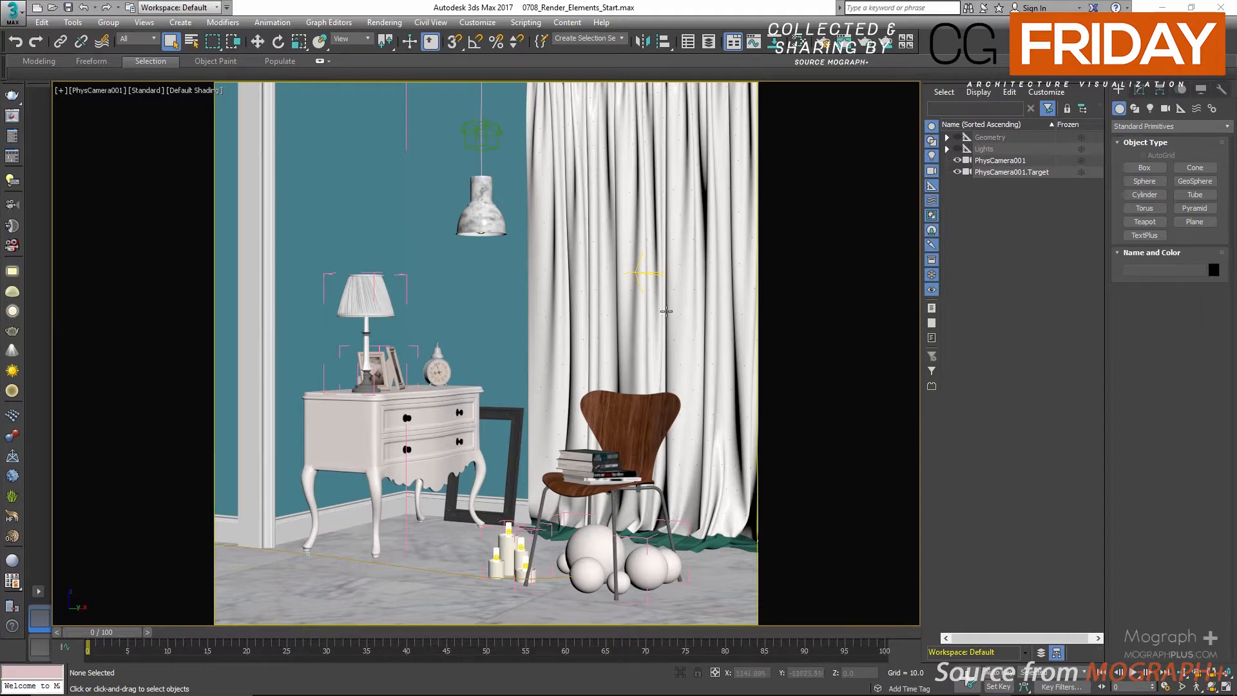
Open the list of V-Ray render elements that can be added in the render setup, keeping both dialogs clear of each other.
{"action": "left_click", "coordinate": [12, 136]}
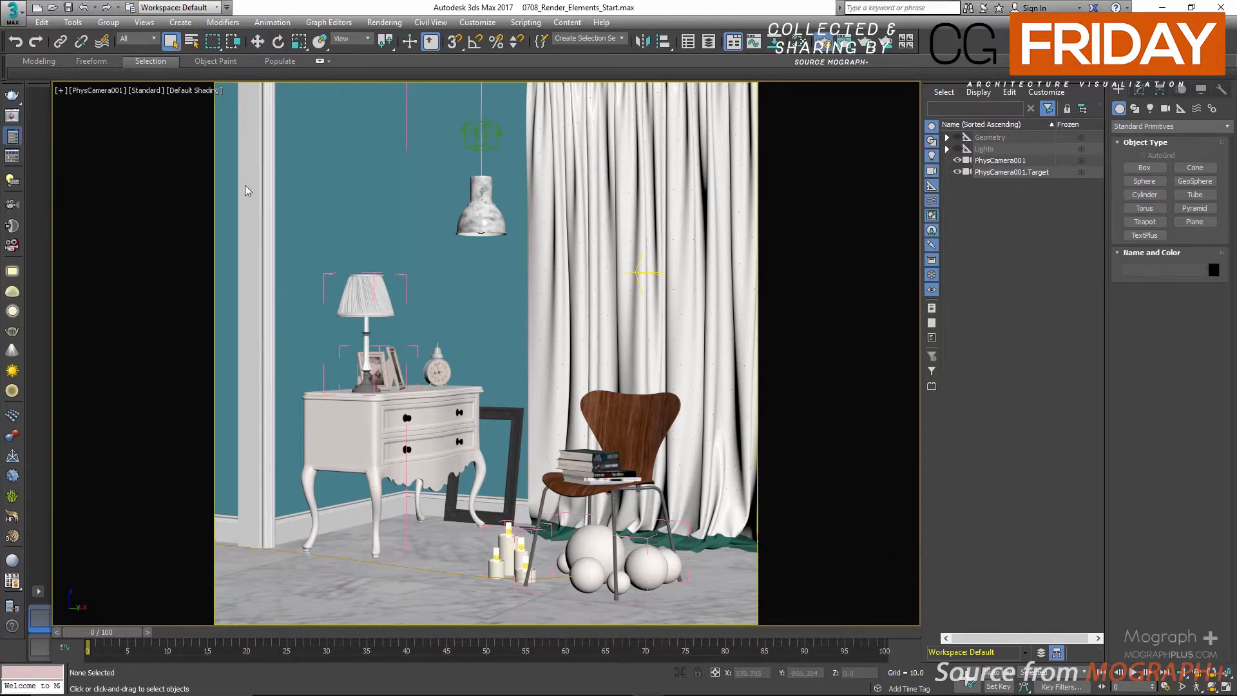
{"action": "left_click", "coordinate": [250, 243]}
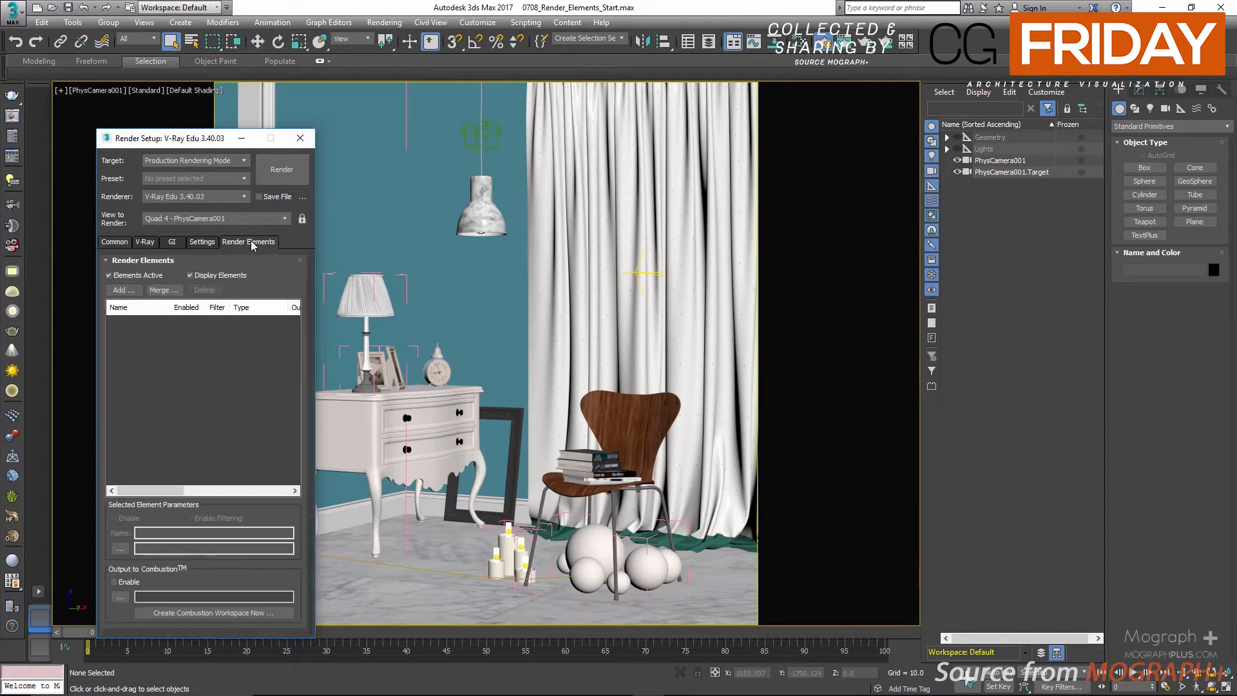
{"action": "left_click_drag", "start_coordinate": [200, 143], "coordinate": [371, 102]}
{"action": "left_click", "coordinate": [293, 250]}
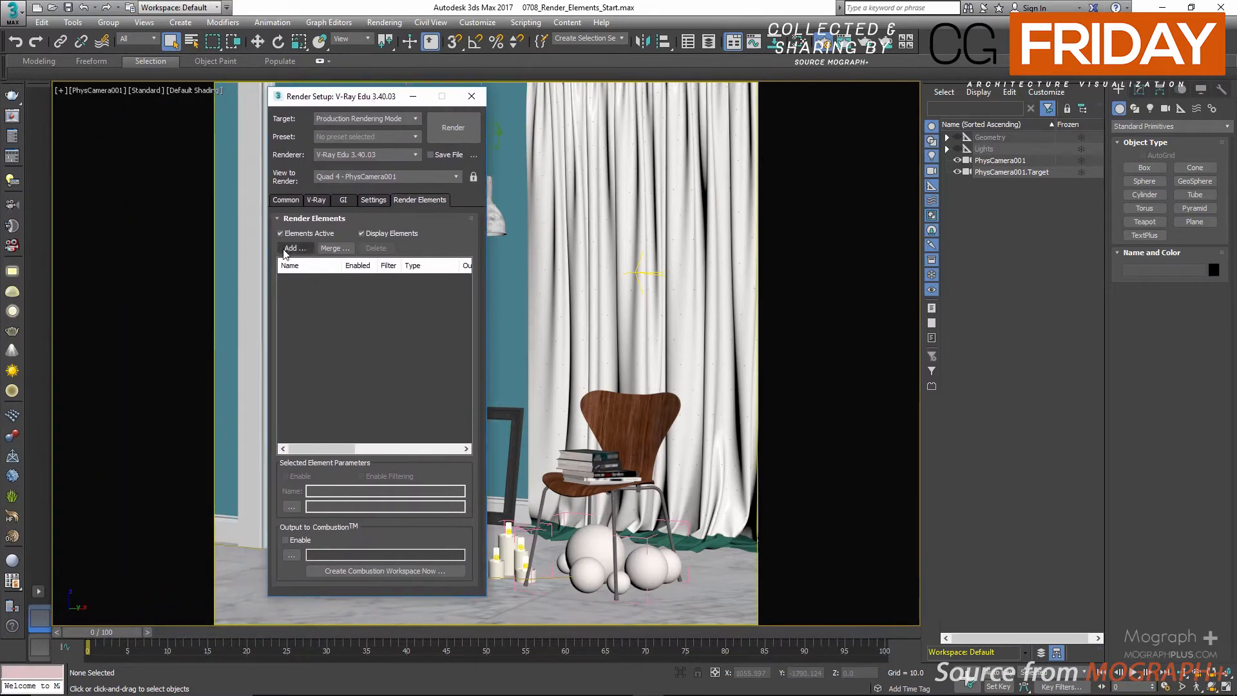
{"action": "left_click_drag", "start_coordinate": [386, 226], "coordinate": [622, 219]}
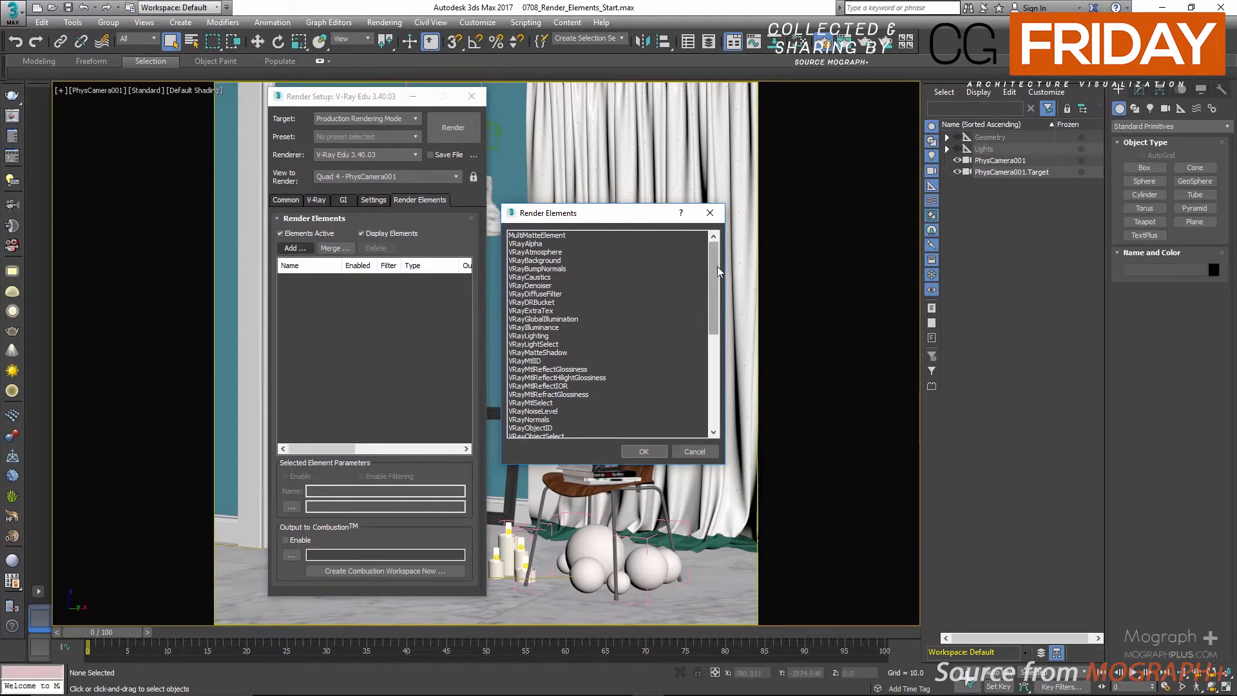
Examine the lighting-related entries in the render element list, such as VRayGlobalIllumination and VRayLighting.
{"action": "mouse_move", "coordinate": [717, 265]}
{"action": "left_mouse_down"}
{"action": "mouse_move", "coordinate": [720, 376]}
{"action": "mouse_move", "coordinate": [714, 251]}
{"action": "left_mouse_up"}
{"action": "left_click", "coordinate": [574, 314]}
{"action": "left_click", "coordinate": [566, 319]}
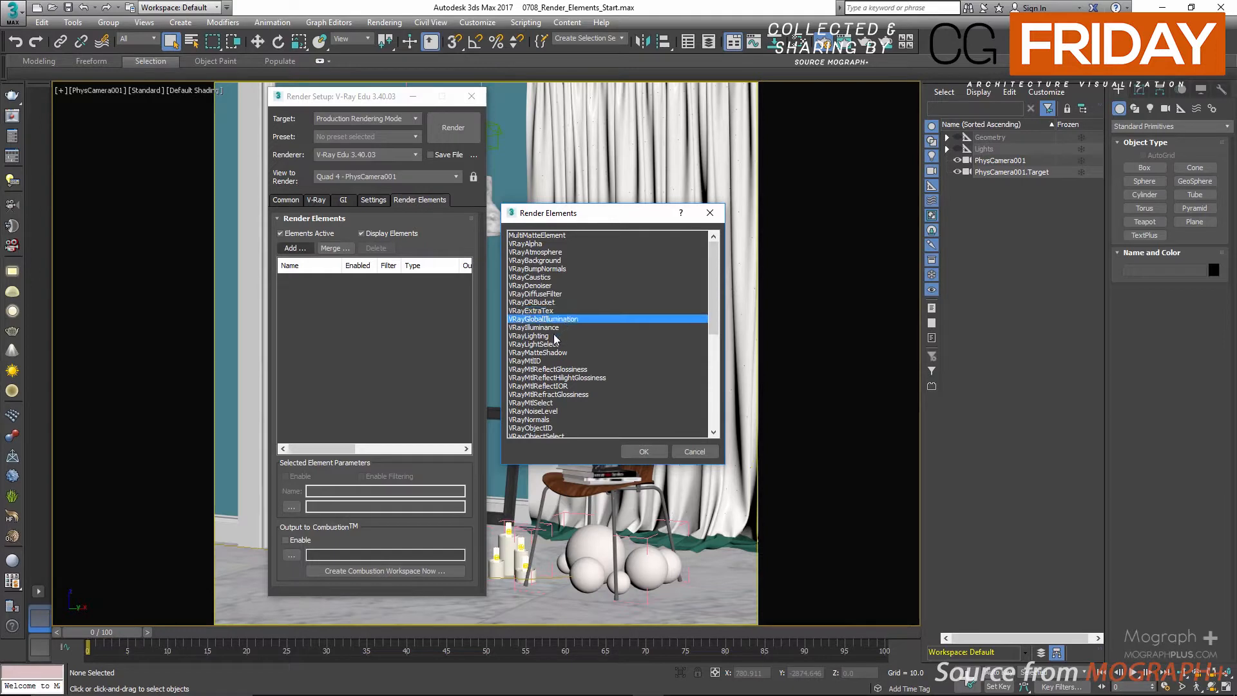
{"action": "left_click", "coordinate": [556, 338]}
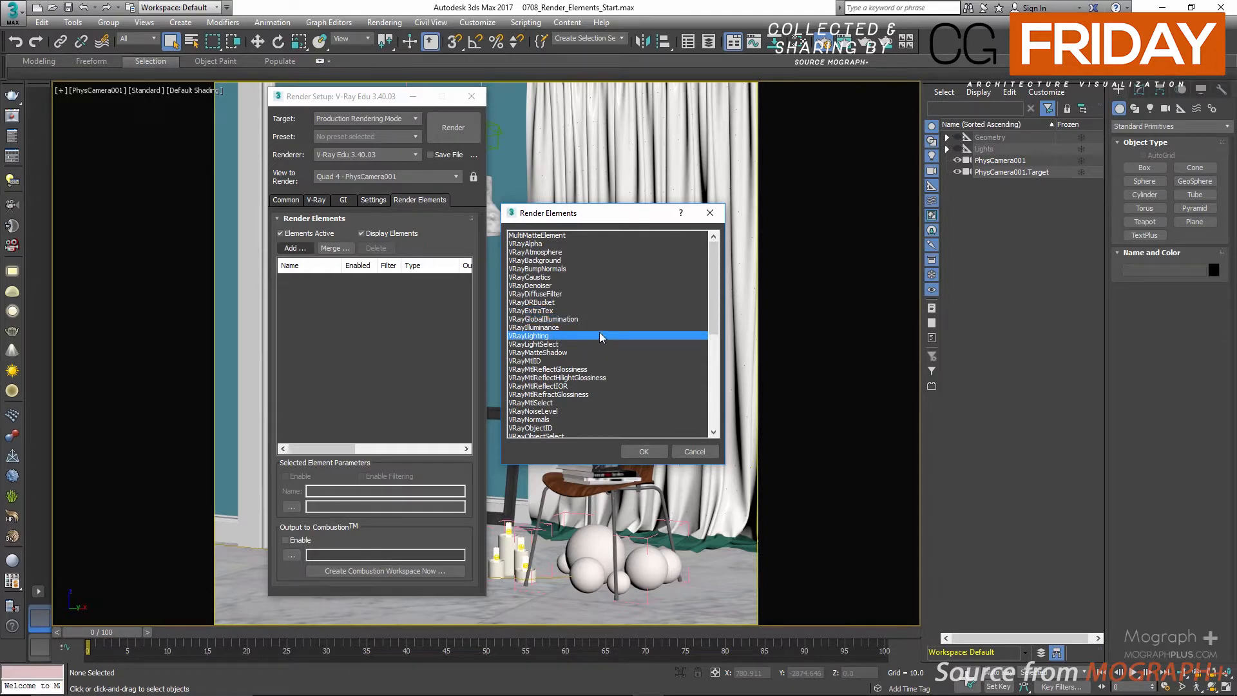
{"action": "scroll", "coordinate": [600, 333], "scroll_direction": "down", "scroll_amount": 3}
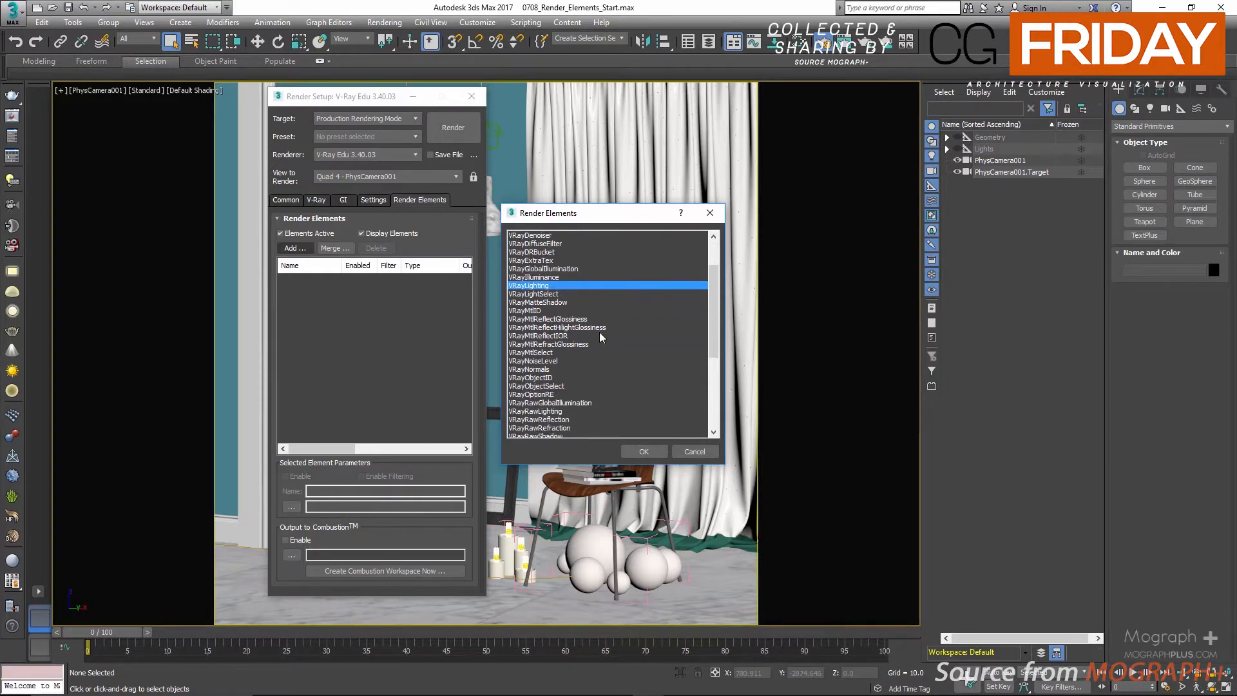
{"action": "scroll", "coordinate": [600, 333], "scroll_direction": "down", "scroll_amount": 1}
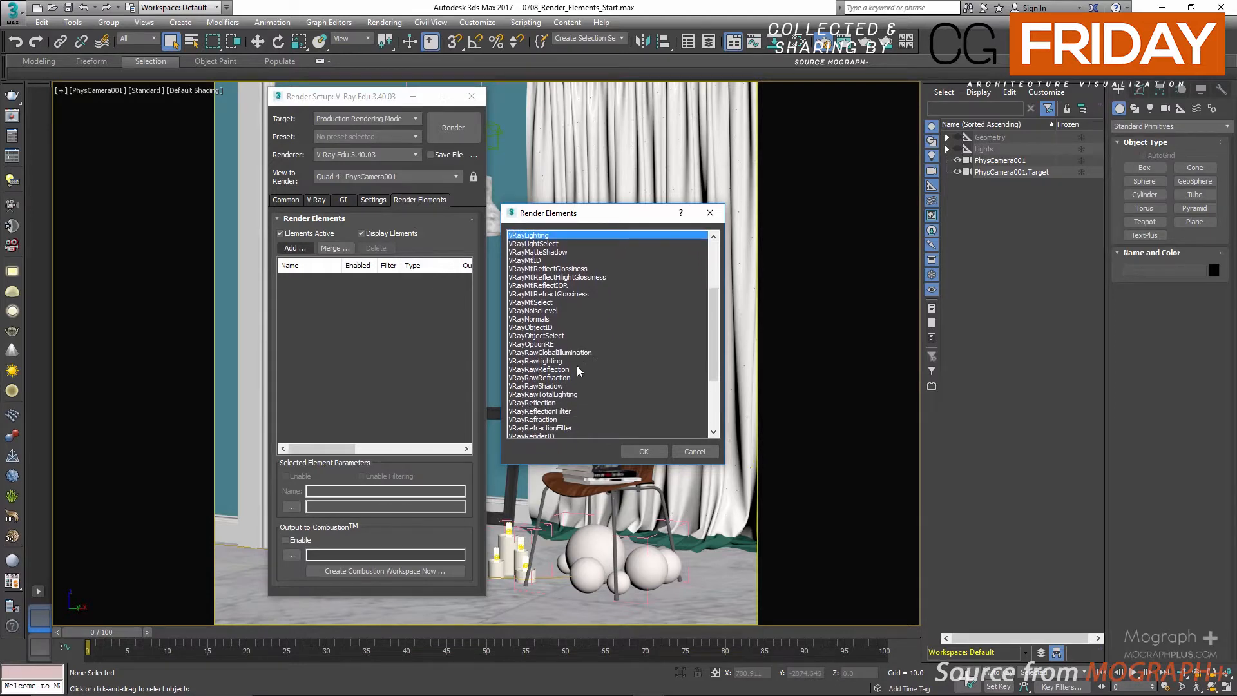
{"action": "scroll", "coordinate": [569, 348], "scroll_direction": "up", "scroll_amount": 4}
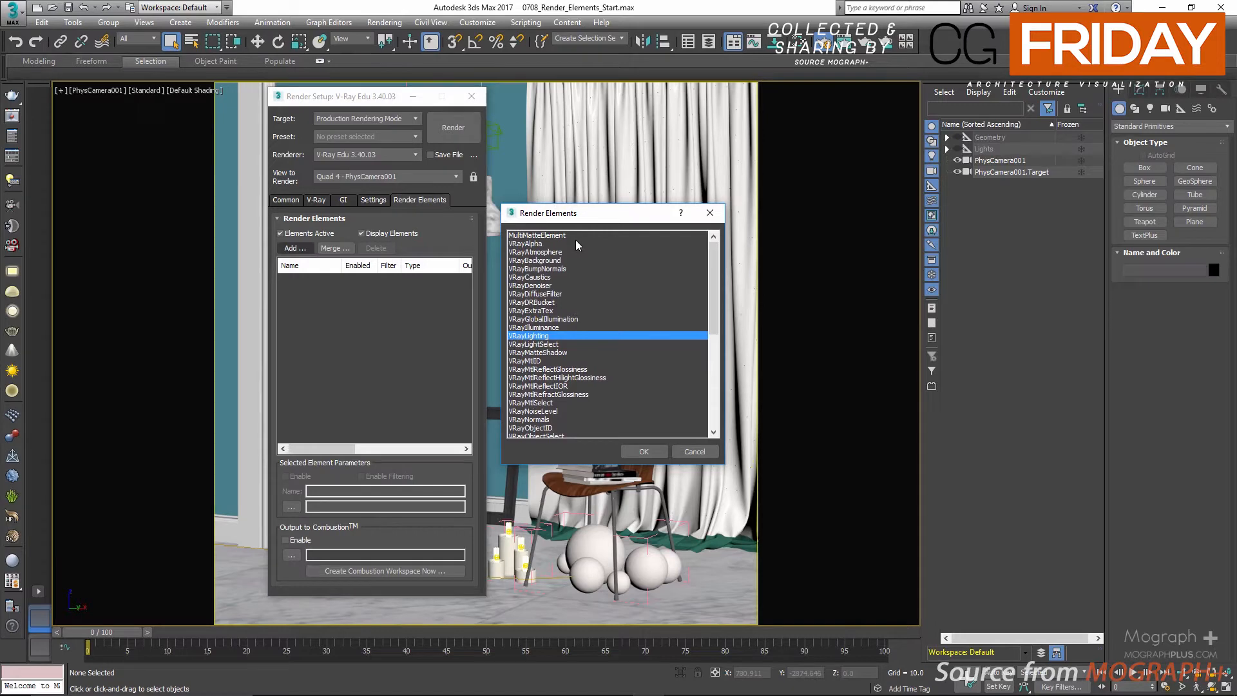
Examine the masking elements MultiMatteElement, VRayMtlID and VRayObjectID in the list.
{"action": "left_click", "coordinate": [559, 236]}
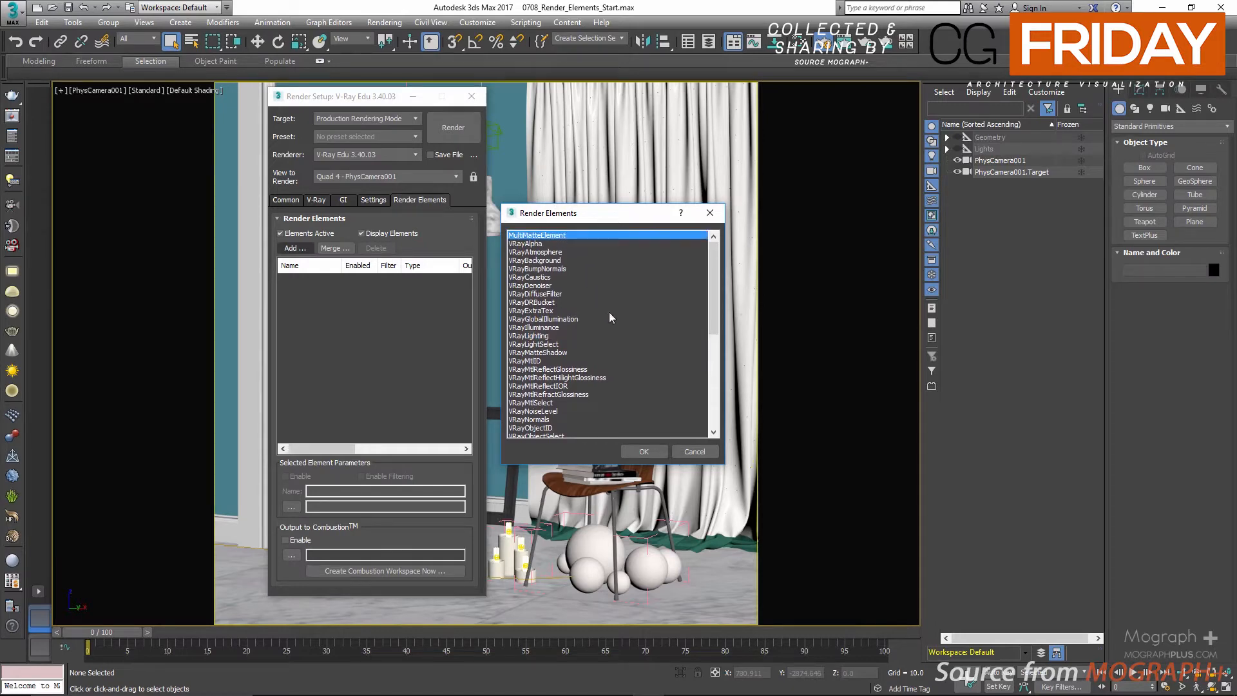
{"action": "scroll", "coordinate": [609, 312], "scroll_direction": "down", "scroll_amount": 2}
{"action": "left_click", "coordinate": [554, 311]}
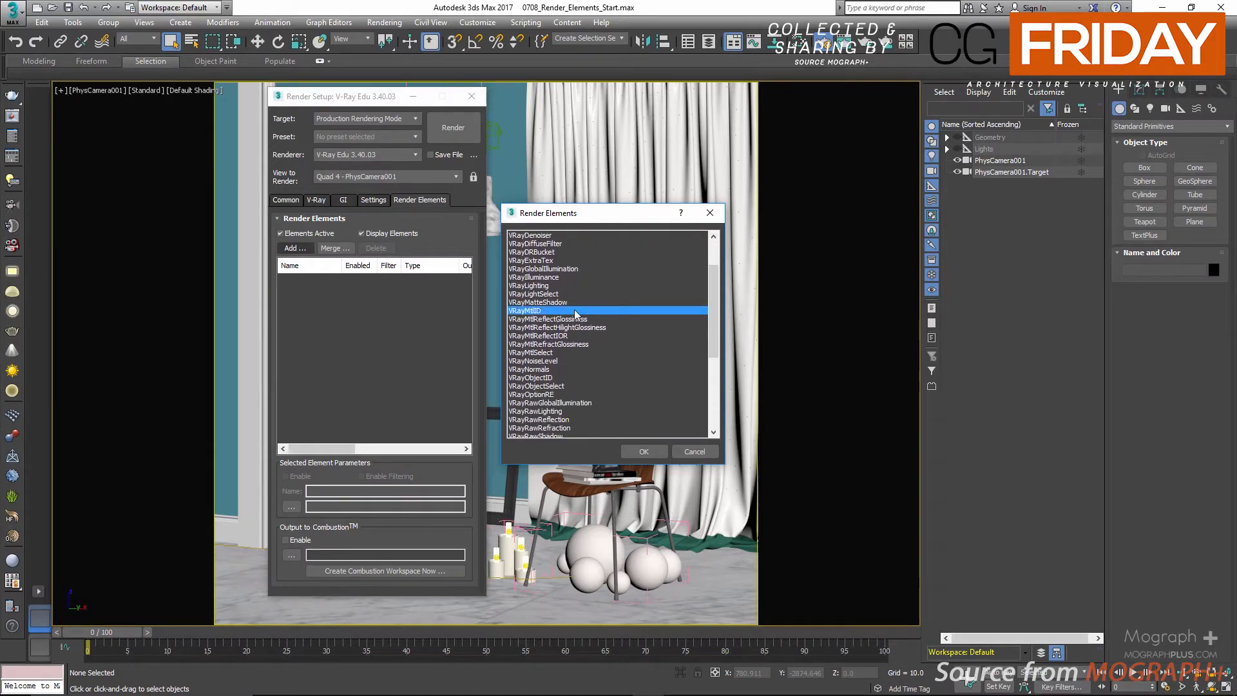
{"action": "left_click", "coordinate": [595, 375]}
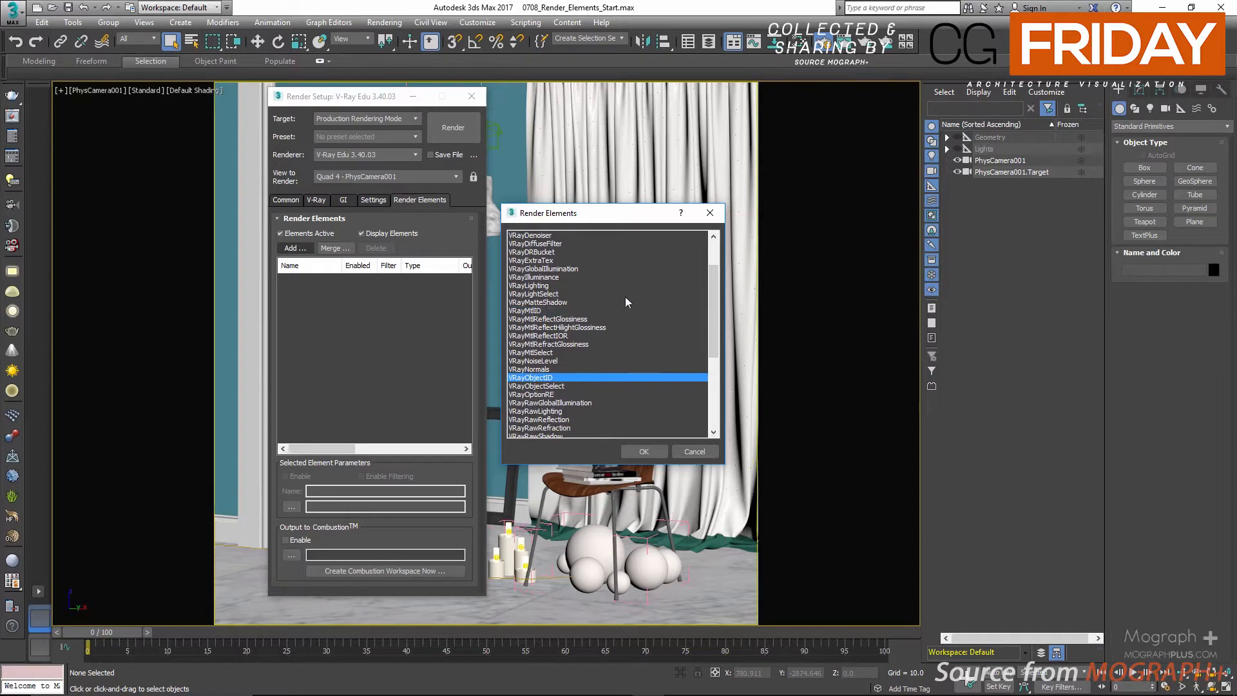
{"action": "scroll", "coordinate": [625, 298], "scroll_direction": "up", "scroll_amount": 2}
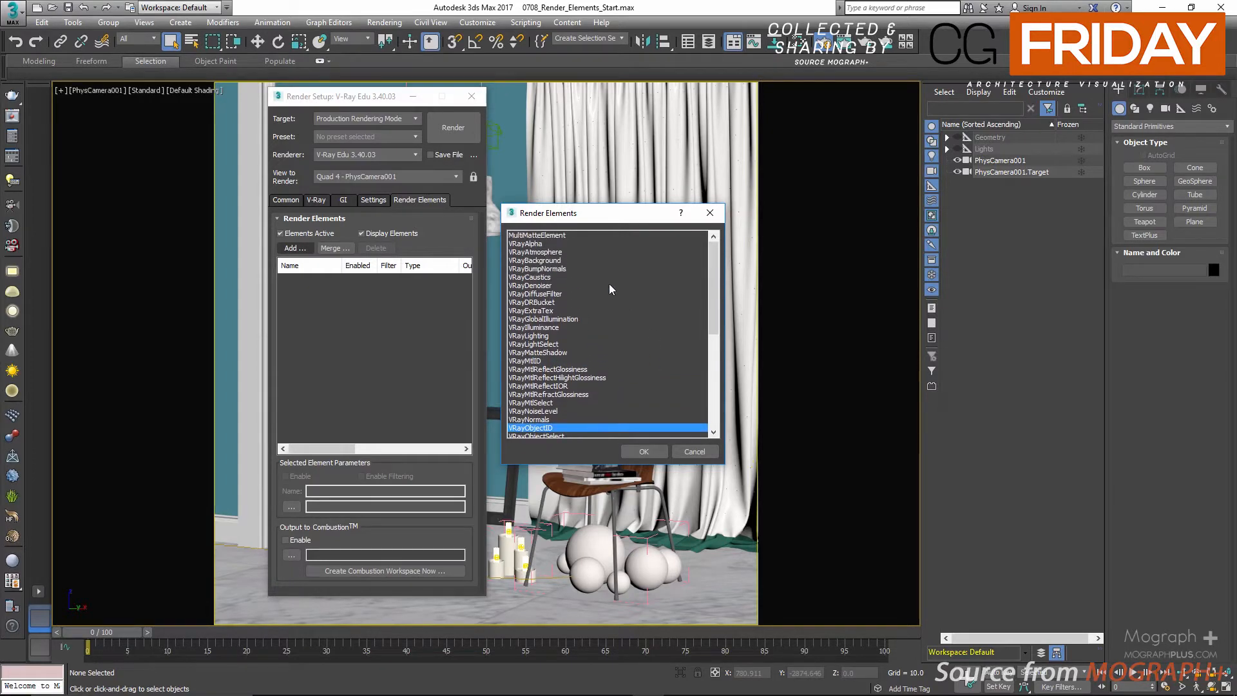
Examine the elements at the end of the list: VRayZDepth, VRayWireColor and VRayVelocity.
{"action": "scroll", "coordinate": [609, 288], "scroll_direction": "down", "scroll_amount": 6}
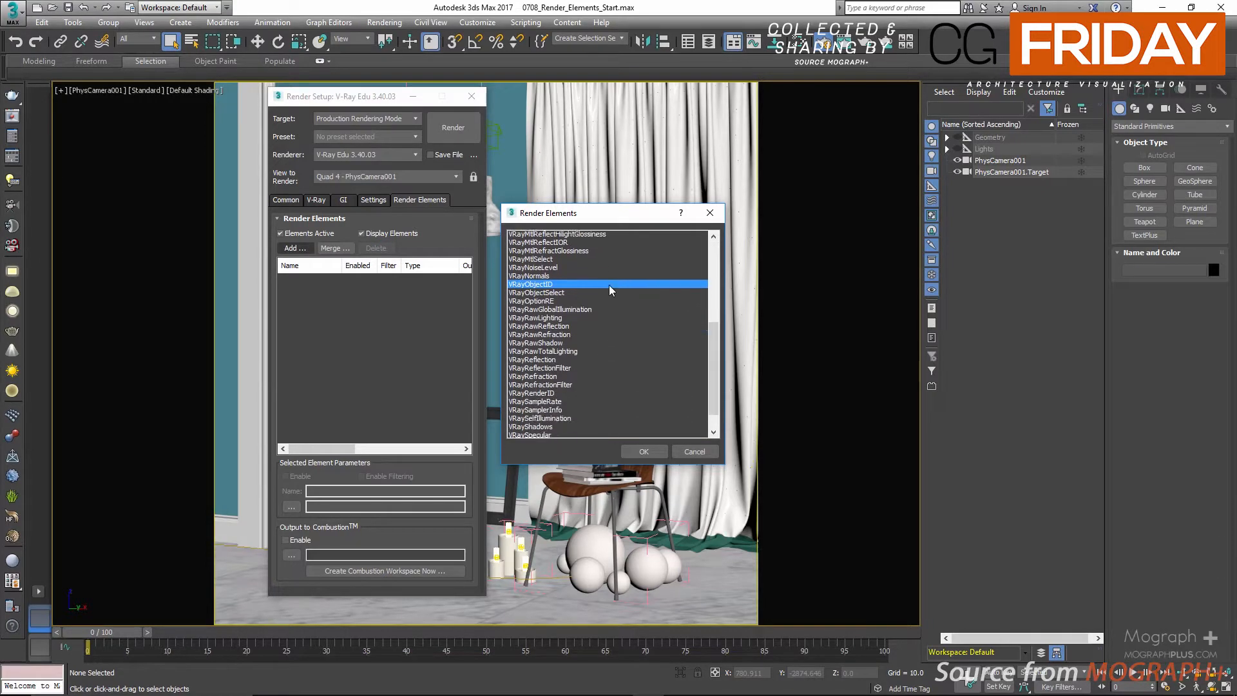
{"action": "scroll", "coordinate": [609, 286], "scroll_direction": "down", "scroll_amount": 3}
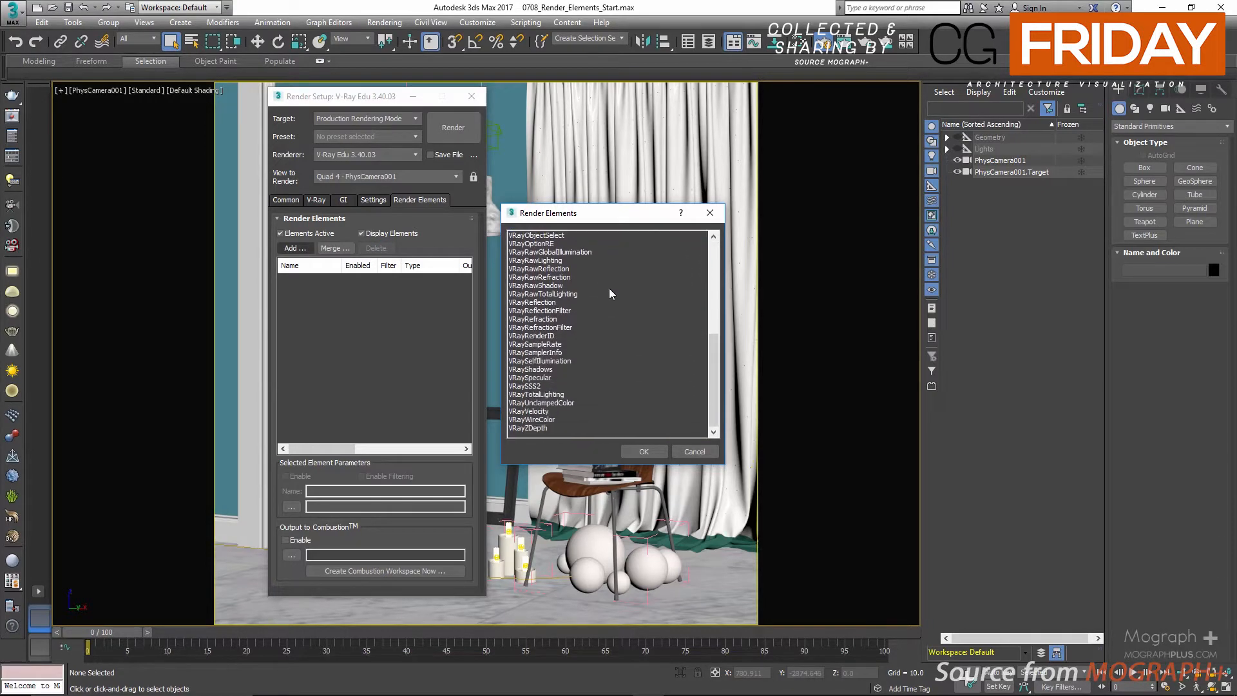
{"action": "left_click", "coordinate": [538, 429]}
{"action": "left_click", "coordinate": [576, 420]}
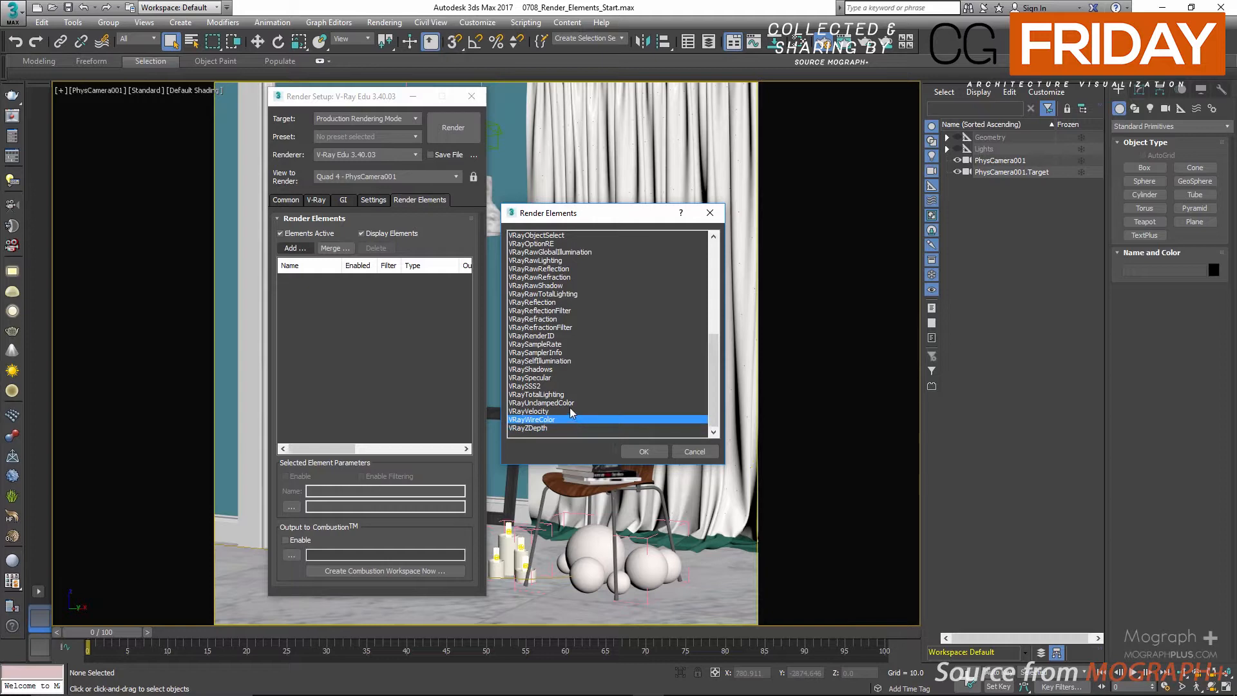
{"action": "left_click", "coordinate": [558, 411]}
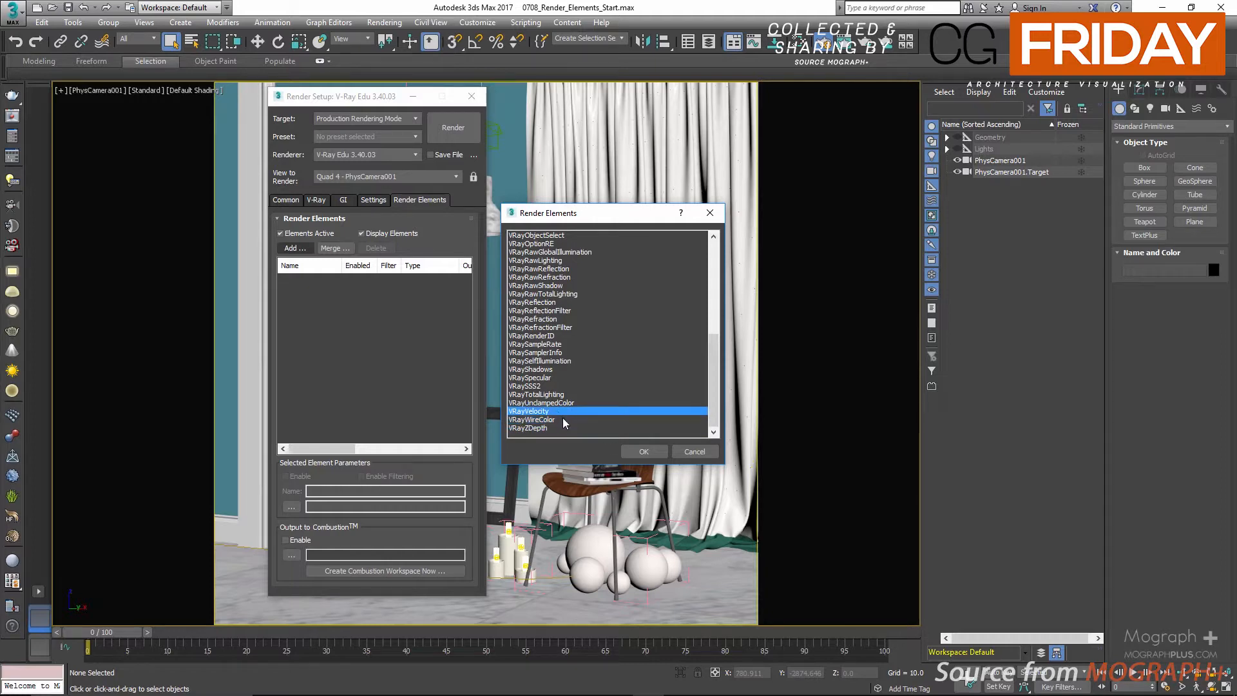
{"action": "left_click", "coordinate": [563, 419]}
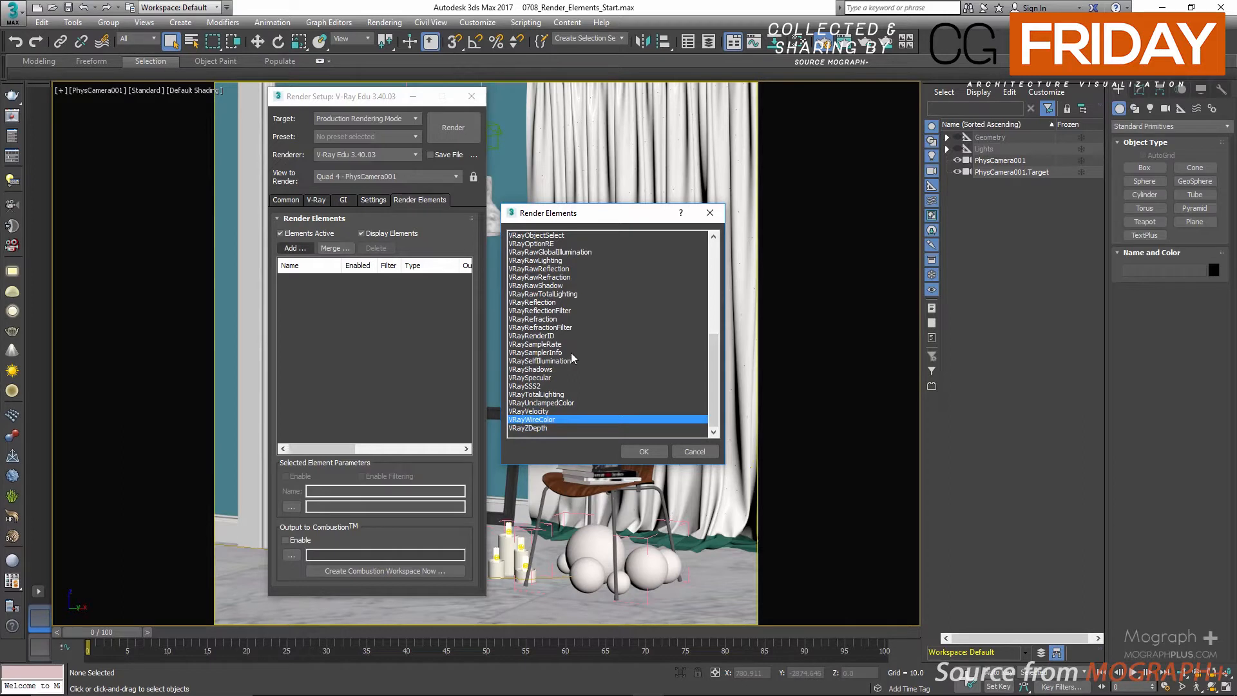
{"action": "left_click", "coordinate": [541, 427]}
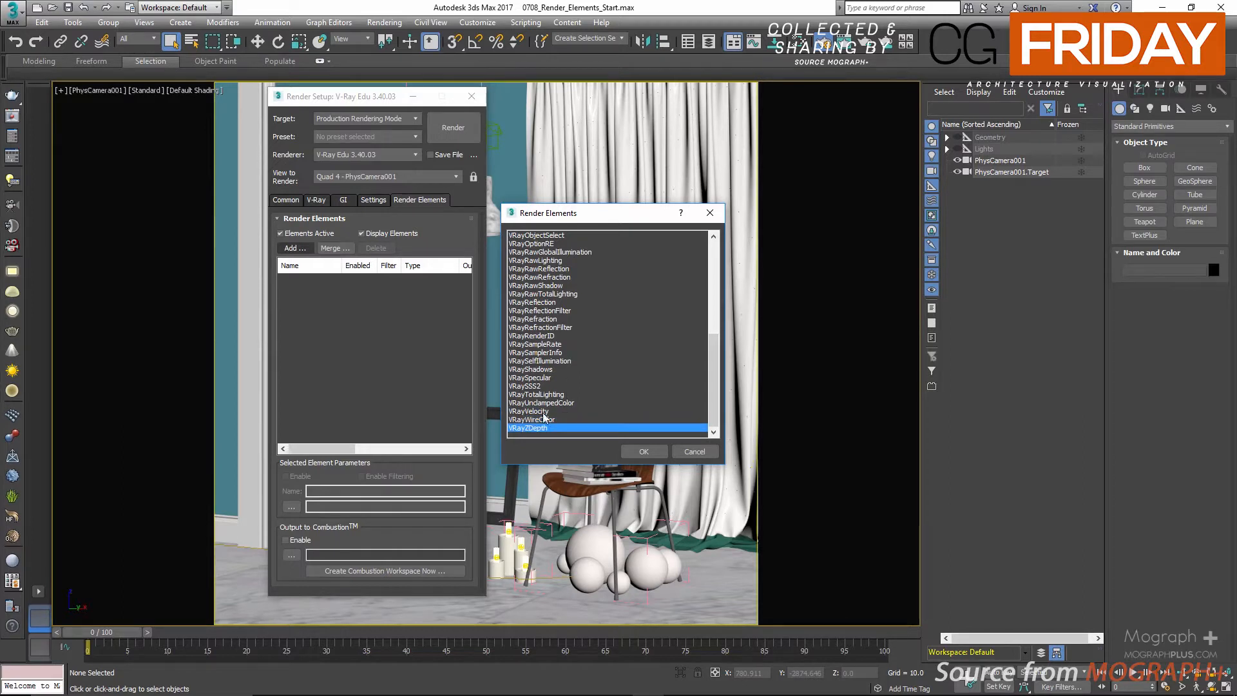
{"action": "left_click", "coordinate": [553, 411]}
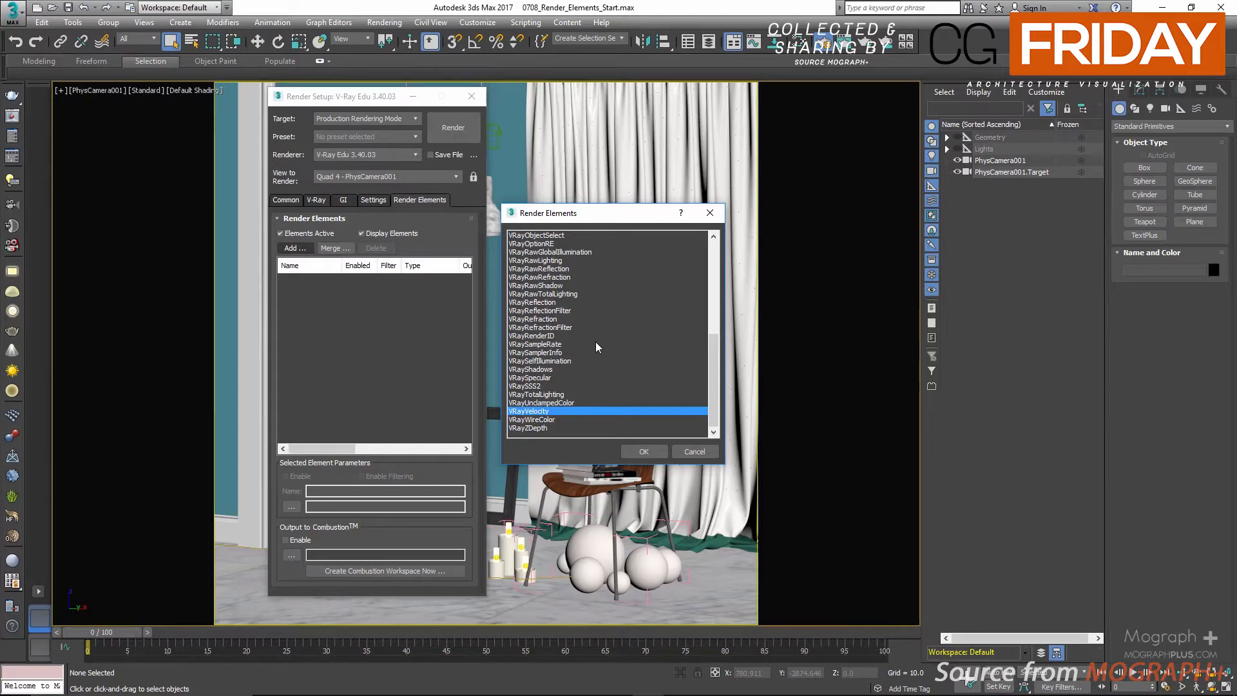
Review the whole element list, looking at VRayExtraTex, VRaySelfIllumination, VRaySamplerInfo and VRaySampleRate.
{"action": "scroll", "coordinate": [595, 347], "scroll_direction": "up", "scroll_amount": 8}
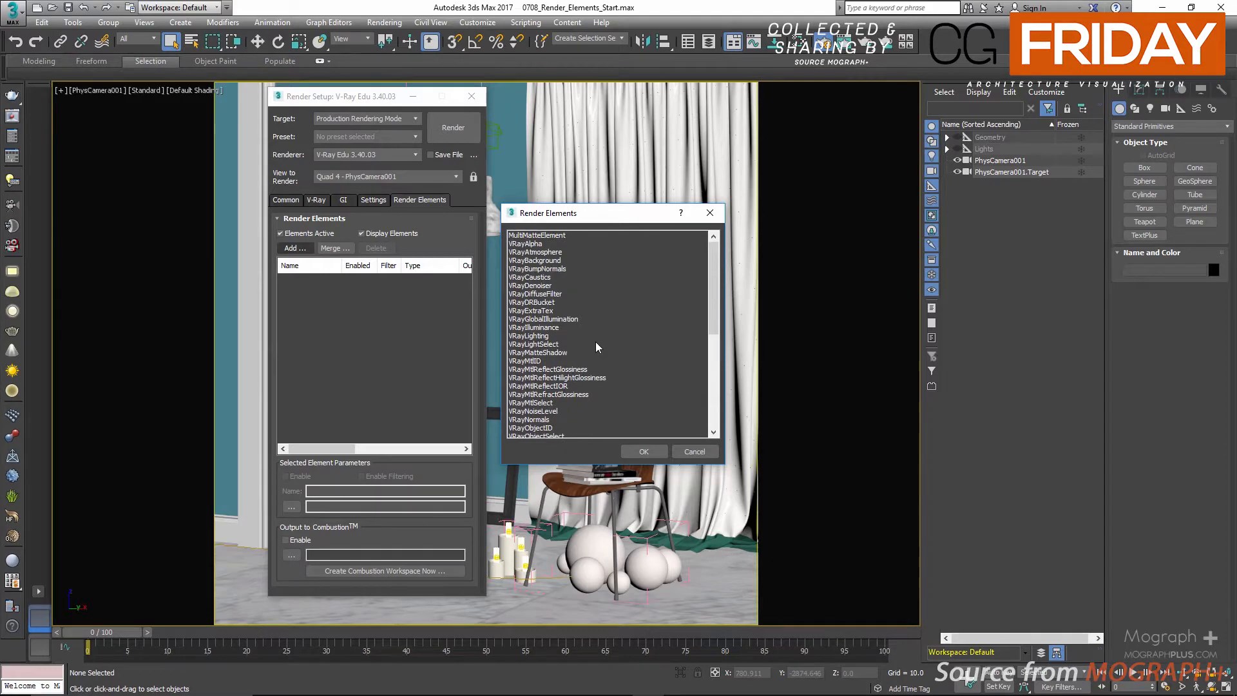
{"action": "scroll", "coordinate": [596, 342], "scroll_direction": "down", "scroll_amount": 5}
{"action": "scroll", "coordinate": [596, 350], "scroll_direction": "down", "scroll_amount": 1}
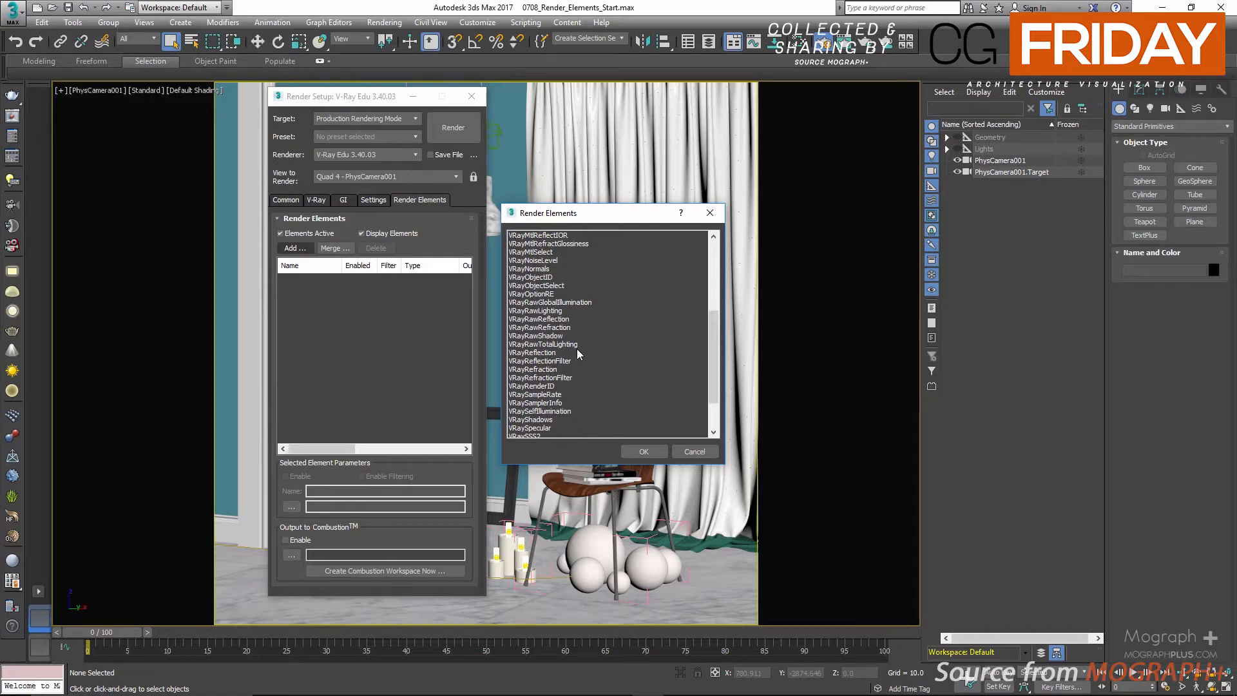
{"action": "scroll", "coordinate": [578, 351], "scroll_direction": "up", "scroll_amount": 1}
{"action": "scroll", "coordinate": [577, 349], "scroll_direction": "up", "scroll_amount": 3}
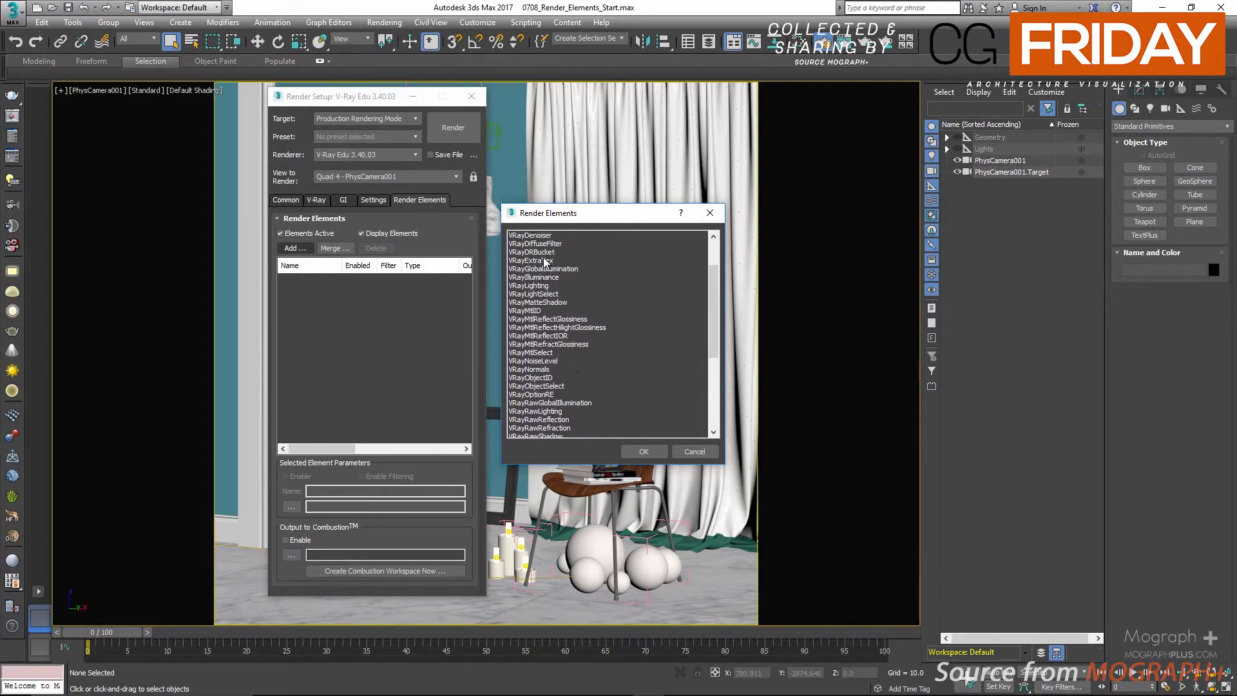
{"action": "left_click", "coordinate": [546, 260]}
{"action": "scroll", "coordinate": [582, 329], "scroll_direction": "down", "scroll_amount": 6}
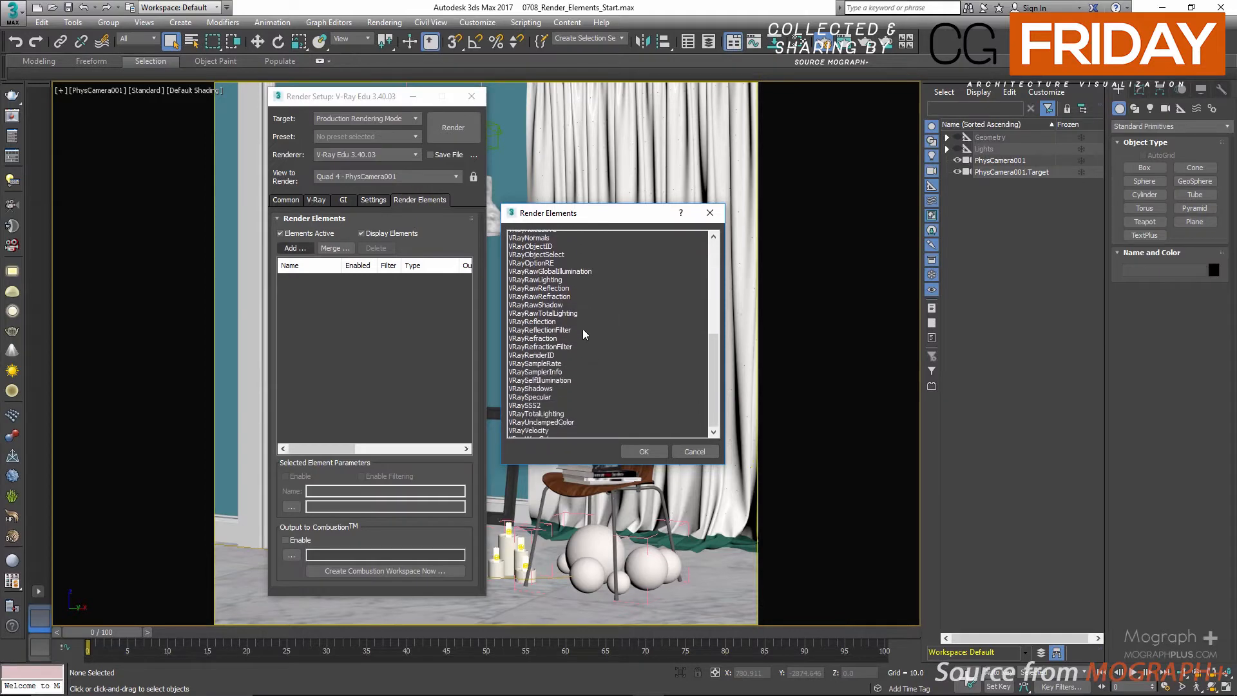
{"action": "left_click", "coordinate": [556, 362]}
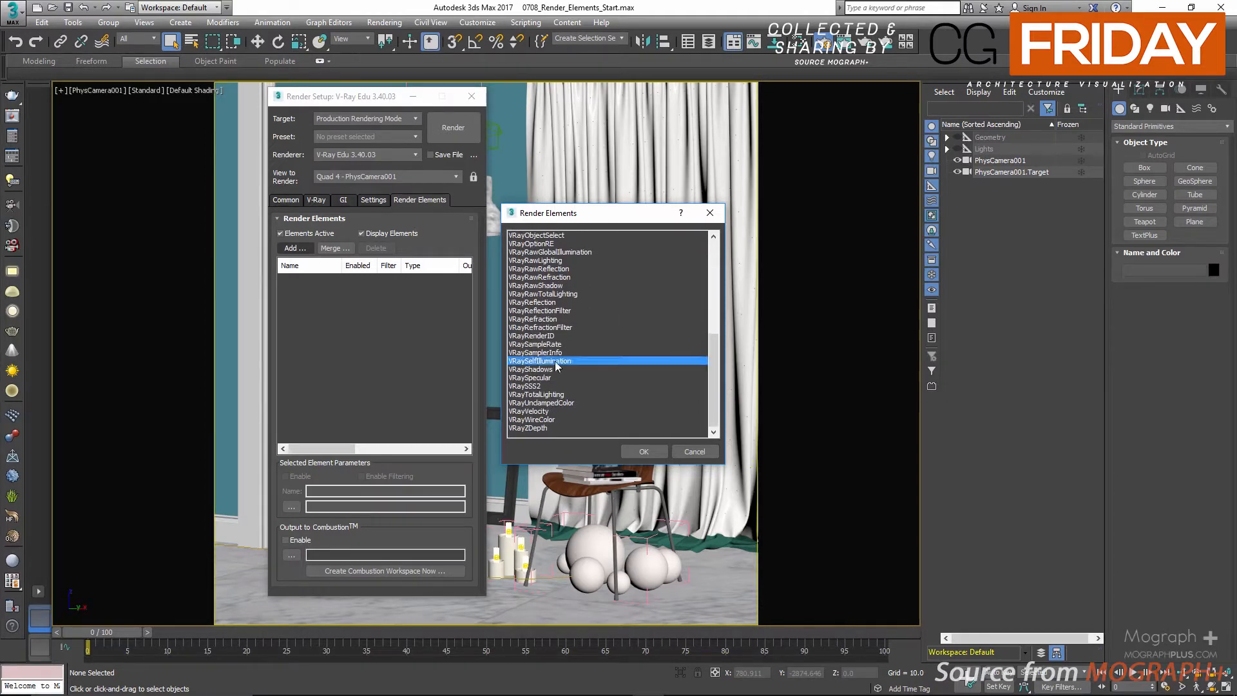
{"action": "left_click", "coordinate": [552, 354]}
{"action": "left_click", "coordinate": [604, 342]}
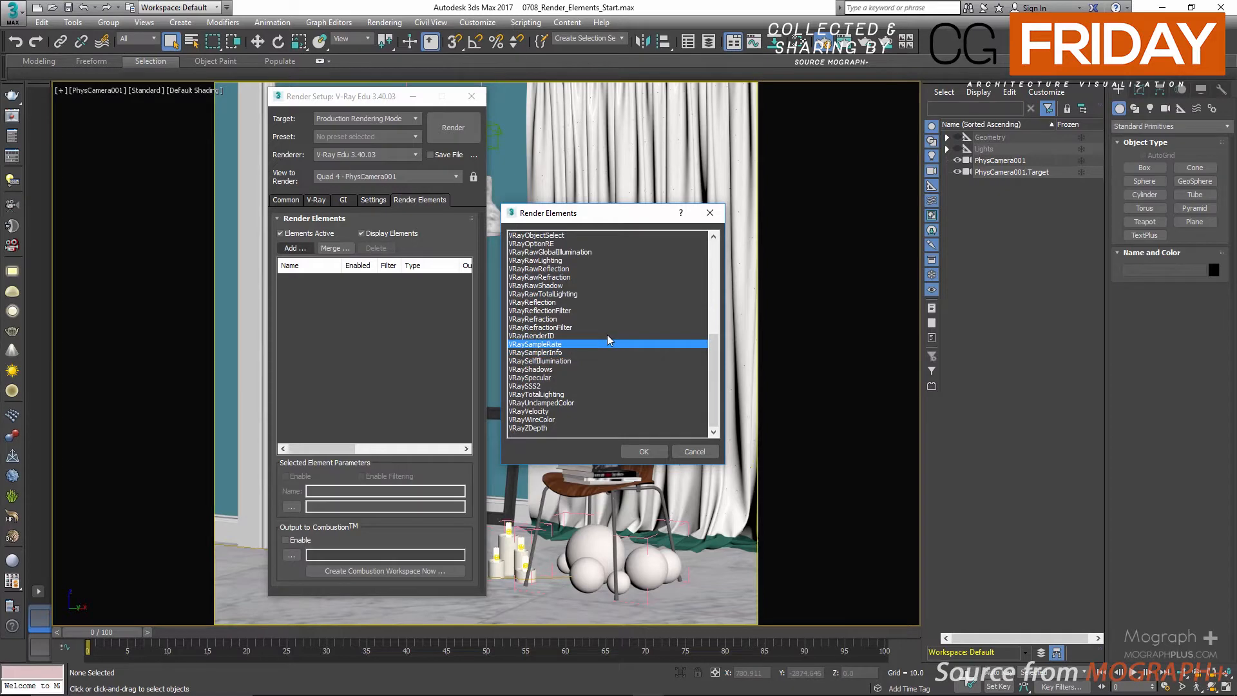
Select VRayAlpha, VRayDiffuseFilter, VRayGlobalIllumination and VRayLighting together in the render element list.
{"action": "scroll", "coordinate": [589, 312], "scroll_direction": "up", "scroll_amount": 8}
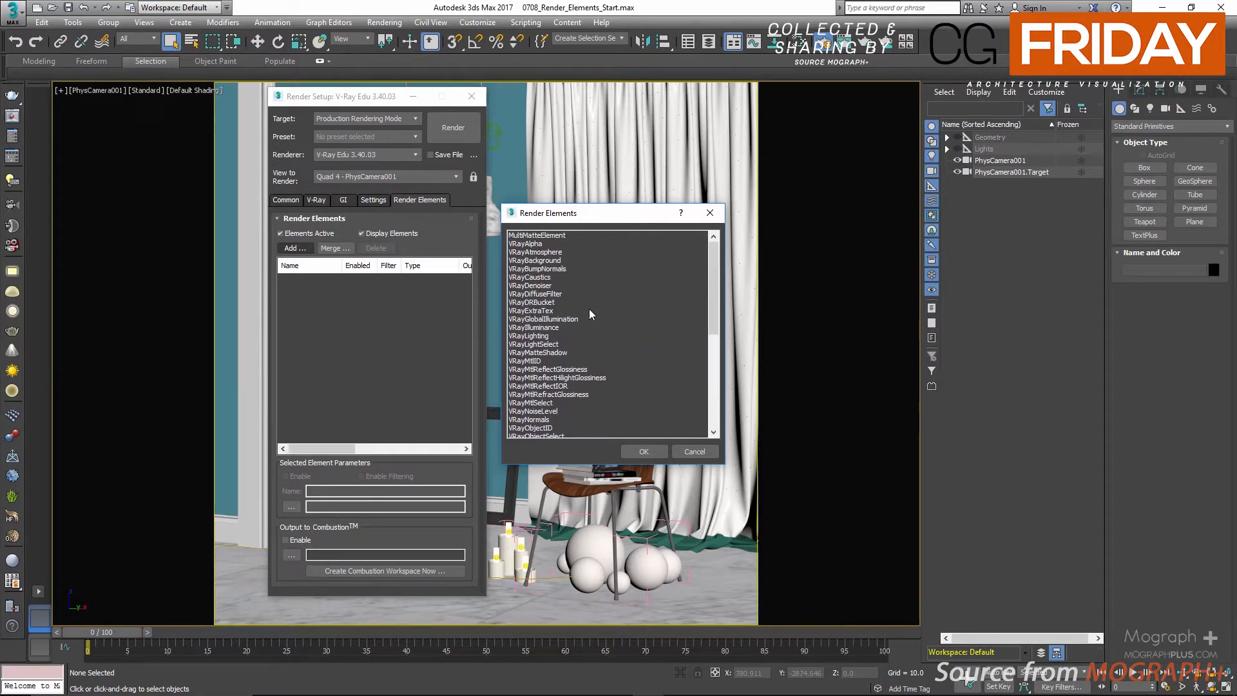
{"action": "left_click", "coordinate": [547, 245]}
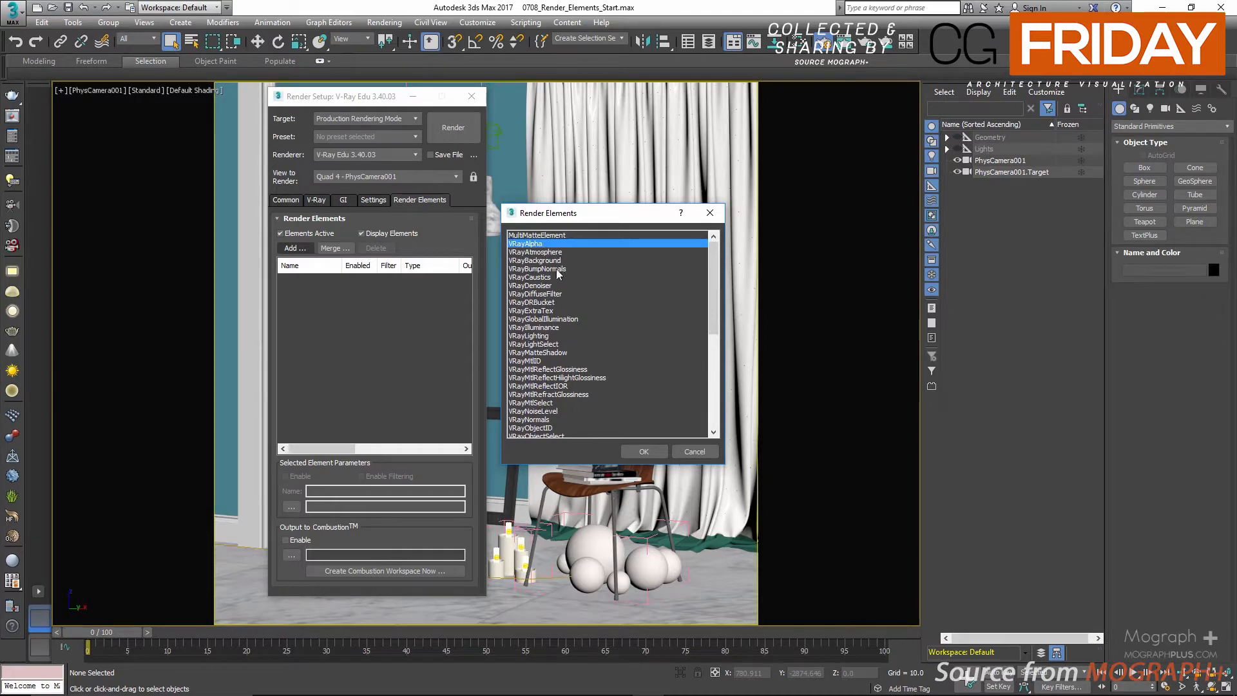
{"action": "left_click", "coordinate": [571, 295], "text": "ctrl"}
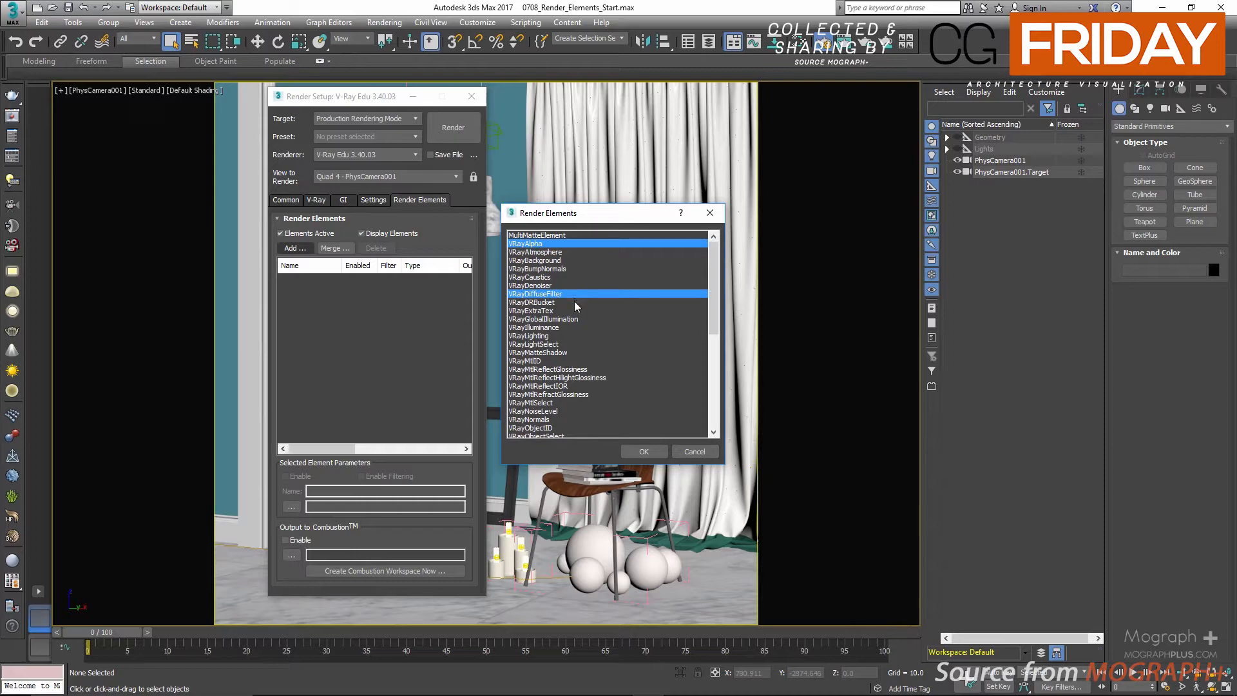
{"action": "left_click", "coordinate": [567, 318], "text": "ctrl"}
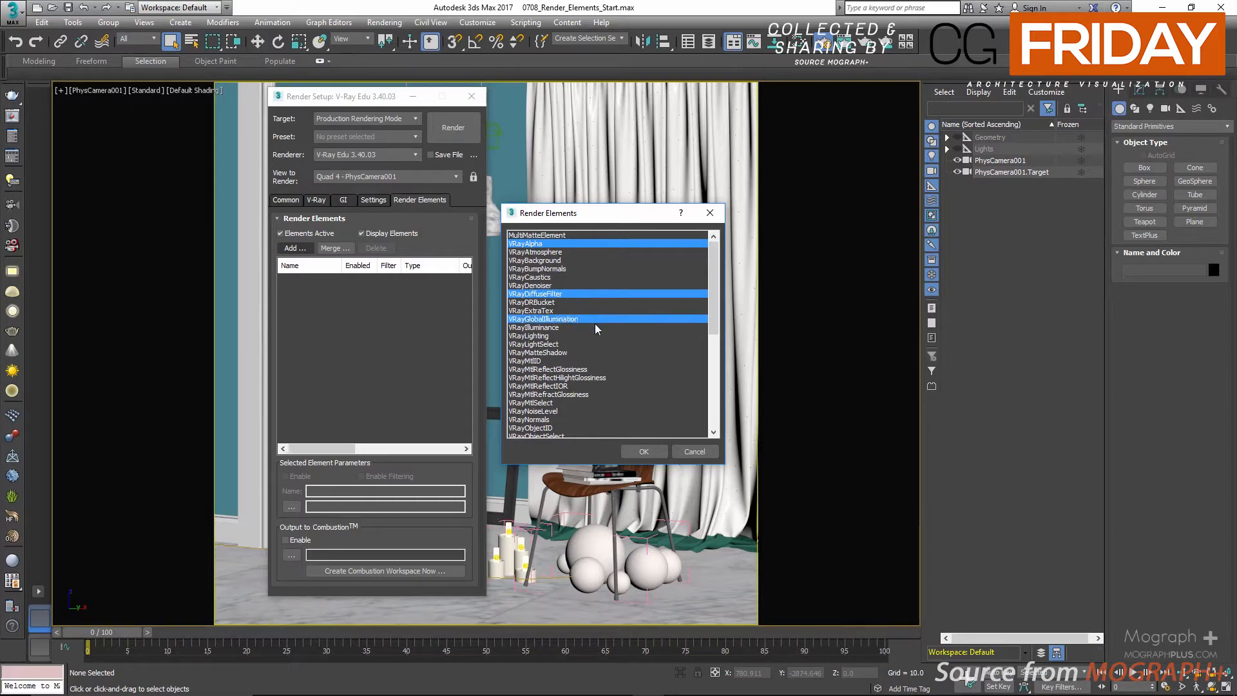
{"action": "left_click", "coordinate": [549, 336], "text": "ctrl"}
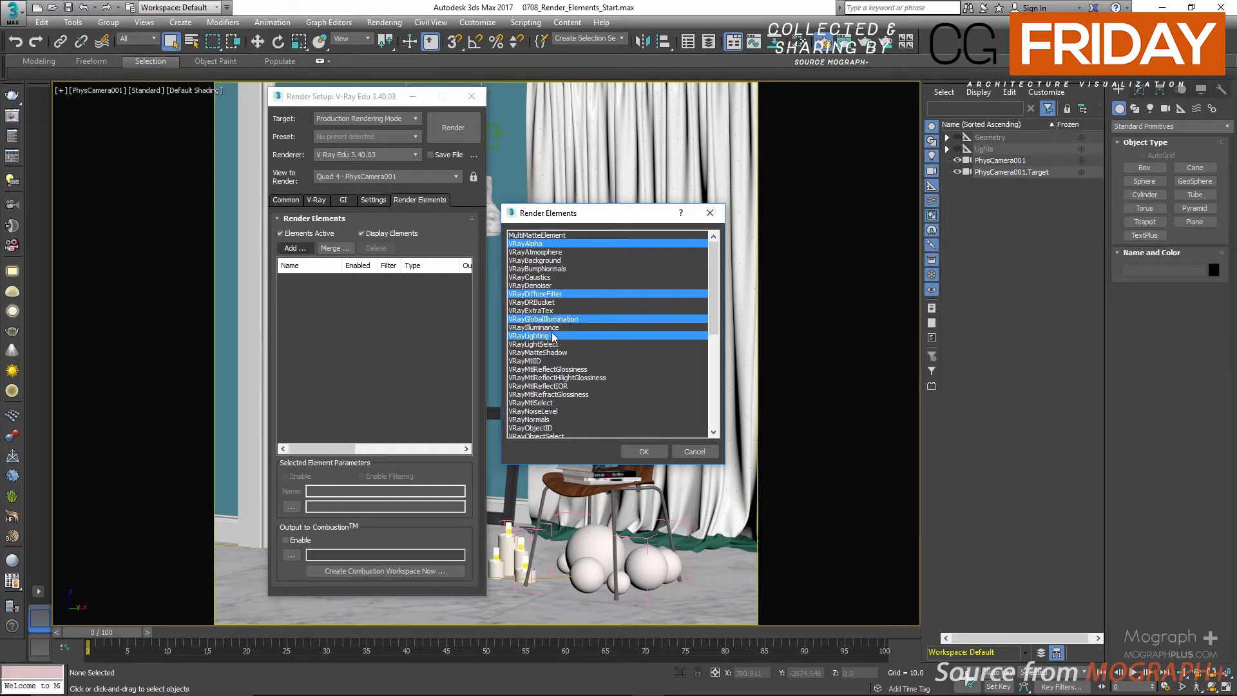
Add VRayReflection and VRayRefraction to the selection in the render element list.
{"action": "scroll", "coordinate": [578, 316], "scroll_direction": "down", "scroll_amount": 1}
{"action": "scroll", "coordinate": [592, 315], "scroll_direction": "down", "scroll_amount": 3}
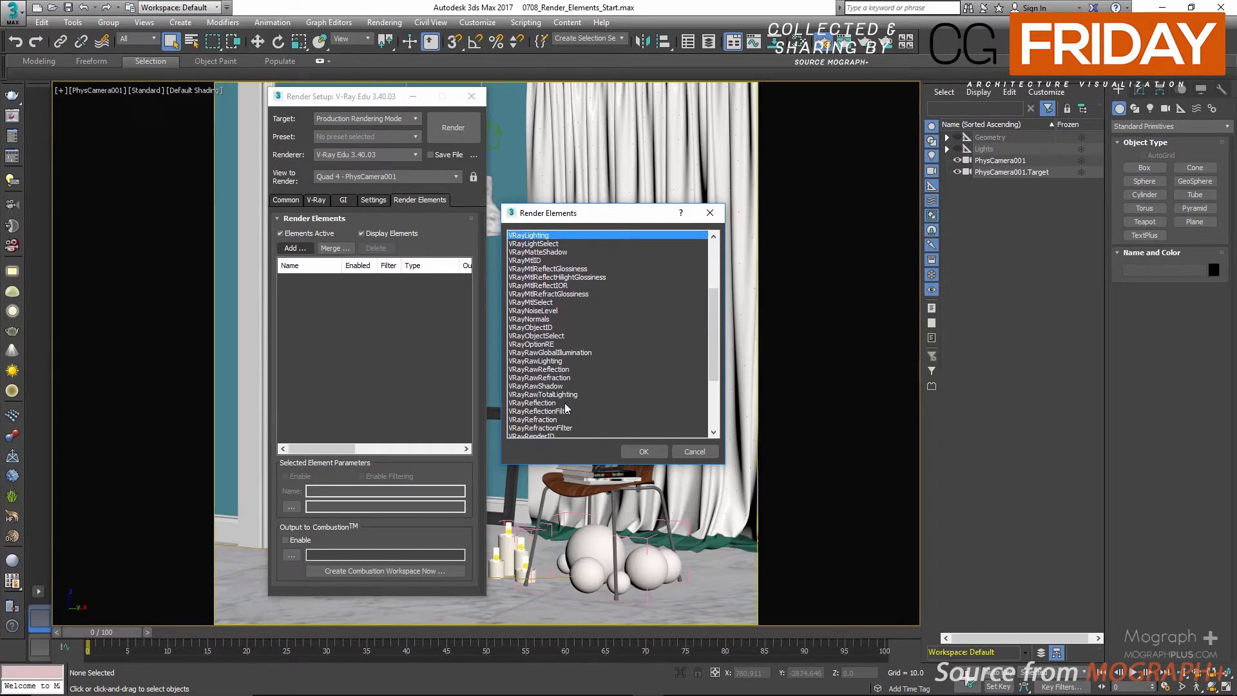
{"action": "left_click", "coordinate": [565, 403], "text": "ctrl"}
{"action": "left_click", "coordinate": [559, 420], "text": "ctrl"}
Extend the element selection with VRaySelfIllumination, VRayShadows, VRaySpecular, VRaySSS2 and VRayTotalLighting.
{"action": "scroll", "coordinate": [574, 345], "scroll_direction": "down", "scroll_amount": 1}
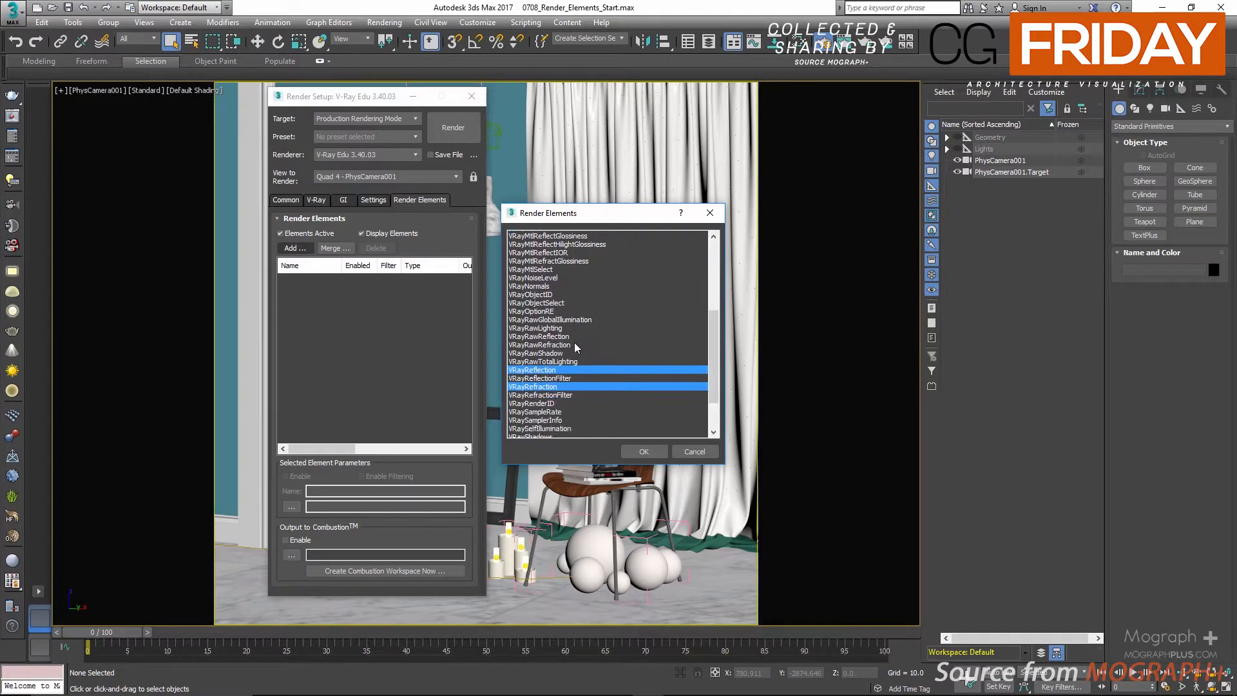
{"action": "scroll", "coordinate": [597, 327], "scroll_direction": "down", "scroll_amount": 2}
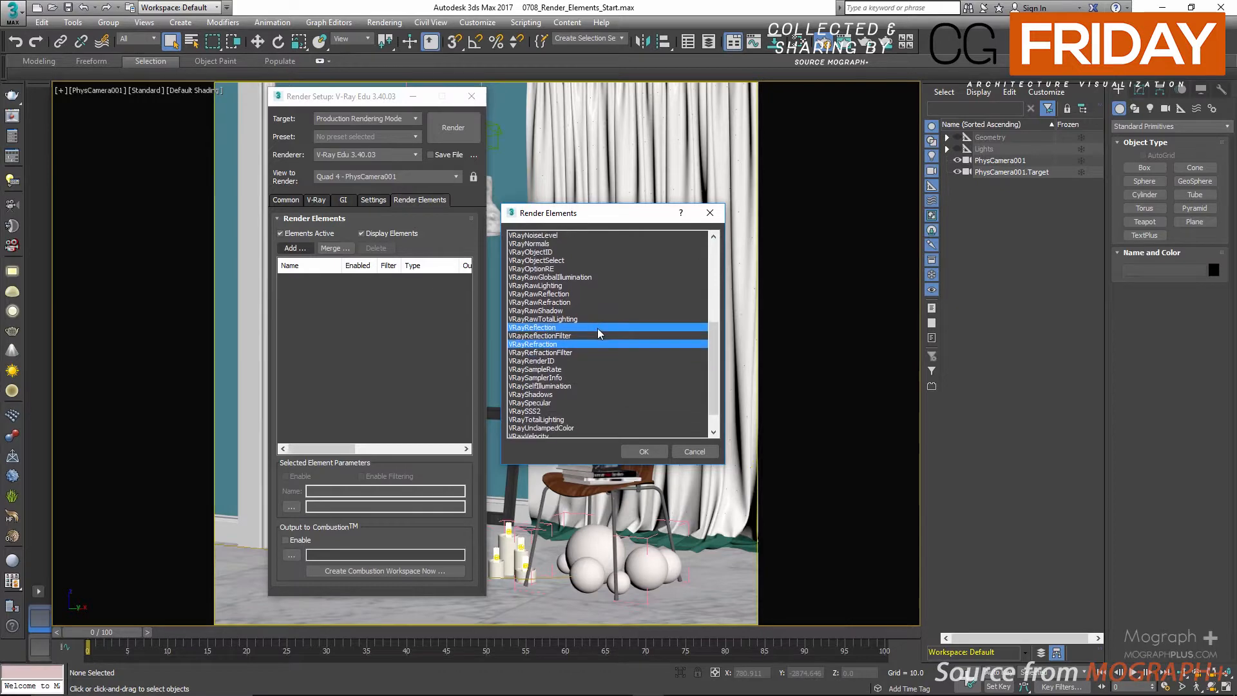
{"action": "left_click", "coordinate": [559, 388], "text": "ctrl"}
{"action": "left_click", "coordinate": [552, 396], "text": "ctrl"}
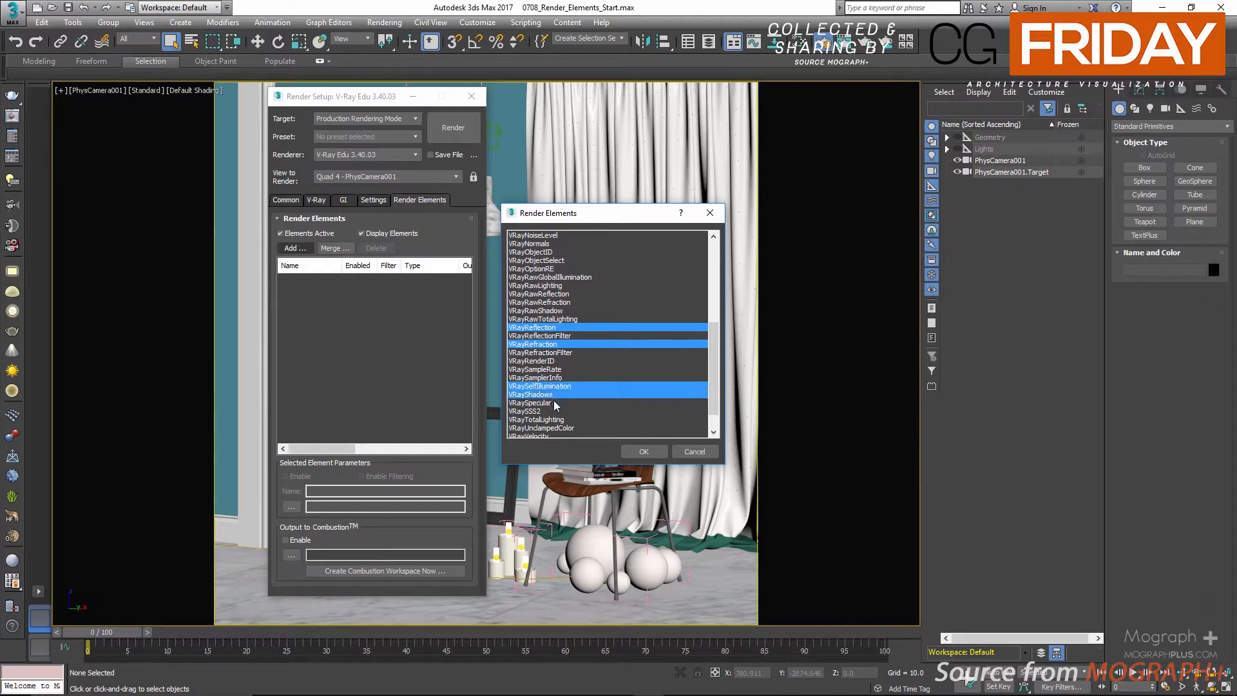
{"action": "left_click", "coordinate": [549, 404], "text": "ctrl"}
{"action": "scroll", "coordinate": [593, 366], "scroll_direction": "down", "scroll_amount": 3}
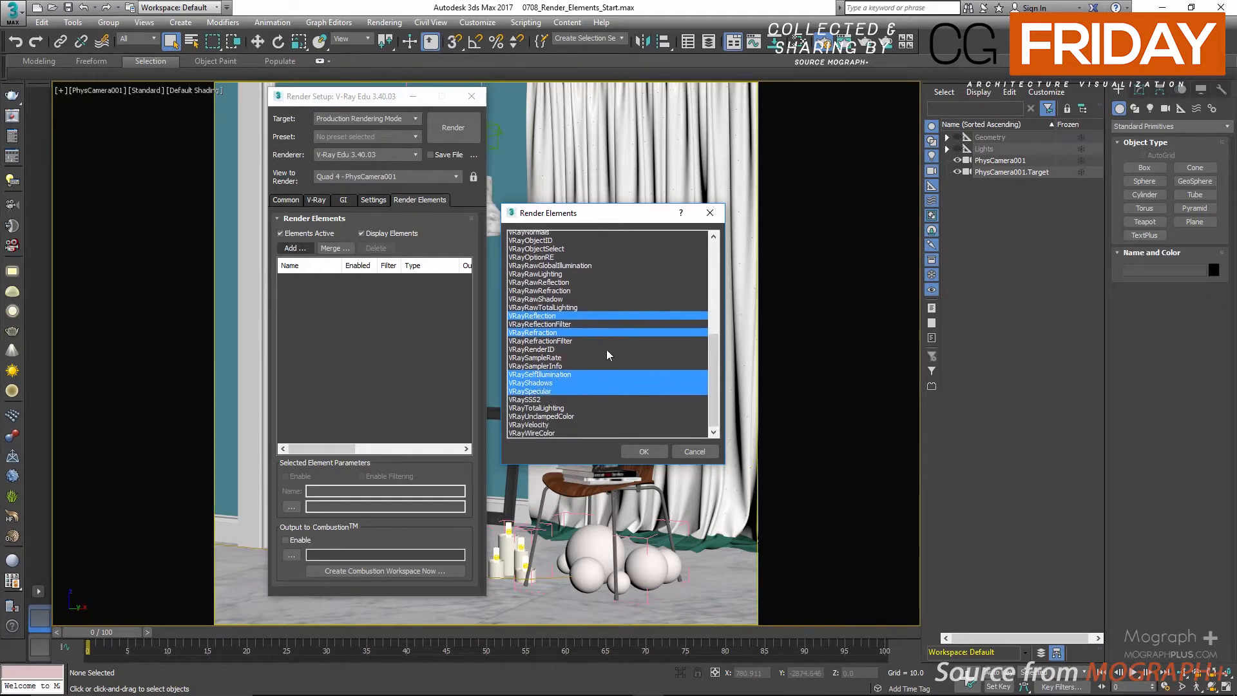
{"action": "left_click", "coordinate": [543, 386], "text": "ctrl"}
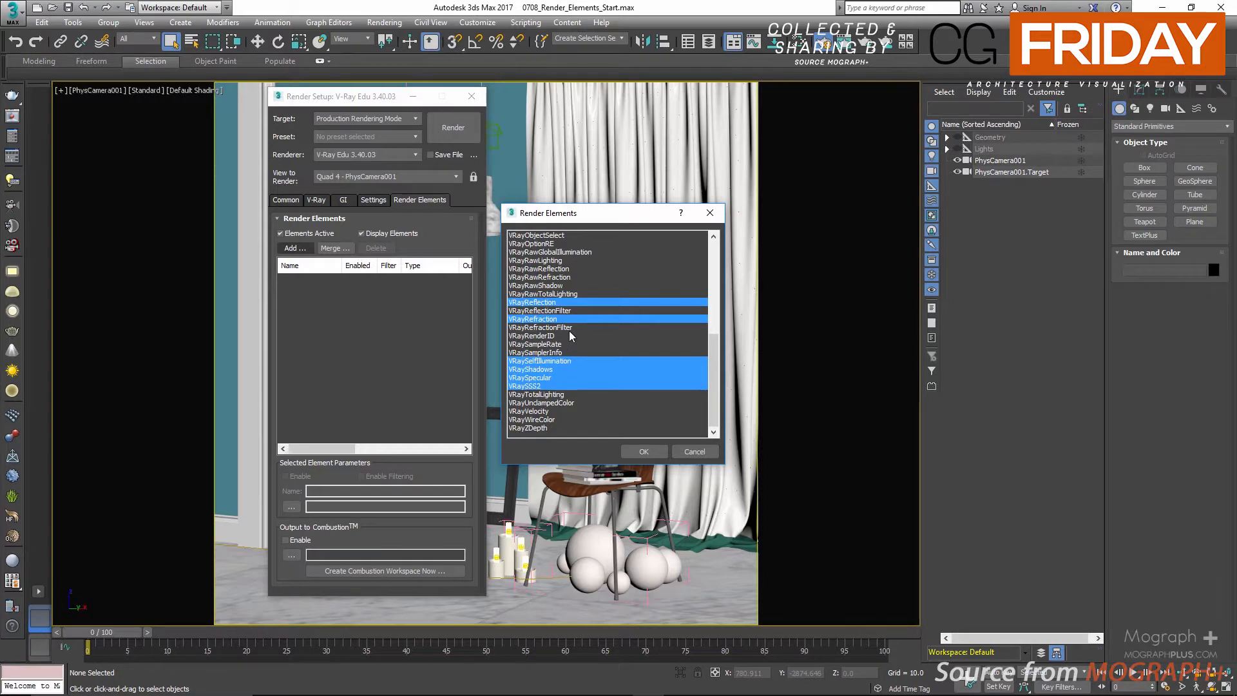
{"action": "left_click", "coordinate": [546, 395], "text": "ctrl"}
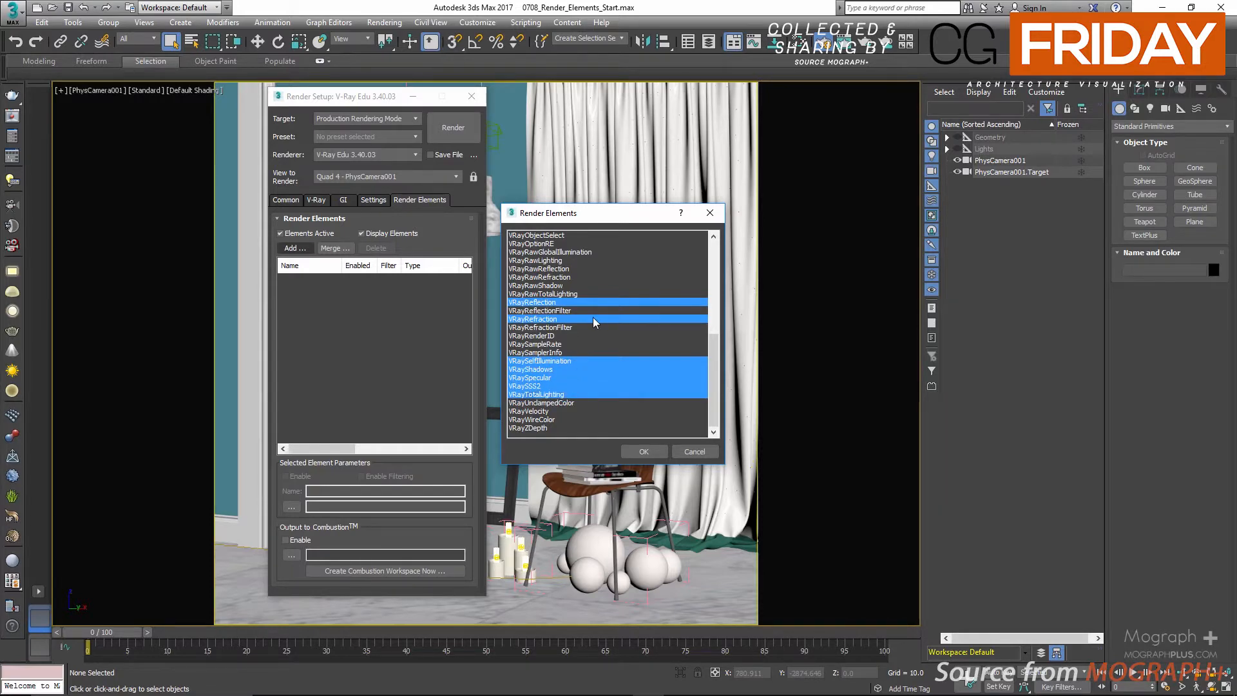
Include VRayBackground in the render element selection.
{"action": "scroll", "coordinate": [593, 317], "scroll_direction": "up", "scroll_amount": 4}
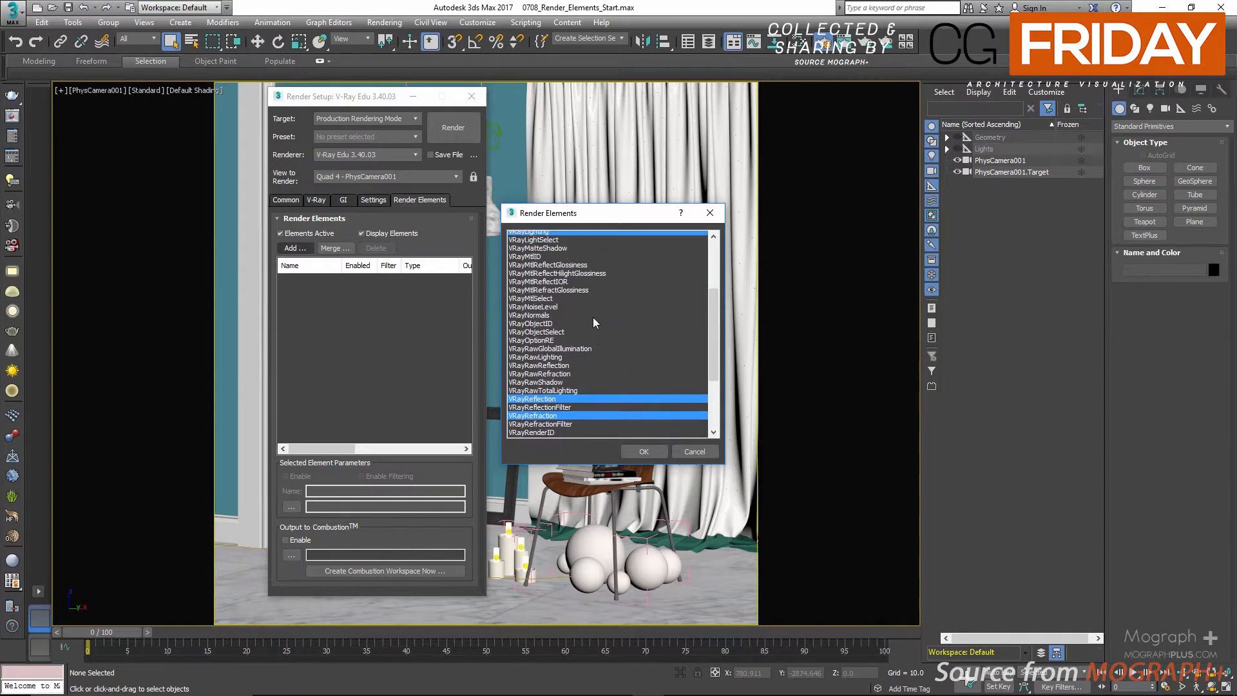
{"action": "scroll", "coordinate": [593, 317], "scroll_direction": "up", "scroll_amount": 1}
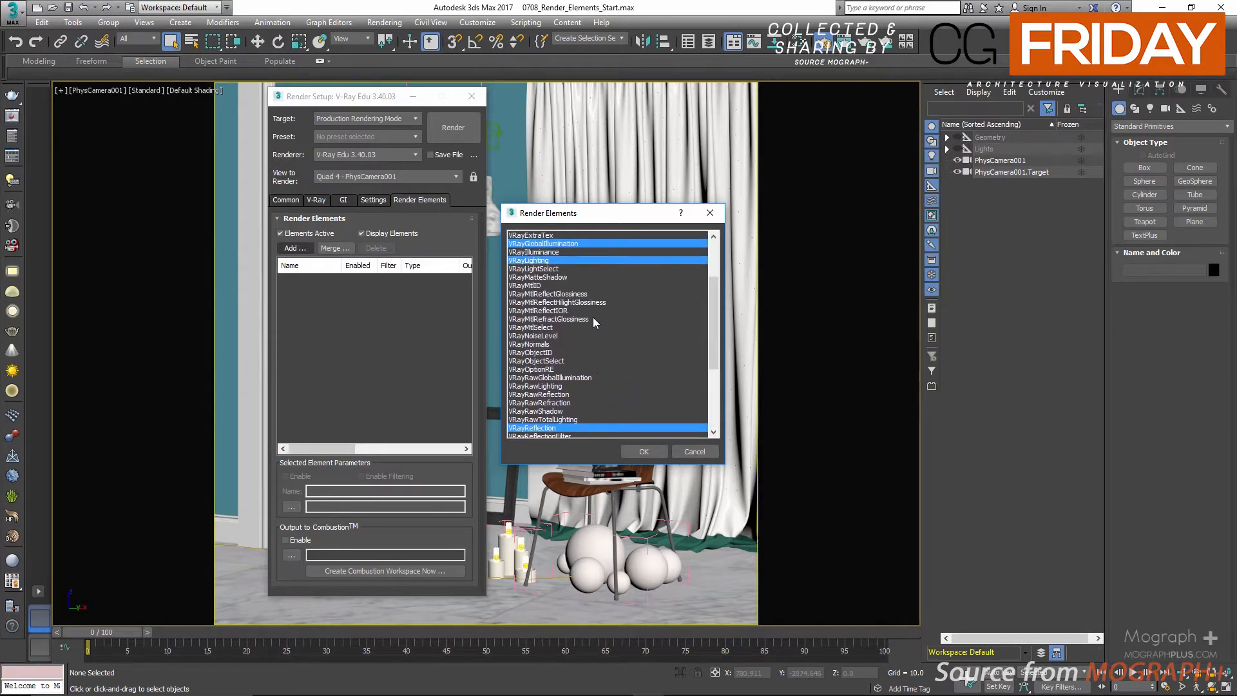
{"action": "scroll", "coordinate": [593, 317], "scroll_direction": "up", "scroll_amount": 3}
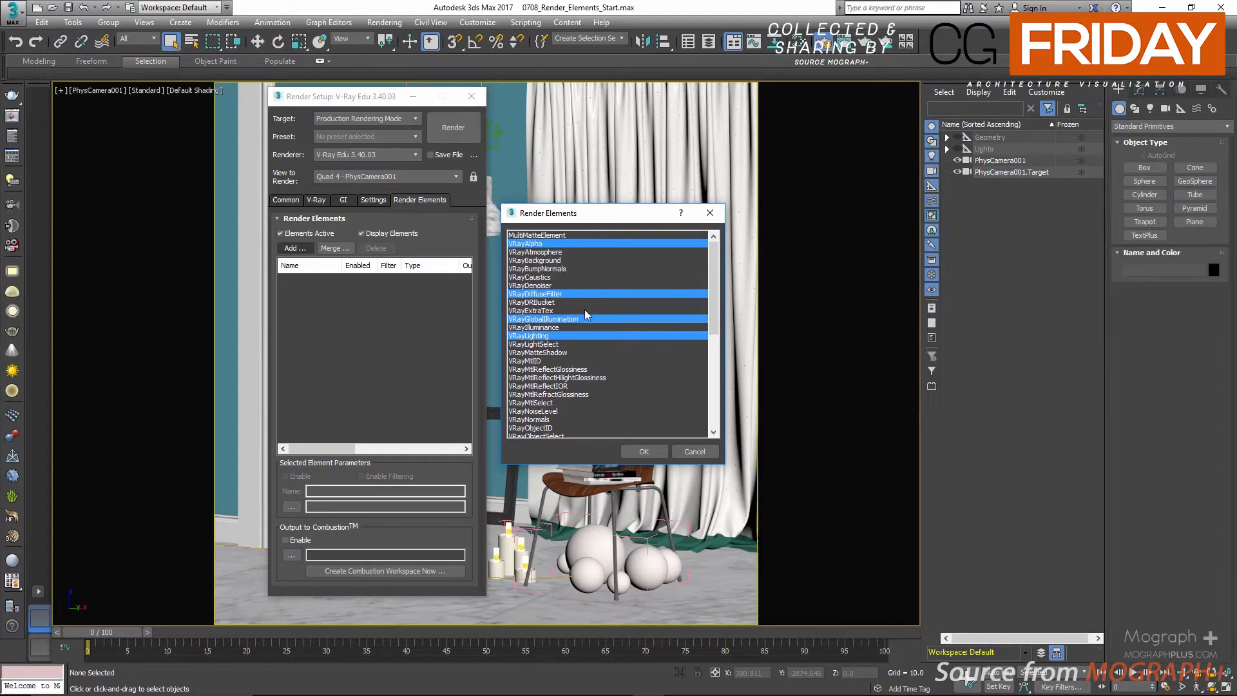
{"action": "left_click", "coordinate": [550, 262], "text": "ctrl"}
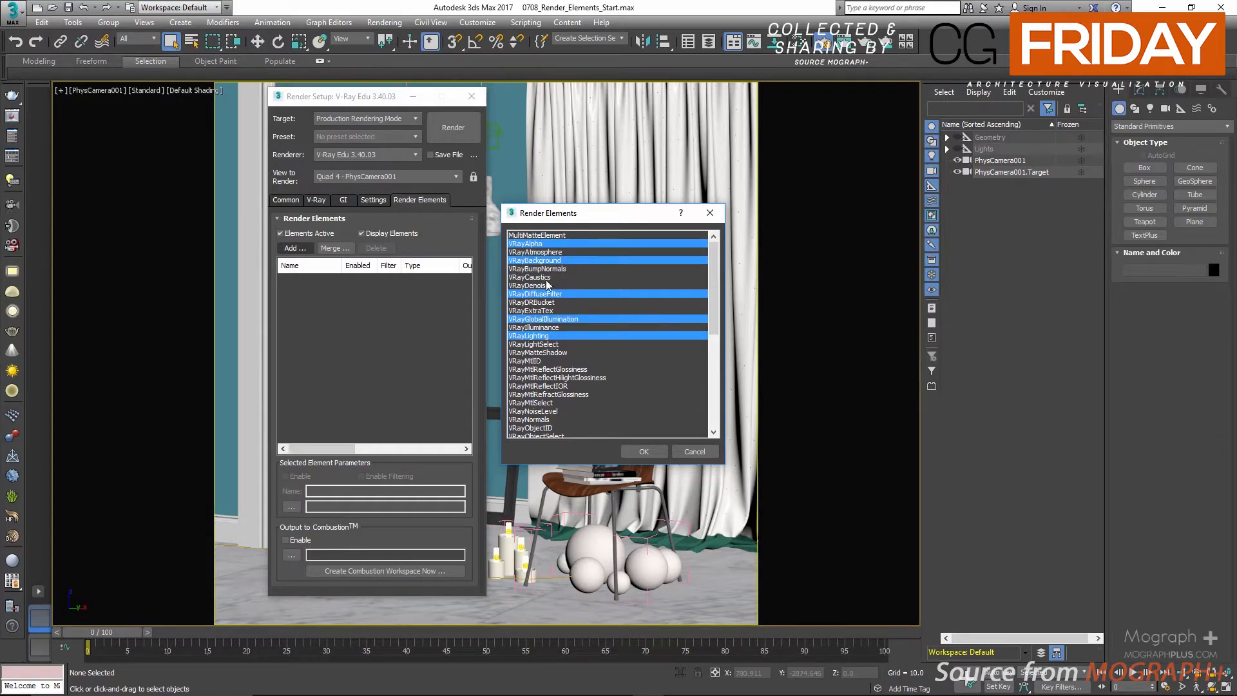
Add the raw elements VRayRawGlobalIllumination, VRayRawLighting, VRayRawReflection, VRayRawRefraction and VRayRawTotalLighting to the selection.
{"action": "scroll", "coordinate": [559, 291], "scroll_direction": "down", "scroll_amount": 1}
{"action": "scroll", "coordinate": [583, 290], "scroll_direction": "down", "scroll_amount": 1}
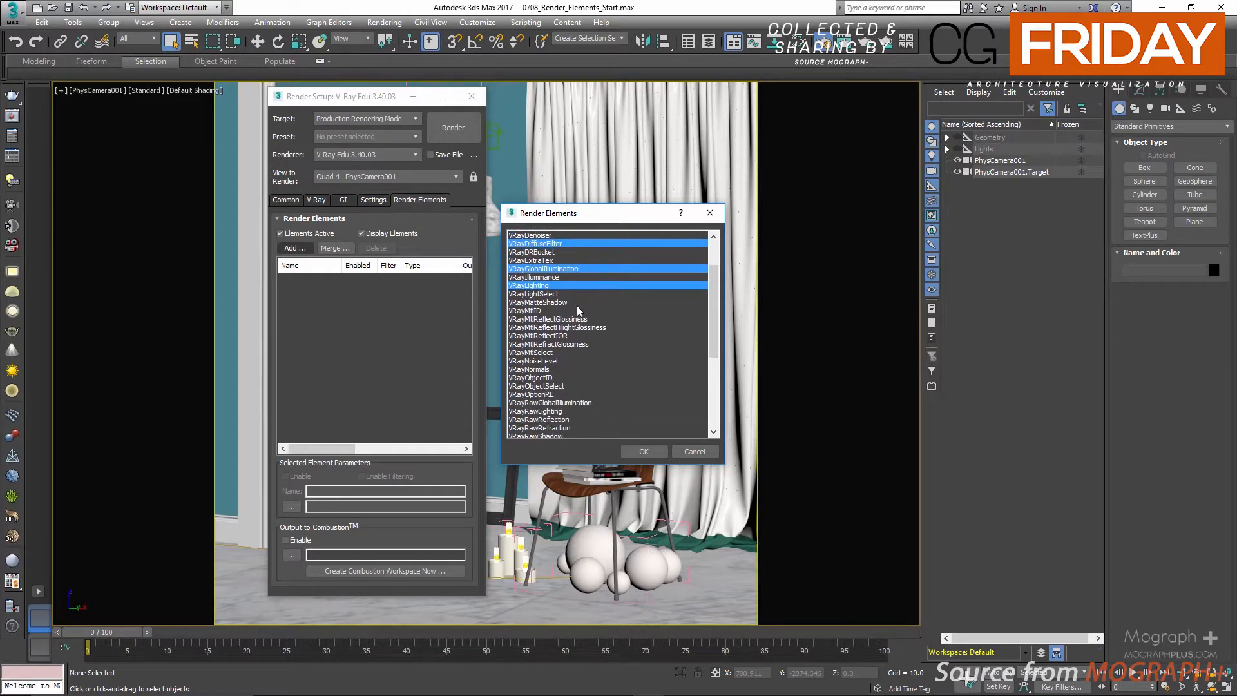
{"action": "scroll", "coordinate": [577, 305], "scroll_direction": "down", "scroll_amount": 1}
{"action": "scroll", "coordinate": [584, 348], "scroll_direction": "down", "scroll_amount": 1}
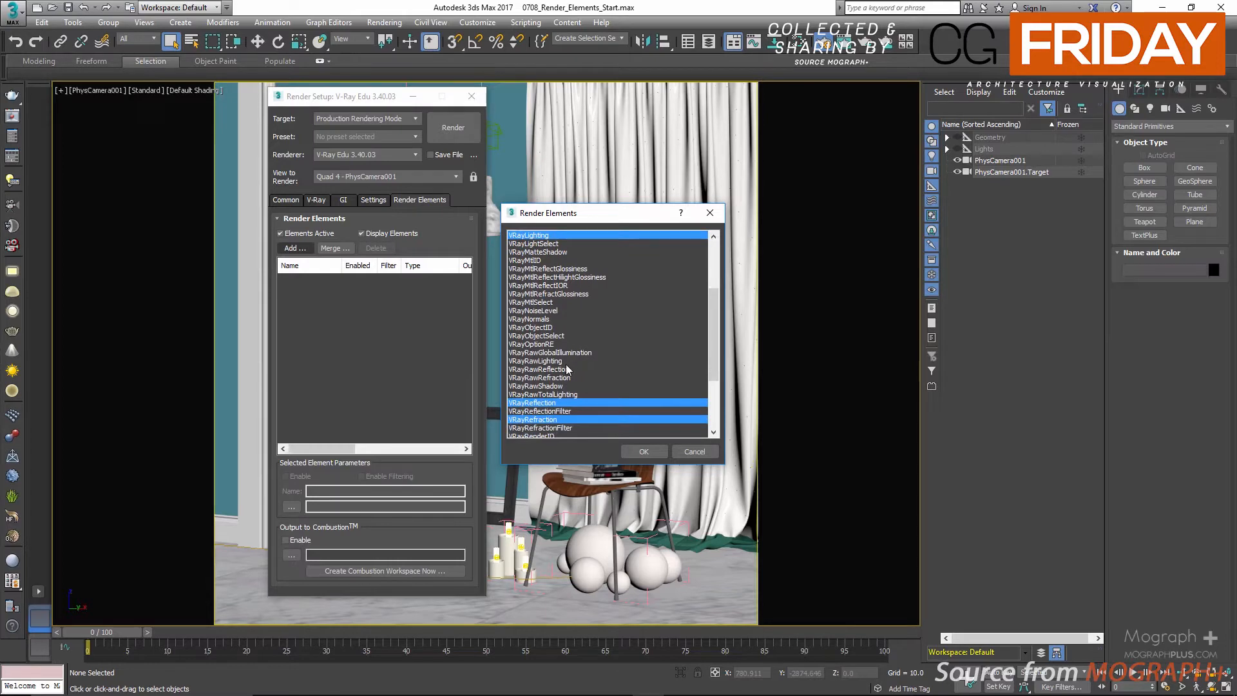
{"action": "left_click", "coordinate": [553, 352], "text": "ctrl"}
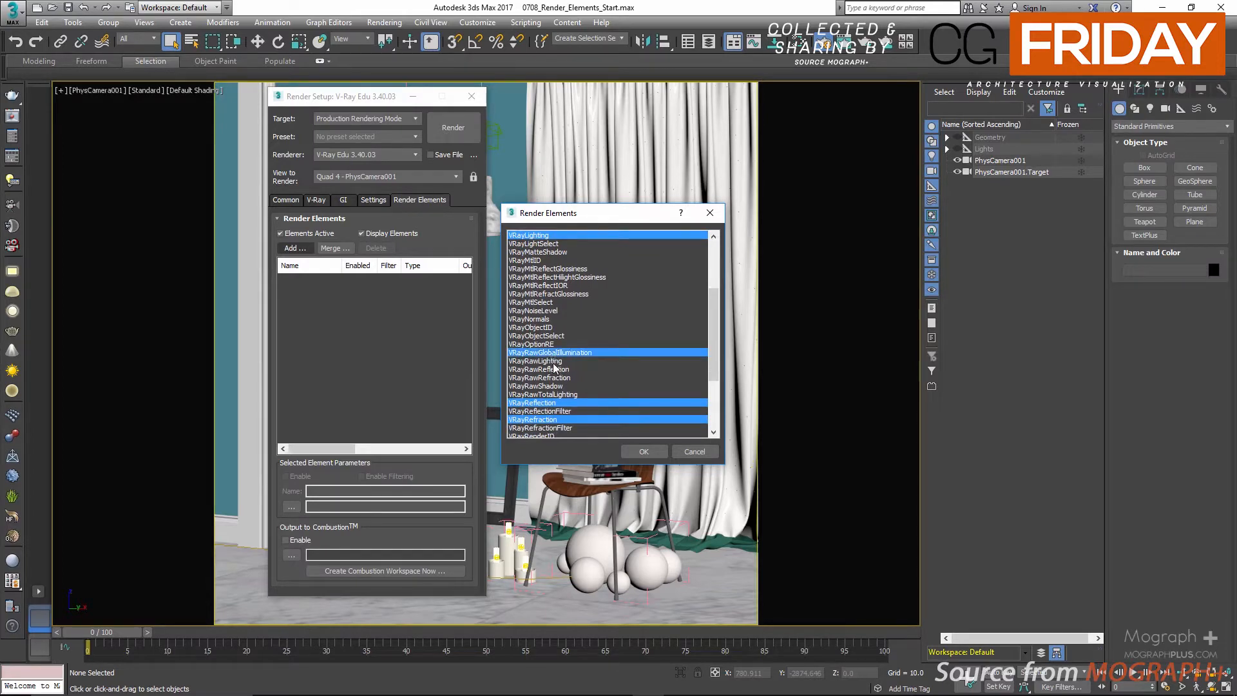
{"action": "left_click", "coordinate": [555, 362], "text": "ctrl"}
{"action": "left_click", "coordinate": [562, 371], "text": "ctrl"}
{"action": "left_click", "coordinate": [566, 378], "text": "ctrl"}
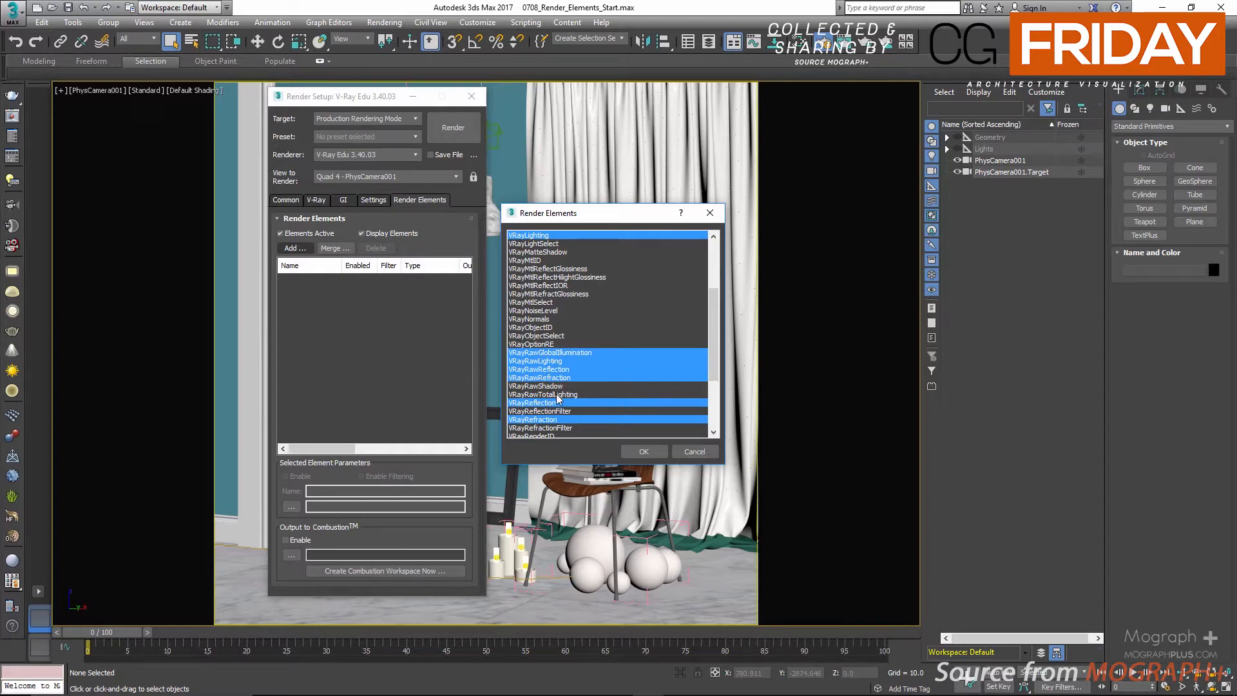
{"action": "left_click", "coordinate": [556, 394], "text": "ctrl"}
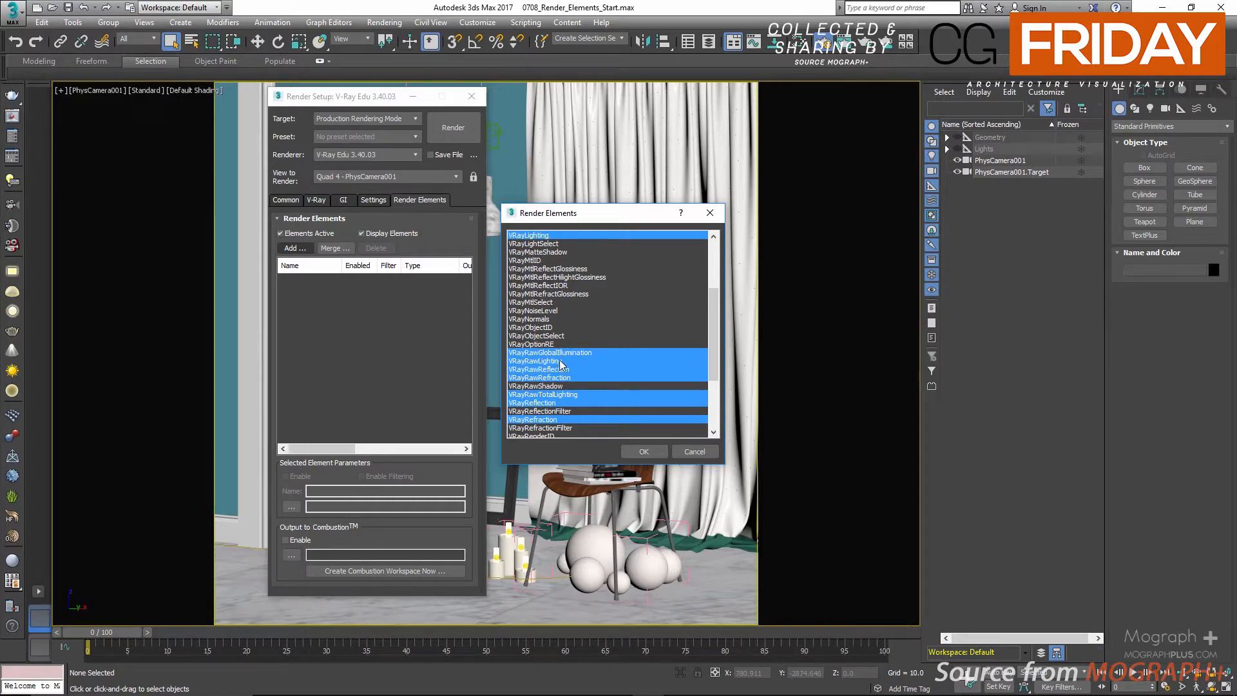
Add the filter elements VRayReflectionFilter and VRayRefractionFilter to the selection.
{"action": "scroll", "coordinate": [571, 358], "scroll_direction": "down", "scroll_amount": 1}
{"action": "scroll", "coordinate": [570, 354], "scroll_direction": "down", "scroll_amount": 3}
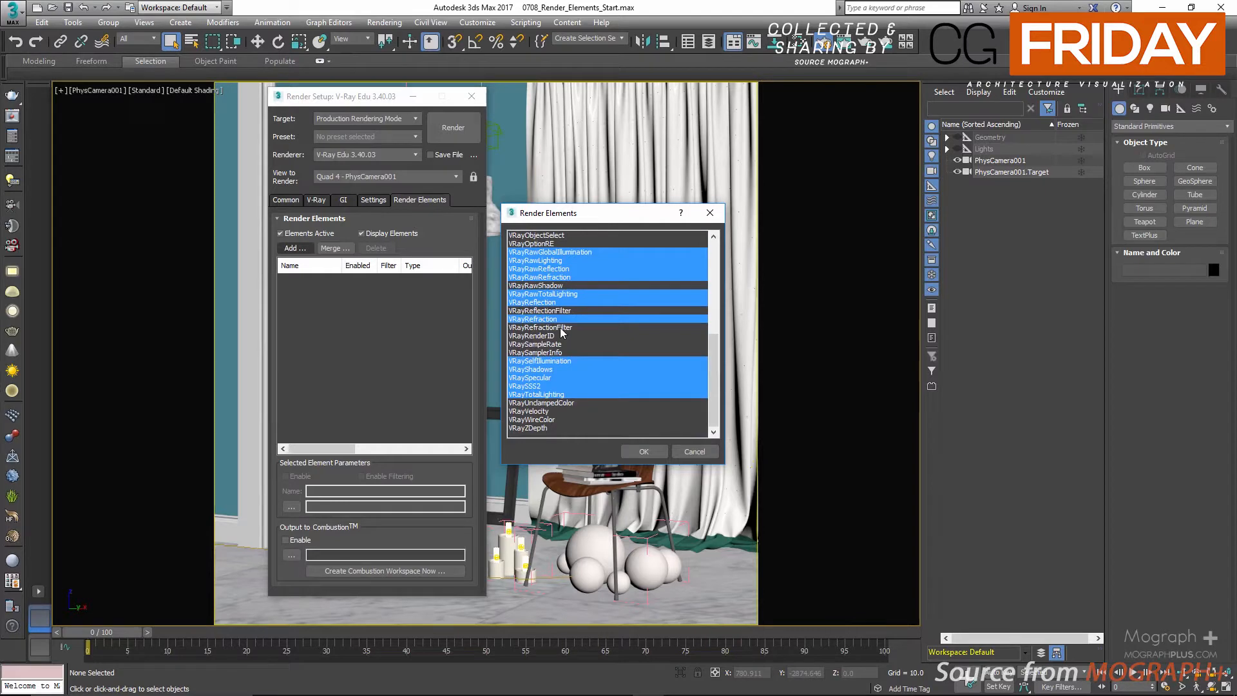
{"action": "left_click", "coordinate": [558, 310], "text": "ctrl"}
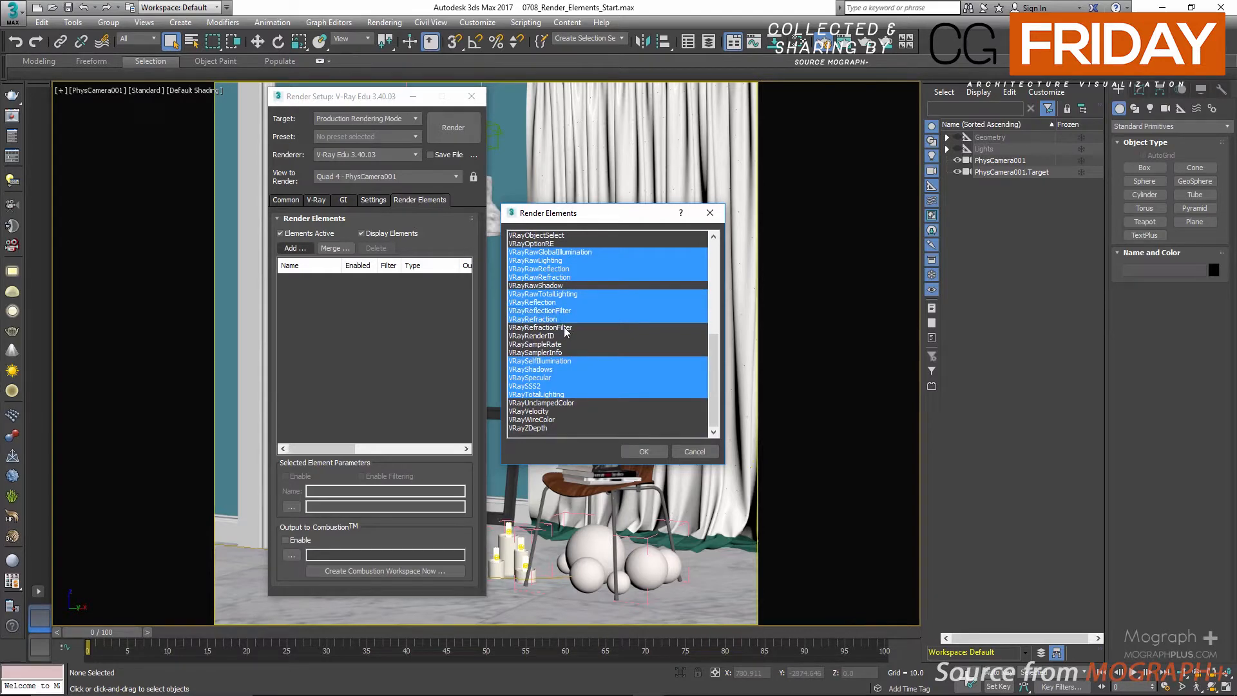
{"action": "left_click", "coordinate": [569, 329], "text": "ctrl"}
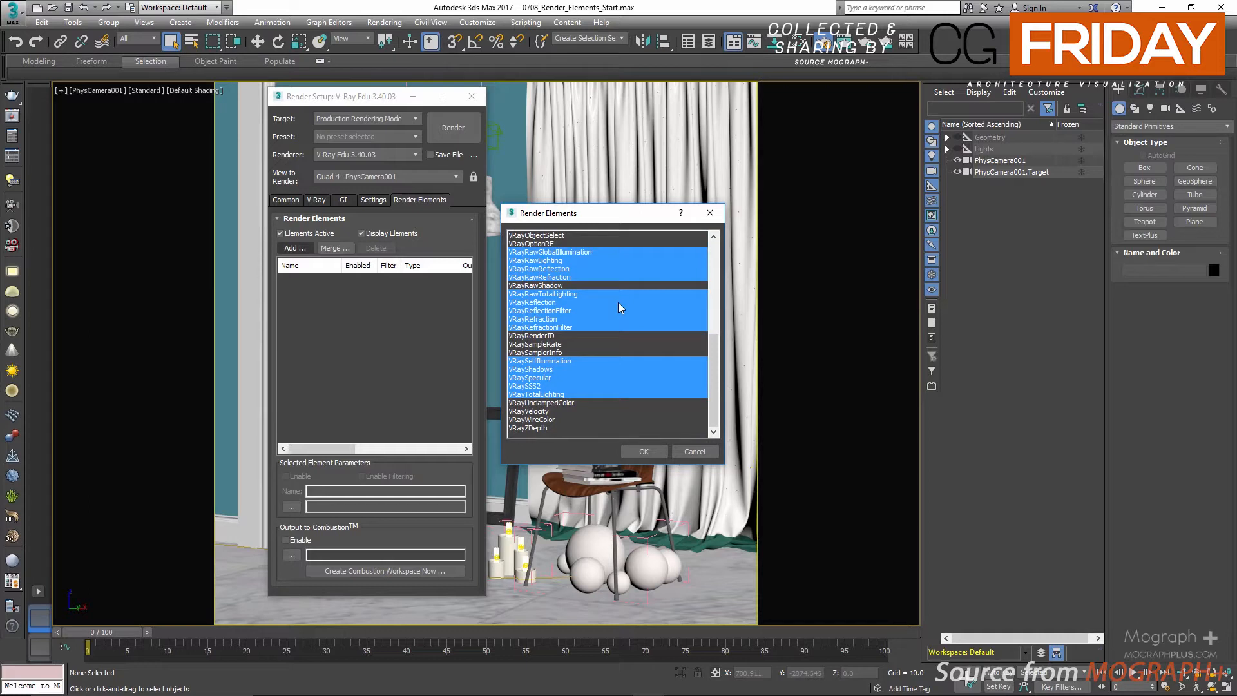
Include VRayLightSelect in the selection and add all the selected elements to the render setup.
{"action": "scroll", "coordinate": [588, 316], "scroll_direction": "up", "scroll_amount": 5}
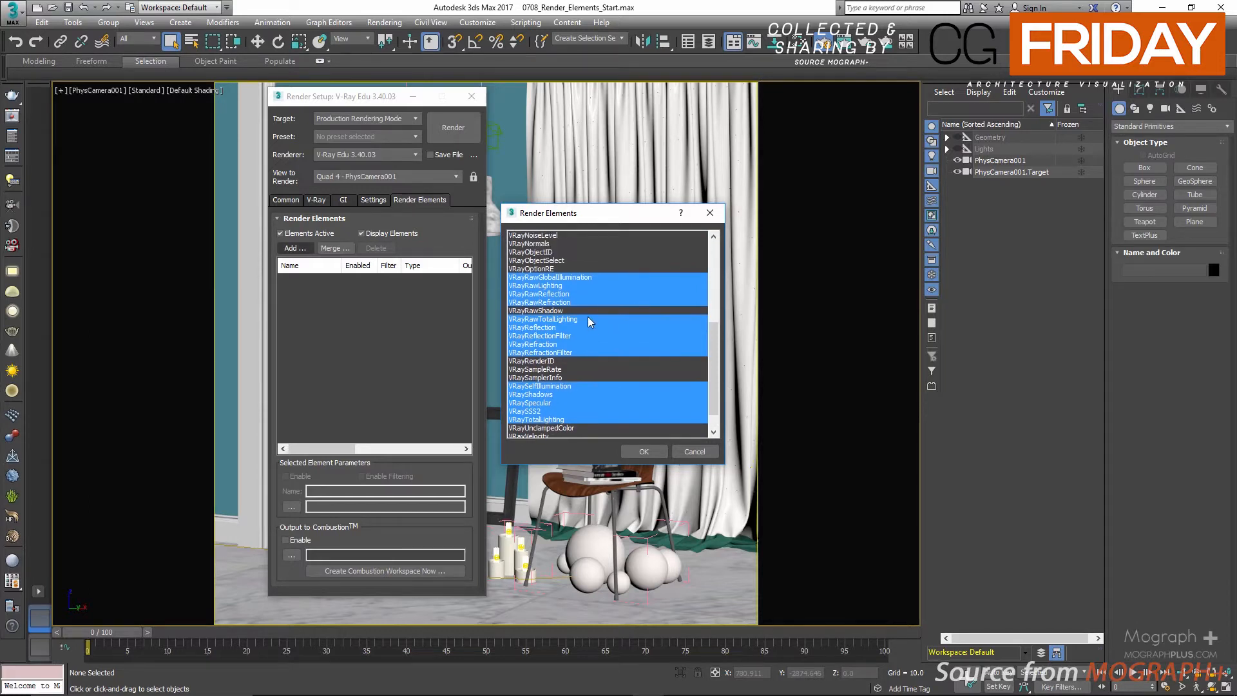
{"action": "scroll", "coordinate": [588, 316], "scroll_direction": "up", "scroll_amount": 2}
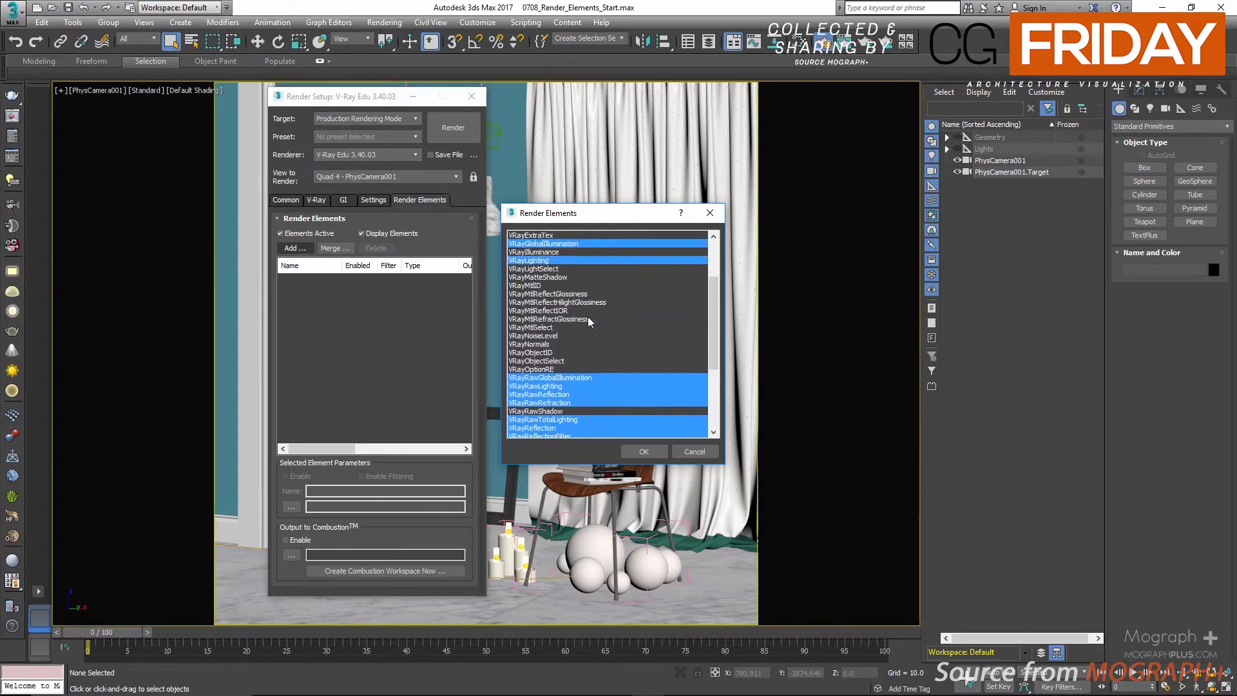
{"action": "left_click", "coordinate": [559, 295], "text": "ctrl"}
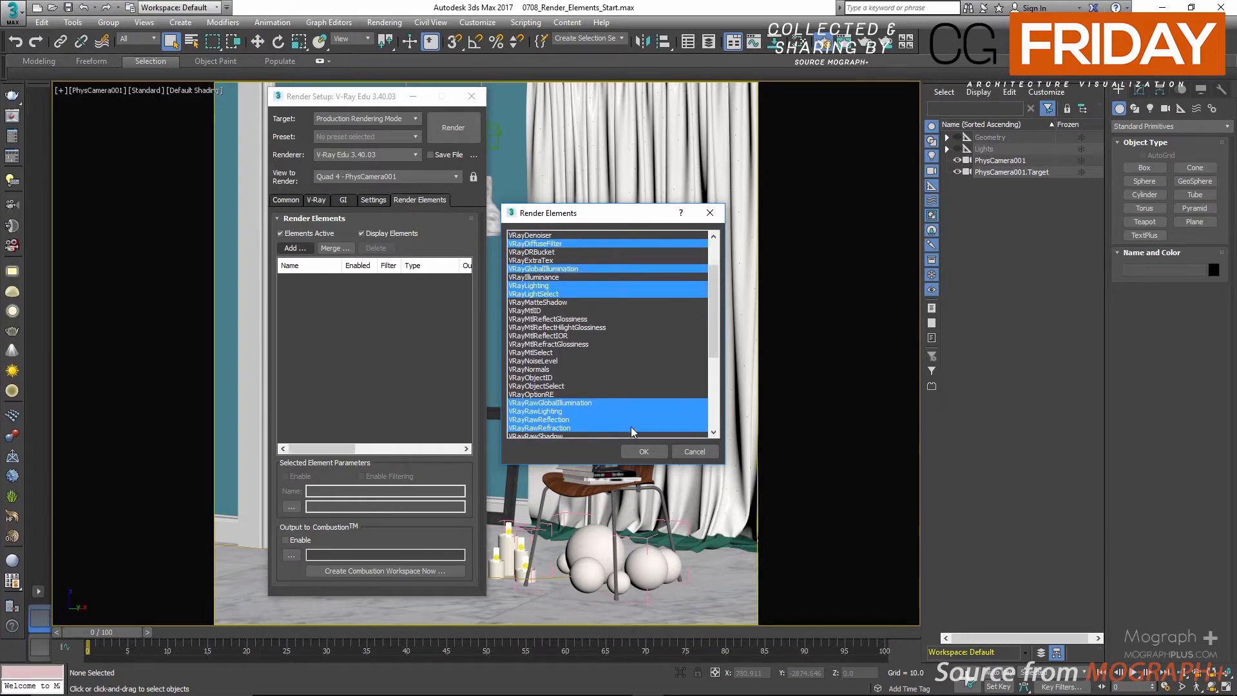
{"action": "left_click", "coordinate": [643, 451]}
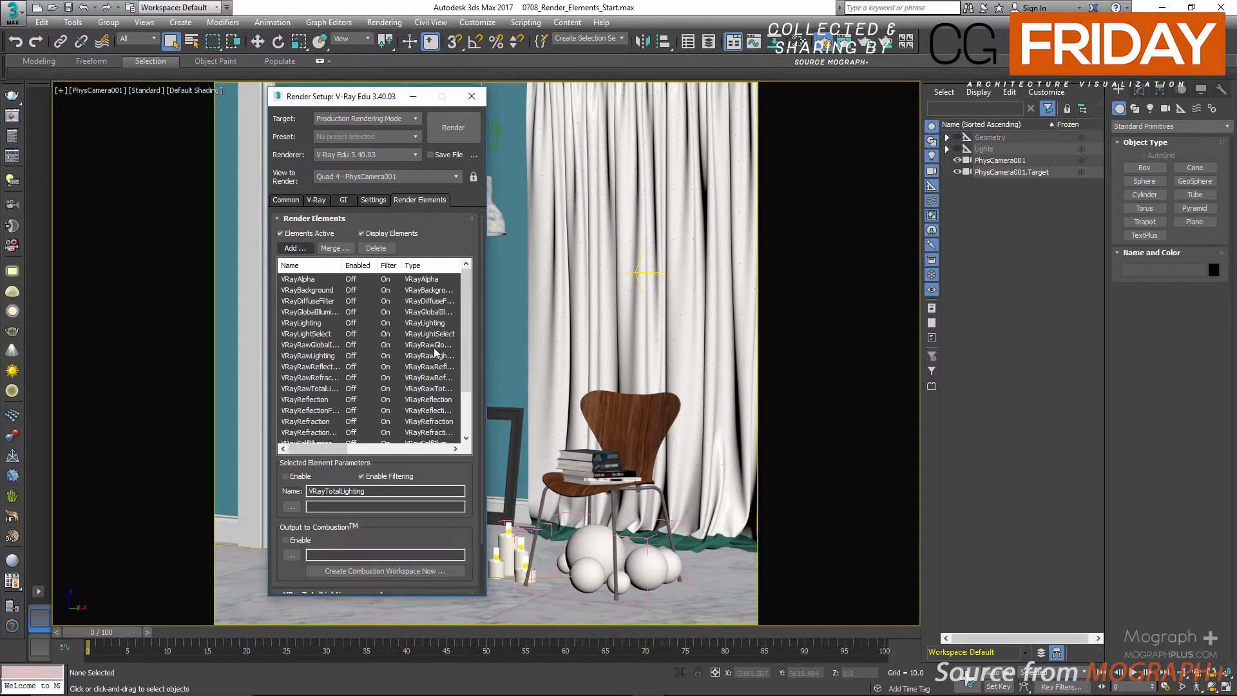
Widen the Name column of the added render elements so their full names can be read.
{"action": "left_click_drag", "start_coordinate": [467, 308], "coordinate": [460, 361]}
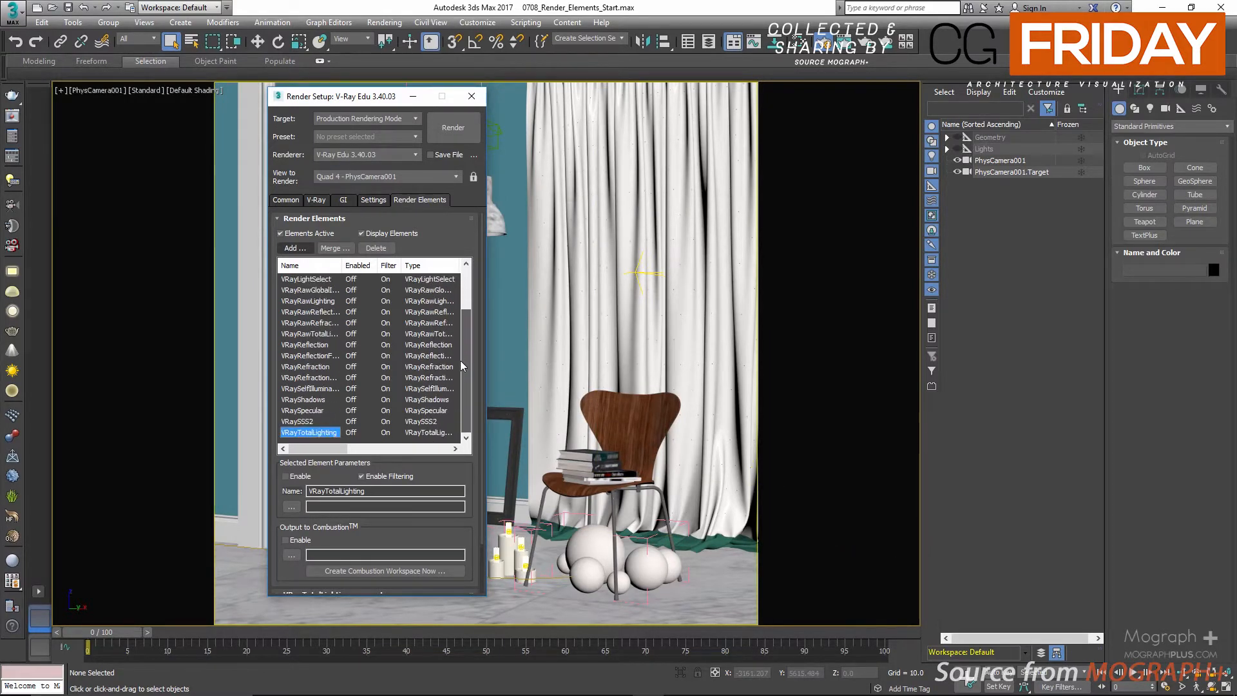
{"action": "left_click_drag", "start_coordinate": [342, 265], "coordinate": [382, 265]}
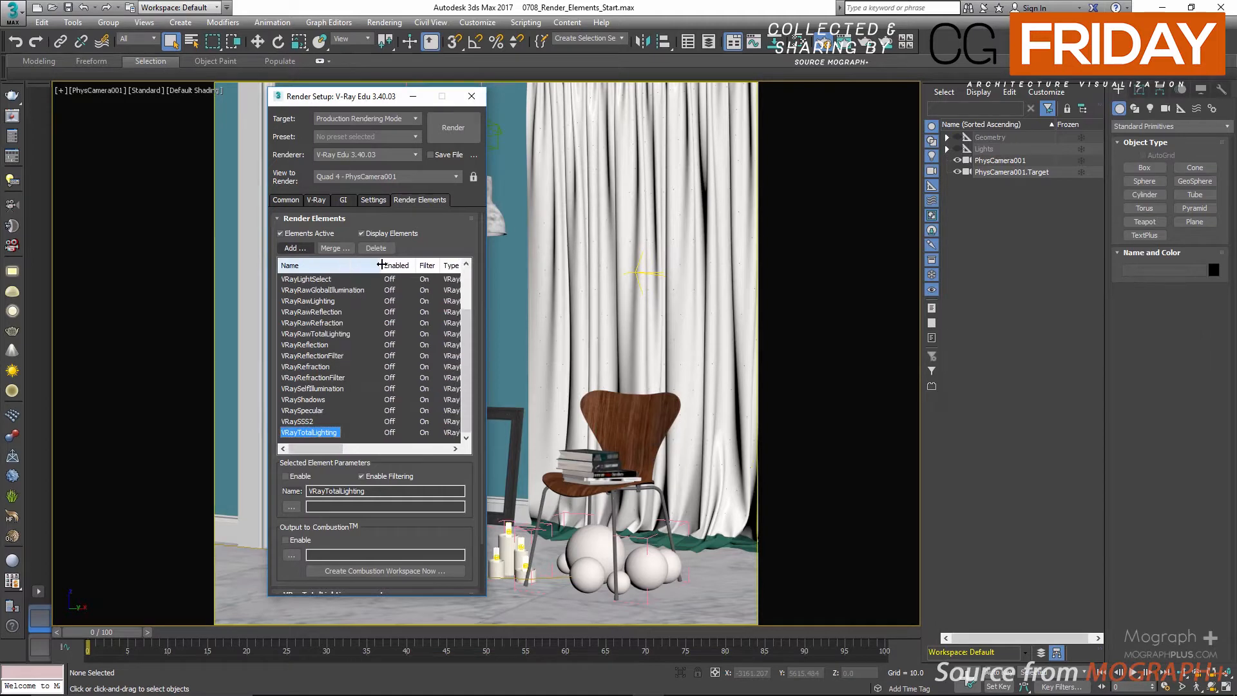
{"action": "mouse_move", "coordinate": [466, 345]}
{"action": "left_mouse_down"}
{"action": "mouse_move", "coordinate": [477, 279]}
{"action": "mouse_move", "coordinate": [462, 353]}
{"action": "left_mouse_up"}
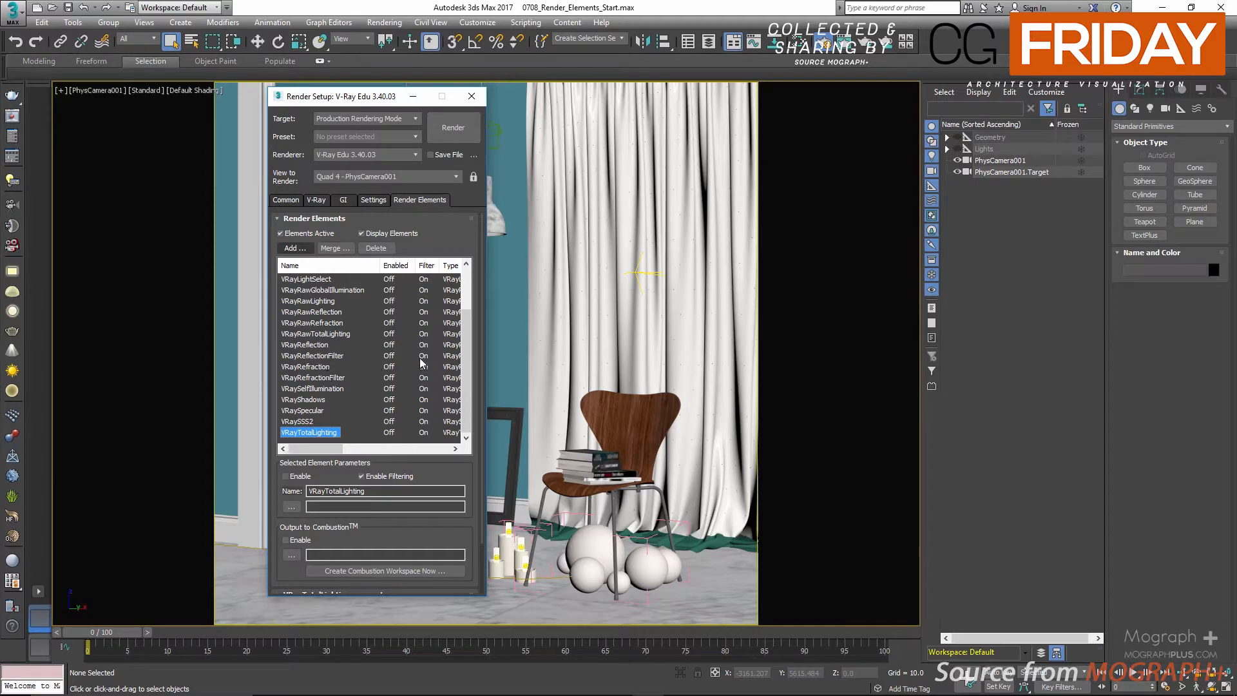
Select the VRayLightSelect element and examine its Lights list and VRayLightSelect parameters.
{"action": "left_click", "coordinate": [373, 357]}
{"action": "left_click", "coordinate": [319, 281]}
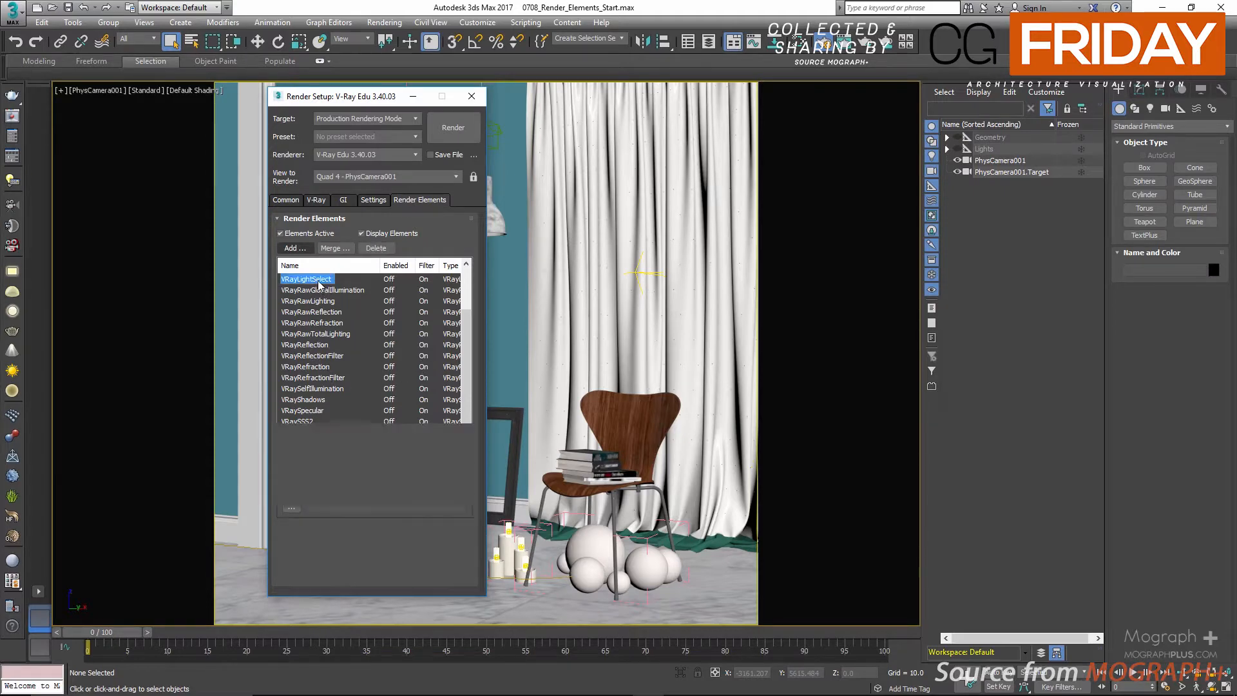
{"action": "scroll", "coordinate": [348, 322], "scroll_direction": "up", "scroll_amount": 2}
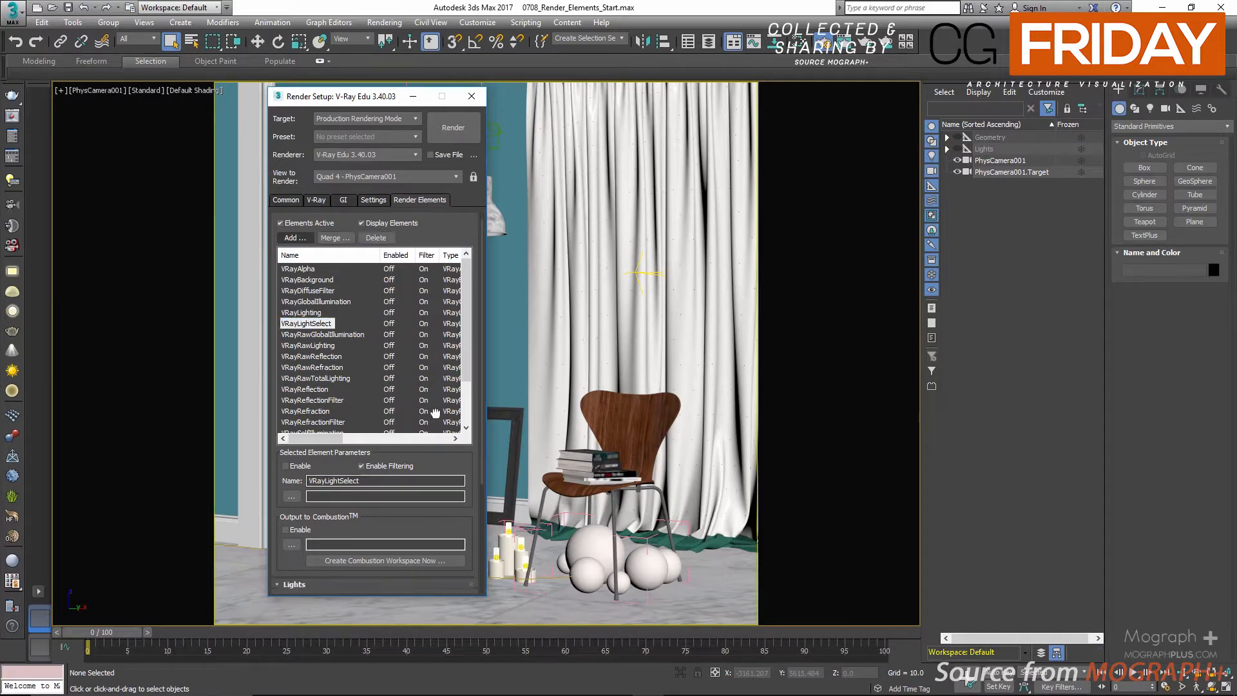
{"action": "scroll", "coordinate": [405, 496], "scroll_direction": "down", "scroll_amount": 5}
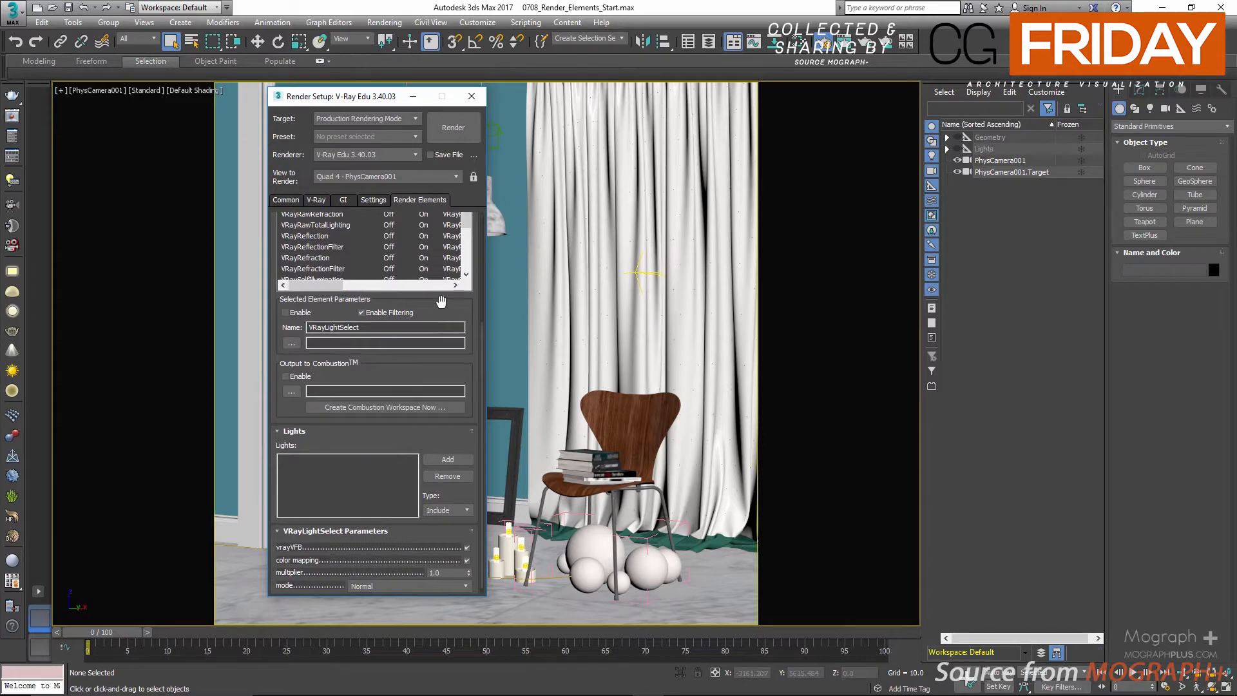
{"action": "left_click_drag", "start_coordinate": [441, 301], "coordinate": [408, 480]}
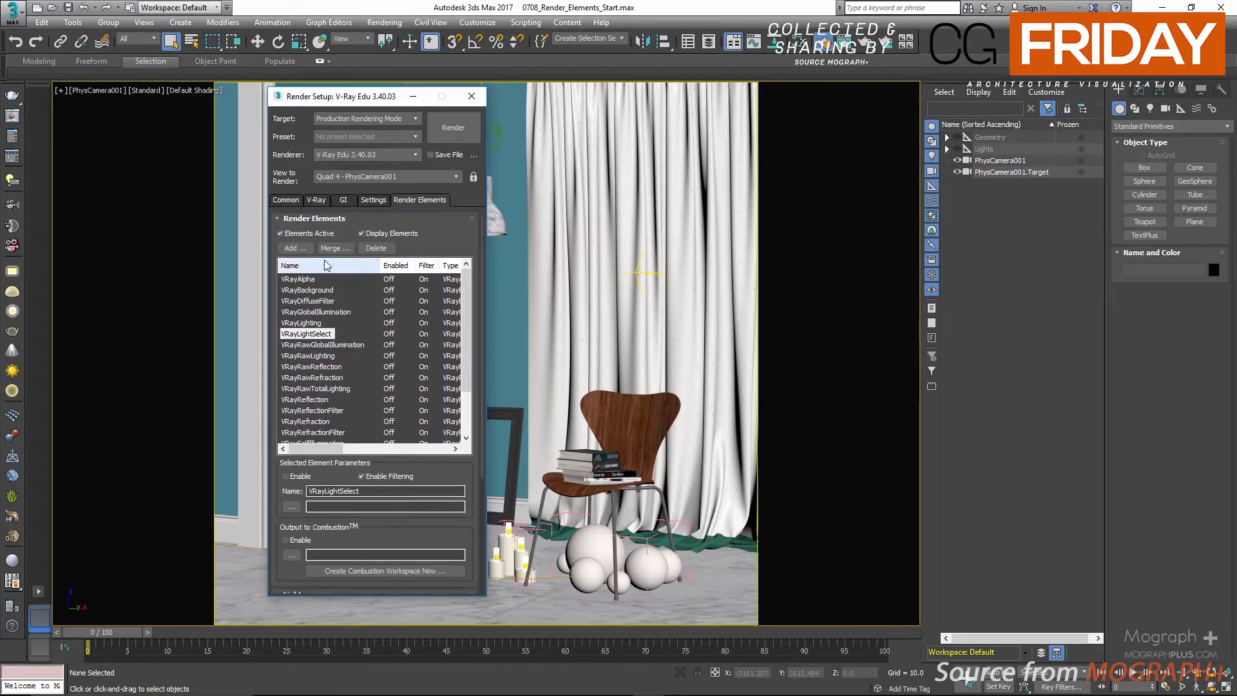
Delete the VRayLightSelect element and add a new VRayLightSelect at the end of the element list.
{"action": "left_click", "coordinate": [375, 249]}
{"action": "left_click", "coordinate": [295, 248]}
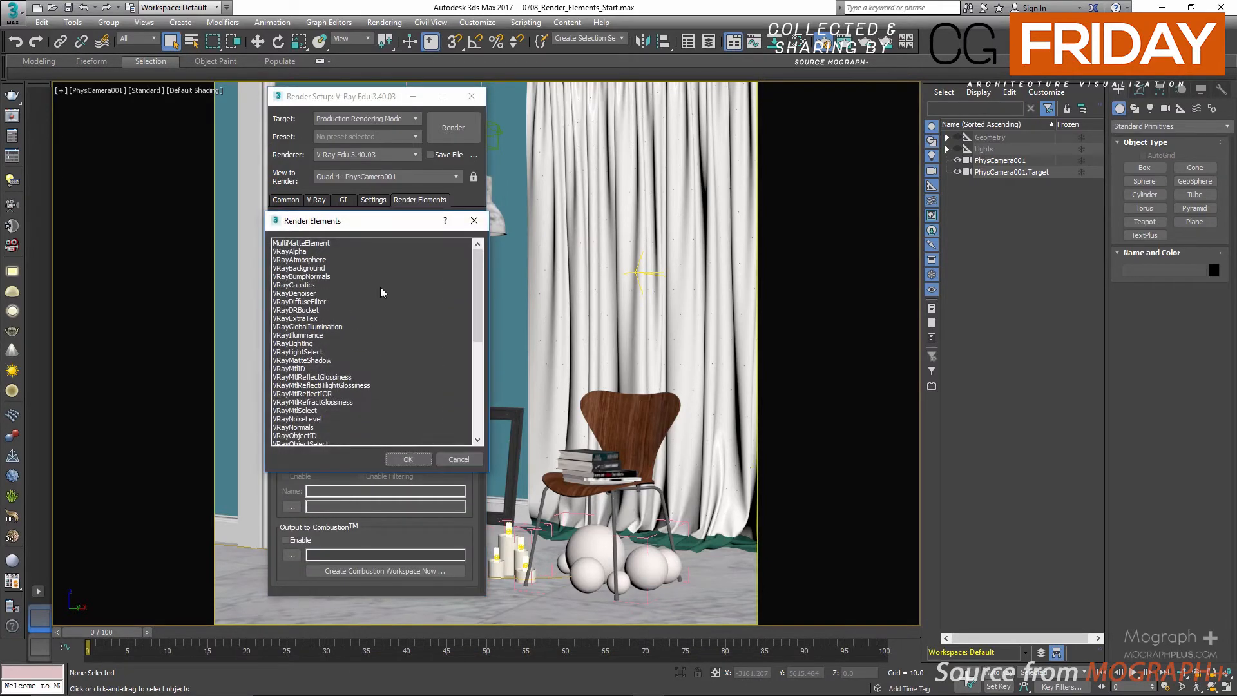
{"action": "double_click", "coordinate": [325, 352]}
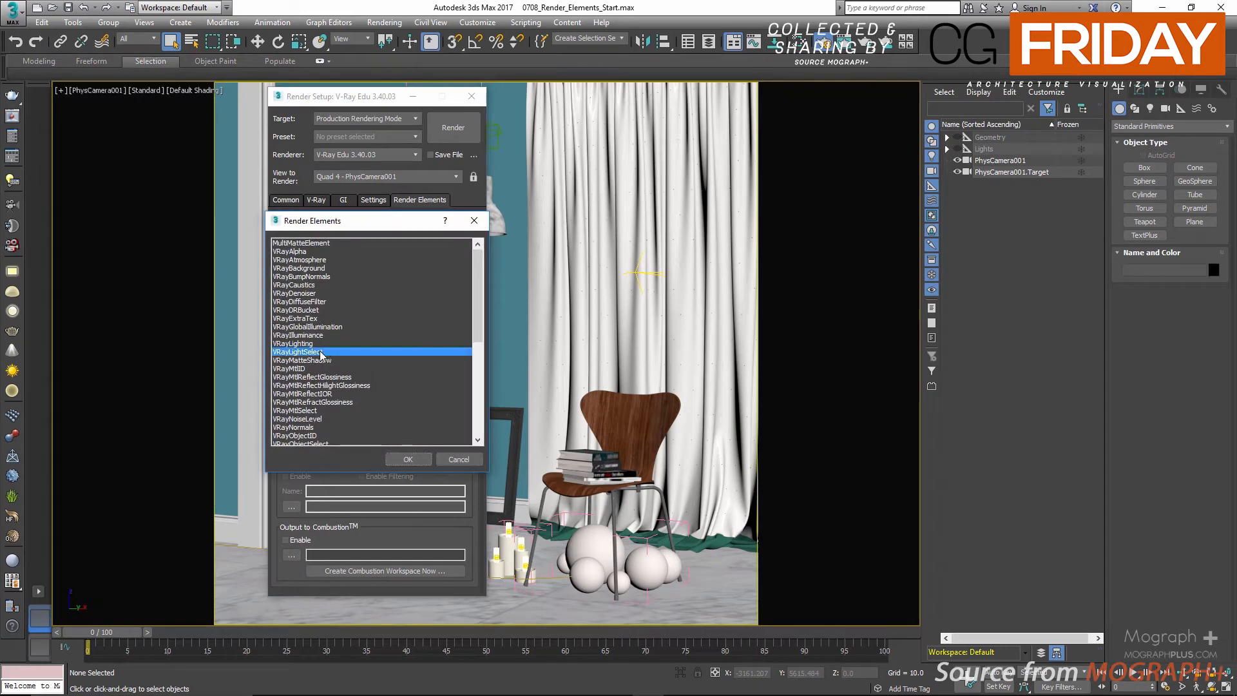
Add VRaySun001 to the new VRayLightSelect element's lights and rename the element VRayLightSelect_Sun.
{"action": "left_click", "coordinate": [947, 149]}
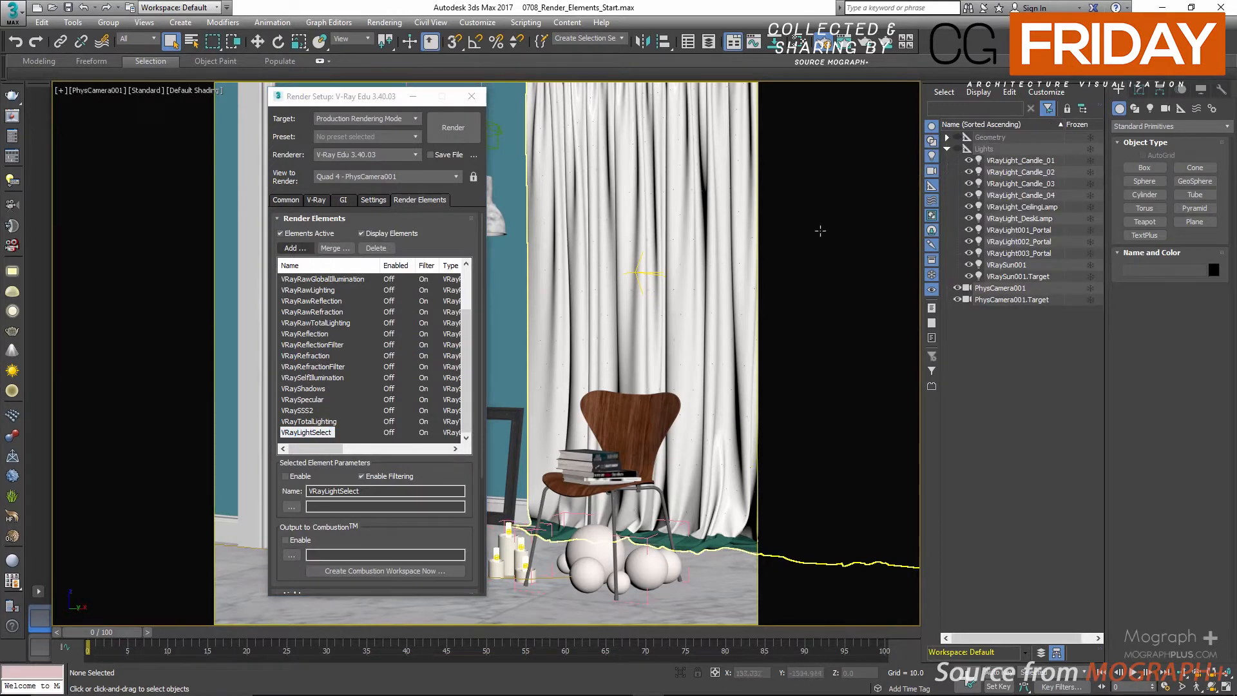
{"action": "left_click_drag", "start_coordinate": [419, 540], "coordinate": [442, 362]}
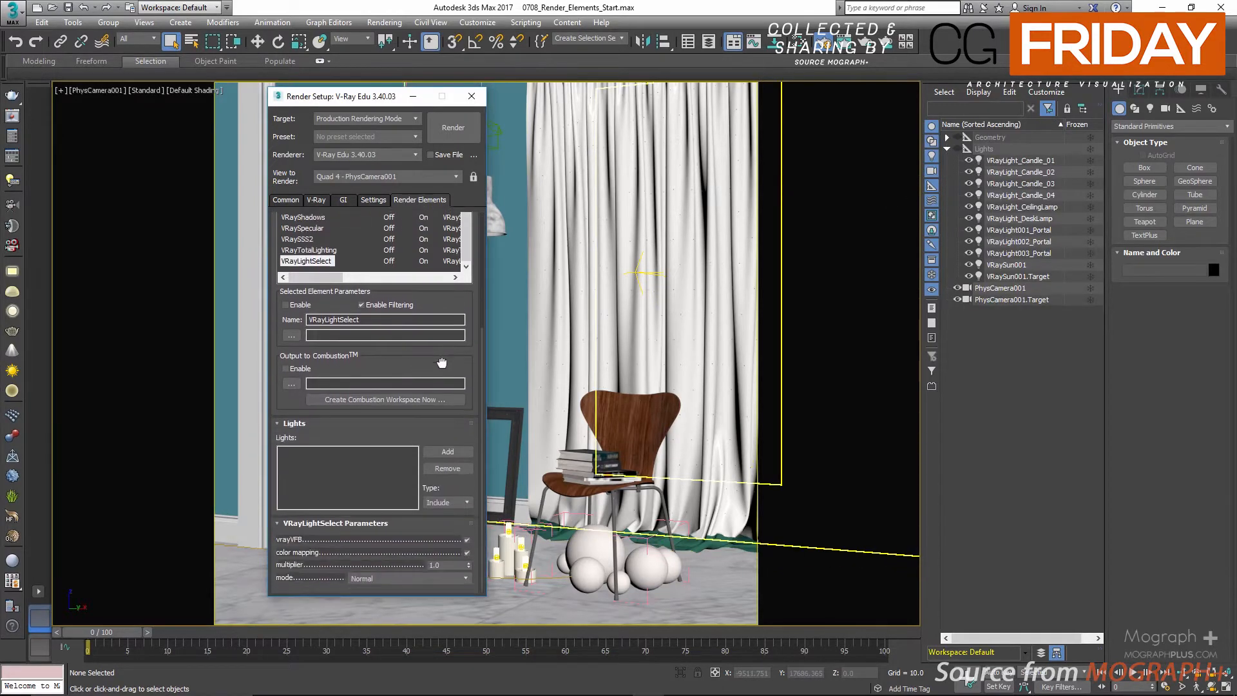
{"action": "left_click", "coordinate": [447, 451]}
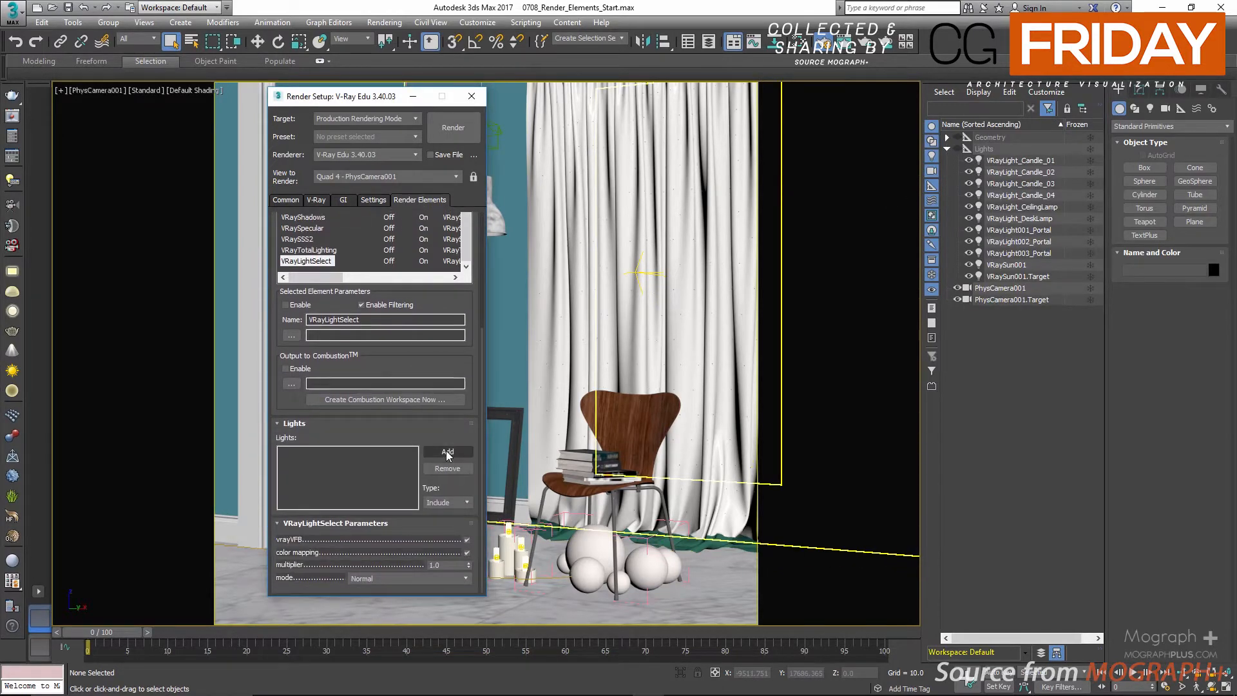
{"action": "left_click", "coordinate": [1002, 264]}
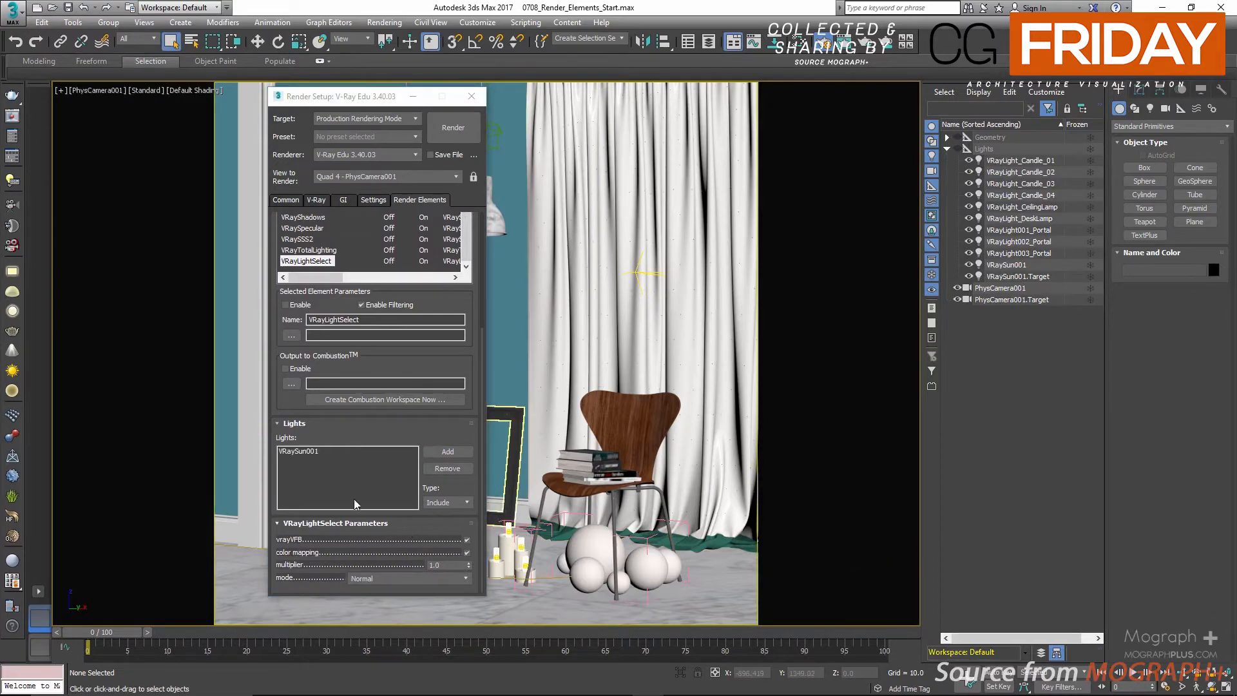
{"action": "left_click", "coordinate": [370, 321]}
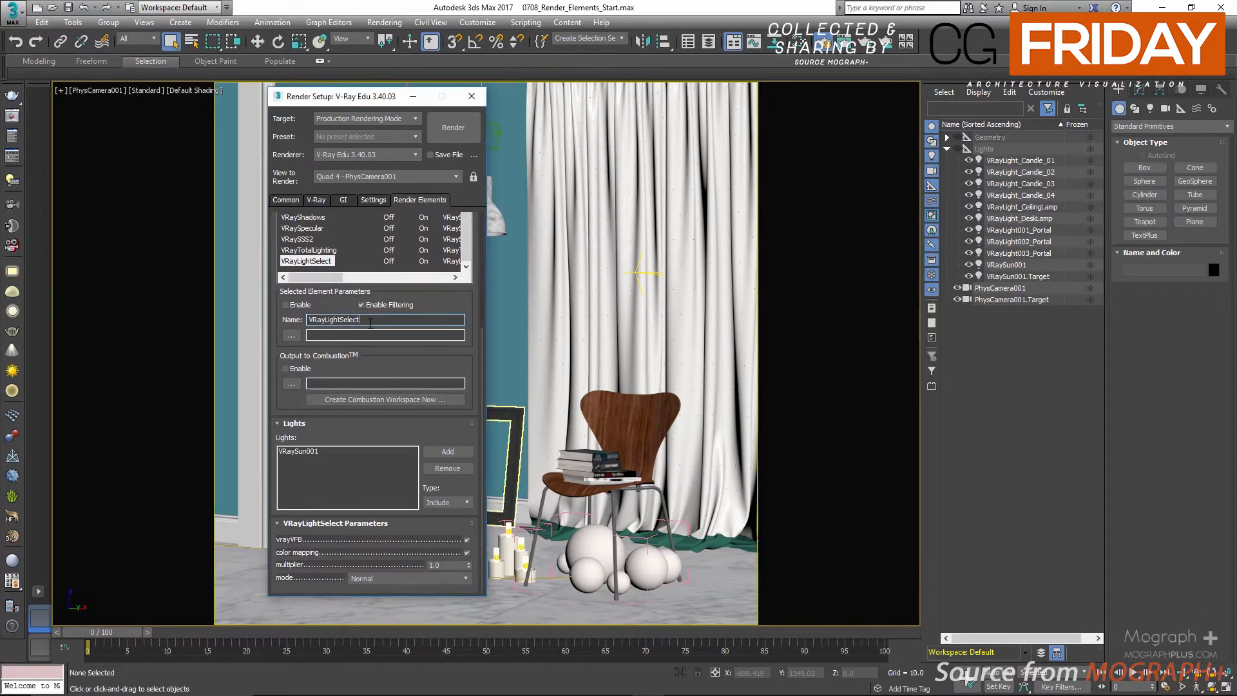
{"action": "type", "text": "_Sun"}
Add another VRayLightSelect render element and name it VRayLightSelect_Portal.
{"action": "left_click_drag", "start_coordinate": [427, 301], "coordinate": [440, 423]}
{"action": "scroll", "coordinate": [440, 423], "scroll_direction": "up", "scroll_amount": 2}
{"action": "left_click", "coordinate": [296, 254]}
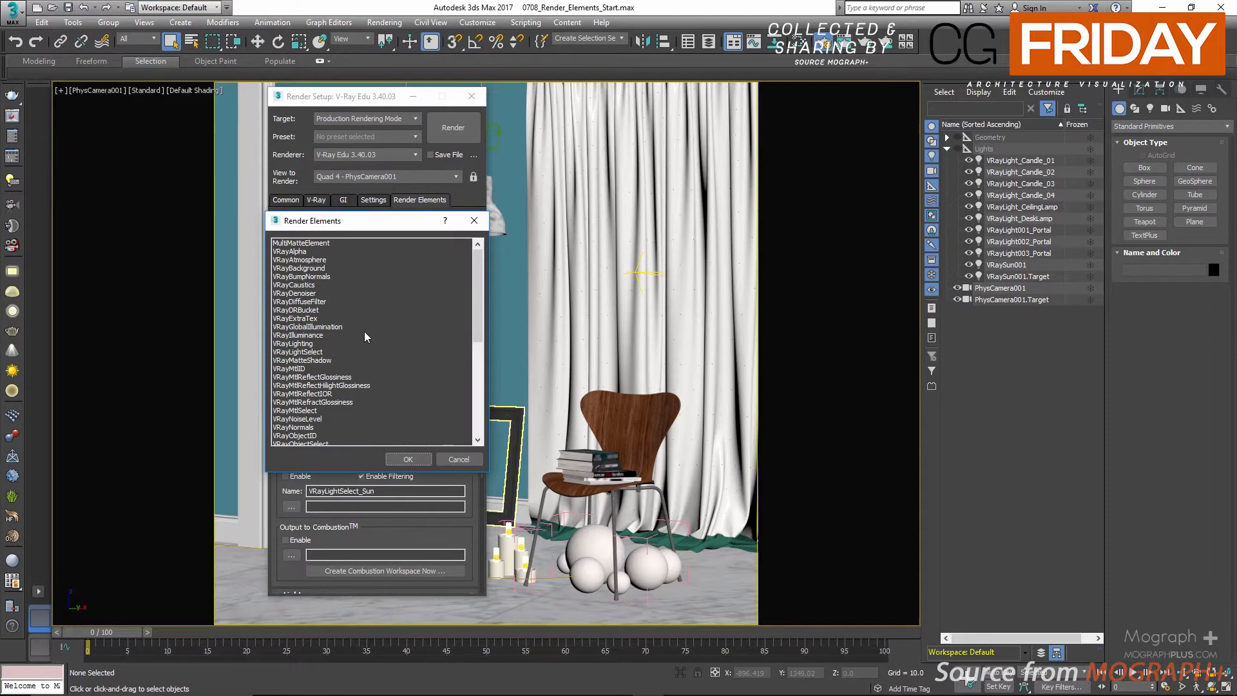
{"action": "left_click", "coordinate": [316, 353]}
{"action": "double_click", "coordinate": [316, 353]}
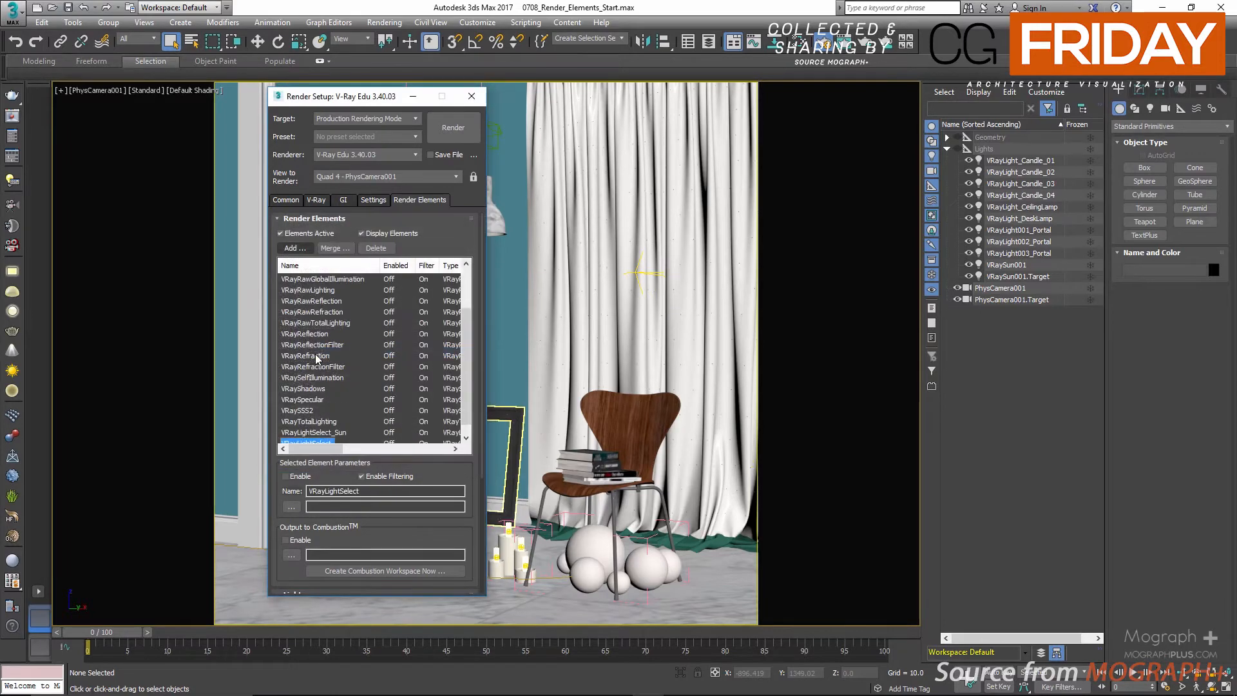
{"action": "left_click", "coordinate": [384, 492]}
{"action": "type", "text": "_Po"}
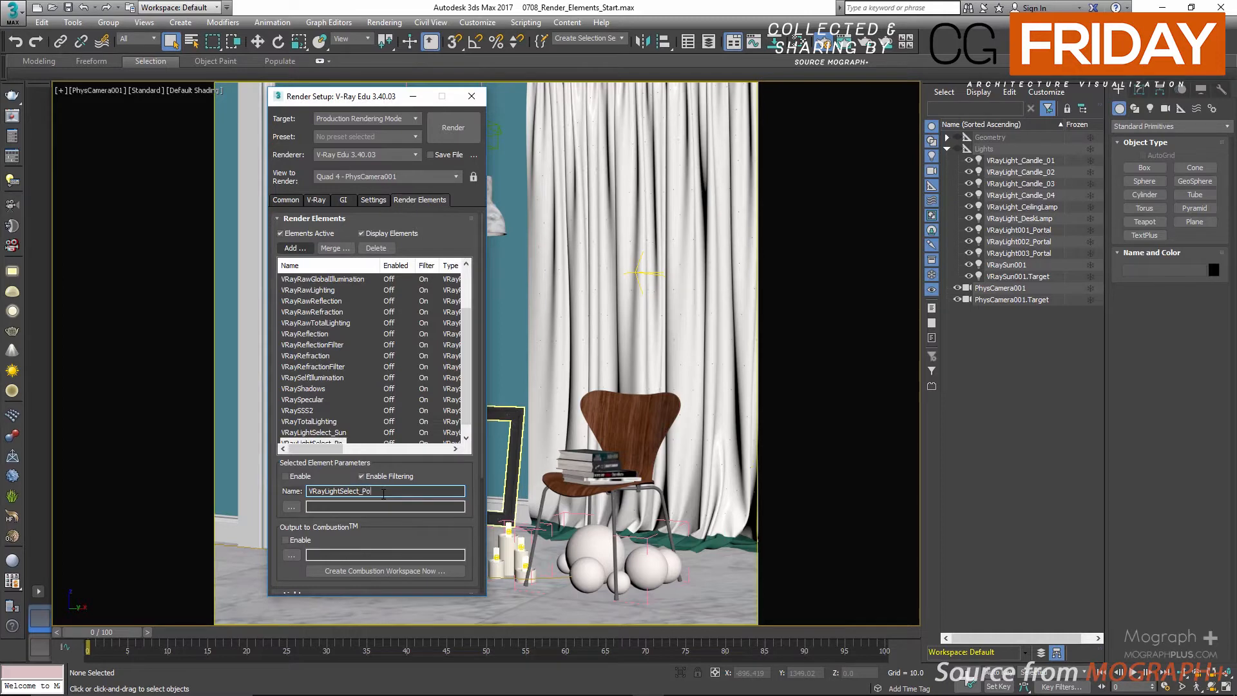
{"action": "type", "text": "tal"}
{"action": "left_click", "coordinate": [371, 491]}
{"action": "type", "text": "r"}
Add VRayLight001_Portal, VRayLight002_Portal and VRayLight003_Portal to the lights of VRayLightSelect_Portal.
{"action": "left_click_drag", "start_coordinate": [438, 533], "coordinate": [431, 366]}
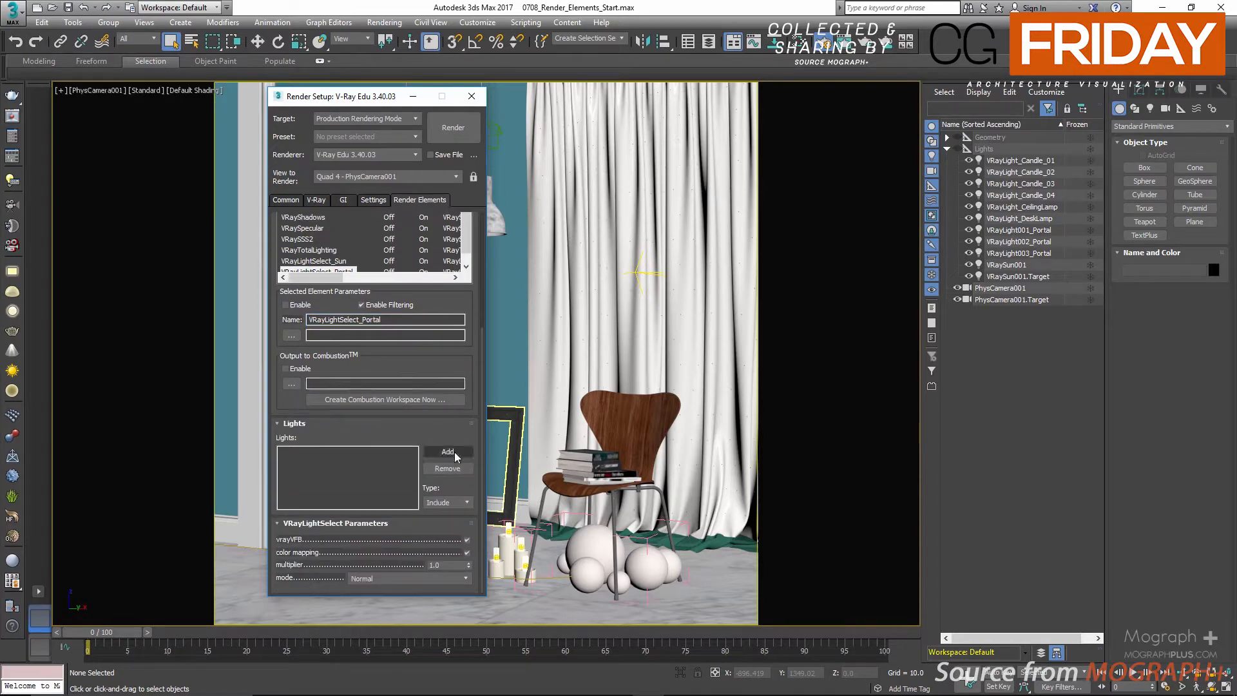
{"action": "left_click", "coordinate": [452, 451]}
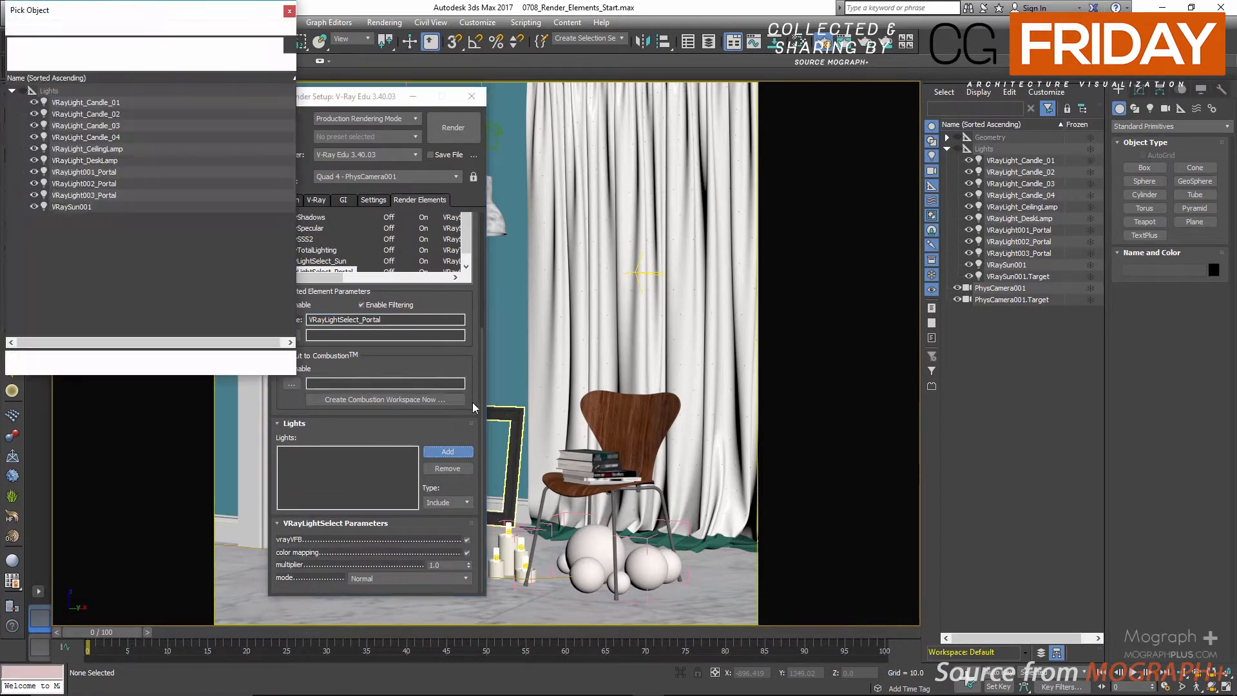
{"action": "left_click_drag", "start_coordinate": [156, 15], "coordinate": [511, 131]}
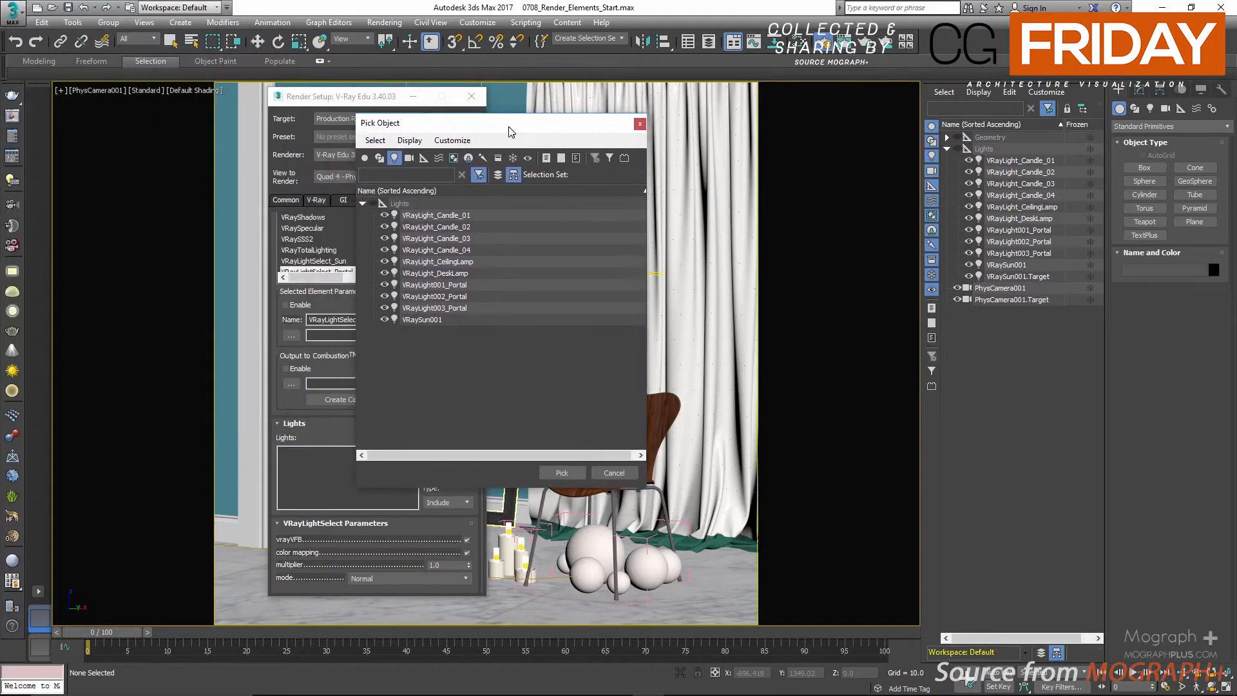
{"action": "left_click", "coordinate": [467, 285]}
{"action": "left_click", "coordinate": [461, 308], "text": "shift"}
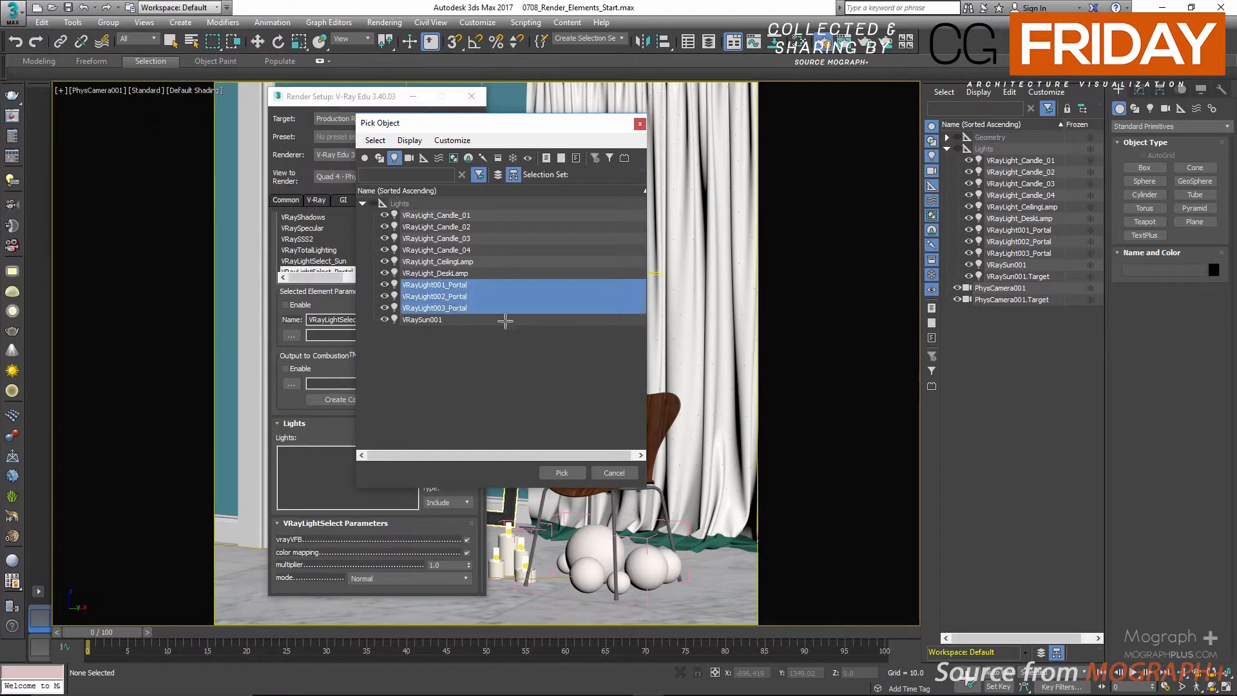
{"action": "left_click", "coordinate": [562, 473]}
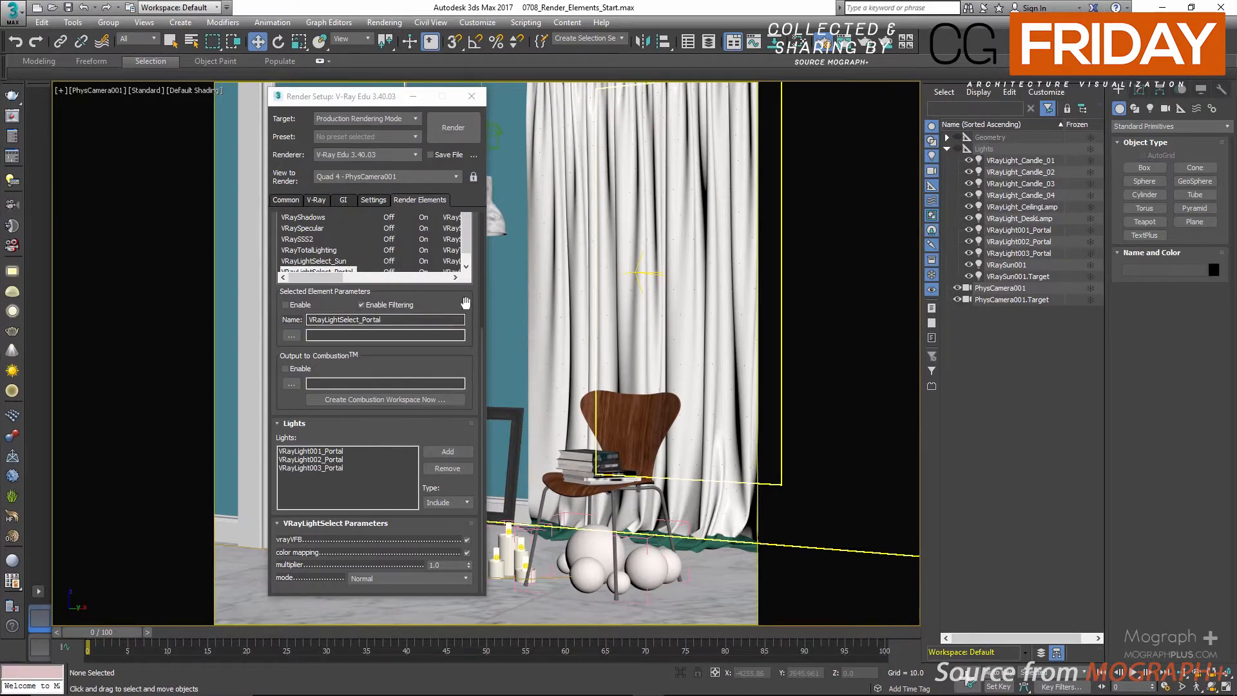
Add a third VRayLightSelect render element and name it VRayLightSelect_Candle.
{"action": "scroll", "coordinate": [322, 244], "scroll_direction": "up", "scroll_amount": 5}
{"action": "left_click", "coordinate": [296, 248]}
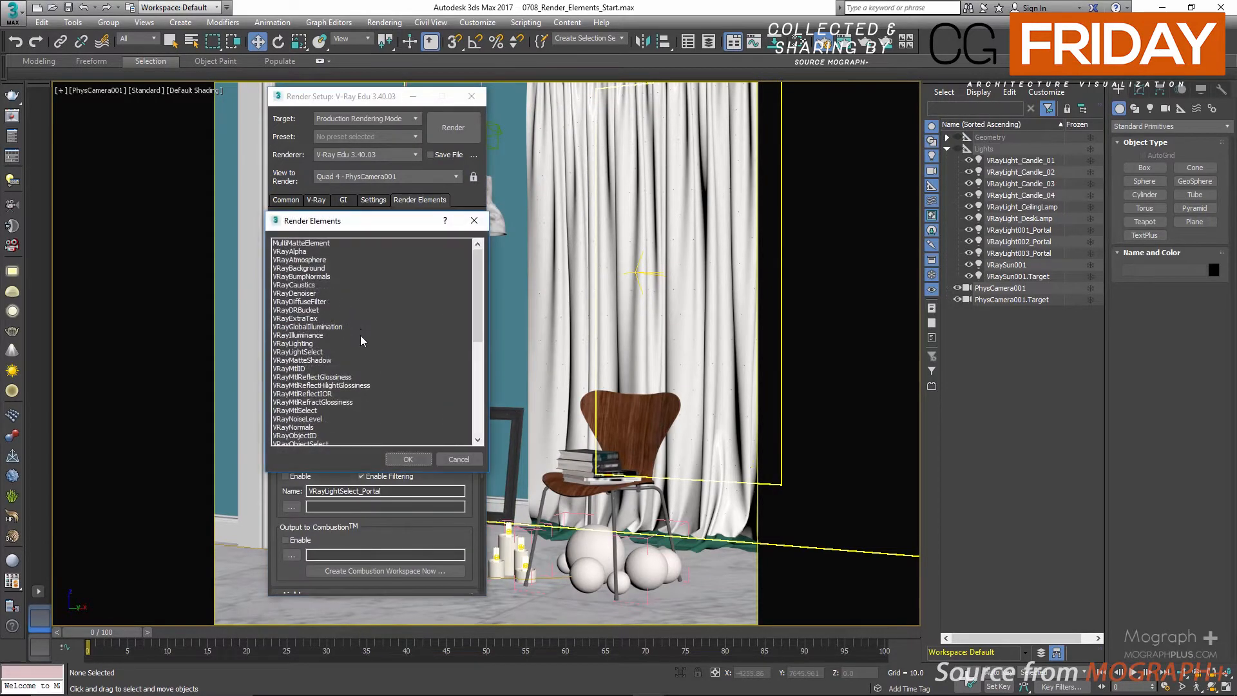
{"action": "left_click", "coordinate": [298, 352]}
{"action": "left_click", "coordinate": [408, 459]}
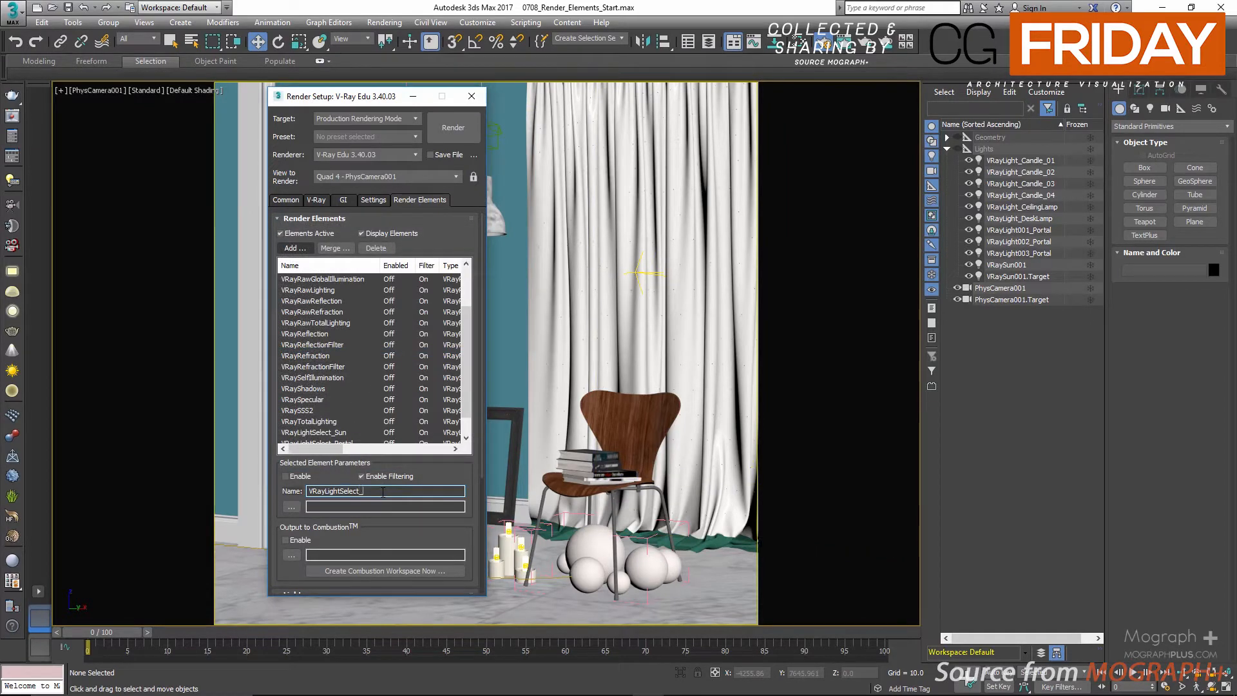
{"action": "type", "text": "Candle"}
Add the four candle lights, VRayLight_Candle_01 to VRayLight_Candle_04, to the lights of VRayLightSelect_Candle.
{"action": "scroll", "coordinate": [383, 493], "scroll_direction": "down", "scroll_amount": 5}
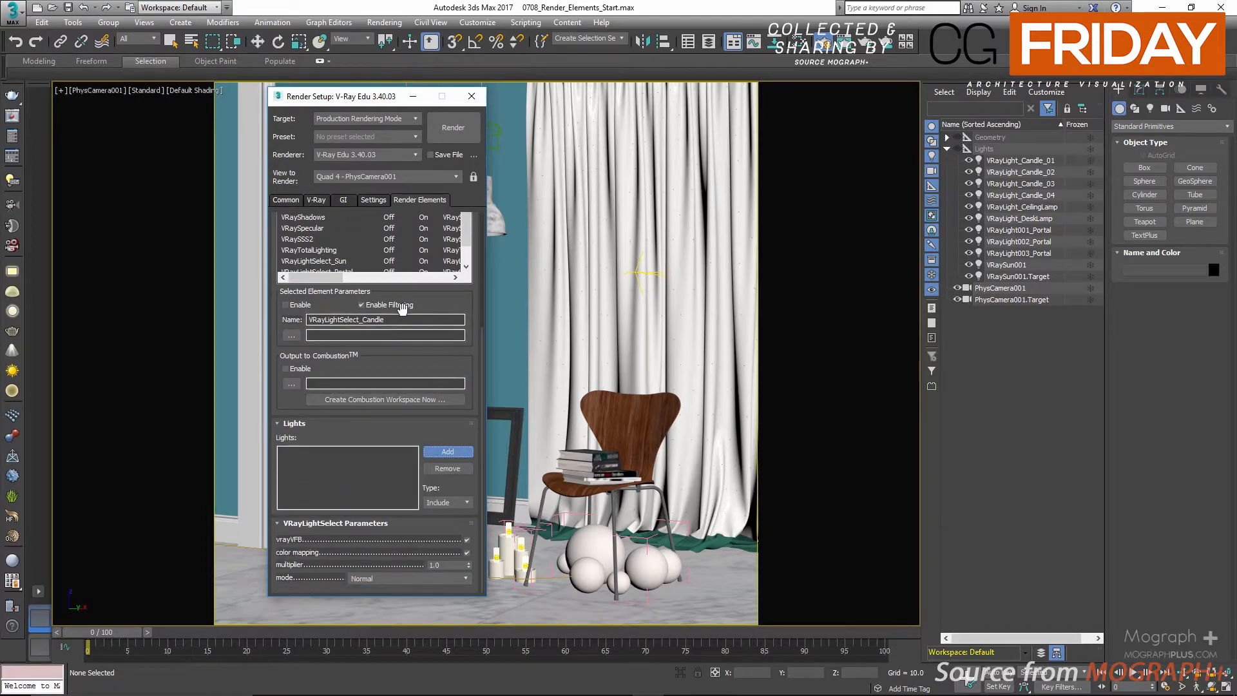
{"action": "left_click", "coordinate": [448, 451]}
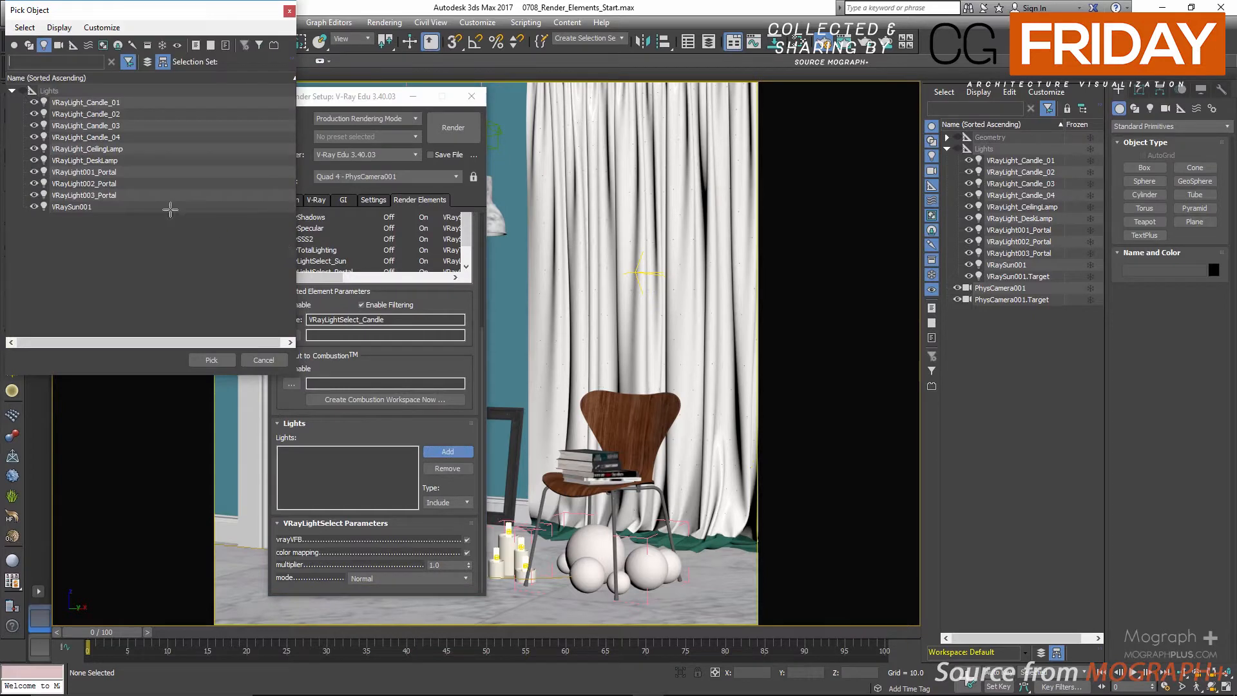
{"action": "left_click", "coordinate": [98, 103]}
{"action": "left_click", "coordinate": [125, 137], "text": "shift"}
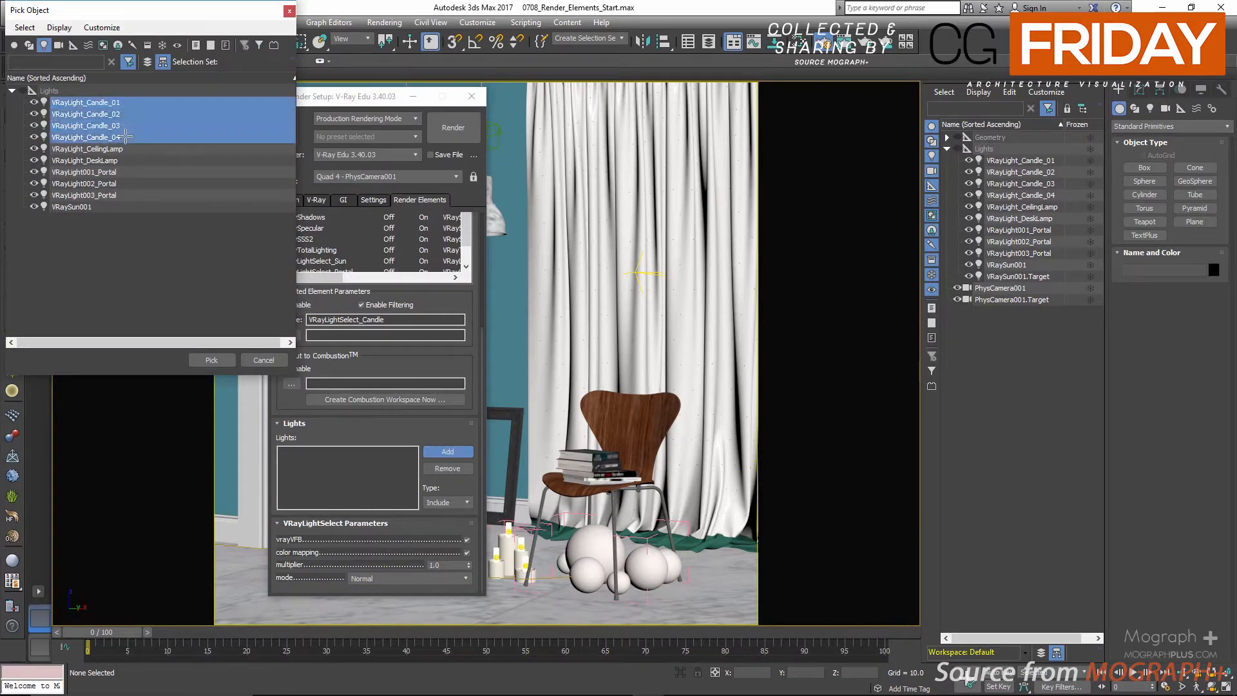
{"action": "left_click", "coordinate": [219, 360]}
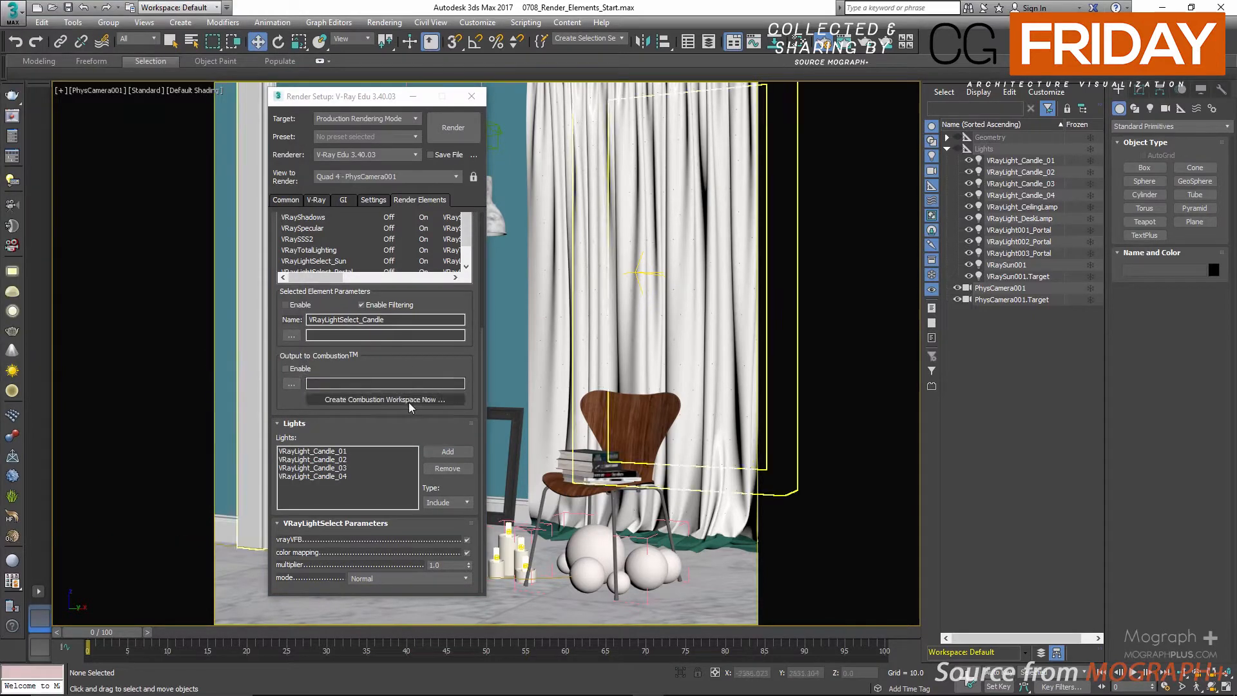
Open the V-Ray frame buffer and arrange it beside the Render Setup window so both can be seen.
{"action": "left_click_drag", "start_coordinate": [404, 440], "coordinate": [398, 591]}
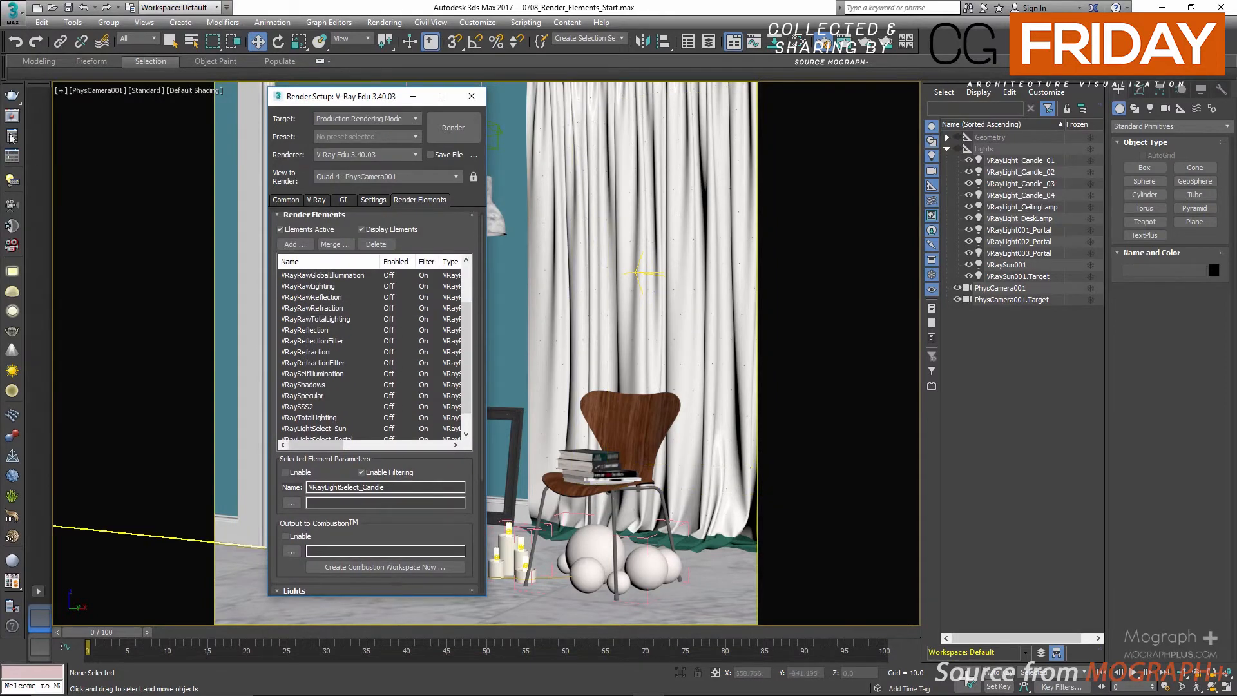
{"action": "left_click", "coordinate": [12, 117]}
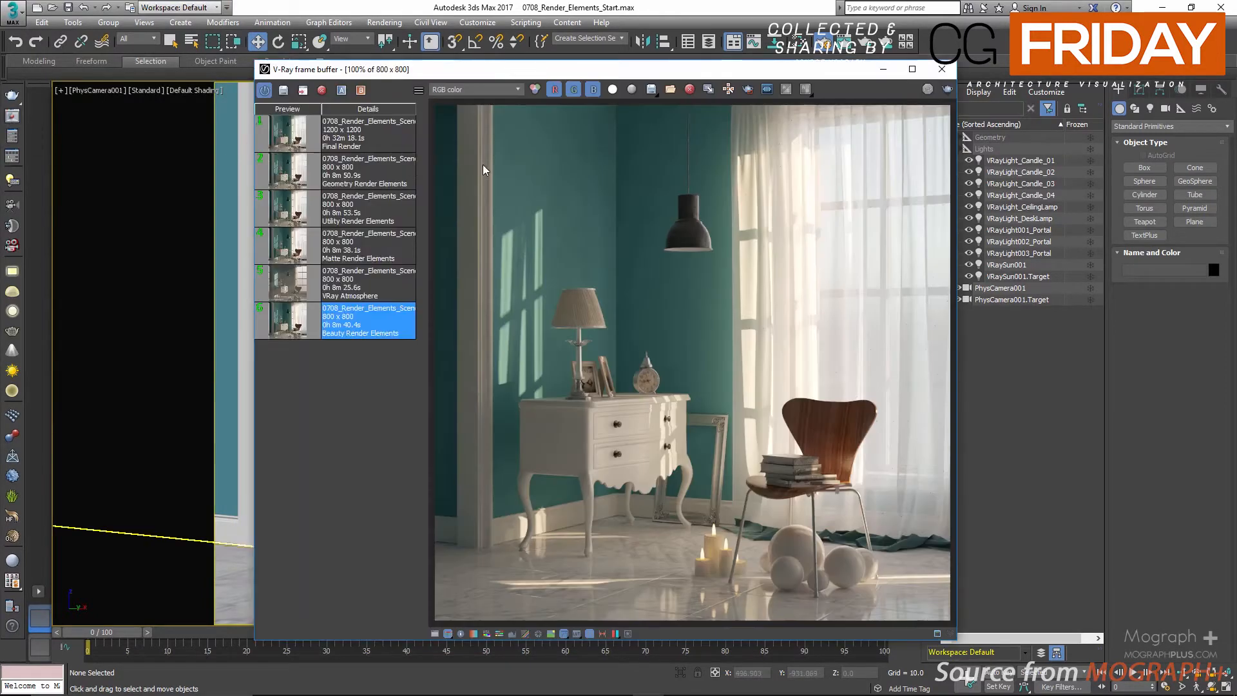
{"action": "left_click_drag", "start_coordinate": [519, 76], "coordinate": [693, 67]}
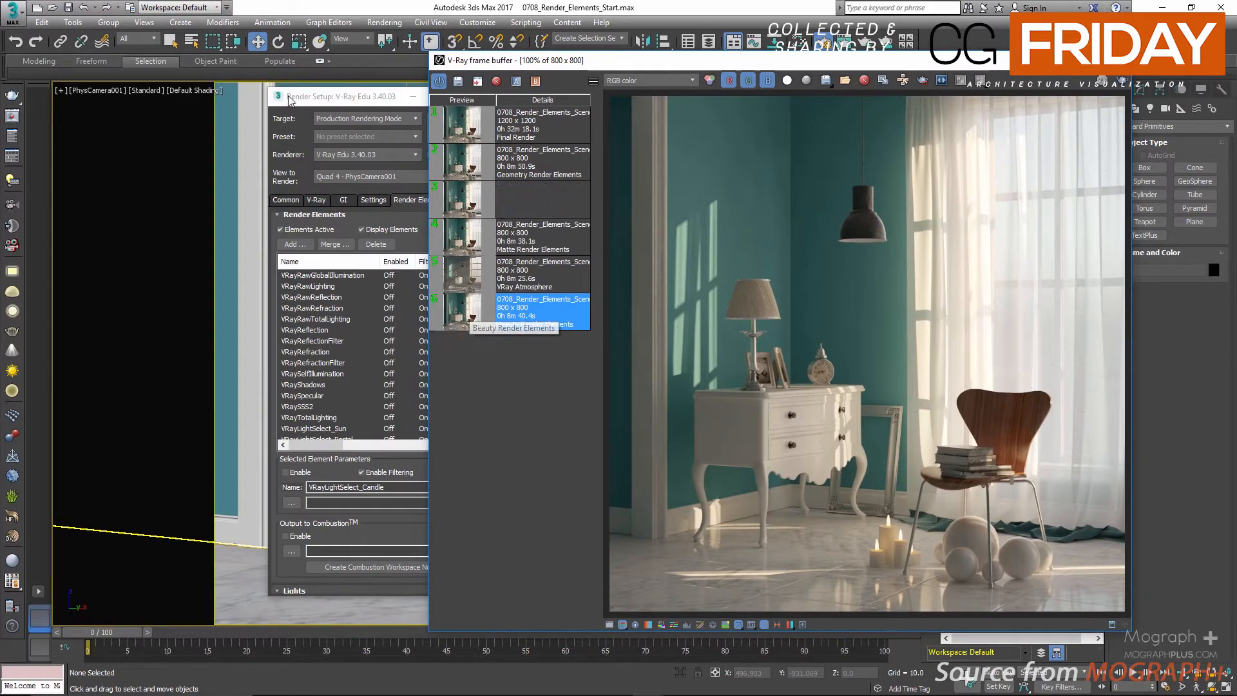
{"action": "left_click_drag", "start_coordinate": [334, 102], "coordinate": [245, 98]}
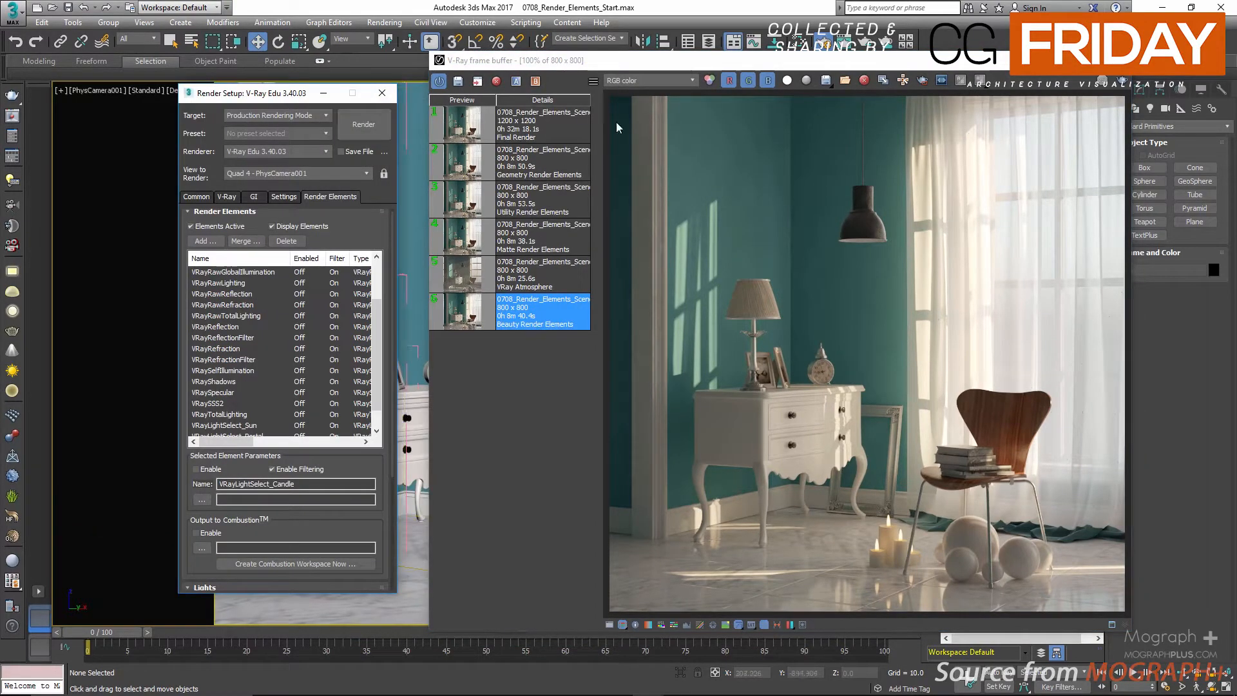
{"action": "mouse_move", "coordinate": [676, 60]}
{"action": "left_mouse_down"}
{"action": "mouse_move", "coordinate": [649, 38]}
{"action": "mouse_move", "coordinate": [658, 46]}
{"action": "left_mouse_up"}
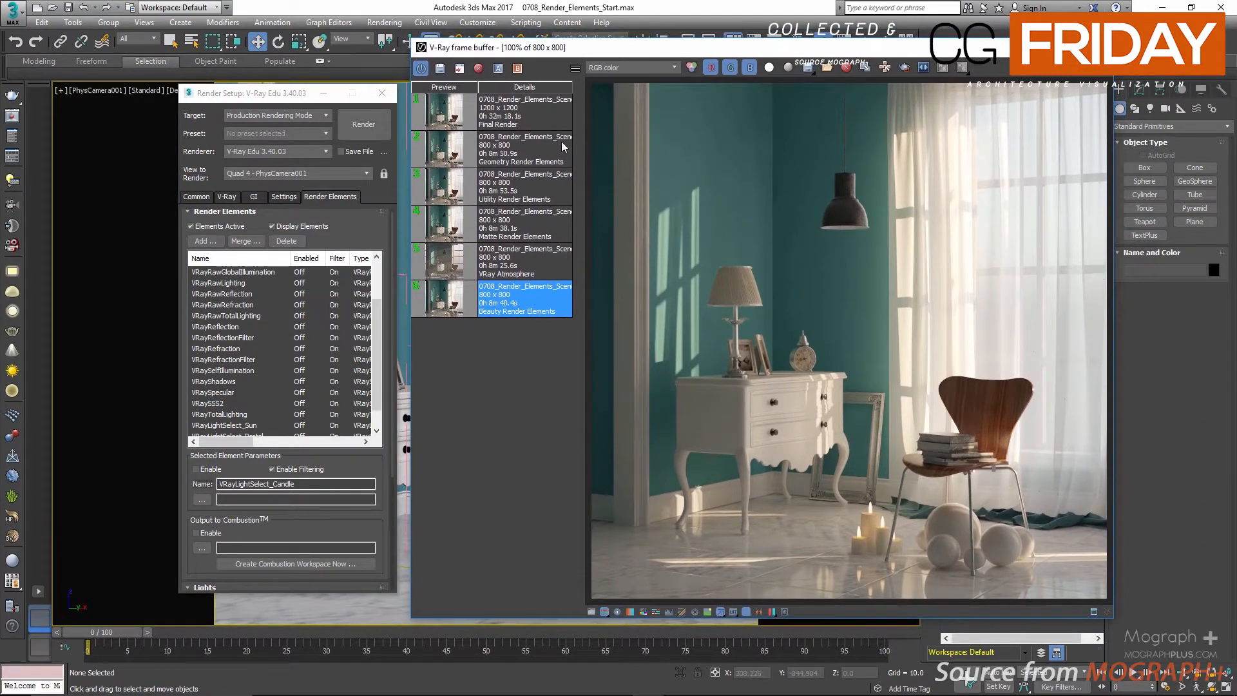
Compare the VRayDiffuseFilter and VRayLighting channels of the Beauty Render Elements render, ending on VRayDiffuseFilter.
{"action": "left_click", "coordinate": [629, 67]}
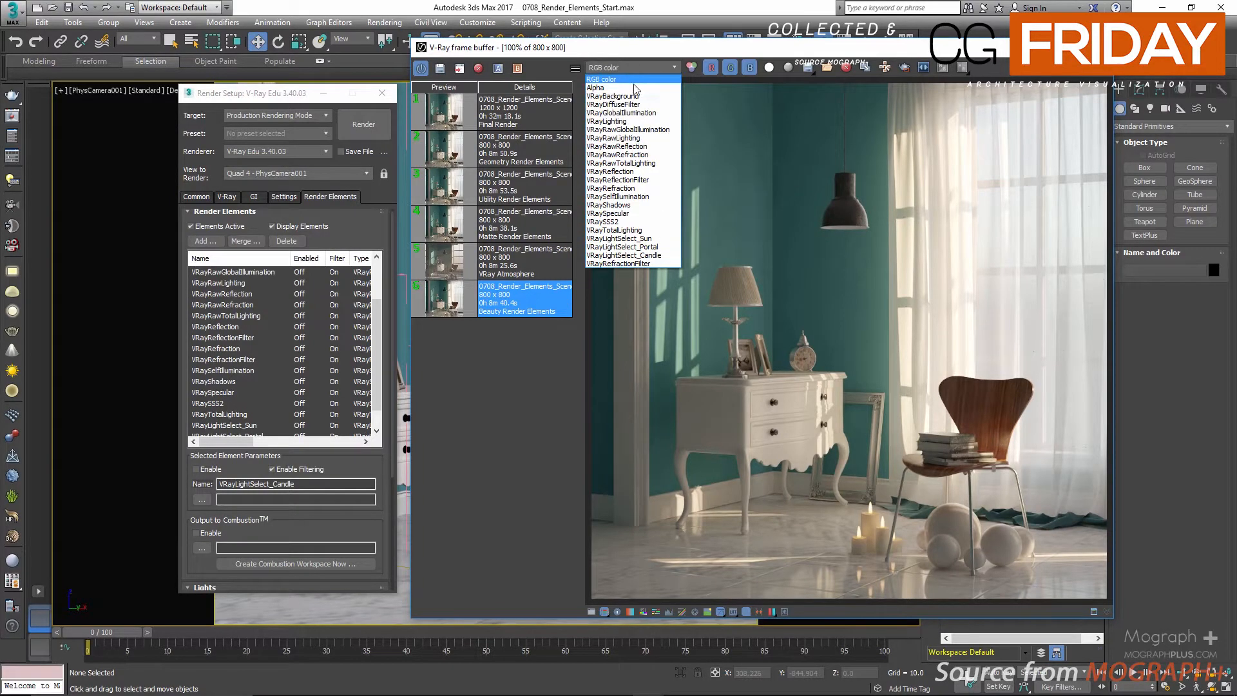
{"action": "left_click", "coordinate": [640, 103]}
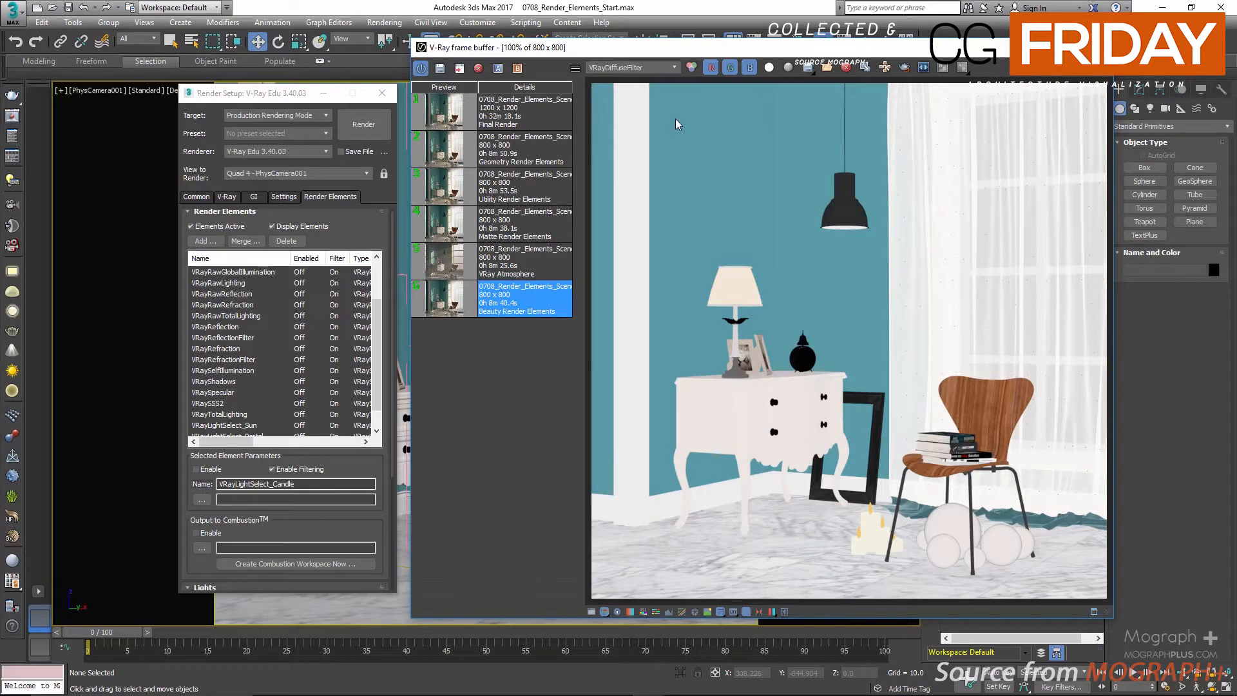
{"action": "left_click", "coordinate": [647, 67]}
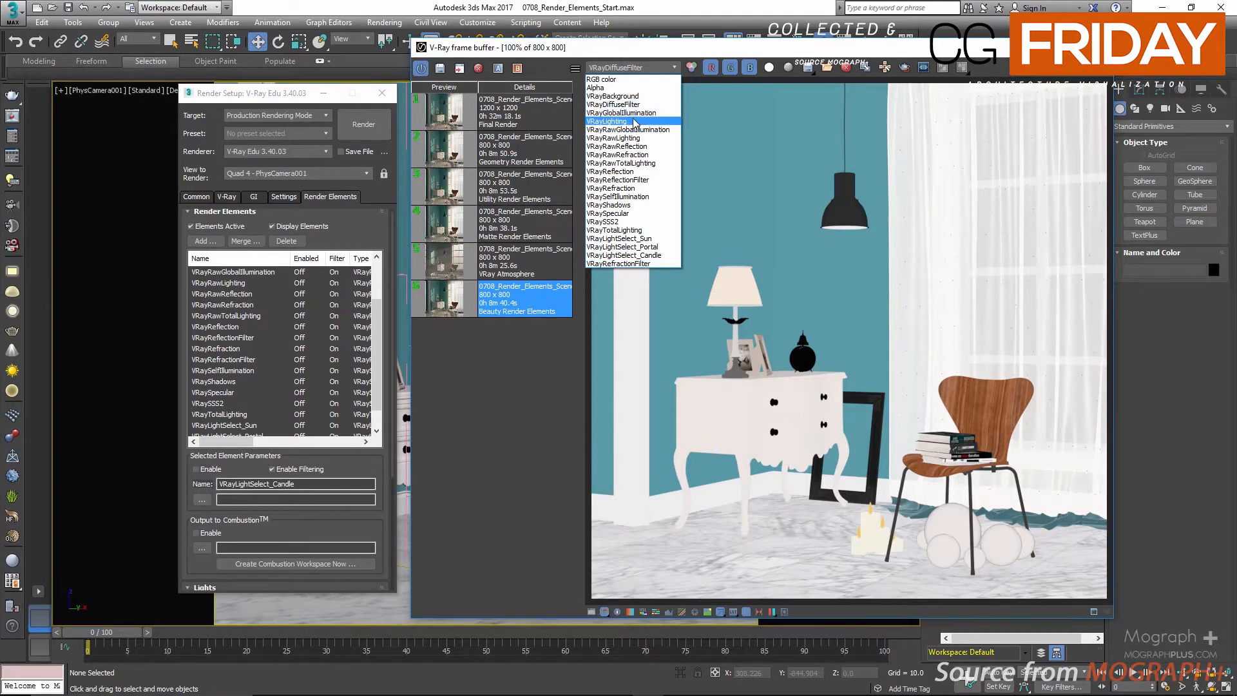
{"action": "left_click", "coordinate": [635, 121]}
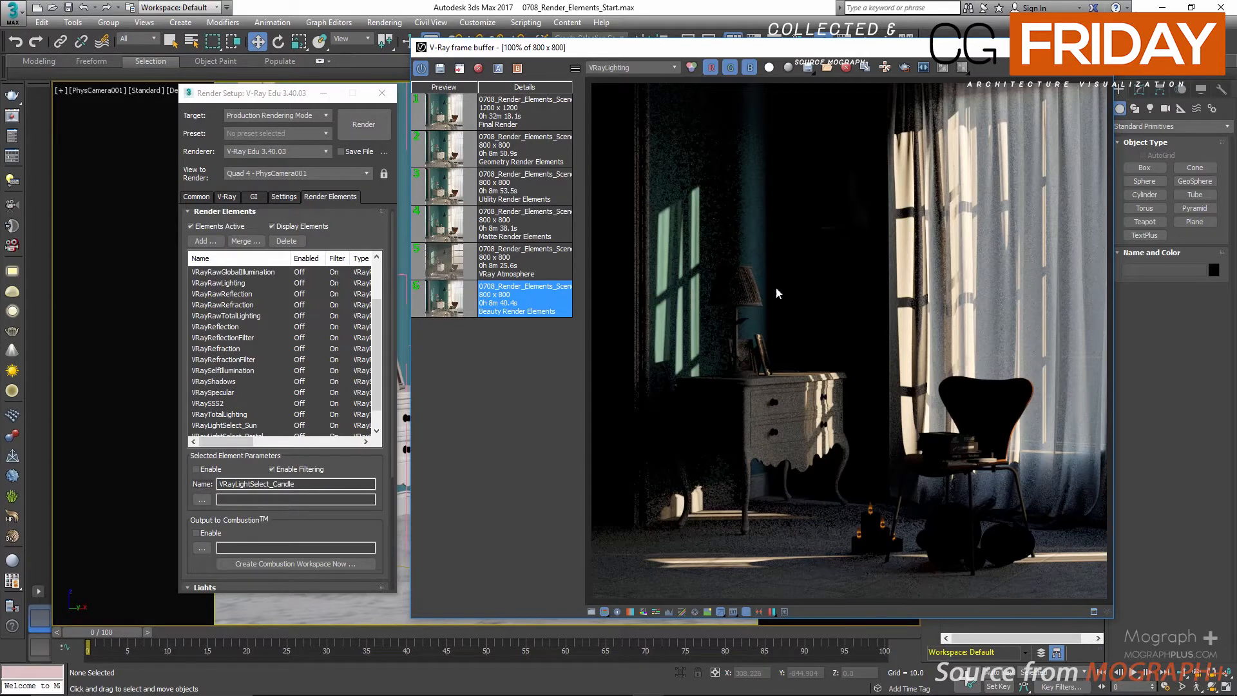
{"action": "left_click", "coordinate": [641, 71]}
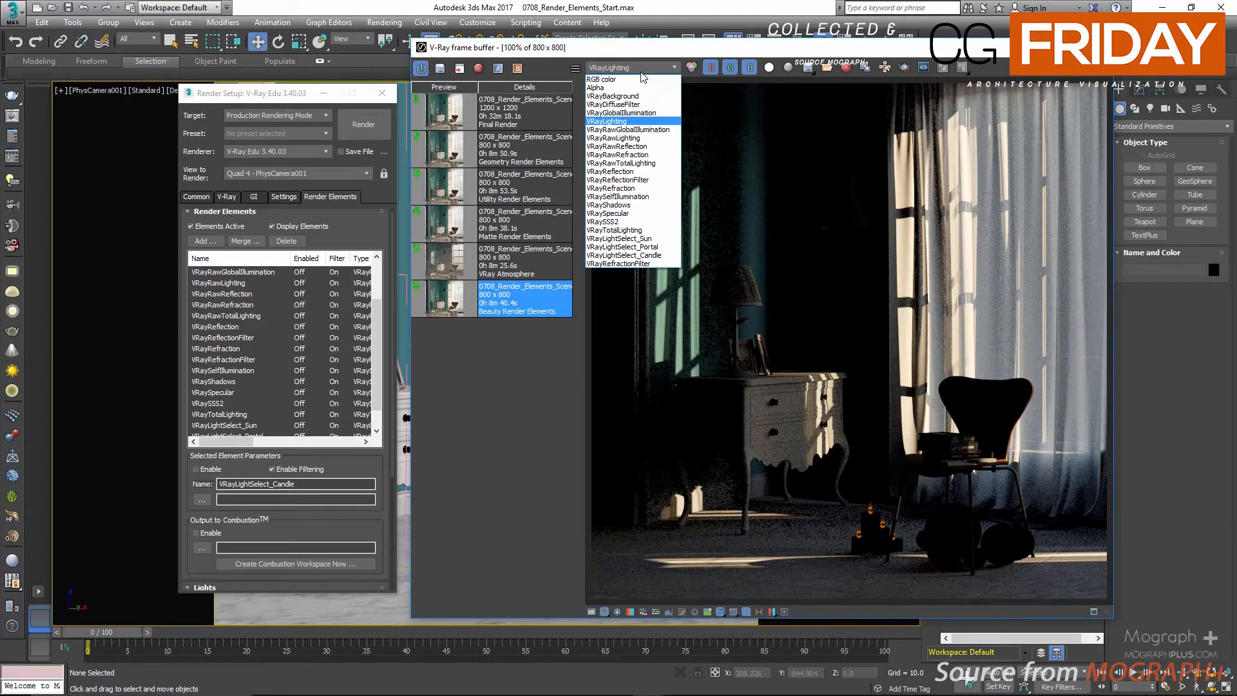
{"action": "left_click", "coordinate": [634, 105]}
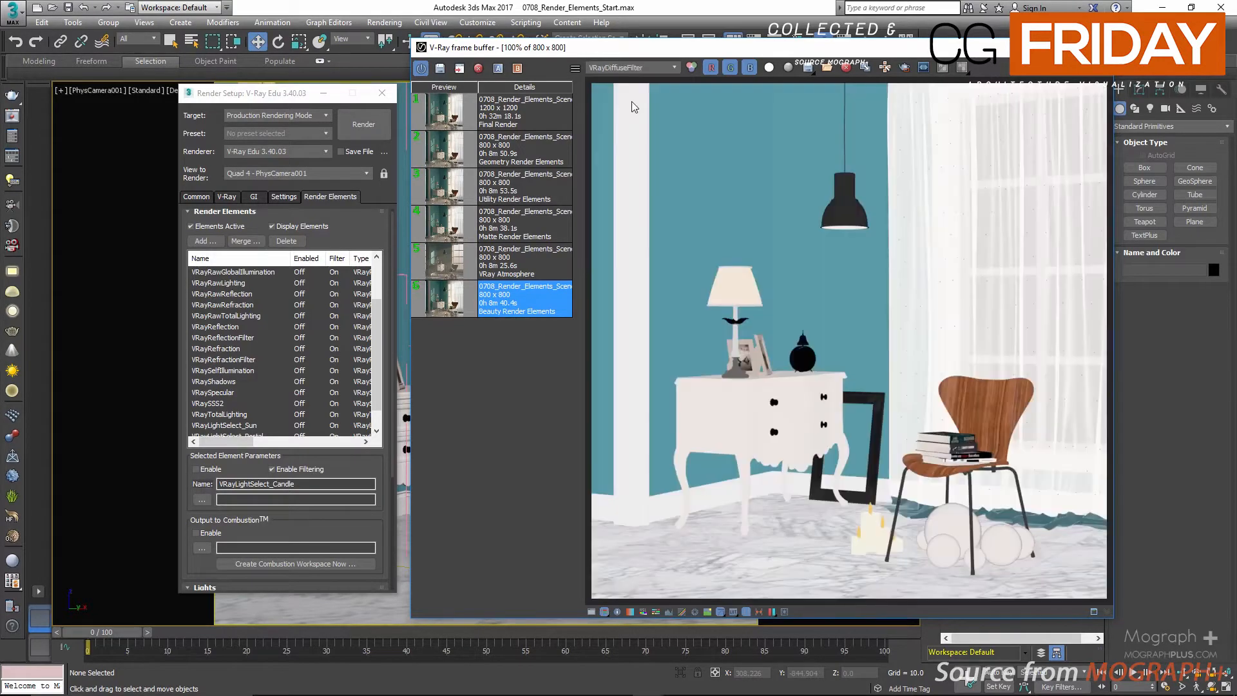
View the VRayRawLighting channel of the Beauty Render Elements render, switch to VRayDiffuseFilter, and end on VRayLighting.
{"action": "left_click", "coordinate": [633, 68]}
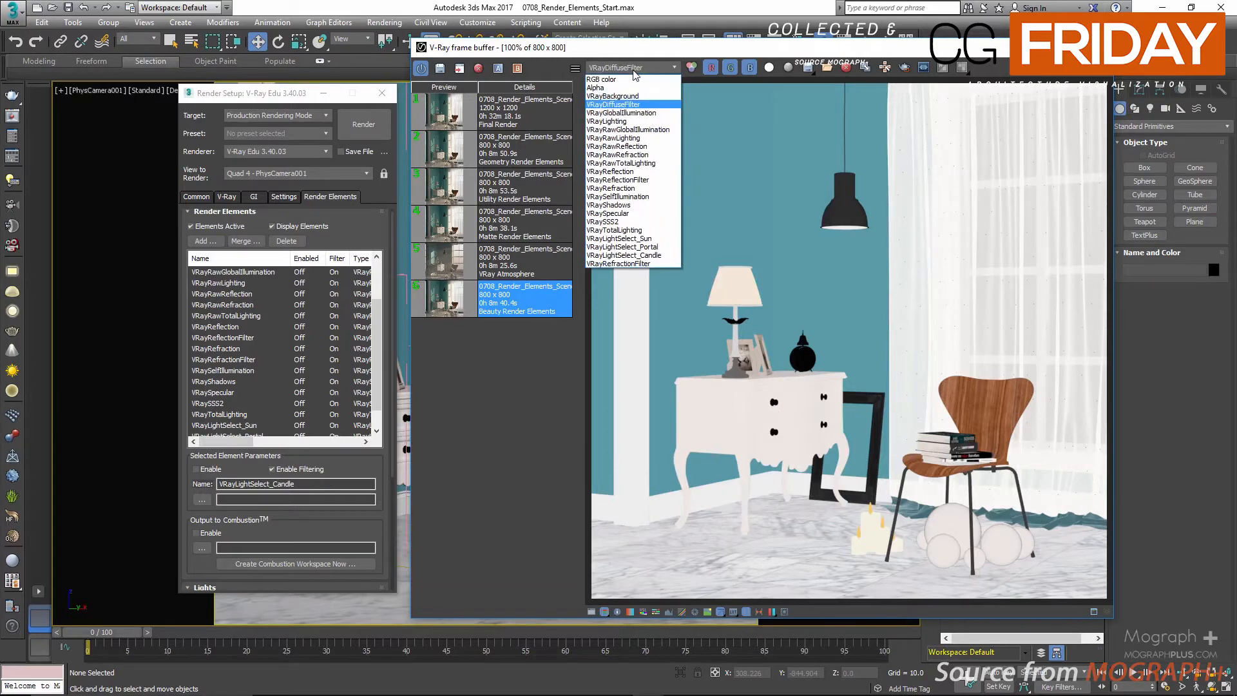
{"action": "left_click", "coordinate": [646, 136]}
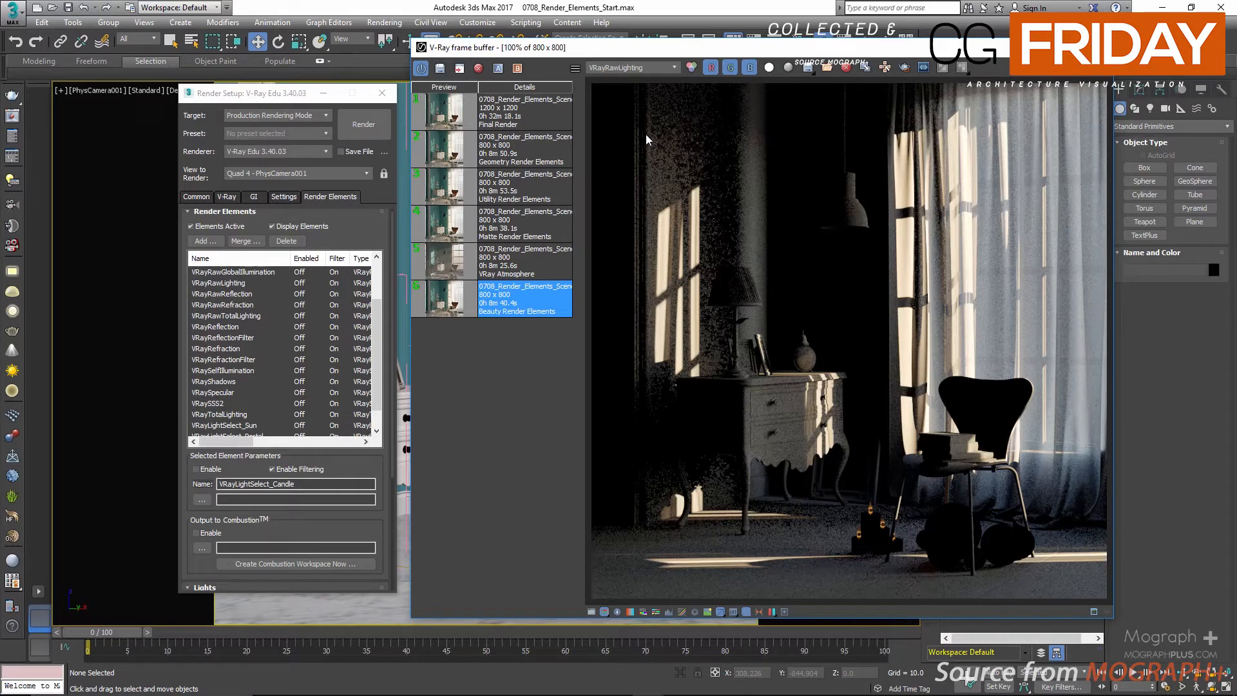
{"action": "left_click", "coordinate": [631, 67]}
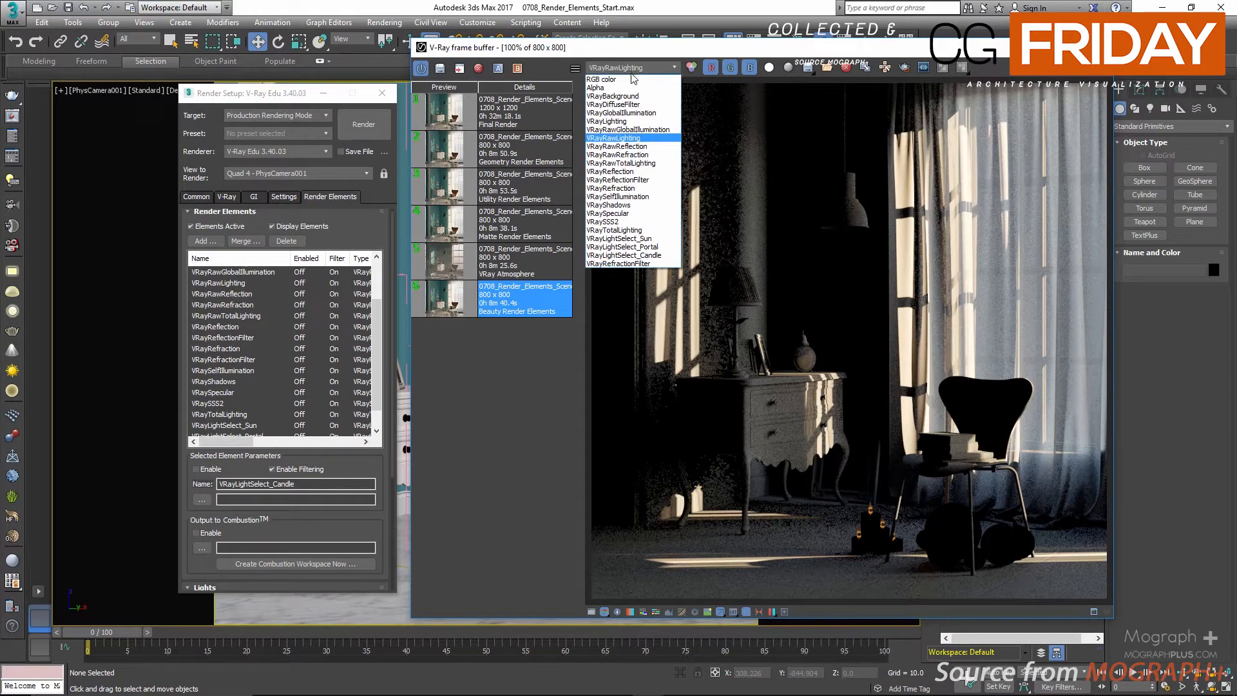
{"action": "left_click", "coordinate": [640, 105]}
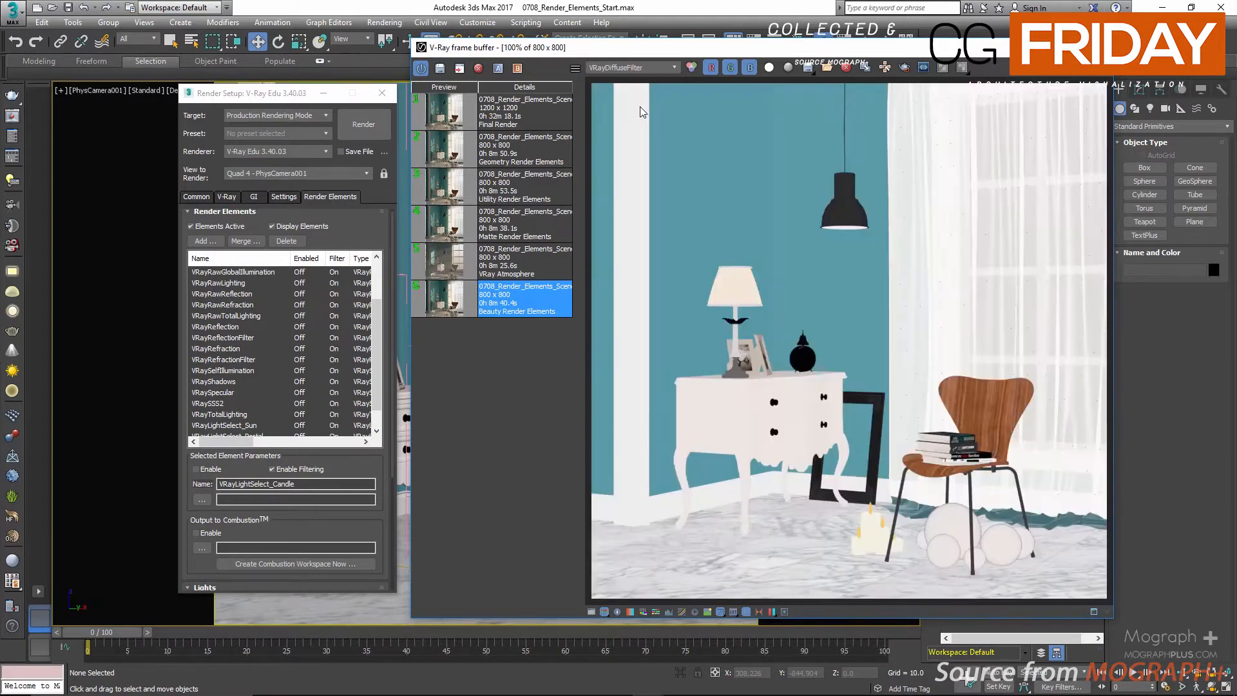
{"action": "left_click", "coordinate": [641, 67]}
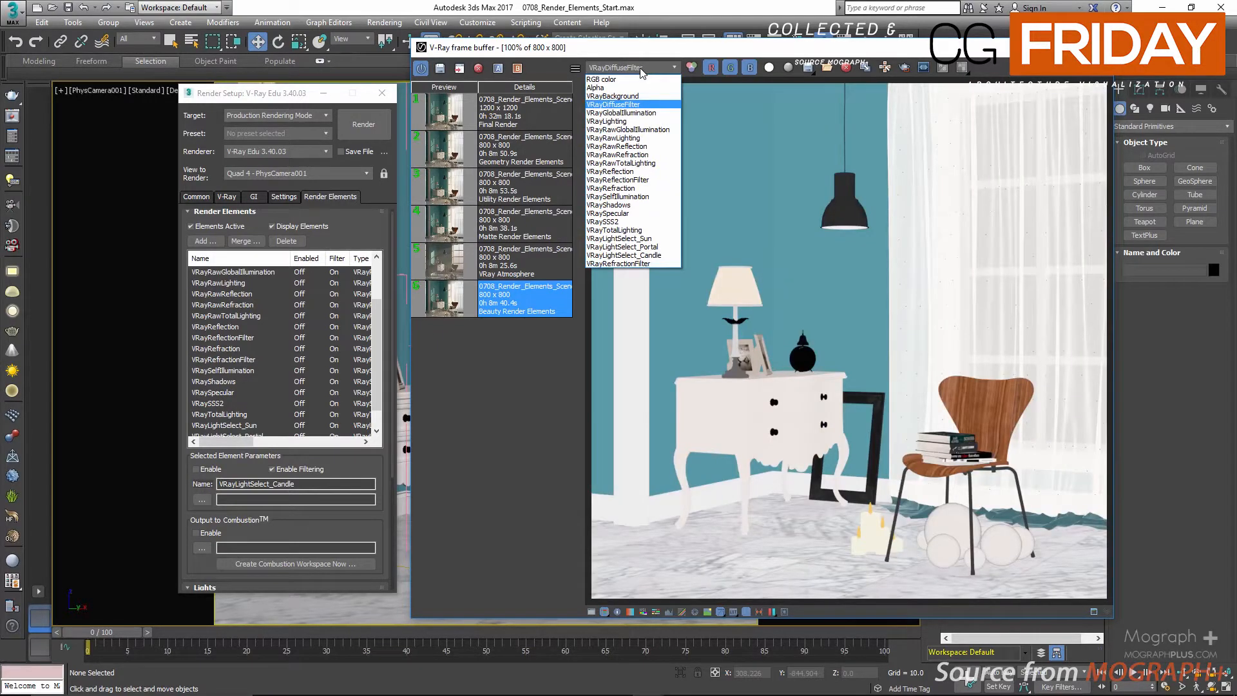
{"action": "left_click", "coordinate": [636, 122]}
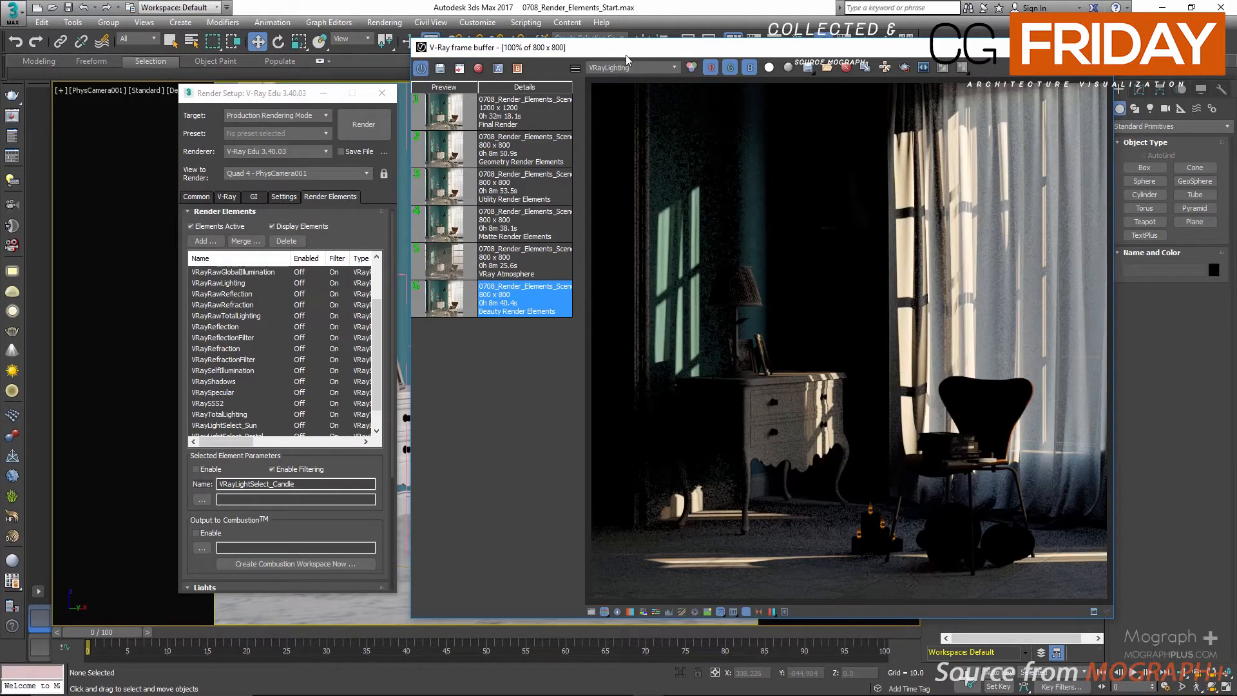
Compare VRayRawLighting with VRayDiffuseFilter again and return to VRayLighting to examine how the two passes combine.
{"action": "left_click", "coordinate": [661, 67]}
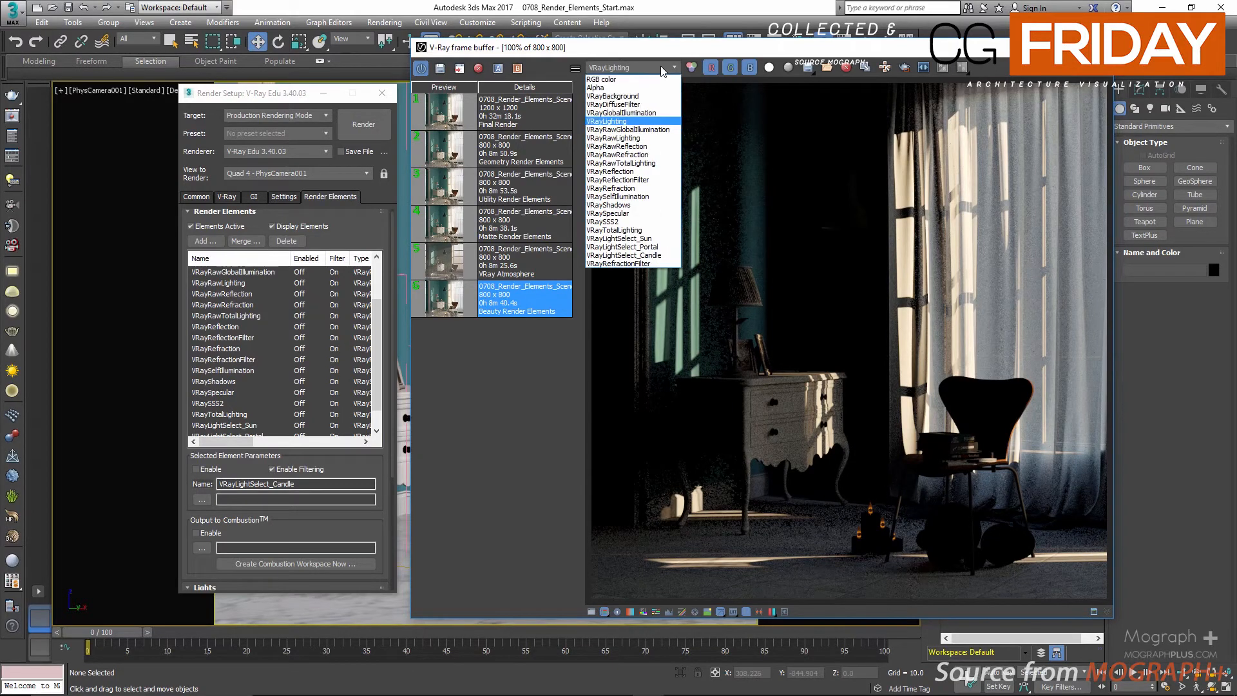
{"action": "left_click", "coordinate": [630, 145]}
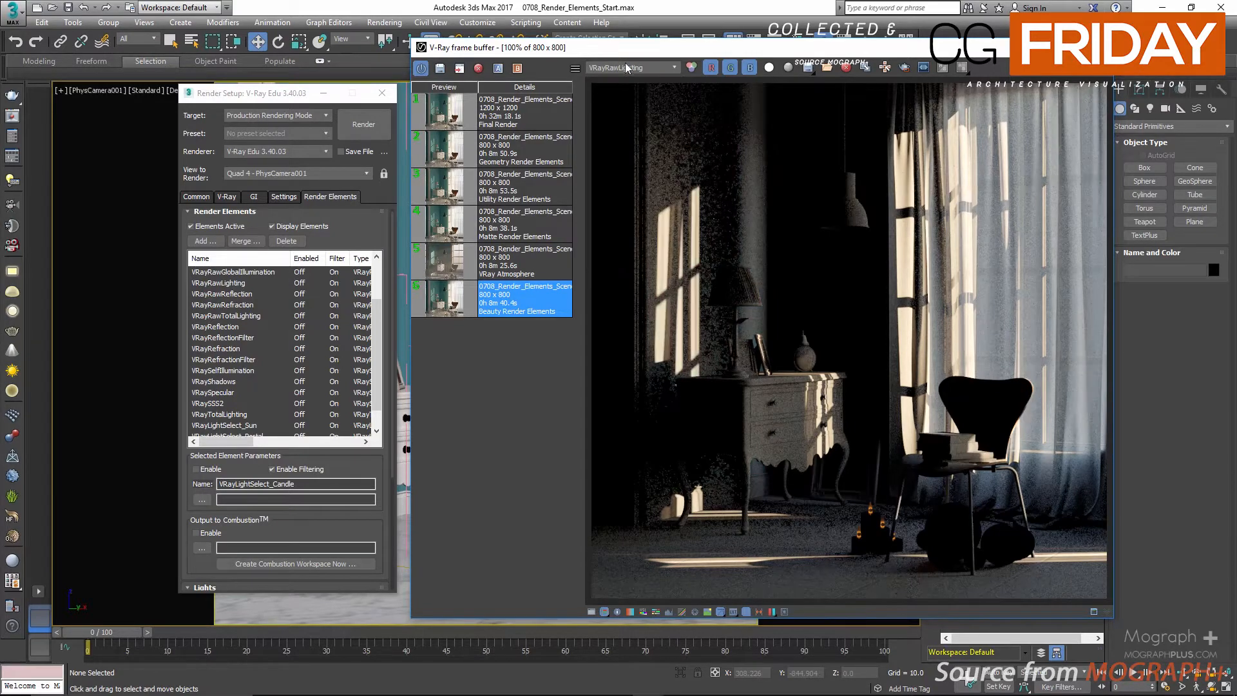
{"action": "left_click", "coordinate": [628, 68]}
{"action": "left_click", "coordinate": [628, 103]}
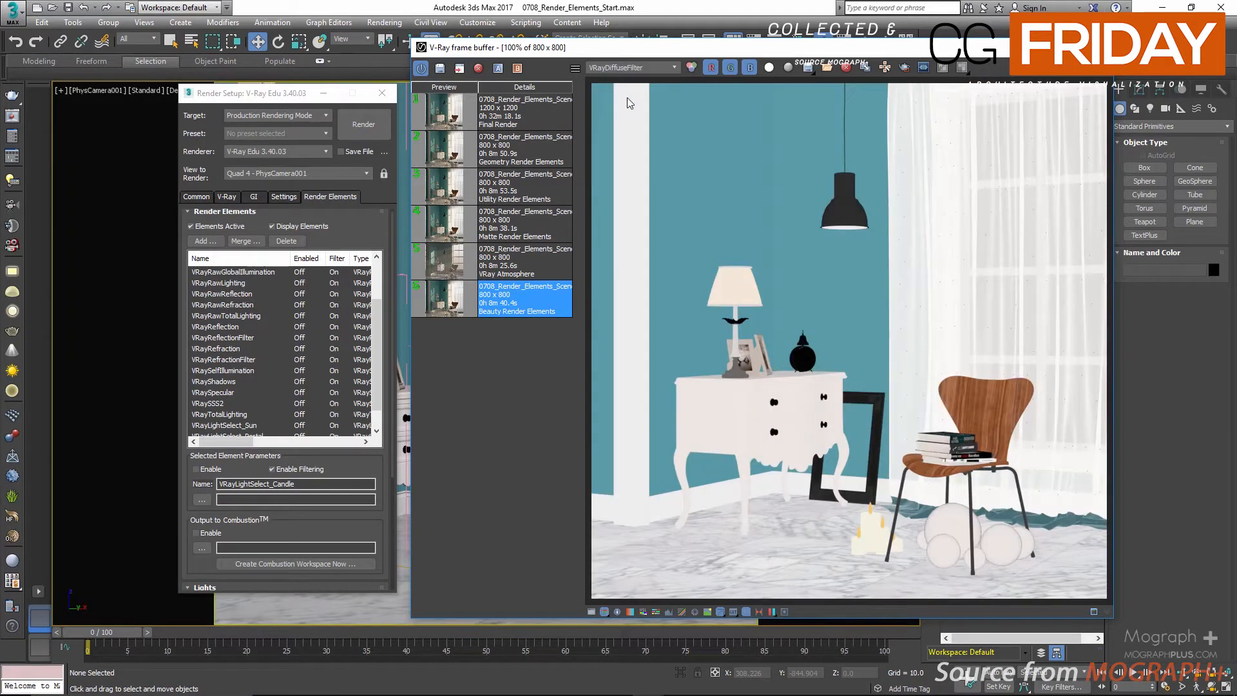
{"action": "left_click", "coordinate": [641, 69]}
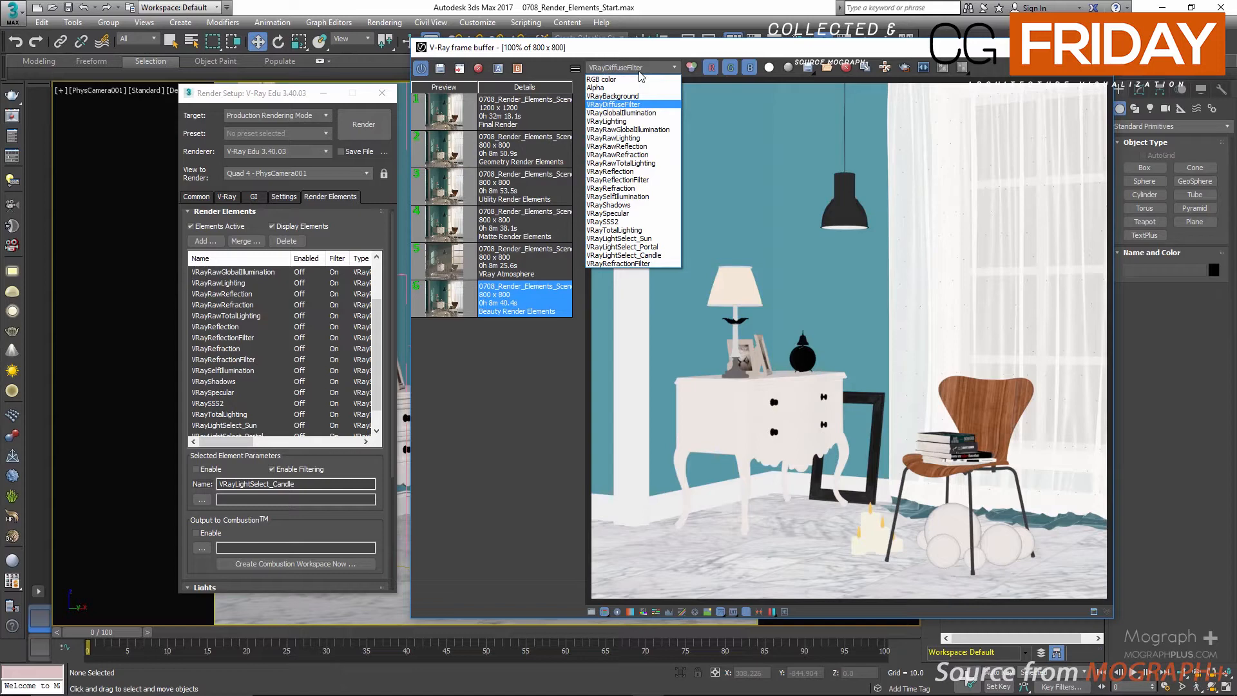
{"action": "left_click", "coordinate": [639, 121]}
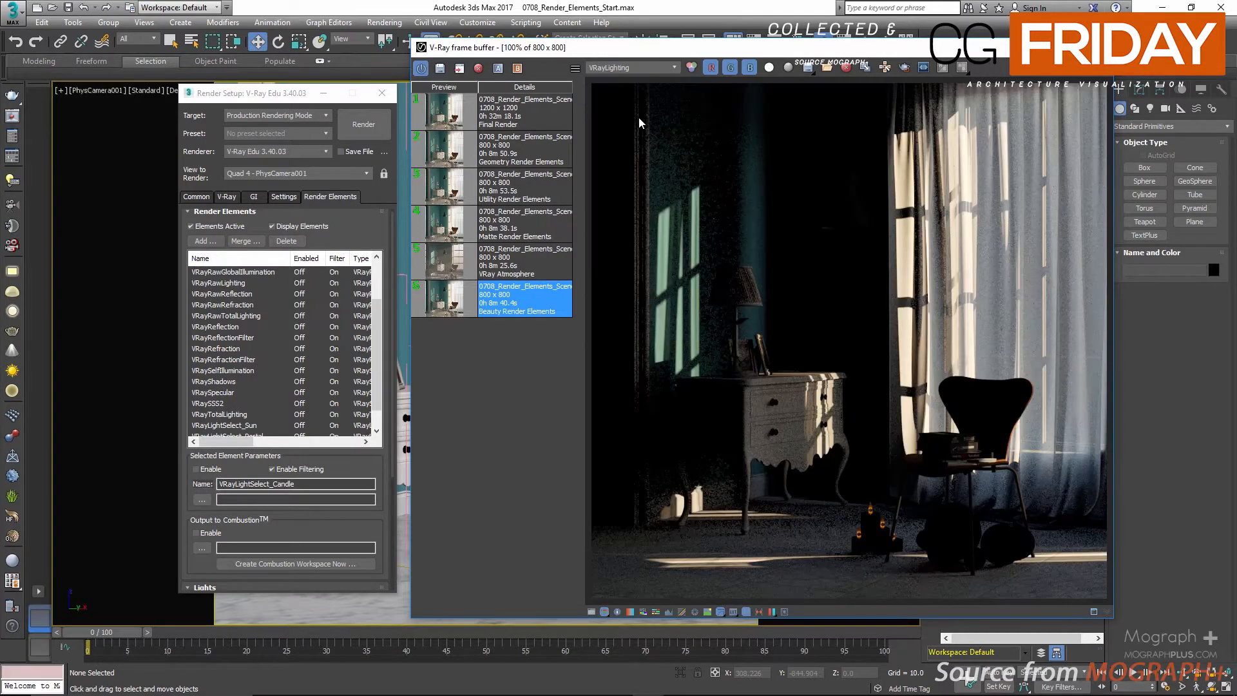
{"action": "left_click", "coordinate": [630, 68]}
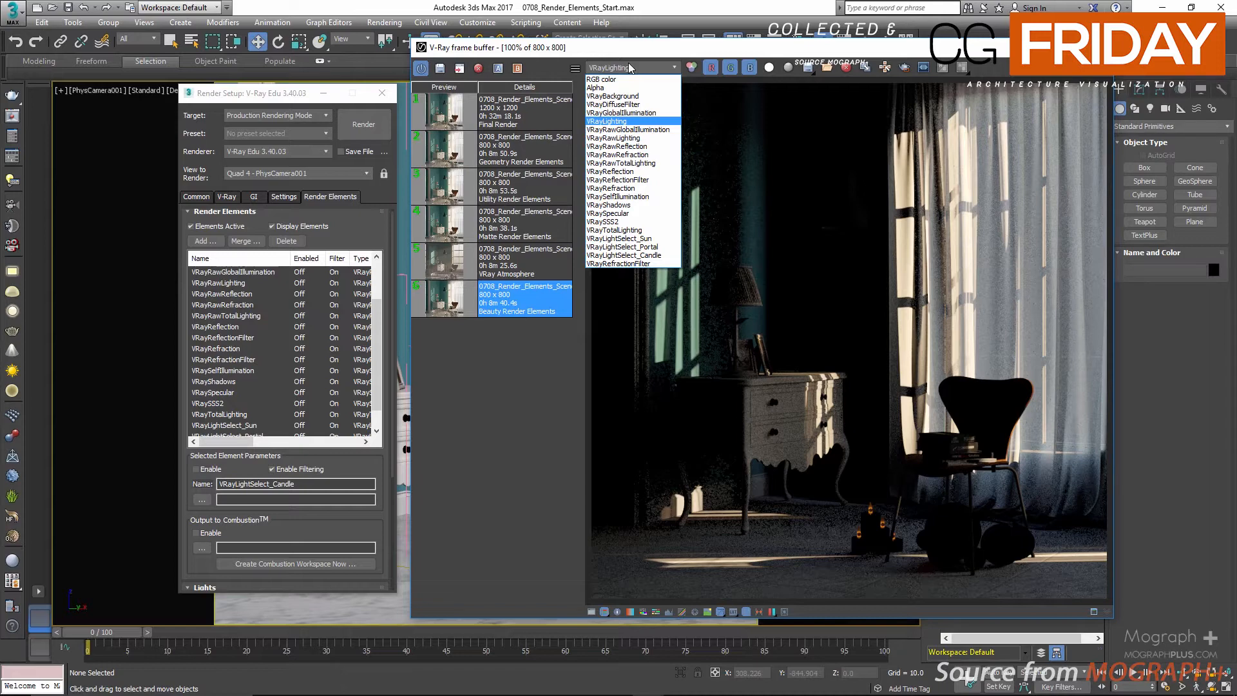
{"action": "left_click", "coordinate": [762, 51]}
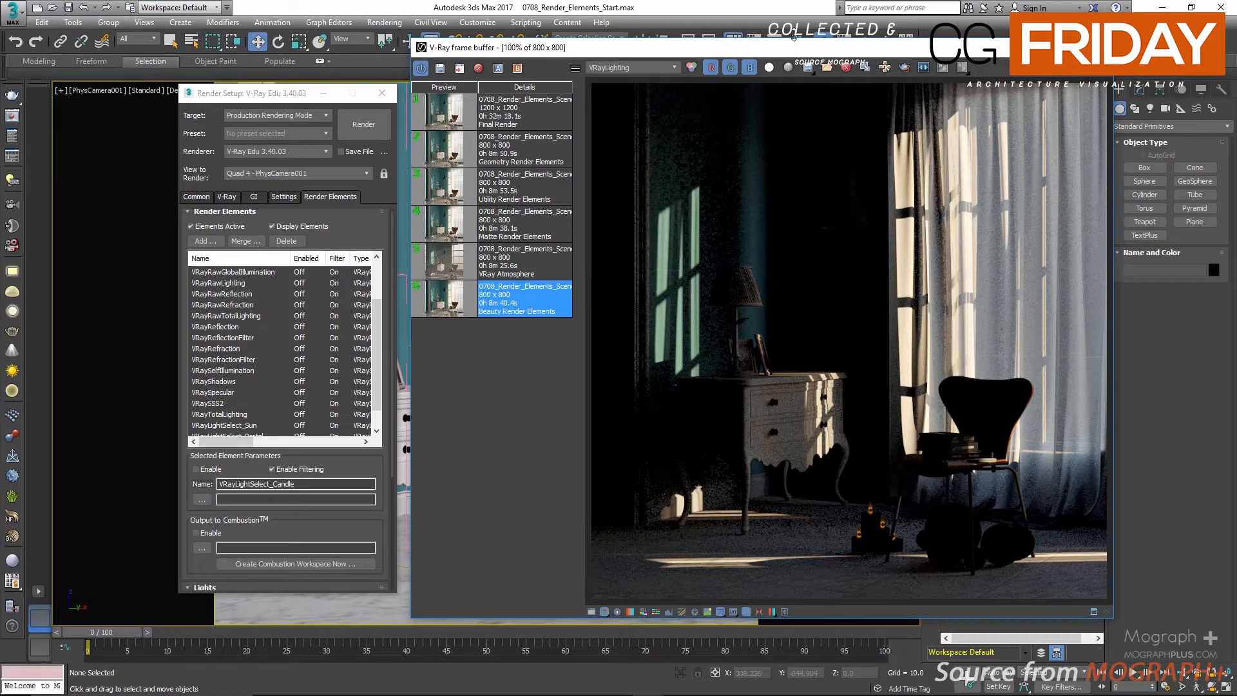
Cycle once more through VRayRawLighting, VRayDiffuseFilter and VRayLighting to recap the direct lighting passes.
{"action": "left_click", "coordinate": [621, 68]}
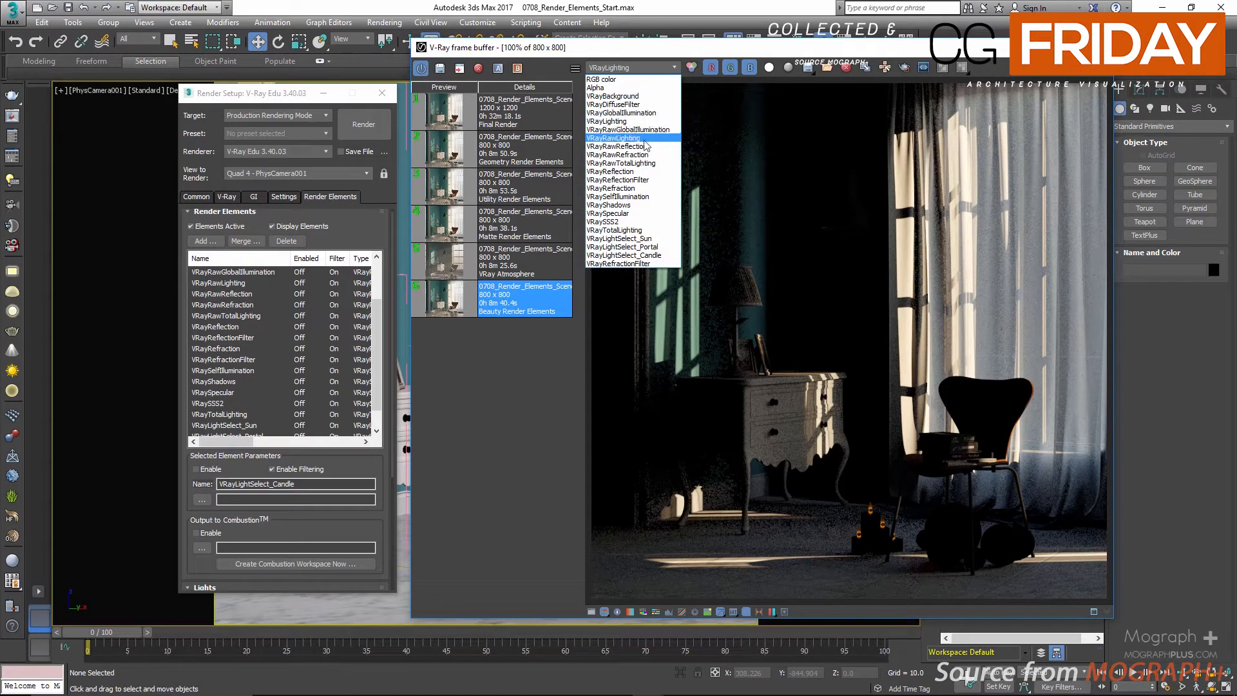
{"action": "left_click", "coordinate": [644, 138]}
{"action": "left_click", "coordinate": [636, 69]}
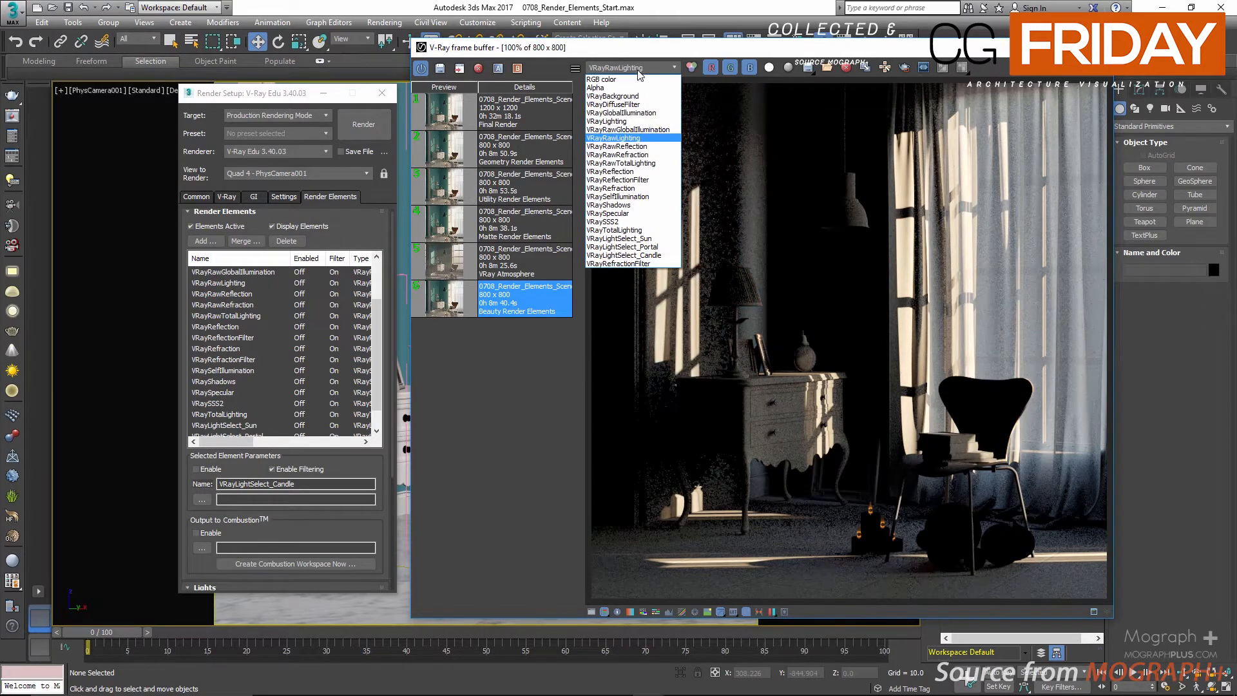
{"action": "left_click", "coordinate": [647, 103]}
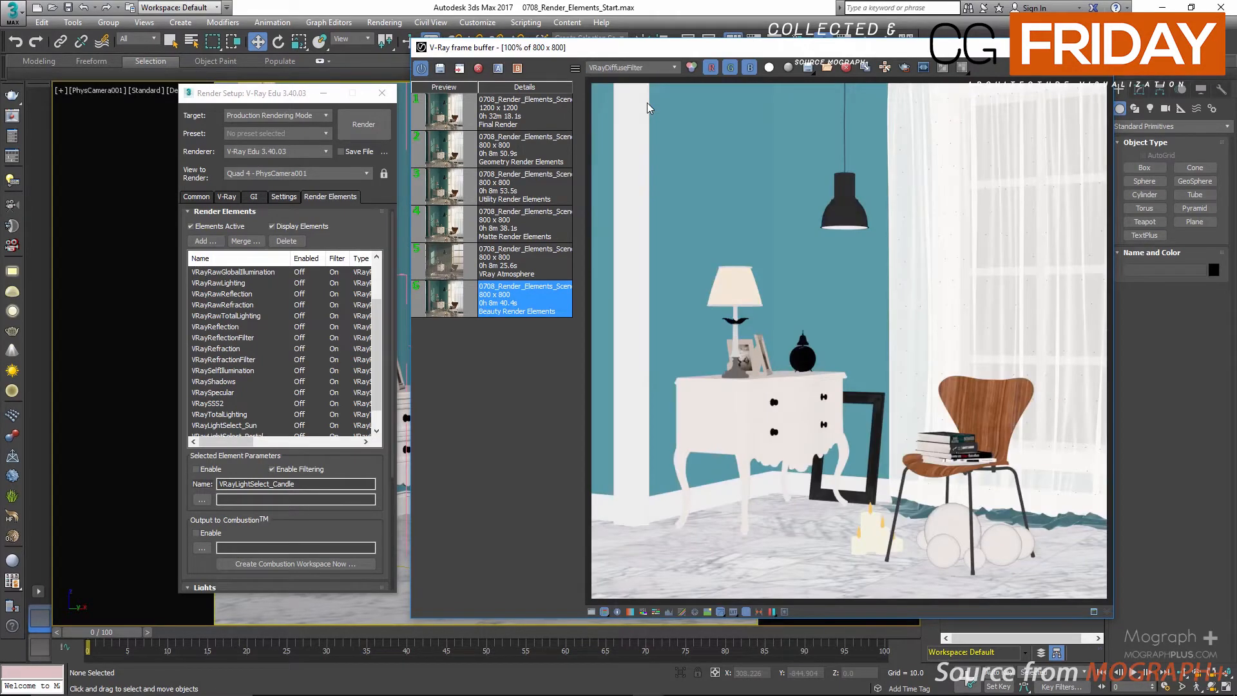
{"action": "left_click", "coordinate": [639, 68]}
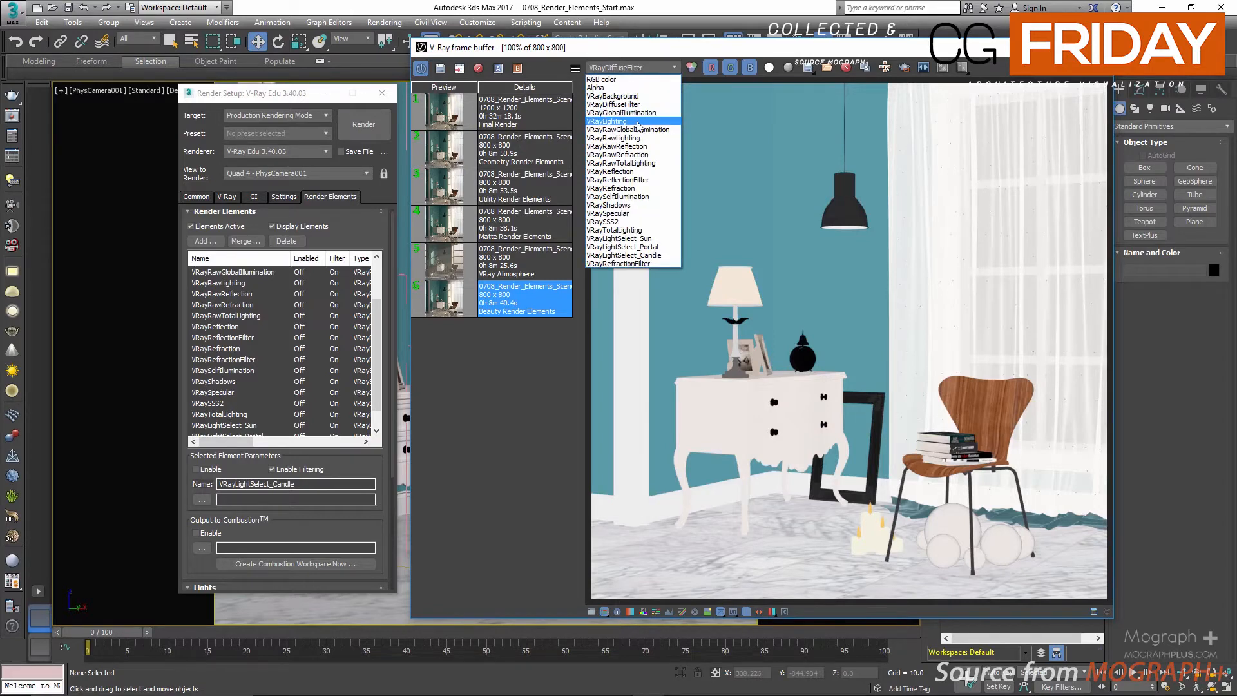
{"action": "left_click", "coordinate": [638, 122]}
Examine VRayGlobalIllumination, VRayRawGlobalIllumination and VRayDiffuseFilter in turn, ending back on VRayGlobalIllumination.
{"action": "left_click", "coordinate": [641, 68]}
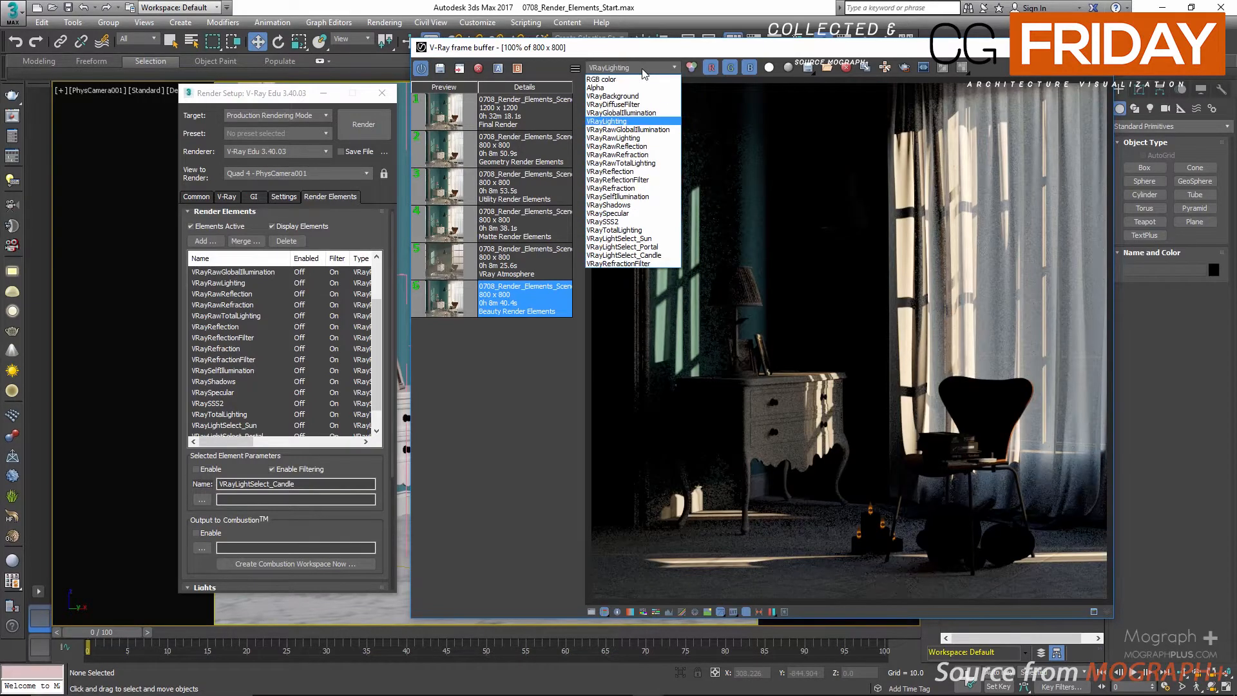
{"action": "left_click", "coordinate": [647, 110]}
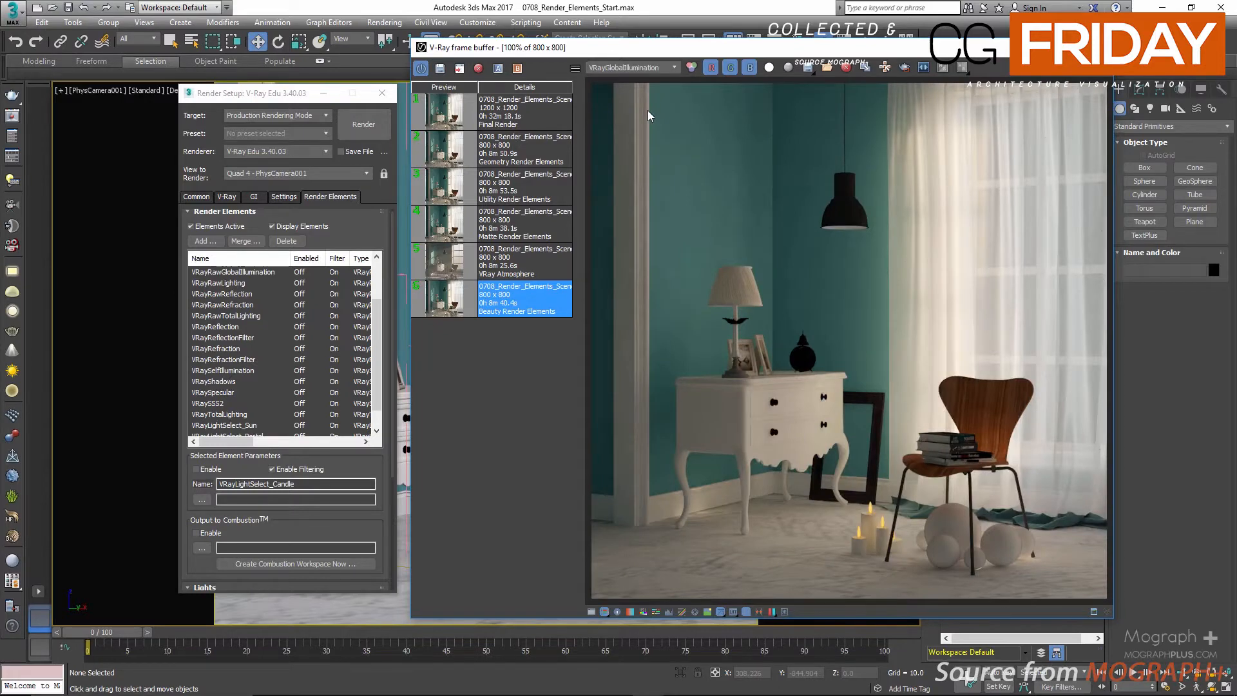
{"action": "left_click", "coordinate": [640, 67]}
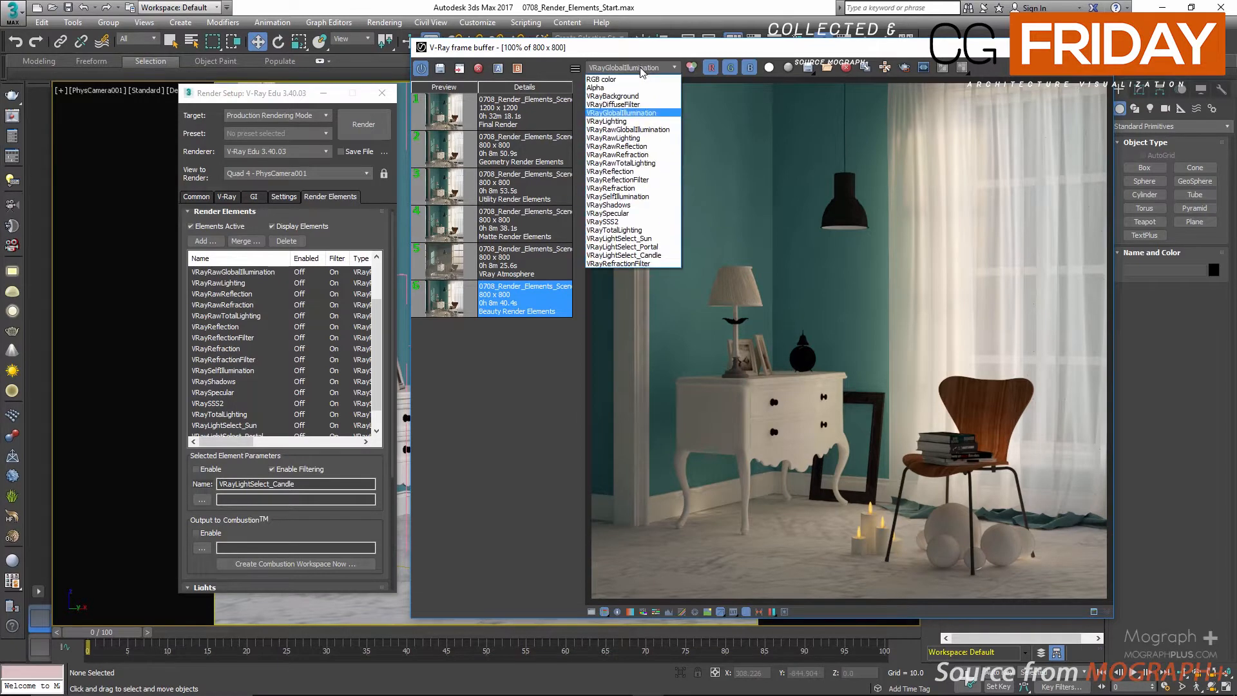
{"action": "left_click", "coordinate": [644, 131]}
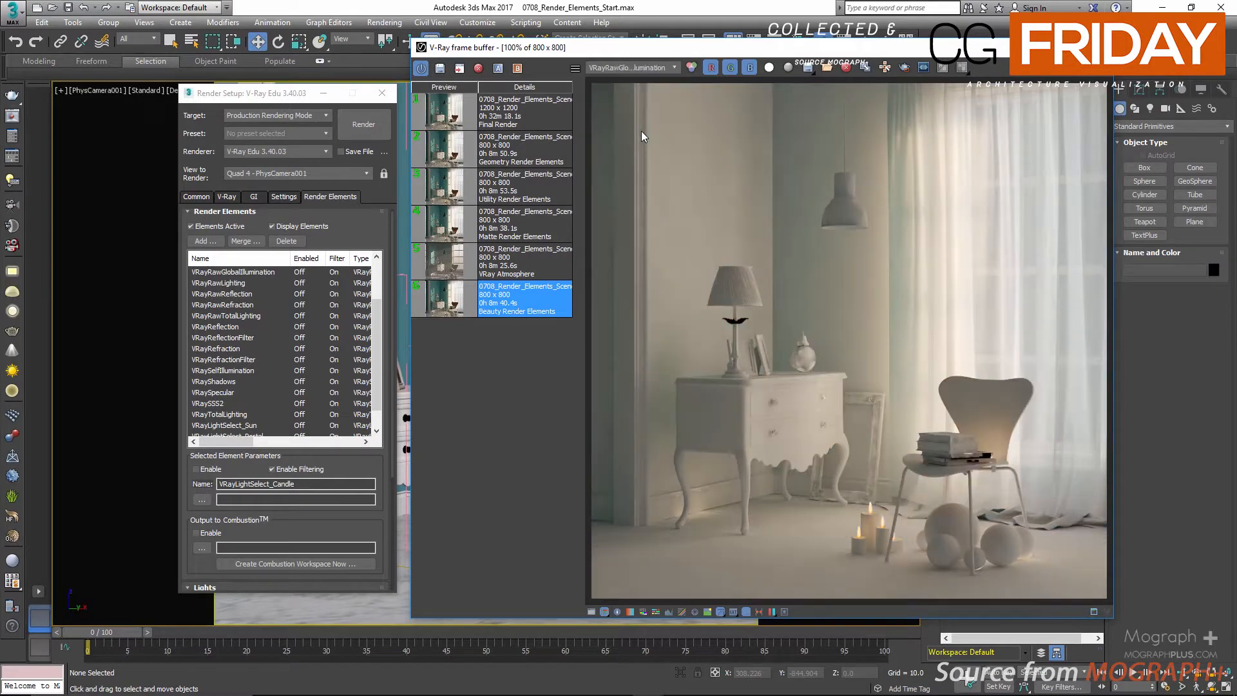
{"action": "left_click", "coordinate": [625, 70]}
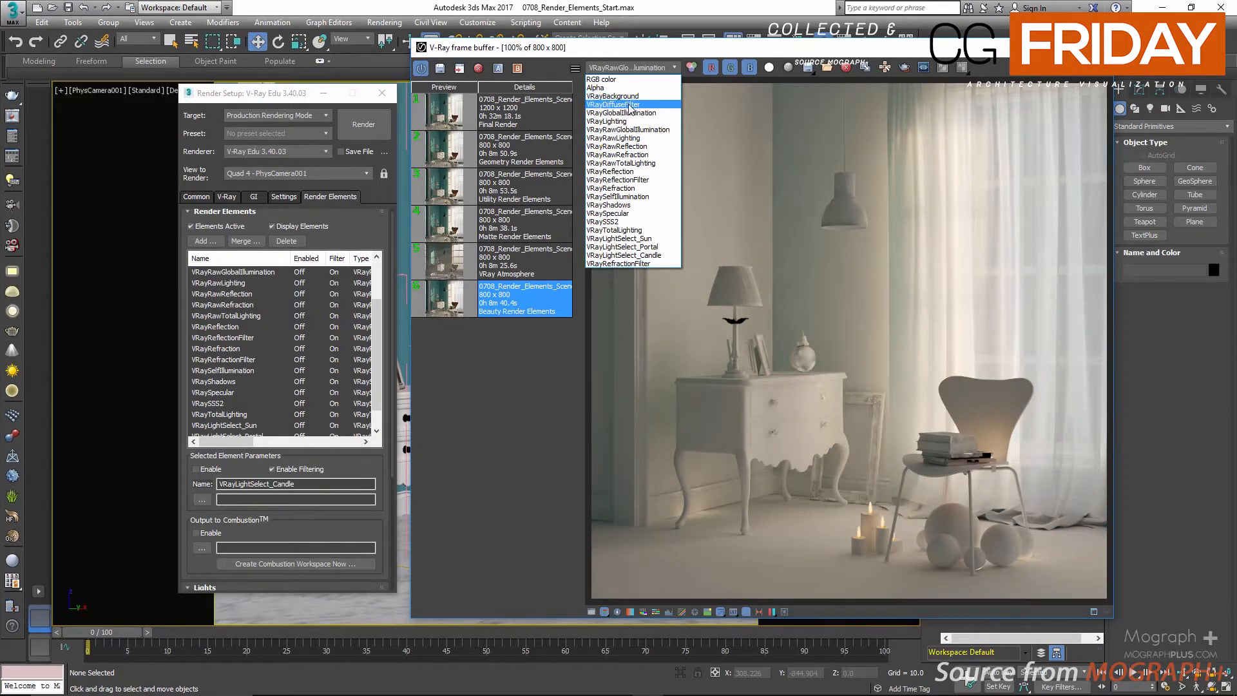
{"action": "left_click", "coordinate": [629, 104]}
{"action": "left_click", "coordinate": [631, 68]}
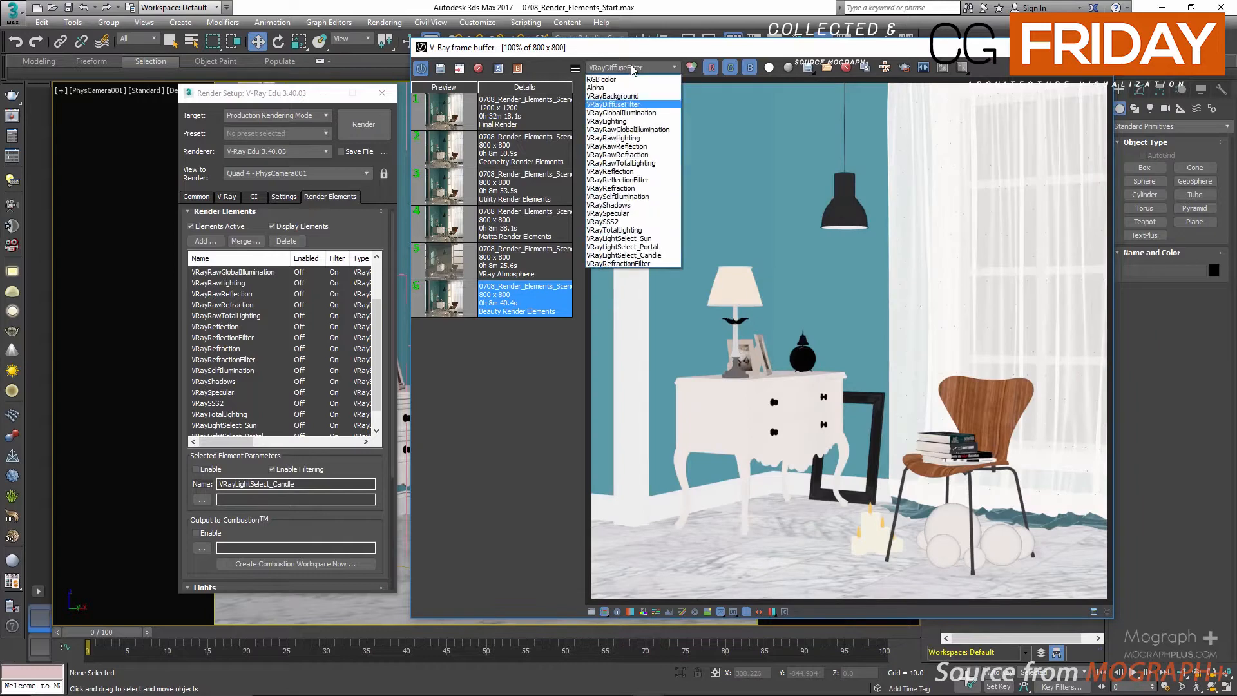
{"action": "left_click", "coordinate": [656, 113]}
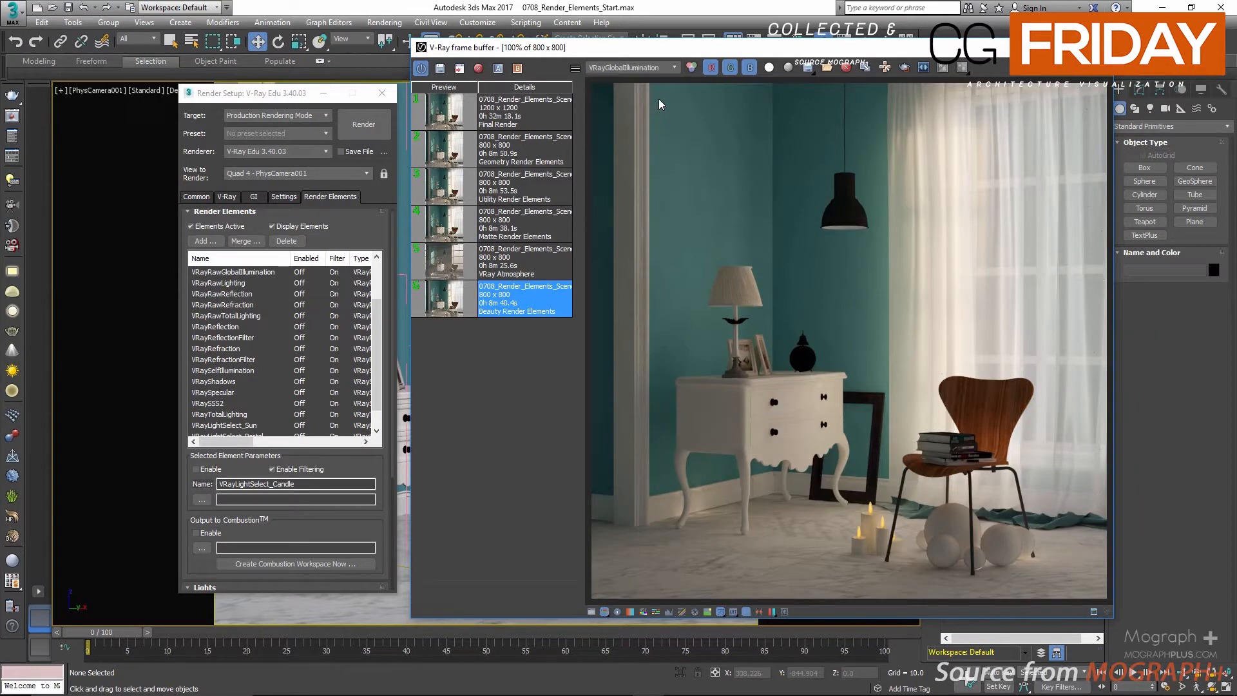
Show VRayRawGlobalIllumination followed by VRayDiffuseFilter, and finish on VRayGlobalIllumination as their combined result.
{"action": "left_click", "coordinate": [632, 70]}
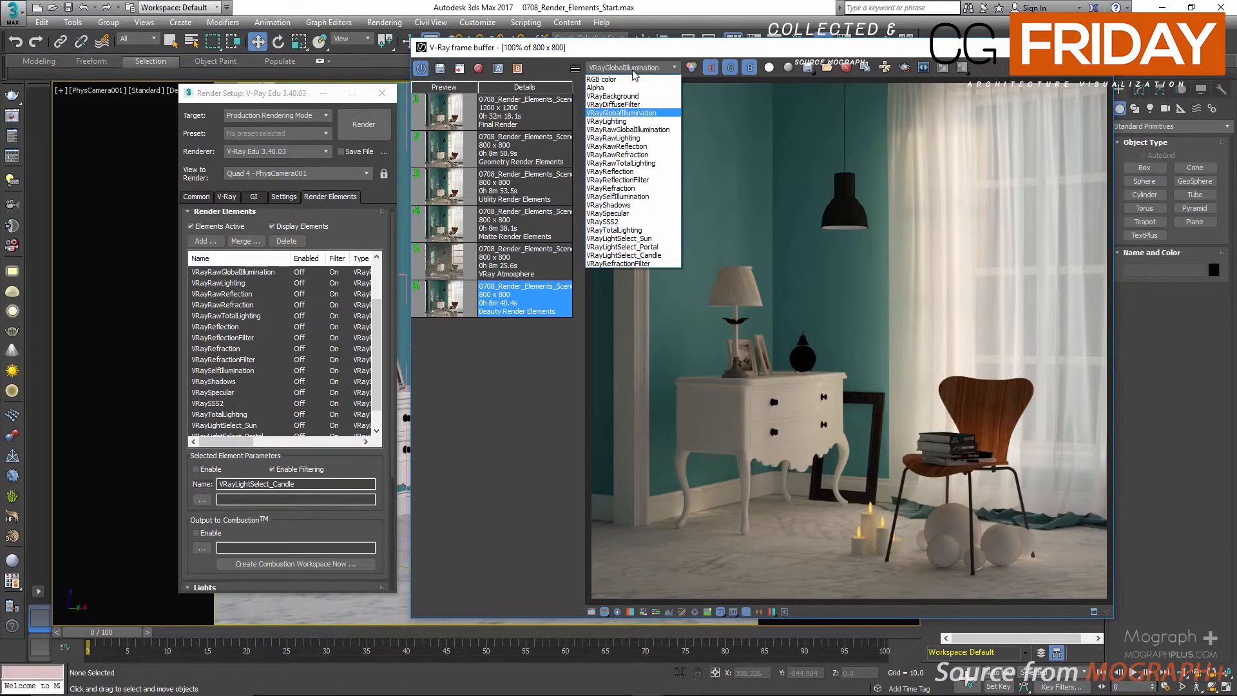
{"action": "left_click", "coordinate": [640, 129]}
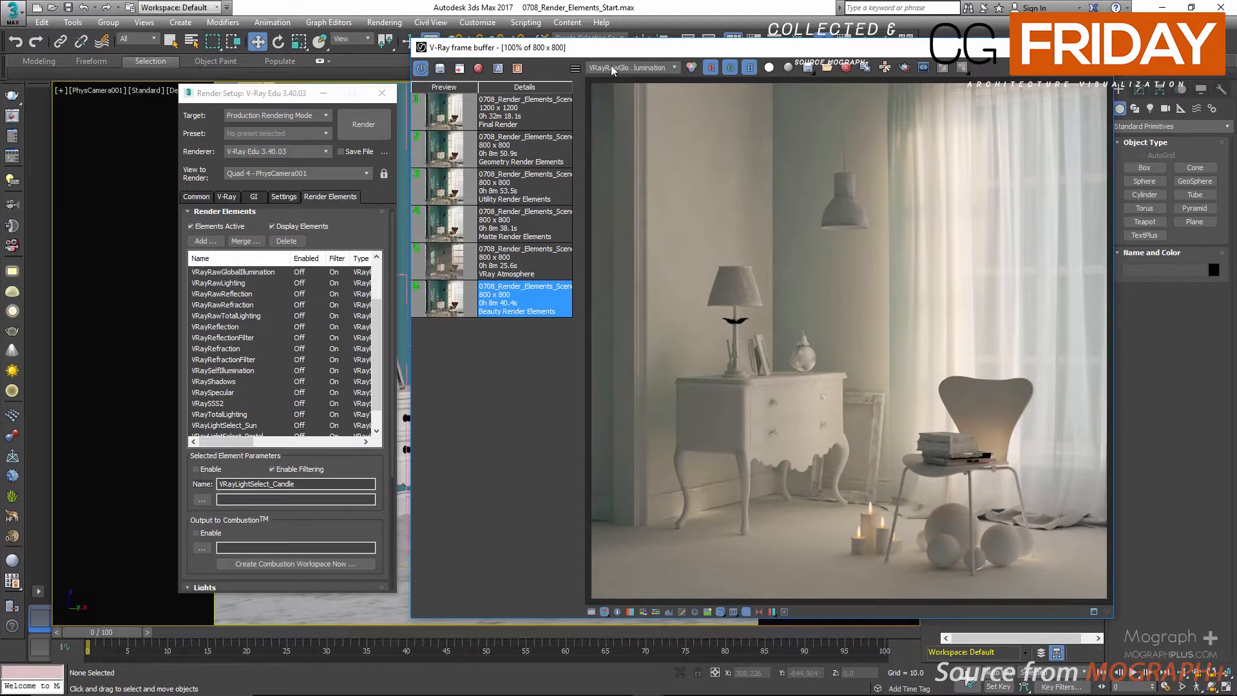
{"action": "left_click", "coordinate": [610, 64]}
{"action": "left_click", "coordinate": [646, 102]}
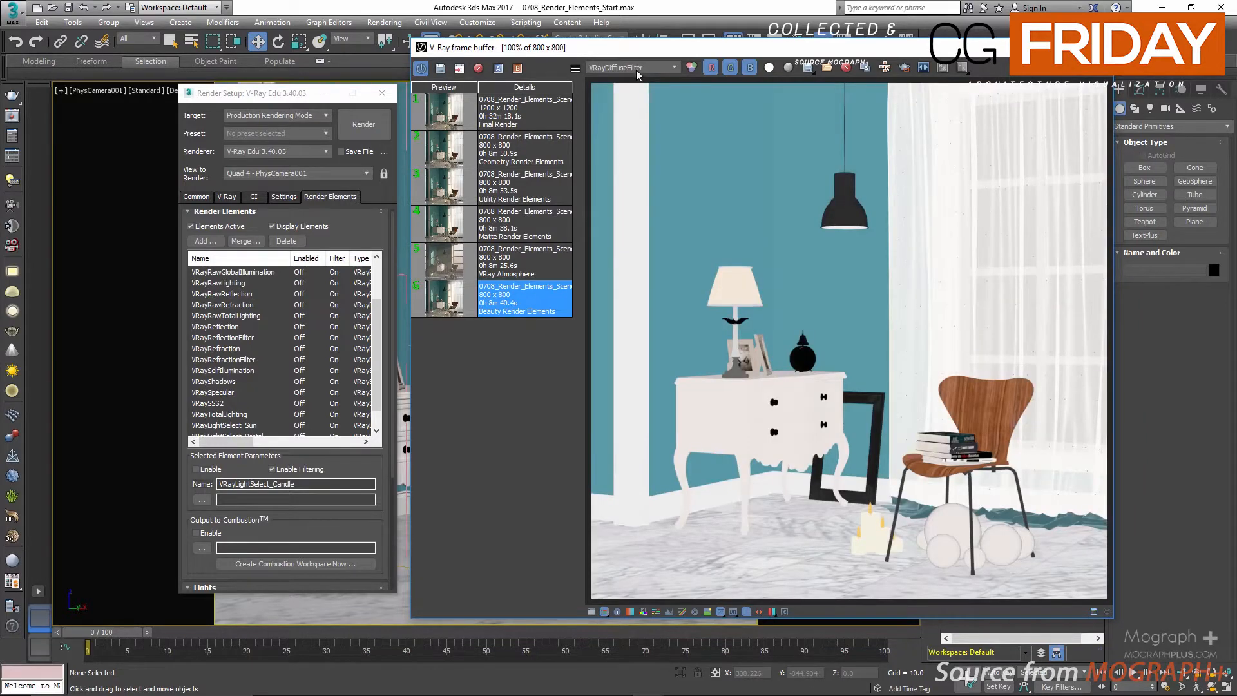
{"action": "left_click", "coordinate": [636, 68]}
{"action": "left_click", "coordinate": [651, 112]}
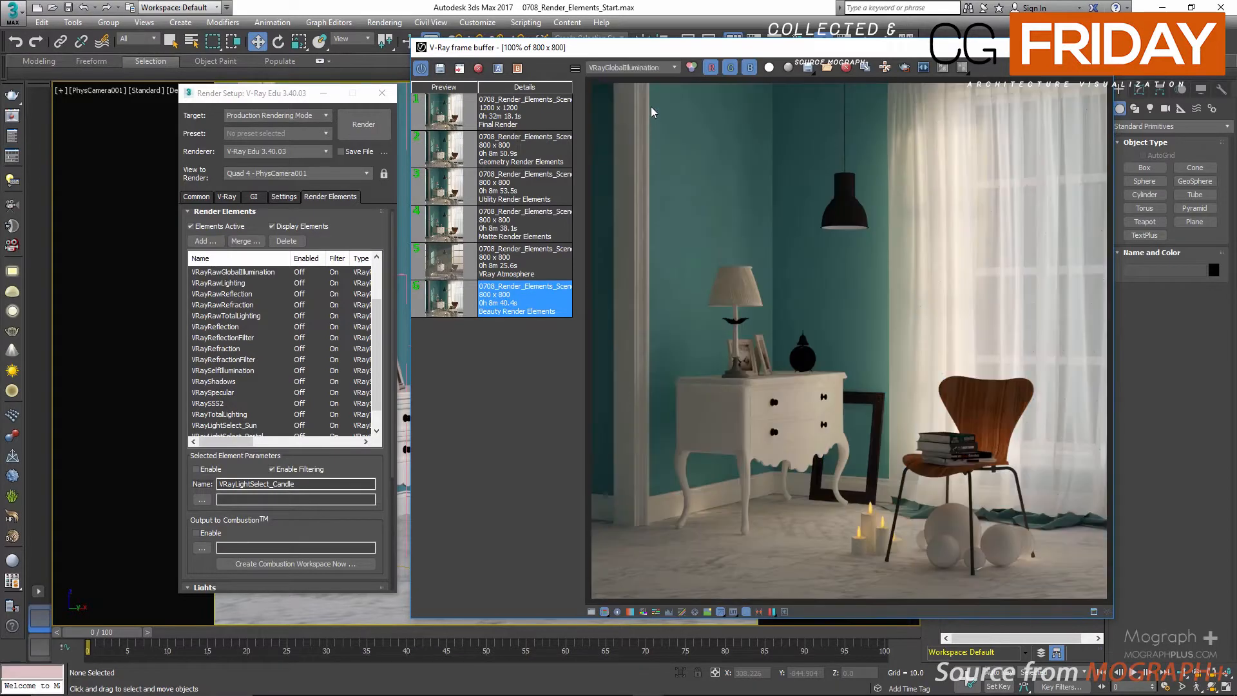
Display the VRayReflection channel and inspect the reflections on the dresser, floor and spheres up close.
{"action": "left_click", "coordinate": [643, 69]}
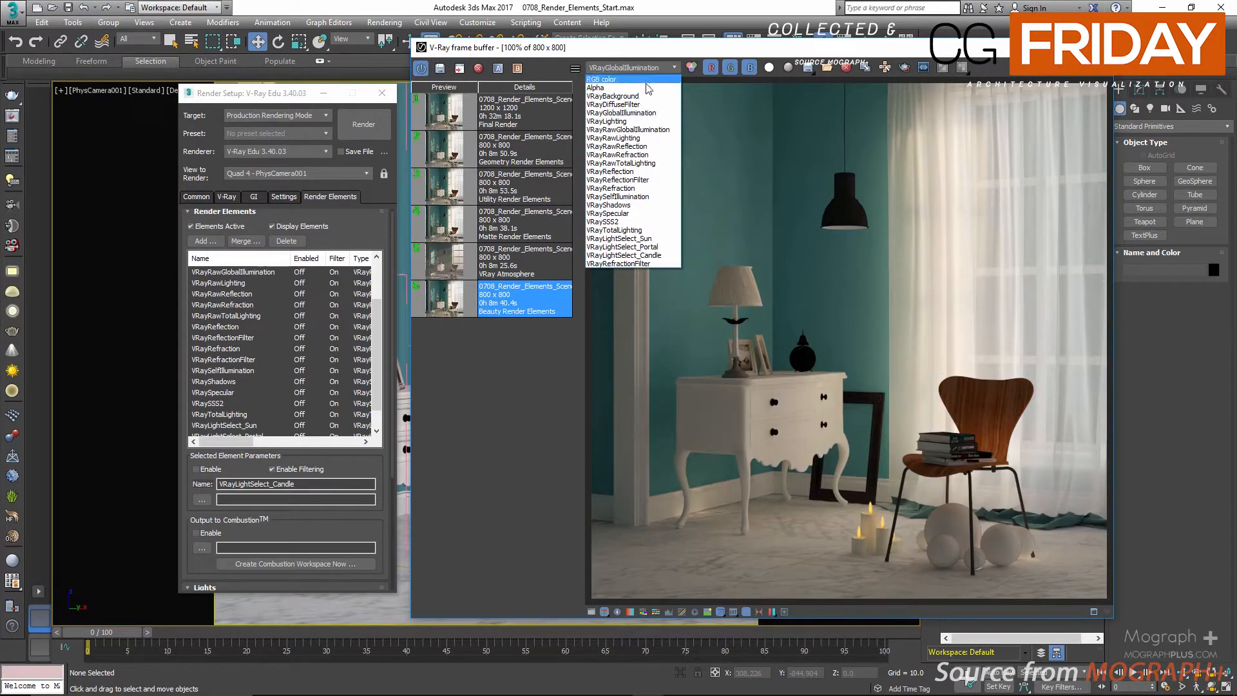
{"action": "left_click", "coordinate": [659, 171]}
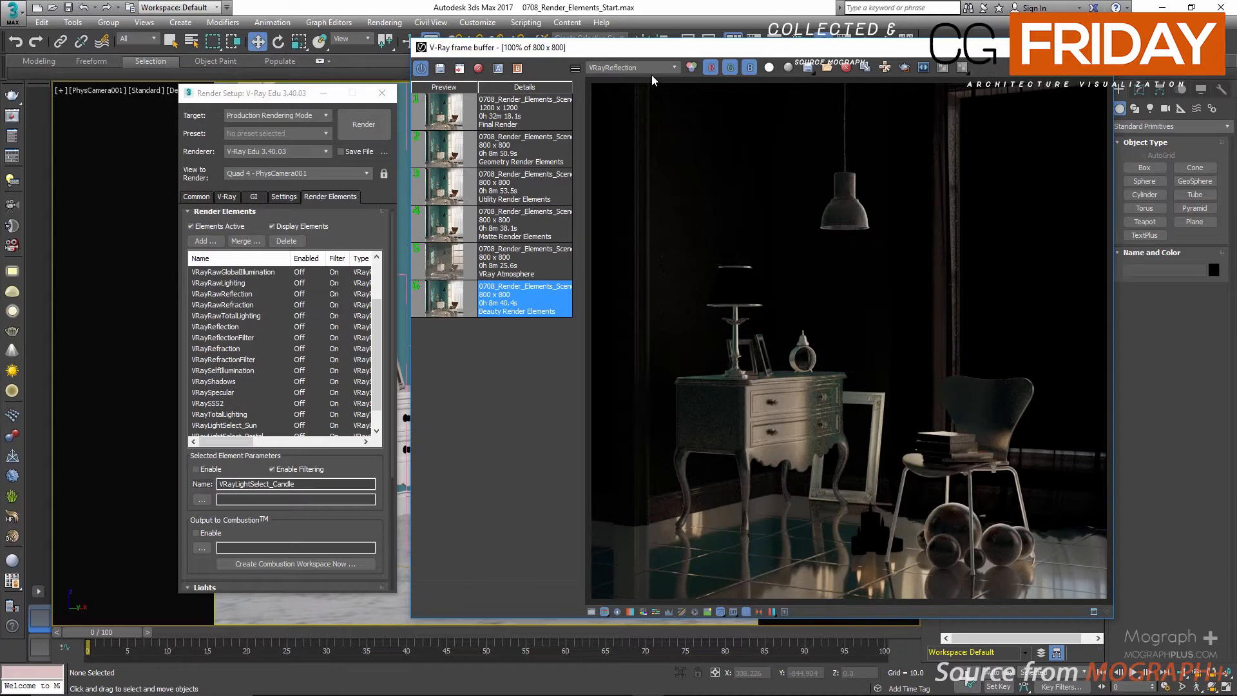
{"action": "scroll", "coordinate": [806, 412], "scroll_direction": "up", "scroll_amount": 2}
{"action": "middle_click_drag", "start_coordinate": [806, 412], "coordinate": [708, 125]}
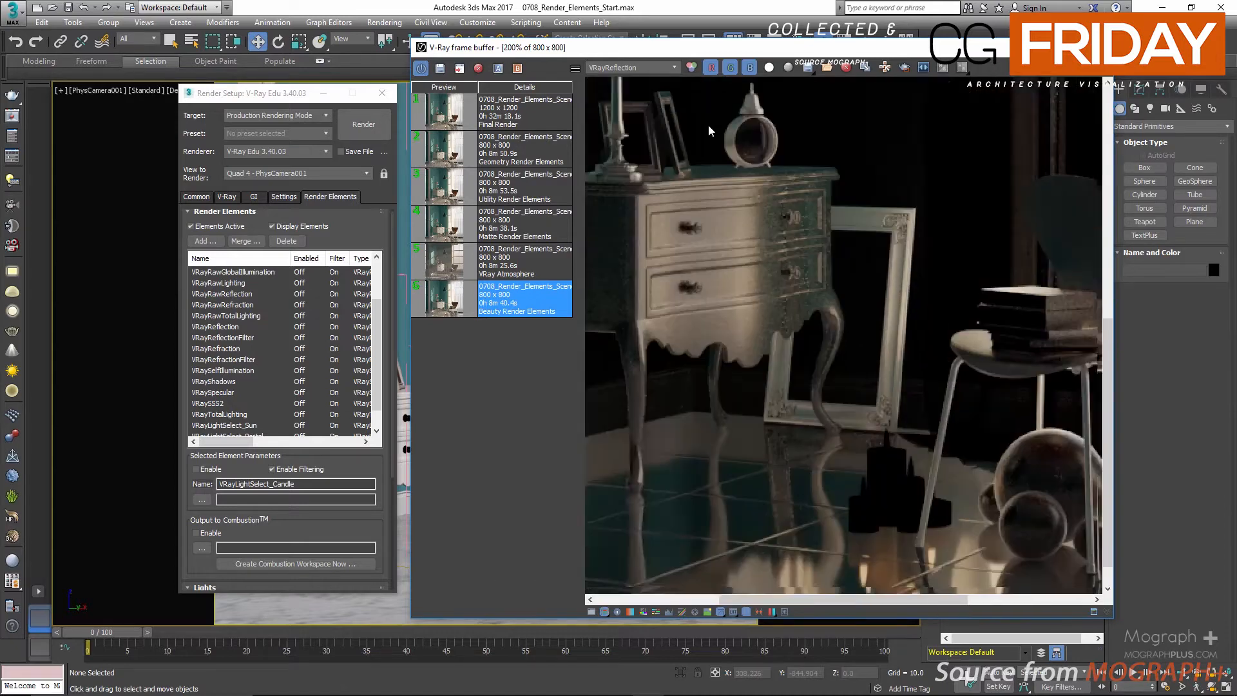
{"action": "scroll", "coordinate": [777, 373], "scroll_direction": "down", "scroll_amount": 2}
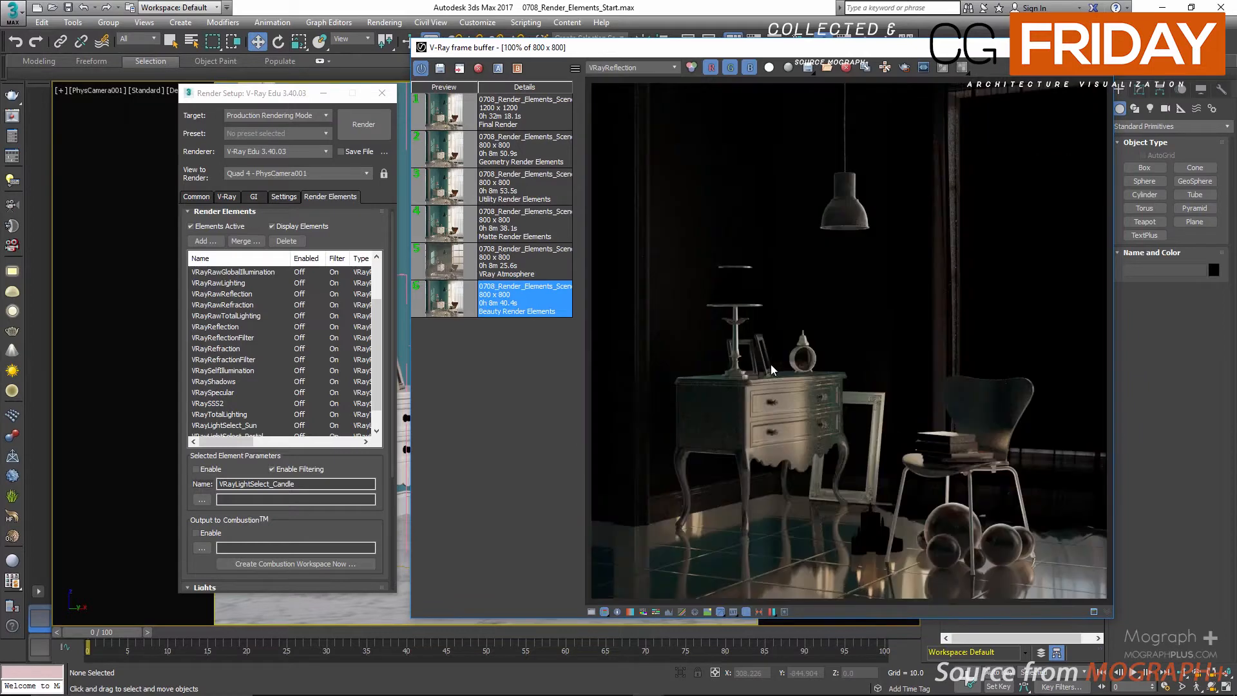
Display the VRayRawReflection channel in the frame buffer, followed by the VRayReflectionFilter channel.
{"action": "left_click", "coordinate": [635, 68]}
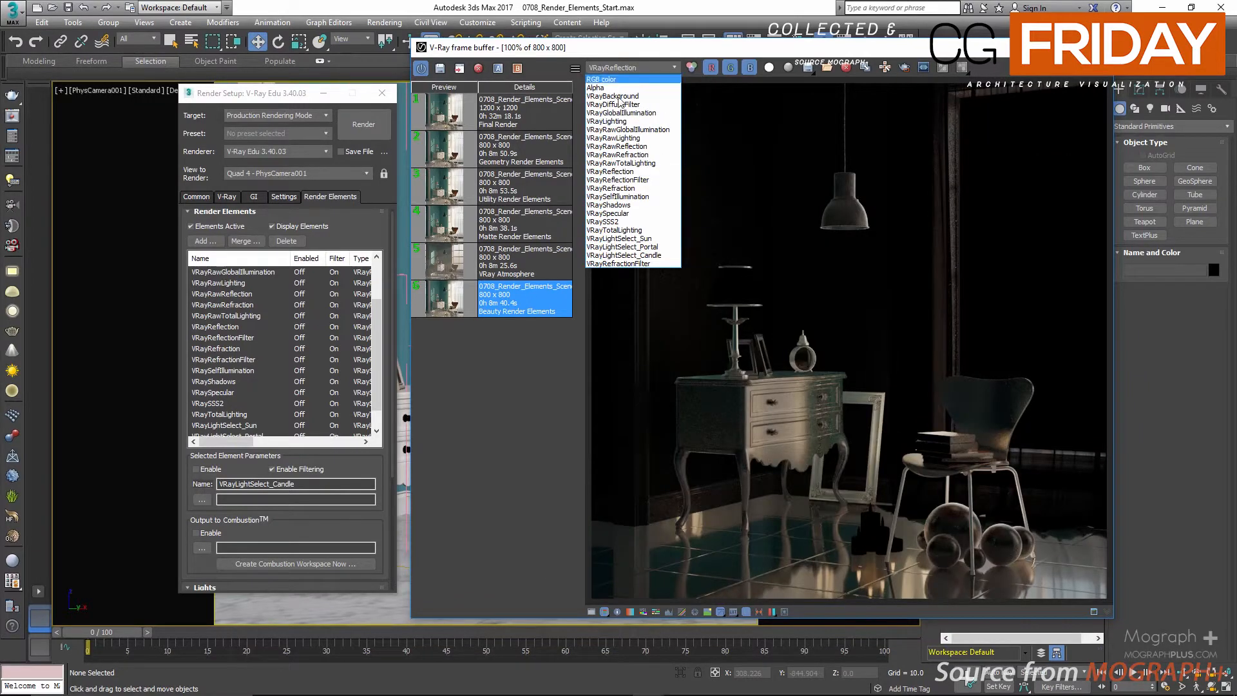
{"action": "left_click", "coordinate": [617, 146]}
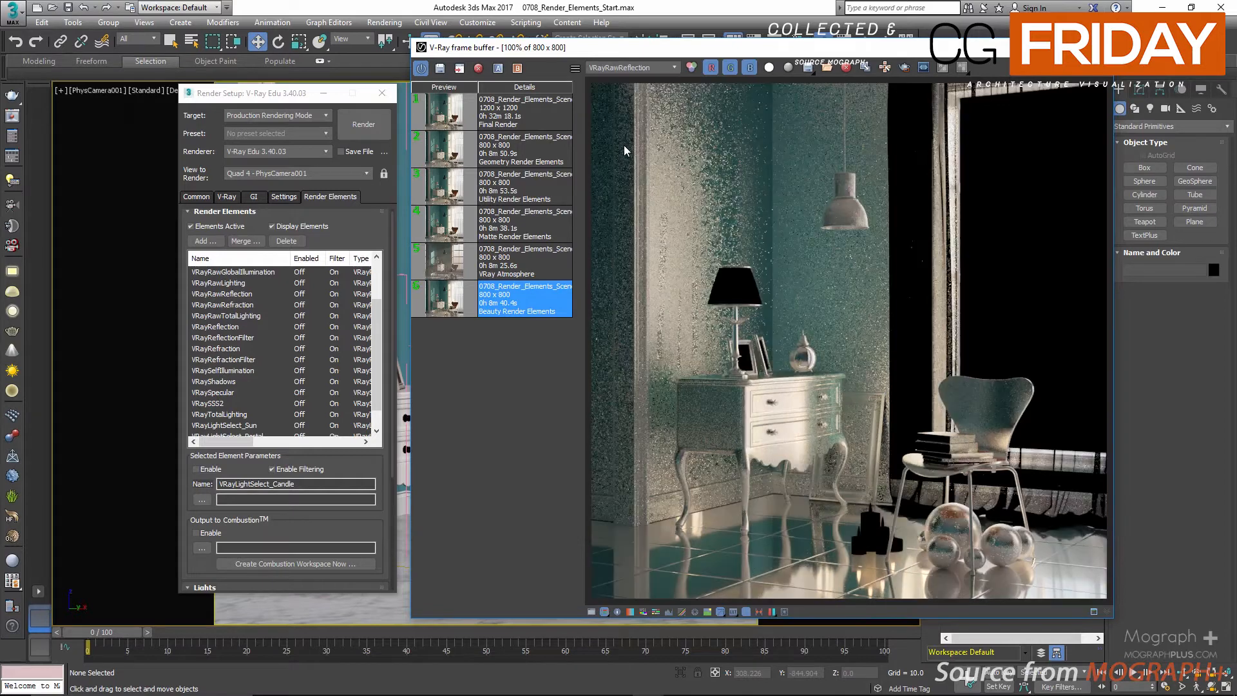
{"action": "left_click", "coordinate": [621, 67]}
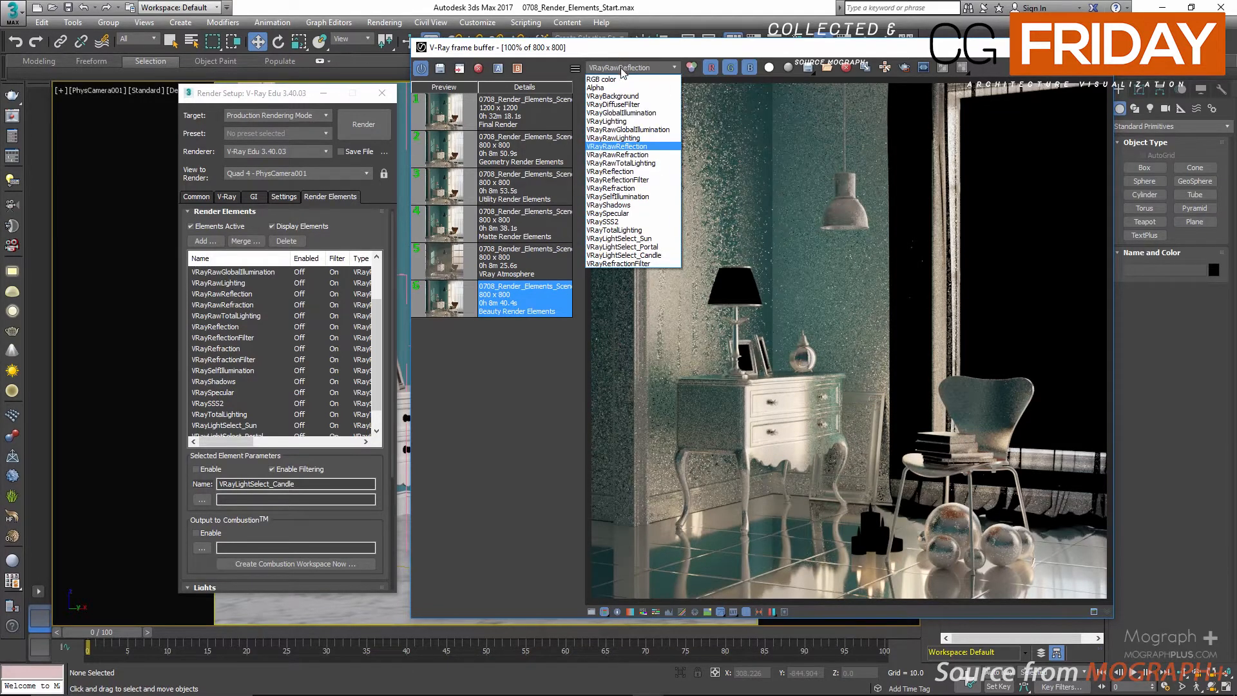
{"action": "left_click", "coordinate": [644, 180]}
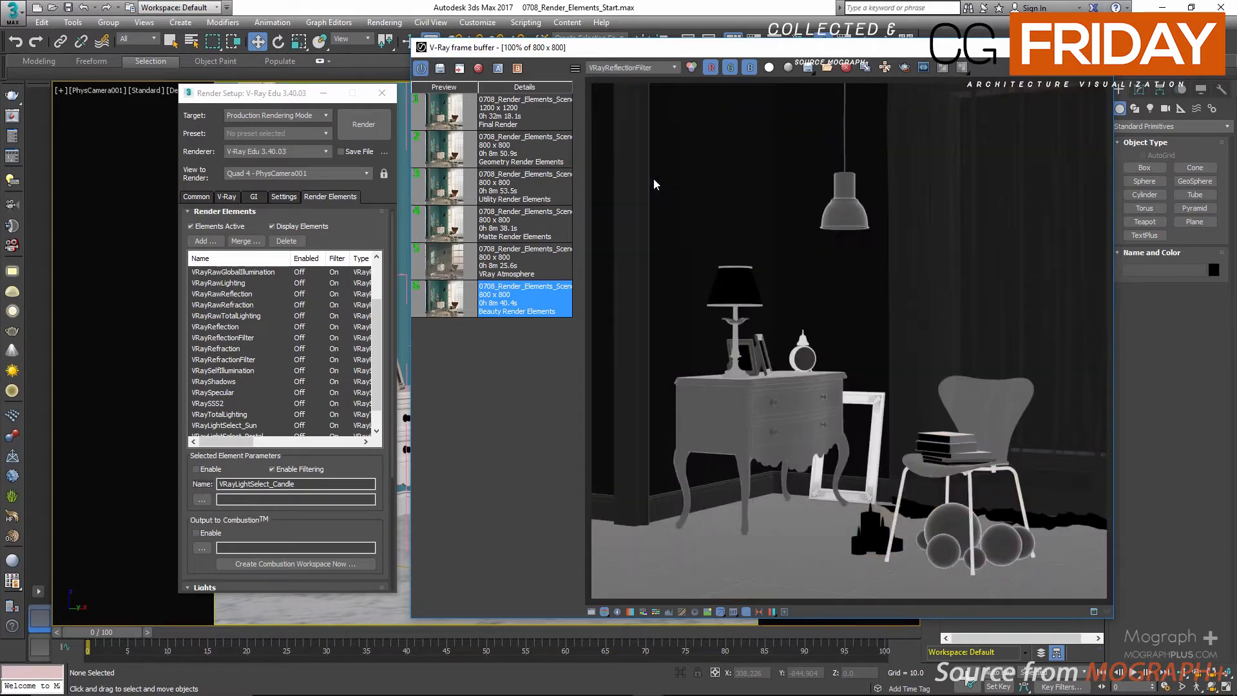
Compare VRayRawReflection with VRayReflectionFilter again and finish on VRayReflection as their combined result.
{"action": "left_click", "coordinate": [626, 67]}
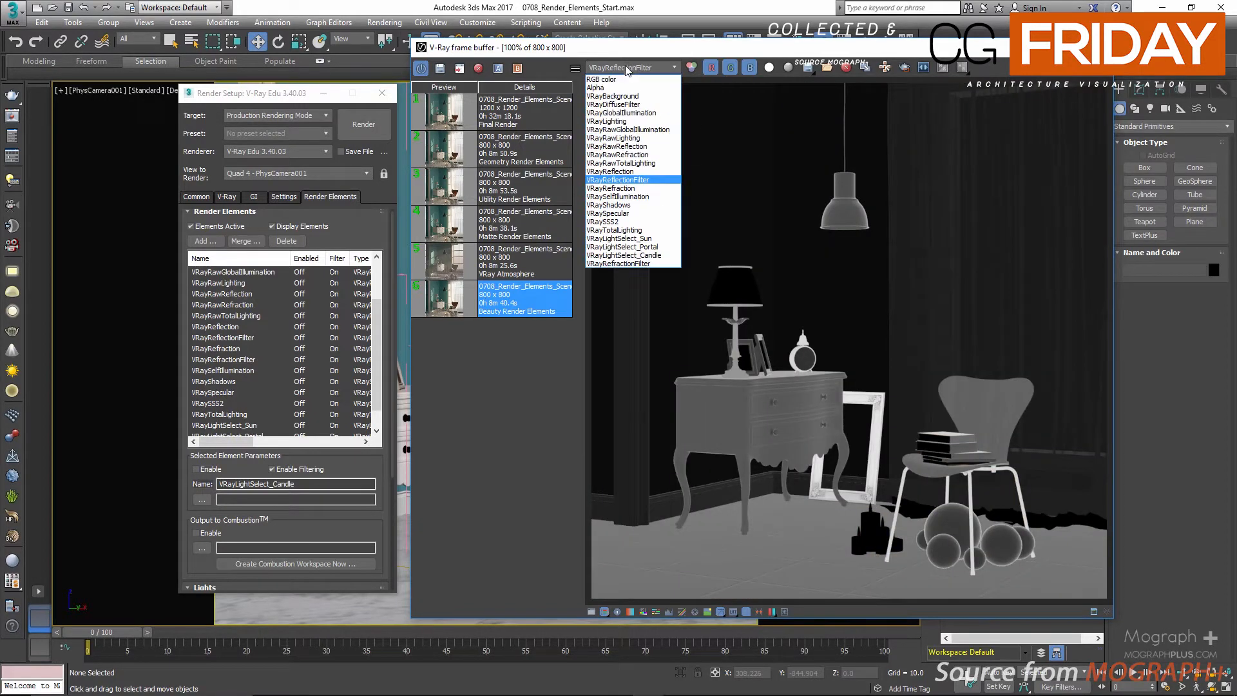
{"action": "left_click", "coordinate": [651, 146]}
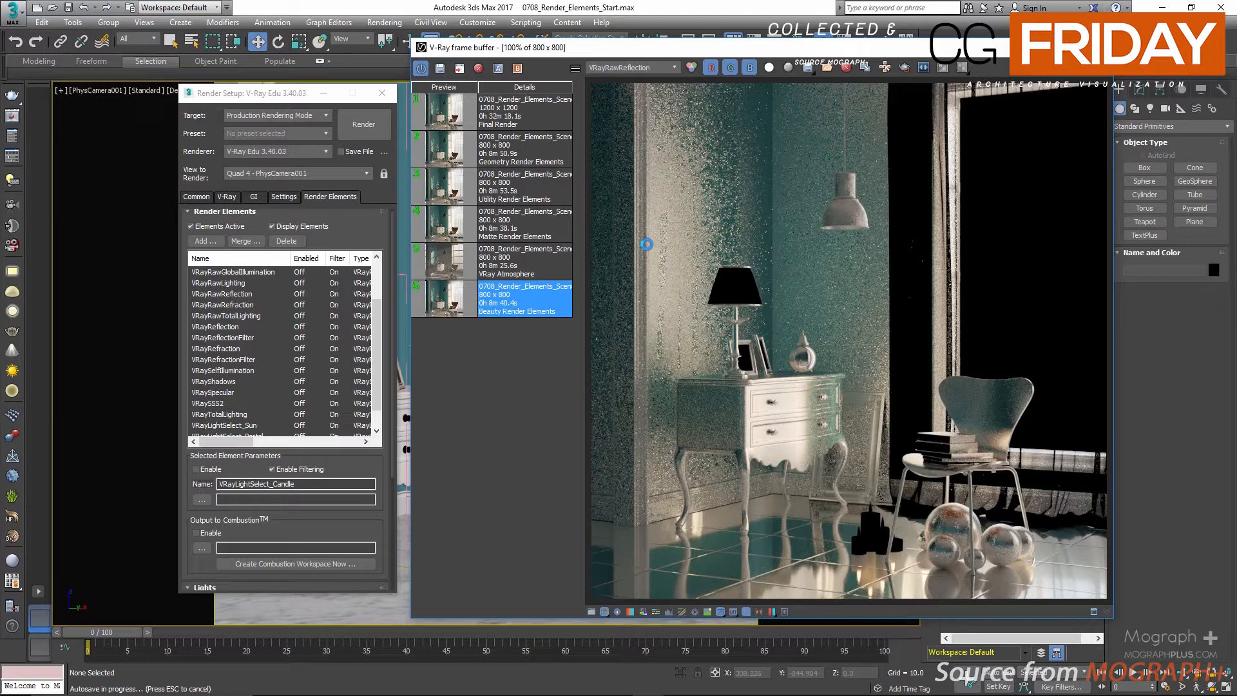
{"action": "left_click", "coordinate": [626, 68]}
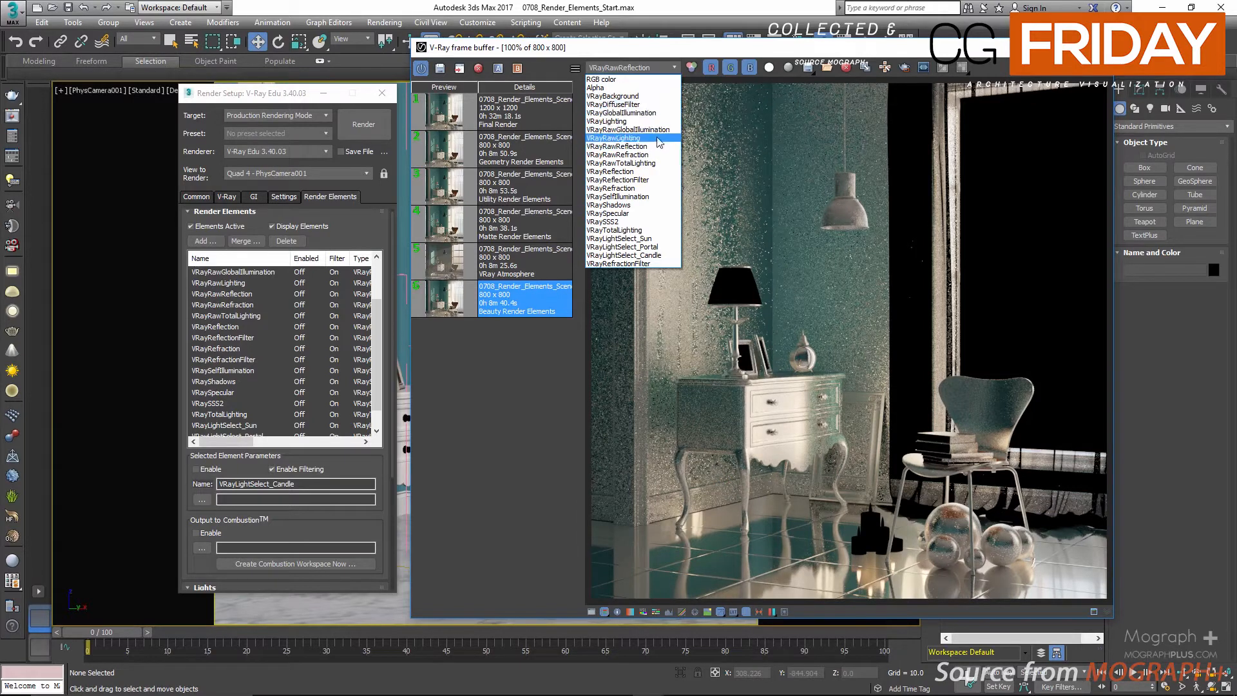
{"action": "left_click", "coordinate": [661, 179]}
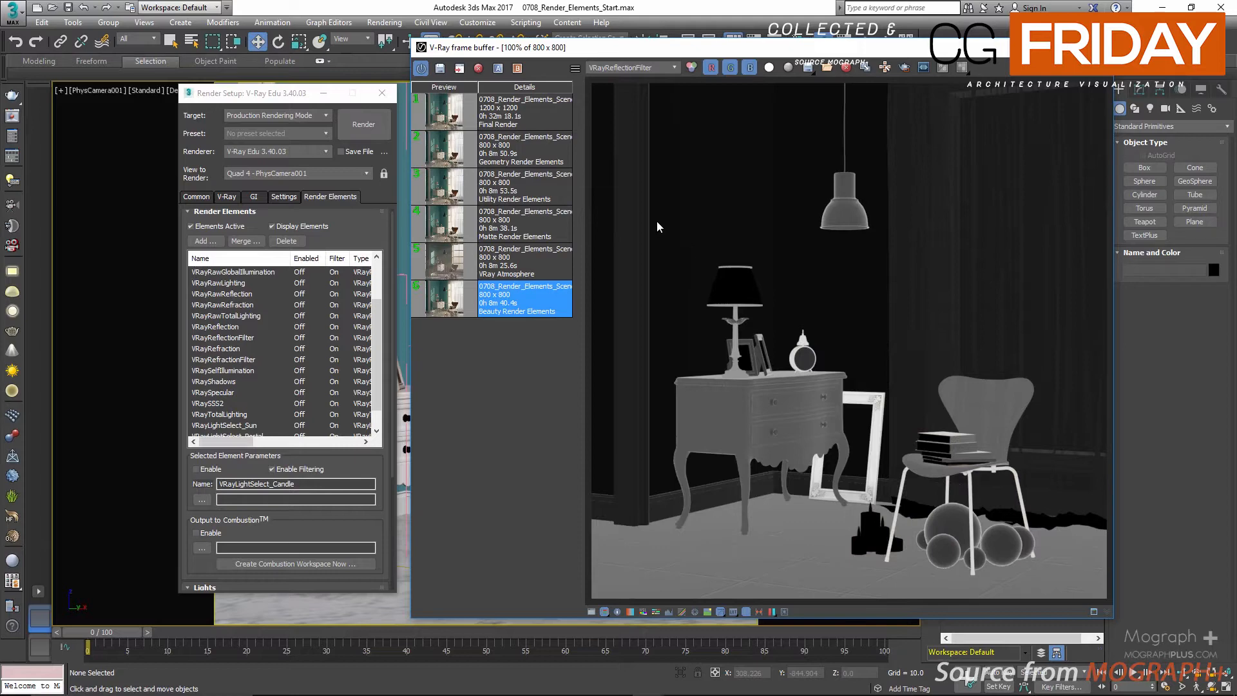
{"action": "left_click", "coordinate": [639, 70]}
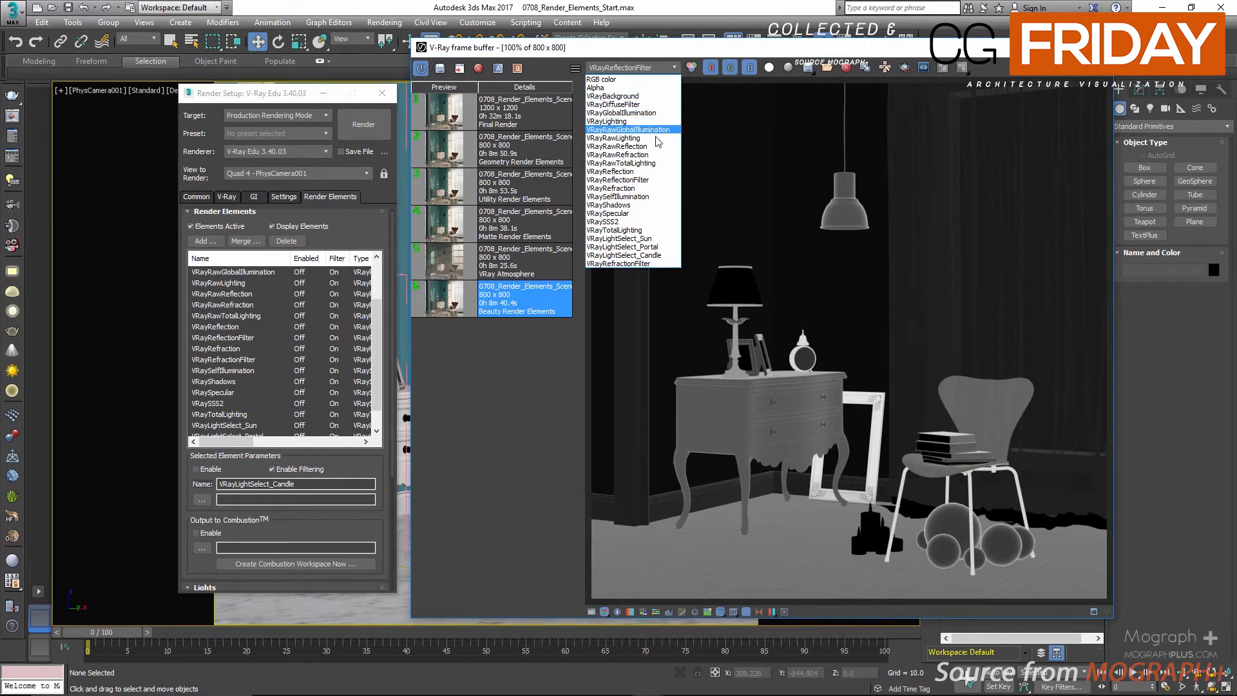
{"action": "left_click", "coordinate": [648, 172]}
Cycle once more through VRayRawReflection, VRayReflectionFilter and VRayReflection to recap the reflection passes.
{"action": "left_click", "coordinate": [637, 68]}
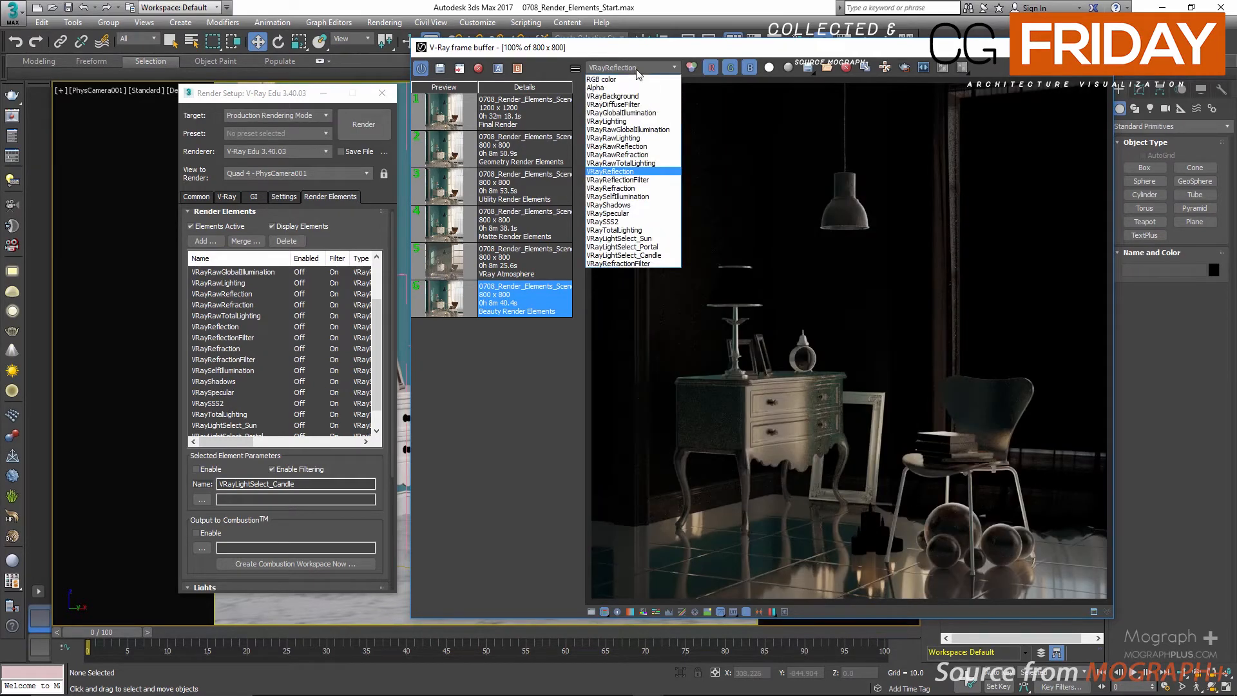
{"action": "left_click", "coordinate": [659, 148]}
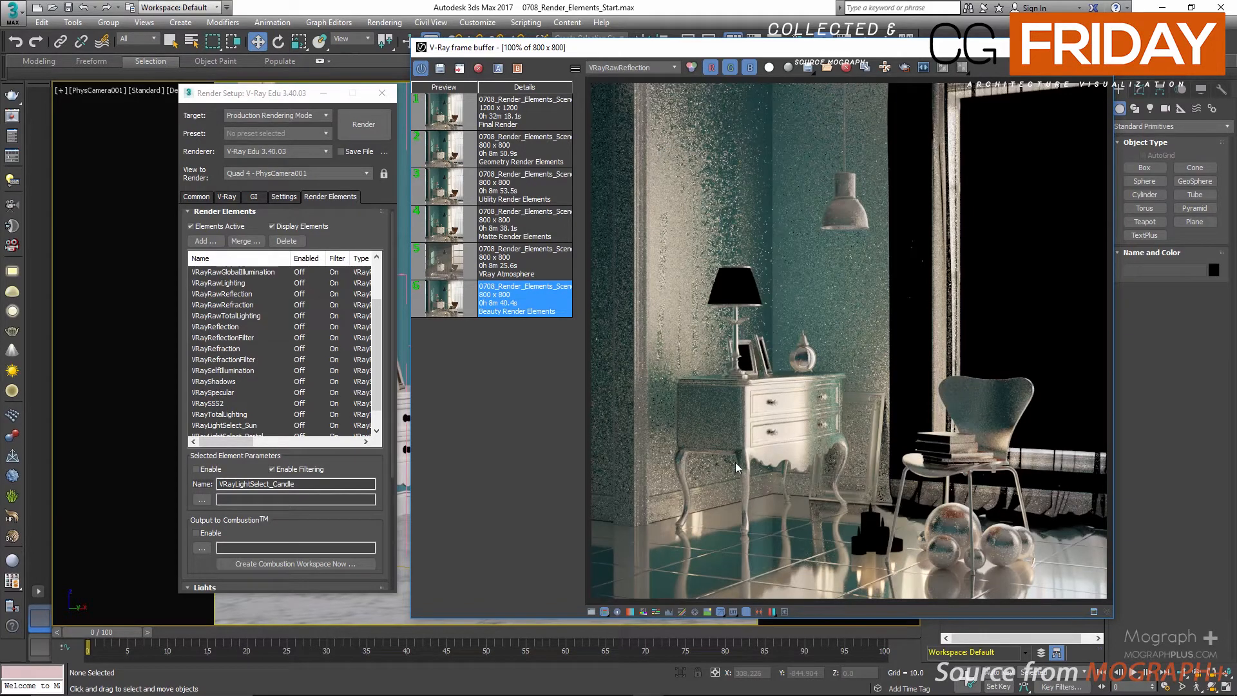
{"action": "left_click", "coordinate": [637, 68]}
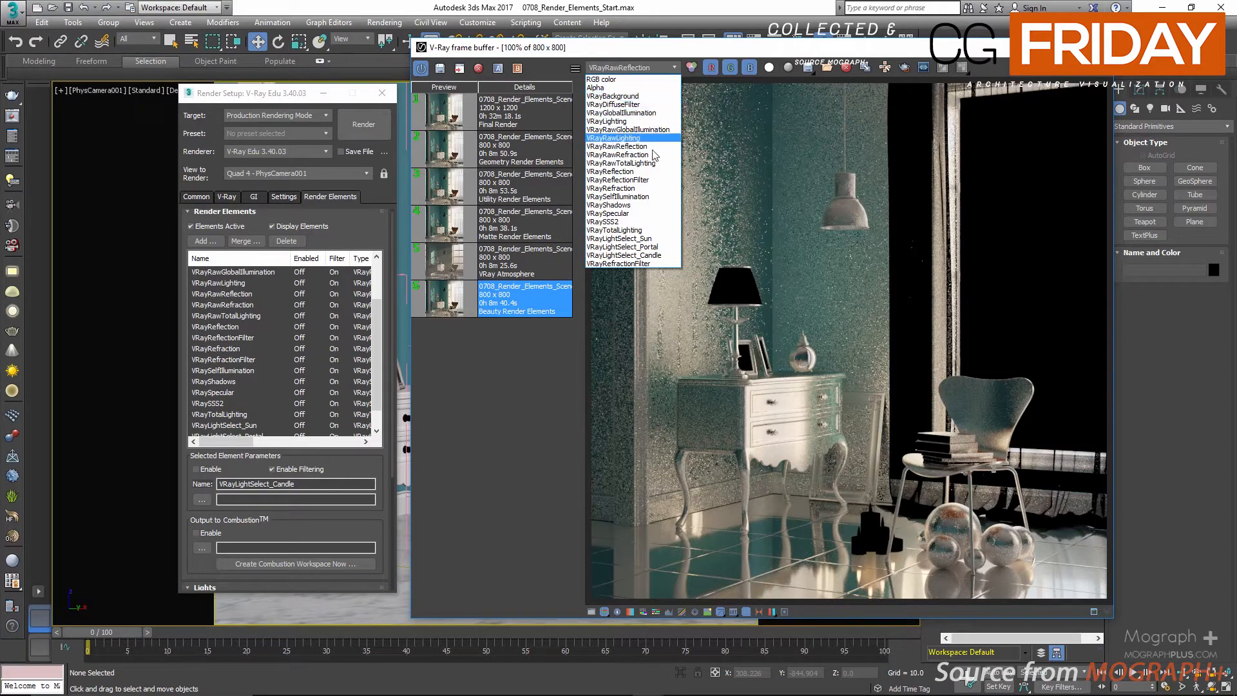
{"action": "left_click", "coordinate": [645, 180]}
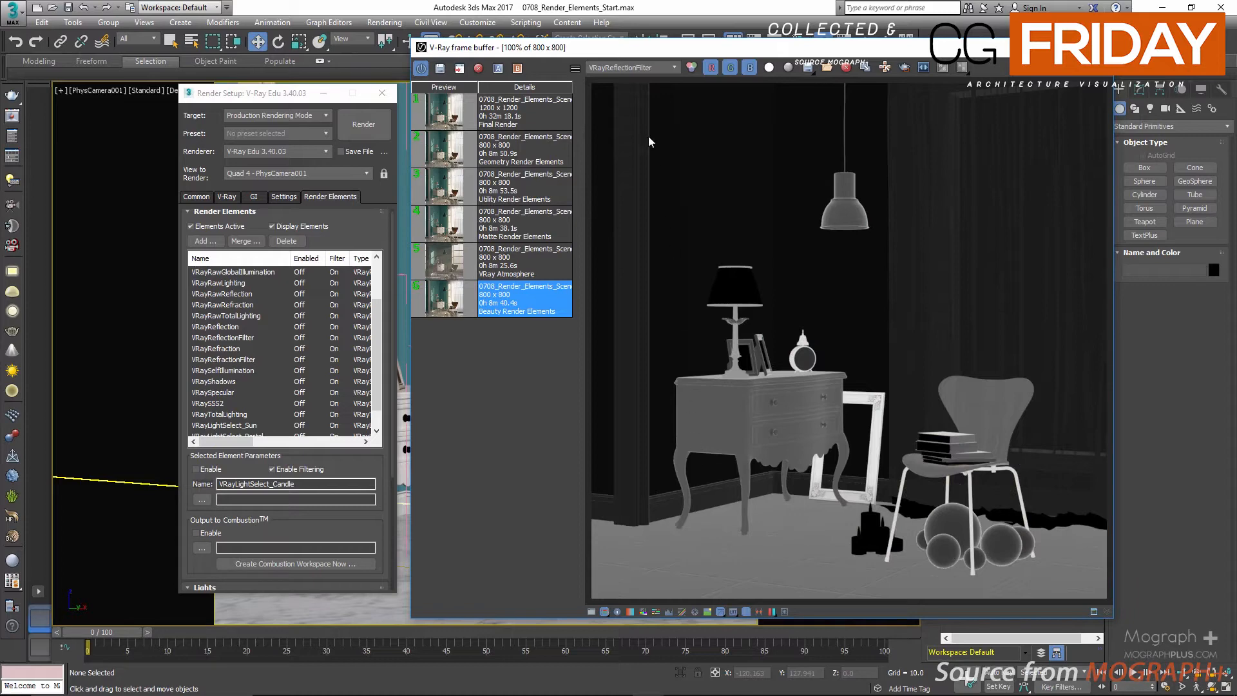
{"action": "left_click", "coordinate": [647, 70]}
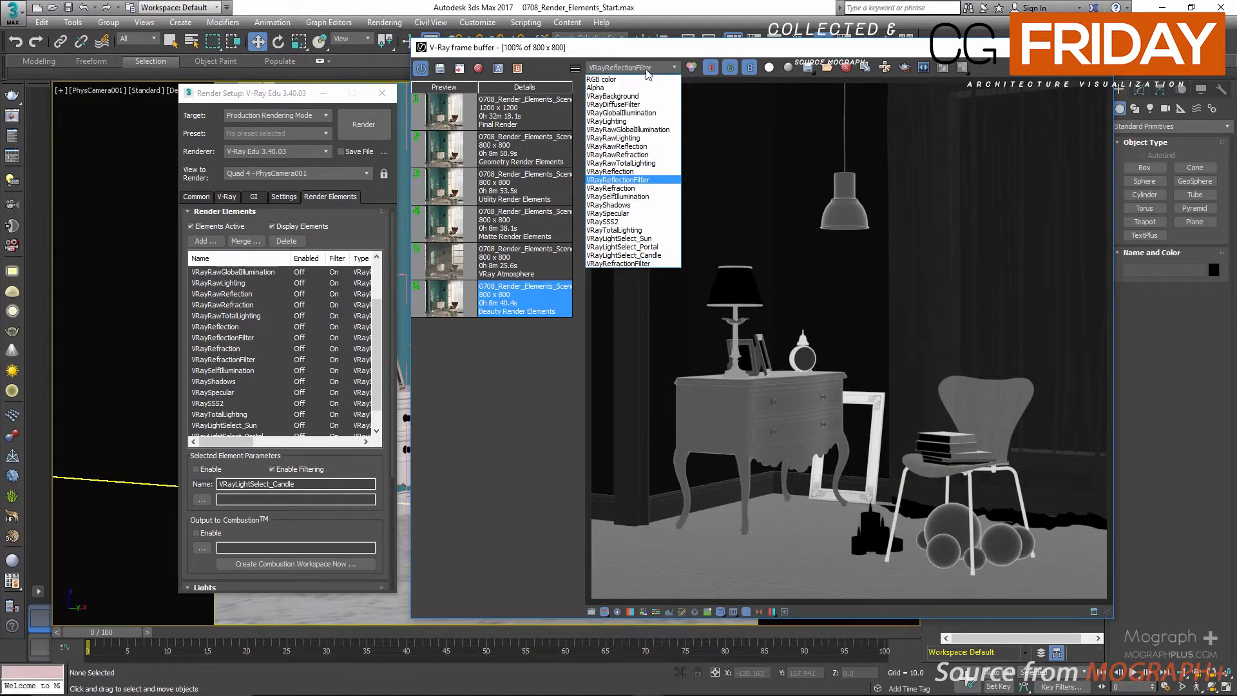
{"action": "left_click", "coordinate": [643, 171]}
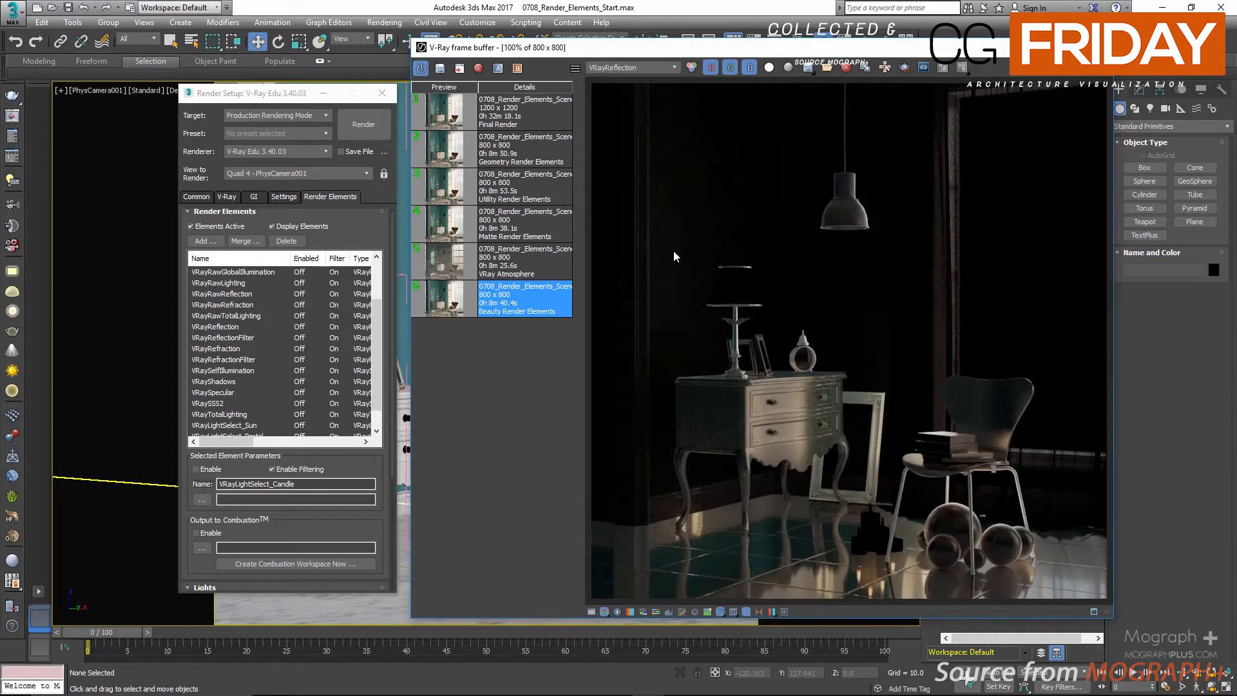
Show VRayReflectionFilter by itself and return to the VRayReflection channel.
{"action": "left_click", "coordinate": [601, 66]}
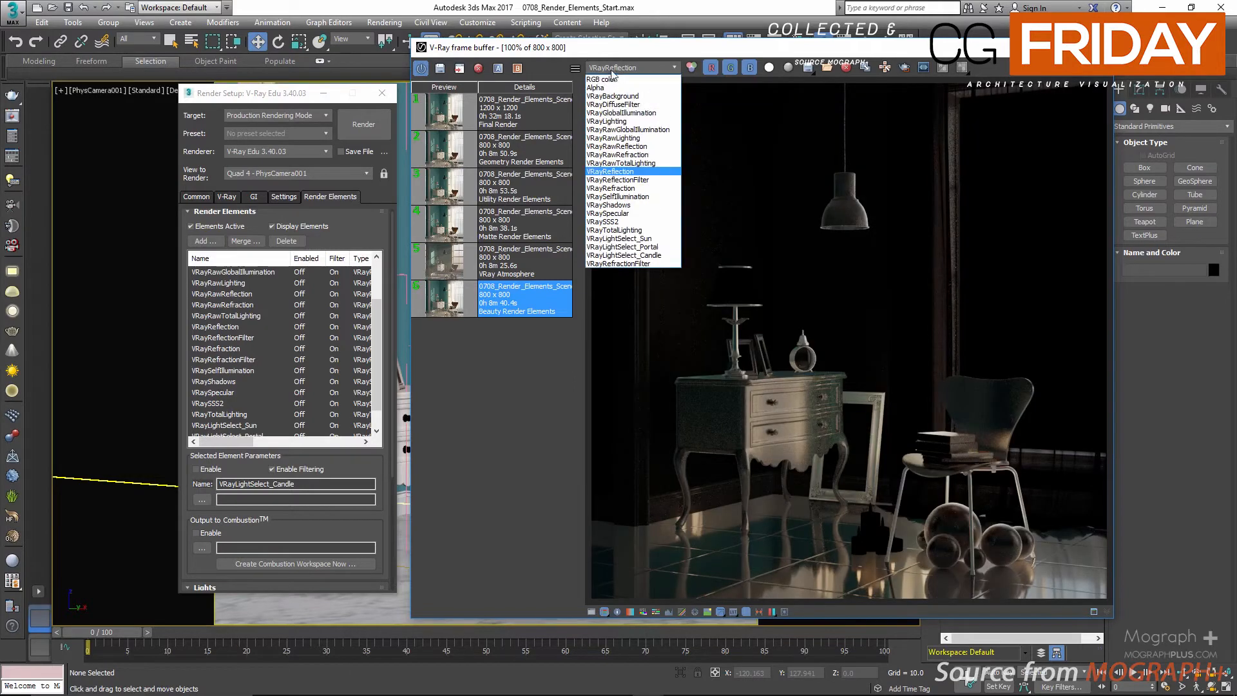
{"action": "left_click", "coordinate": [648, 180]}
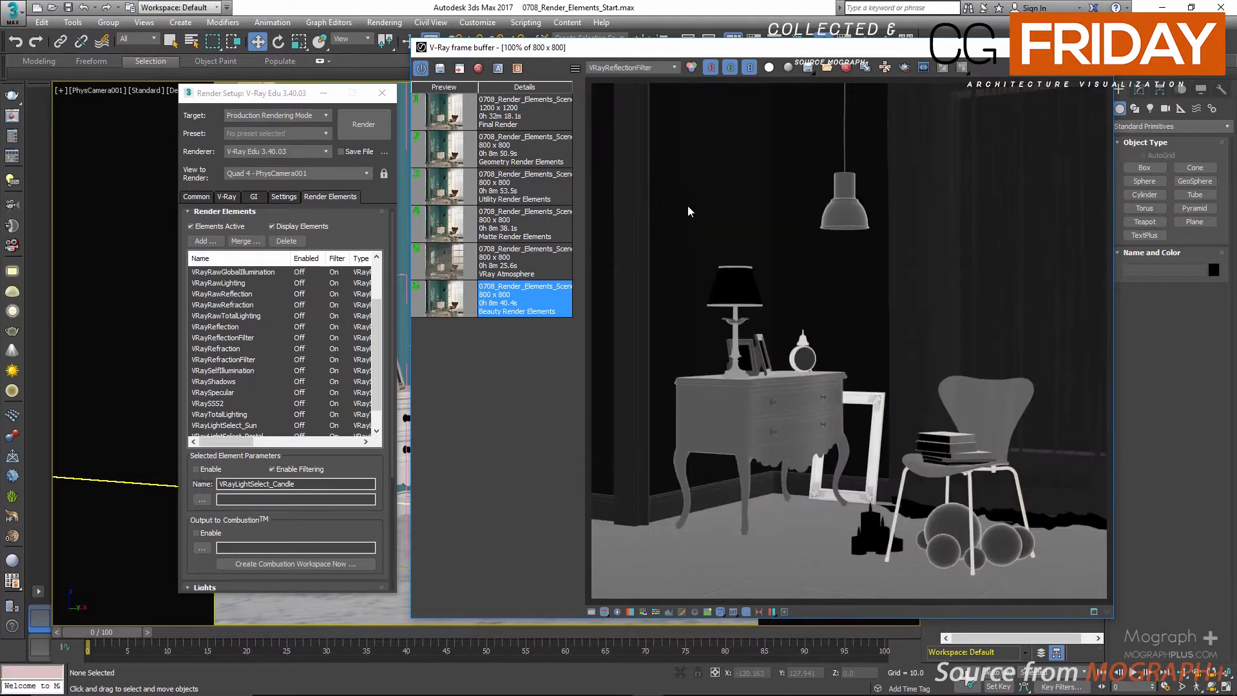
{"action": "left_click", "coordinate": [651, 68]}
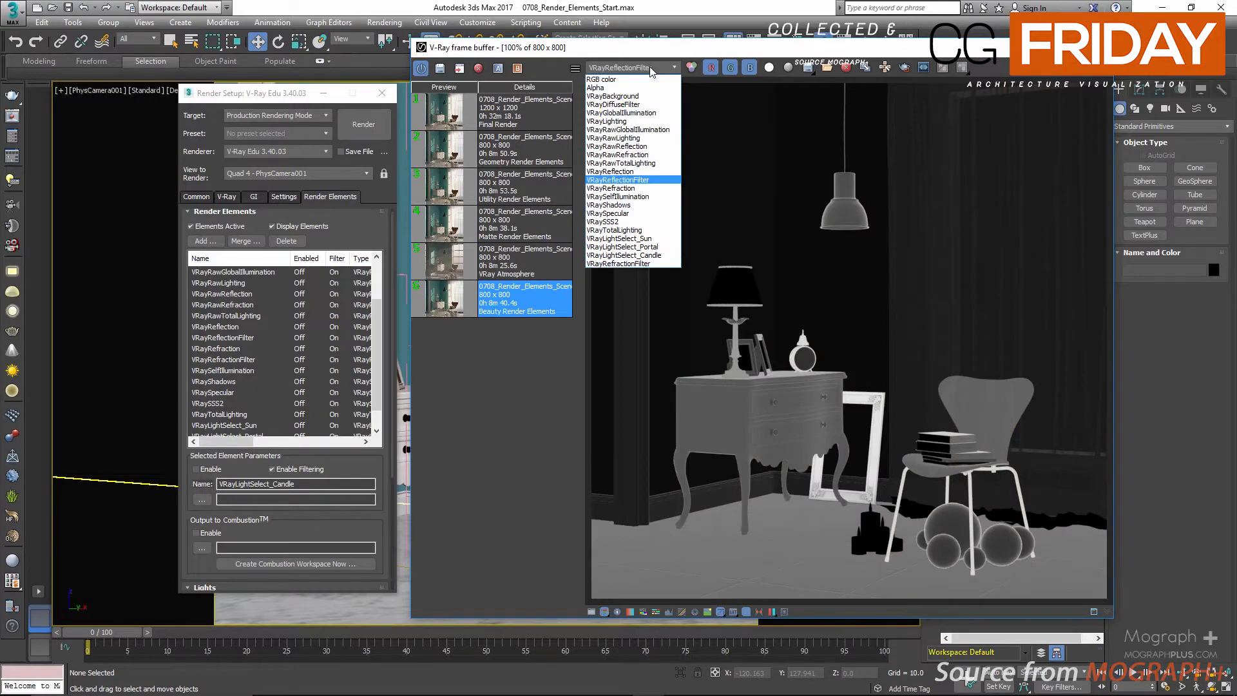
{"action": "left_click", "coordinate": [637, 172]}
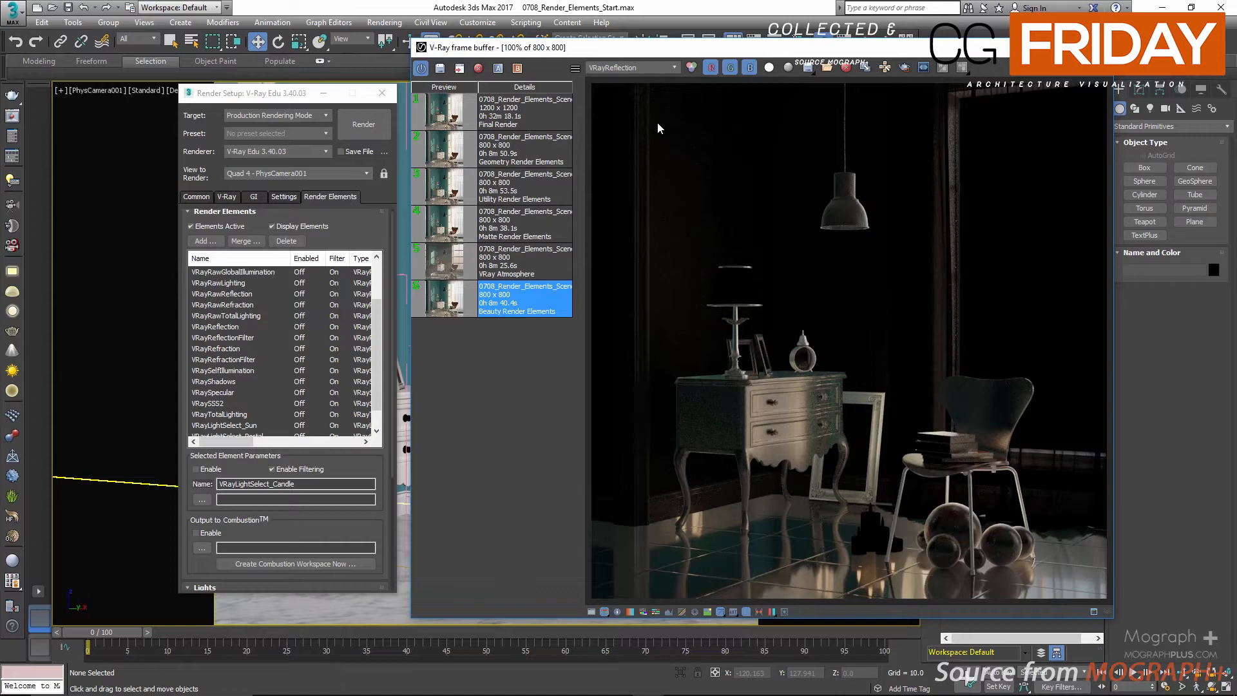
Display the VRayRefraction channel and inspect the refractive glass of the clock and lamp up close.
{"action": "left_click", "coordinate": [632, 68]}
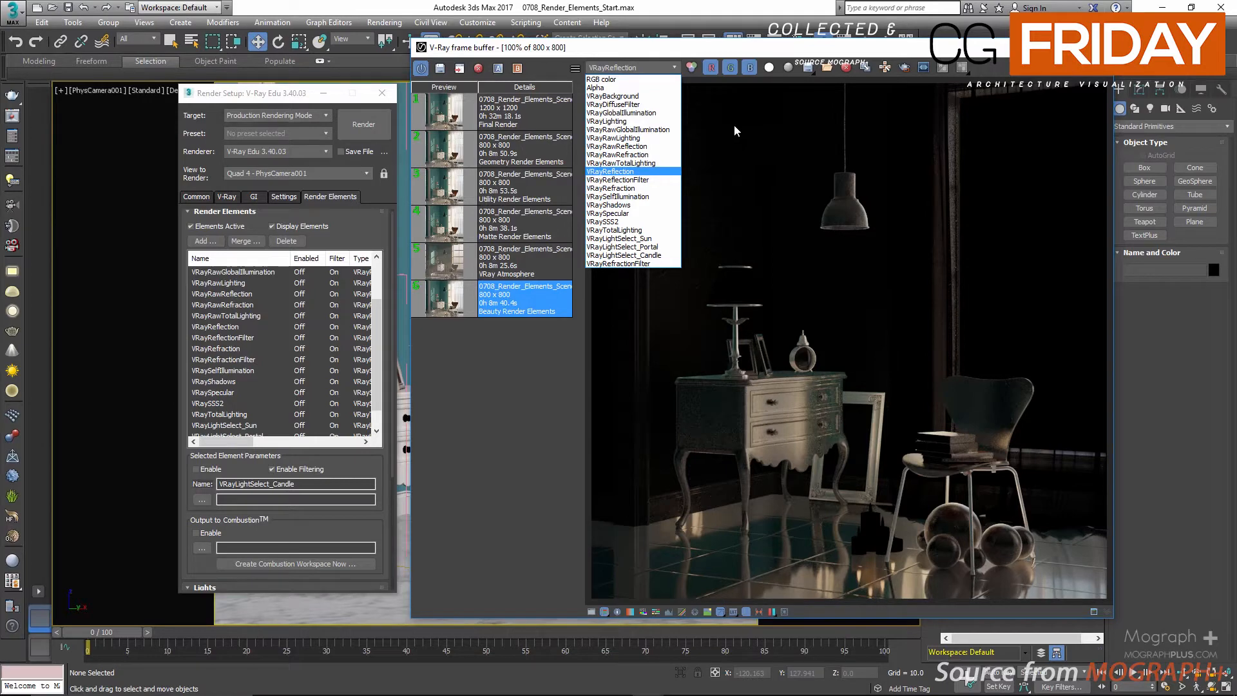
{"action": "left_click", "coordinate": [621, 189]}
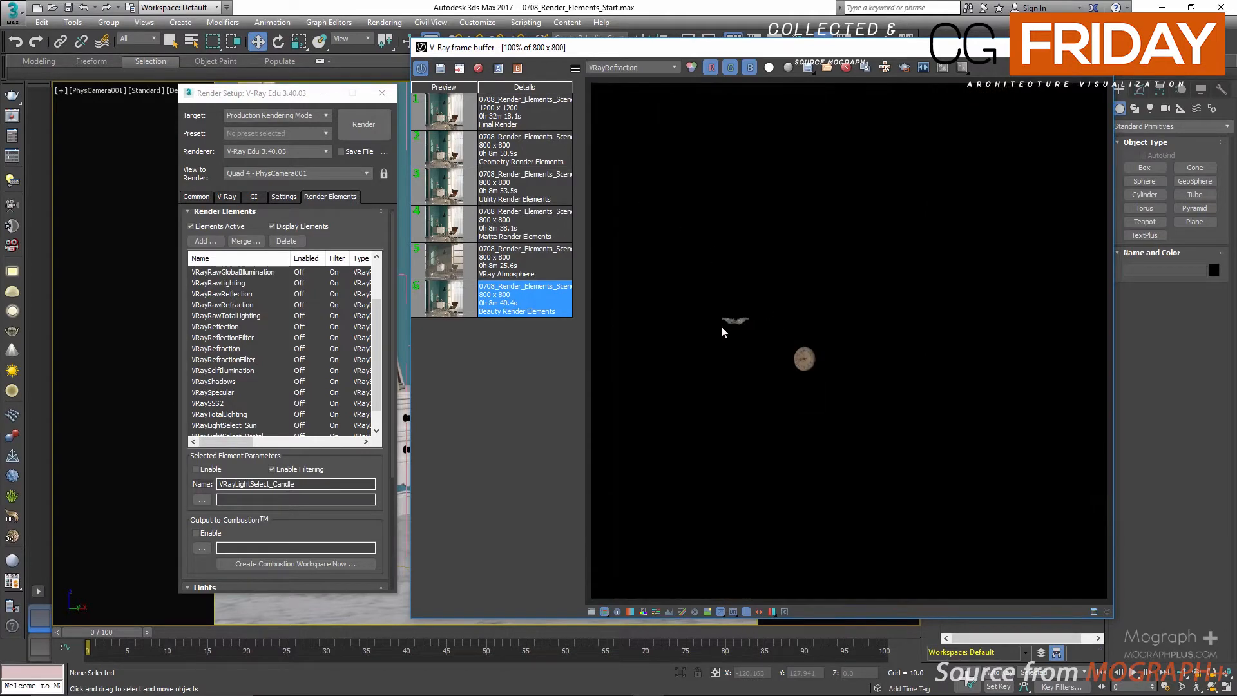
{"action": "scroll", "coordinate": [752, 350], "scroll_direction": "up", "scroll_amount": 2}
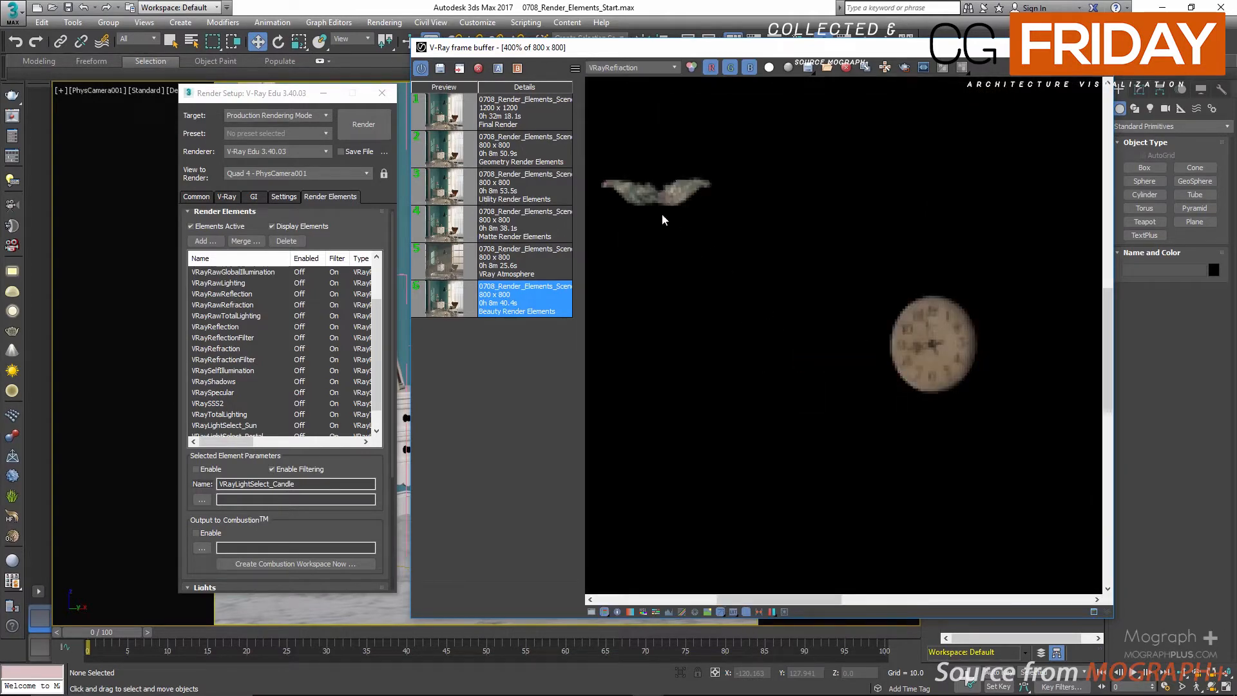
{"action": "scroll", "coordinate": [915, 330], "scroll_direction": "down", "scroll_amount": 2}
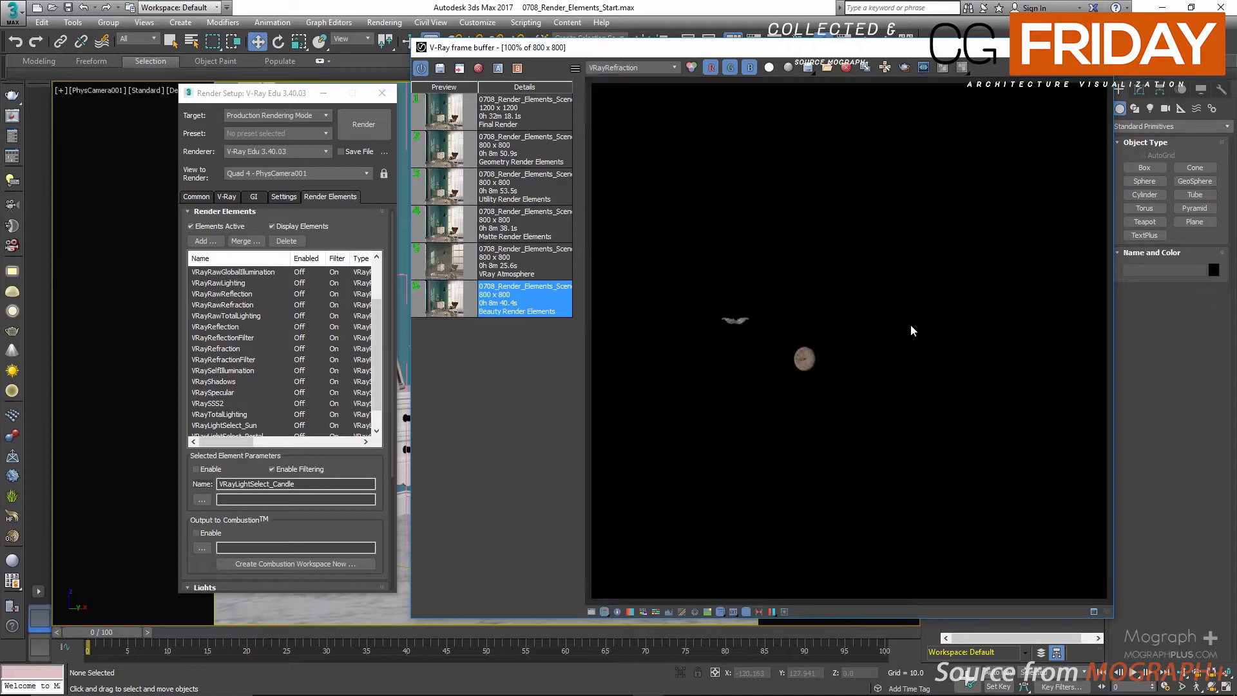
Examine VRayRawRefraction followed by VRayRefractionFilter, viewing the filter's clock and lamp areas at 200%.
{"action": "left_click", "coordinate": [658, 71]}
{"action": "left_click", "coordinate": [658, 71]}
{"action": "left_click", "coordinate": [659, 69]}
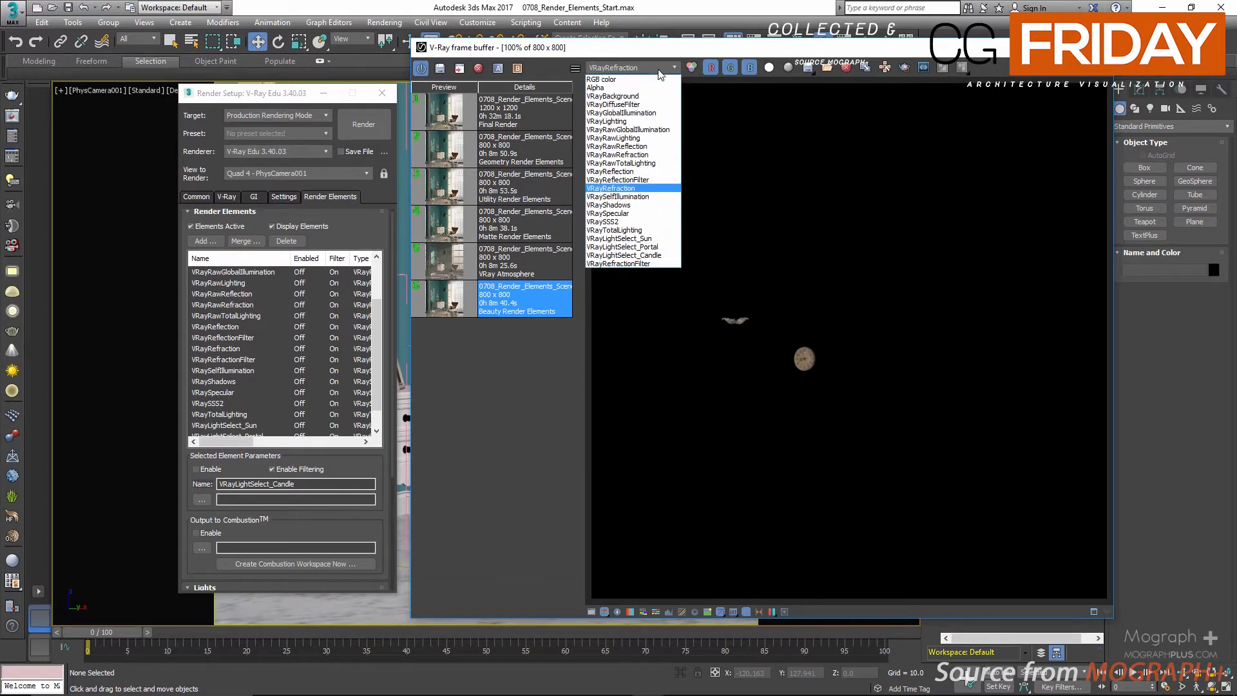
{"action": "left_click", "coordinate": [667, 156]}
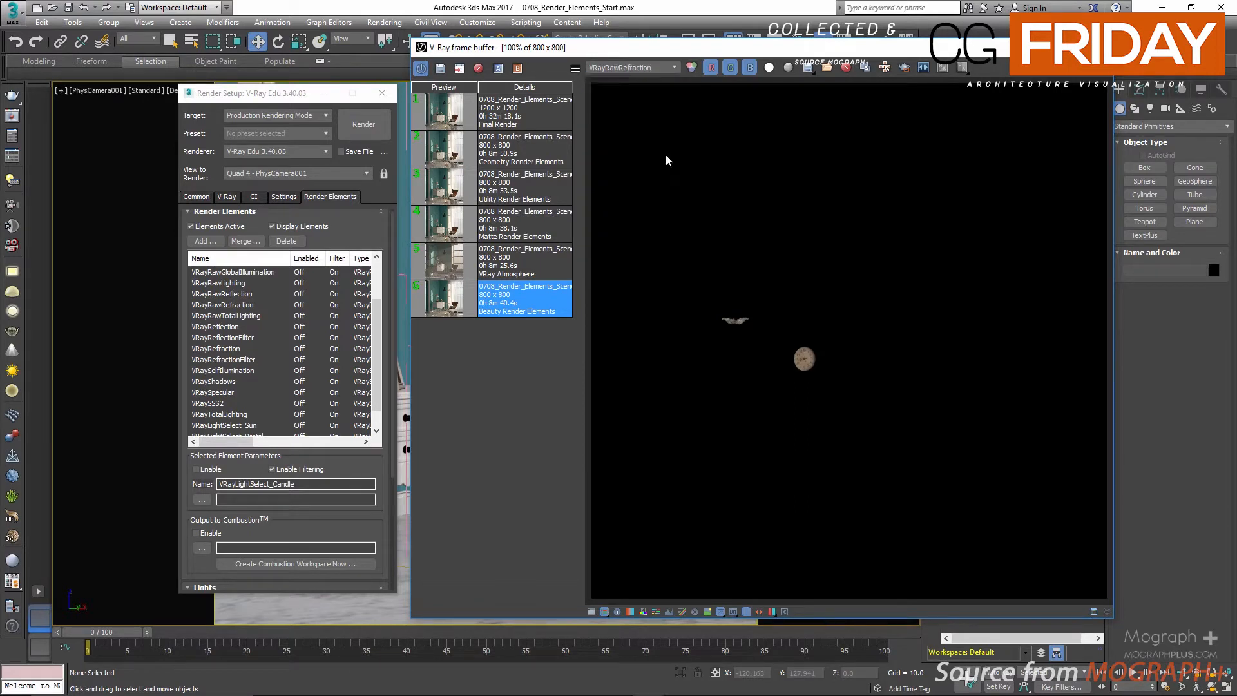
{"action": "left_click", "coordinate": [656, 69]}
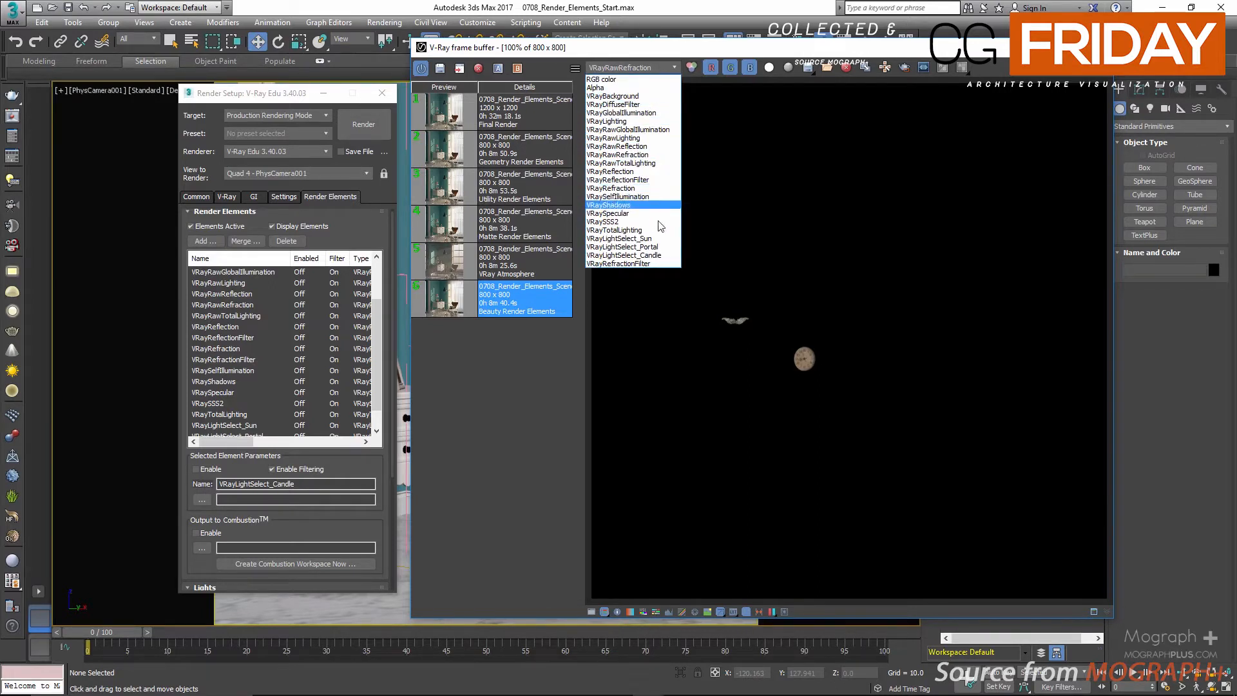
{"action": "left_click", "coordinate": [662, 264]}
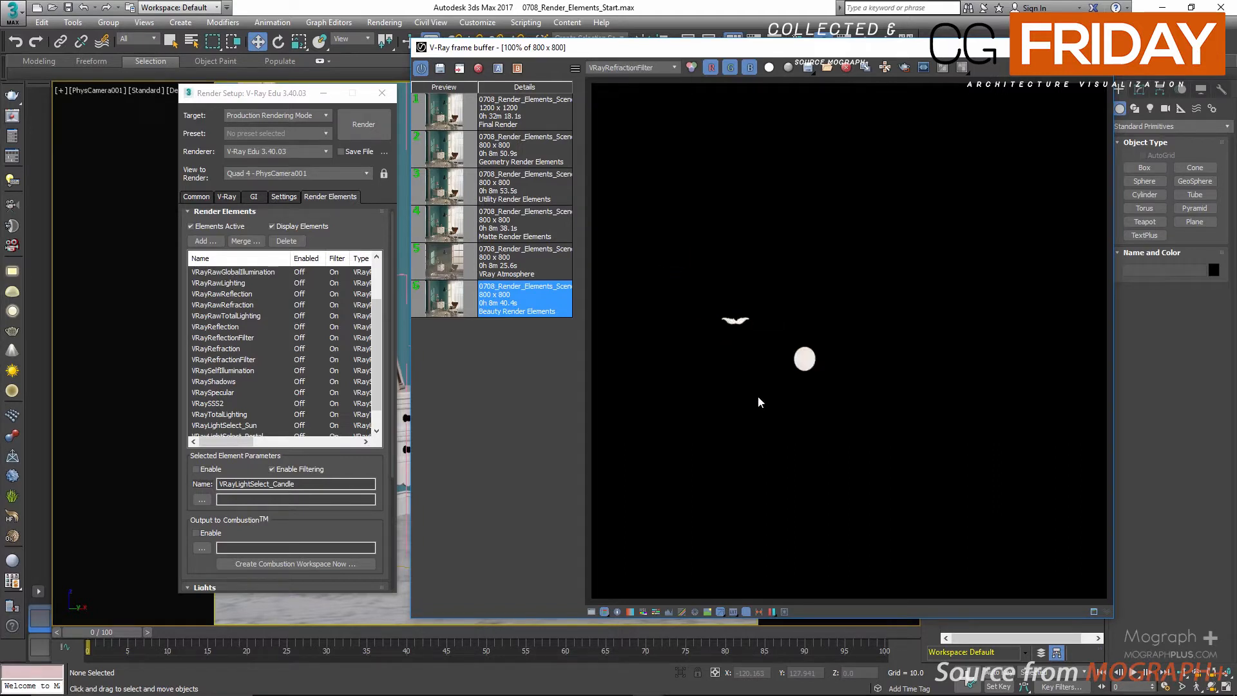
{"action": "scroll", "coordinate": [716, 357], "scroll_direction": "up", "scroll_amount": 1}
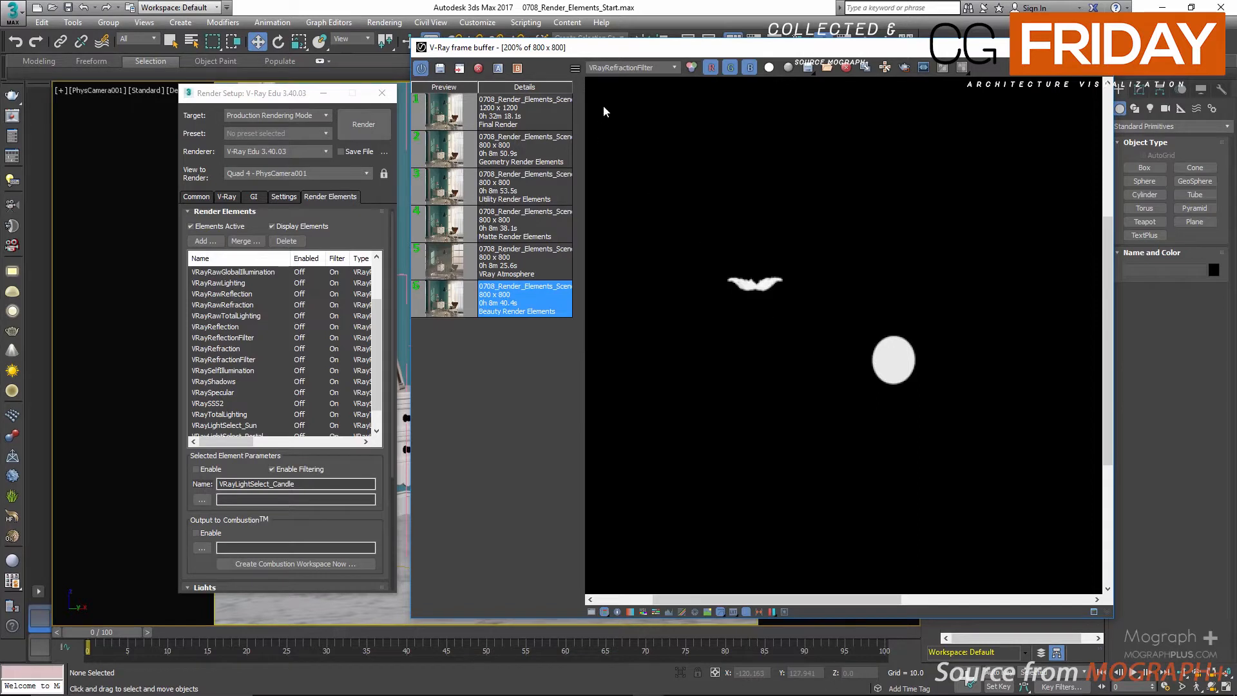
Display the VRaySpecular channel for the whole image, followed by the VRayShadows channel.
{"action": "left_click", "coordinate": [650, 67]}
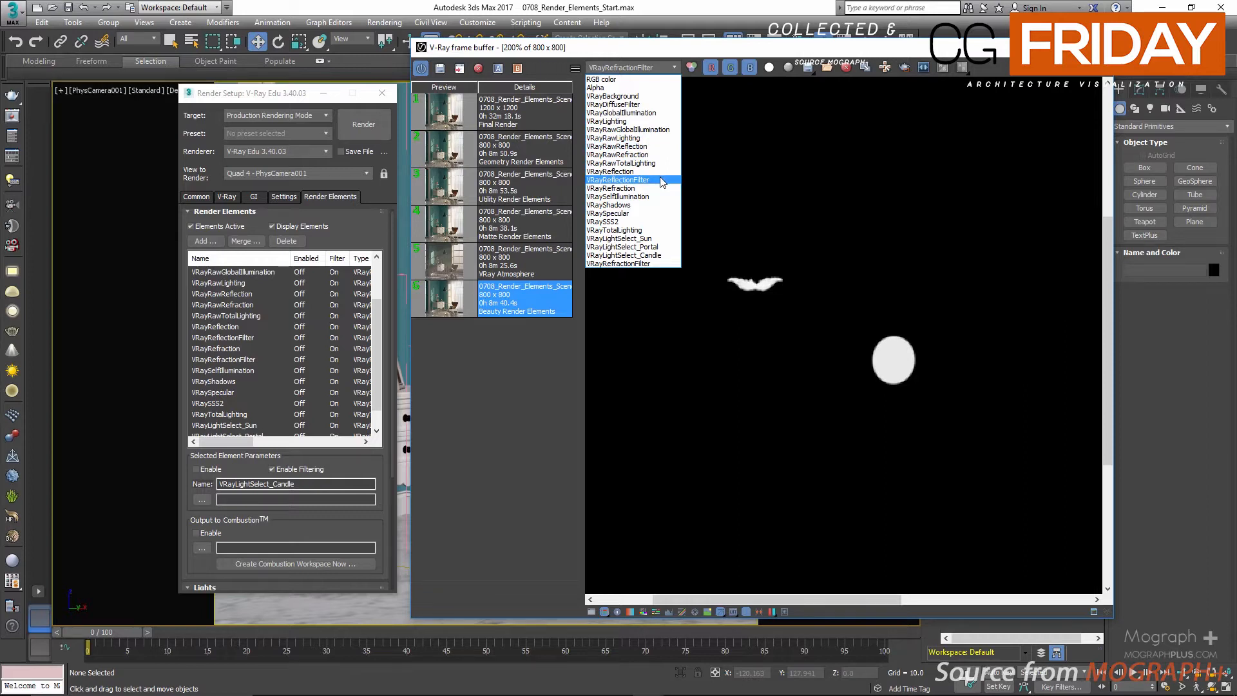
{"action": "left_click", "coordinate": [648, 212]}
{"action": "scroll", "coordinate": [748, 210], "scroll_direction": "down", "scroll_amount": 1}
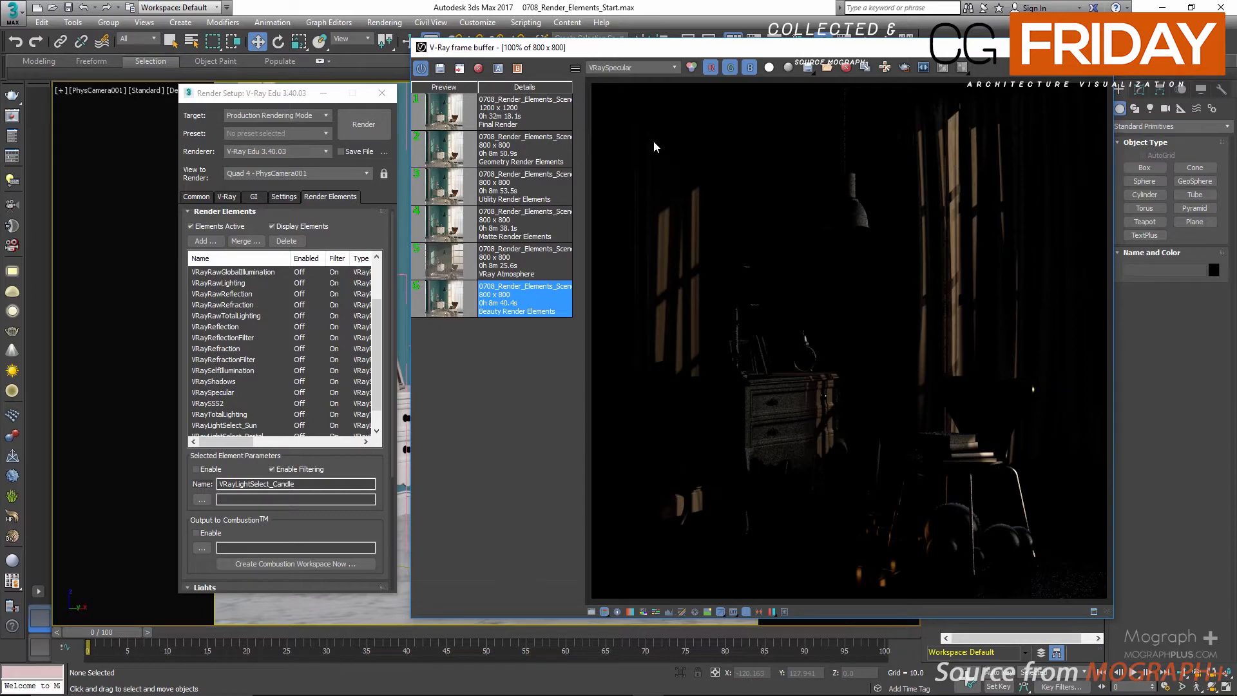
{"action": "left_click", "coordinate": [639, 67]}
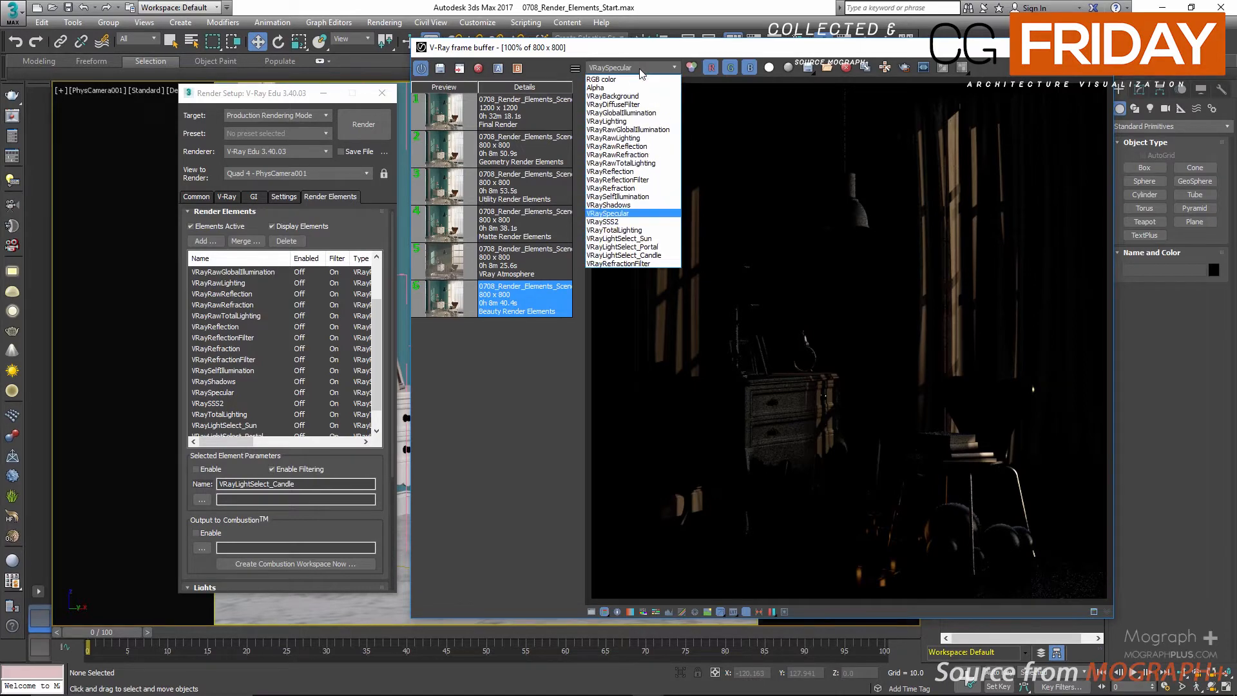
{"action": "left_click", "coordinate": [654, 204]}
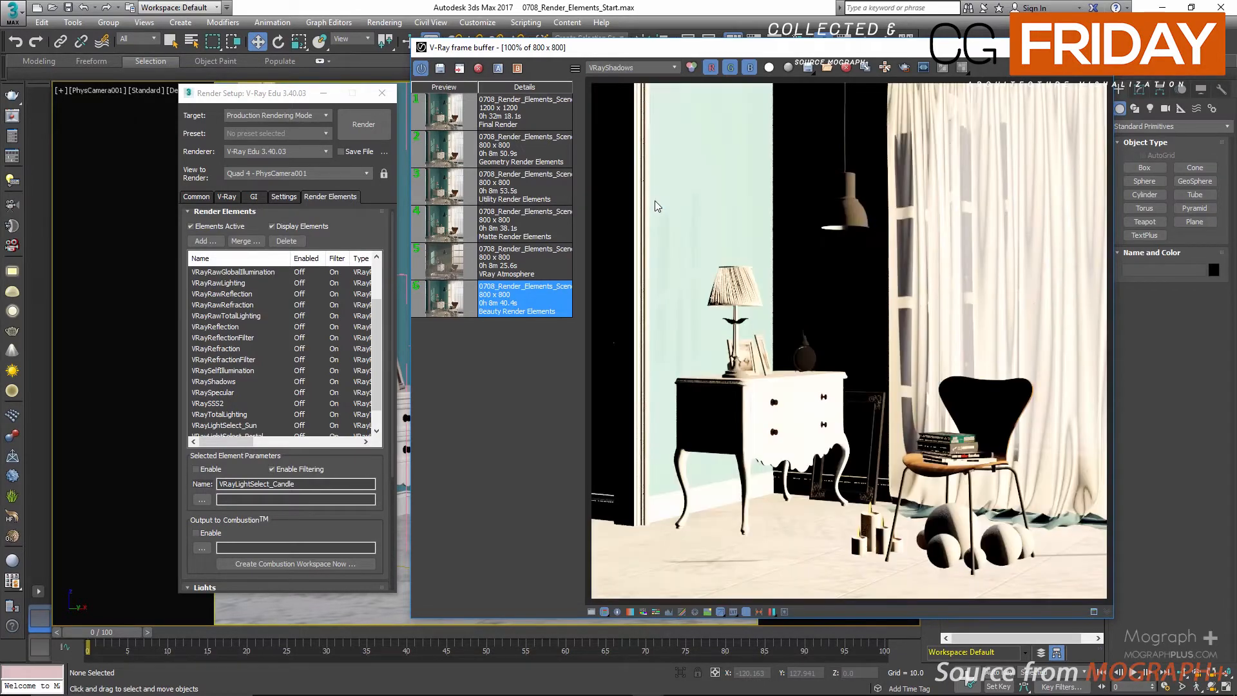
Display the VRaySSS2 channel and inspect the subsurface scattering on the candles and spheres at 200%.
{"action": "left_click", "coordinate": [665, 68]}
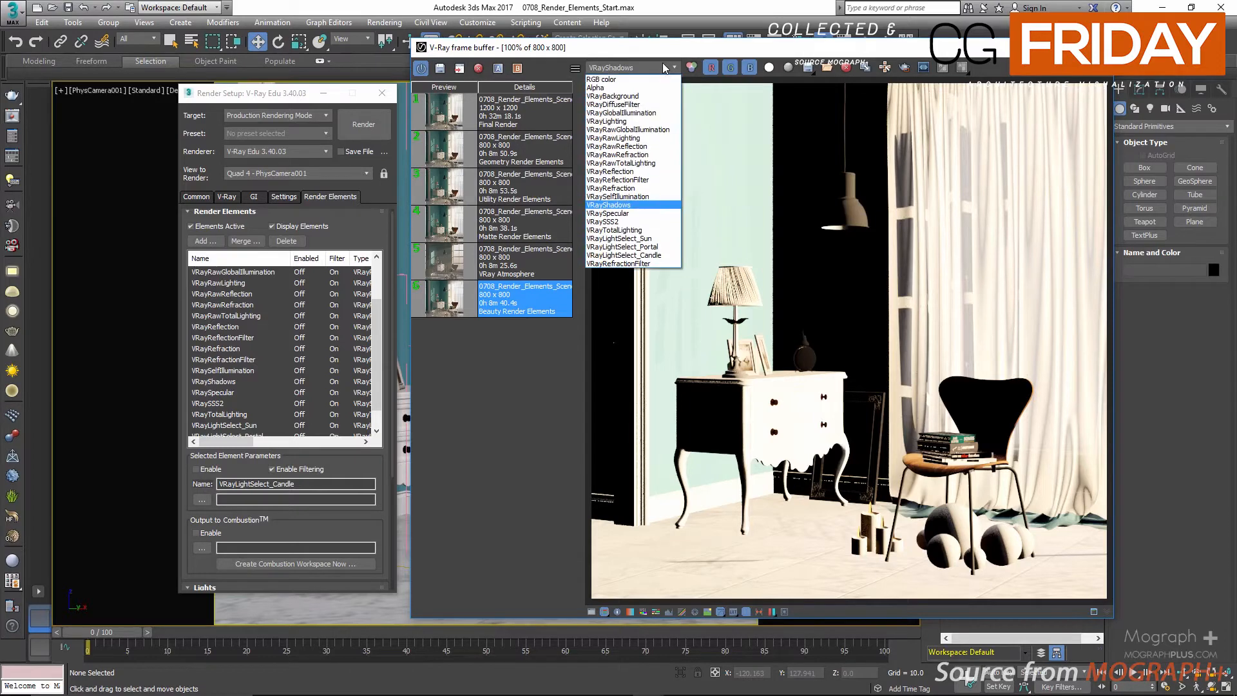
{"action": "left_click", "coordinate": [650, 223]}
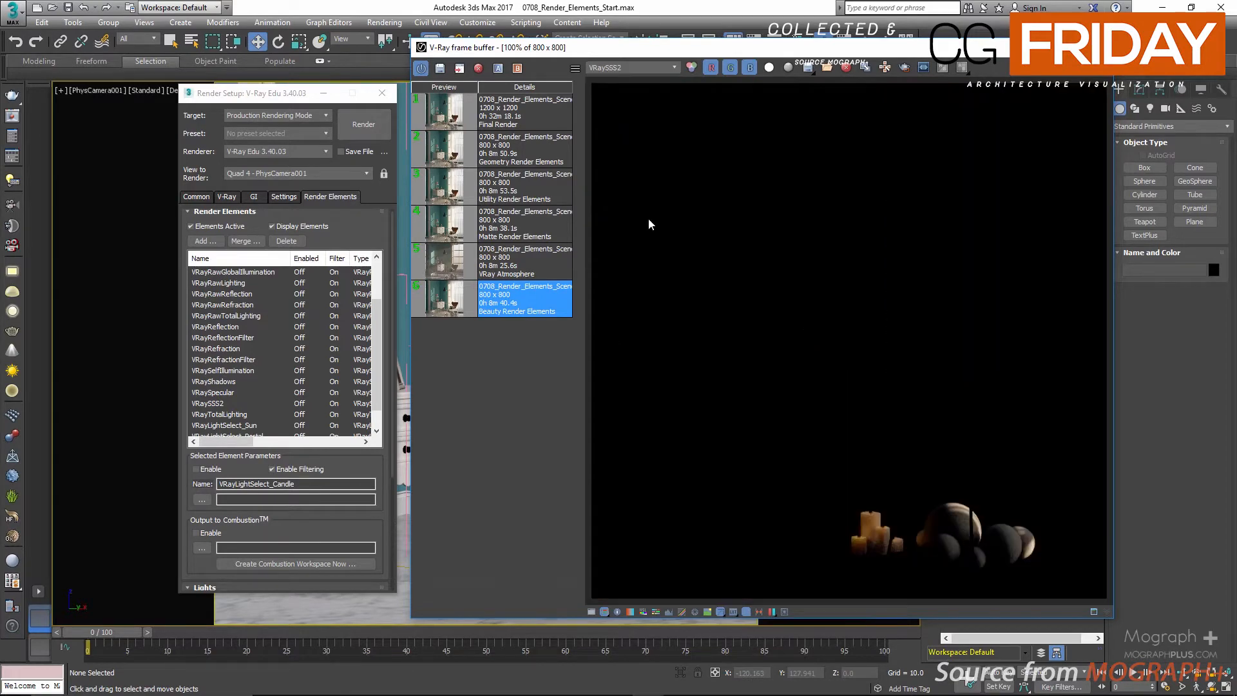
{"action": "scroll", "coordinate": [960, 540], "scroll_direction": "up", "scroll_amount": 2}
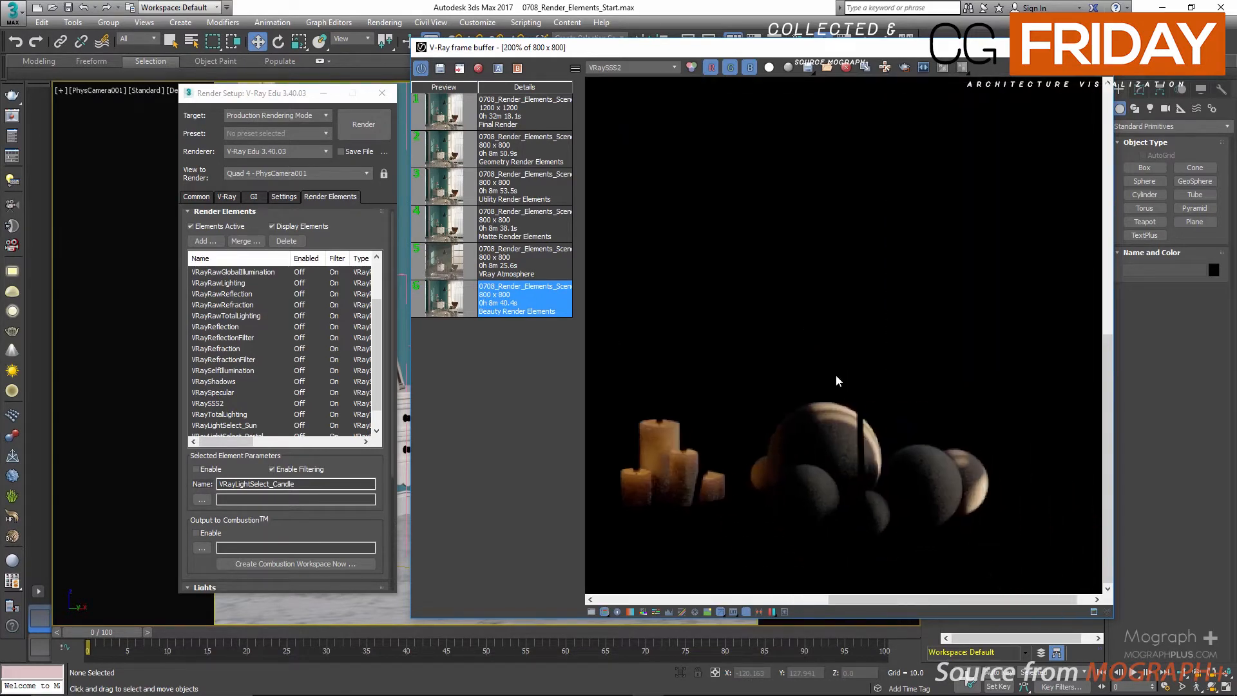
Display the VRaySelfIllumination channel for the whole image and examine the candle flames.
{"action": "scroll", "coordinate": [807, 346], "scroll_direction": "down", "scroll_amount": 2}
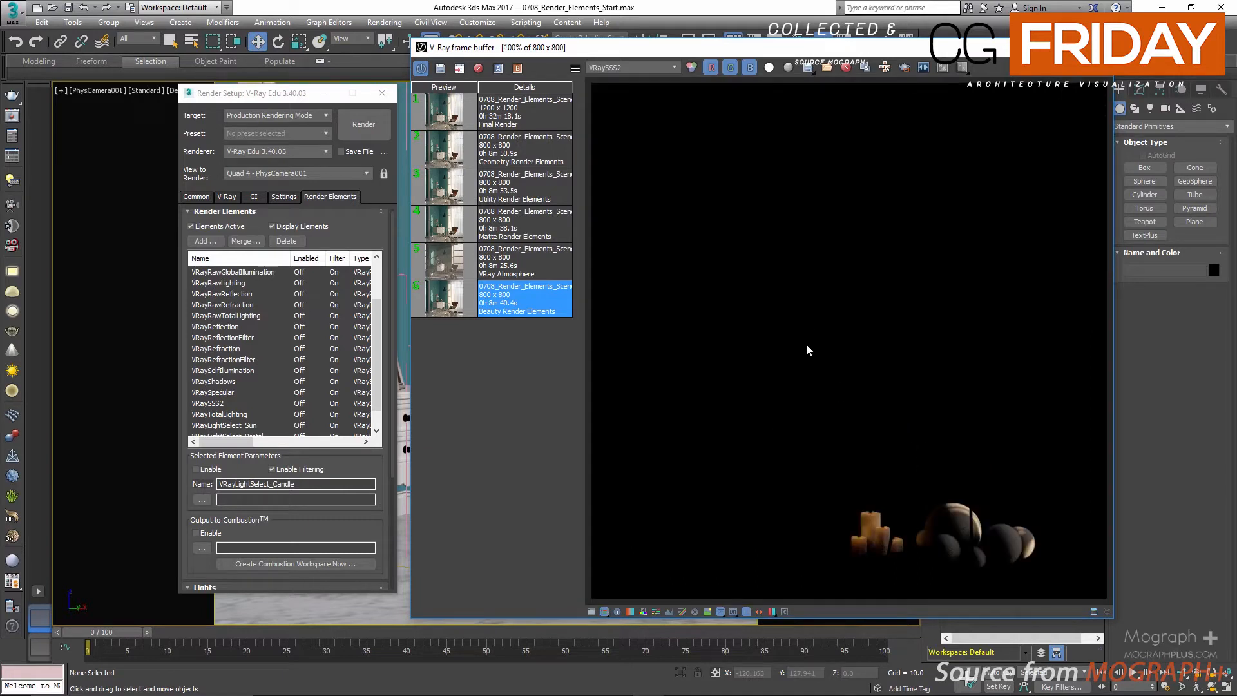
{"action": "left_click", "coordinate": [640, 68]}
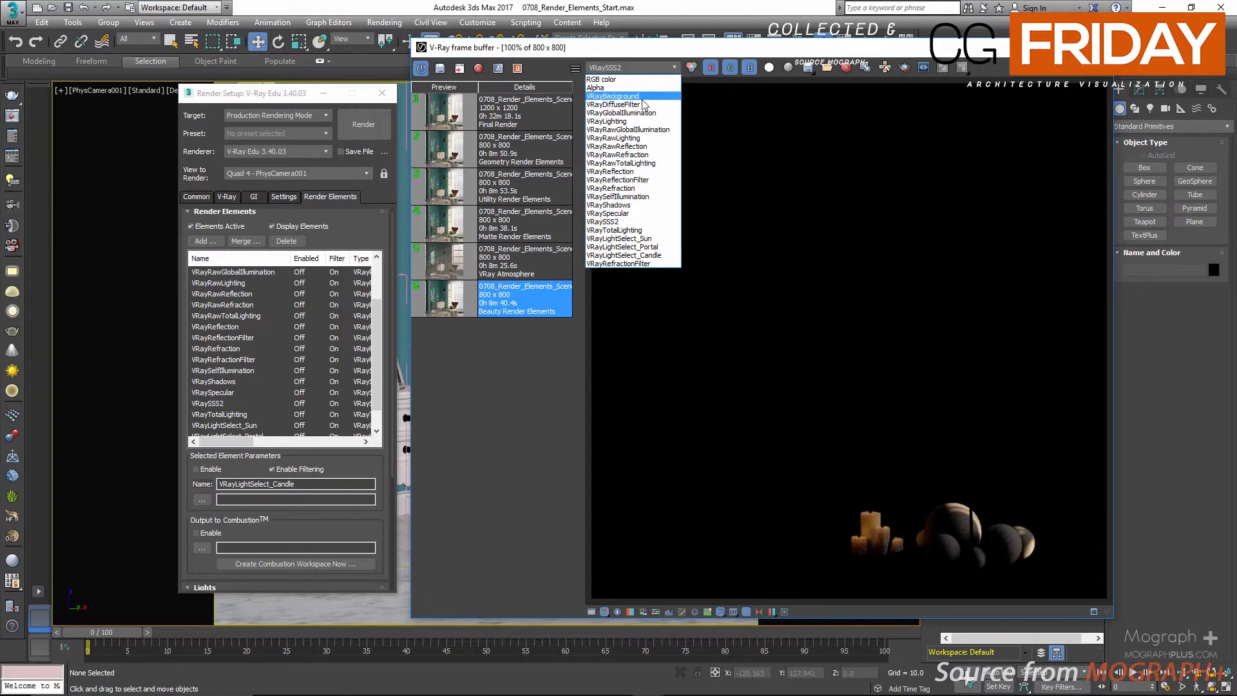
{"action": "left_click", "coordinate": [655, 192]}
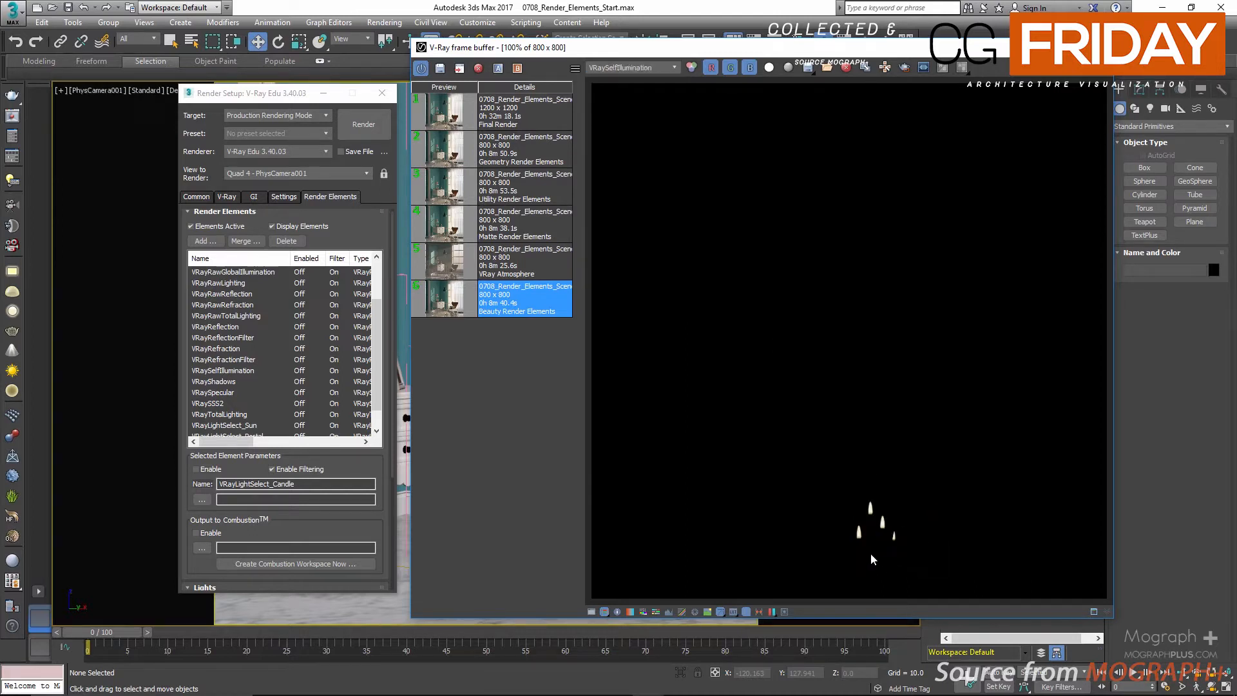
{"action": "scroll", "coordinate": [871, 553], "scroll_direction": "up", "scroll_amount": 1}
{"action": "scroll", "coordinate": [753, 322], "scroll_direction": "down", "scroll_amount": 1}
View the Alpha channel followed by VRayBackground, comparing the window area.
{"action": "left_click", "coordinate": [632, 67]}
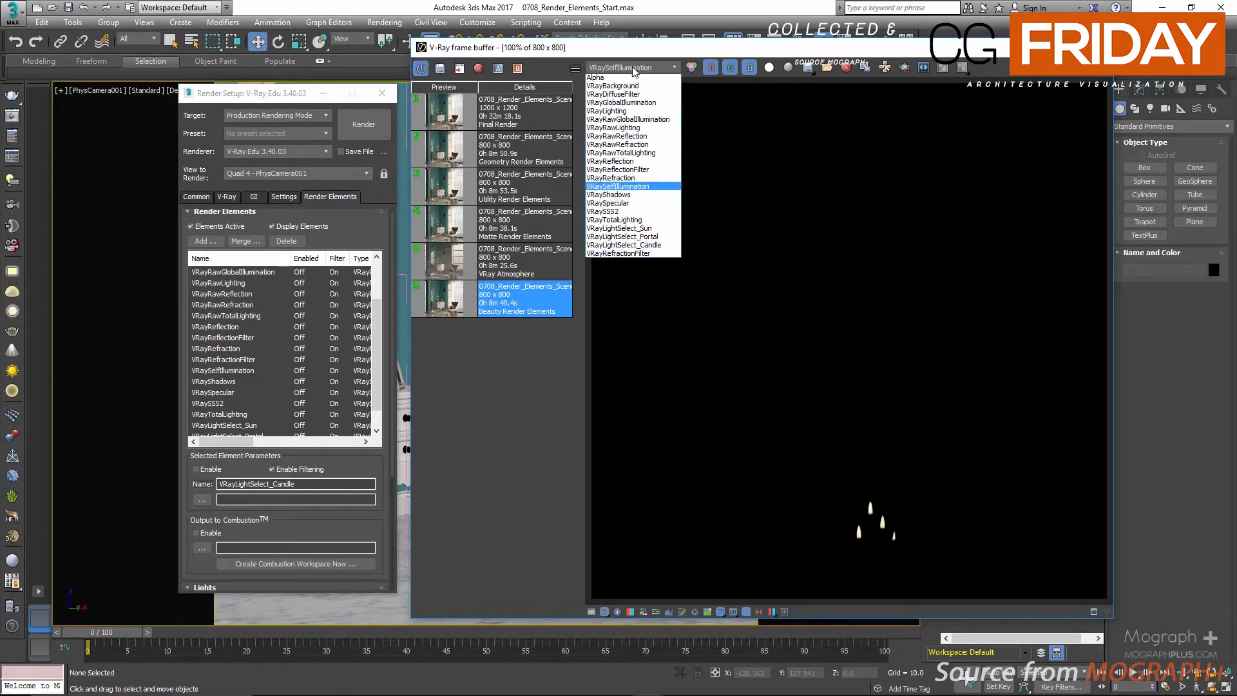
{"action": "left_click", "coordinate": [645, 94]}
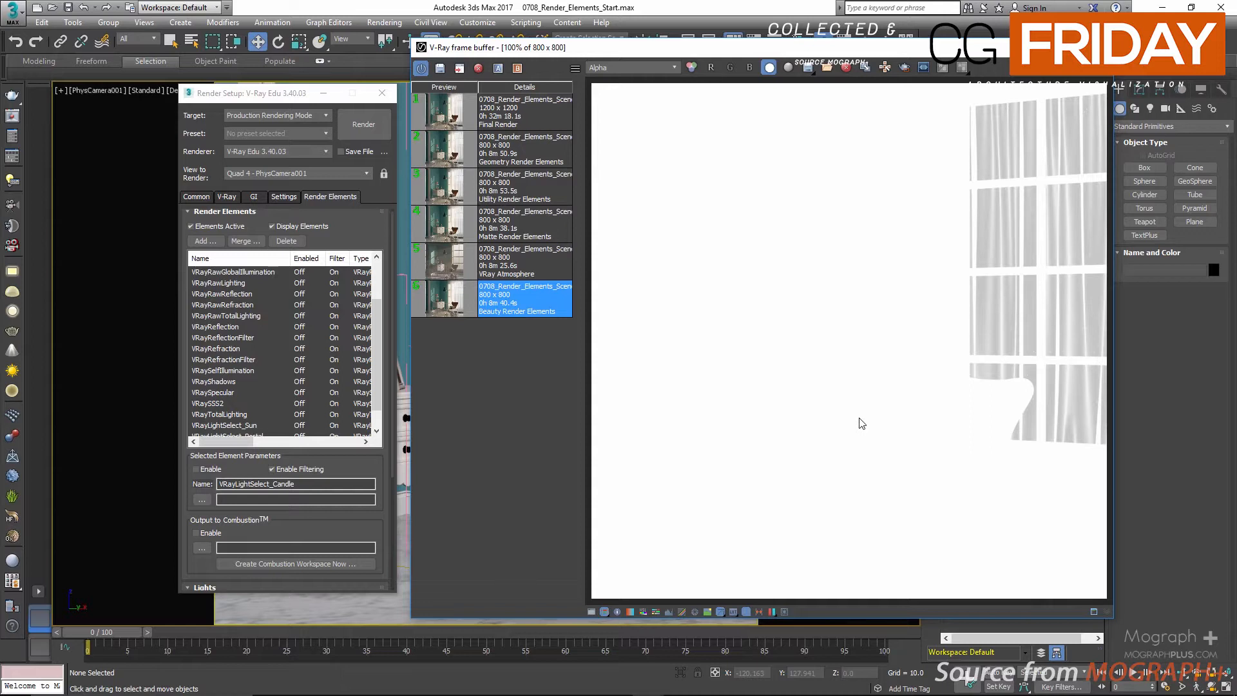
{"action": "left_click", "coordinate": [631, 67]}
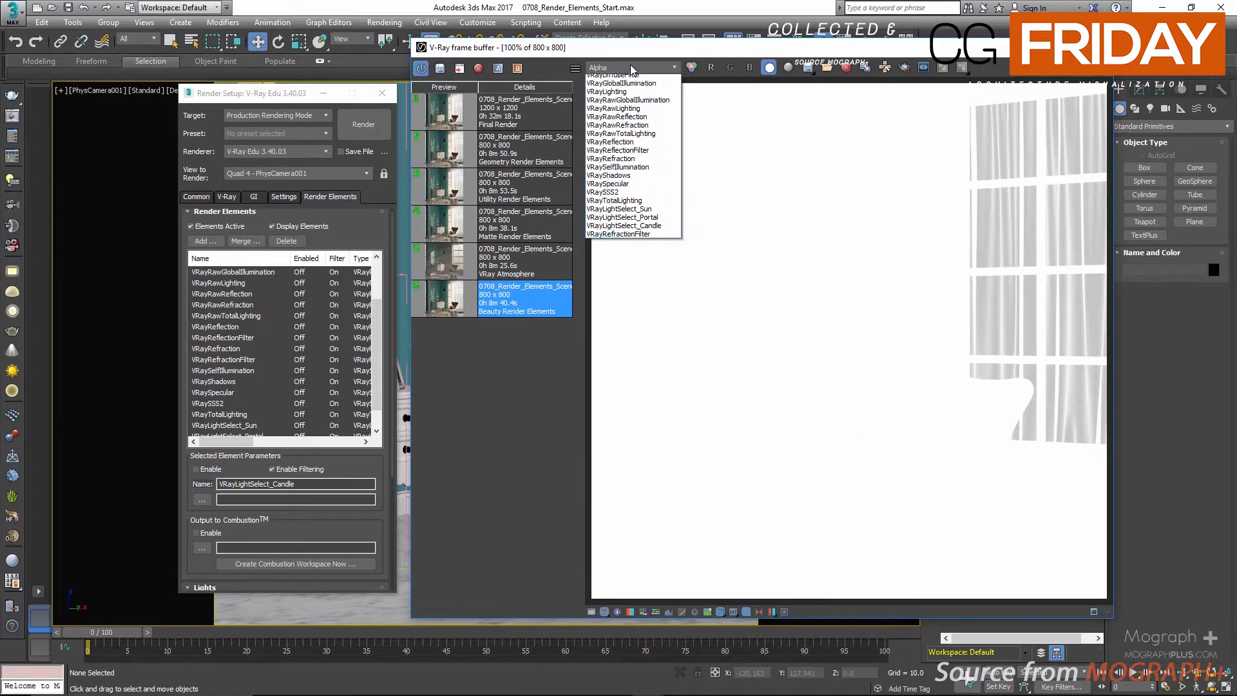
{"action": "left_click", "coordinate": [639, 96]}
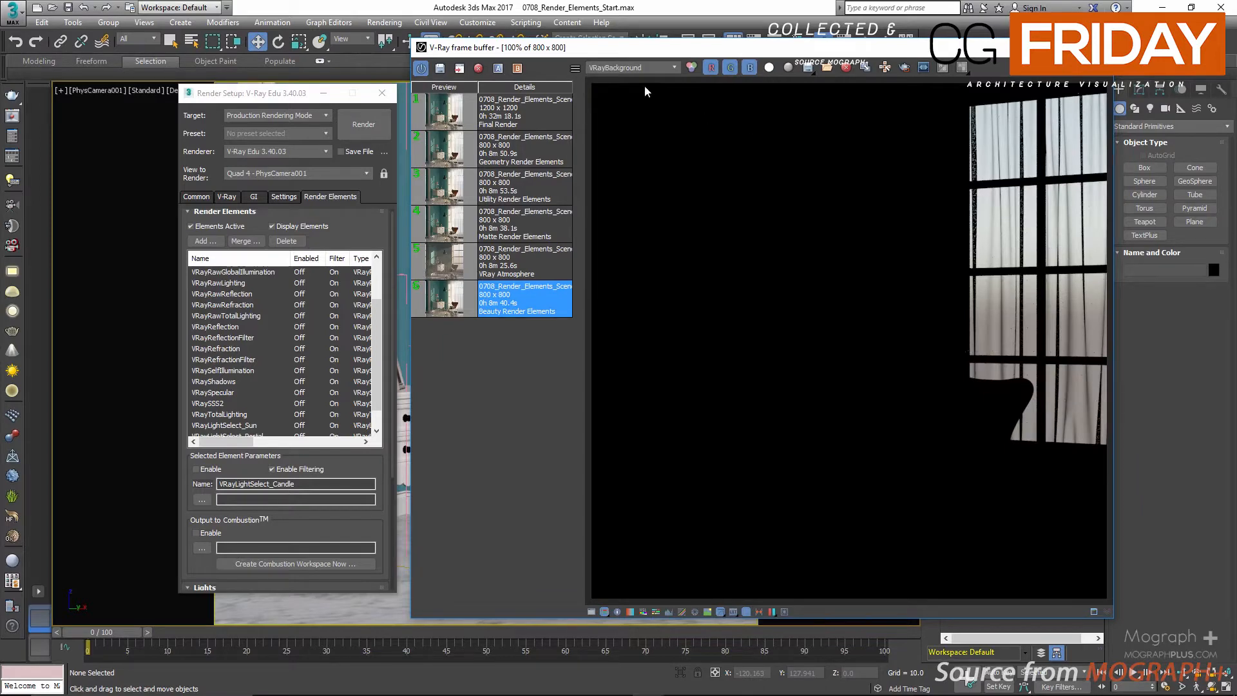
Display the VRayTotalLighting channel followed by VRayRawTotalLighting.
{"action": "left_click", "coordinate": [658, 68]}
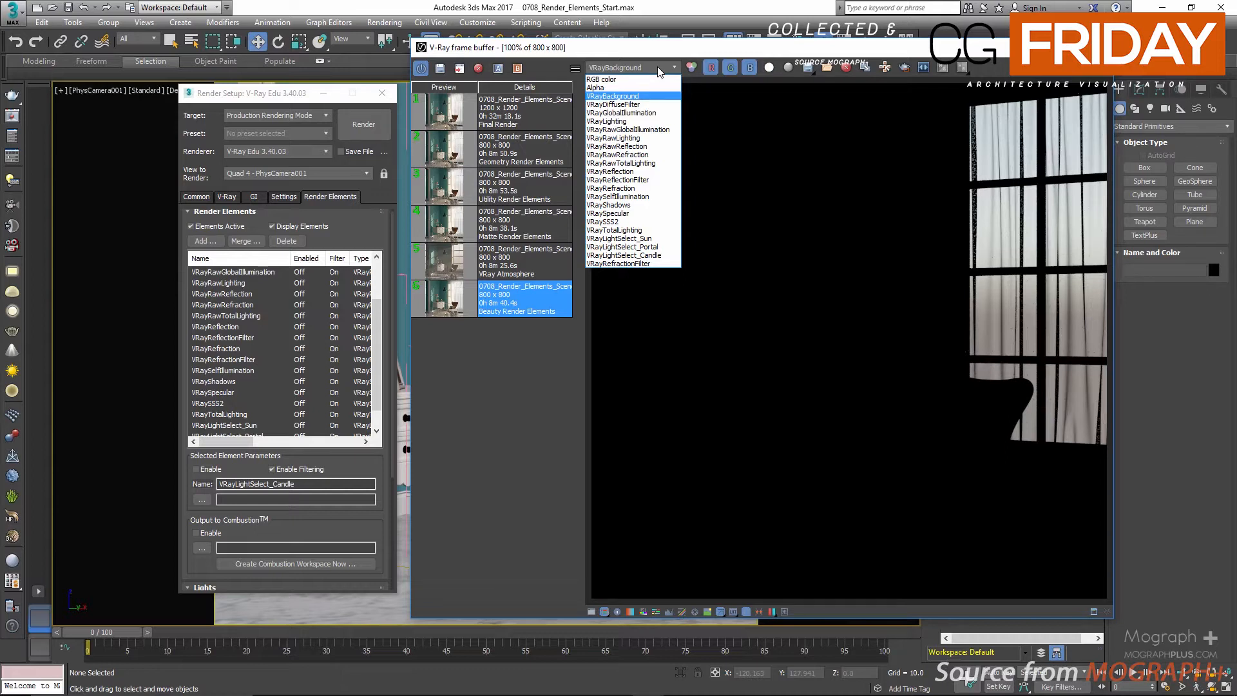
{"action": "left_click", "coordinate": [670, 231]}
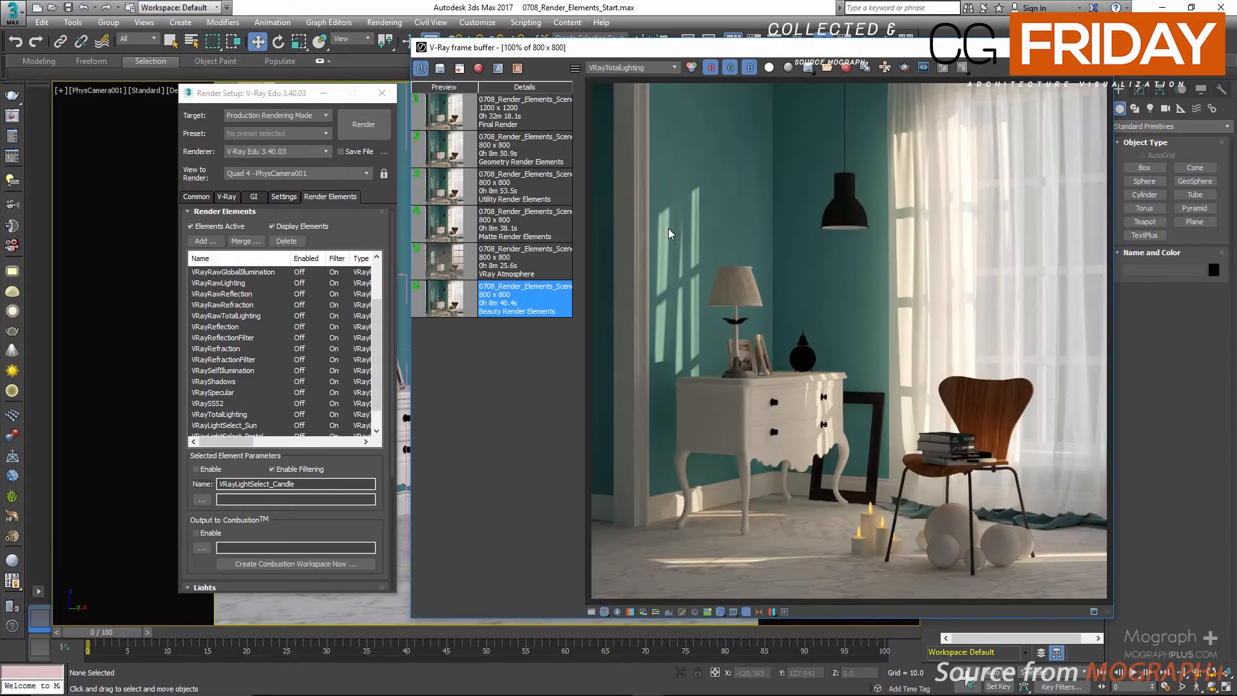
{"action": "left_click", "coordinate": [671, 68]}
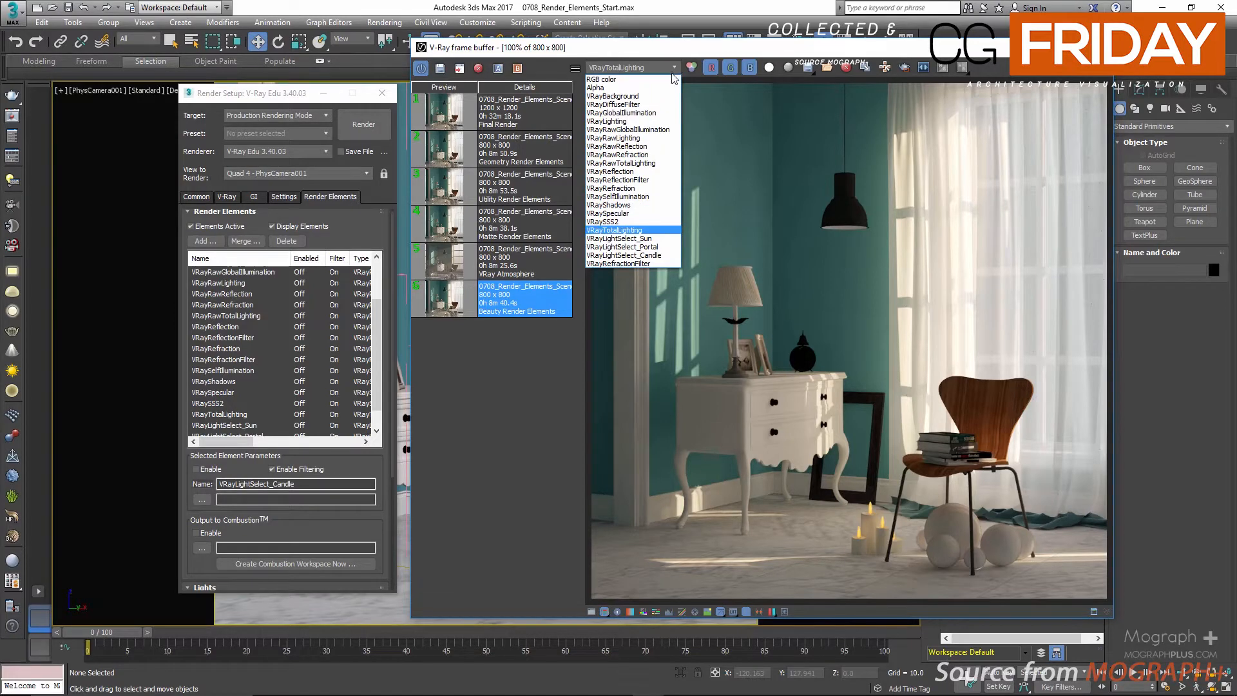
{"action": "left_click", "coordinate": [644, 163]}
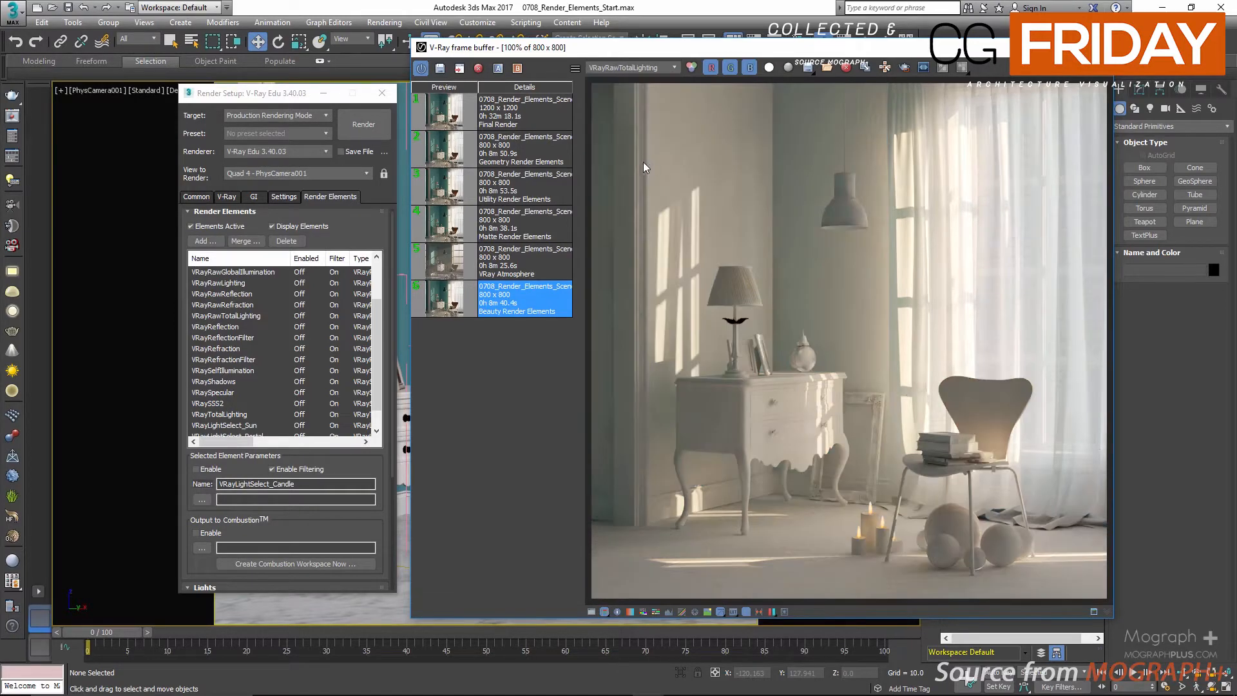
Compare the VRayDiffuseFilter channel with the VRayTotalLighting result.
{"action": "left_click", "coordinate": [616, 66]}
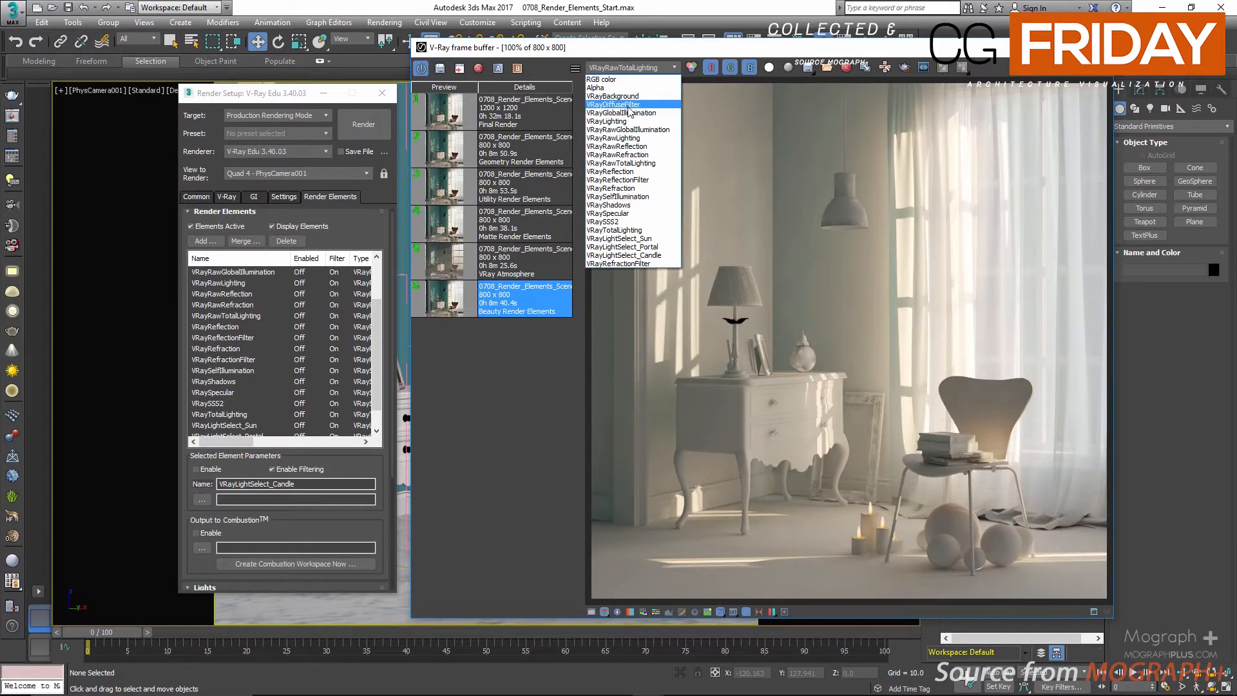
{"action": "left_click", "coordinate": [628, 105]}
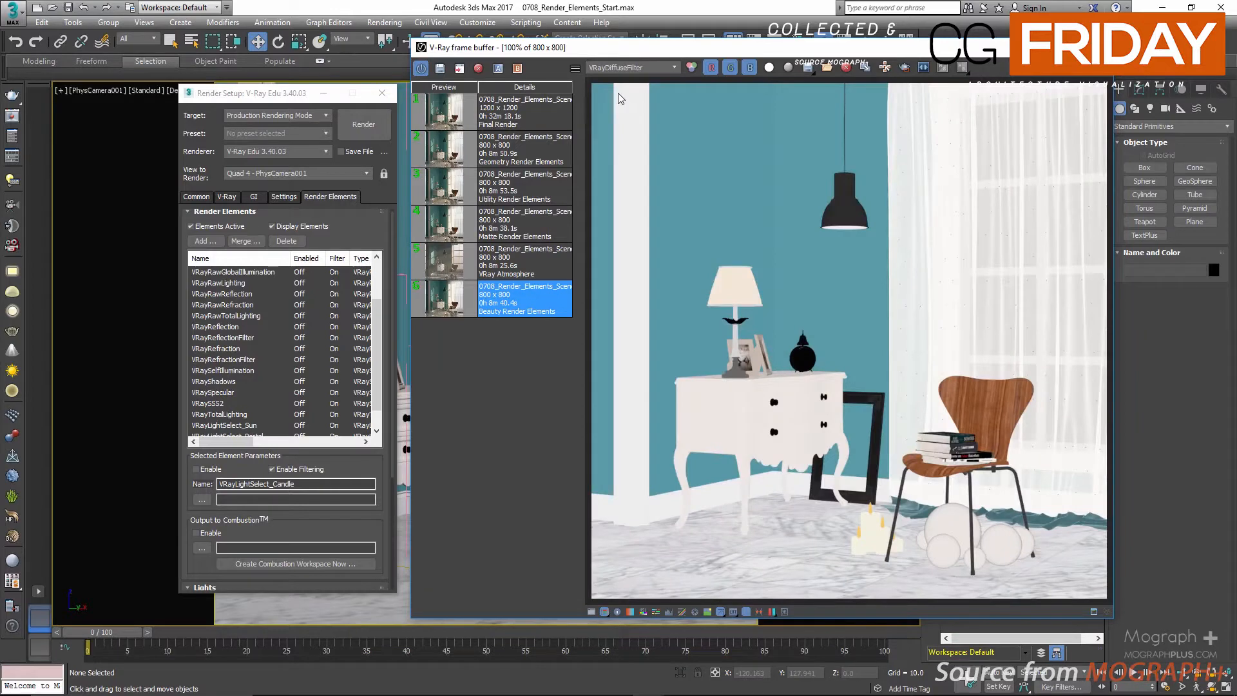
{"action": "left_click", "coordinate": [631, 66]}
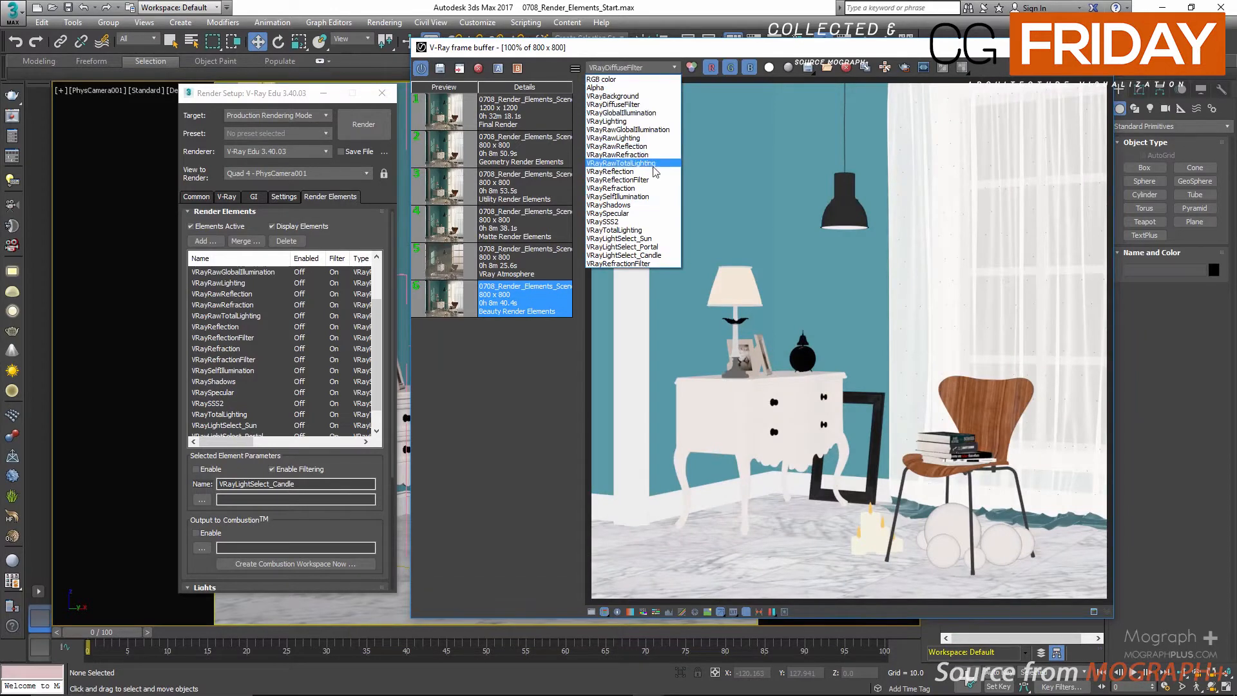
{"action": "left_click", "coordinate": [673, 230]}
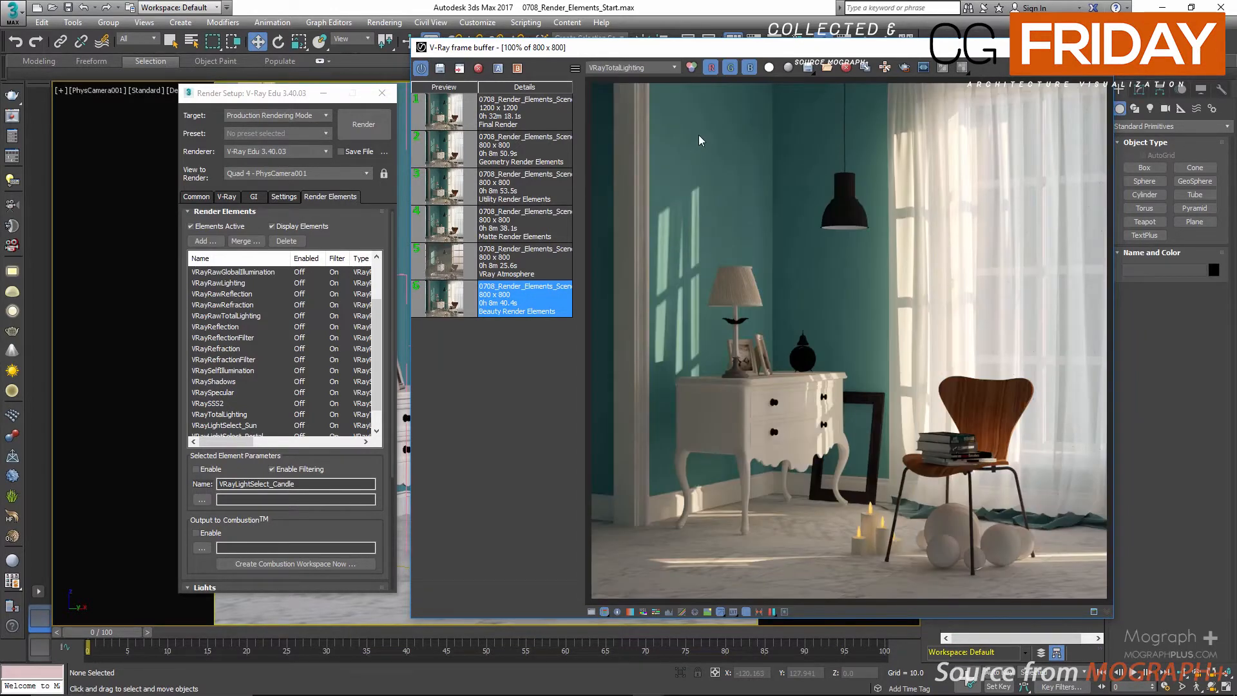
Review the VRayLightSelect_Sun, VRayLightSelect_Portal and VRayLightSelect_Candle channels in turn.
{"action": "left_click", "coordinate": [661, 66]}
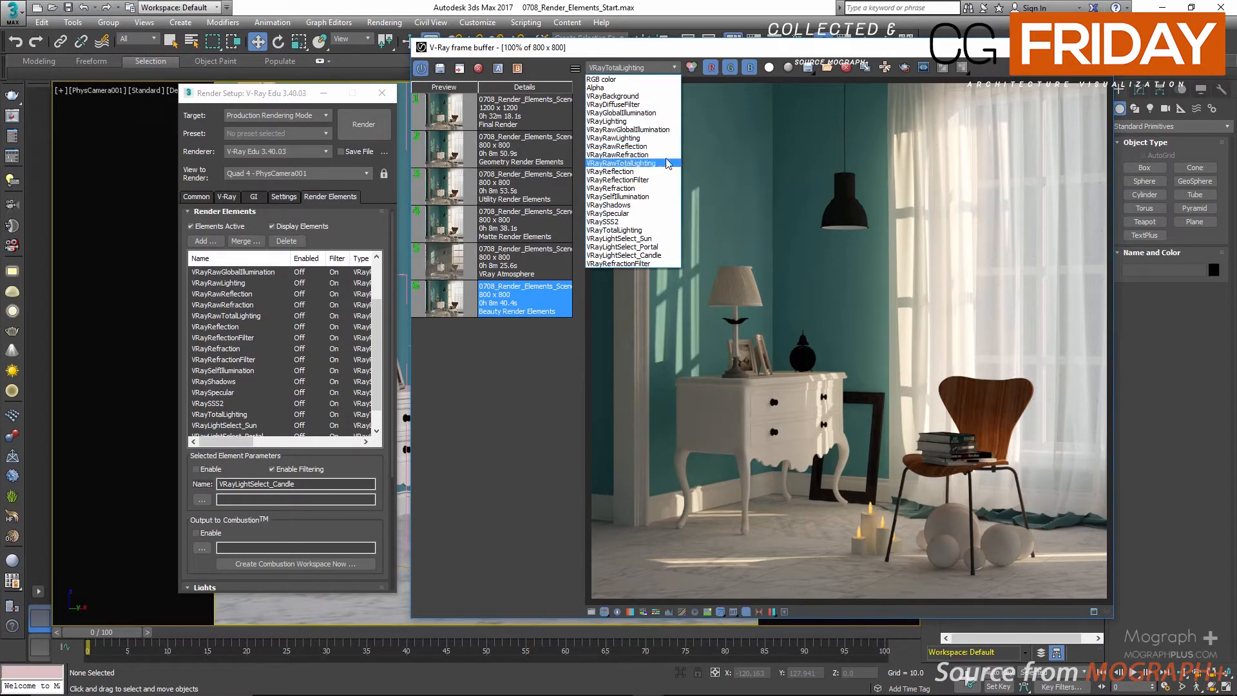
{"action": "left_click", "coordinate": [650, 239]}
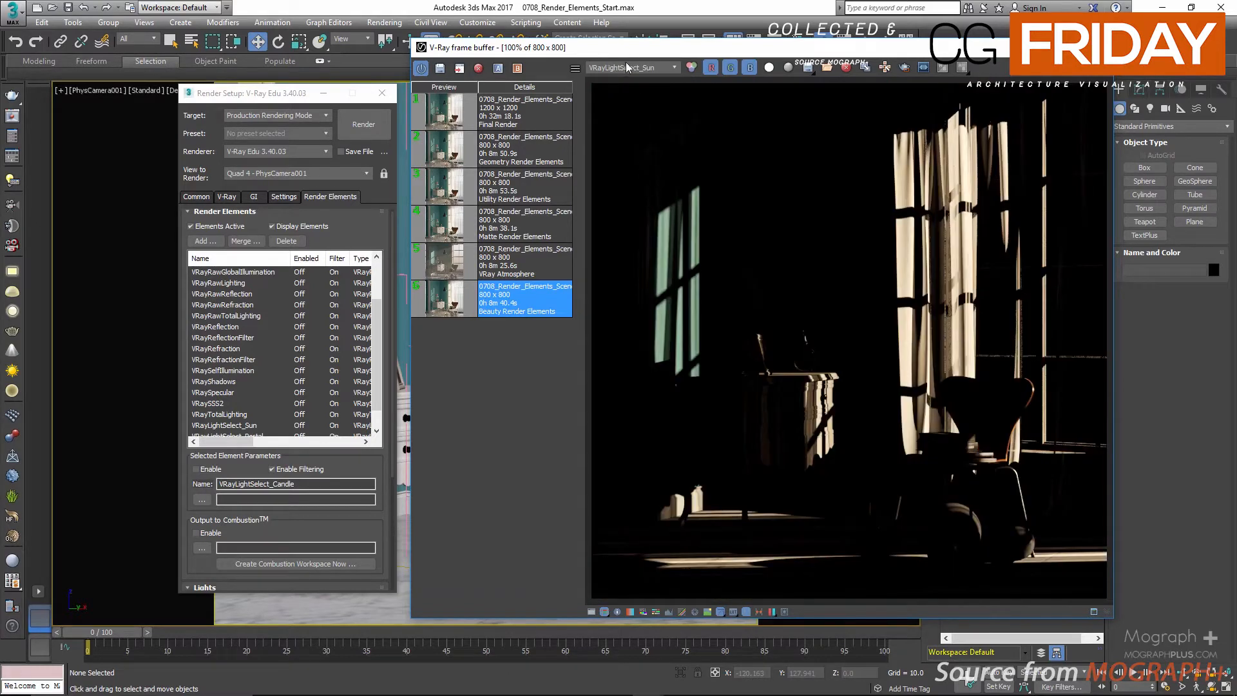
{"action": "left_click", "coordinate": [626, 67]}
{"action": "left_click", "coordinate": [677, 250]}
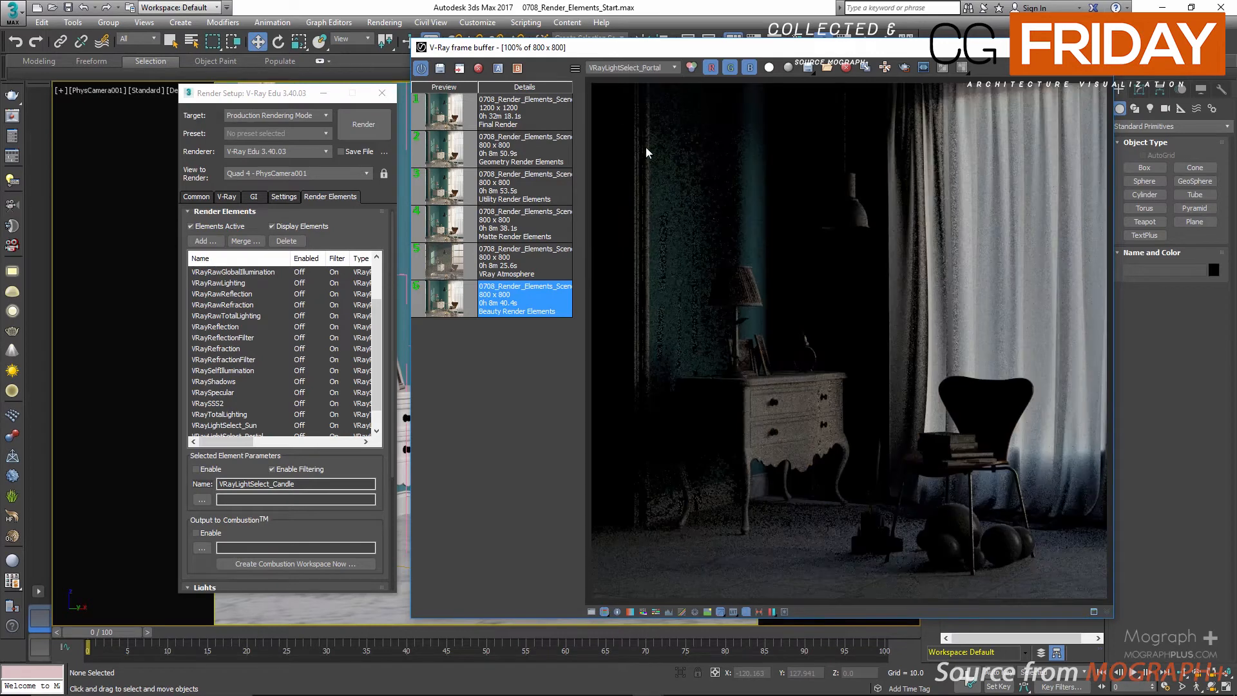
{"action": "left_click", "coordinate": [632, 68]}
{"action": "left_click", "coordinate": [636, 255]}
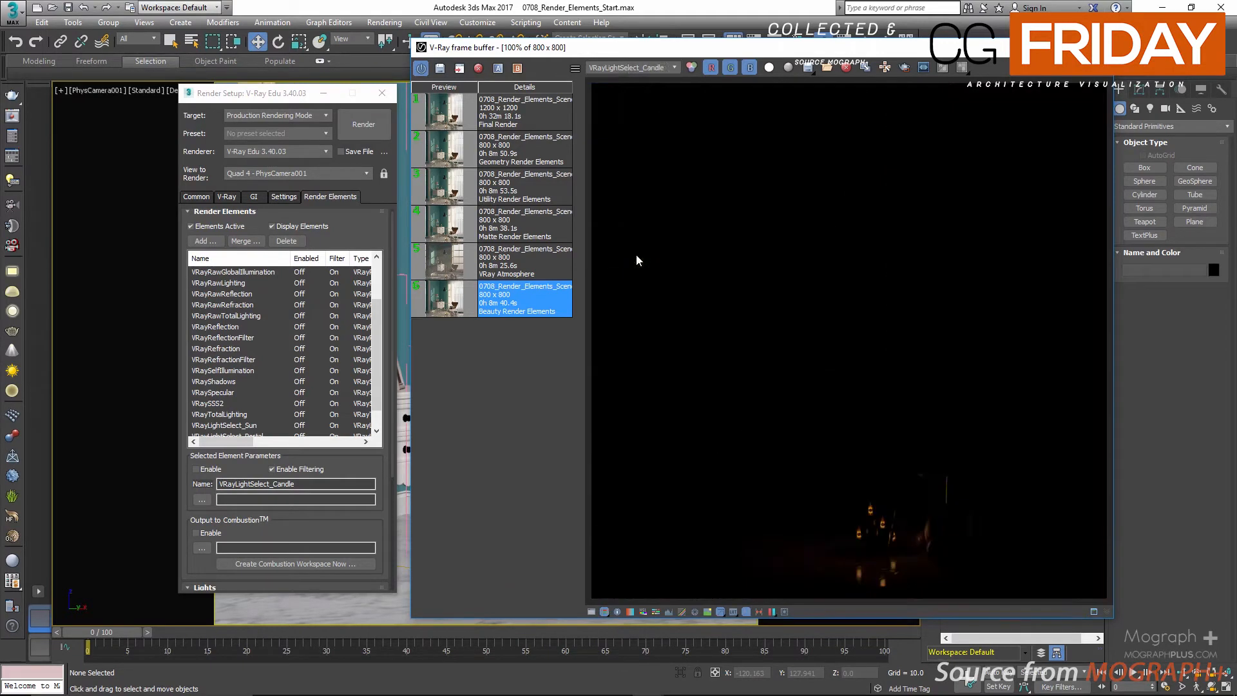
Go back to the VRayLightSelect_Sun channel and compare it with VRayLightSelect_Portal.
{"action": "left_click", "coordinate": [624, 67]}
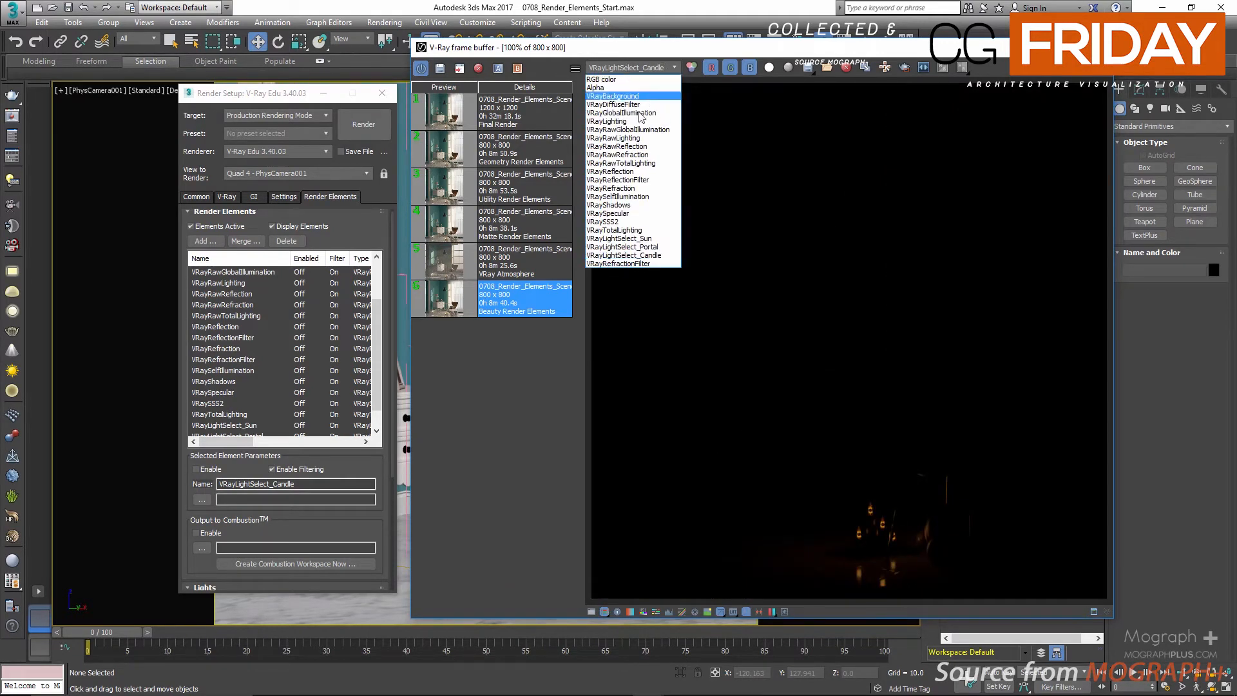
{"action": "left_click", "coordinate": [670, 238]}
{"action": "left_click", "coordinate": [665, 69]}
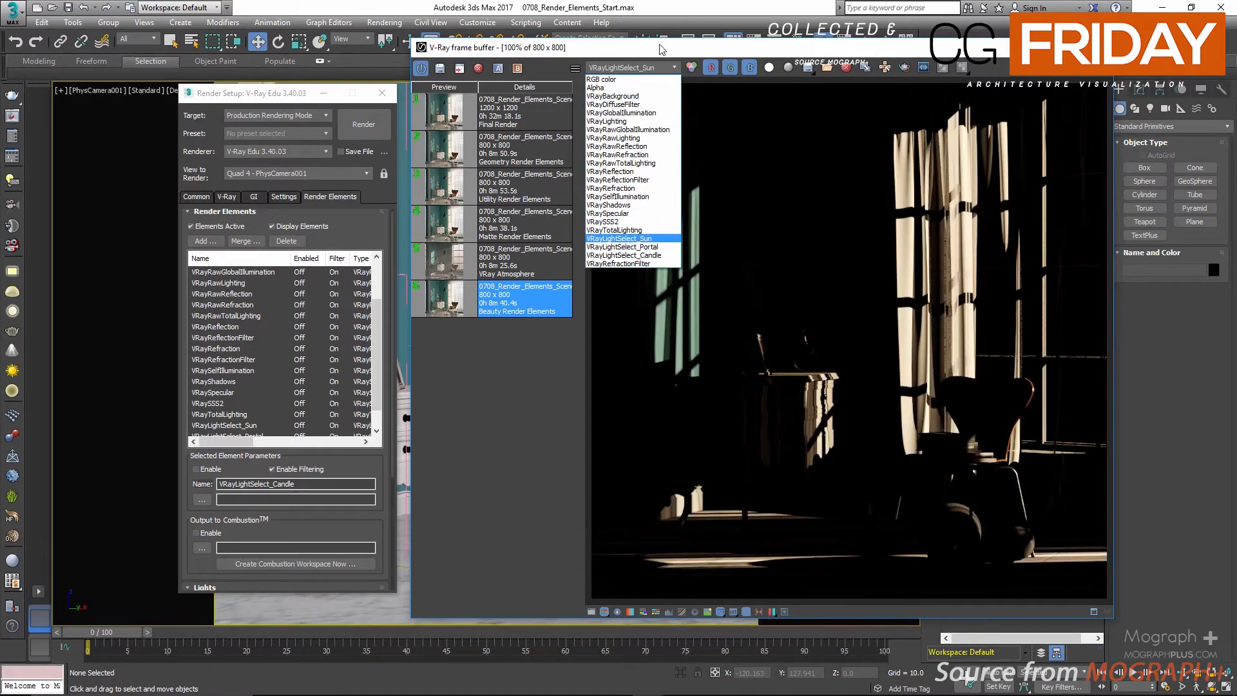
{"action": "left_click", "coordinate": [662, 49]}
{"action": "left_click", "coordinate": [659, 69]}
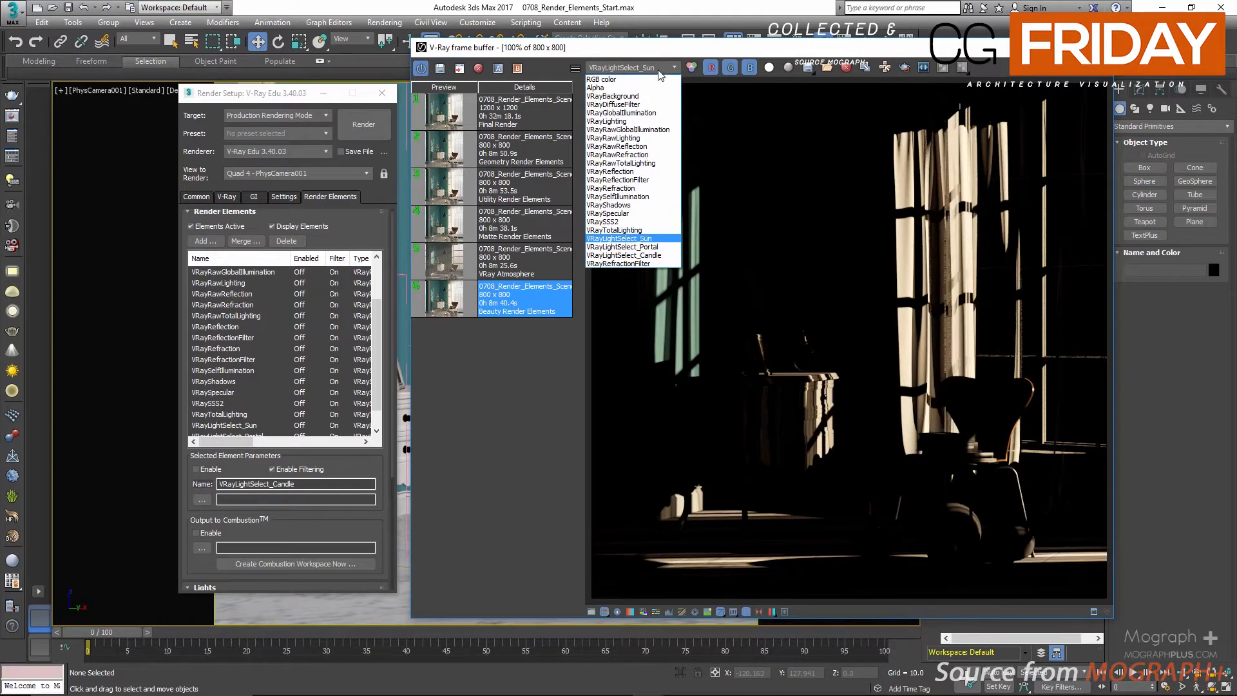
{"action": "left_click", "coordinate": [658, 248]}
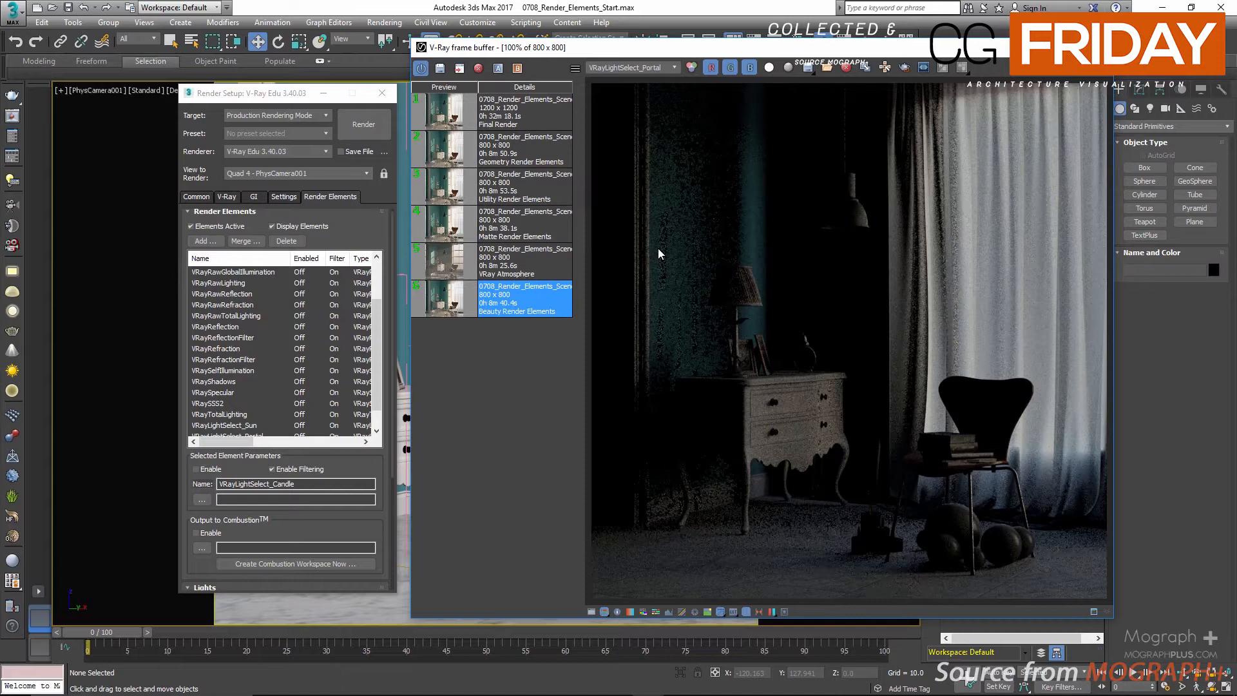
{"action": "left_click", "coordinate": [619, 67]}
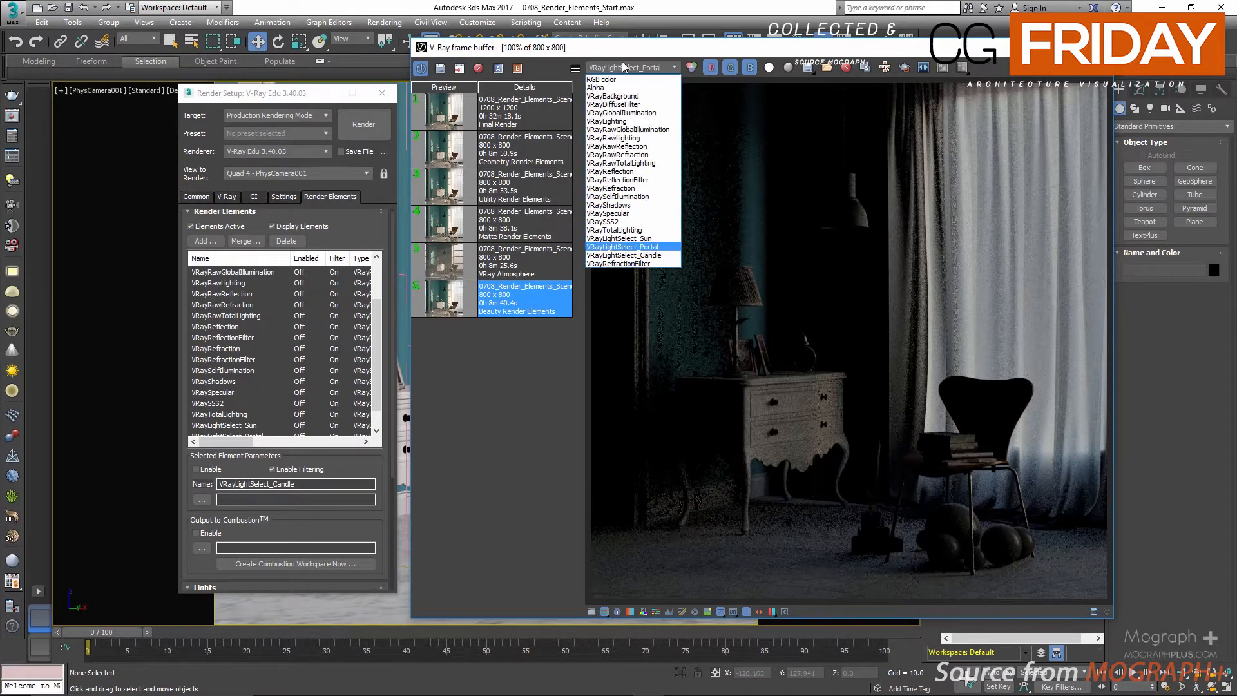
{"action": "left_click", "coordinate": [793, 152]}
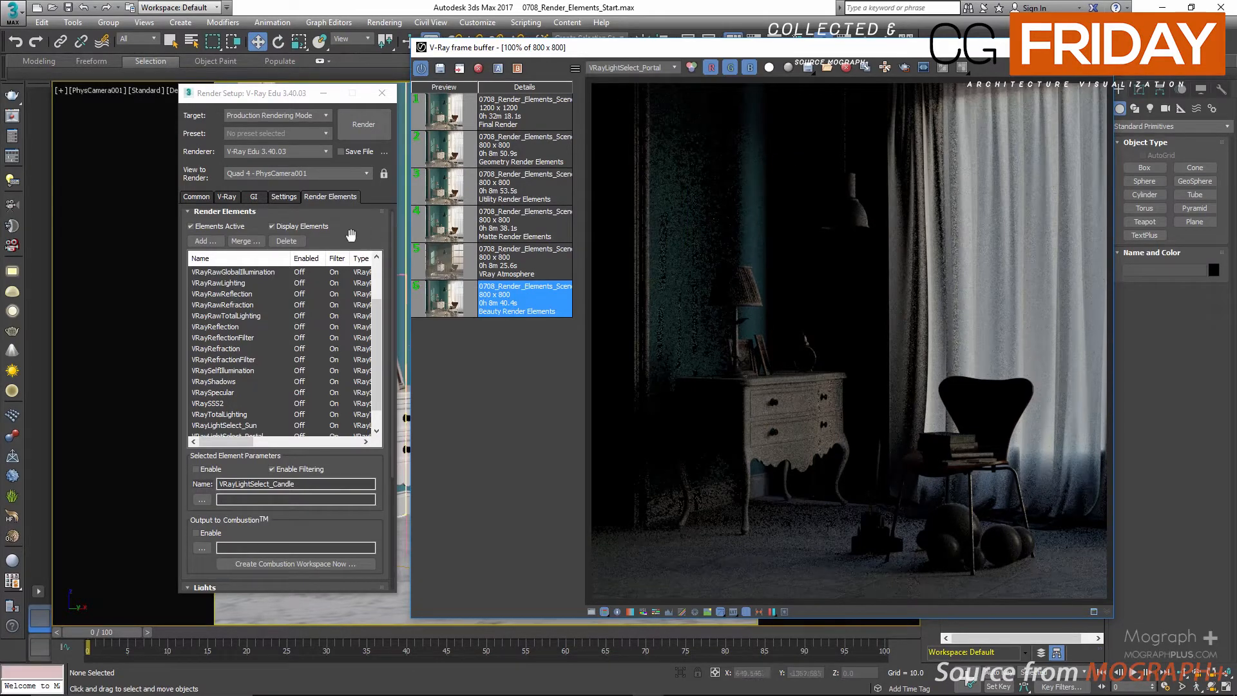
Add a VRayAtmosphere element to the render elements list.
{"action": "left_click", "coordinate": [201, 241]}
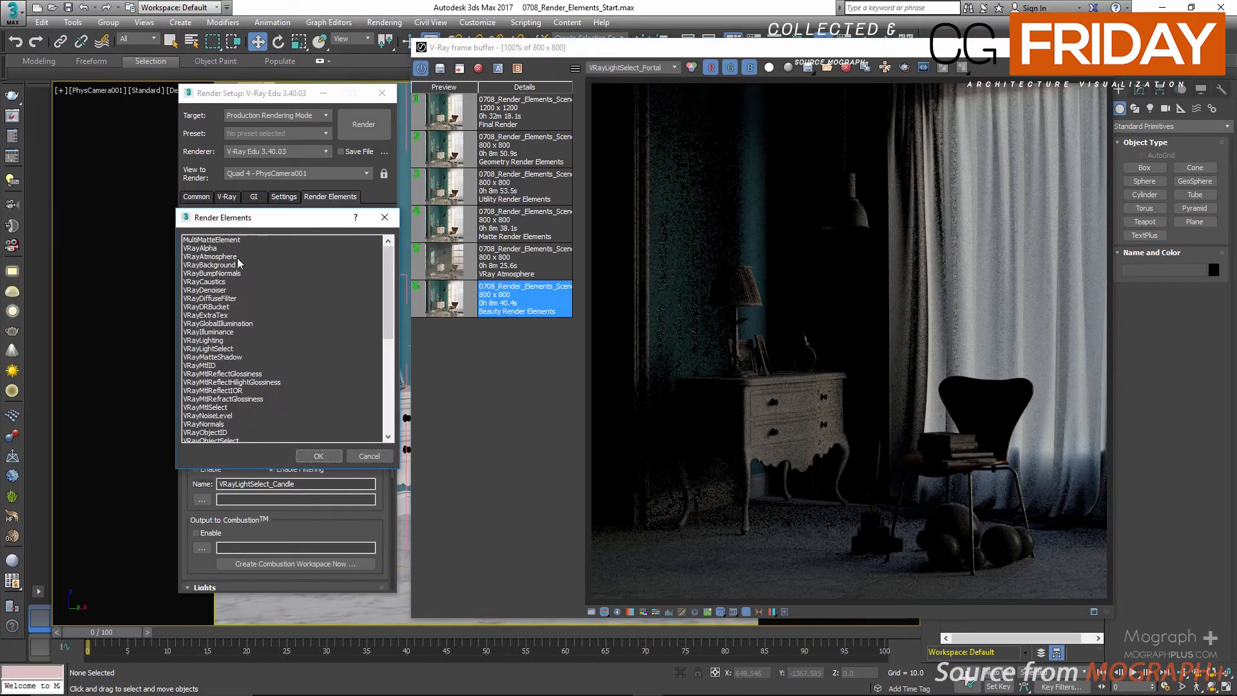
{"action": "left_click", "coordinate": [243, 256]}
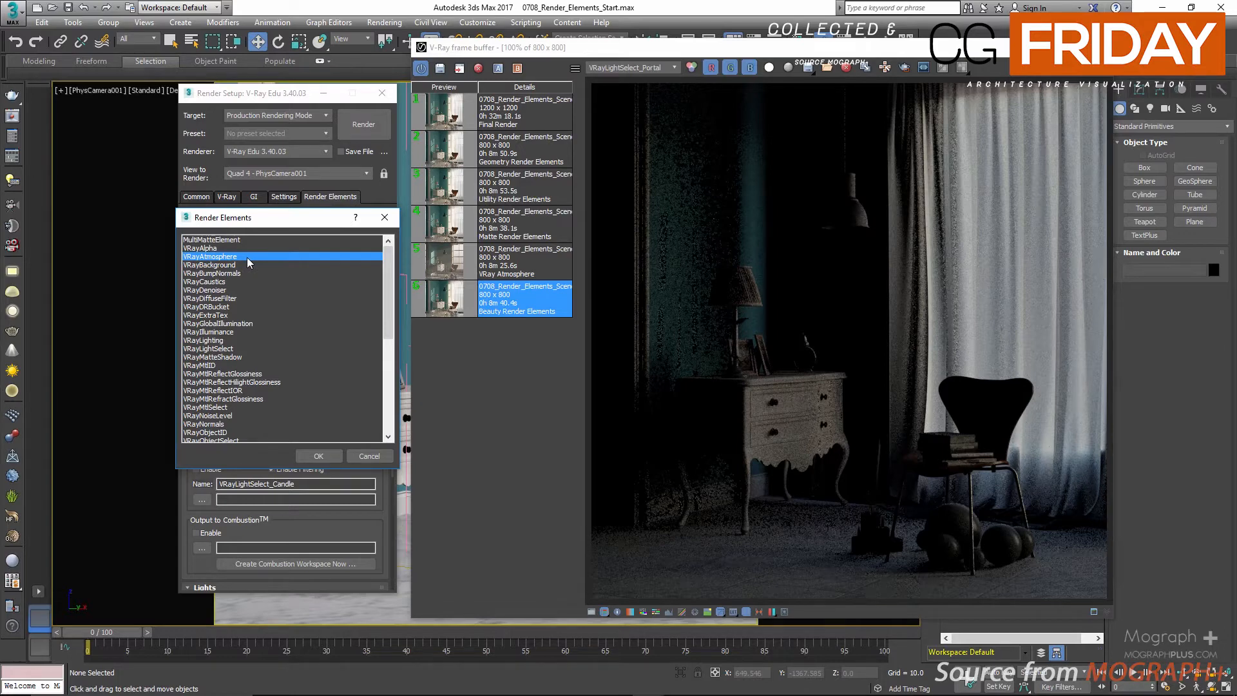
{"action": "left_click", "coordinate": [325, 457]}
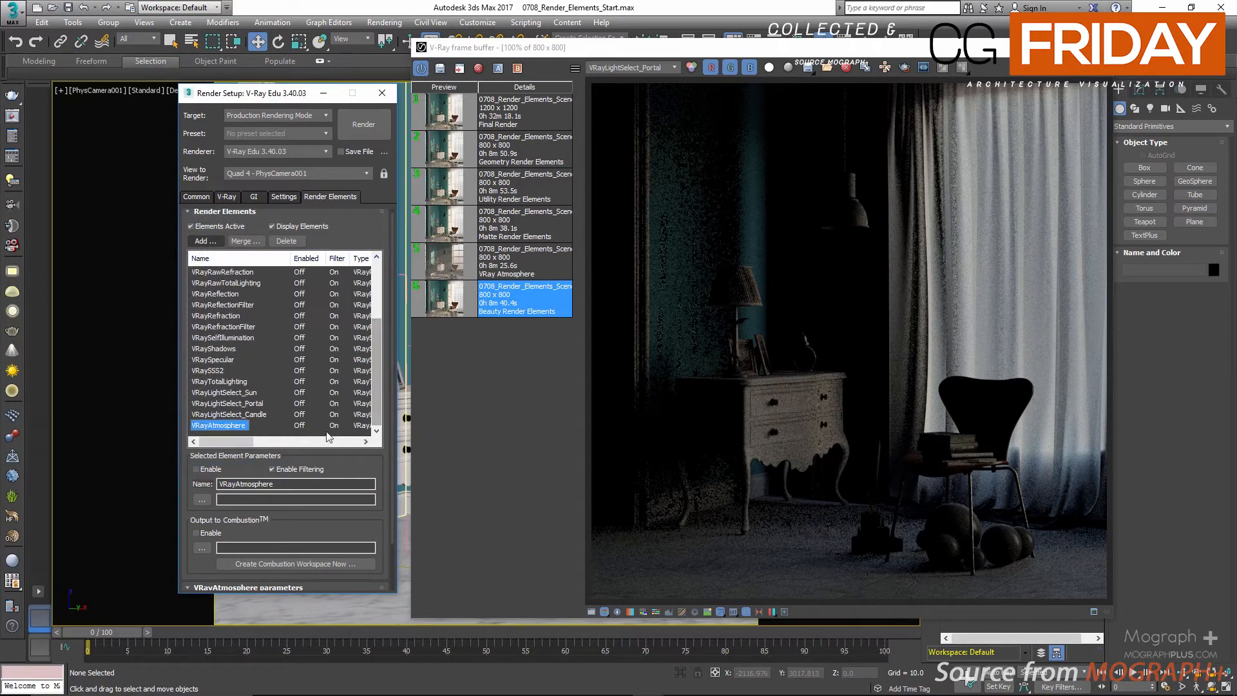
Open the Environment and Effects settings and add a VRayEnvironmentFog atmospheric effect.
{"action": "left_click", "coordinate": [384, 22]}
{"action": "left_click", "coordinate": [451, 204]}
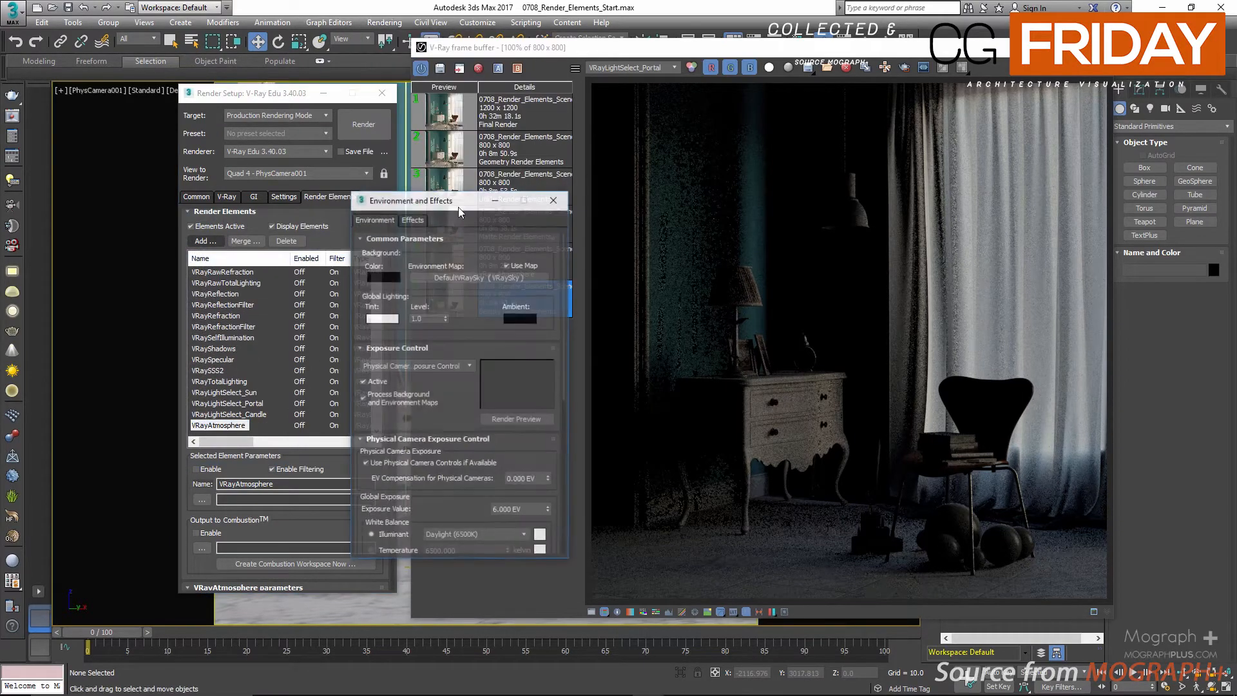
{"action": "scroll", "coordinate": [445, 381], "scroll_direction": "down", "scroll_amount": 10}
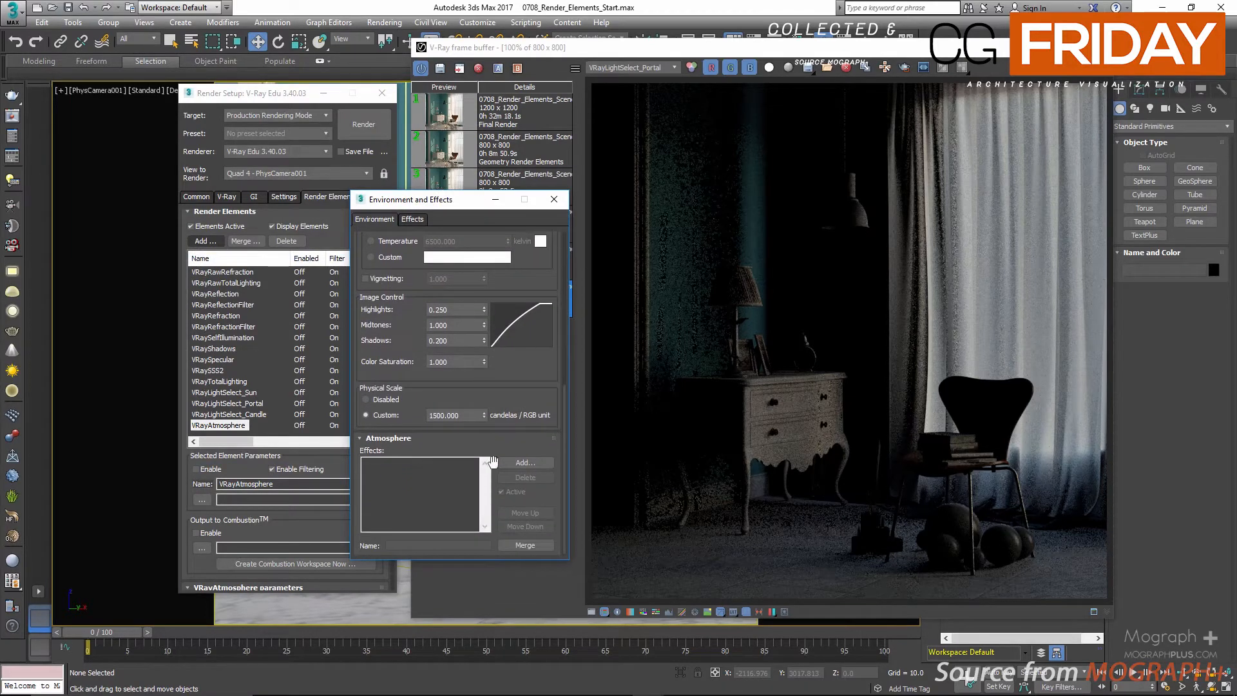
{"action": "left_click", "coordinate": [513, 463]}
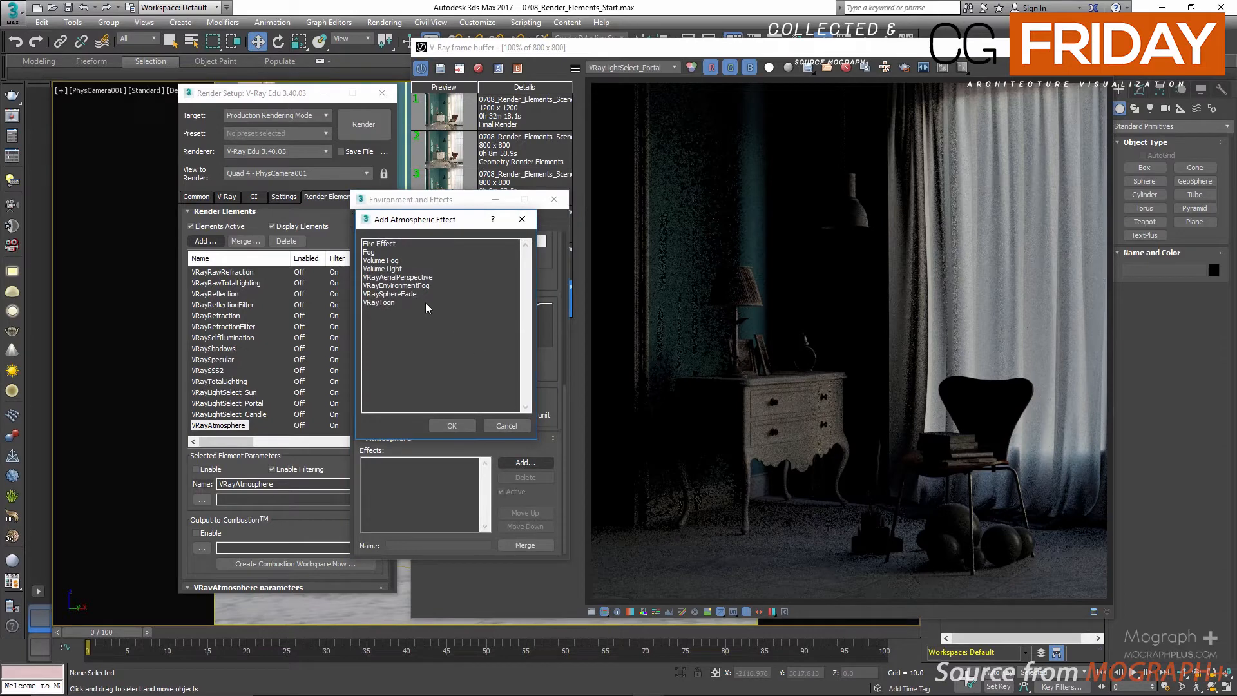
{"action": "double_click", "coordinate": [417, 286]}
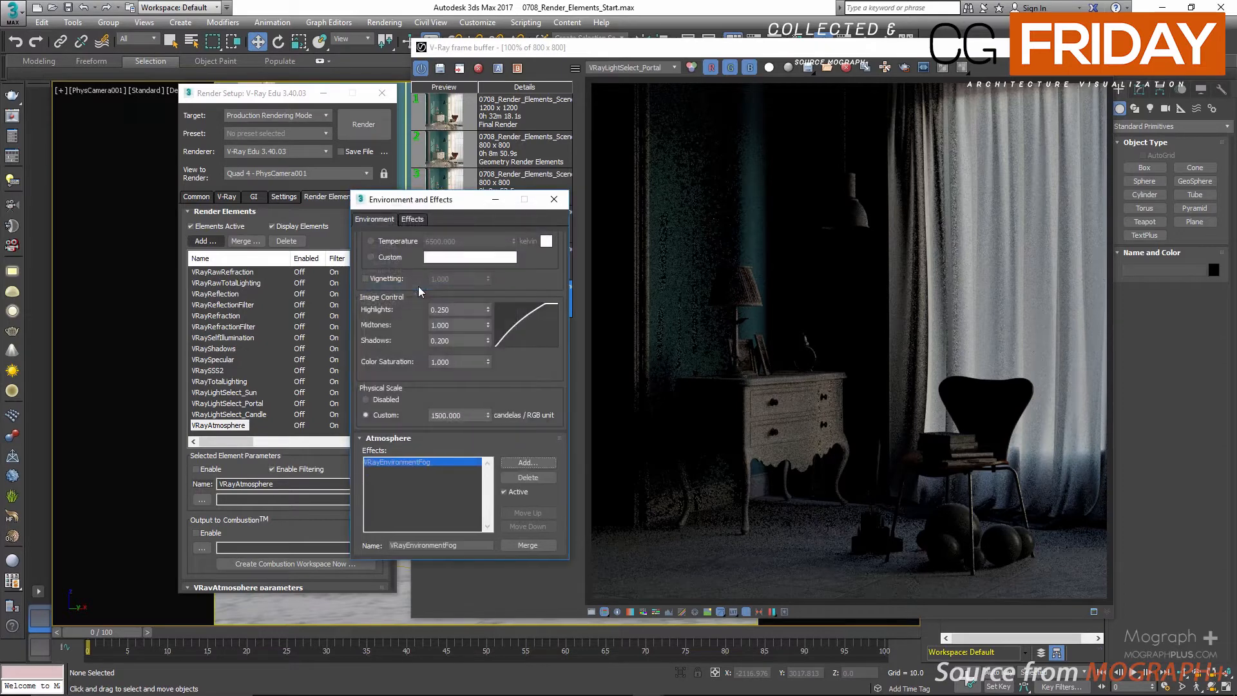
Set the environment fog's distance to 800 and its height to 300 in the general parameters.
{"action": "scroll", "coordinate": [459, 450], "scroll_direction": "down", "scroll_amount": 6}
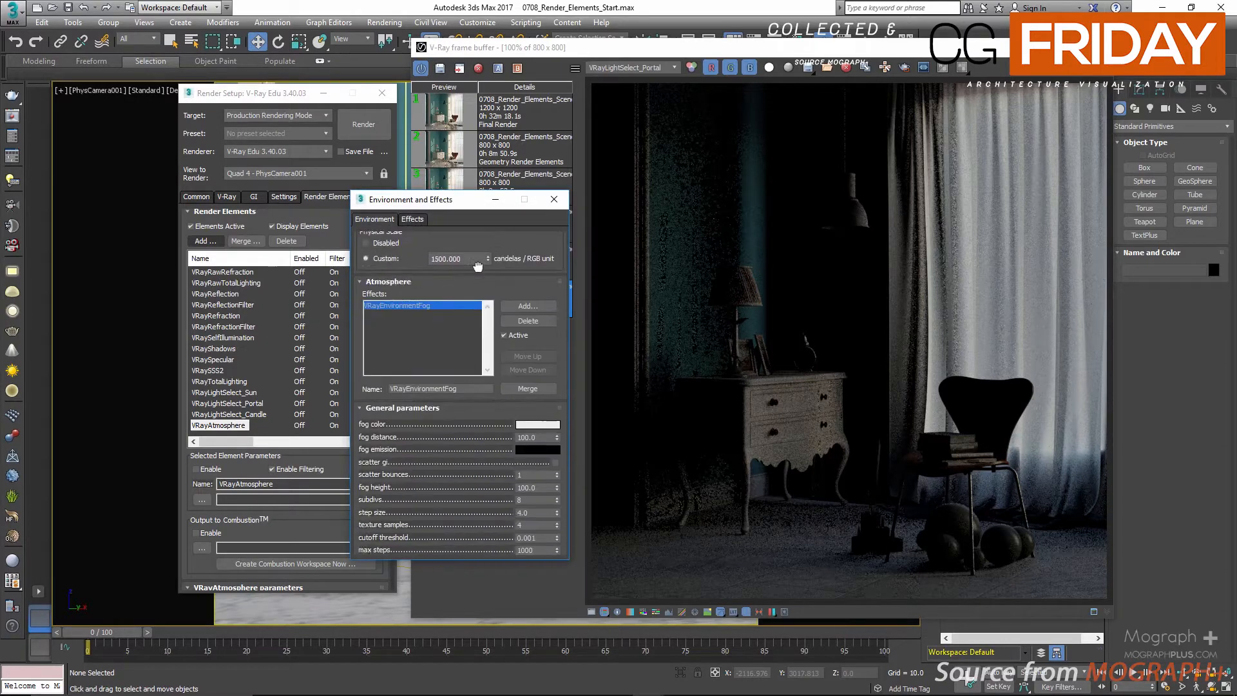
{"action": "scroll", "coordinate": [499, 327], "scroll_direction": "up", "scroll_amount": 2}
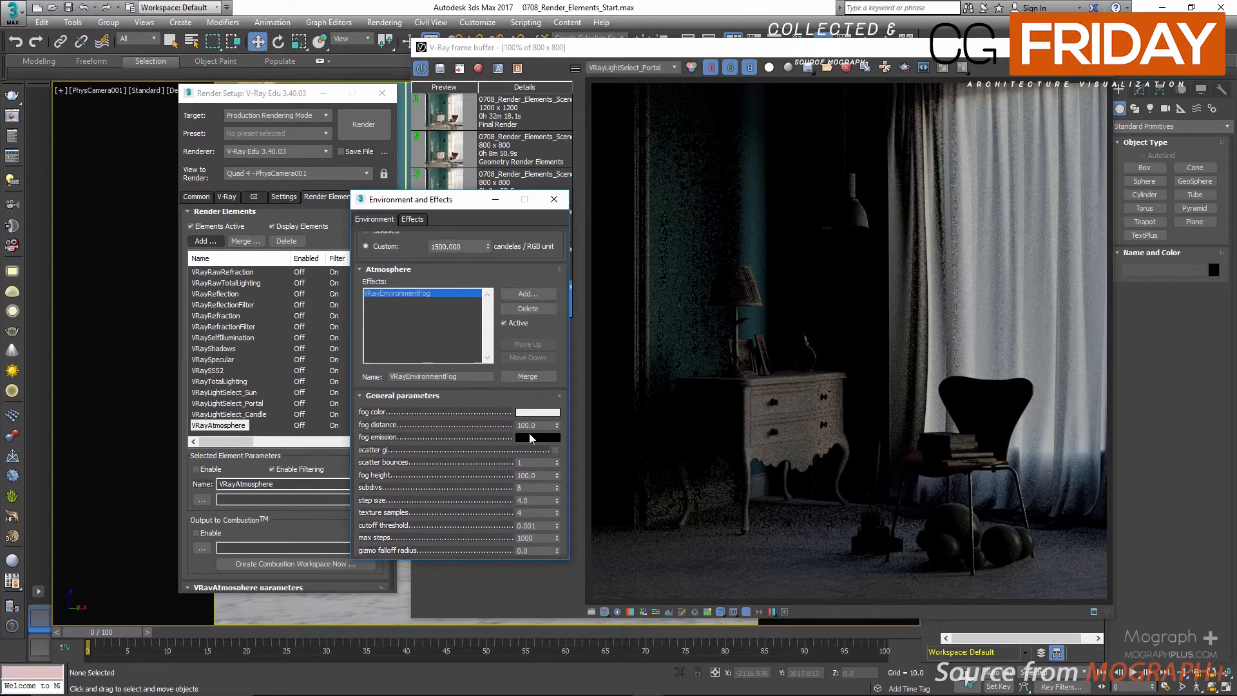
{"action": "double_click", "coordinate": [535, 426]}
{"action": "type", "text": "800"}
{"action": "key", "text": "Return"}
{"action": "double_click", "coordinate": [528, 476]}
{"action": "type", "text": "300"}
{"action": "key", "text": "Return"}
{"action": "mouse_move", "coordinate": [480, 455]}
{"action": "left_mouse_down"}
{"action": "mouse_move", "coordinate": [486, 473]}
{"action": "mouse_move", "coordinate": [469, 450]}
{"action": "left_mouse_up"}
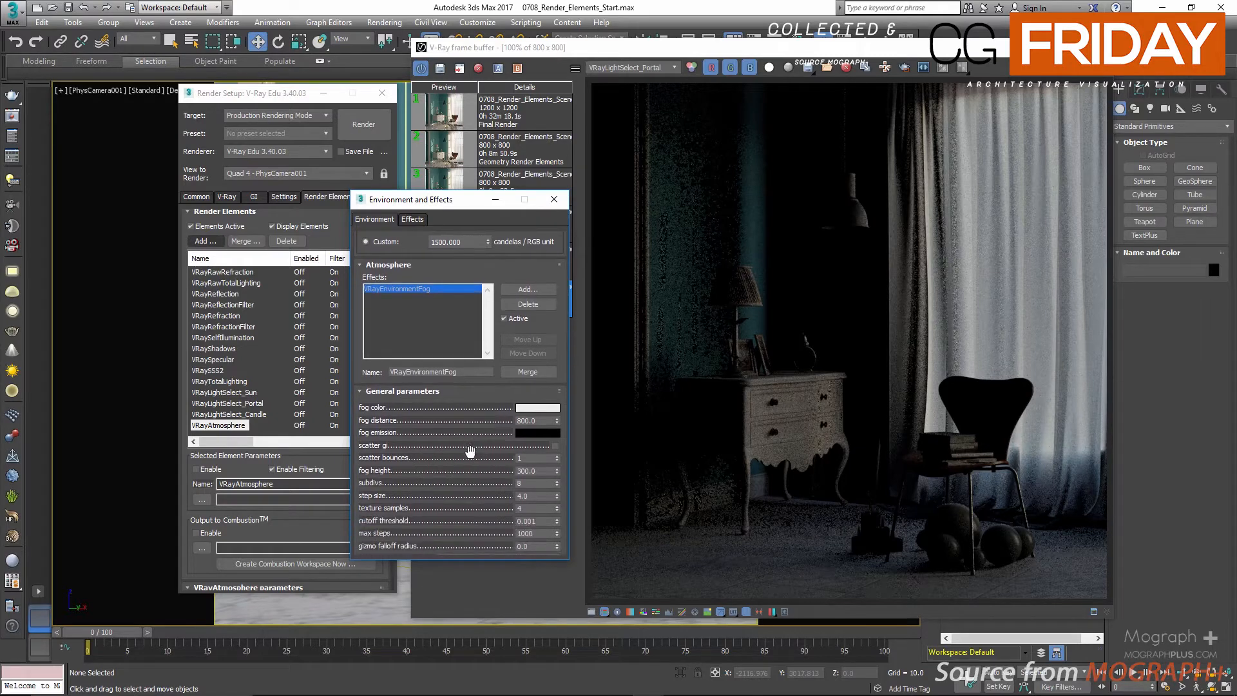
Enable scatter GI for the environment fog, turn off using all lights, and add VRaySun001 as its light.
{"action": "left_click", "coordinate": [555, 445]}
{"action": "left_click_drag", "start_coordinate": [474, 271], "coordinate": [493, 145]}
{"action": "left_click_drag", "start_coordinate": [477, 386], "coordinate": [475, 163]}
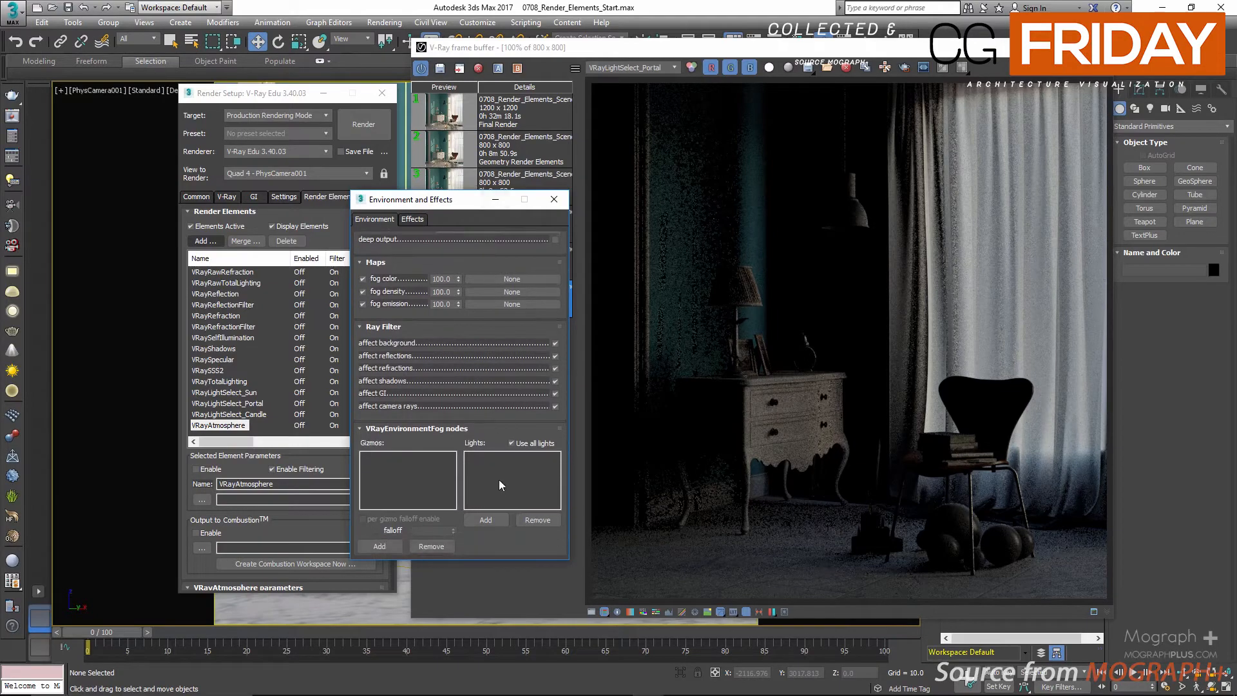
{"action": "left_click", "coordinate": [523, 443]}
{"action": "left_click_drag", "start_coordinate": [886, 40], "coordinate": [437, 607]}
{"action": "left_click", "coordinate": [493, 520]}
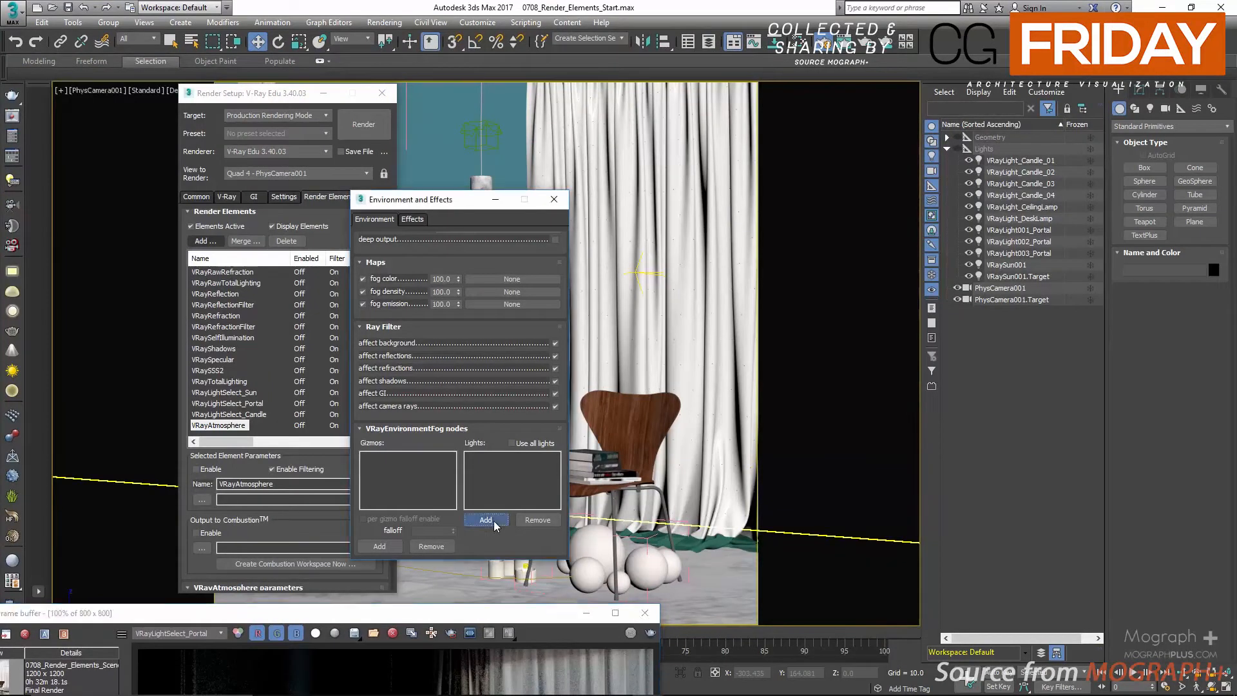
{"action": "left_click", "coordinate": [1007, 264]}
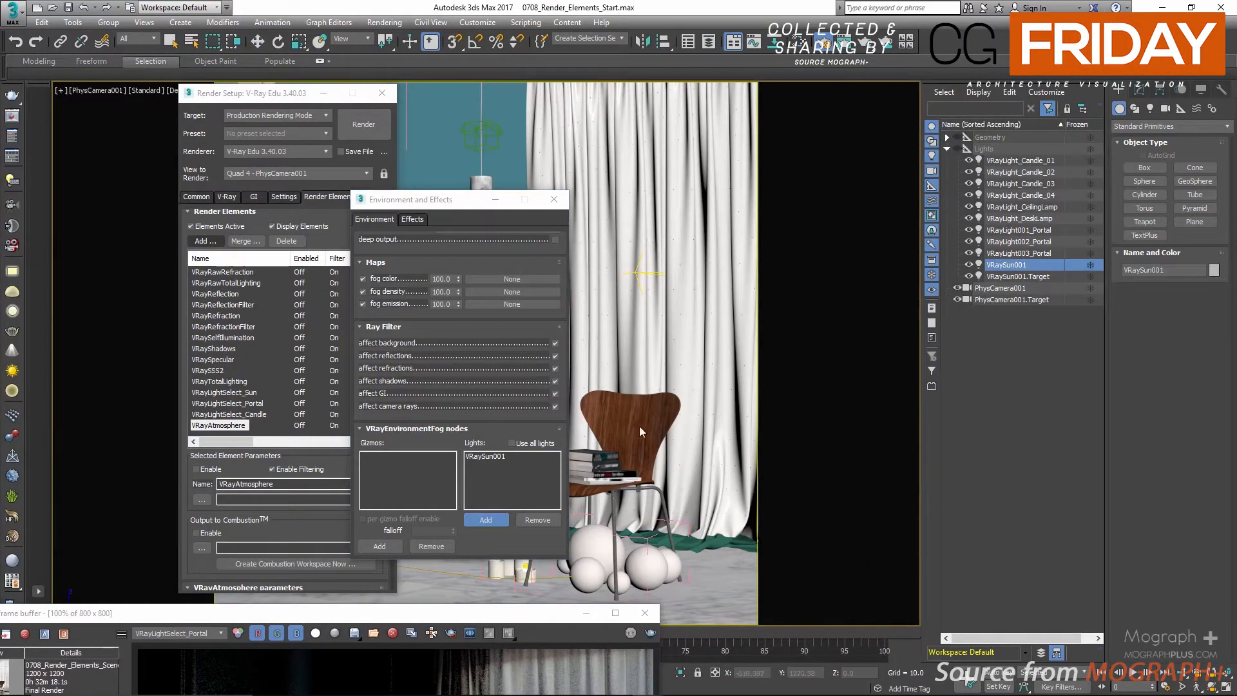
Hide the Curtain01 group found under the Geometry layer in the scene list.
{"action": "left_click_drag", "start_coordinate": [551, 617], "coordinate": [520, 461]}
{"action": "left_click", "coordinate": [947, 150]}
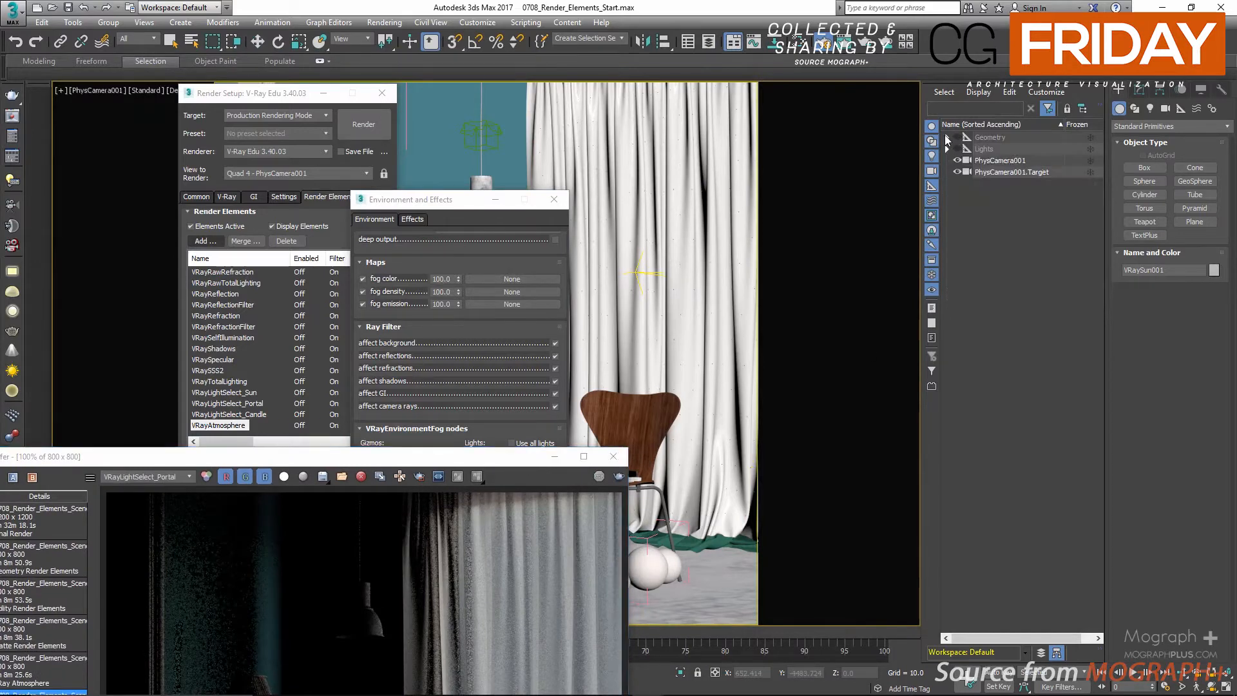
{"action": "left_click", "coordinate": [946, 138]}
{"action": "double_click", "coordinate": [989, 192]}
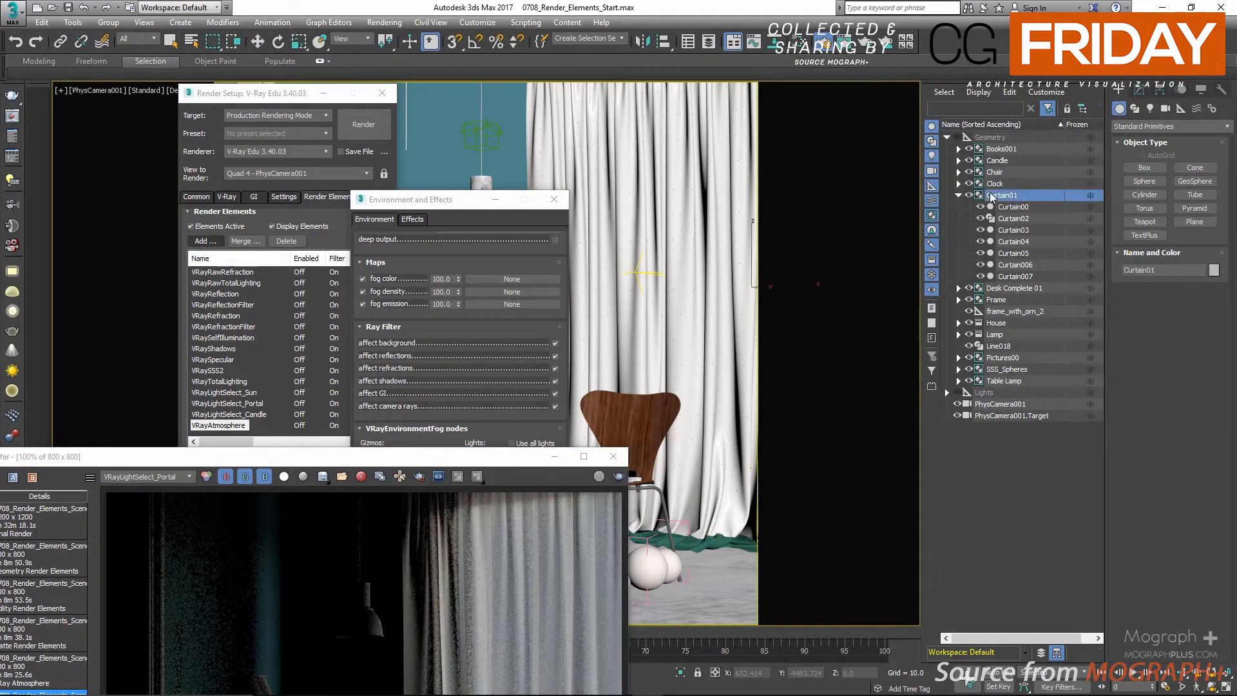
{"action": "left_click", "coordinate": [968, 195]}
{"action": "left_click", "coordinate": [958, 195]}
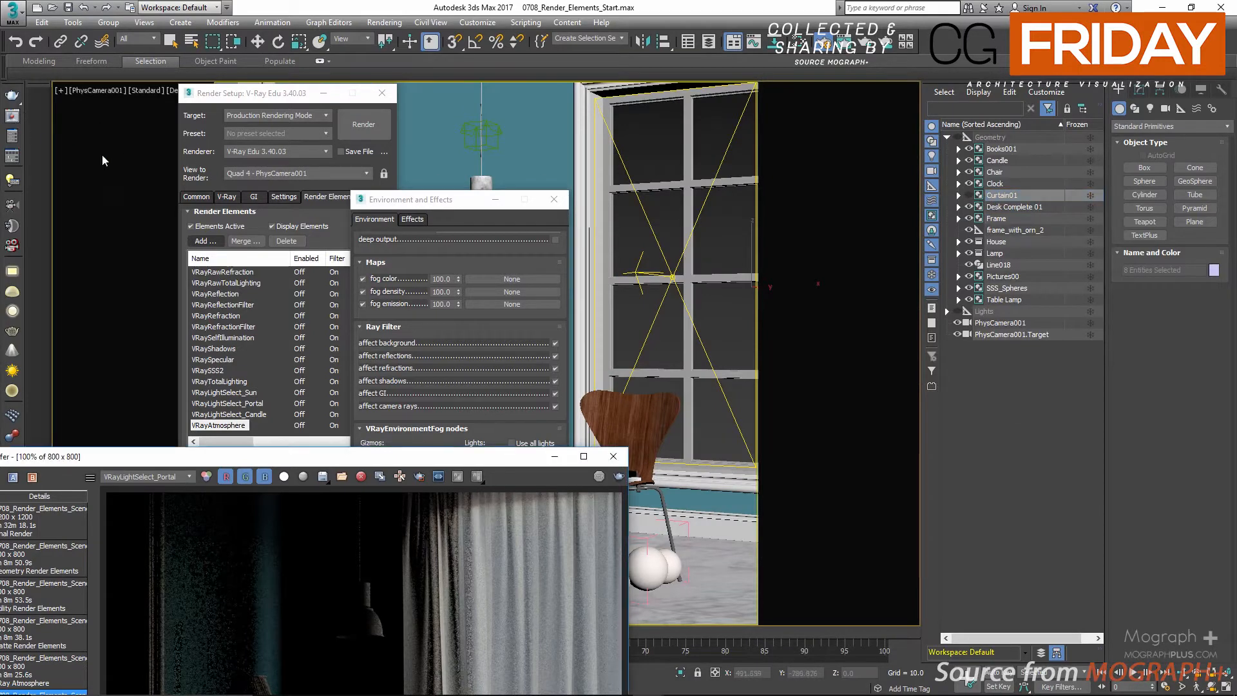
Load the VRay Atmosphere render from the frame buffer history and display its RGB color channel.
{"action": "left_click_drag", "start_coordinate": [316, 453], "coordinate": [839, 99]}
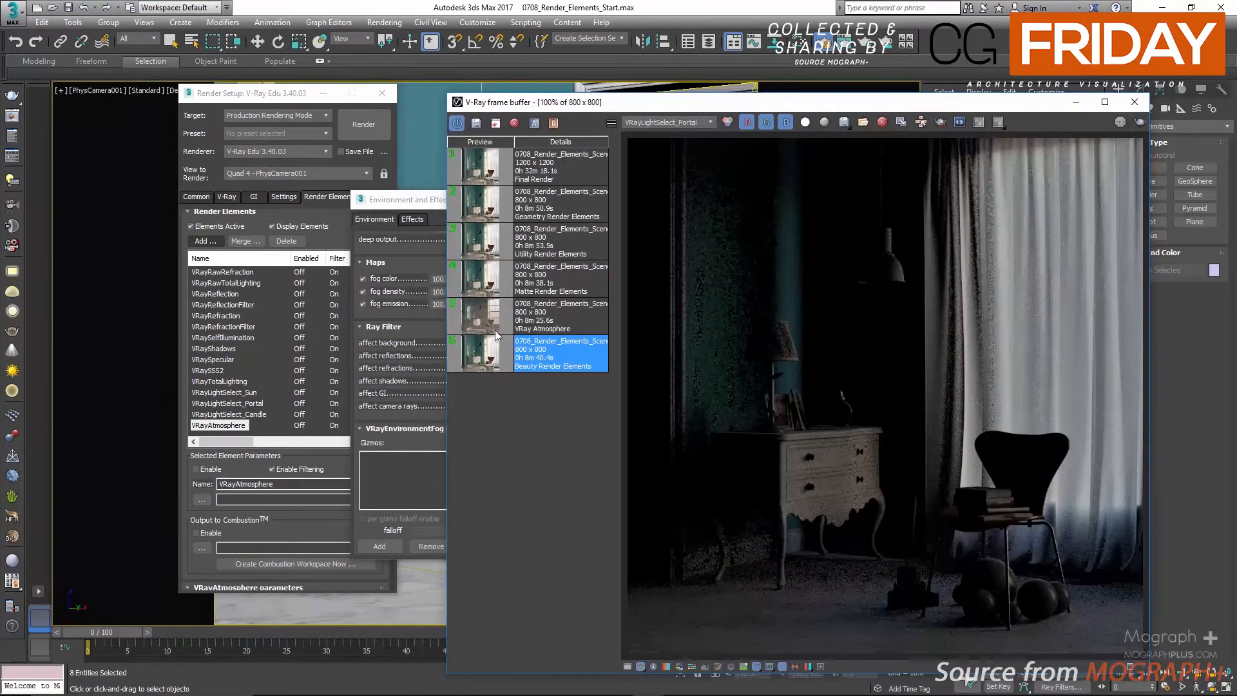
{"action": "double_click", "coordinate": [468, 321]}
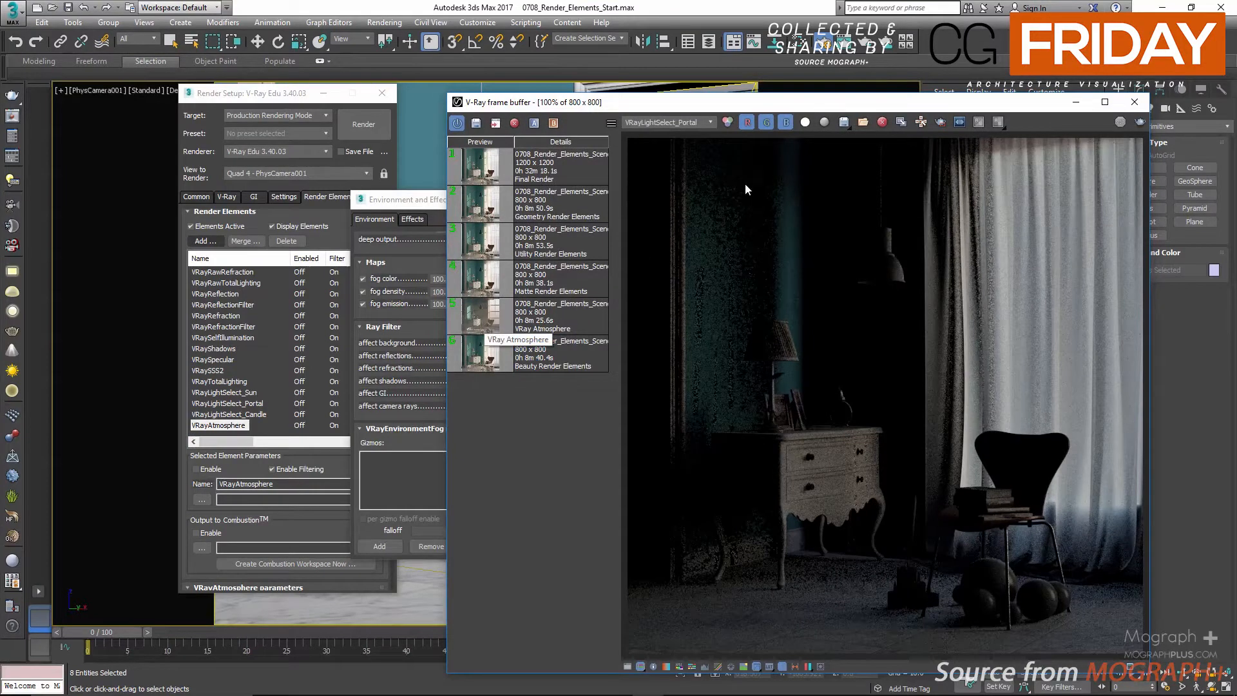
{"action": "left_click_drag", "start_coordinate": [700, 107], "coordinate": [653, 53]}
{"action": "left_click", "coordinate": [638, 69]}
{"action": "left_click", "coordinate": [637, 82]}
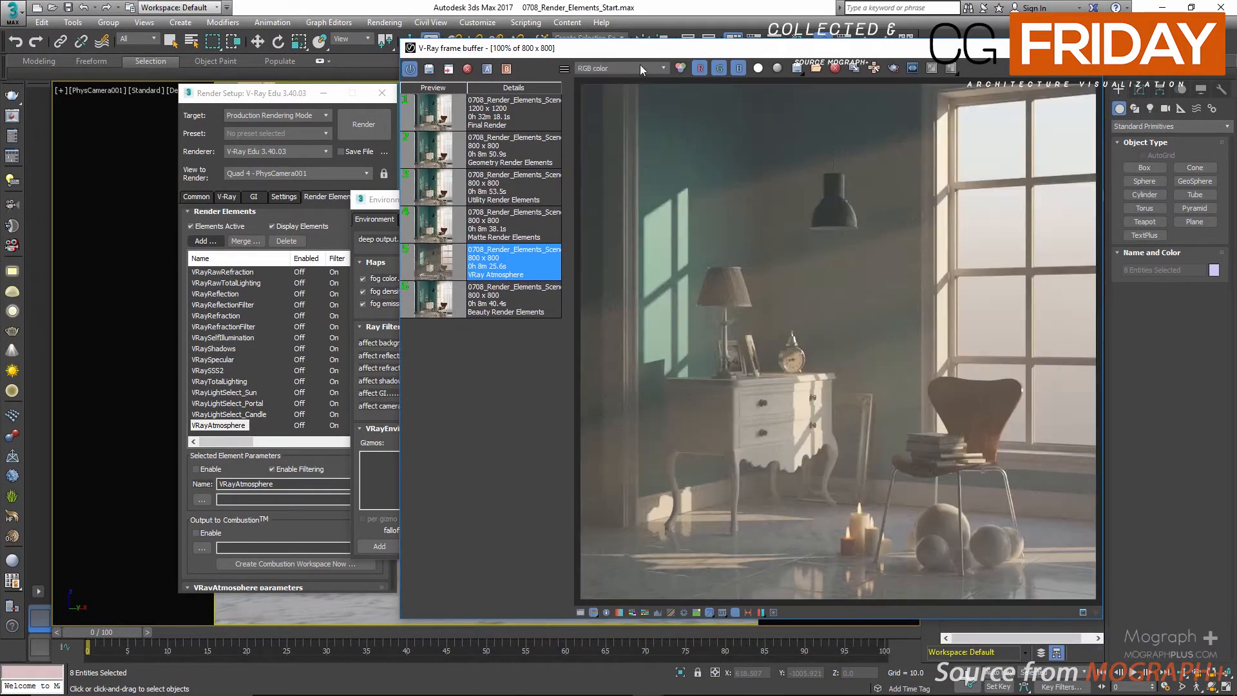
View the VRayAtmosphere channel of the loaded render and return to RGB color.
{"action": "left_click", "coordinate": [641, 64]}
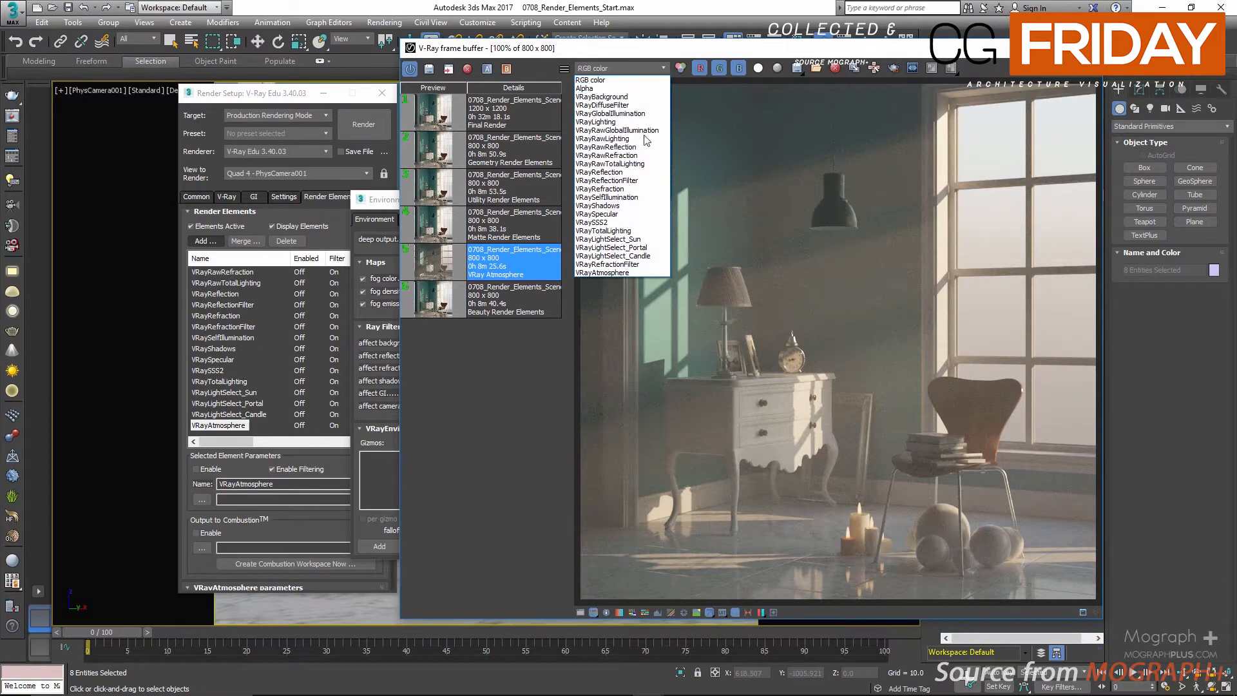
{"action": "left_click", "coordinate": [599, 273]}
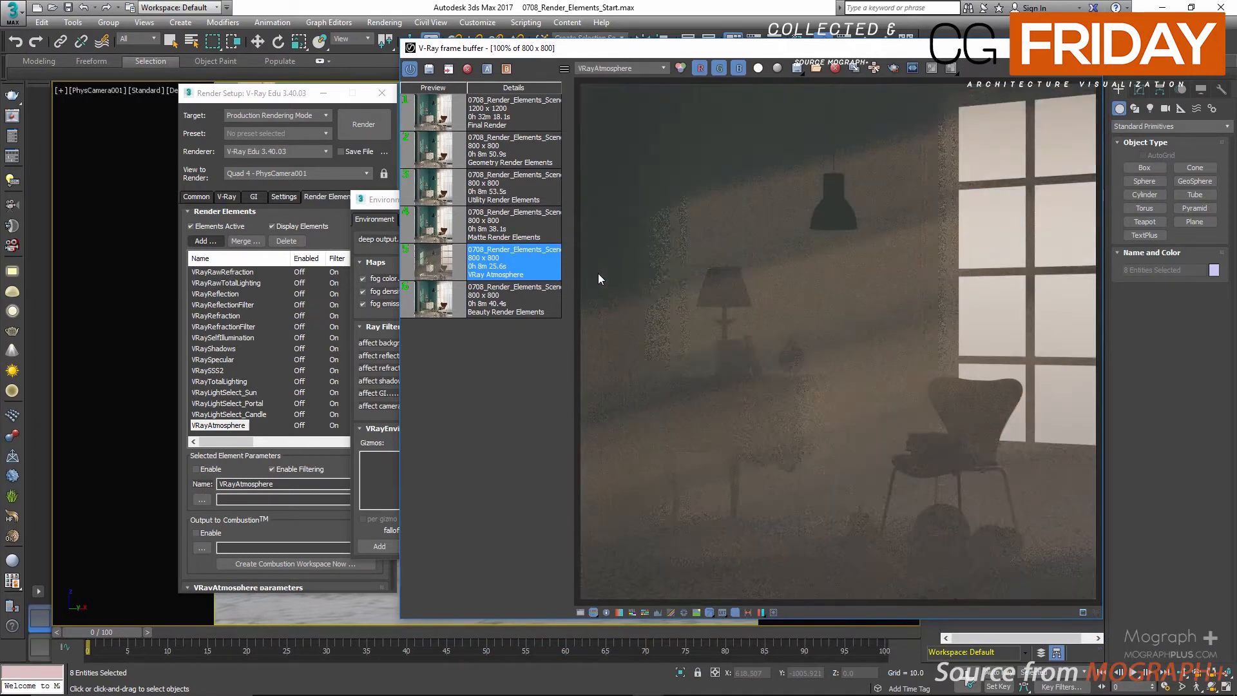
{"action": "left_click", "coordinate": [598, 68]}
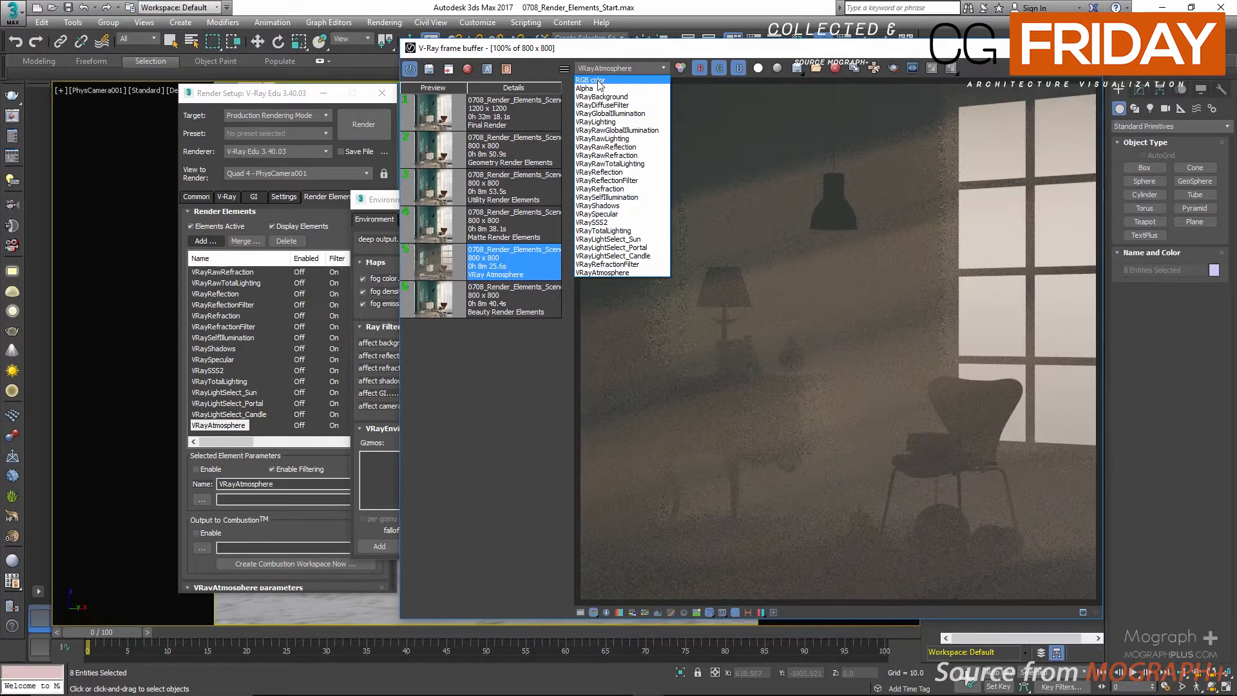
{"action": "left_click", "coordinate": [596, 80]}
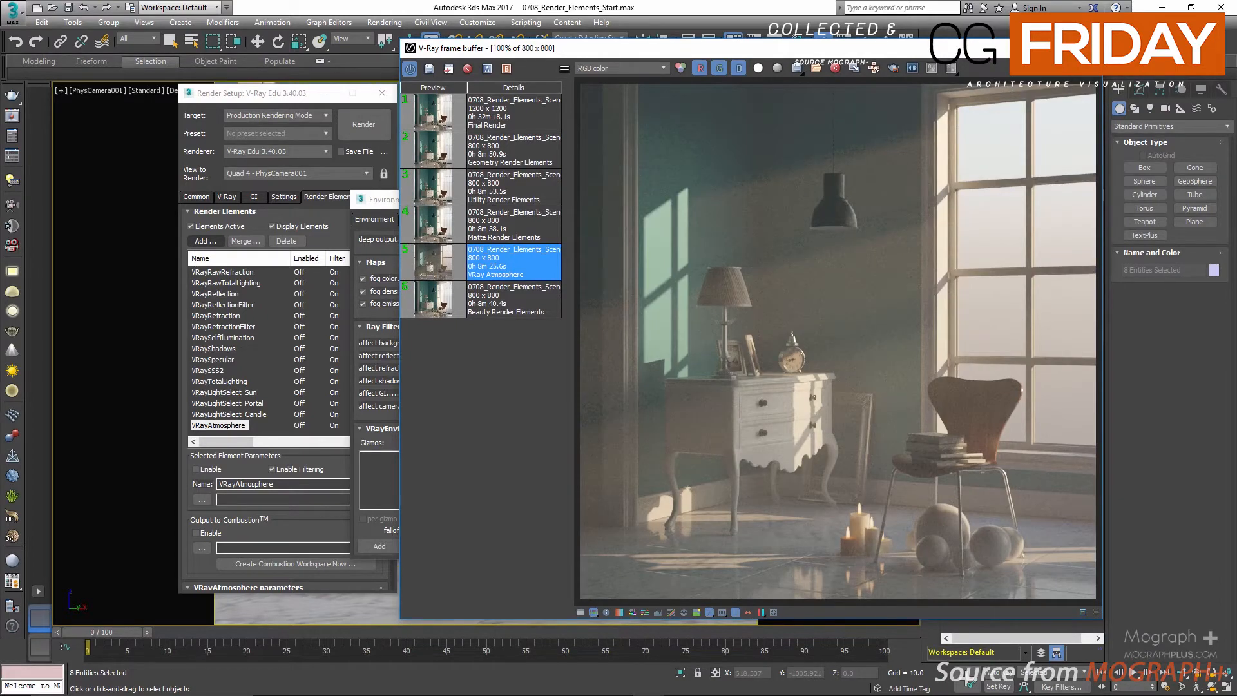
Put the frame buffer away, unhide the Curtain01 group and clear the selection.
{"action": "left_click", "coordinate": [1088, 49]}
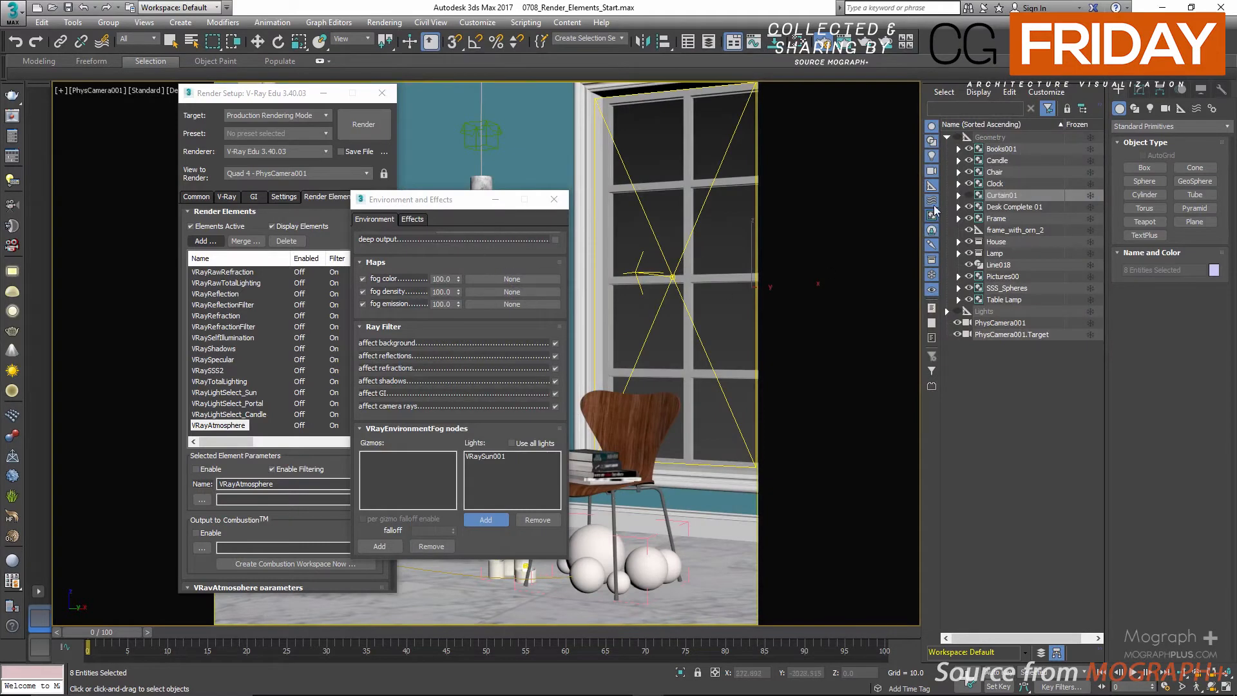
{"action": "left_click", "coordinate": [958, 195]}
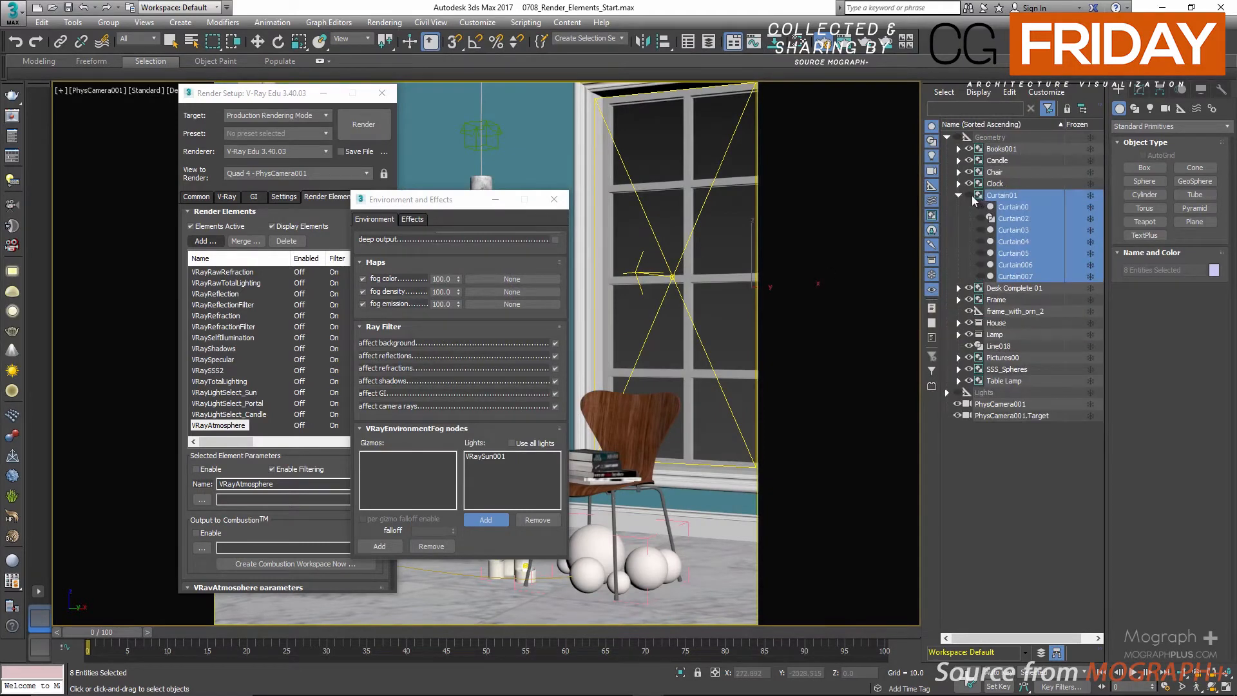
{"action": "left_click", "coordinate": [968, 195]}
{"action": "key", "text": "ctrl+d"}
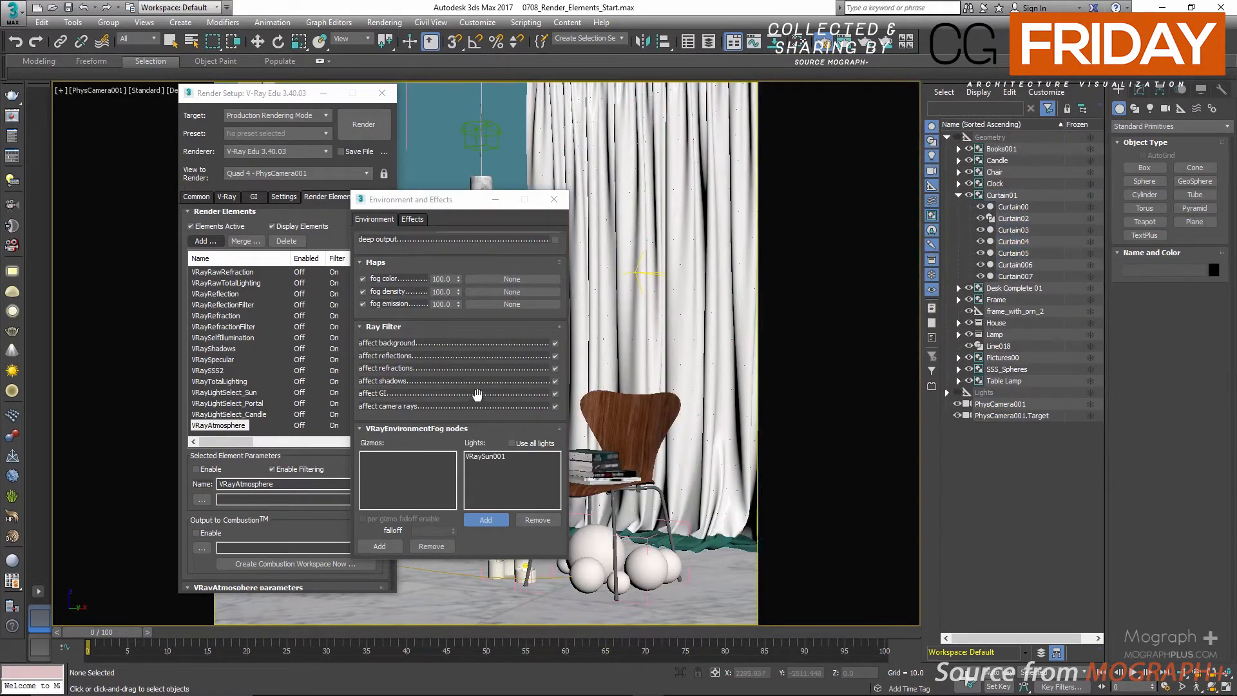
Deactivate the VRayEnvironmentFog effect and delete the VRayAtmosphere render element.
{"action": "scroll", "coordinate": [461, 315], "scroll_direction": "up", "scroll_amount": 10}
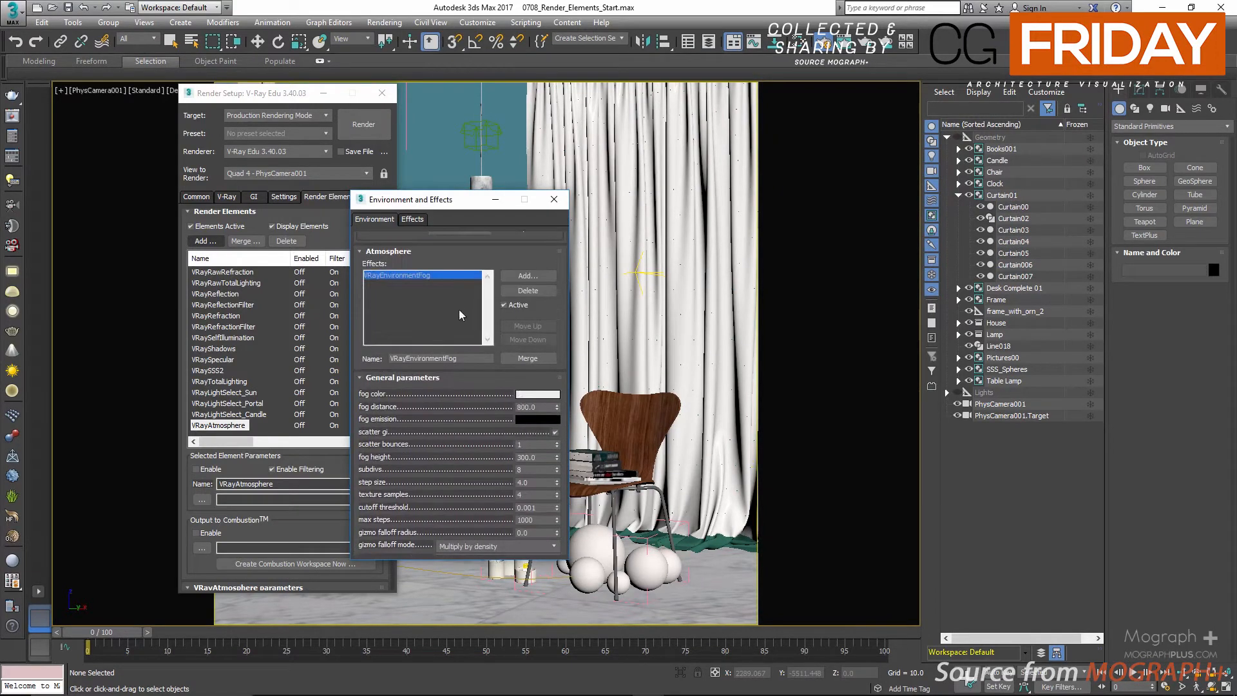
{"action": "left_click", "coordinate": [516, 308]}
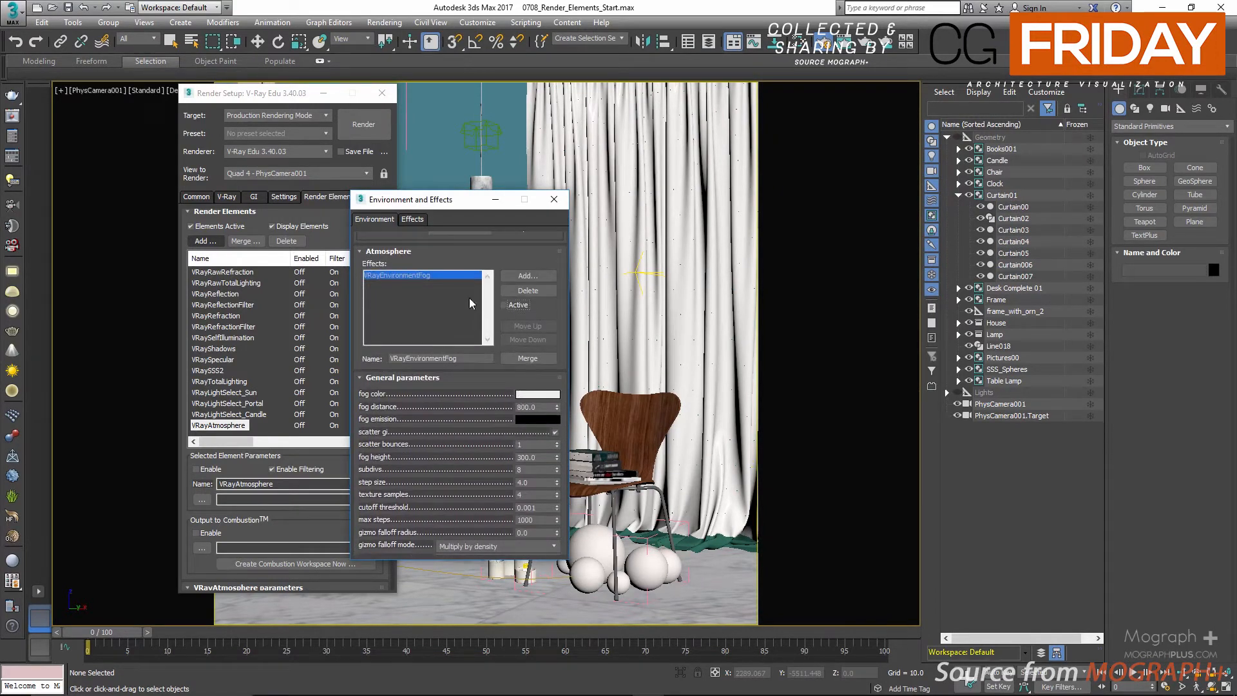
{"action": "left_click", "coordinate": [555, 205]}
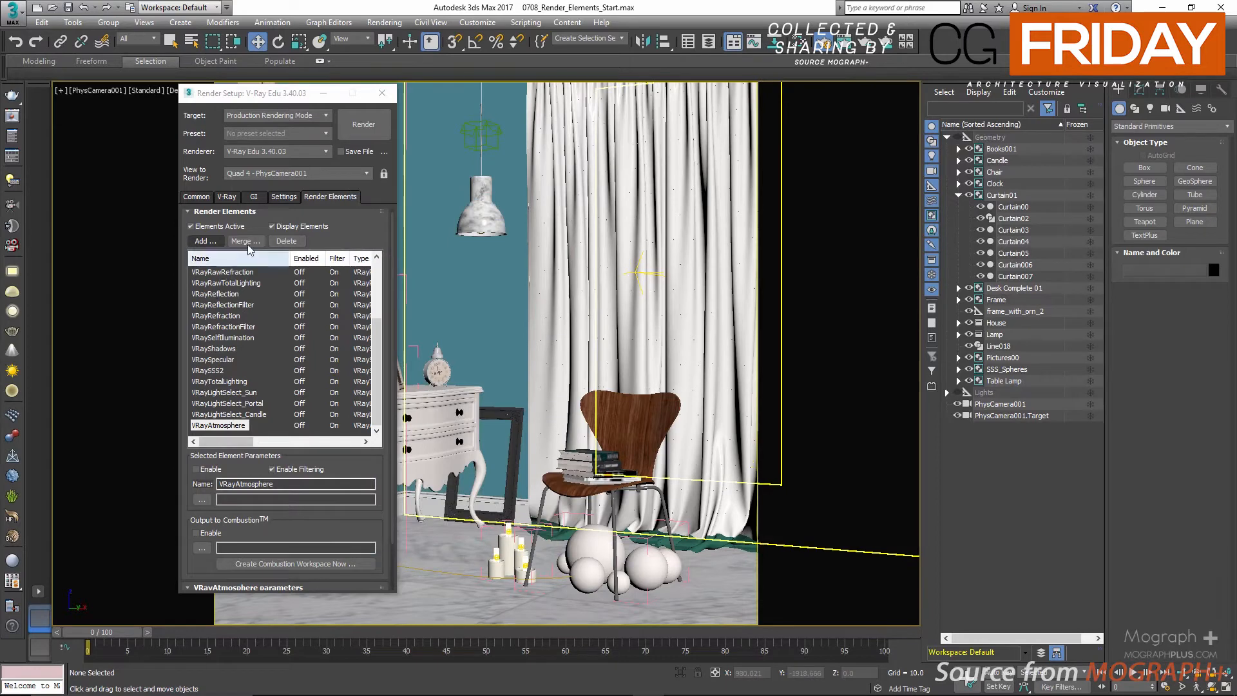
{"action": "left_click", "coordinate": [286, 241]}
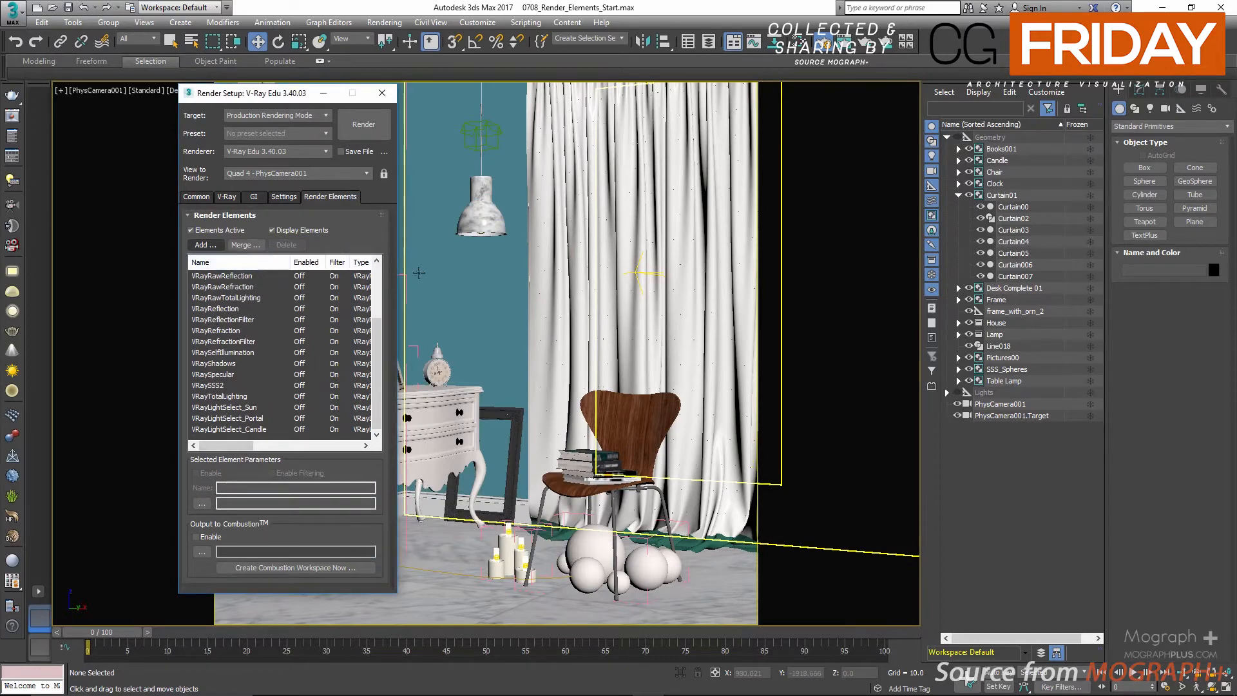
Reopen the frame buffer and add the MultiMatteElement, VRayMtlID, VRayObjectID, VRayRenderID and VRayWireColor render elements.
{"action": "left_click", "coordinate": [12, 116]}
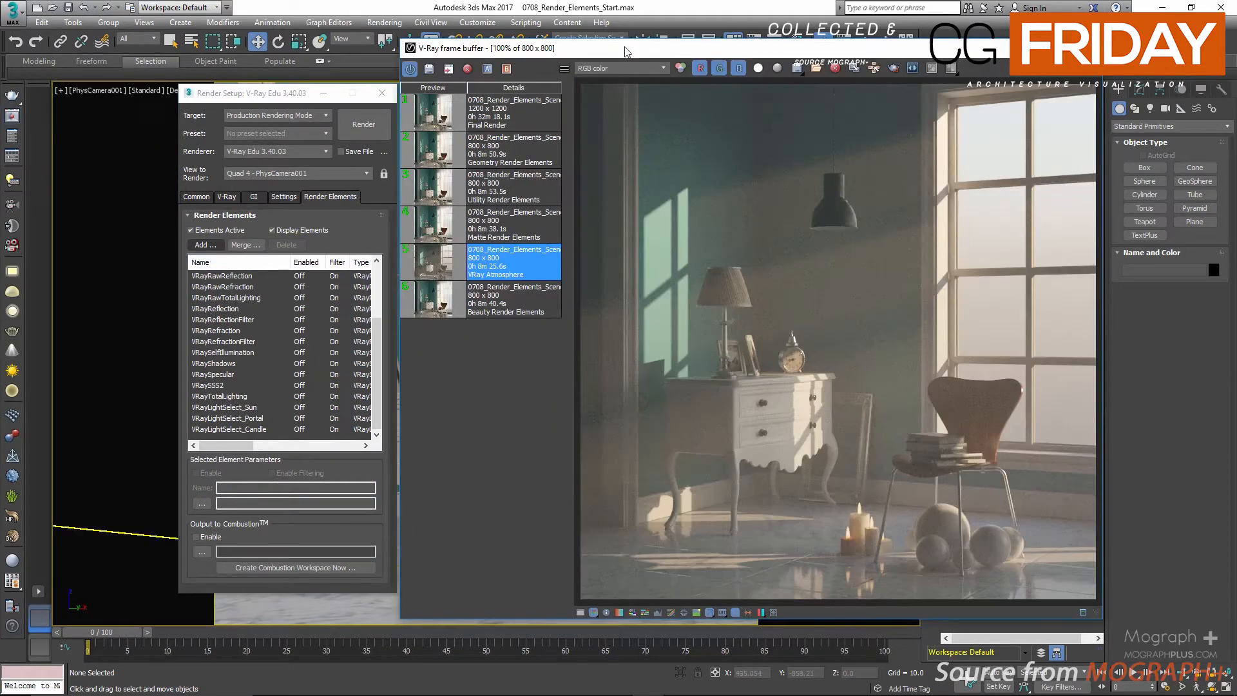
{"action": "left_click_drag", "start_coordinate": [670, 54], "coordinate": [688, 48]}
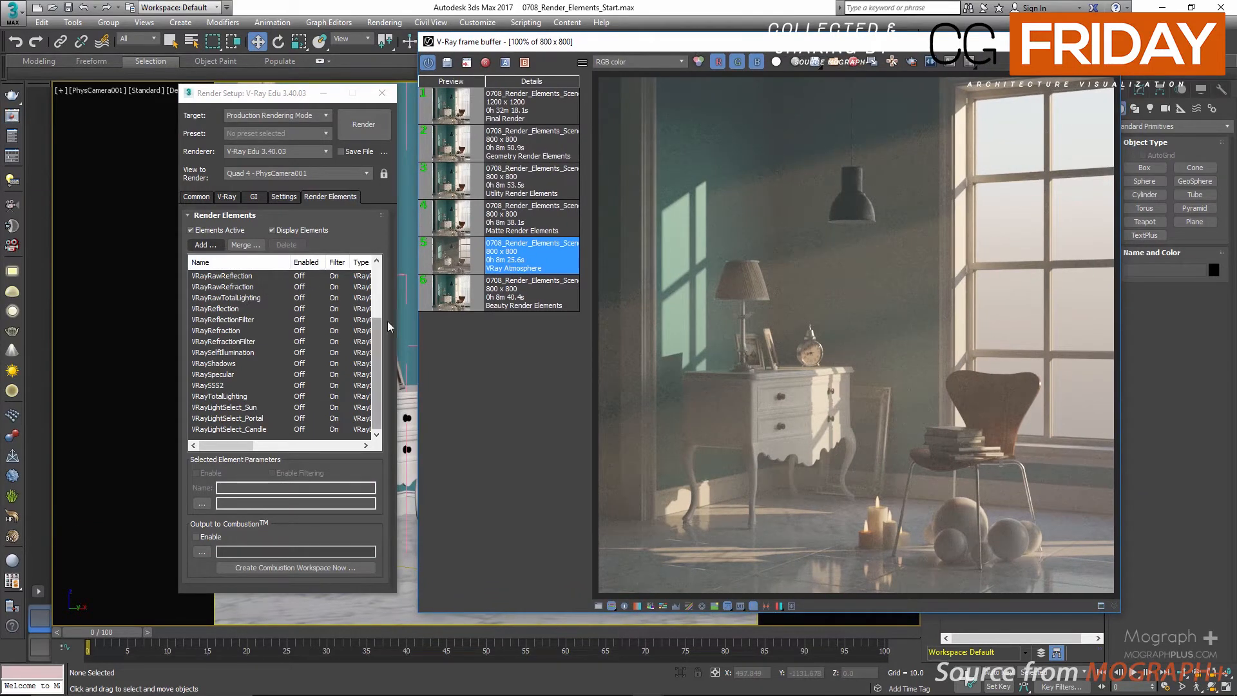
{"action": "left_click", "coordinate": [203, 247]}
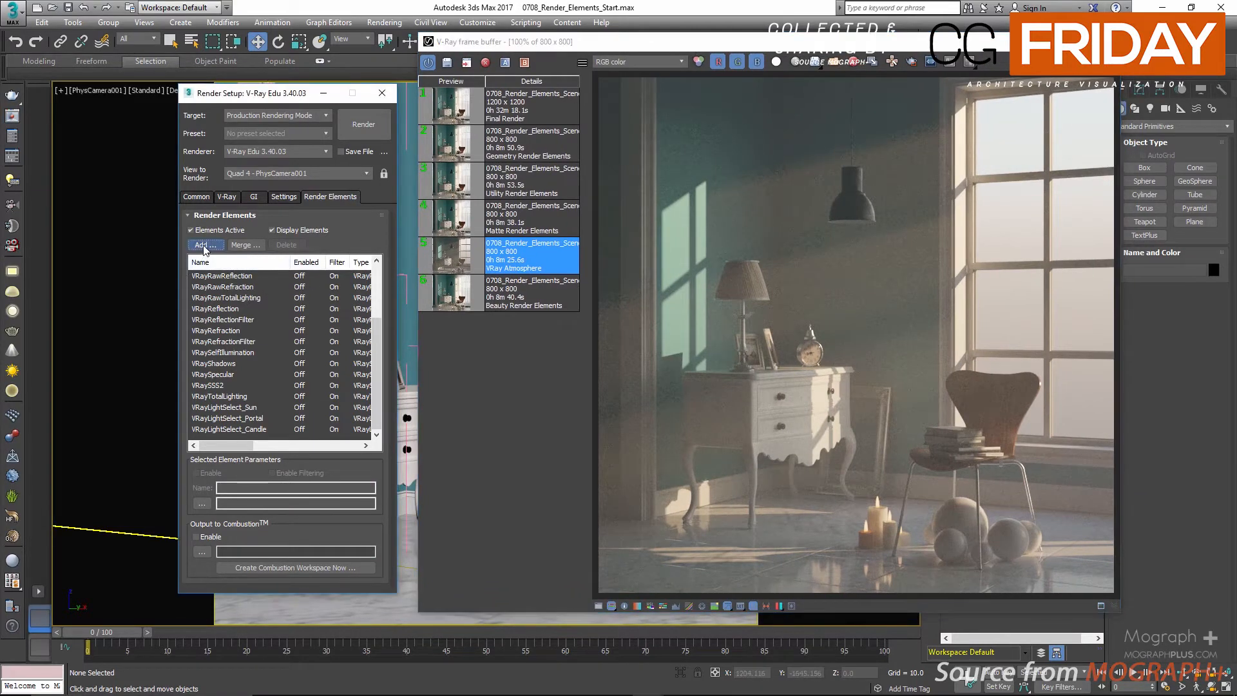
{"action": "left_click", "coordinate": [204, 248]}
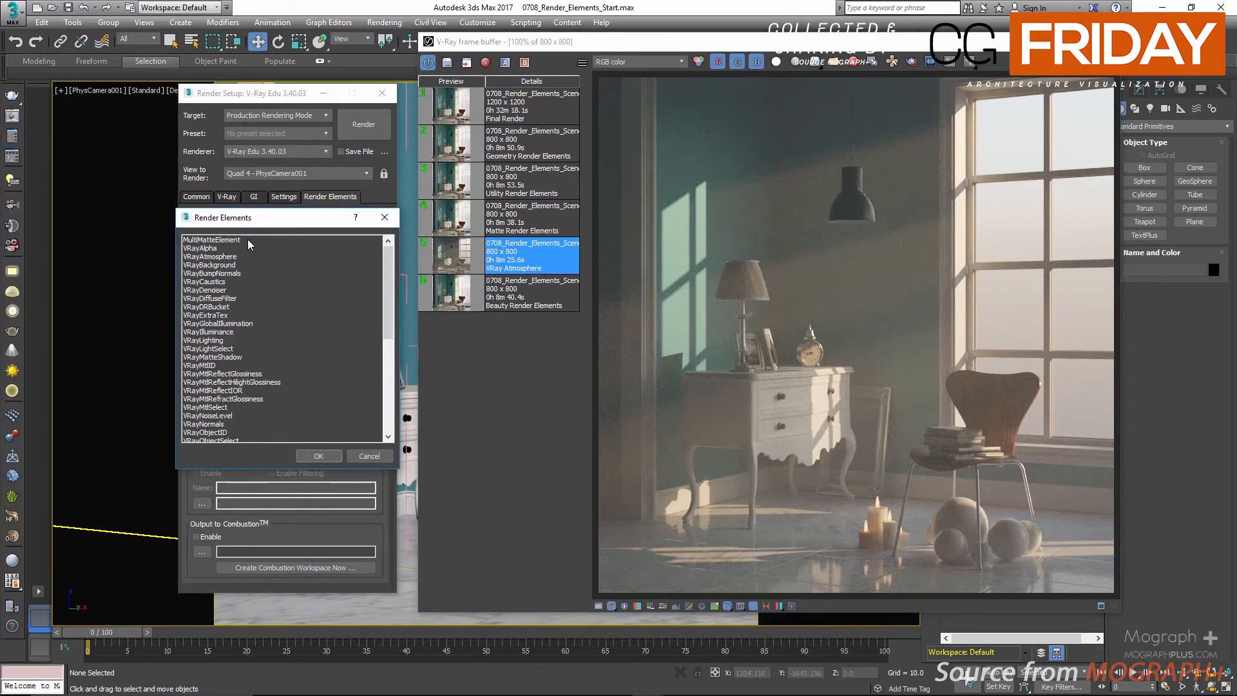
{"action": "left_click", "coordinate": [245, 239]}
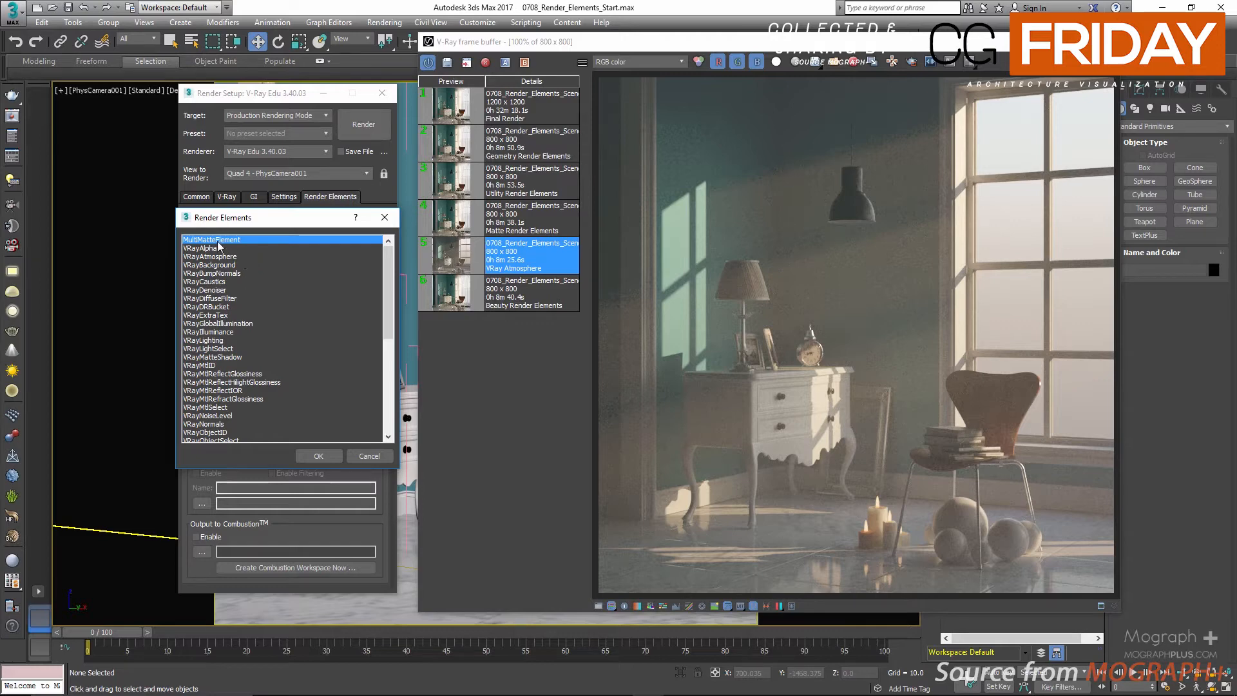
{"action": "left_click", "coordinate": [210, 367]}
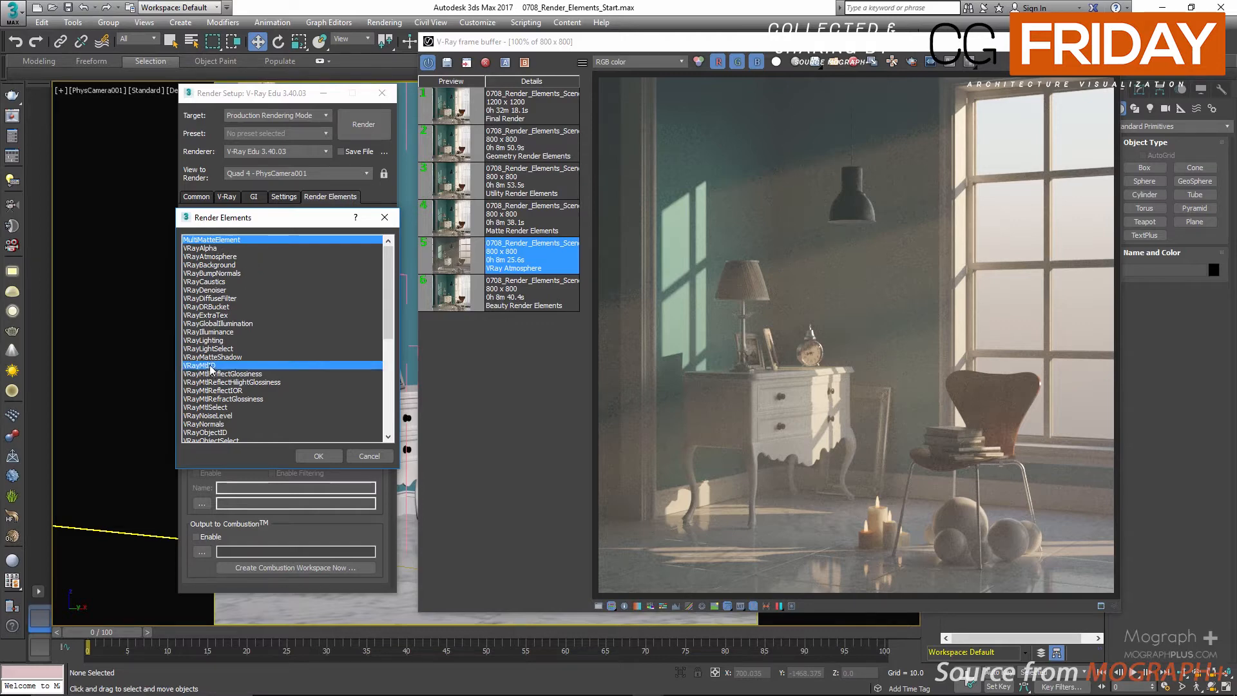
{"action": "scroll", "coordinate": [246, 311], "scroll_direction": "down", "scroll_amount": 5}
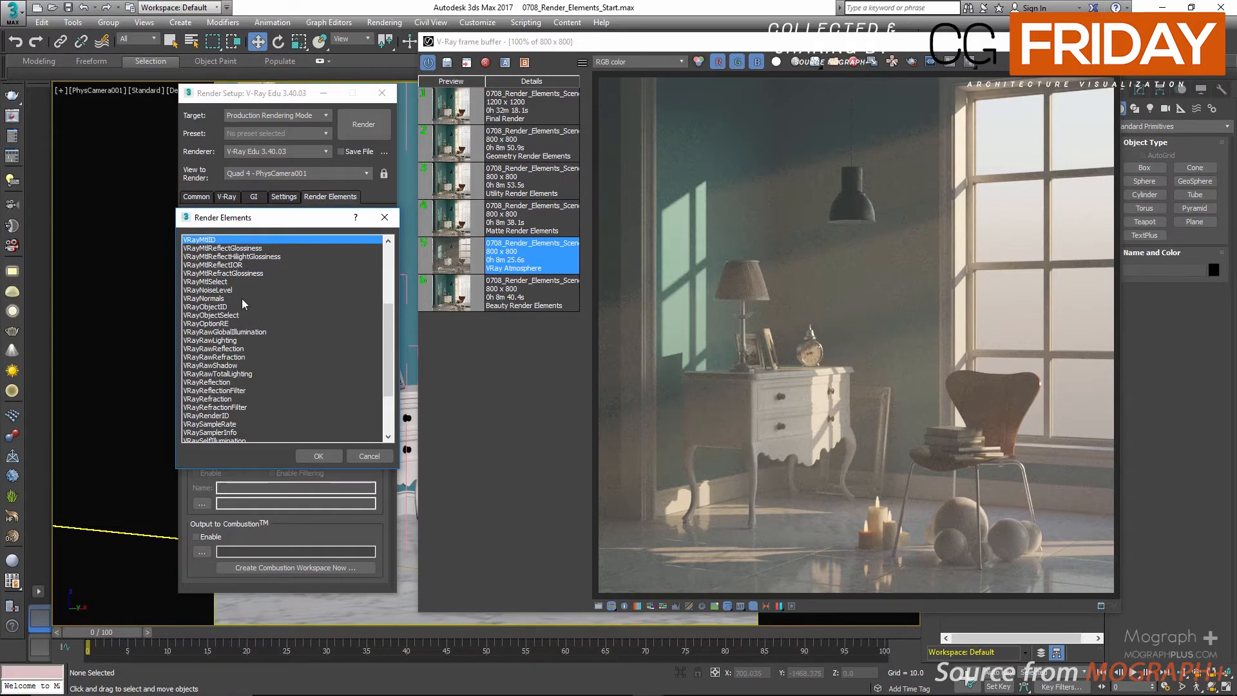
{"action": "left_click", "coordinate": [223, 307], "text": "ctrl"}
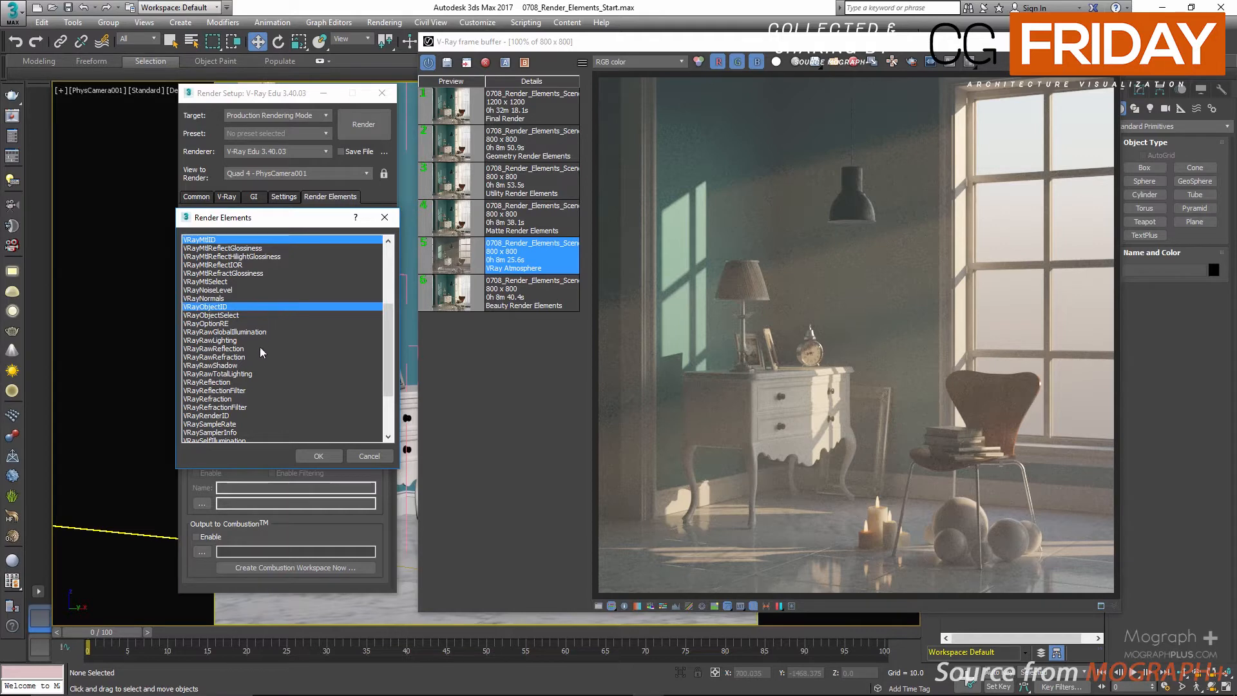
{"action": "left_click", "coordinate": [224, 415], "text": "ctrl"}
{"action": "scroll", "coordinate": [263, 354], "scroll_direction": "down", "scroll_amount": 3}
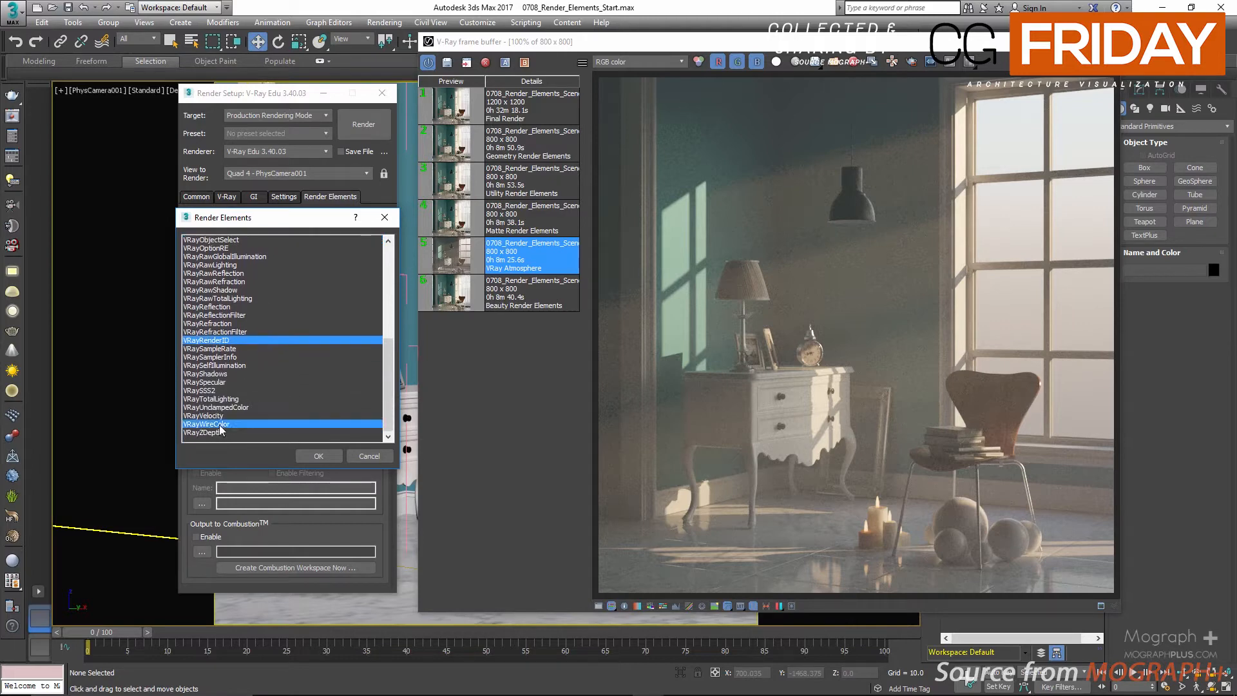
{"action": "scroll", "coordinate": [236, 374], "scroll_direction": "up", "scroll_amount": 3}
{"action": "scroll", "coordinate": [236, 373], "scroll_direction": "up", "scroll_amount": 8}
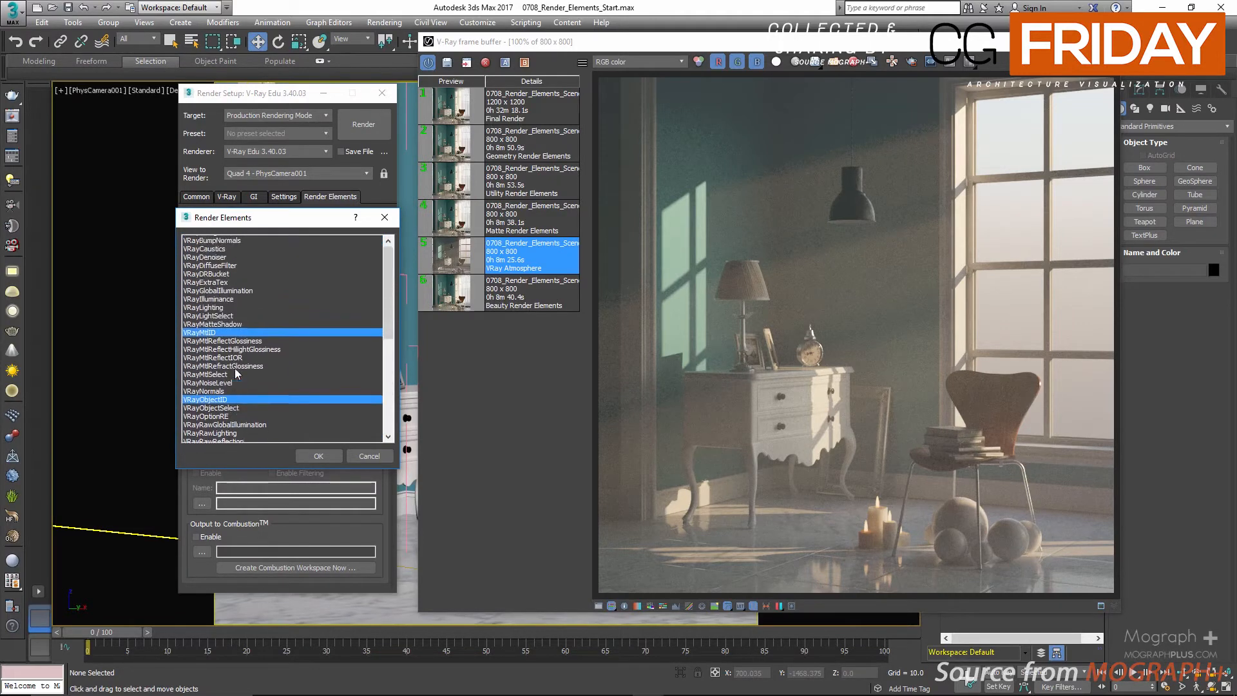
{"action": "left_click", "coordinate": [315, 456]}
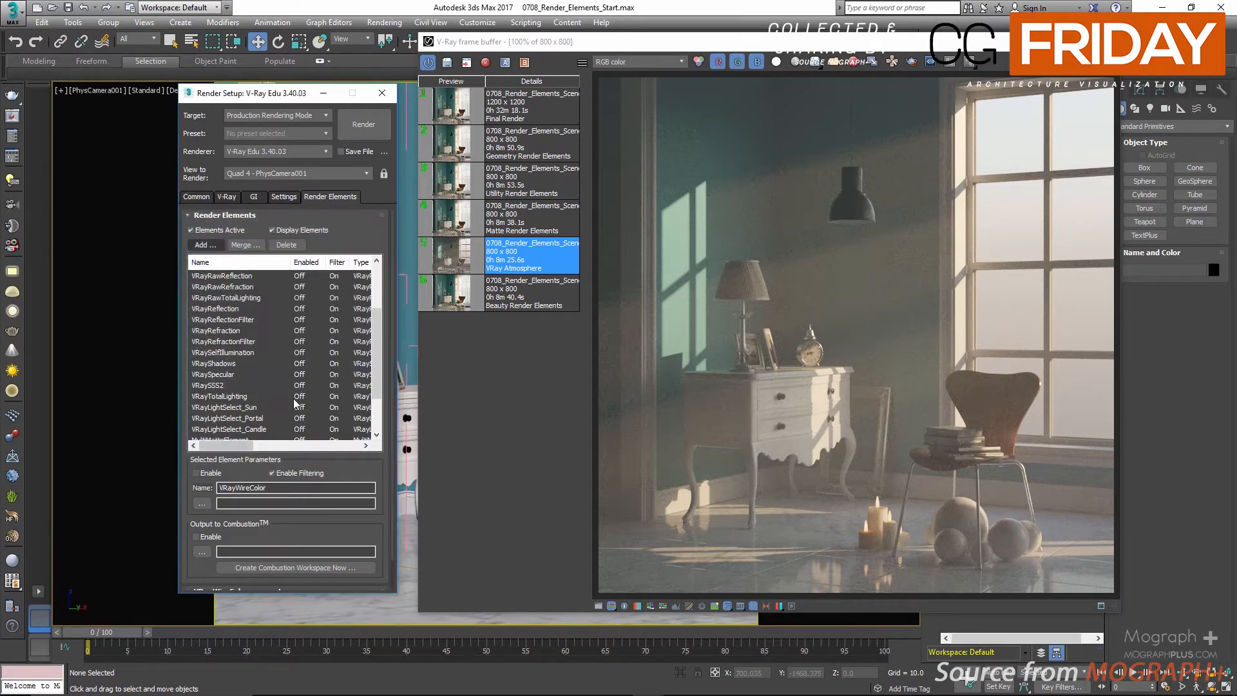
Rename the MultiMatteElement render element as MultiMatteElement_01.
{"action": "scroll", "coordinate": [379, 355], "scroll_direction": "down", "scroll_amount": 2}
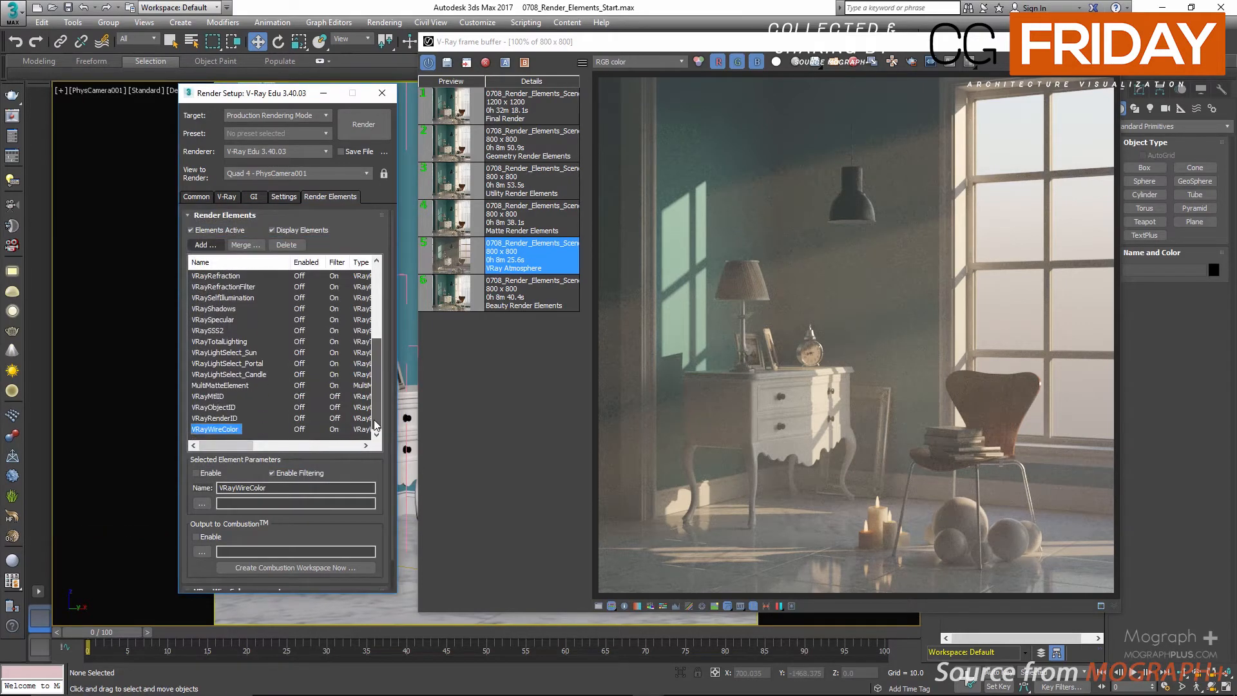
{"action": "left_click", "coordinate": [222, 385]}
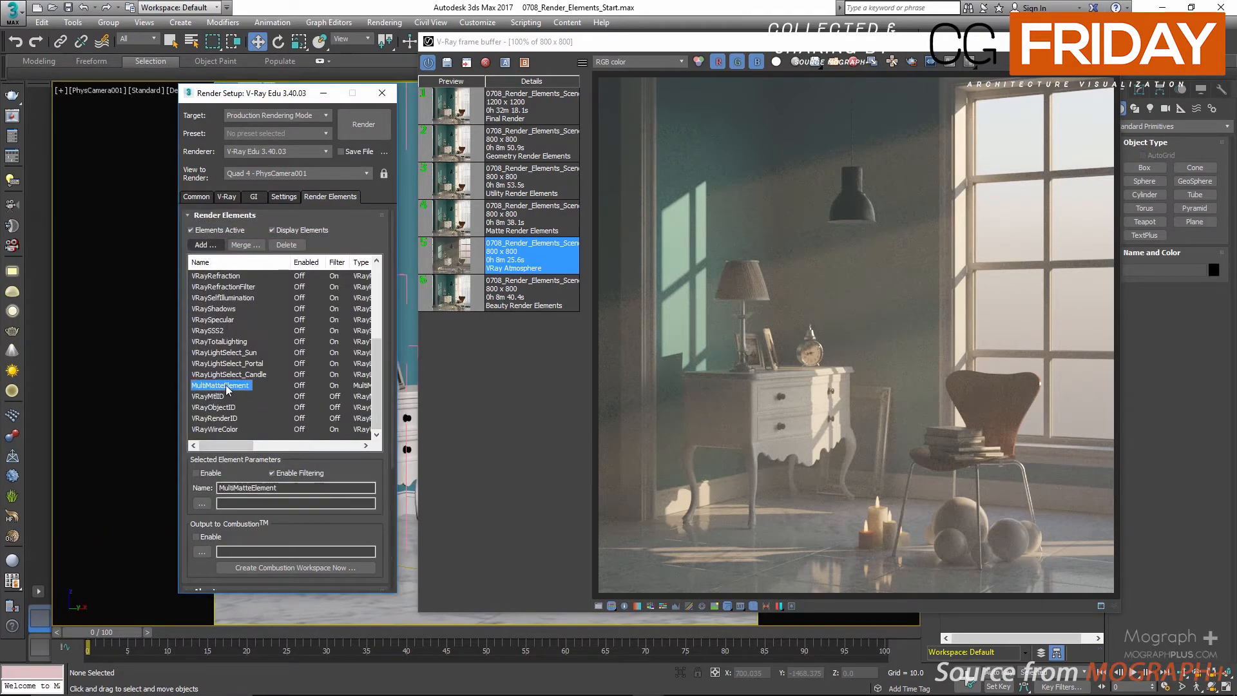
{"action": "left_click", "coordinate": [295, 487]}
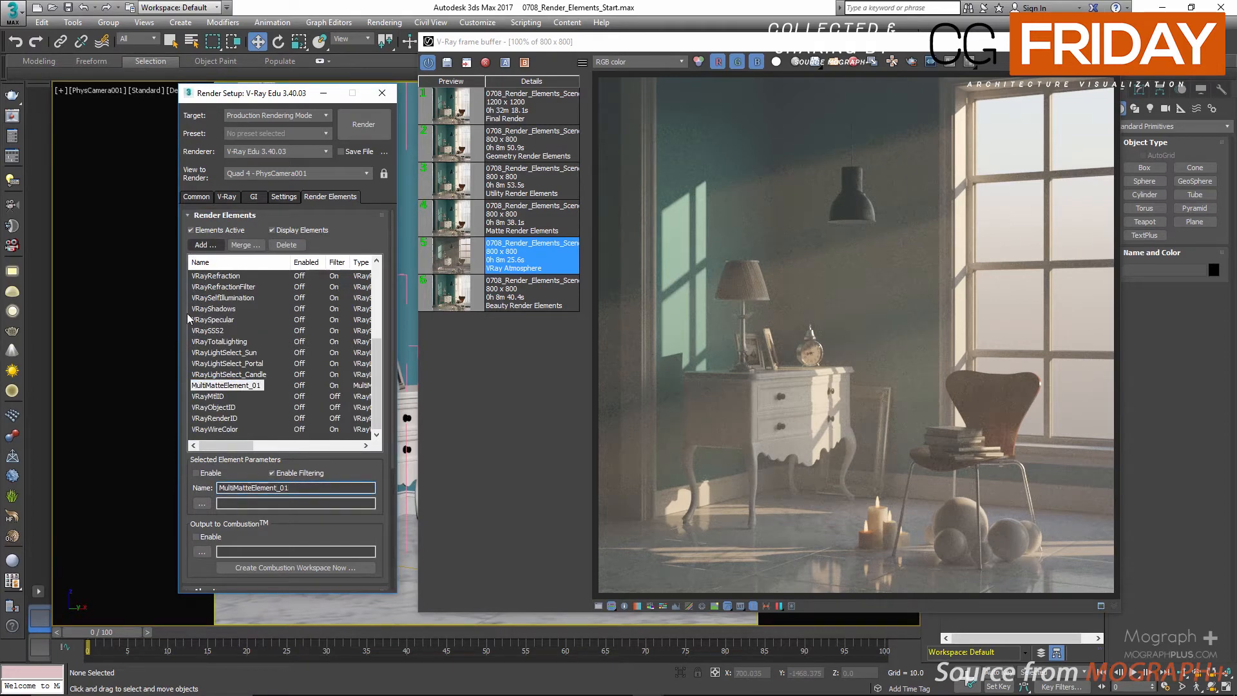
Add a second MultiMatteElement render element and rename it MultiMatteElement_02.
{"action": "left_click", "coordinate": [213, 242]}
{"action": "double_click", "coordinate": [213, 240]}
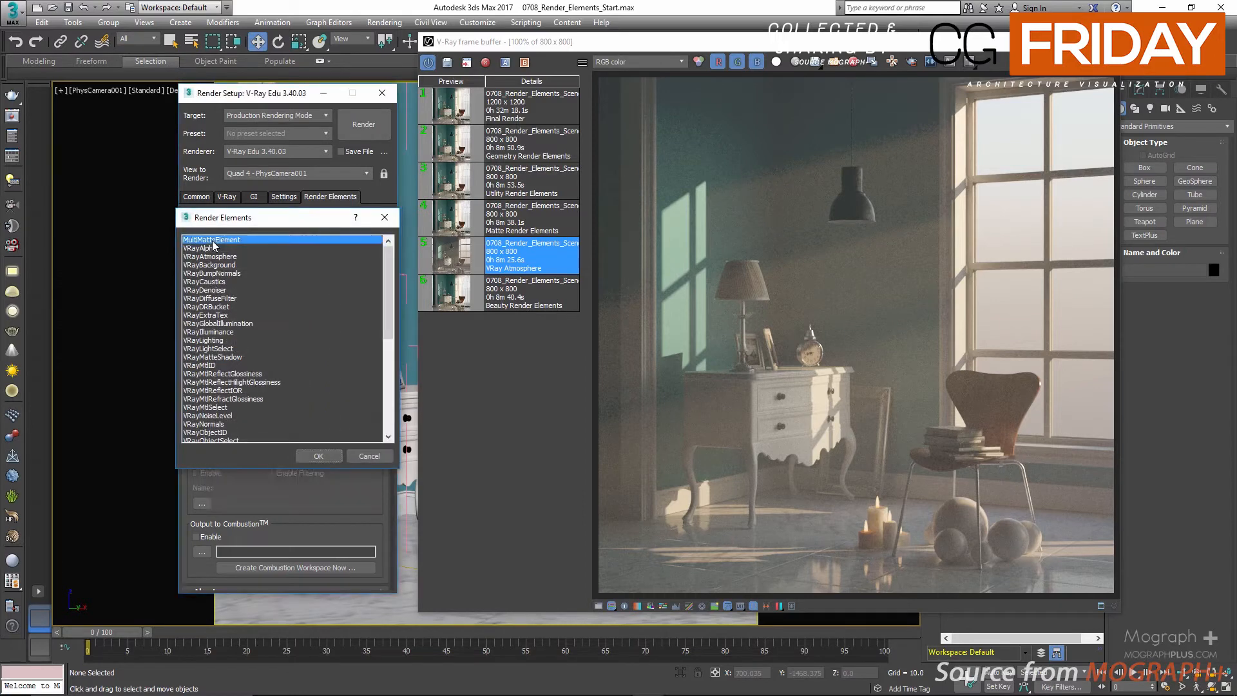
{"action": "scroll", "coordinate": [380, 413], "scroll_direction": "down", "scroll_amount": 1}
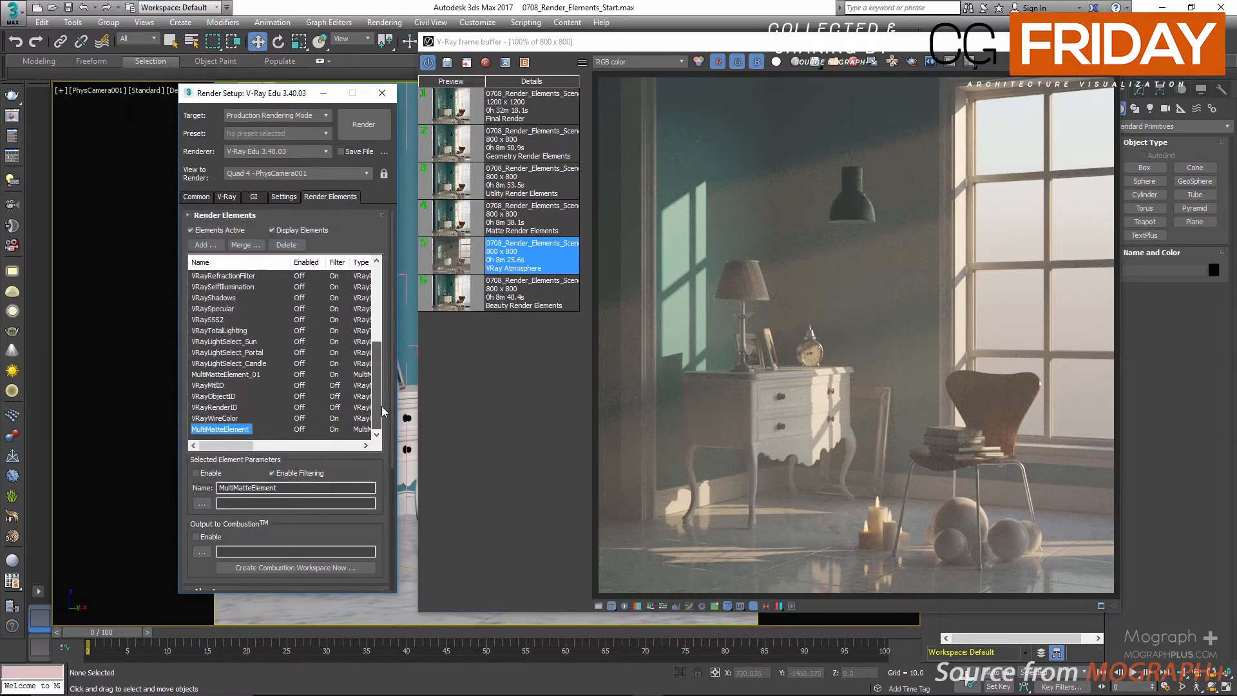
{"action": "left_click", "coordinate": [312, 488]}
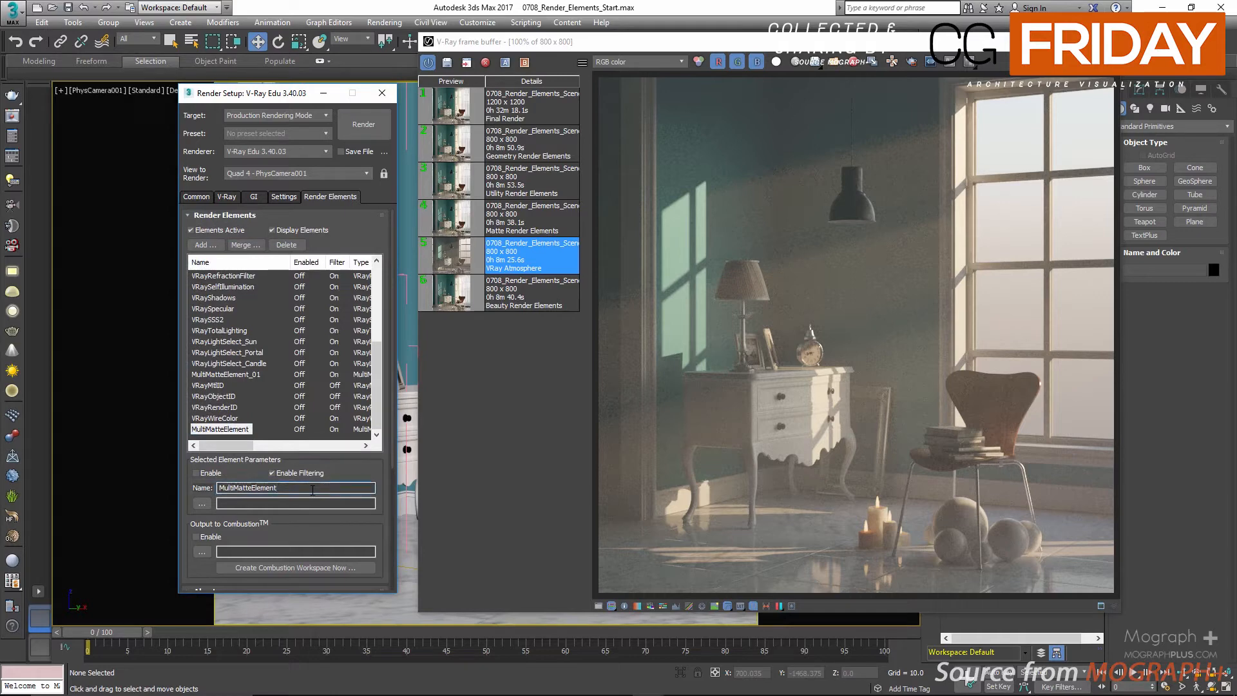
{"action": "type", "text": "_02"}
Set the RBuf, GBuf and BBuf IDs of MultiMatteElement_02 to 4, 5 and 6.
{"action": "left_click_drag", "start_coordinate": [319, 463], "coordinate": [348, 300]}
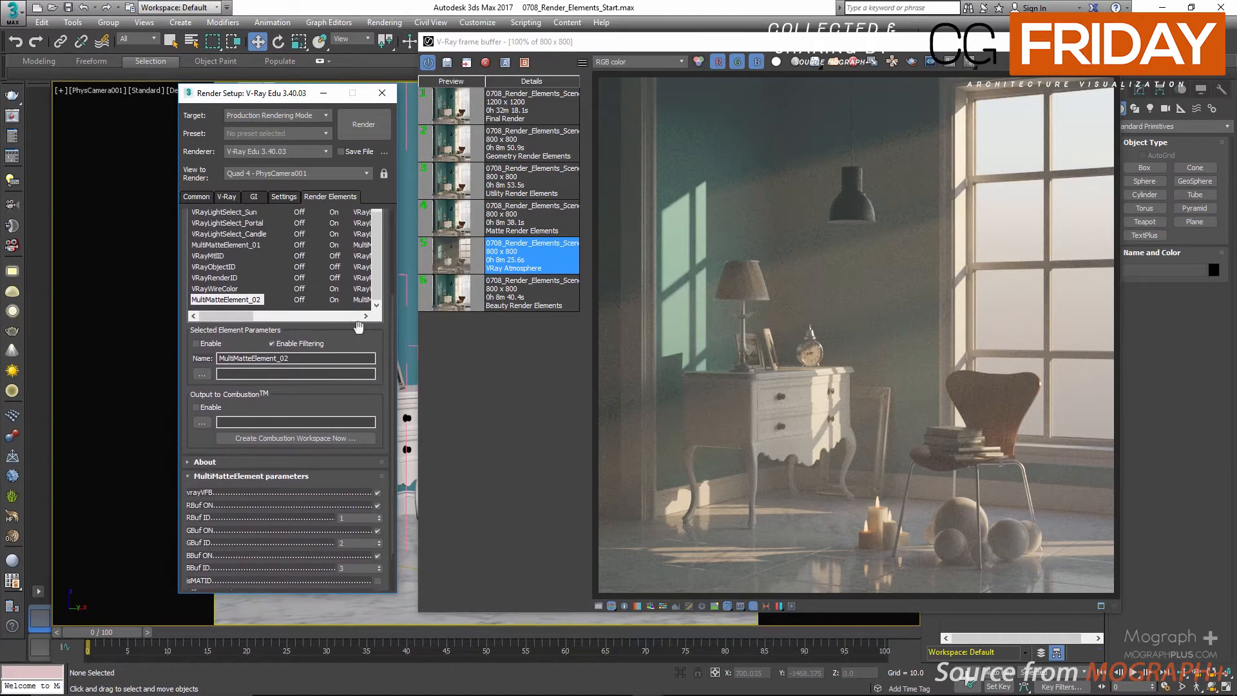
{"action": "left_click", "coordinate": [348, 518]}
{"action": "left_click_drag", "start_coordinate": [356, 544], "coordinate": [321, 567]}
{"action": "type", "text": "59"}
{"action": "scroll", "coordinate": [277, 547], "scroll_direction": "down", "scroll_amount": 3}
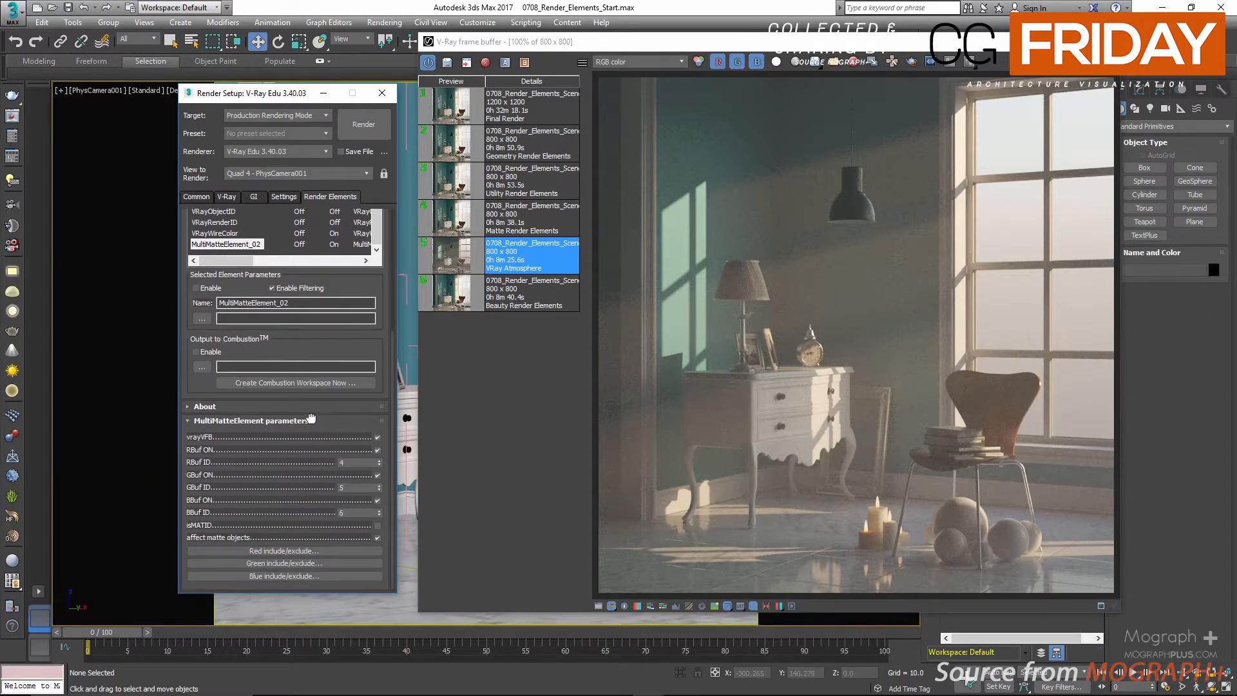
{"action": "scroll", "coordinate": [311, 419], "scroll_direction": "up", "scroll_amount": 5}
{"action": "scroll", "coordinate": [244, 462], "scroll_direction": "down", "scroll_amount": 3}
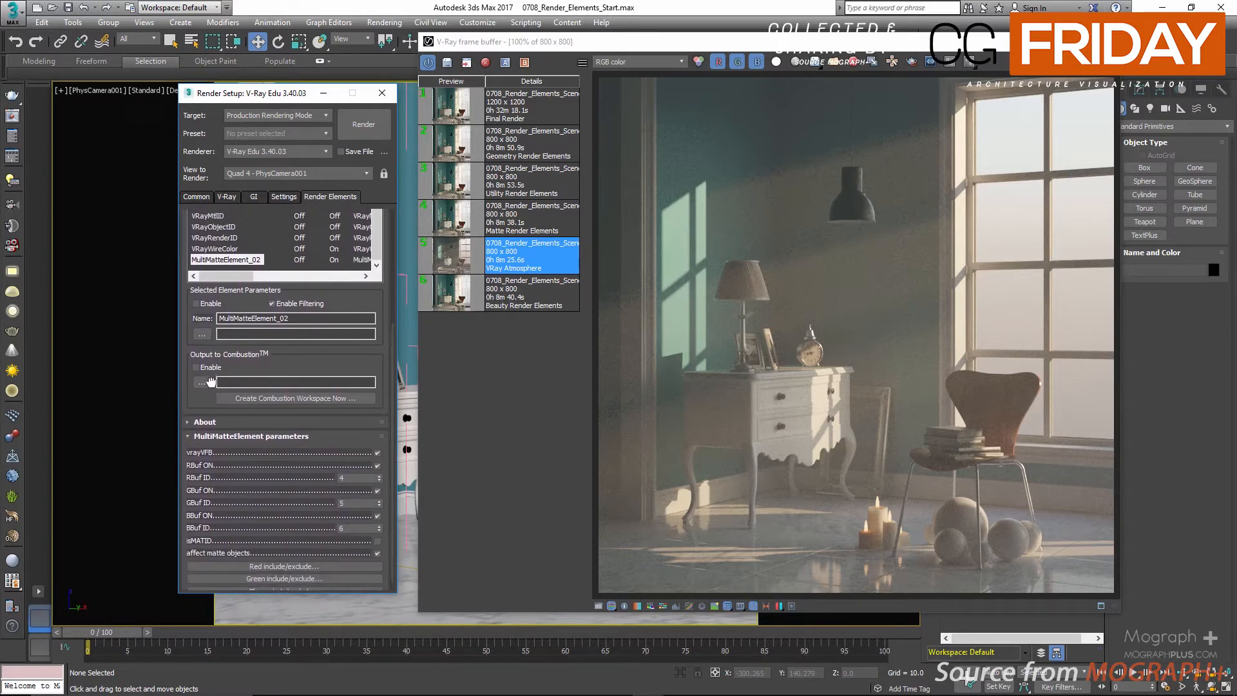
{"action": "scroll", "coordinate": [207, 405], "scroll_direction": "up", "scroll_amount": 5}
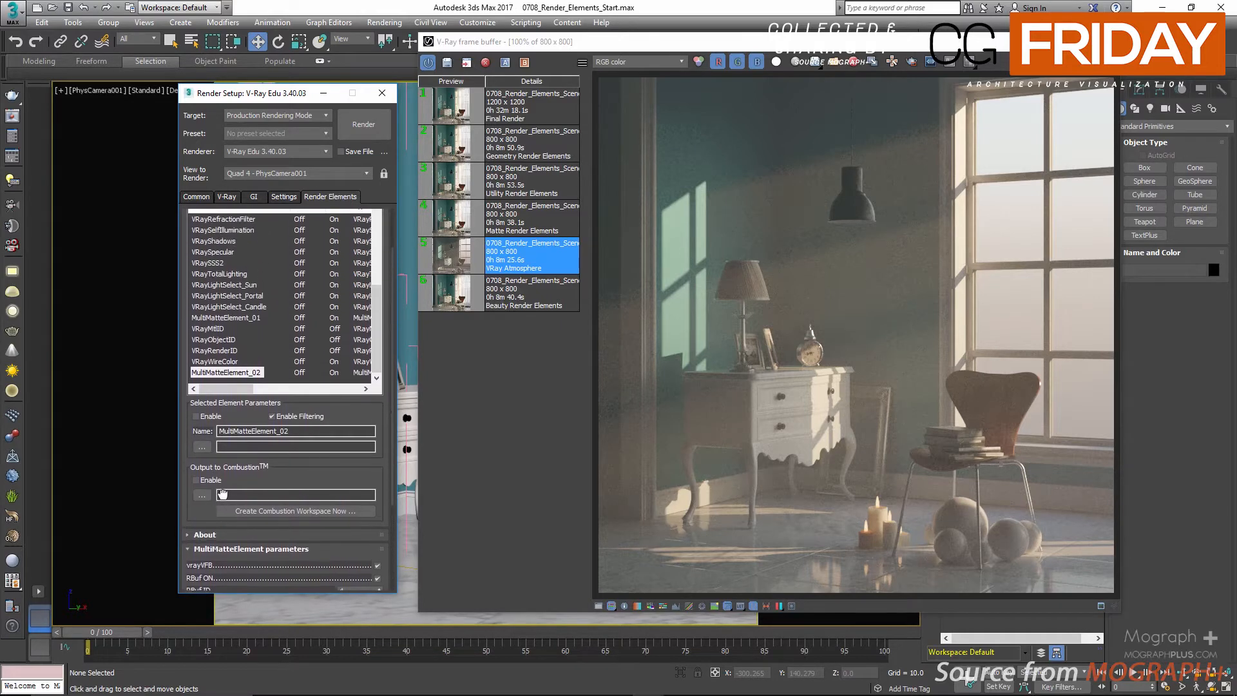
Load the Matte Render Elements render from the frame buffer history and display its VRayObjectID channel.
{"action": "left_click", "coordinate": [453, 219]}
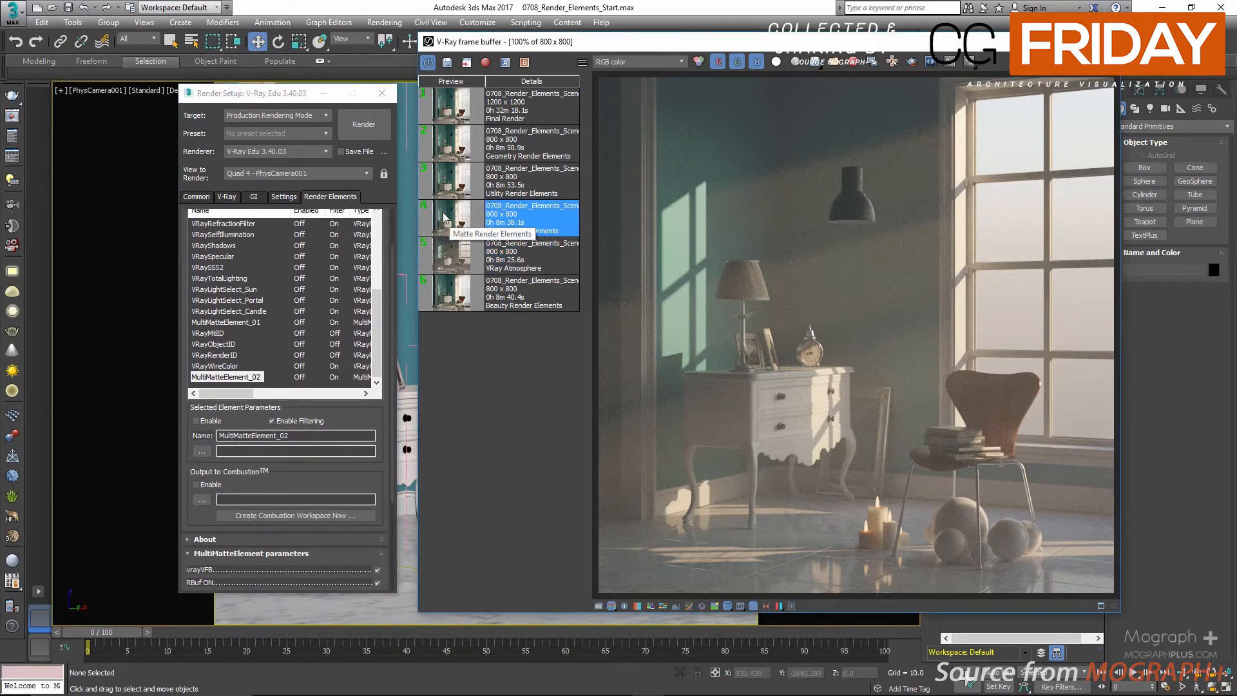
{"action": "double_click", "coordinate": [443, 214]}
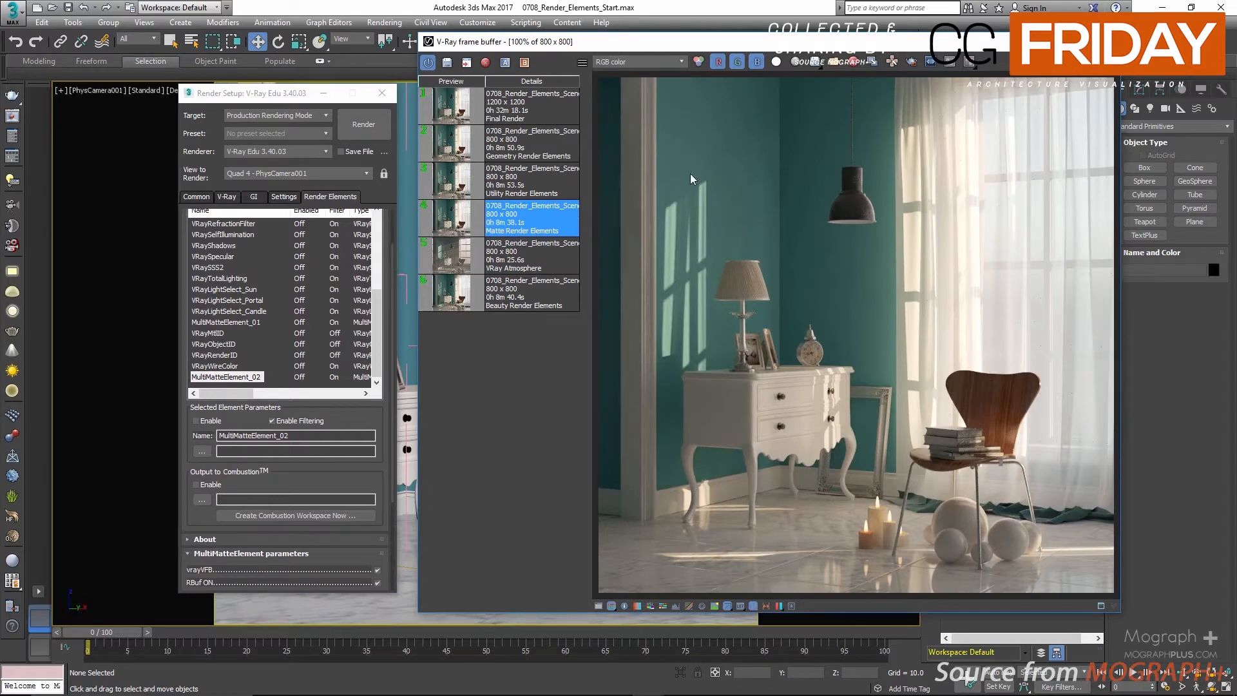
{"action": "left_click", "coordinate": [653, 63]}
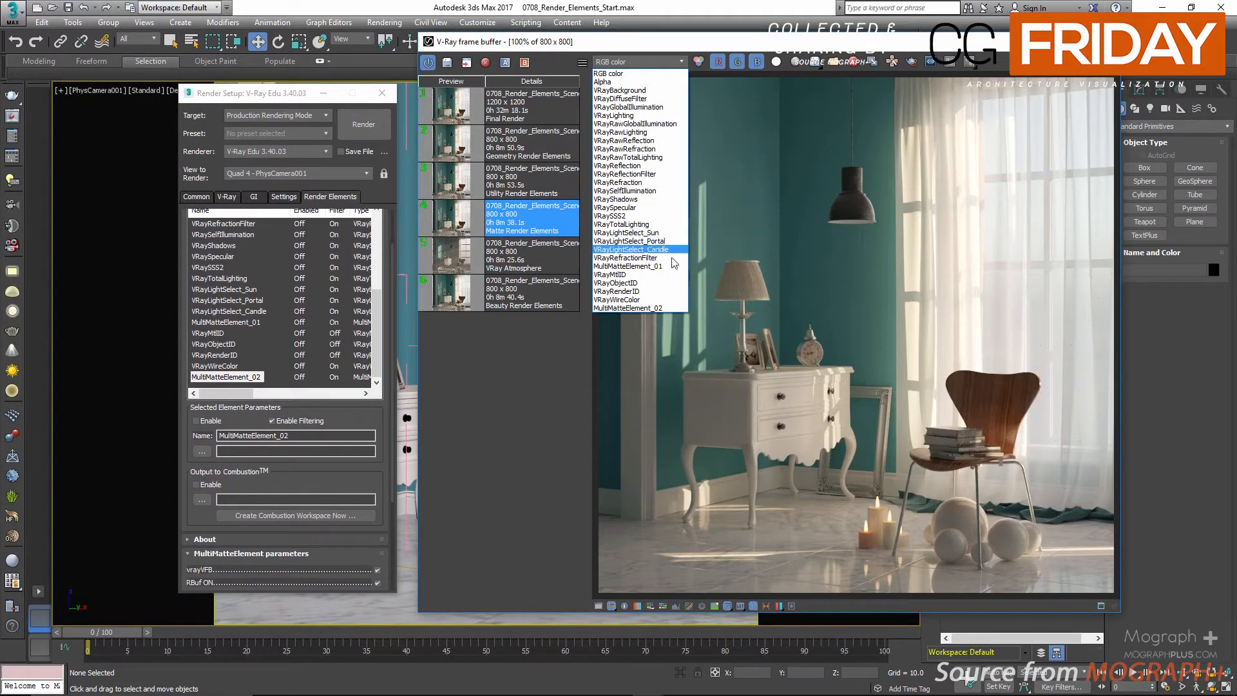
{"action": "left_click", "coordinate": [674, 283]}
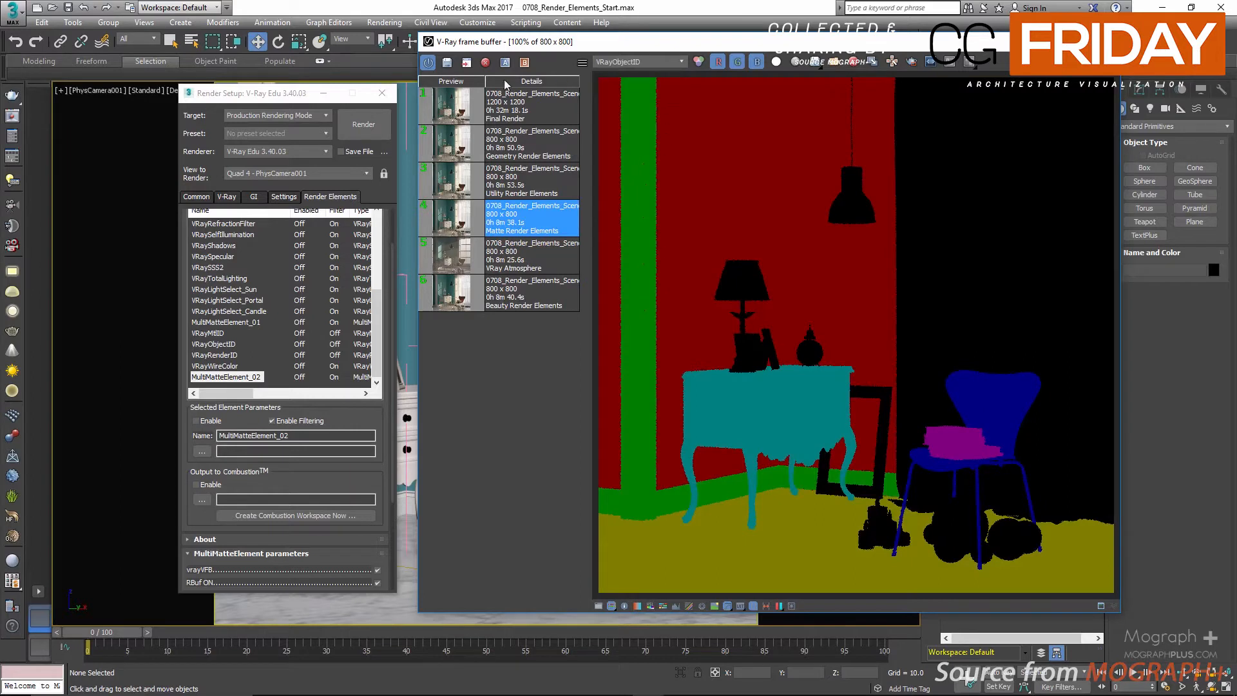
Uncover the viewport and inspect the G-Buffer Object ID of the wall behind the desk in its object properties.
{"action": "left_click_drag", "start_coordinate": [295, 98], "coordinate": [148, 96]}
{"action": "left_click_drag", "start_coordinate": [602, 45], "coordinate": [705, 51]}
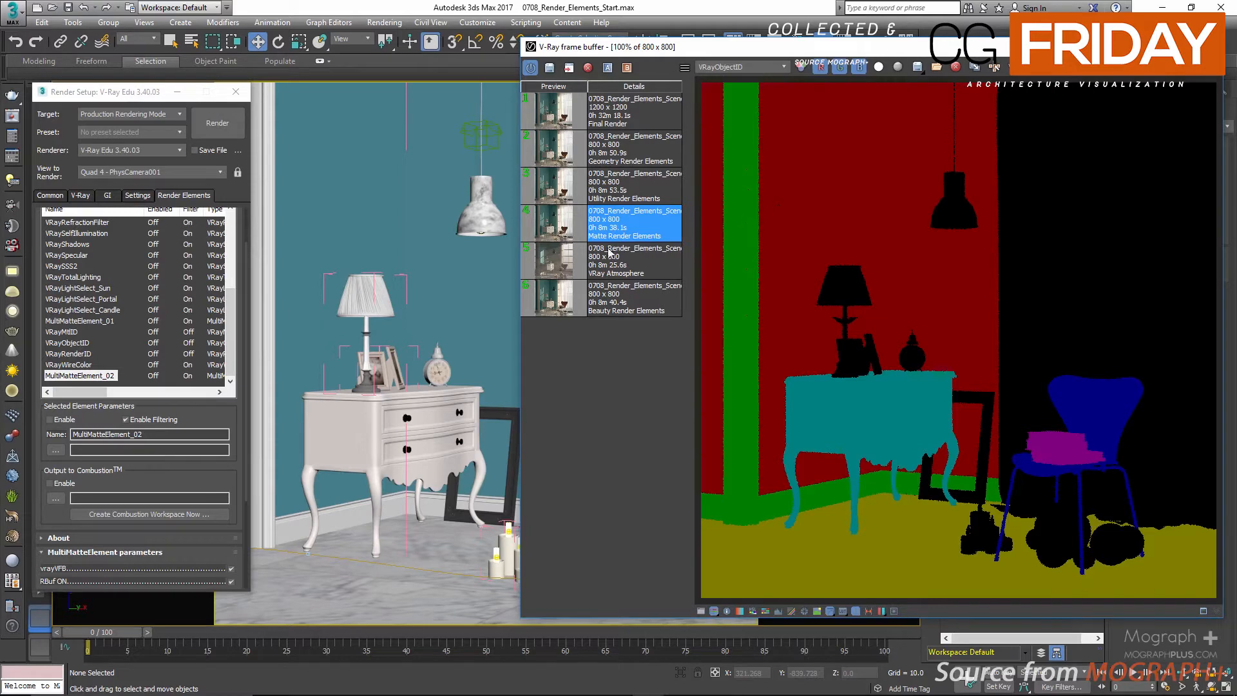
{"action": "left_click", "coordinate": [348, 205]}
{"action": "right_click", "coordinate": [348, 204]}
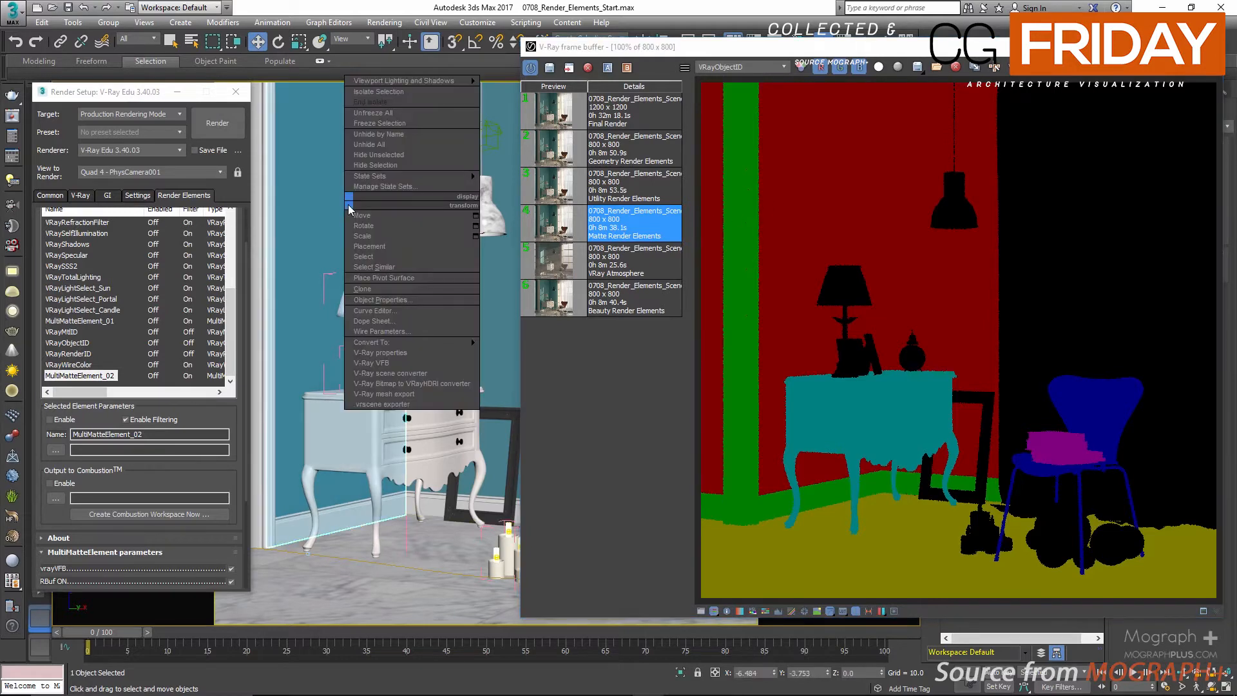
{"action": "left_click", "coordinate": [425, 301]}
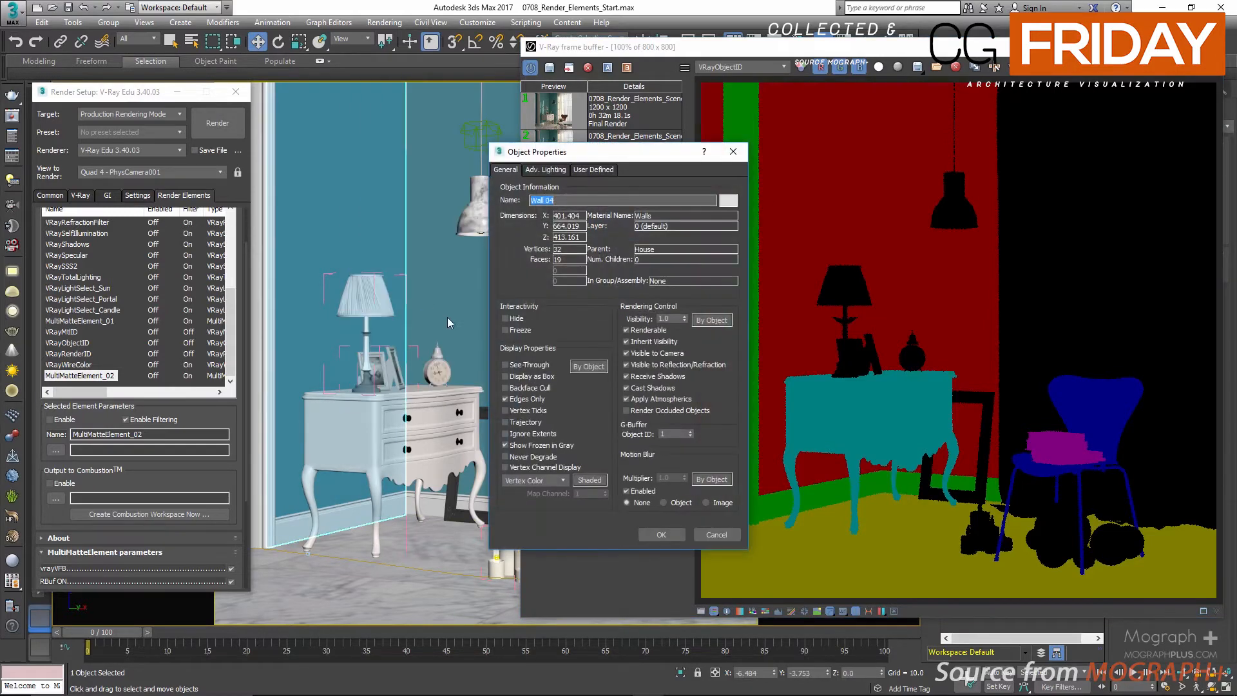
{"action": "double_click", "coordinate": [673, 435]}
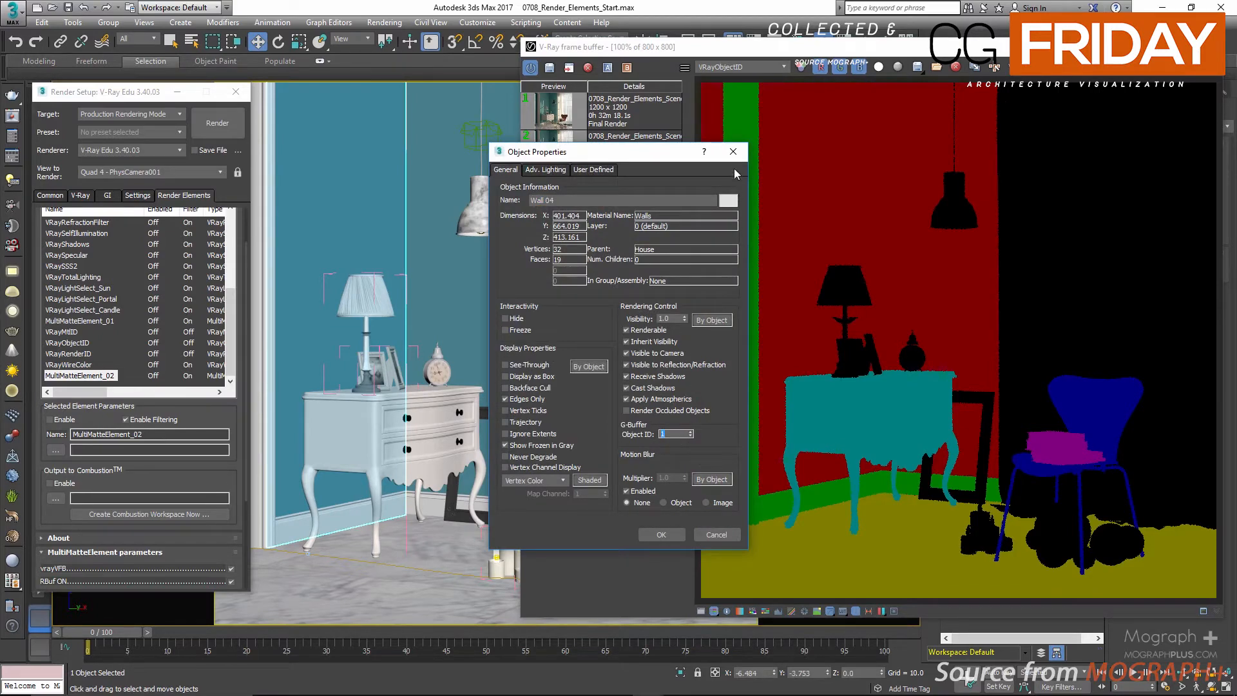
{"action": "left_click", "coordinate": [733, 152]}
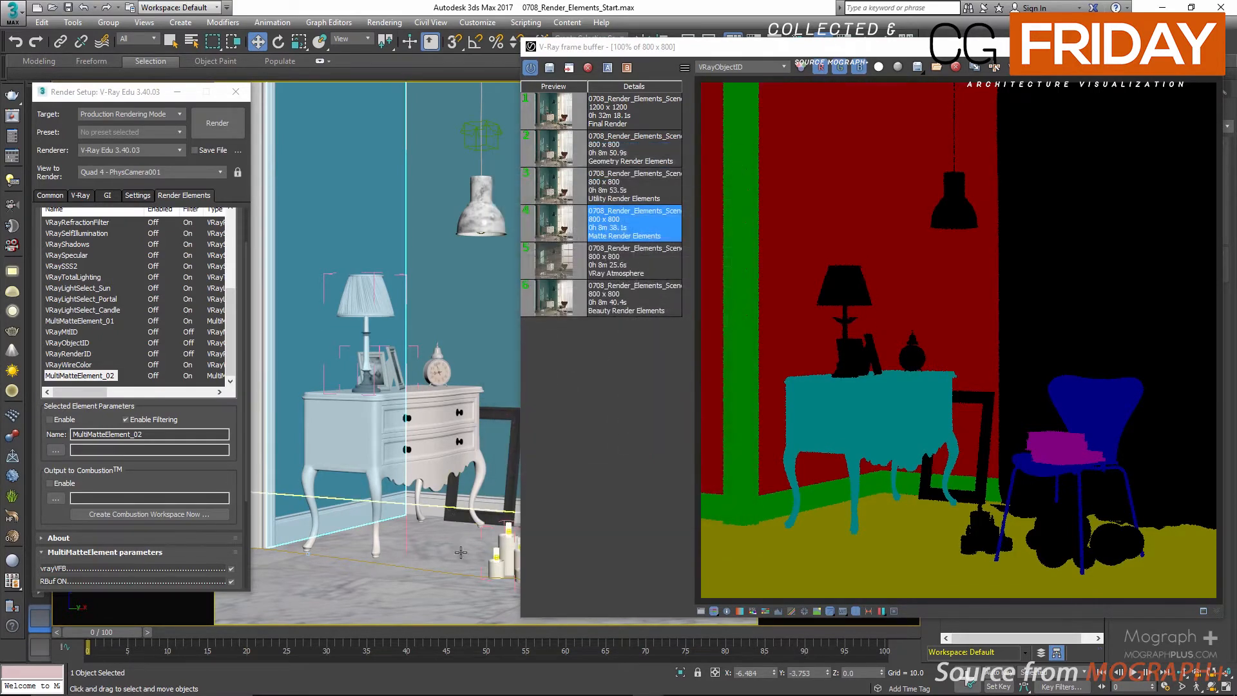
Inspect the floor's G-Buffer Object ID in its object properties.
{"action": "left_click", "coordinate": [408, 560]}
{"action": "left_click", "coordinate": [402, 600]}
{"action": "right_click", "coordinate": [402, 600]}
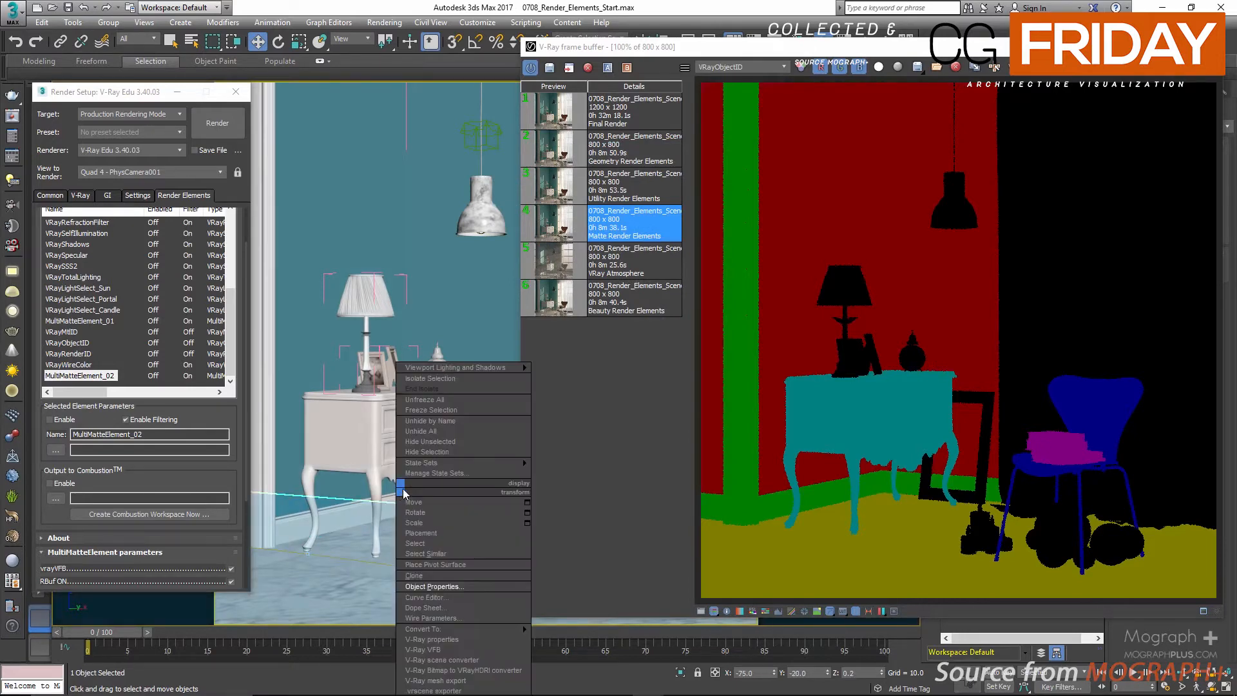
{"action": "left_click", "coordinate": [473, 587]}
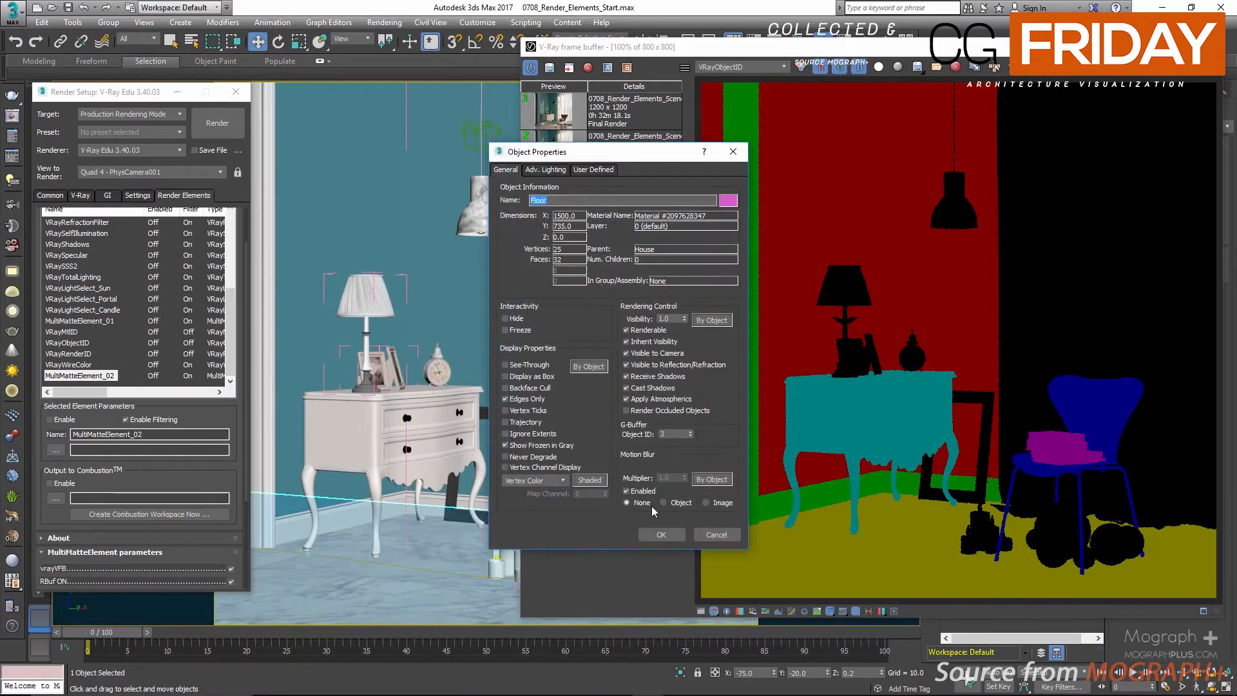
{"action": "left_click", "coordinate": [732, 152]}
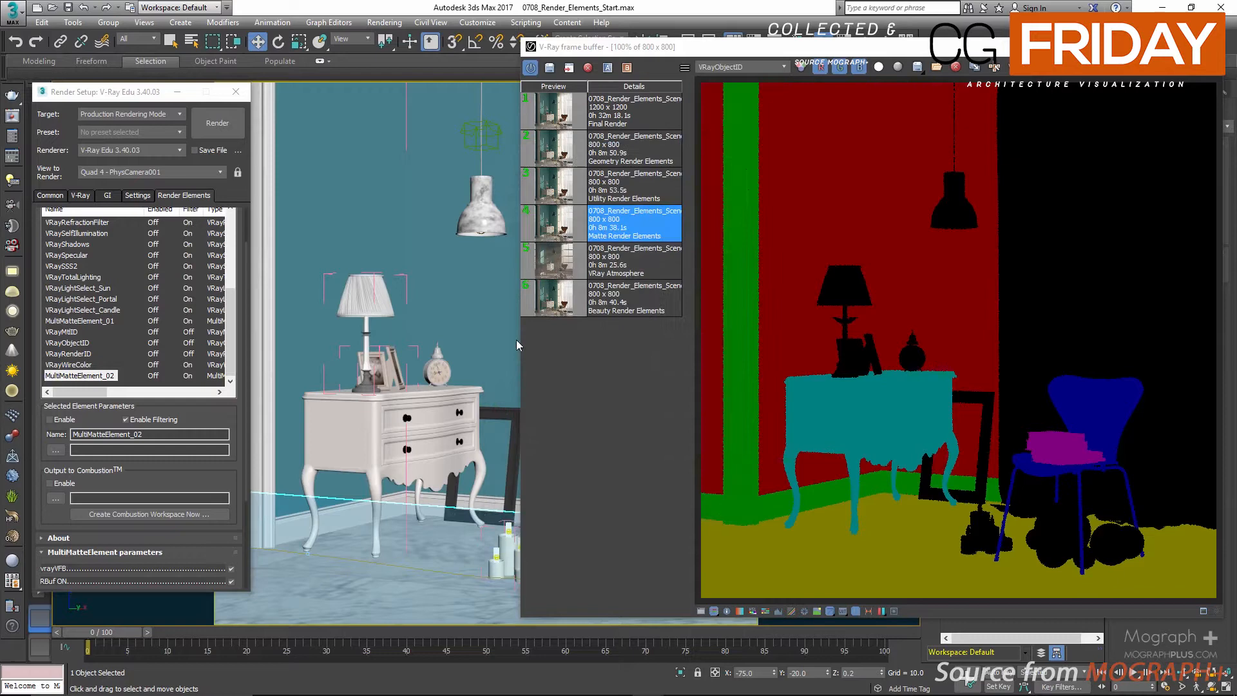
Inspect the desk group's G-Buffer Object ID in its object properties.
{"action": "left_click", "coordinate": [396, 423]}
{"action": "right_click", "coordinate": [381, 419]}
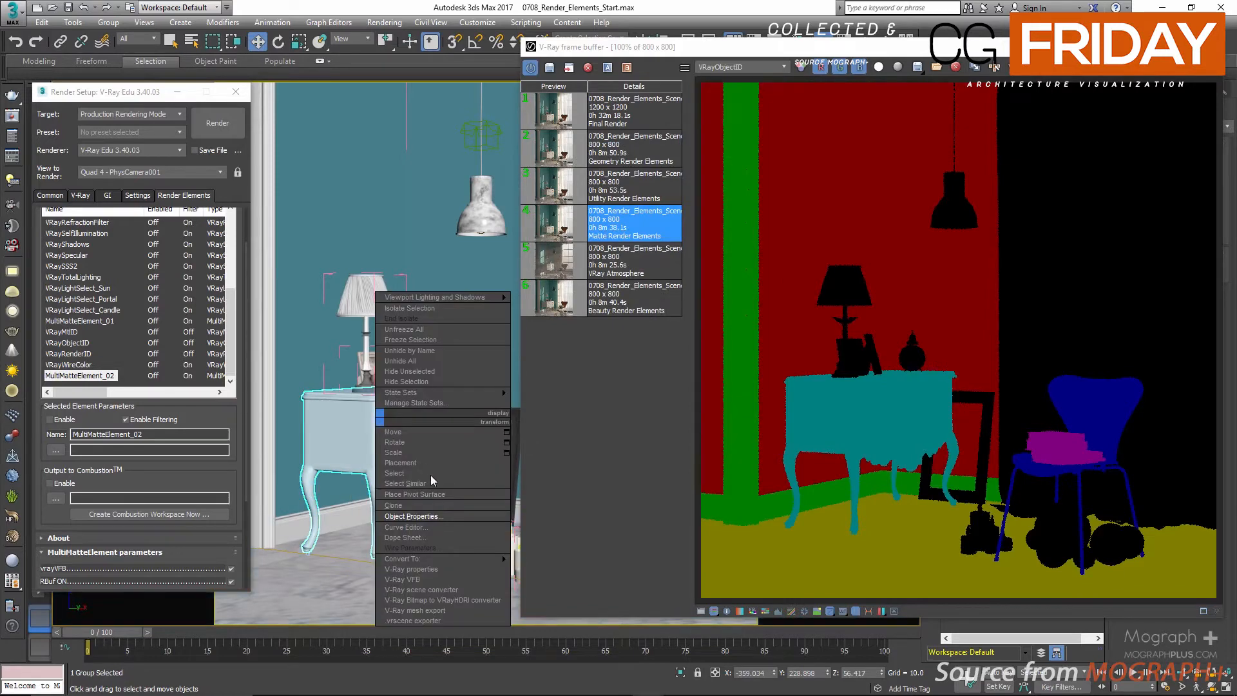
{"action": "left_click", "coordinate": [450, 516]}
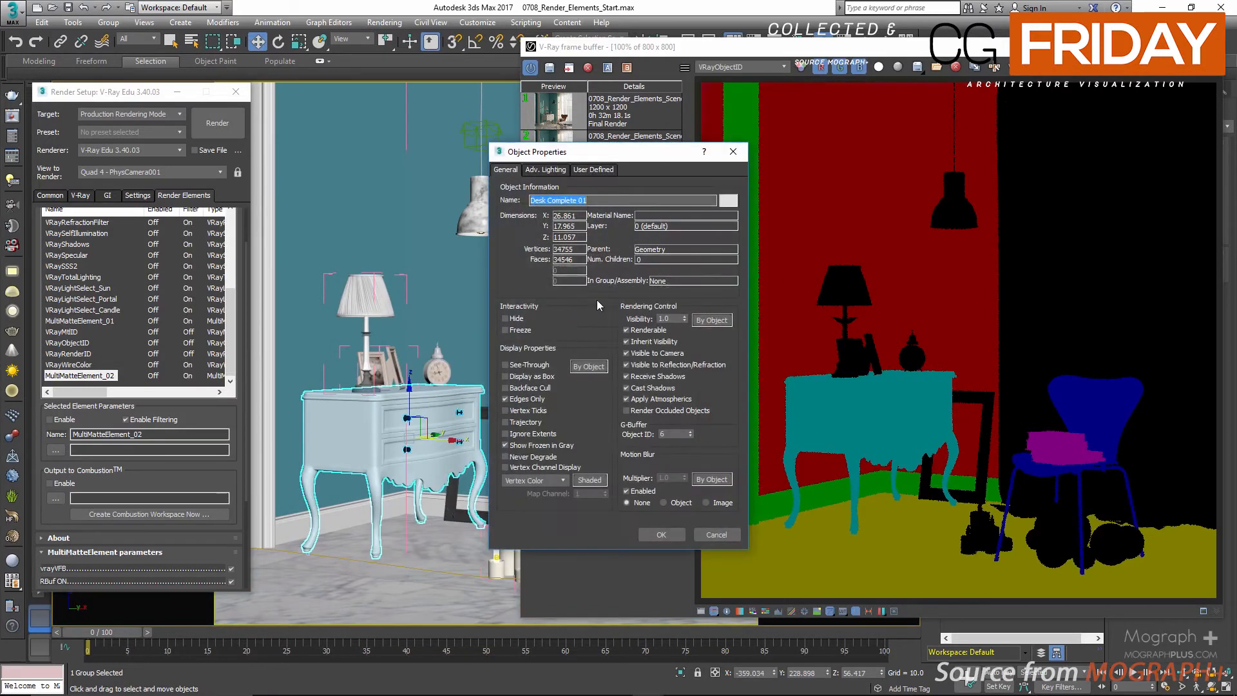
{"action": "left_click", "coordinate": [733, 152]}
Inspect the chair group's G-Buffer Object ID and compare it with the VRayObjectID pass in the frame buffer.
{"action": "left_click_drag", "start_coordinate": [680, 51], "coordinate": [866, 67]}
{"action": "left_click", "coordinate": [610, 413]}
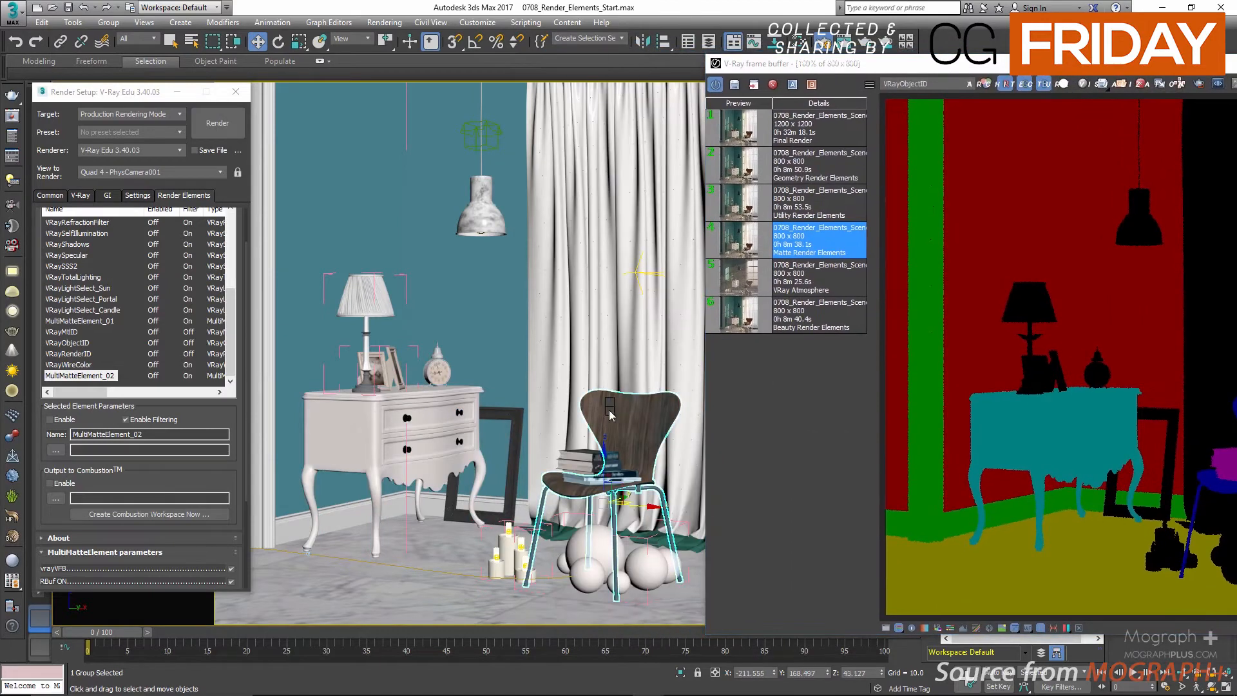
{"action": "right_click", "coordinate": [609, 407]}
{"action": "left_click", "coordinate": [657, 505]}
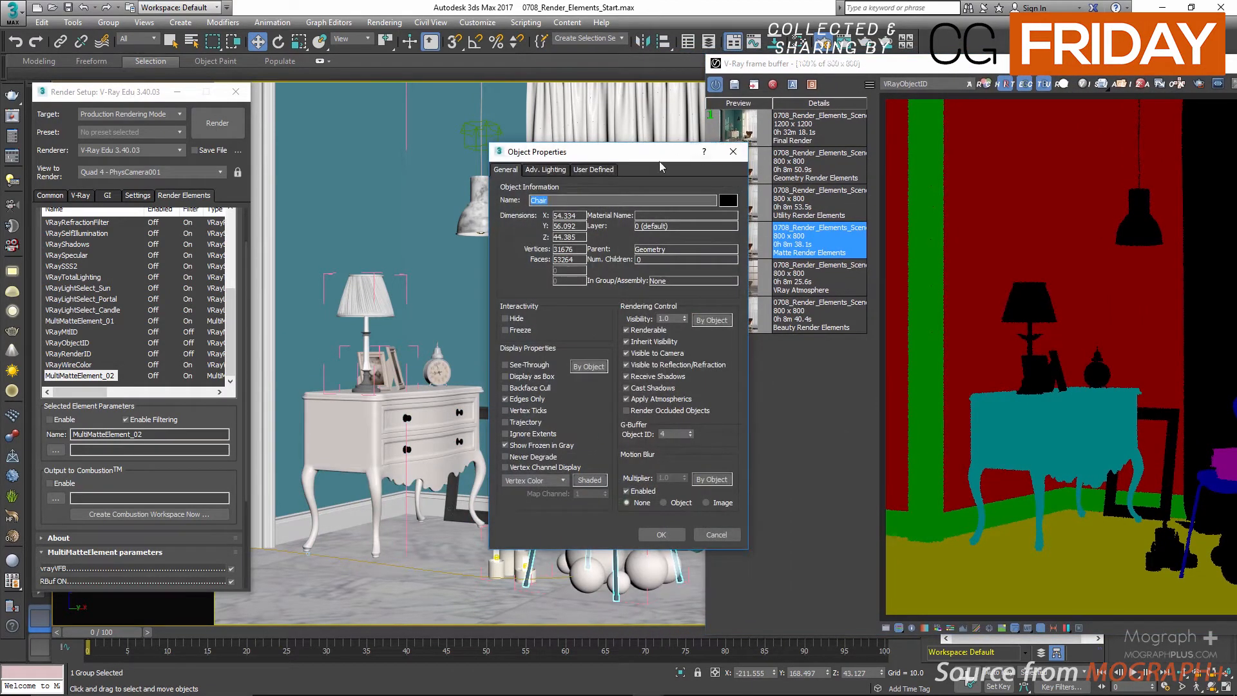
{"action": "left_click_drag", "start_coordinate": [601, 161], "coordinate": [513, 157]}
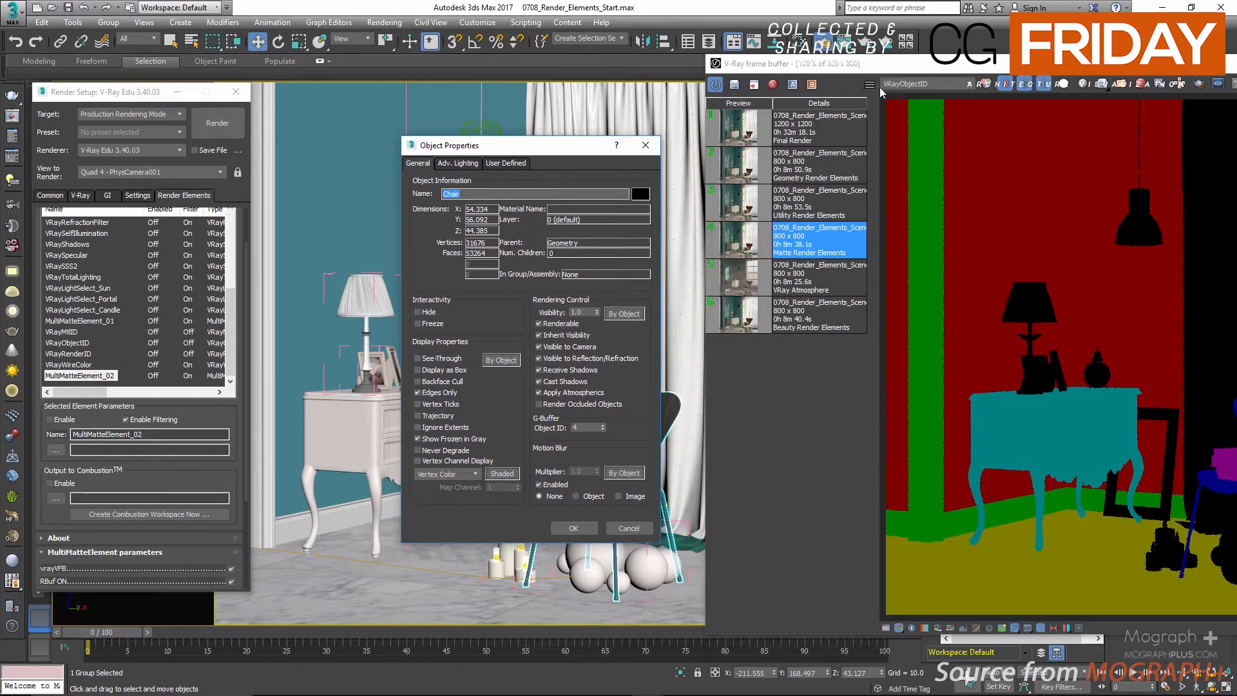
{"action": "left_click_drag", "start_coordinate": [868, 65], "coordinate": [656, 76]}
{"action": "left_click_drag", "start_coordinate": [444, 145], "coordinate": [284, 152]}
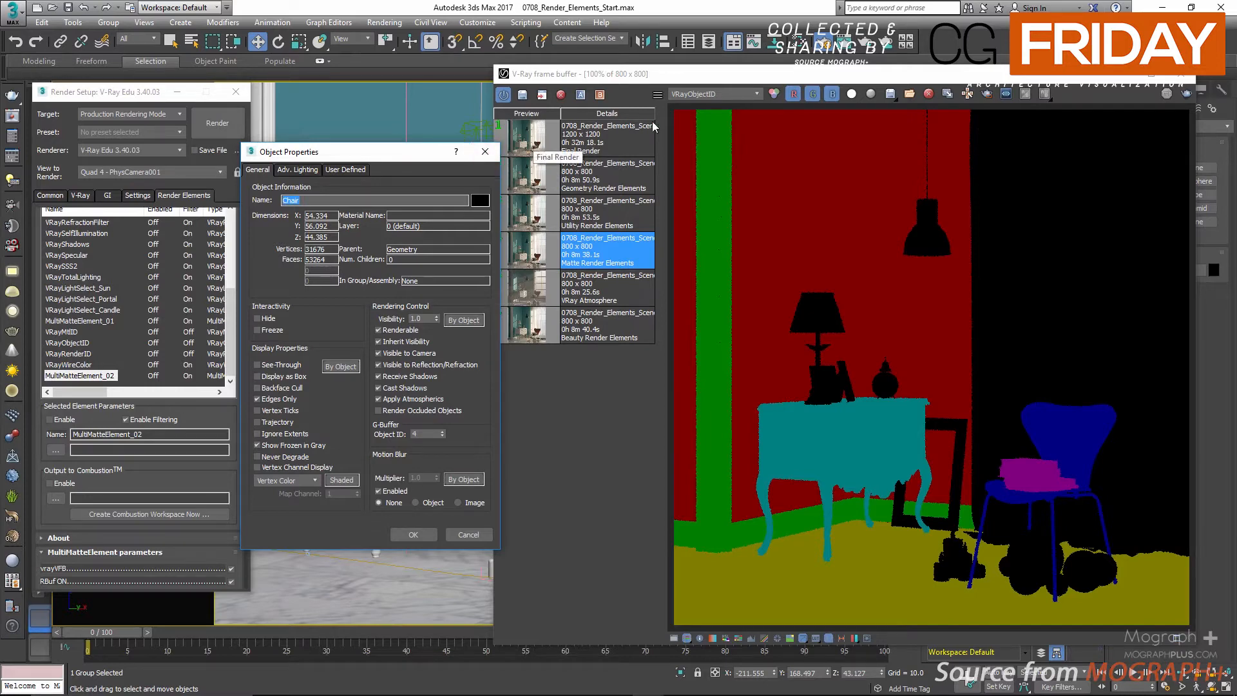
{"action": "left_click", "coordinate": [757, 93]}
{"action": "left_click", "coordinate": [937, 231]}
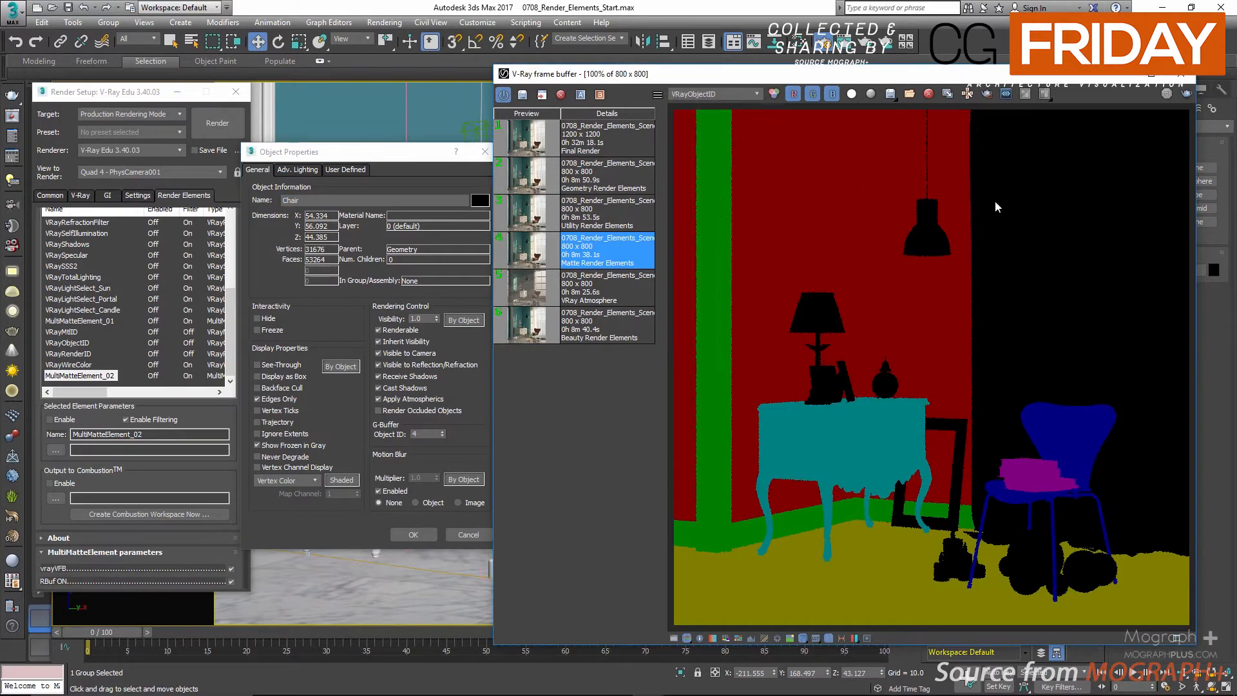
{"action": "left_click_drag", "start_coordinate": [361, 151], "coordinate": [341, 258]}
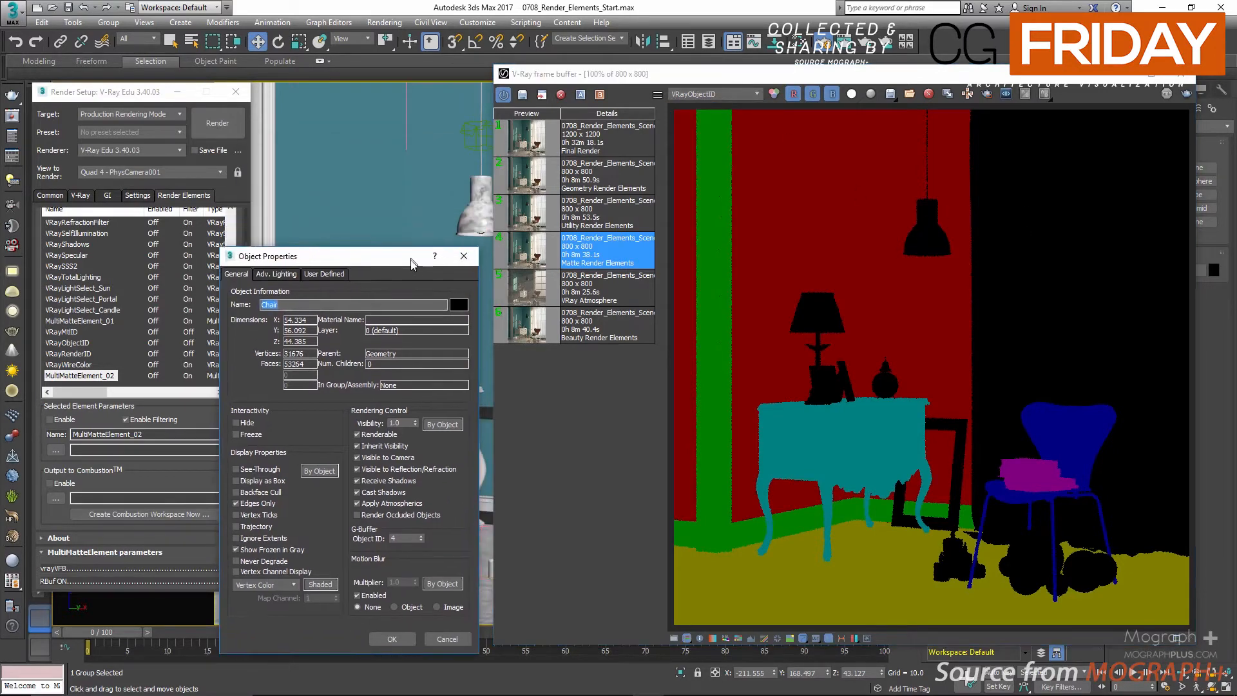
{"action": "left_click", "coordinate": [466, 258]}
Inspect the pendant lamp shade's G-Buffer Object ID in its object properties.
{"action": "right_click", "coordinate": [479, 227]}
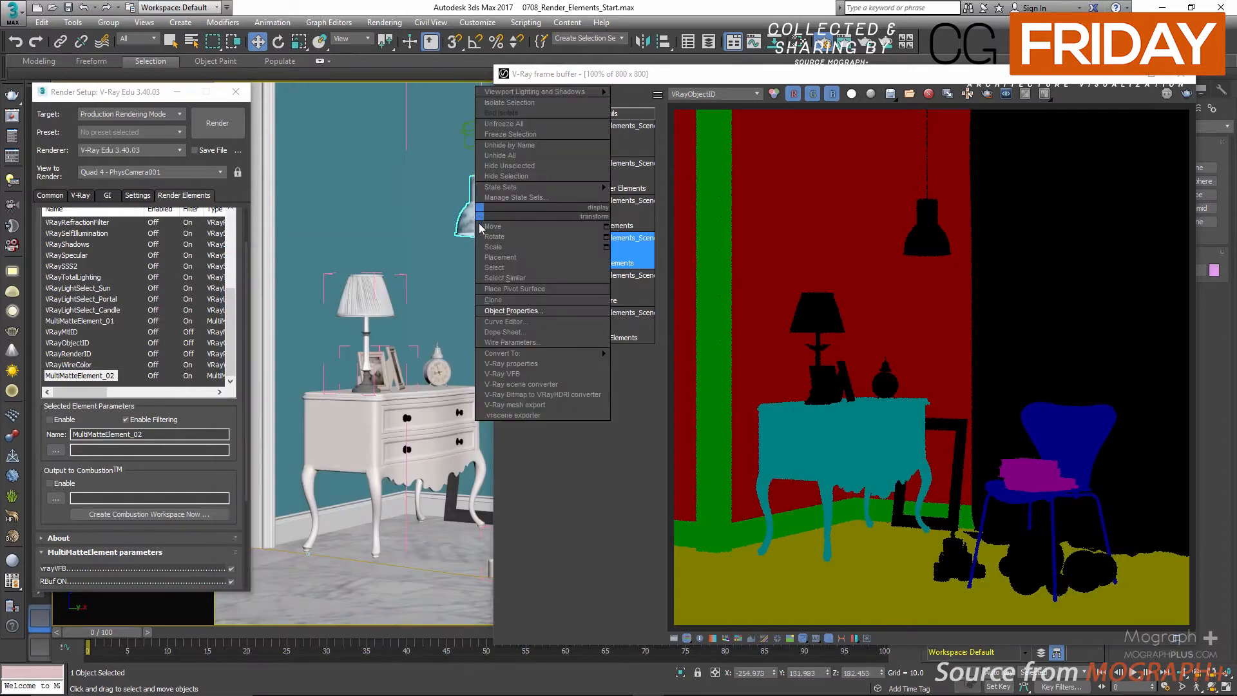
{"action": "left_click", "coordinate": [513, 311]}
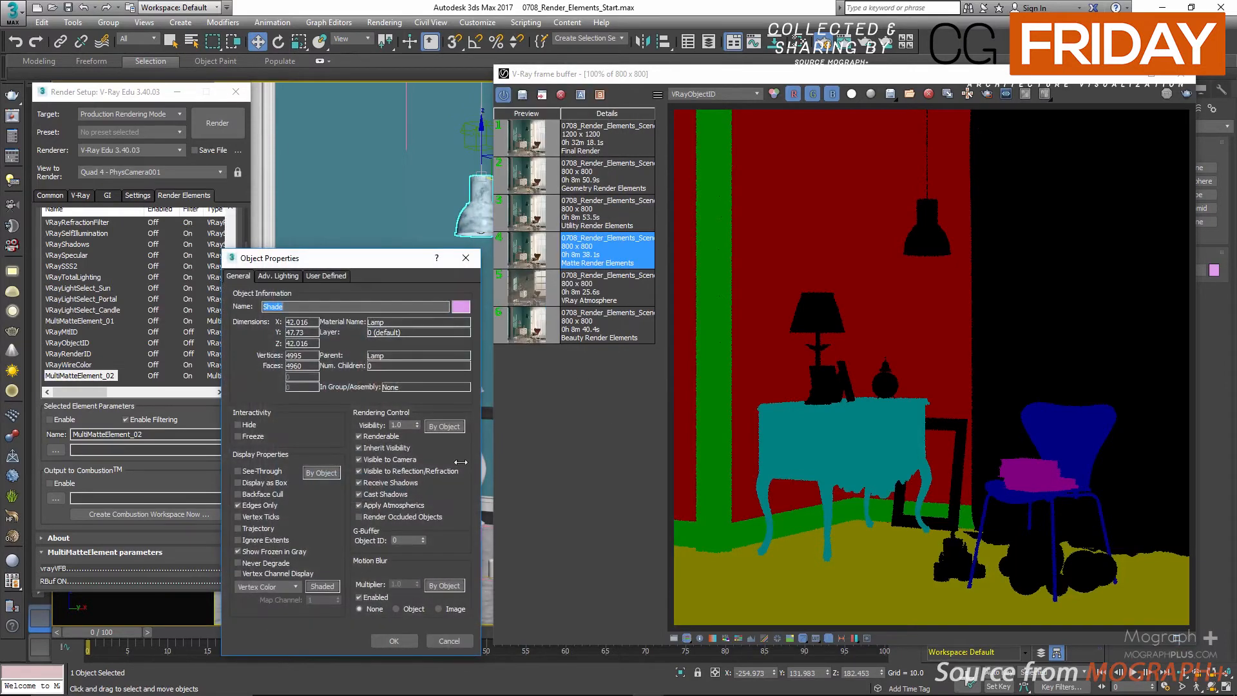
{"action": "left_click", "coordinate": [466, 258]}
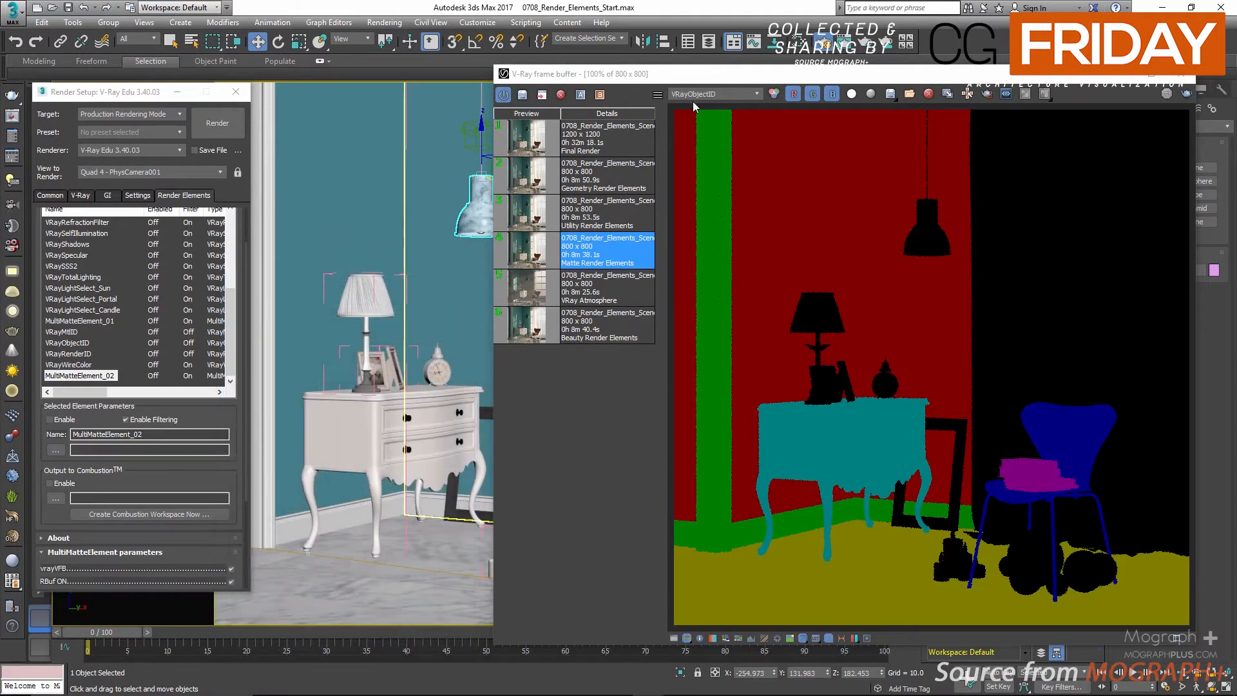
Display the MultiMatteElement_02 pass and the VRayMtlID pass in the frame buffer.
{"action": "left_click", "coordinate": [714, 94]}
{"action": "left_click", "coordinate": [711, 307]}
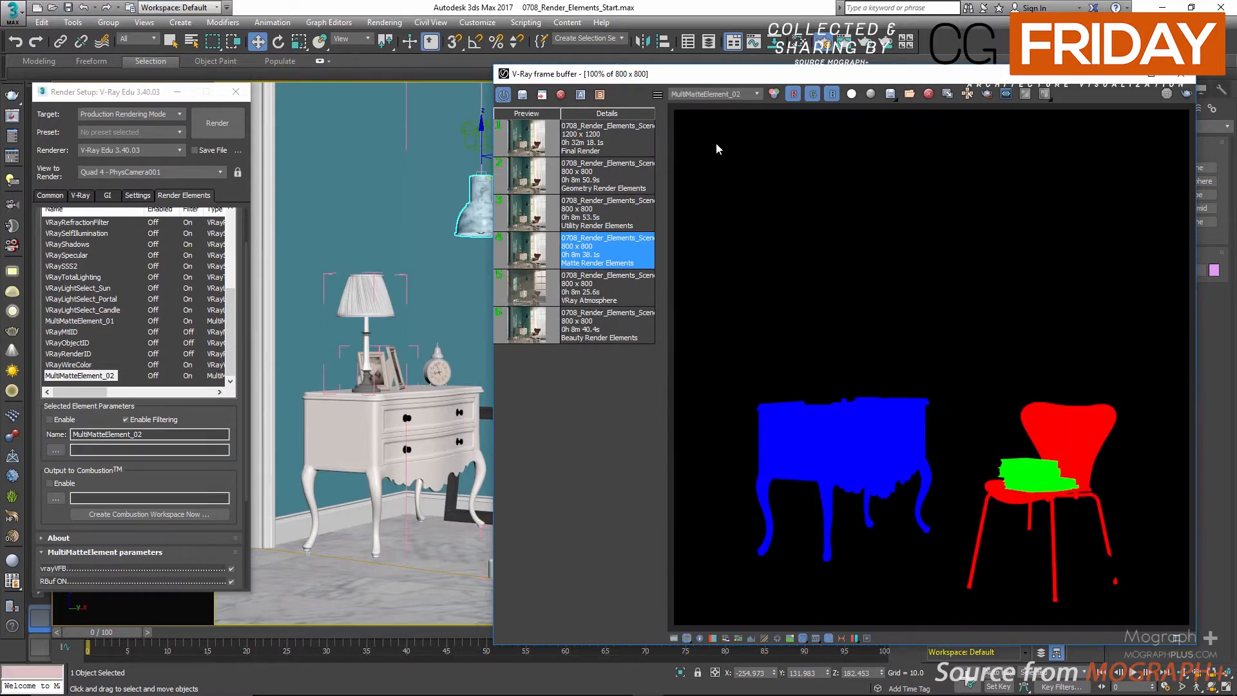
{"action": "left_click", "coordinate": [723, 97]}
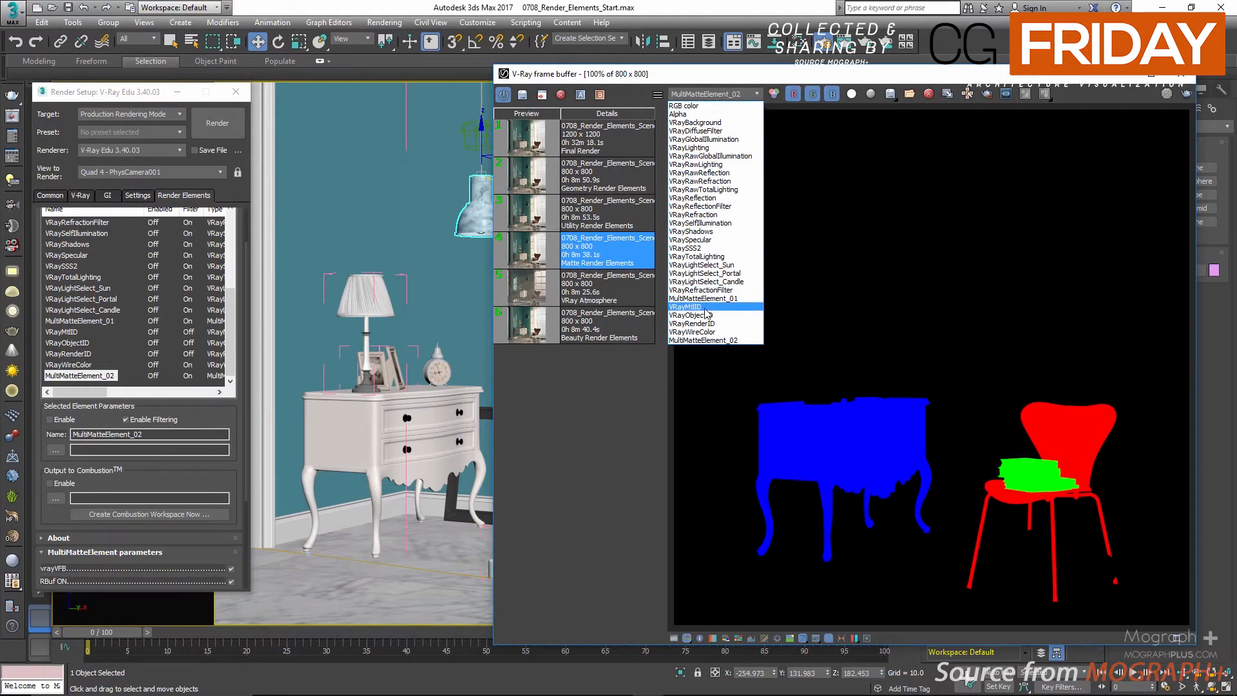
{"action": "left_click", "coordinate": [723, 307]}
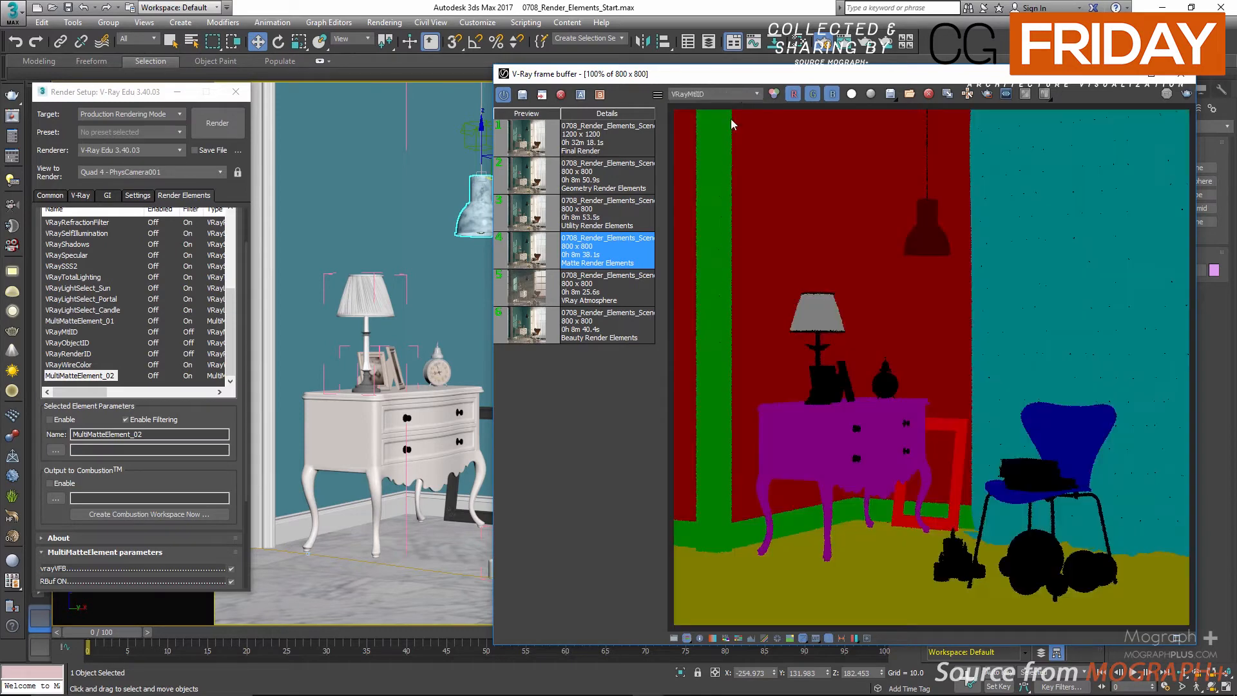
Pick the wall's material into the Slate Material Editor and inspect its Material ID Channel.
{"action": "left_click", "coordinate": [801, 43]}
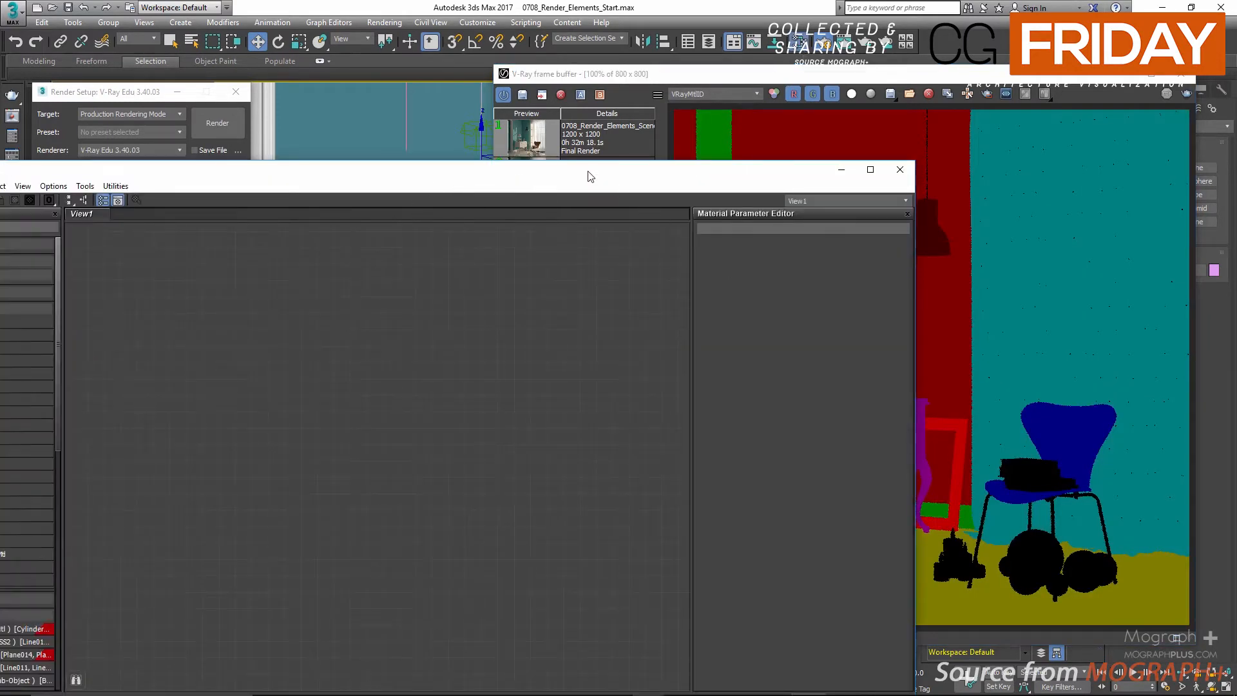
{"action": "left_click_drag", "start_coordinate": [585, 173], "coordinate": [947, 317]}
{"action": "left_click", "coordinate": [279, 345]}
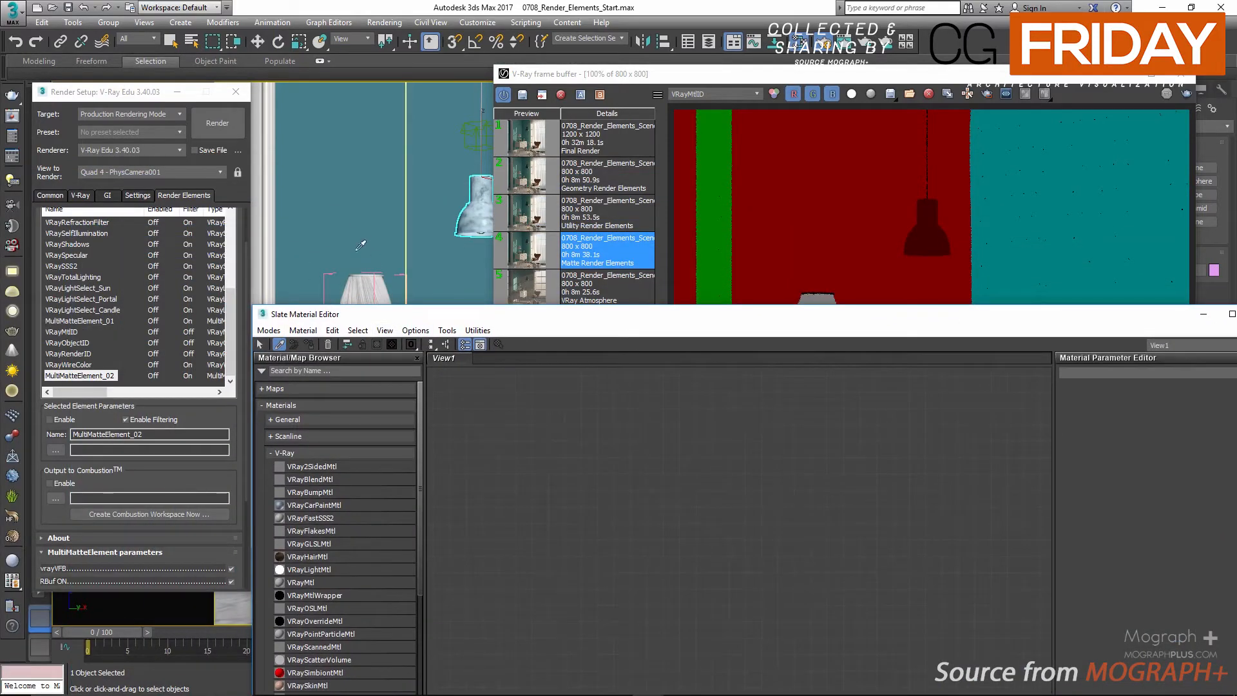
{"action": "left_click", "coordinate": [371, 266]}
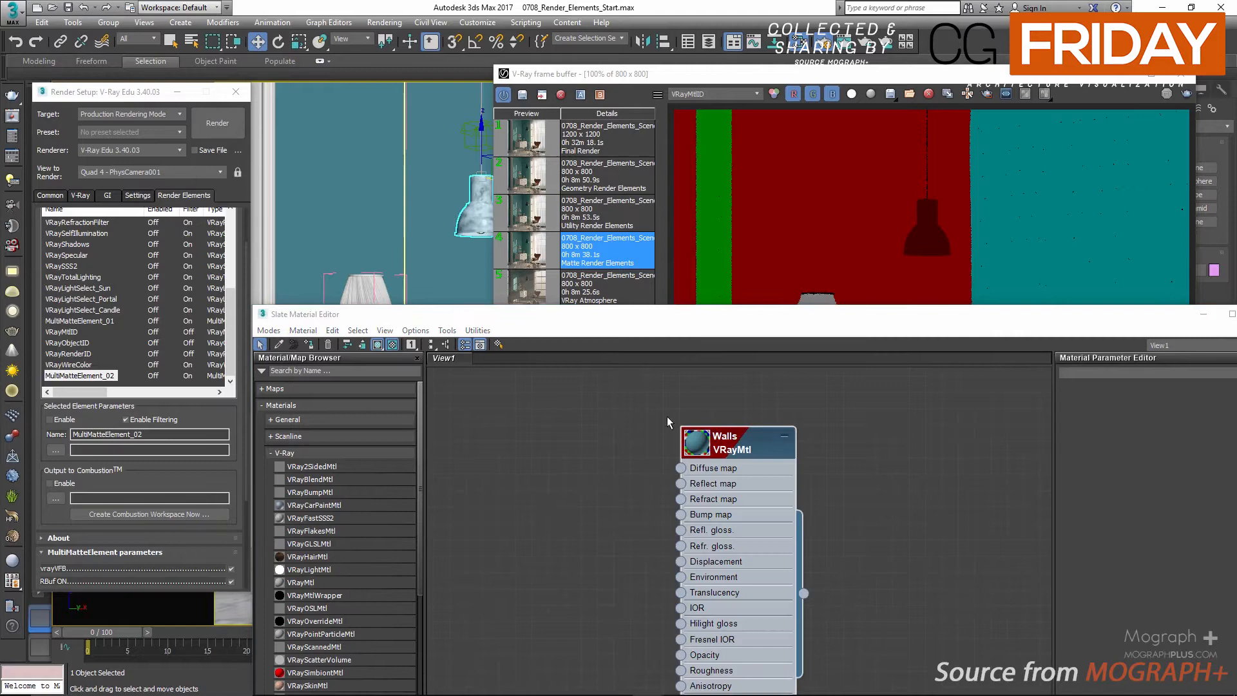
{"action": "right_click", "coordinate": [748, 441]}
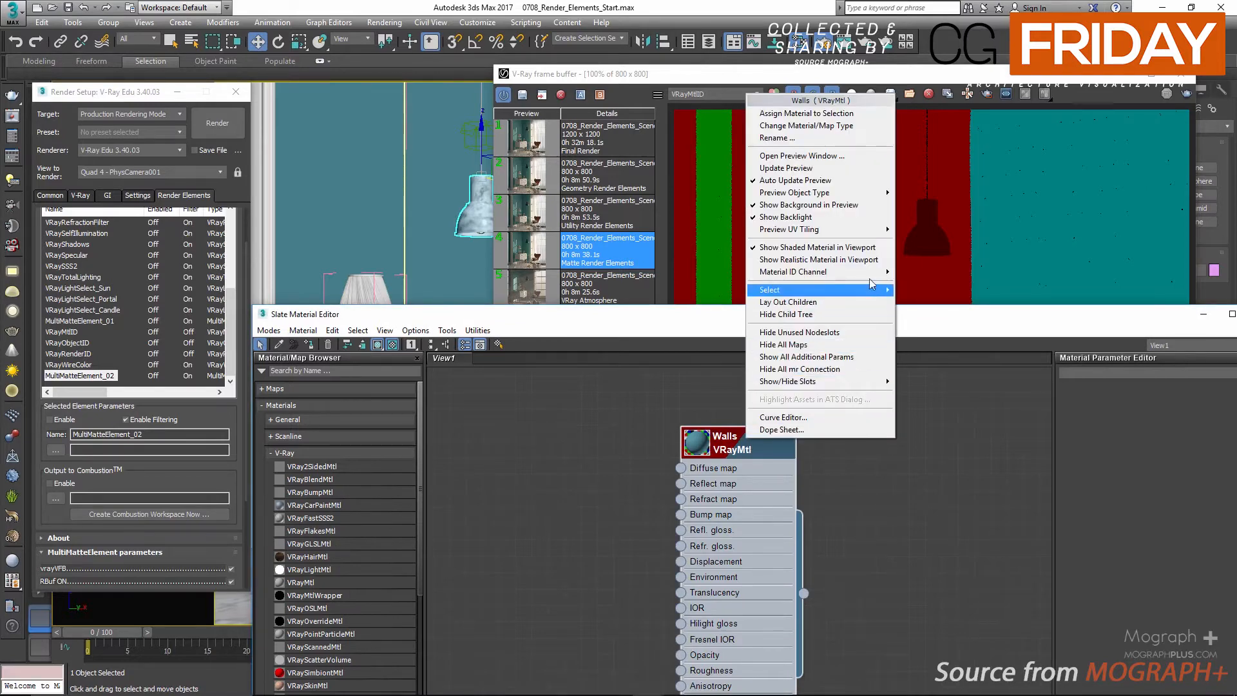
{"action": "mouse_move", "coordinate": [876, 272]}
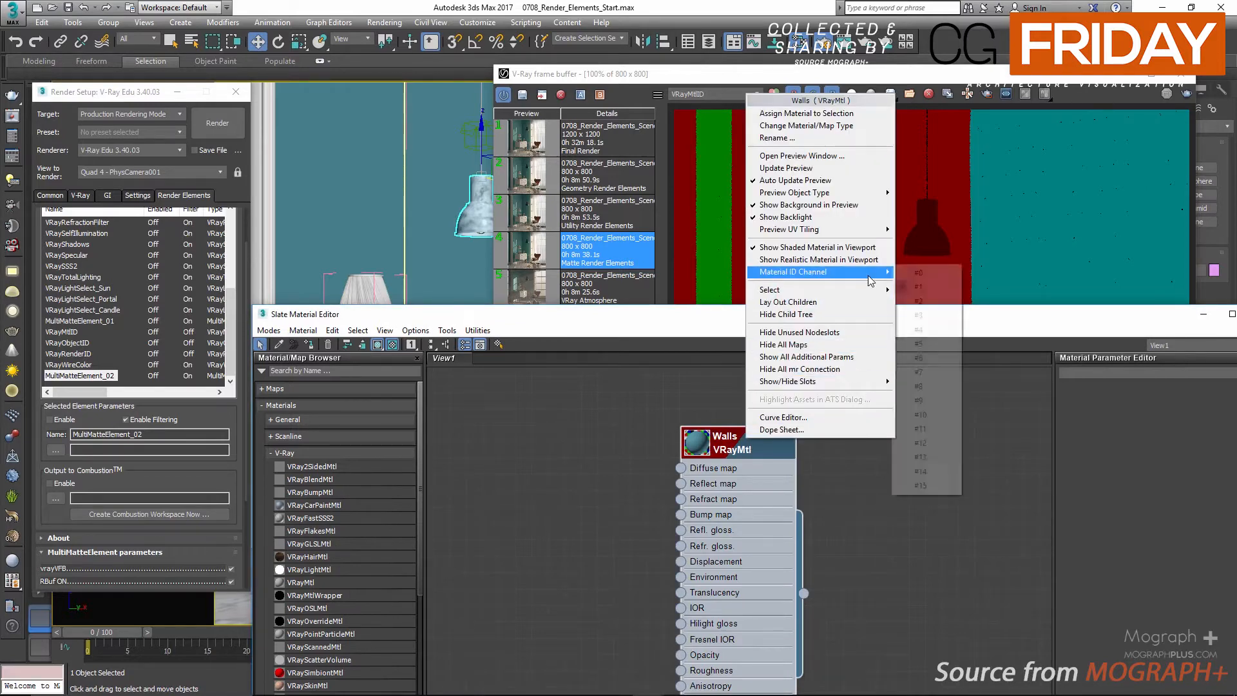
{"action": "left_click", "coordinate": [652, 338]}
Pick the floor's material into the Slate Material Editor, inspect its Material ID Channel, and close the editor.
{"action": "left_click_drag", "start_coordinate": [646, 321], "coordinate": [913, 297]}
{"action": "left_click", "coordinate": [395, 587]}
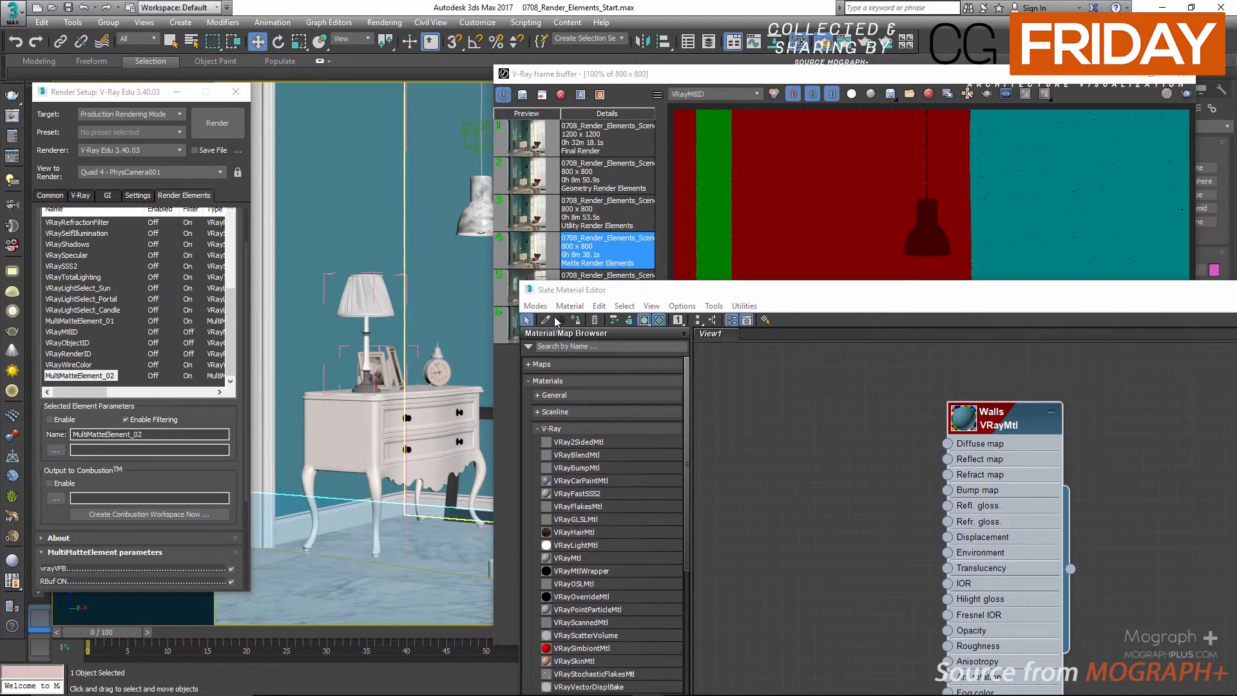
{"action": "left_click", "coordinate": [546, 320]}
{"action": "left_click", "coordinate": [445, 565]}
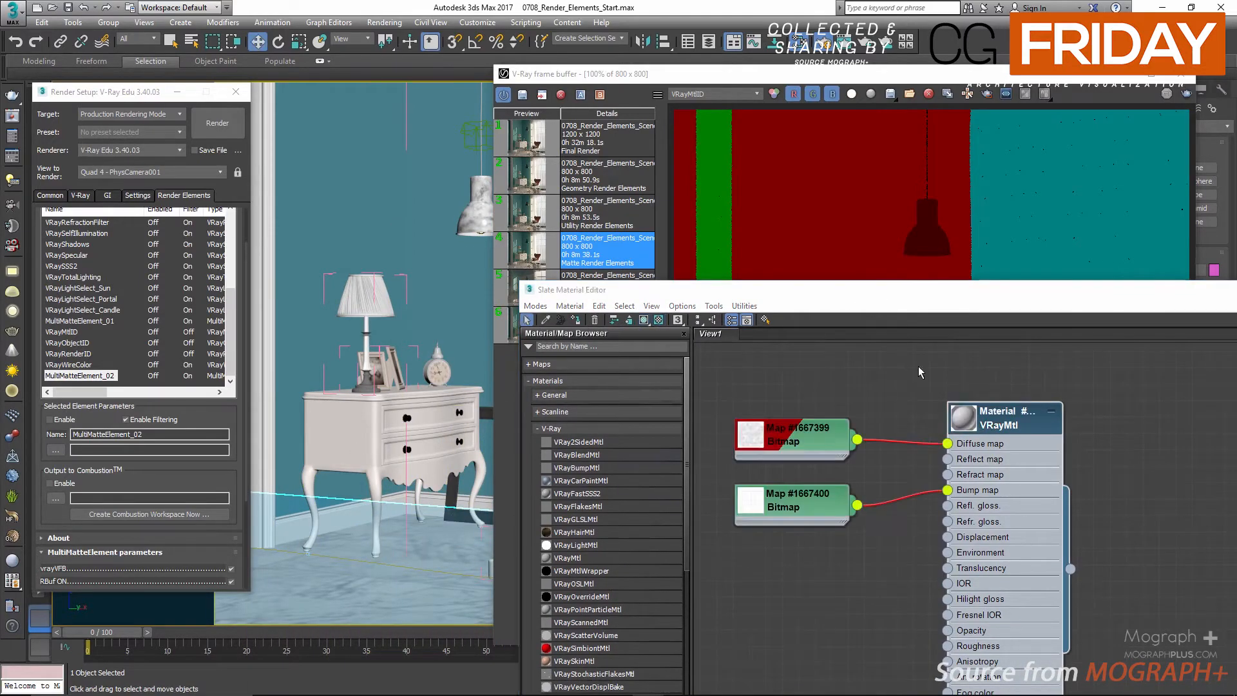
{"action": "right_click", "coordinate": [1022, 416]}
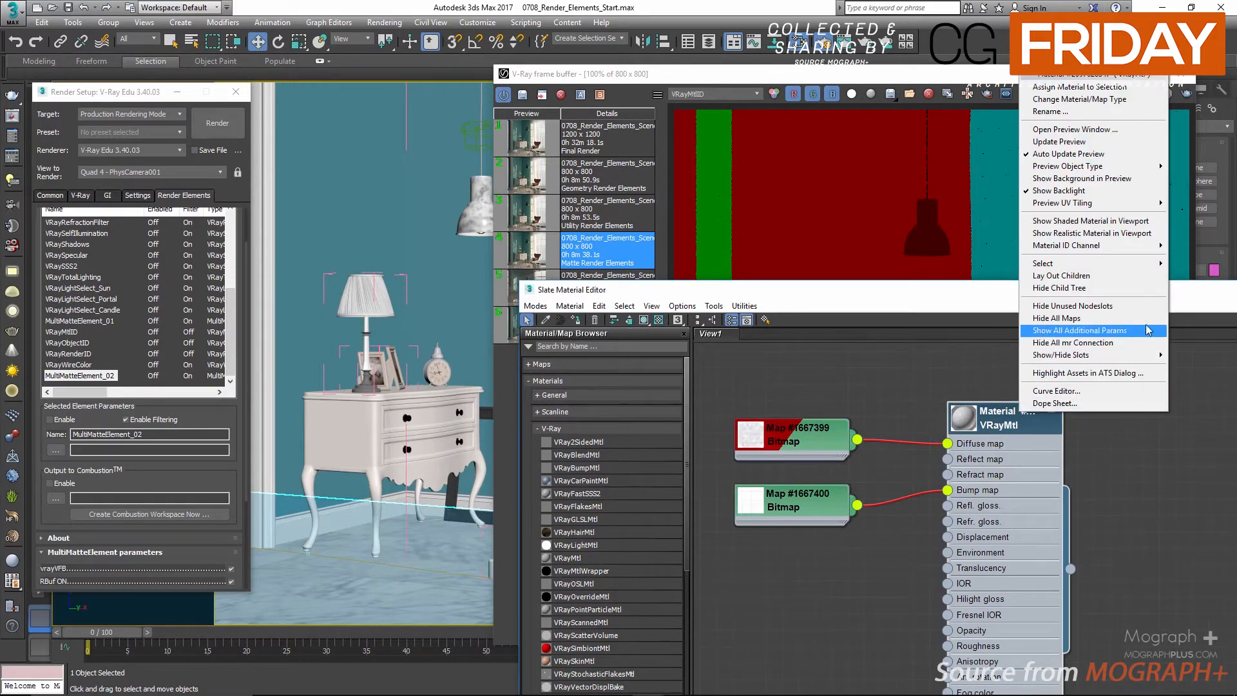
{"action": "mouse_move", "coordinate": [1146, 250]}
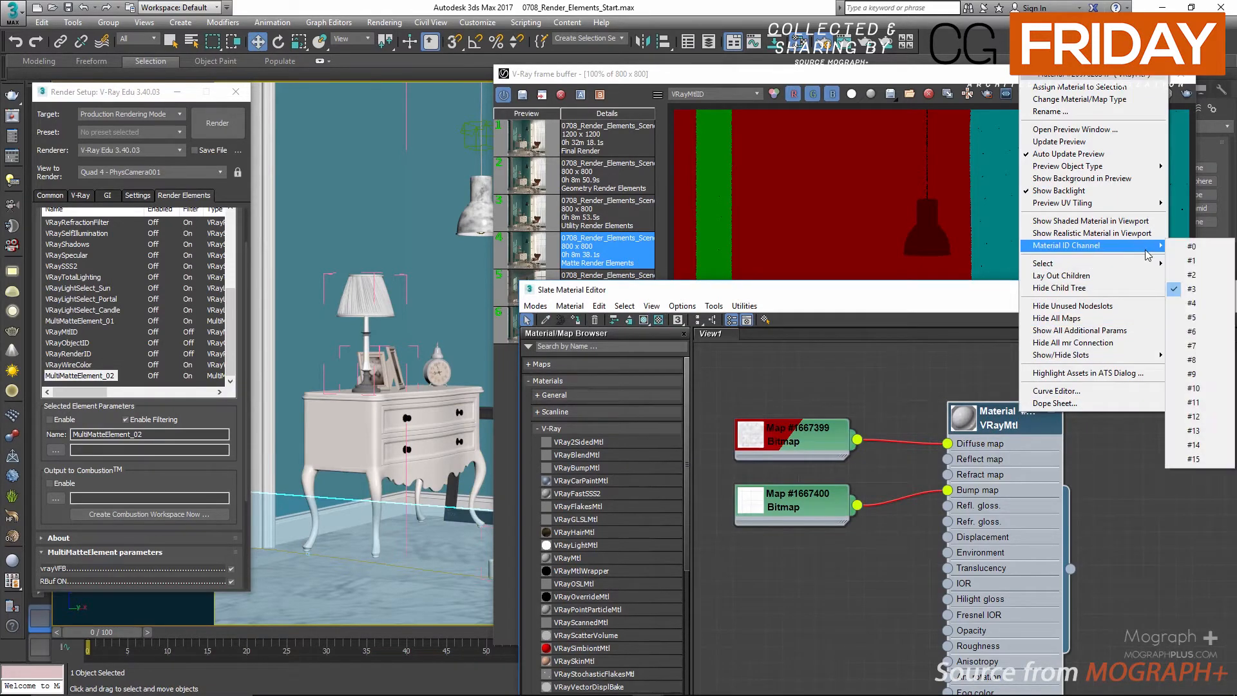
{"action": "left_click_drag", "start_coordinate": [986, 293], "coordinate": [456, 332]}
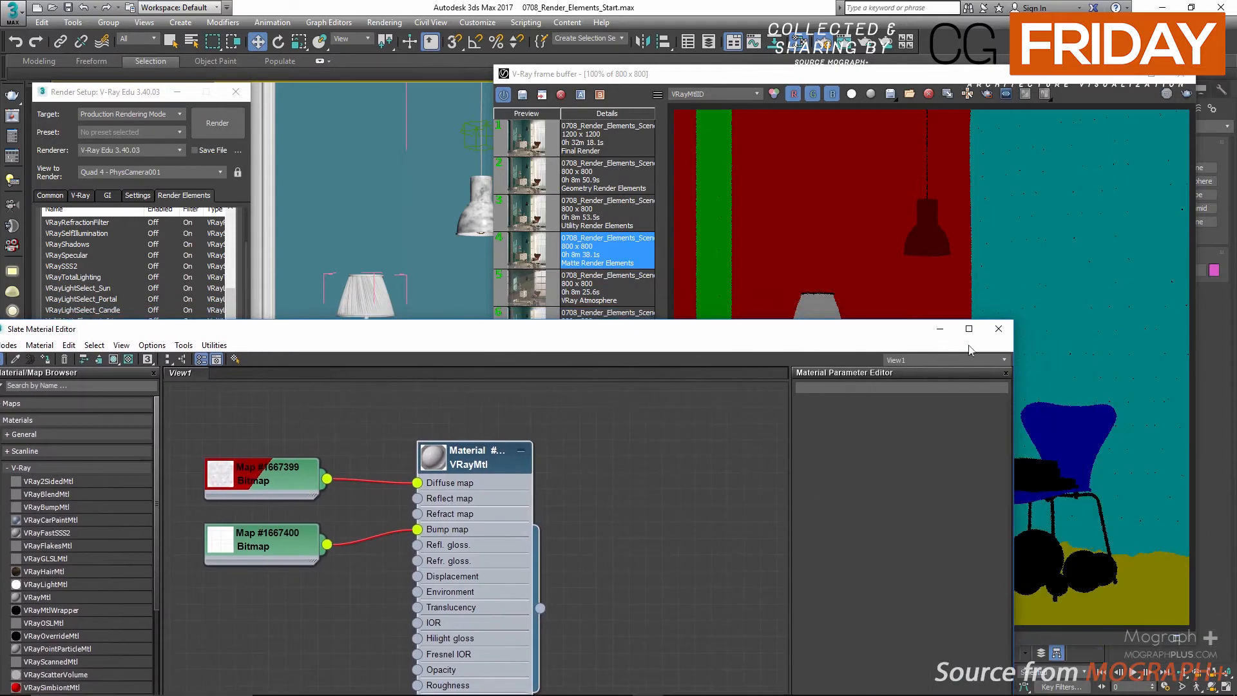
{"action": "left_click", "coordinate": [998, 329]}
Display the VRayRenderID and VRayWireColor passes in the frame buffer and compare the wire colours with the scene's objects.
{"action": "left_click", "coordinate": [734, 96]}
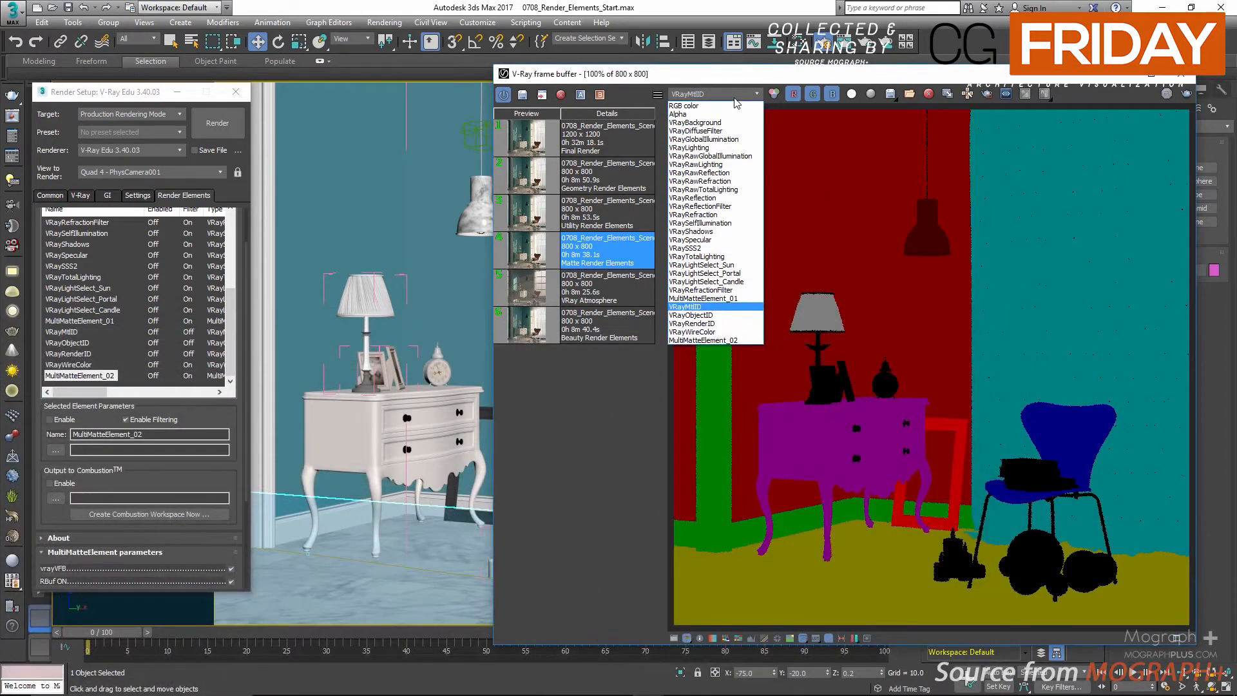
{"action": "left_click", "coordinate": [696, 323]}
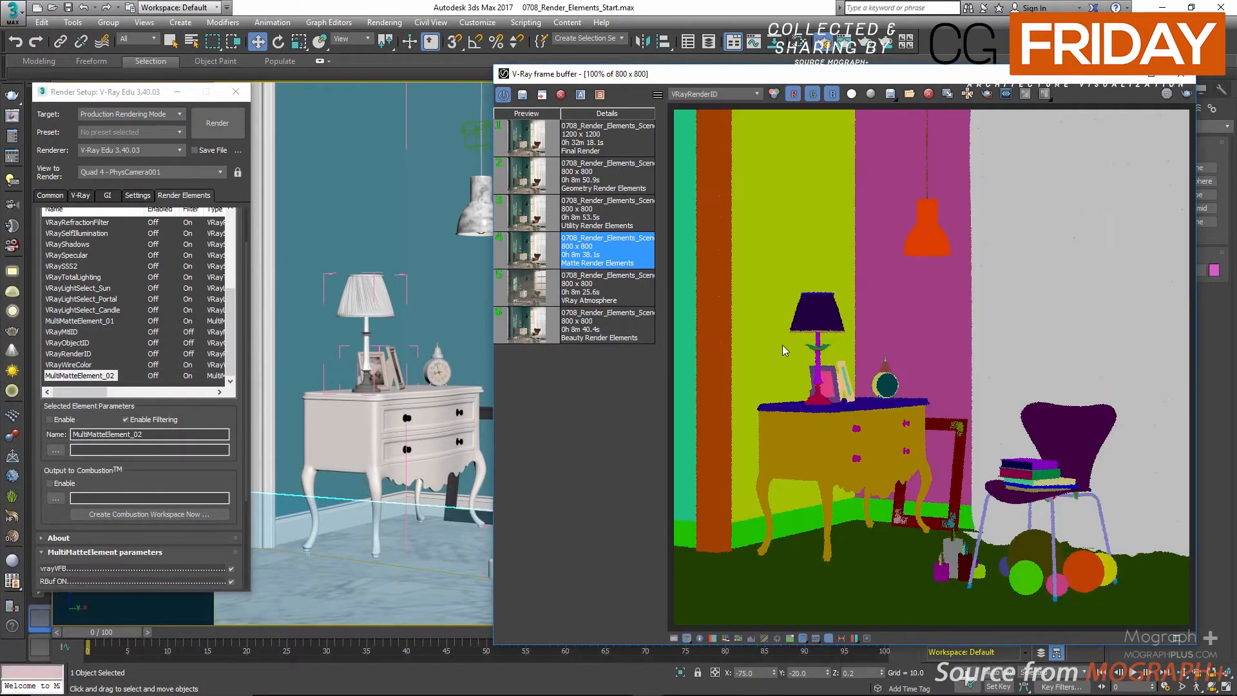
{"action": "left_click", "coordinate": [724, 94]}
{"action": "left_click", "coordinate": [695, 332]}
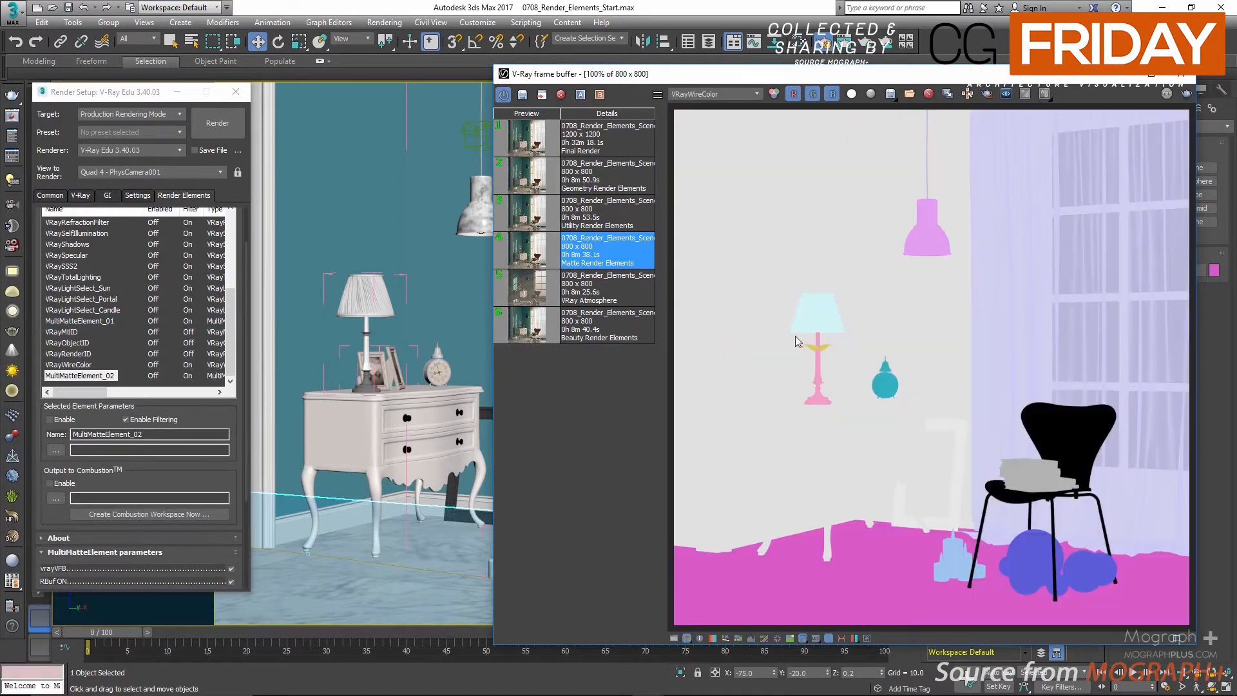
{"action": "left_click_drag", "start_coordinate": [925, 69], "coordinate": [311, 543]}
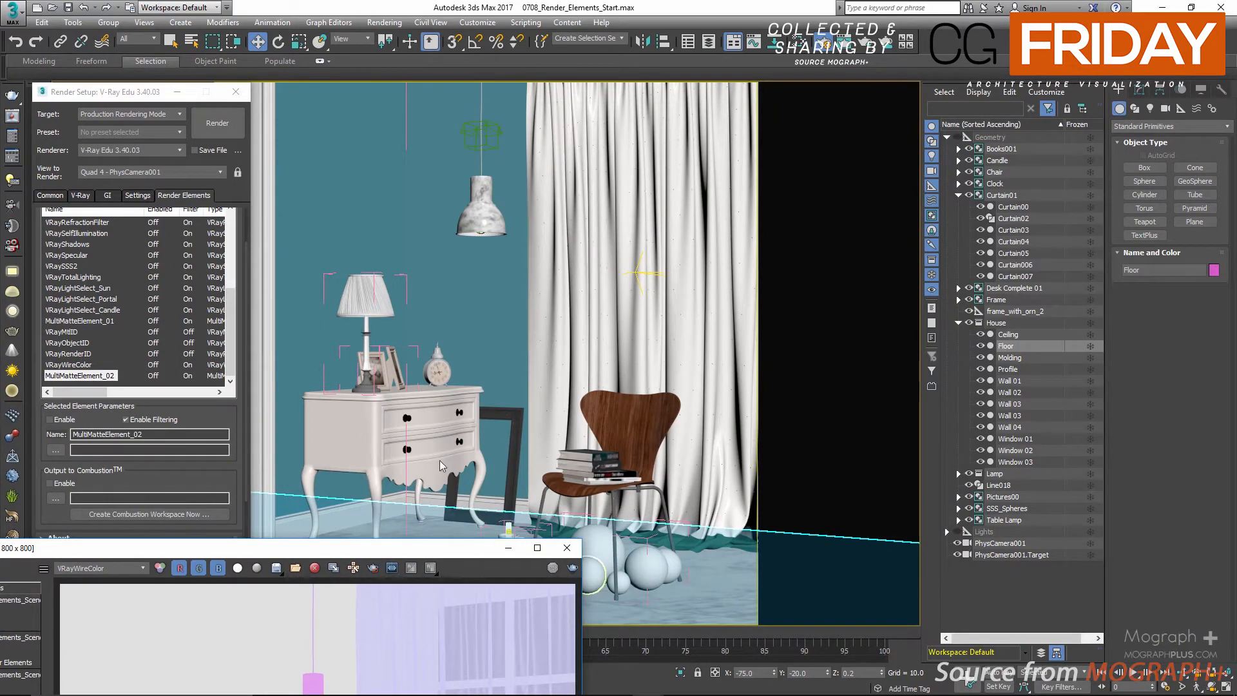
{"action": "left_click_drag", "start_coordinate": [392, 549], "coordinate": [696, 66]}
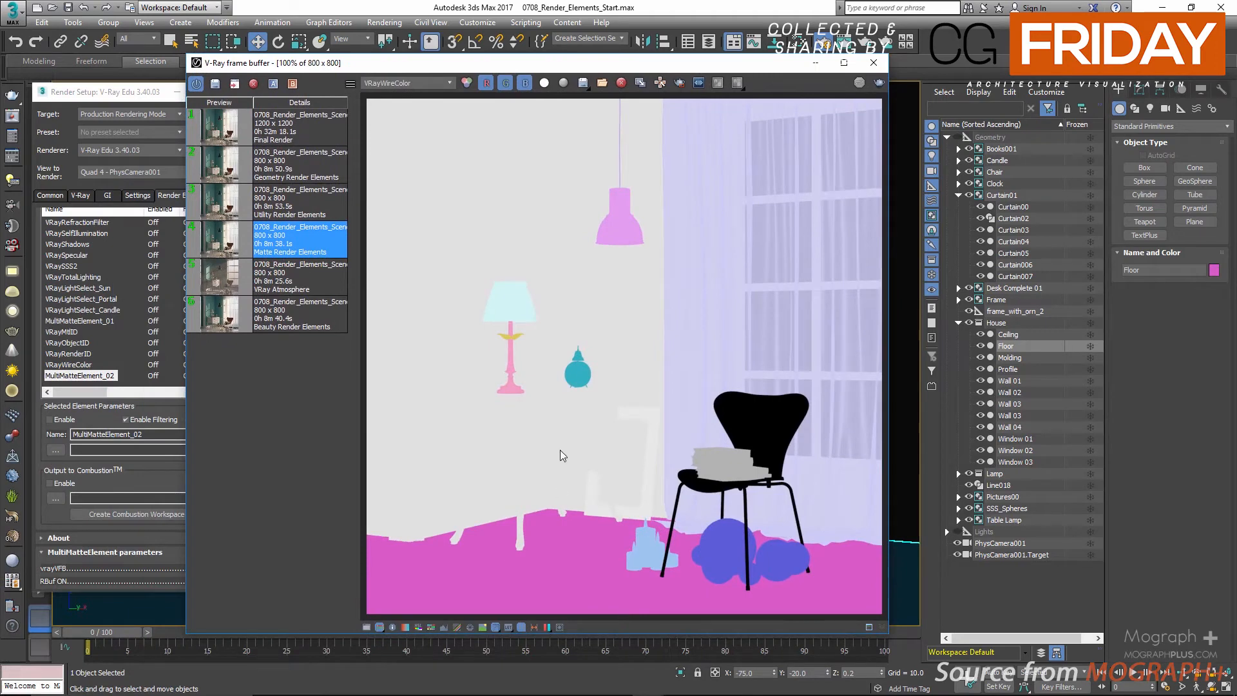
Compare the MultiMatteElement_01 and MultiMatteElement_02 passes in the frame buffer, ending on MultiMatteElement_01.
{"action": "left_click", "coordinate": [427, 83]}
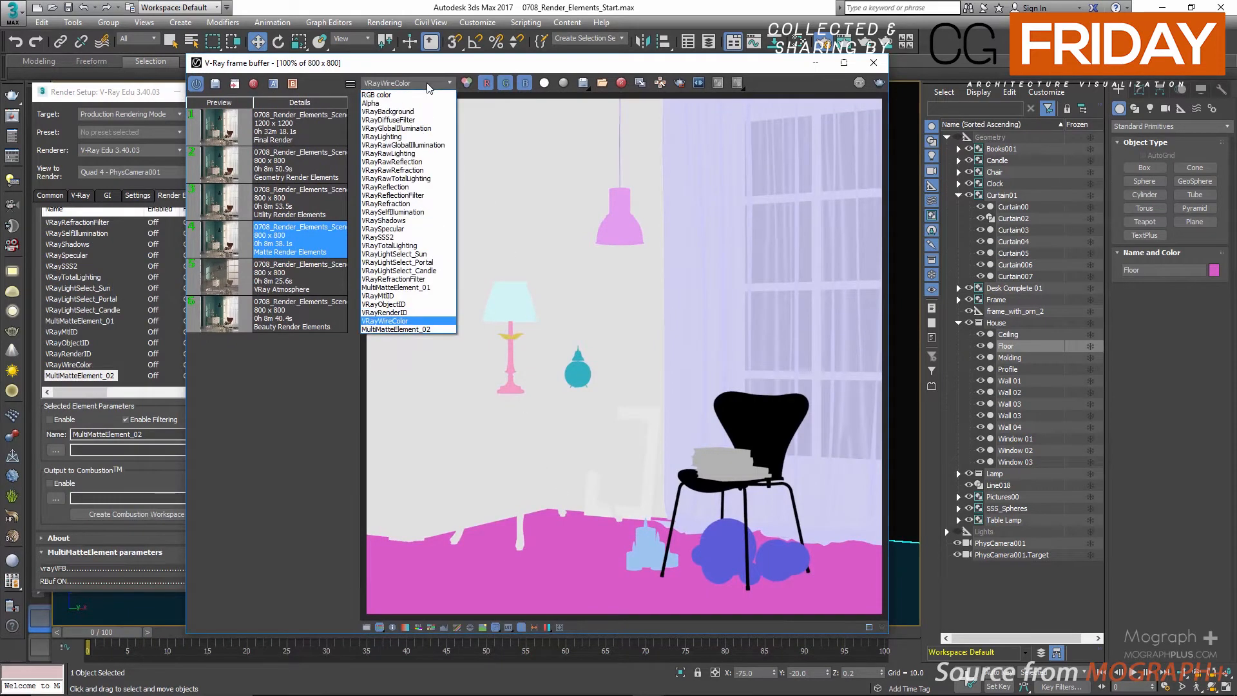
{"action": "left_click", "coordinate": [425, 288]}
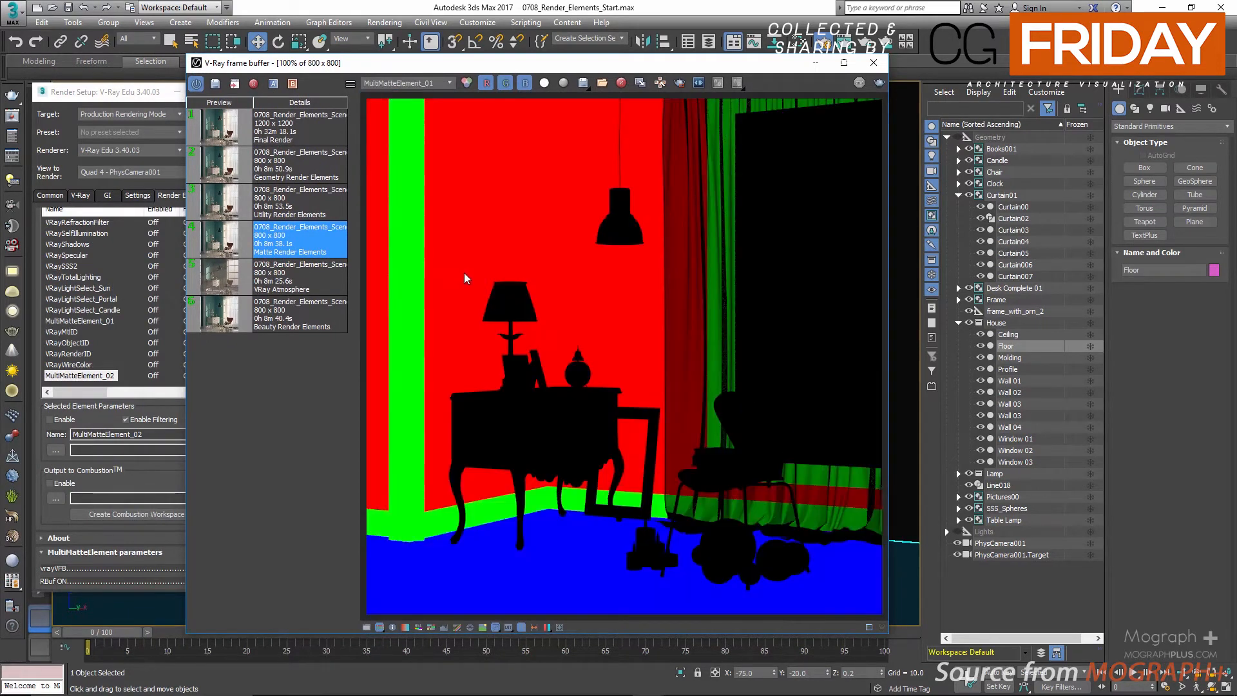
{"action": "left_click_drag", "start_coordinate": [602, 65], "coordinate": [810, 48]}
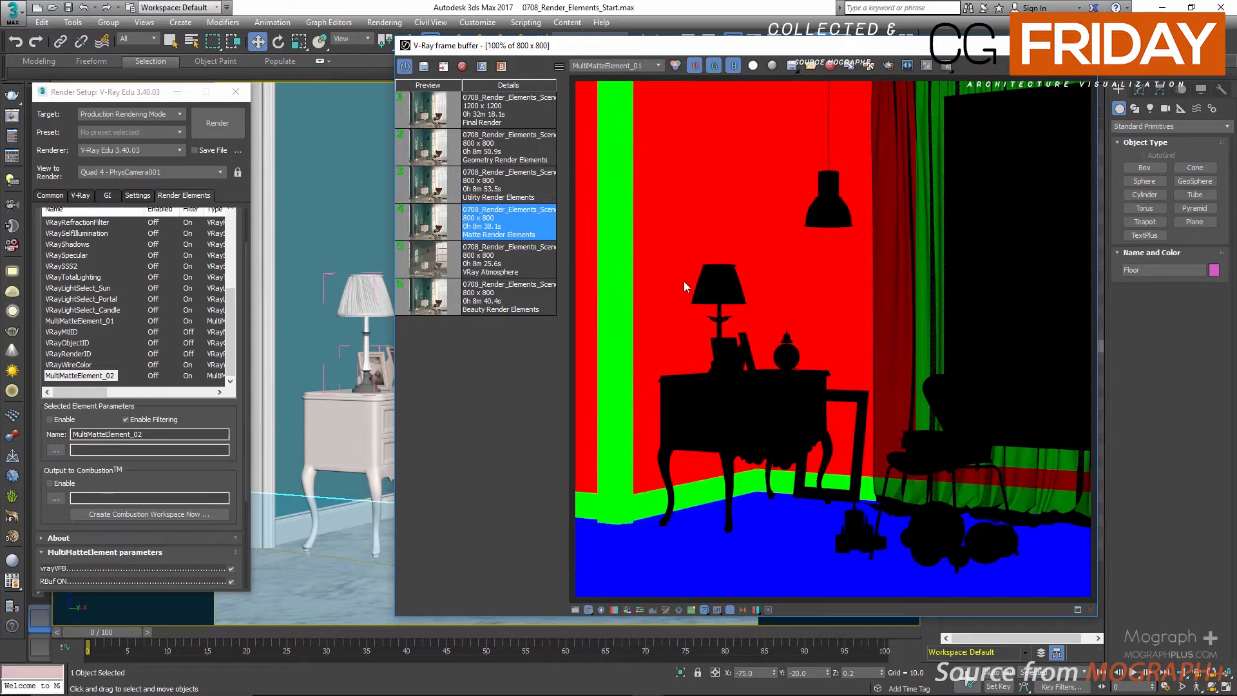
{"action": "left_click", "coordinate": [643, 66]}
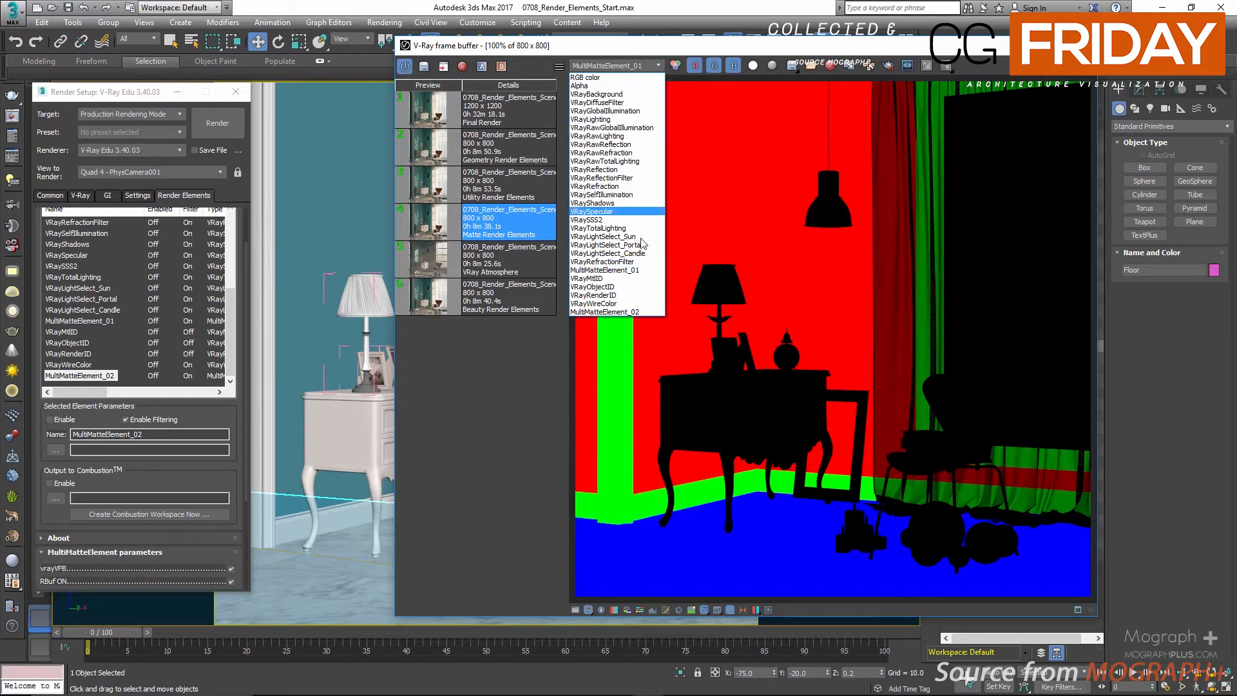
{"action": "left_click", "coordinate": [642, 313]}
{"action": "left_click", "coordinate": [624, 64]}
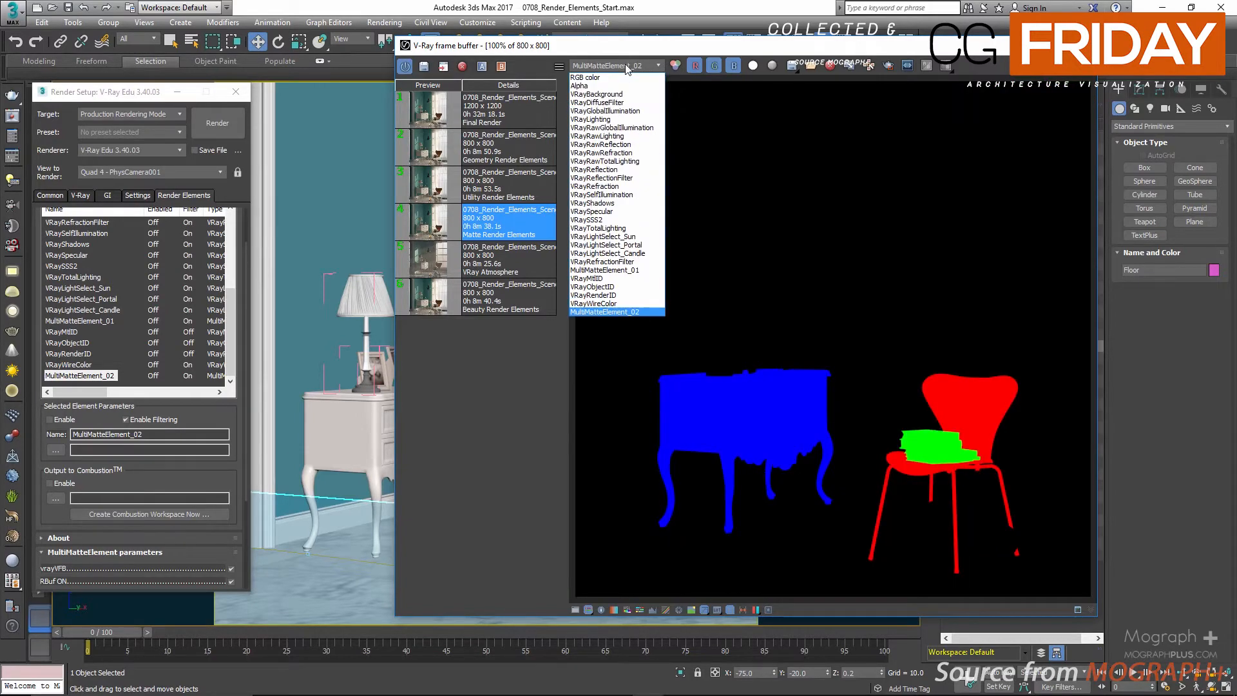
{"action": "left_click", "coordinate": [627, 271]}
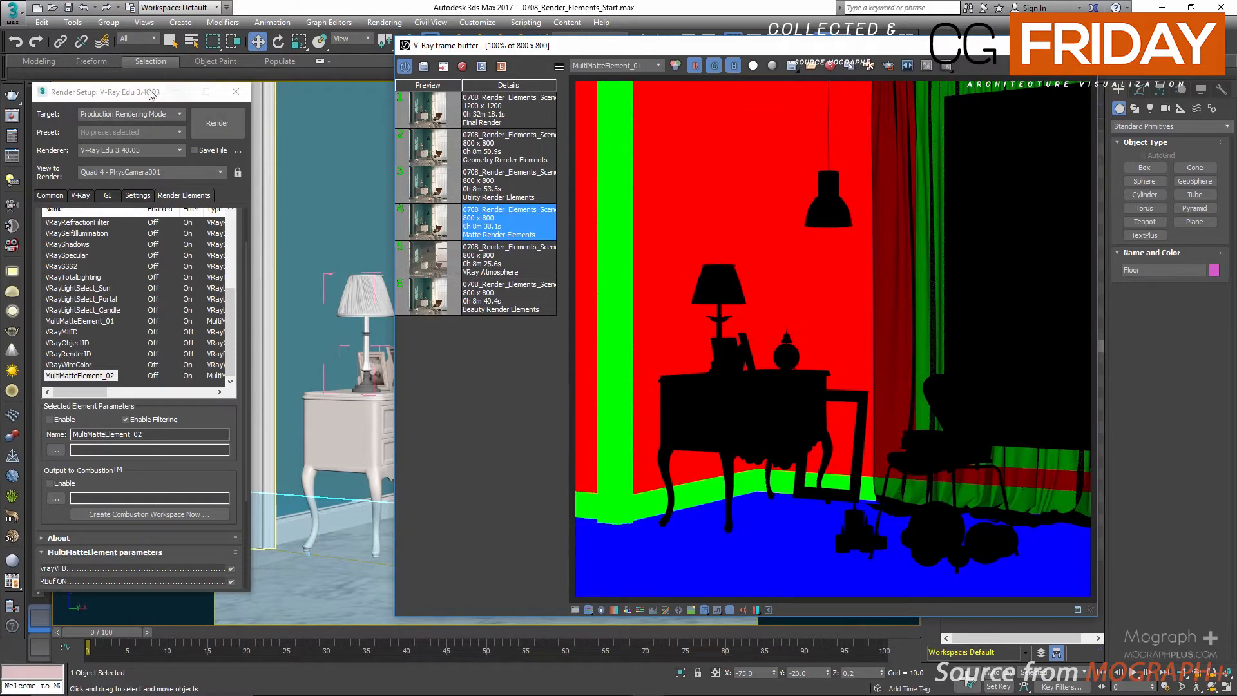
Select MultiMatteElement_01 in the render elements list and examine its red, green and blue buffer ID parameters.
{"action": "left_click_drag", "start_coordinate": [148, 92], "coordinate": [284, 70]}
{"action": "left_click", "coordinate": [242, 300]}
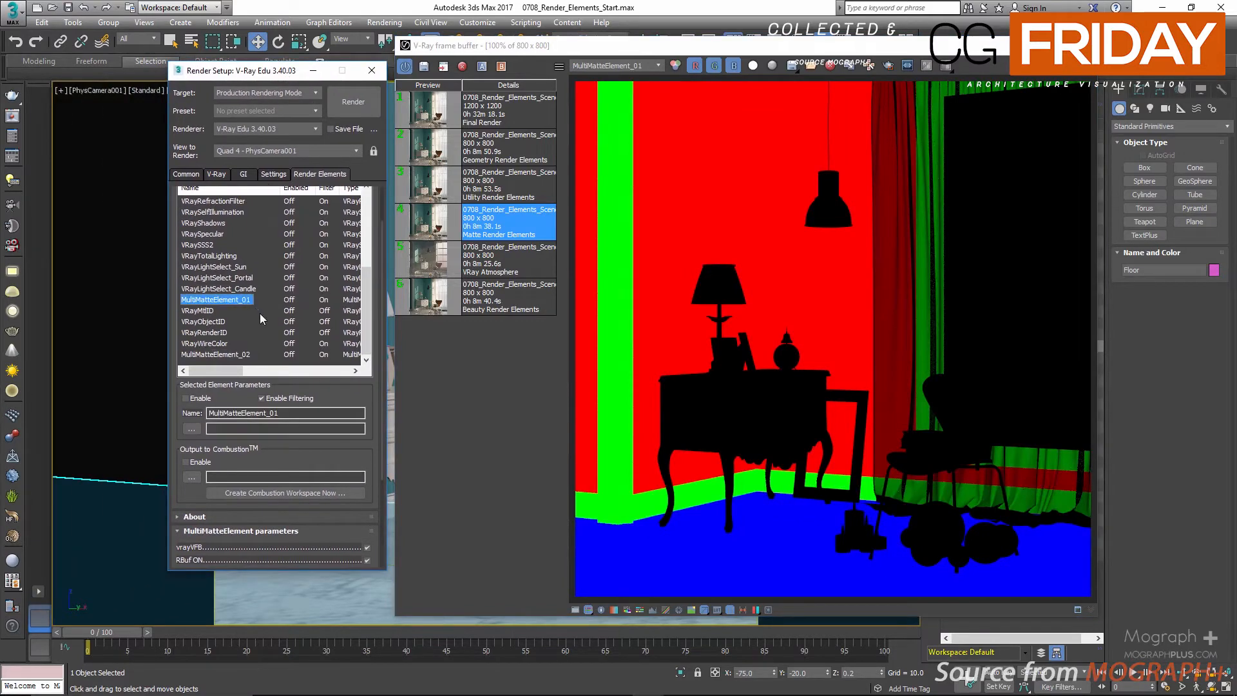
{"action": "left_click_drag", "start_coordinate": [333, 384], "coordinate": [335, 150]}
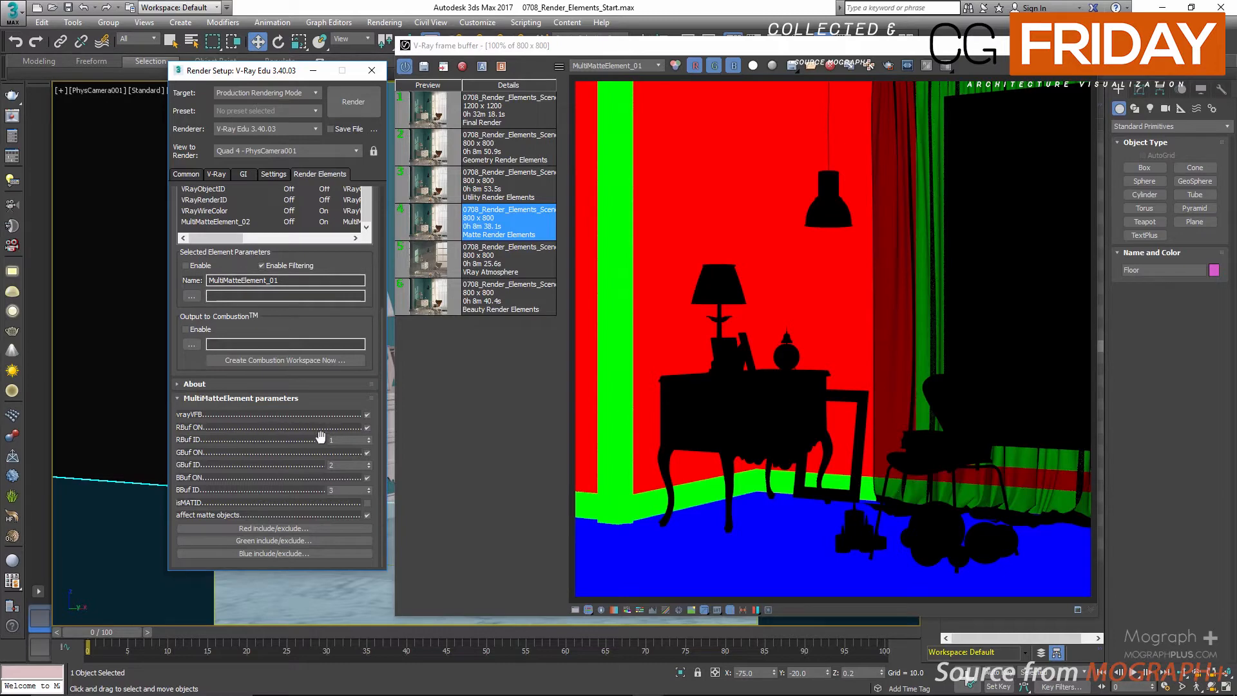
{"action": "double_click", "coordinate": [339, 440]}
{"action": "key", "text": "Tab"}
{"action": "key", "text": "Tab"}
{"action": "double_click", "coordinate": [338, 440]}
{"action": "double_click", "coordinate": [338, 465]}
{"action": "left_click", "coordinate": [307, 490]}
{"action": "double_click", "coordinate": [345, 440]}
Inspect the G-Buffer Object ID of Wall 04 in its object properties, keeping the MultiMatteElement_01 parameters in view.
{"action": "left_click_drag", "start_coordinate": [213, 70], "coordinate": [73, 92]}
{"action": "right_click", "coordinate": [315, 190]}
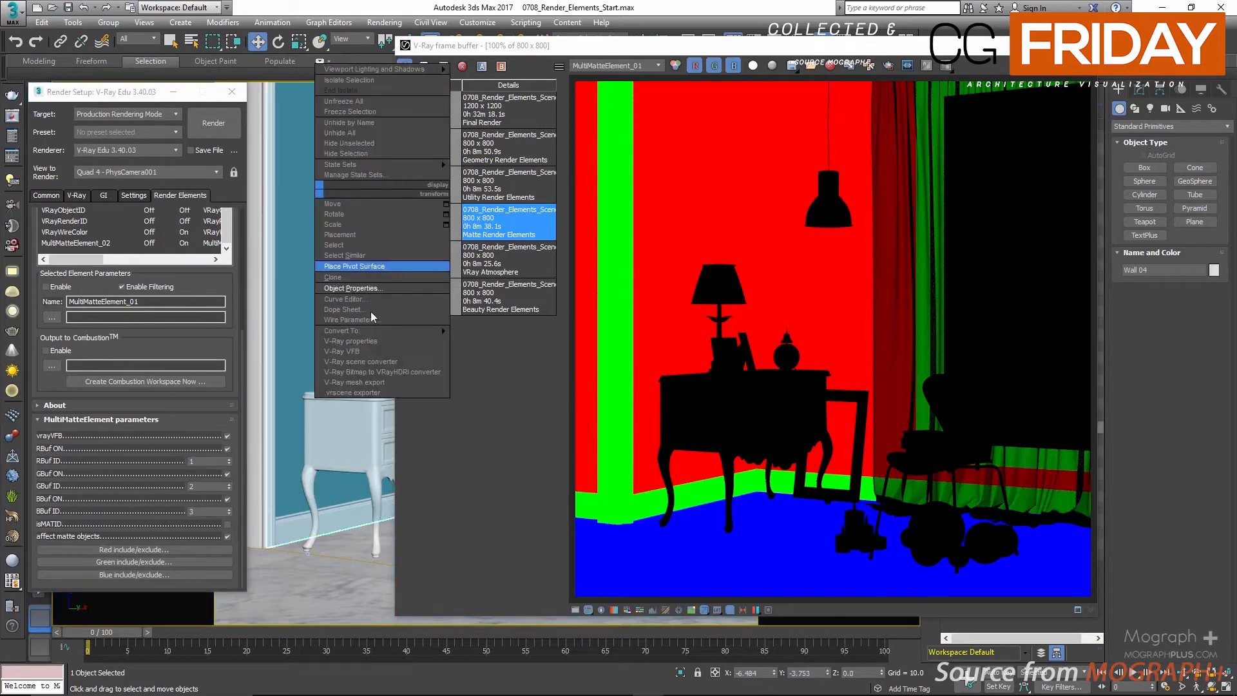
{"action": "left_click", "coordinate": [407, 288]}
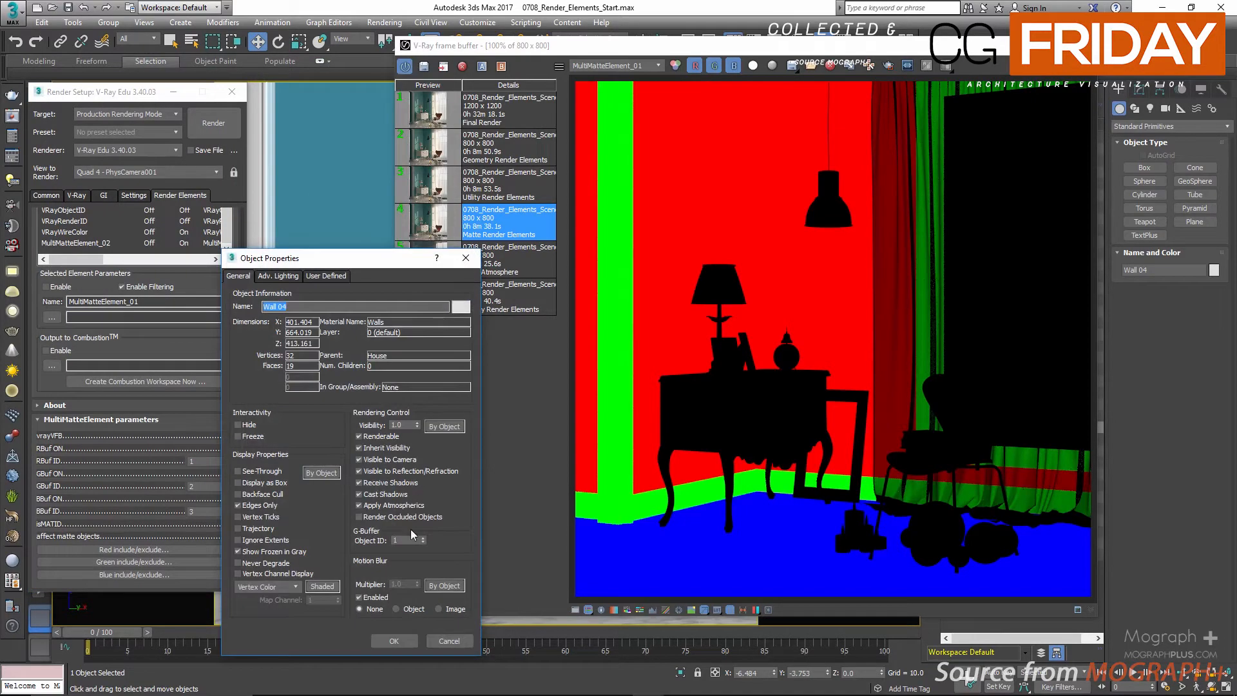
{"action": "left_click", "coordinate": [465, 257]}
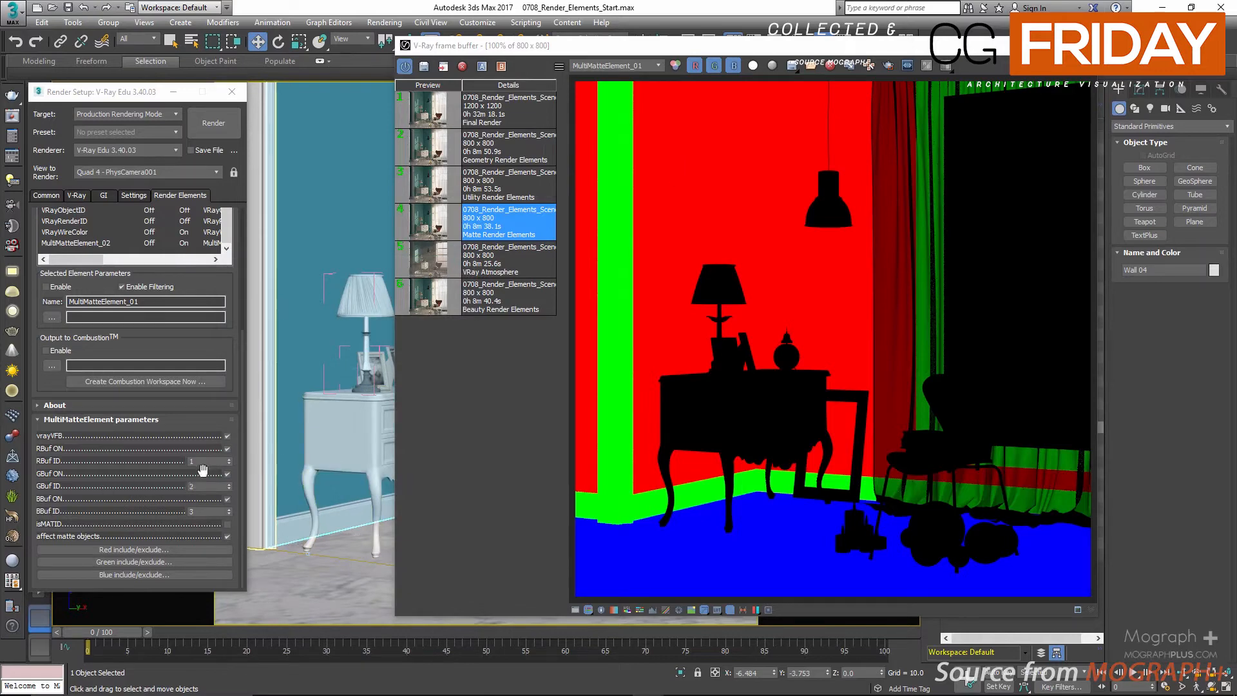
Check the wall molding's G-Buffer object ID in its object properties against the MultiMatteElement_01 green buffer ID.
{"action": "left_click", "coordinate": [288, 525]}
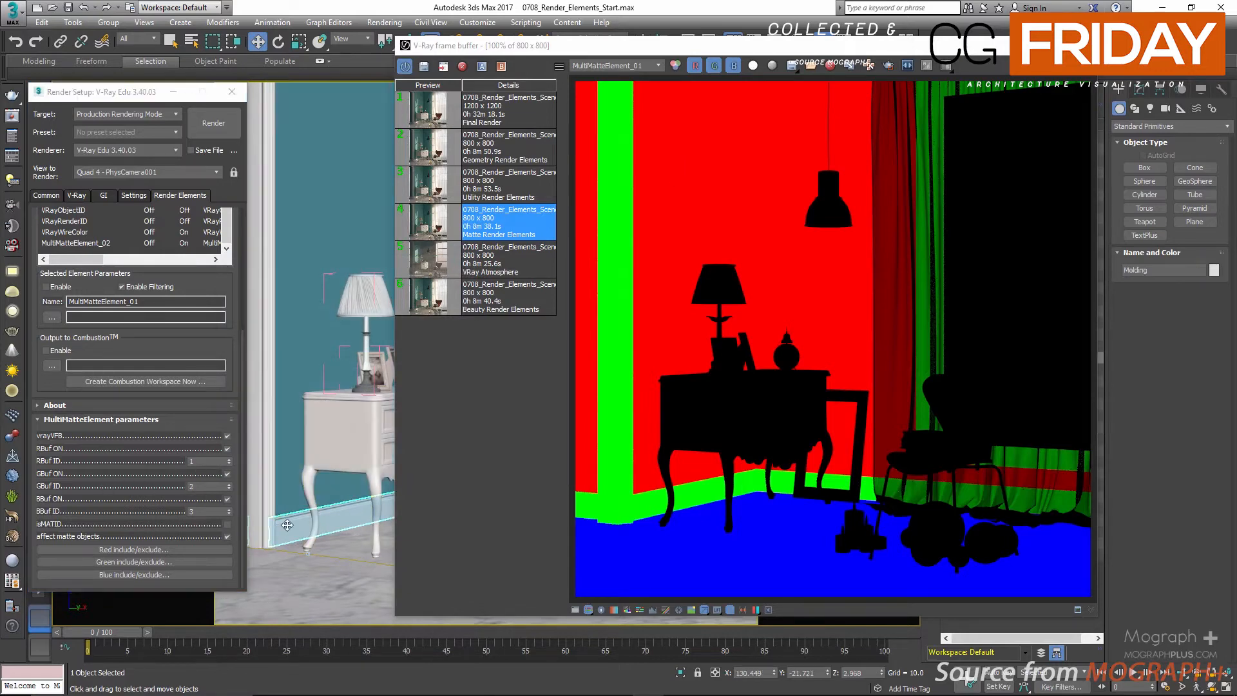
{"action": "right_click", "coordinate": [287, 525]}
{"action": "left_click", "coordinate": [335, 580]}
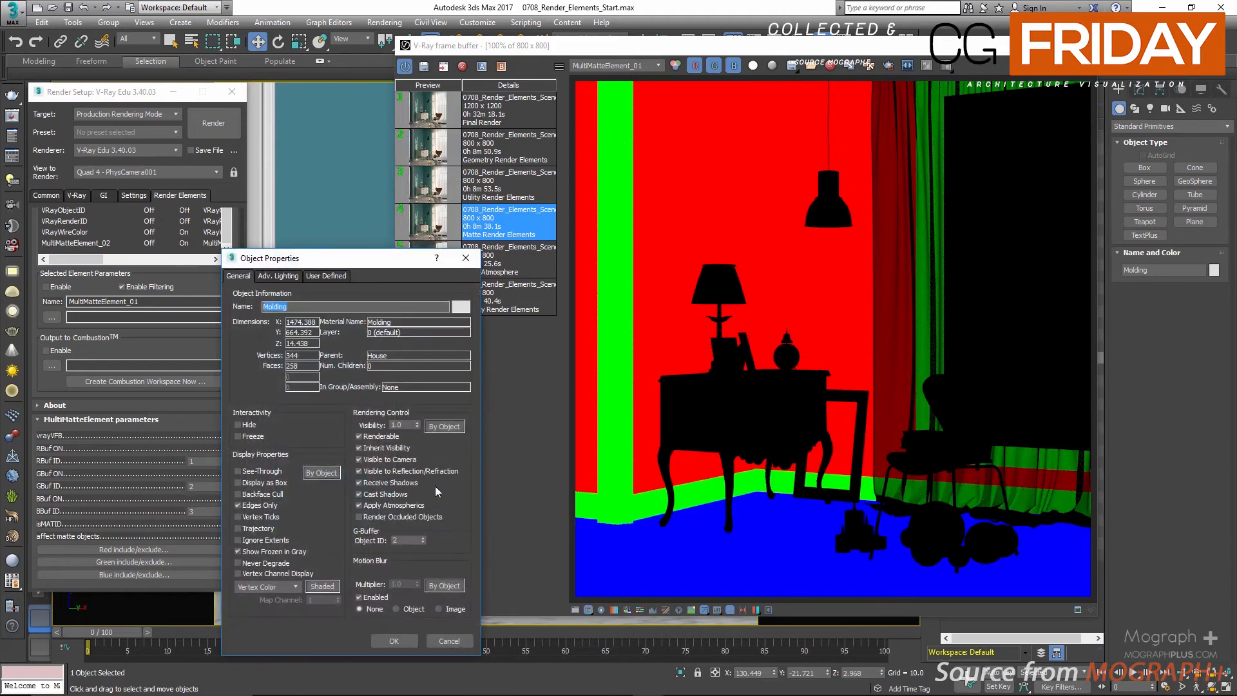
{"action": "left_click", "coordinate": [466, 258]}
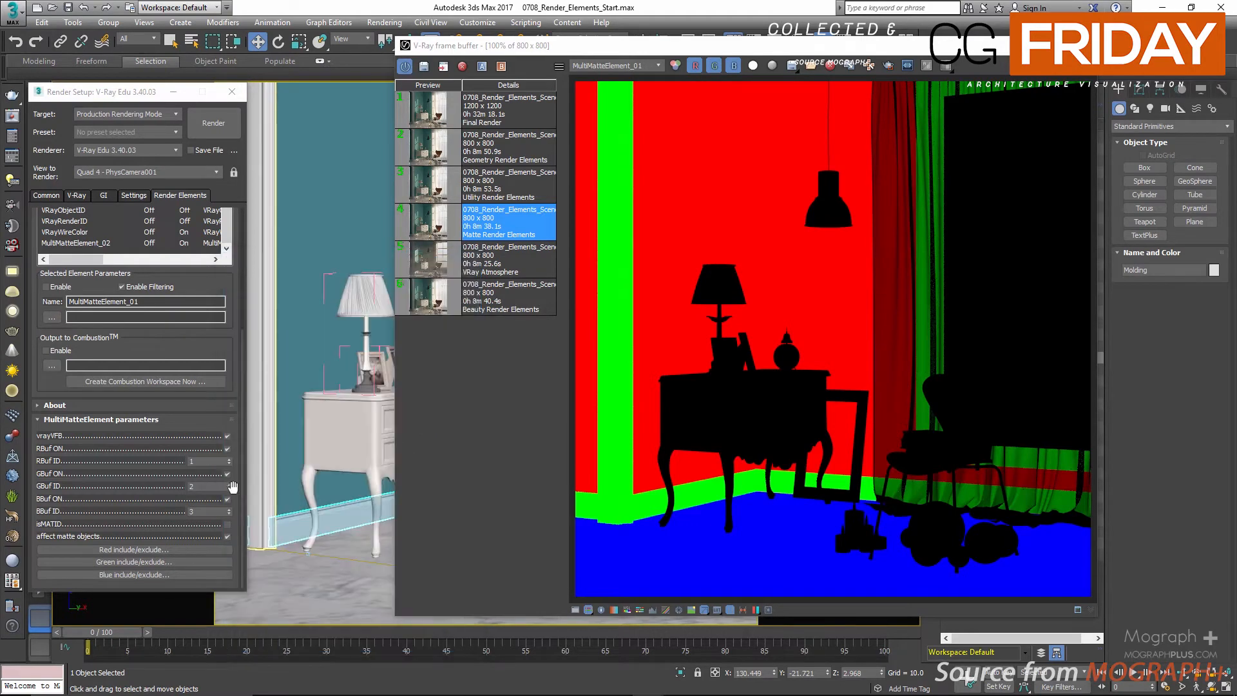
{"action": "left_click", "coordinate": [146, 503]}
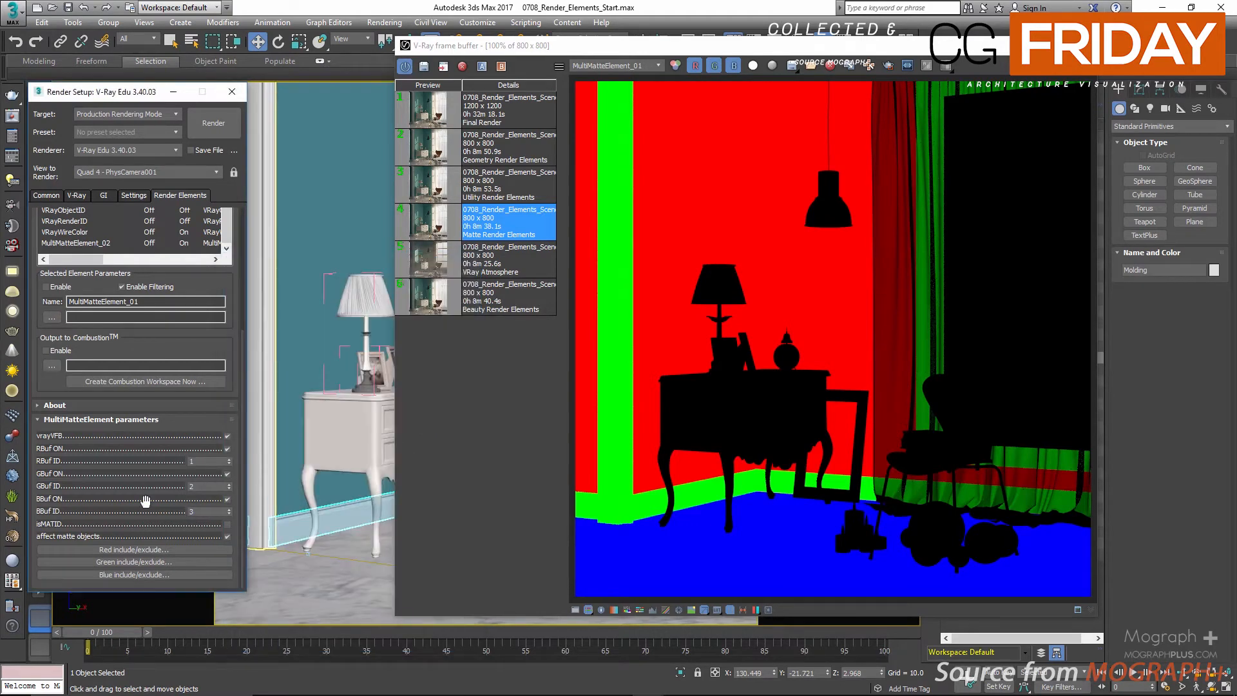
Check the floor's G-Buffer object ID in its object properties against the MultiMatteElement_01 buffer IDs.
{"action": "left_click", "coordinate": [283, 573]}
{"action": "right_click", "coordinate": [284, 572]}
{"action": "left_click", "coordinate": [349, 585]}
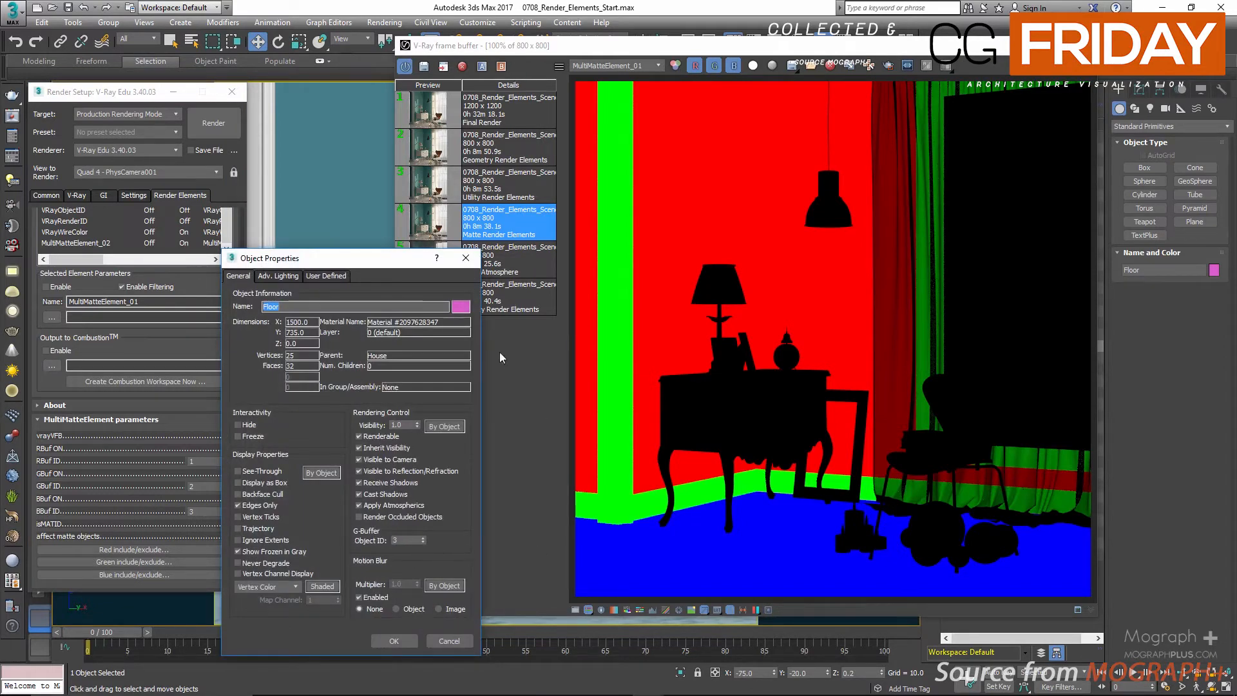
{"action": "left_click", "coordinate": [464, 262]}
{"action": "left_click", "coordinate": [153, 488]}
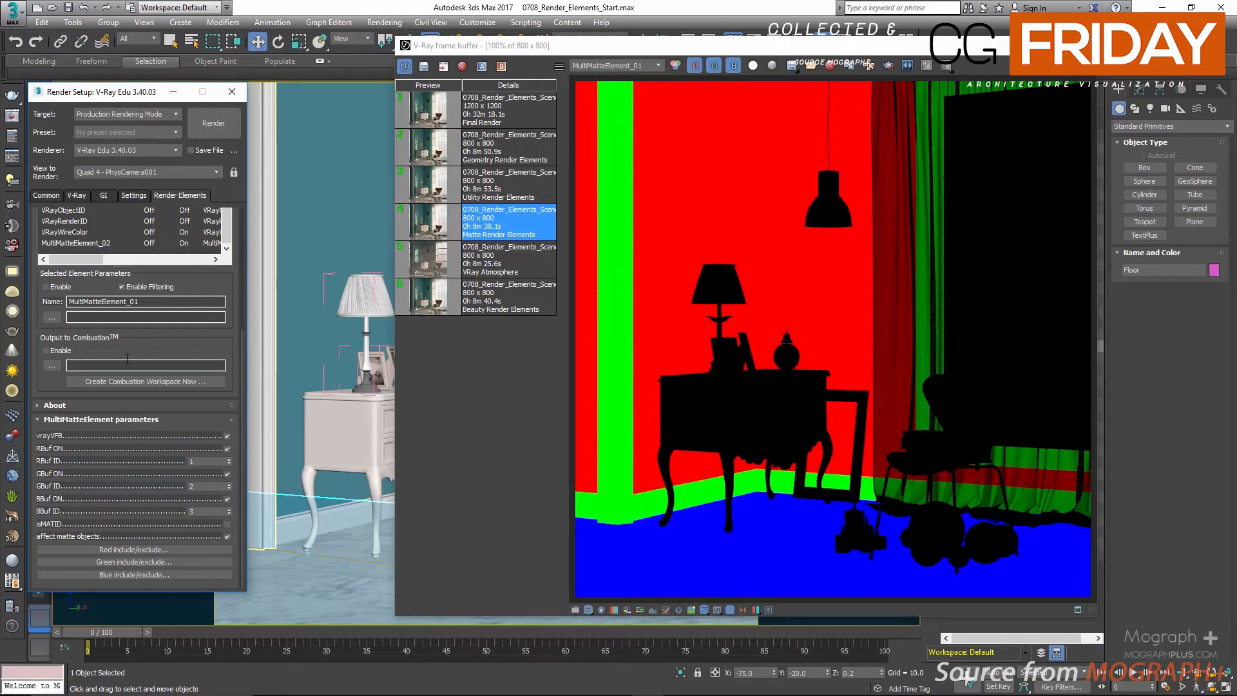
Examine the red, green and blue buffer IDs and the isMATID option of MultiMatteElement_01 in the render setup.
{"action": "left_click_drag", "start_coordinate": [103, 100], "coordinate": [194, 98]}
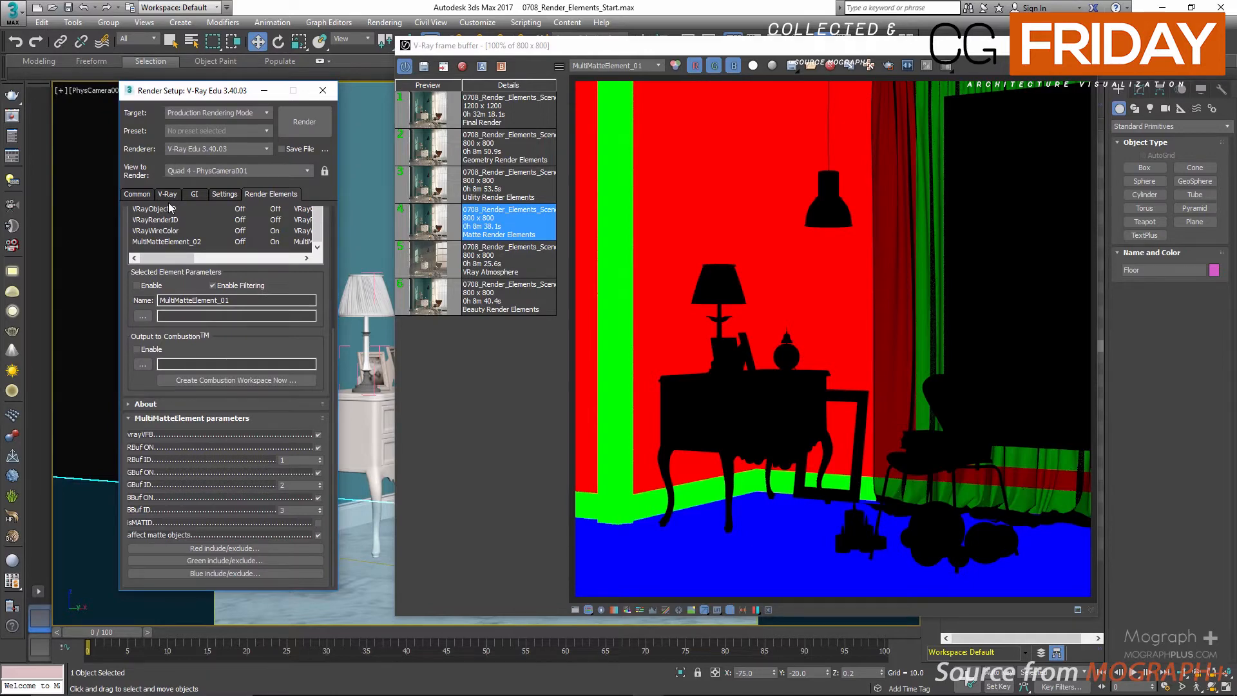
{"action": "double_click", "coordinate": [268, 459]}
{"action": "left_click_drag", "start_coordinate": [298, 486], "coordinate": [274, 511]}
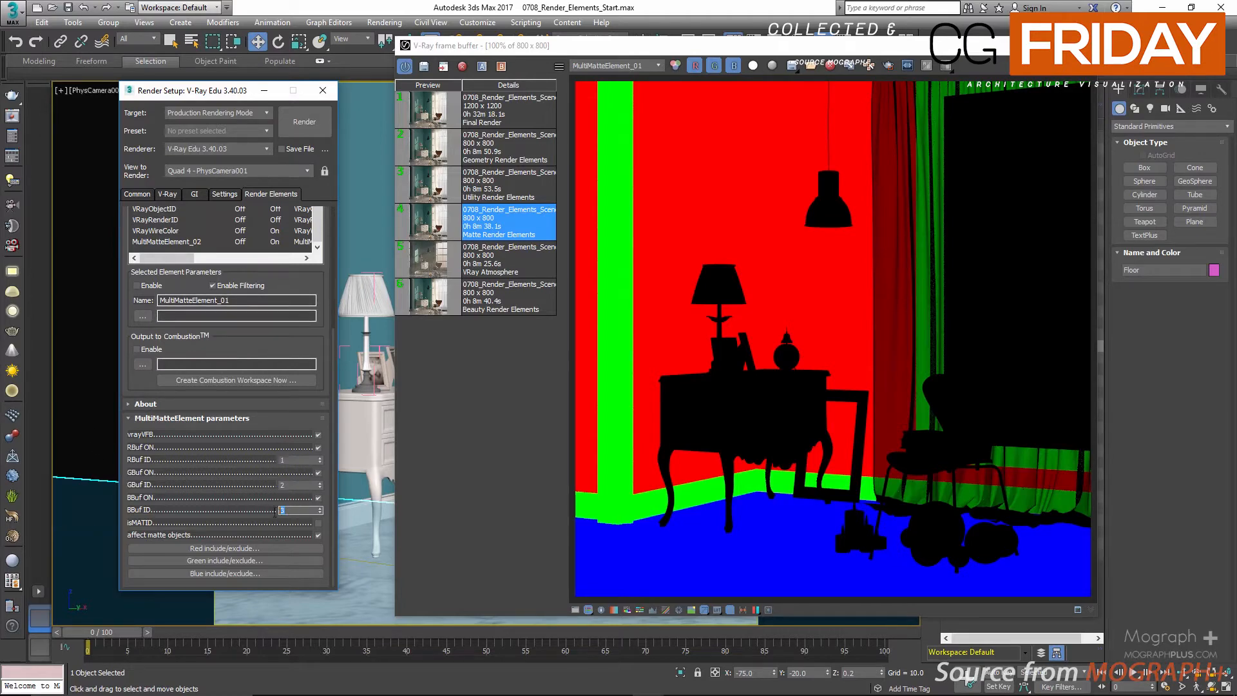
{"action": "left_click", "coordinate": [208, 517]}
{"action": "left_click", "coordinate": [319, 525]}
{"action": "left_click", "coordinate": [319, 524]}
{"action": "scroll", "coordinate": [238, 506], "scroll_direction": "up", "scroll_amount": 1}
{"action": "left_click_drag", "start_coordinate": [238, 505], "coordinate": [227, 476]}
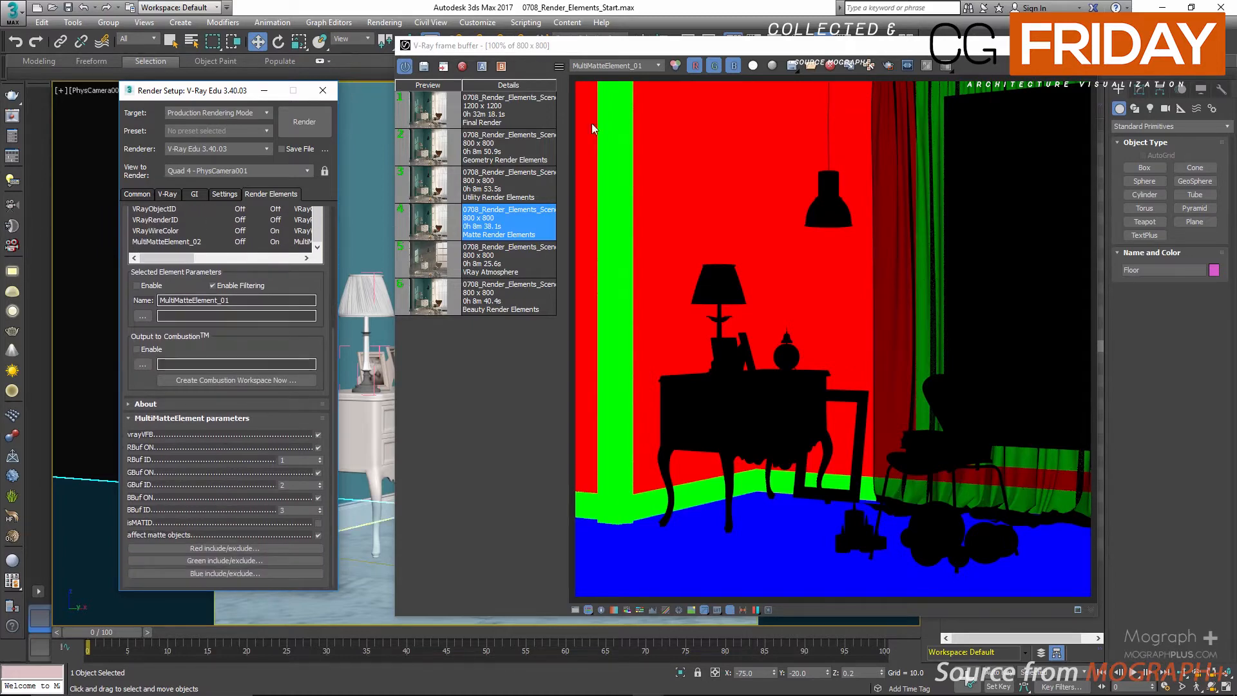
Display the MultiMatteElement_02 pass in the frame buffer and examine that element's red, green and blue buffer IDs.
{"action": "left_click", "coordinate": [639, 67]}
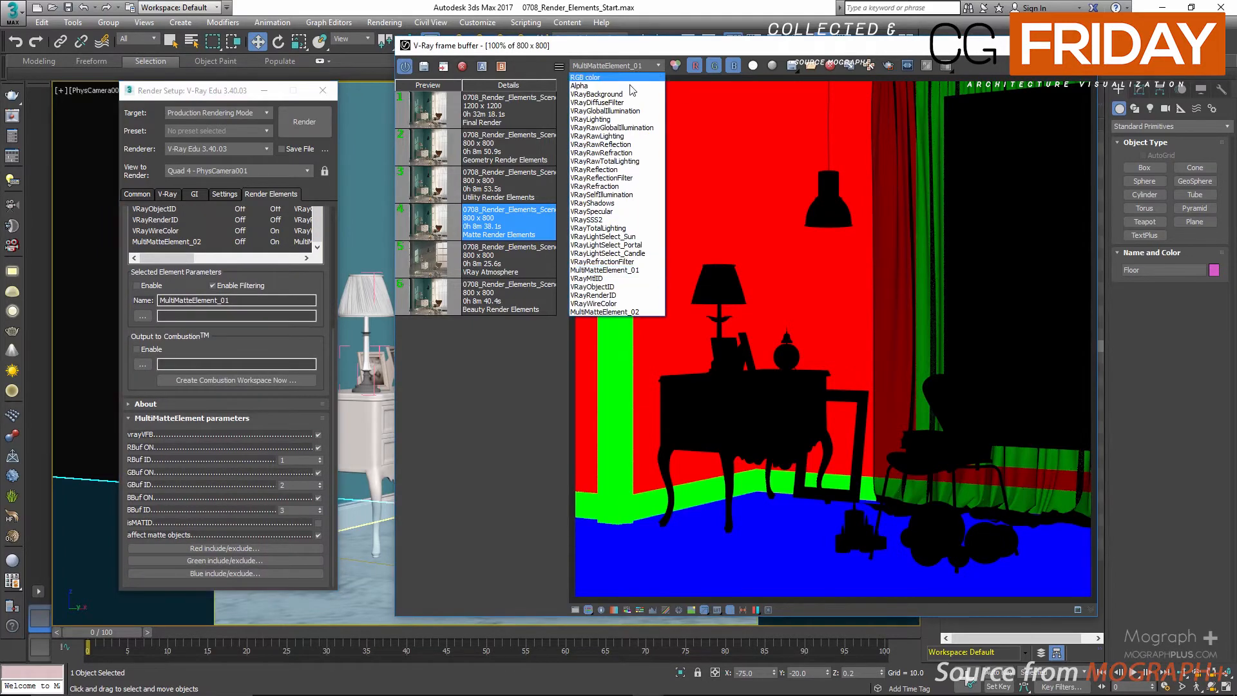
{"action": "left_click", "coordinate": [622, 298]}
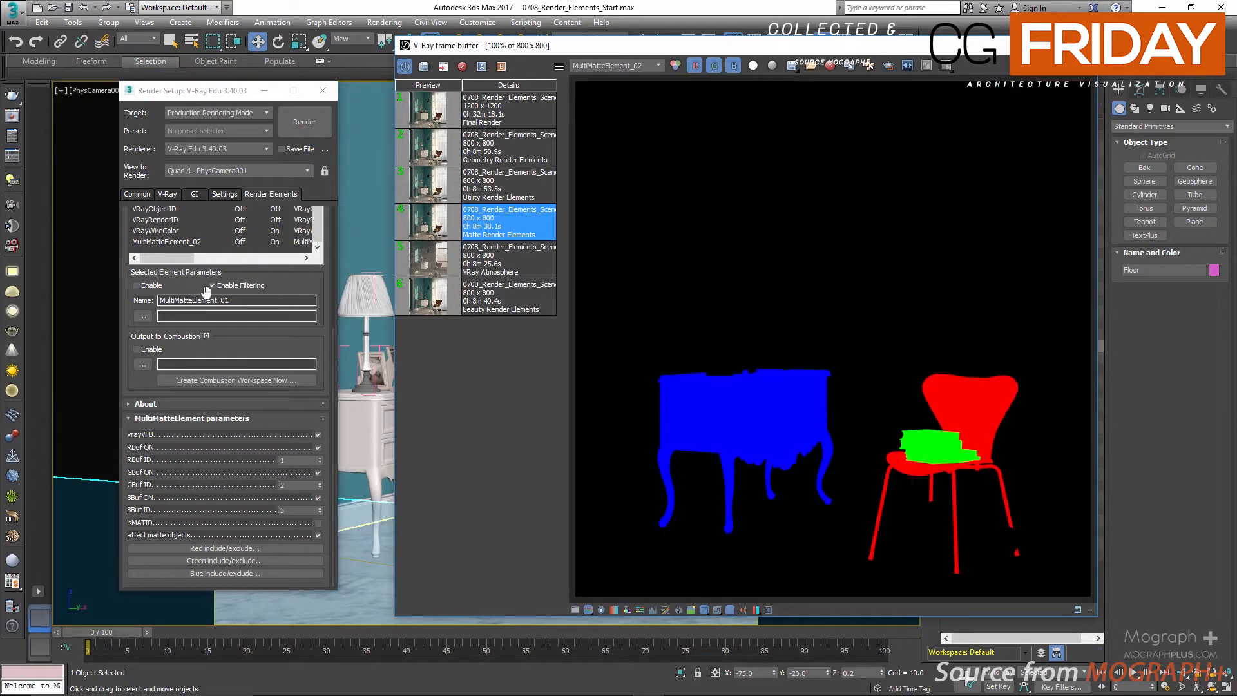
{"action": "left_click", "coordinate": [283, 278]}
{"action": "left_click", "coordinate": [167, 242]}
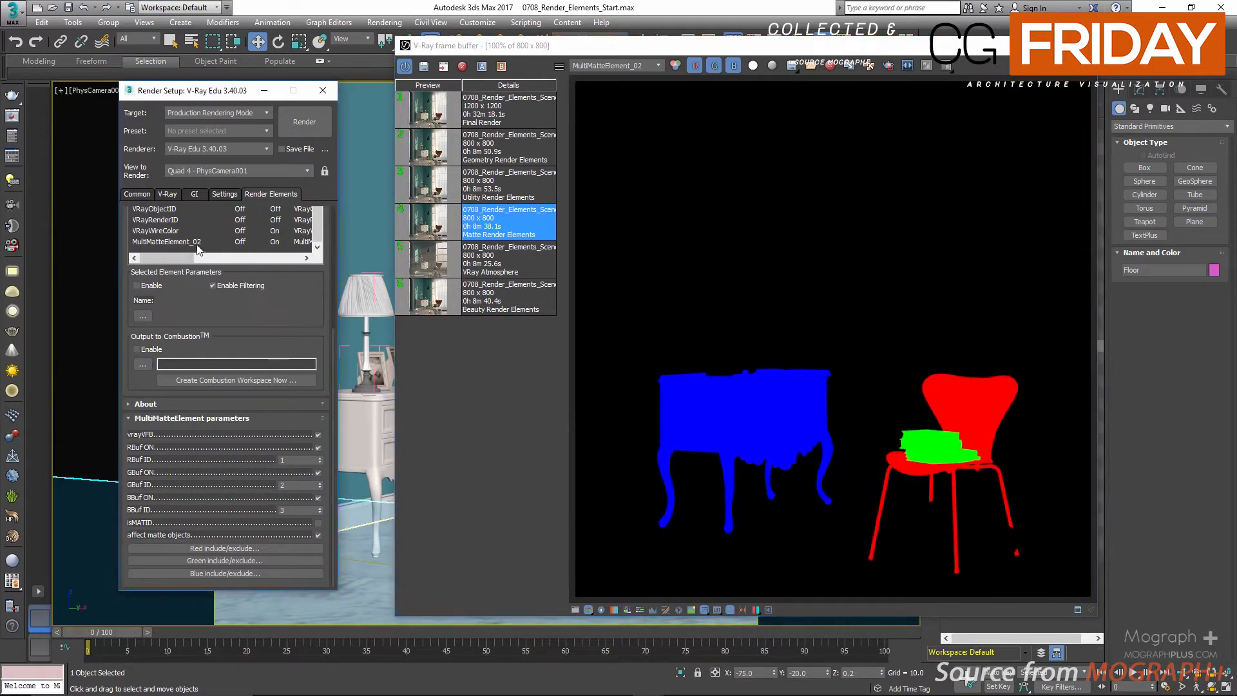
{"action": "left_click_drag", "start_coordinate": [292, 460], "coordinate": [250, 460]}
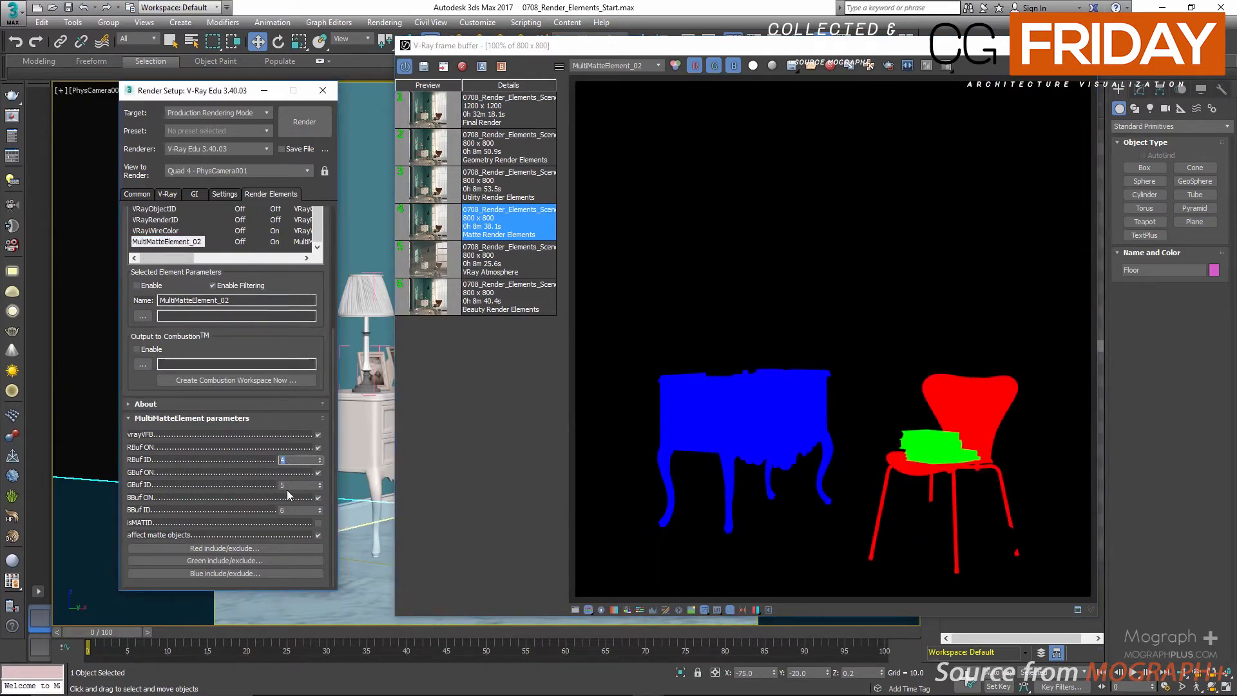
{"action": "double_click", "coordinate": [287, 486]}
{"action": "left_click_drag", "start_coordinate": [294, 510], "coordinate": [242, 497]}
{"action": "left_click", "coordinate": [238, 494]}
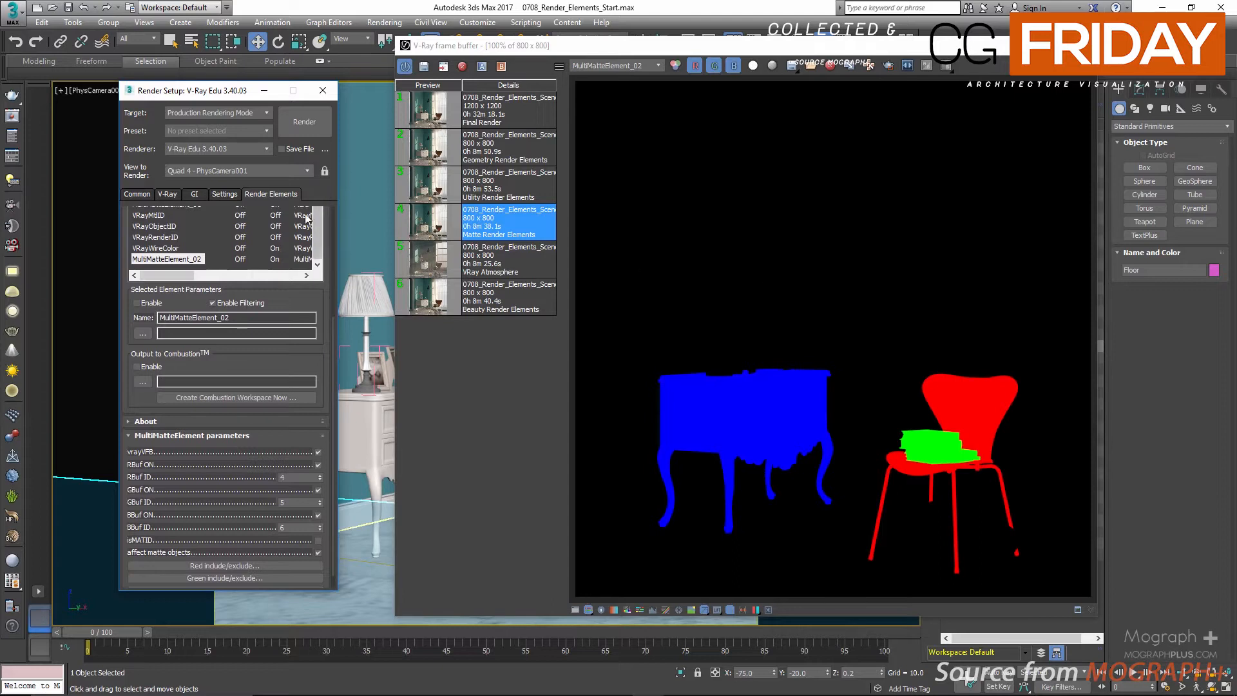
Start adding render elements and select VRayDenoiser, VRayDRBucket, VRayExtraTex and VRayIlluminance from the available elements.
{"action": "left_click_drag", "start_coordinate": [309, 300], "coordinate": [317, 467]}
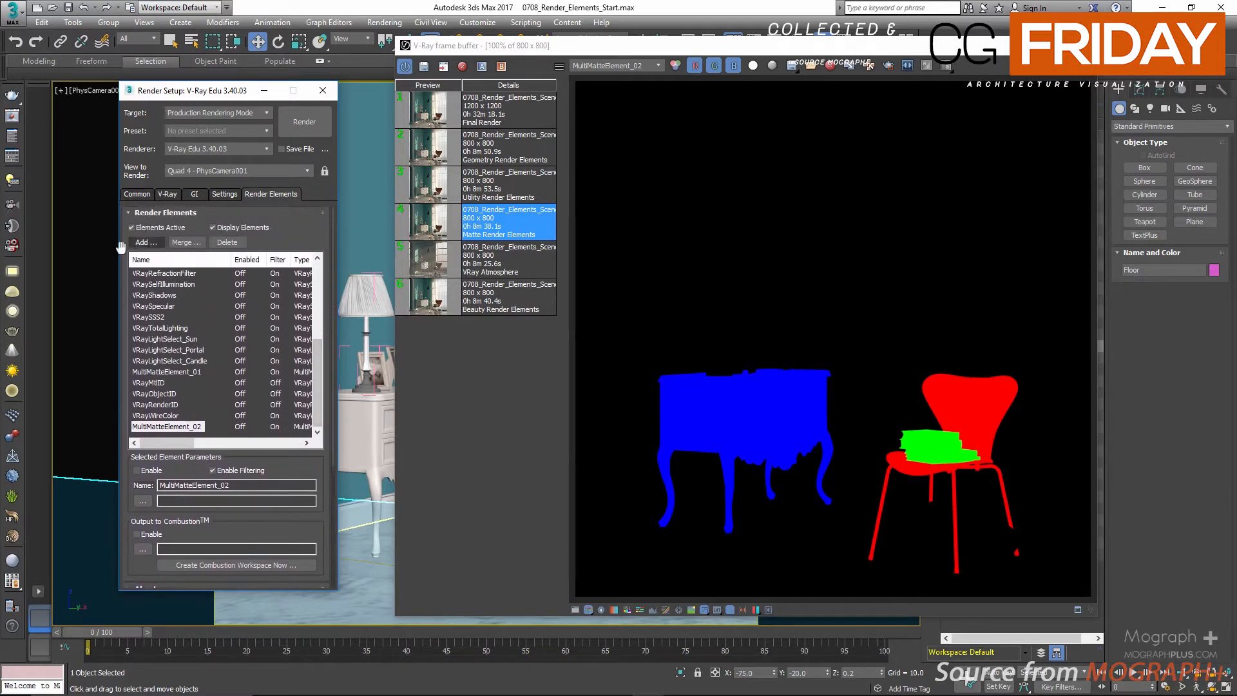
{"action": "left_click", "coordinate": [142, 243]}
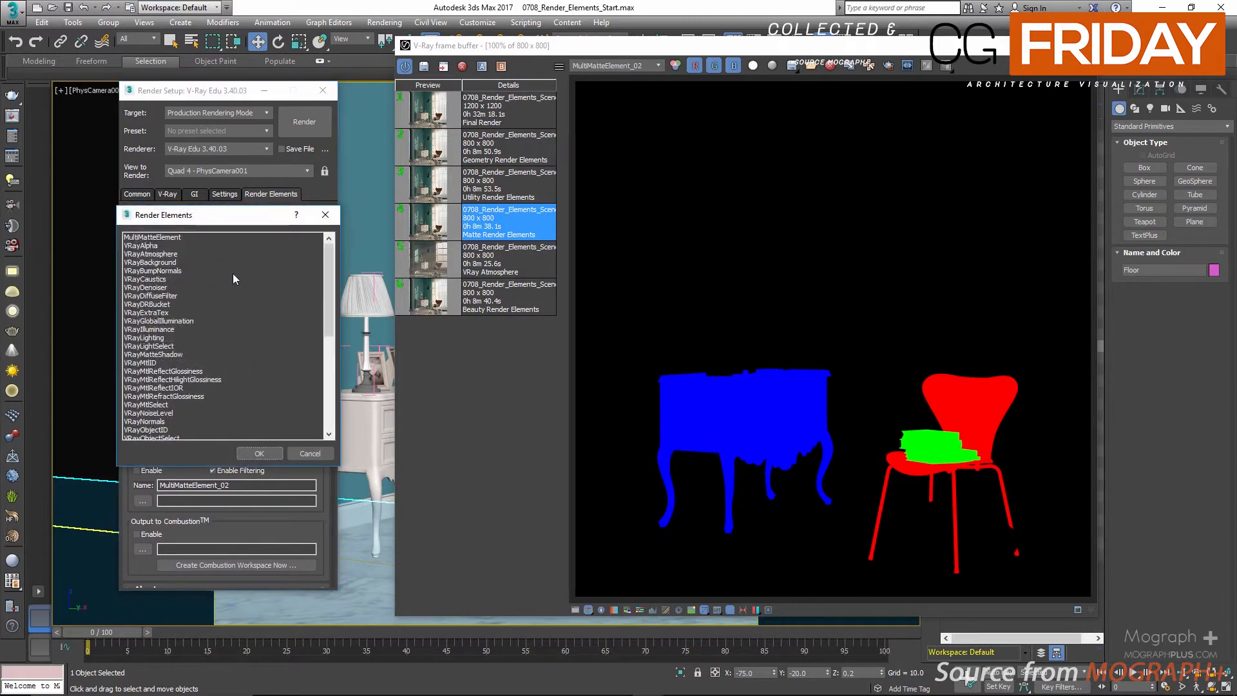
{"action": "left_click", "coordinate": [169, 287]}
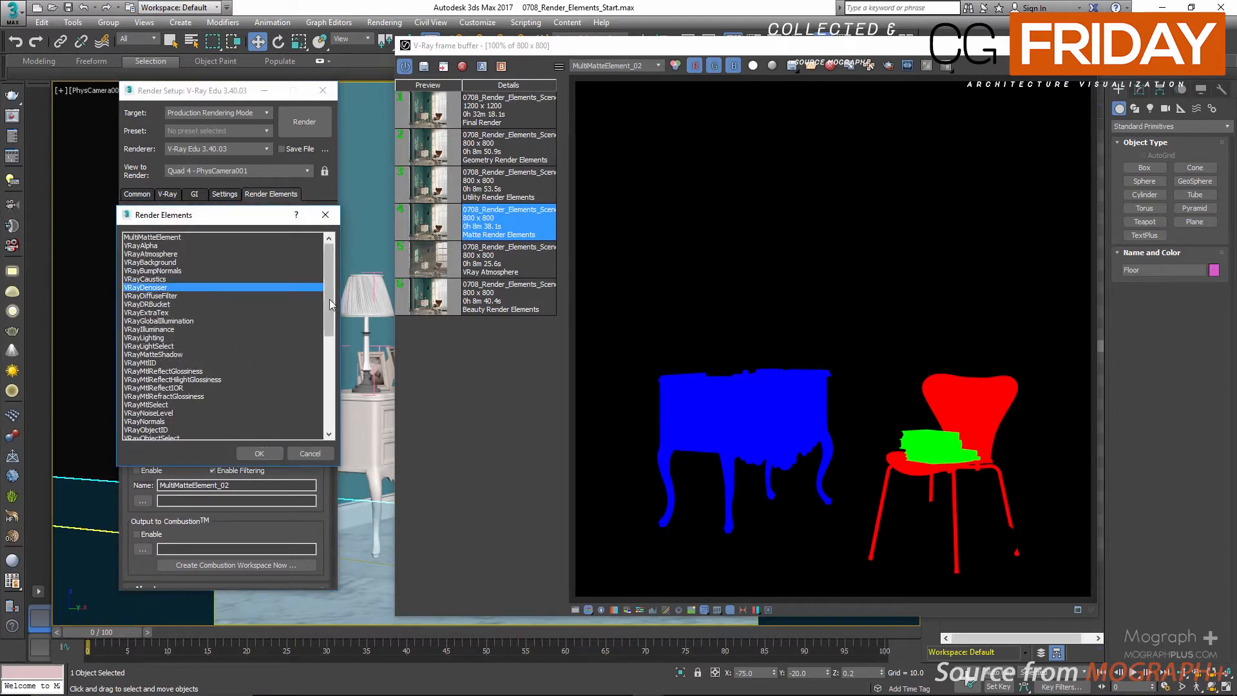
{"action": "left_click_drag", "start_coordinate": [330, 301], "coordinate": [330, 308]}
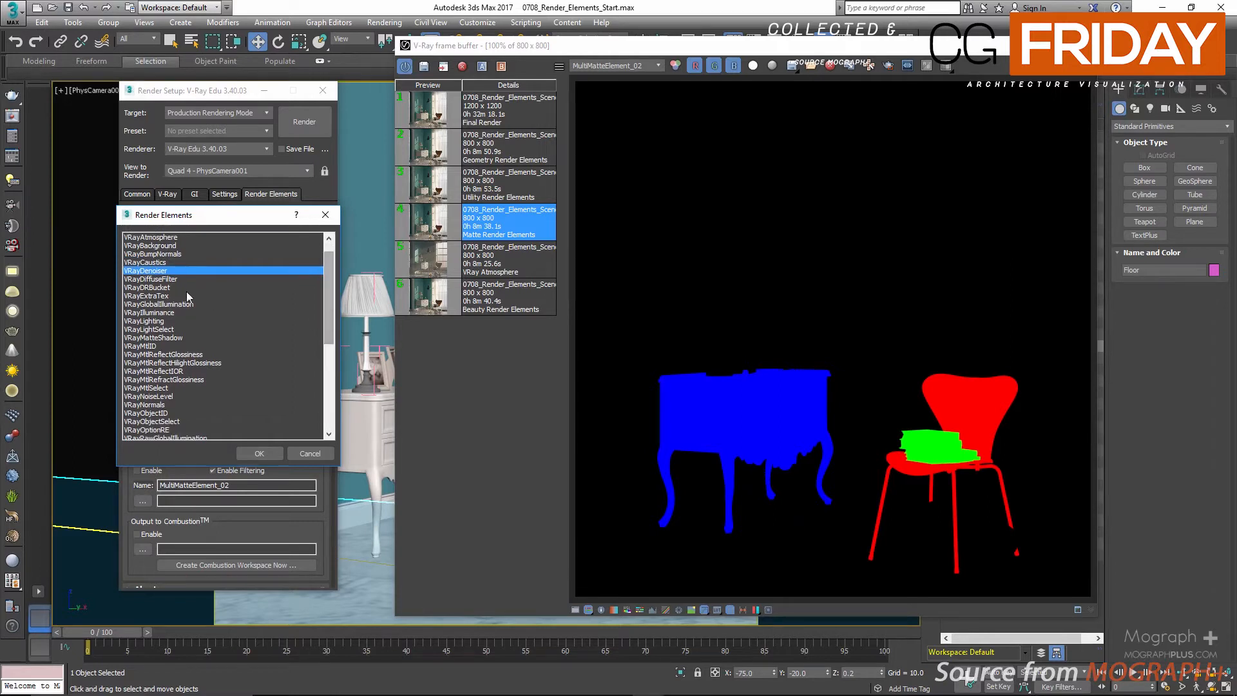
{"action": "left_click", "coordinate": [166, 287], "text": "ctrl"}
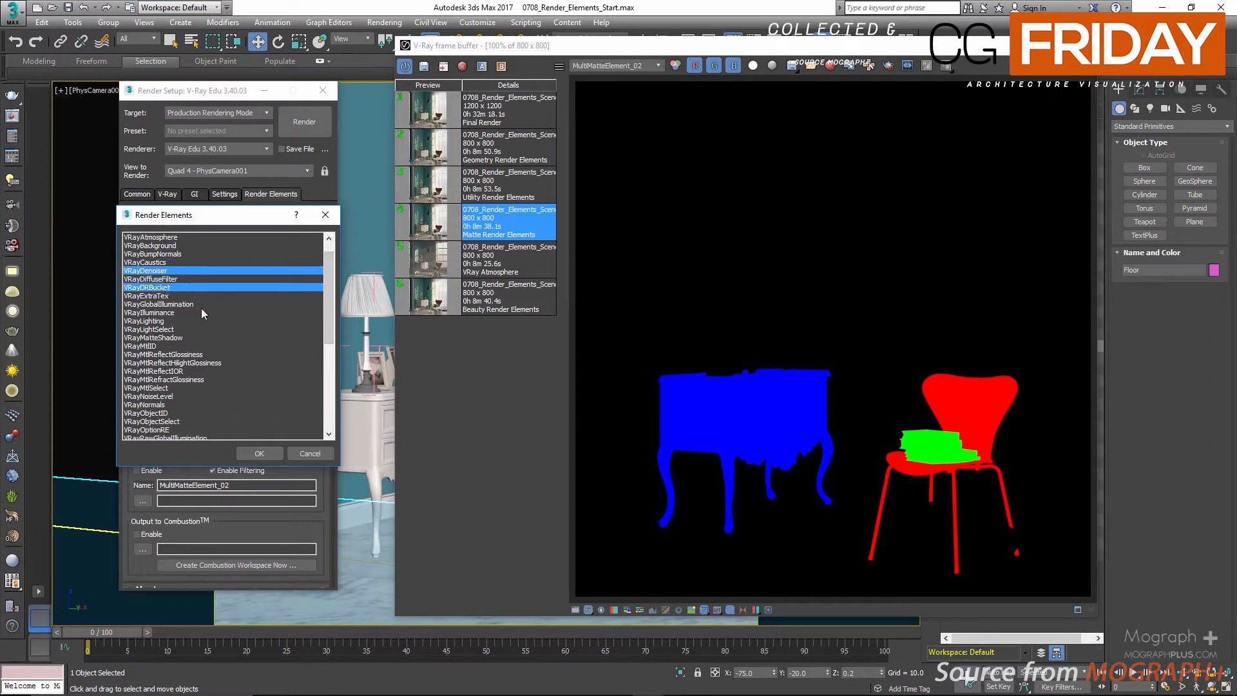
{"action": "left_click", "coordinate": [155, 297], "text": "ctrl"}
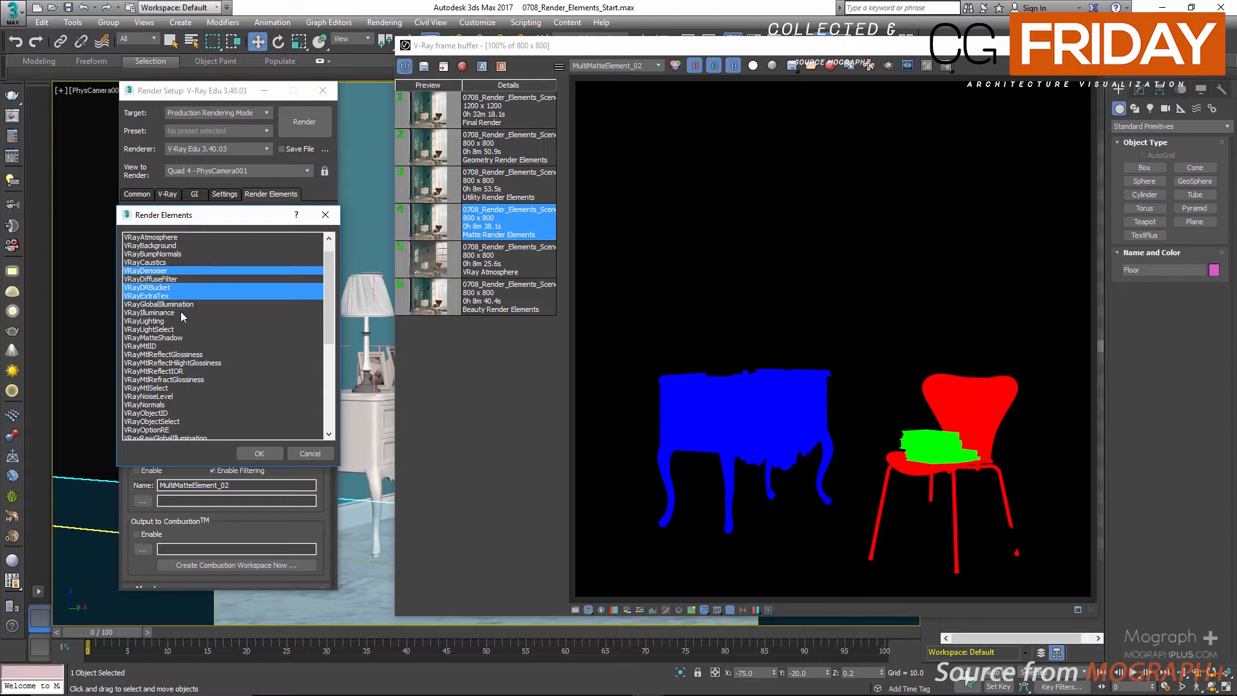
{"action": "left_click", "coordinate": [180, 313], "text": "ctrl"}
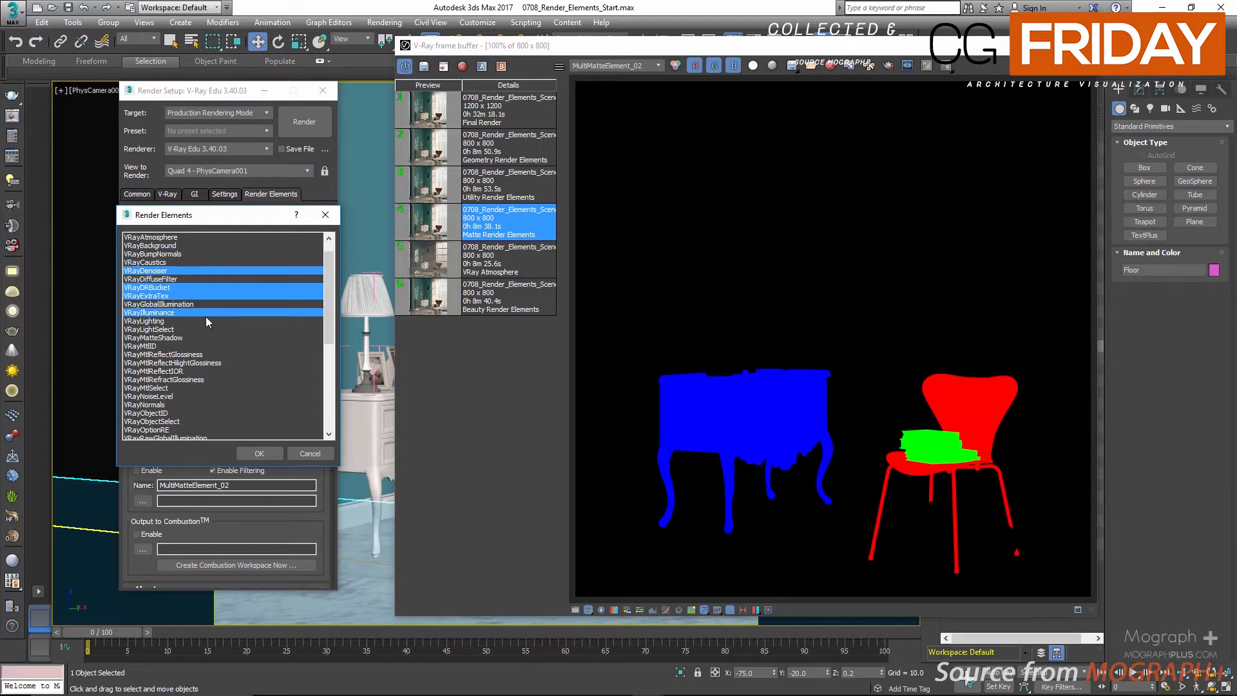
Include VRaySamplerInfo, VRaySampleRate, VRayUnclampedColor and VRayOptionRE in the selection and add all selected render elements.
{"action": "scroll", "coordinate": [204, 346], "scroll_direction": "down", "scroll_amount": 6}
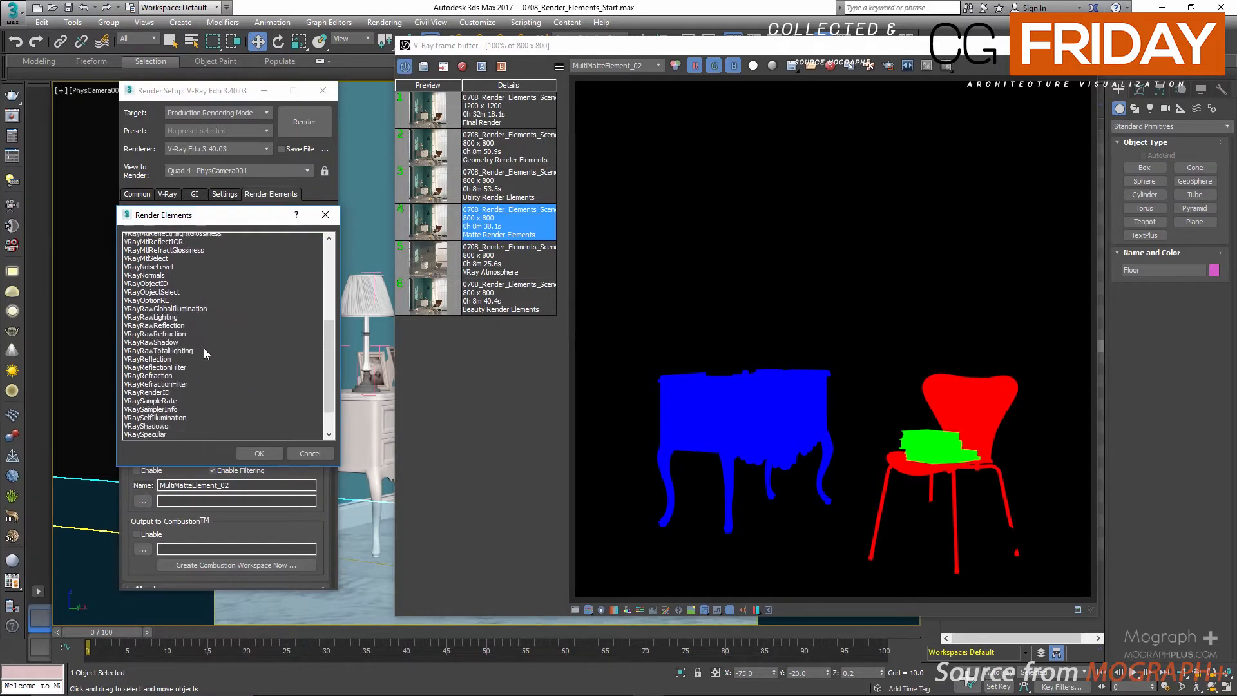
{"action": "left_click", "coordinate": [174, 387], "text": "ctrl"}
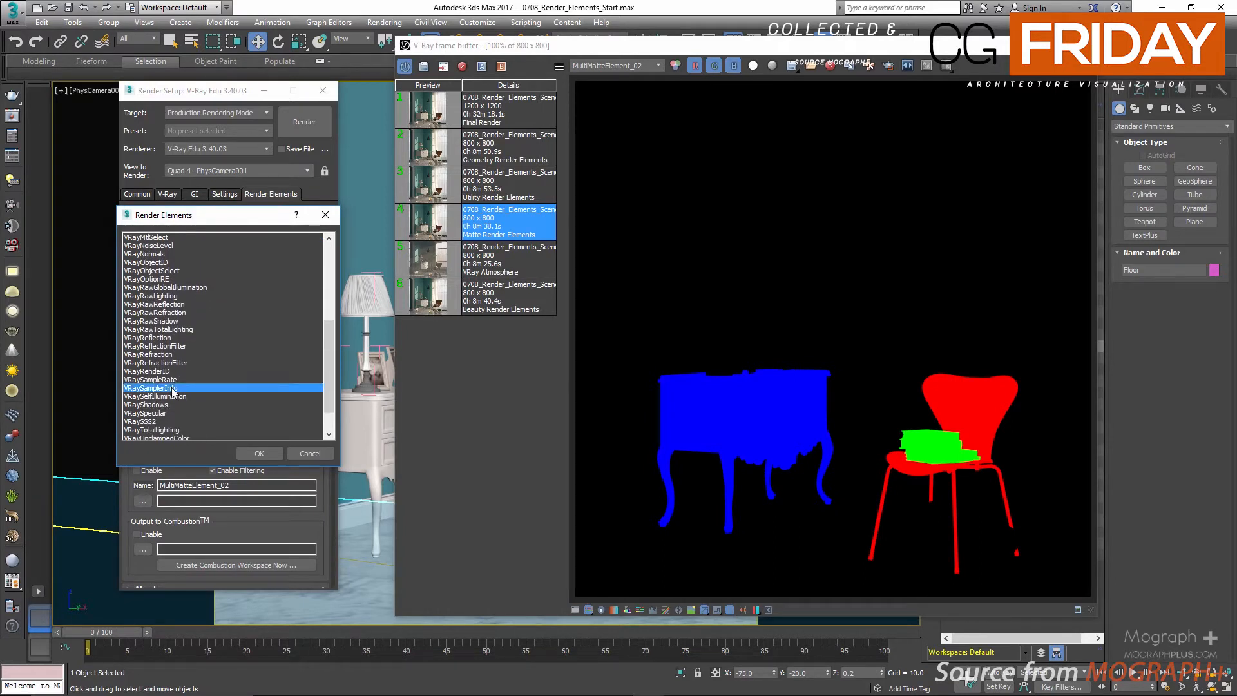
{"action": "left_click", "coordinate": [182, 380], "text": "ctrl"}
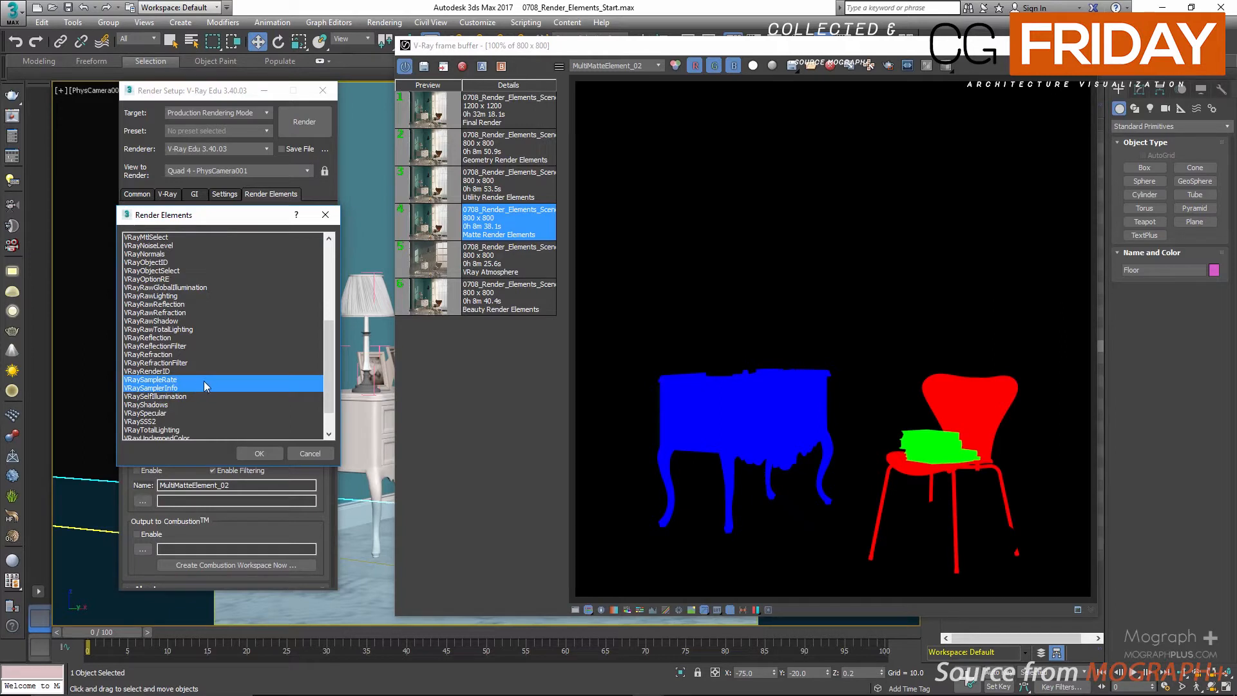
{"action": "scroll", "coordinate": [206, 381], "scroll_direction": "down", "scroll_amount": 1}
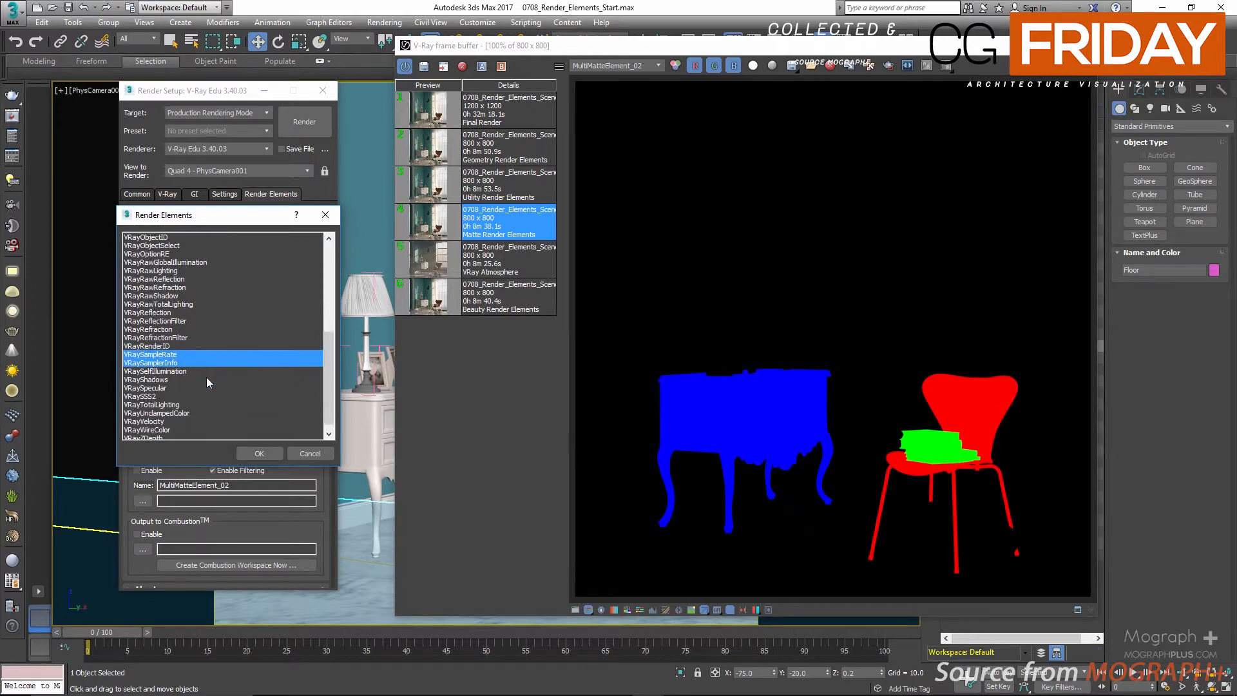
{"action": "scroll", "coordinate": [200, 390], "scroll_direction": "down", "scroll_amount": 1}
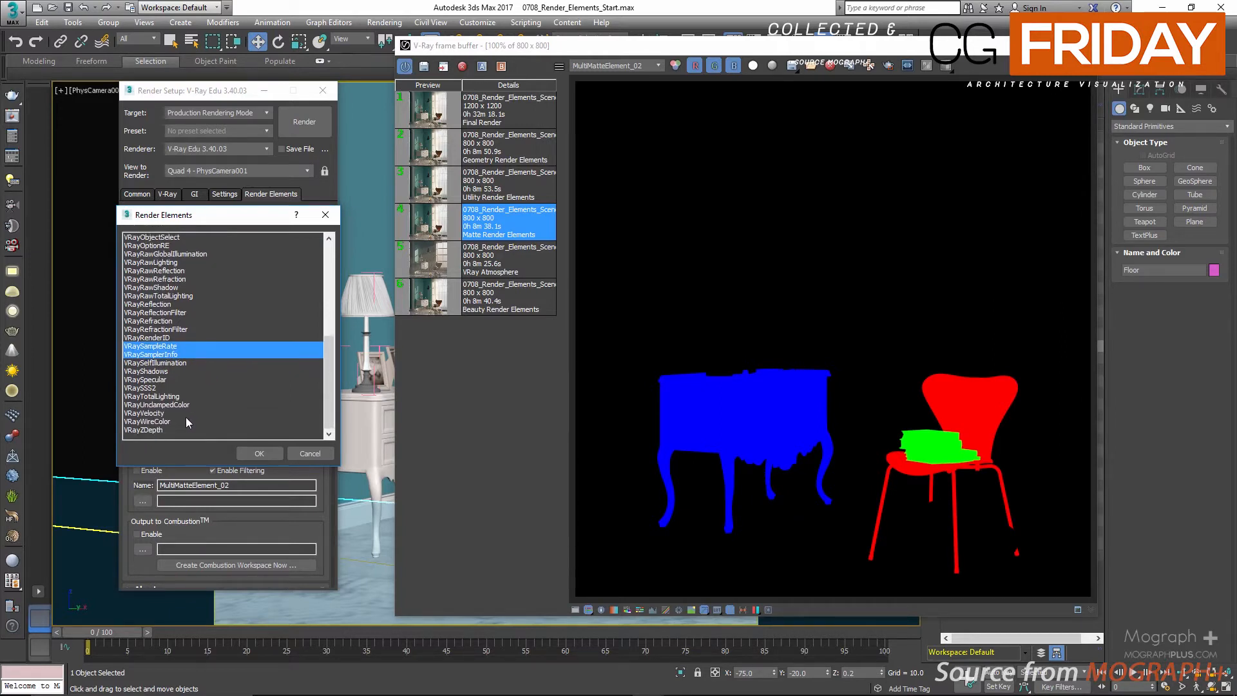
{"action": "left_click", "coordinate": [173, 405], "text": "ctrl"}
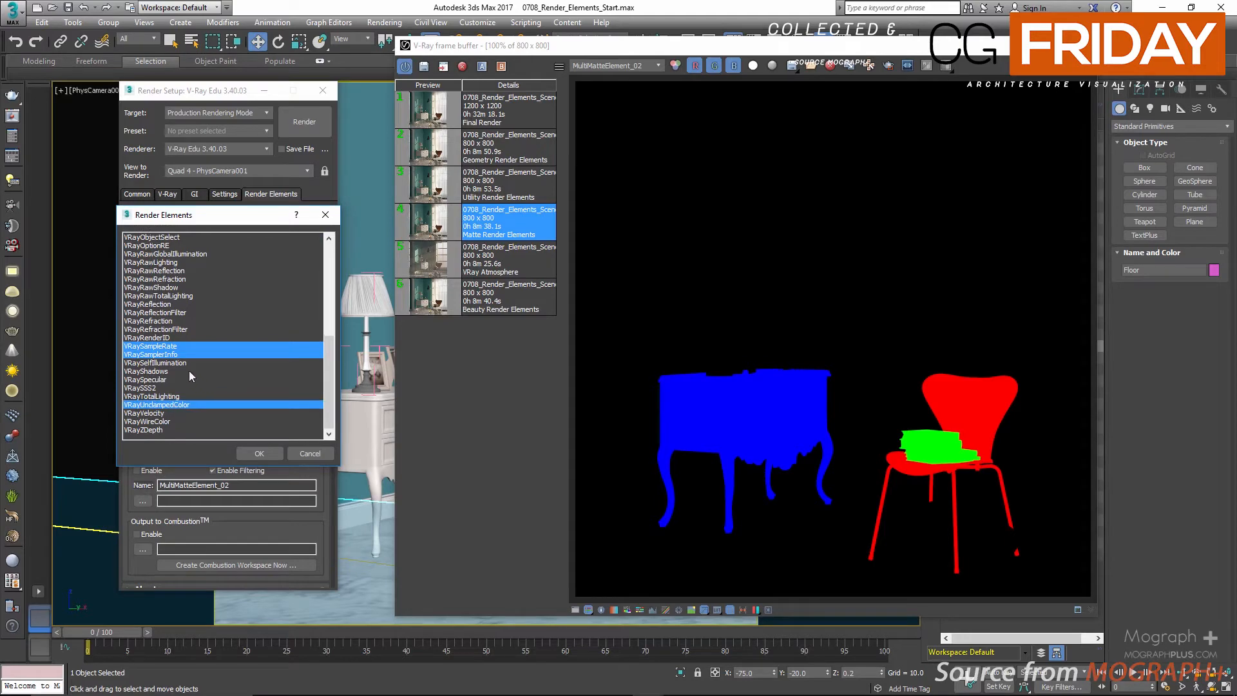
{"action": "scroll", "coordinate": [187, 371], "scroll_direction": "up", "scroll_amount": 1}
{"action": "scroll", "coordinate": [186, 367], "scroll_direction": "up", "scroll_amount": 3}
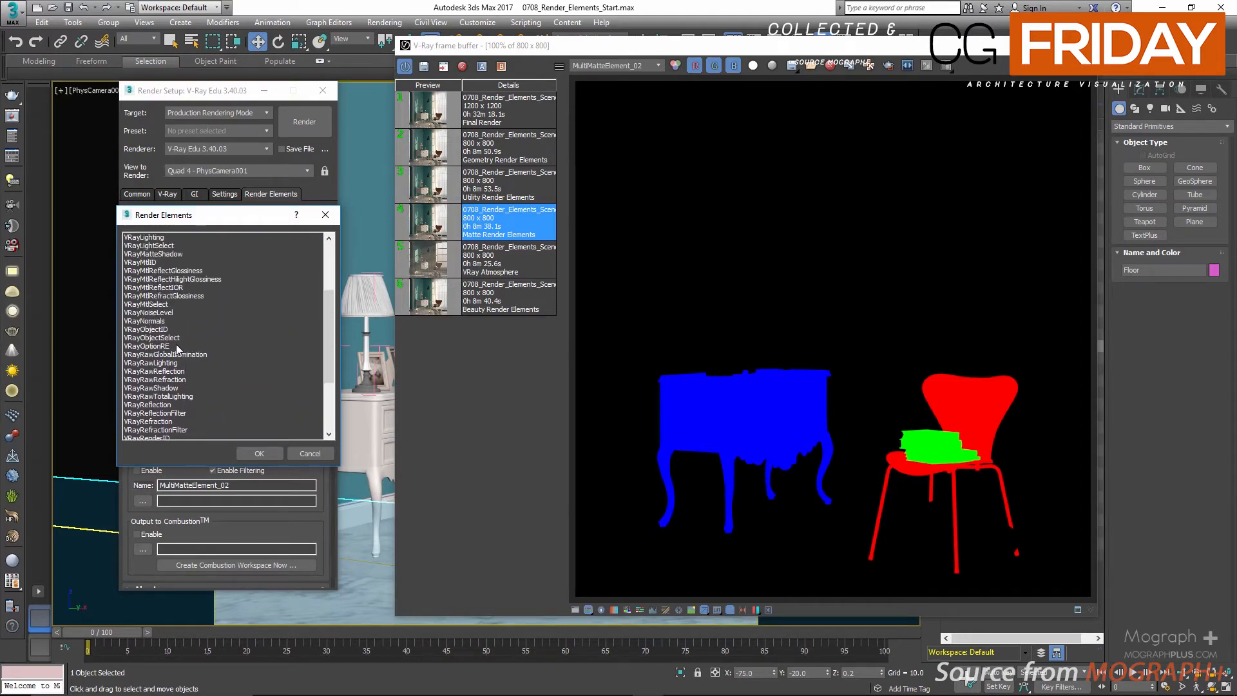
{"action": "left_click", "coordinate": [187, 346]}
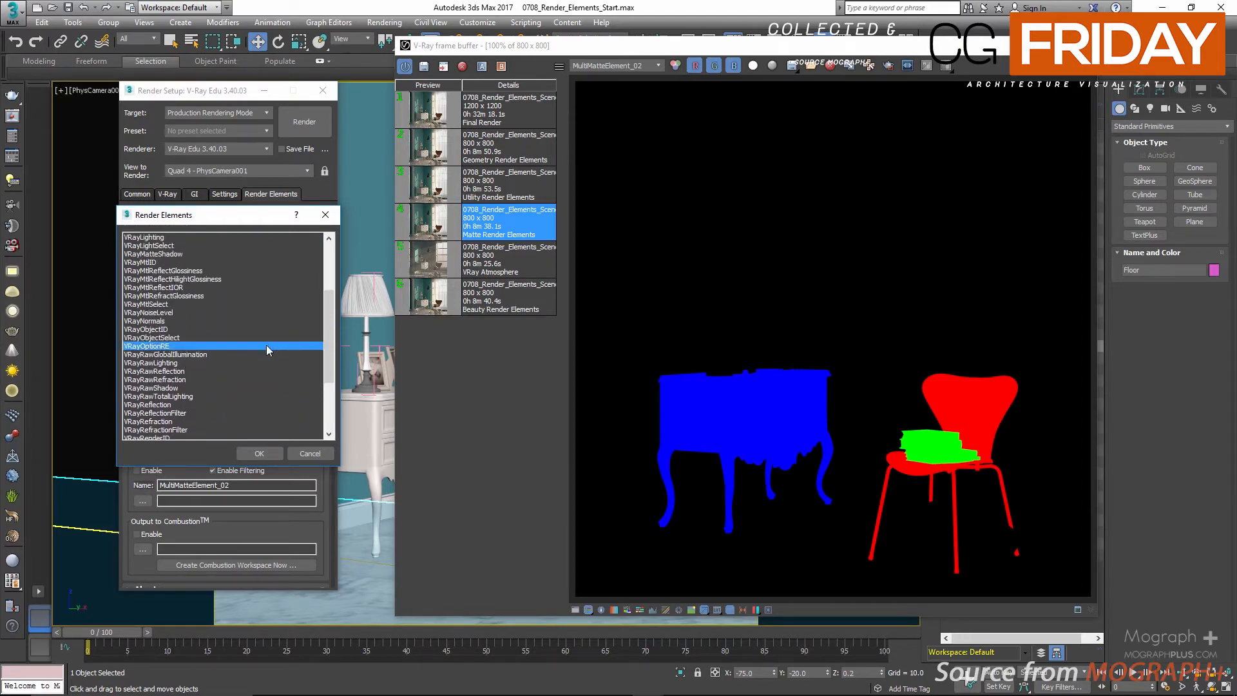
{"action": "left_click", "coordinate": [266, 453]}
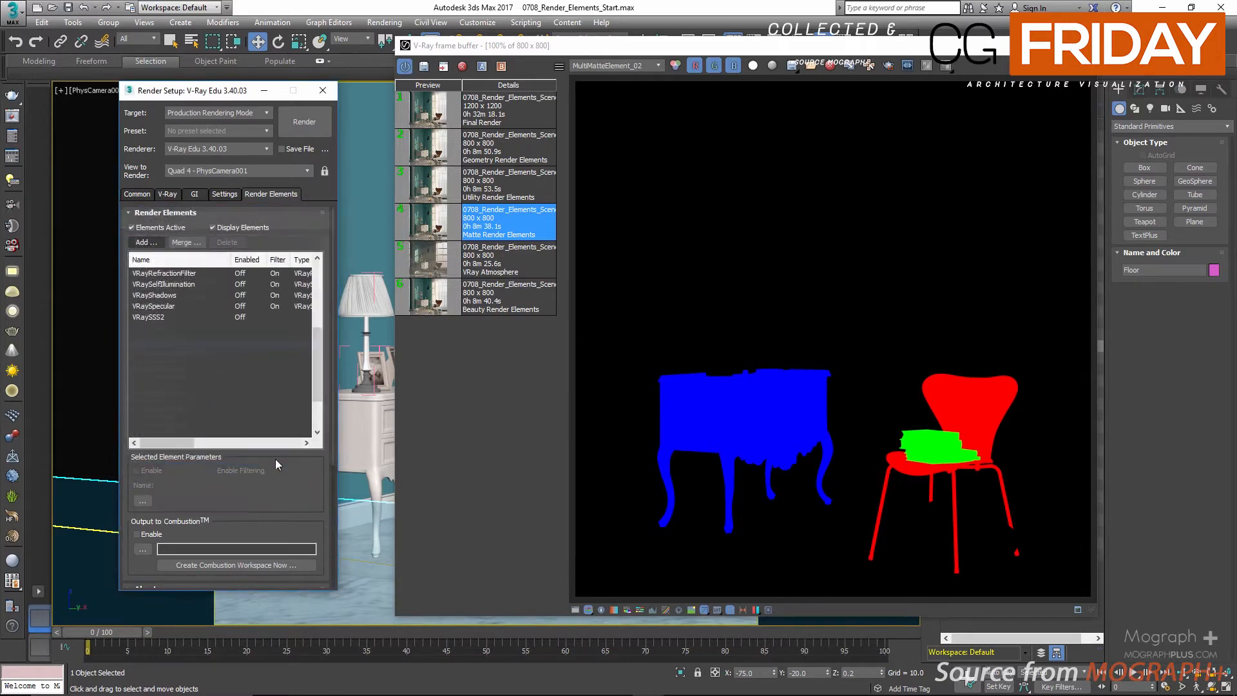
Assign a VRayDirt map as the texture of the VRayExtraTex render element.
{"action": "scroll", "coordinate": [249, 292], "scroll_direction": "down", "scroll_amount": 2}
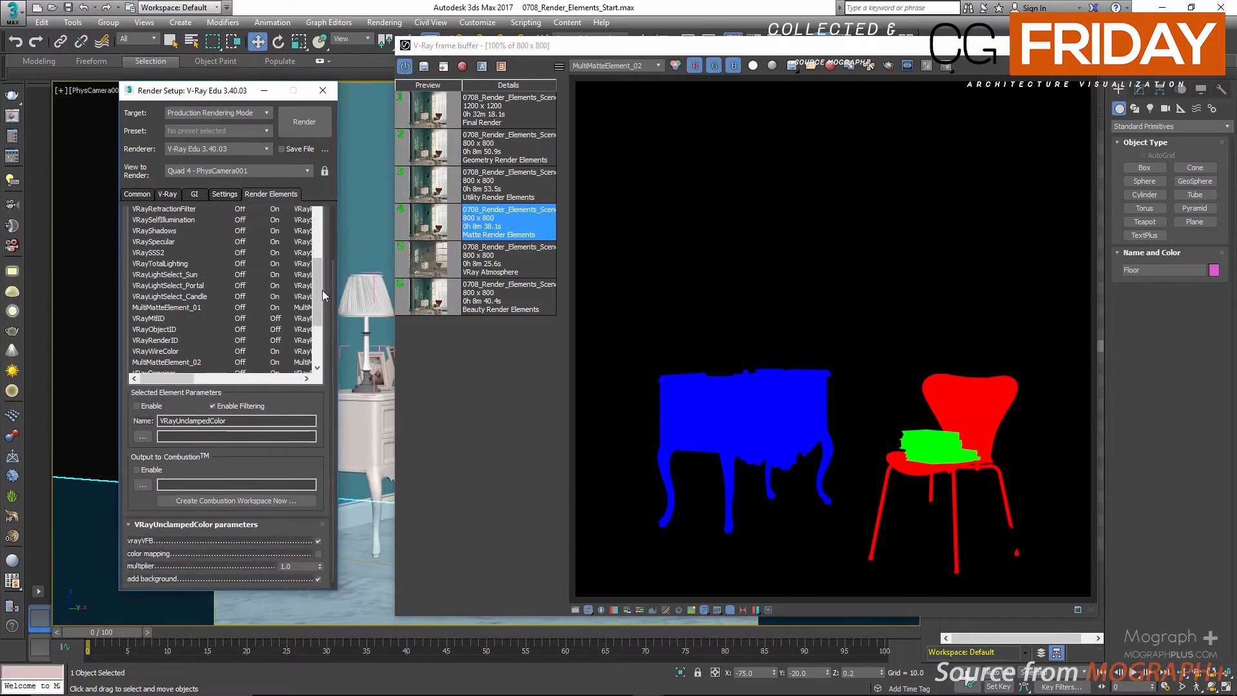
{"action": "left_click_drag", "start_coordinate": [322, 290], "coordinate": [318, 344]}
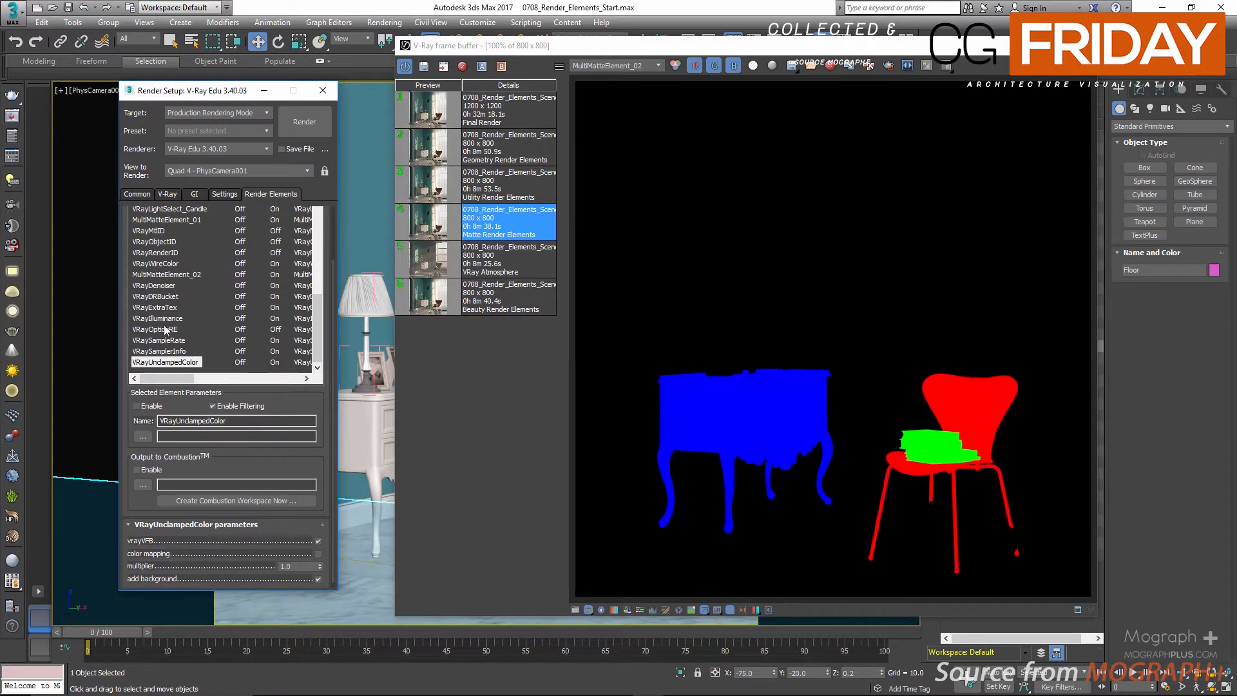
{"action": "left_click", "coordinate": [166, 308]}
{"action": "scroll", "coordinate": [213, 451], "scroll_direction": "down", "scroll_amount": 1}
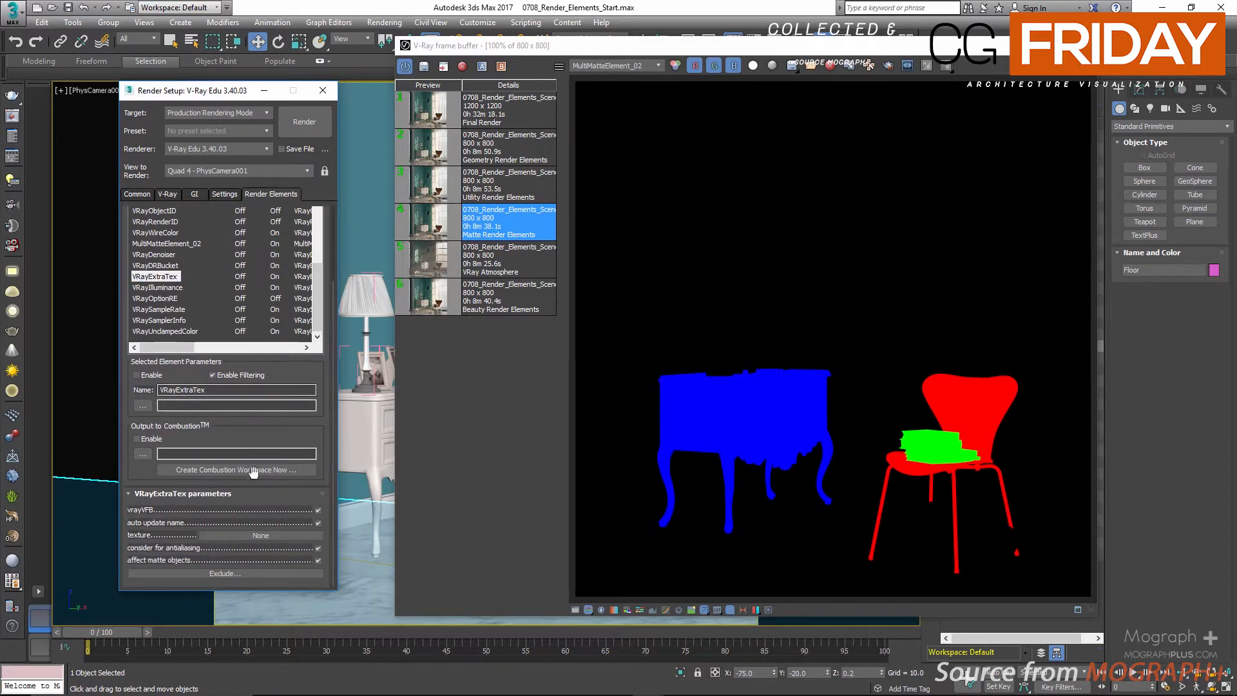
{"action": "left_click", "coordinate": [245, 536]}
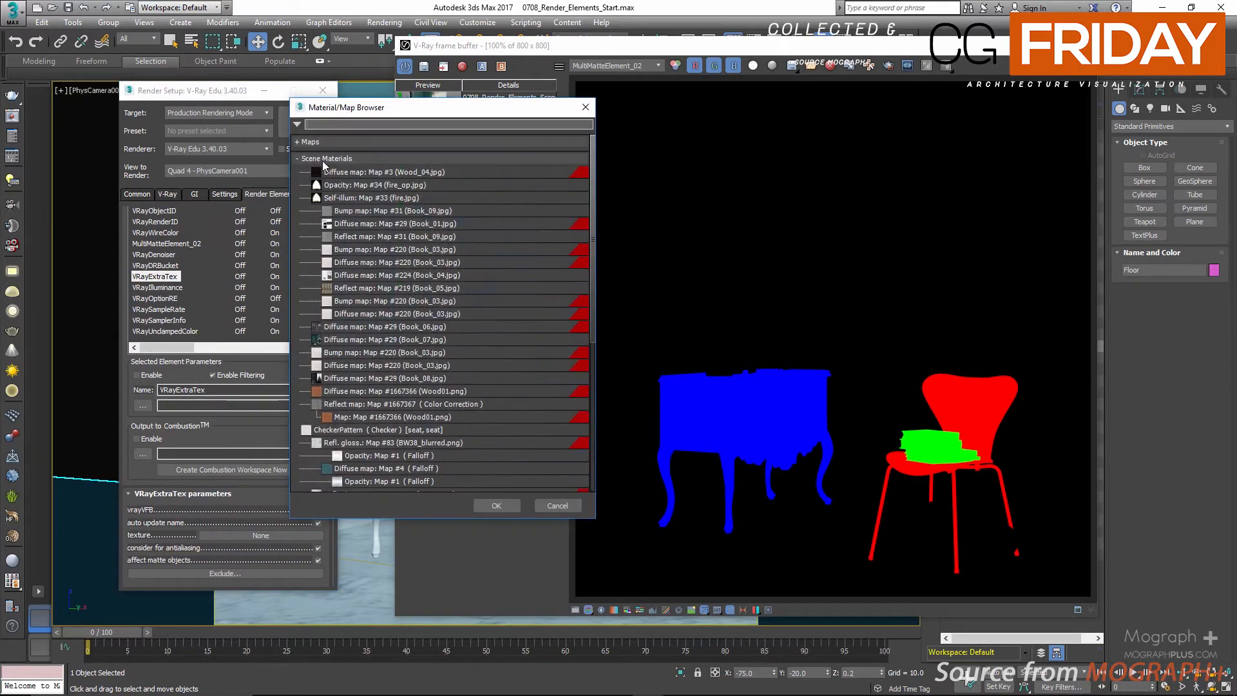
{"action": "left_click", "coordinate": [327, 158]}
{"action": "left_click", "coordinate": [316, 142]}
{"action": "left_click", "coordinate": [328, 206]}
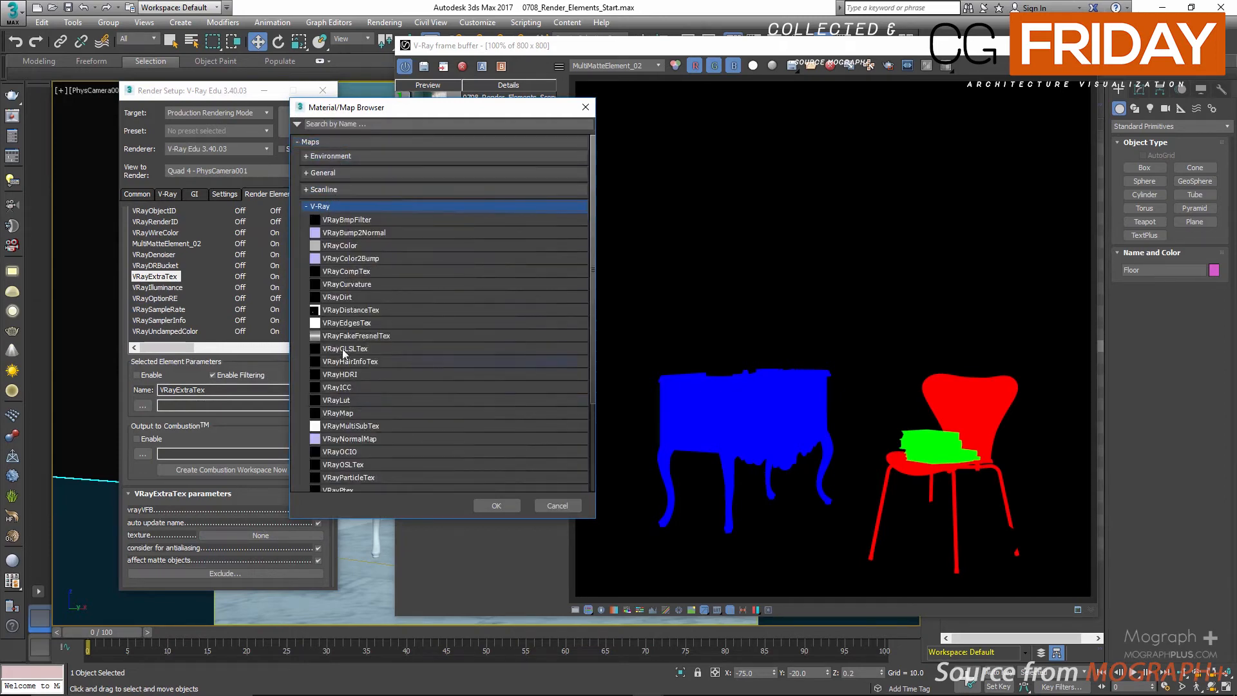
{"action": "double_click", "coordinate": [337, 297]}
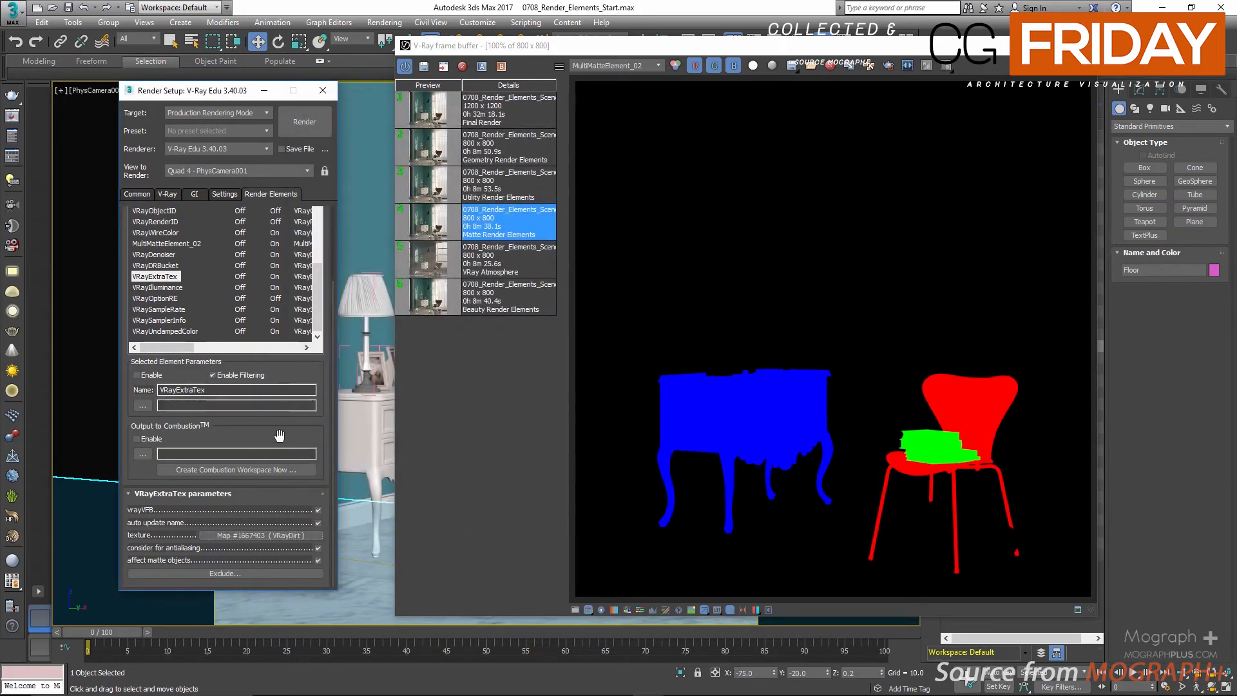
Set the VRaySamplerInfo render element's type to UVW coordinates.
{"action": "left_click", "coordinate": [181, 320]}
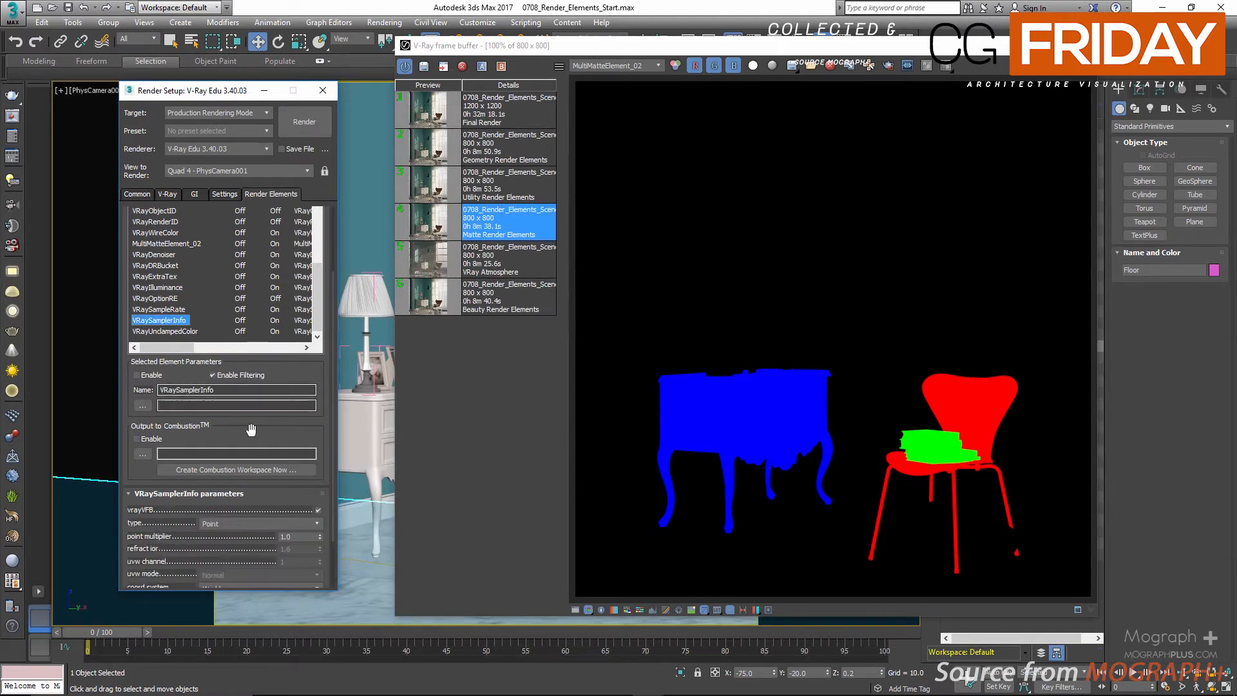
{"action": "left_click", "coordinate": [251, 523]}
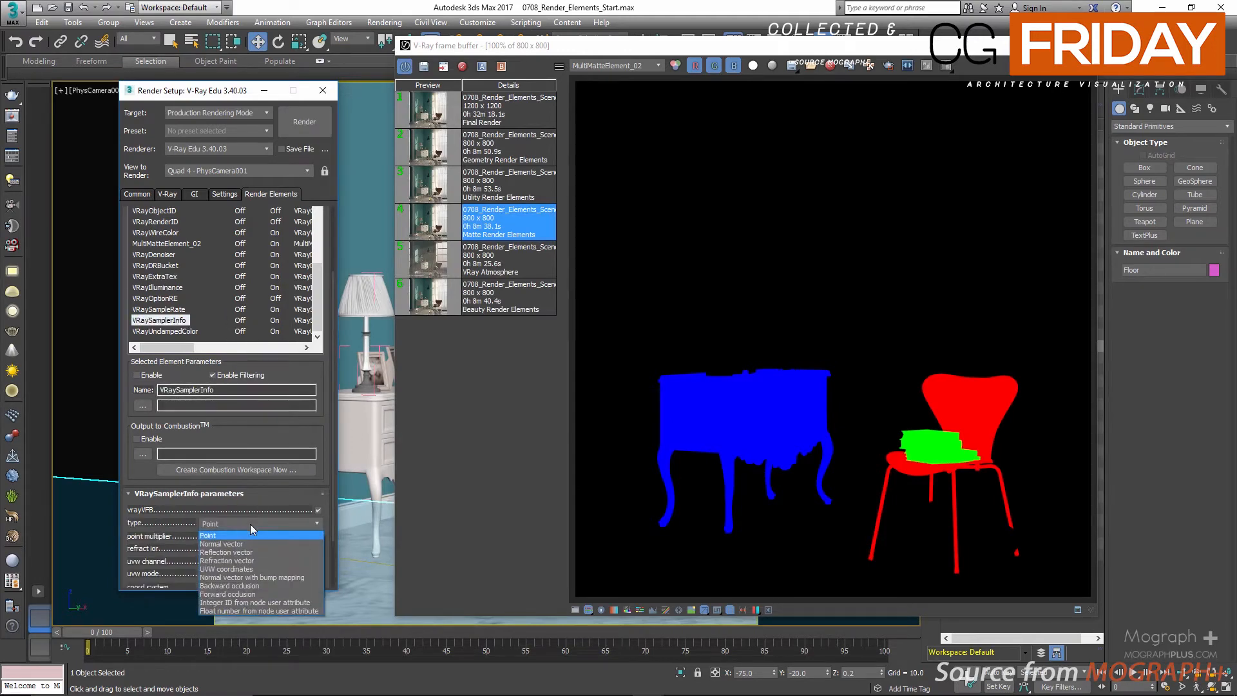
{"action": "left_click", "coordinate": [245, 569]}
{"action": "scroll", "coordinate": [244, 396], "scroll_direction": "down", "scroll_amount": 3}
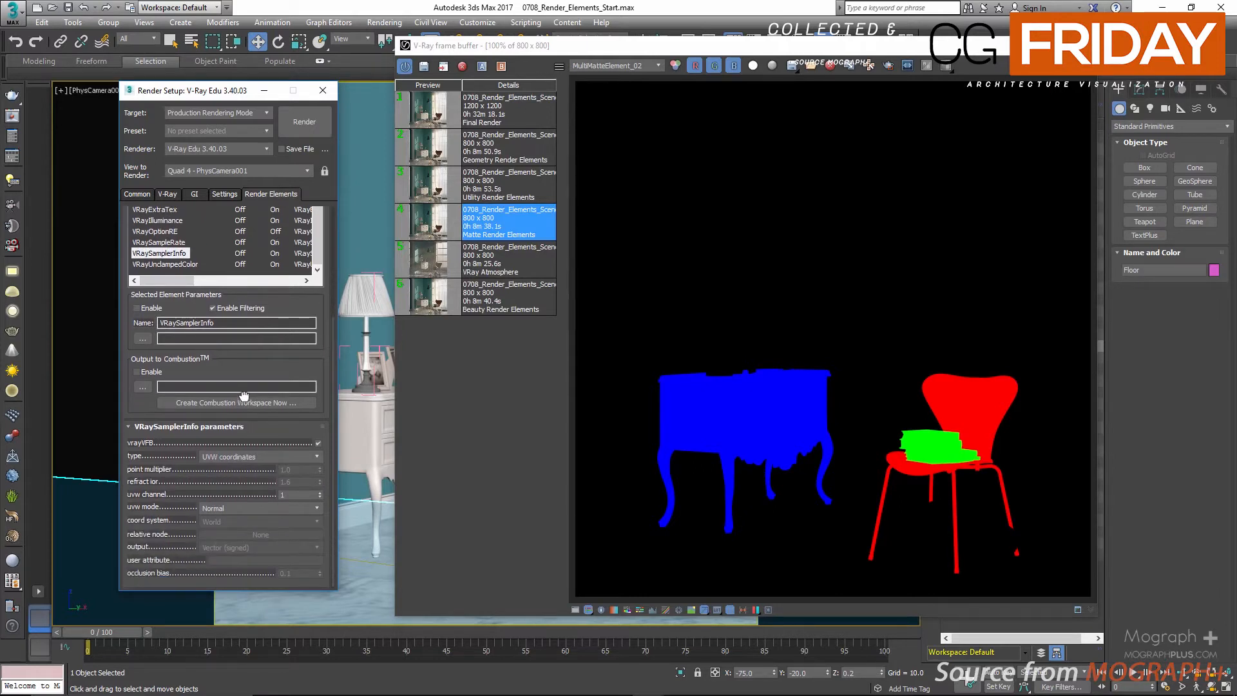
{"action": "scroll", "coordinate": [244, 396], "scroll_direction": "up", "scroll_amount": 7}
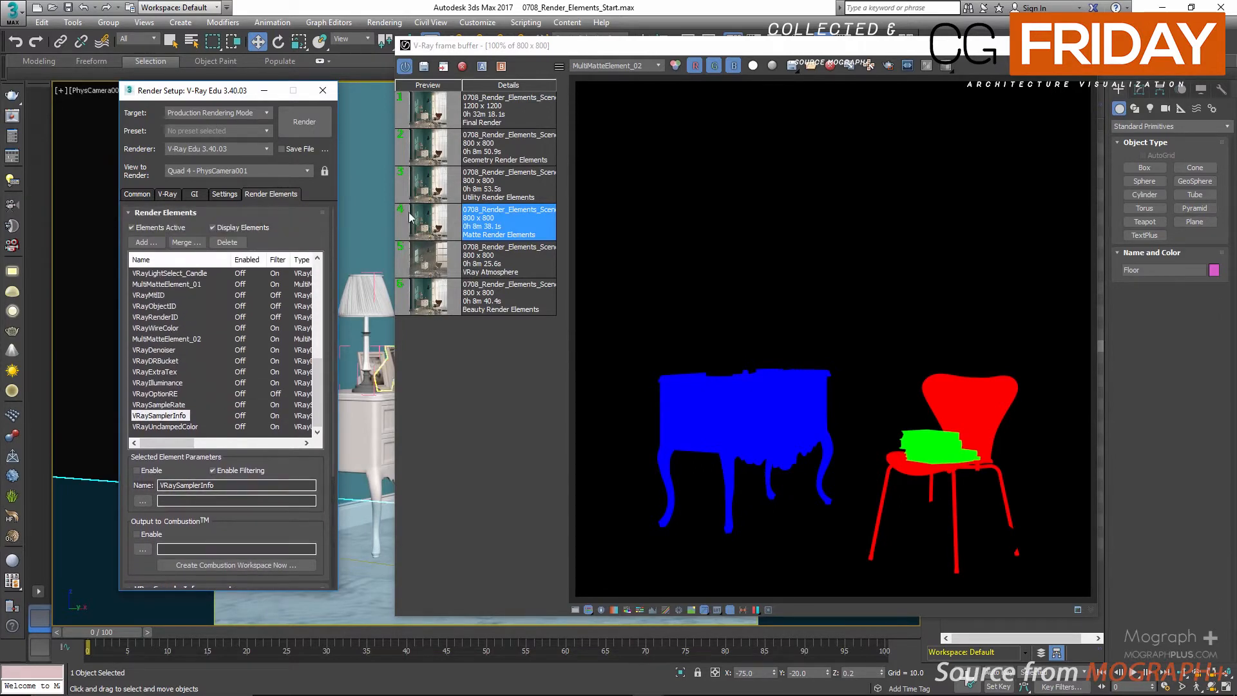
Load the Utility Render Elements render from the frame buffer history and display its RGB color channel.
{"action": "left_click", "coordinate": [408, 192]}
{"action": "left_click", "coordinate": [623, 66]}
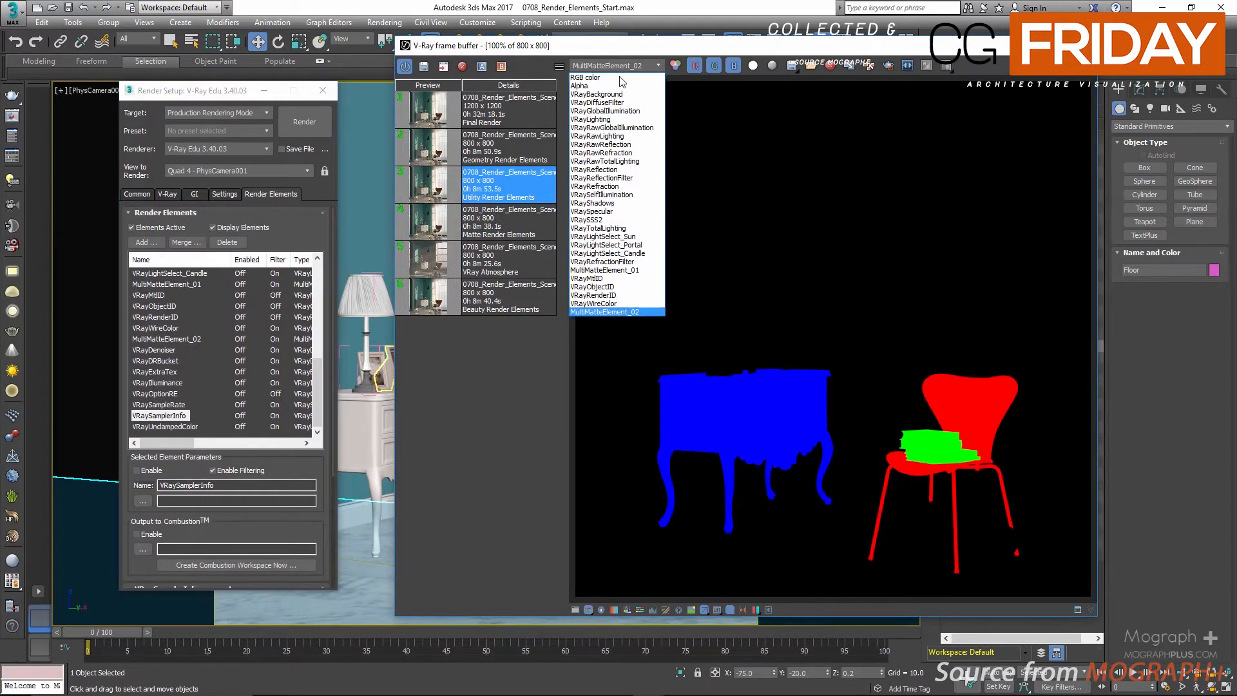
{"action": "left_click", "coordinate": [620, 76]}
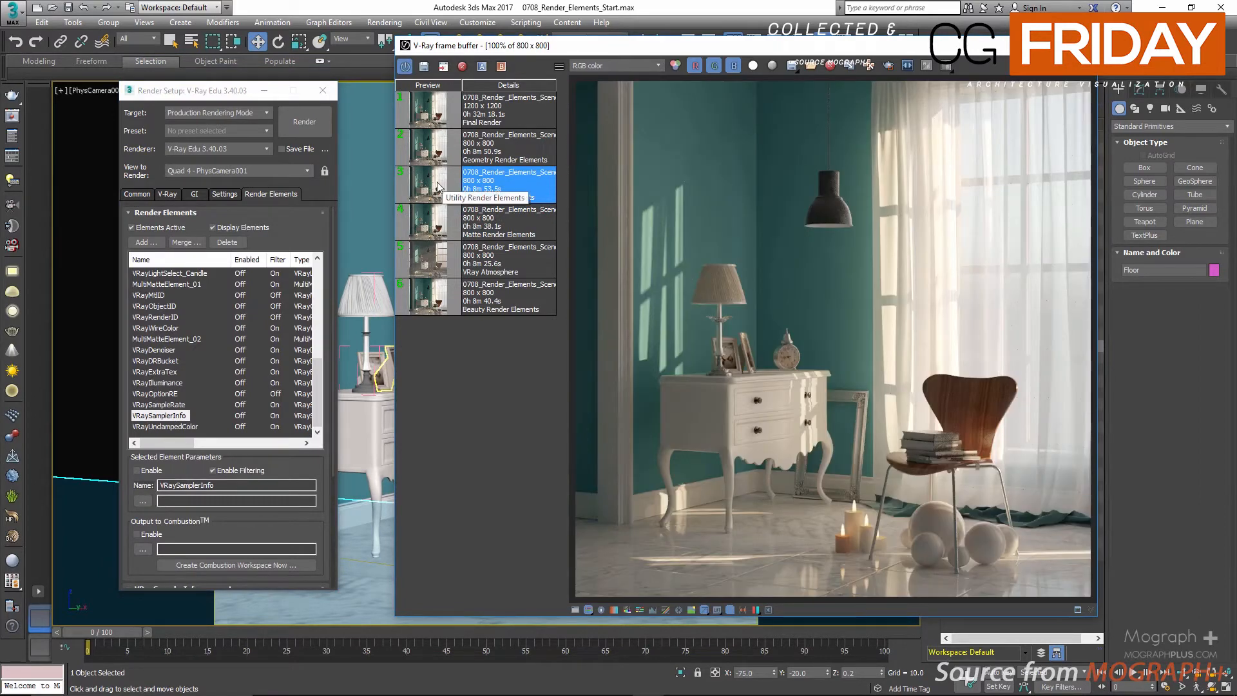
Display the VRayDenoiser pass and examine the lamp and dresser area at 200% zoom.
{"action": "left_click", "coordinate": [625, 64]}
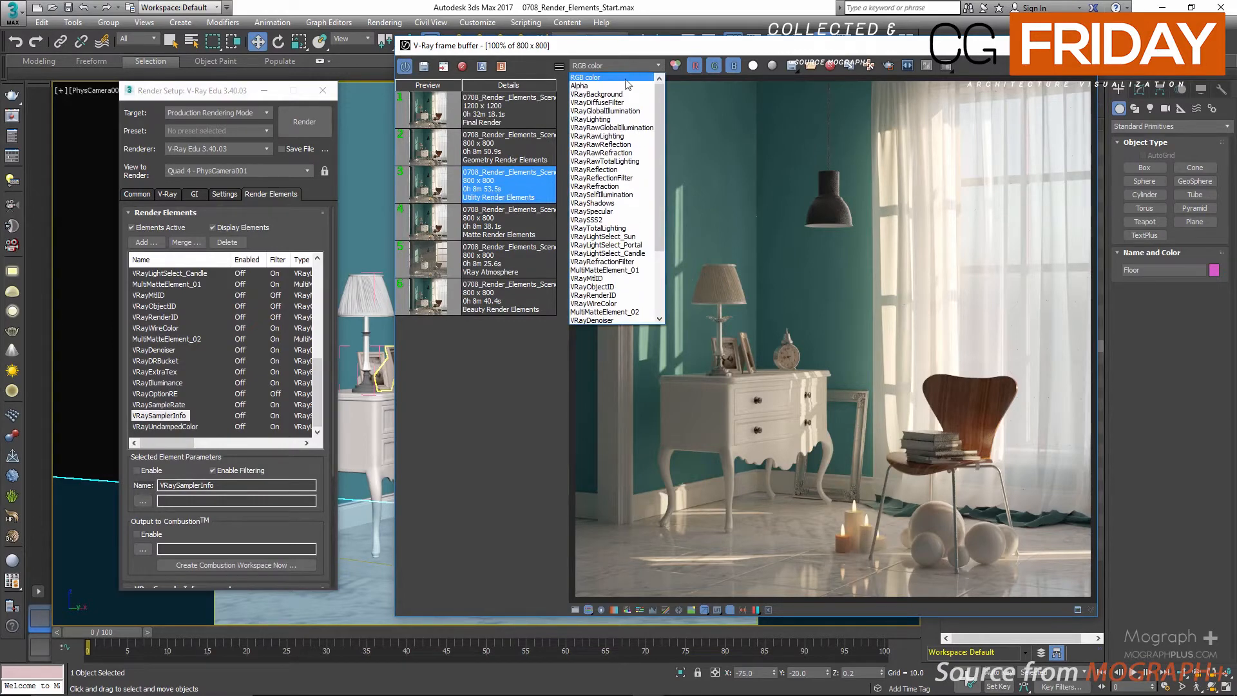
{"action": "scroll", "coordinate": [638, 225], "scroll_direction": "down", "scroll_amount": 2}
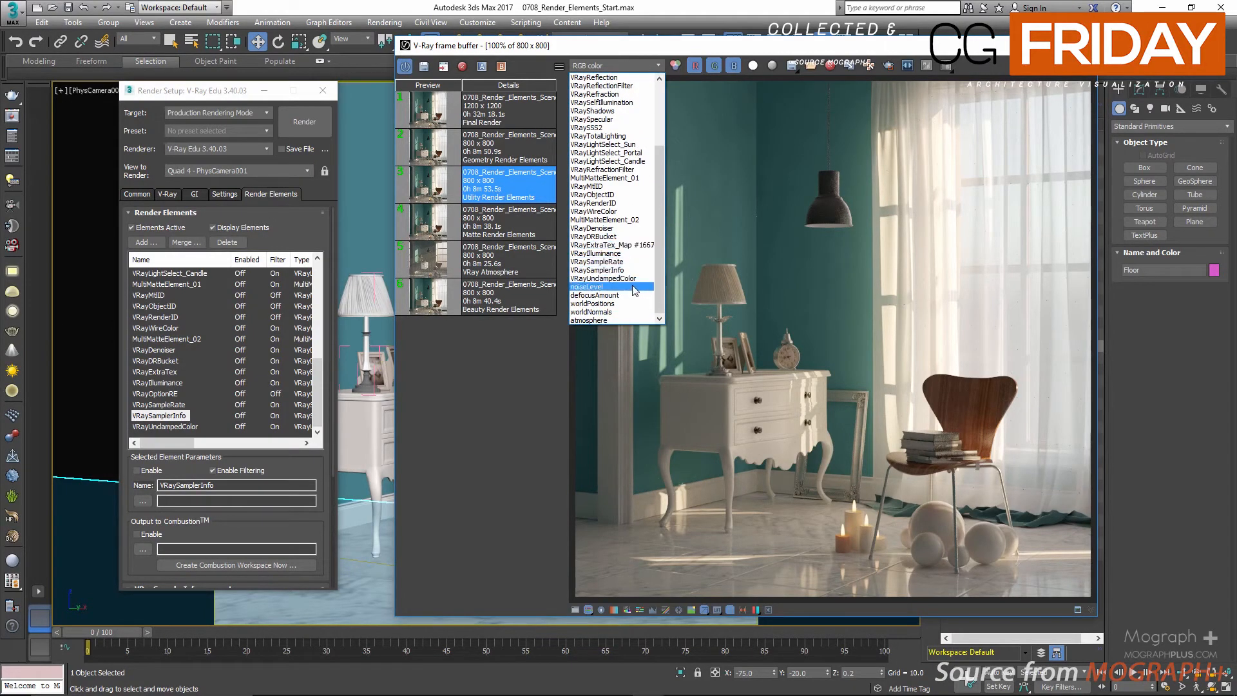
{"action": "left_click", "coordinate": [638, 229]}
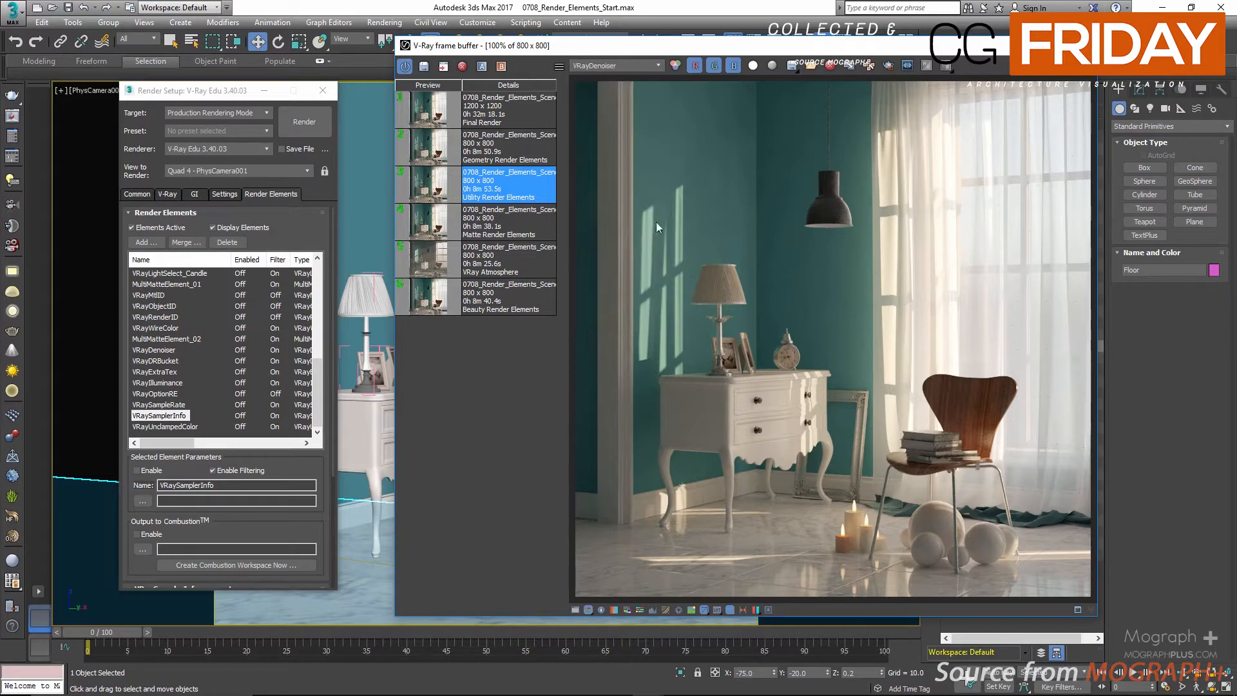
{"action": "scroll", "coordinate": [670, 217], "scroll_direction": "up", "scroll_amount": 1}
{"action": "middle_click_drag", "start_coordinate": [835, 299], "coordinate": [851, 229]}
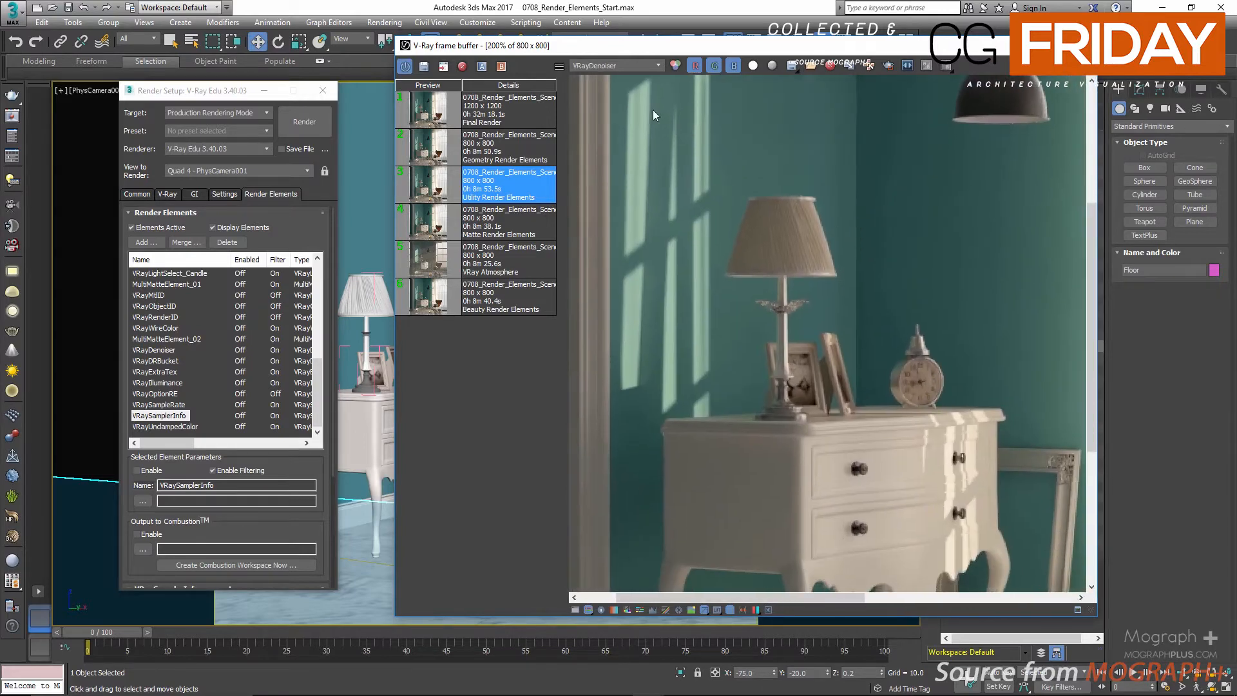
Compare the RGB color channel with the VRayDenoiser pass around the lamp and dresser.
{"action": "left_click", "coordinate": [611, 67]}
{"action": "scroll", "coordinate": [612, 79], "scroll_direction": "up", "scroll_amount": 5}
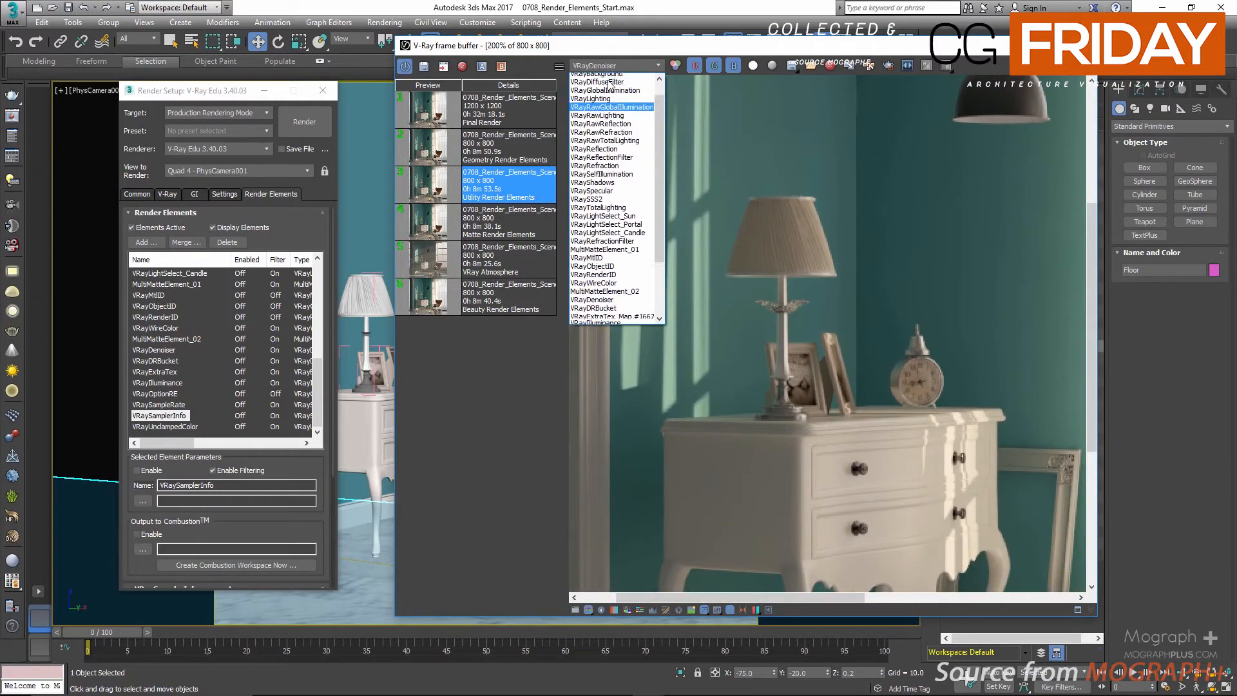
{"action": "left_click", "coordinate": [612, 78]}
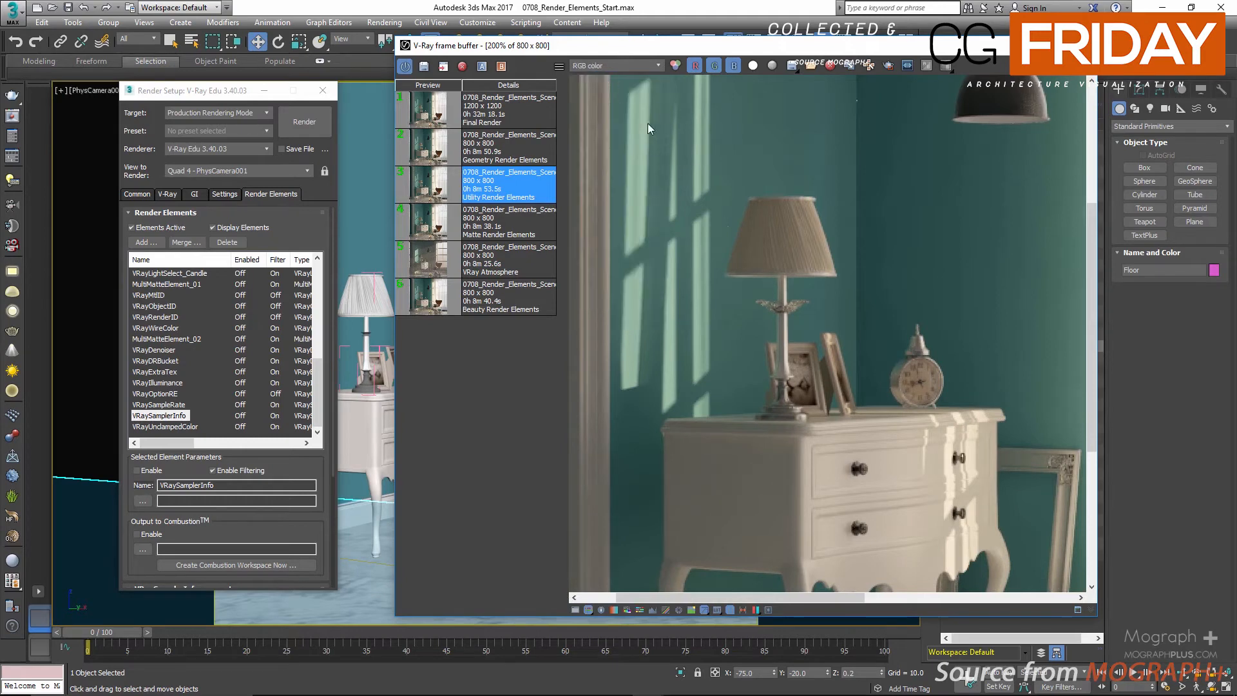
{"action": "left_click", "coordinate": [613, 64]}
{"action": "scroll", "coordinate": [617, 212], "scroll_direction": "down", "scroll_amount": 5}
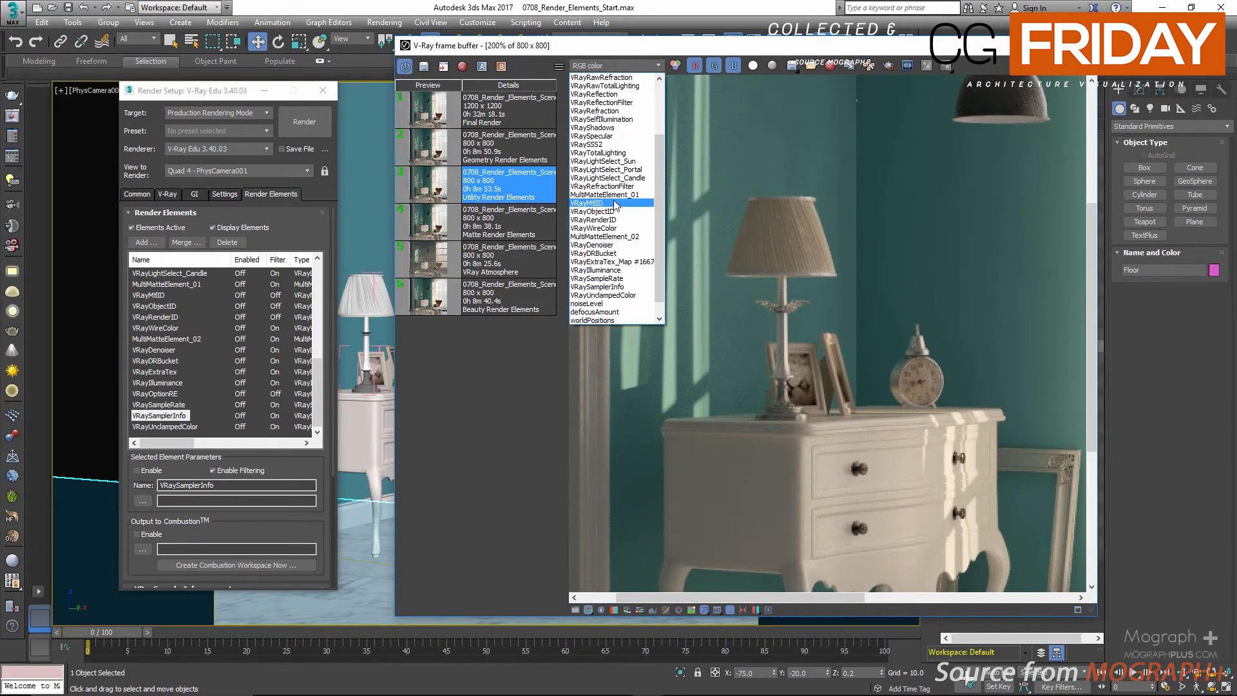
{"action": "left_click", "coordinate": [630, 246]}
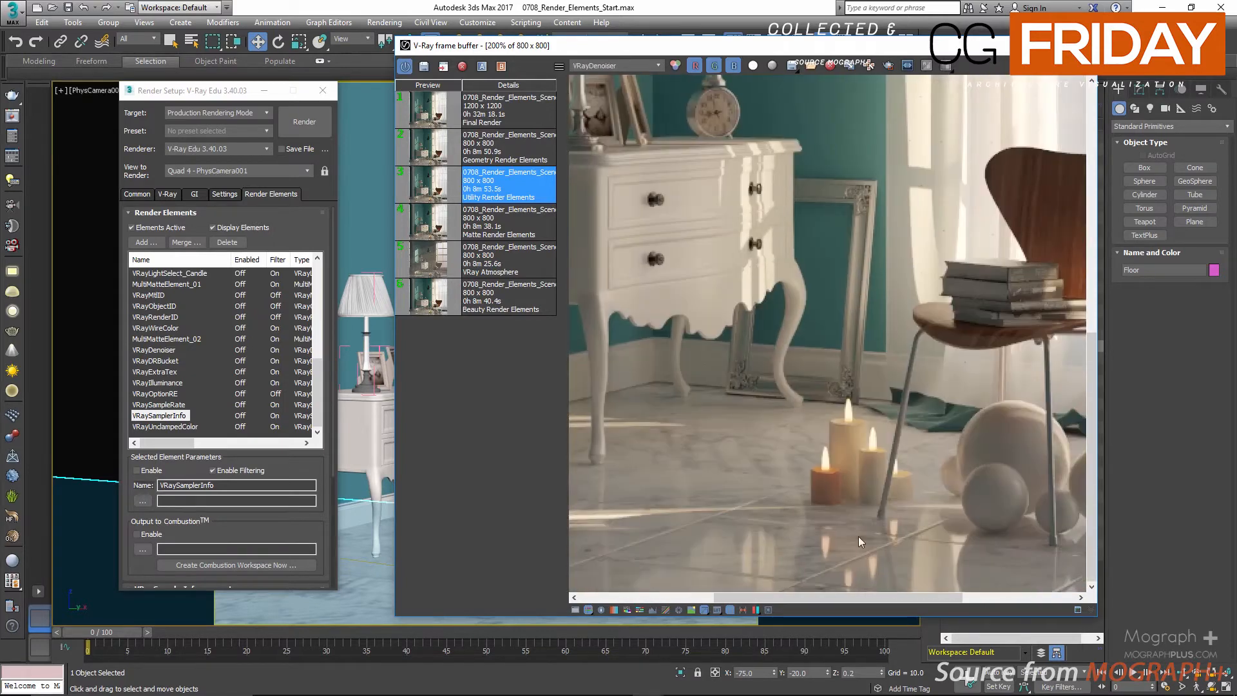
Compare the VRayDenoiser pass with the RGB color channel on the candles and marble floor at 400% zoom.
{"action": "scroll", "coordinate": [857, 539], "scroll_direction": "up", "scroll_amount": 1}
{"action": "middle_click_drag", "start_coordinate": [857, 540], "coordinate": [853, 524]}
{"action": "middle_click_drag", "start_coordinate": [661, 460], "coordinate": [825, 446]}
{"action": "middle_click_drag", "start_coordinate": [667, 398], "coordinate": [855, 404]}
{"action": "left_click", "coordinate": [604, 66]}
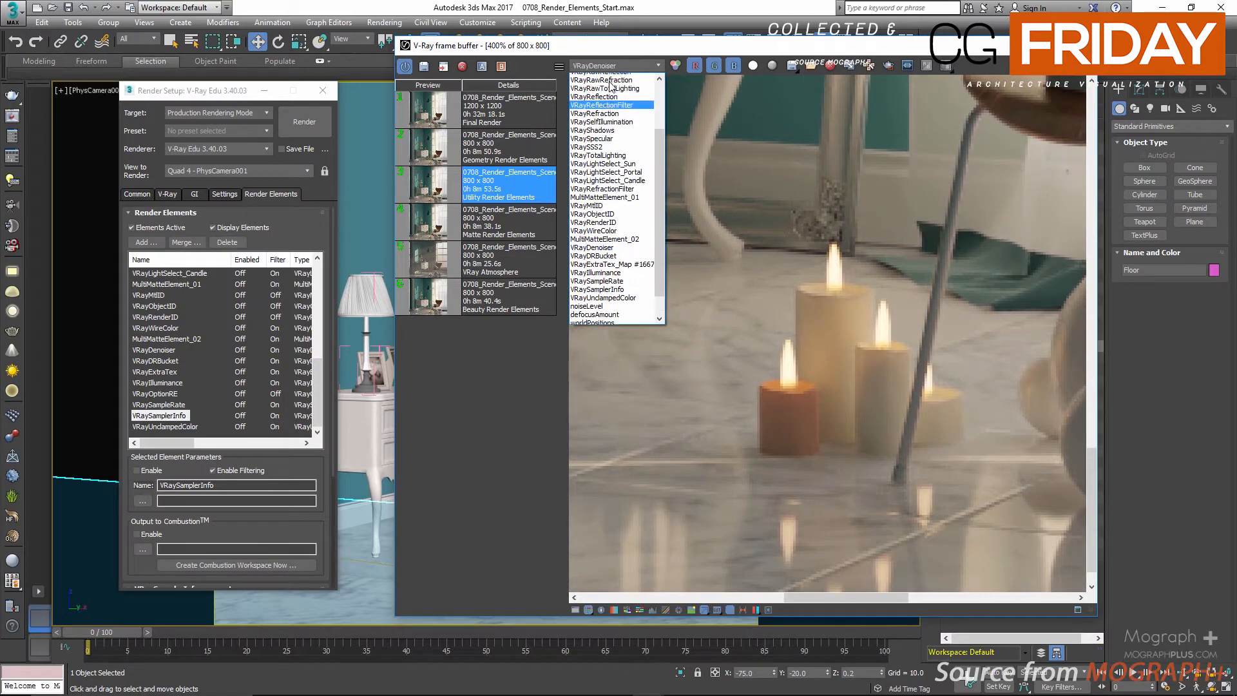
{"action": "left_click", "coordinate": [615, 76]}
{"action": "left_click", "coordinate": [622, 66]}
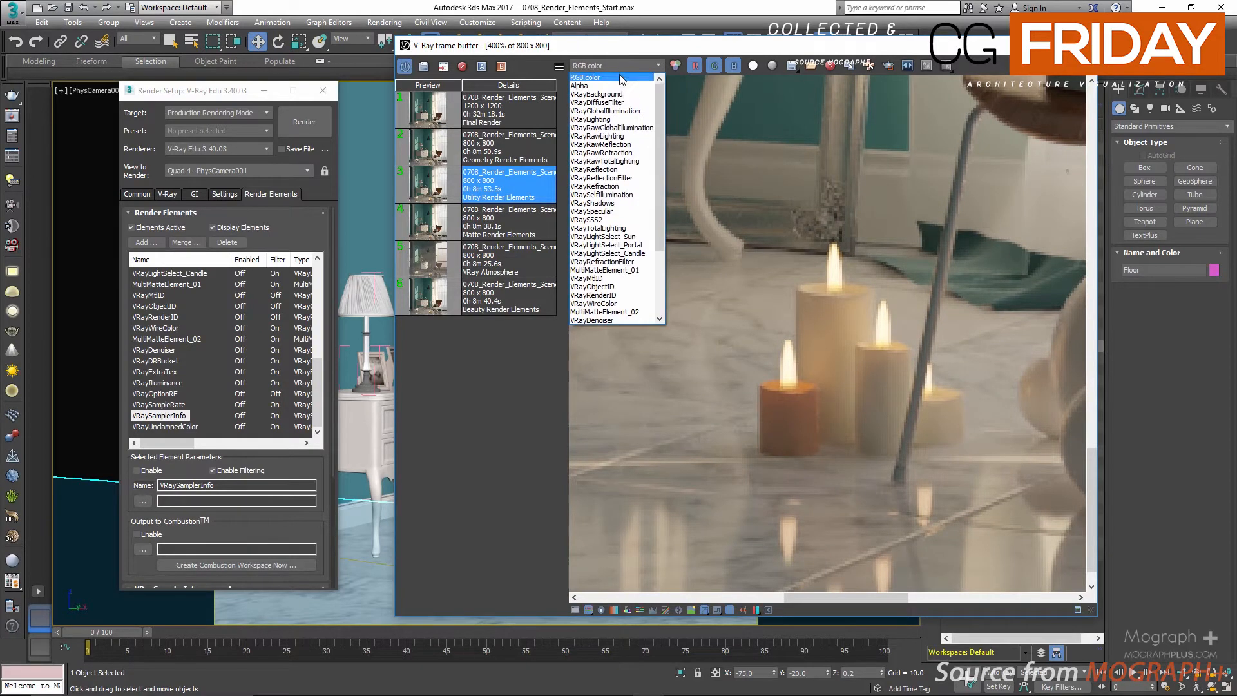
{"action": "scroll", "coordinate": [629, 288], "scroll_direction": "down", "scroll_amount": 5}
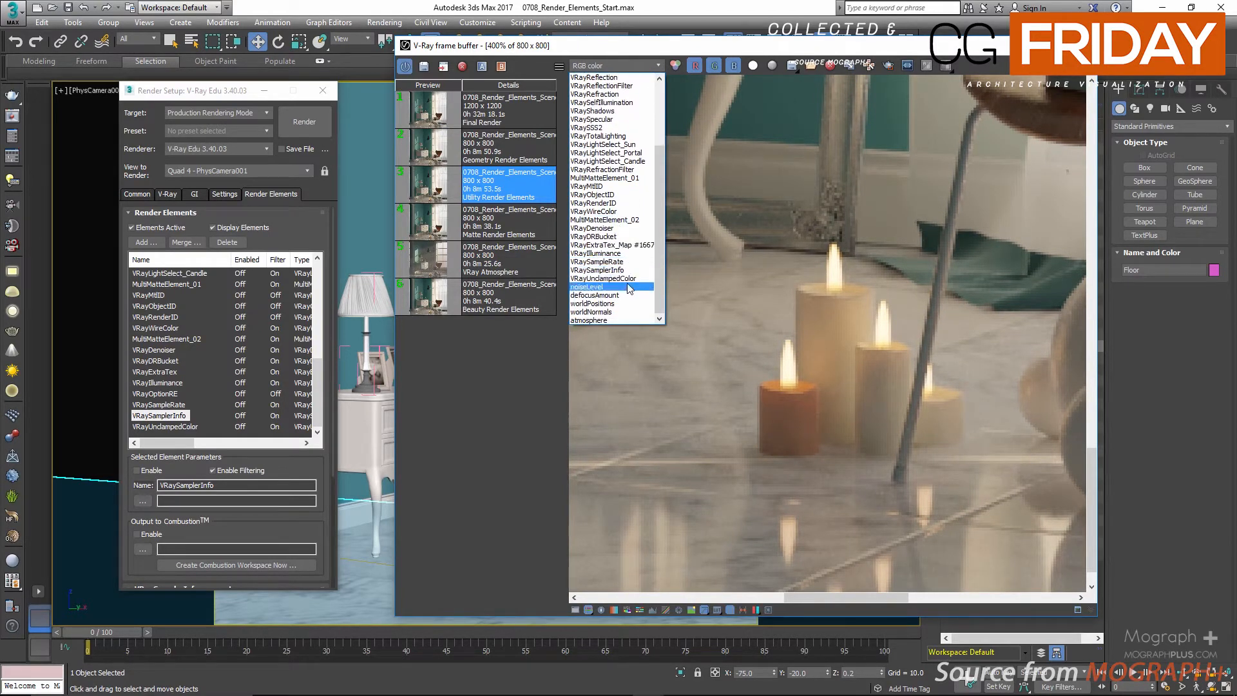
{"action": "left_click", "coordinate": [622, 229]}
Compare the VRayDenoiser pass with the RGB color channel on the spheres under the chair at 800% zoom.
{"action": "scroll", "coordinate": [798, 351], "scroll_direction": "down", "scroll_amount": 2}
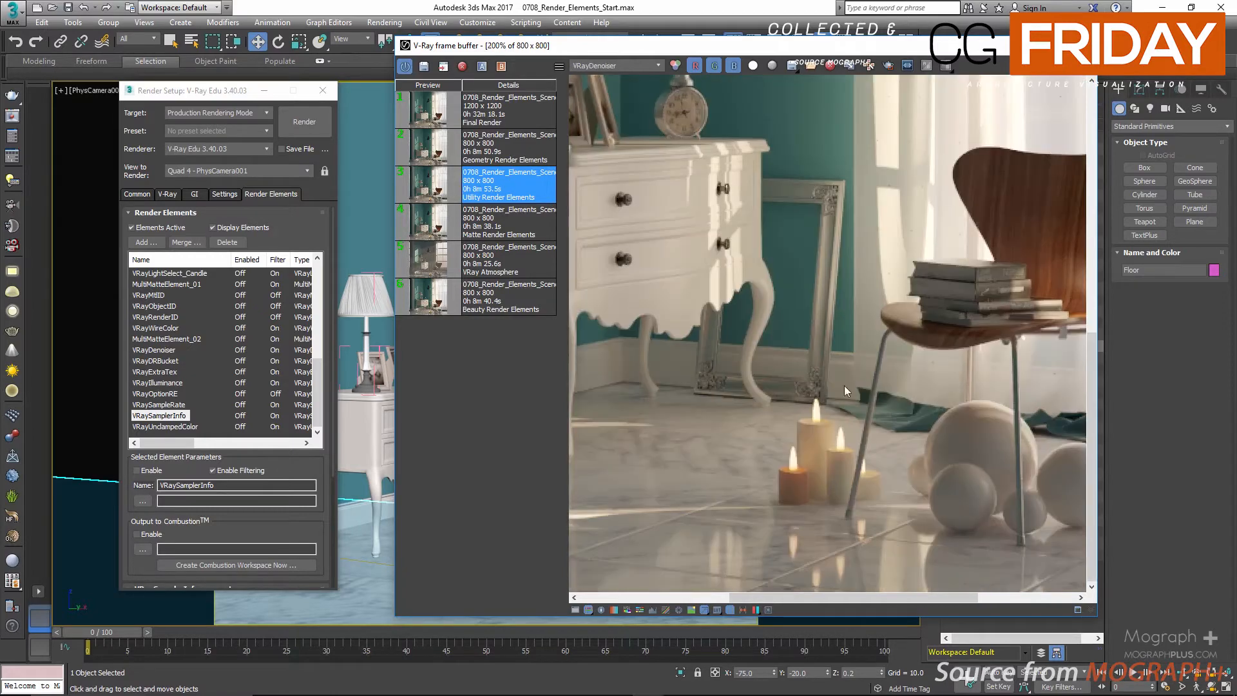
{"action": "middle_click_drag", "start_coordinate": [1004, 475], "coordinate": [899, 463]}
{"action": "scroll", "coordinate": [923, 505], "scroll_direction": "up", "scroll_amount": 1}
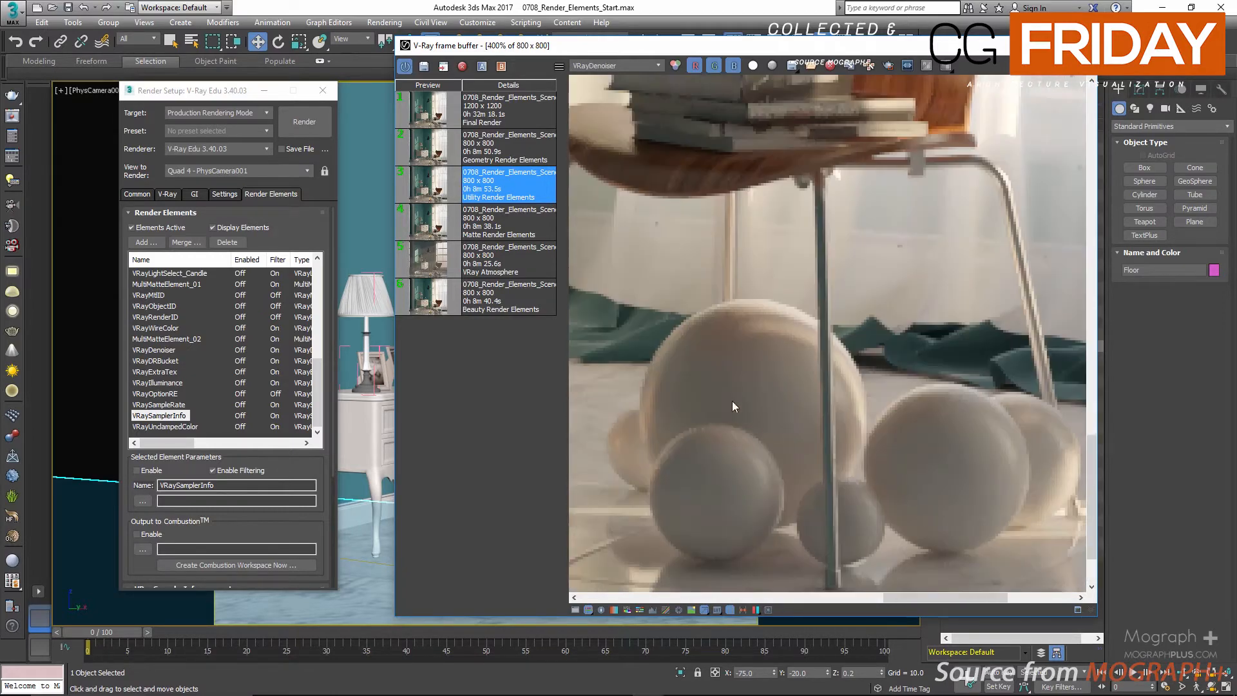
{"action": "scroll", "coordinate": [732, 400], "scroll_direction": "up", "scroll_amount": 1}
{"action": "middle_click_drag", "start_coordinate": [730, 393], "coordinate": [833, 262]}
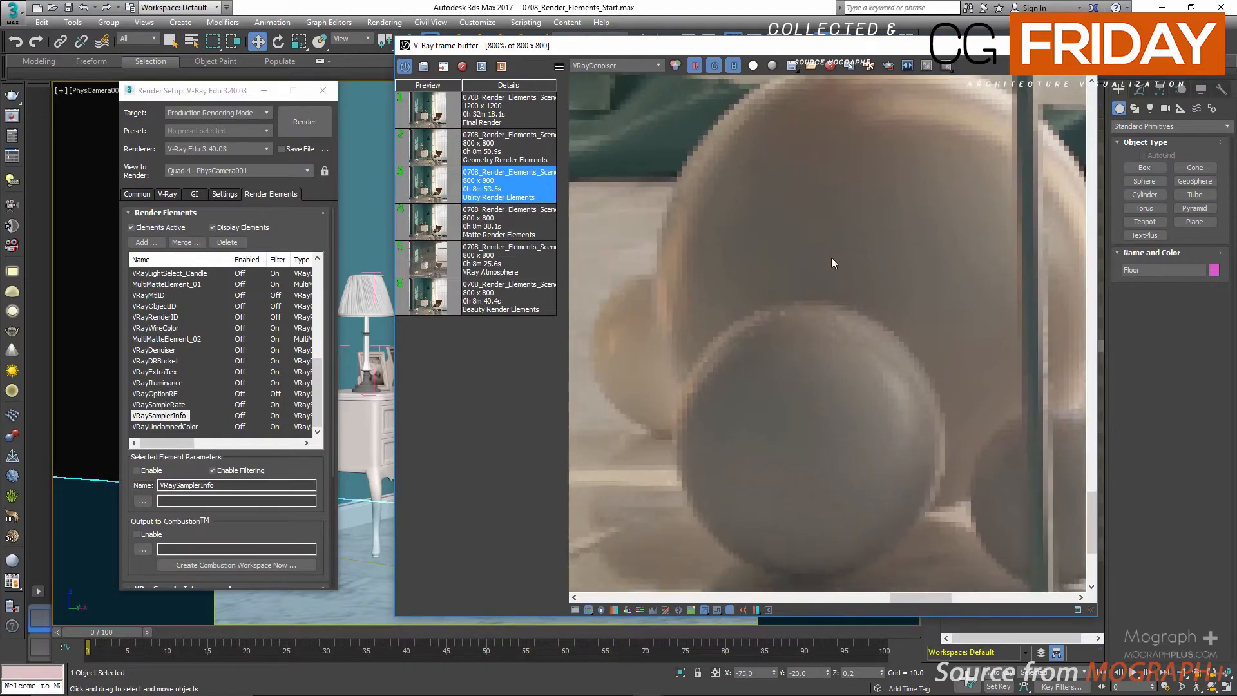
{"action": "left_click", "coordinate": [603, 70]}
{"action": "scroll", "coordinate": [604, 81], "scroll_direction": "up", "scroll_amount": 5}
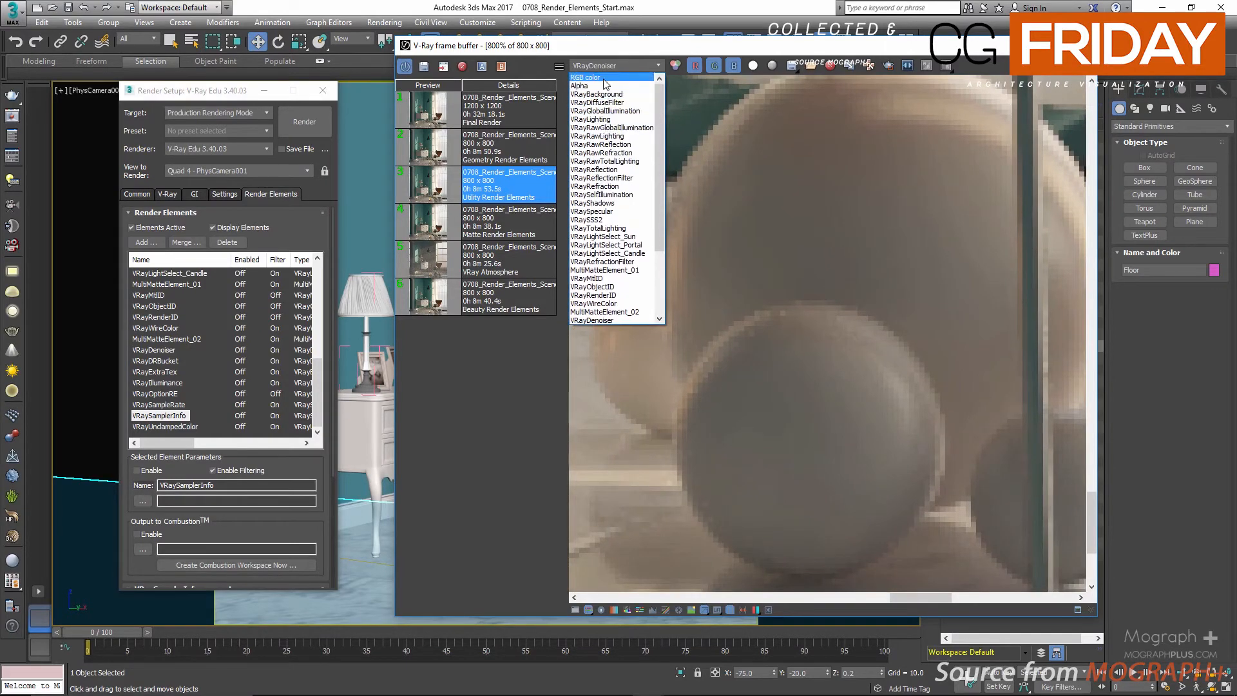
{"action": "left_click", "coordinate": [605, 78]}
{"action": "left_click", "coordinate": [609, 65]}
{"action": "scroll", "coordinate": [618, 284], "scroll_direction": "down", "scroll_amount": 4}
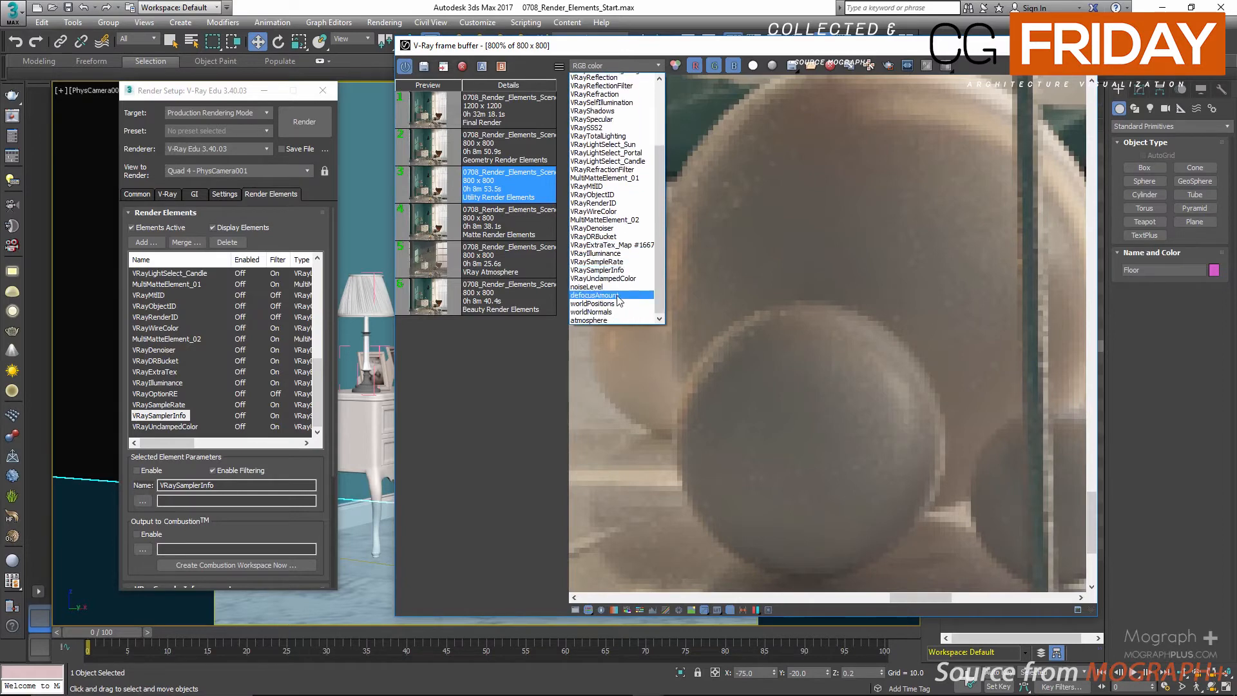
{"action": "left_click", "coordinate": [606, 229]}
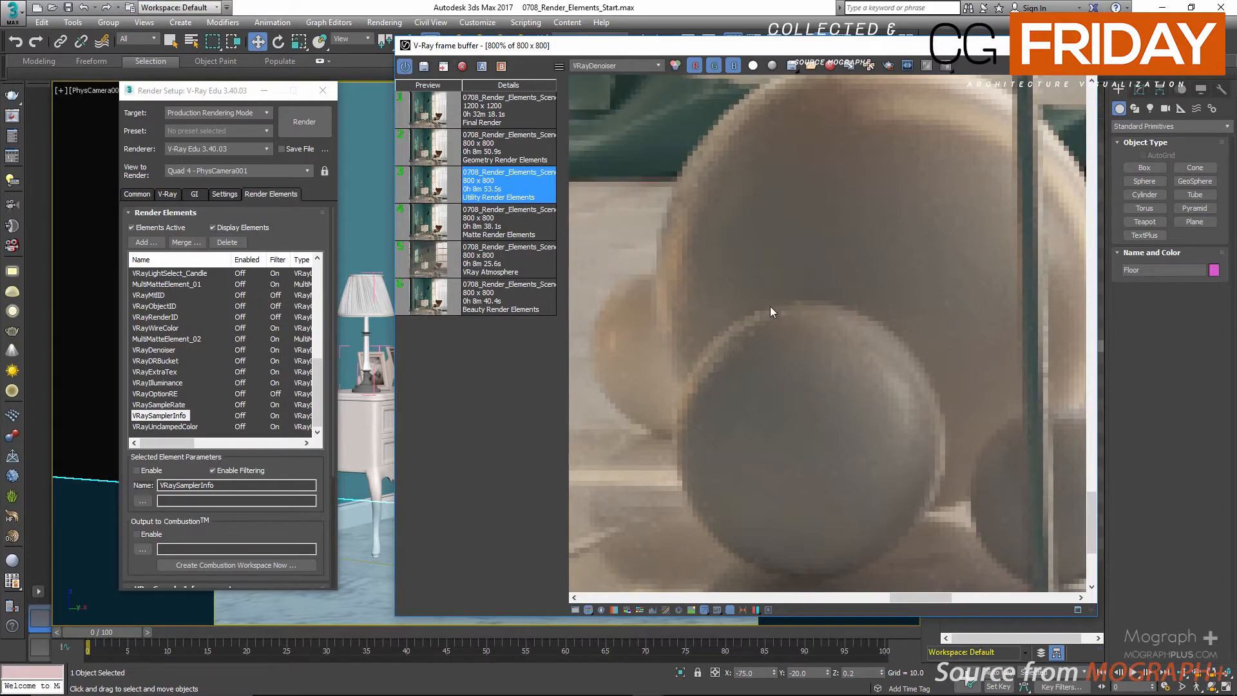
{"action": "scroll", "coordinate": [770, 307], "scroll_direction": "down", "scroll_amount": 2}
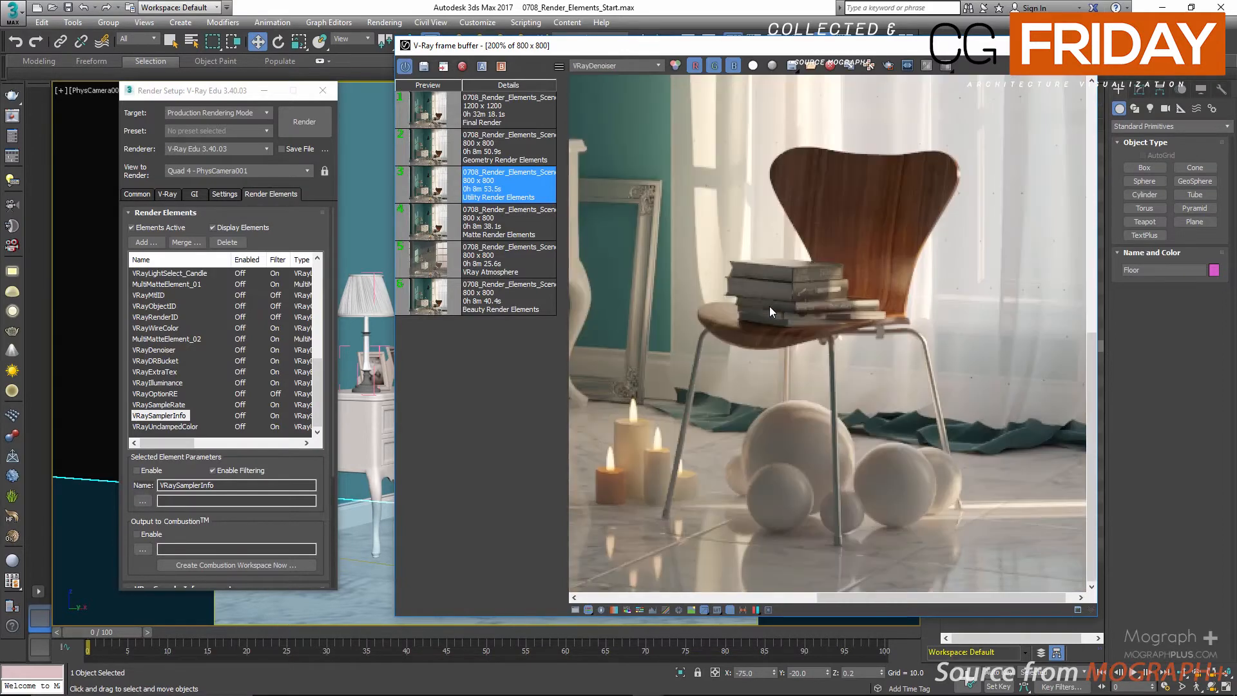
Examine the progressive image sampler's noise threshold in the V-Ray render settings, and return to the render elements list.
{"action": "left_click", "coordinate": [168, 194]}
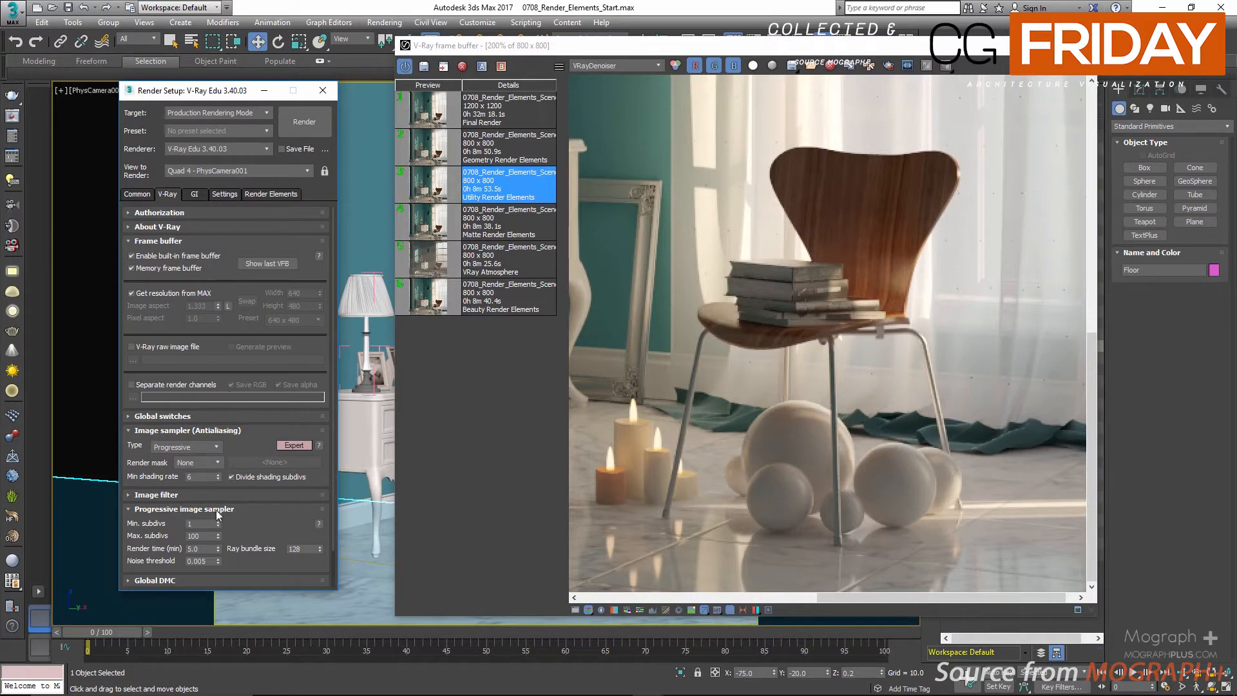
{"action": "double_click", "coordinate": [186, 562]}
{"action": "mouse_move", "coordinate": [263, 531]}
{"action": "left_mouse_down"}
{"action": "mouse_move", "coordinate": [260, 497]}
{"action": "mouse_move", "coordinate": [256, 532]}
{"action": "left_mouse_up"}
{"action": "left_click", "coordinate": [271, 193]}
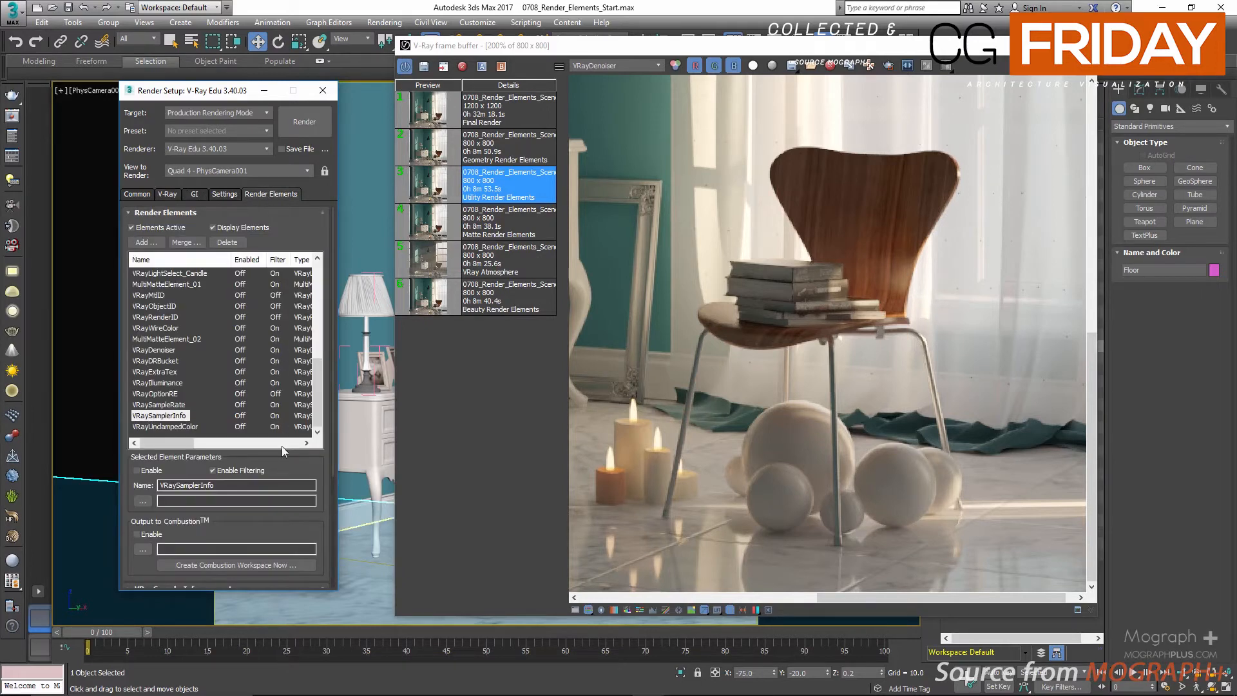
Set the VRayDenoiser render element's preset to Mild.
{"action": "left_click_drag", "start_coordinate": [306, 472], "coordinate": [308, 336]}
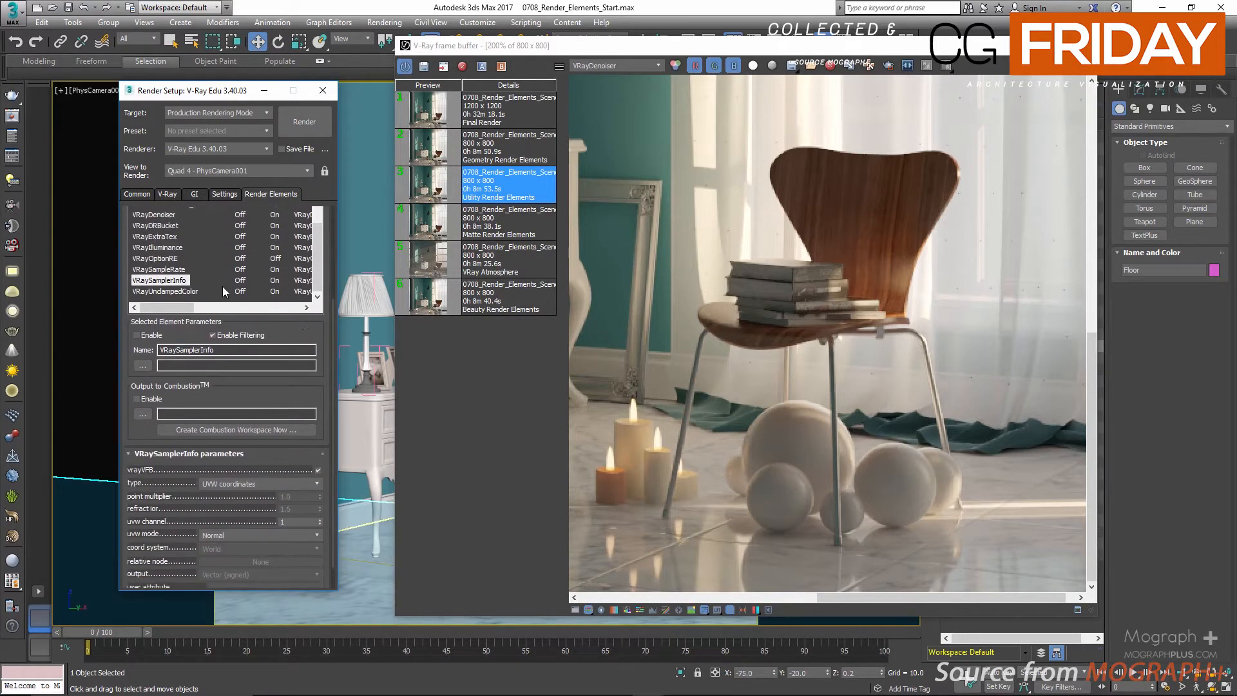
{"action": "left_click", "coordinate": [172, 215]}
{"action": "left_click", "coordinate": [268, 521]}
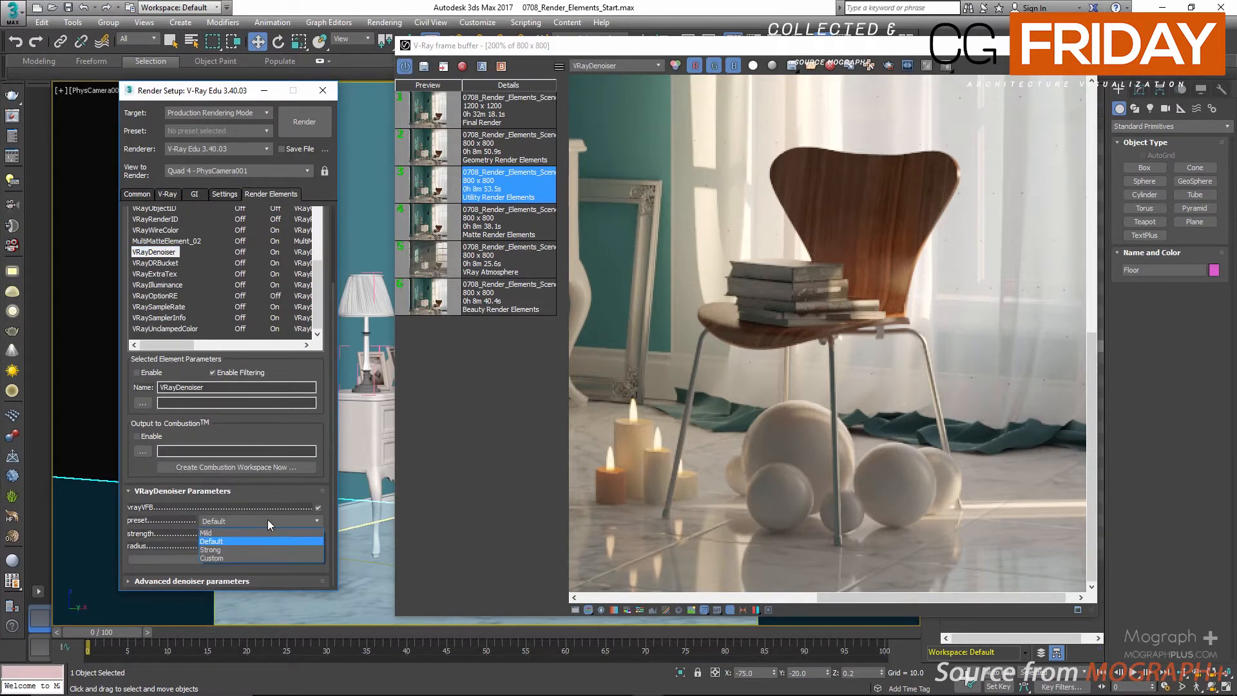
{"action": "left_click", "coordinate": [229, 534]}
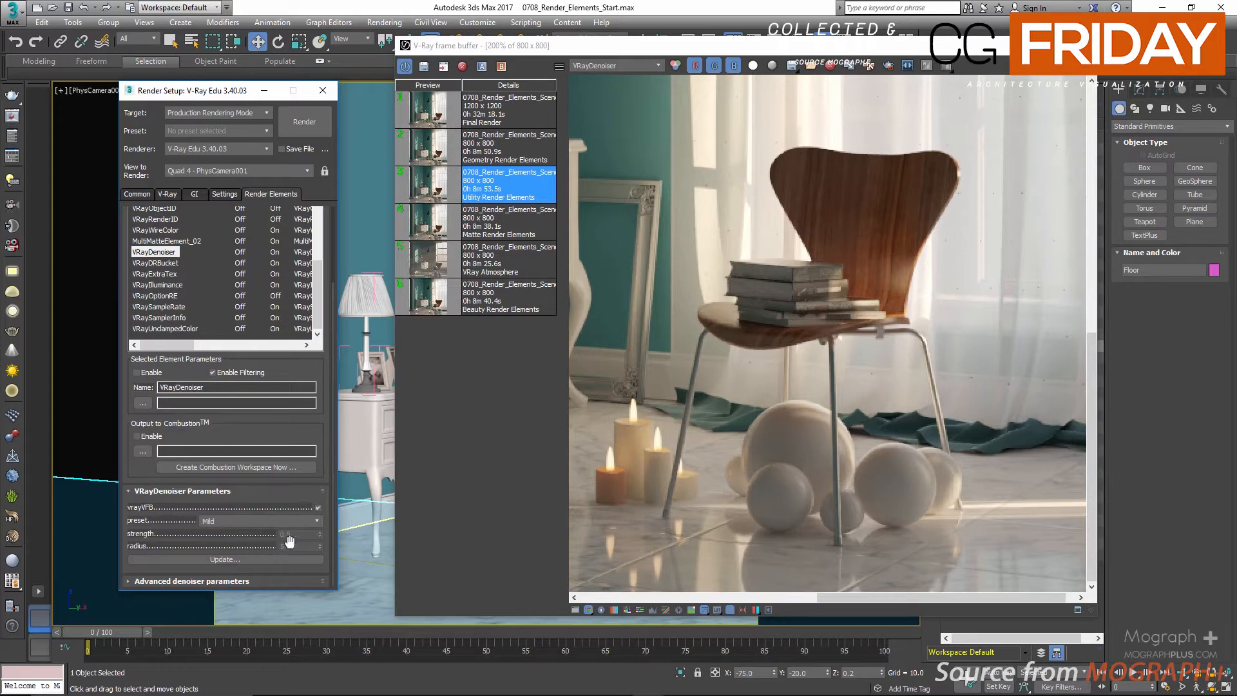
Try the Strong and then the Custom preset on the VRayDenoiser render element.
{"action": "left_click", "coordinate": [258, 523]}
{"action": "left_click", "coordinate": [238, 550]}
{"action": "left_click", "coordinate": [257, 523]}
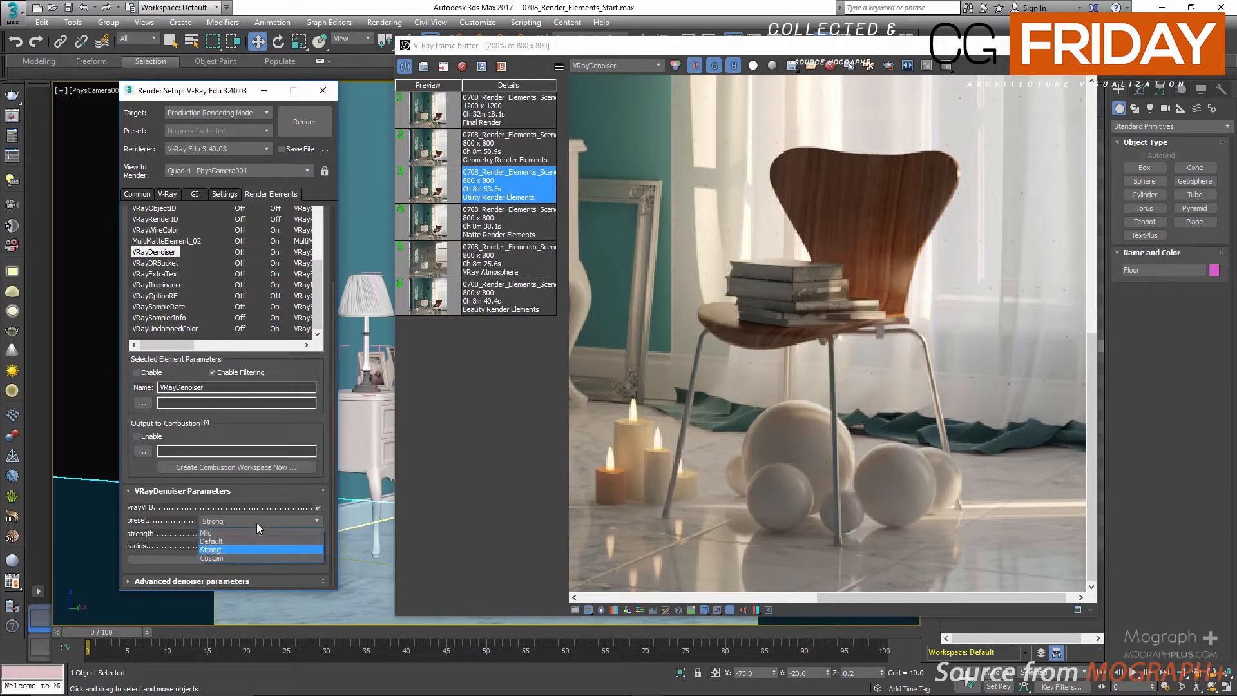
{"action": "left_click", "coordinate": [243, 554]}
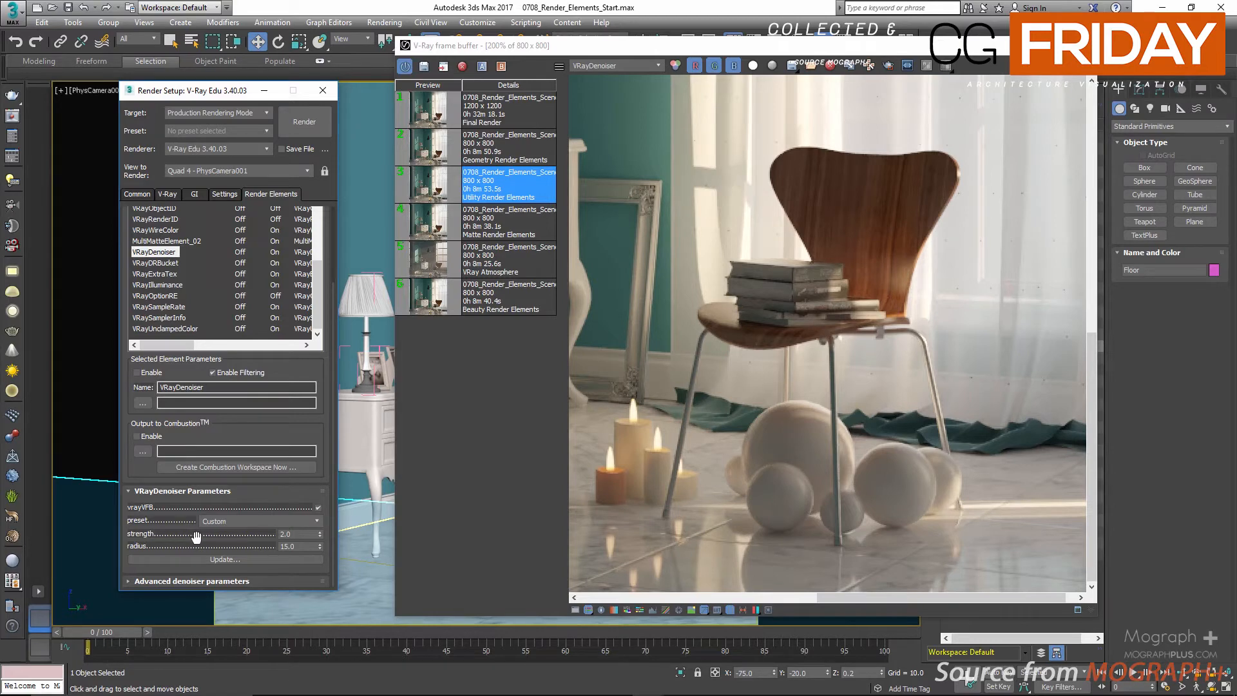
{"action": "scroll", "coordinate": [670, 399], "scroll_direction": "down", "scroll_amount": 1}
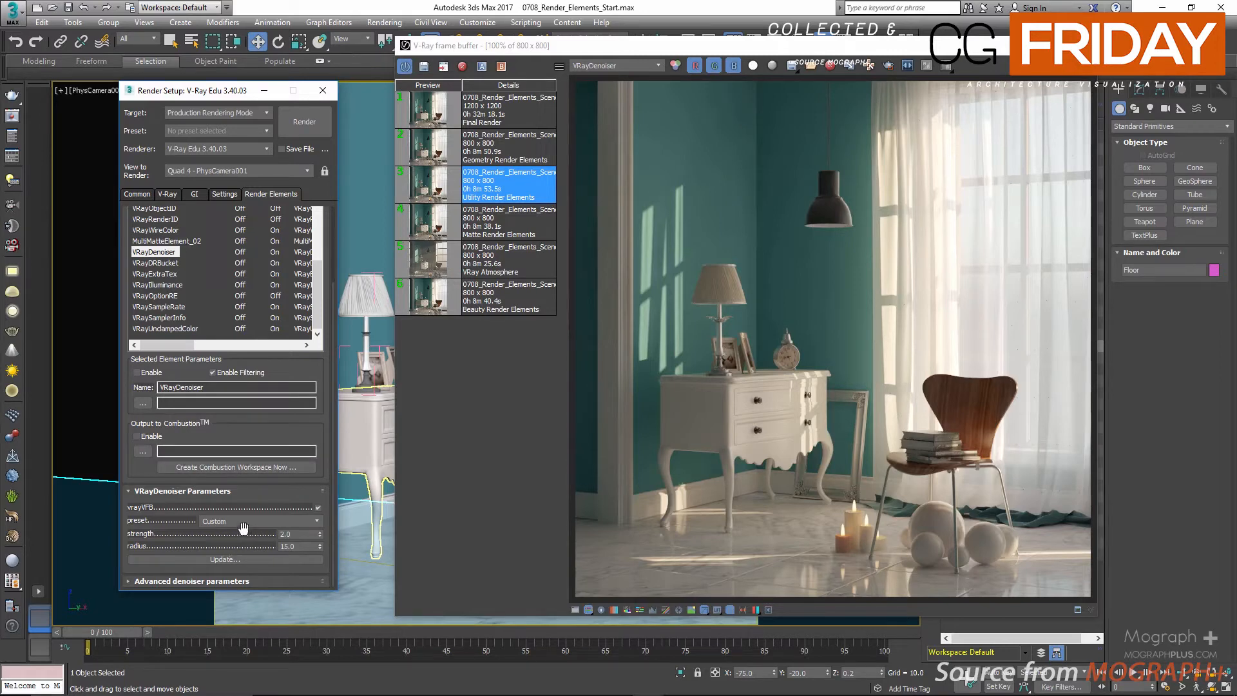
Set the VRayDenoiser preset back to Mild.
{"action": "left_click", "coordinate": [245, 521]}
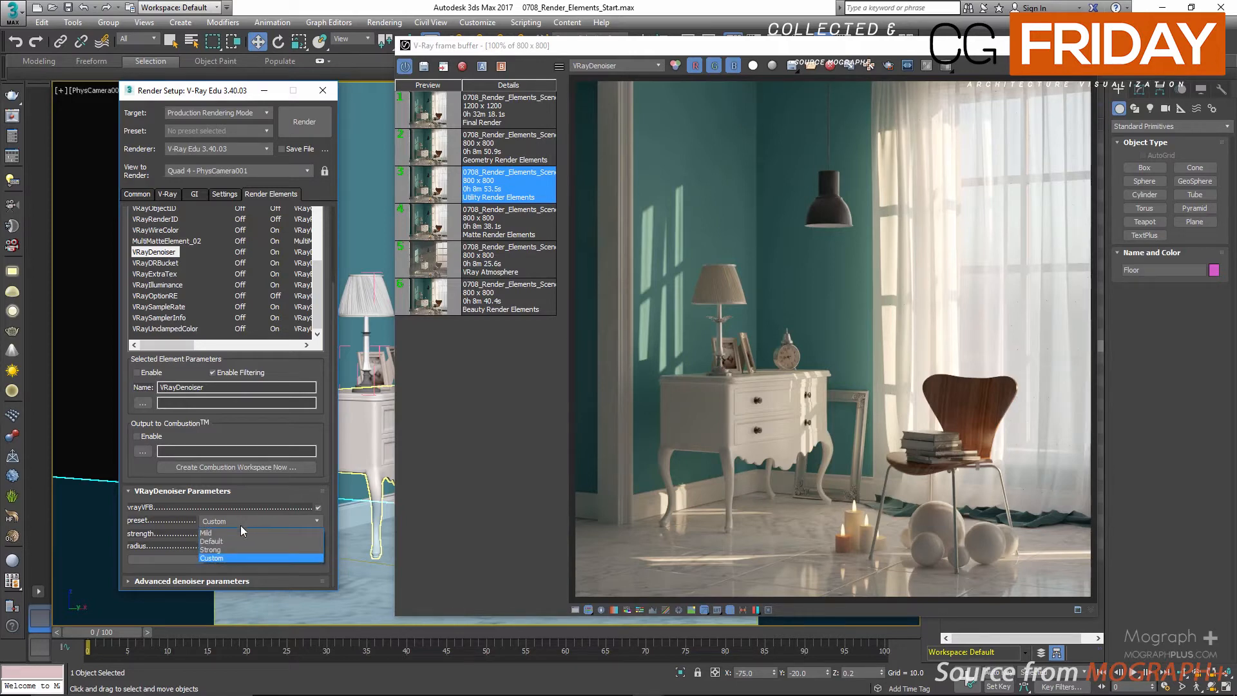
{"action": "left_click", "coordinate": [241, 525]}
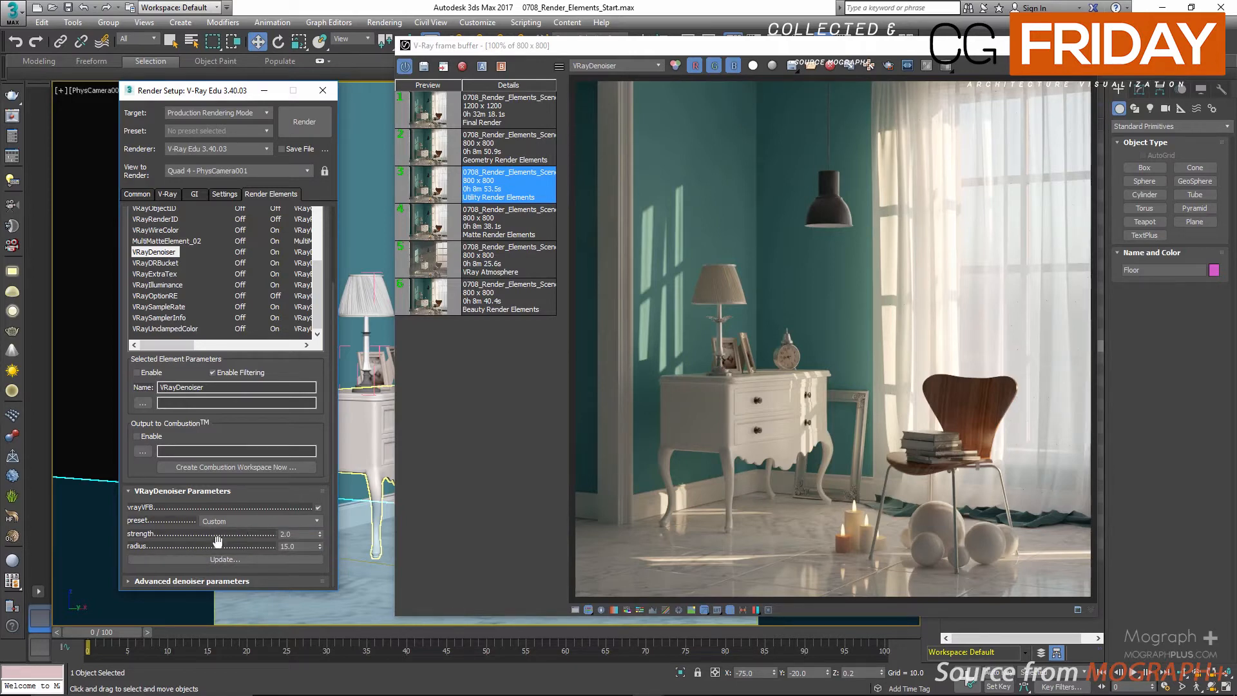
{"action": "left_click", "coordinate": [235, 521]}
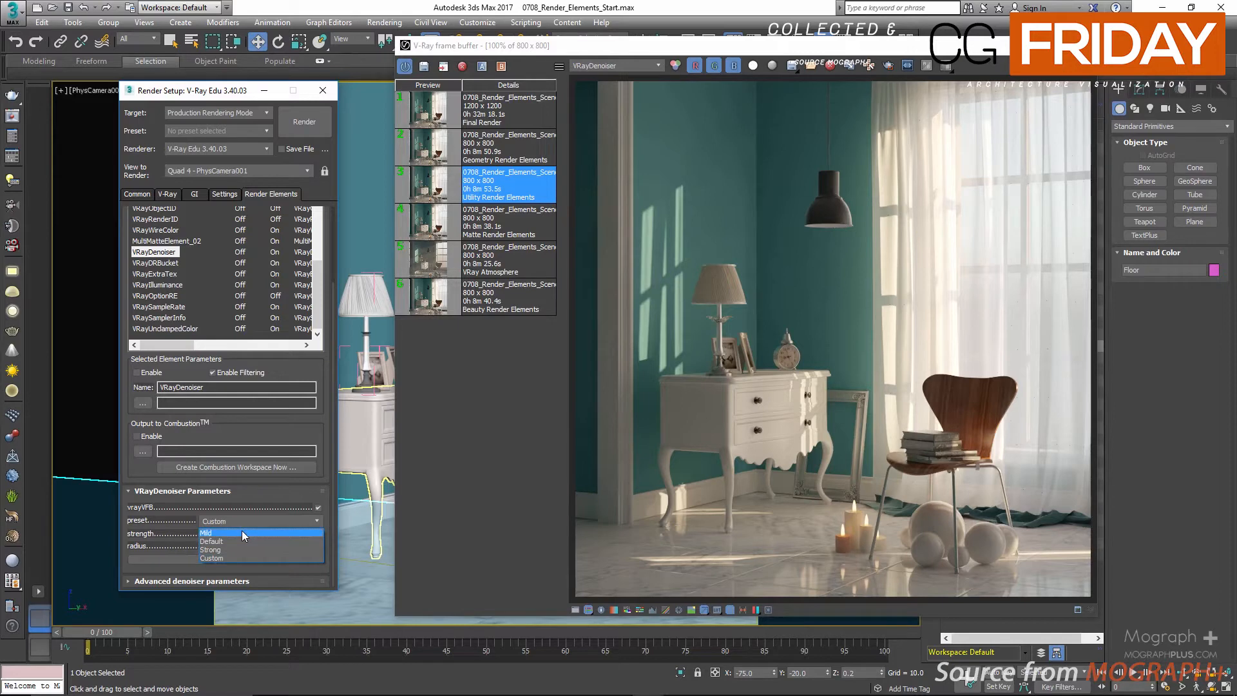
{"action": "left_click", "coordinate": [242, 533]}
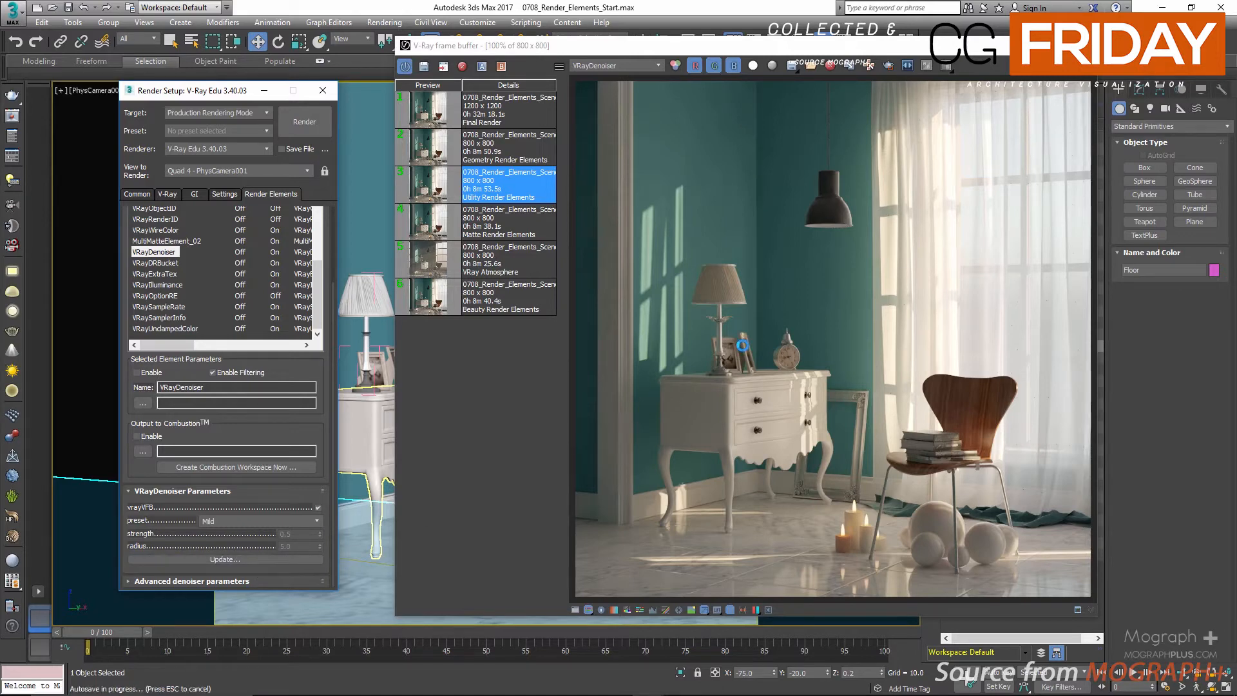
Compare the VRayDenoiser pass with the RGB color channel on the wall and lampshade at 400% zoom.
{"action": "scroll", "coordinate": [743, 345], "scroll_direction": "up", "scroll_amount": 2}
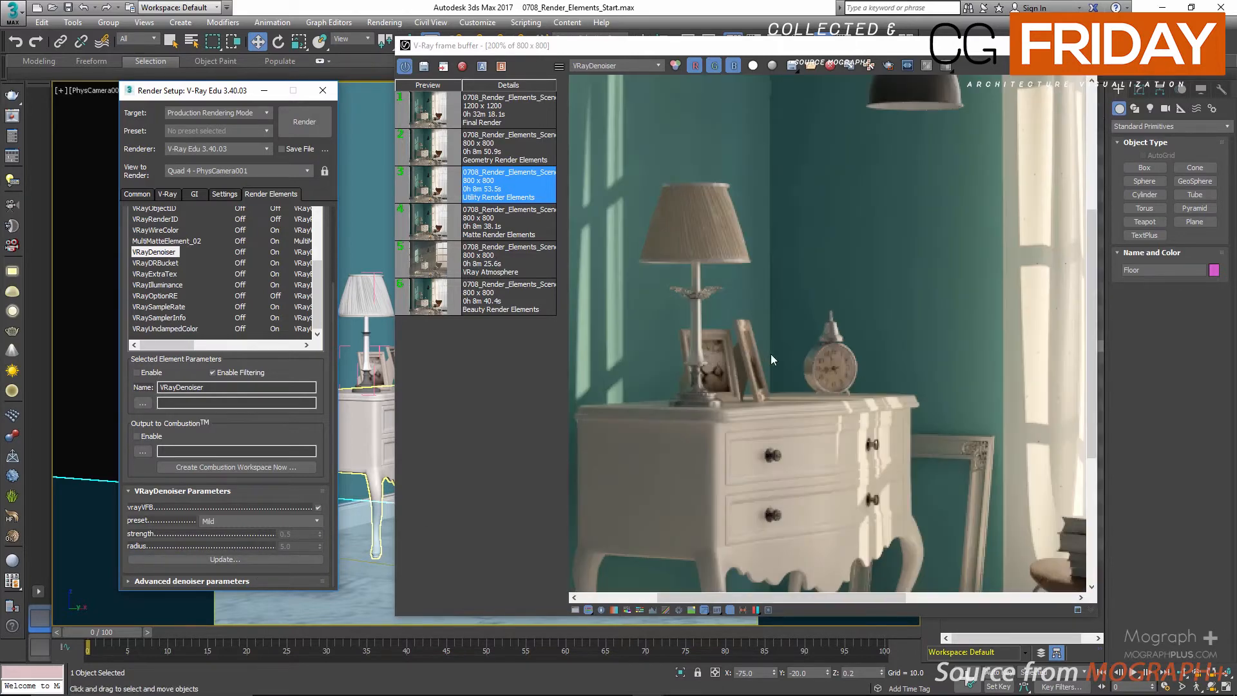
{"action": "middle_click_drag", "start_coordinate": [632, 253], "coordinate": [722, 368]}
{"action": "scroll", "coordinate": [669, 342], "scroll_direction": "up", "scroll_amount": 1}
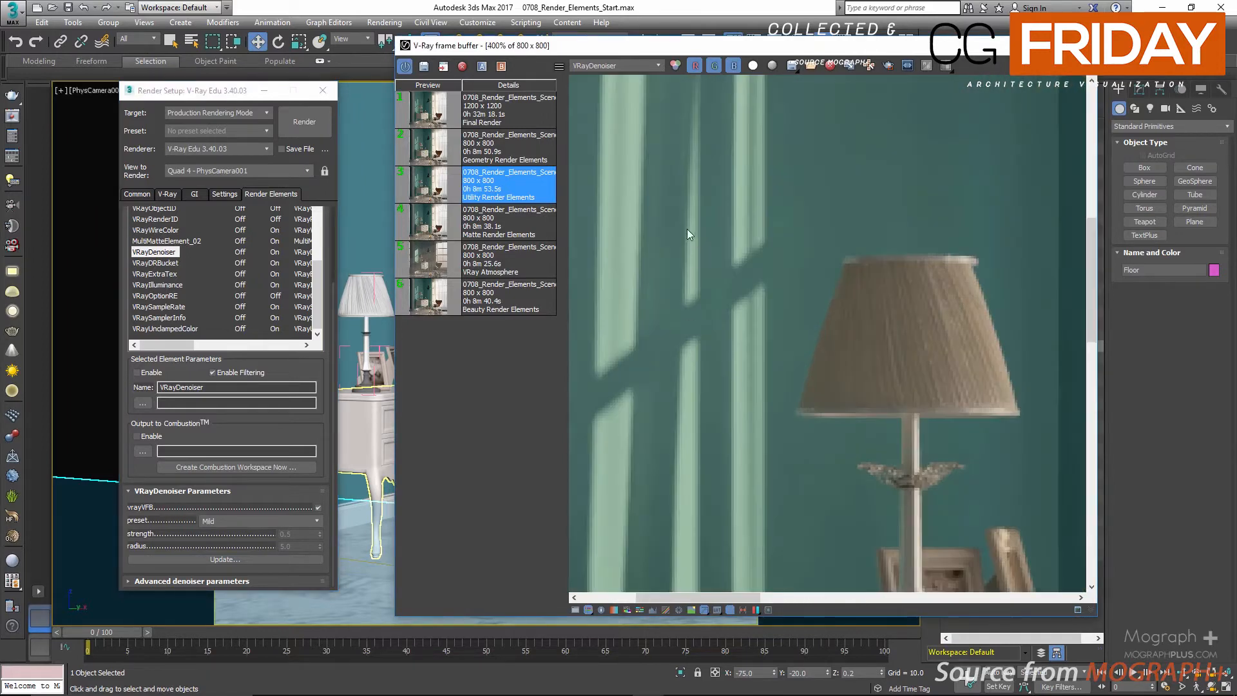
{"action": "middle_click_drag", "start_coordinate": [687, 229], "coordinate": [687, 312]}
{"action": "left_click", "coordinate": [597, 65]}
{"action": "scroll", "coordinate": [610, 161], "scroll_direction": "up", "scroll_amount": 5}
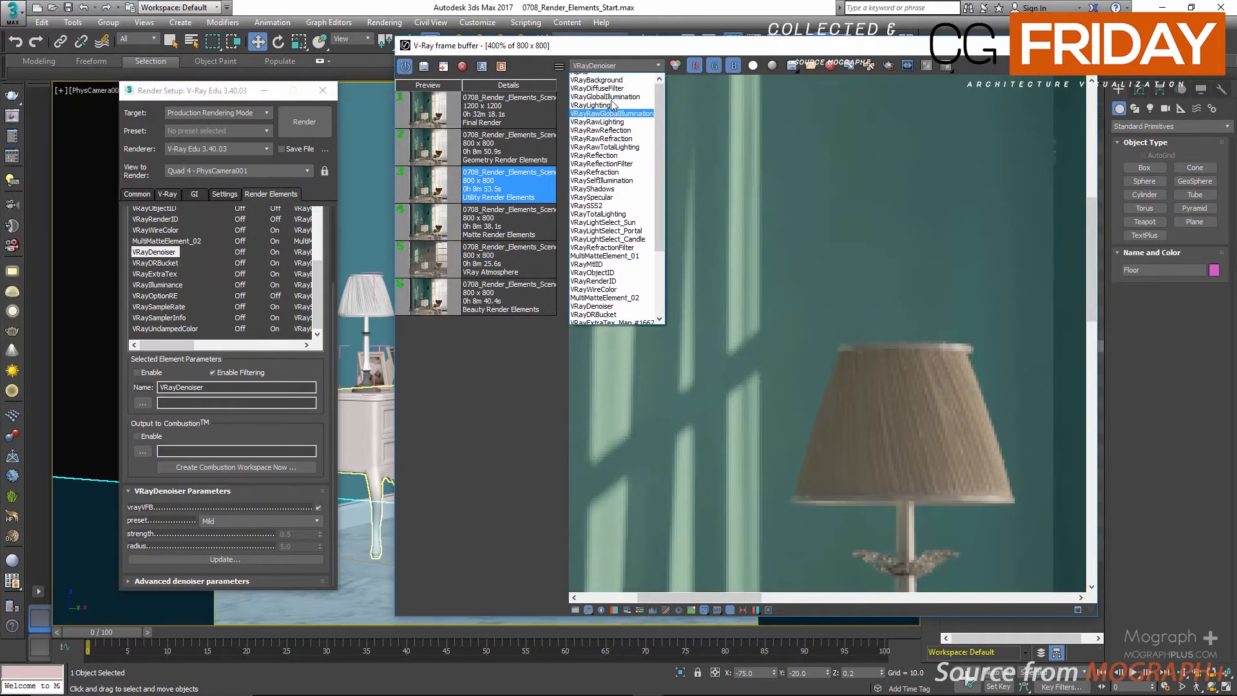
{"action": "left_click", "coordinate": [610, 78]}
{"action": "left_click", "coordinate": [609, 66]}
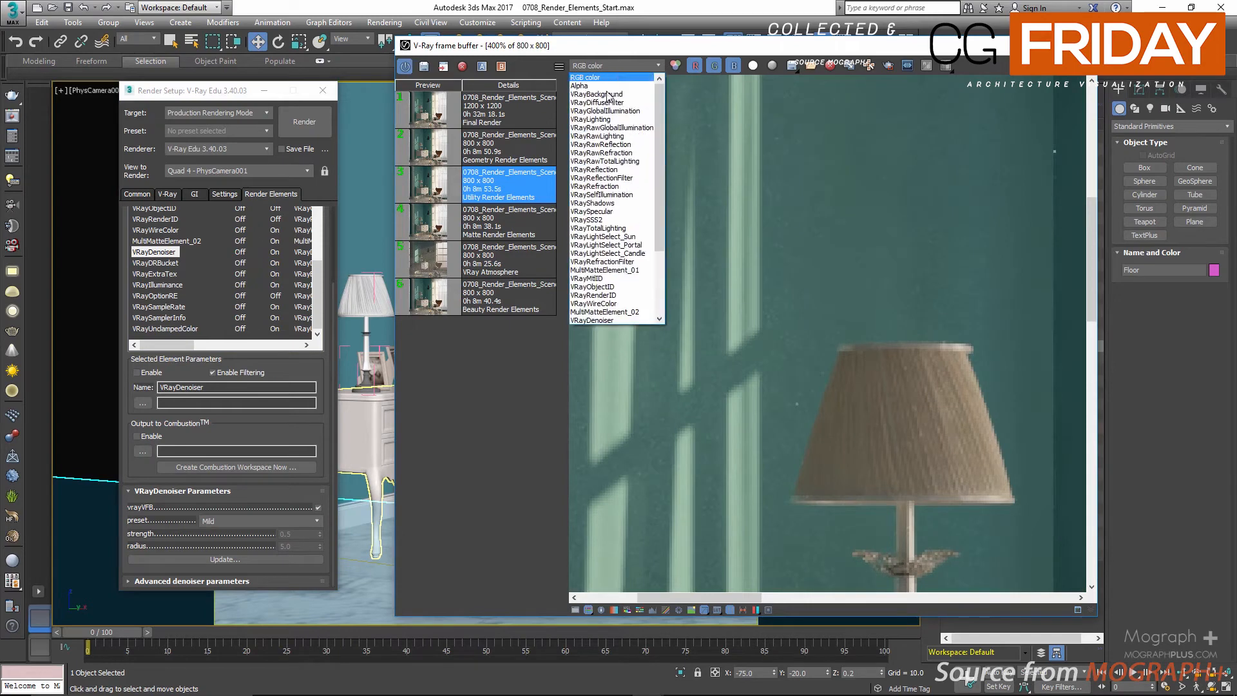
{"action": "scroll", "coordinate": [619, 257], "scroll_direction": "down", "scroll_amount": 4}
{"action": "scroll", "coordinate": [628, 286], "scroll_direction": "down", "scroll_amount": 1}
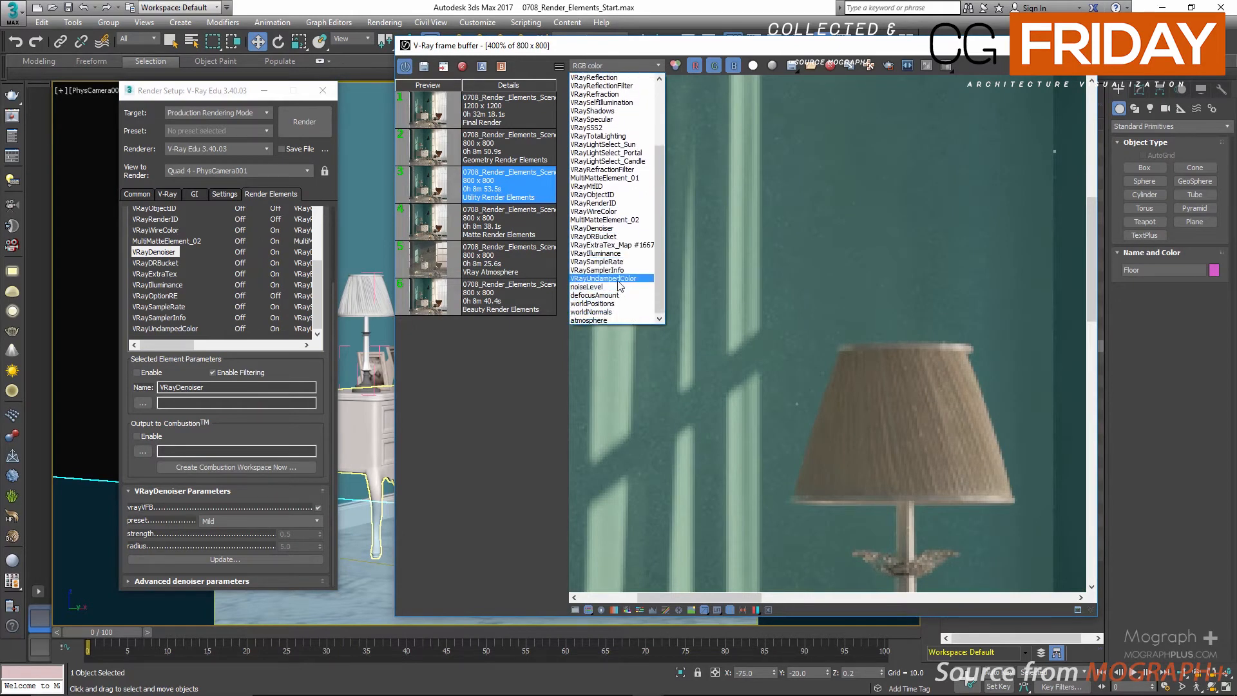
{"action": "left_click", "coordinate": [618, 228]}
{"action": "left_click", "coordinate": [622, 66]}
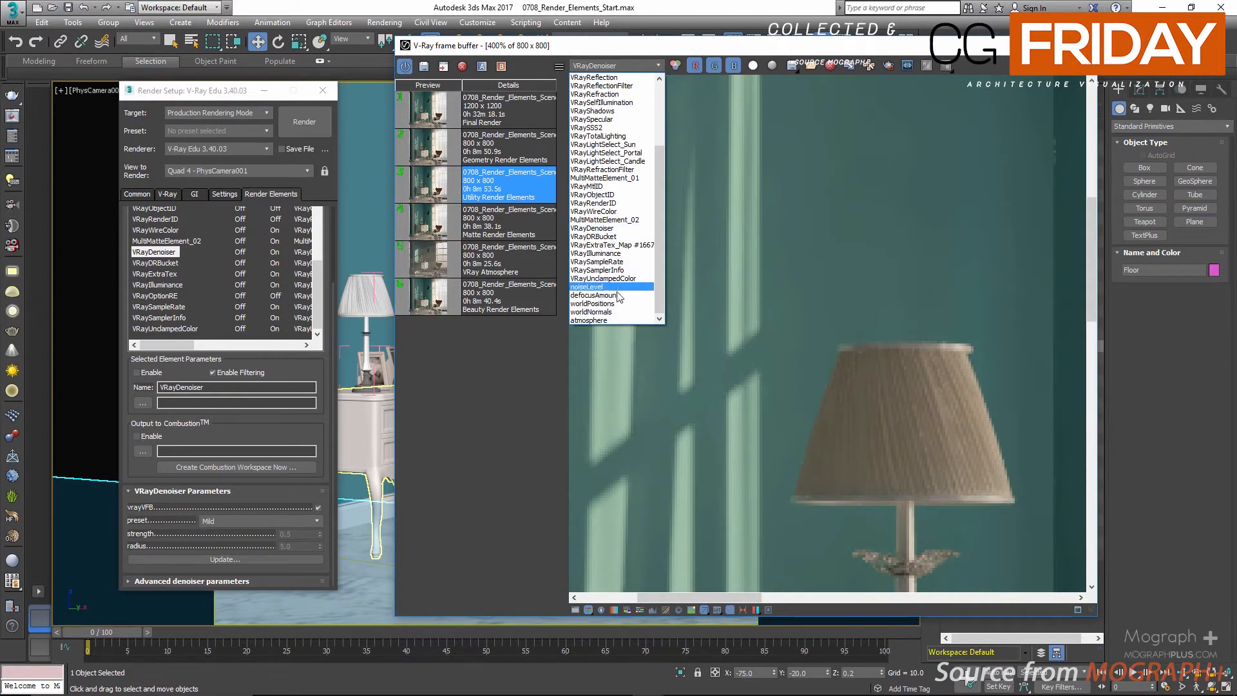
{"action": "left_click", "coordinate": [778, 230]}
Display the VRayDRBucket pass in the frame buffer at 100% zoom.
{"action": "left_click", "coordinate": [616, 66]}
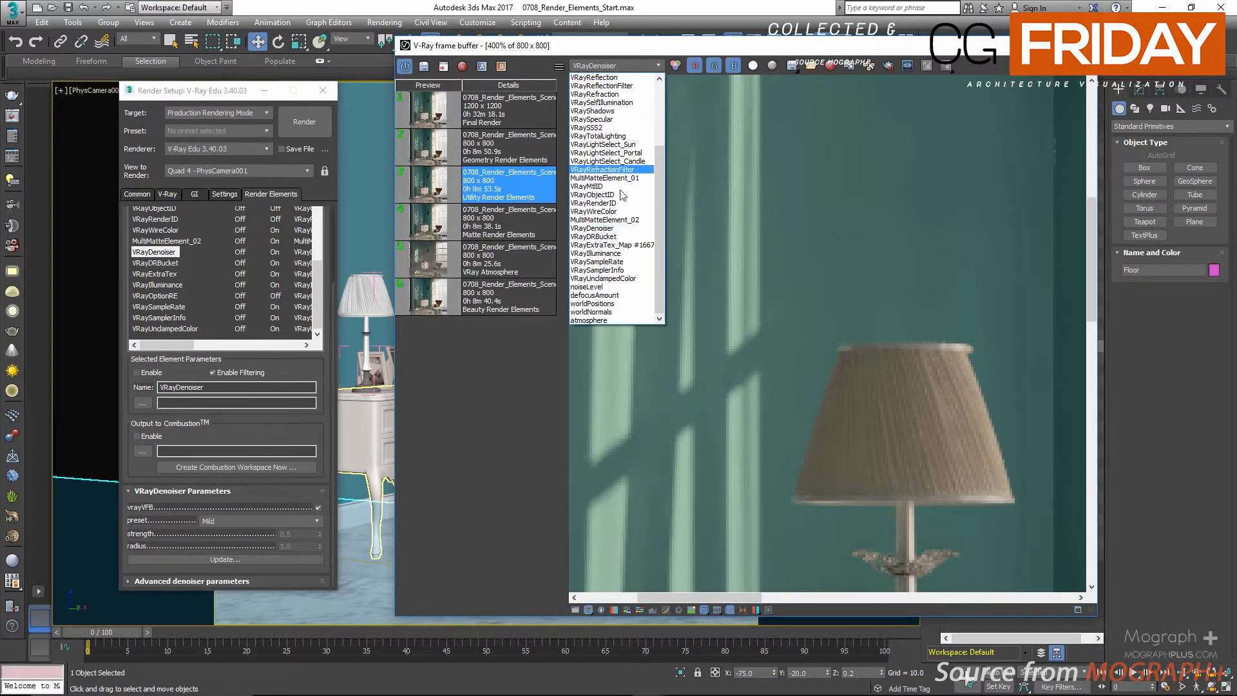
{"action": "left_click", "coordinate": [625, 242]}
{"action": "scroll", "coordinate": [735, 272], "scroll_direction": "down", "scroll_amount": 3}
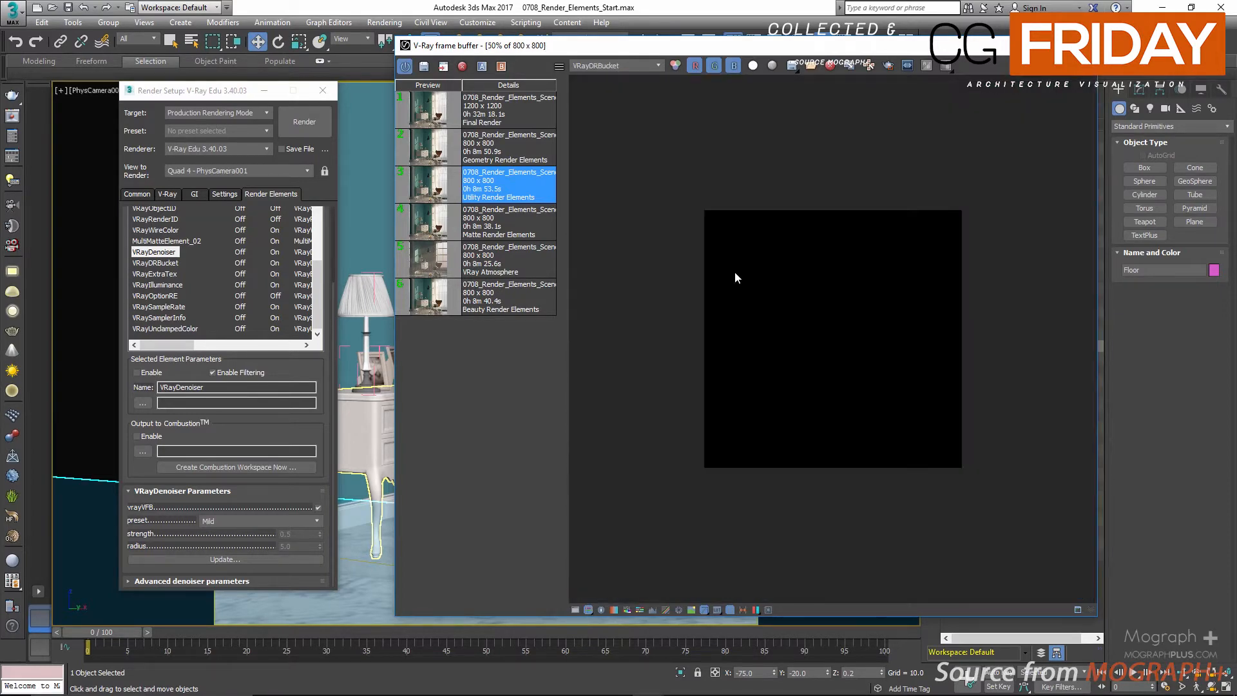
{"action": "scroll", "coordinate": [734, 272], "scroll_direction": "up", "scroll_amount": 1}
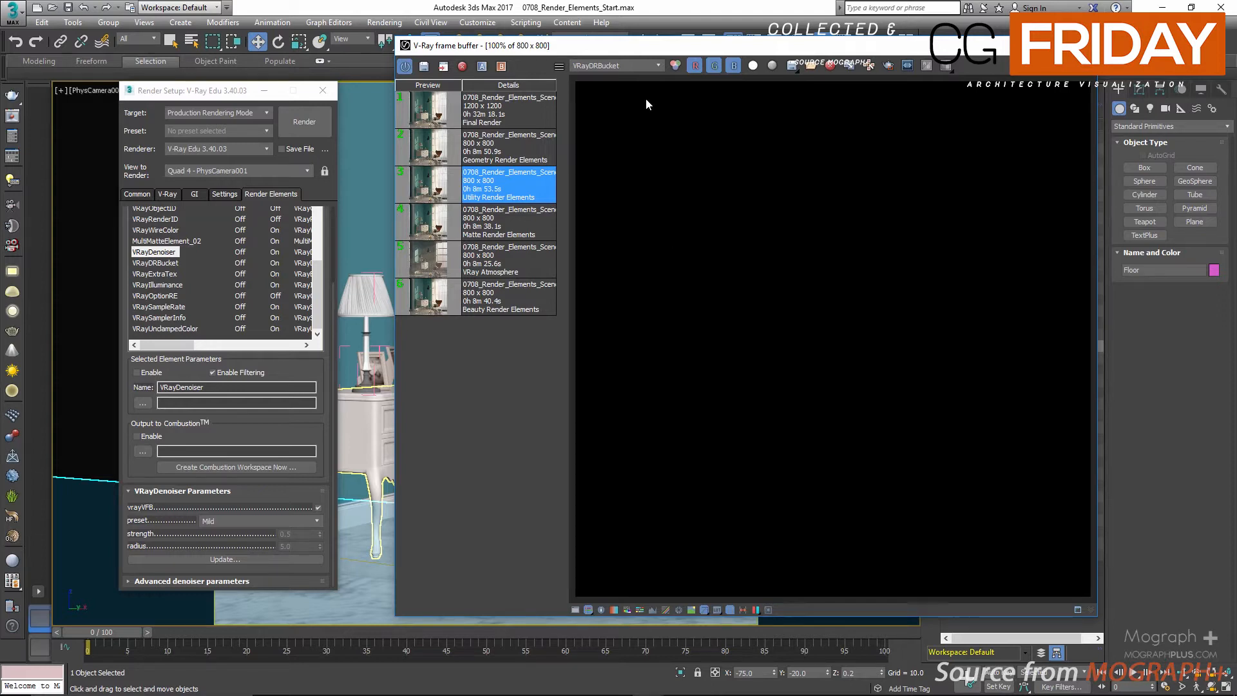
Display the VRayExtraTex pass in the frame buffer and select the VRayExtraTex render element to see its parameters.
{"action": "left_click", "coordinate": [641, 70]}
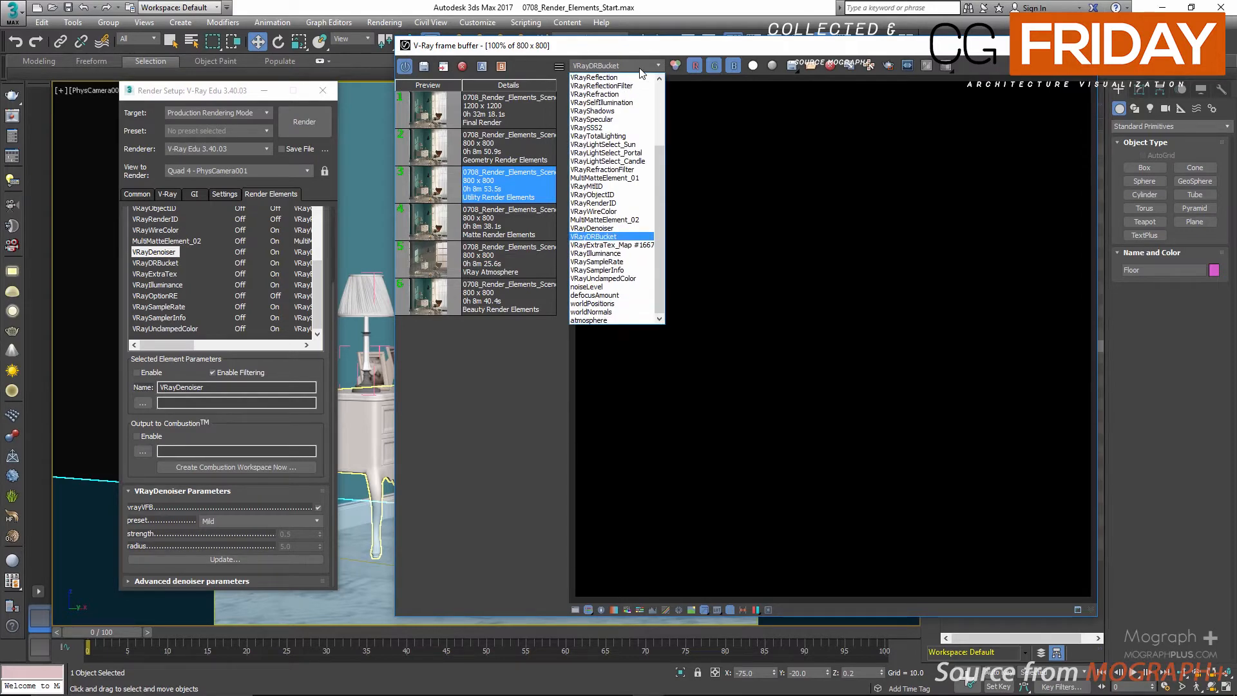
{"action": "left_click", "coordinate": [638, 245]}
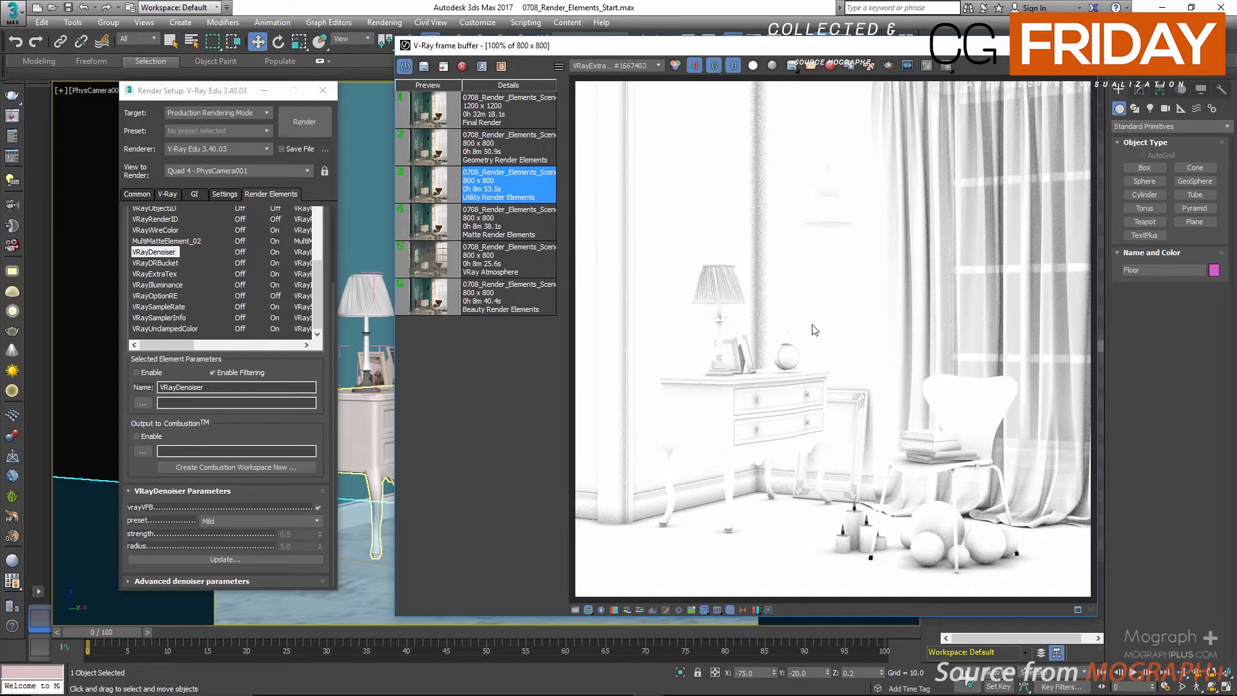
{"action": "left_click", "coordinate": [173, 274]}
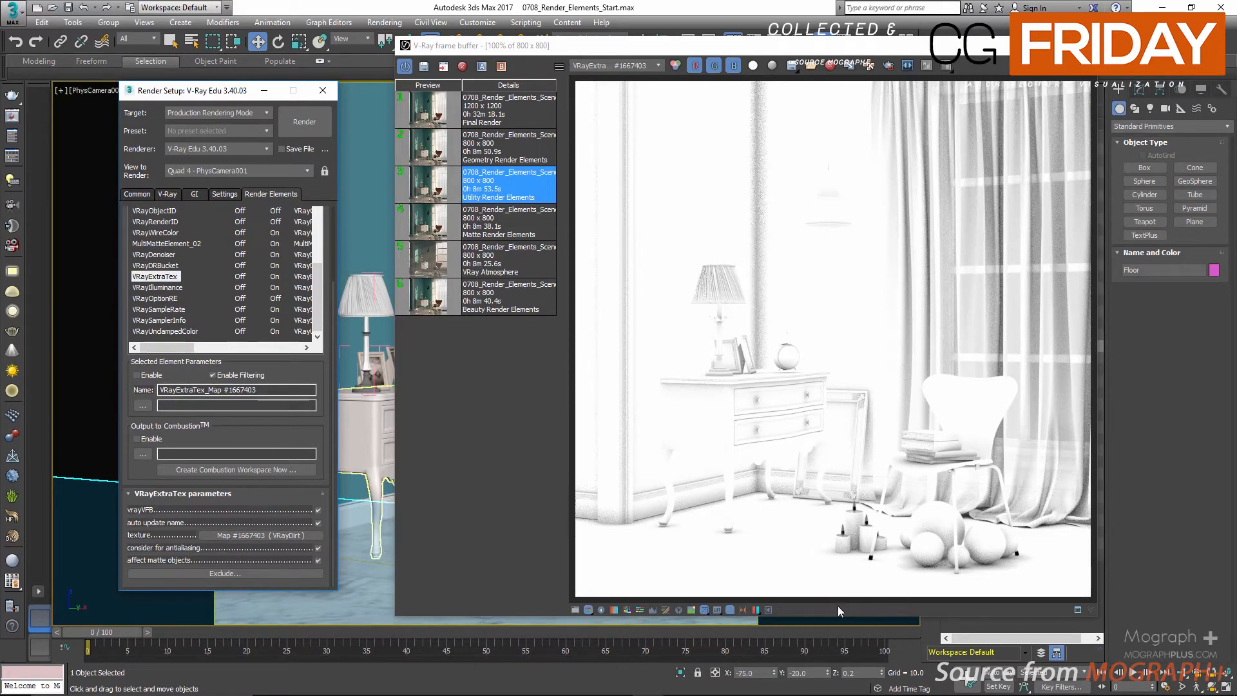
Examine the shading of the VRayExtraTex pass around the dresser, picture frame and chair at 200% zoom.
{"action": "scroll", "coordinate": [909, 459], "scroll_direction": "up", "scroll_amount": 3}
{"action": "middle_click_drag", "start_coordinate": [907, 453], "coordinate": [725, 416]}
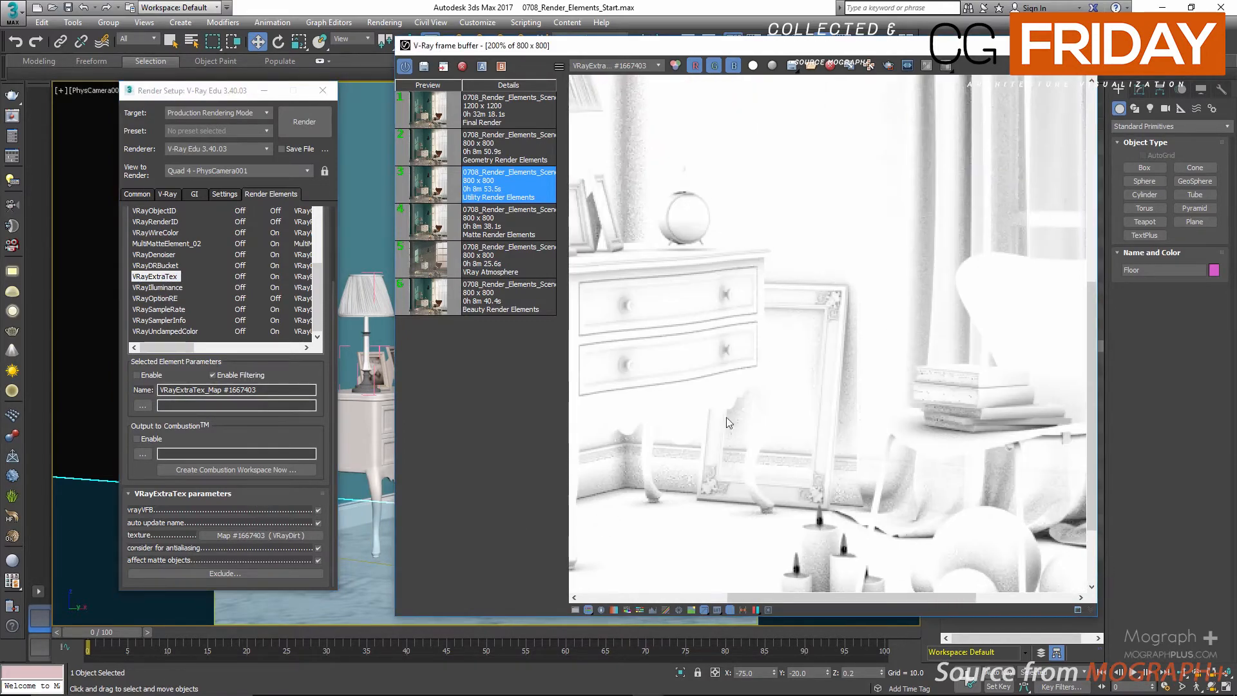
{"action": "middle_click_drag", "start_coordinate": [806, 194], "coordinate": [744, 441]}
{"action": "middle_click_drag", "start_coordinate": [723, 372], "coordinate": [886, 410]}
{"action": "scroll", "coordinate": [887, 415], "scroll_direction": "down", "scroll_amount": 3}
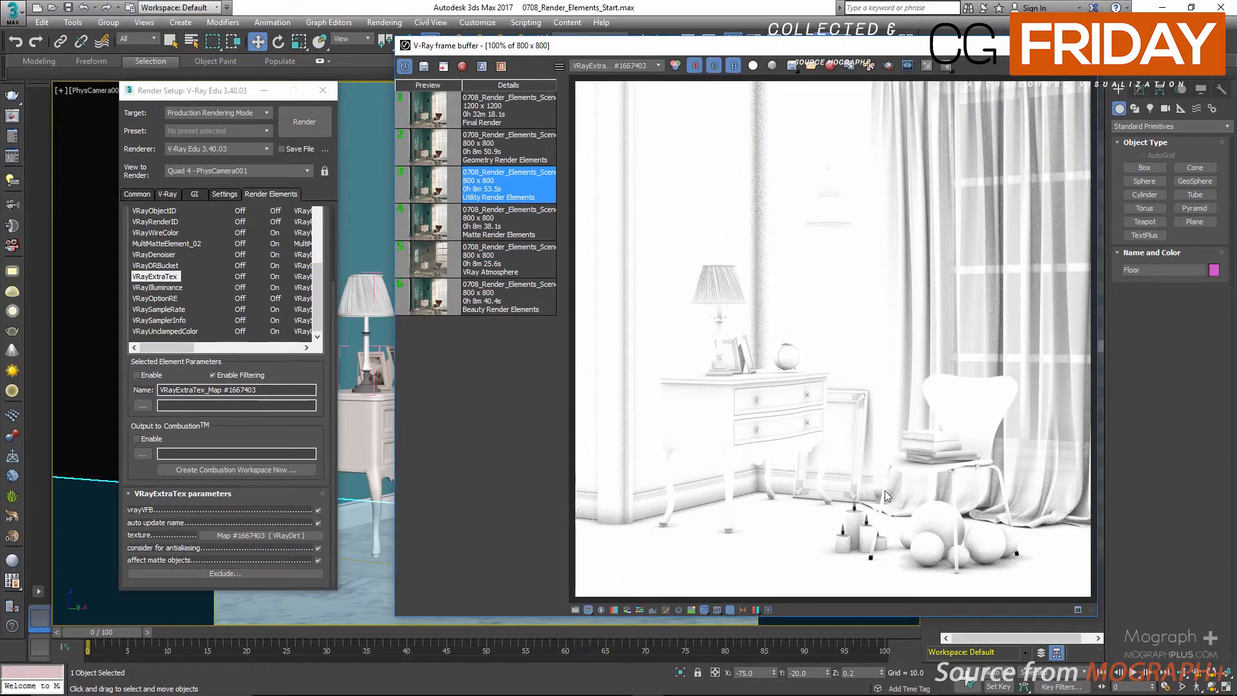
{"action": "scroll", "coordinate": [889, 493], "scroll_direction": "up", "scroll_amount": 2}
{"action": "scroll", "coordinate": [850, 438], "scroll_direction": "down", "scroll_amount": 2}
{"action": "scroll", "coordinate": [850, 442], "scroll_direction": "down", "scroll_amount": 1}
{"action": "scroll", "coordinate": [850, 445], "scroll_direction": "up", "scroll_amount": 1}
Place the VRayExtraTex element's VRayDirt texture in the Slate Material Editor as an instance and open its parameters.
{"action": "key", "text": "m"}
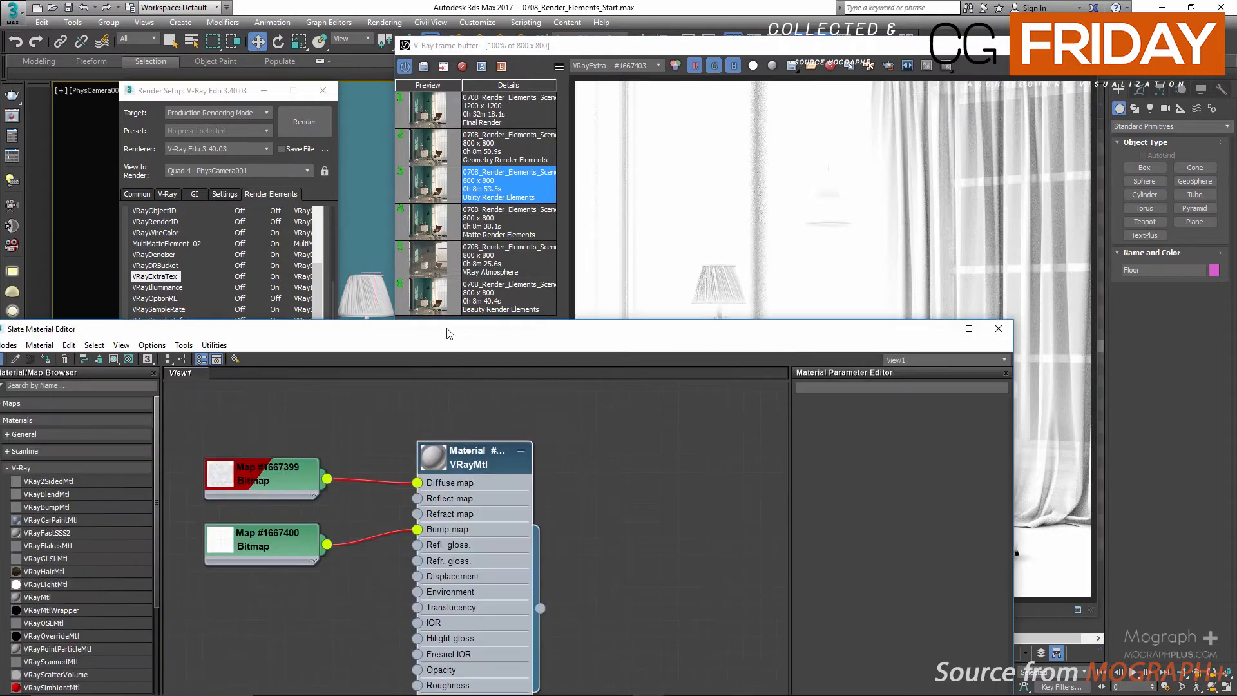
{"action": "left_click_drag", "start_coordinate": [470, 316], "coordinate": [994, 183]}
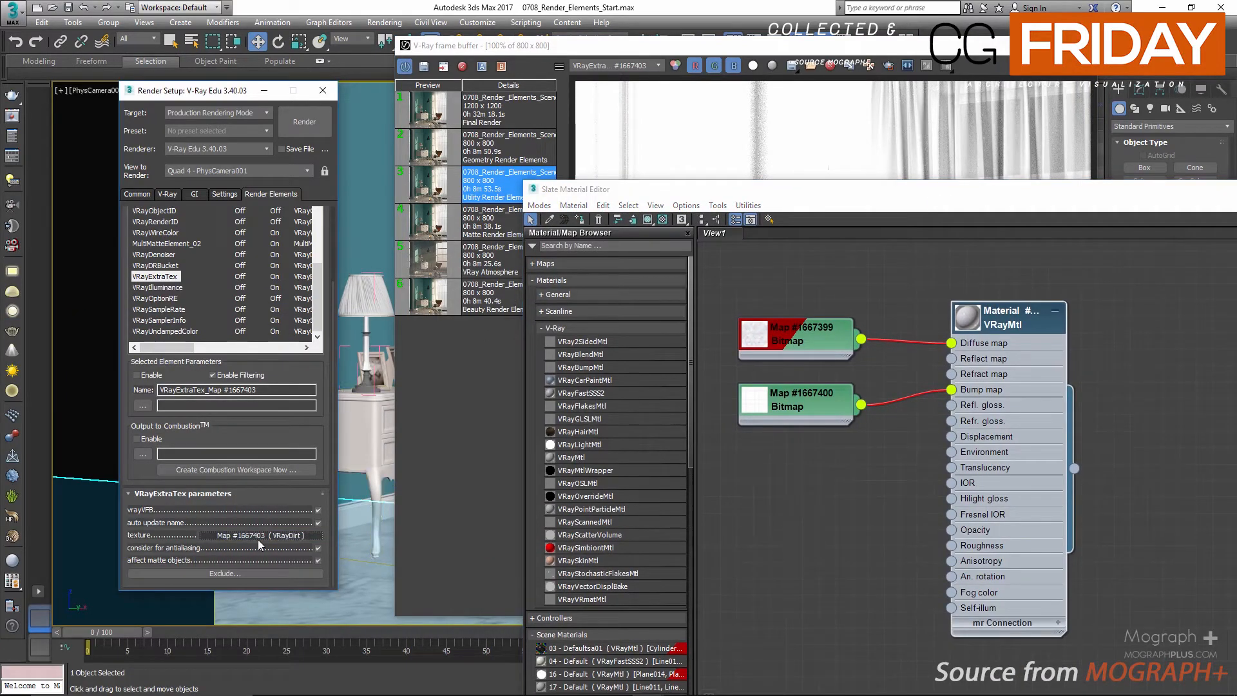
{"action": "left_click_drag", "start_coordinate": [261, 535], "coordinate": [787, 493]}
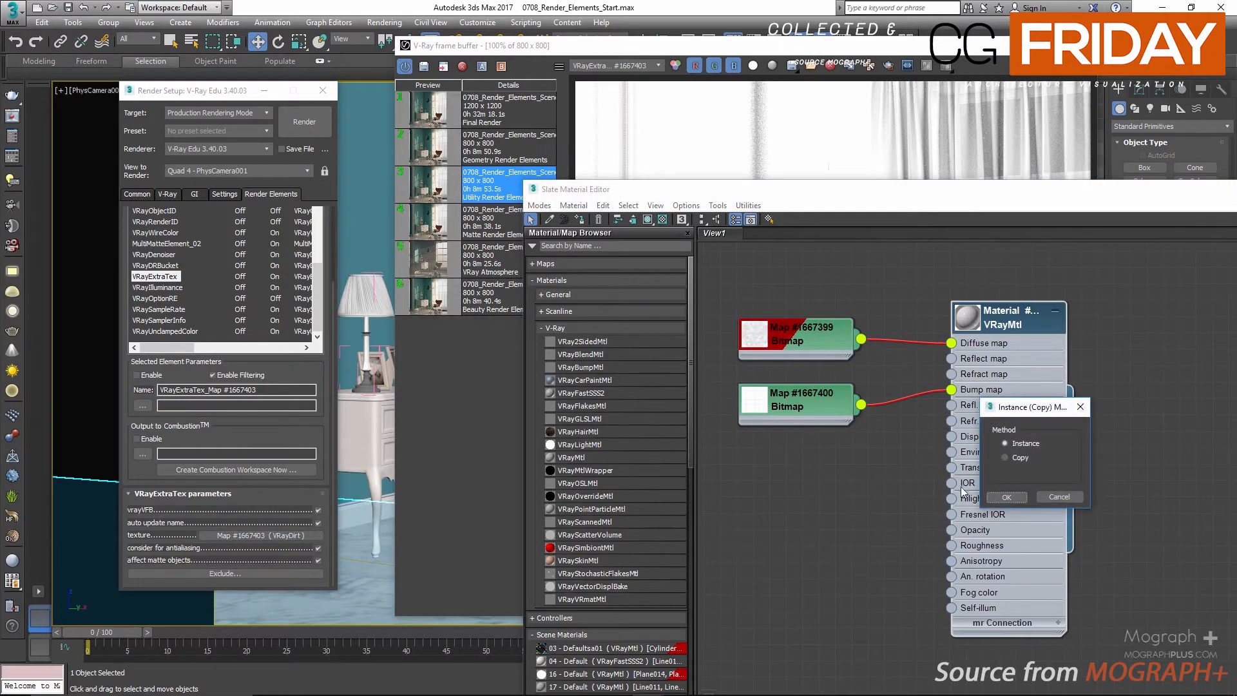
{"action": "left_click", "coordinate": [1006, 496]}
{"action": "left_click_drag", "start_coordinate": [838, 189], "coordinate": [484, 110]}
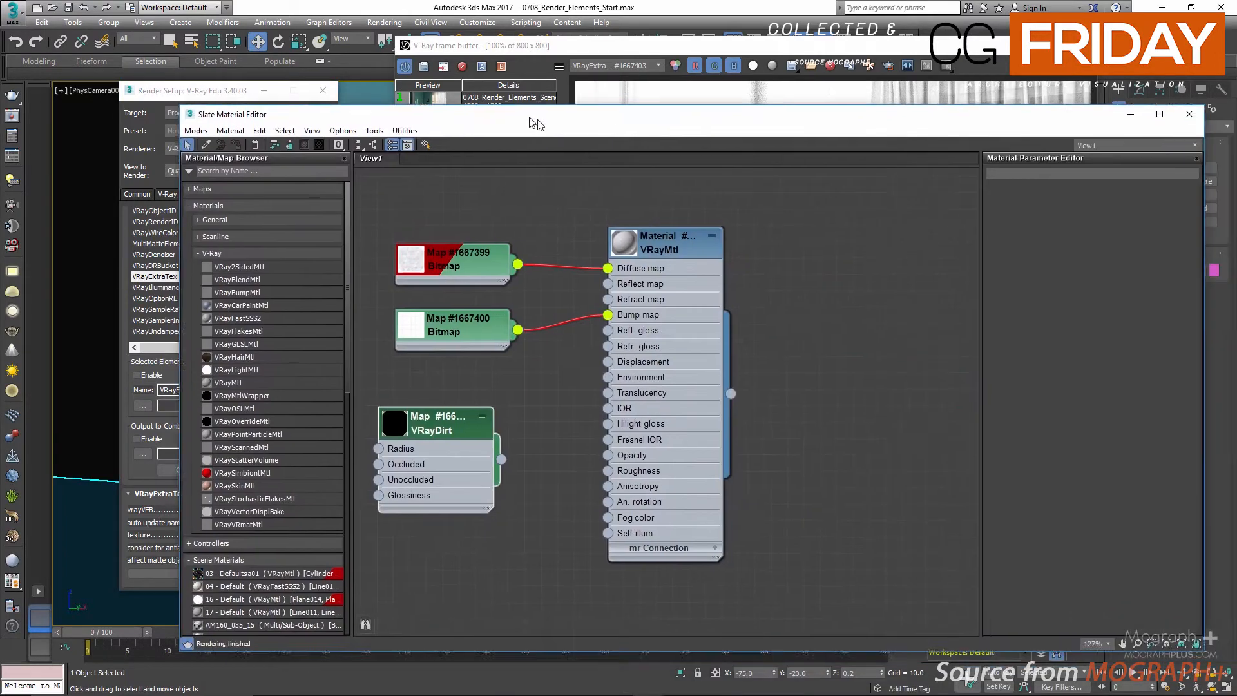
{"action": "double_click", "coordinate": [424, 424]}
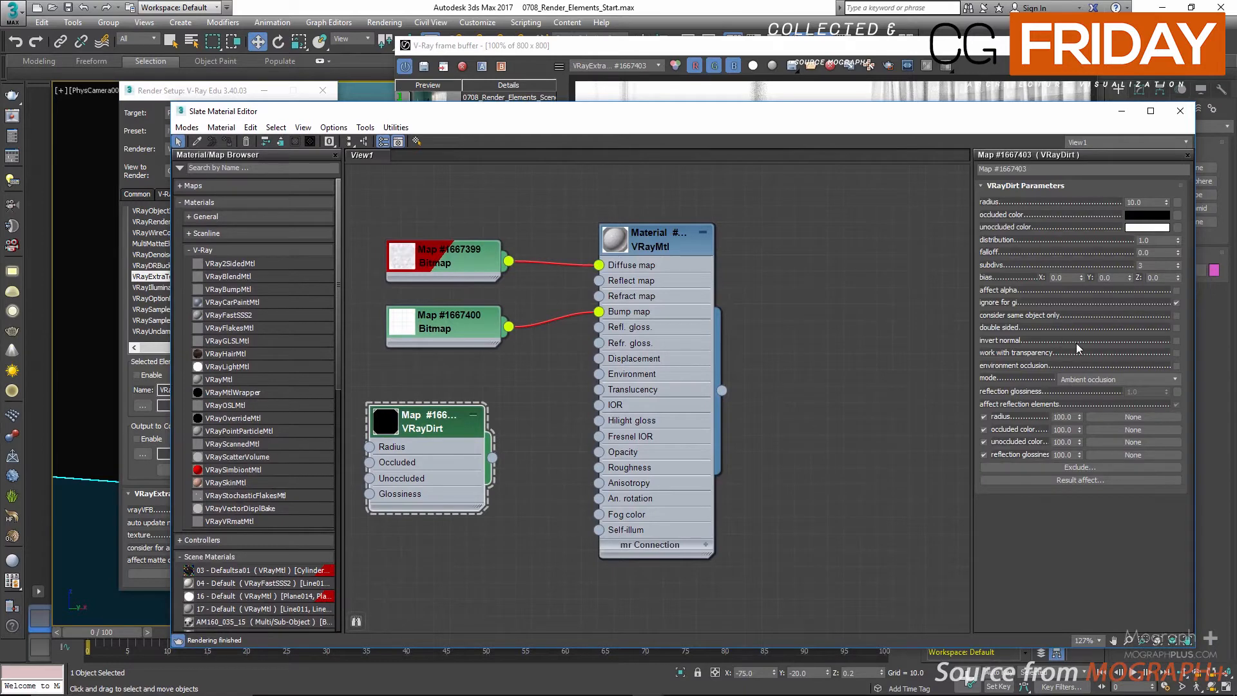
Try a radius of 50 on the VRayDirt map, and set it back to 10.
{"action": "double_click", "coordinate": [1140, 202]}
{"action": "type", "text": "50"}
{"action": "key", "text": "Return"}
{"action": "type", "text": "10"}
{"action": "key", "text": "Return"}
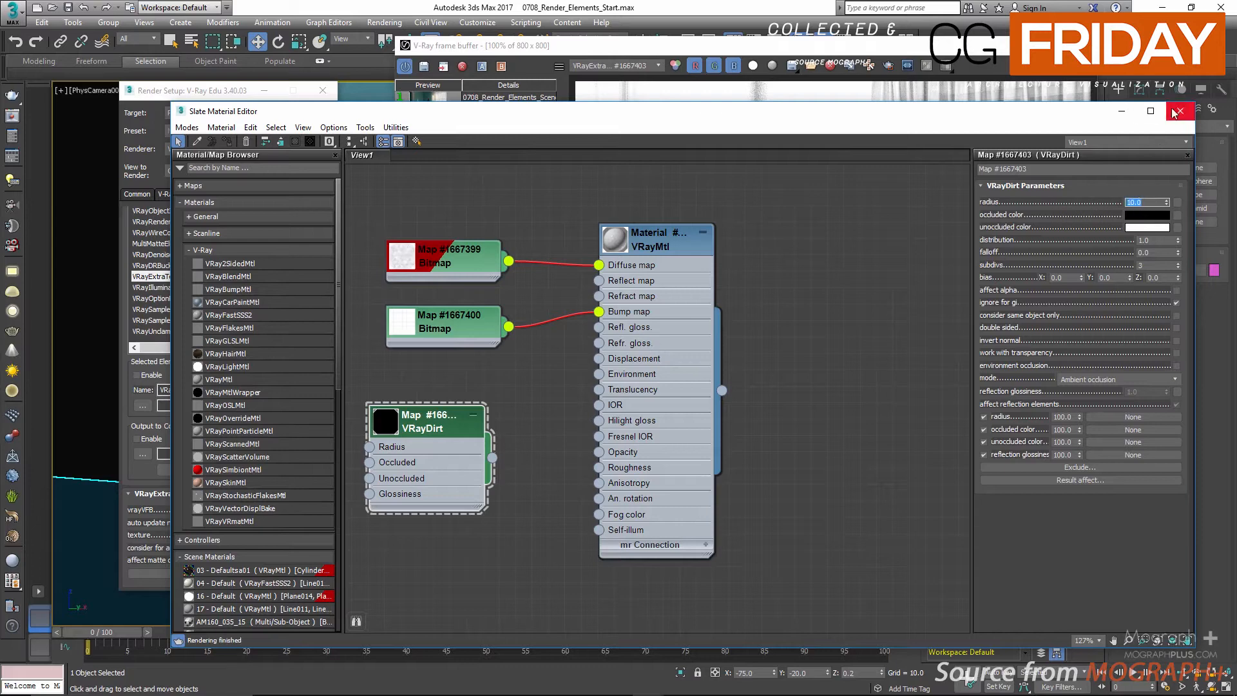
Close the Slate Material Editor and view the VRayIlluminance and VRaySampleRate passes in the frame buffer.
{"action": "left_click", "coordinate": [1178, 112]}
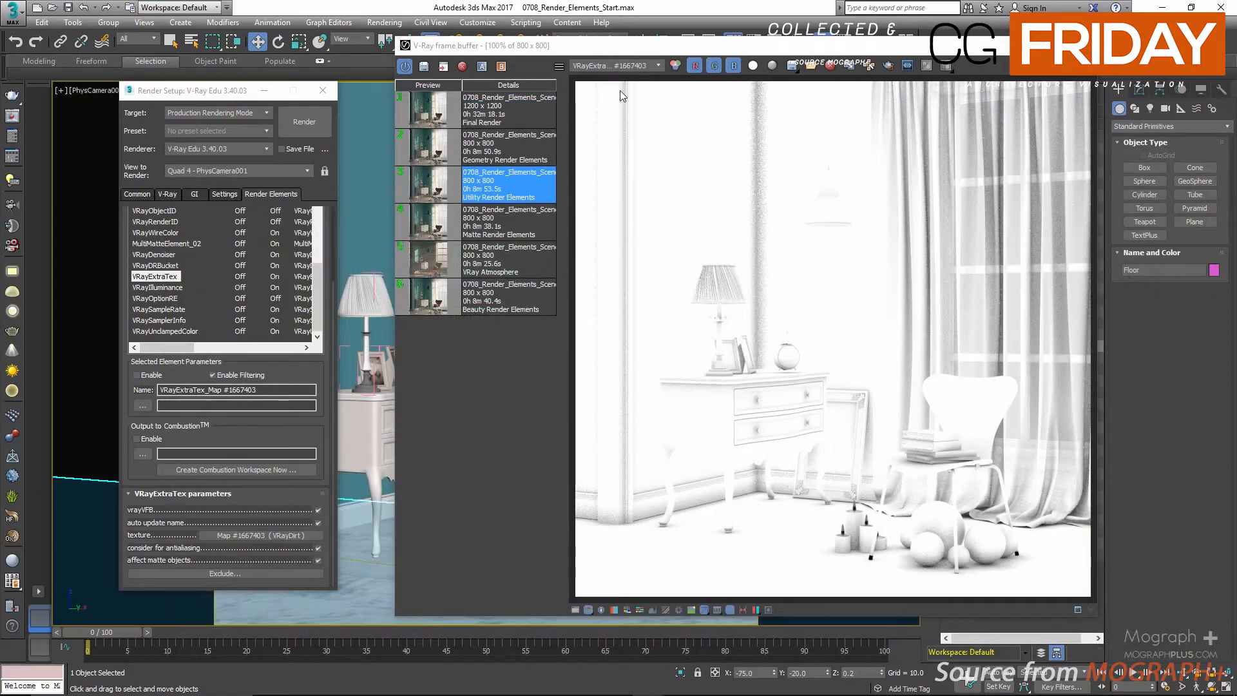
{"action": "left_click", "coordinate": [628, 65]}
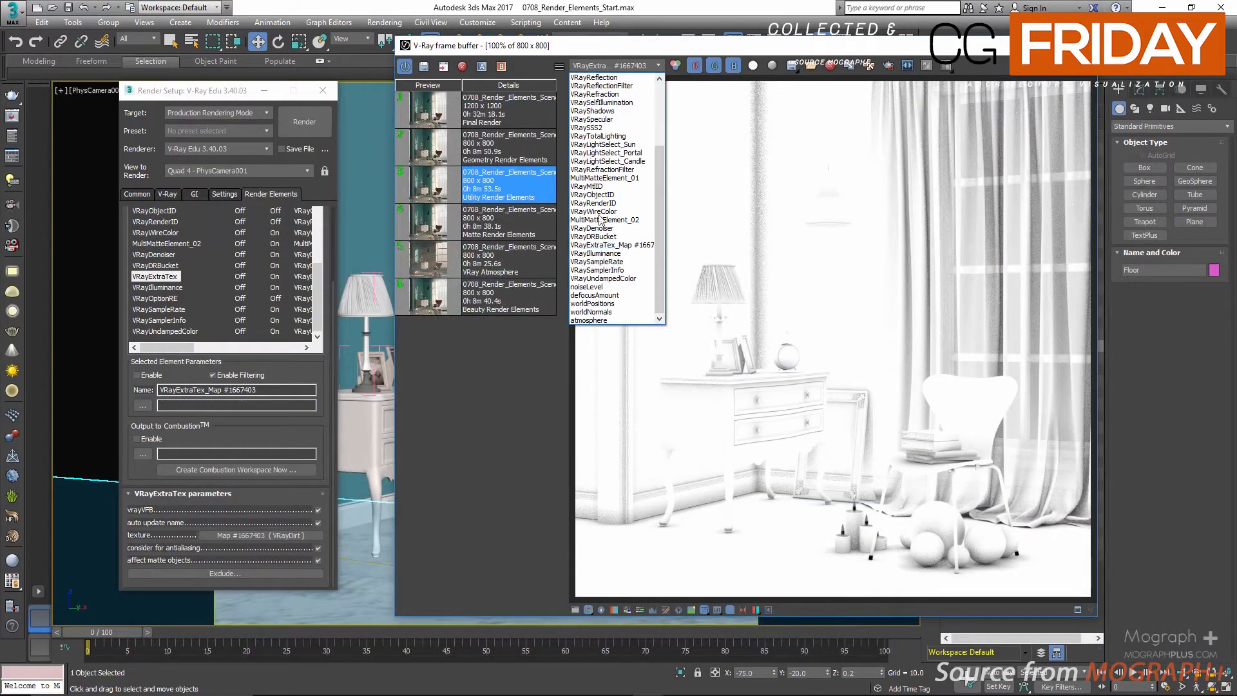
{"action": "left_click", "coordinate": [597, 253]}
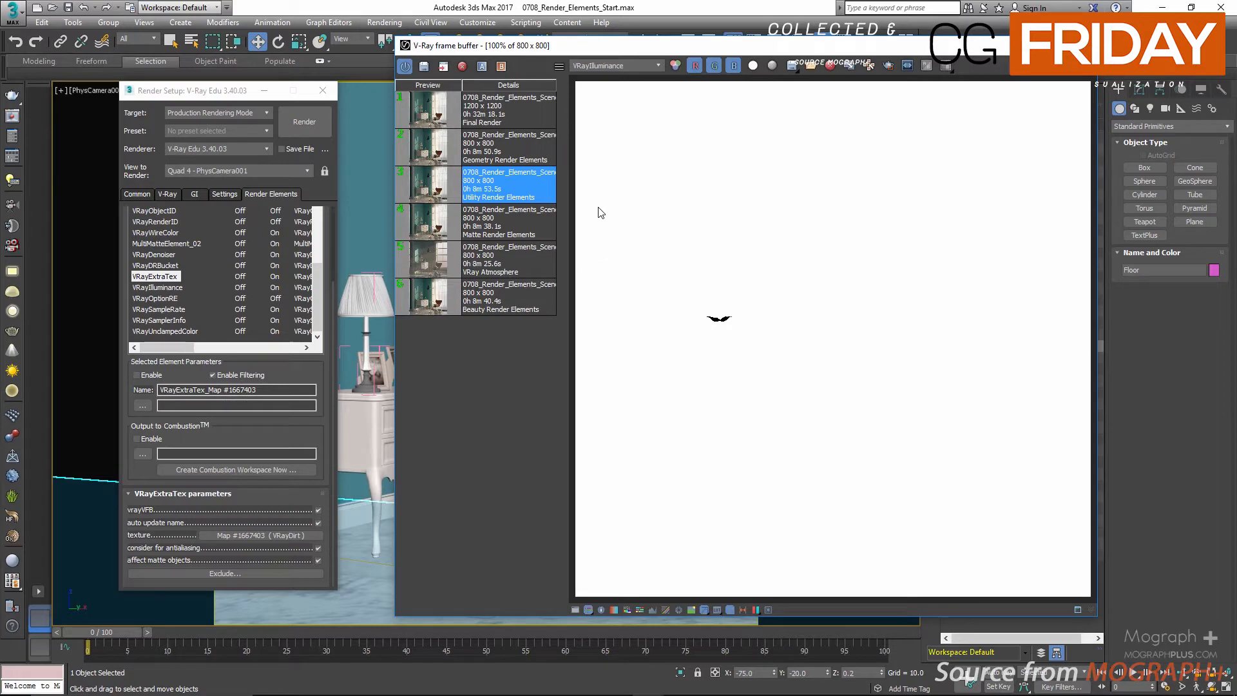
{"action": "left_click", "coordinate": [617, 69]}
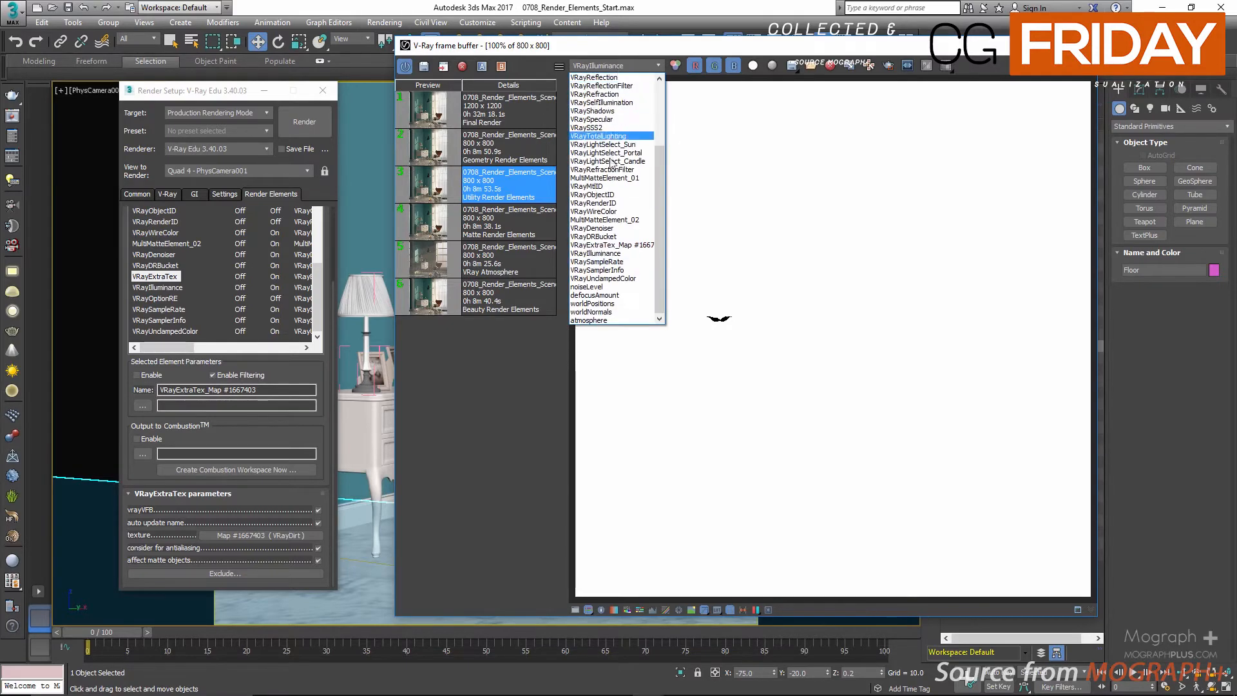
{"action": "left_click", "coordinate": [627, 262]}
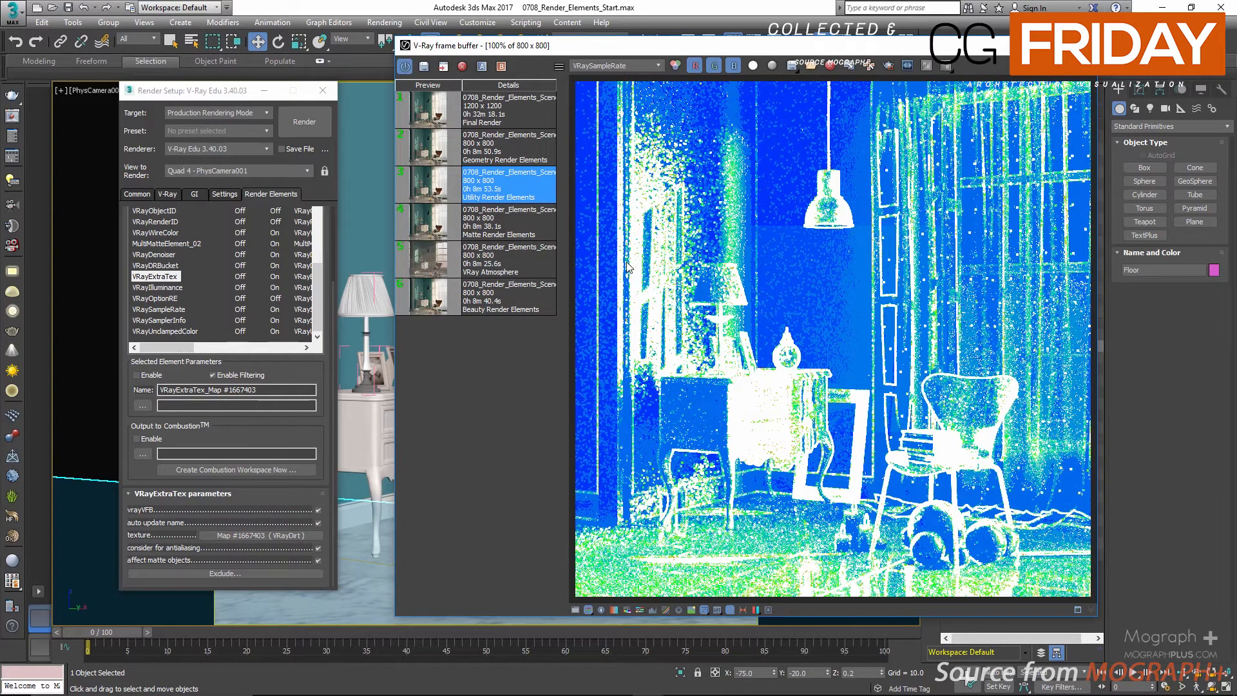
Display the VRaySamplerInfo pass in the frame buffer and return to the render elements list.
{"action": "left_click", "coordinate": [623, 65]}
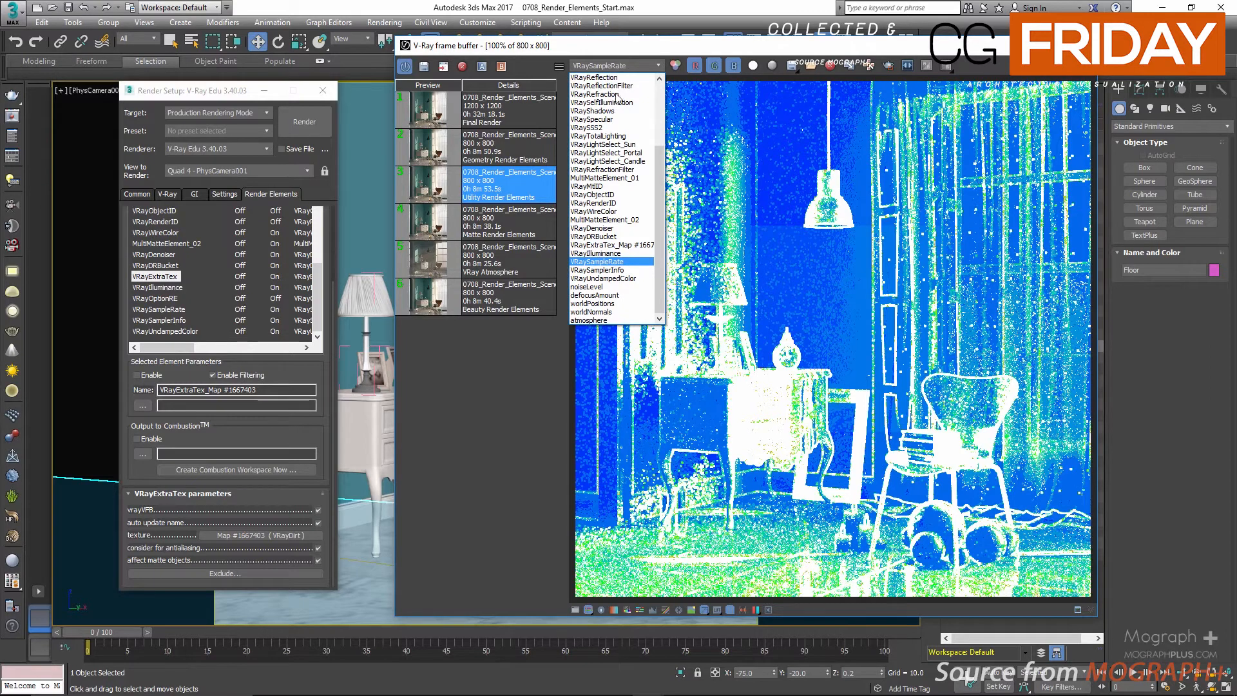
{"action": "left_click", "coordinate": [640, 270]}
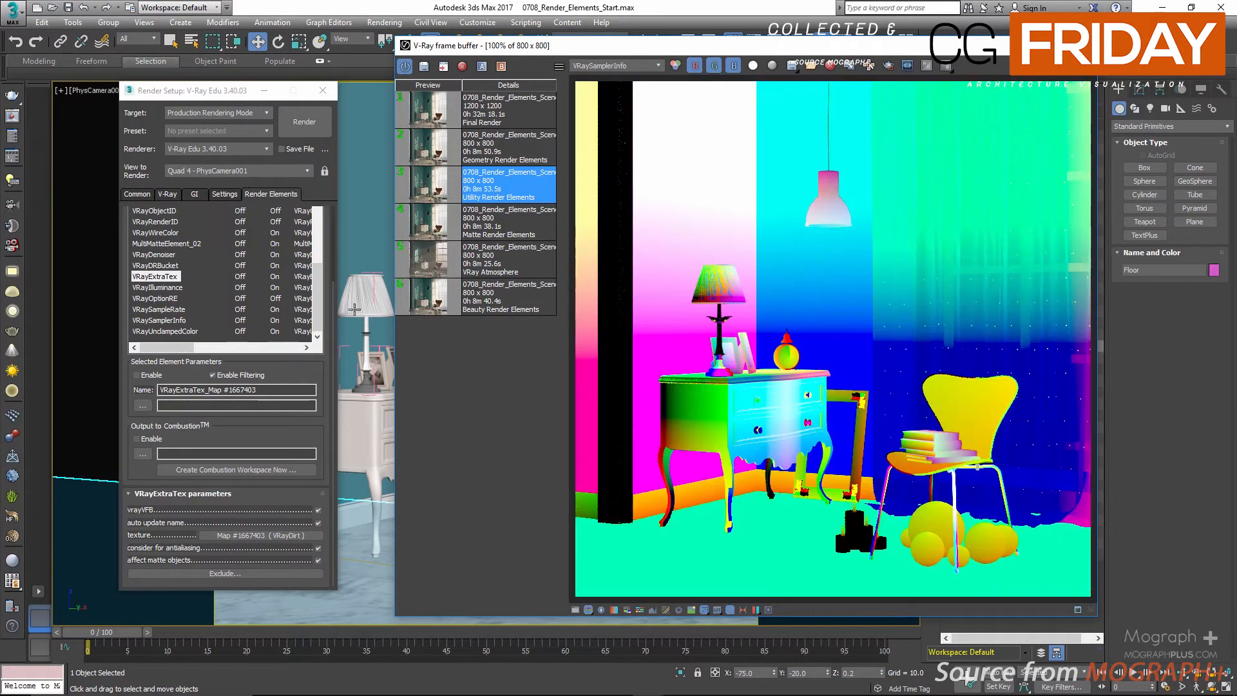
{"action": "scroll", "coordinate": [195, 326], "scroll_direction": "up", "scroll_amount": 3}
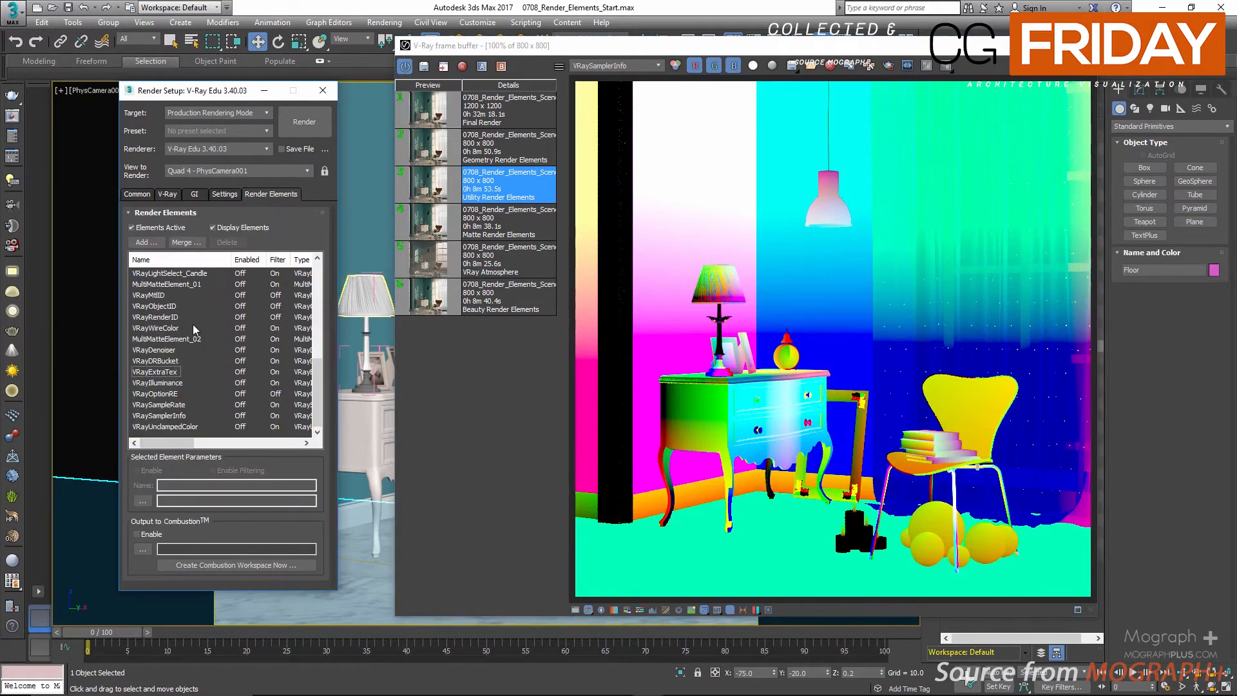
Review the type options of the VRaySamplerInfo render element, and display the VRayUnclampedColor pass in the frame buffer.
{"action": "left_click", "coordinate": [171, 416]}
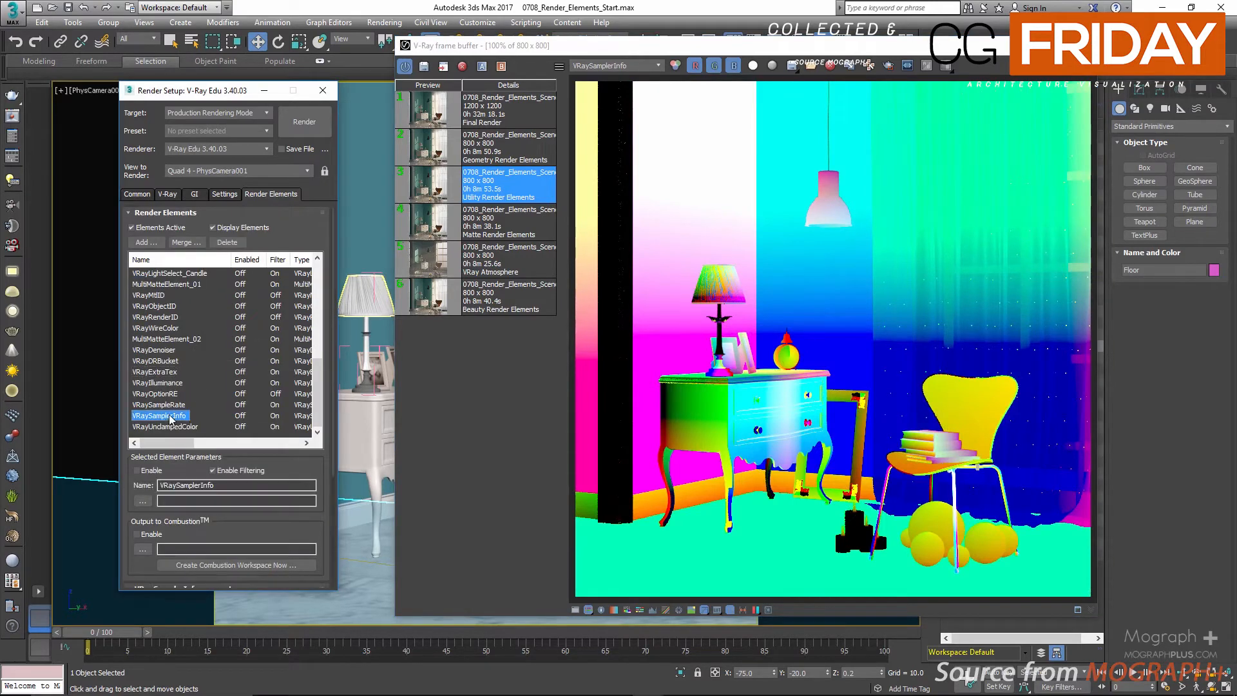
{"action": "left_click_drag", "start_coordinate": [280, 455], "coordinate": [284, 293]}
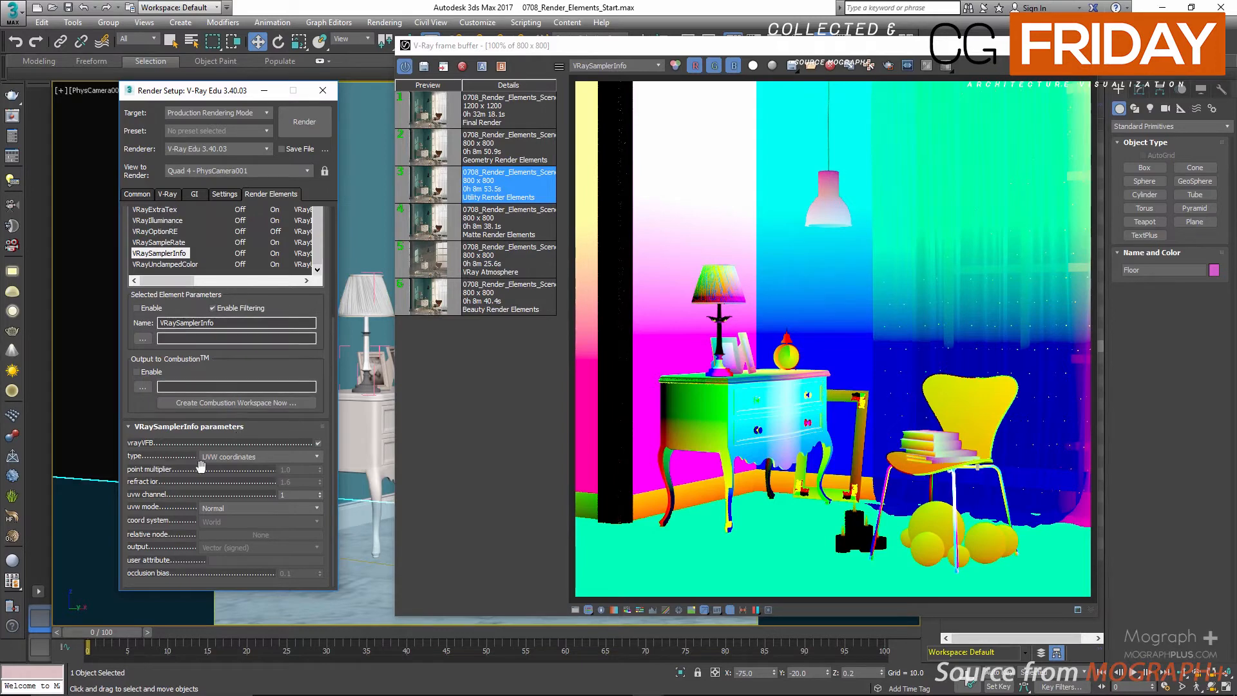
{"action": "left_click", "coordinate": [270, 456]}
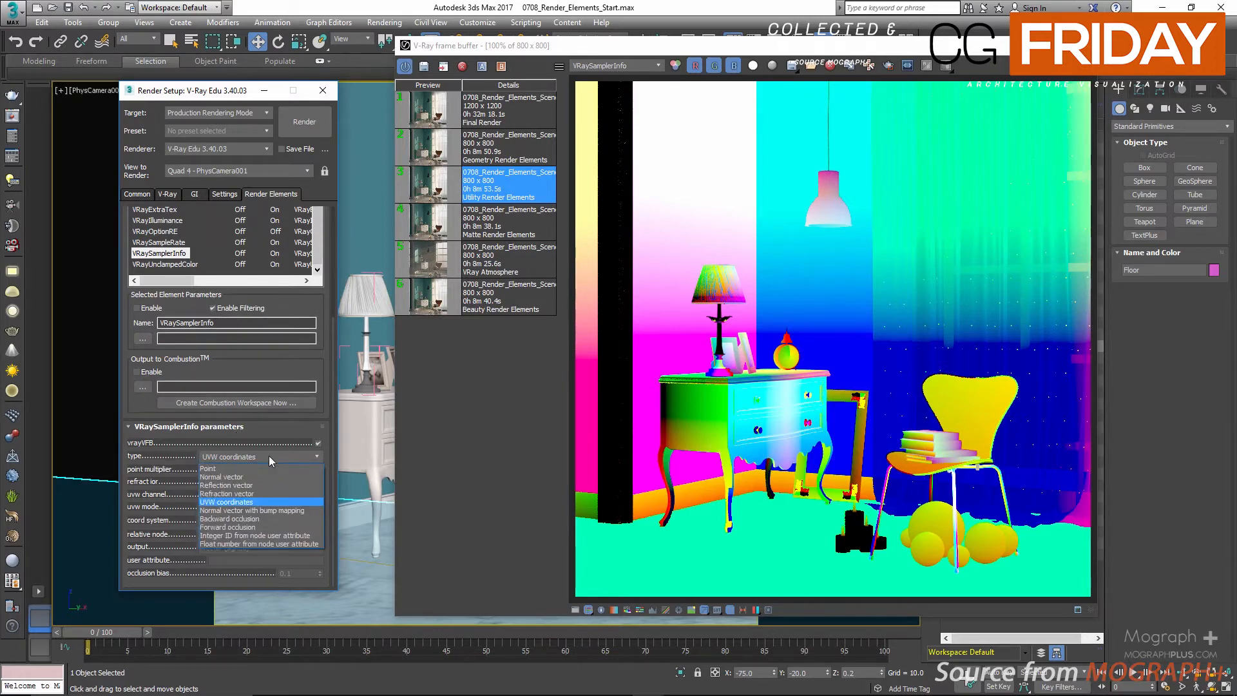
{"action": "left_click", "coordinate": [269, 455]}
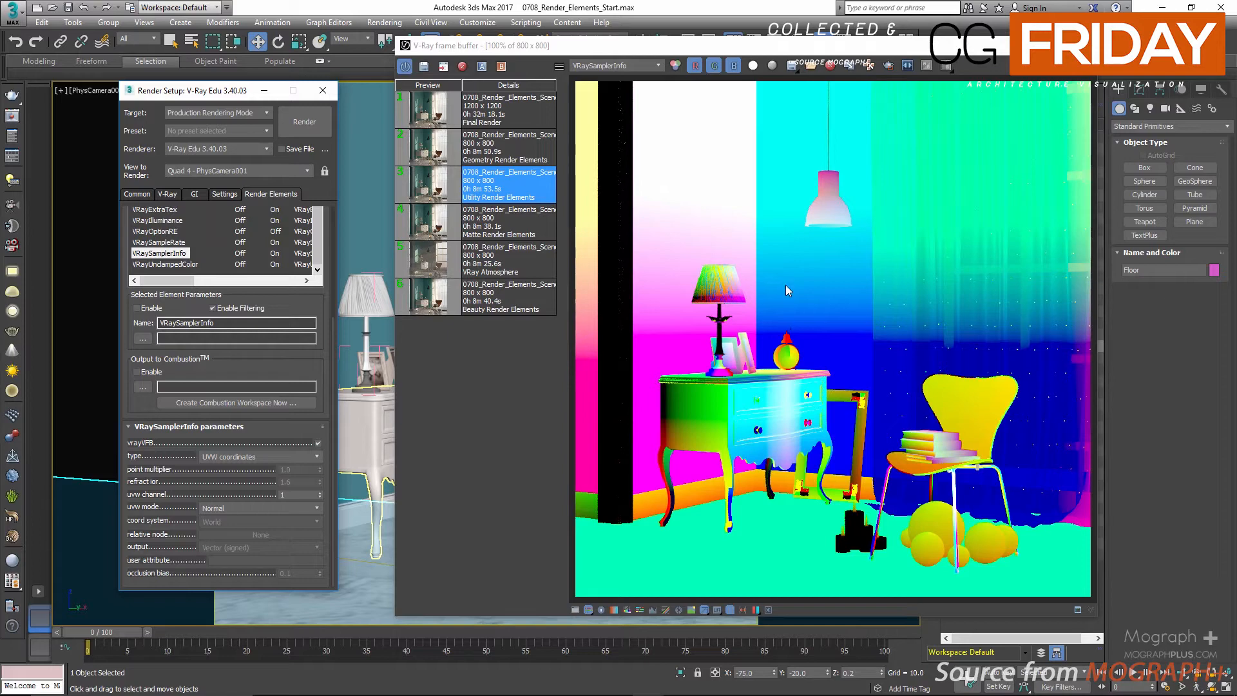
{"action": "left_click", "coordinate": [641, 65]}
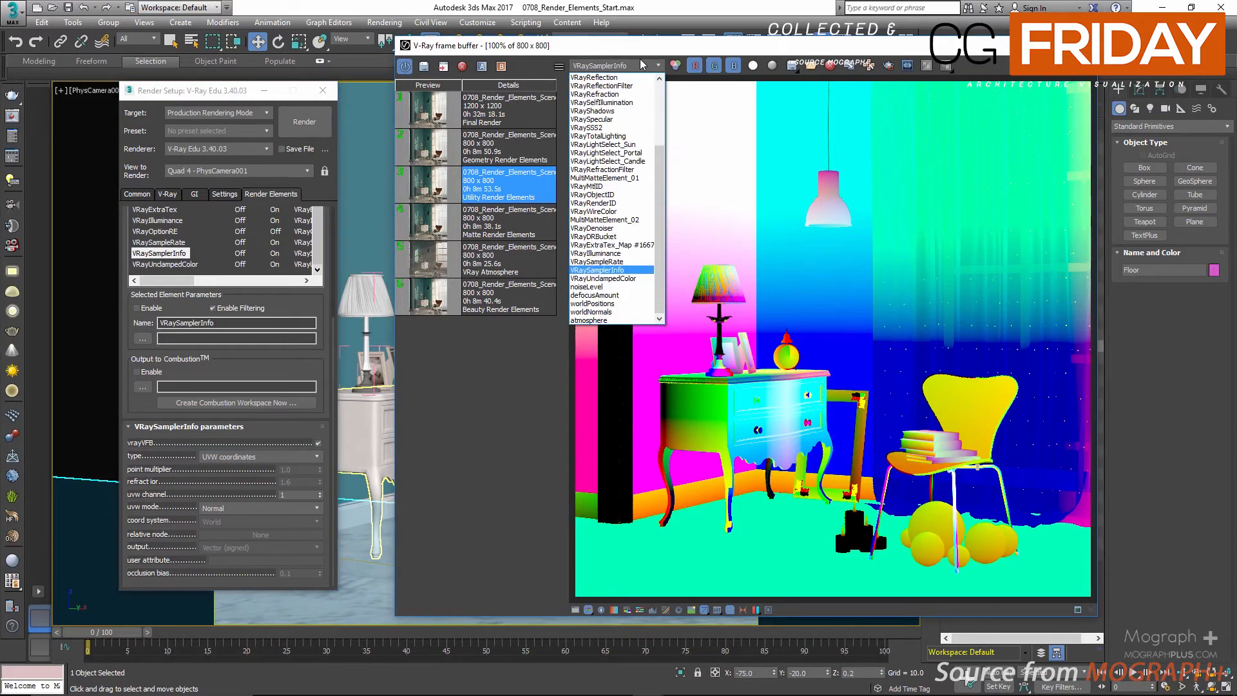
{"action": "left_click", "coordinate": [616, 278]}
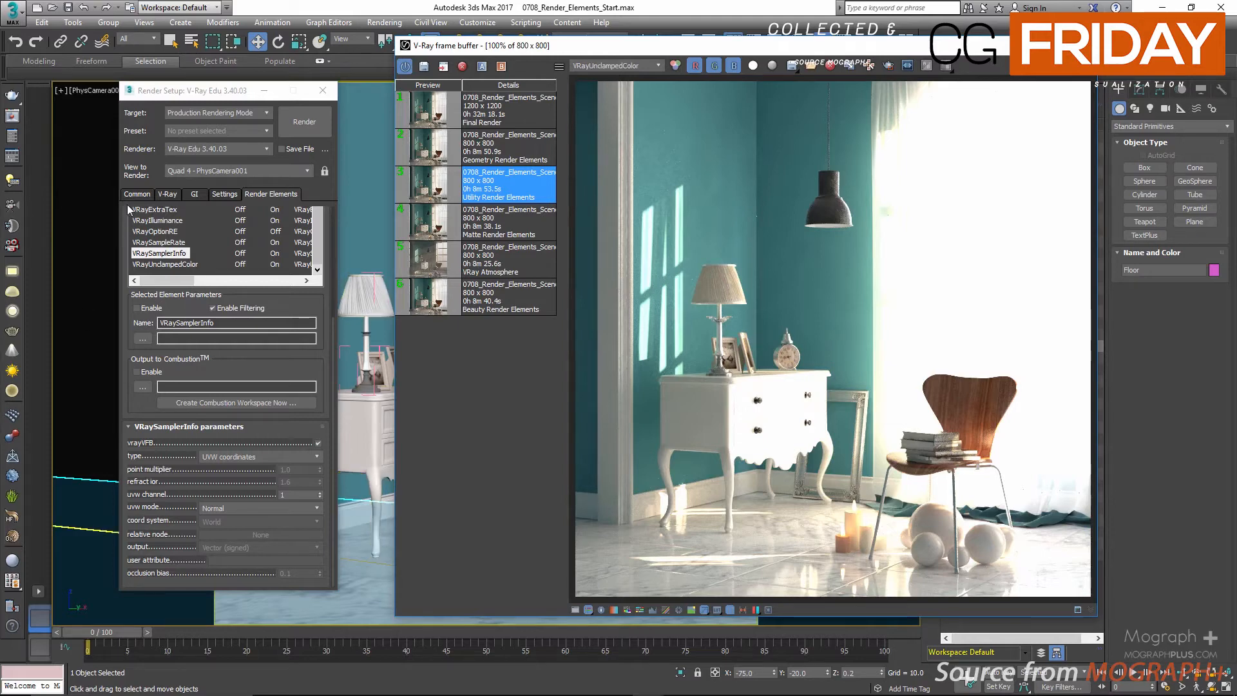
Try the Clamp output option in V-Ray's color mapping settings, and turn it off again.
{"action": "left_click", "coordinate": [166, 194]}
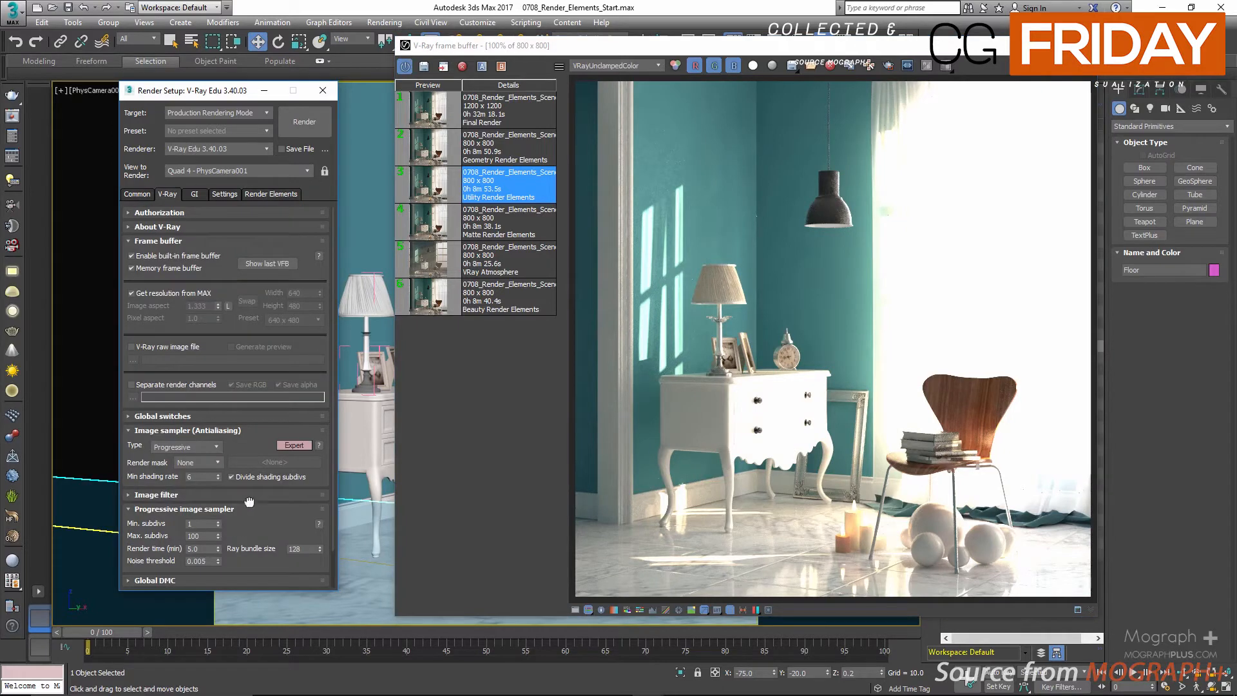
{"action": "left_click", "coordinate": [204, 453]}
{"action": "left_click", "coordinate": [180, 567]}
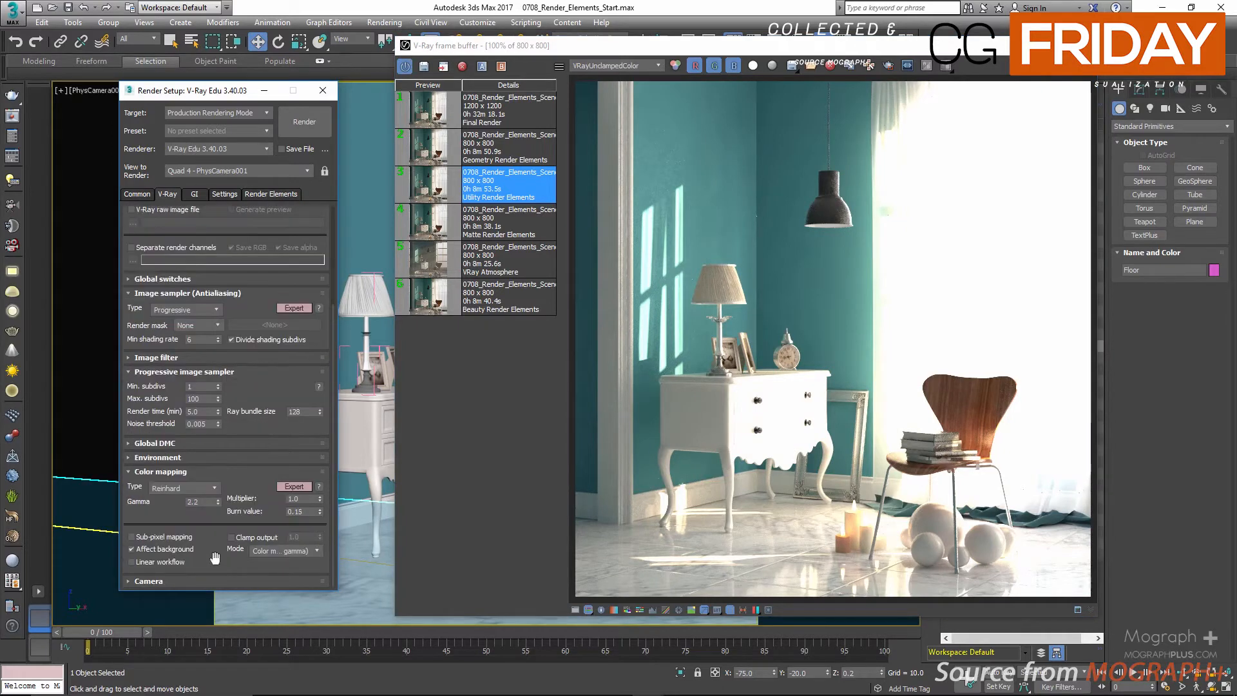
{"action": "left_click", "coordinate": [267, 543]}
{"action": "left_click", "coordinate": [267, 542]}
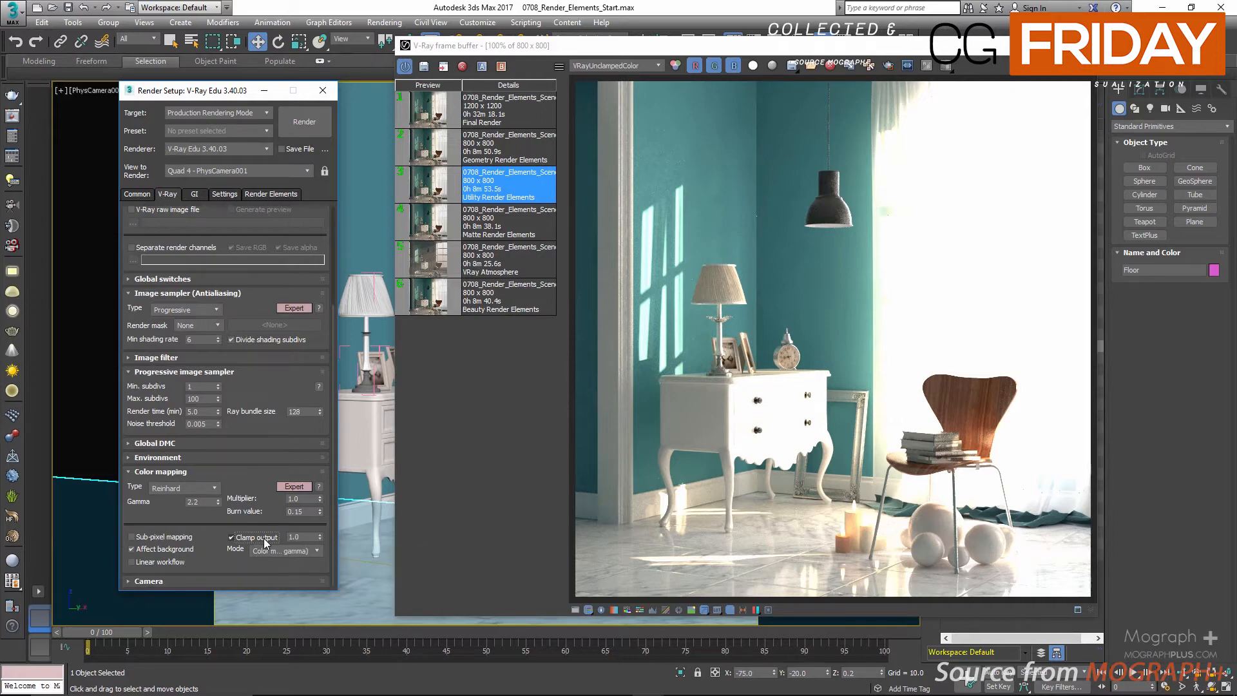
{"action": "left_click", "coordinate": [266, 543]}
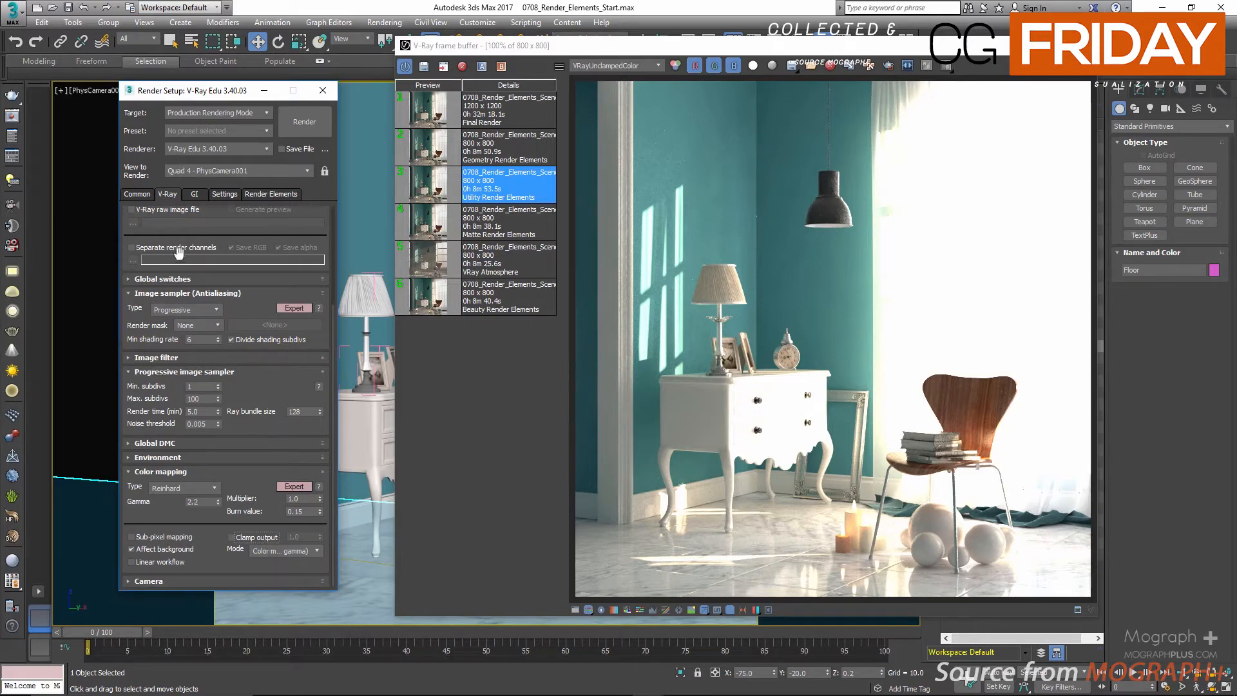
Return to the render elements list and examine the VRayOptionRE parameters, including the EXR compression choices.
{"action": "left_click", "coordinate": [270, 194]}
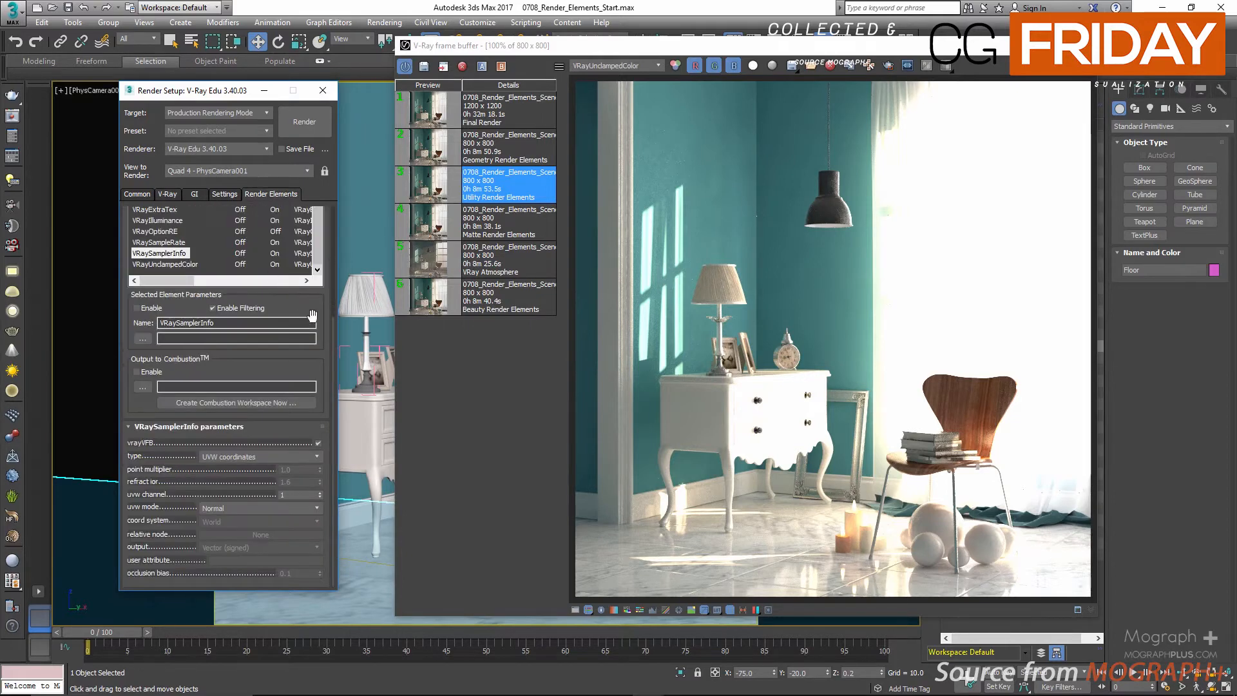
{"action": "left_click_drag", "start_coordinate": [306, 304], "coordinate": [323, 478]}
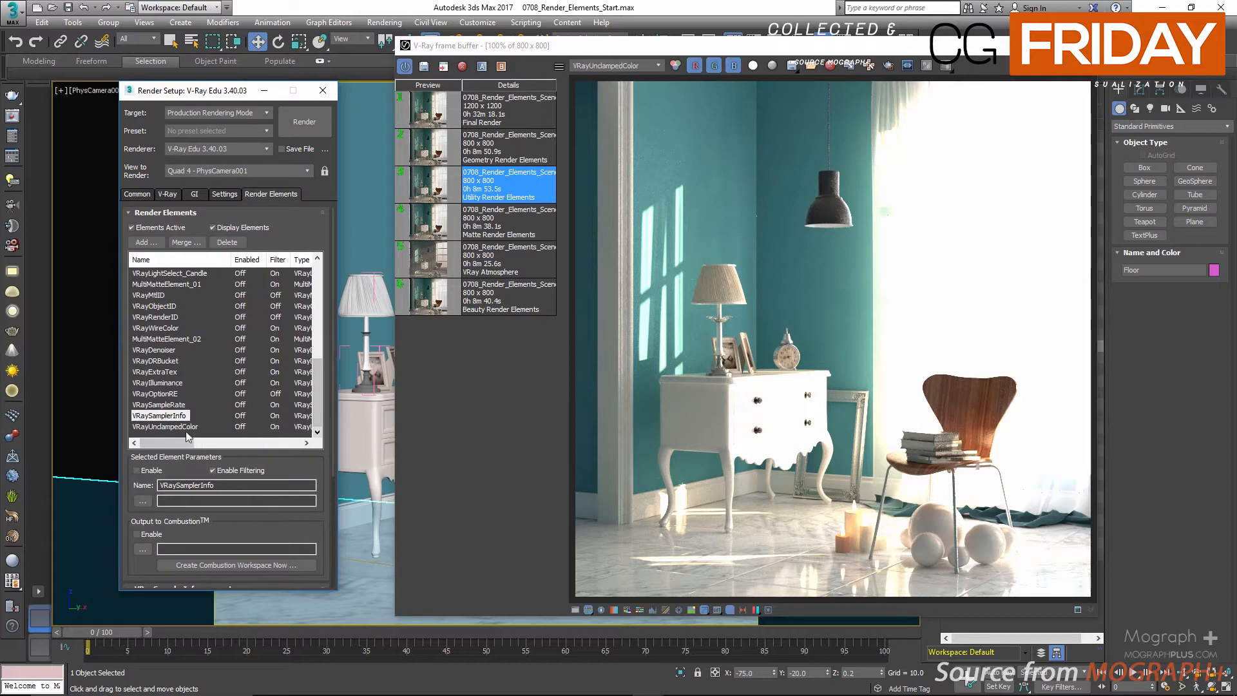
{"action": "left_click", "coordinate": [185, 394]}
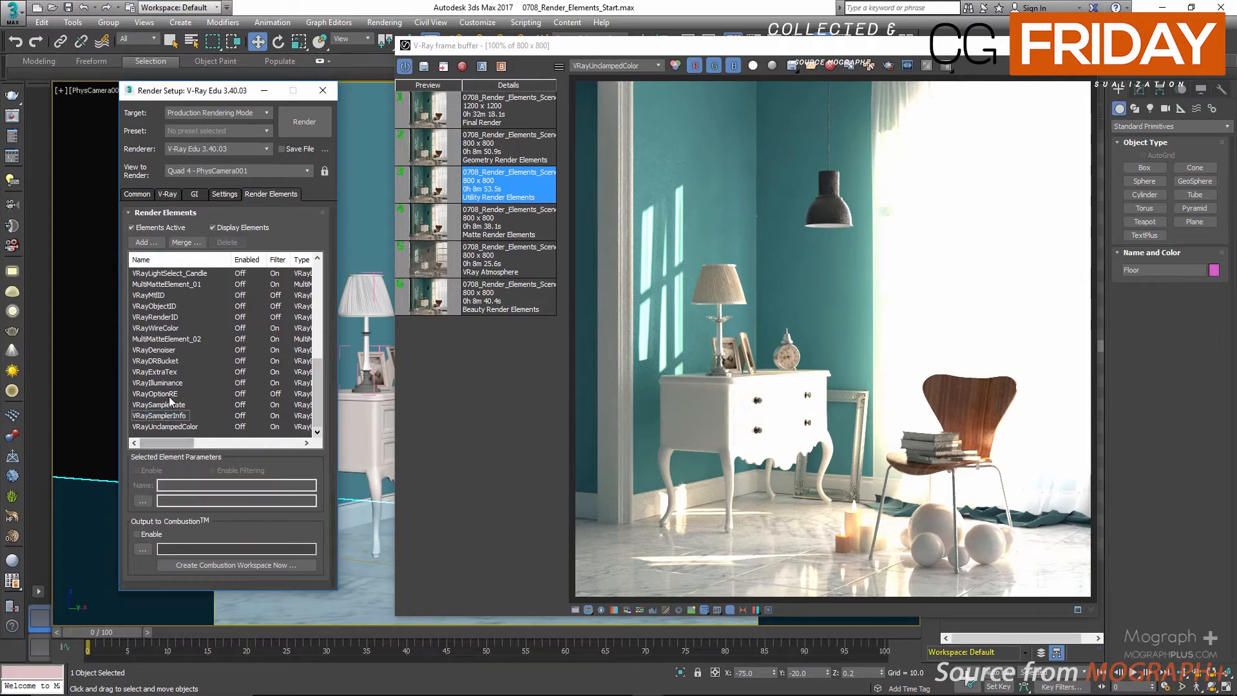
{"action": "left_click", "coordinate": [165, 395]}
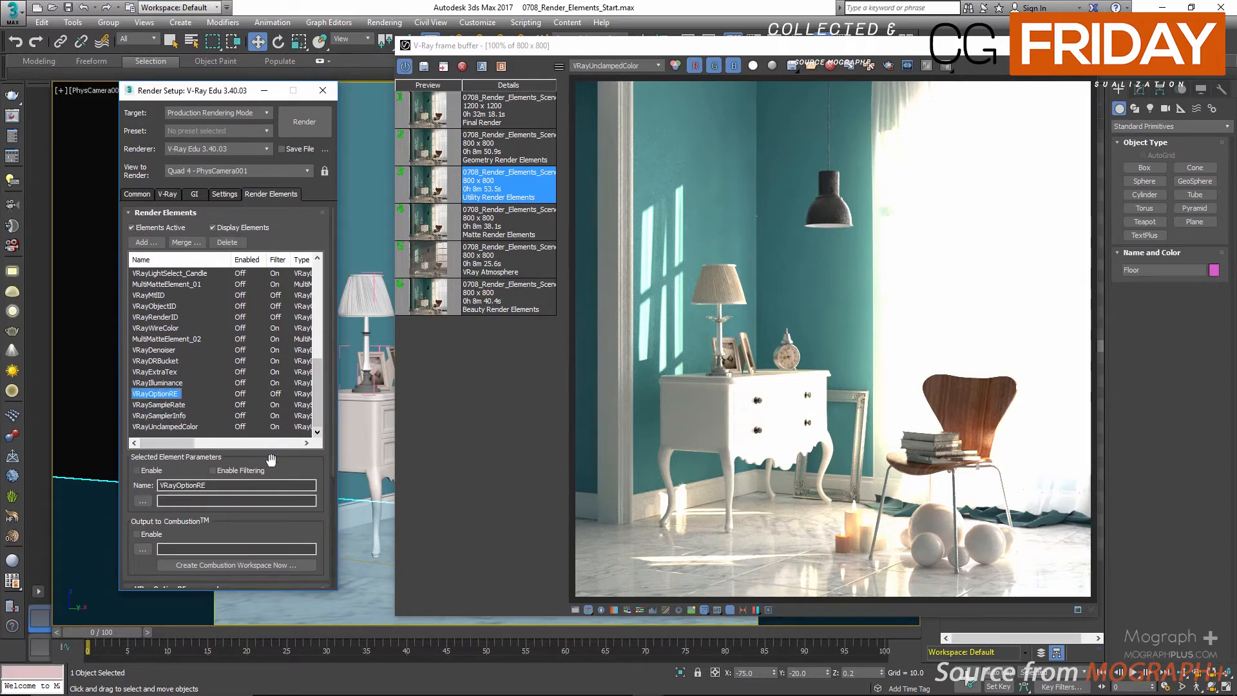
{"action": "left_click_drag", "start_coordinate": [283, 460], "coordinate": [288, 297]}
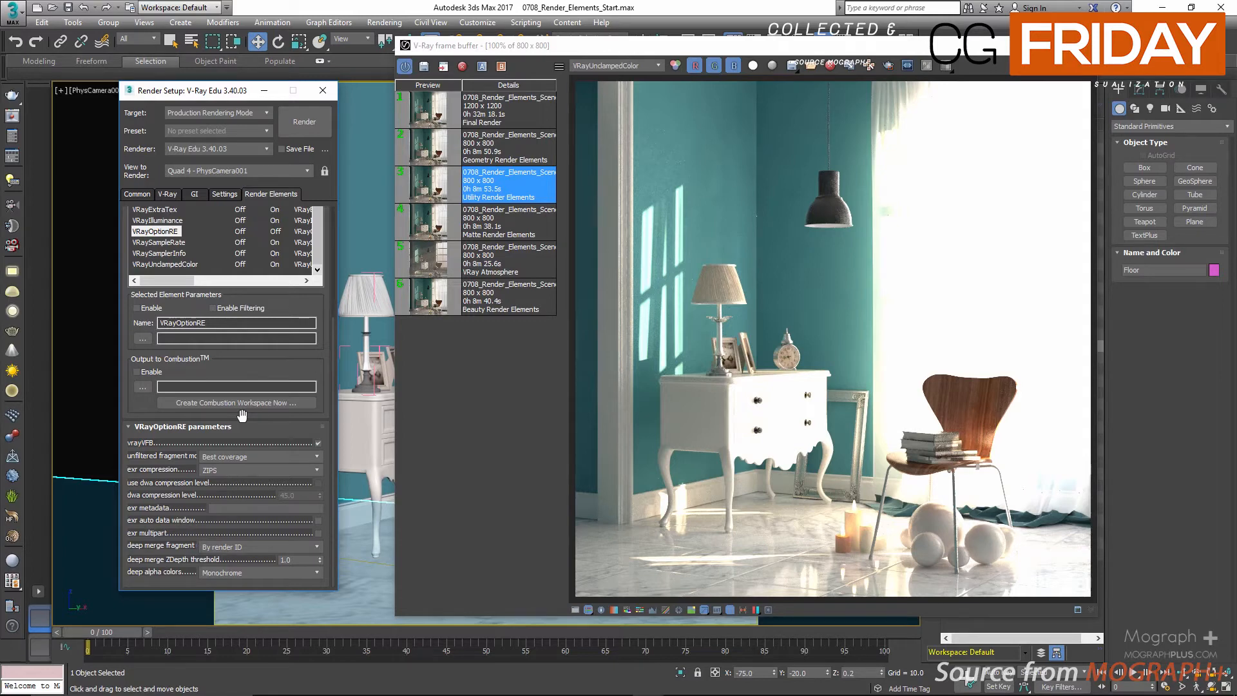
{"action": "left_click", "coordinate": [248, 469]}
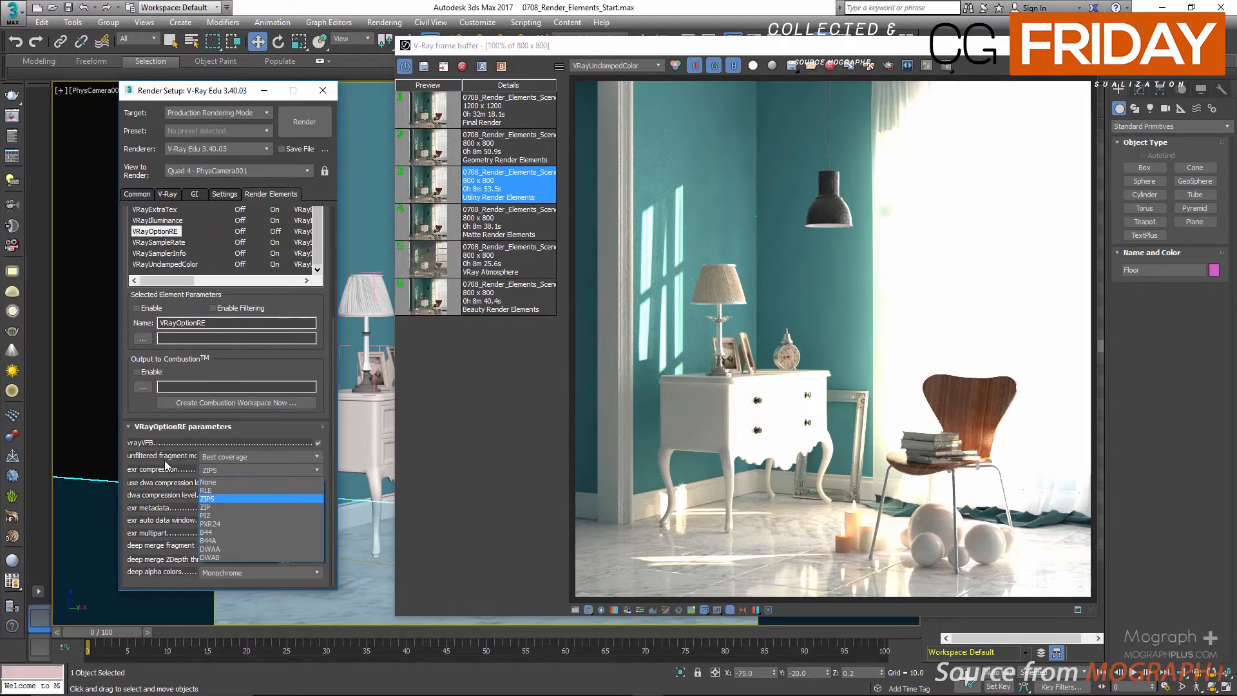
{"action": "left_click", "coordinate": [169, 485]}
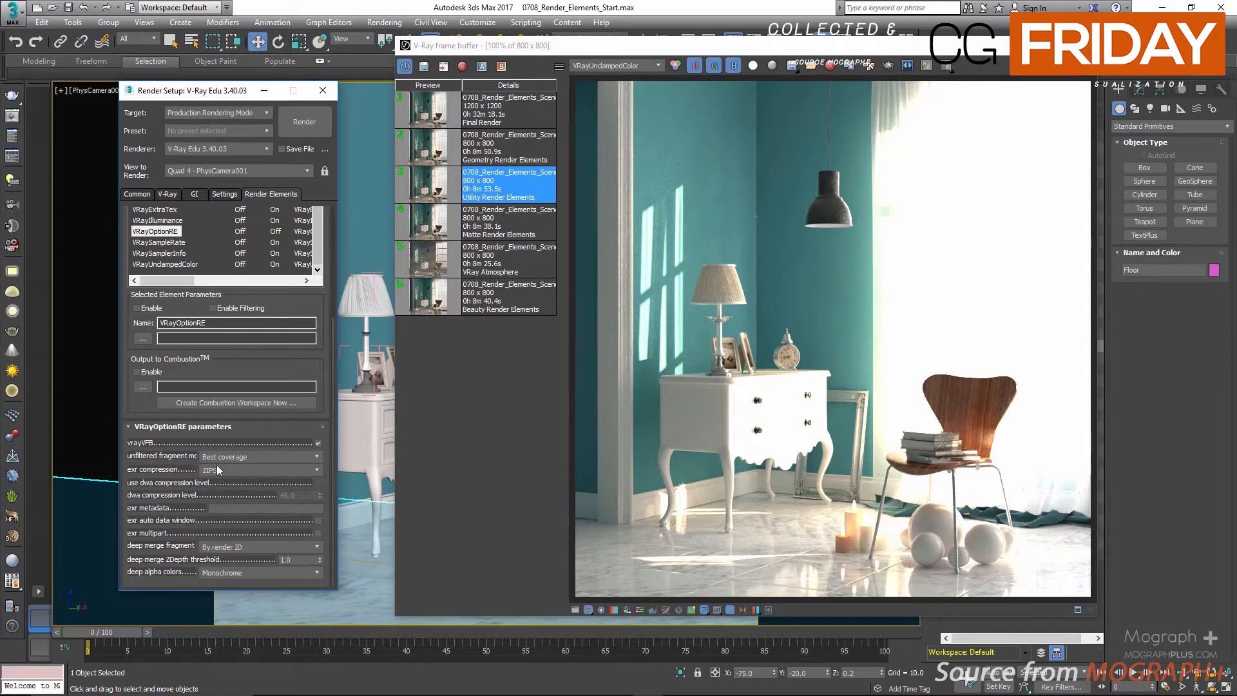
Load the Geometry Render Elements render from the frame buffer history and display its RGB color channel.
{"action": "left_click", "coordinate": [449, 152]}
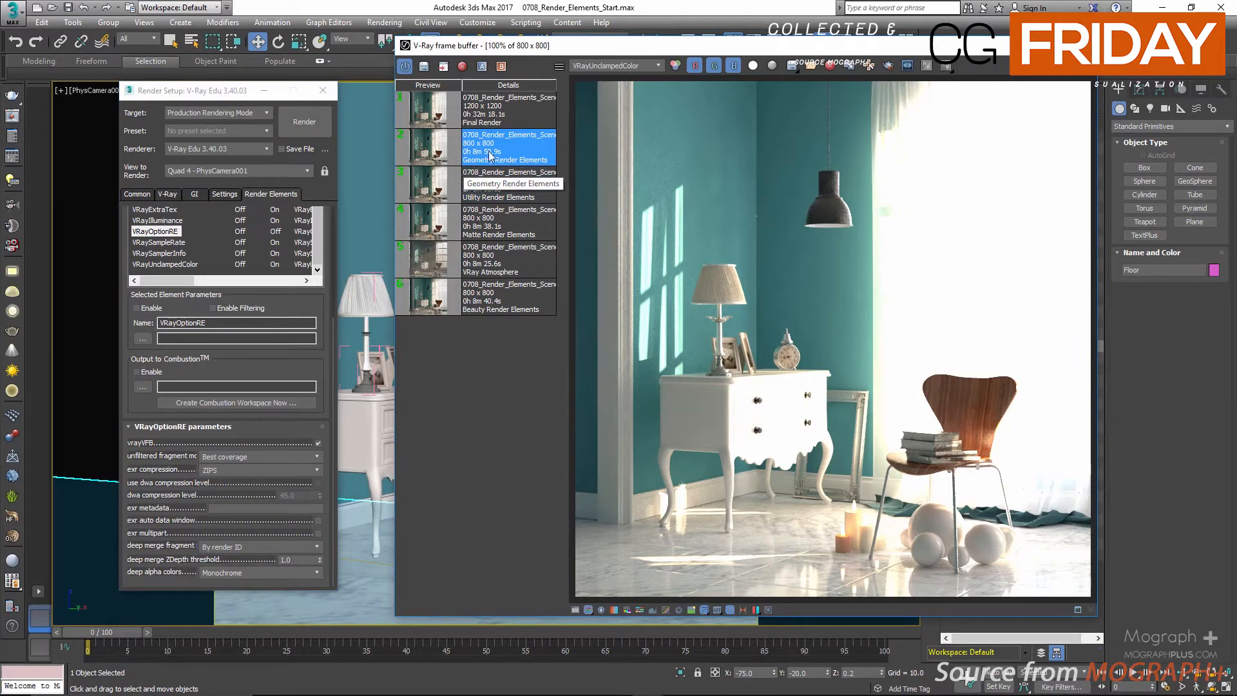
{"action": "left_click", "coordinate": [623, 64]}
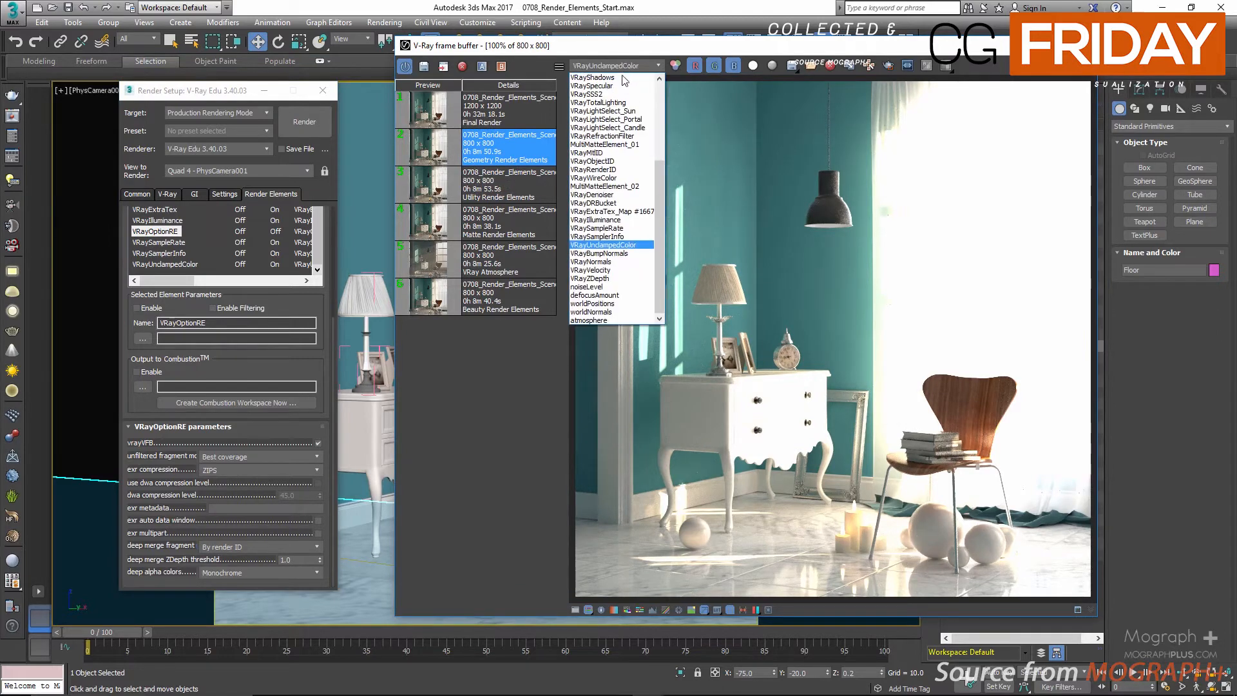
{"action": "scroll", "coordinate": [635, 115], "scroll_direction": "down", "scroll_amount": 5}
{"action": "scroll", "coordinate": [635, 115], "scroll_direction": "up", "scroll_amount": 5}
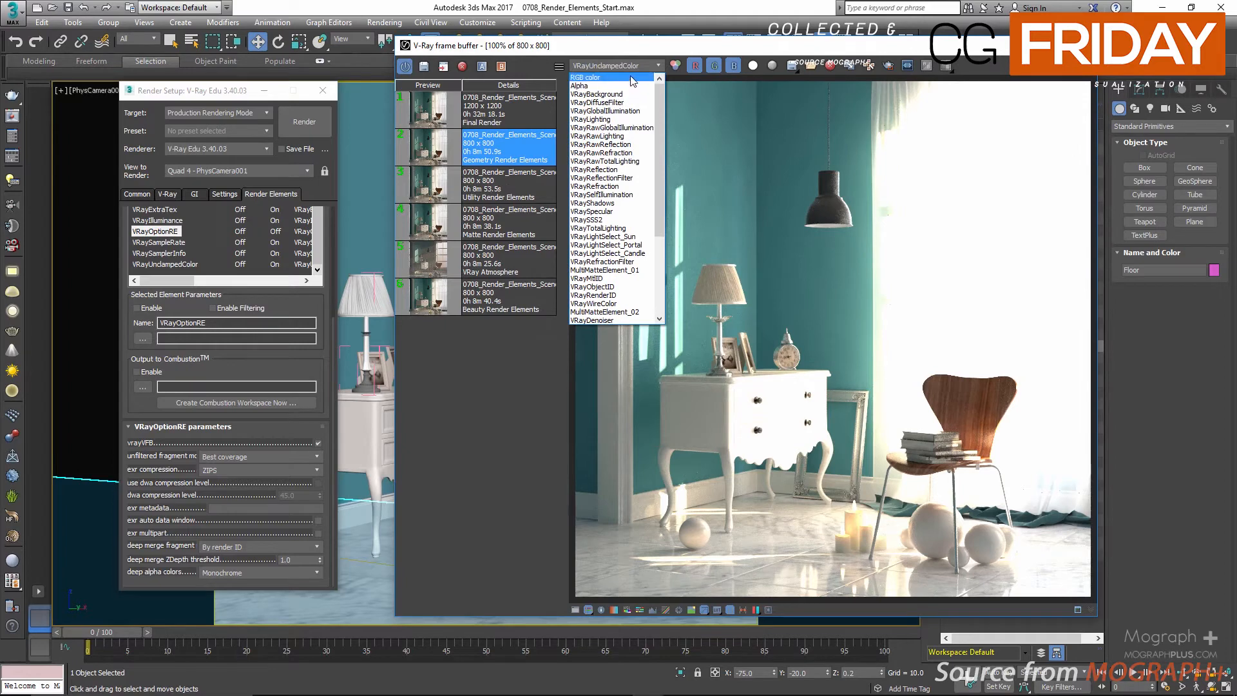
{"action": "left_click", "coordinate": [599, 77]}
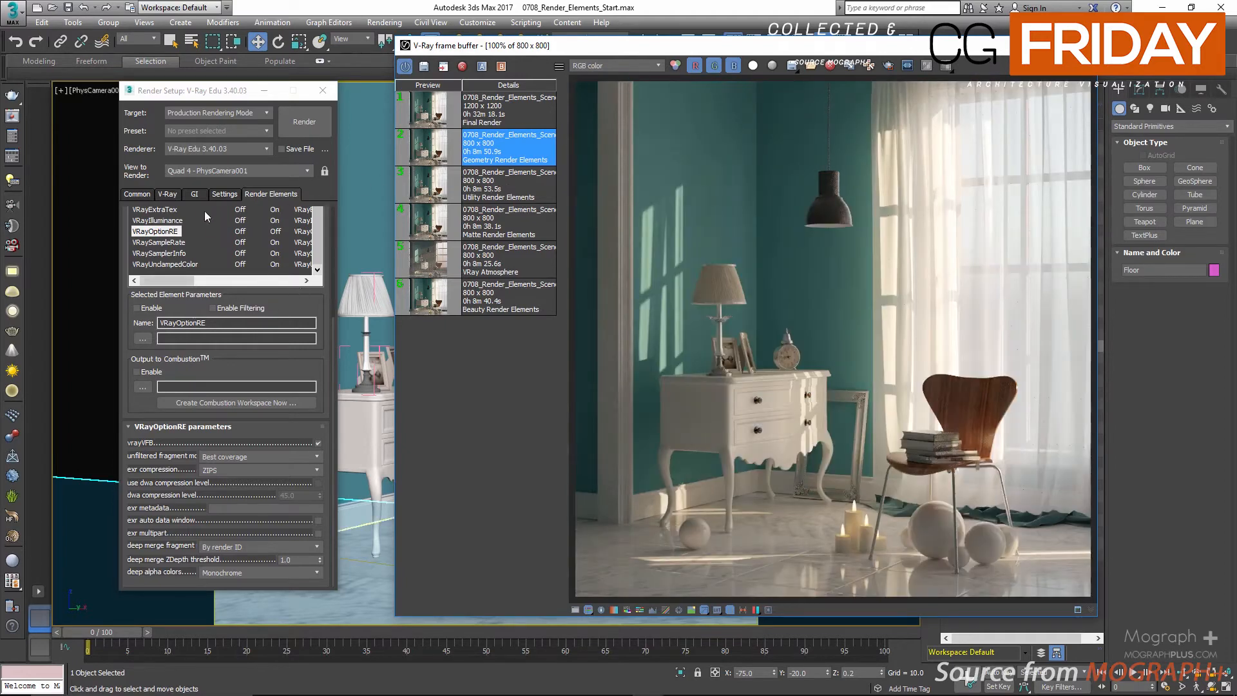
Add the VRayBumpNormals, VRayNormals, VRayVelocity and VRayZDepth render elements to the scene's element list.
{"action": "scroll", "coordinate": [168, 257], "scroll_direction": "up", "scroll_amount": 5}
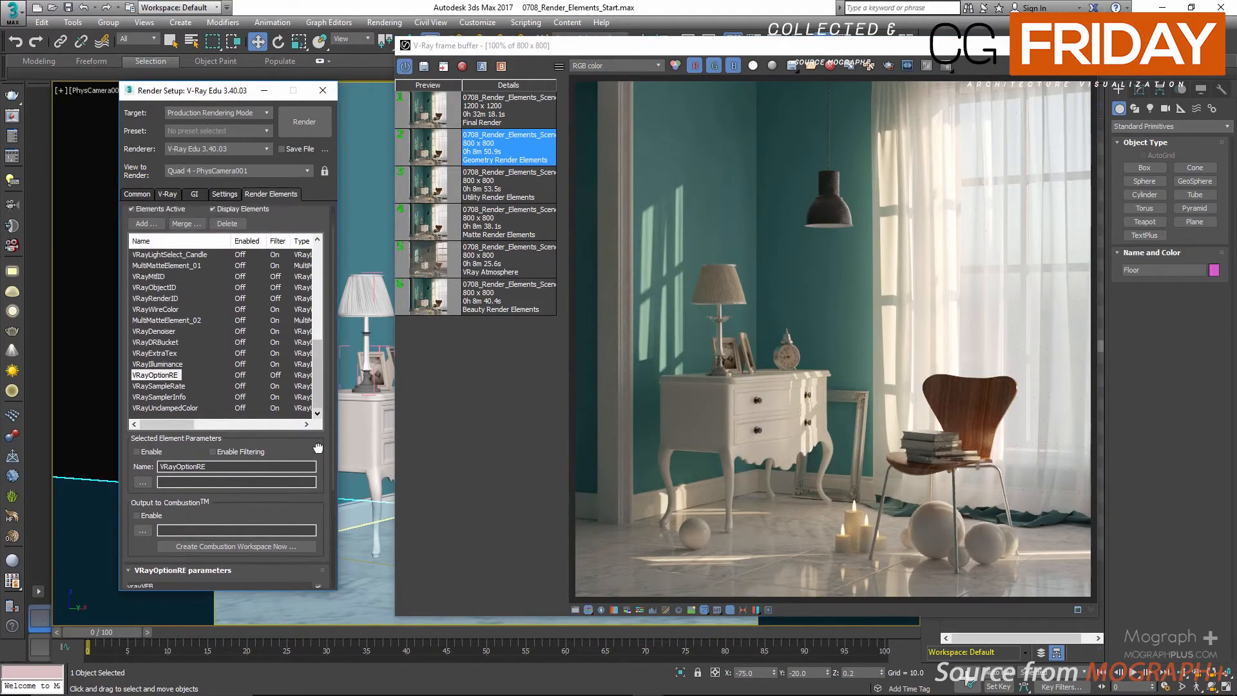
{"action": "left_click", "coordinate": [143, 234]}
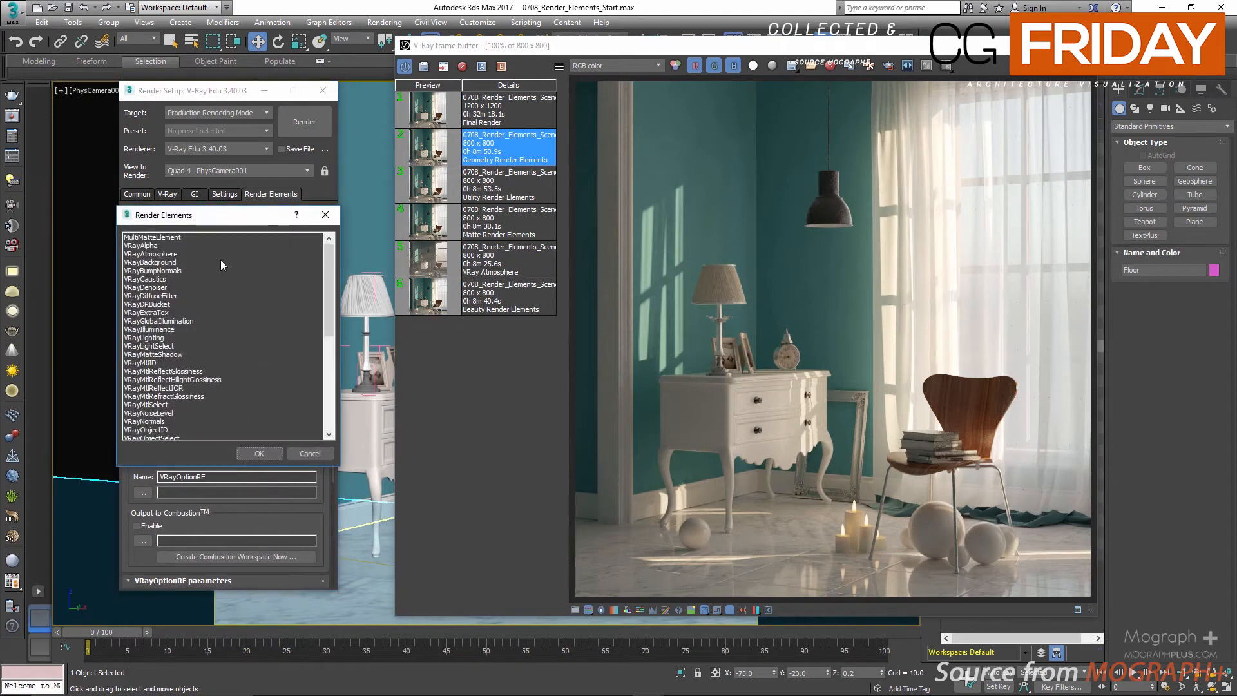
{"action": "left_click", "coordinate": [184, 271]}
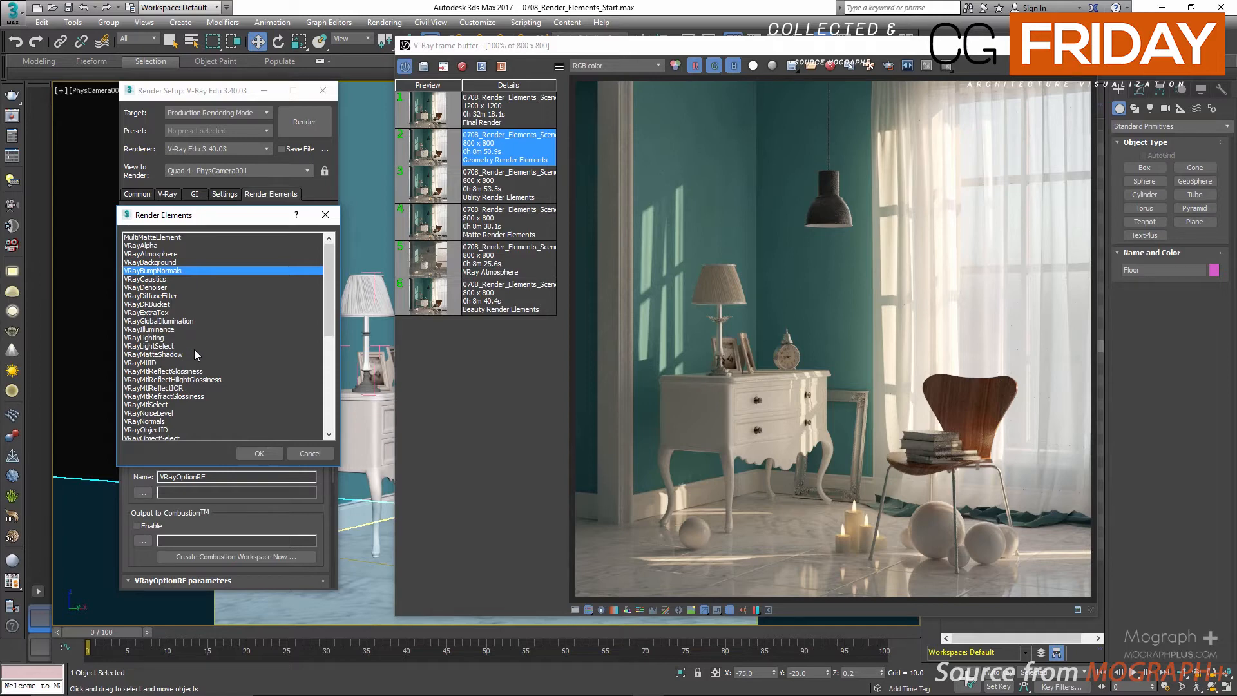
{"action": "scroll", "coordinate": [192, 353], "scroll_direction": "down", "scroll_amount": 1}
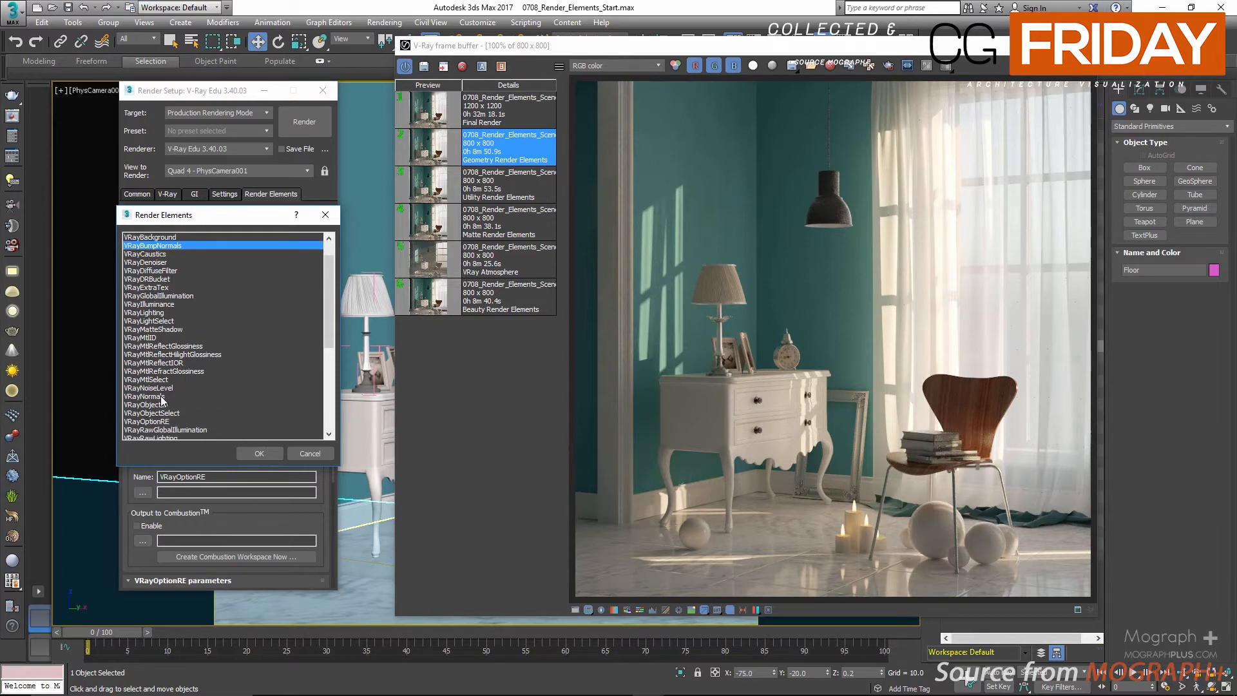
{"action": "left_click", "coordinate": [162, 396], "text": "ctrl"}
{"action": "scroll", "coordinate": [190, 372], "scroll_direction": "down", "scroll_amount": 4}
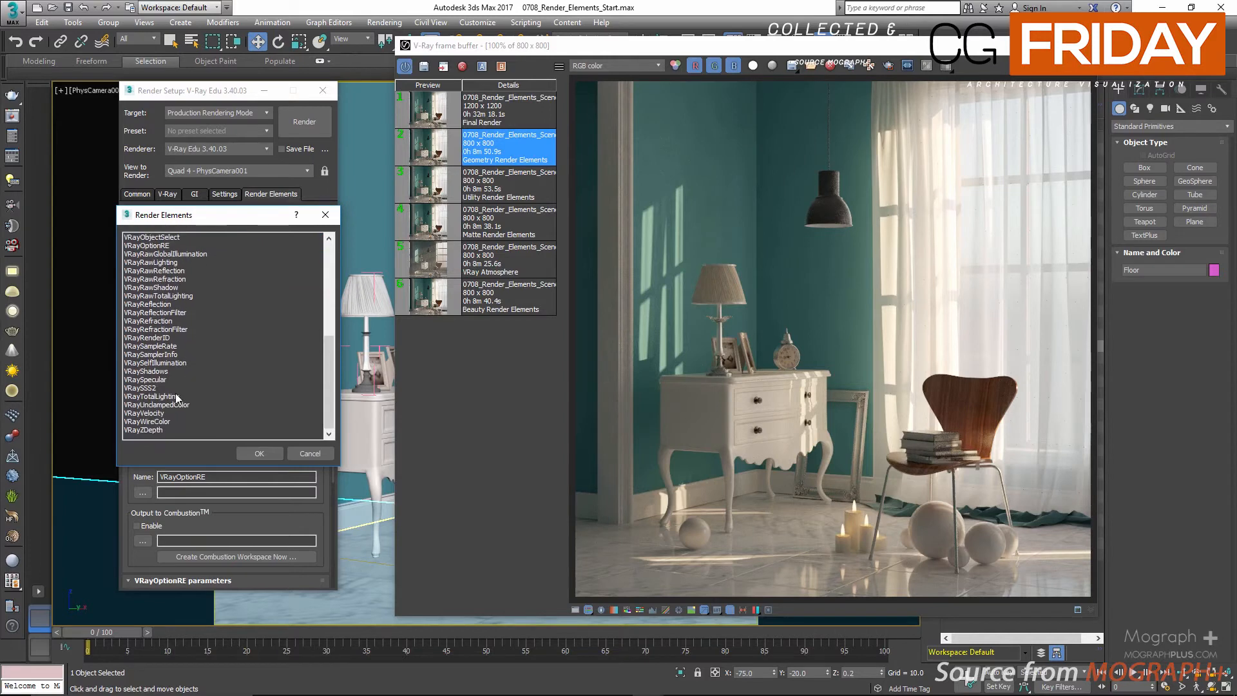
{"action": "left_click", "coordinate": [148, 429], "text": "ctrl"}
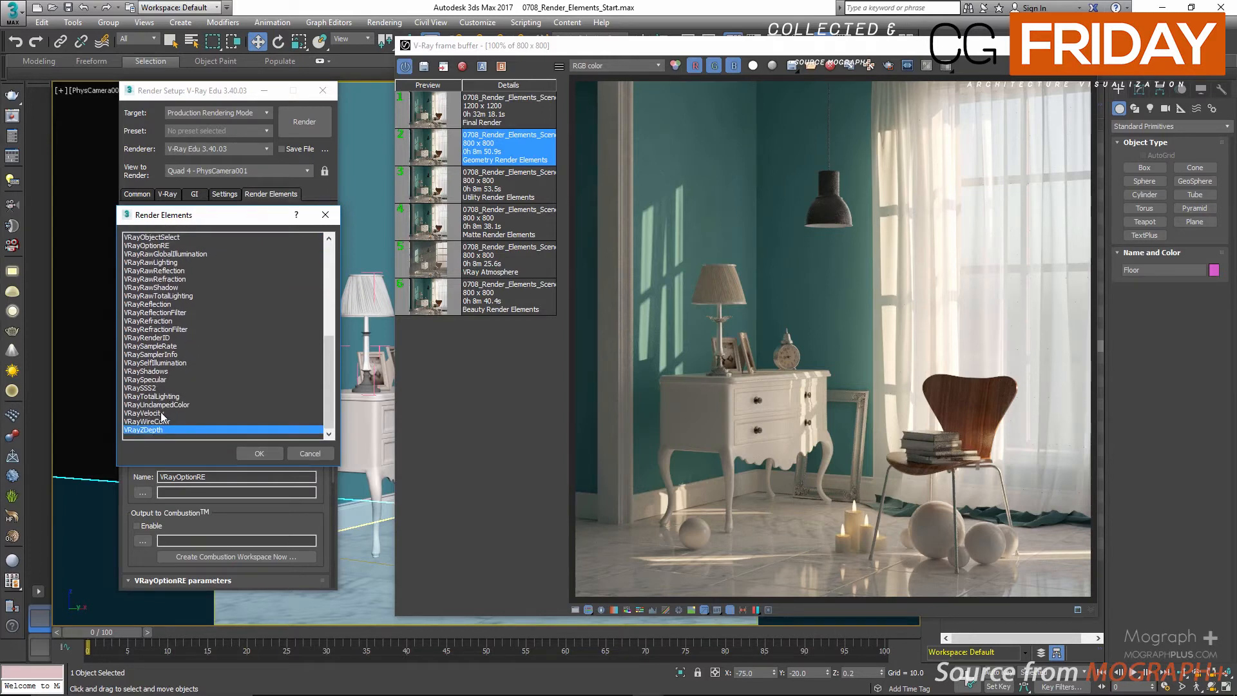
{"action": "left_click", "coordinate": [161, 414], "text": "ctrl"}
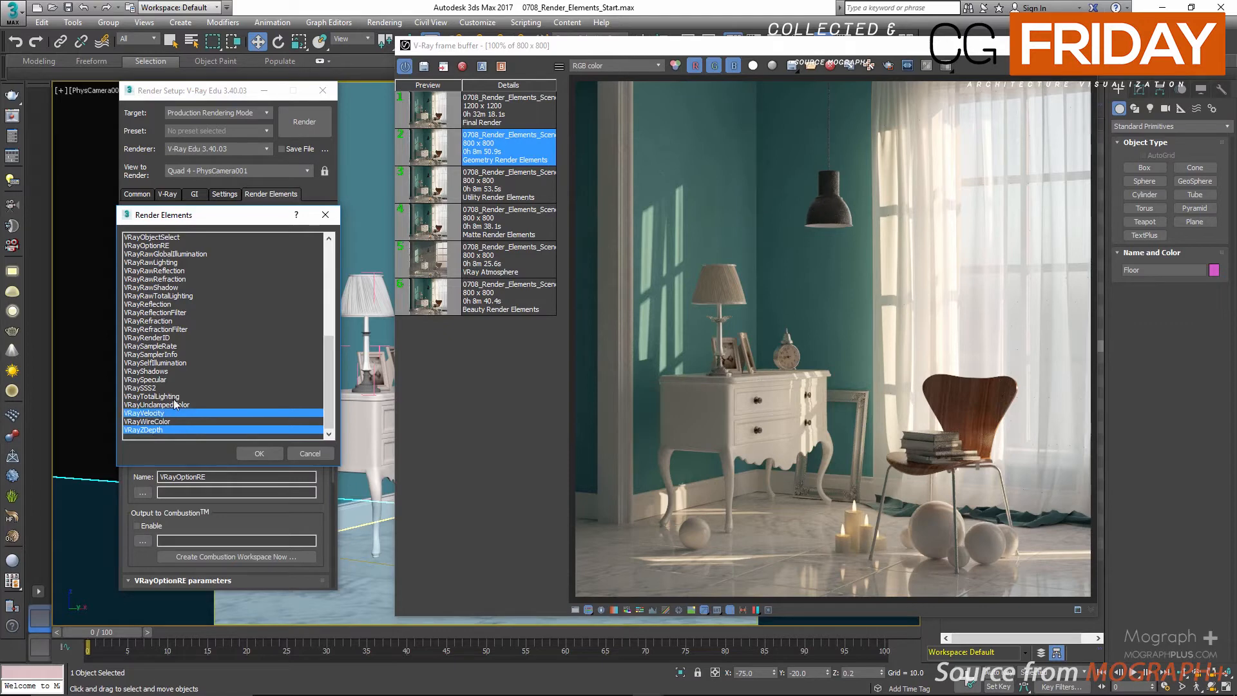
{"action": "scroll", "coordinate": [201, 347], "scroll_direction": "up", "scroll_amount": 1}
{"action": "scroll", "coordinate": [203, 343], "scroll_direction": "up", "scroll_amount": 8}
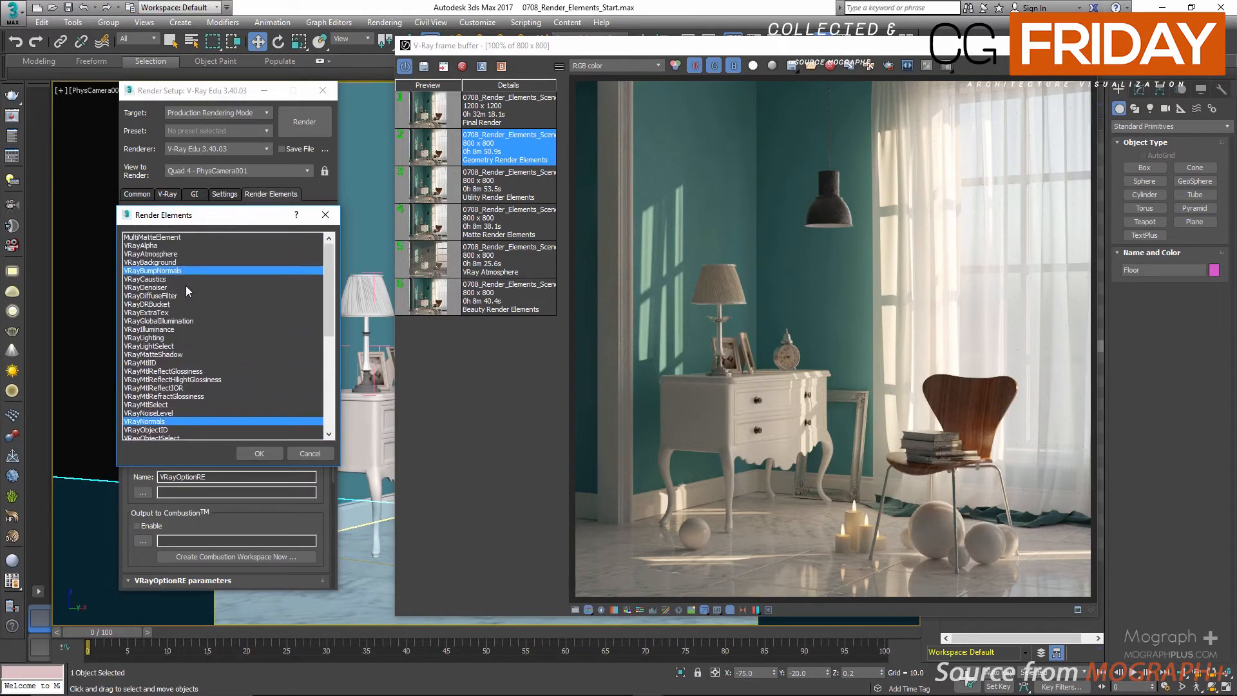
{"action": "left_click", "coordinate": [196, 273]}
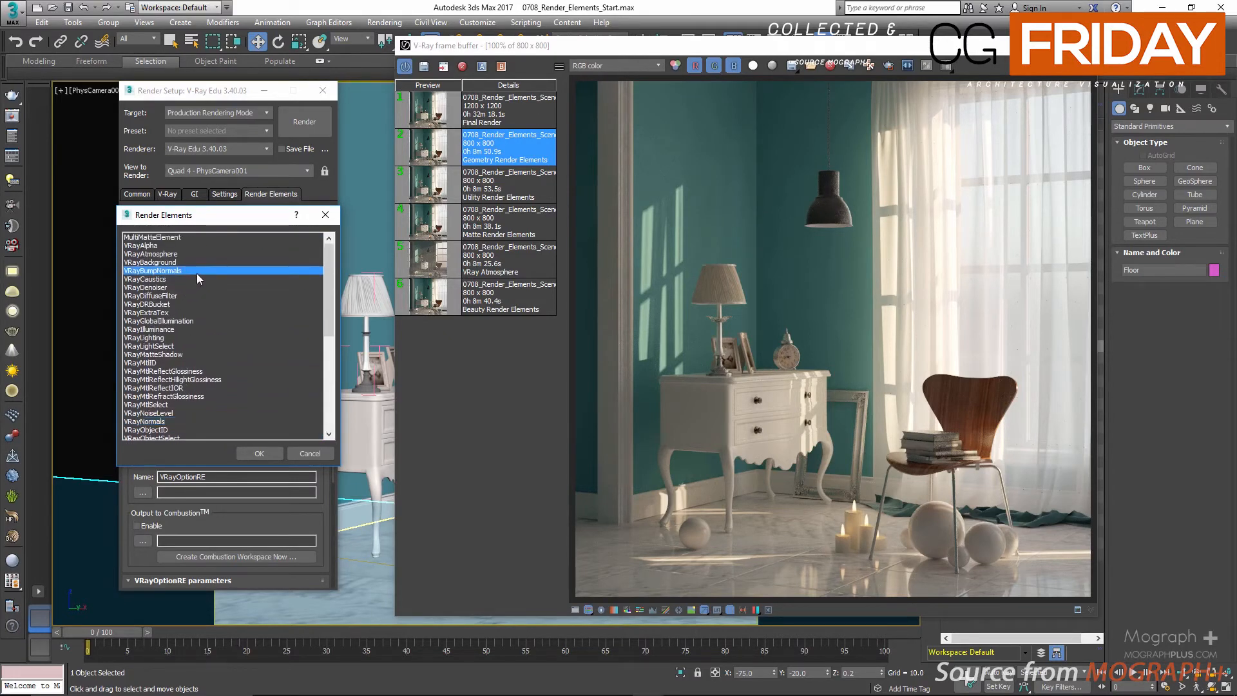
{"action": "left_click", "coordinate": [168, 421], "text": "ctrl"}
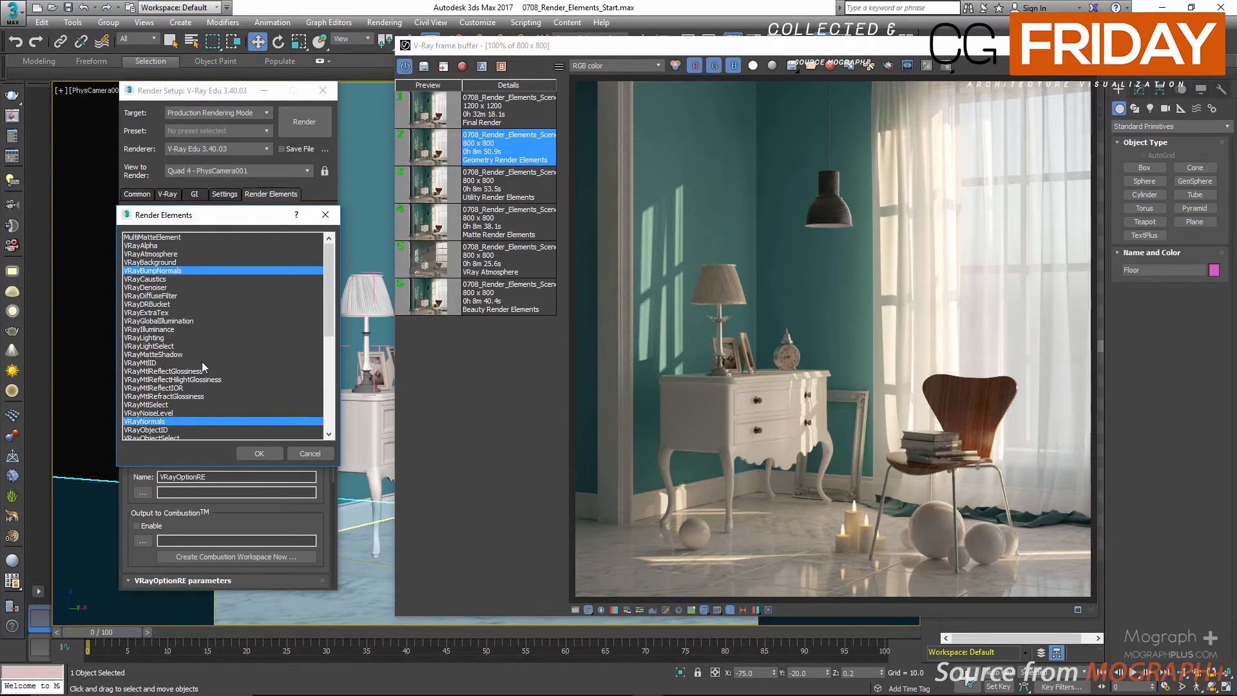
{"action": "scroll", "coordinate": [211, 354], "scroll_direction": "down", "scroll_amount": 8}
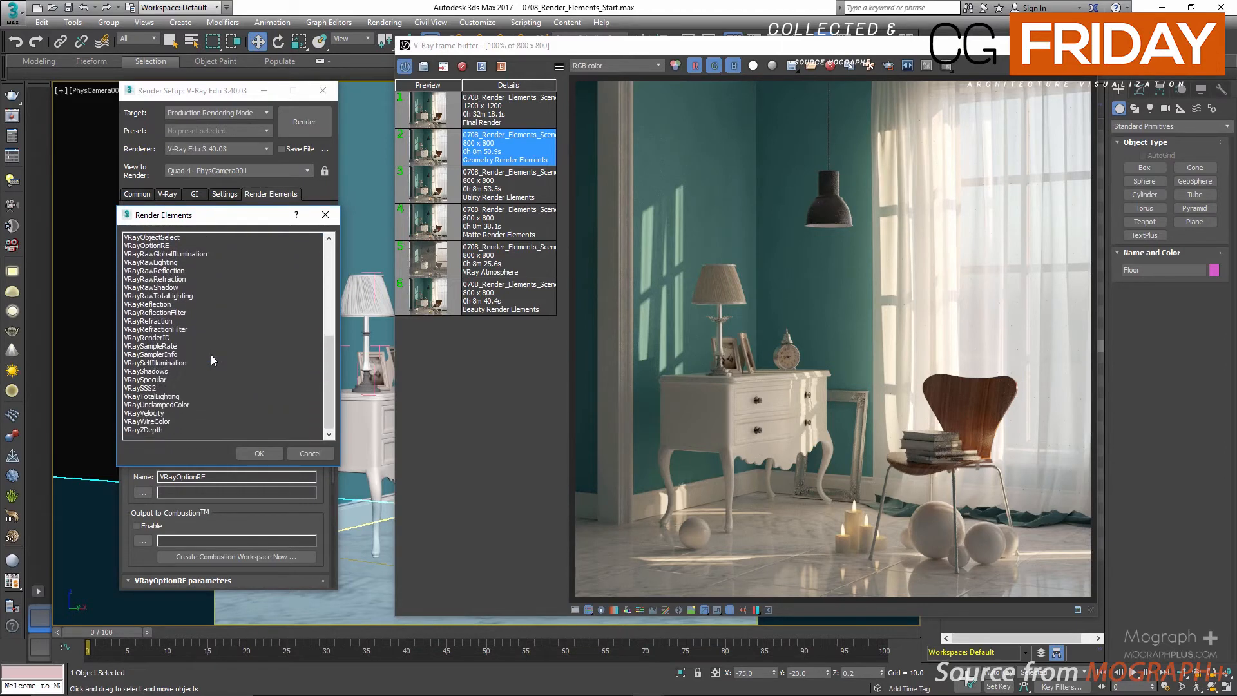
{"action": "left_click", "coordinate": [159, 413], "text": "ctrl"}
{"action": "left_click", "coordinate": [159, 421], "text": "ctrl"}
{"action": "left_click", "coordinate": [149, 429], "text": "ctrl"}
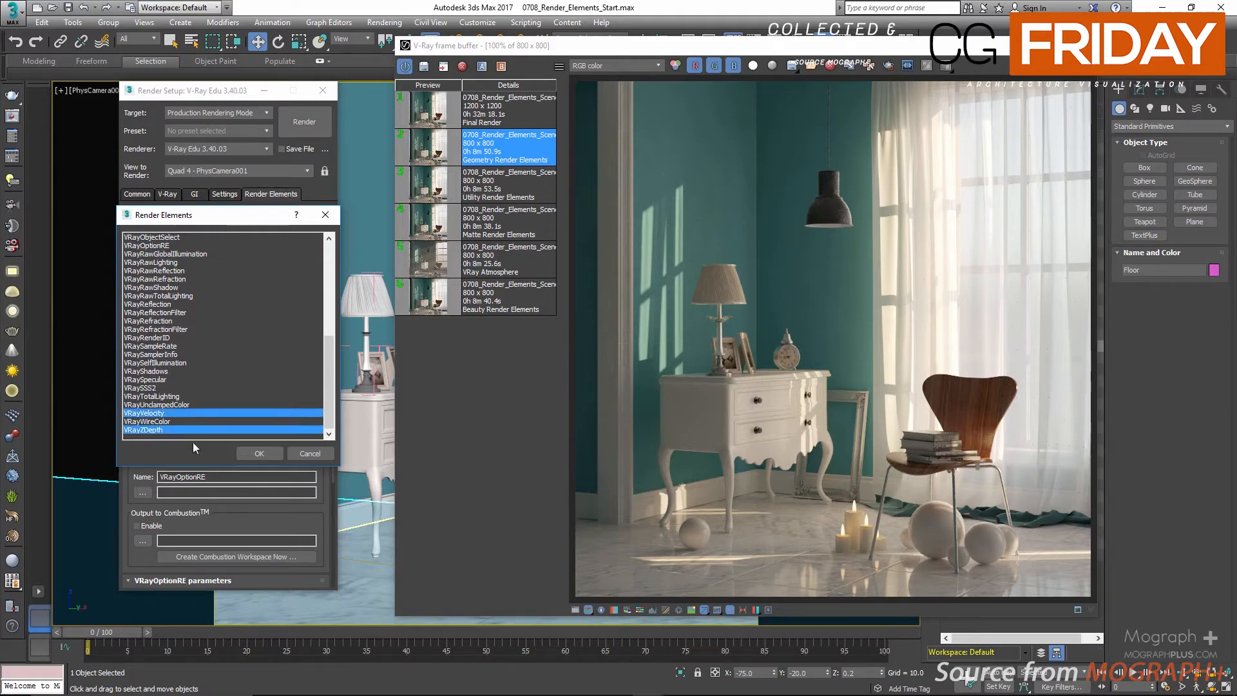
{"action": "left_click", "coordinate": [252, 454]}
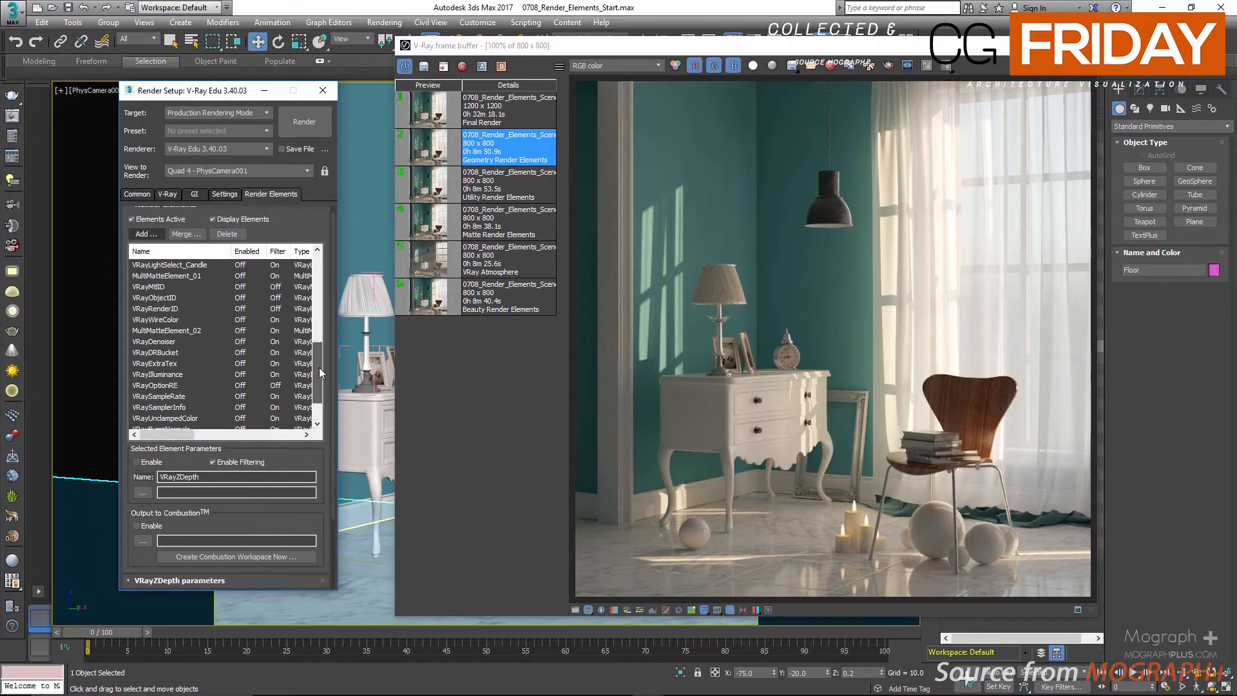
{"action": "scroll", "coordinate": [320, 374], "scroll_direction": "down", "scroll_amount": 2}
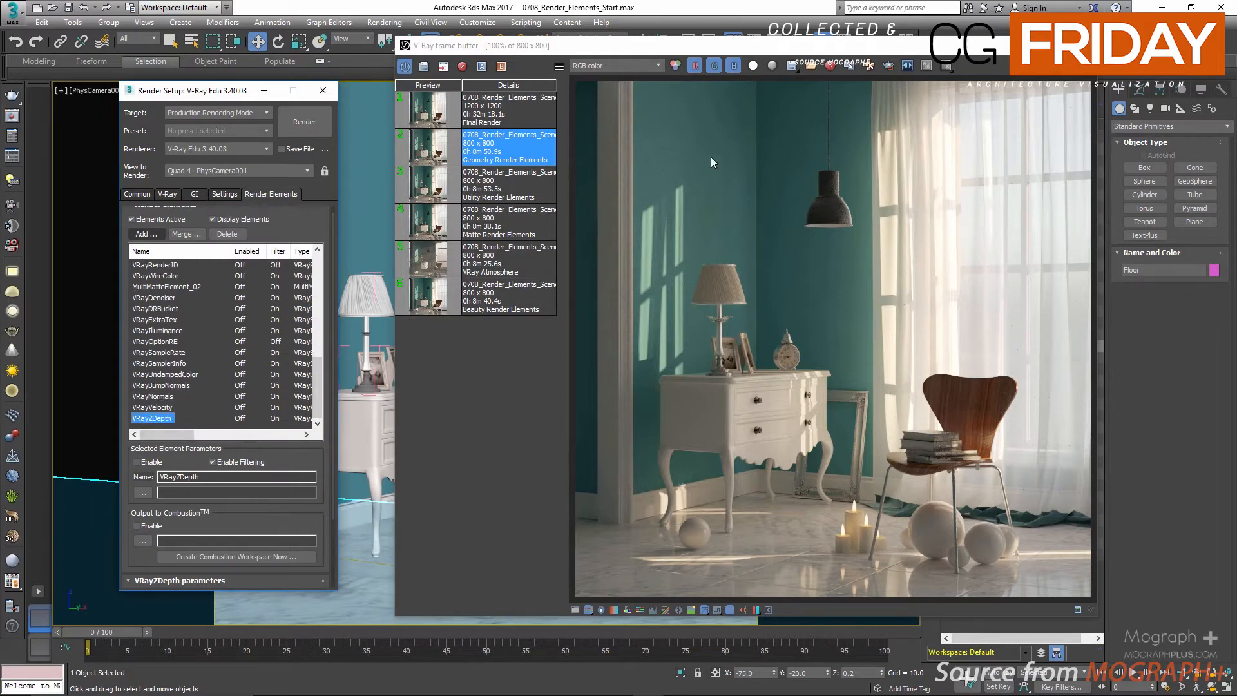
{"action": "left_click", "coordinate": [638, 65]}
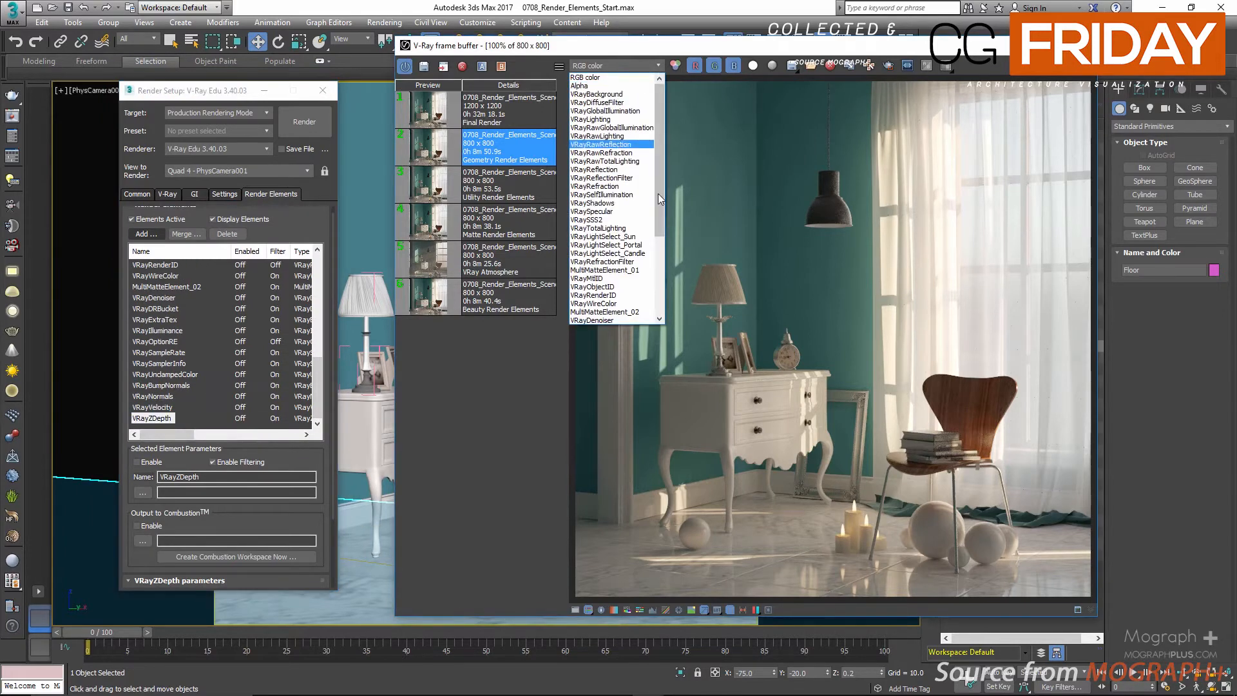
{"action": "scroll", "coordinate": [642, 226], "scroll_direction": "down", "scroll_amount": 5}
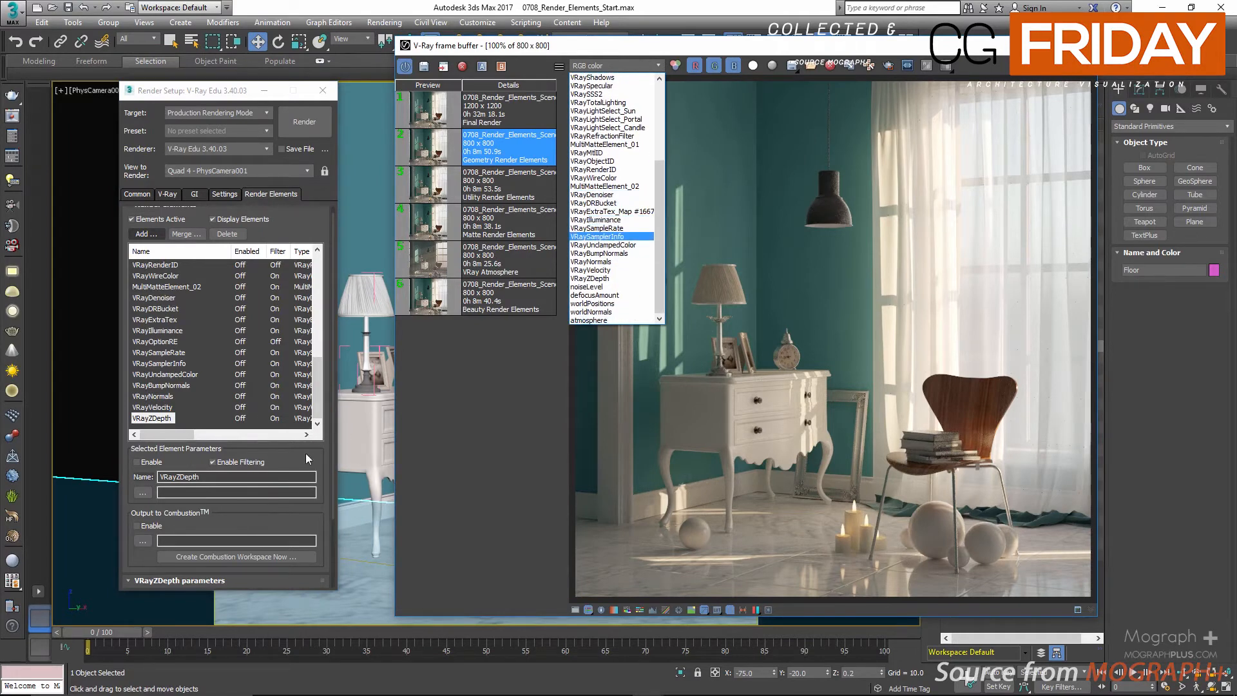
{"action": "left_click", "coordinate": [306, 453]}
Set the VRayZDepth element's zdepth min to 400 and zdepth max to 770.
{"action": "left_click_drag", "start_coordinate": [303, 456], "coordinate": [338, 227]}
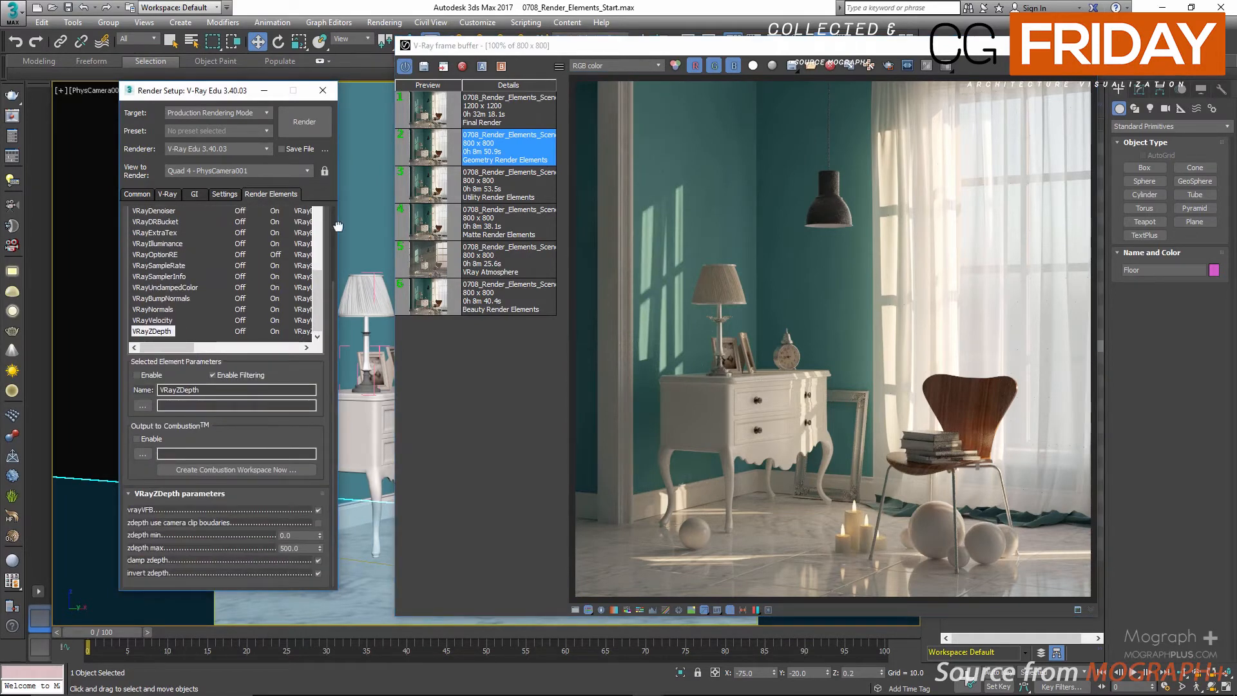
{"action": "double_click", "coordinate": [299, 535]}
{"action": "type", "text": "400"}
{"action": "double_click", "coordinate": [297, 548]}
{"action": "type", "text": "7"}
{"action": "key", "text": "Return"}
{"action": "scroll", "coordinate": [309, 426], "scroll_direction": "up", "scroll_amount": 3}
{"action": "scroll", "coordinate": [309, 427], "scroll_direction": "down", "scroll_amount": 3}
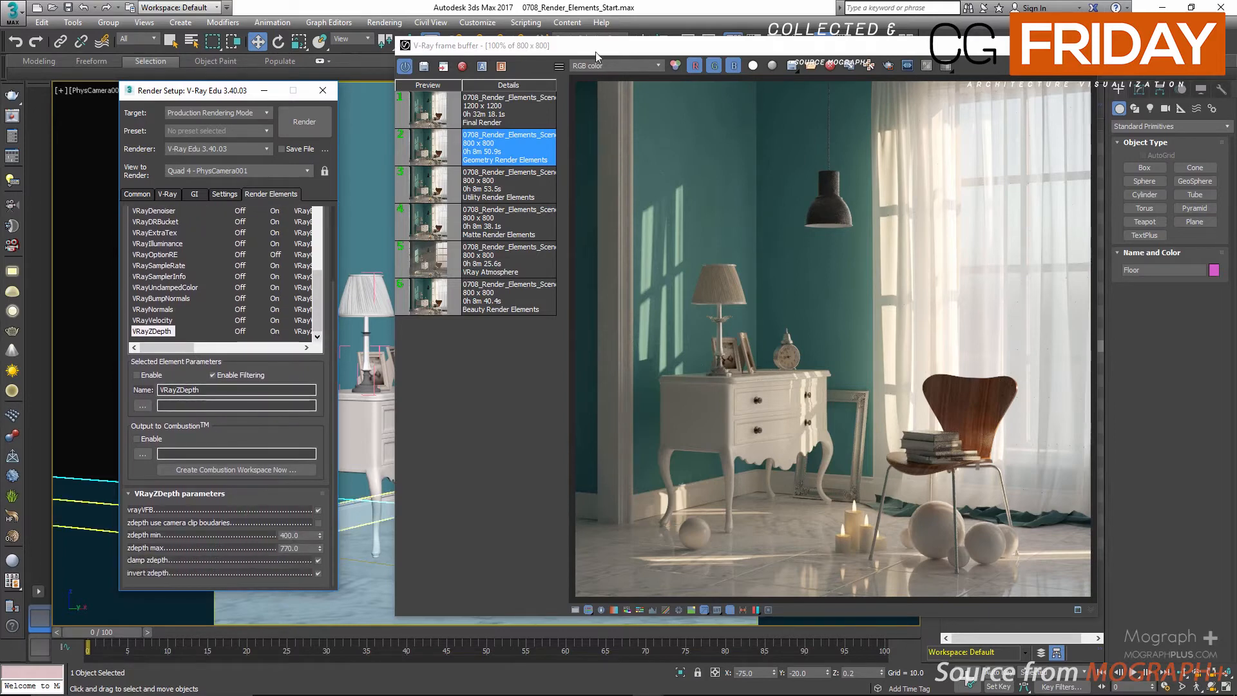
Uncover the camera viewport and advance the animation to frame 32 to see the moving ball.
{"action": "left_click_drag", "start_coordinate": [595, 51], "coordinate": [882, 83]}
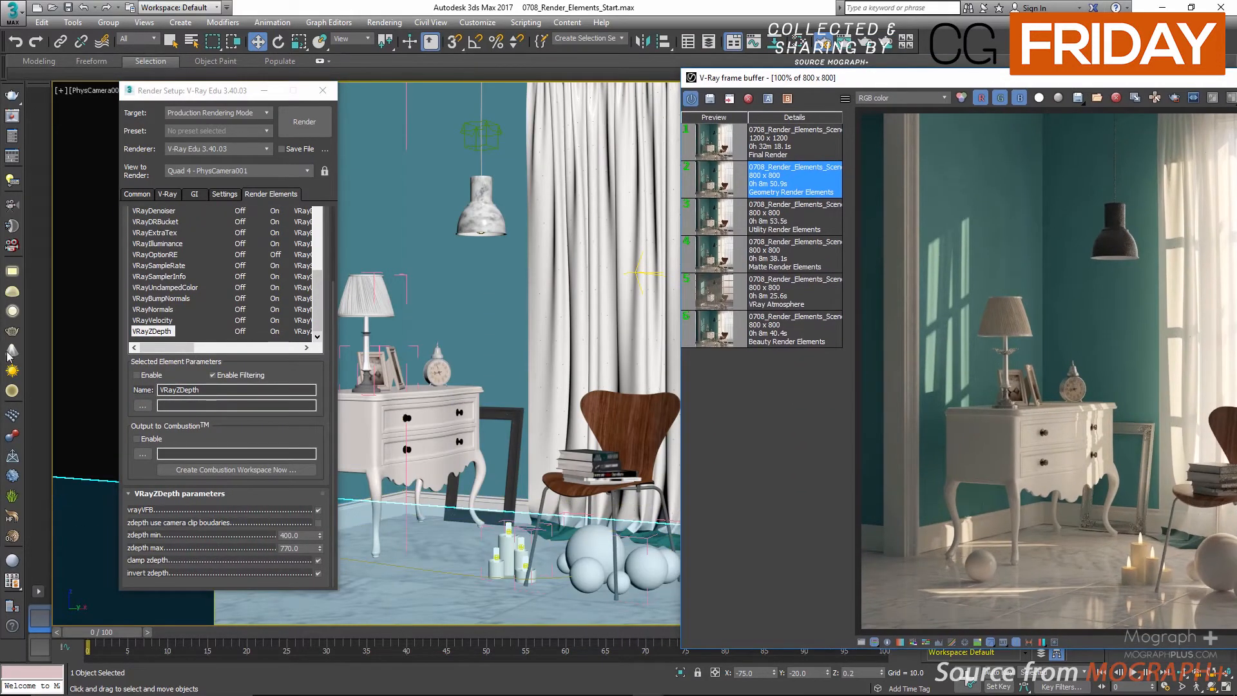
{"action": "left_click", "coordinate": [86, 309]}
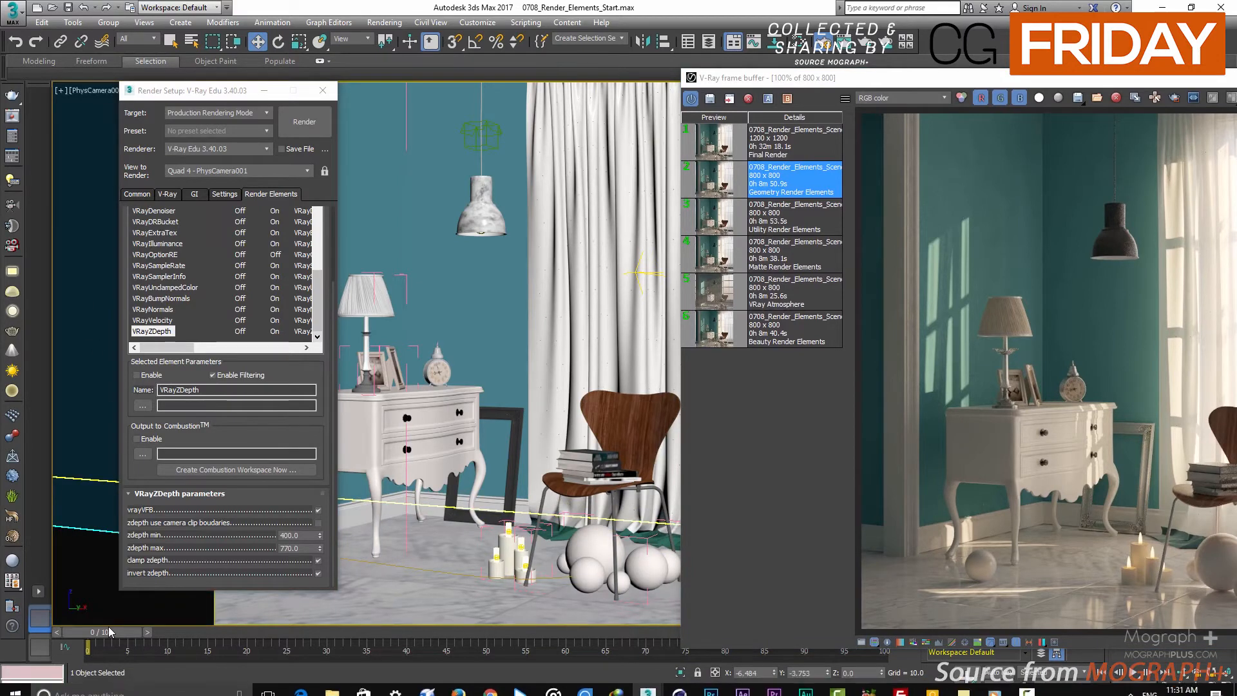
{"action": "left_click_drag", "start_coordinate": [116, 632], "coordinate": [354, 636]}
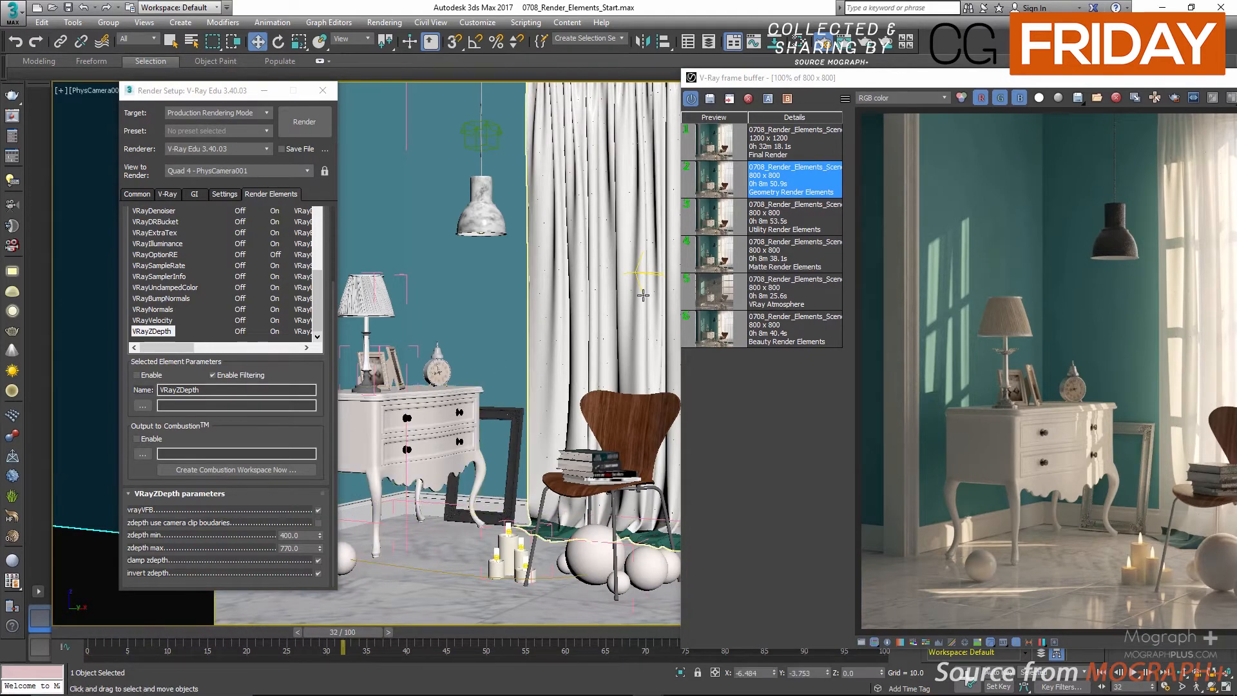
Display the VRayBumpNormals channel in the frame buffer and show the VRayBumpNormals element's parameters alongside it.
{"action": "left_click_drag", "start_coordinate": [781, 78], "coordinate": [323, 34]}
{"action": "left_click", "coordinate": [469, 57]}
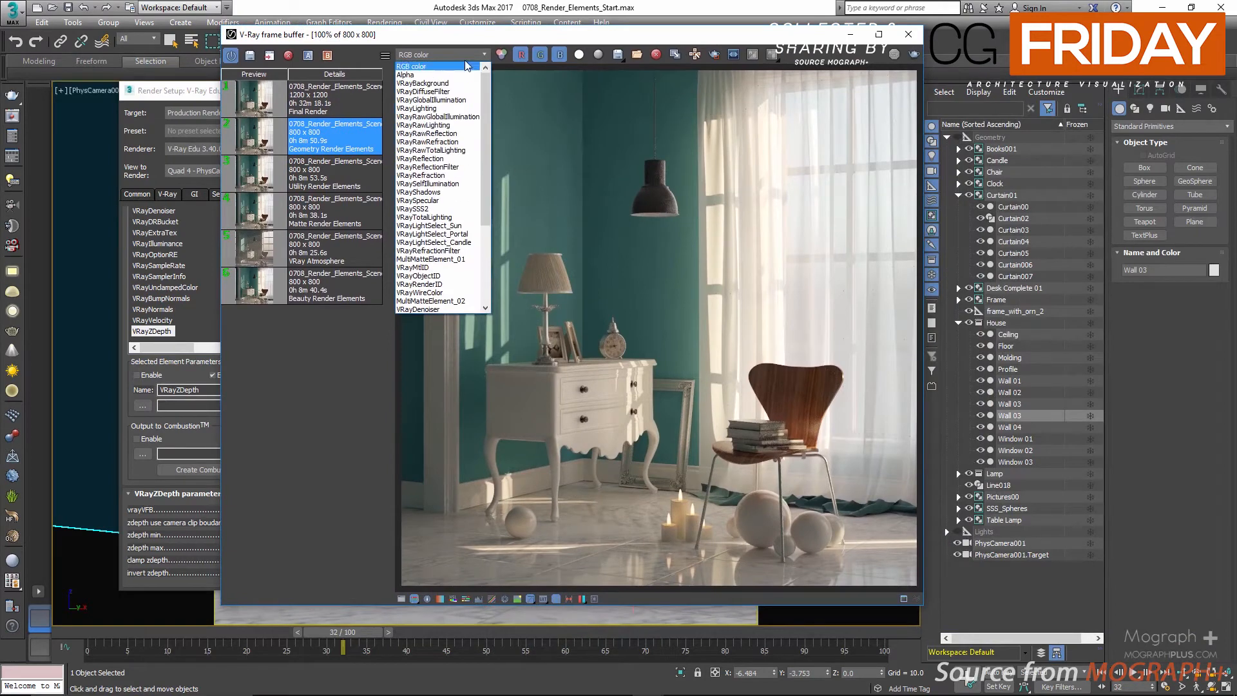
{"action": "left_click_drag", "start_coordinate": [490, 153], "coordinate": [493, 228]}
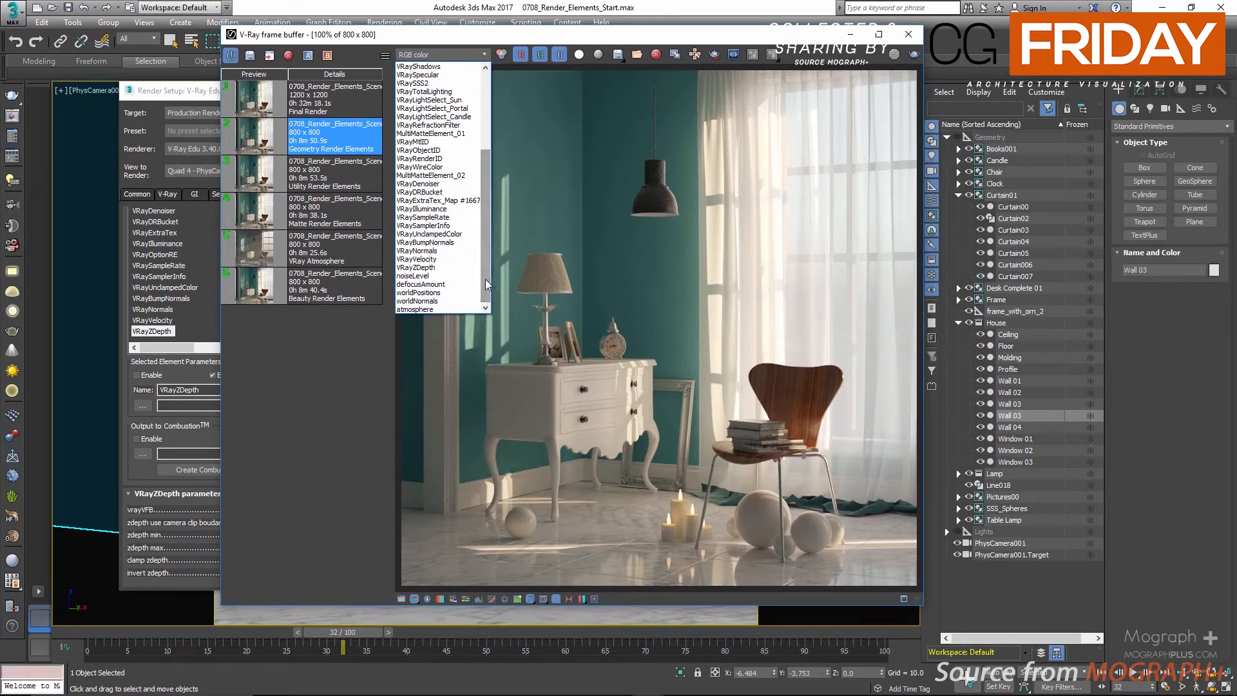
{"action": "left_click", "coordinate": [455, 242]}
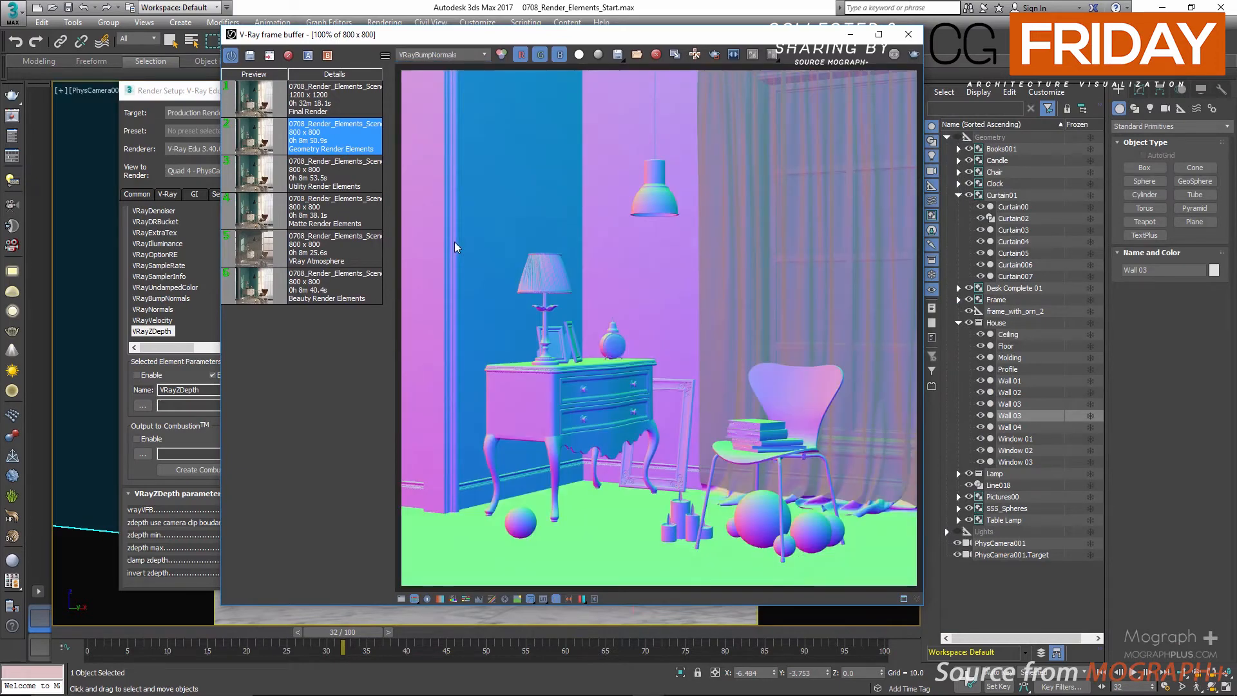
{"action": "left_click_drag", "start_coordinate": [526, 28], "coordinate": [691, 28]}
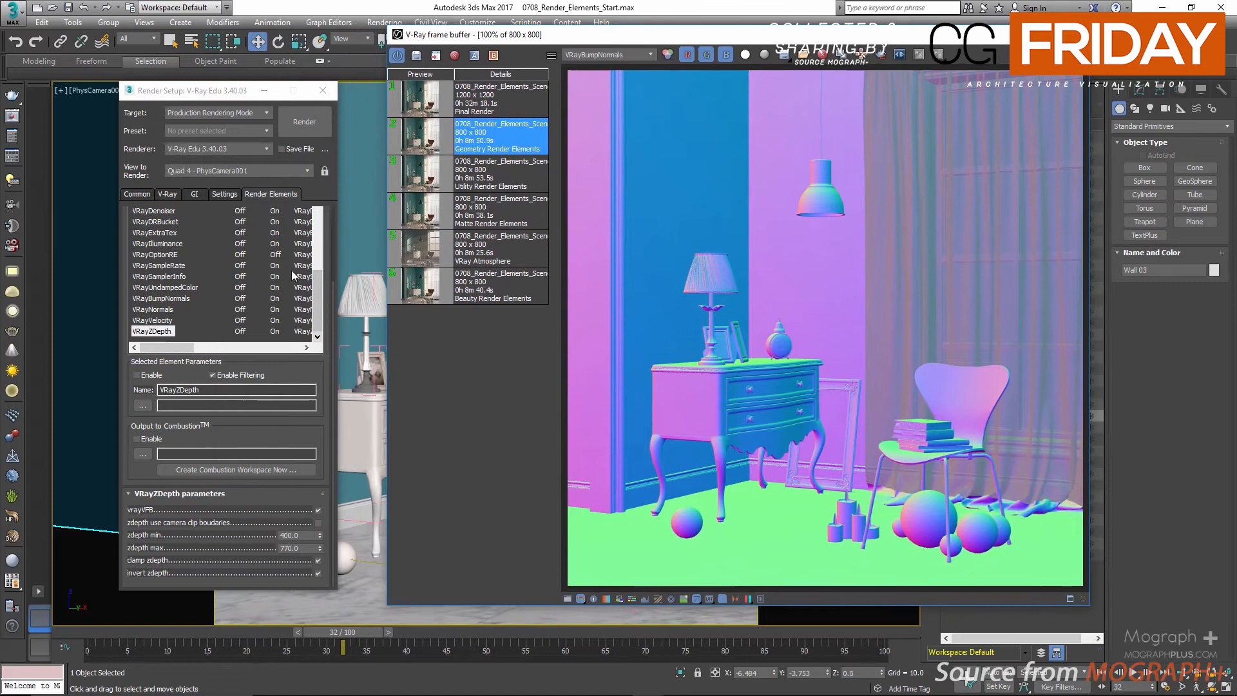
{"action": "left_click", "coordinate": [177, 299]}
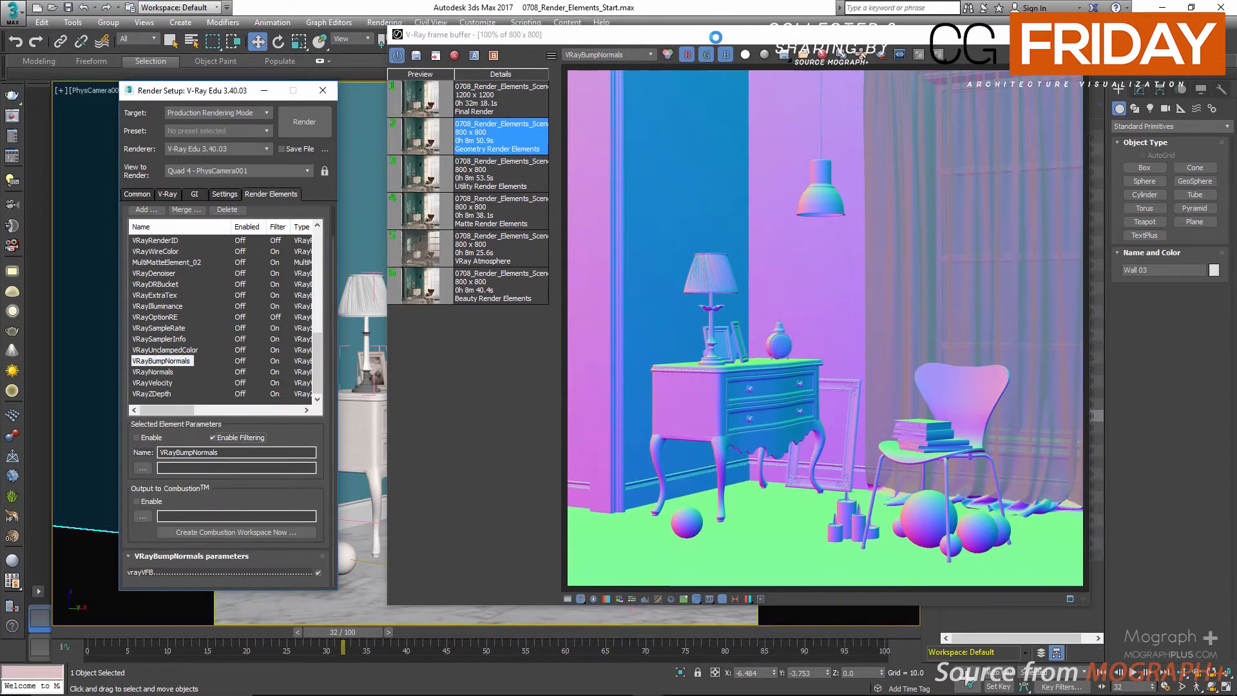
{"action": "mouse_move", "coordinate": [715, 37]}
{"action": "left_mouse_down"}
{"action": "mouse_move", "coordinate": [717, 71]}
{"action": "mouse_move", "coordinate": [716, 53]}
{"action": "left_mouse_up"}
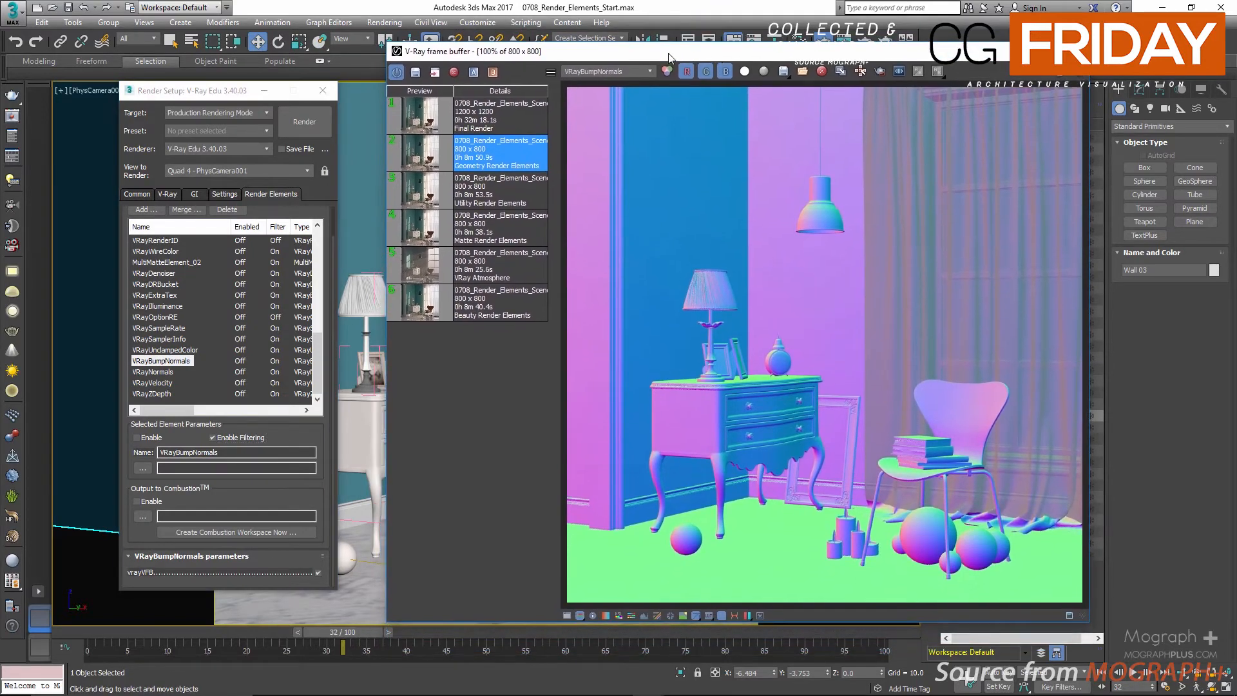
{"action": "left_click_drag", "start_coordinate": [221, 90], "coordinate": [262, 105]}
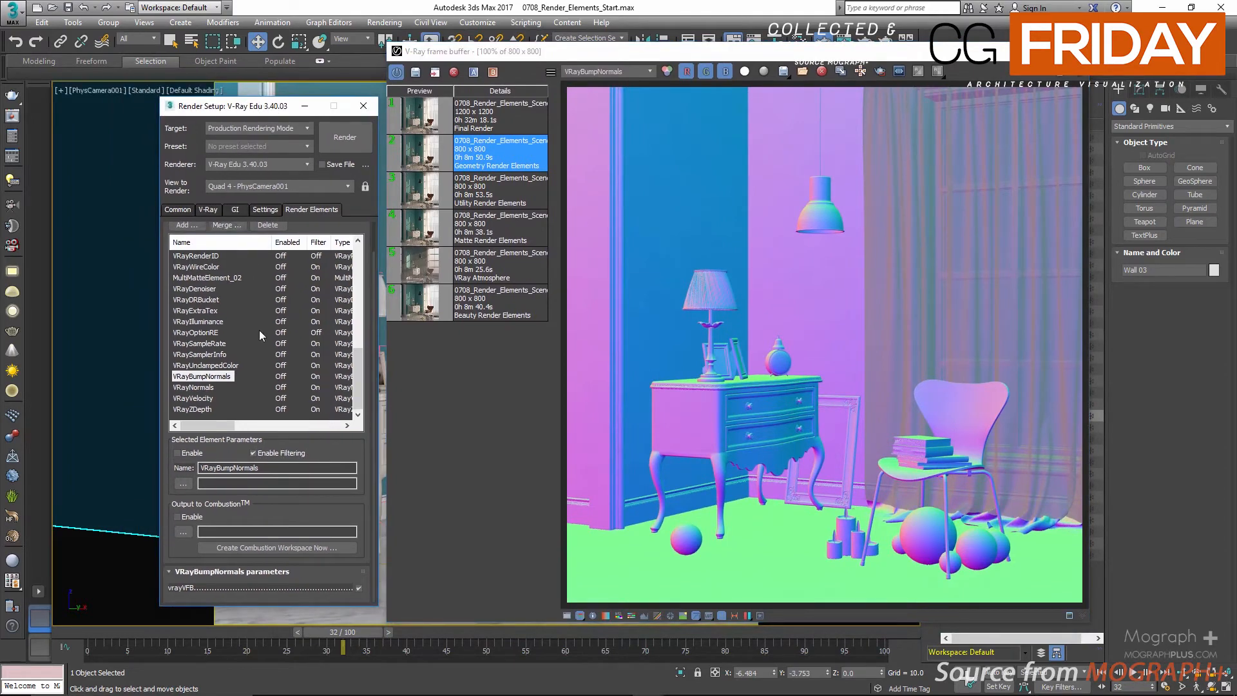
Display the VRayNormals channel in the frame buffer and select the matching VRayNormals element.
{"action": "left_click", "coordinate": [599, 77]}
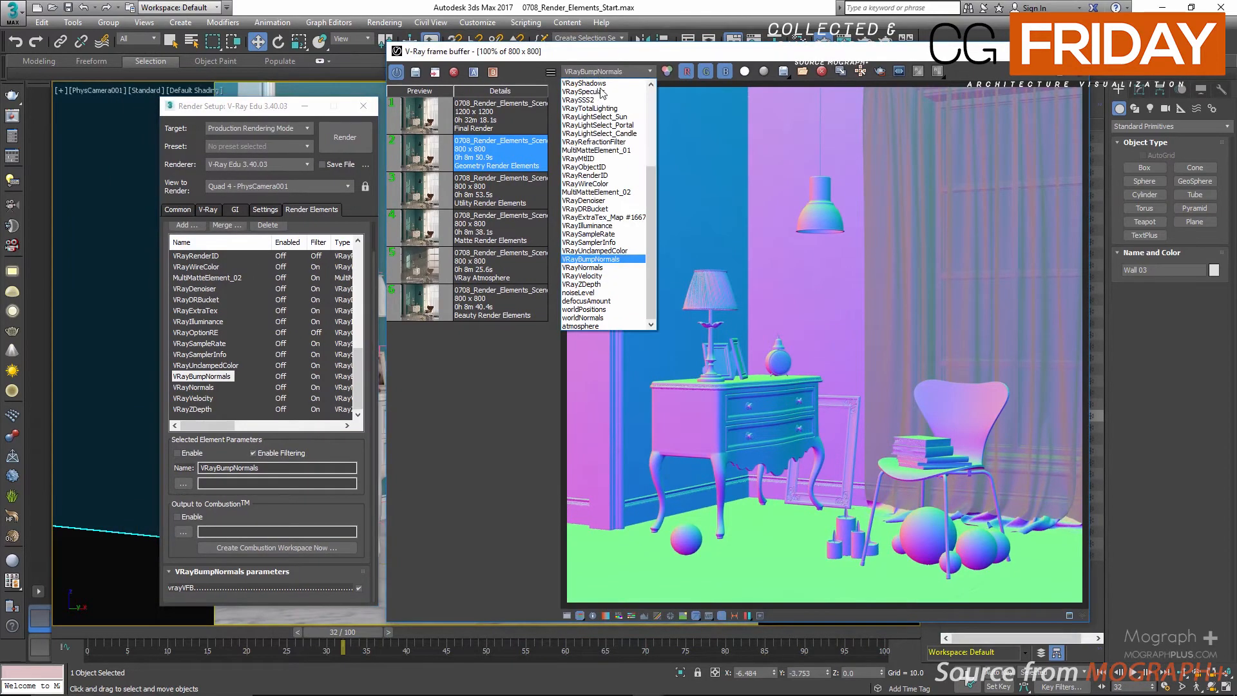
{"action": "left_click", "coordinate": [580, 270]}
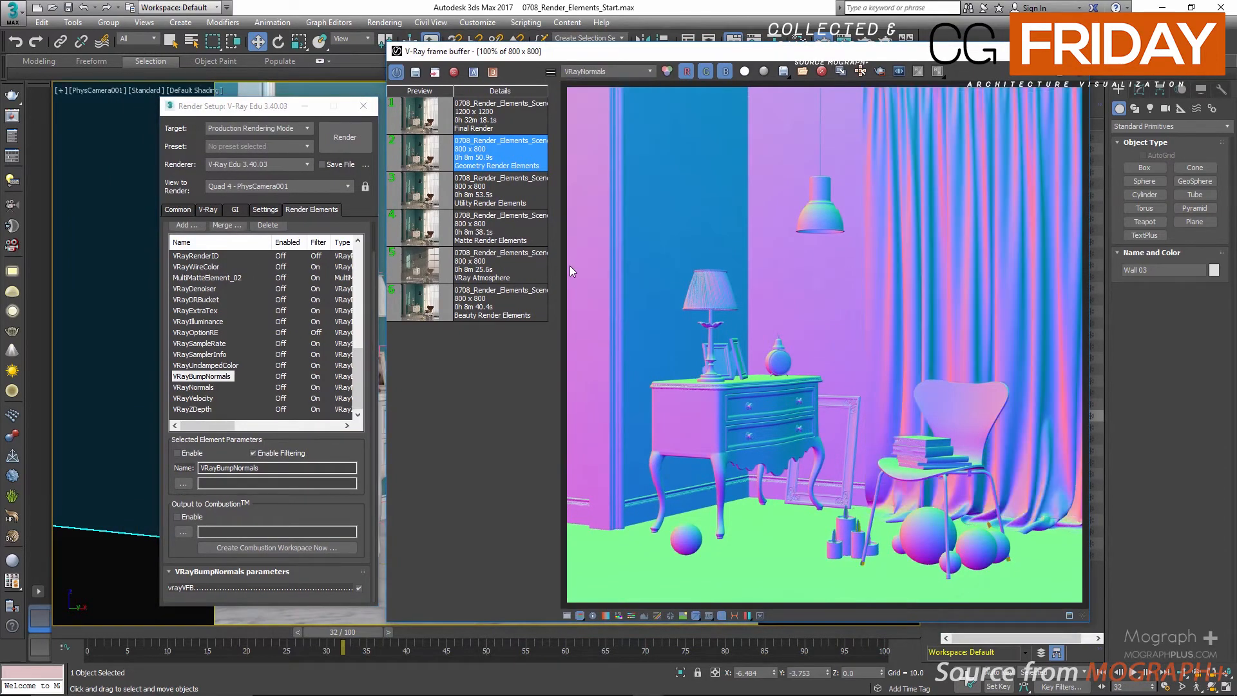
{"action": "left_click", "coordinate": [193, 387]}
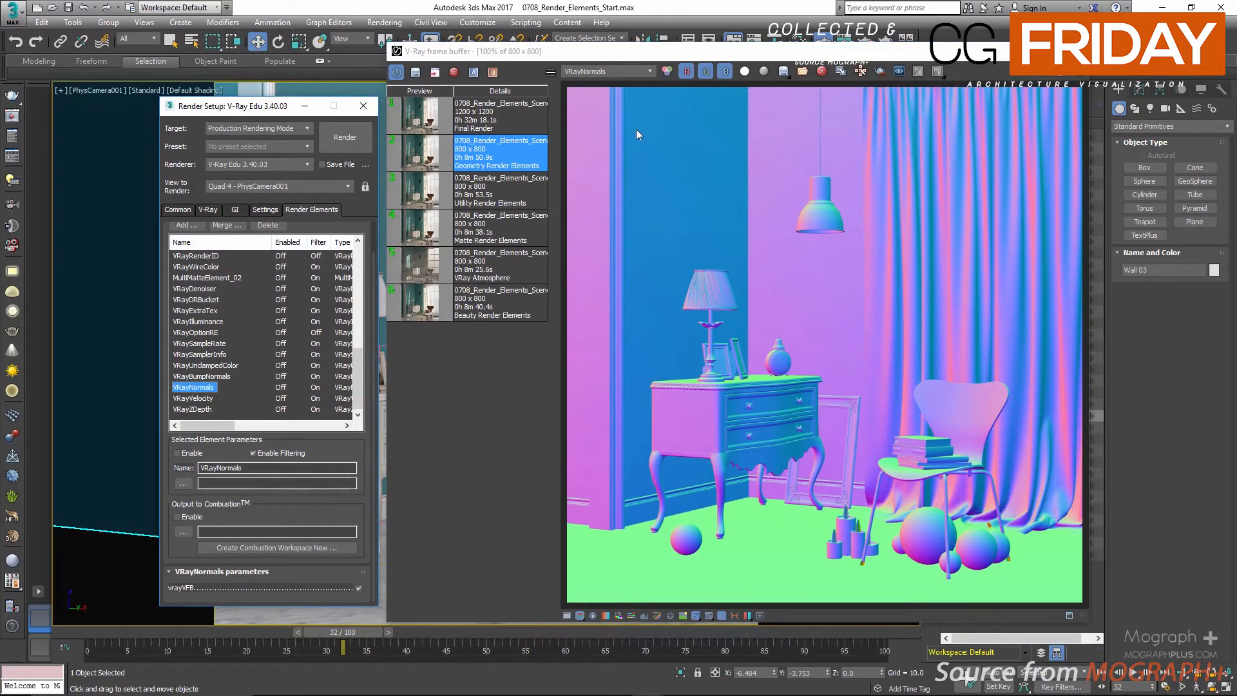
Display the VRayVelocity channel in the frame buffer and examine the VRayVelocity element's parameters, including clamp and max velocity.
{"action": "left_click", "coordinate": [626, 72]}
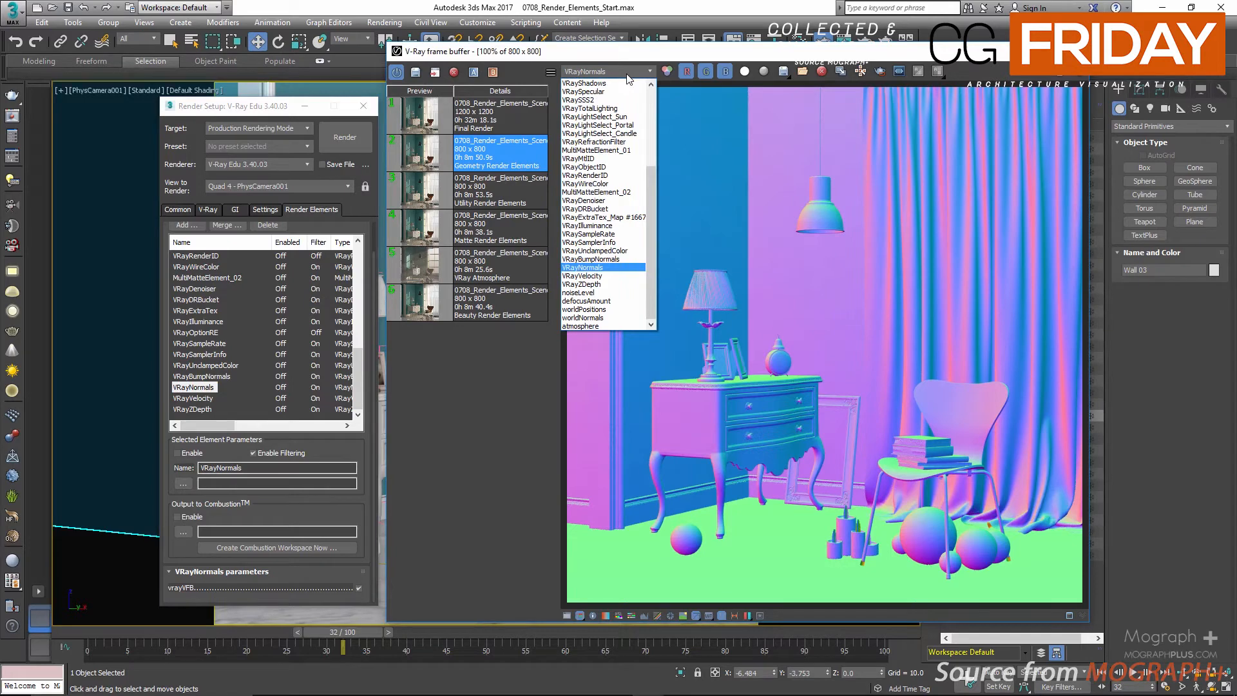
{"action": "left_click", "coordinate": [627, 74]}
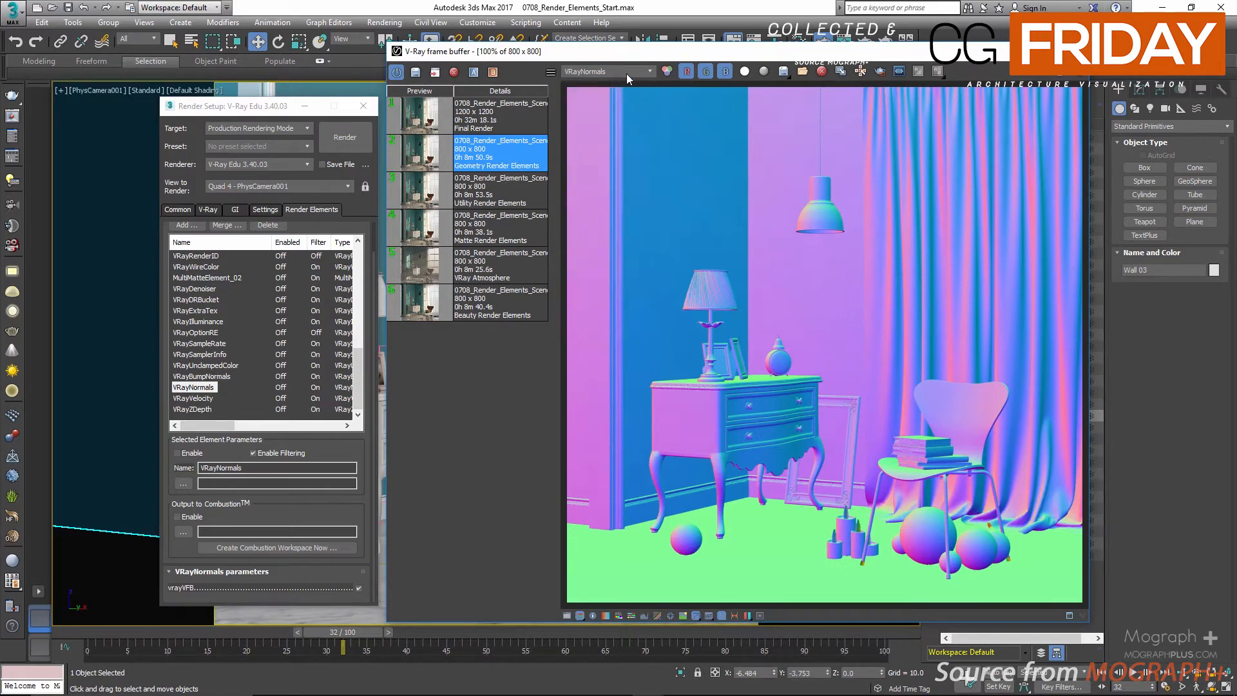
{"action": "left_click", "coordinate": [626, 73]}
{"action": "left_click", "coordinate": [623, 276]}
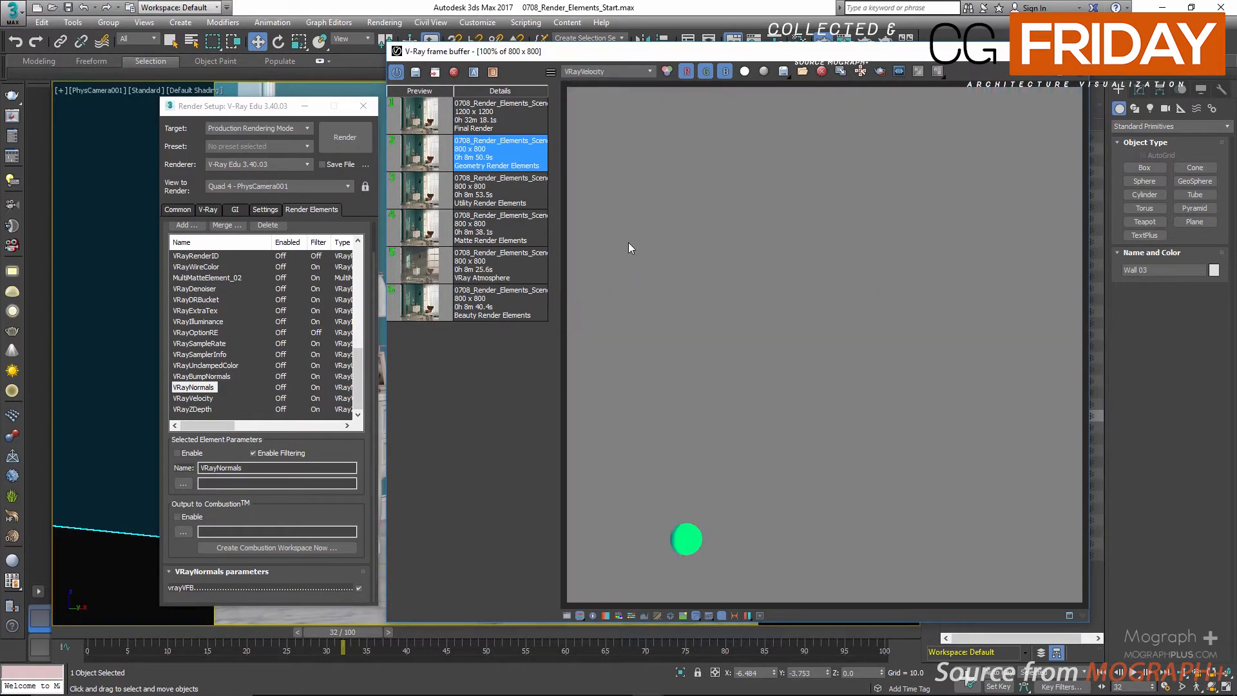
{"action": "left_click", "coordinate": [203, 400]}
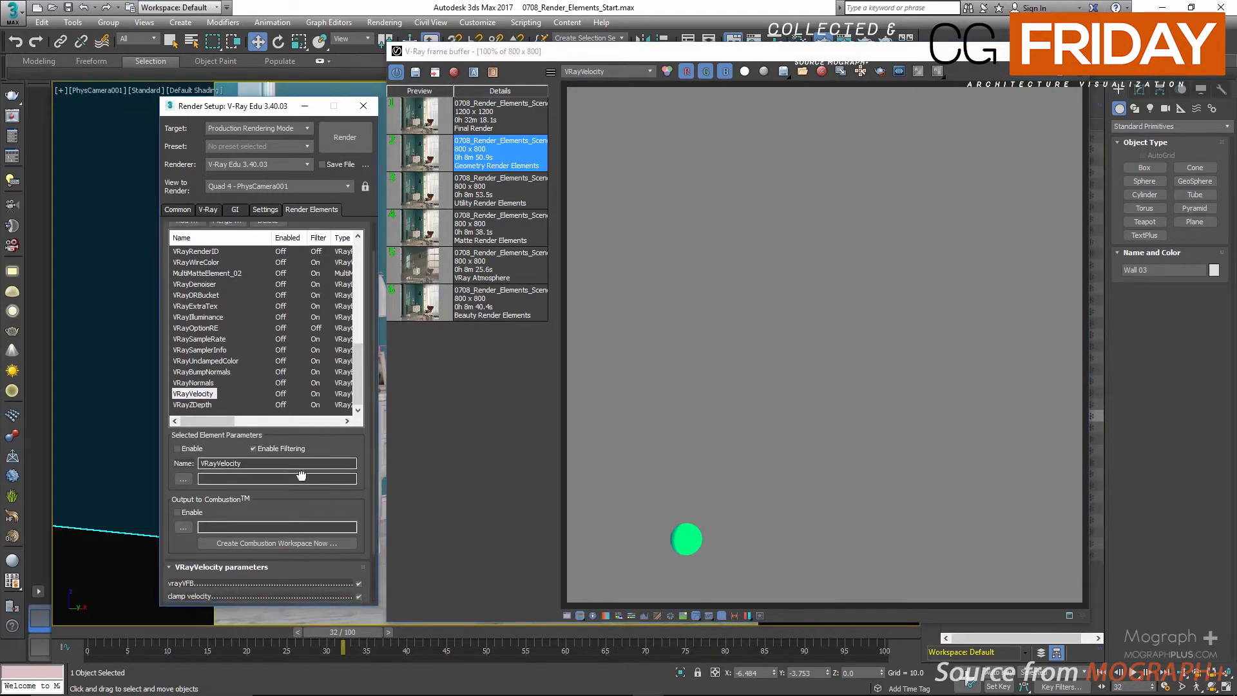
{"action": "scroll", "coordinate": [300, 544], "scroll_direction": "down", "scroll_amount": 1}
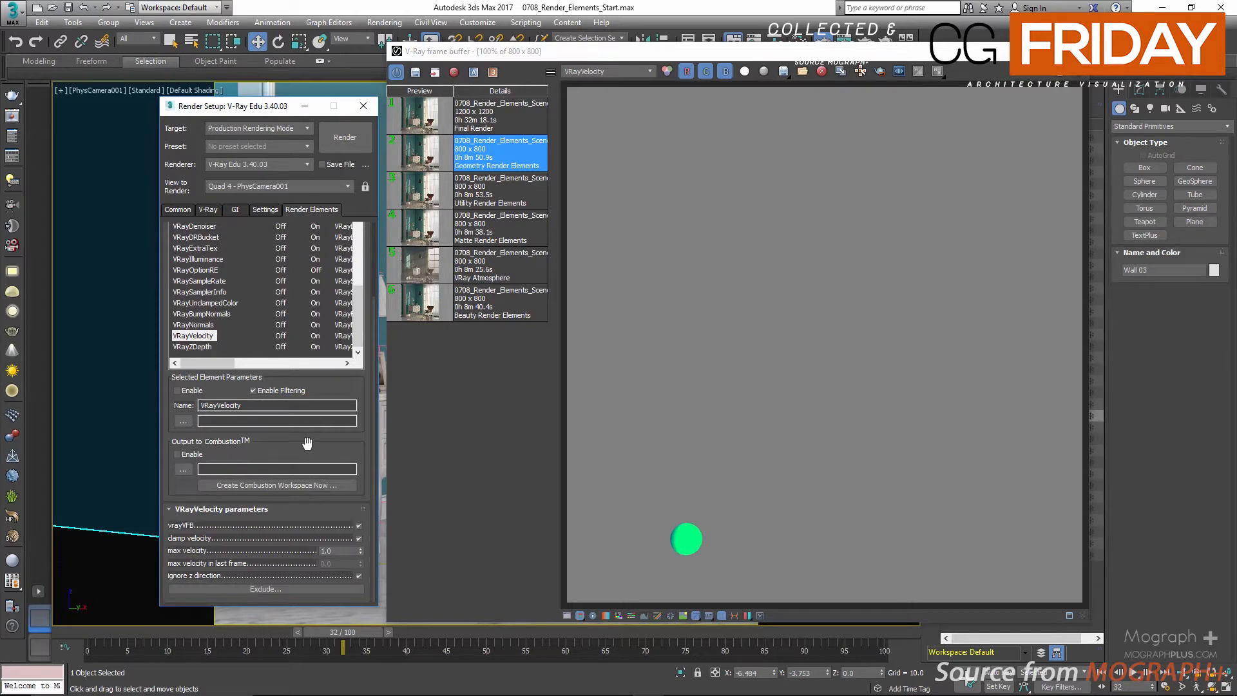
{"action": "scroll", "coordinate": [311, 470], "scroll_direction": "up", "scroll_amount": 1}
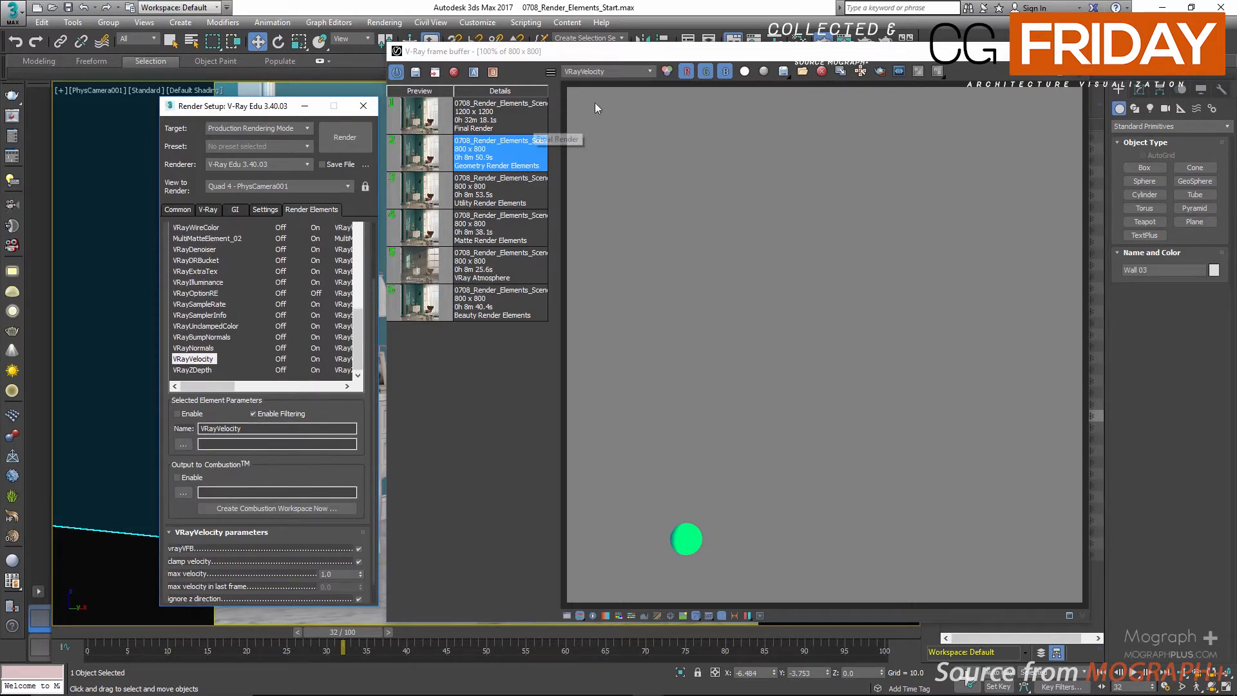
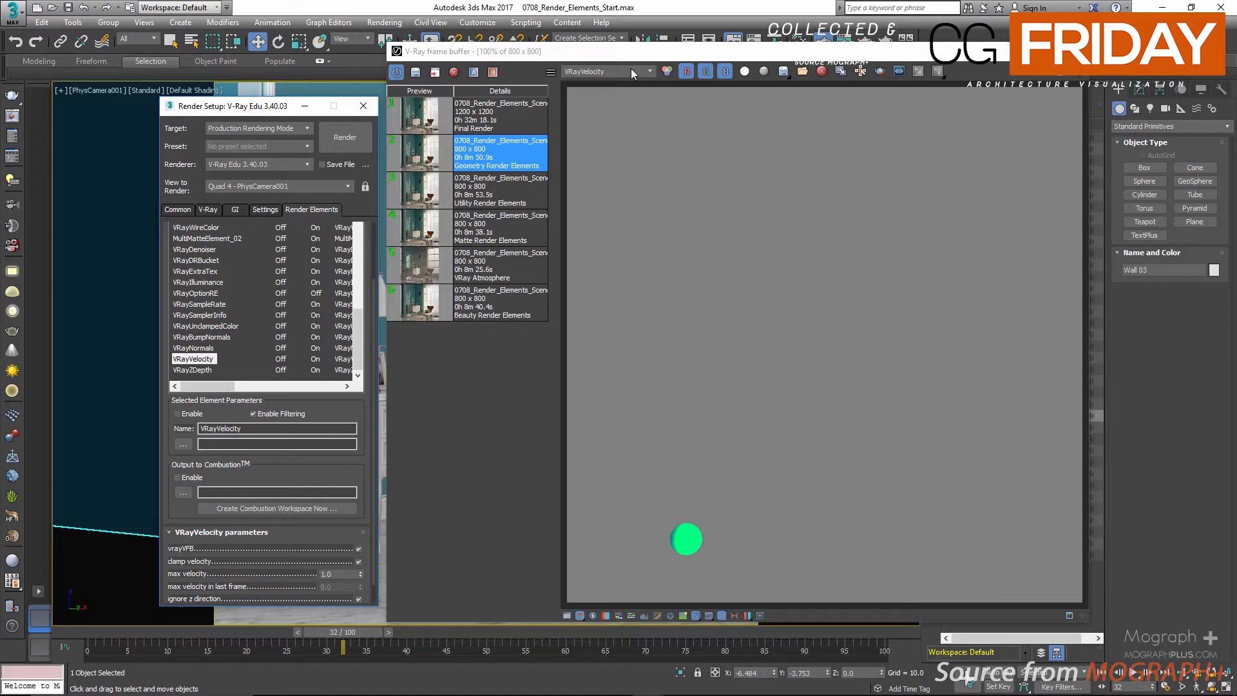
Display the VRayZDepth channel, select its element, and arrange the frame buffer without its history beside the viewport for comparison.
{"action": "left_click", "coordinate": [632, 71]}
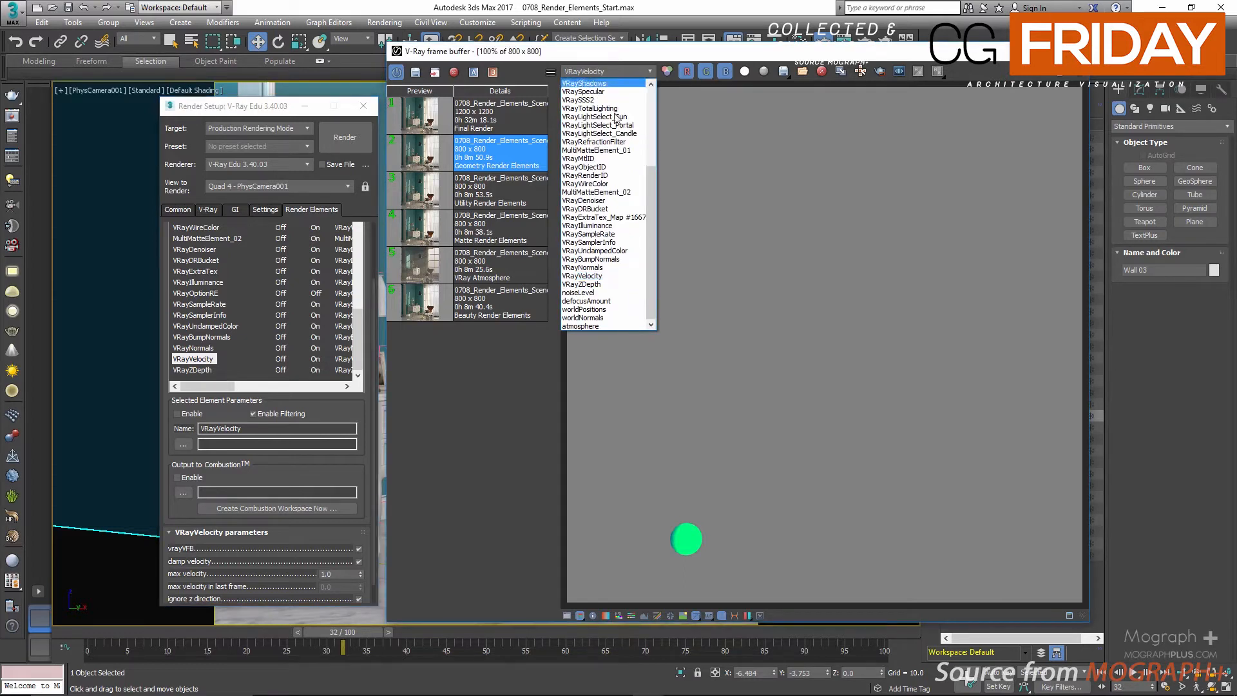
{"action": "left_click", "coordinate": [591, 284]}
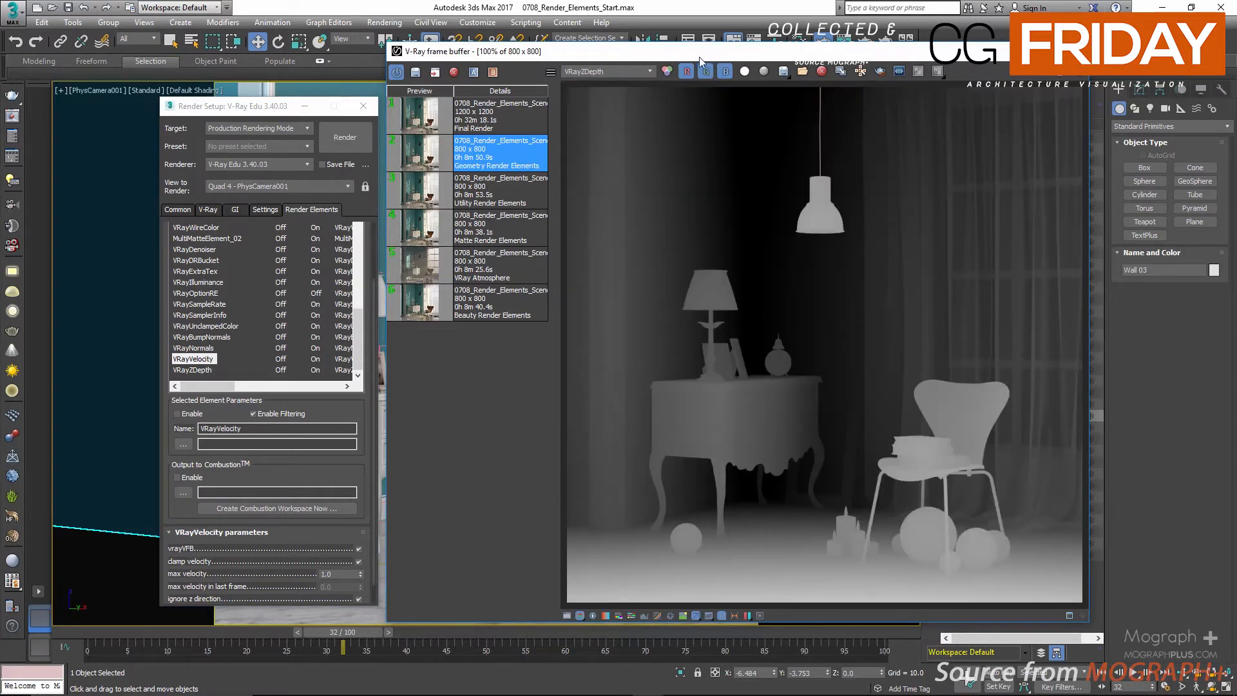
{"action": "left_click", "coordinate": [199, 370]}
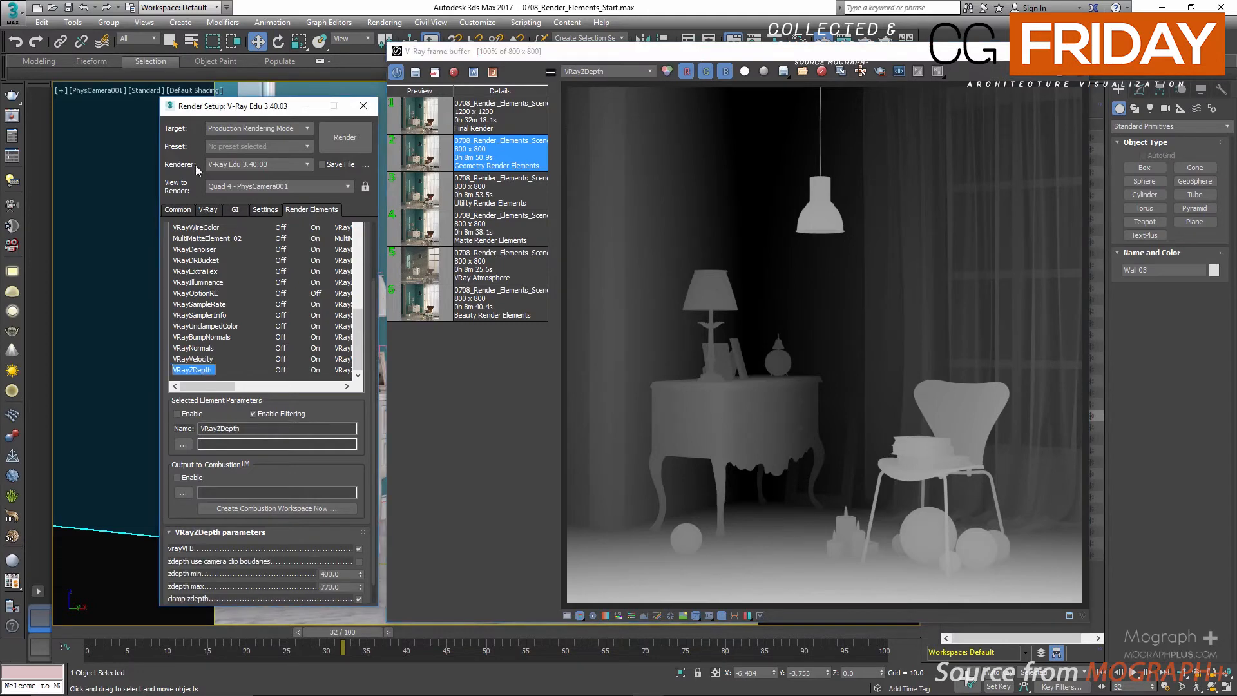
{"action": "left_click_drag", "start_coordinate": [252, 111], "coordinate": [103, 161]}
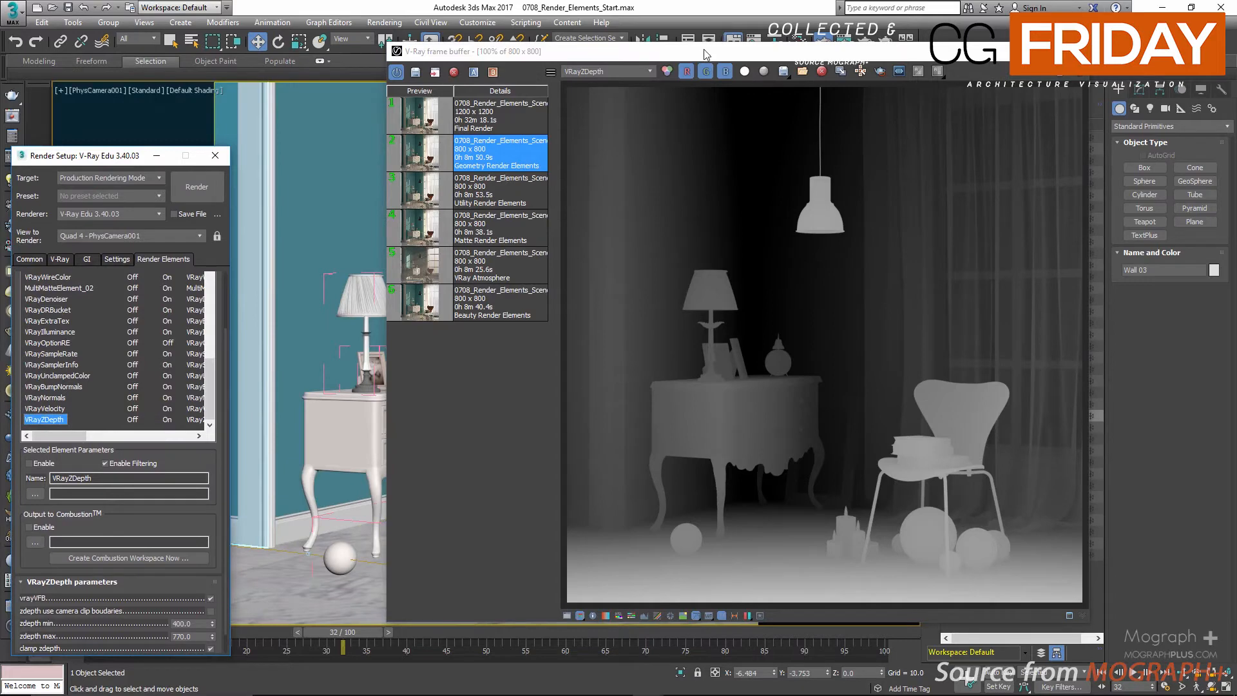
{"action": "left_click_drag", "start_coordinate": [710, 52], "coordinate": [889, 81]}
{"action": "left_click", "coordinate": [852, 624]}
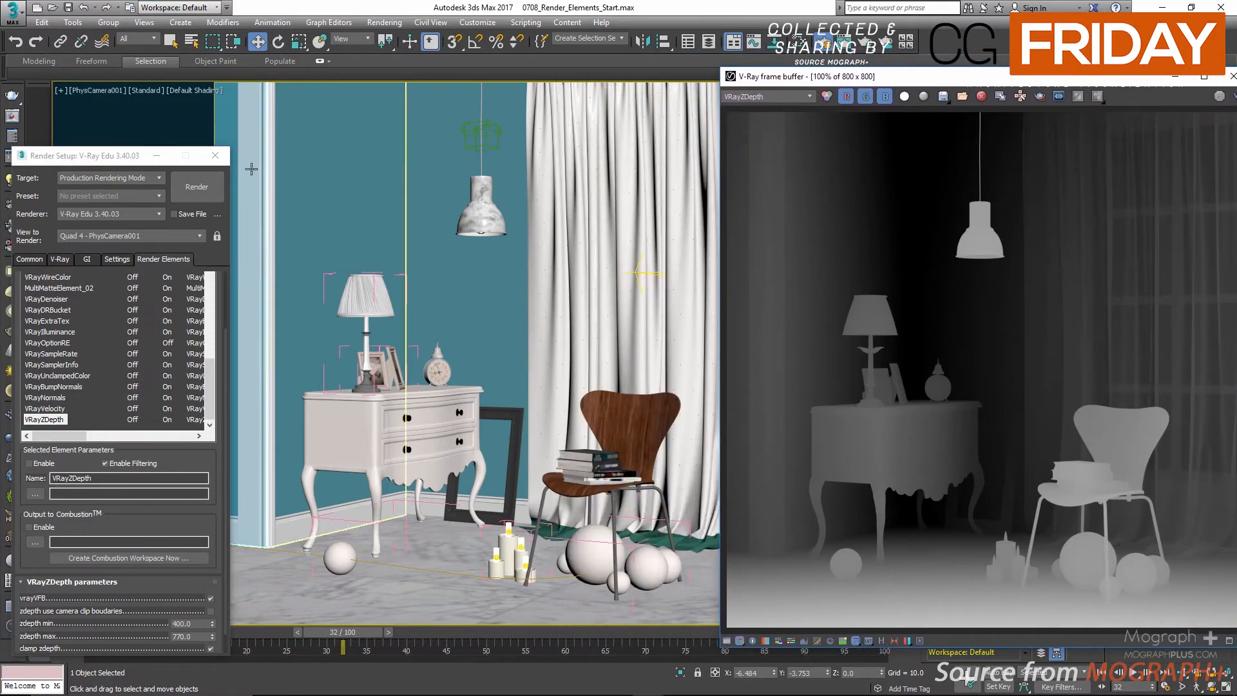
Examine the zdepth min and max parameters of VRayZDepth against the rendered depth pass.
{"action": "scroll", "coordinate": [185, 511], "scroll_direction": "down", "scroll_amount": 2}
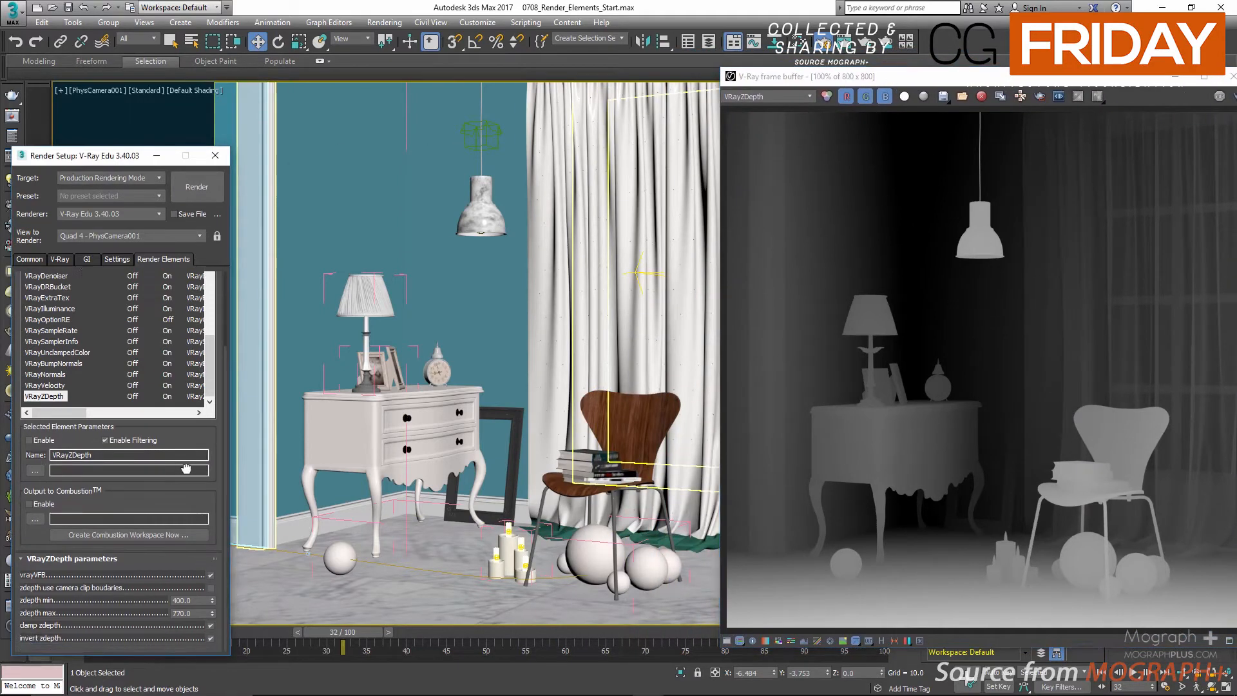
{"action": "double_click", "coordinate": [180, 601]}
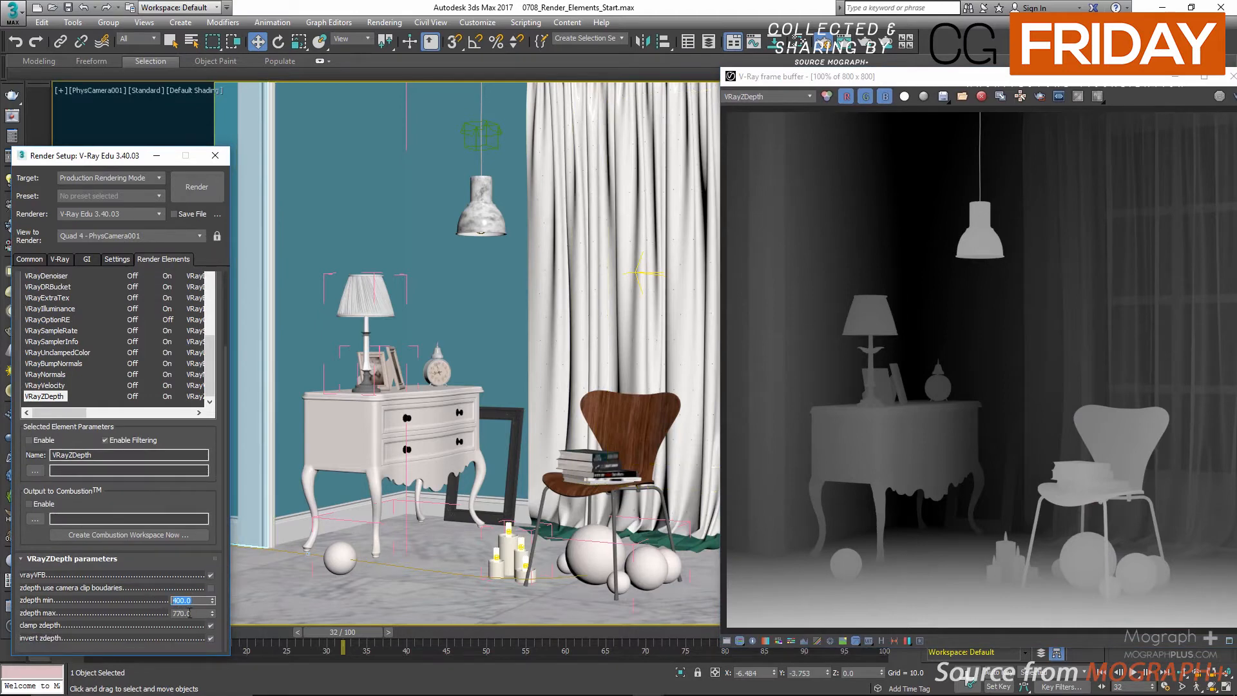
{"action": "double_click", "coordinate": [188, 614]}
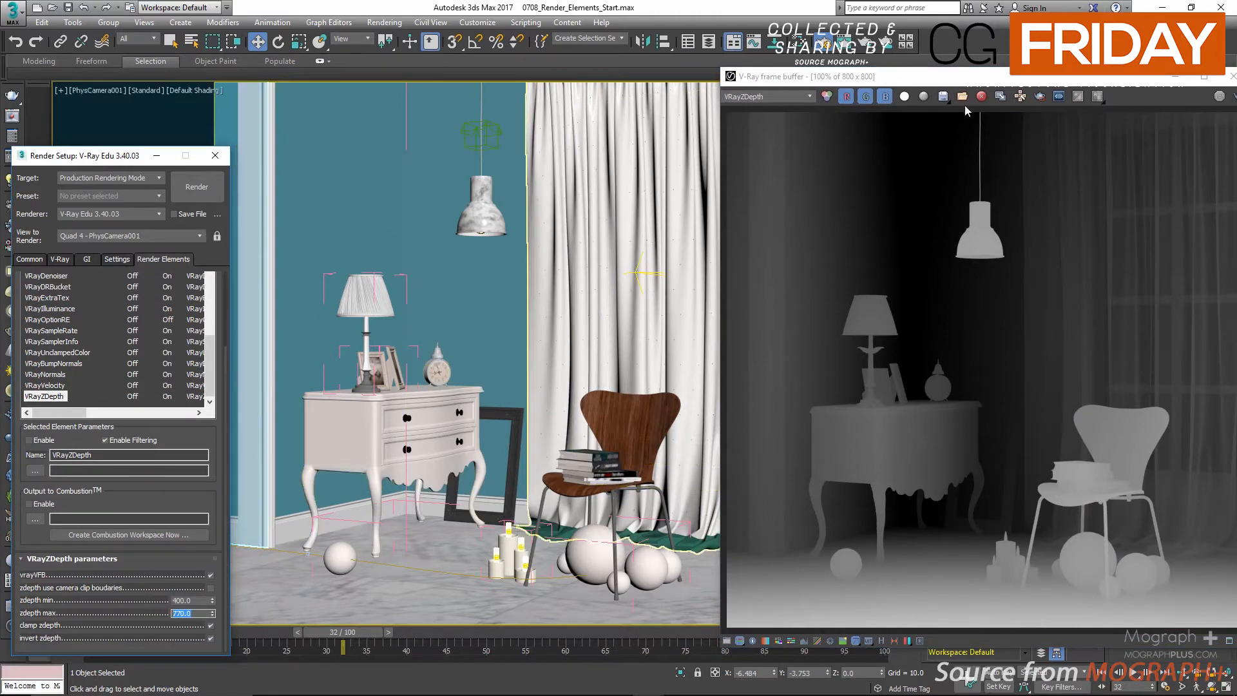
{"action": "left_click_drag", "start_coordinate": [948, 77], "coordinate": [859, 71]}
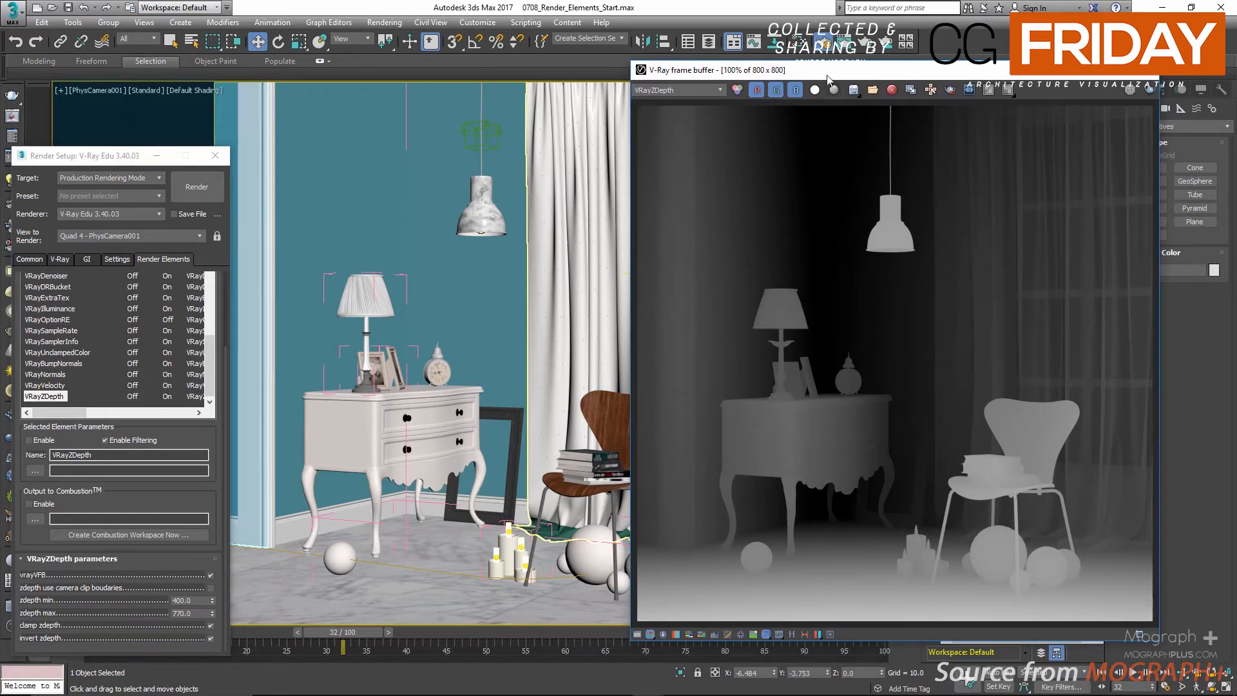
{"action": "left_click_drag", "start_coordinate": [828, 78], "coordinate": [780, 119]}
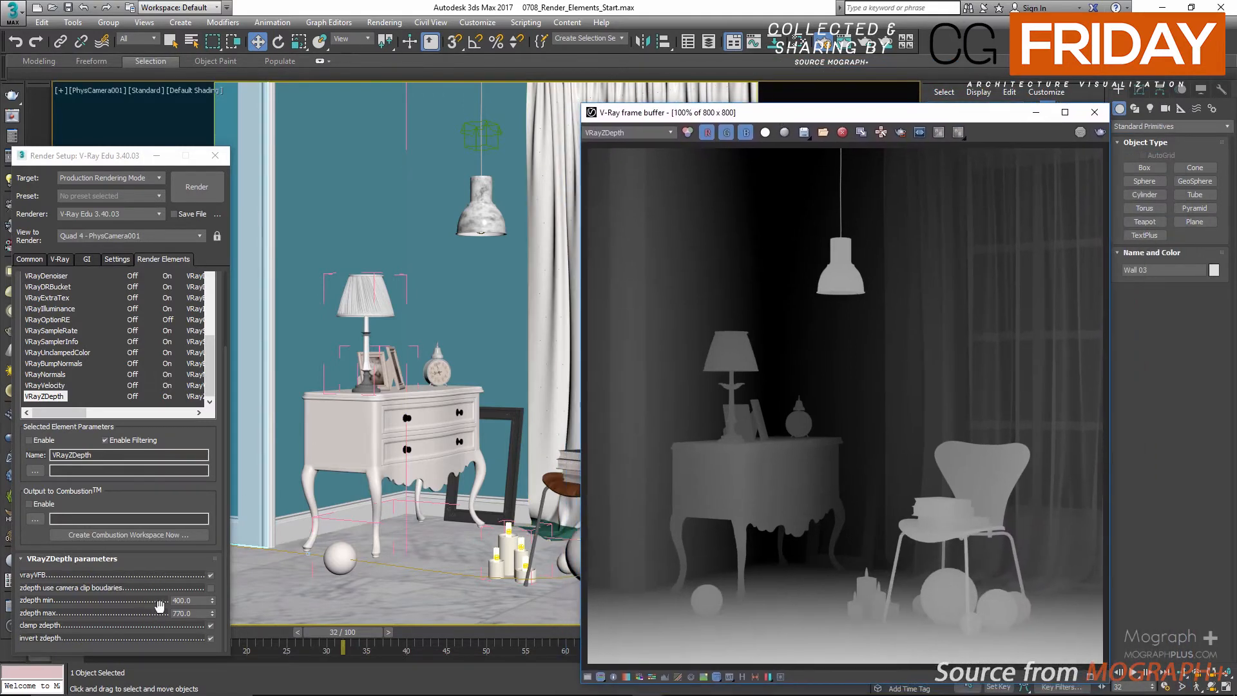
{"action": "left_click_drag", "start_coordinate": [204, 602], "coordinate": [116, 604]}
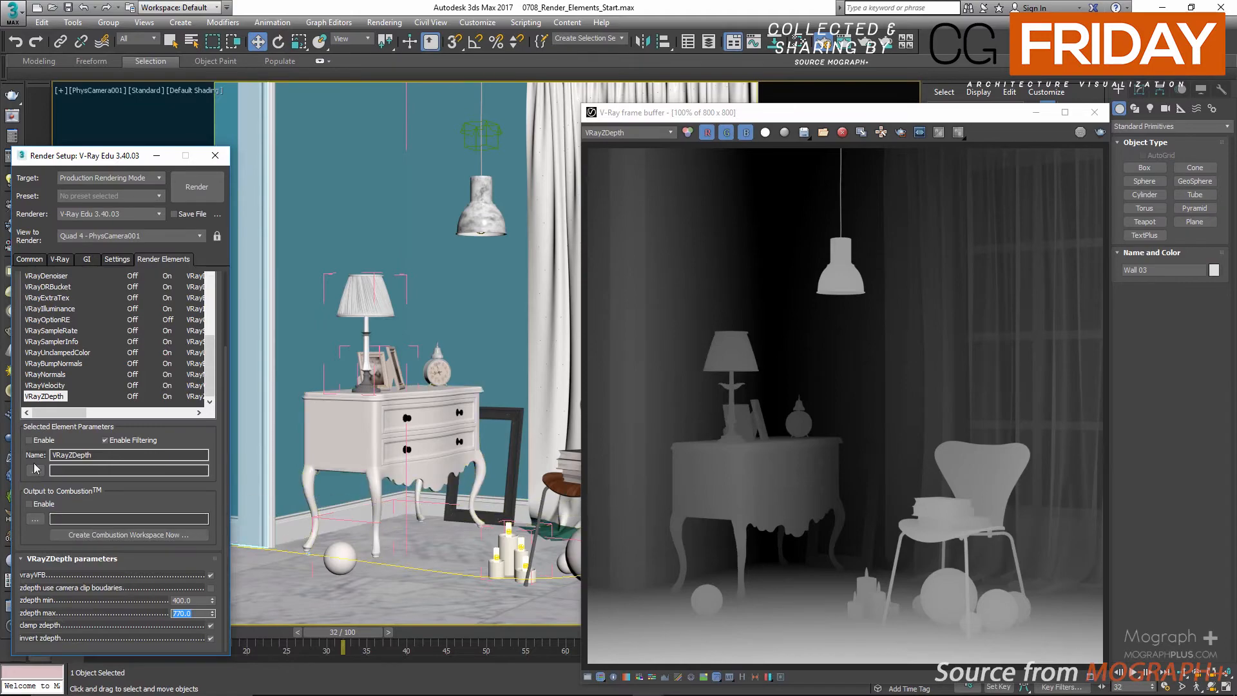
Show the Top viewport maximized, framed around the furniture, with the frame buffer moved clear of the plan.
{"action": "right_click", "coordinate": [318, 337]}
{"action": "left_click", "coordinate": [321, 208]}
{"action": "key", "text": "alt+w"}
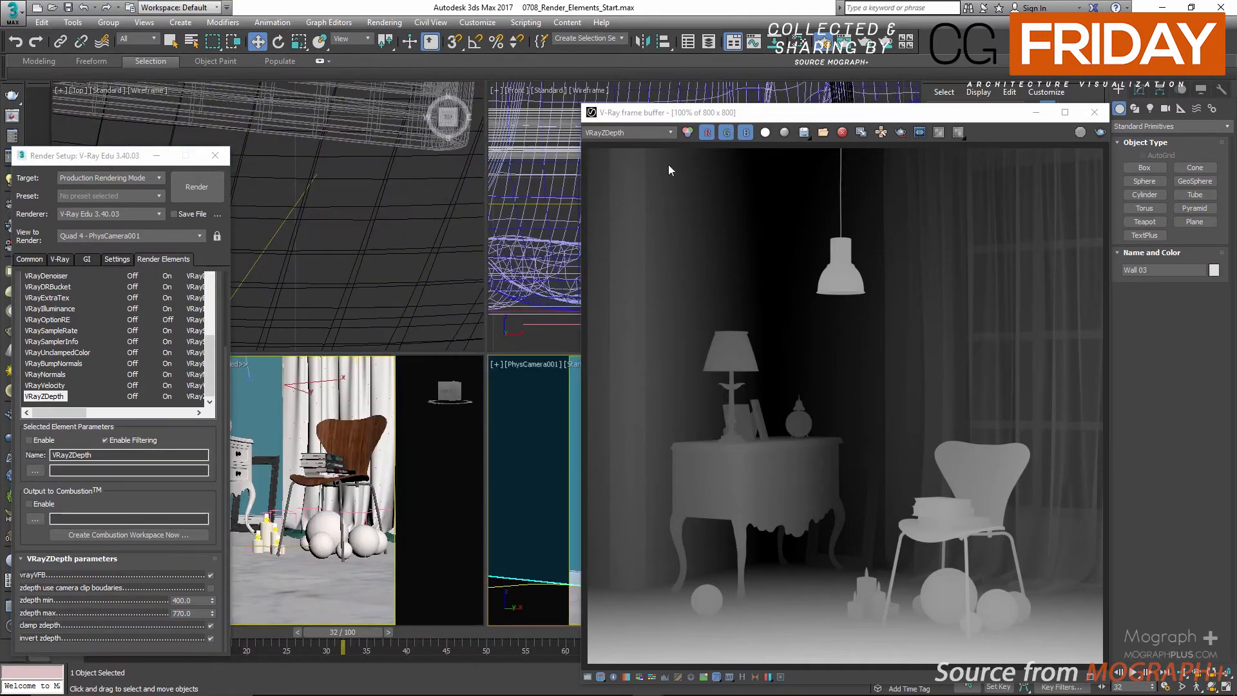
{"action": "left_click_drag", "start_coordinate": [713, 117], "coordinate": [600, 444]}
{"action": "scroll", "coordinate": [336, 298], "scroll_direction": "up", "scroll_amount": 4}
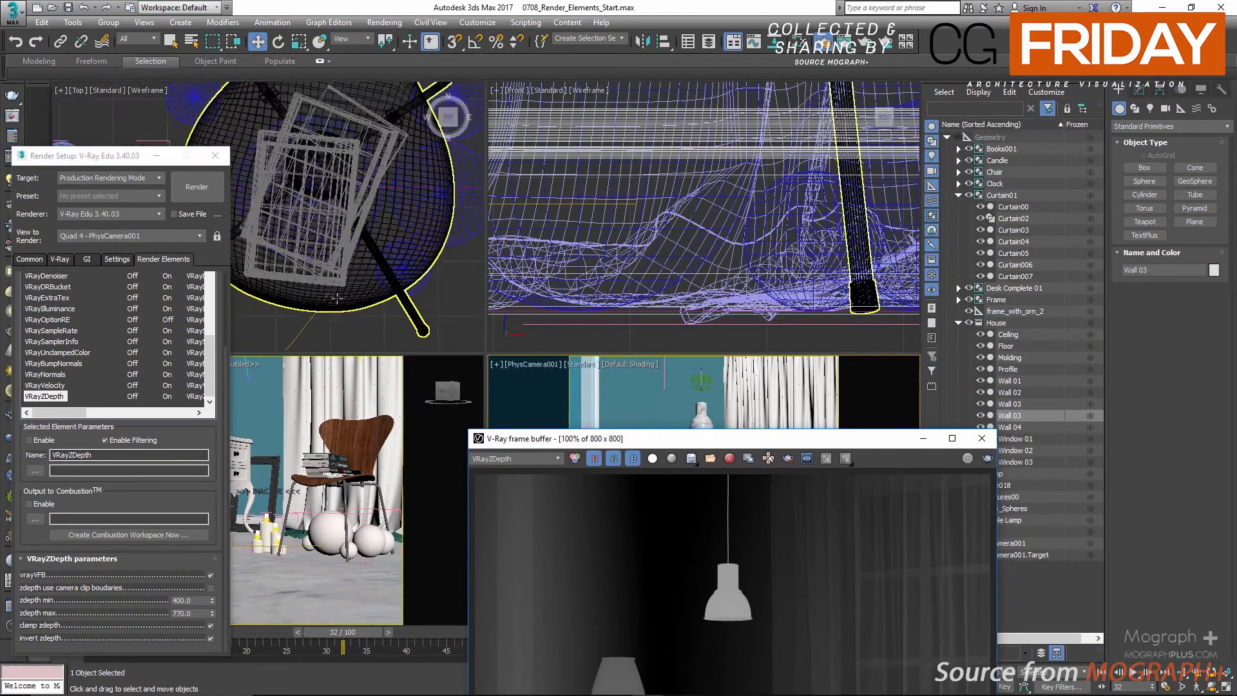
{"action": "scroll", "coordinate": [336, 298], "scroll_direction": "down", "scroll_amount": 8}
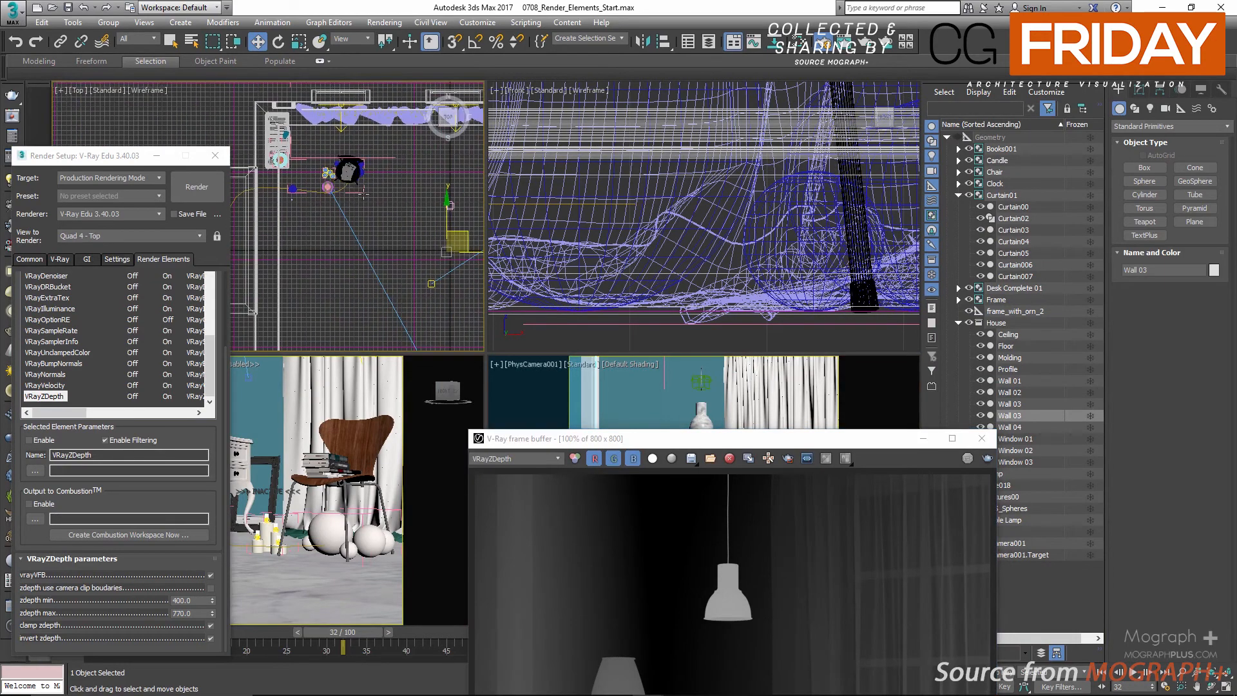
{"action": "key", "text": "alt+w"}
{"action": "middle_click_drag", "start_coordinate": [522, 331], "coordinate": [423, 243]}
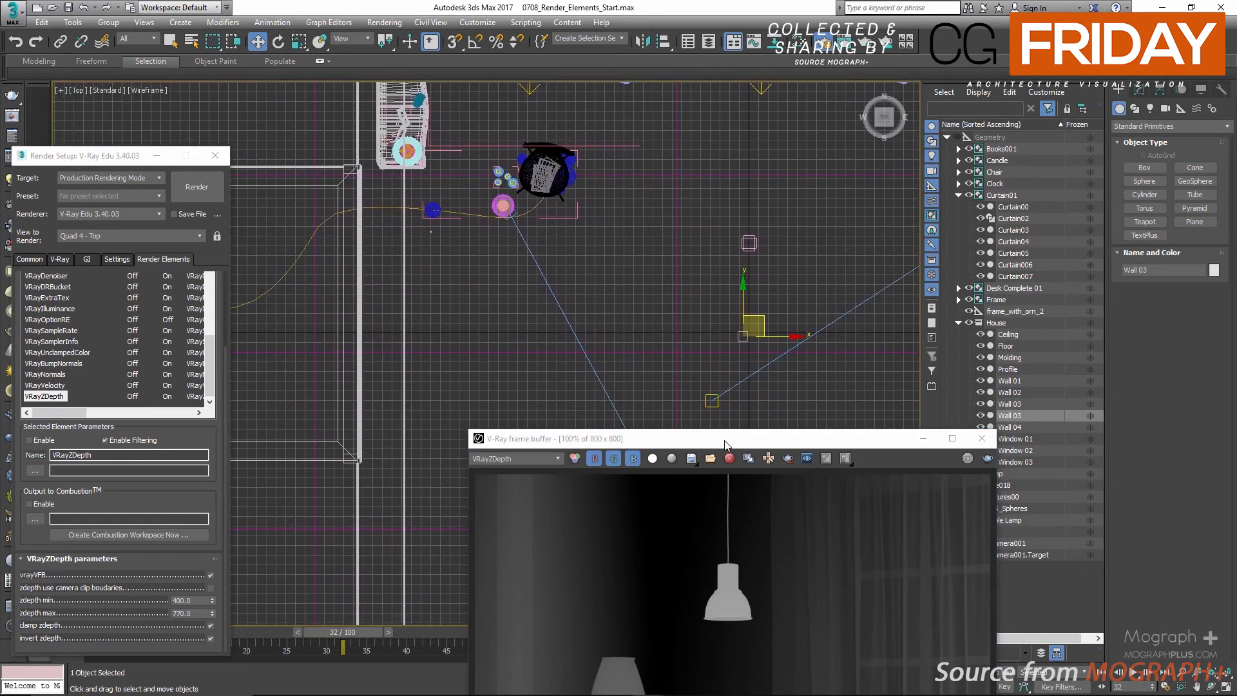
{"action": "left_click_drag", "start_coordinate": [725, 445], "coordinate": [709, 602]}
Select PhysCamera001 in the scene list and open its modifier parameters with the camera cone framed in the plan.
{"action": "left_click", "coordinate": [947, 138]}
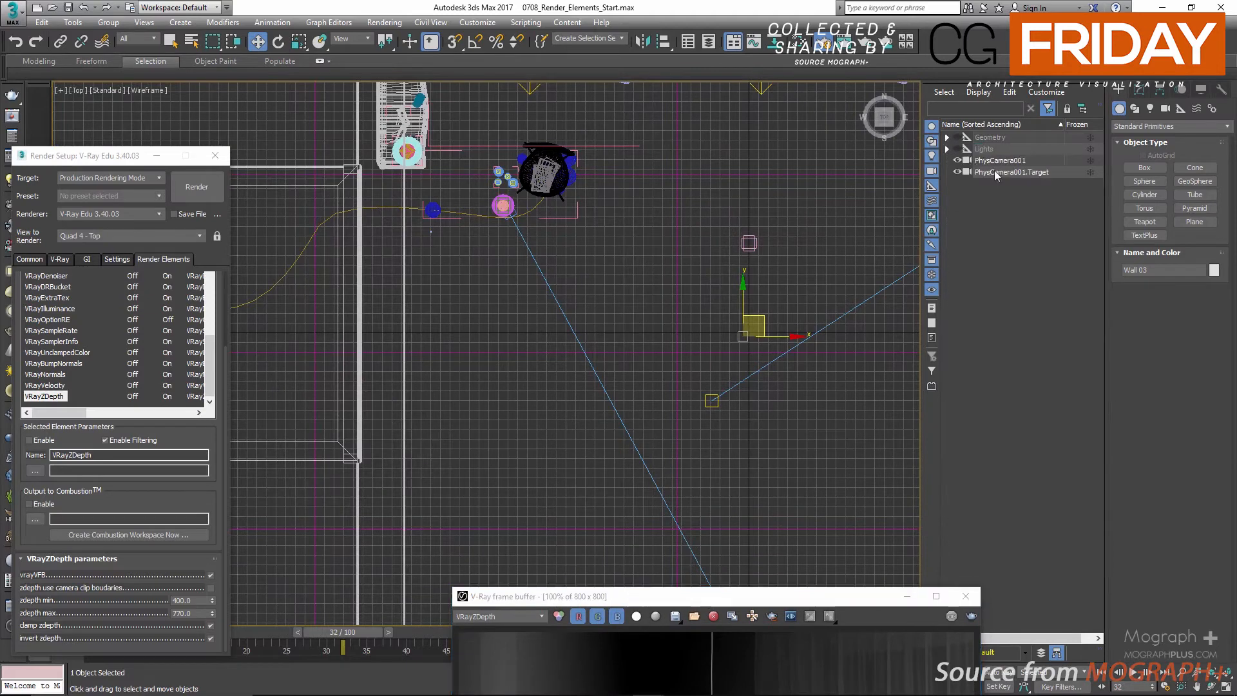
{"action": "left_click", "coordinate": [999, 161]}
{"action": "left_click", "coordinate": [1139, 90]}
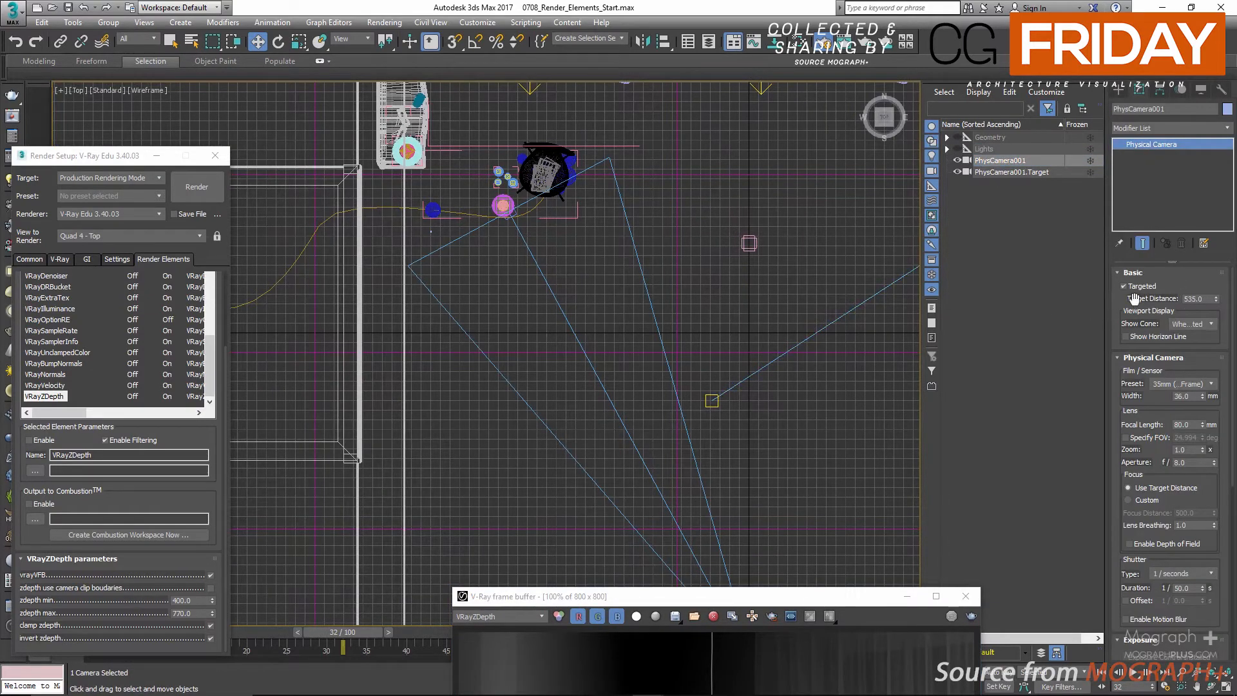
{"action": "middle_click_drag", "start_coordinate": [633, 259], "coordinate": [684, 353]}
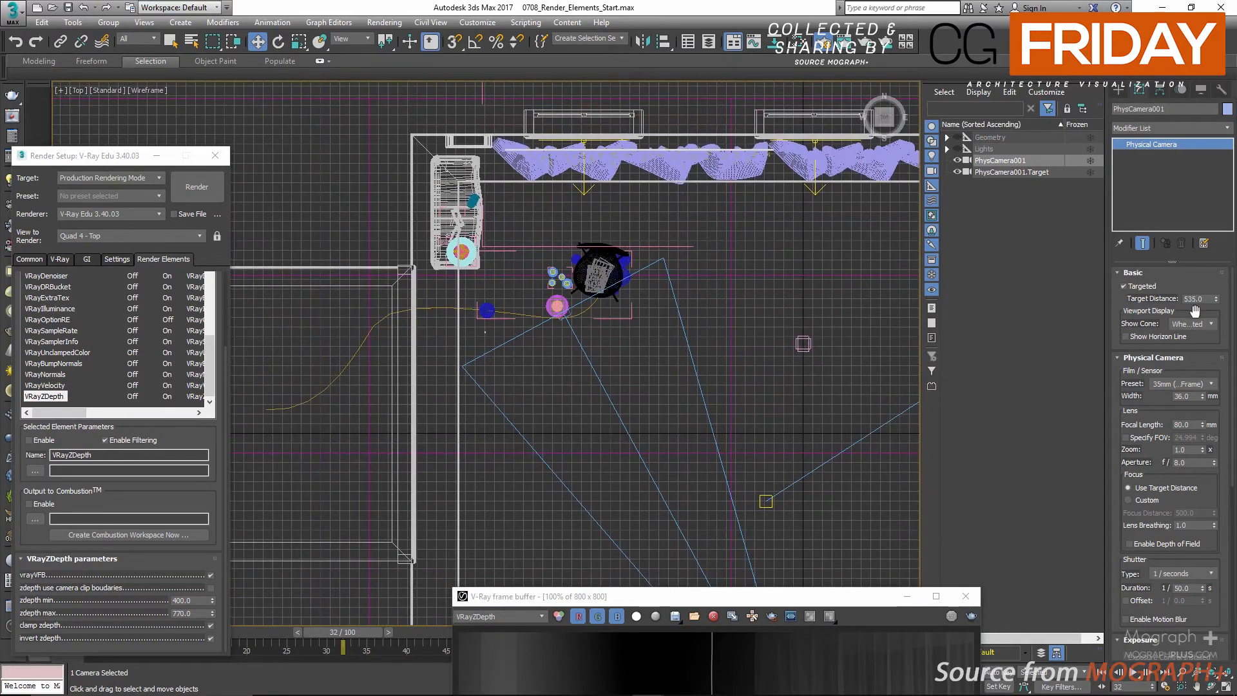
Try target distances of 400 and 770 on PhysCamera001 to compare the zdepth range with the plan and depth pass.
{"action": "double_click", "coordinate": [1198, 299]}
{"action": "type", "text": "400"}
{"action": "key", "text": "Return"}
{"action": "type", "text": "770"}
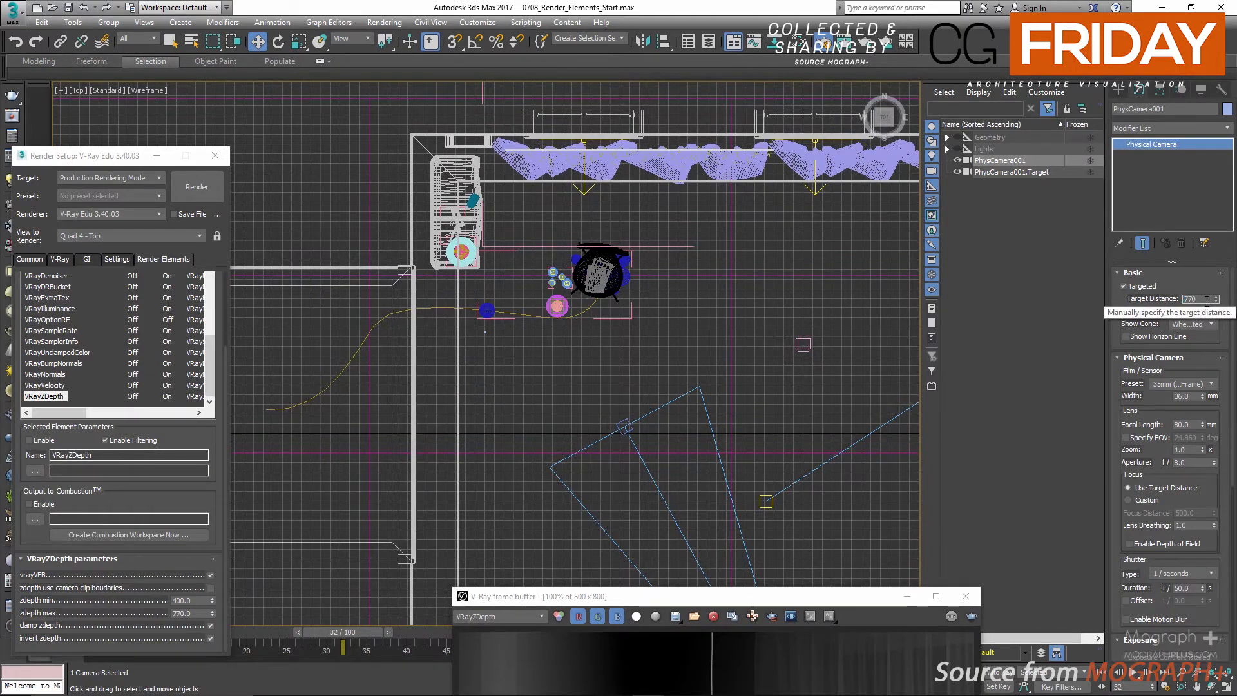
{"action": "key", "text": "Return"}
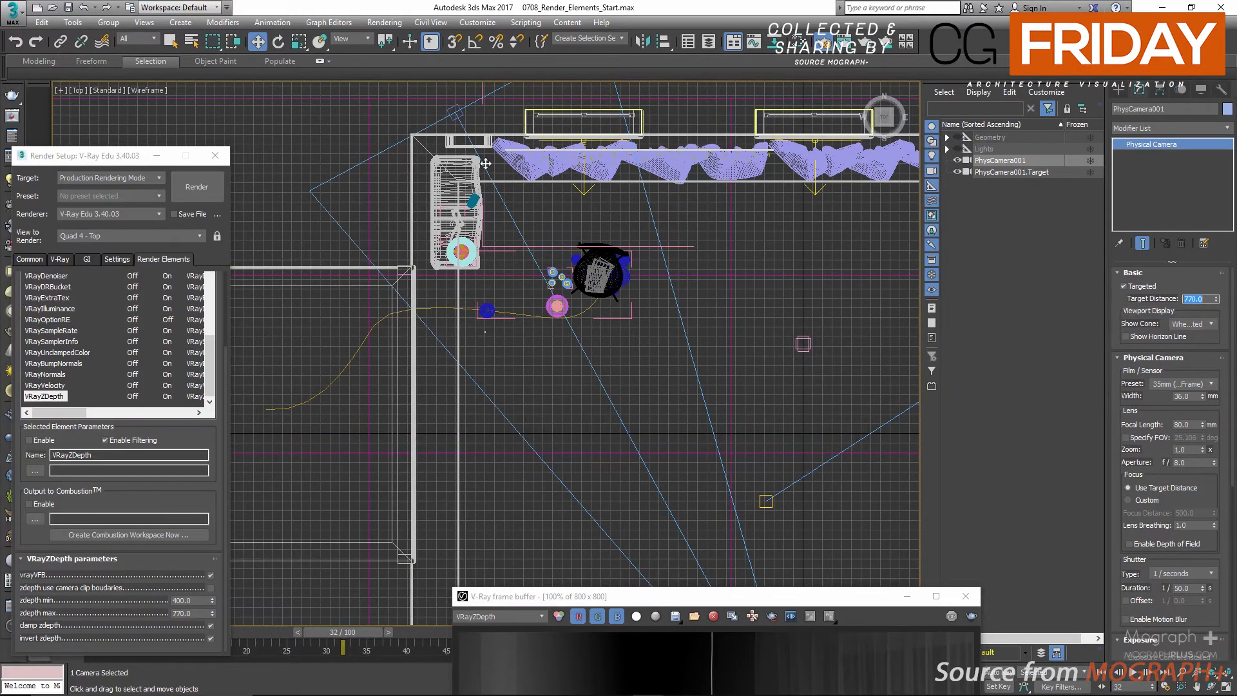
{"action": "scroll", "coordinate": [591, 362], "scroll_direction": "down", "scroll_amount": 2}
{"action": "middle_click_drag", "start_coordinate": [585, 365], "coordinate": [499, 278]}
{"action": "scroll", "coordinate": [541, 331], "scroll_direction": "down", "scroll_amount": 2}
{"action": "middle_click_drag", "start_coordinate": [541, 336], "coordinate": [570, 360]}
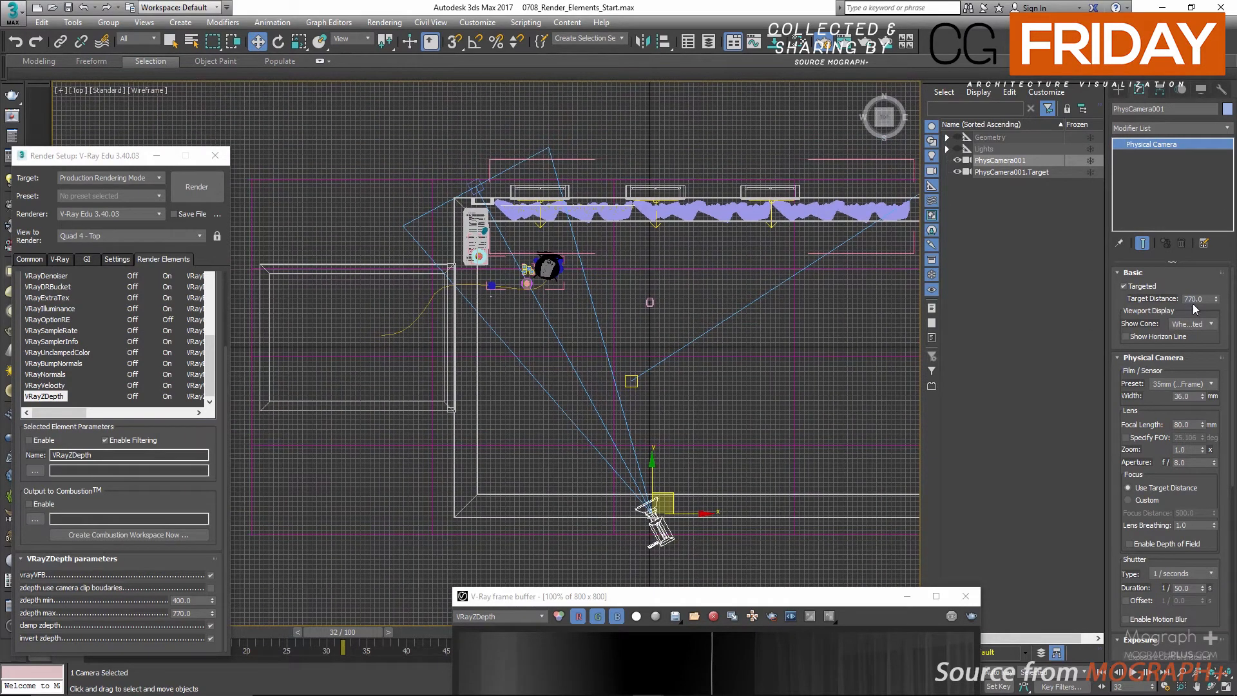
{"action": "left_click_drag", "start_coordinate": [705, 597], "coordinate": [901, 105]}
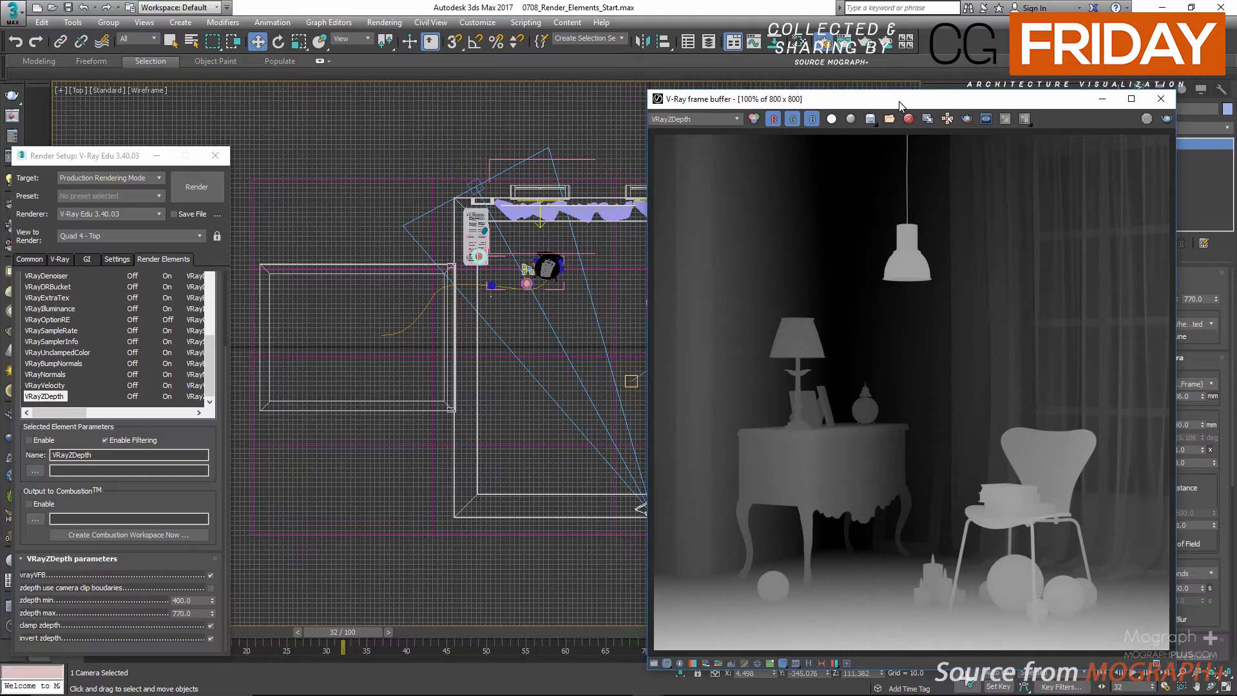
{"action": "left_click_drag", "start_coordinate": [901, 102], "coordinate": [710, 456]}
Set the target distance of PhysCamera001 back to 535.
{"action": "double_click", "coordinate": [1188, 299]}
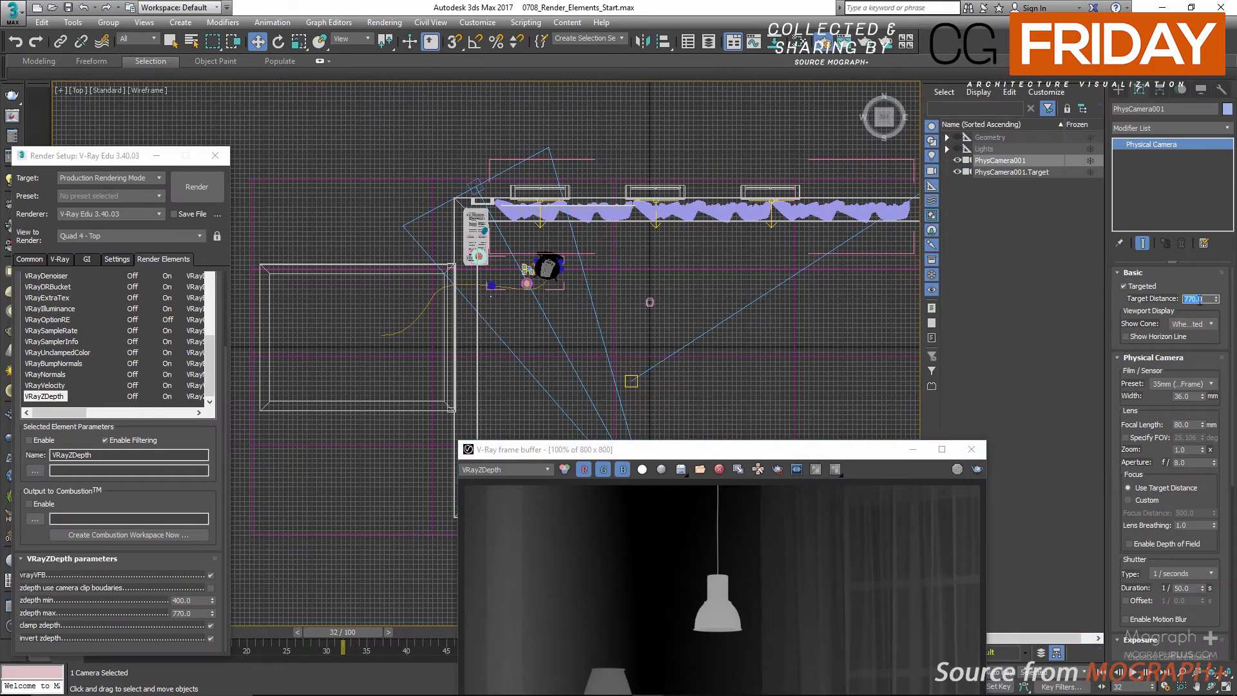
{"action": "type", "text": "535"}
{"action": "key", "text": "Return"}
{"action": "left_click_drag", "start_coordinate": [976, 448], "coordinate": [784, 460]}
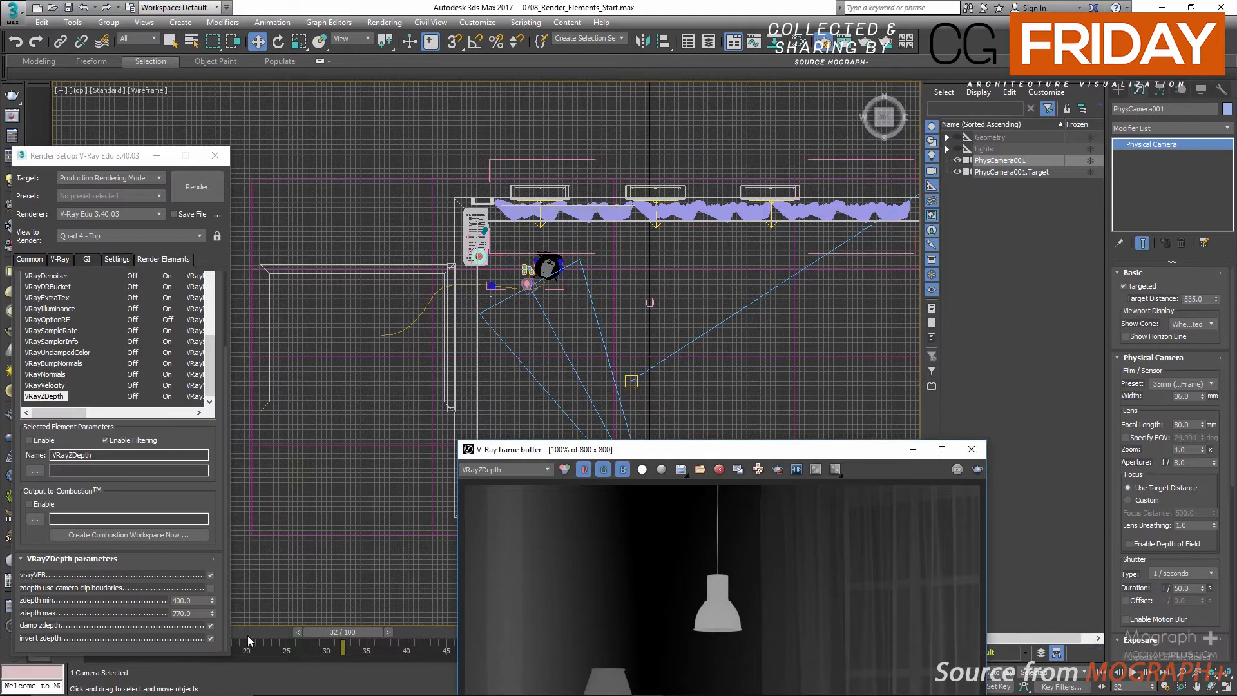
Return the timeline to frame 0 and show the PhysCamera001 view maximized.
{"action": "left_click_drag", "start_coordinate": [311, 632], "coordinate": [23, 640]}
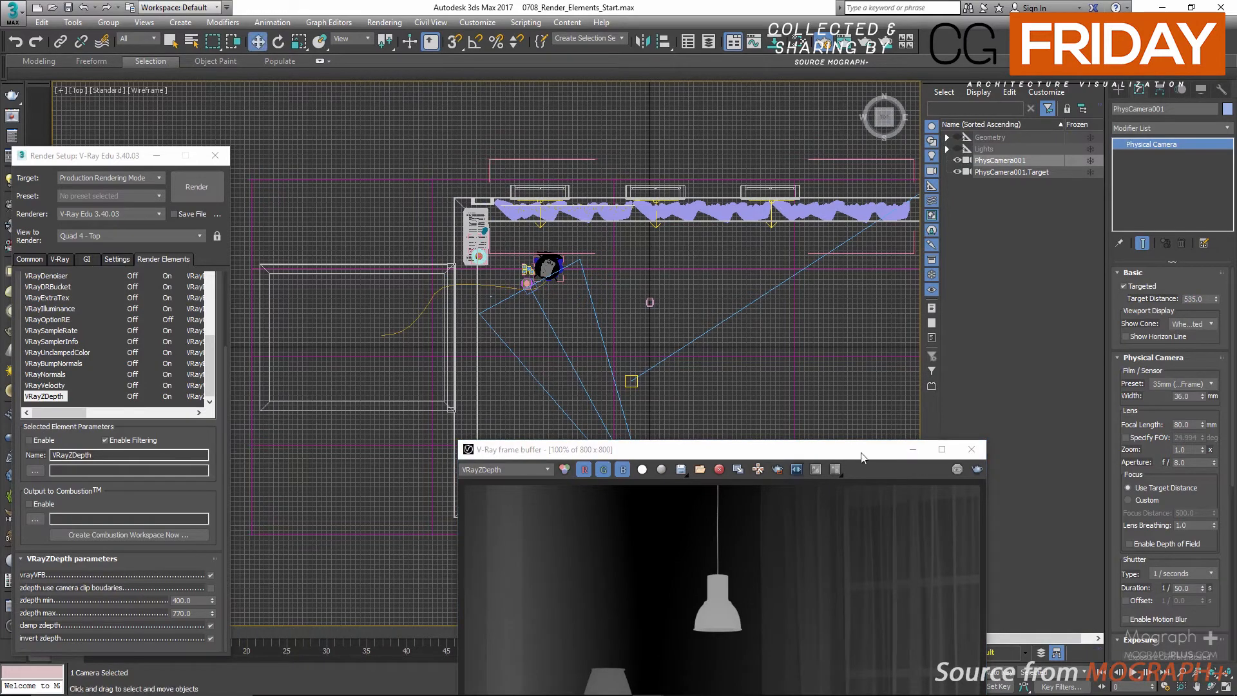
{"action": "left_click_drag", "start_coordinate": [834, 451], "coordinate": [963, 386]}
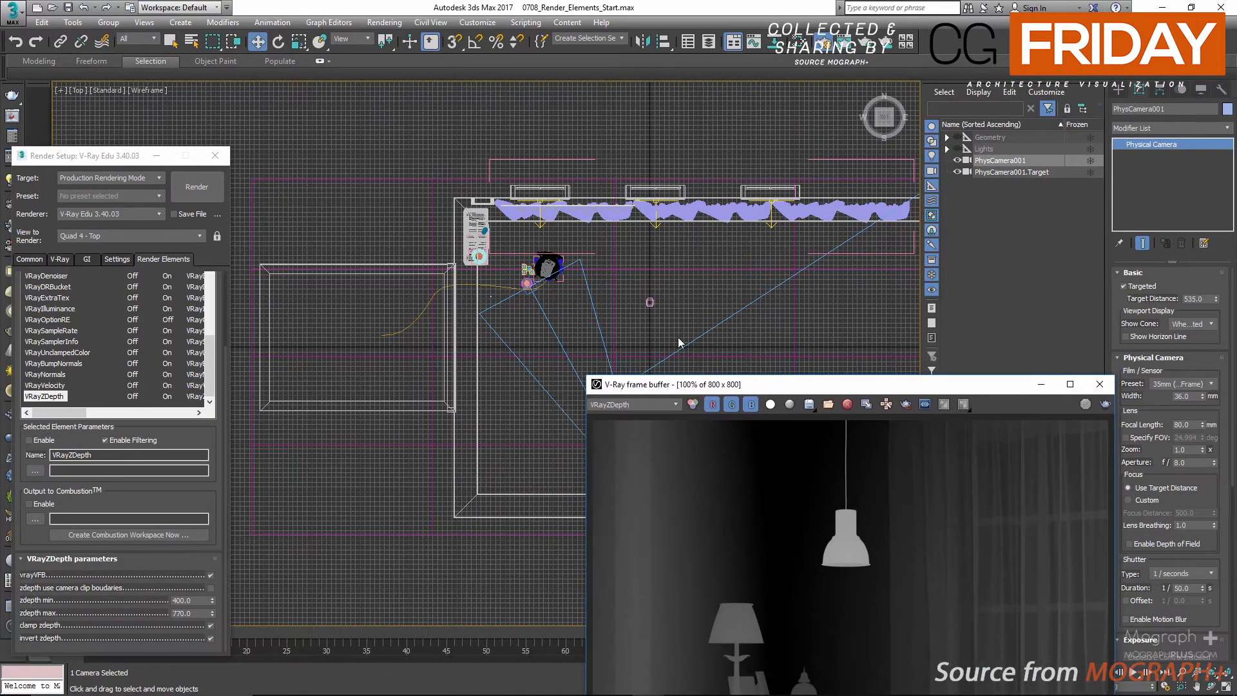
{"action": "right_click", "coordinate": [426, 251]}
{"action": "left_click", "coordinate": [365, 209]}
{"action": "key", "text": "alt+w"}
{"action": "right_click", "coordinate": [558, 388]}
{"action": "key", "text": "alt+w"}
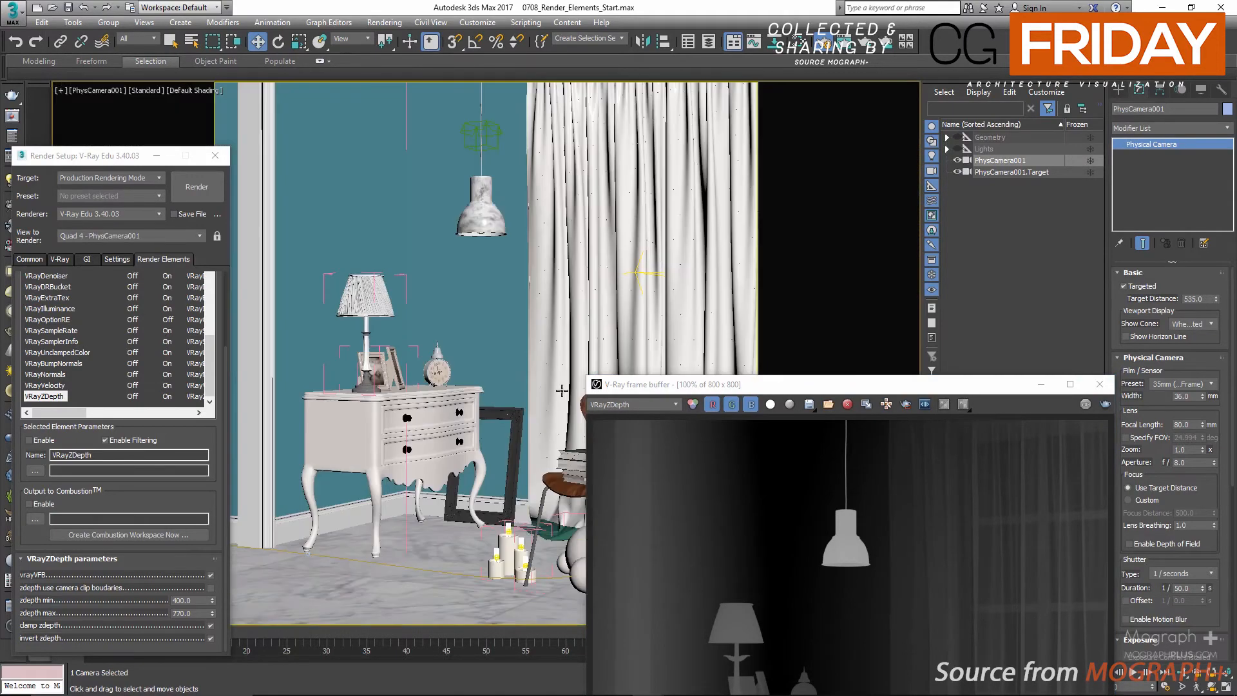
Arrange Render Setup and the frame buffer side by side, and display the RGB color channel.
{"action": "left_click_drag", "start_coordinate": [113, 162], "coordinate": [178, 112]}
{"action": "left_click_drag", "start_coordinate": [818, 384], "coordinate": [759, 85]}
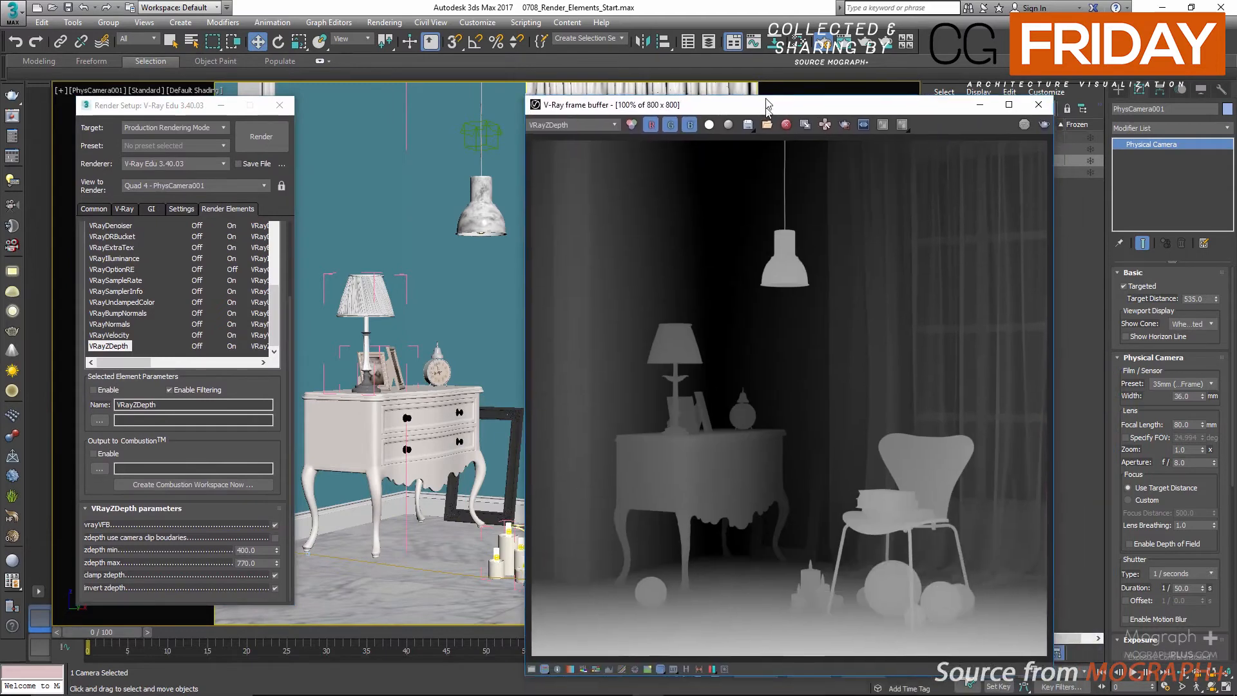
{"action": "left_click", "coordinate": [573, 105]}
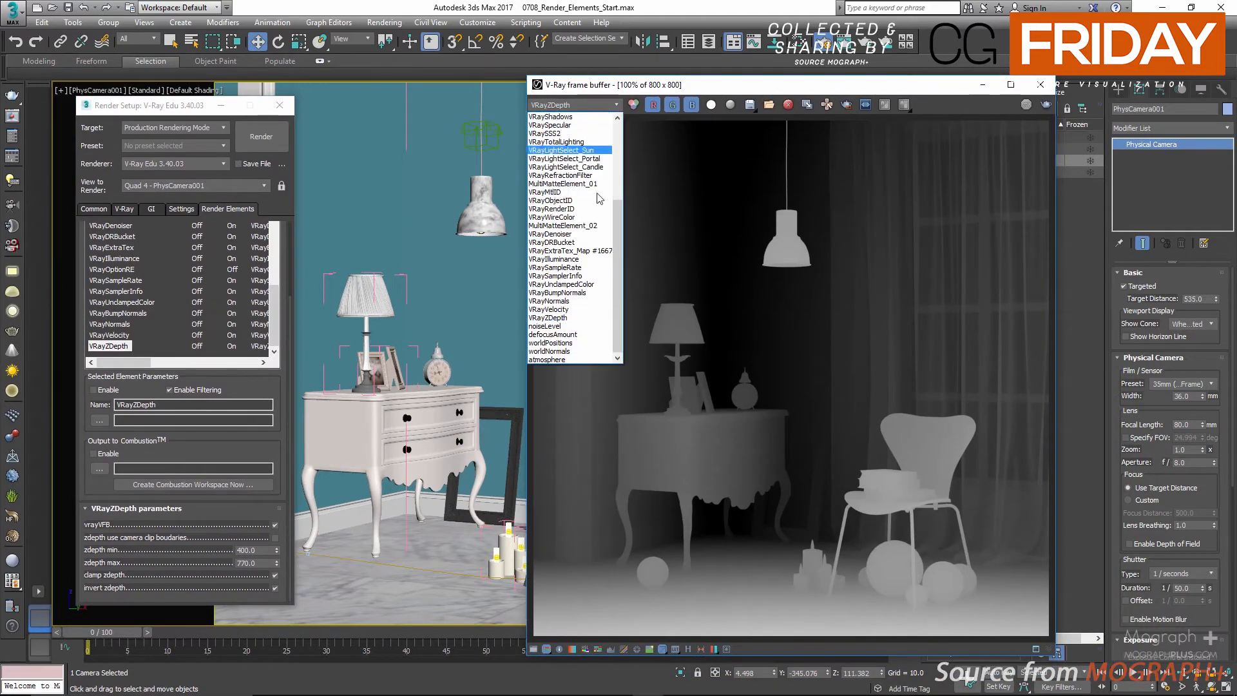
{"action": "scroll", "coordinate": [576, 125], "scroll_direction": "up", "scroll_amount": 5}
{"action": "left_click", "coordinate": [543, 117]}
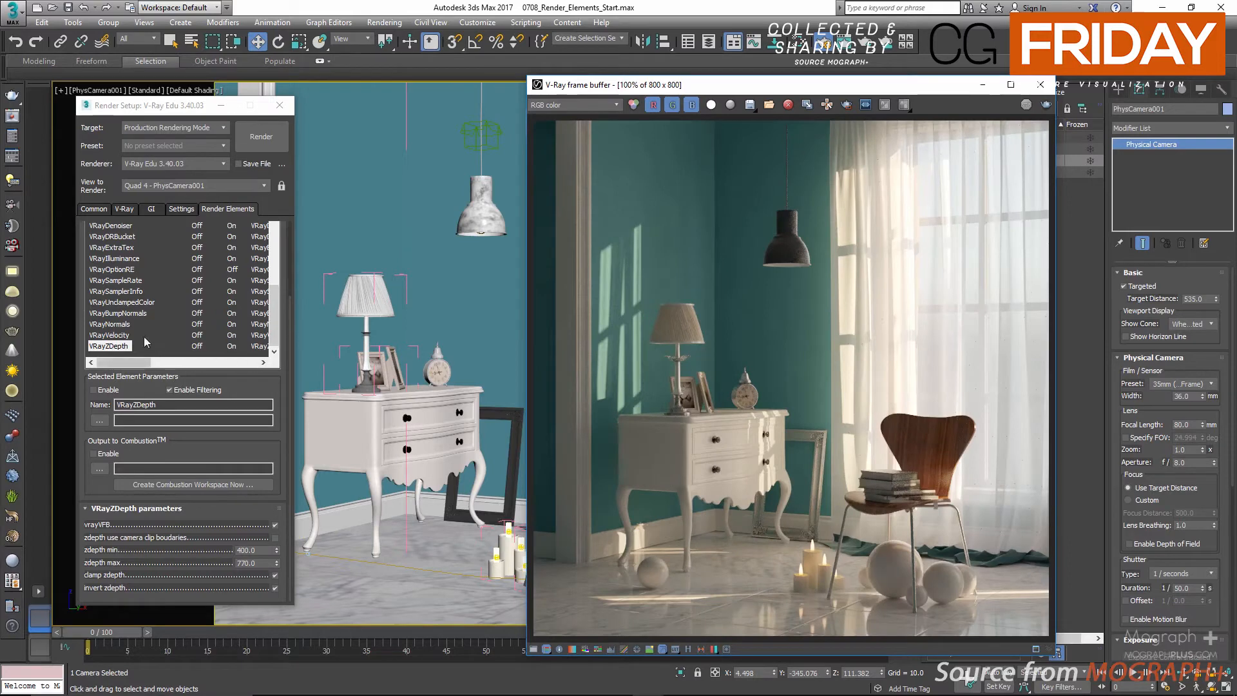
Delete the VRayRenderID, VRayWireColor, VRayDenoiser and VRayDRBucket render elements, plus all those from VRayIlluminance through VRayVelocity.
{"action": "left_click", "coordinate": [117, 336]}
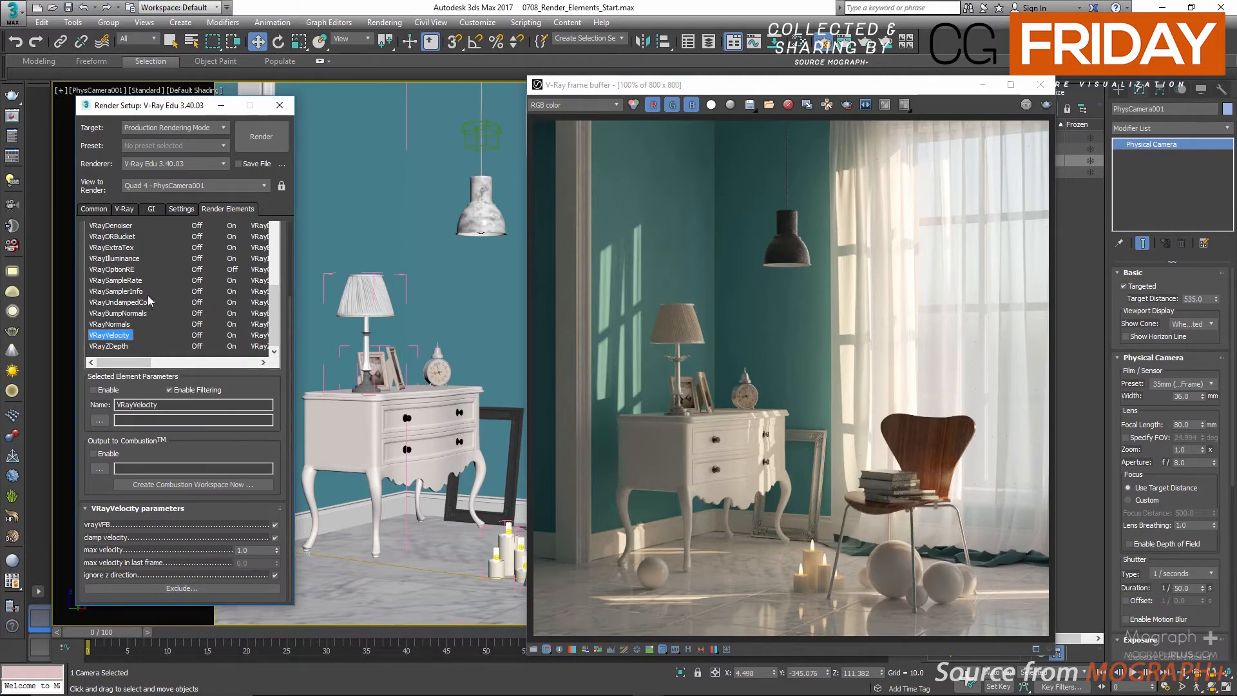
{"action": "left_click", "coordinate": [124, 258], "text": "shift"}
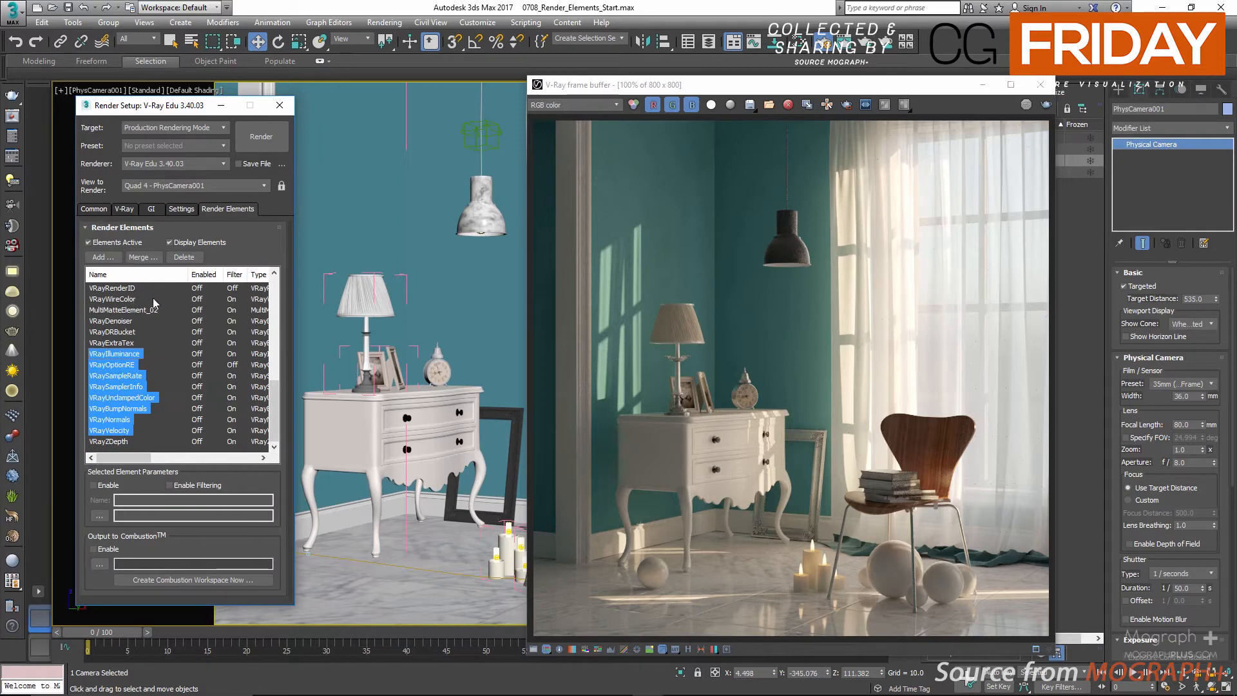
{"action": "left_click", "coordinate": [120, 321], "text": "ctrl"}
{"action": "left_click", "coordinate": [169, 332], "text": "ctrl"}
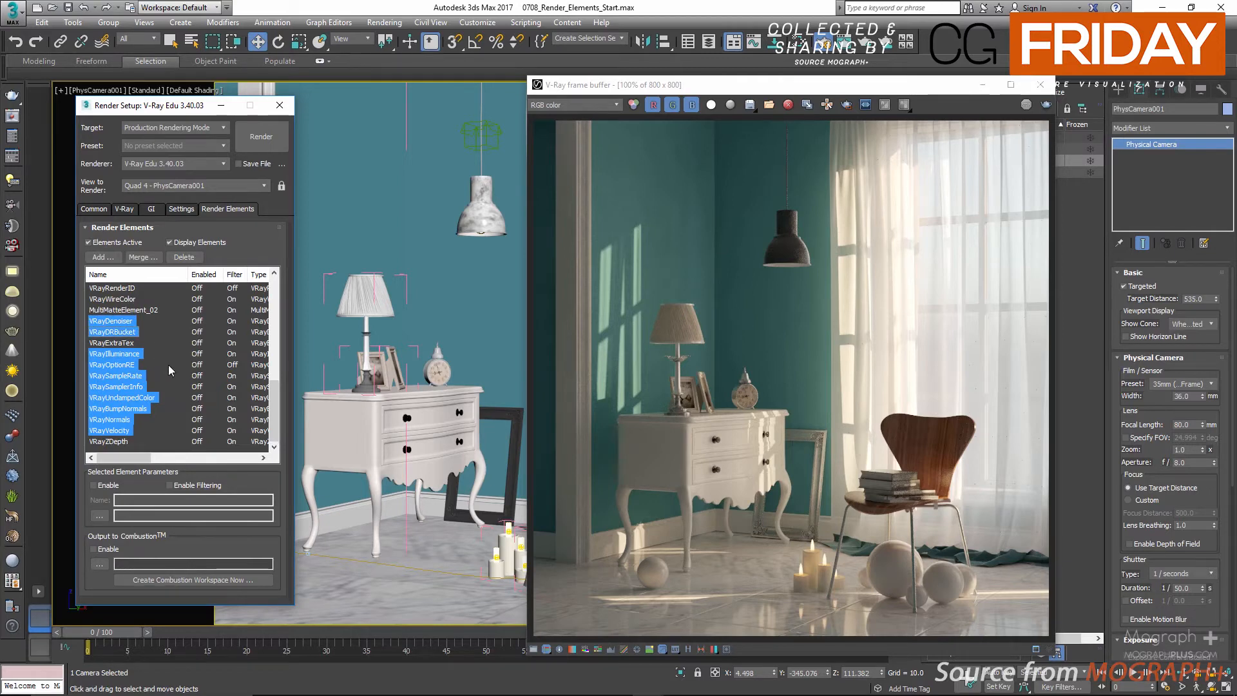
{"action": "scroll", "coordinate": [168, 365], "scroll_direction": "up", "scroll_amount": 1}
{"action": "left_click", "coordinate": [119, 321], "text": "ctrl"}
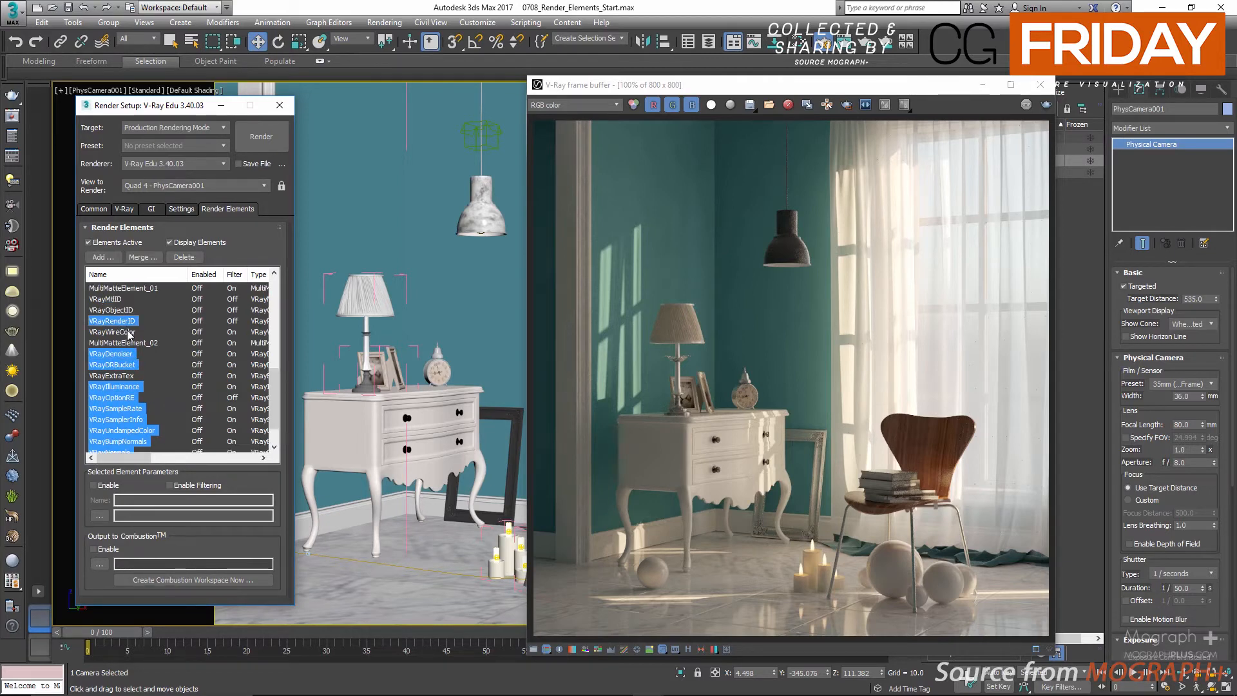
{"action": "left_click", "coordinate": [126, 332], "text": "ctrl"}
{"action": "scroll", "coordinate": [147, 366], "scroll_direction": "down", "scroll_amount": 1}
{"action": "scroll", "coordinate": [147, 366], "scroll_direction": "up", "scroll_amount": 5}
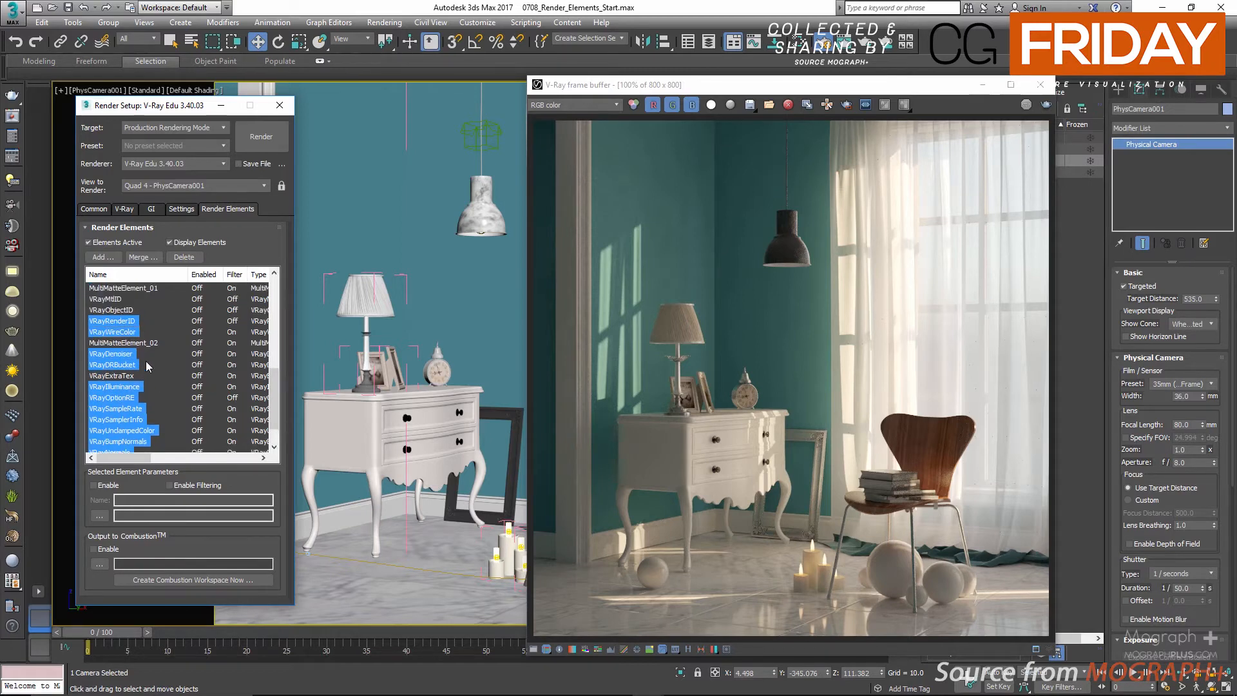
{"action": "scroll", "coordinate": [147, 366], "scroll_direction": "up", "scroll_amount": 2}
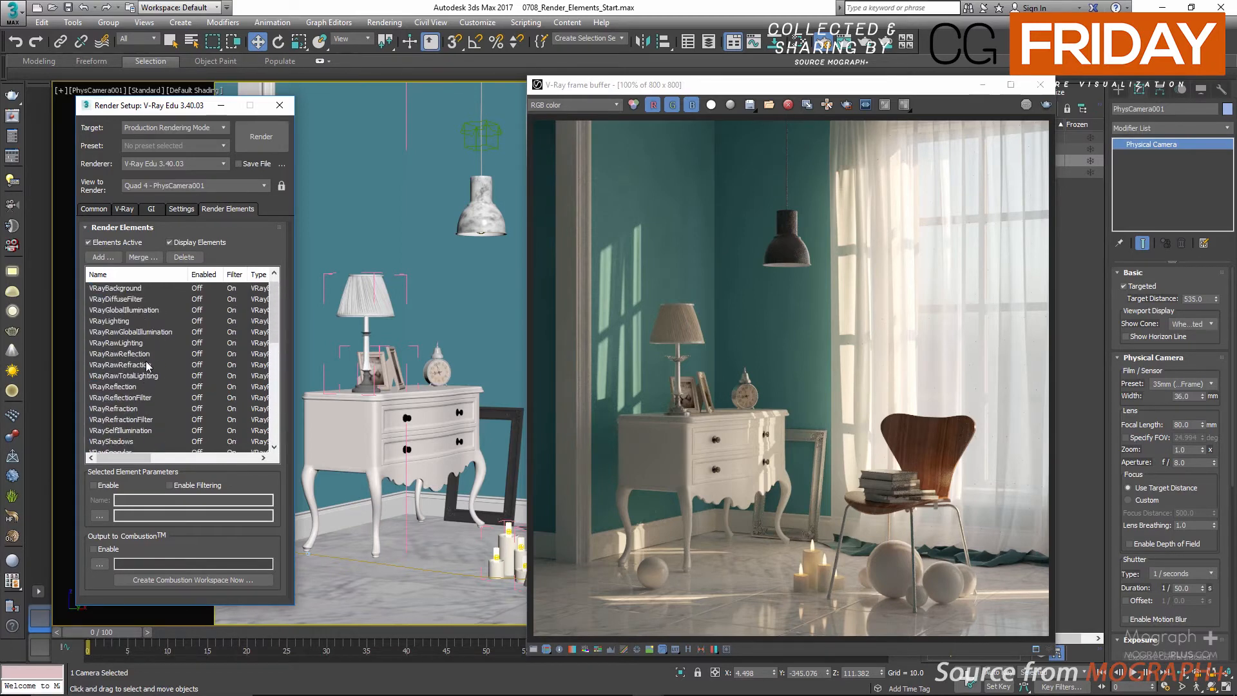
{"action": "scroll", "coordinate": [147, 366], "scroll_direction": "down", "scroll_amount": 5}
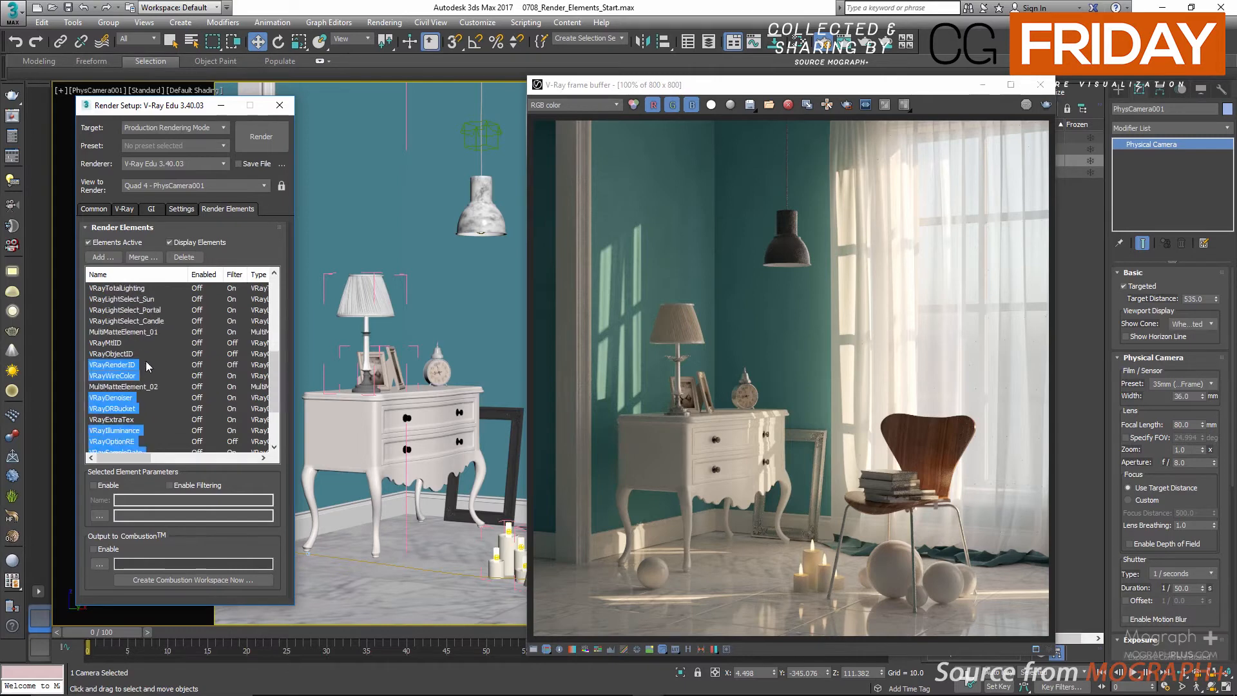
{"action": "left_click", "coordinate": [184, 256]}
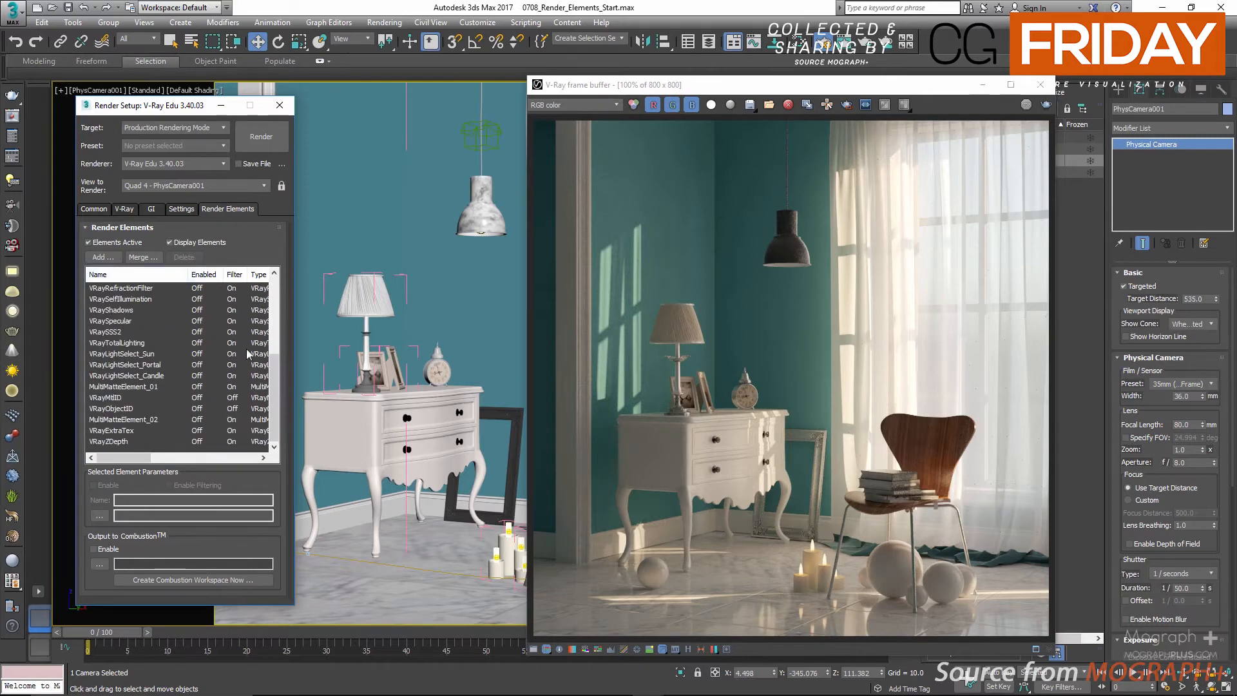
{"action": "mouse_move", "coordinate": [275, 406]}
{"action": "left_mouse_down"}
{"action": "mouse_move", "coordinate": [277, 287]}
{"action": "mouse_move", "coordinate": [277, 409]}
{"action": "left_mouse_up"}
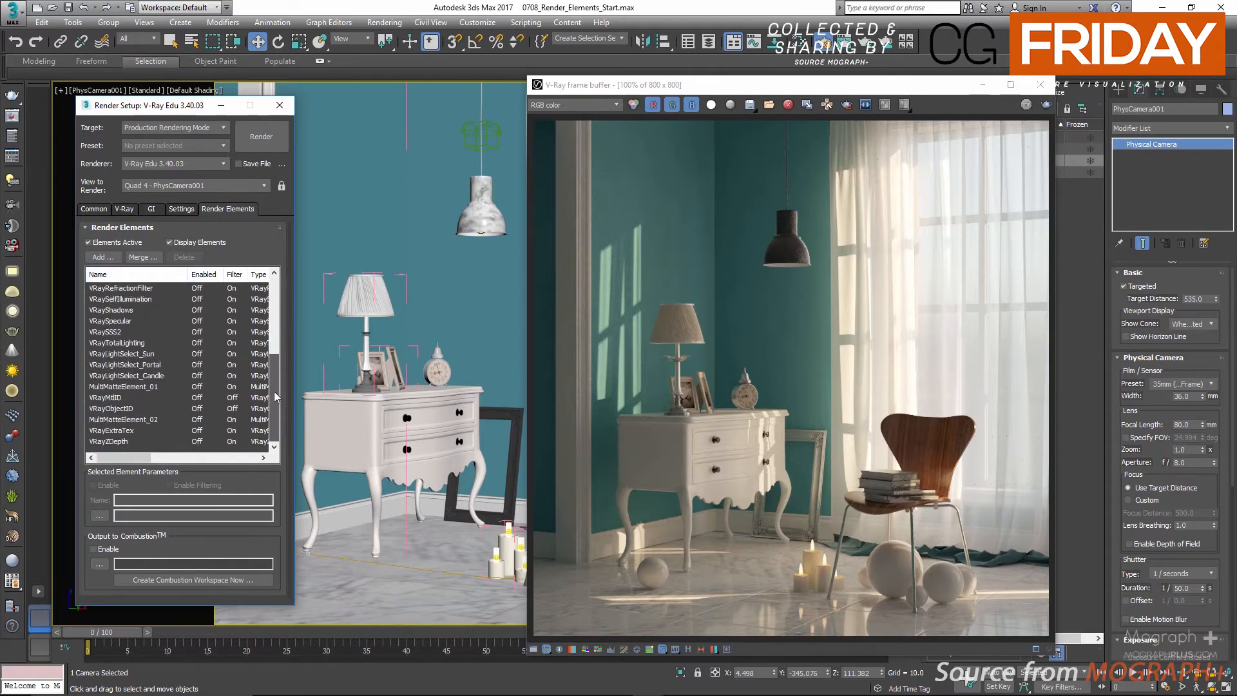
Set the render output width to 1200 in the common parameters.
{"action": "left_click", "coordinate": [93, 209]}
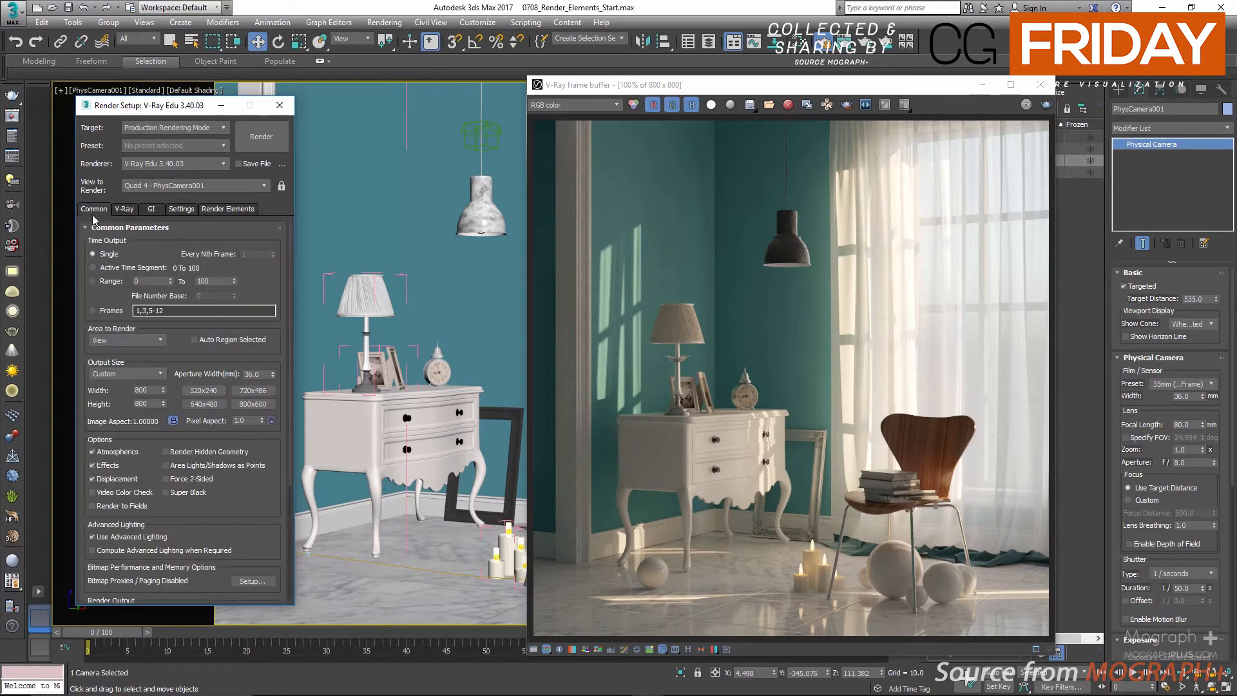
{"action": "double_click", "coordinate": [148, 390]}
{"action": "type", "text": "1200"}
{"action": "key", "text": "Return"}
Switch the V-Ray image sampler to Bucket with max subdivs 32 and a noise threshold of 0.007.
{"action": "left_click", "coordinate": [124, 209]}
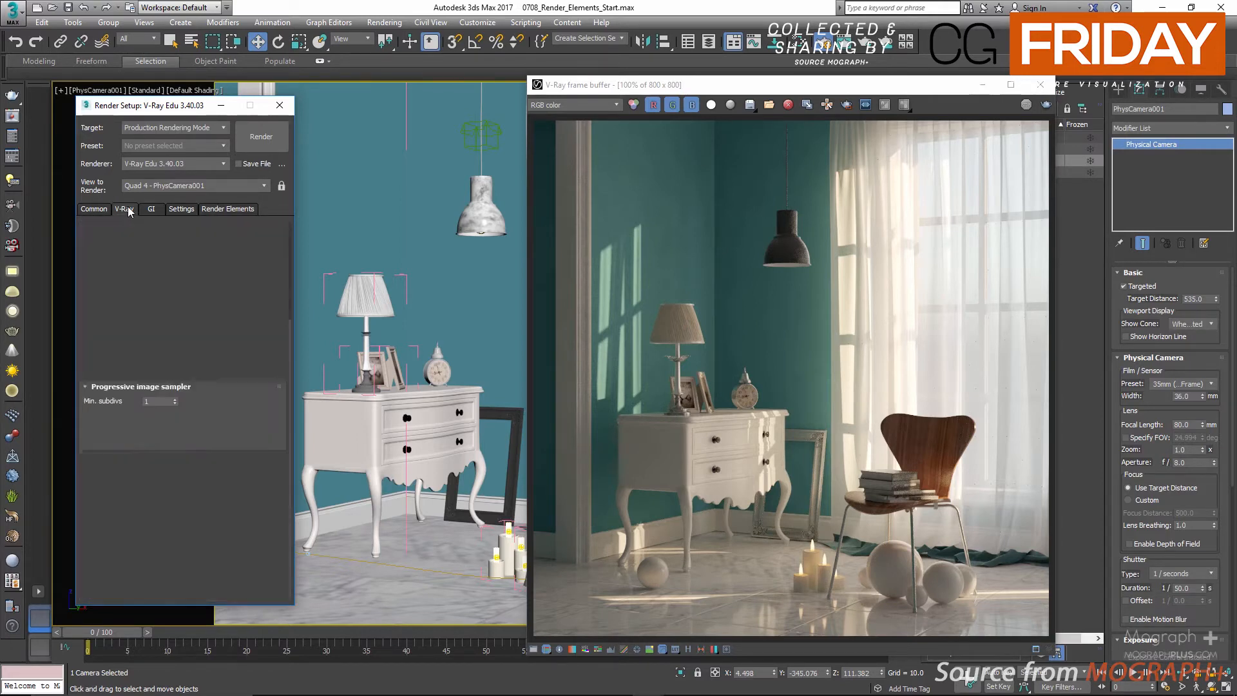
{"action": "left_click", "coordinate": [161, 324]}
{"action": "left_click", "coordinate": [155, 336]}
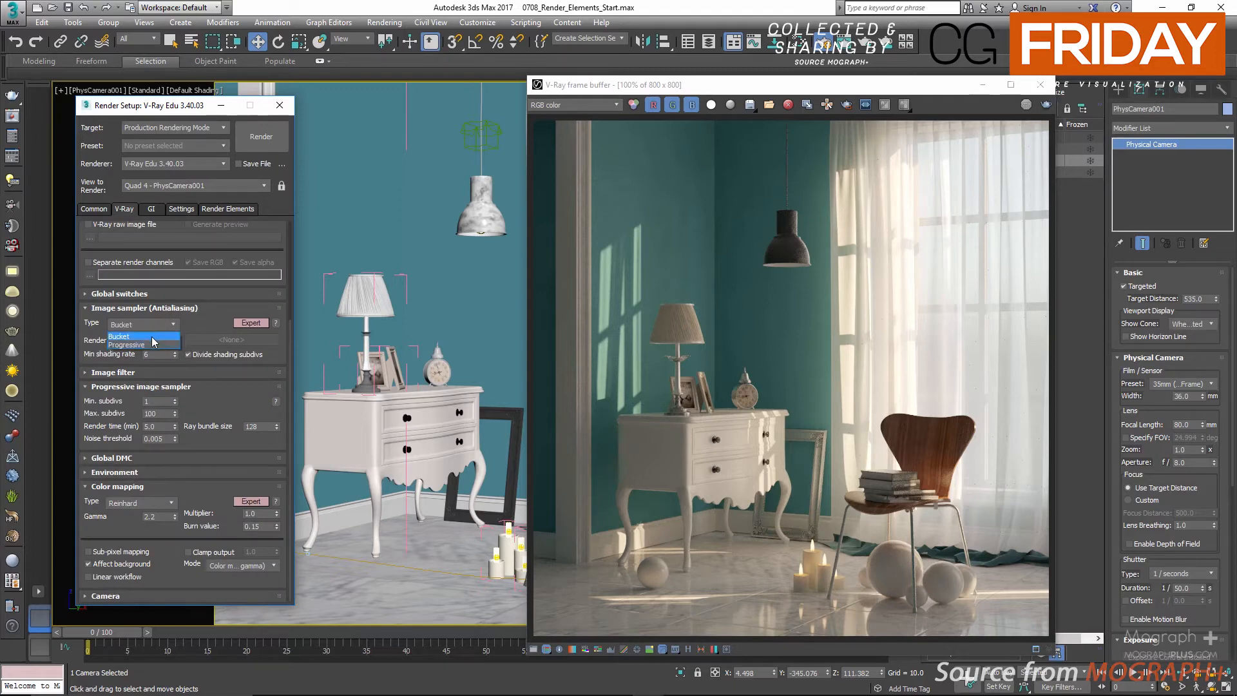
{"action": "double_click", "coordinate": [166, 425]}
{"action": "type", "text": "32"}
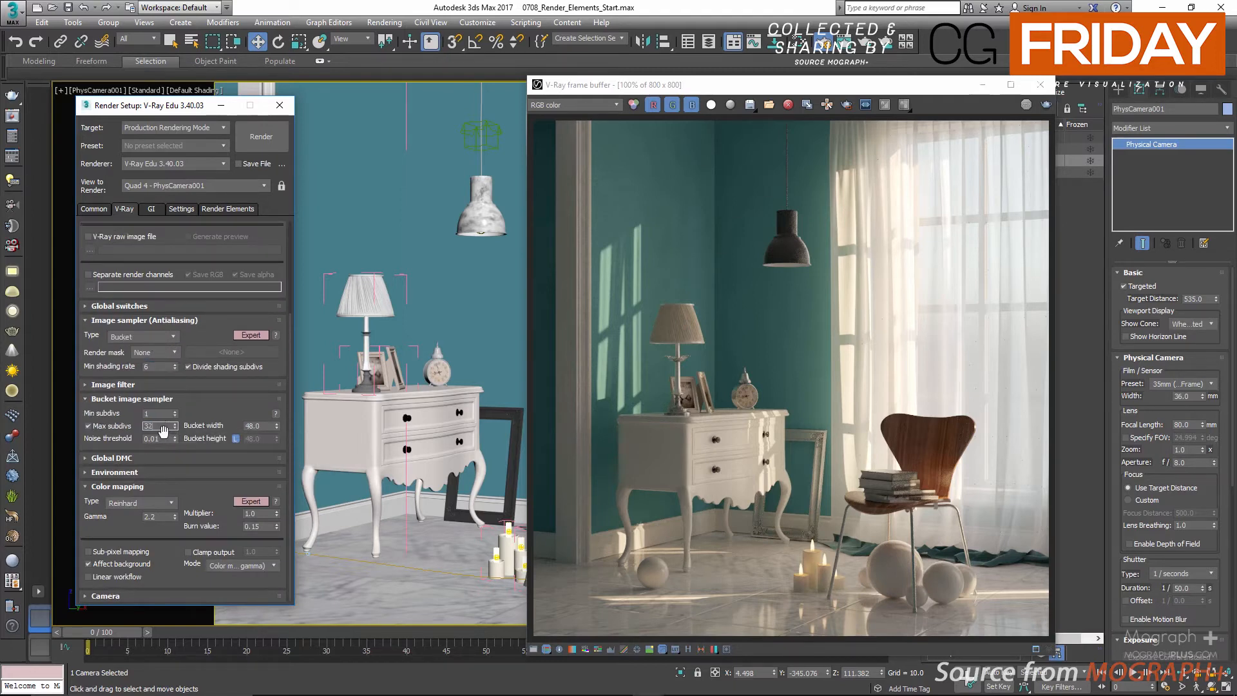
{"action": "left_click", "coordinate": [166, 439]}
{"action": "key", "text": "Return"}
Collapse the Image sampler, Bucket image sampler and Color mapping rollouts in the V-Ray settings.
{"action": "left_click_drag", "start_coordinate": [213, 384], "coordinate": [210, 481]}
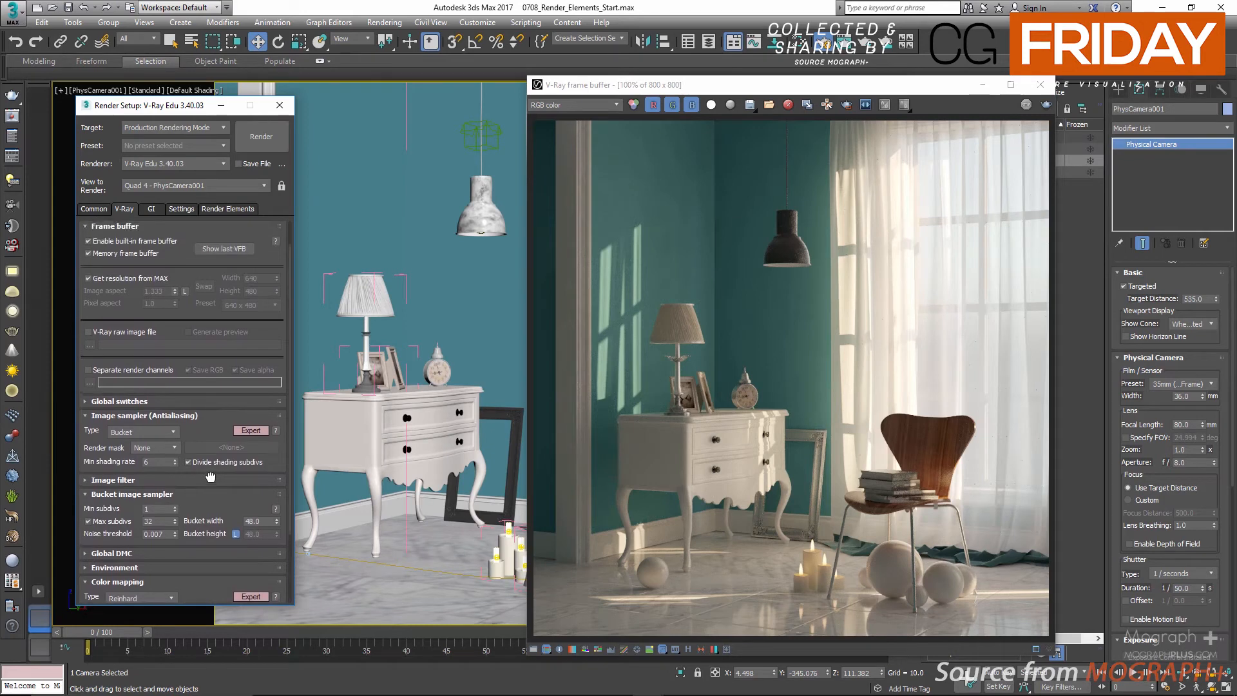
{"action": "left_click", "coordinate": [140, 418]}
{"action": "left_click", "coordinate": [118, 445]}
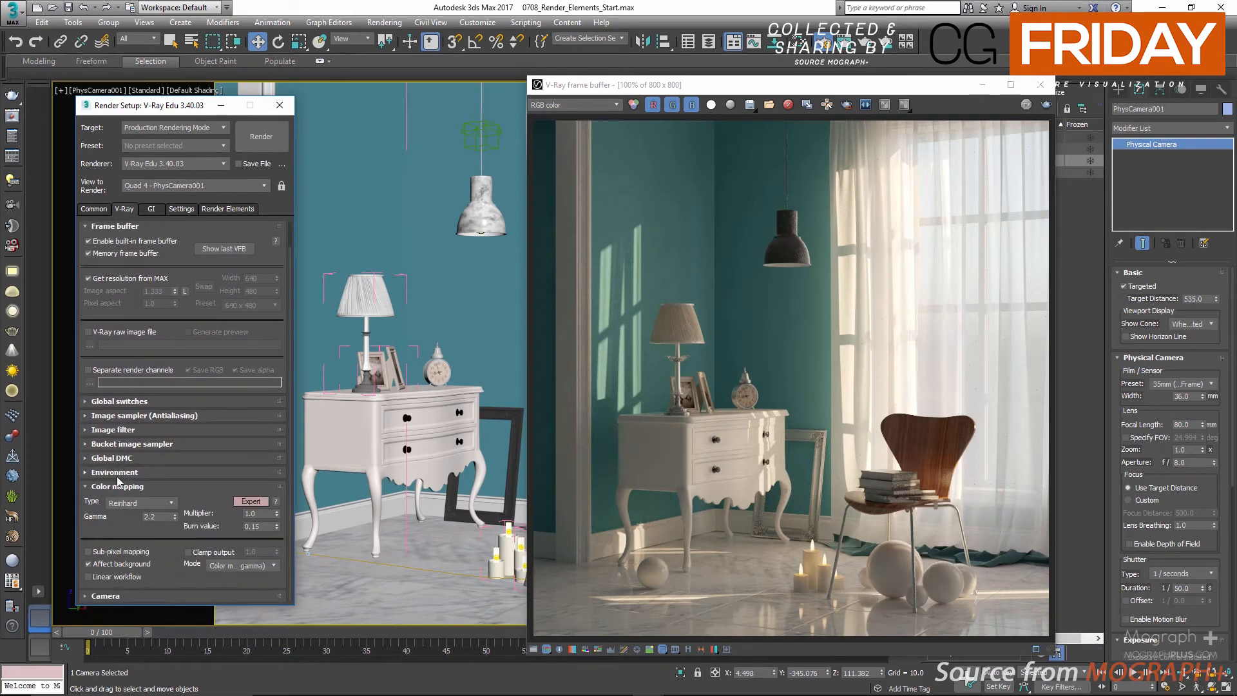
{"action": "left_click", "coordinate": [113, 488]}
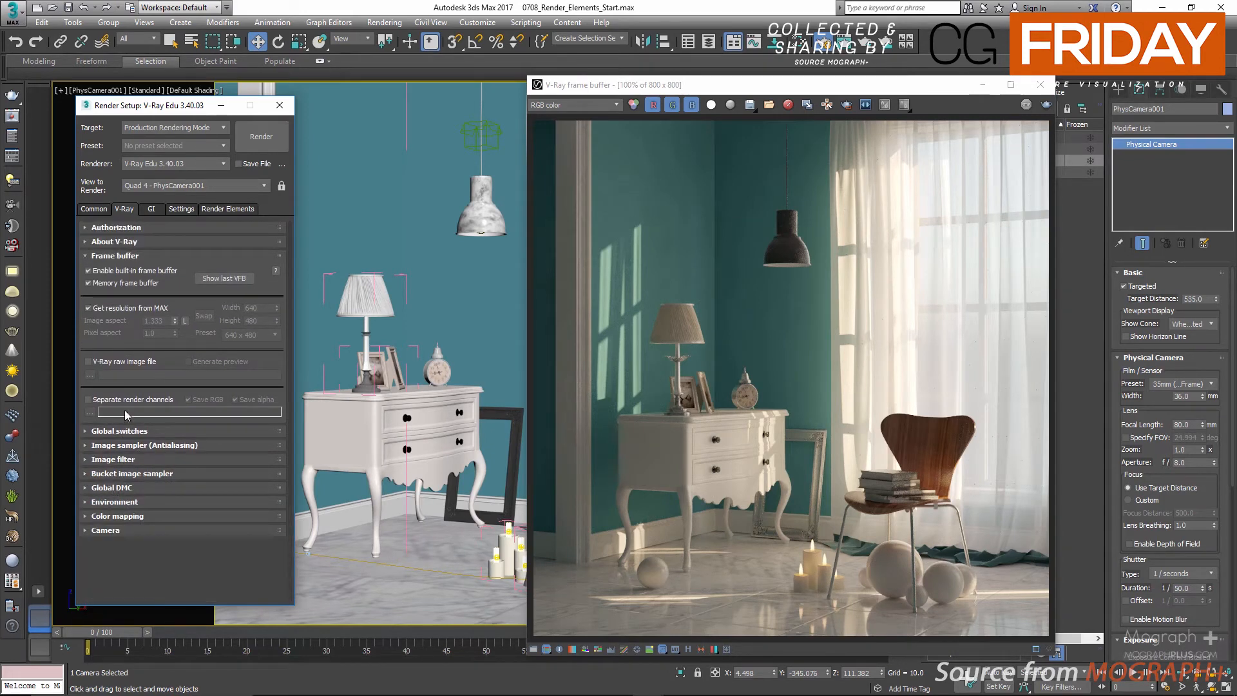
Enable the V-Ray raw image file and set its save location to renderoutput > Section 07 Render Settings > 0708_Render_Elements > Final Render.
{"action": "left_click", "coordinate": [88, 362]}
{"action": "left_click", "coordinate": [90, 375]}
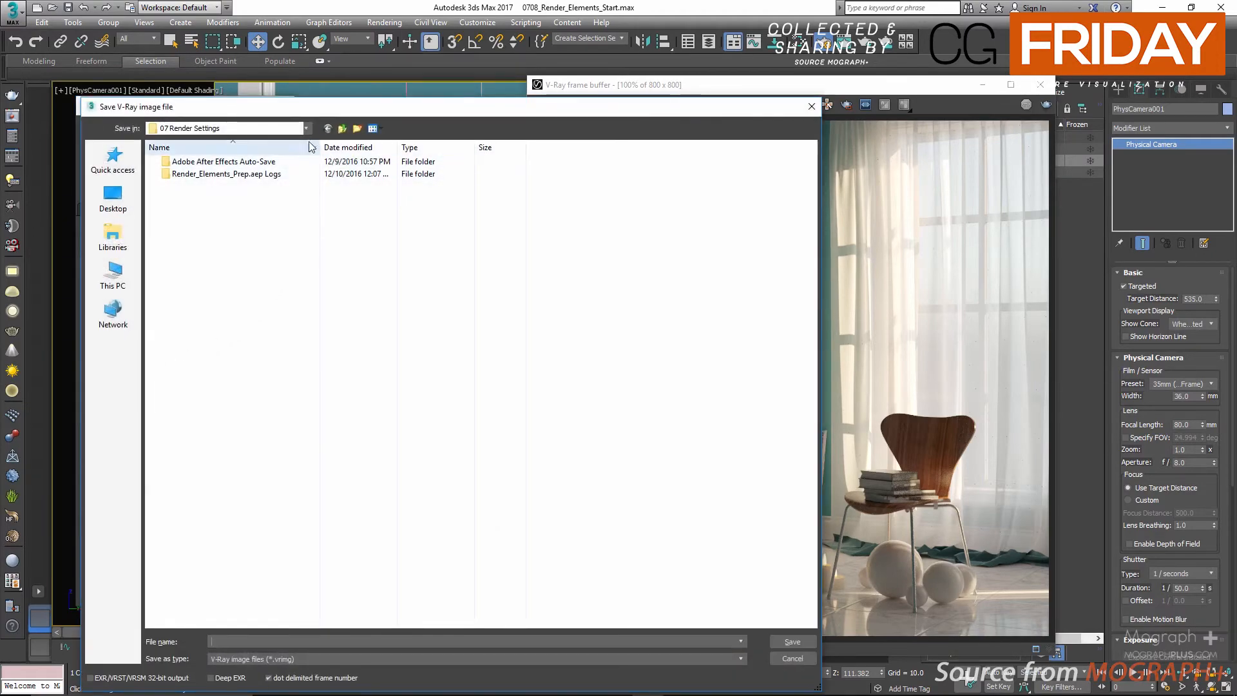
{"action": "left_click", "coordinate": [343, 129]}
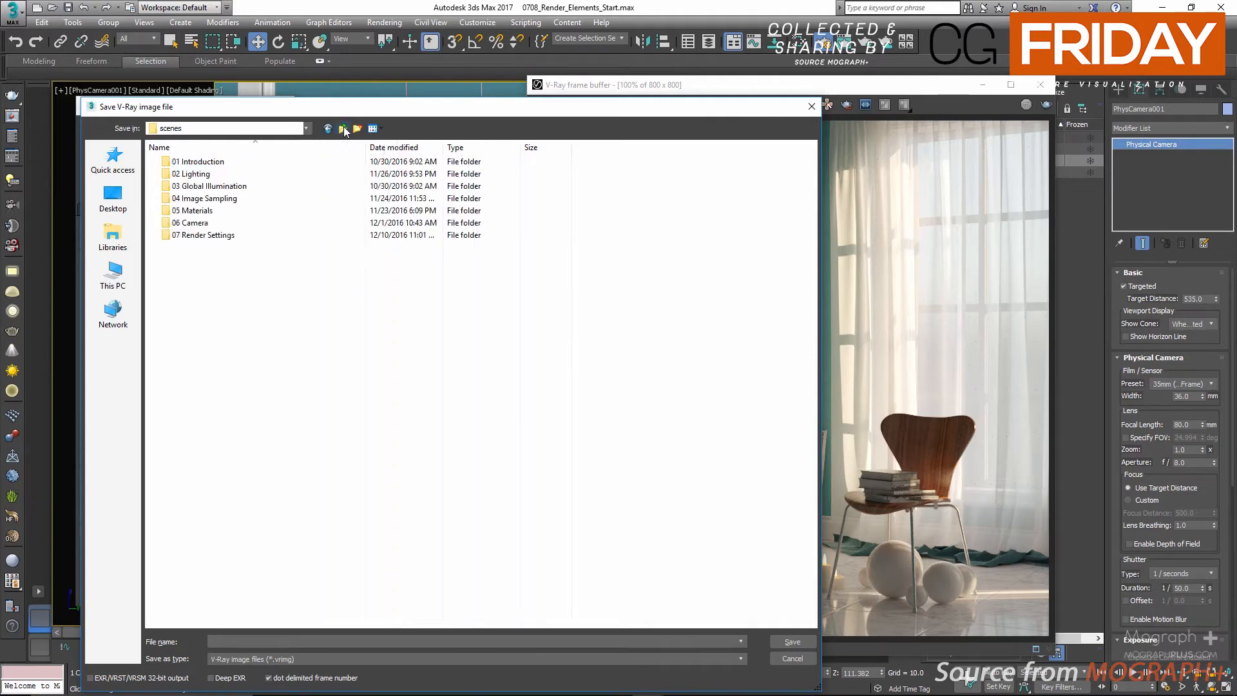
{"action": "left_click", "coordinate": [226, 237]}
{"action": "double_click", "coordinate": [225, 236]}
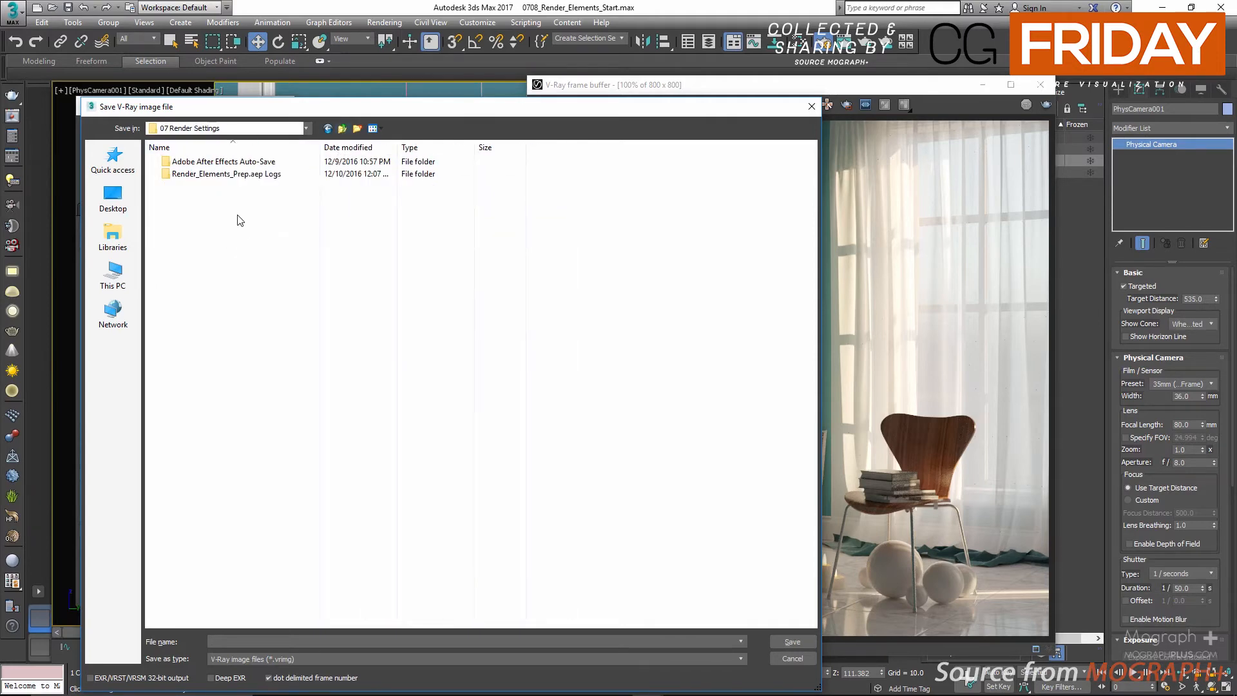
{"action": "left_click", "coordinate": [308, 128]}
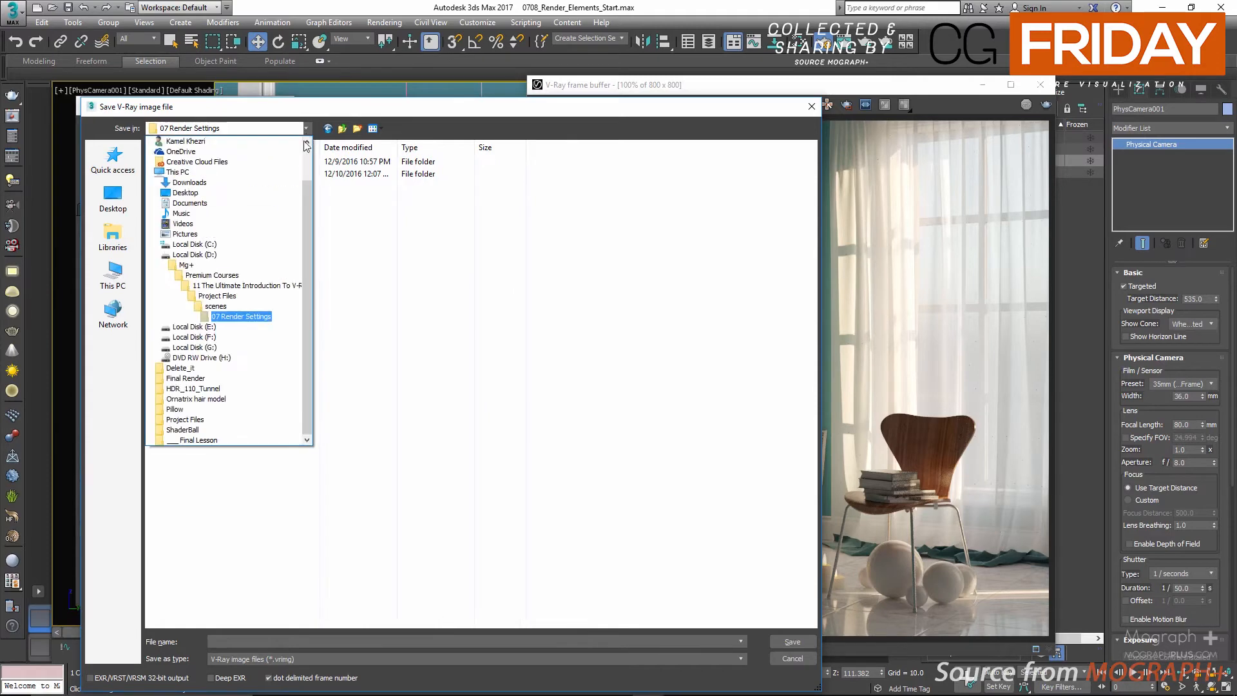
{"action": "left_click", "coordinate": [210, 274]}
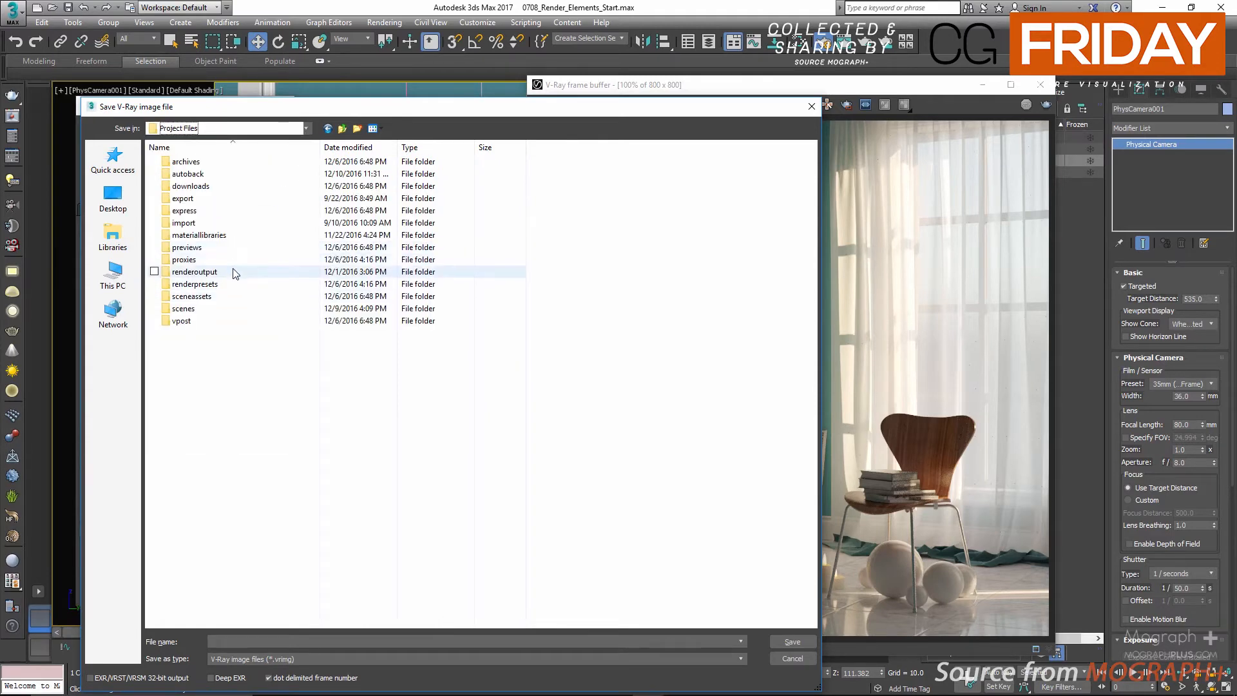
{"action": "double_click", "coordinate": [233, 271]}
{"action": "double_click", "coordinate": [216, 224]}
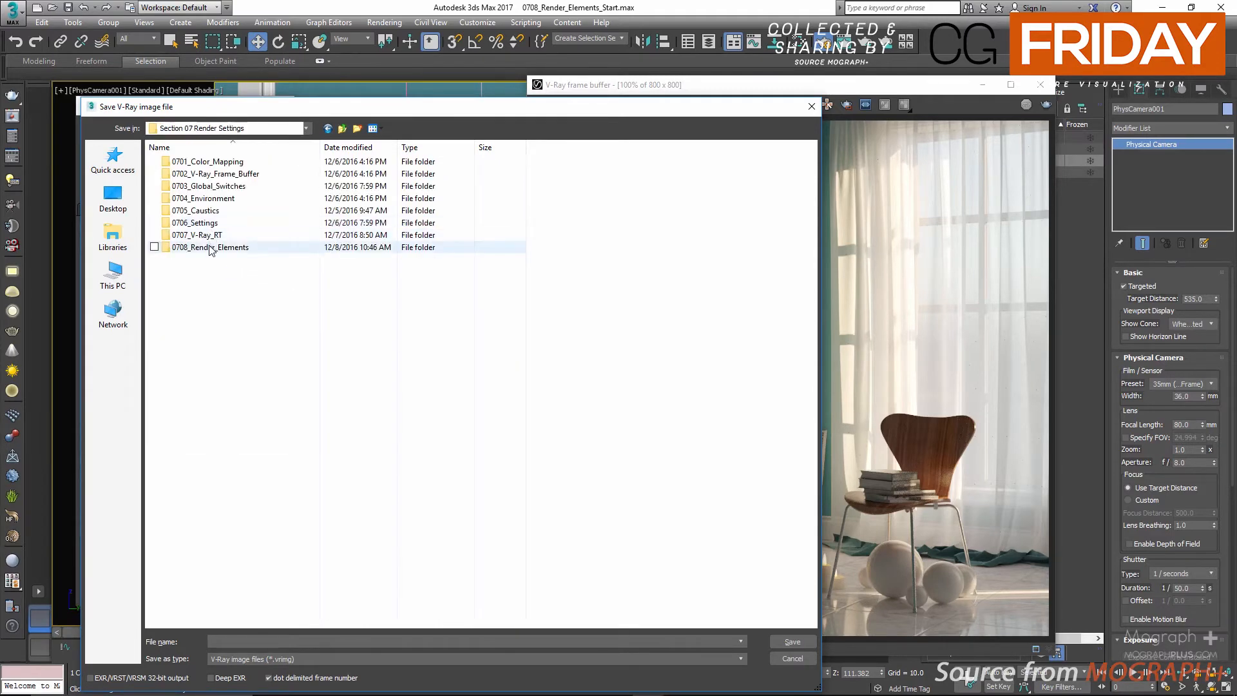
{"action": "double_click", "coordinate": [211, 247]}
{"action": "double_click", "coordinate": [204, 164]}
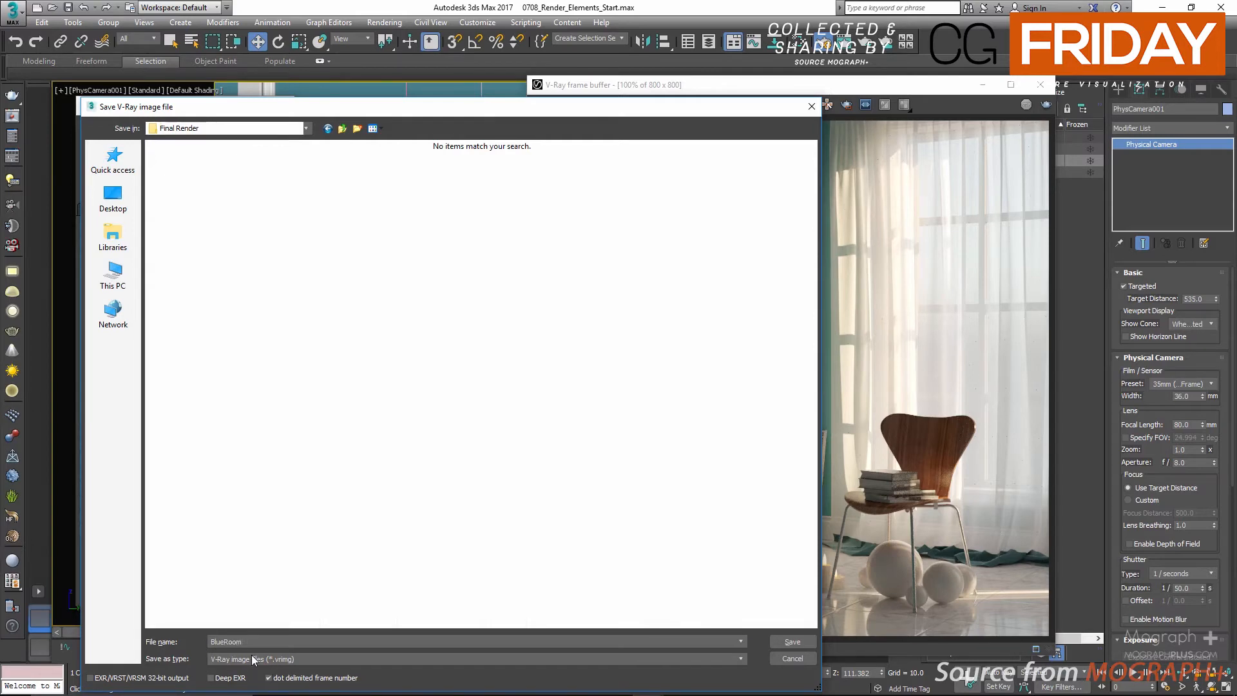
Save the raw image output as BlueRoom in OpenEXR format with the EXR/VRST/VRSM 32-bit output option switched on.
{"action": "left_click", "coordinate": [251, 657]}
{"action": "left_click", "coordinate": [250, 630]}
{"action": "left_click", "coordinate": [264, 657]}
{"action": "left_click", "coordinate": [271, 622]}
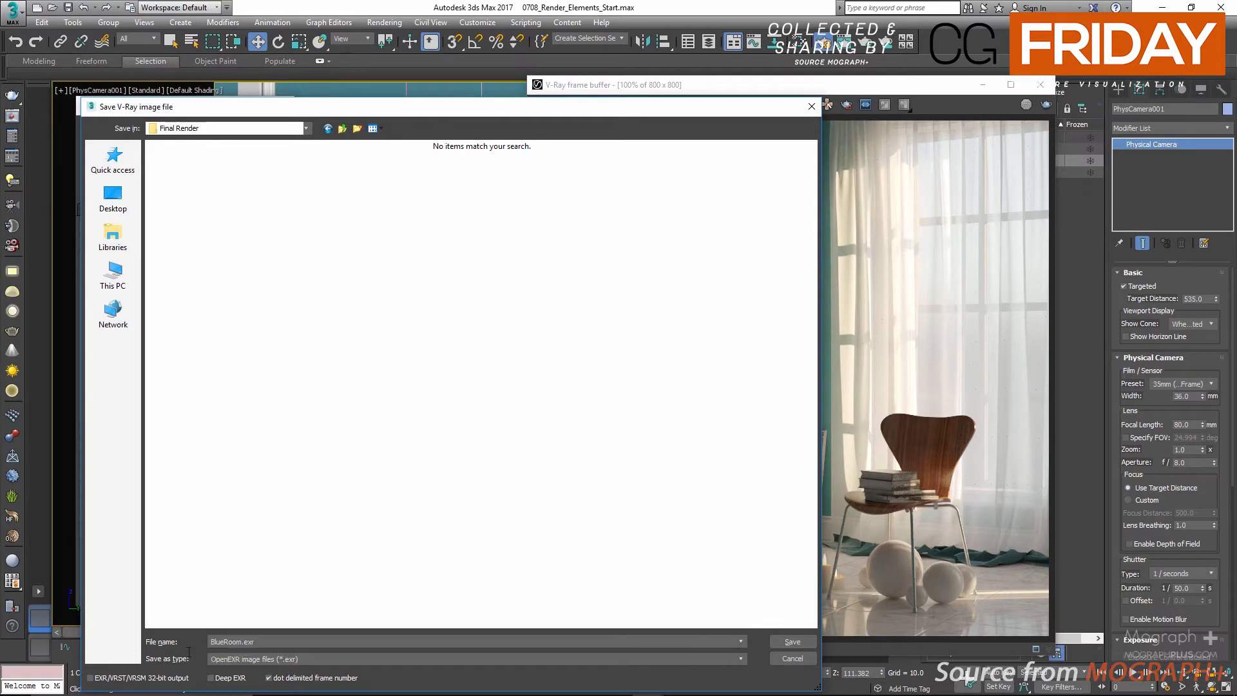
{"action": "left_click", "coordinate": [157, 681]}
{"action": "left_click", "coordinate": [793, 642]}
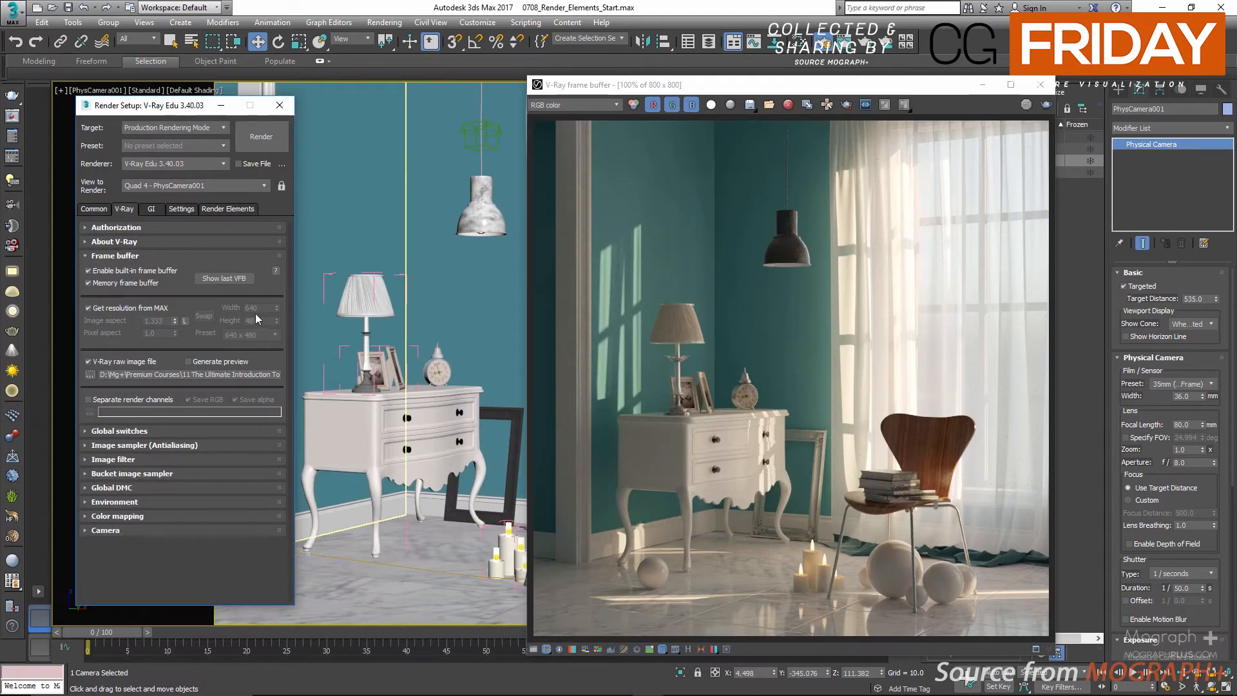
Enable separate render channels and browse their save location to the Final Render folder under renderoutput > Section 07 Render Settings > 0708_Render_Elements.
{"action": "left_click", "coordinate": [133, 403]}
{"action": "left_click", "coordinate": [90, 413]}
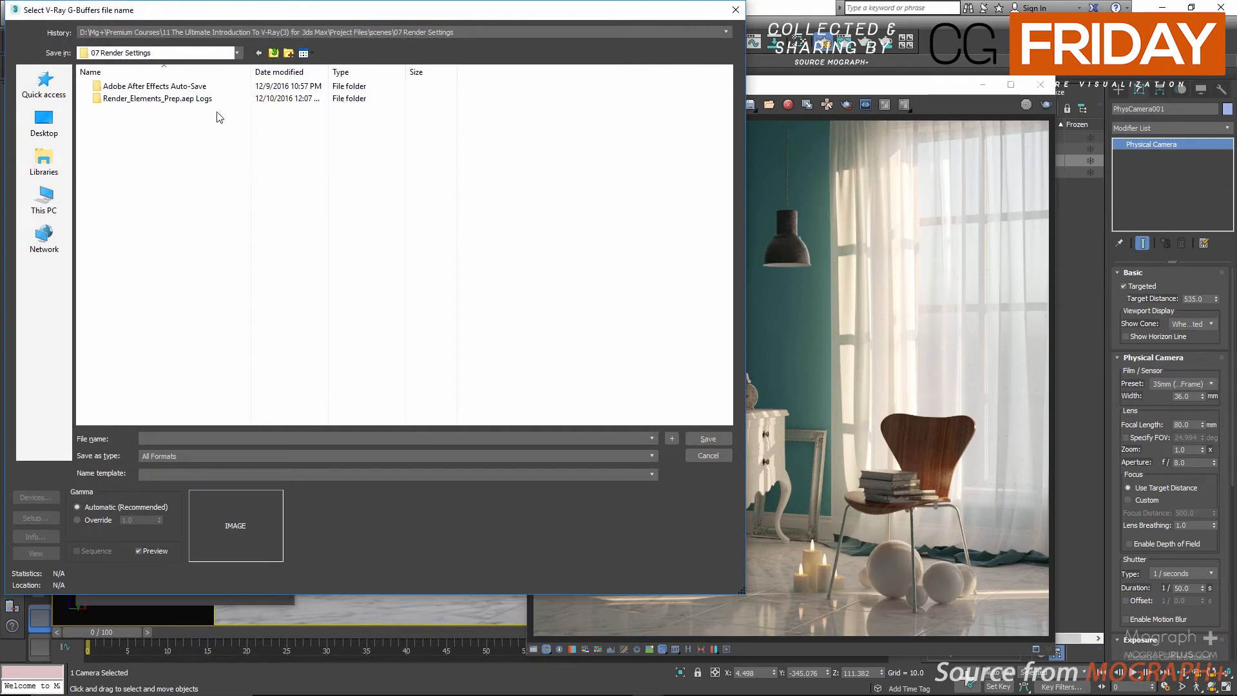
{"action": "left_click", "coordinate": [274, 54]}
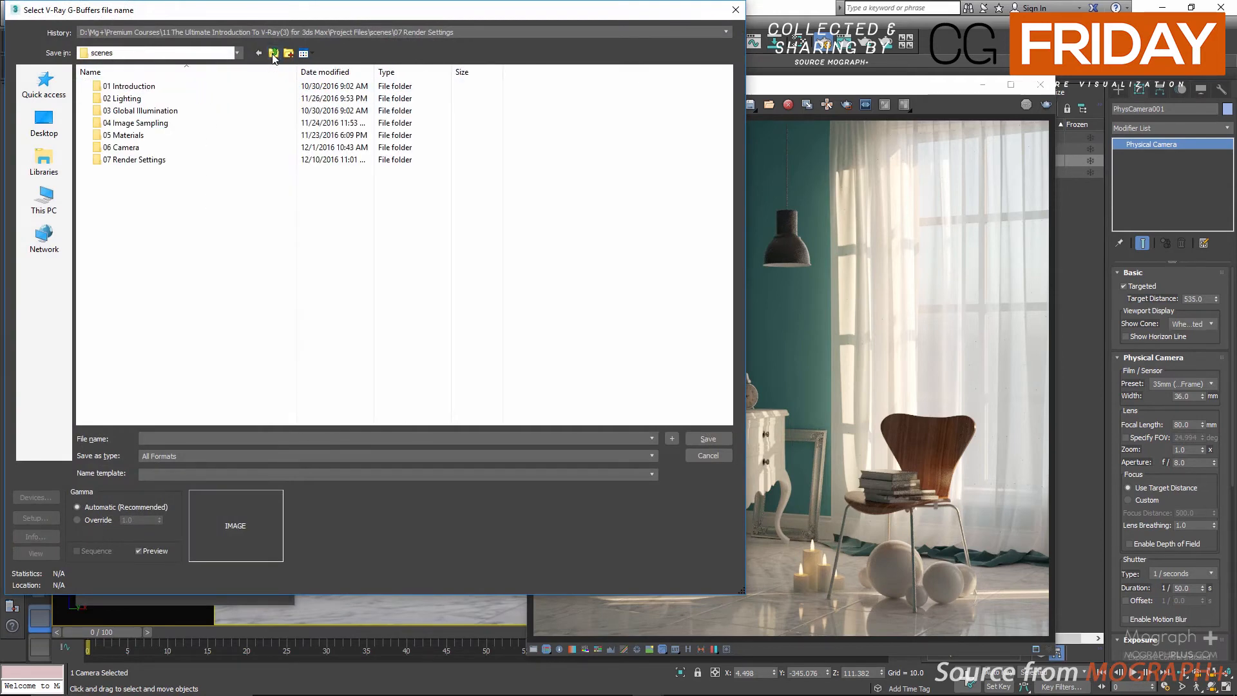
{"action": "left_click", "coordinate": [274, 54]}
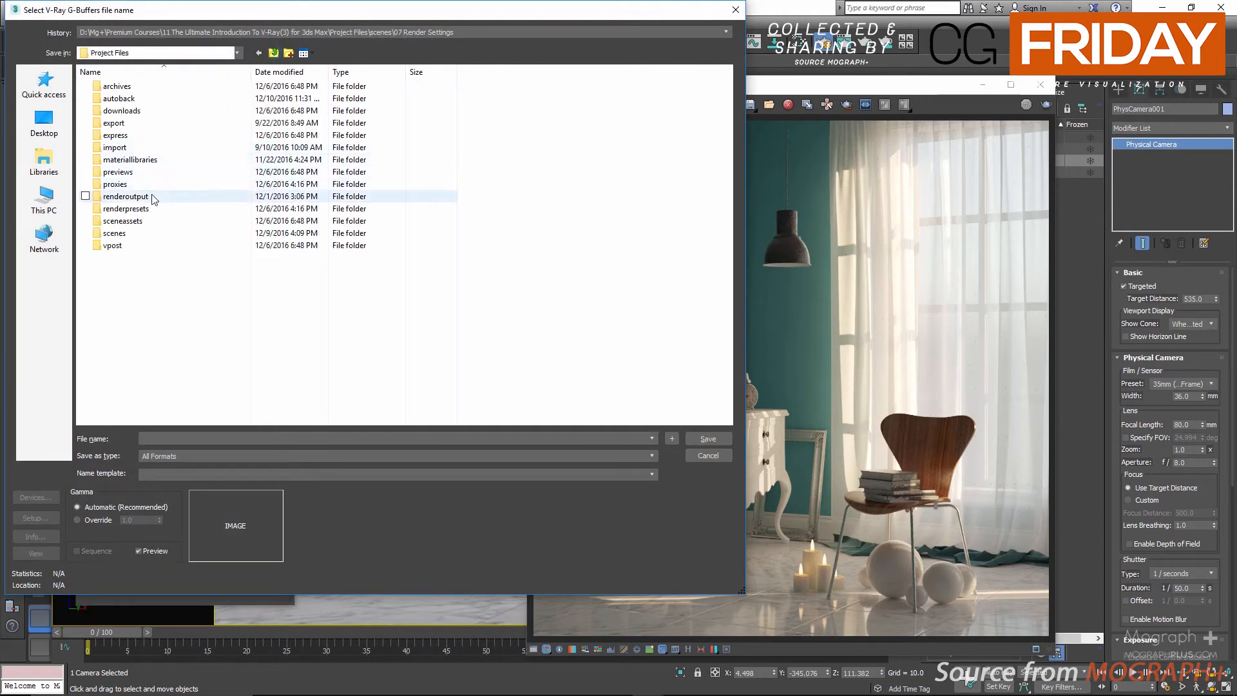
{"action": "double_click", "coordinate": [126, 196]}
{"action": "double_click", "coordinate": [157, 147]}
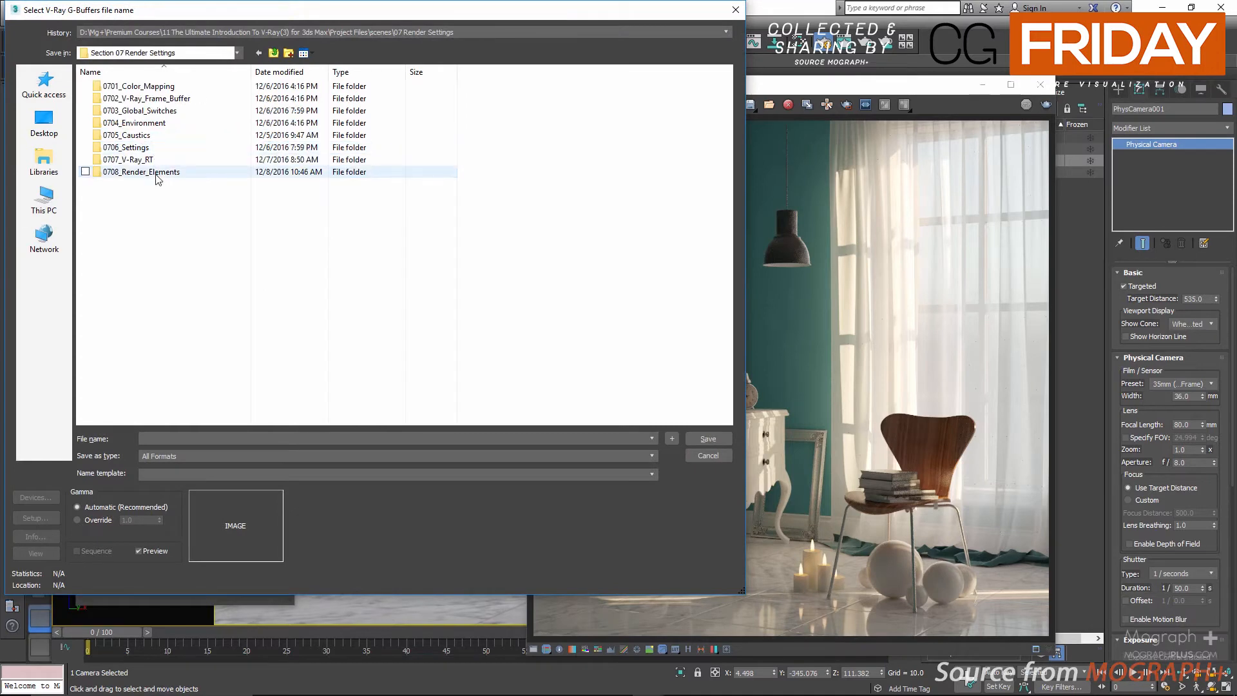
{"action": "double_click", "coordinate": [148, 172]}
{"action": "double_click", "coordinate": [153, 86]}
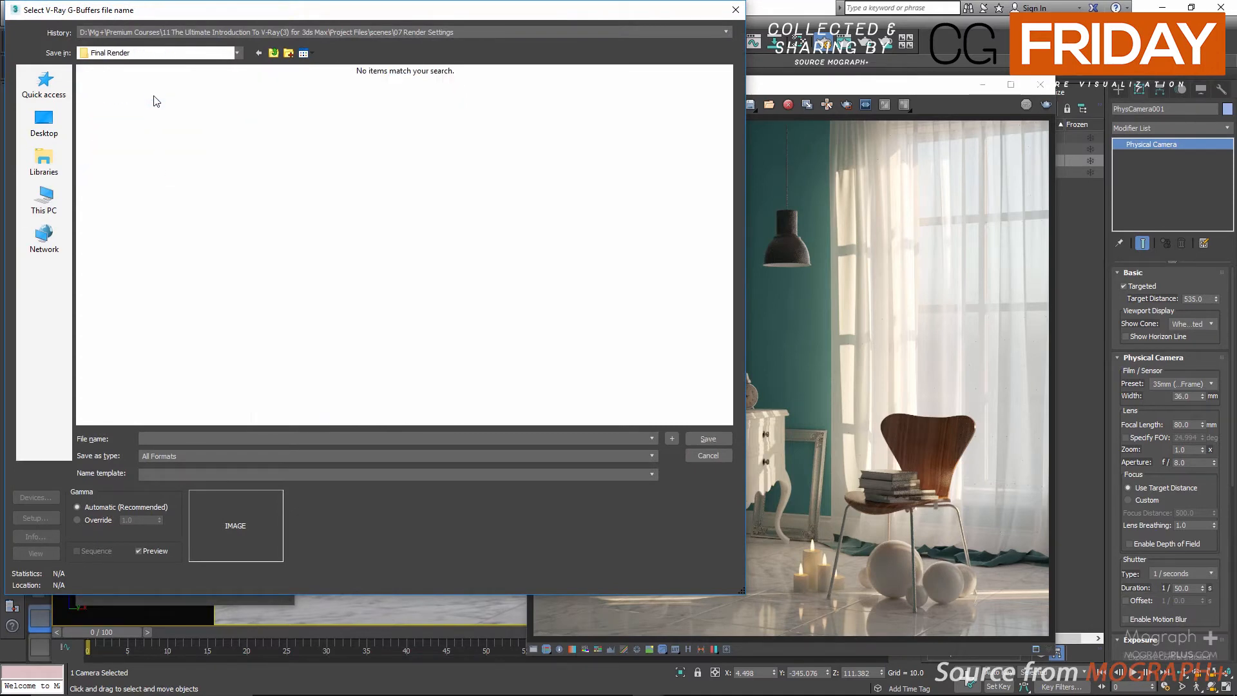
Create a folder named Separate inside Final Render and open it.
{"action": "left_click", "coordinate": [288, 54]}
{"action": "type", "text": "Se"}
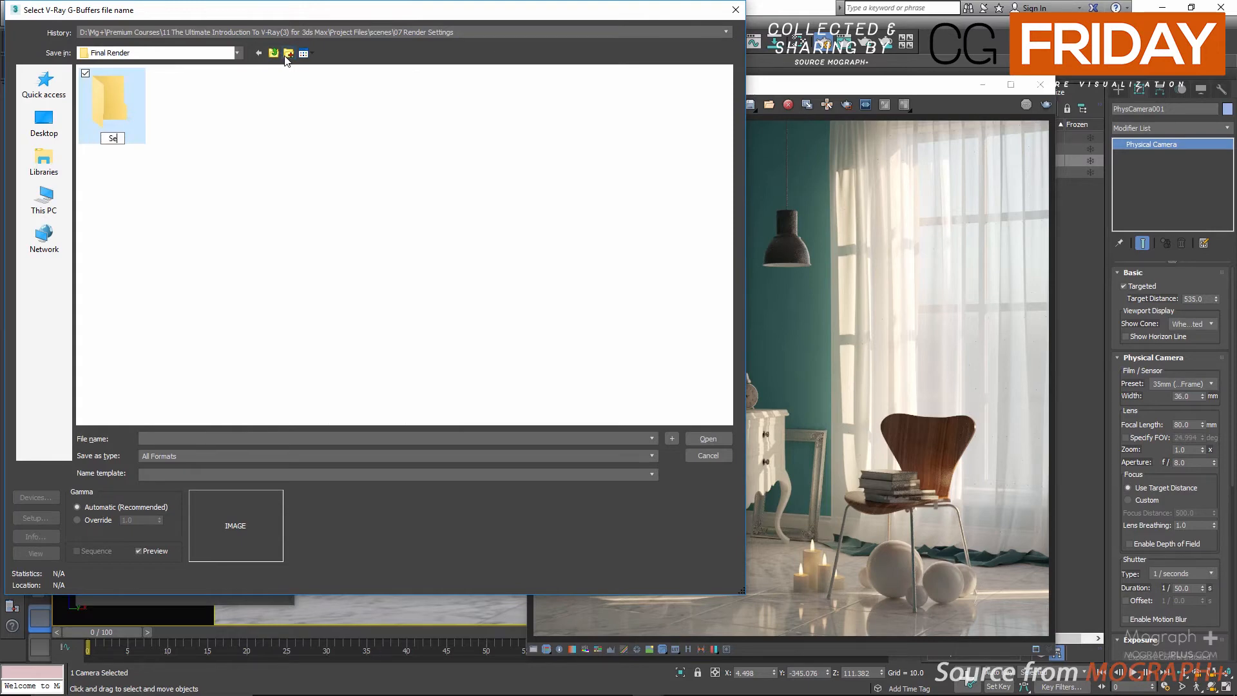
{"action": "type", "text": "parate"}
{"action": "key", "text": "Return"}
{"action": "double_click", "coordinate": [119, 115]}
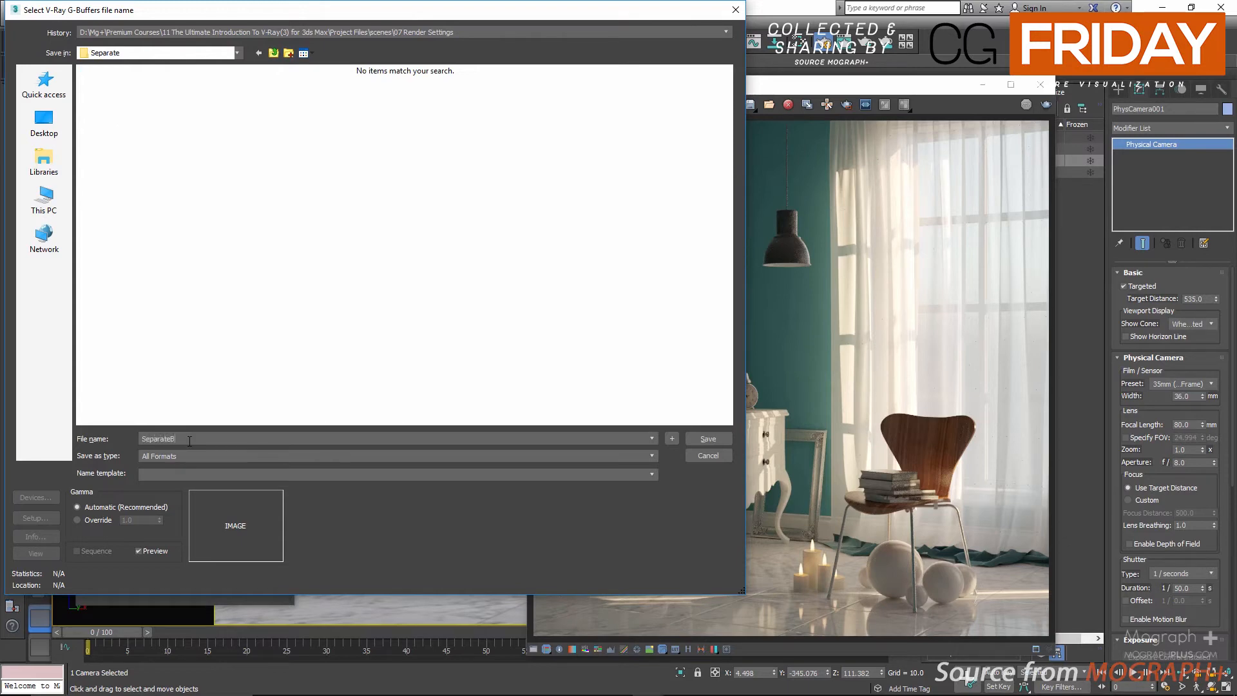
Save the separate render channels as SeparateBlueRoom in OpenEXR format and accept the OpenEXR configuration.
{"action": "type", "text": "ueRoom"}
{"action": "left_click", "coordinate": [203, 455]}
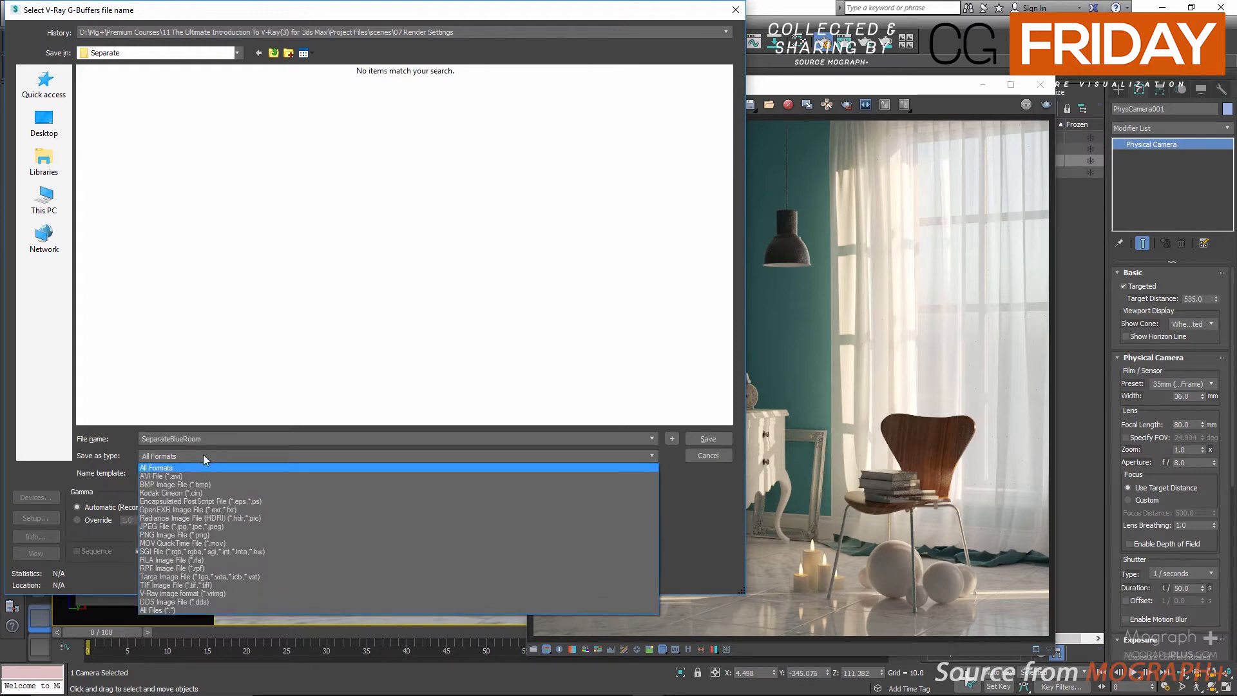
{"action": "left_click", "coordinate": [213, 510]}
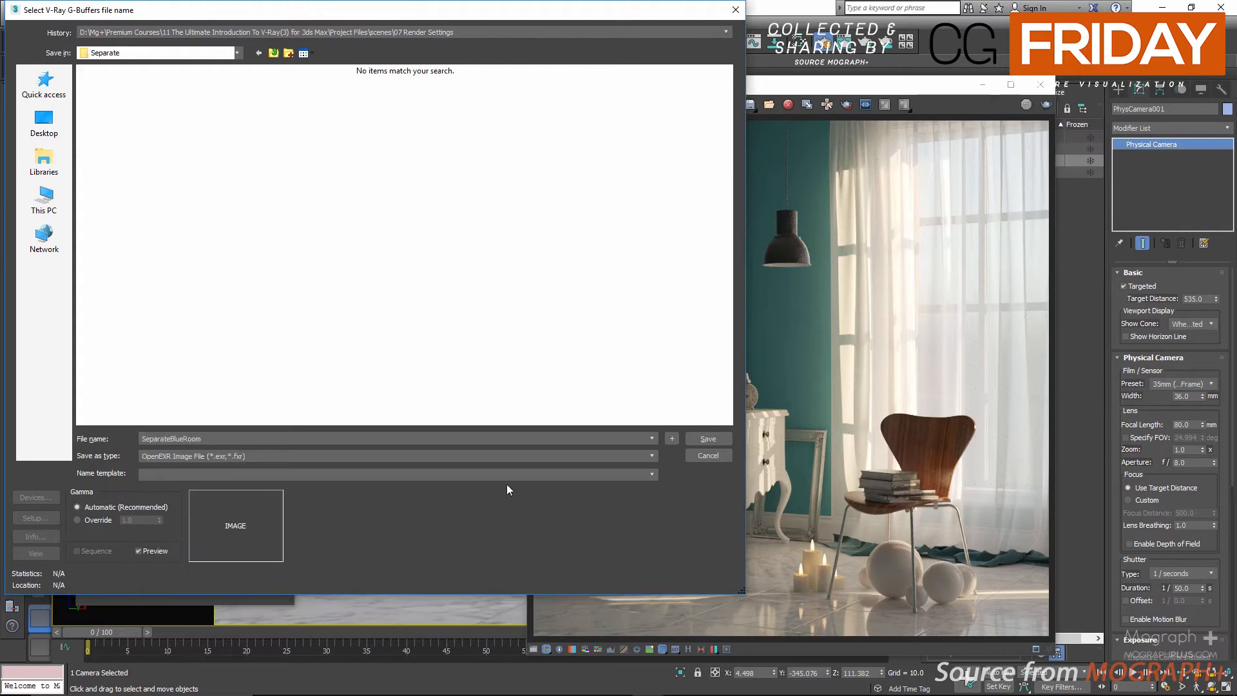
{"action": "left_click", "coordinate": [696, 438]}
{"action": "left_click", "coordinate": [496, 137]}
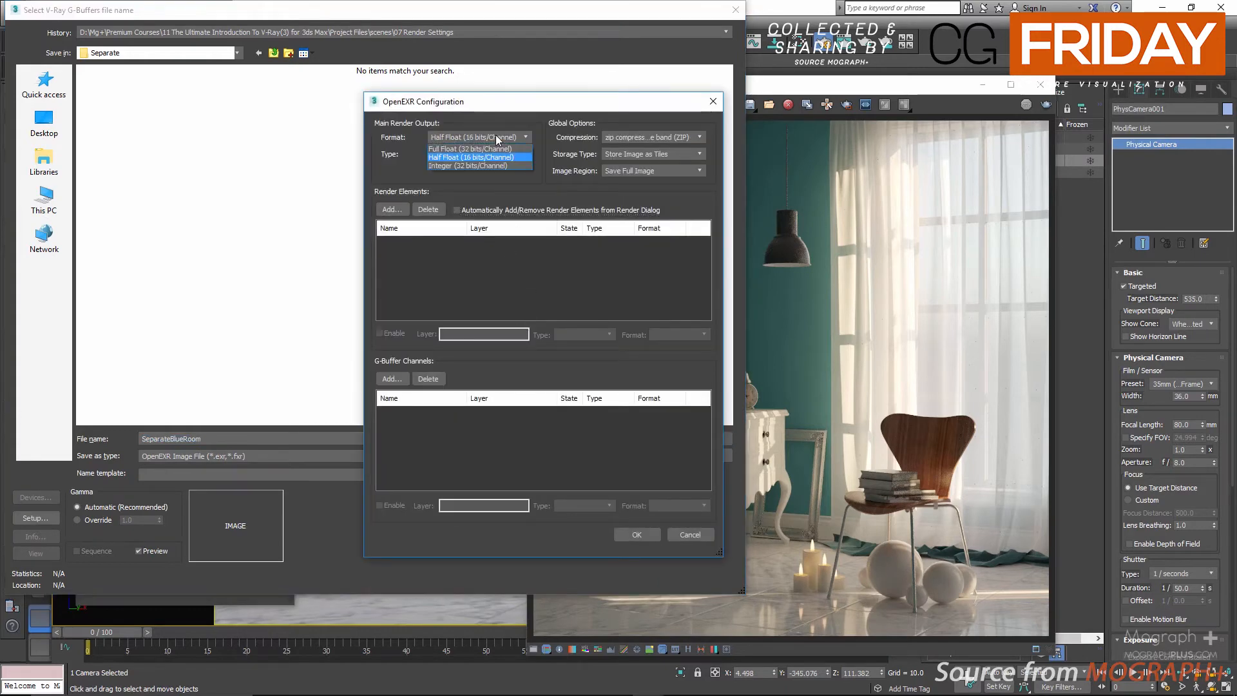
{"action": "left_click", "coordinate": [496, 134]}
{"action": "left_click", "coordinate": [638, 529]}
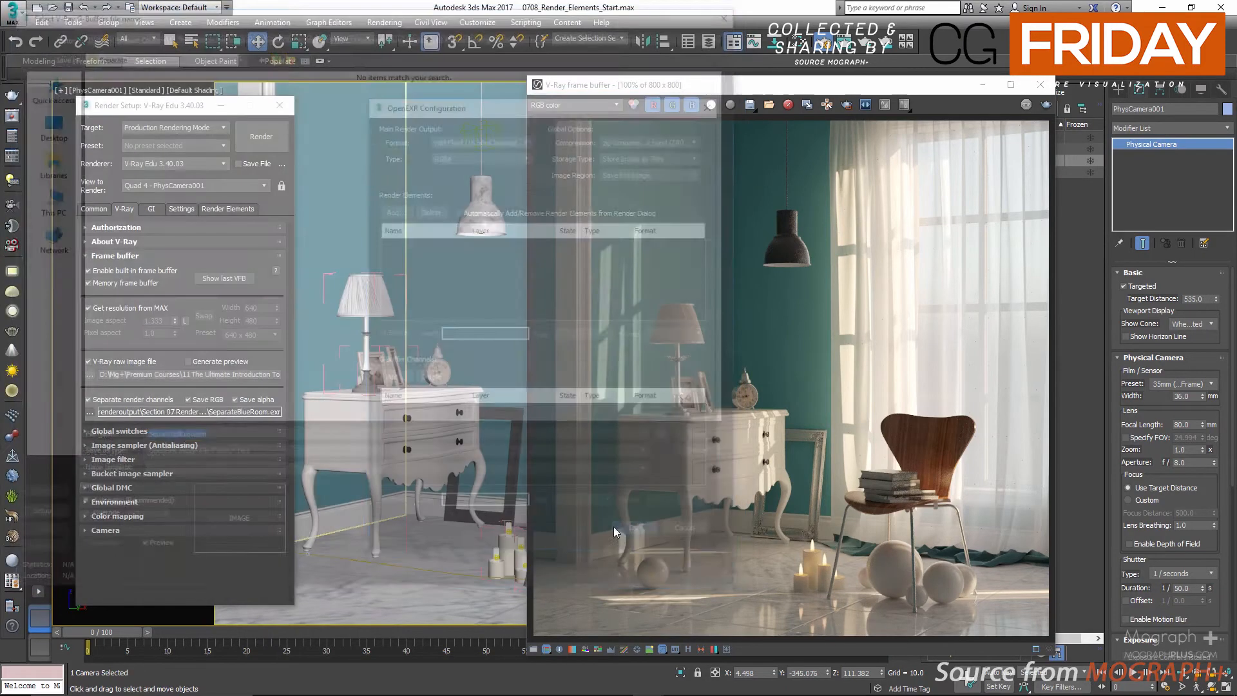
Set the irradiance map's subdivs to 85 and interpolation samples to 25 in the GI settings.
{"action": "left_click", "coordinate": [150, 209]}
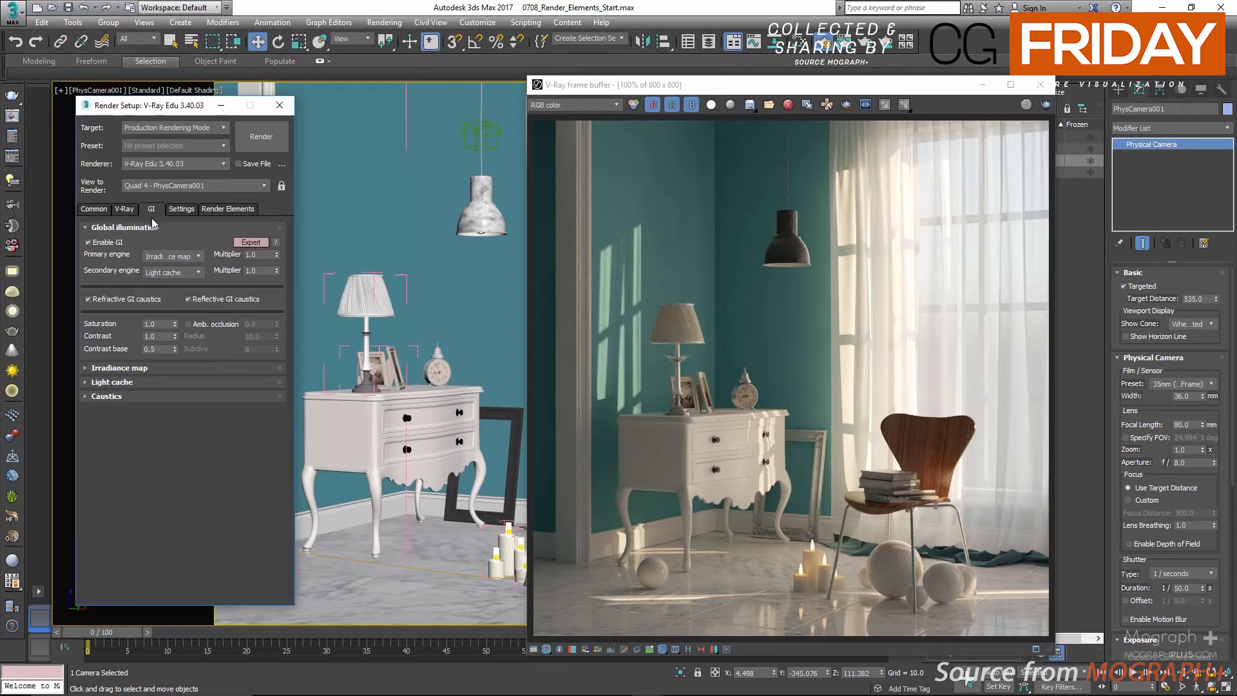
{"action": "left_click", "coordinate": [119, 368]}
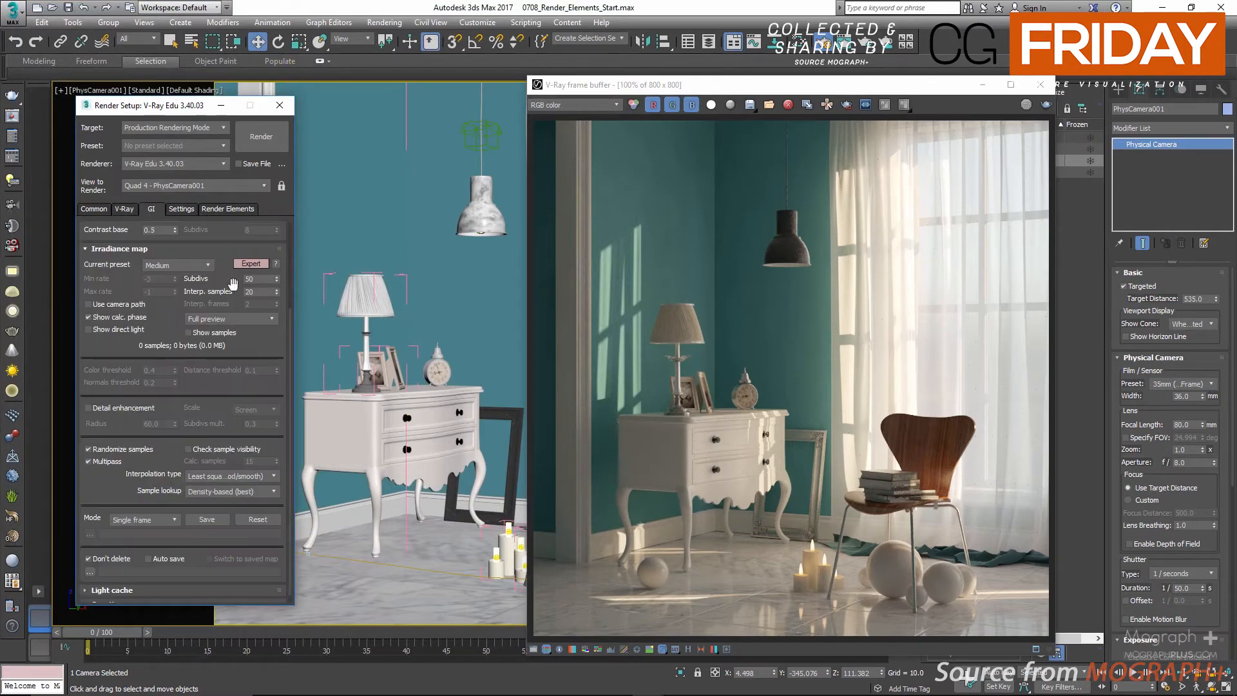
{"action": "double_click", "coordinate": [255, 279]}
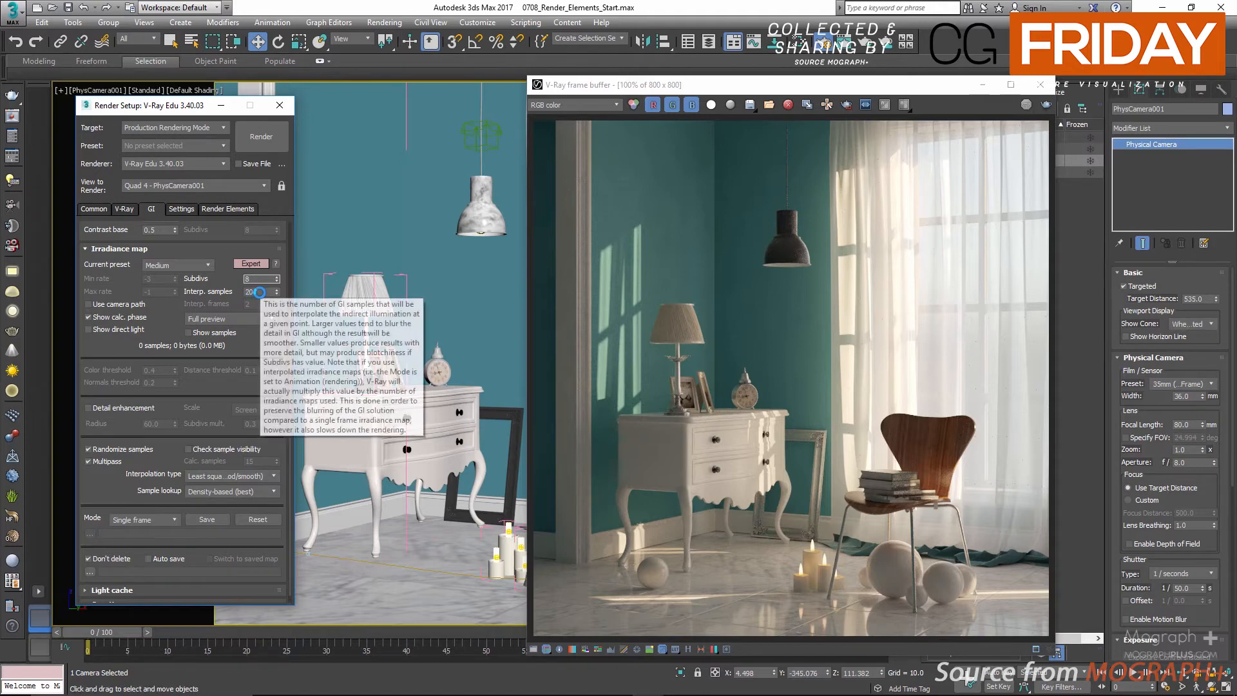
{"action": "double_click", "coordinate": [260, 292]}
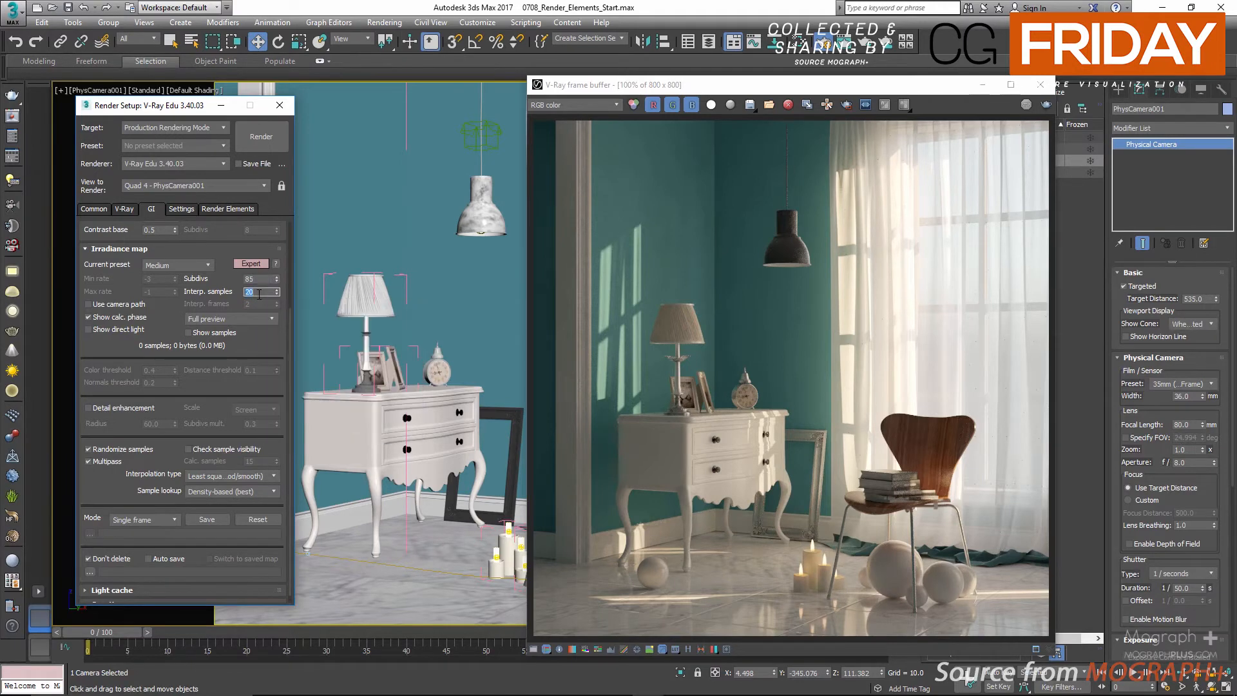
{"action": "type", "text": "25"}
{"action": "left_click", "coordinate": [153, 251]}
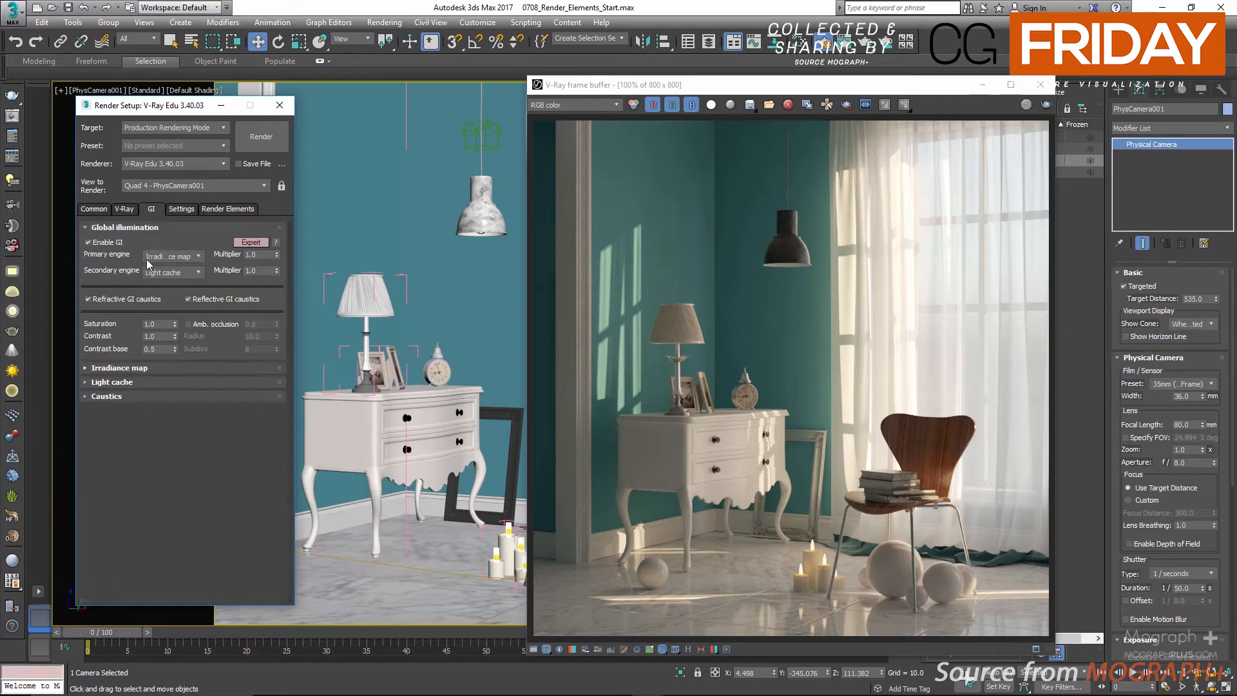
Set the light cache subdivs to 1500 and shift the V-Ray frame buffer window slightly.
{"action": "left_click", "coordinate": [132, 383]}
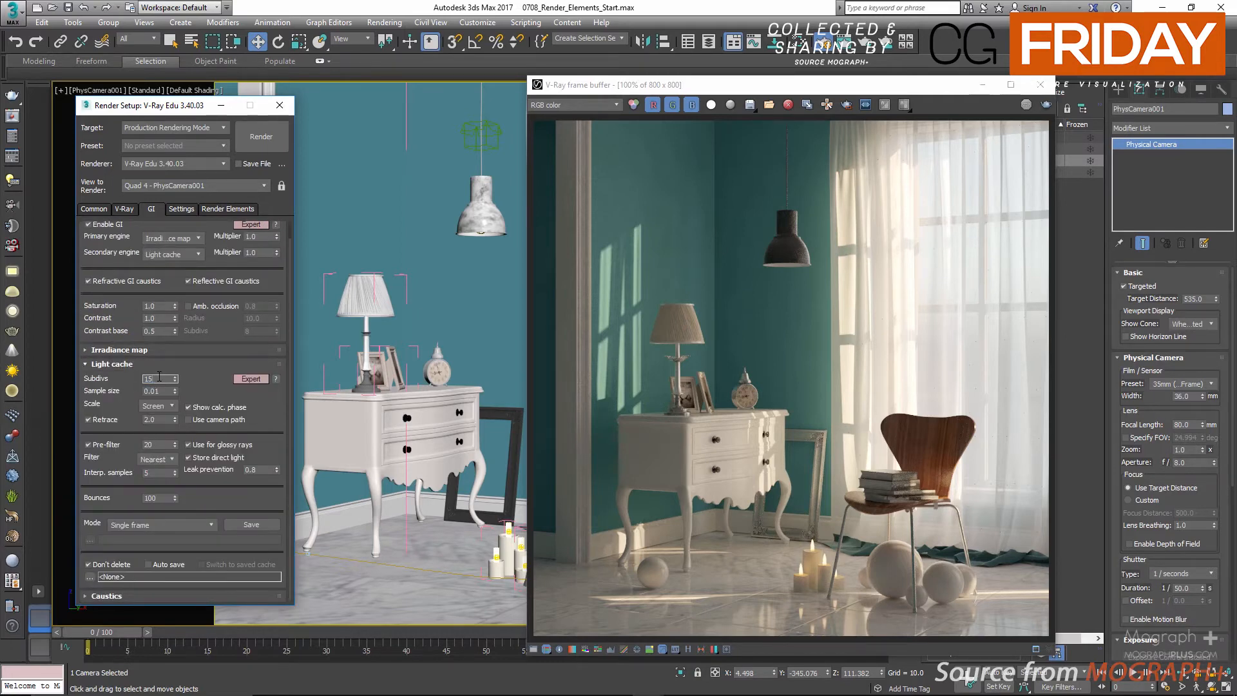
{"action": "scroll", "coordinate": [169, 380], "scroll_direction": "up", "scroll_amount": 1}
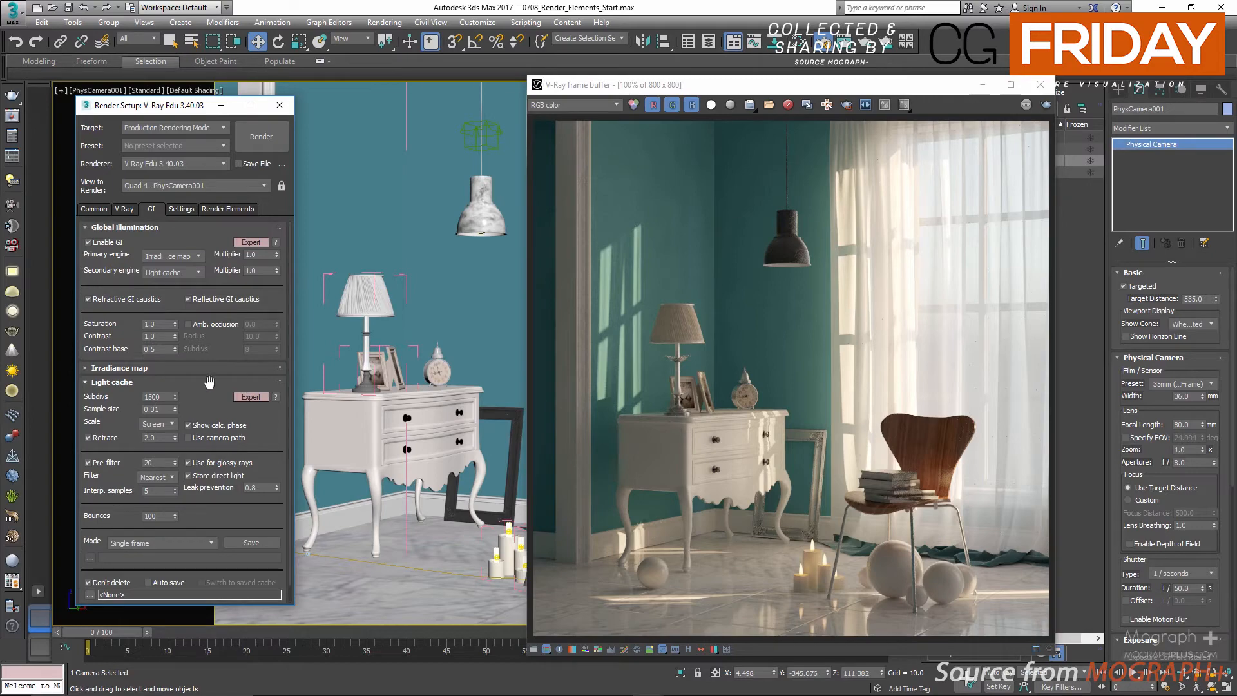
{"action": "left_click_drag", "start_coordinate": [785, 90], "coordinate": [762, 76]}
{"action": "left_click_drag", "start_coordinate": [762, 76], "coordinate": [743, 59]}
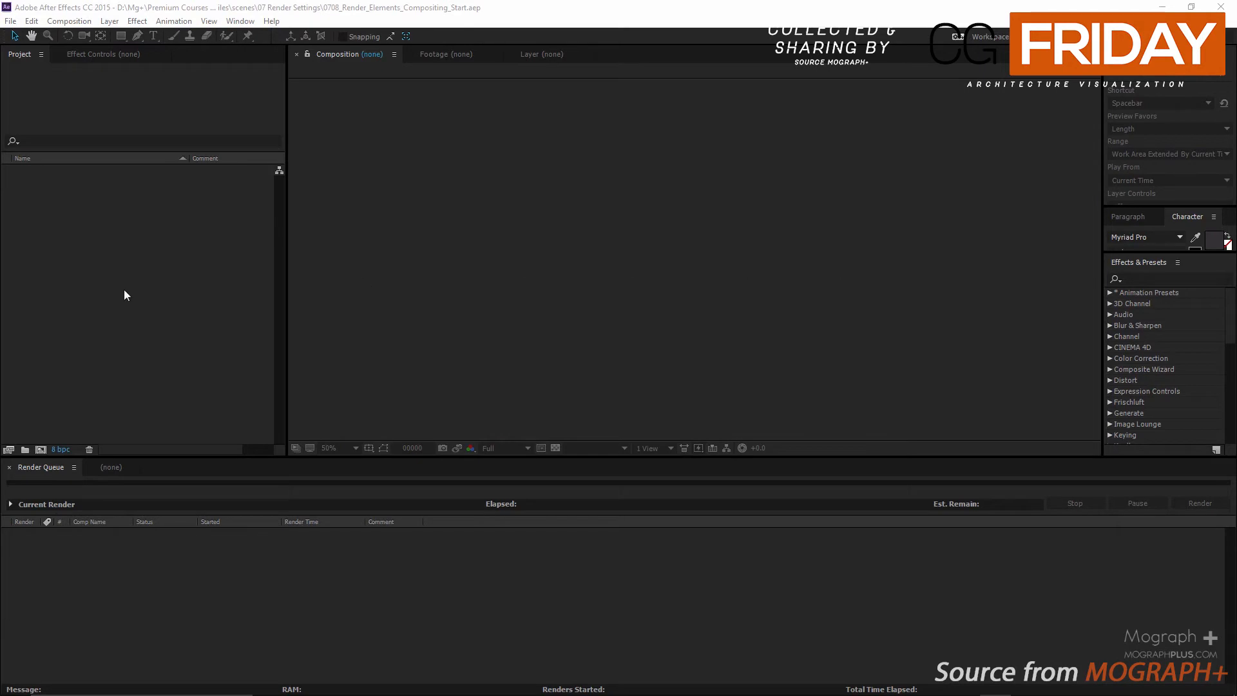
In After Effects, import BlueRoom.0000.exr from the Final Render folder as footage.
{"action": "left_click", "coordinate": [135, 257]}
{"action": "double_click", "coordinate": [134, 253]}
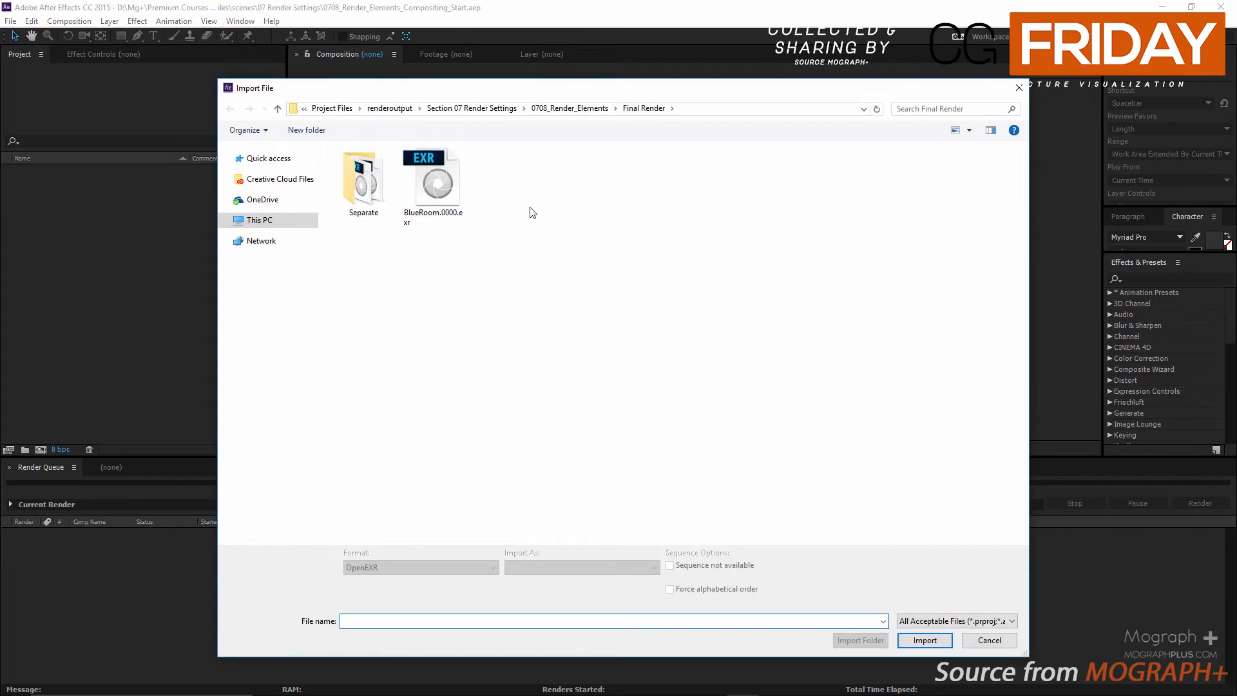
{"action": "left_click", "coordinate": [449, 176]}
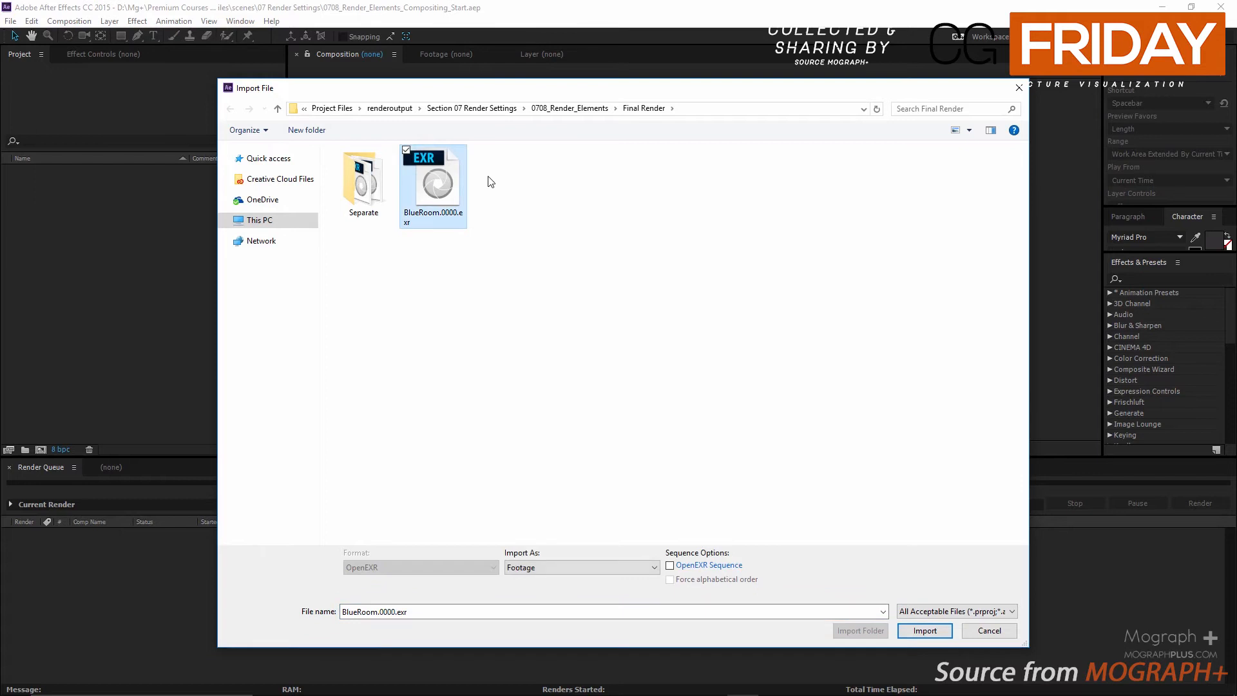
{"action": "double_click", "coordinate": [446, 185]}
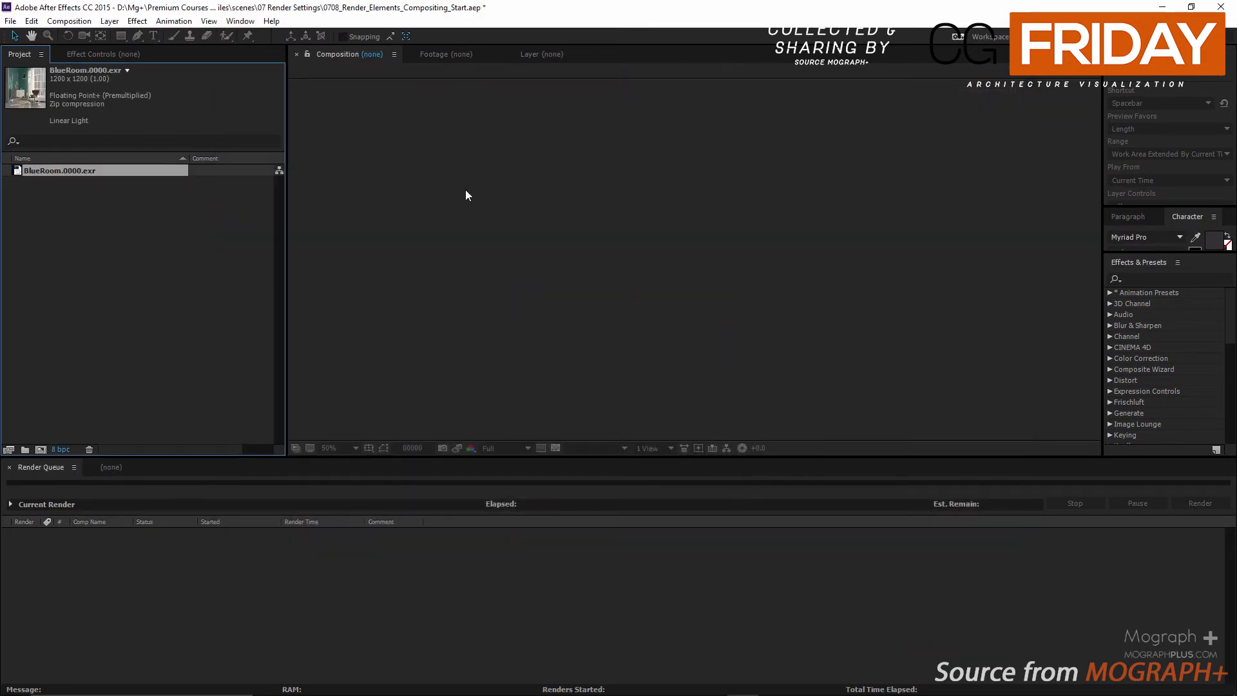
Import all the SeparateBlueRoom EXR files from the Separate folder, Alpha through VRayZDepth, as footage.
{"action": "double_click", "coordinate": [167, 205]}
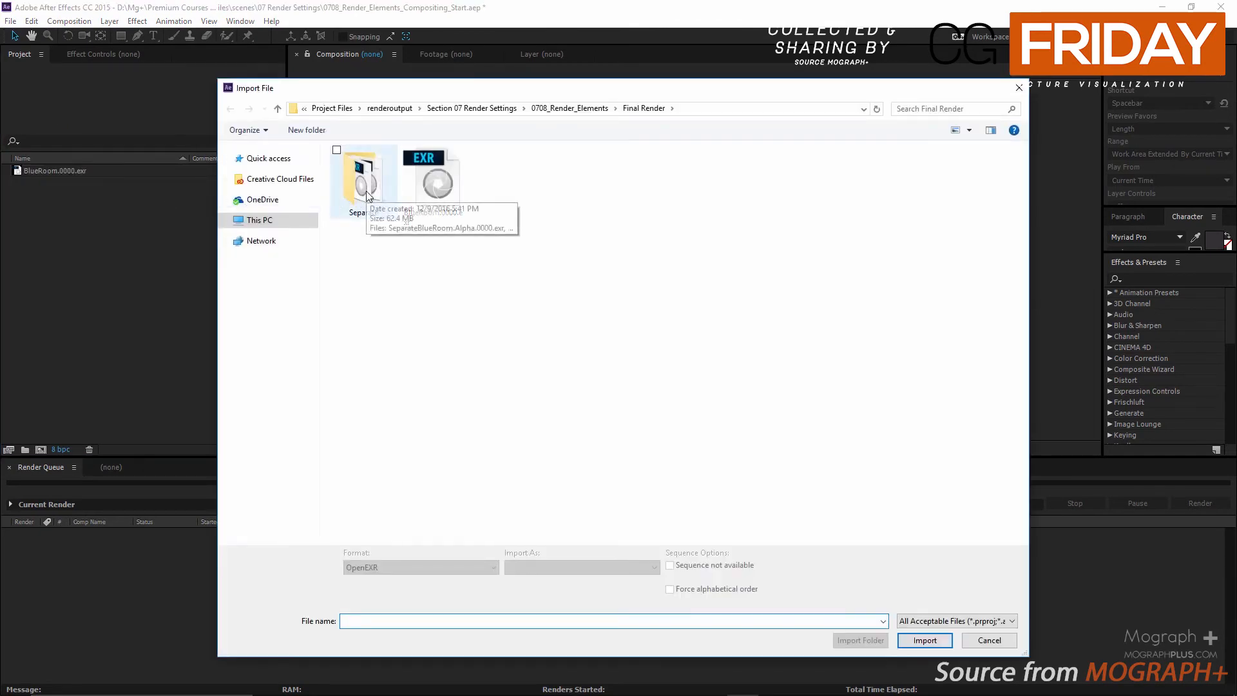
{"action": "double_click", "coordinate": [362, 201]}
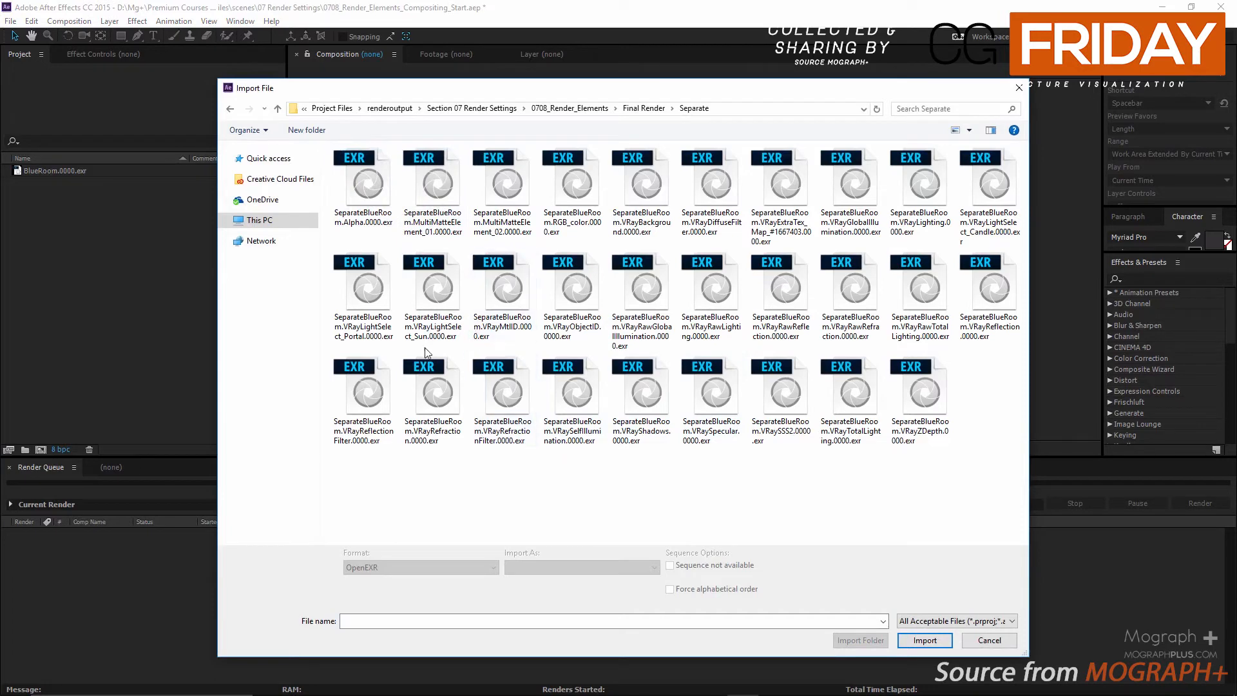
{"action": "left_click", "coordinate": [369, 188]}
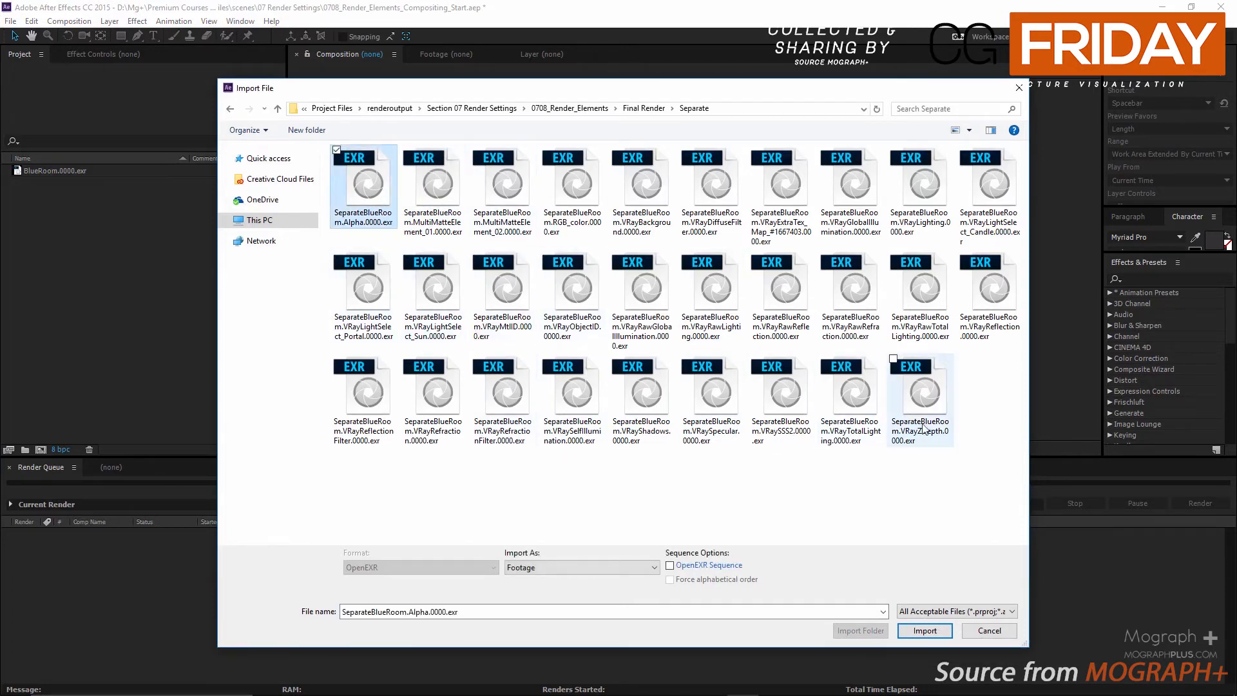
{"action": "left_click", "coordinate": [916, 391], "text": "shift"}
{"action": "left_click", "coordinate": [918, 394], "text": "shift"}
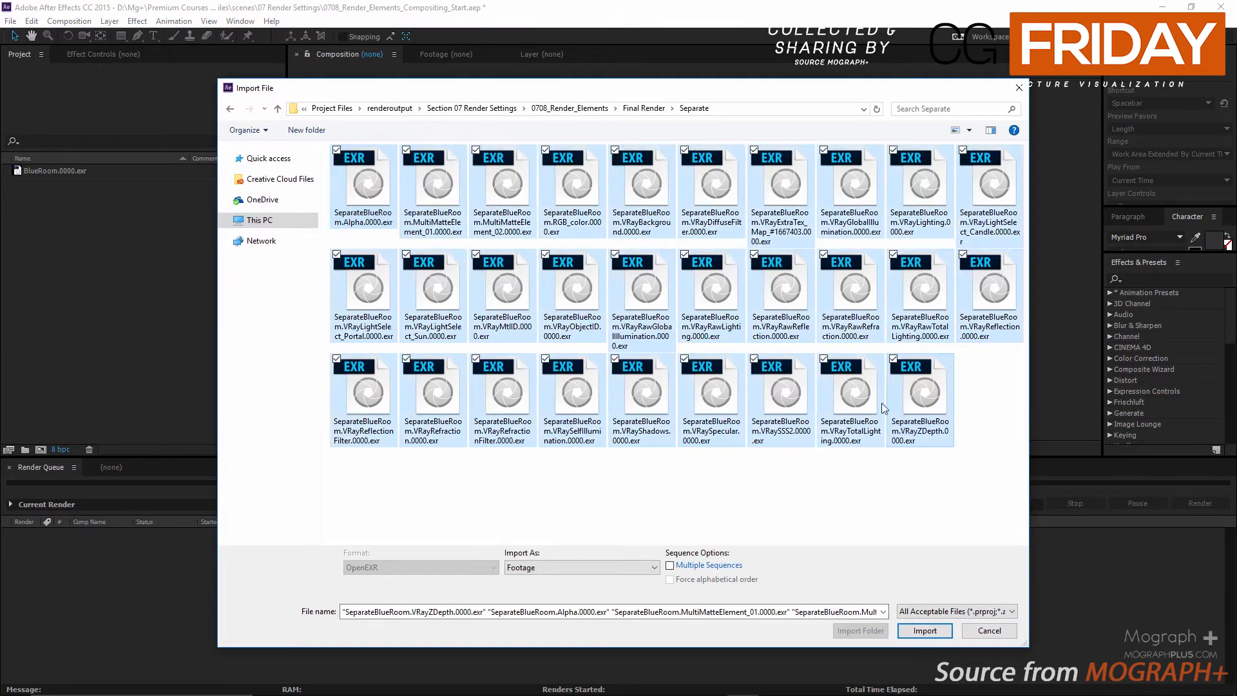
{"action": "left_click", "coordinate": [926, 631]}
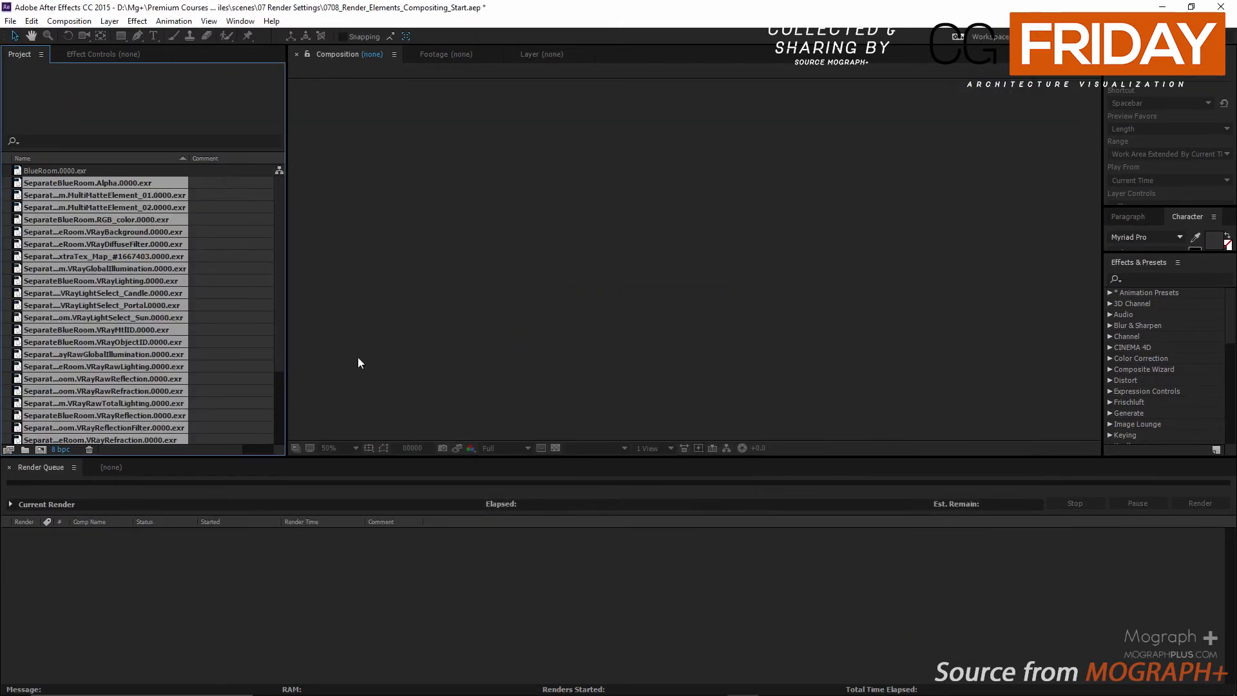
Group the imported SeparateBlueRoom files in a new project folder named Separate Elements.
{"action": "left_click_drag", "start_coordinate": [84, 372], "coordinate": [25, 451]}
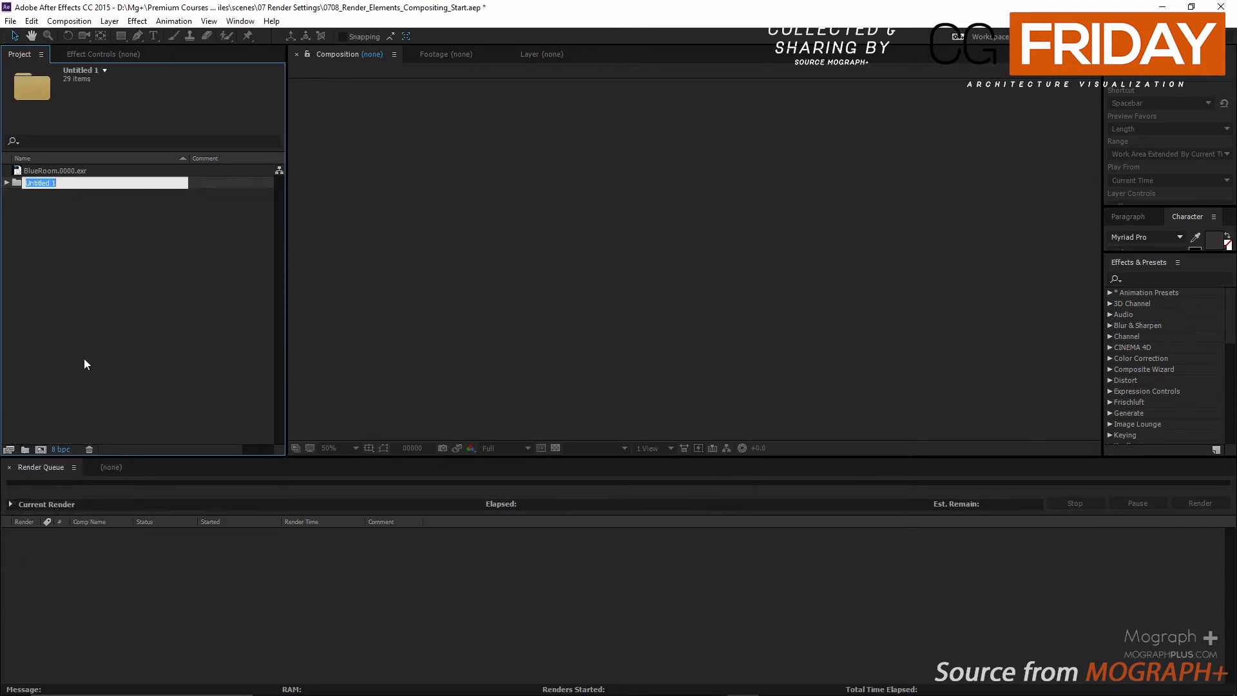
{"action": "type", "text": "Separate"}
{"action": "type", "text": "Elements"}
{"action": "key", "text": "Return"}
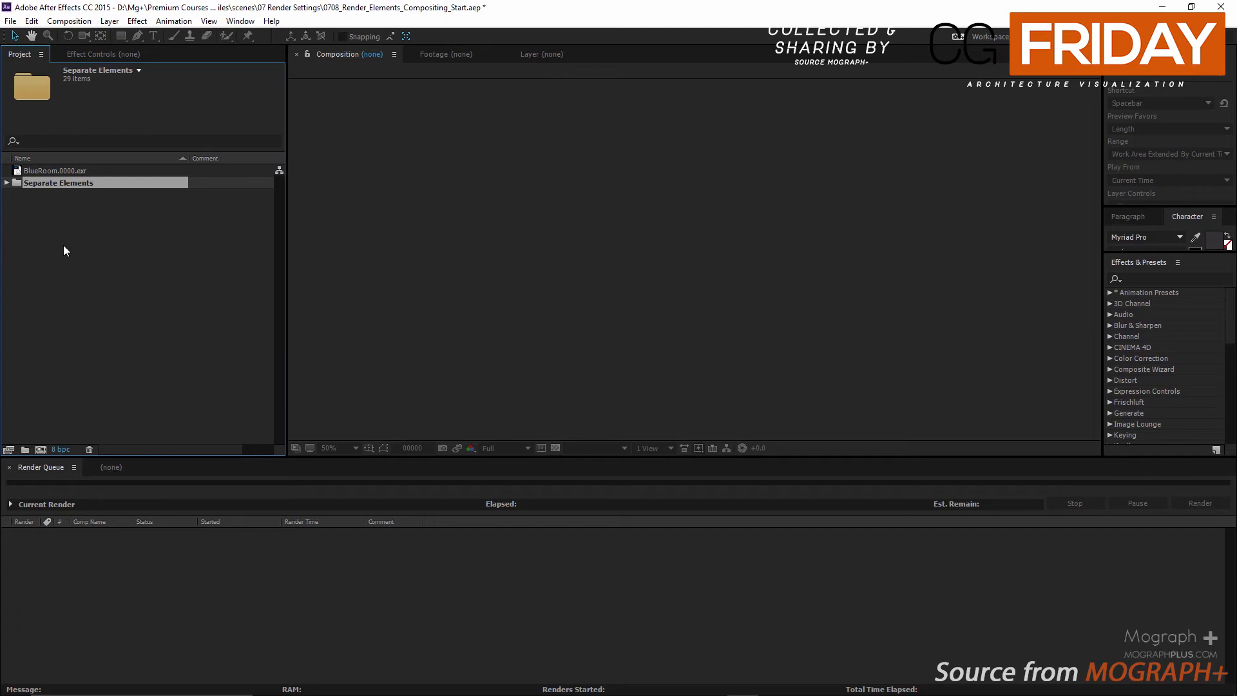
Create a new composition from the BlueRoom.0000.exr footage and inspect the image up close.
{"action": "left_click_drag", "start_coordinate": [71, 173], "coordinate": [658, 218]}
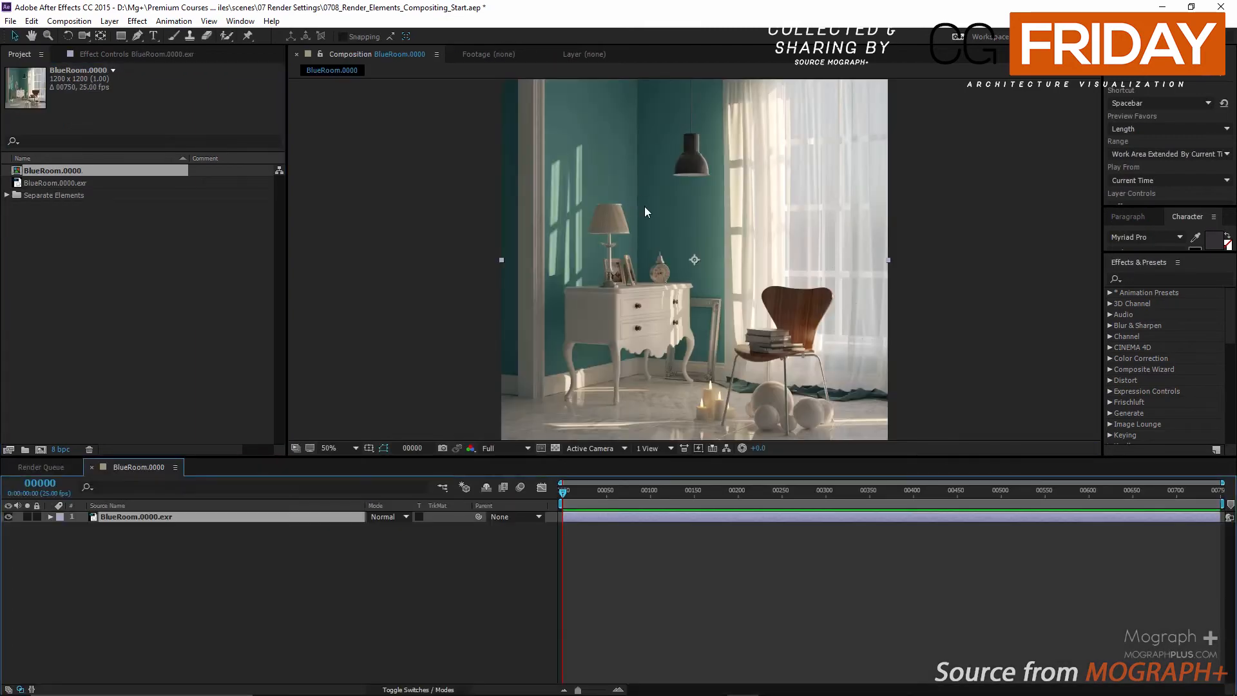
{"action": "key", "text": "grave"}
{"action": "scroll", "coordinate": [638, 273], "scroll_direction": "up", "scroll_amount": 1}
{"action": "key", "text": "grave"}
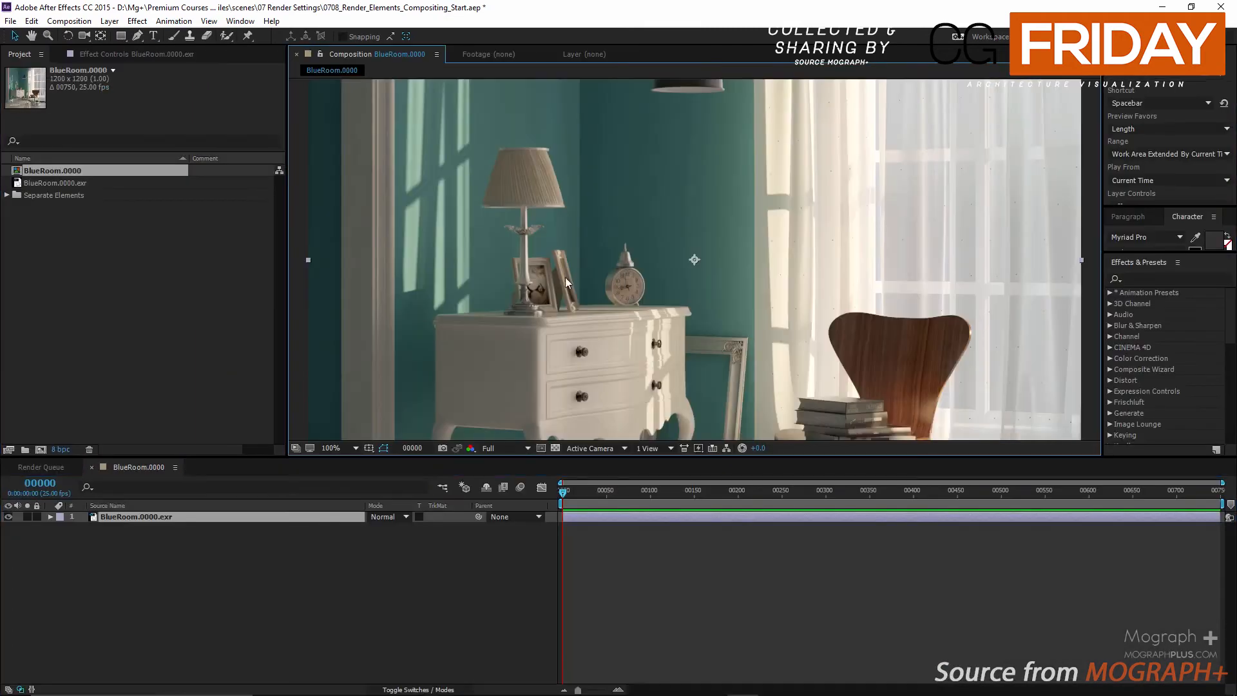
Rename the new BlueRoom.0000 composition as Basic Composition and return its view to 50% magnification.
{"action": "left_click", "coordinate": [110, 174]}
{"action": "key", "text": "Return"}
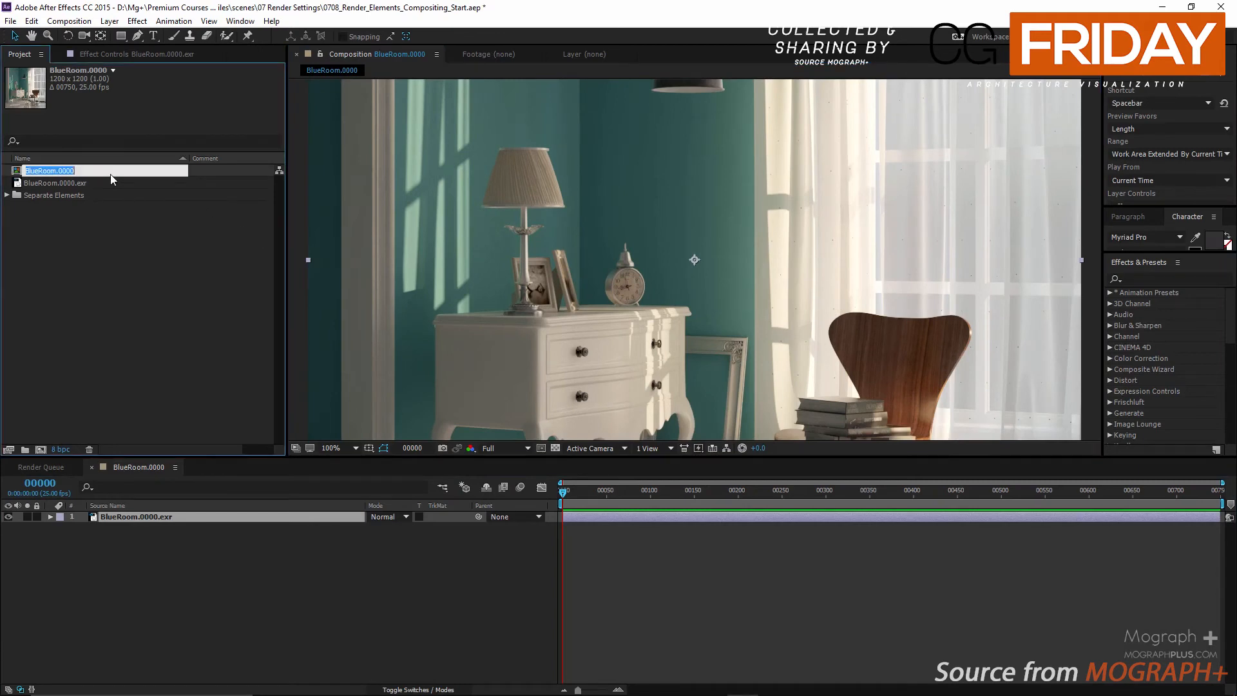
{"action": "type", "text": "Basic Composition"}
{"action": "key", "text": "Return"}
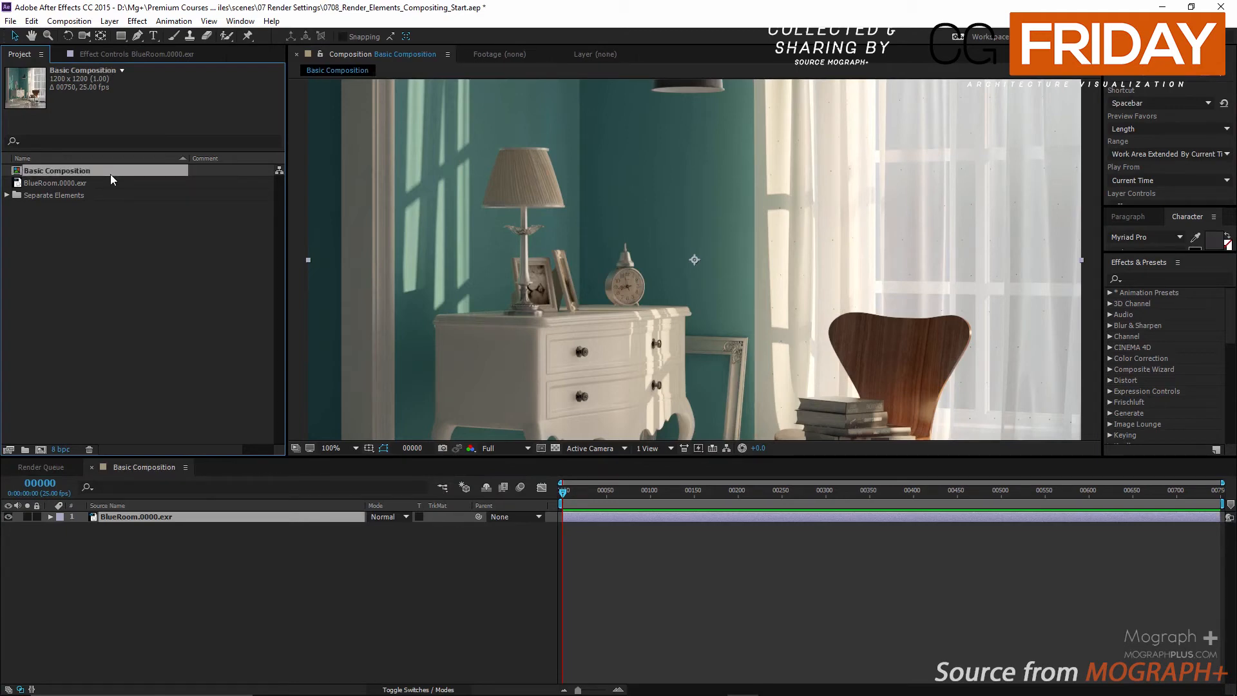
{"action": "key", "text": "comma"}
{"action": "key", "text": "comma"}
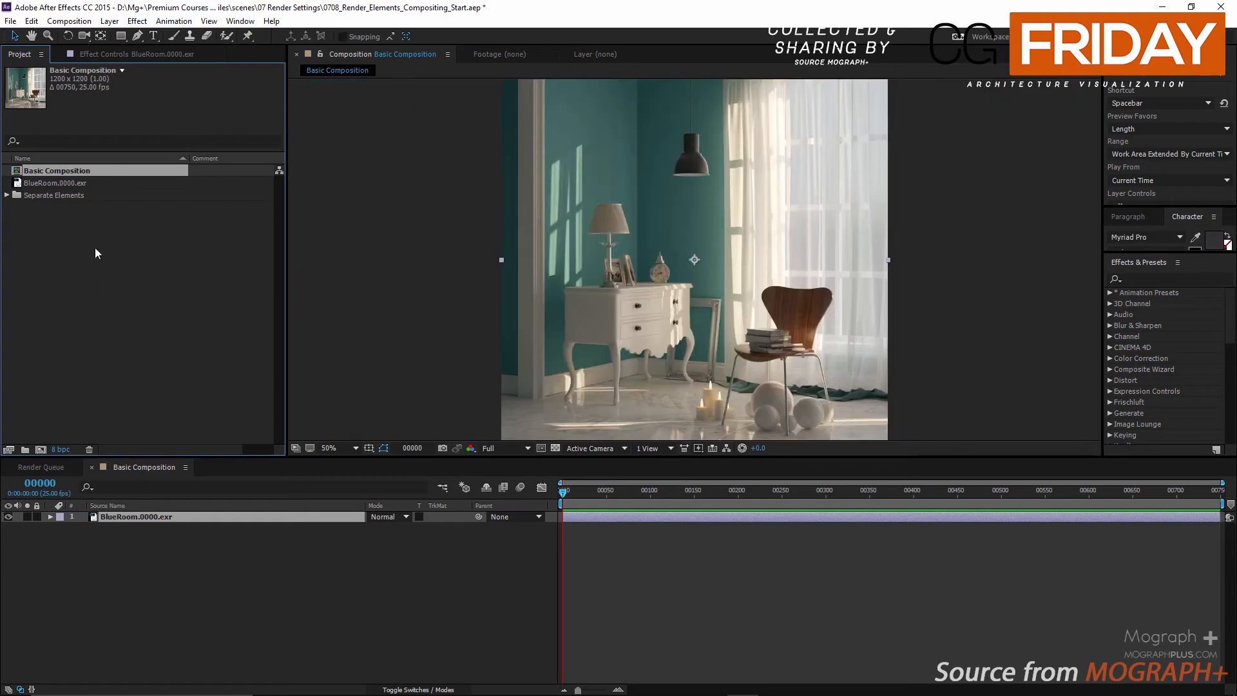
Set the project's color depth to 16 bits per channel with a linearized sRGB IEC61966-2.1 working space.
{"action": "left_click", "coordinate": [11, 20]}
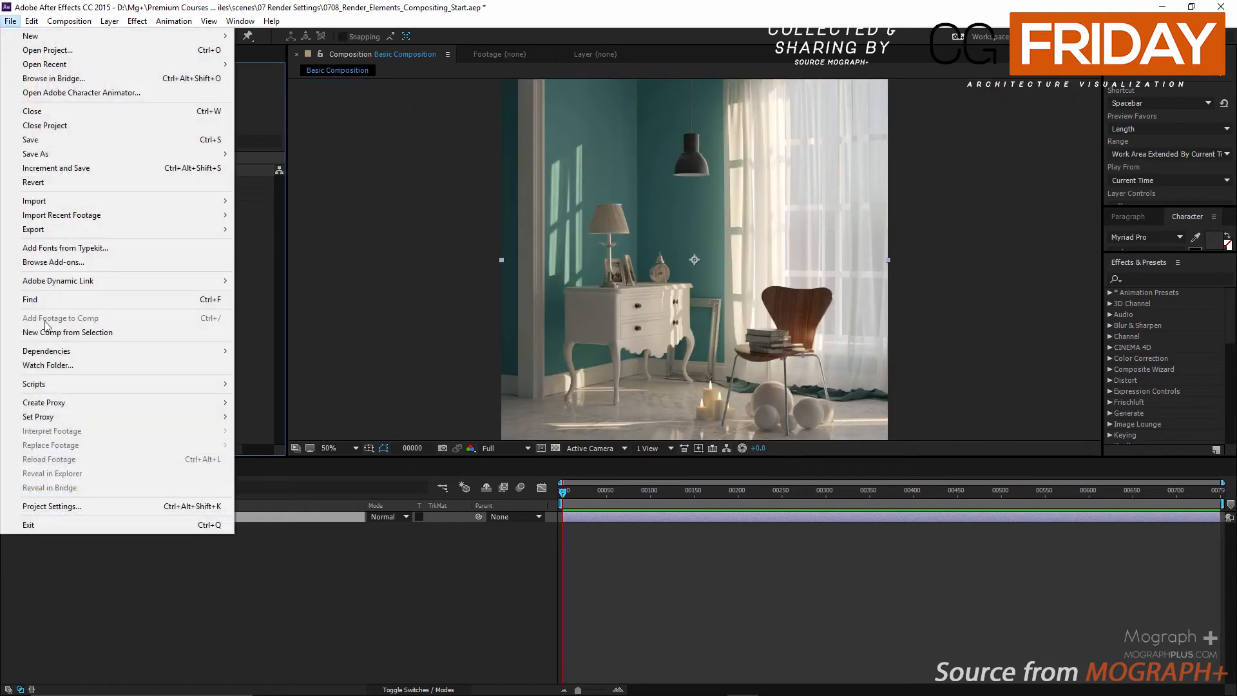
{"action": "left_click", "coordinate": [158, 507]}
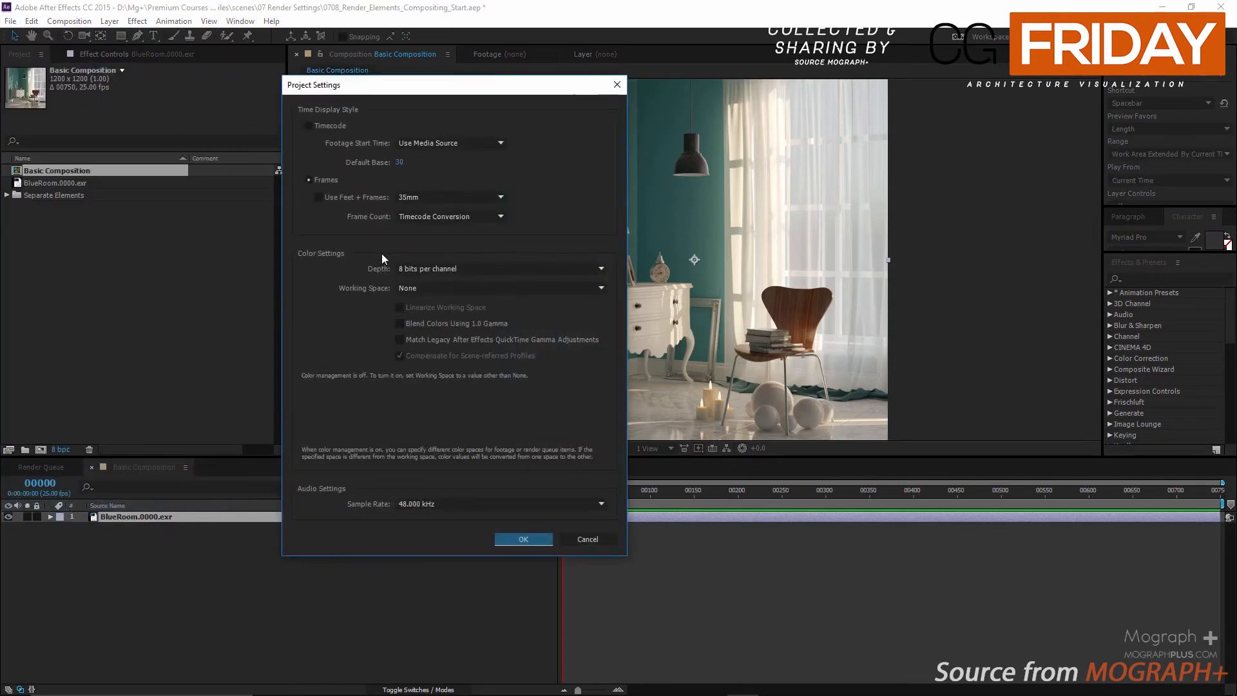
{"action": "left_click", "coordinate": [451, 268]}
{"action": "left_click", "coordinate": [488, 298]}
{"action": "left_click", "coordinate": [406, 288]}
{"action": "left_click", "coordinate": [490, 379]}
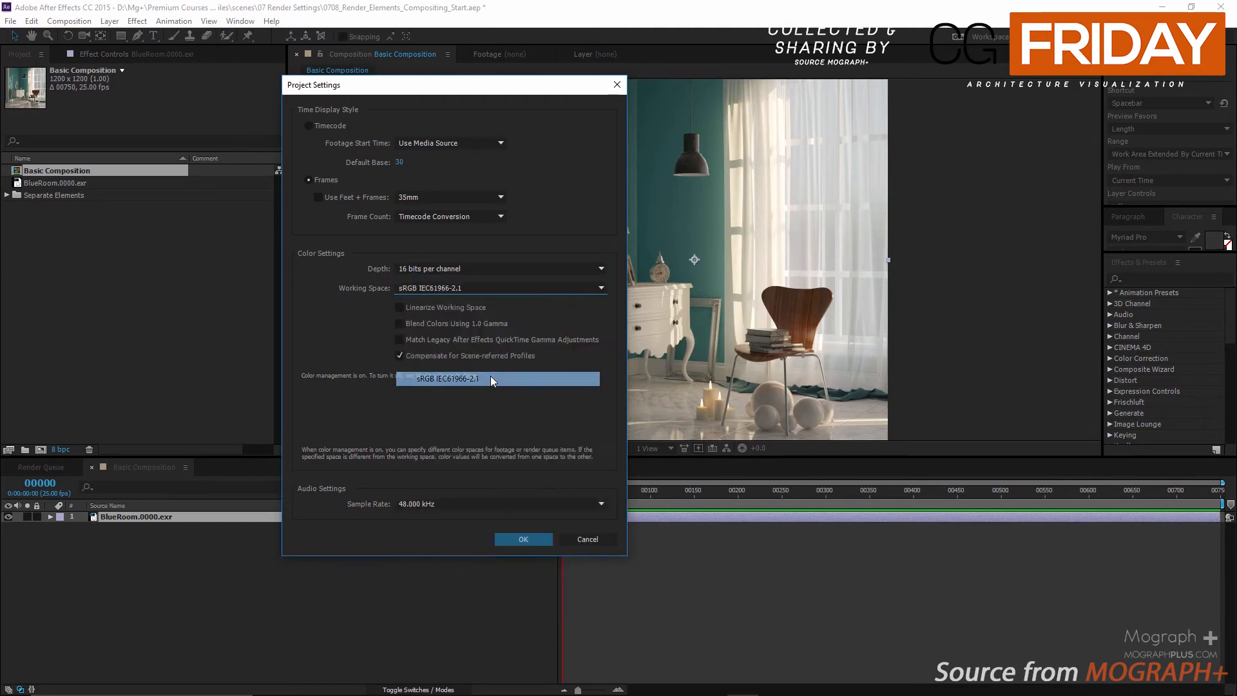
{"action": "left_click", "coordinate": [440, 308]}
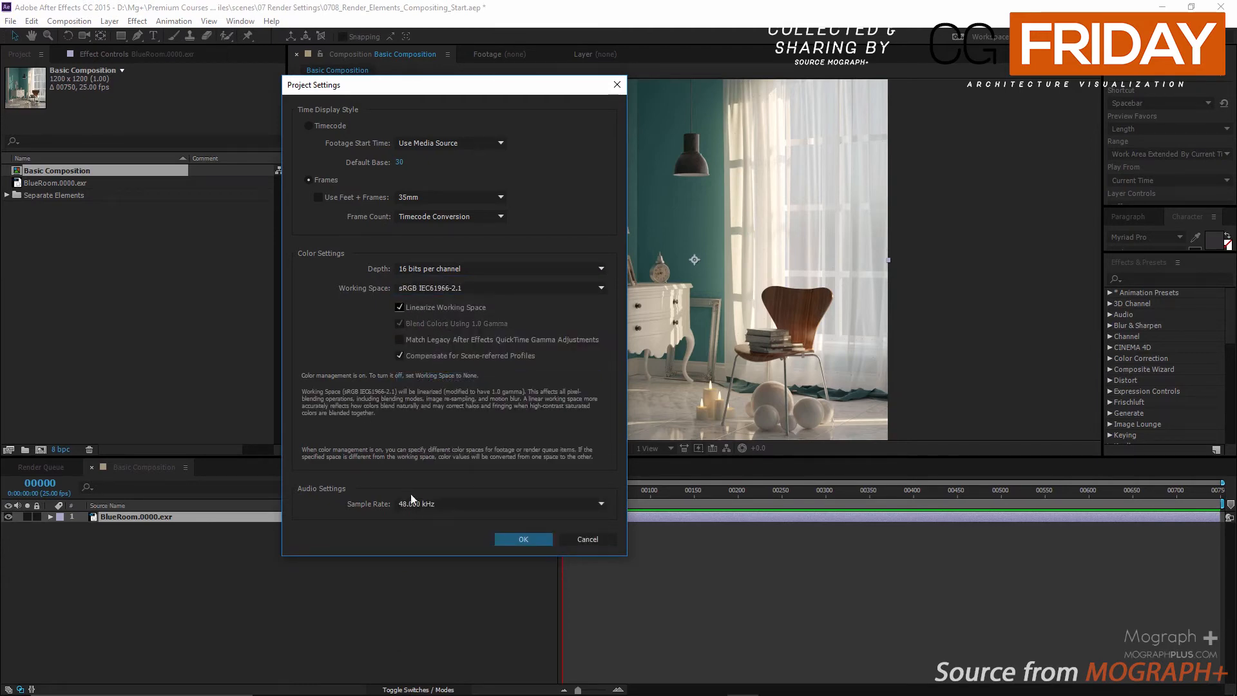
{"action": "left_click", "coordinate": [499, 538]}
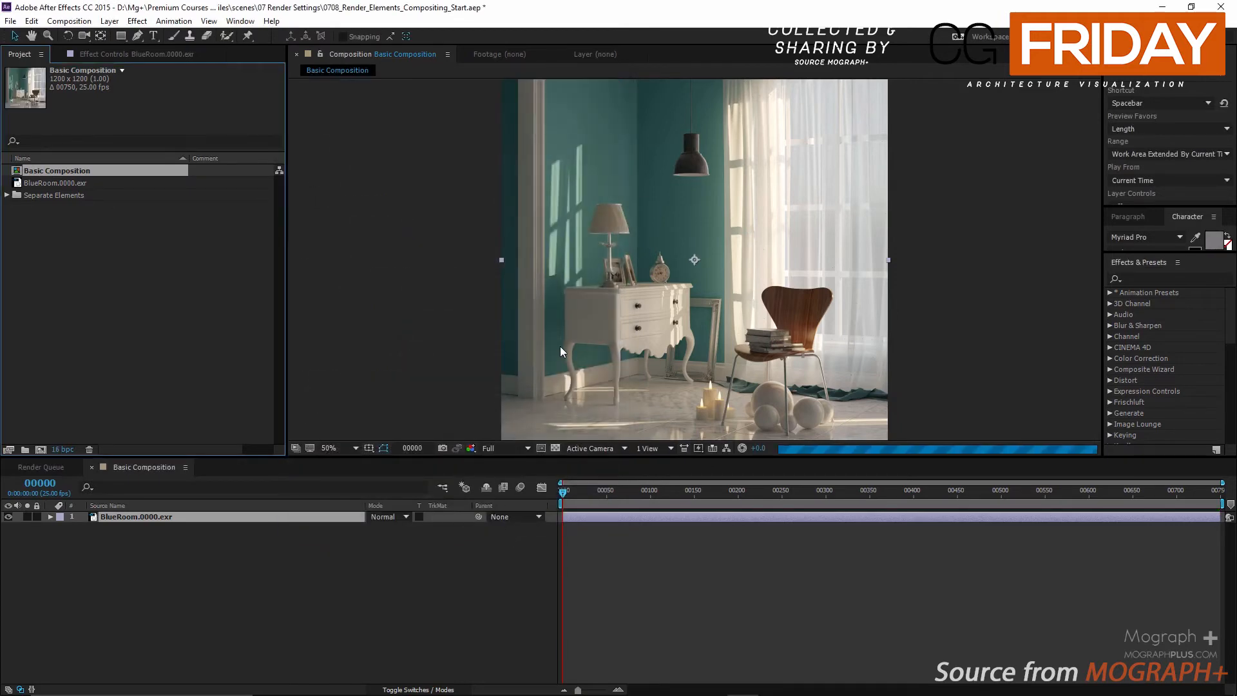
Enlarge the composition viewer slightly and apply the EXtractoR effect to the BlueRoom.0000.exr layer.
{"action": "left_click_drag", "start_coordinate": [698, 457], "coordinate": [698, 470]}
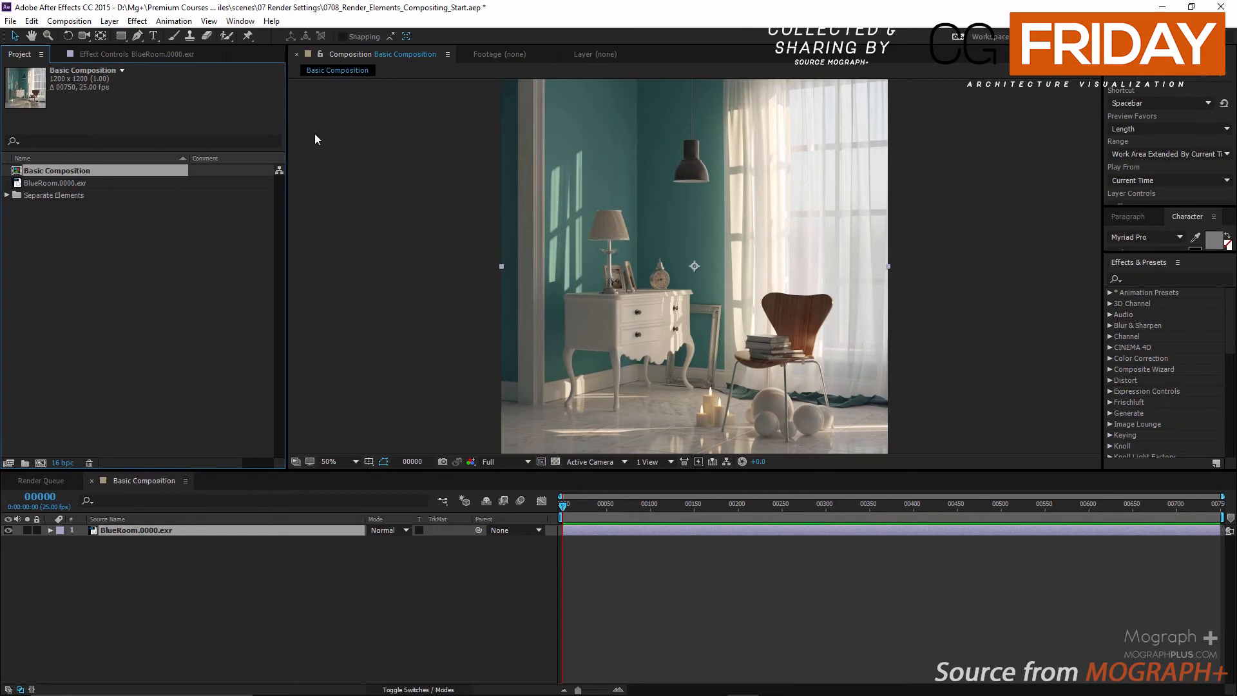
{"action": "left_click", "coordinate": [1161, 278]}
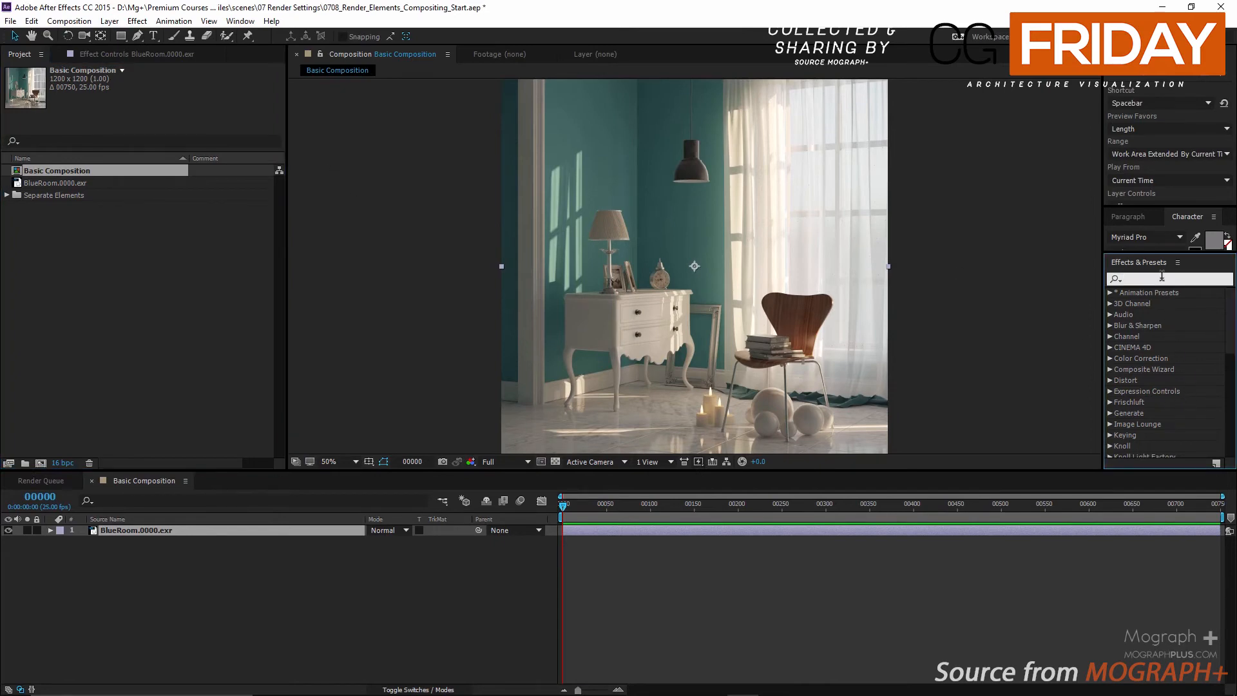
{"action": "type", "text": "extrac"}
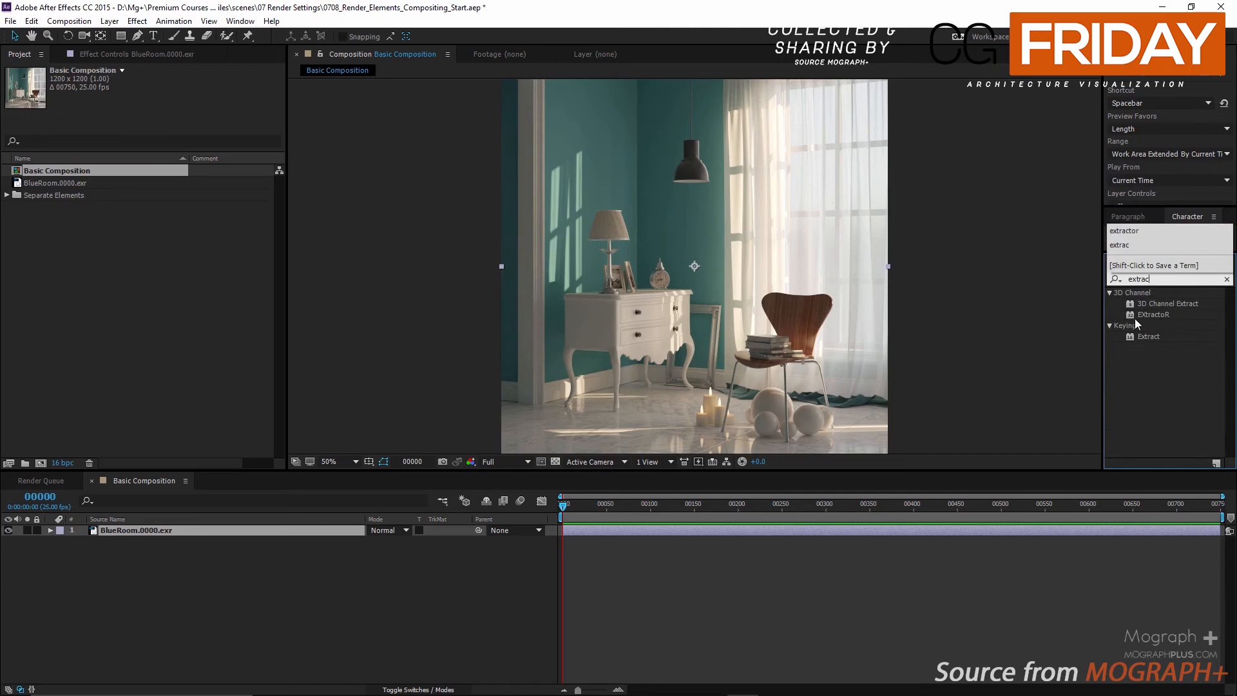
{"action": "left_click_drag", "start_coordinate": [1136, 315], "coordinate": [198, 540]}
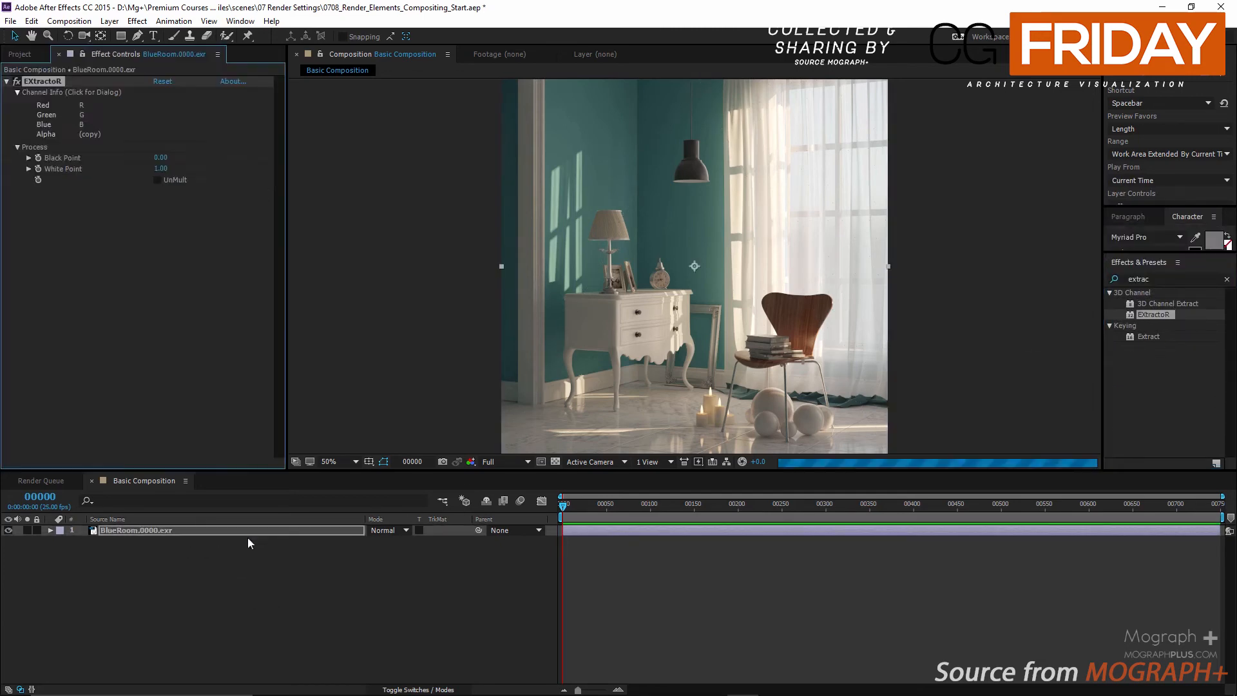
Set the EXtractoR effect to extract the VRayLighting layer and view the result enlarged.
{"action": "left_click", "coordinate": [199, 119]}
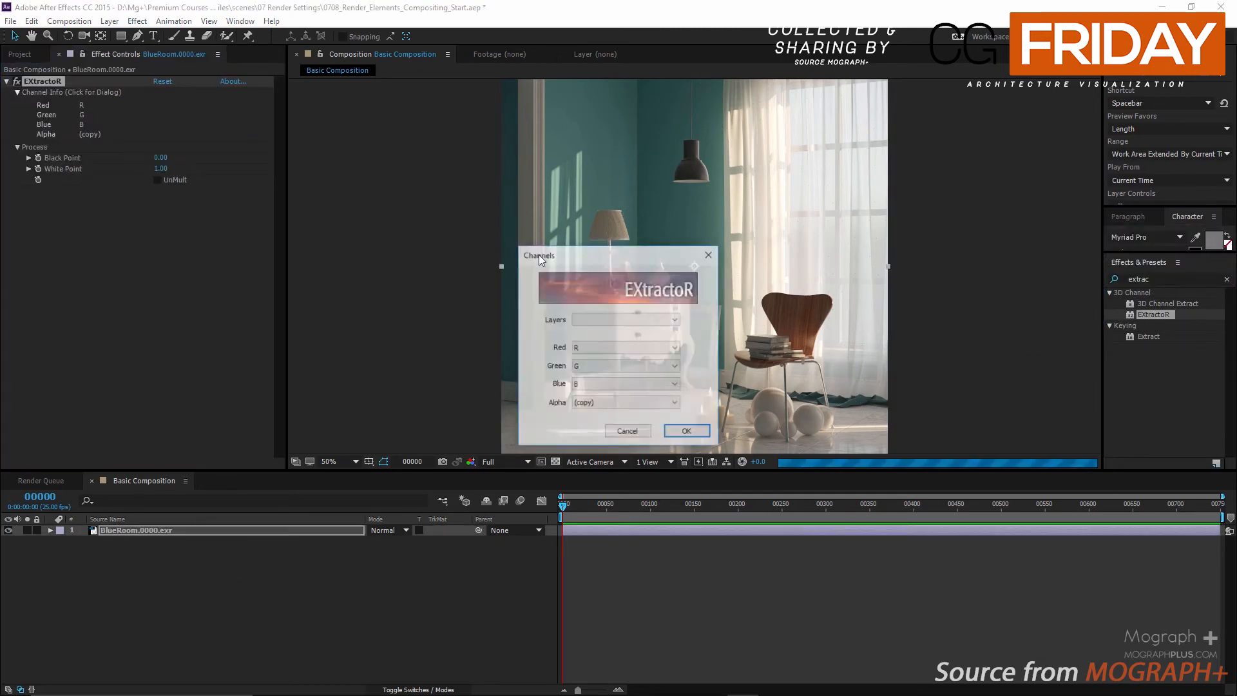
{"action": "left_click", "coordinate": [628, 318]}
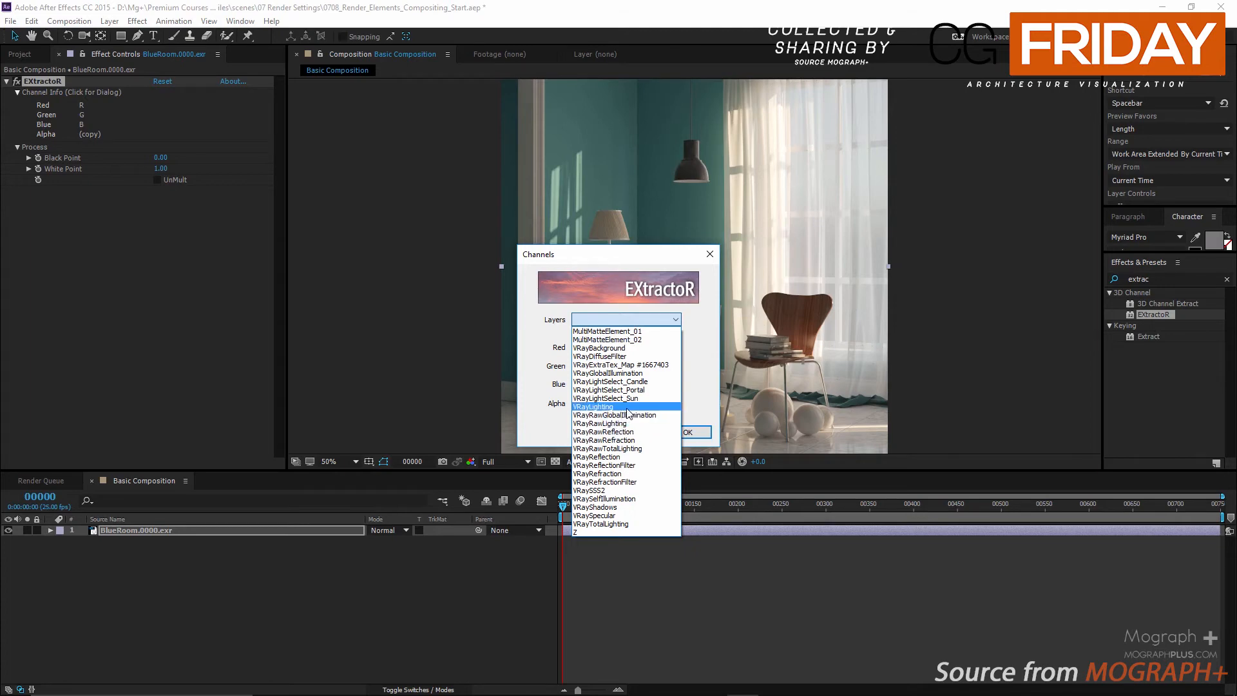
{"action": "left_click", "coordinate": [627, 408]}
{"action": "left_click", "coordinate": [688, 432]}
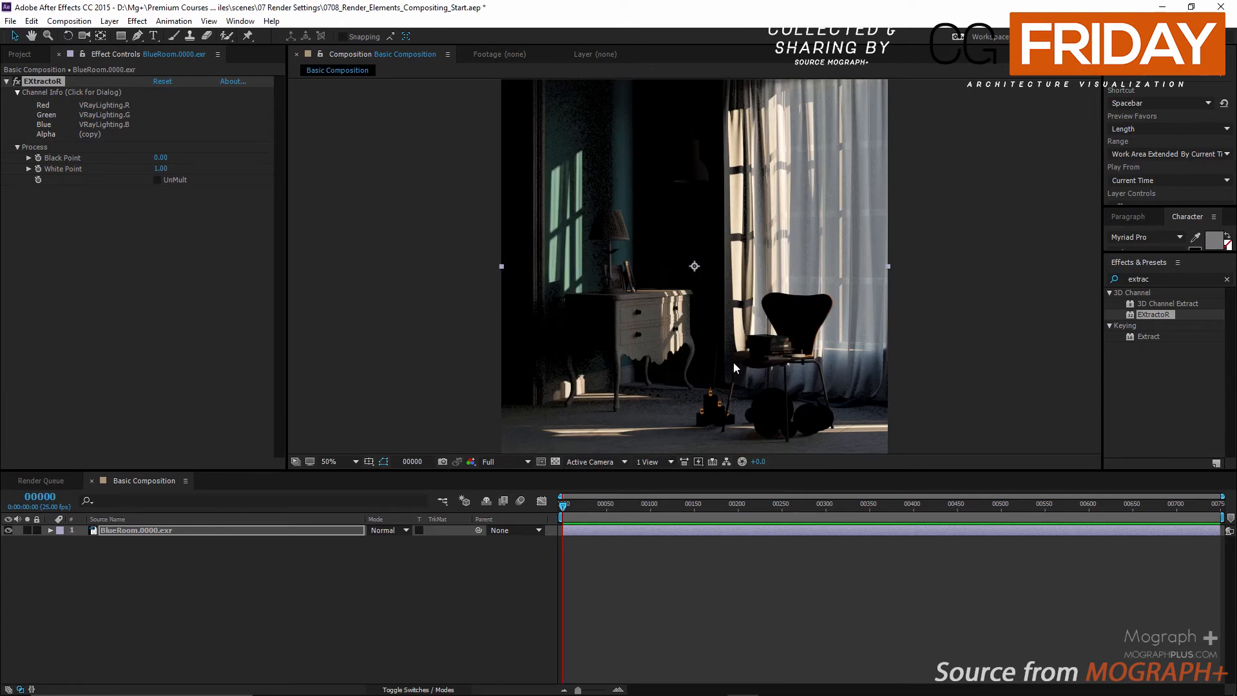
{"action": "key", "text": "grave"}
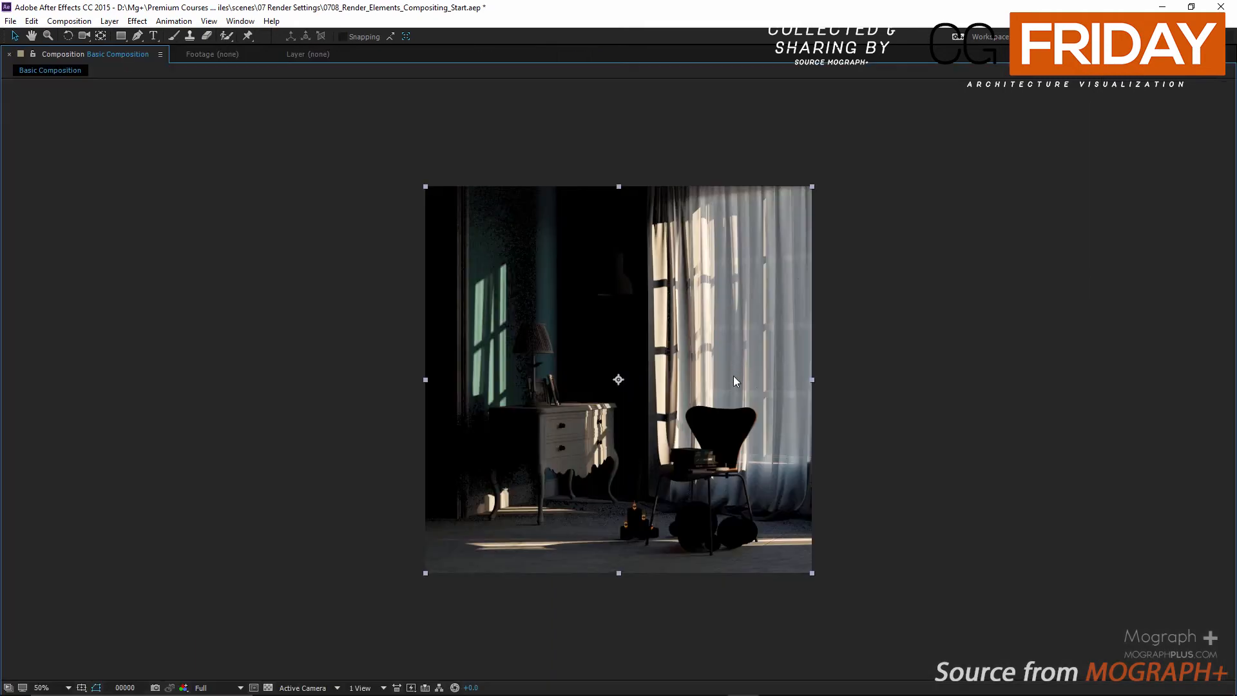
{"action": "key", "text": "grave"}
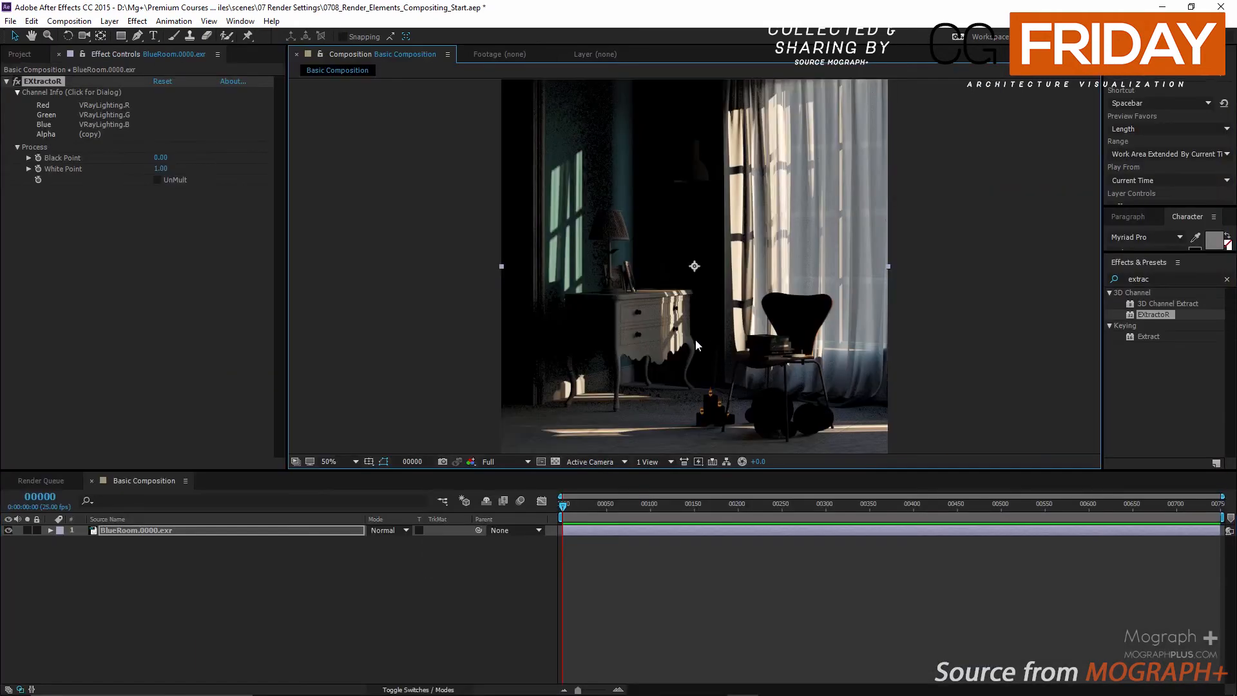
Rename the BlueRoom.0000.exr layer in the composition as Lighting.
{"action": "left_click", "coordinate": [214, 530]}
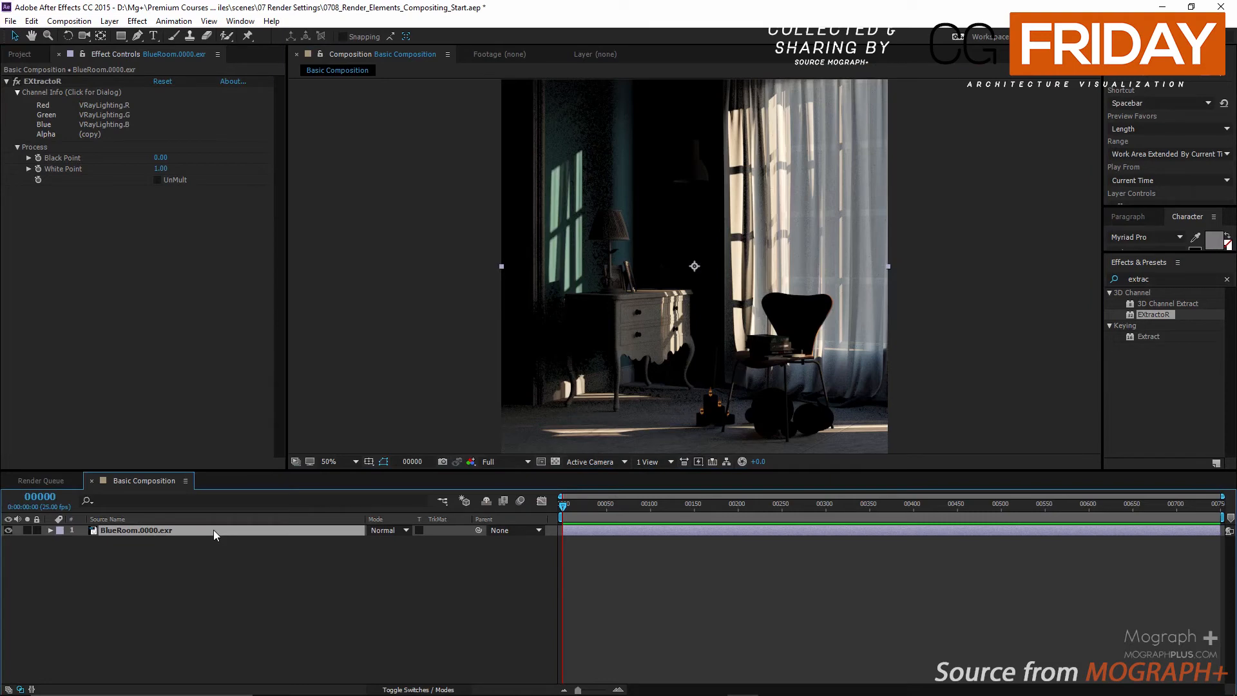
{"action": "key", "text": "Return"}
{"action": "type", "text": "Lighting"}
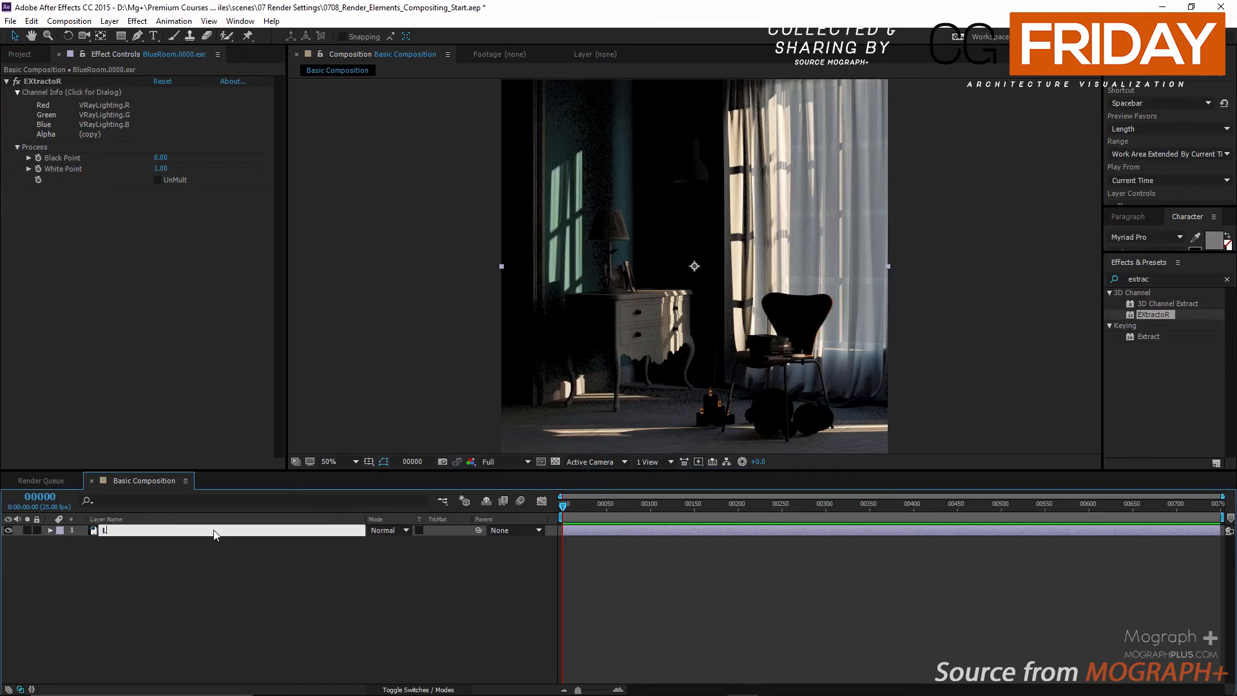
{"action": "key", "text": "Return"}
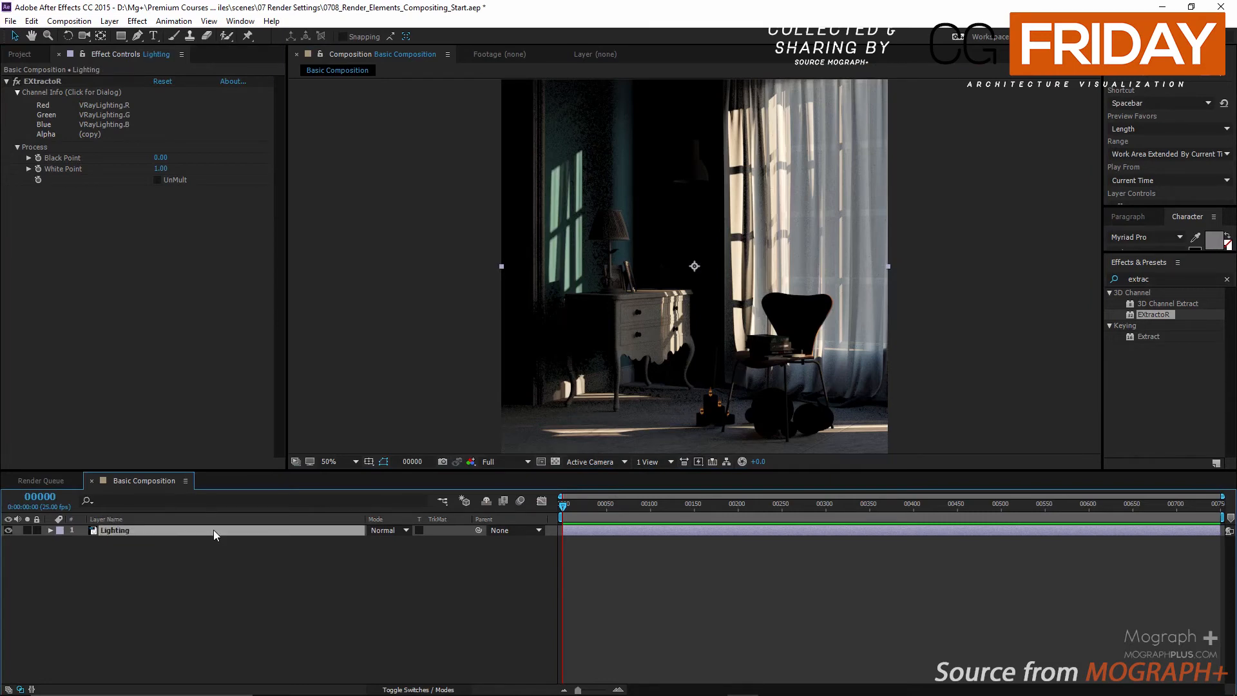
{"action": "left_click", "coordinate": [193, 546]}
{"action": "left_click", "coordinate": [180, 529]}
{"action": "key", "text": "Return"}
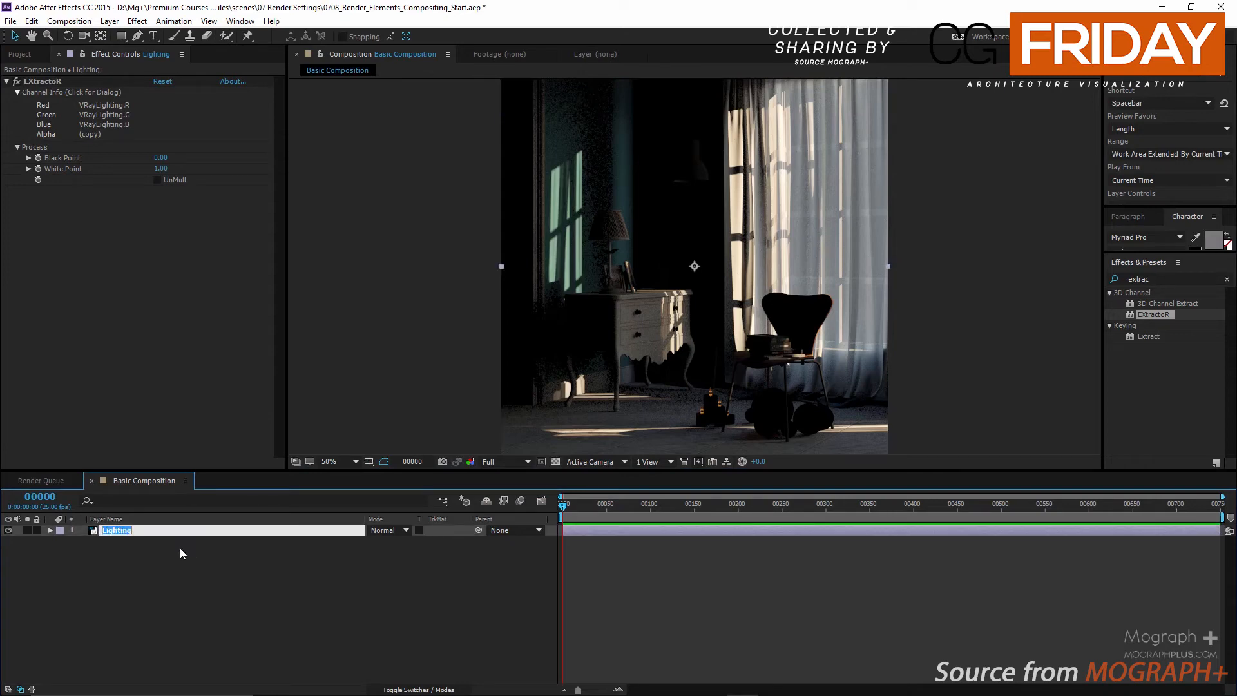
{"action": "key", "text": "Return"}
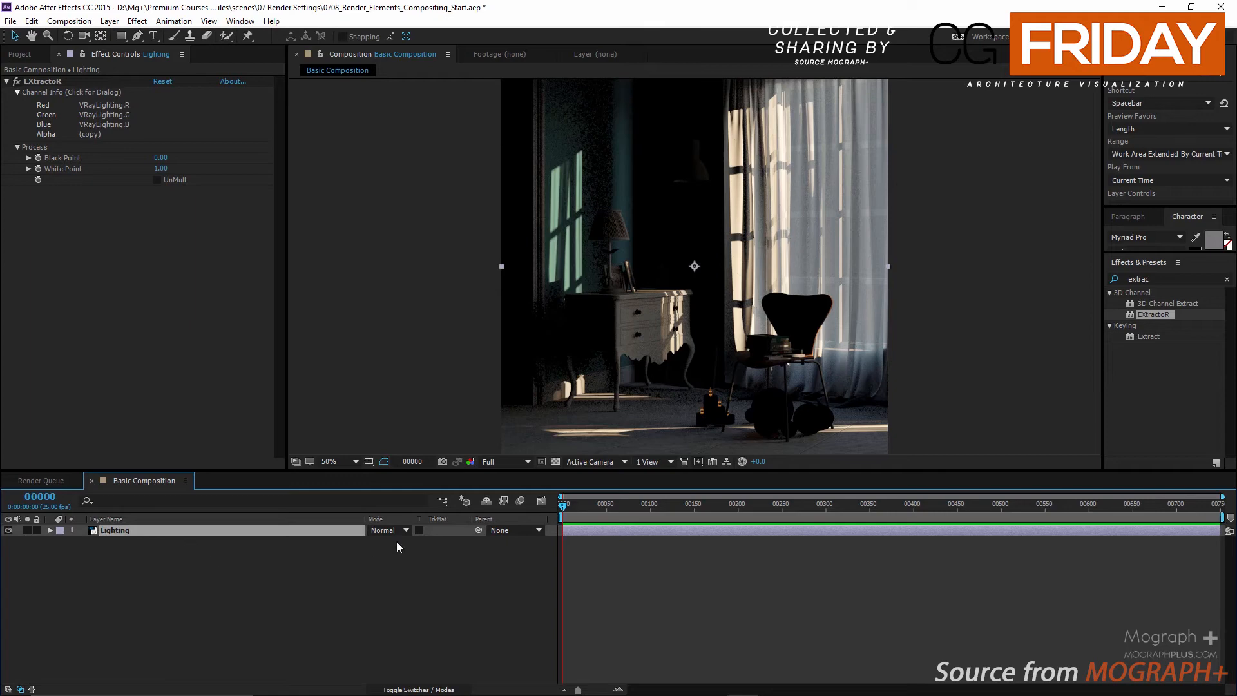
Duplicate the Lighting layer and rename the copy as GI.
{"action": "left_click", "coordinate": [164, 565]}
{"action": "left_click", "coordinate": [168, 528]}
{"action": "key", "text": "ctrl+d"}
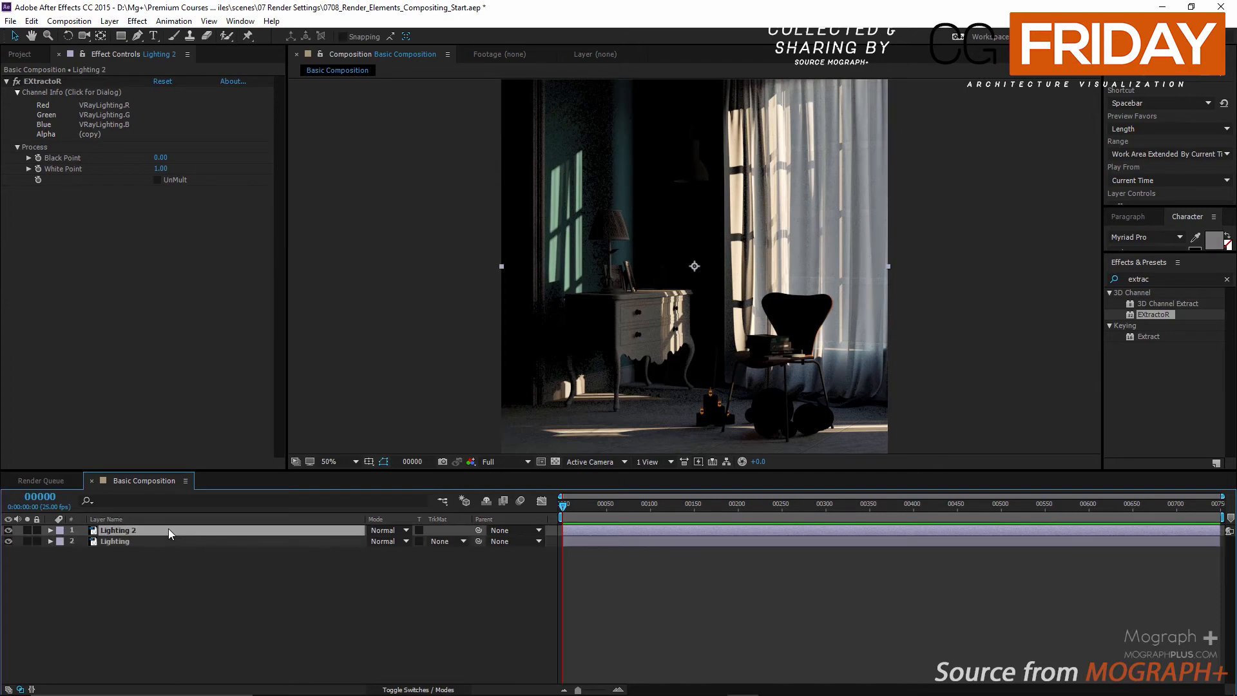
{"action": "key", "text": "Return"}
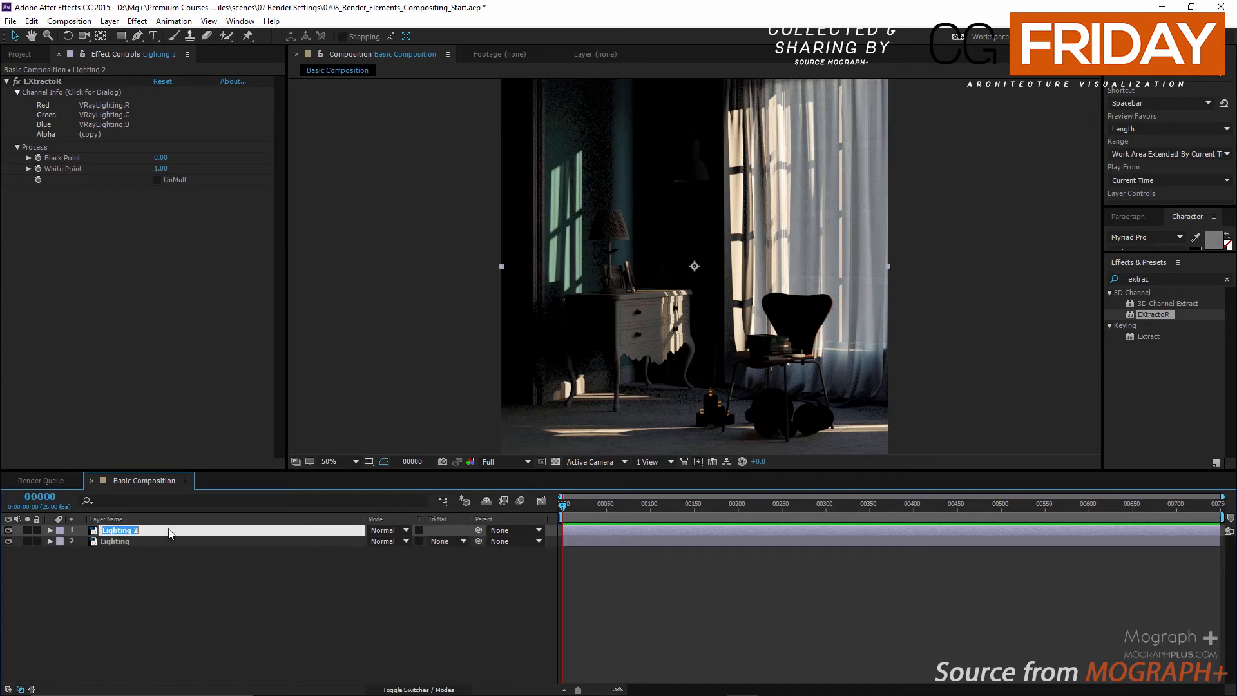
{"action": "type", "text": "GI"}
{"action": "key", "text": "Return"}
Set the GI layer's EXtractoR effect to extract VRayGlobalIllumination and refresh the composition preview.
{"action": "left_click", "coordinate": [188, 115]}
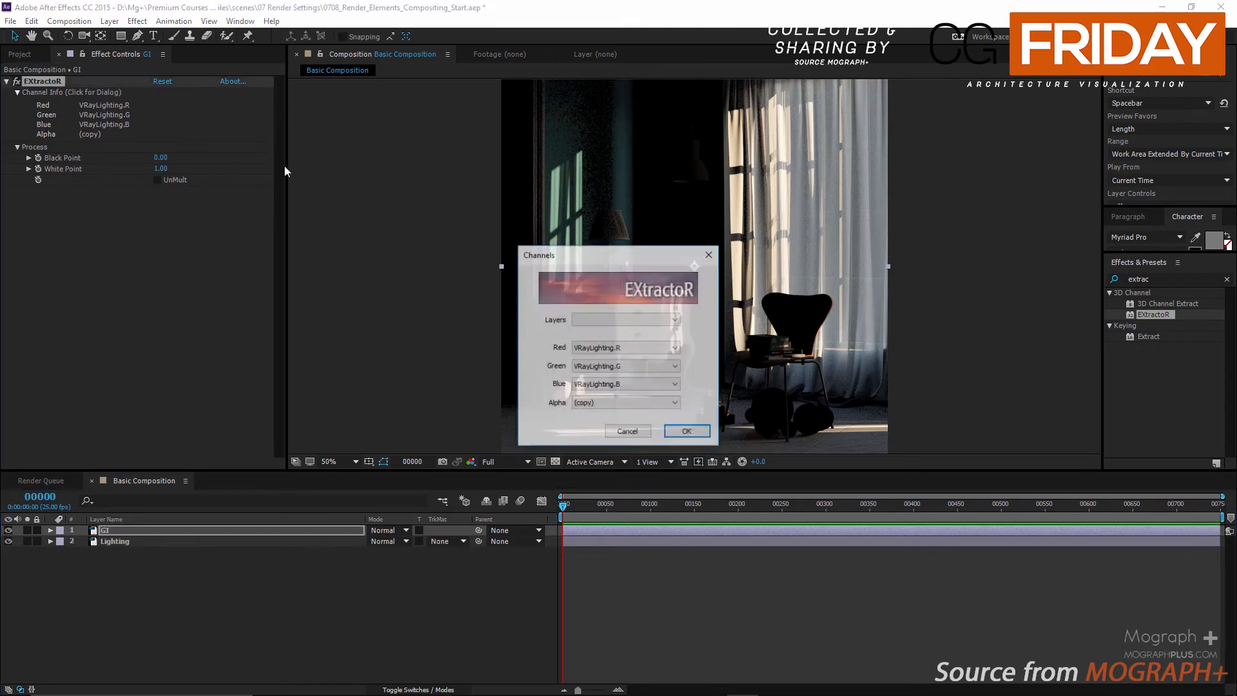
{"action": "left_click", "coordinate": [600, 319]}
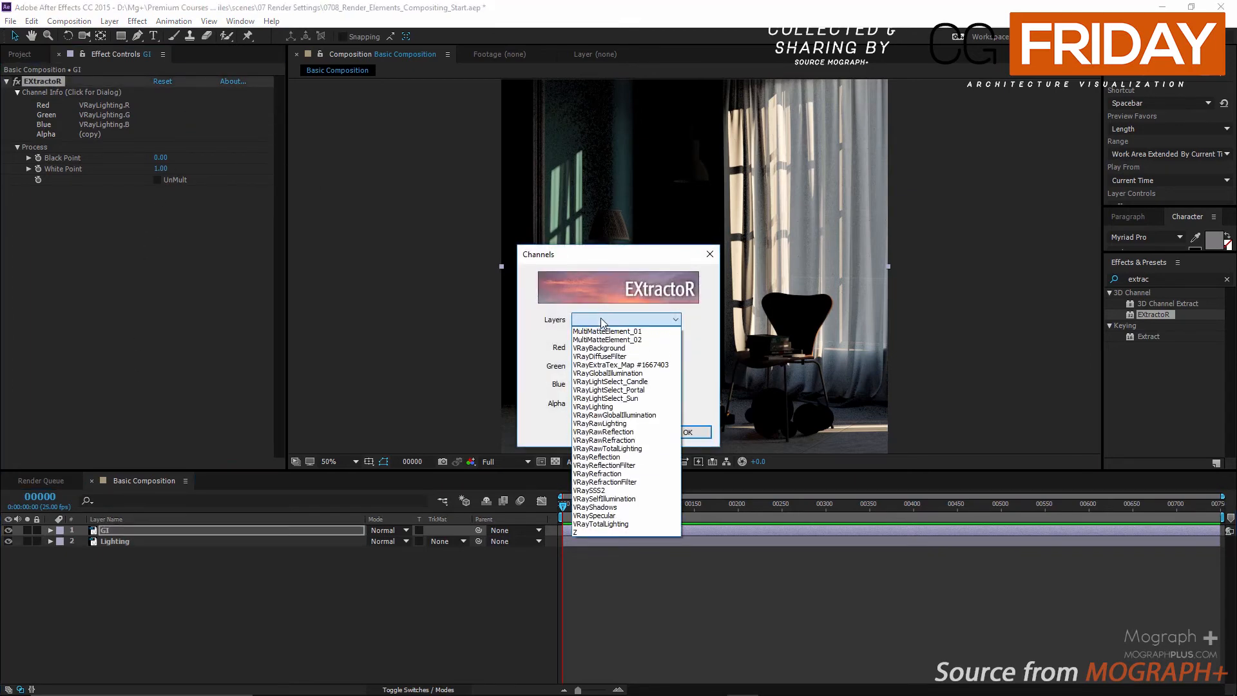
{"action": "left_click", "coordinate": [629, 373]}
{"action": "left_click", "coordinate": [686, 432]}
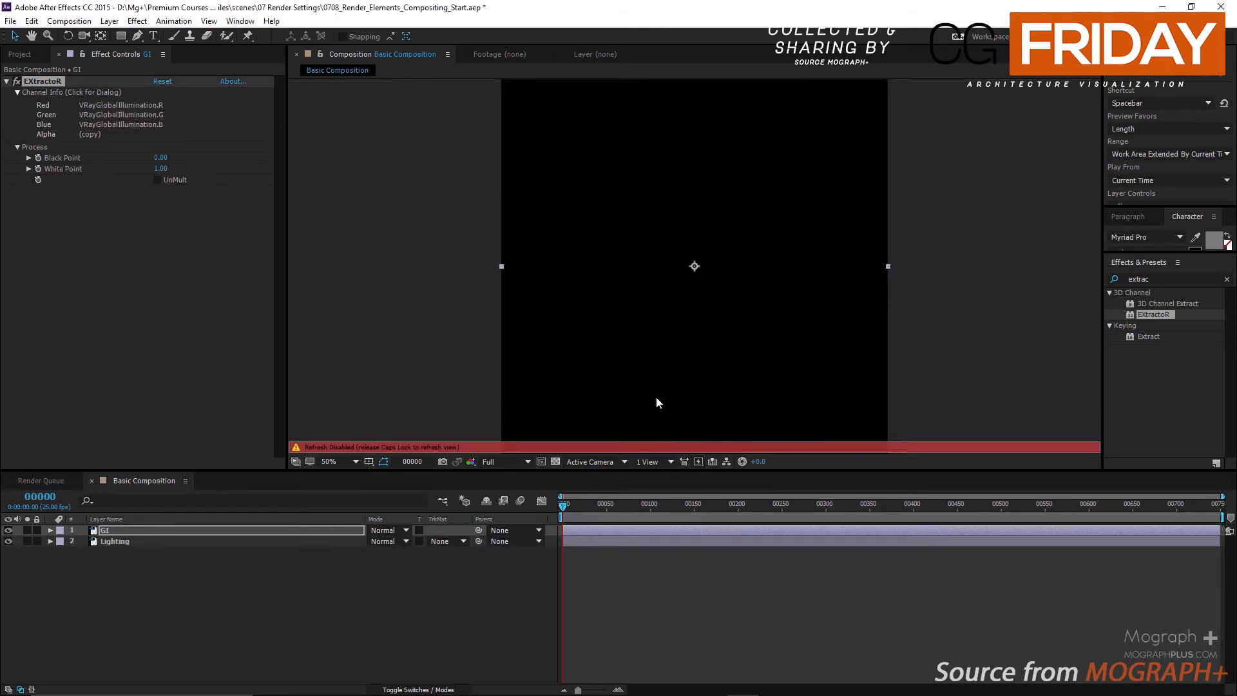
{"action": "key", "text": "Caps_Lock"}
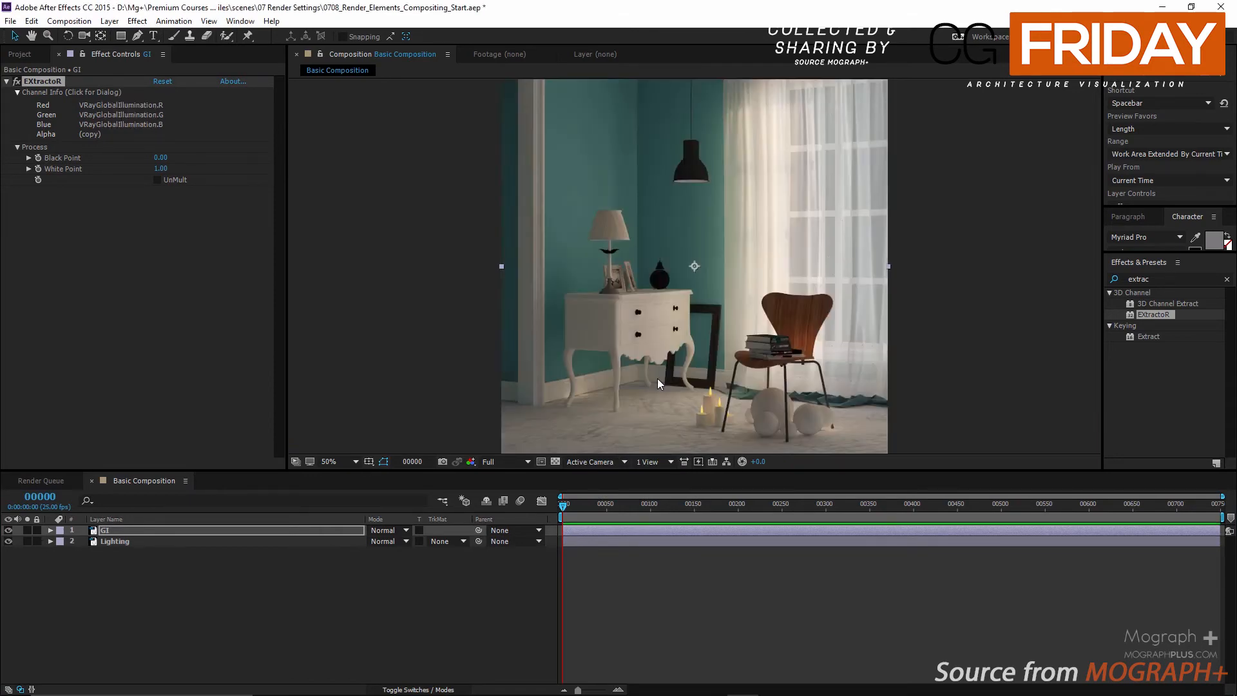
Set the blending modes of the GI and Lighting layers to Screen, comparing the composite with GI hidden and shown.
{"action": "left_click", "coordinate": [393, 531]}
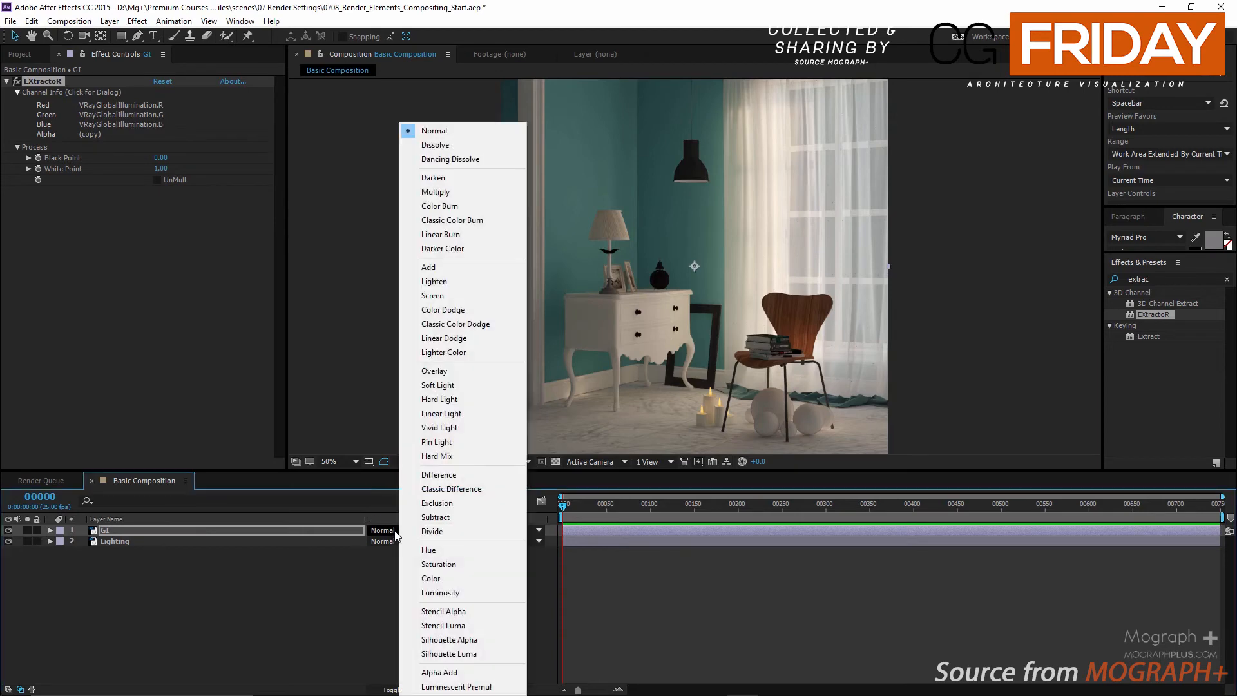
{"action": "left_click", "coordinate": [463, 296]}
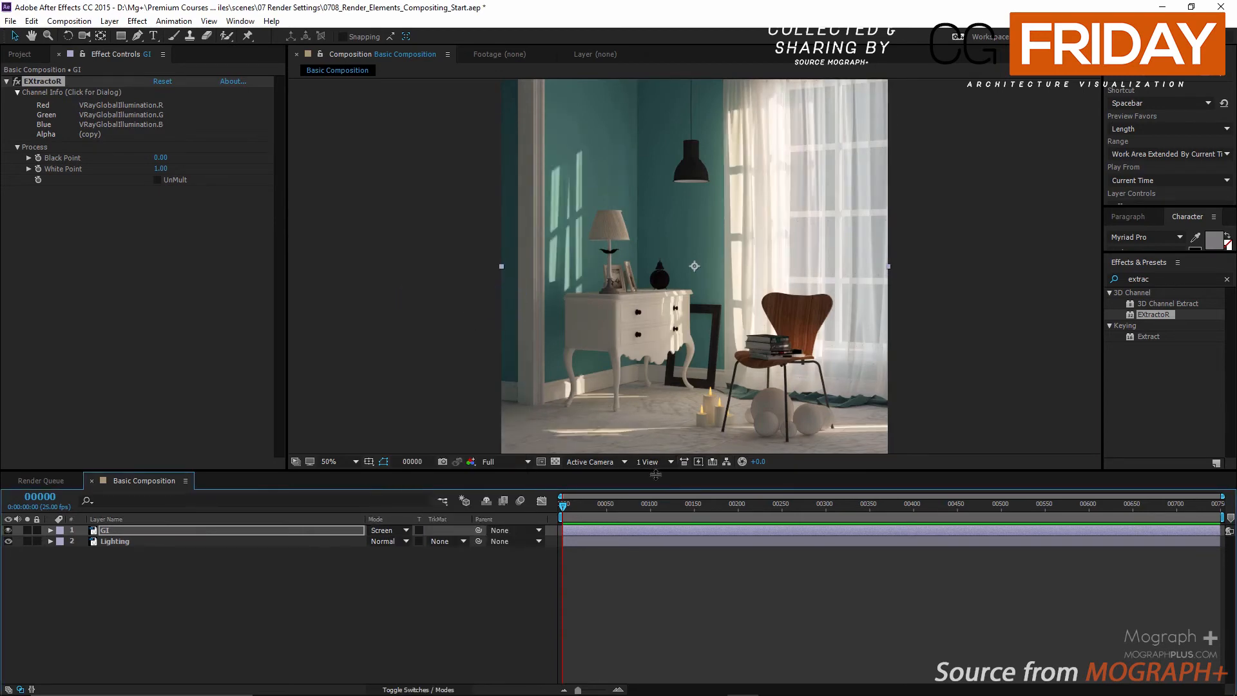
{"action": "left_click_drag", "start_coordinate": [657, 471], "coordinate": [657, 496]}
{"action": "left_click", "coordinate": [8, 555]}
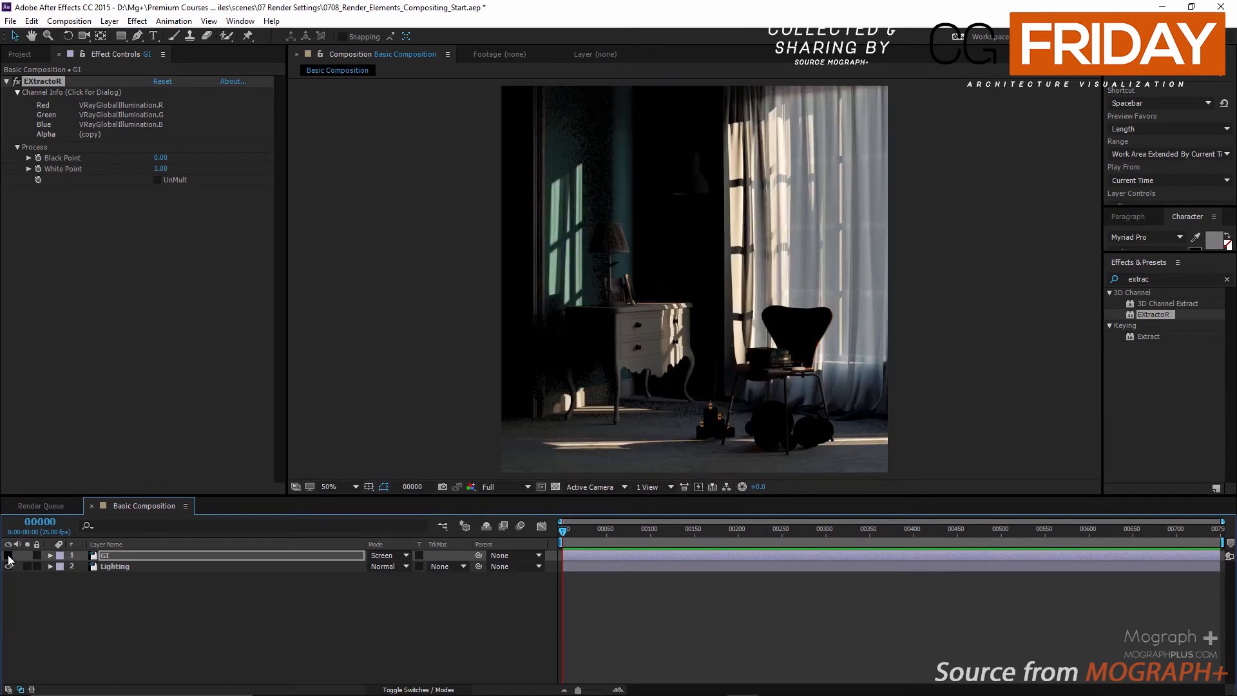
{"action": "left_click", "coordinate": [8, 555]}
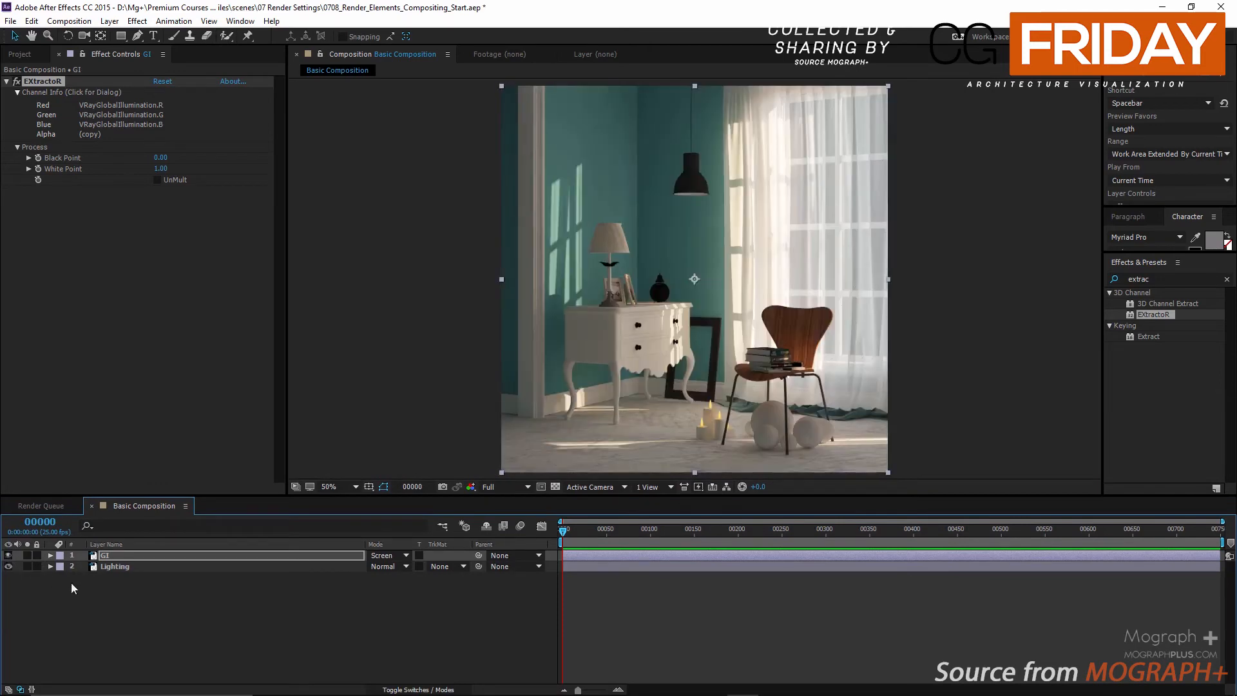
{"action": "left_click", "coordinate": [384, 565]}
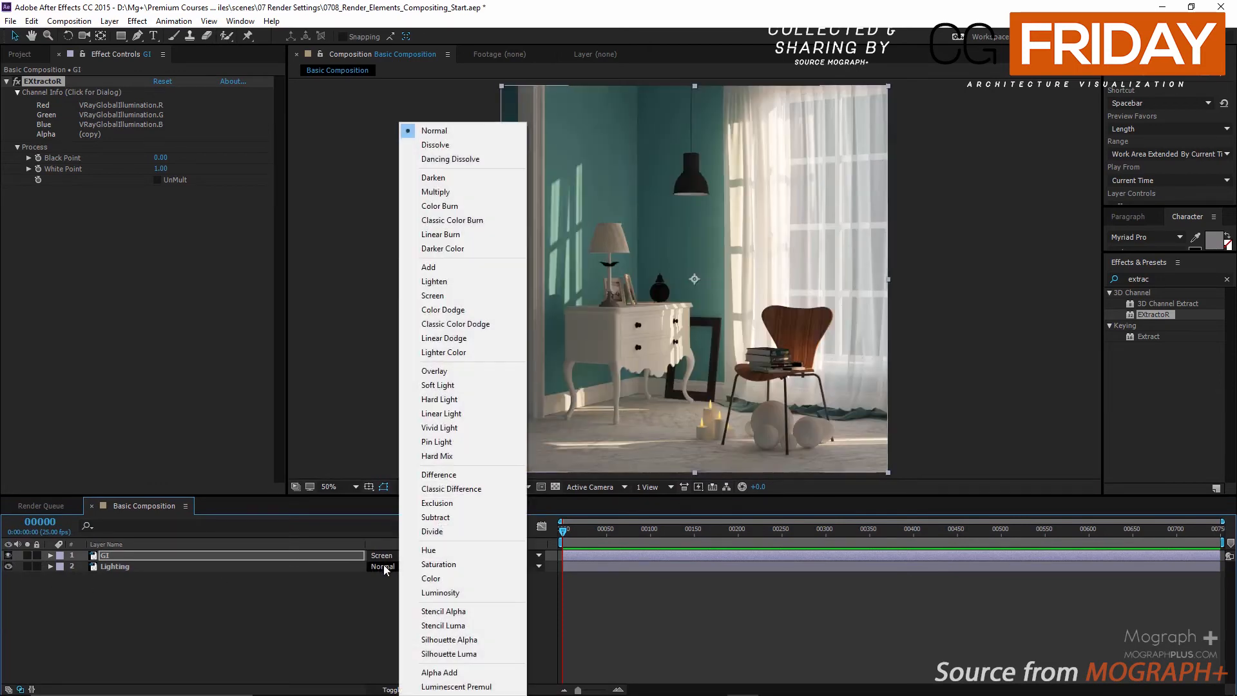
{"action": "left_click", "coordinate": [455, 296]}
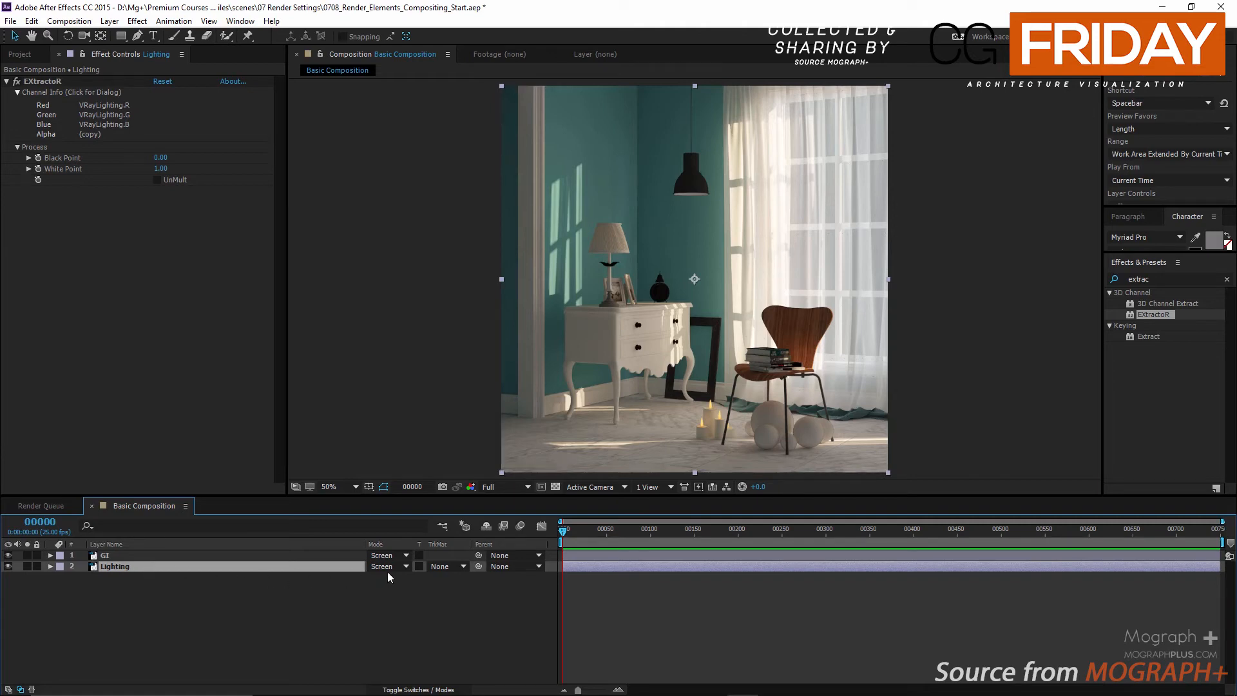
Duplicate the GI layer and rename the copy as Reflection.
{"action": "left_click", "coordinate": [107, 558]}
{"action": "key", "text": "ctrl+d"}
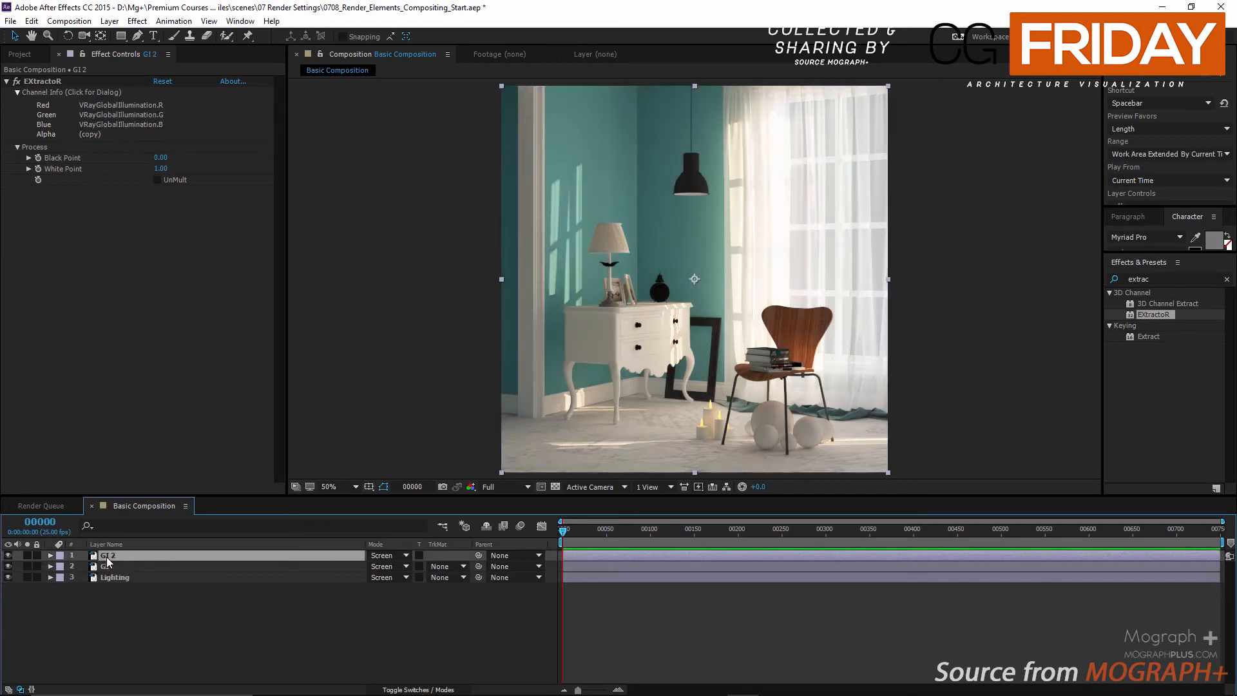
{"action": "key", "text": "Return"}
{"action": "type", "text": "R"}
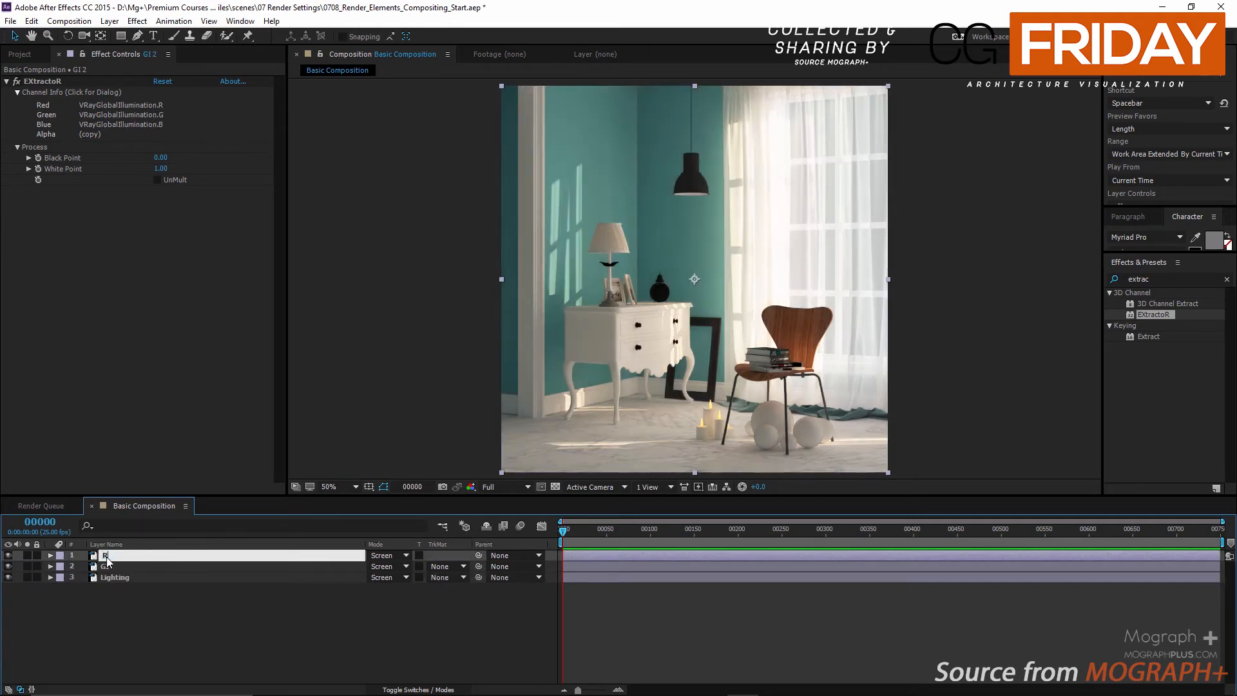
{"action": "type", "text": "eflection"}
{"action": "key", "text": "Return"}
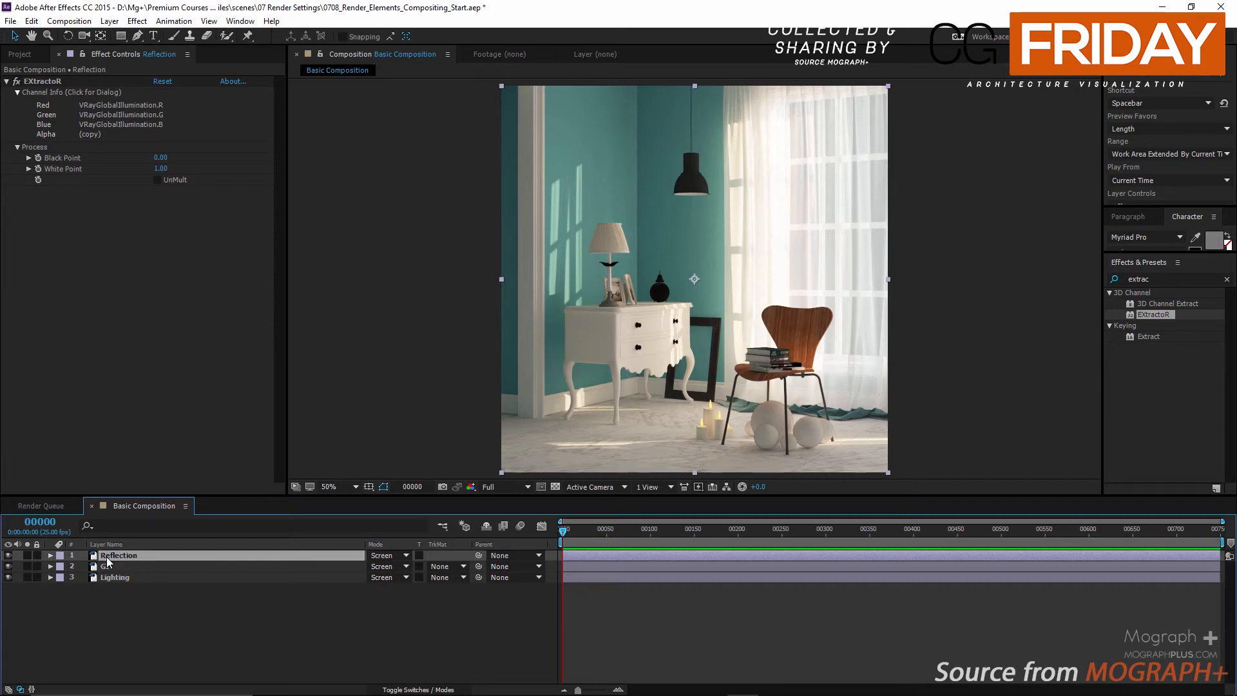
Set the Reflection layer's EXtractoR effect to extract VRayReflection and inspect the composite up close.
{"action": "left_click", "coordinate": [230, 109]}
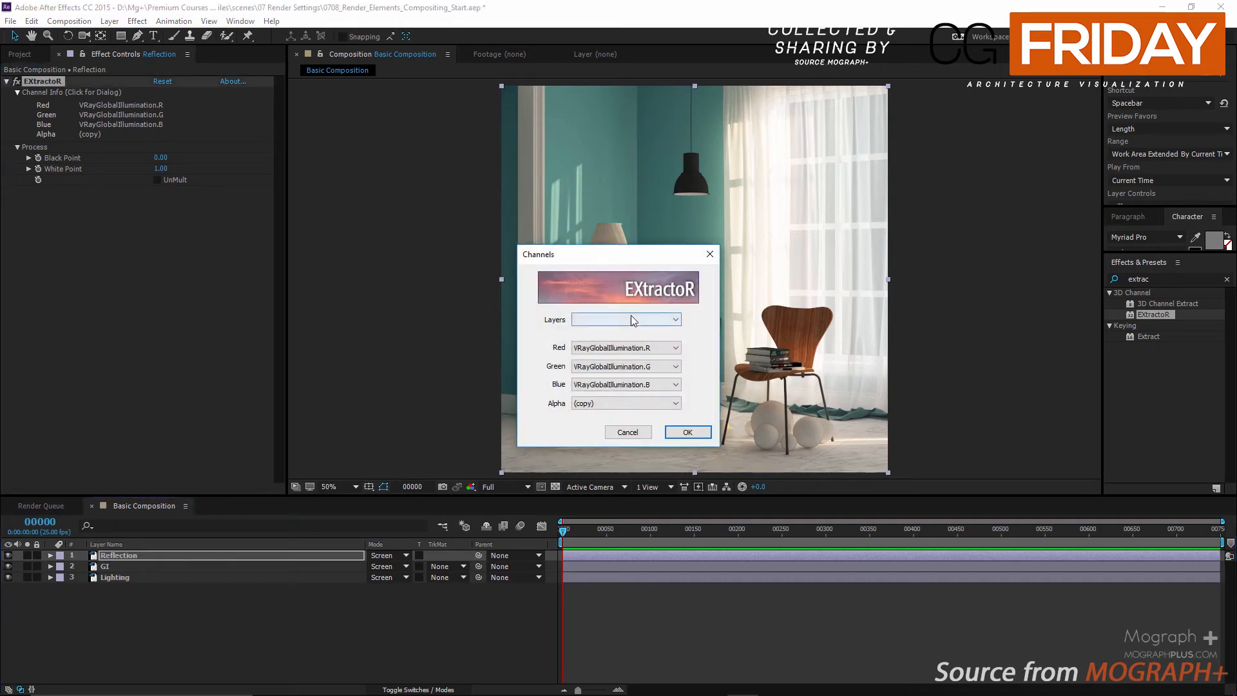
{"action": "left_click", "coordinate": [633, 320]}
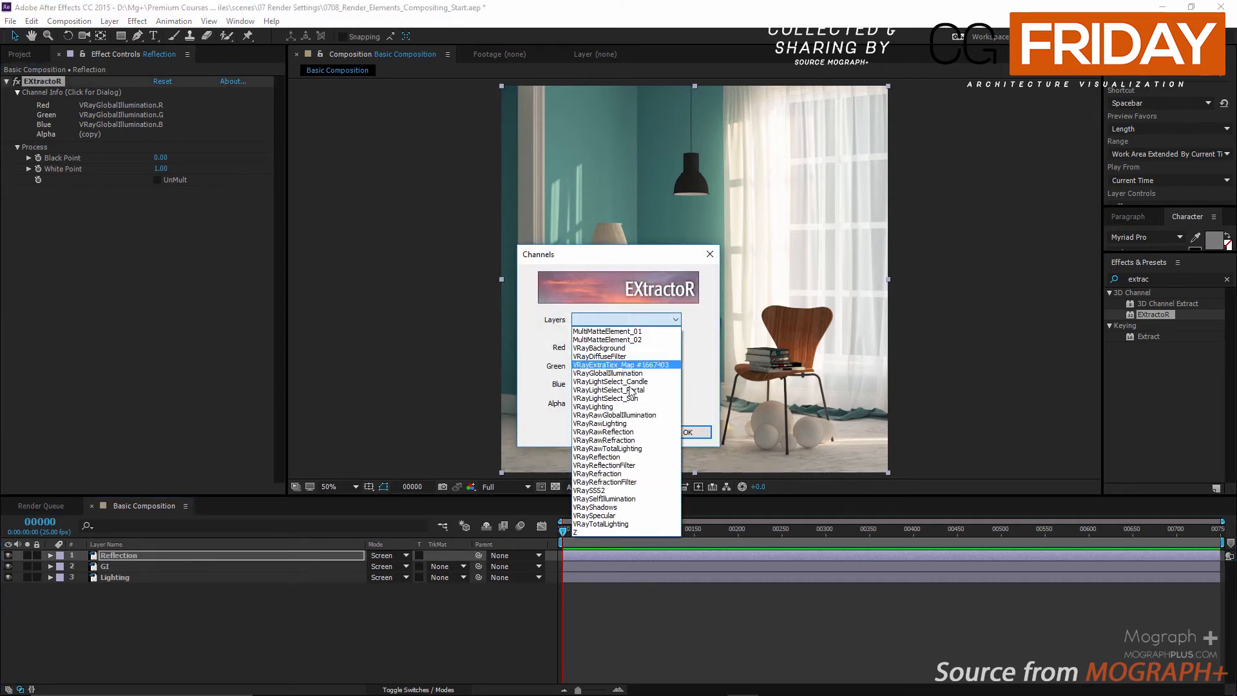
{"action": "left_click", "coordinate": [636, 457]}
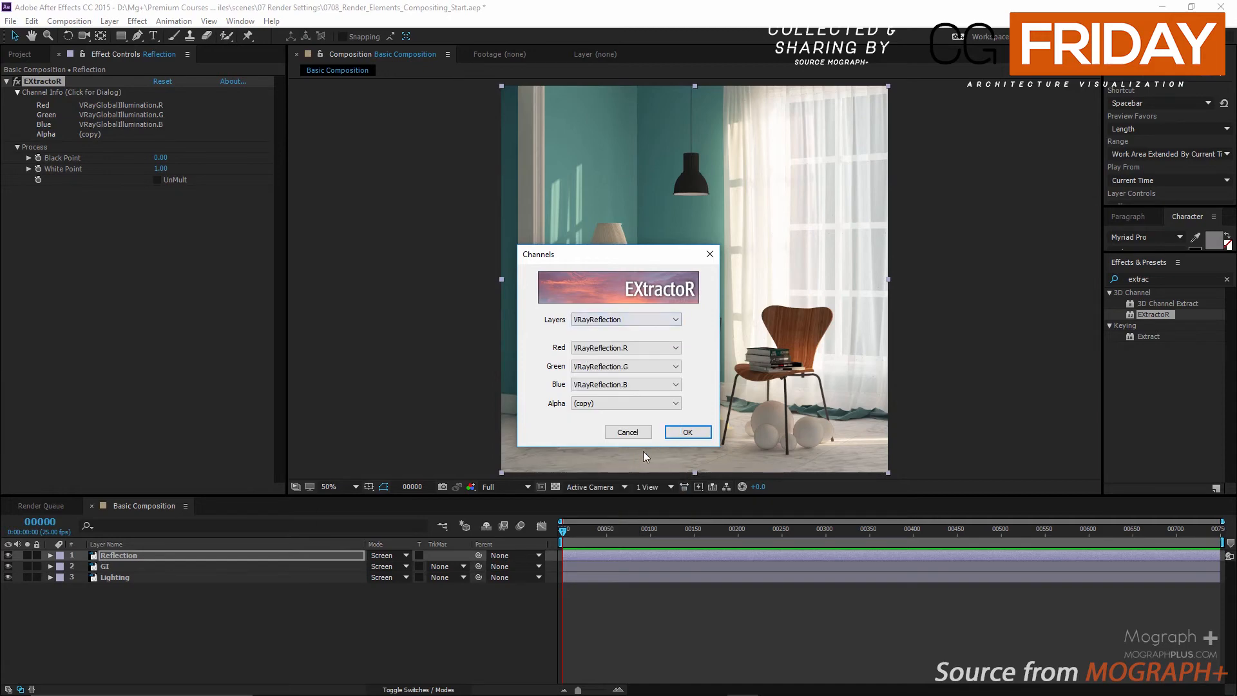
{"action": "left_click", "coordinate": [685, 432]}
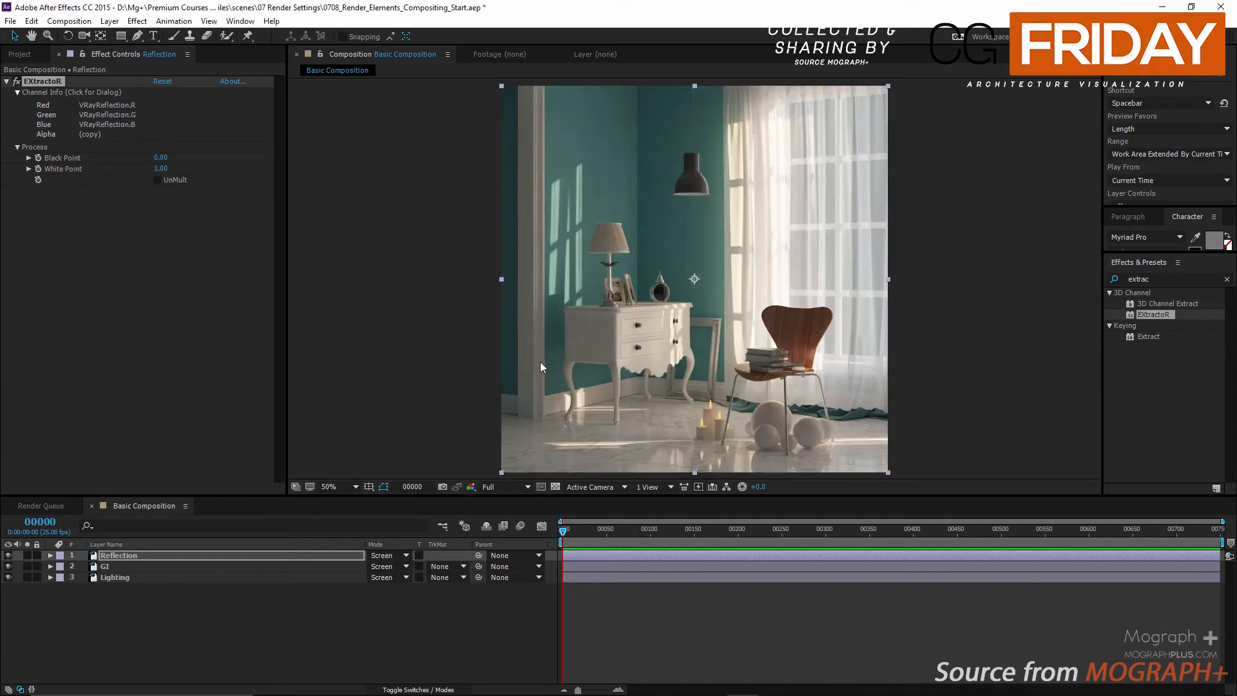
{"action": "scroll", "coordinate": [636, 430], "scroll_direction": "up", "scroll_amount": 2}
{"action": "scroll", "coordinate": [624, 413], "scroll_direction": "down", "scroll_amount": 2}
{"action": "left_click", "coordinate": [261, 609]}
{"action": "left_click", "coordinate": [189, 555]}
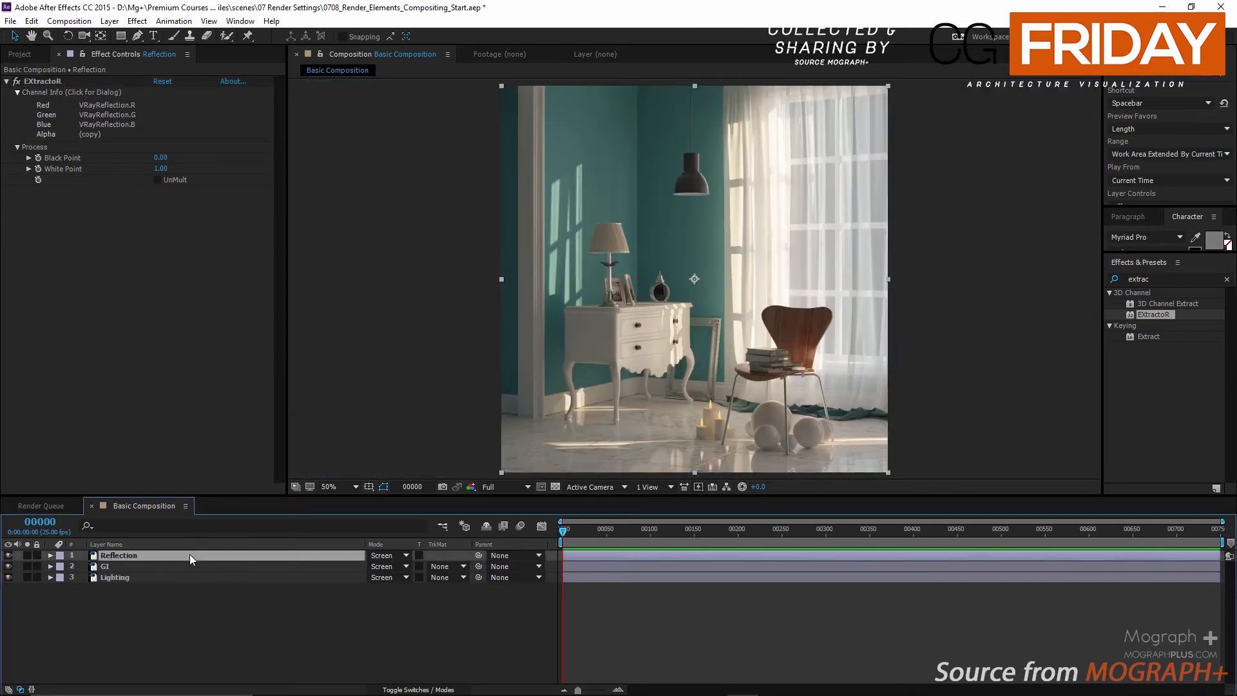
Duplicate the Reflection layer and rename the copy as Refraction.
{"action": "key", "text": "ctrl+d"}
{"action": "key", "text": "Return"}
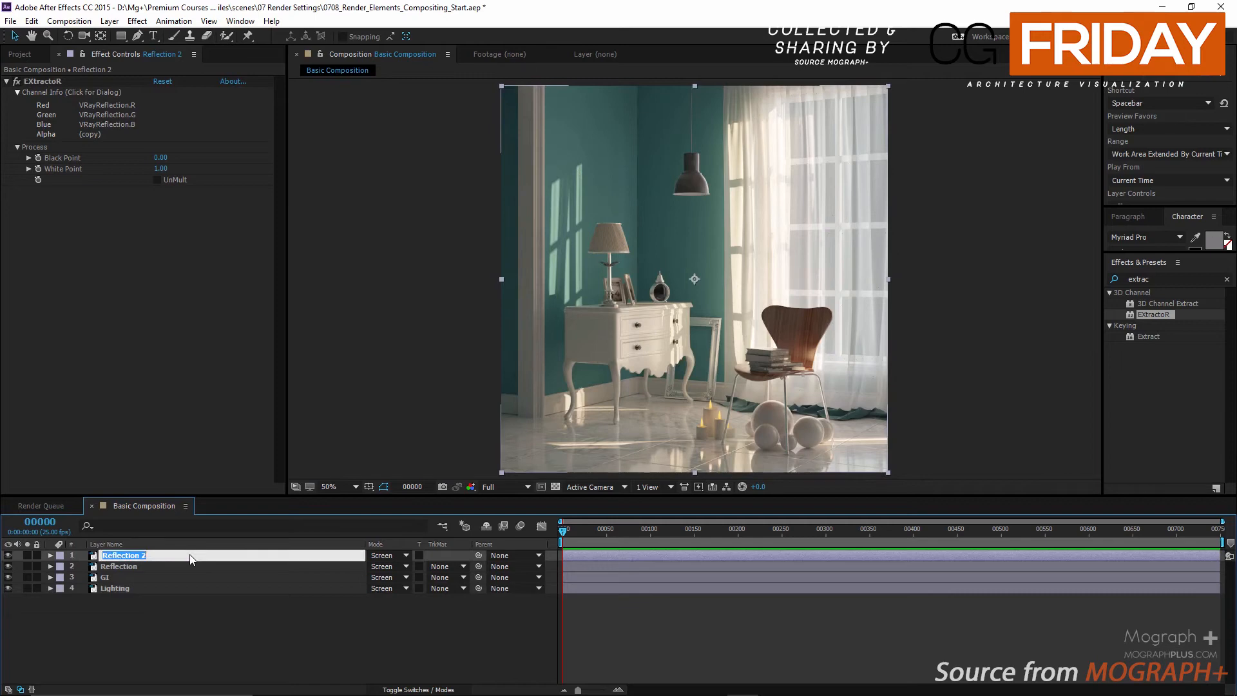
{"action": "type", "text": "Refractio"}
{"action": "key", "text": "Return"}
Set the Refraction layer's EXtractoR effect to the VRayRefraction channels.
{"action": "left_click", "coordinate": [223, 114]}
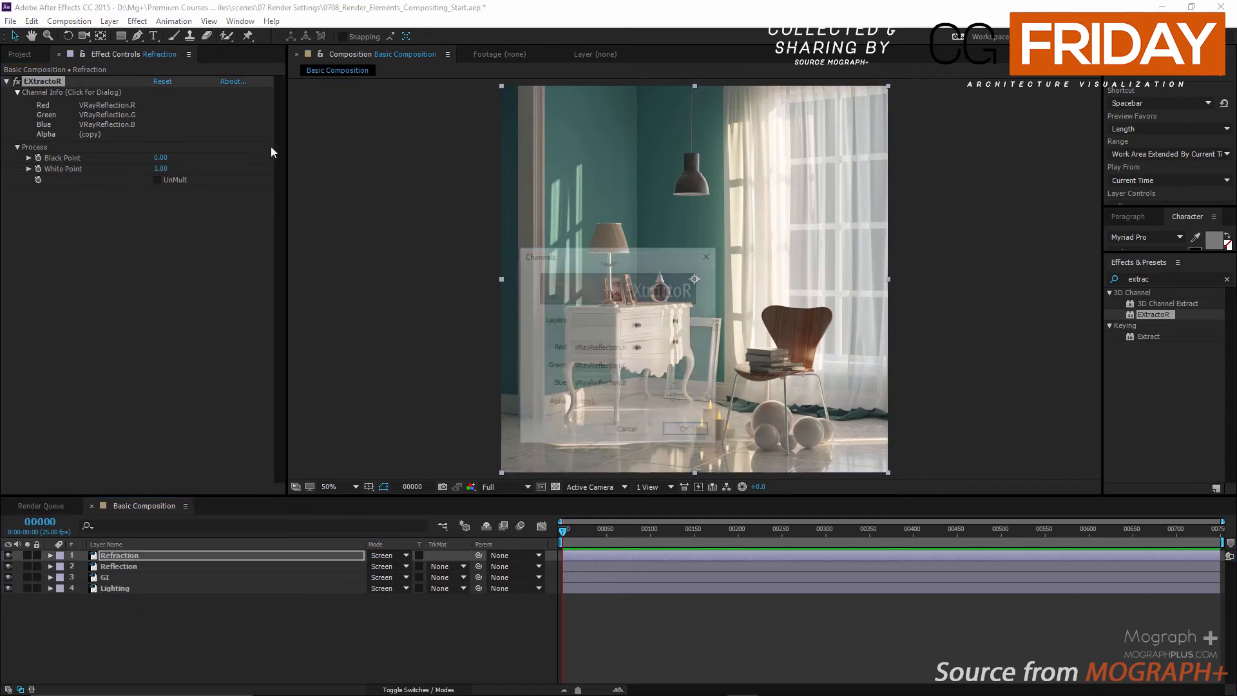
{"action": "left_click", "coordinate": [636, 318]}
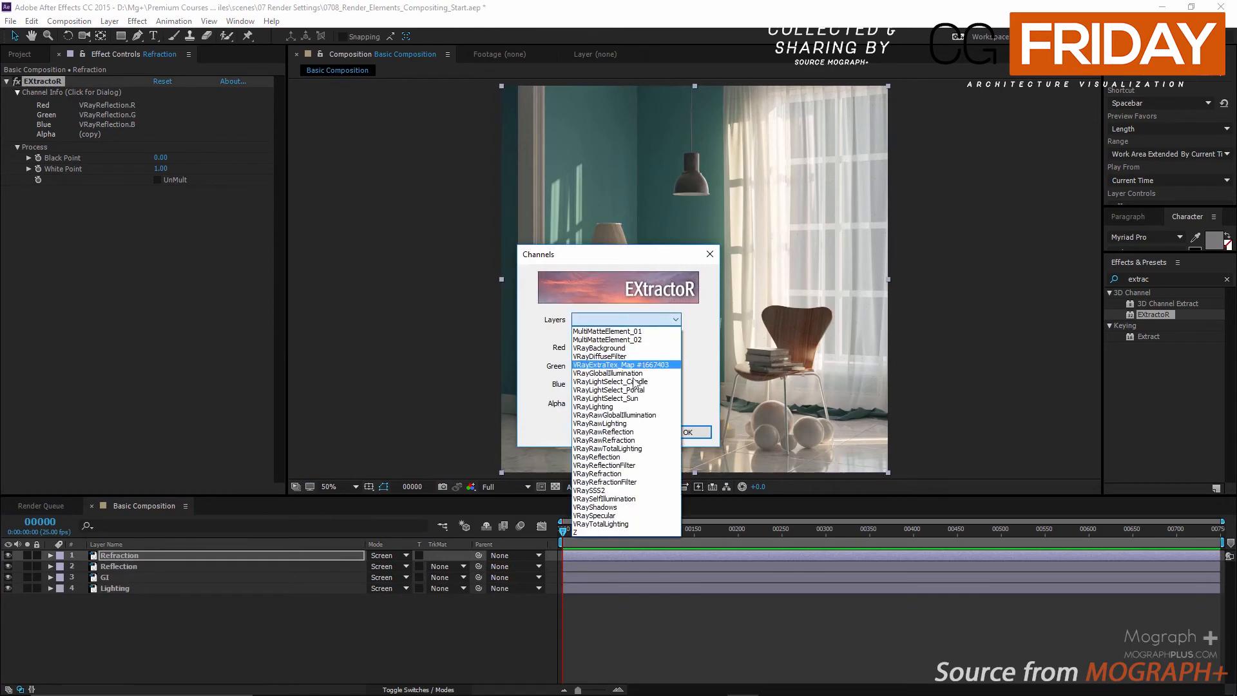
{"action": "left_click", "coordinate": [632, 473]}
{"action": "left_click", "coordinate": [688, 432]}
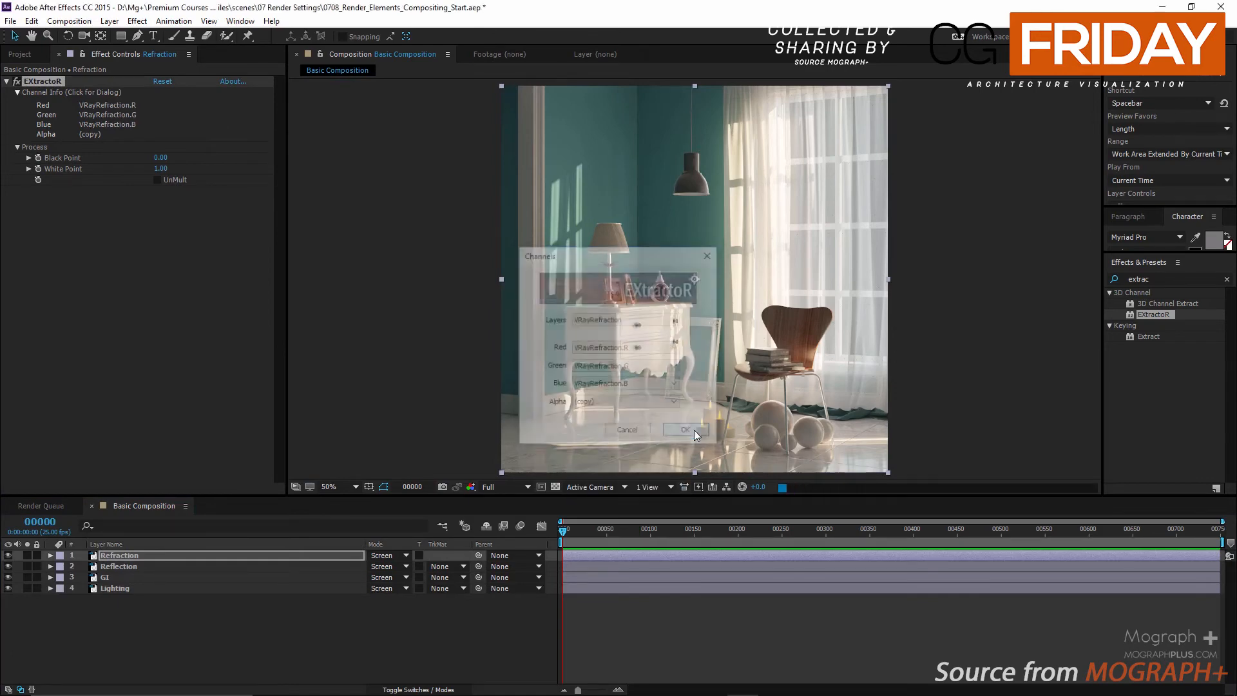
Compare the composite with the Refraction layer hidden and shown, looking closely at the lamp and alarm clock.
{"action": "key", "text": "period"}
{"action": "key", "text": "period"}
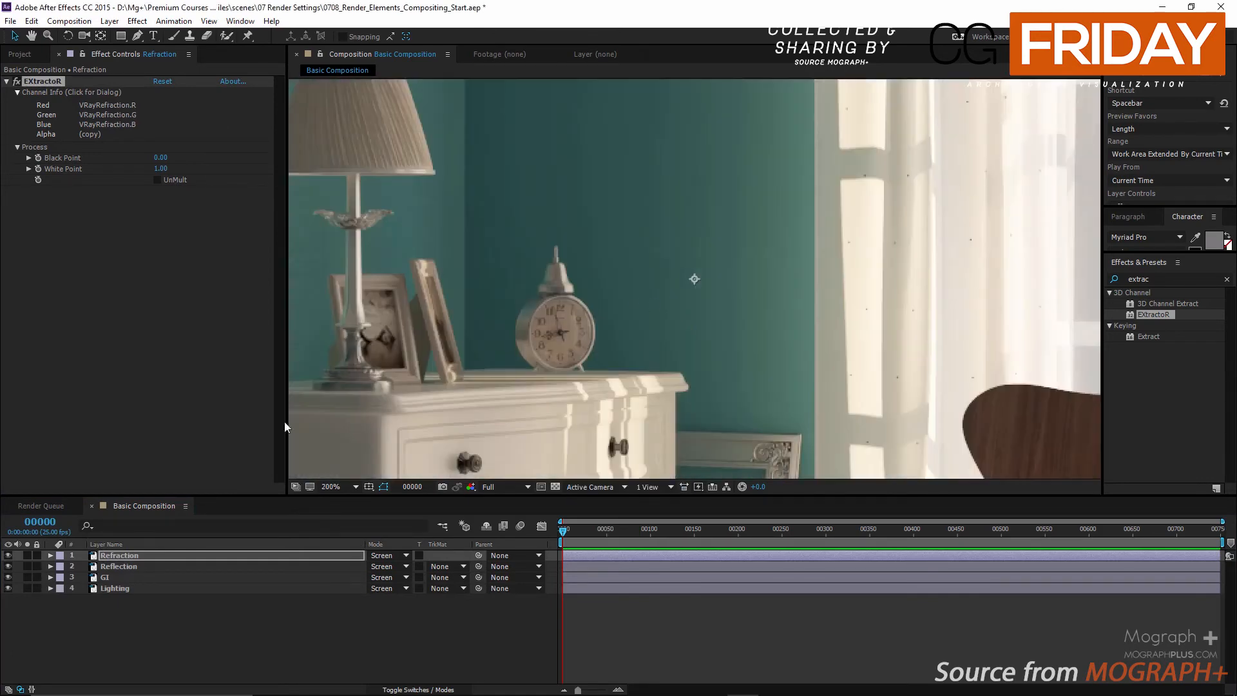
{"action": "left_click", "coordinate": [8, 555]}
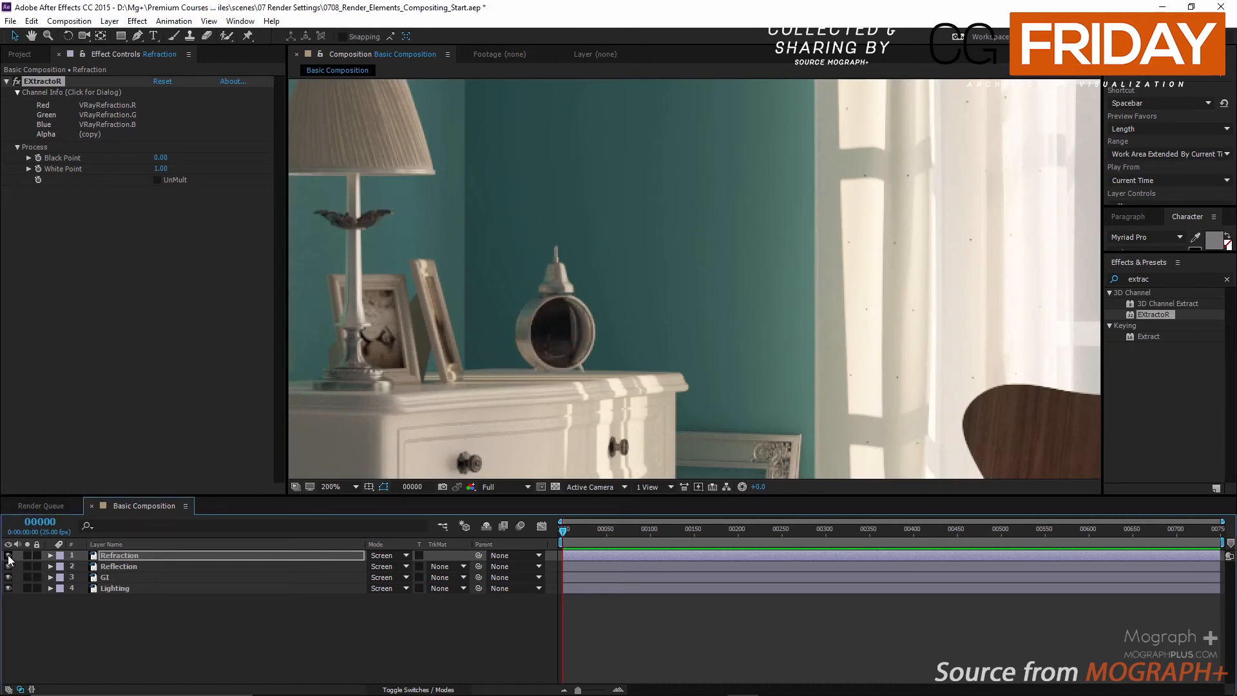
{"action": "left_click", "coordinate": [8, 556]}
{"action": "left_click", "coordinate": [8, 556]}
{"action": "left_click", "coordinate": [7, 555]}
{"action": "key", "text": "comma"}
{"action": "key", "text": "comma"}
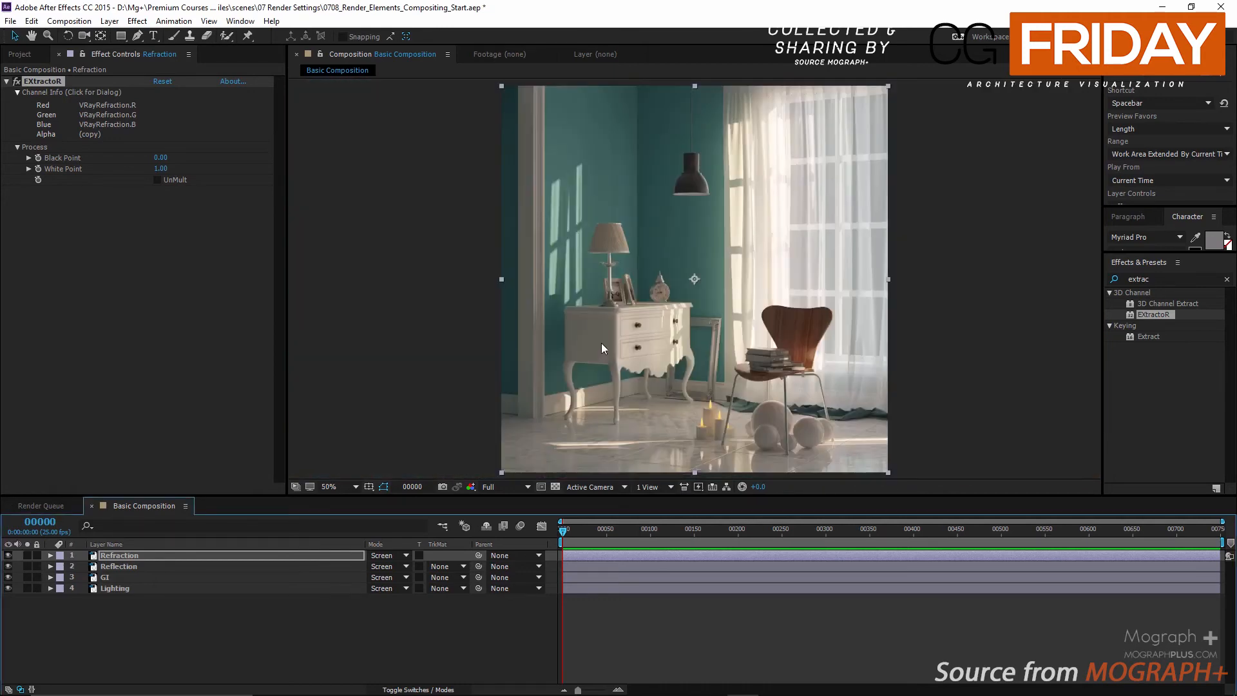
Duplicate the Refraction layer and rename the copy as Specular.
{"action": "left_click", "coordinate": [155, 559]}
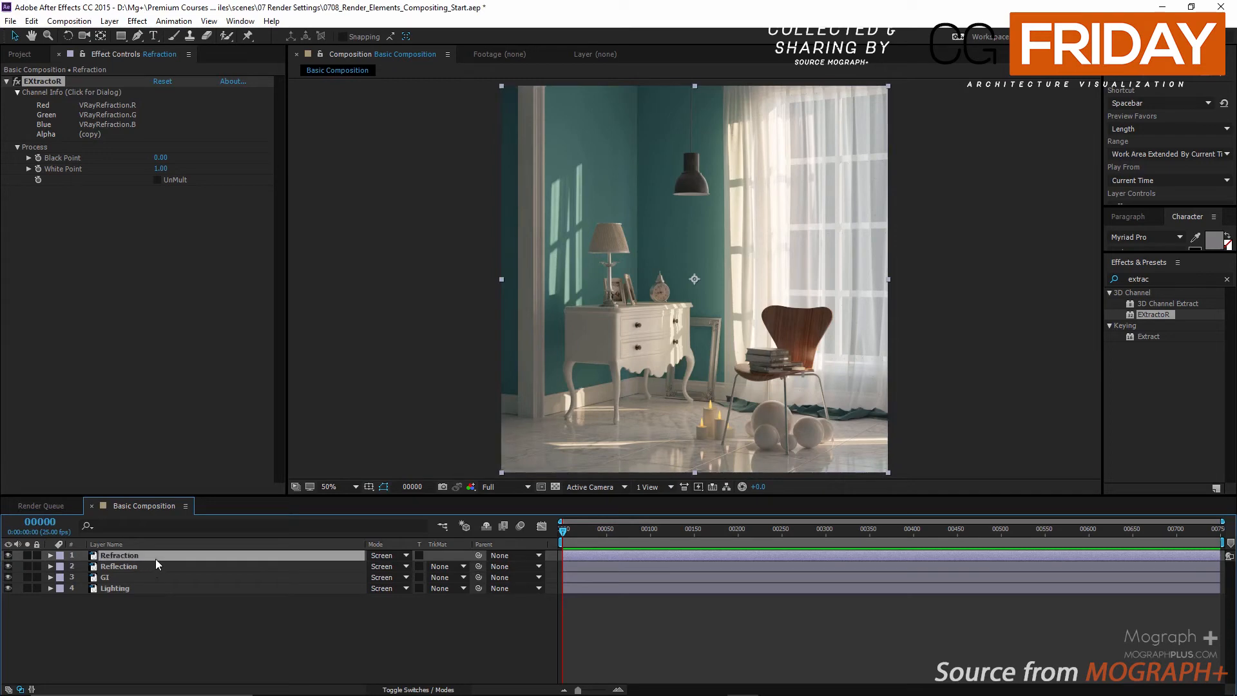
{"action": "key", "text": "ctrl+d"}
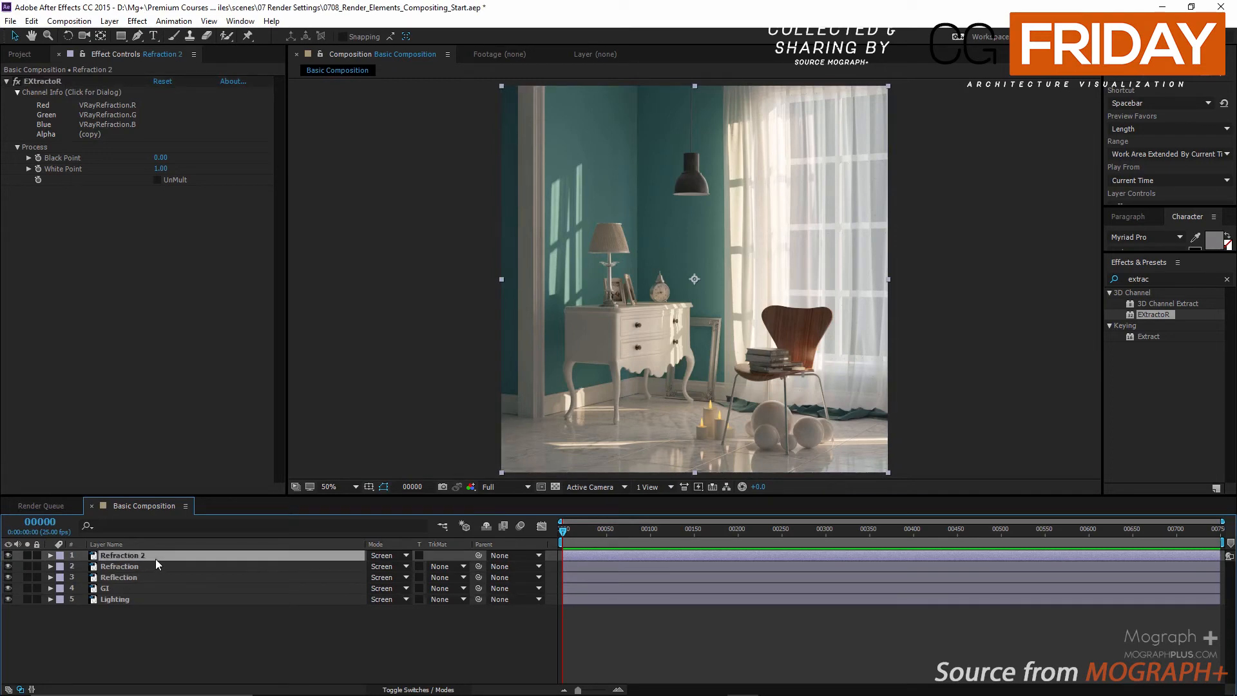
{"action": "key", "text": "Return"}
{"action": "type", "text": "S"}
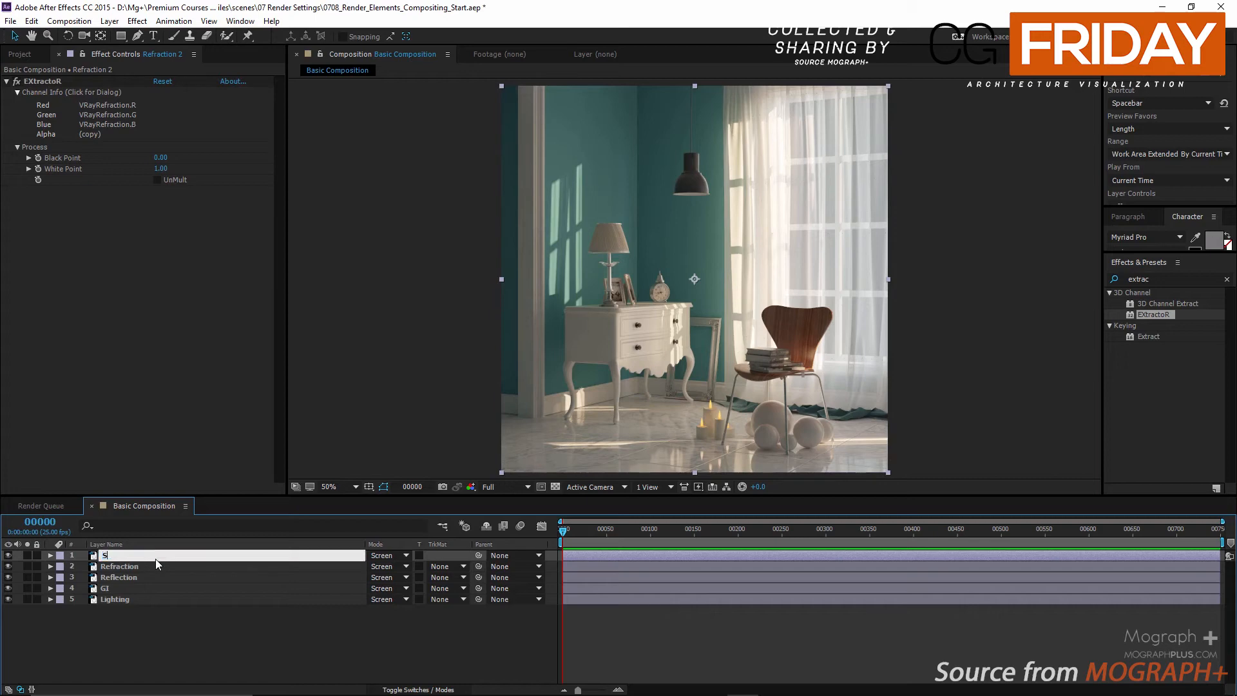
{"action": "type", "text": "pecular"}
{"action": "key", "text": "Return"}
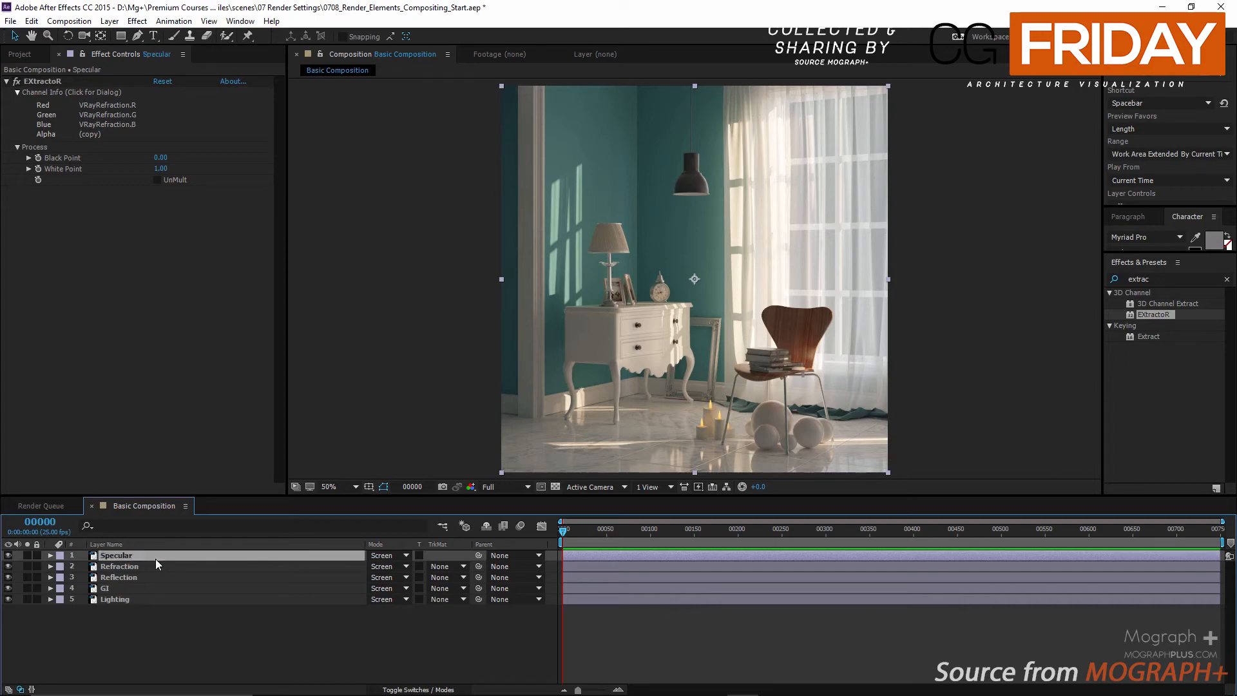
Hide all layers and show them again one by one from Lighting upward to review each pass's contribution.
{"action": "left_click", "coordinate": [8, 554]}
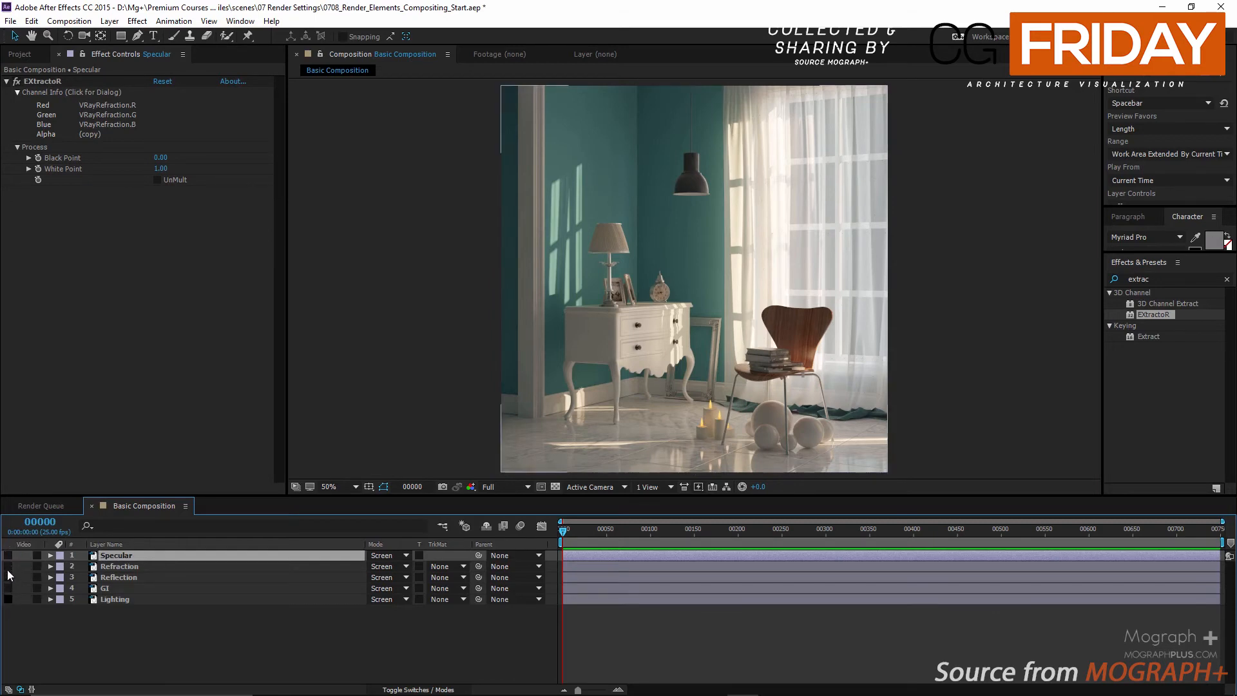
{"action": "left_click_drag", "start_coordinate": [9, 566], "coordinate": [8, 599]}
{"action": "left_click", "coordinate": [8, 599]}
{"action": "left_click", "coordinate": [9, 588]}
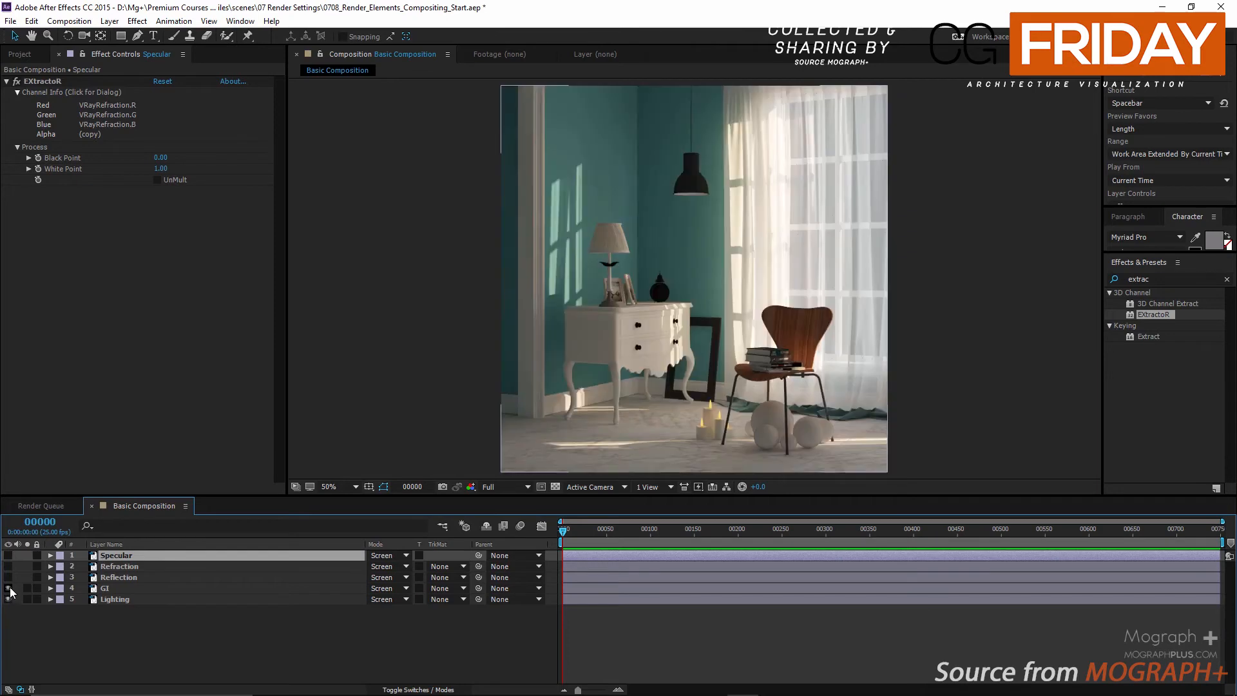
{"action": "left_click", "coordinate": [9, 578]}
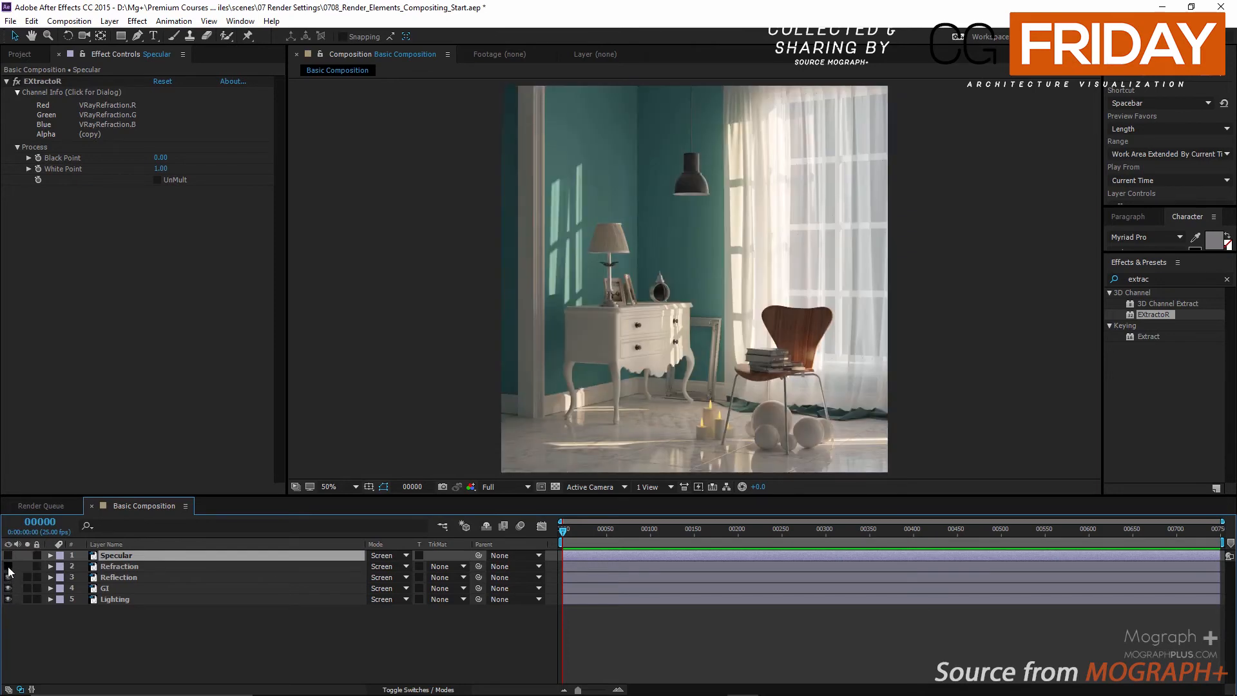
{"action": "left_click", "coordinate": [8, 567]}
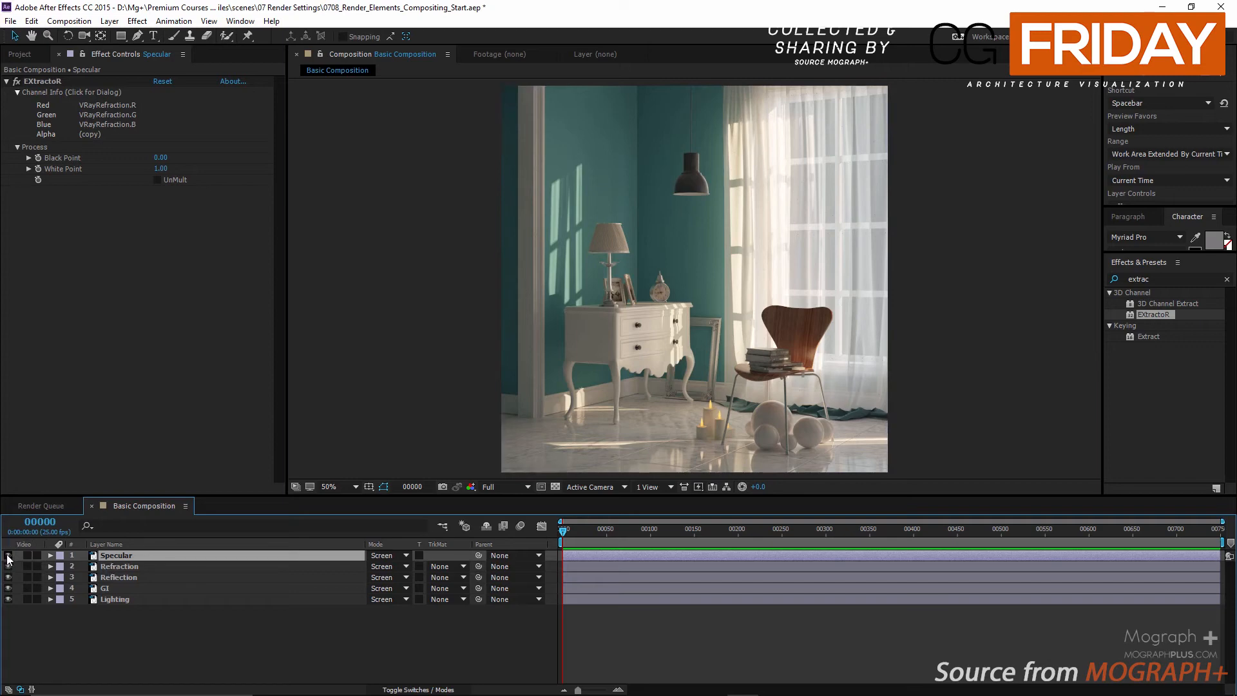
Set the Specular layer's EXtractoR effect to the VRaySpecular channels.
{"action": "left_click", "coordinate": [106, 555]}
{"action": "left_click", "coordinate": [71, 92]}
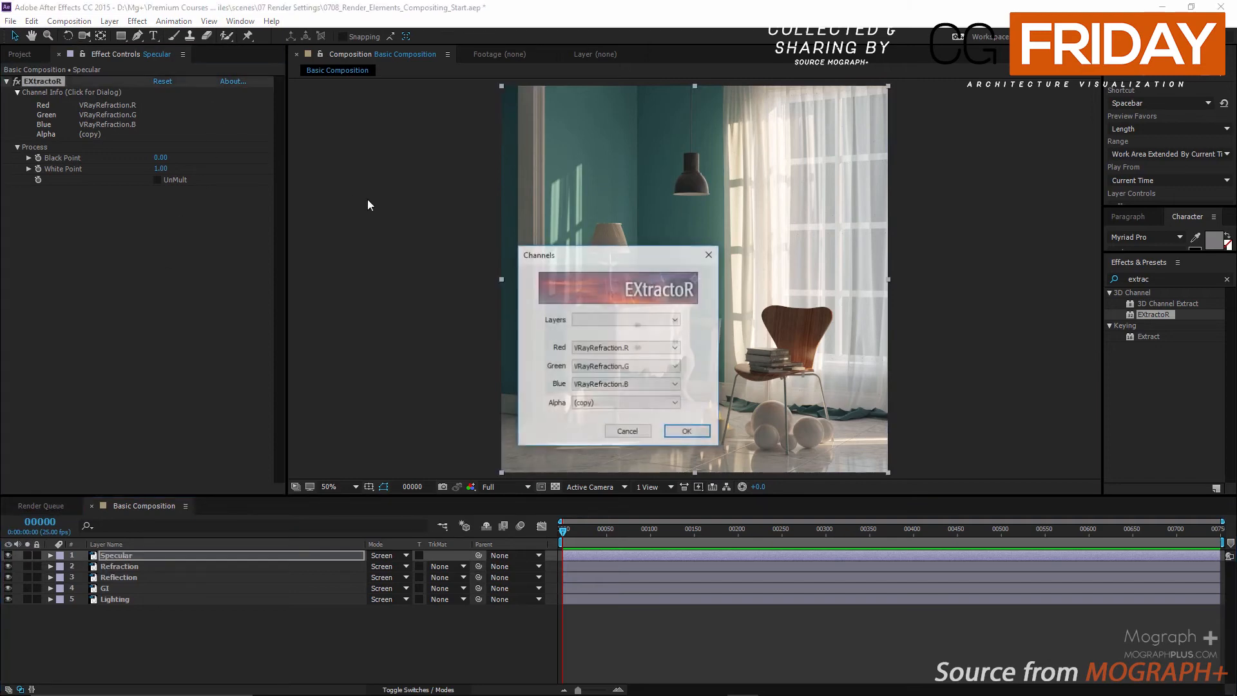
{"action": "left_click", "coordinate": [602, 319]}
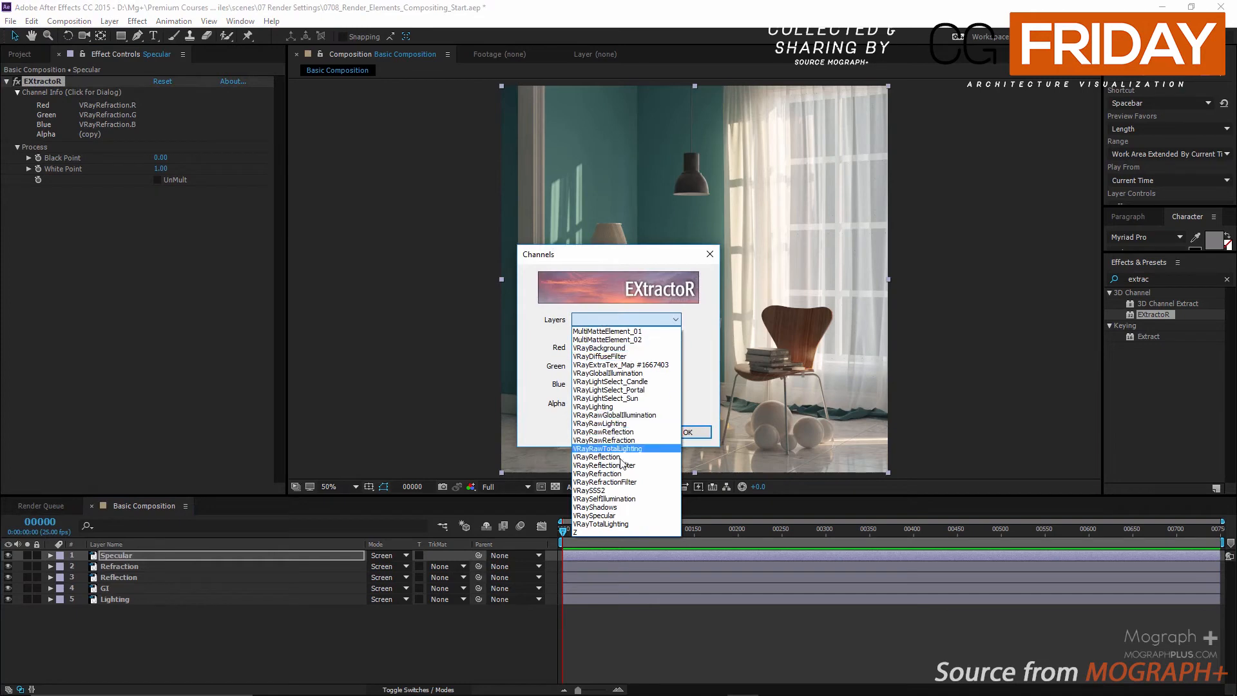
{"action": "left_click", "coordinate": [628, 515]}
{"action": "left_click", "coordinate": [687, 432]}
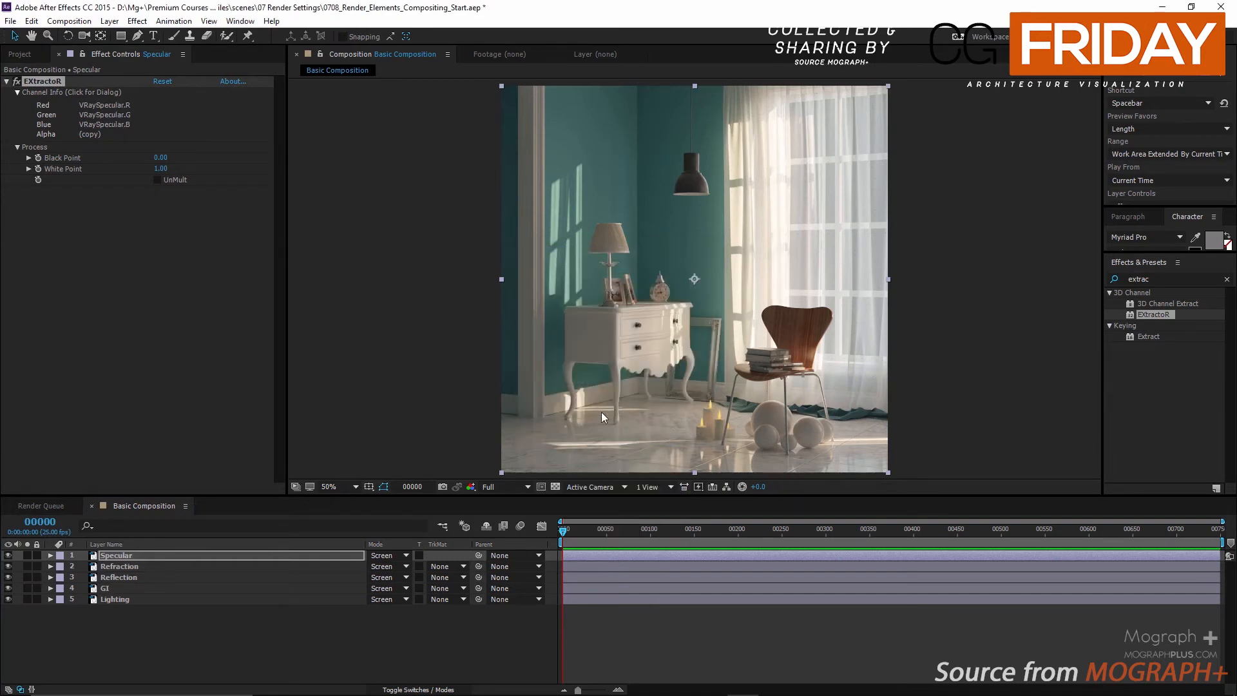
Check which blending mode the Specular layer uses in its list of modes, without changing it.
{"action": "left_click", "coordinate": [138, 558]}
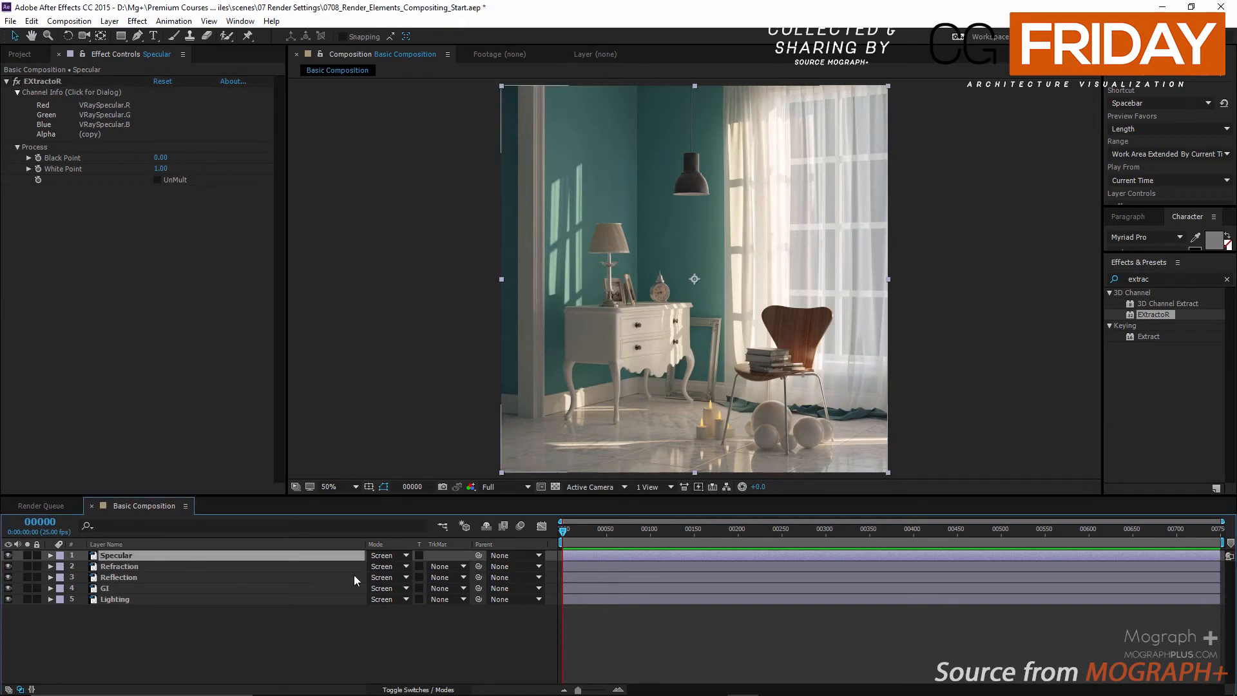
{"action": "left_click", "coordinate": [395, 558]}
{"action": "left_click", "coordinate": [393, 558]}
{"action": "left_click", "coordinate": [393, 558]}
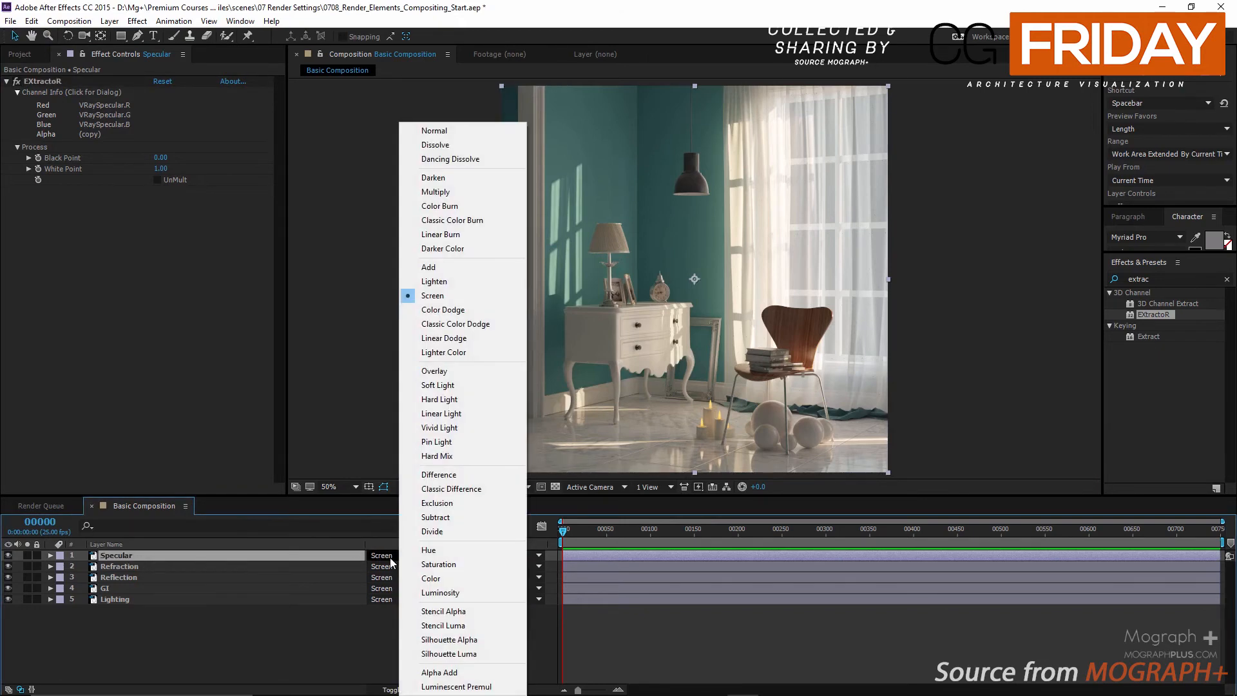
{"action": "left_click", "coordinate": [288, 646]}
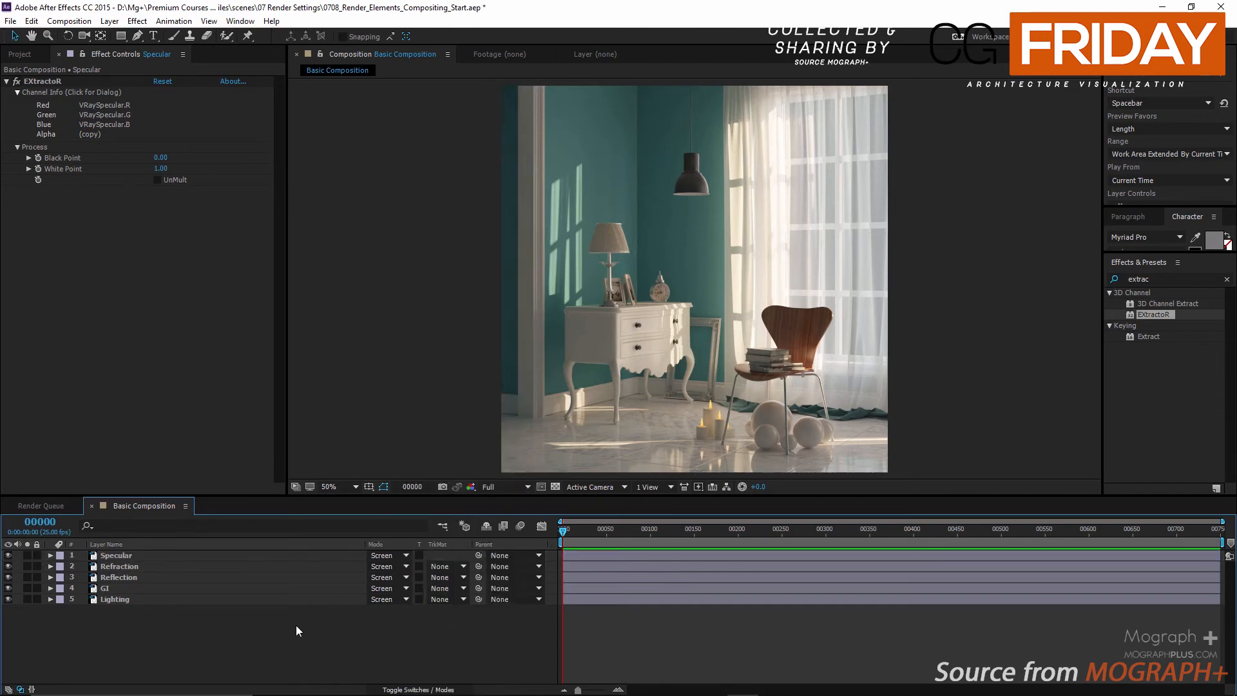
Toggle the visibility of the five pass layers, starting from Lighting, to review how the image builds up.
{"action": "left_click_drag", "start_coordinate": [9, 599], "coordinate": [9, 555]}
{"action": "left_click", "coordinate": [8, 599]}
{"action": "left_click", "coordinate": [8, 588]}
Duplicate the Specular layer and rename the copy as SSS.
{"action": "left_click", "coordinate": [122, 565]}
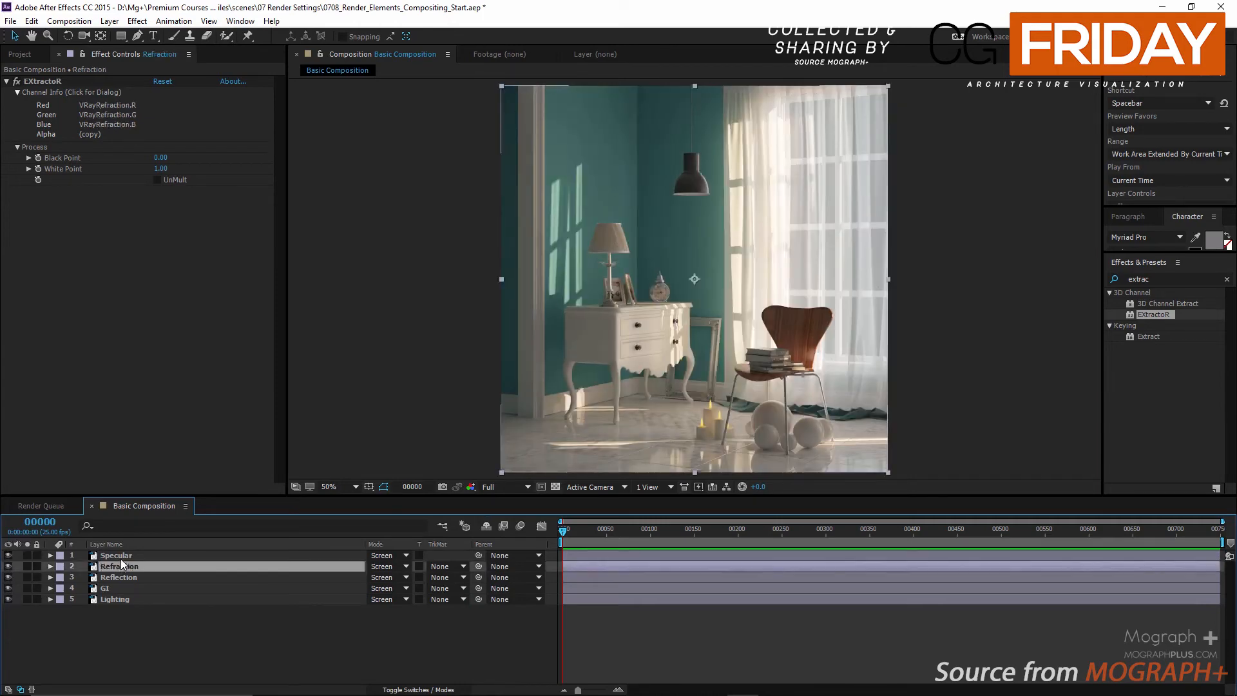
{"action": "left_click", "coordinate": [121, 558]}
{"action": "key", "text": "ctrl+d"}
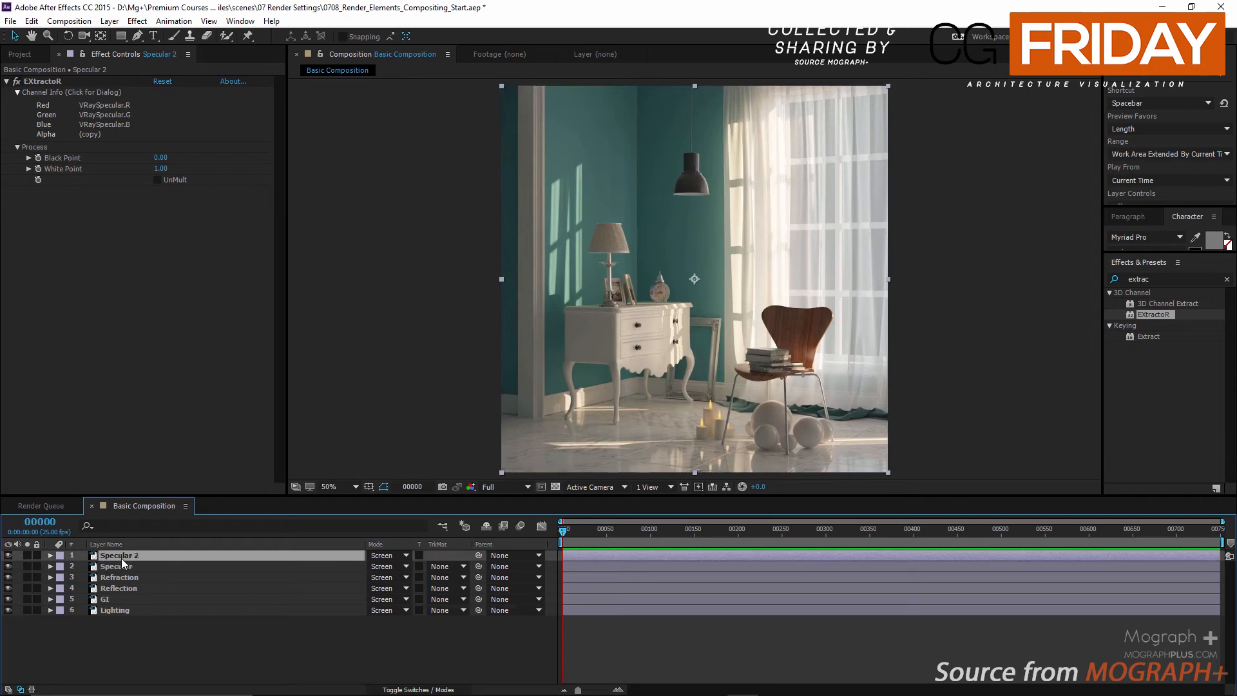
{"action": "key", "text": "Return"}
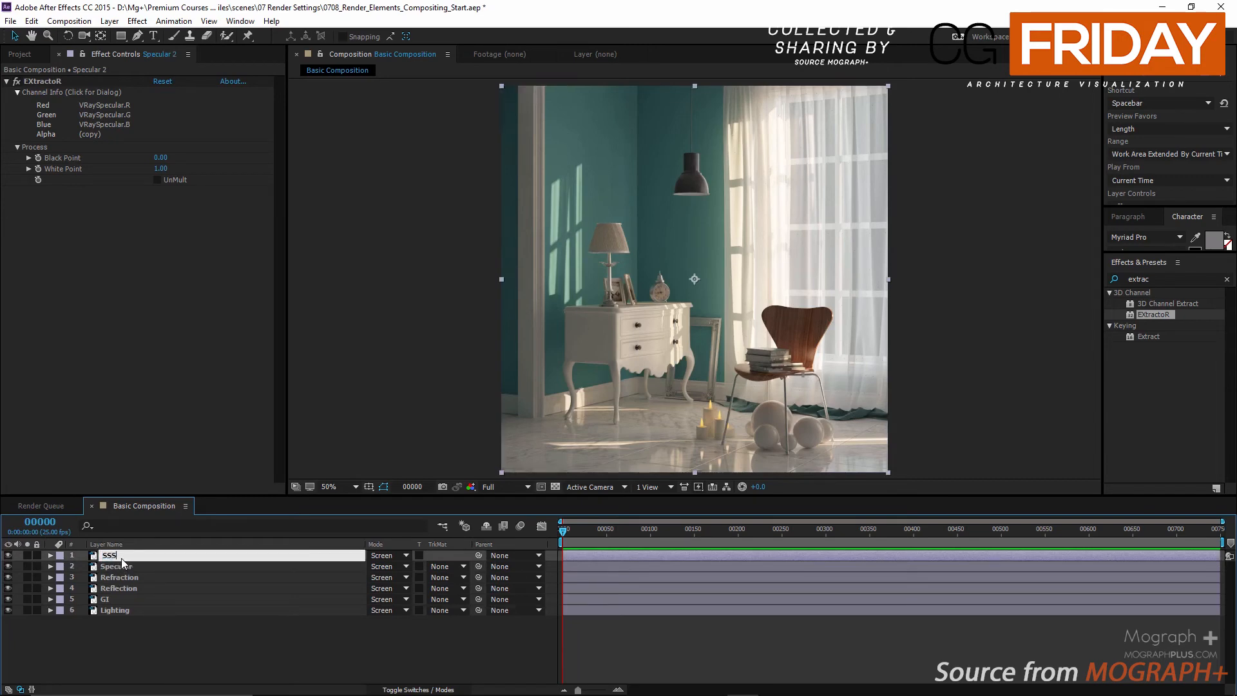
{"action": "key", "text": "Return"}
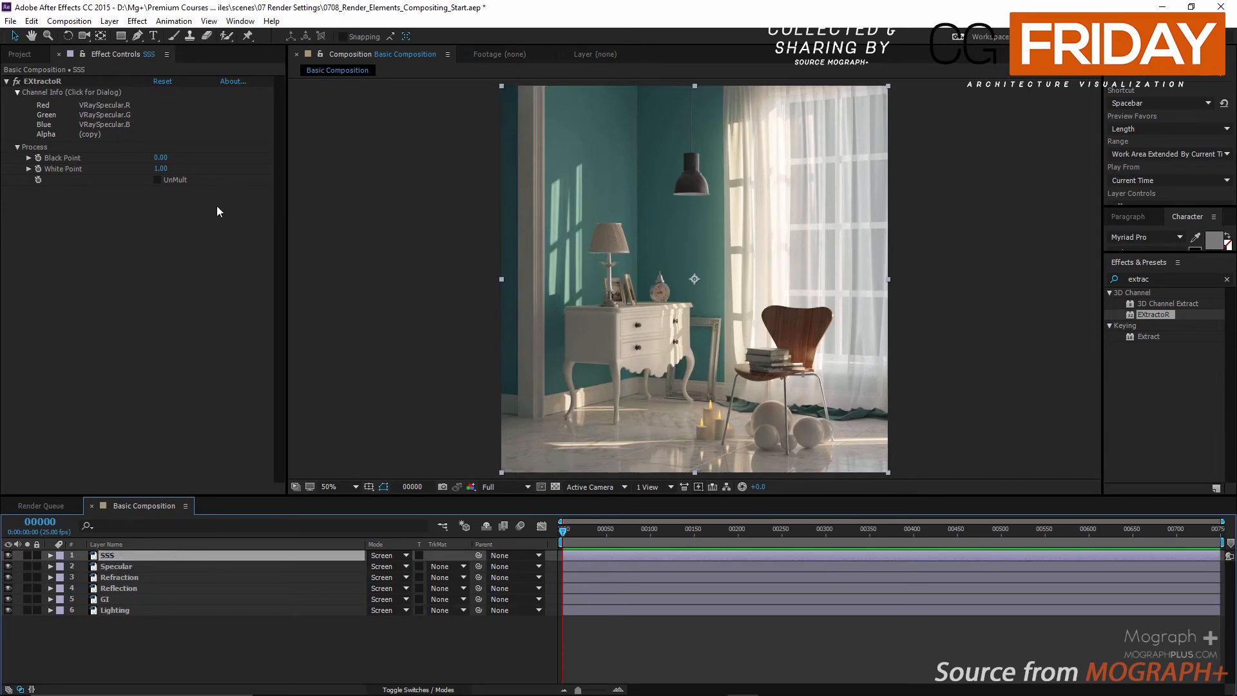
Set the SSS layer's EXtractoR effect to the VRaySSS2 channels.
{"action": "left_click", "coordinate": [240, 126]}
{"action": "left_click", "coordinate": [593, 320]}
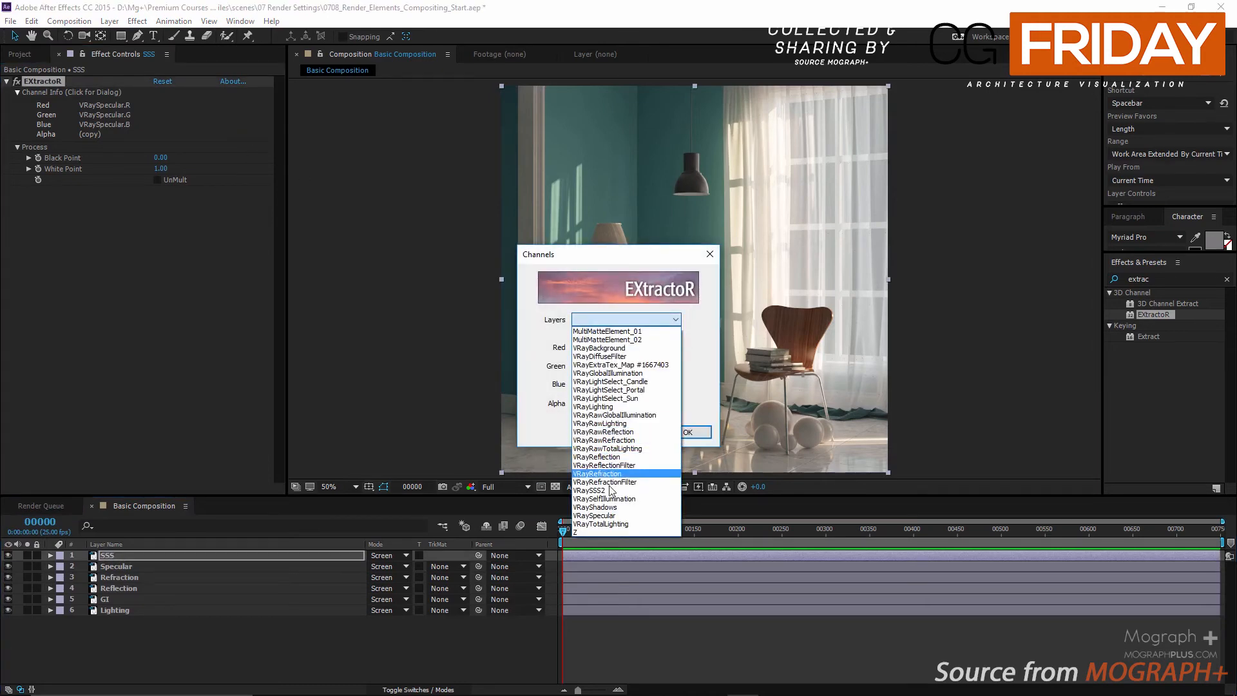
{"action": "left_click", "coordinate": [635, 491]}
{"action": "left_click", "coordinate": [696, 433]}
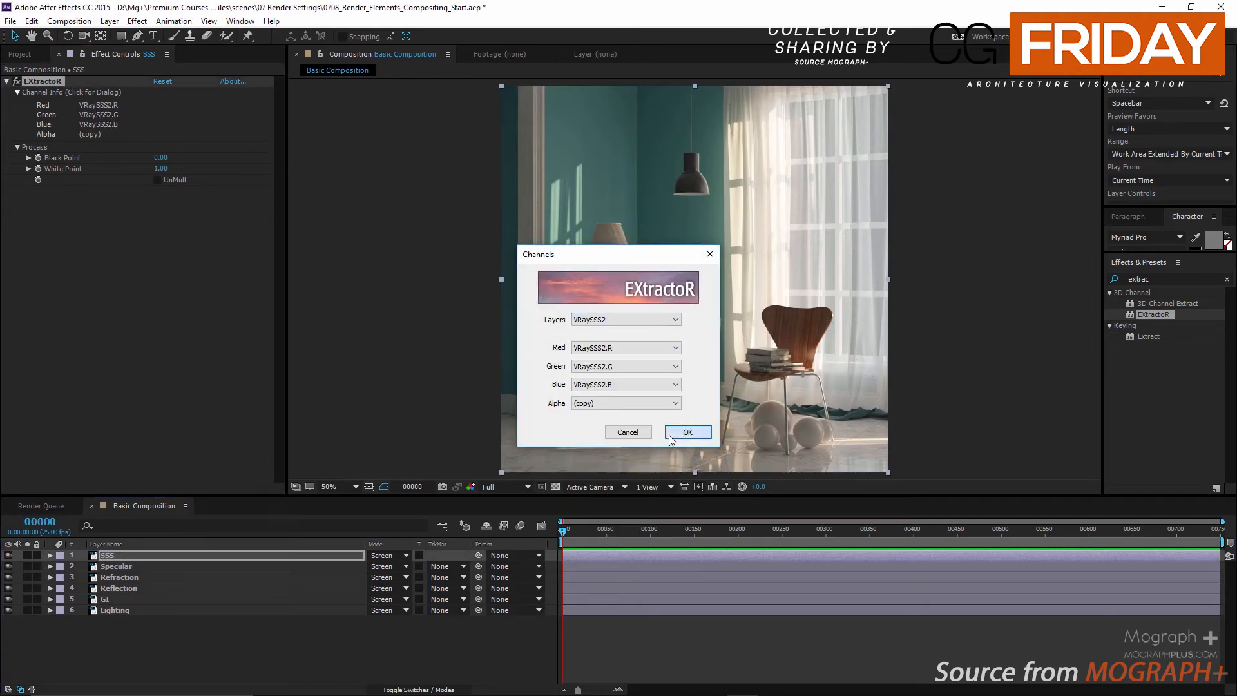
Compare the candles and spheres on the floor with the SSS layer hidden and shown.
{"action": "scroll", "coordinate": [717, 457], "scroll_direction": "up", "scroll_amount": 2}
{"action": "scroll", "coordinate": [716, 428], "scroll_direction": "up", "scroll_amount": 2}
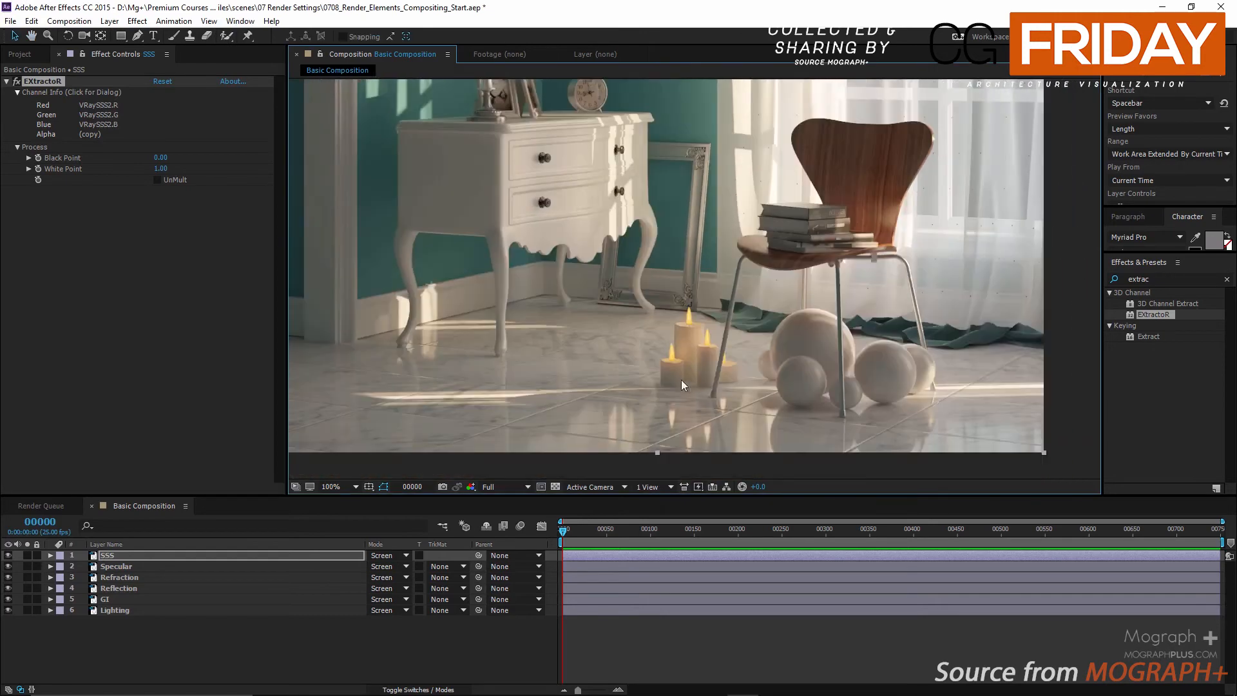
{"action": "left_click_drag", "start_coordinate": [690, 416], "coordinate": [561, 283]}
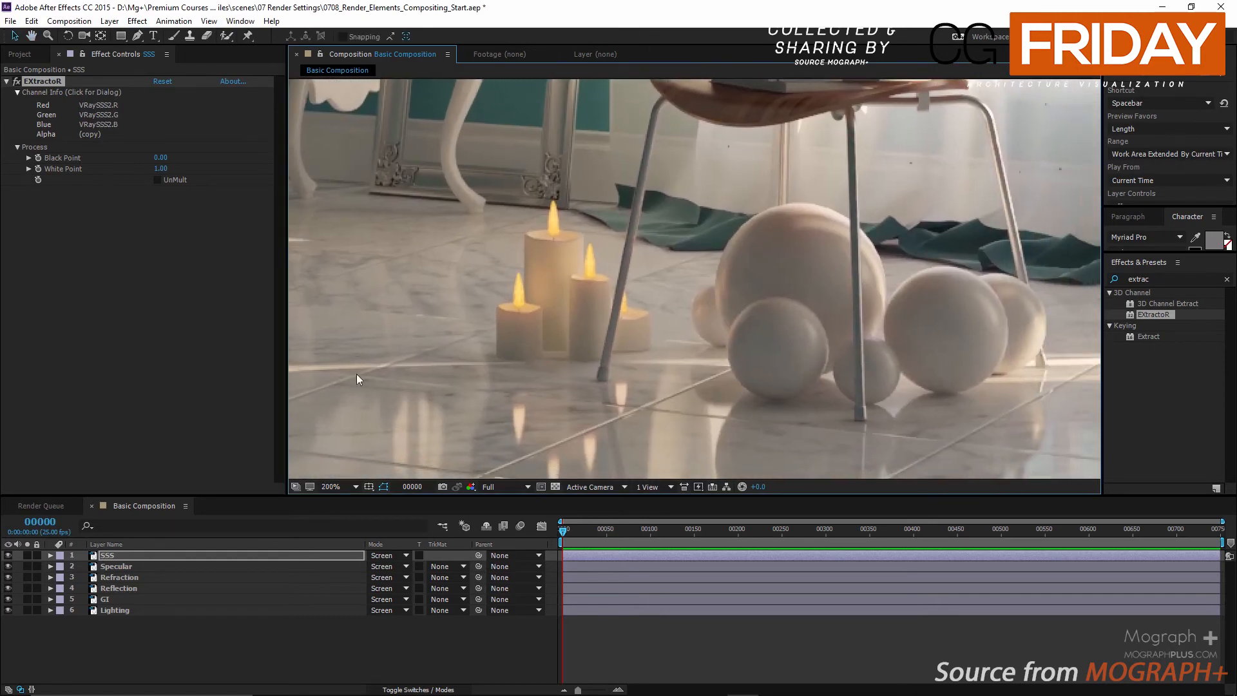
{"action": "left_click", "coordinate": [8, 555]}
{"action": "left_click", "coordinate": [9, 555]}
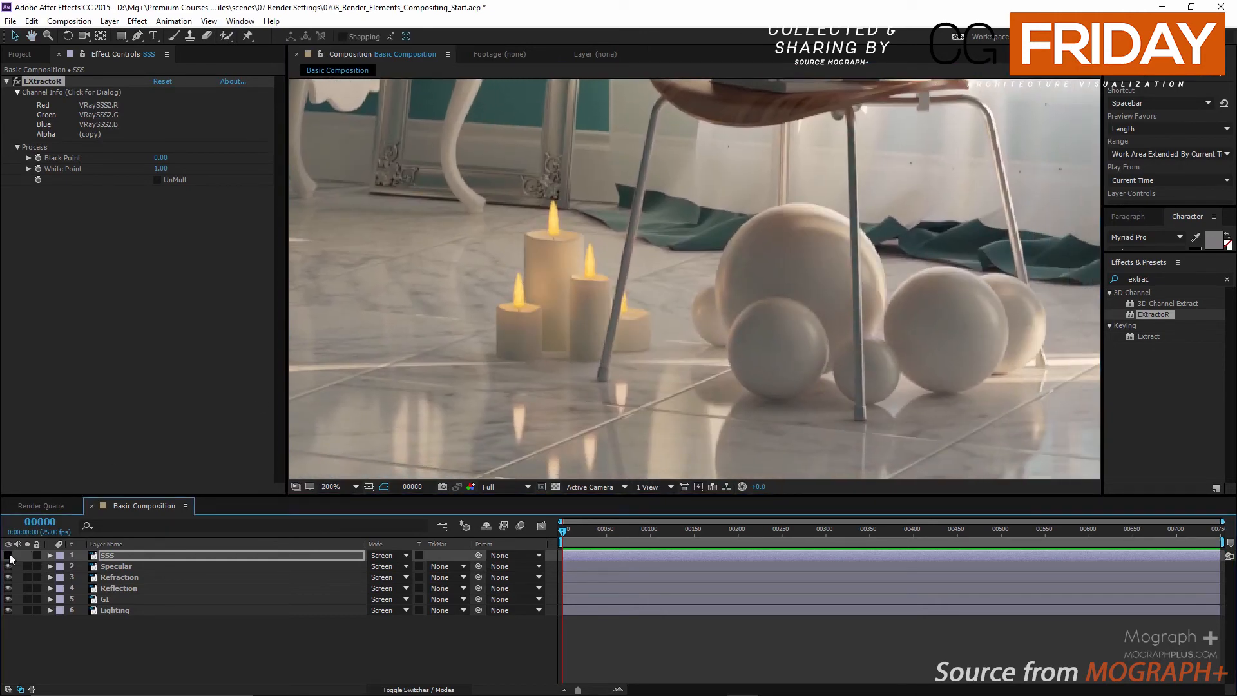
{"action": "left_click", "coordinate": [8, 555]}
{"action": "left_click", "coordinate": [8, 555]}
{"action": "scroll", "coordinate": [558, 361], "scroll_direction": "down", "scroll_amount": 4}
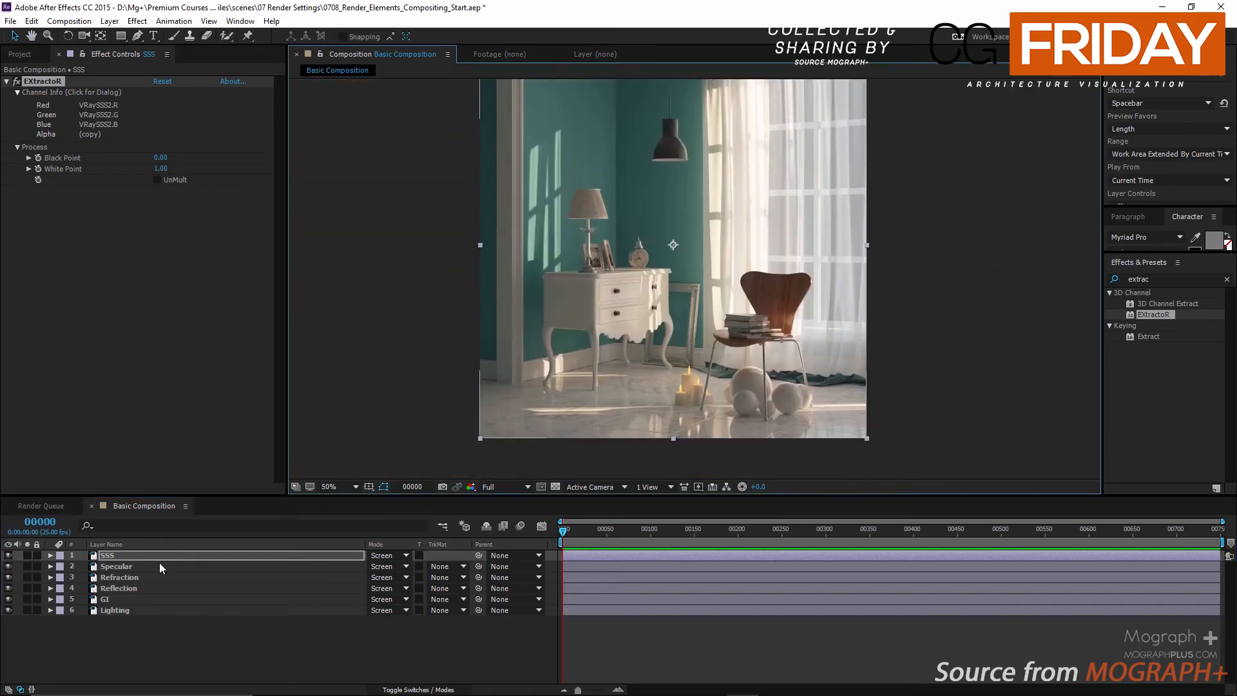
Duplicate the SSS layer and rename the copy as Self Illumination.
{"action": "left_click", "coordinate": [161, 564]}
{"action": "left_click", "coordinate": [160, 556]}
{"action": "key", "text": "ctrl+d"}
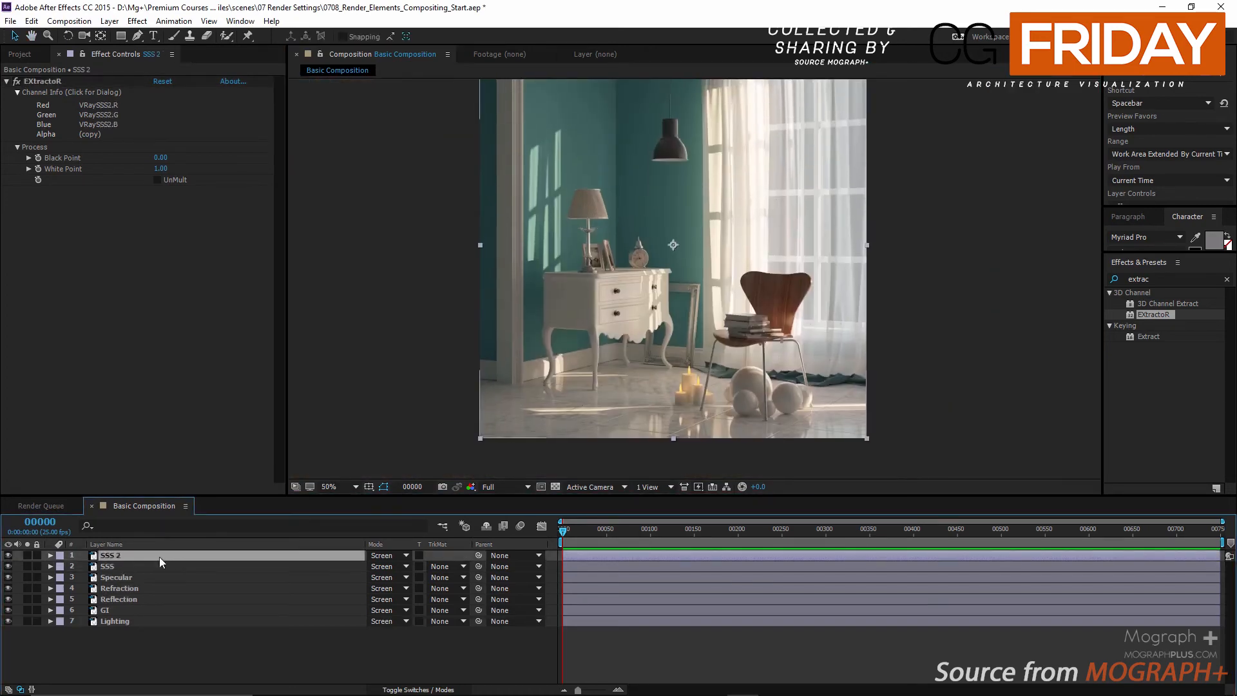
{"action": "key", "text": "Return"}
{"action": "type", "text": "Self Illum"}
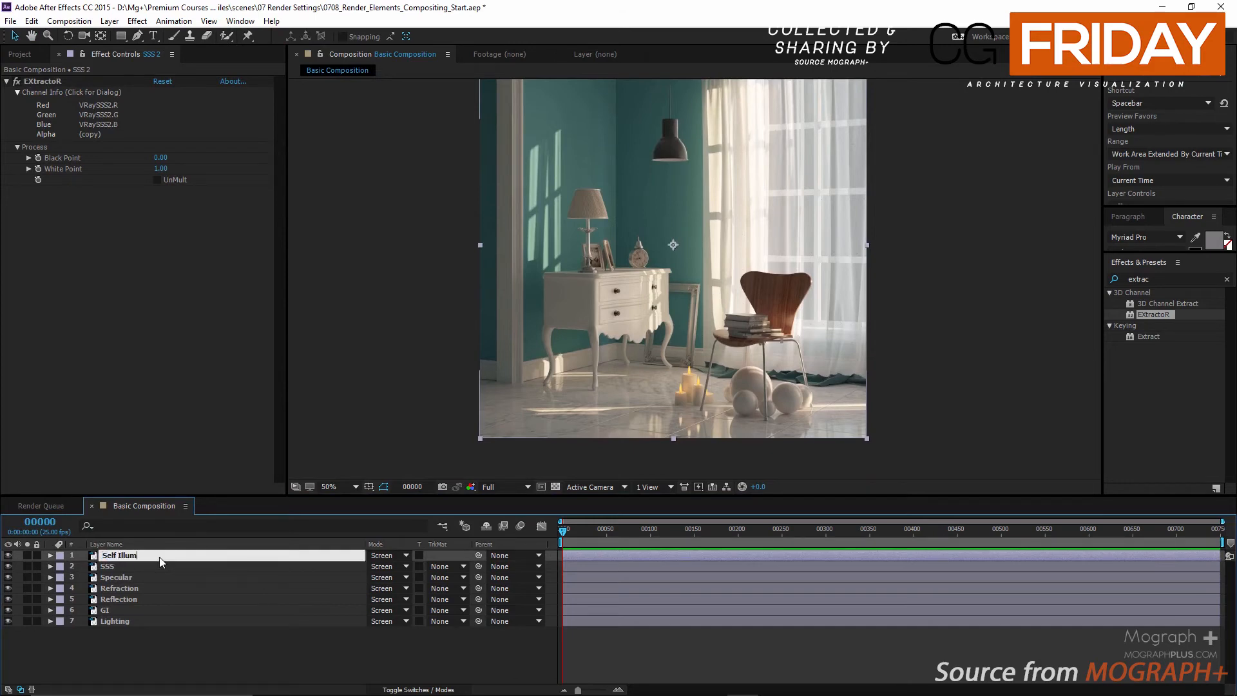
{"action": "type", "text": "ination"}
{"action": "key", "text": "Return"}
Set the Self Illumination layer's EXtractoR effect to the VRaySelfIllumination channels.
{"action": "left_click", "coordinate": [171, 116]}
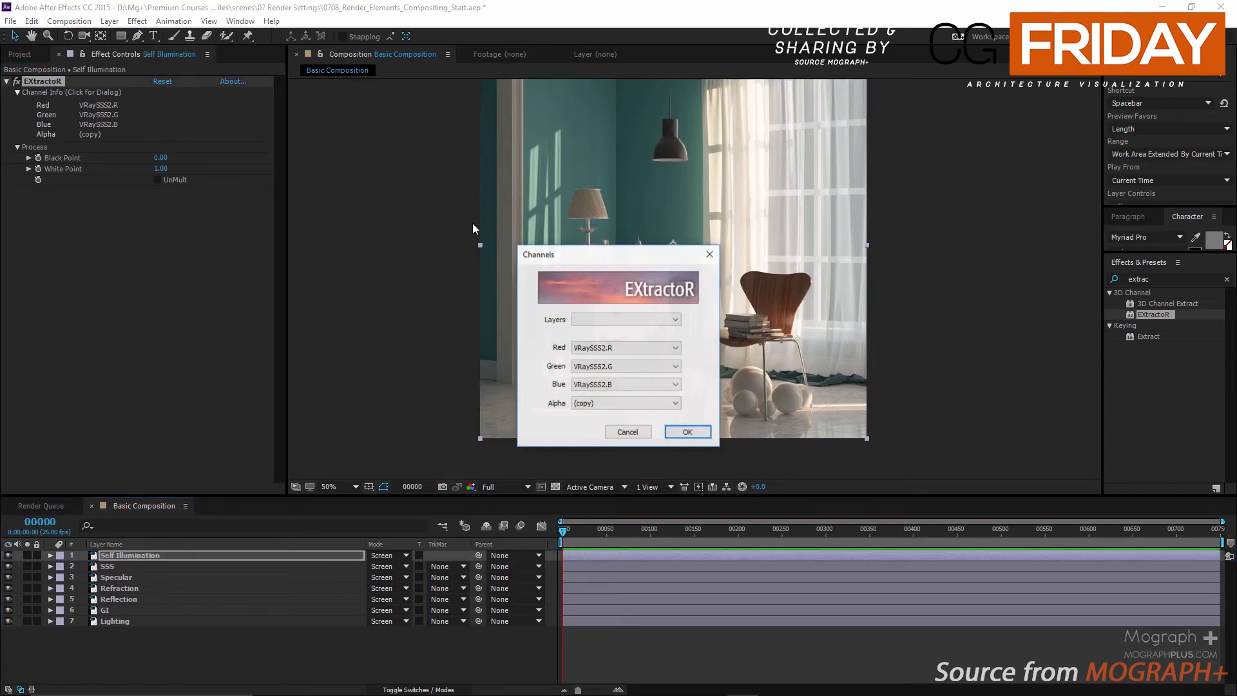
{"action": "left_click", "coordinate": [617, 318]}
{"action": "left_click", "coordinate": [643, 501]}
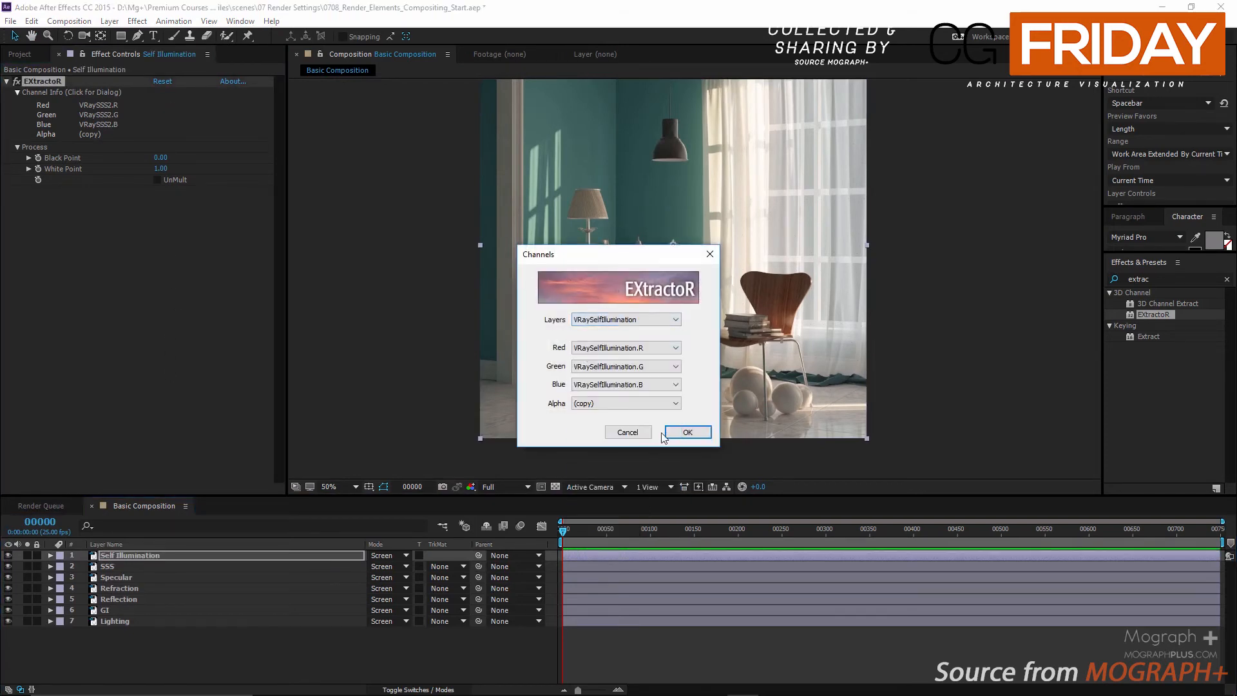
{"action": "left_click", "coordinate": [688, 431]}
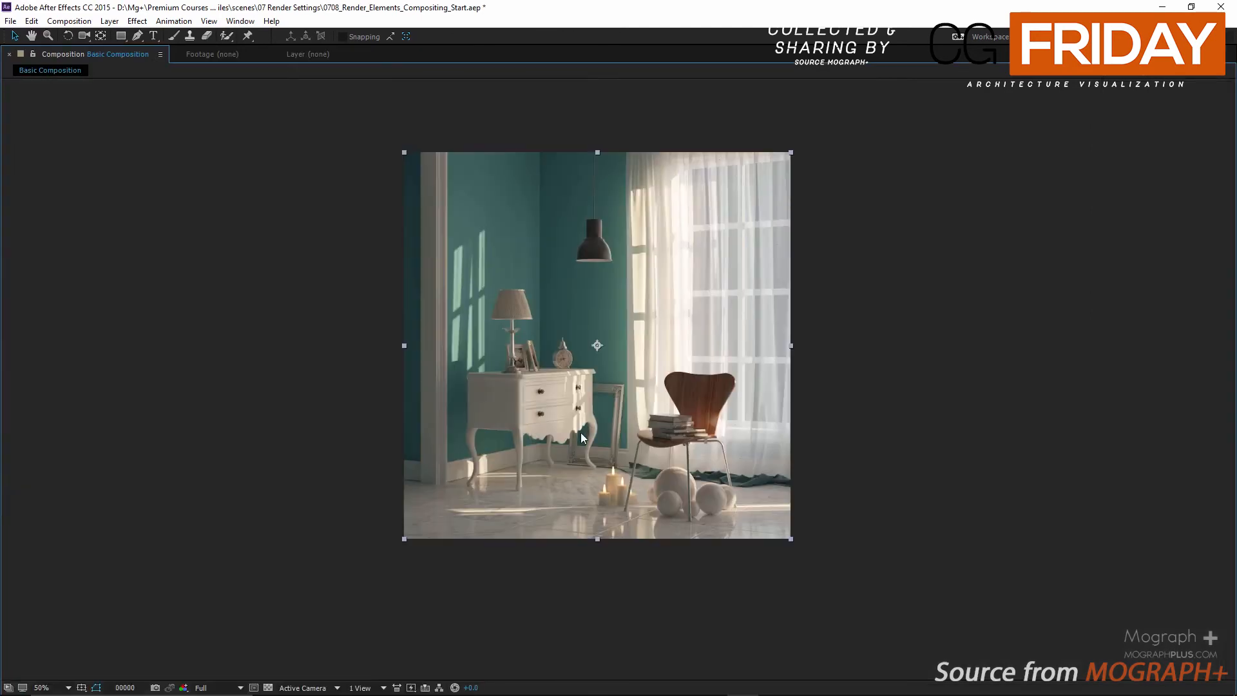
Inspect the full composite, hide all layers, and show them again one by one from Lighting up to Self Illumination.
{"action": "scroll", "coordinate": [572, 424], "scroll_direction": "up", "scroll_amount": 1}
{"action": "key", "text": "shift+slash"}
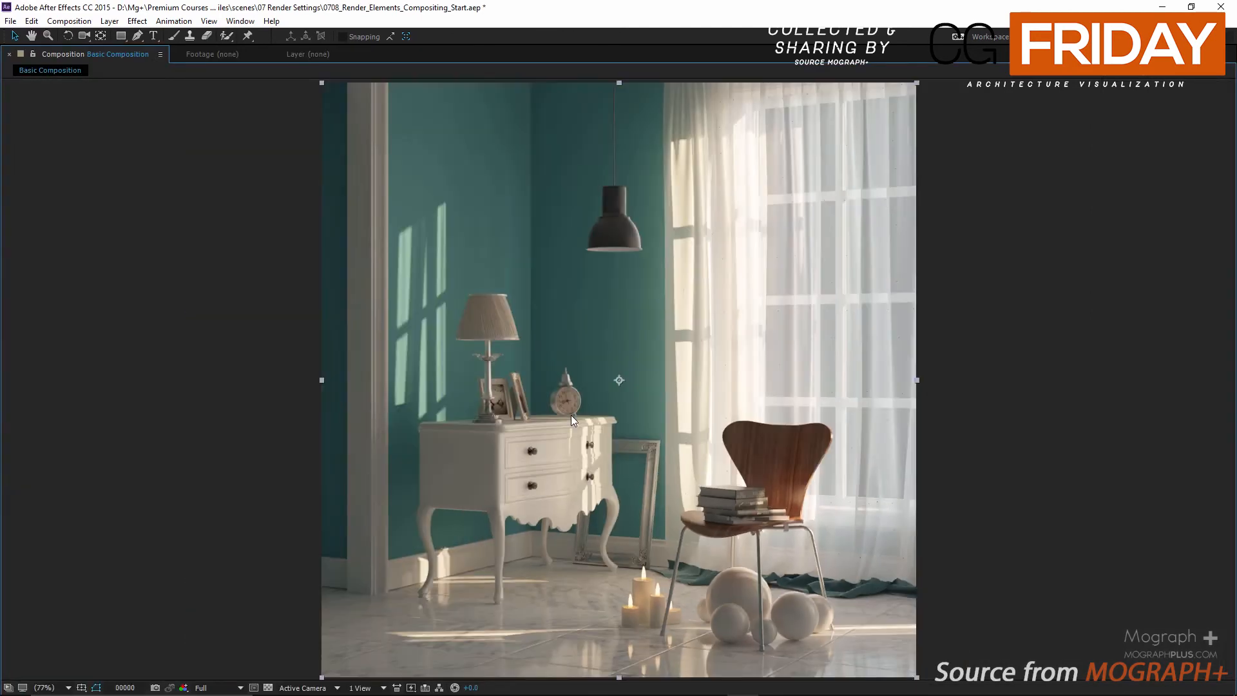
{"action": "key", "text": "grave"}
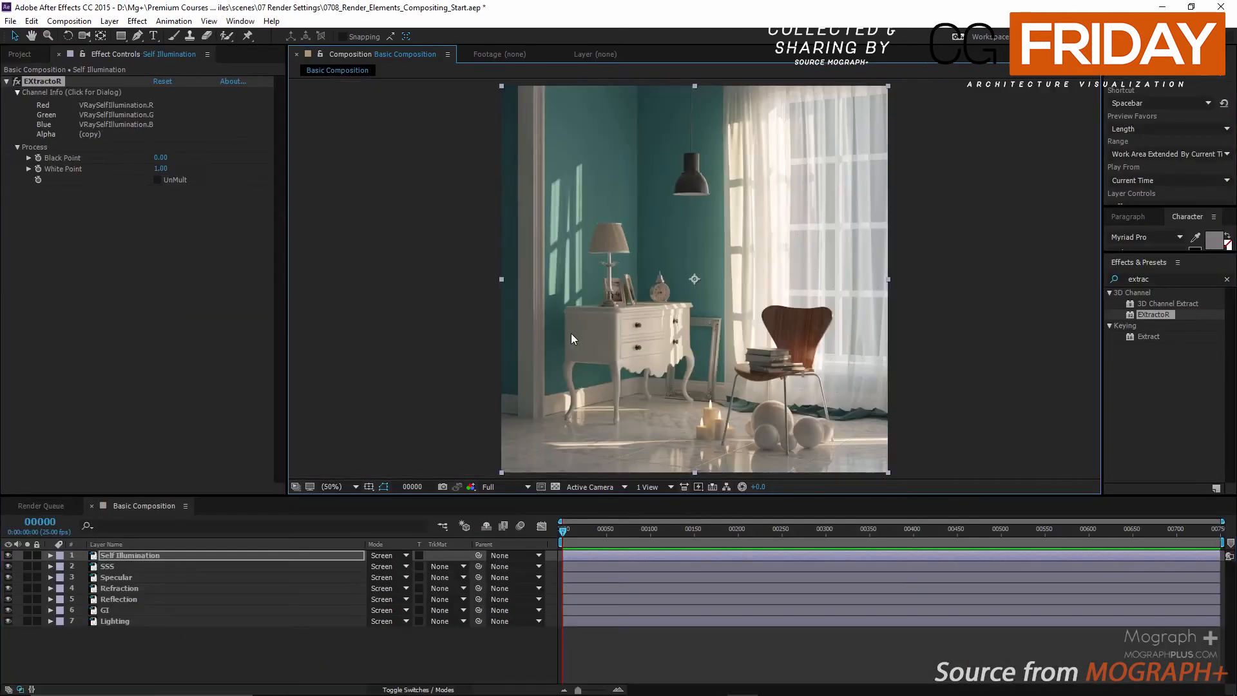
{"action": "left_click_drag", "start_coordinate": [8, 556], "coordinate": [13, 627]}
{"action": "left_click", "coordinate": [8, 621]}
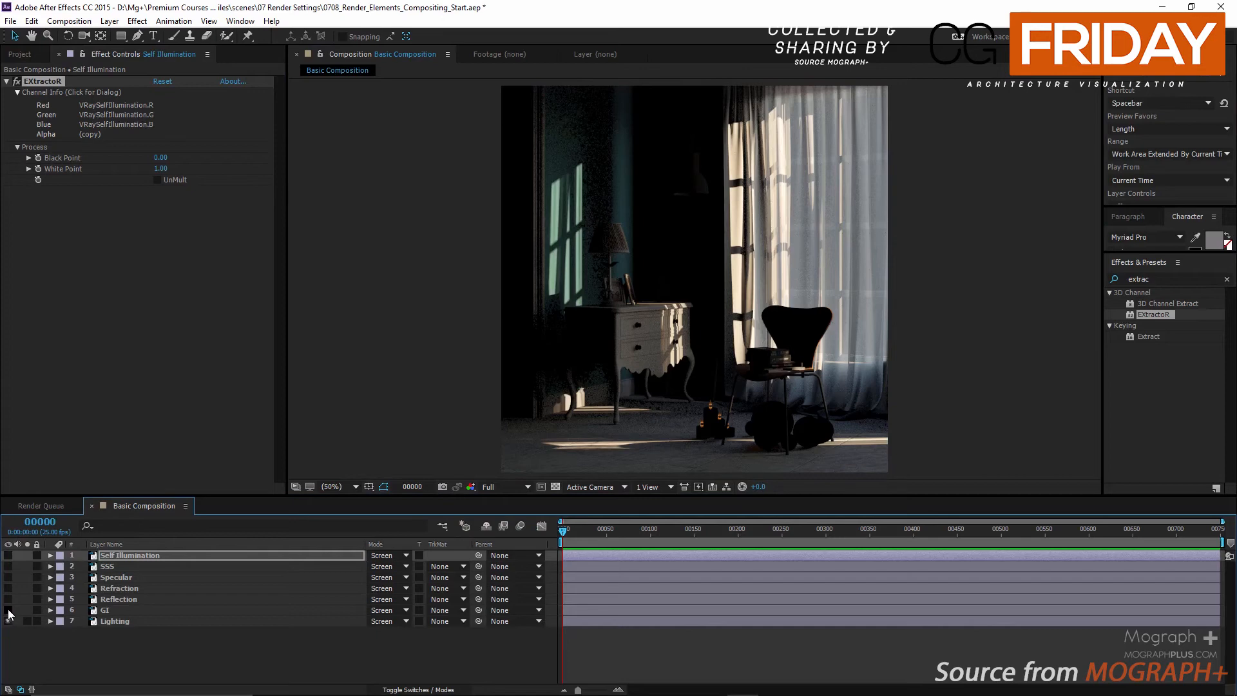
{"action": "left_click", "coordinate": [8, 610]}
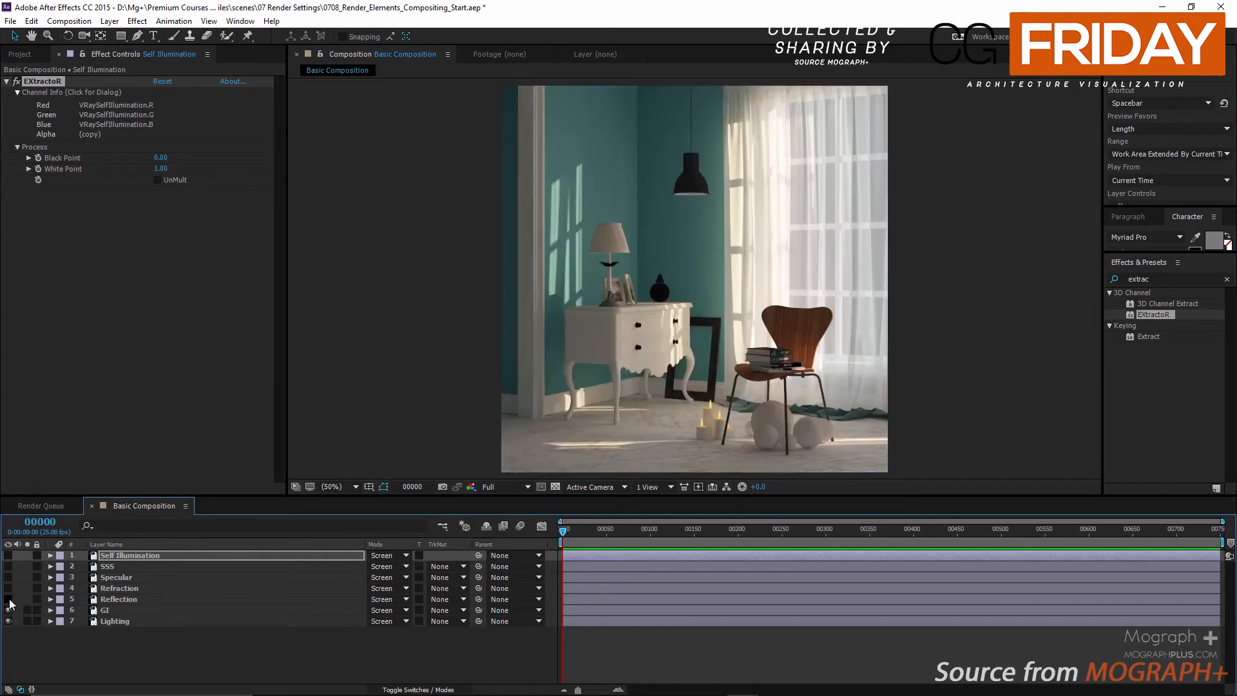
{"action": "left_click", "coordinate": [7, 600]}
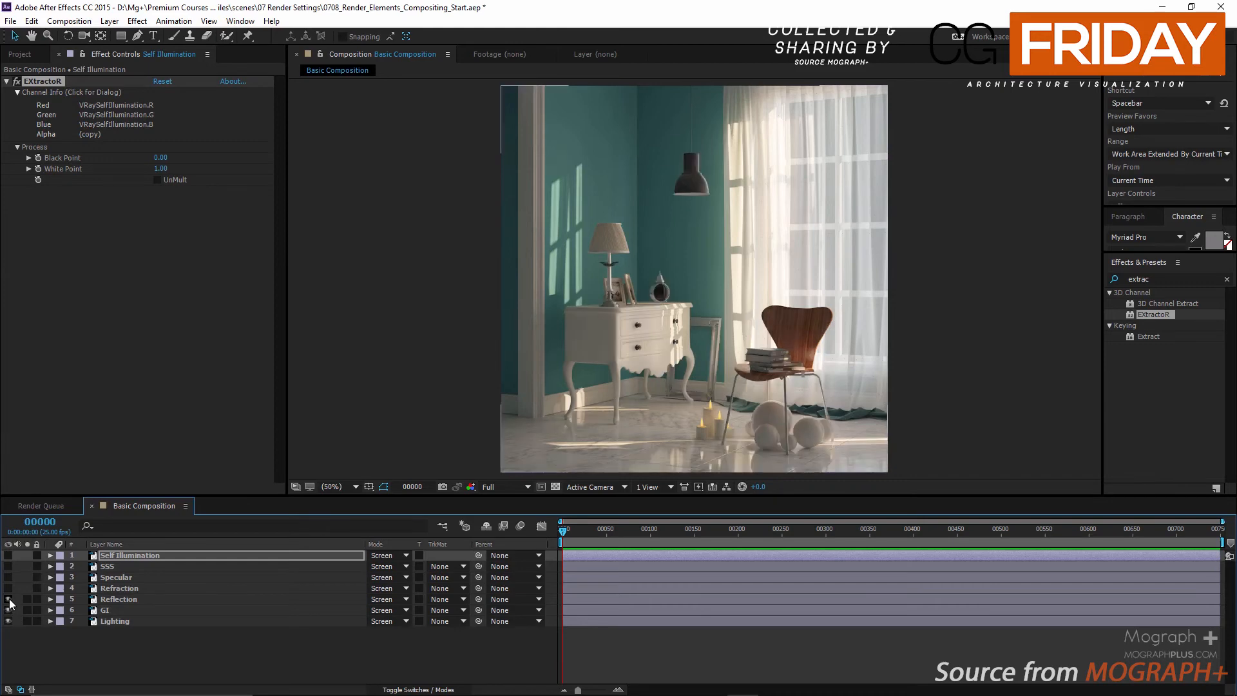
{"action": "left_click", "coordinate": [8, 588]}
{"action": "left_click", "coordinate": [8, 578]}
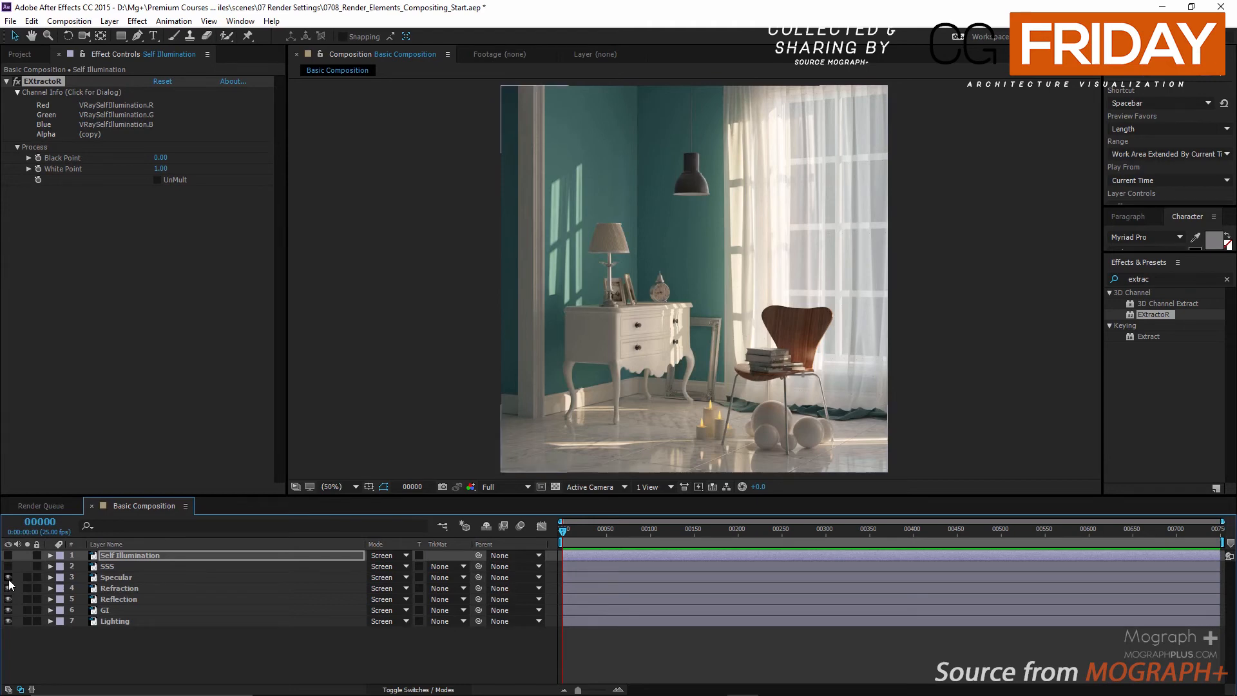
{"action": "left_click", "coordinate": [8, 568]}
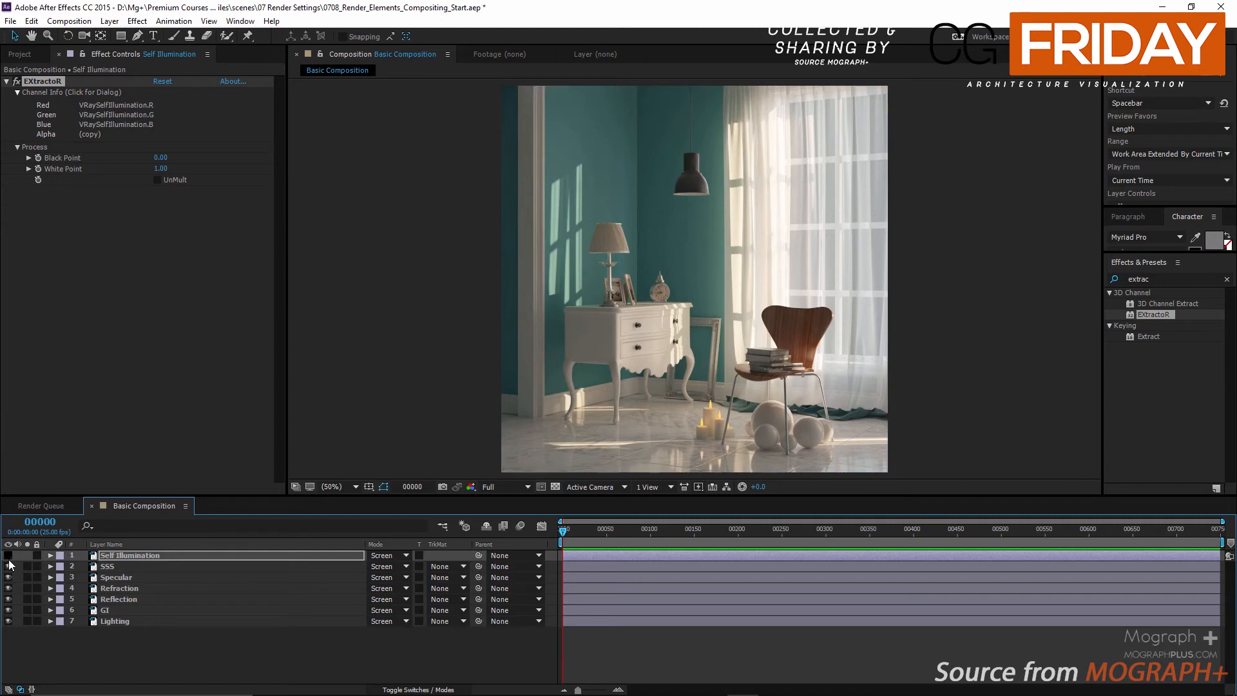
{"action": "left_click", "coordinate": [9, 556]}
Apply the Color Correction Exposure effect to the SSS layer and set its master exposure to 1.
{"action": "left_click", "coordinate": [141, 567]}
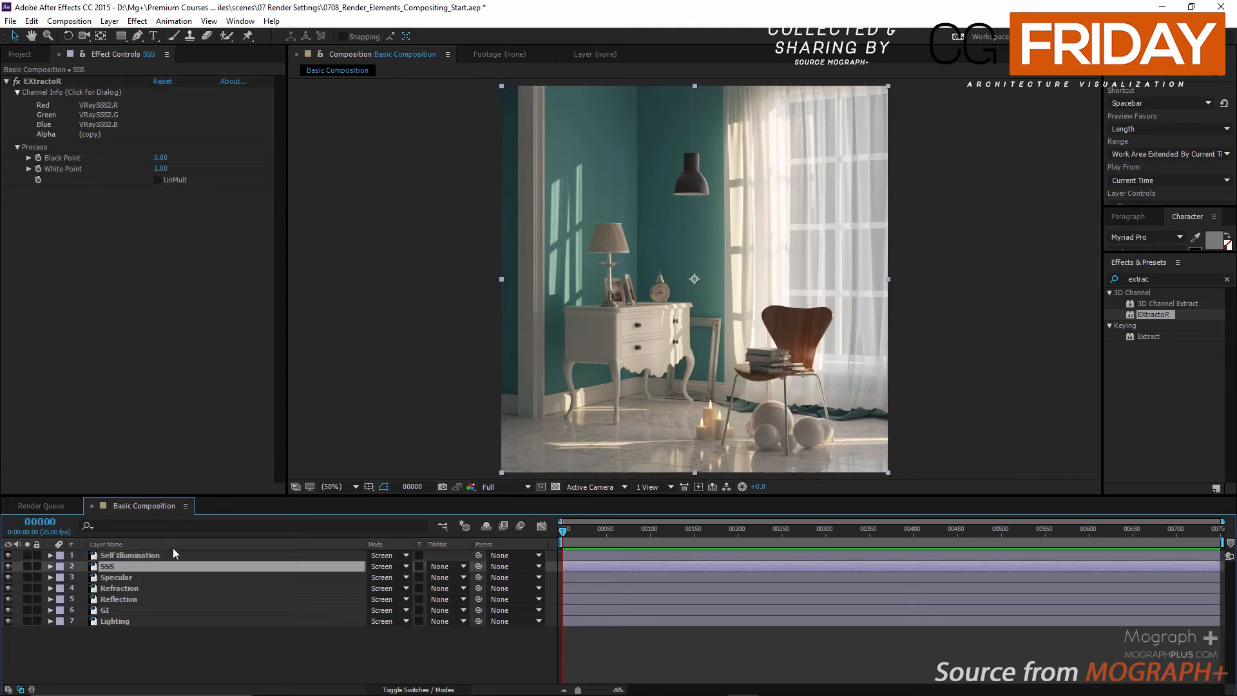
{"action": "scroll", "coordinate": [746, 423], "scroll_direction": "up", "scroll_amount": 1}
{"action": "middle_click_drag", "start_coordinate": [728, 437], "coordinate": [663, 185]}
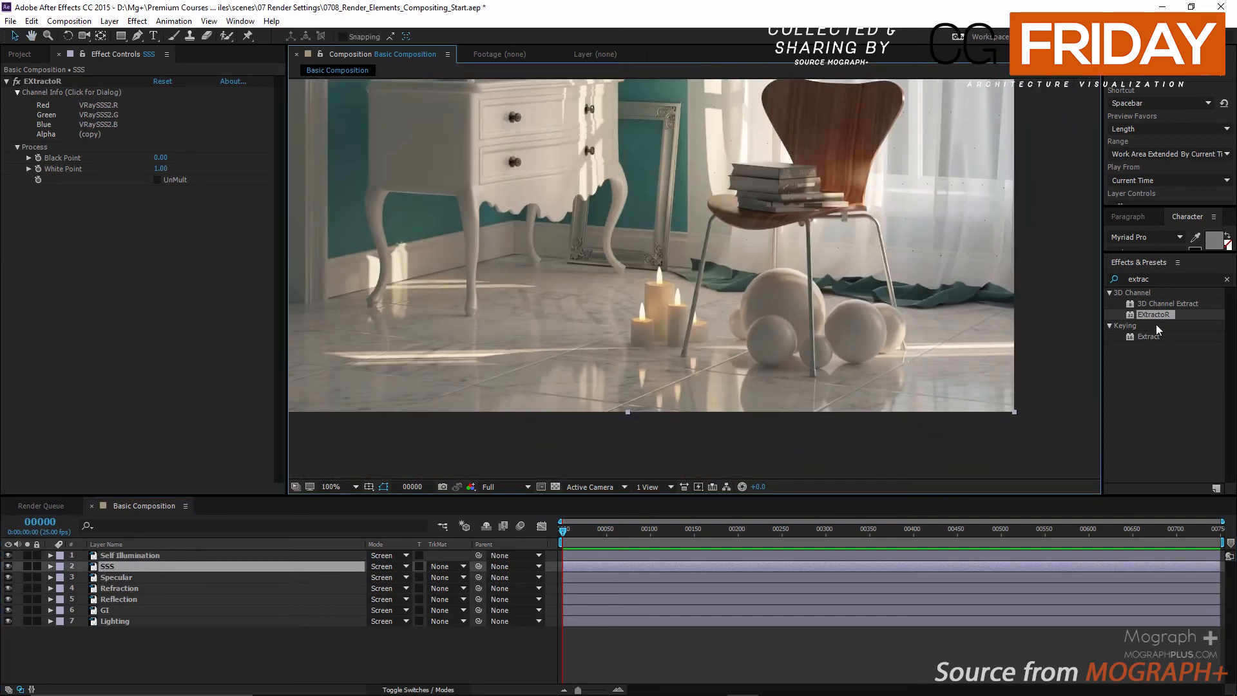
{"action": "left_click", "coordinate": [1159, 278]}
{"action": "type", "text": "exposure"}
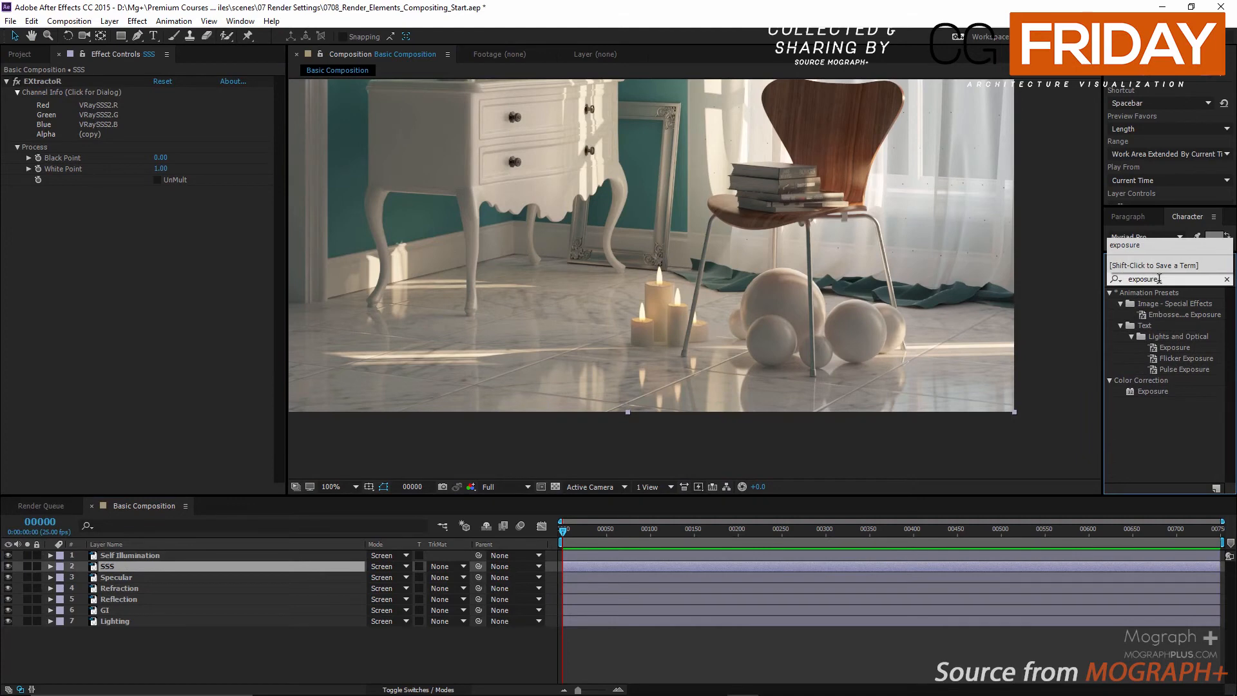
{"action": "double_click", "coordinate": [1127, 392]}
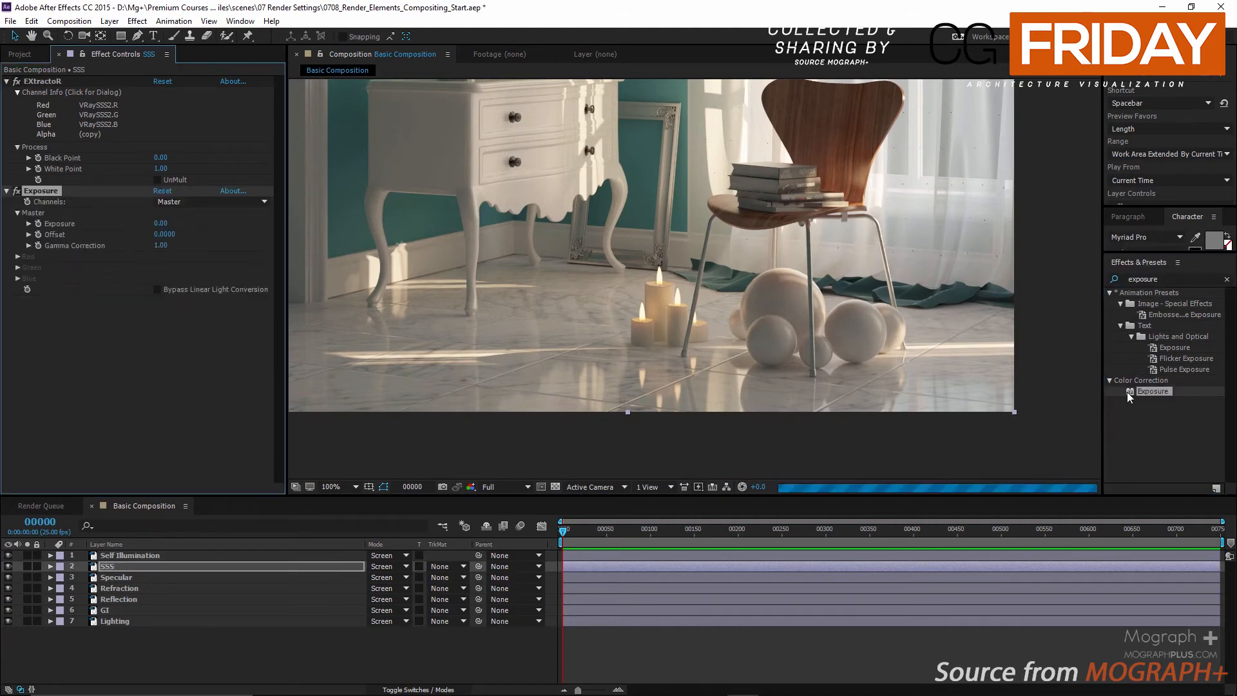
{"action": "left_click", "coordinate": [160, 223]}
{"action": "type", "text": "1"}
{"action": "key", "text": "Return"}
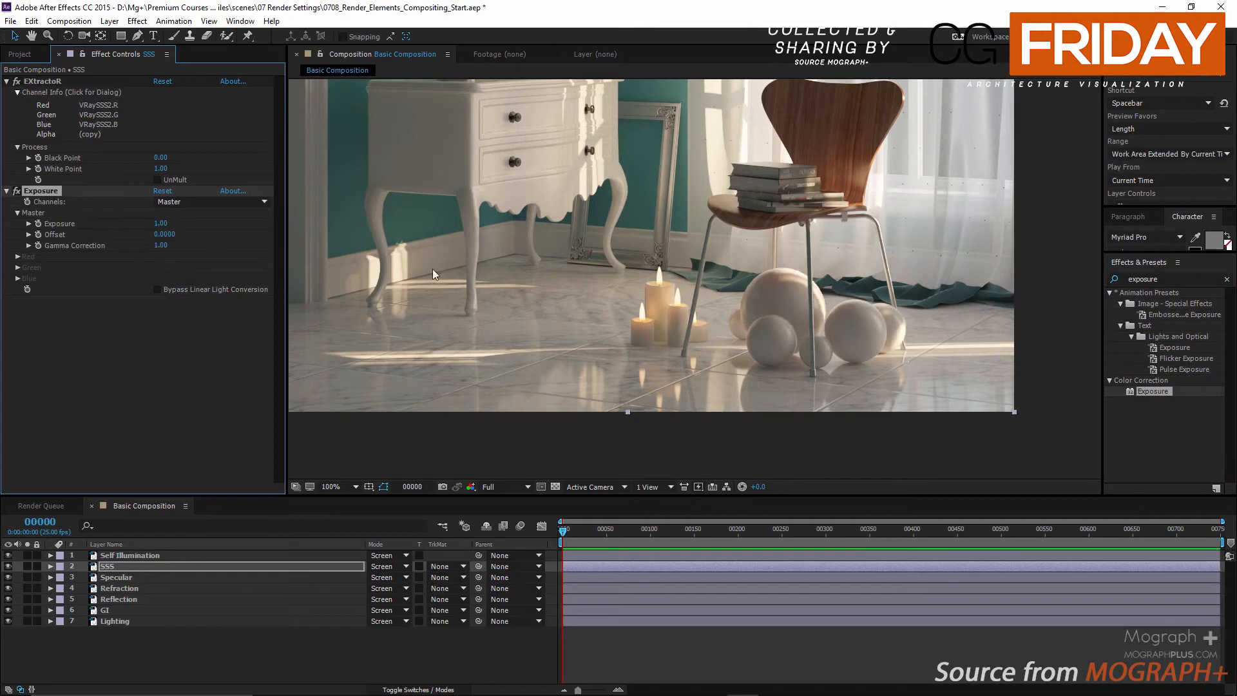
Compare the candles and spheres with the SSS layer's Exposure effect switched off and on.
{"action": "scroll", "coordinate": [643, 353], "scroll_direction": "up", "scroll_amount": 1}
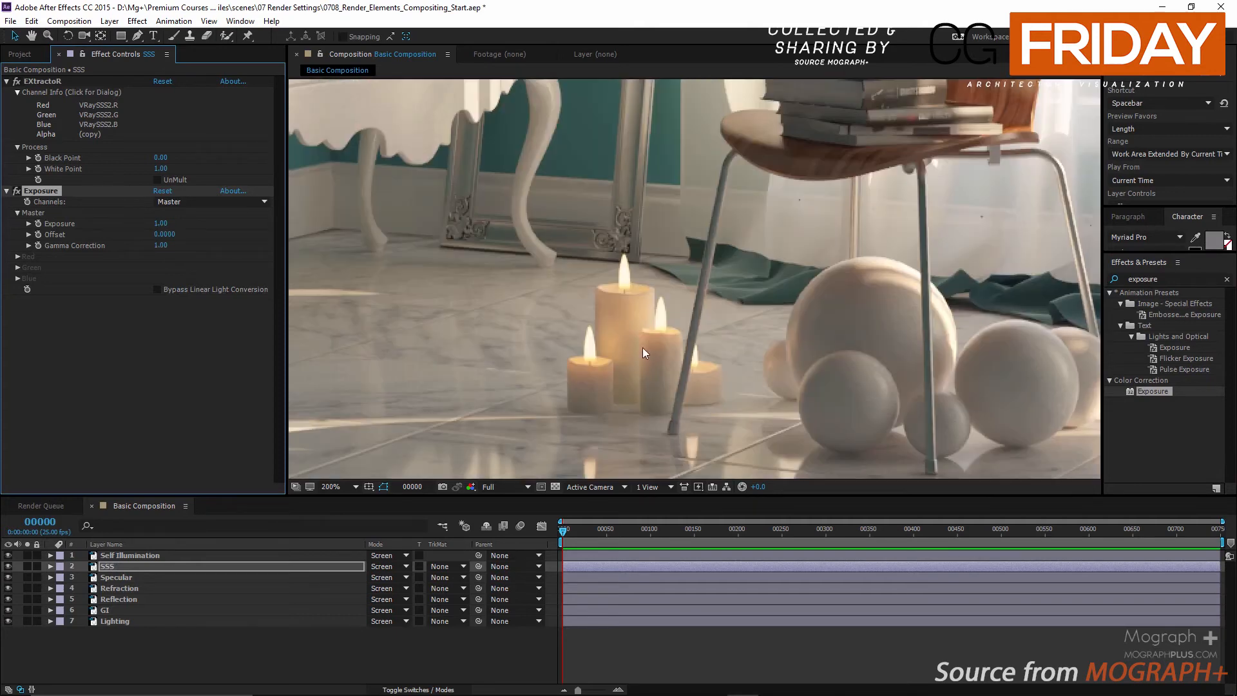
{"action": "left_click", "coordinate": [16, 192]}
{"action": "left_click", "coordinate": [17, 191]}
{"action": "left_click", "coordinate": [17, 191]}
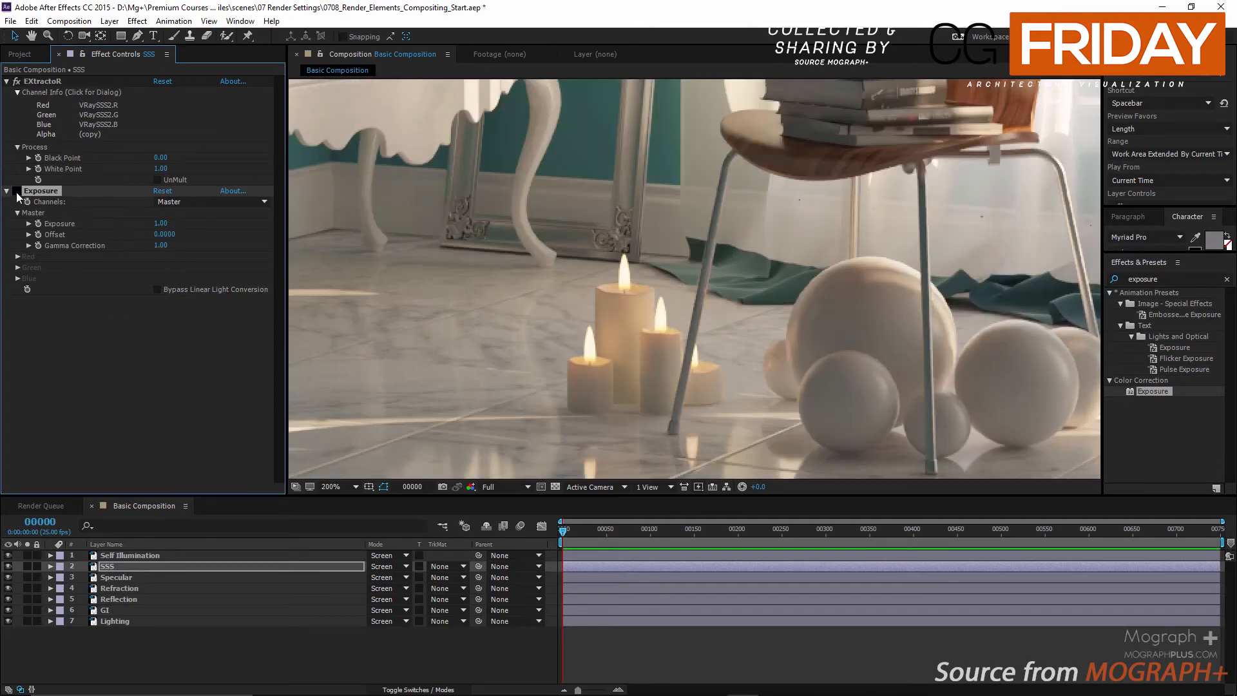
{"action": "left_click", "coordinate": [16, 191]}
{"action": "left_click", "coordinate": [17, 191]}
{"action": "left_click", "coordinate": [17, 191]}
{"action": "left_click", "coordinate": [17, 192]}
{"action": "left_click", "coordinate": [17, 192]}
{"action": "left_click", "coordinate": [17, 191]}
{"action": "left_click", "coordinate": [16, 191]}
{"action": "scroll", "coordinate": [500, 308], "scroll_direction": "down", "scroll_amount": 2}
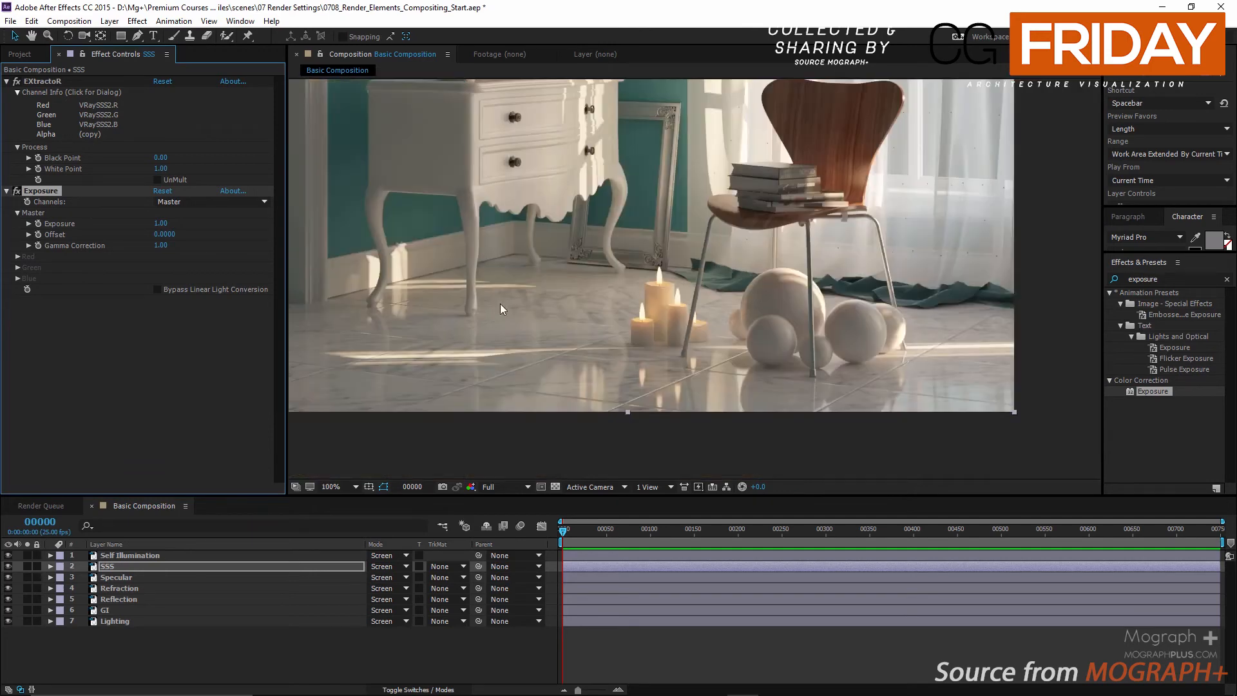
{"action": "scroll", "coordinate": [622, 288], "scroll_direction": "down", "scroll_amount": 2}
{"action": "left_click_drag", "start_coordinate": [469, 224], "coordinate": [469, 253]}
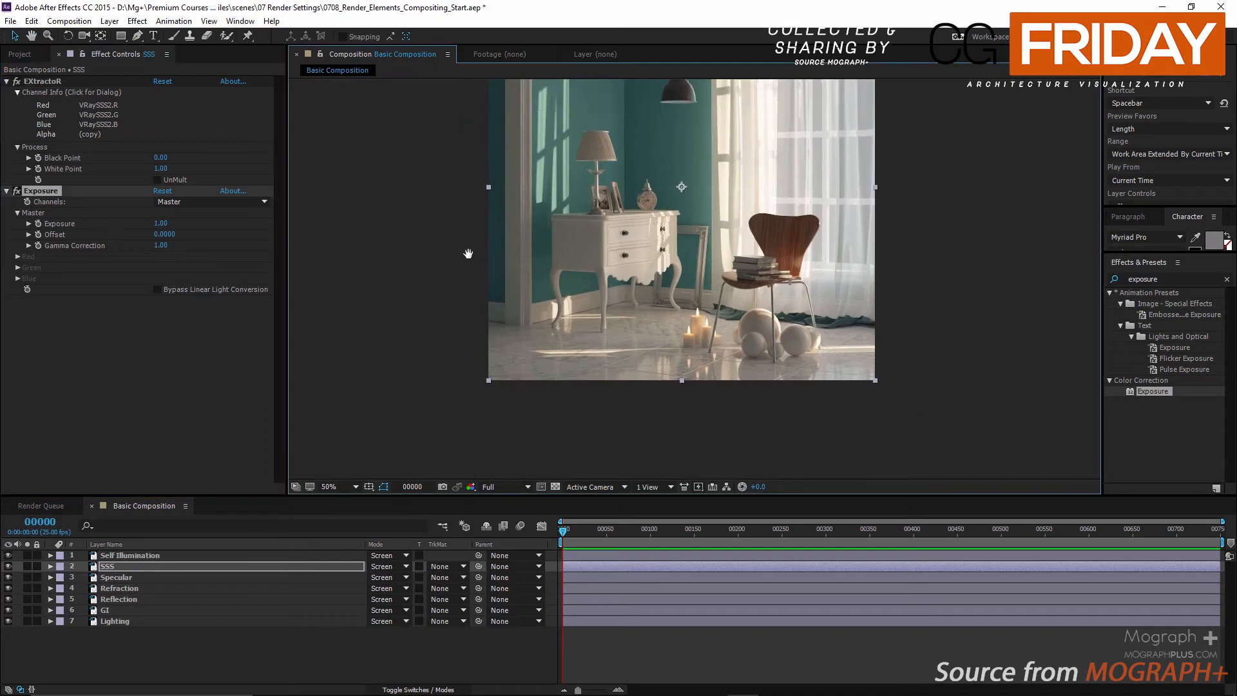
{"action": "key", "text": "shift+slash"}
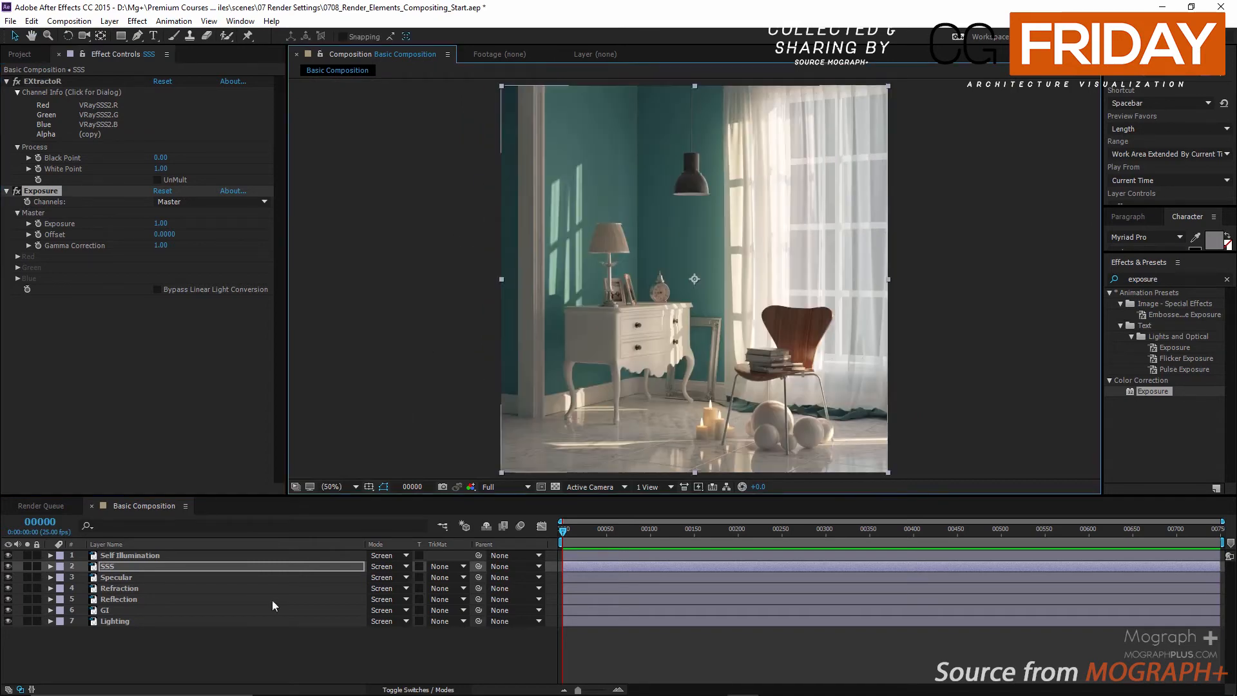
Try lowering the GI layer's opacity to 50%.
{"action": "left_click", "coordinate": [176, 606]}
{"action": "key", "text": "t"}
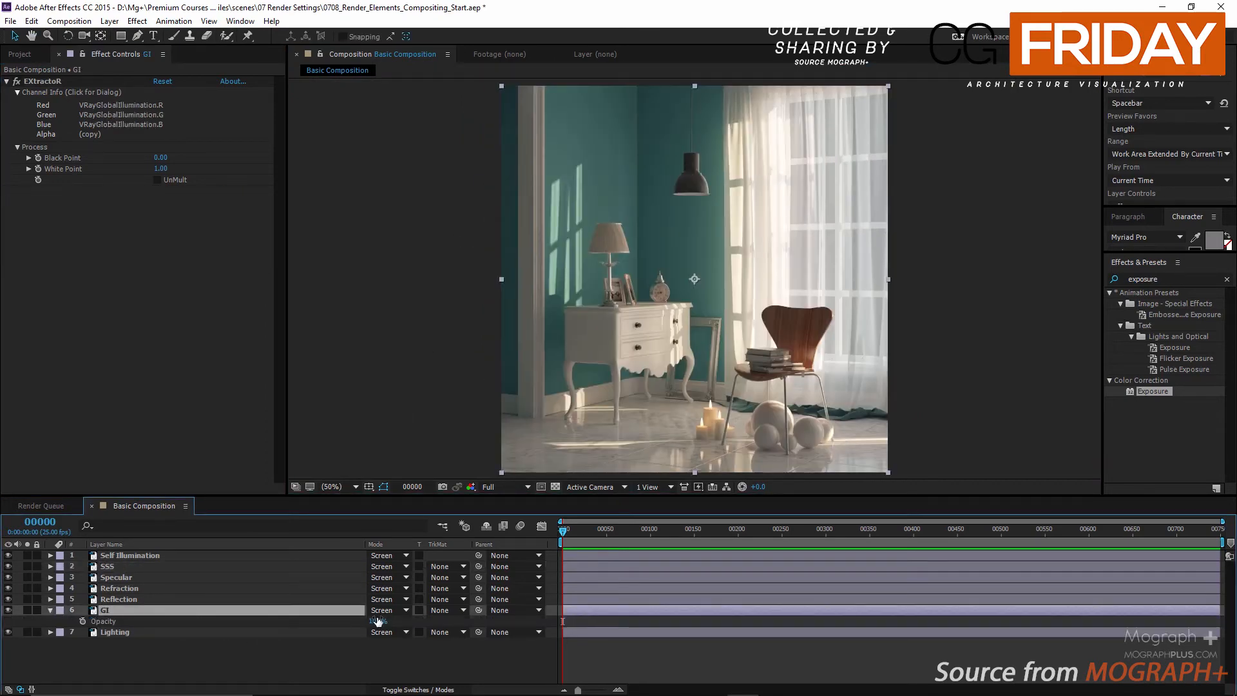
{"action": "left_click", "coordinate": [378, 621]}
{"action": "type", "text": "50"}
{"action": "key", "text": "Return"}
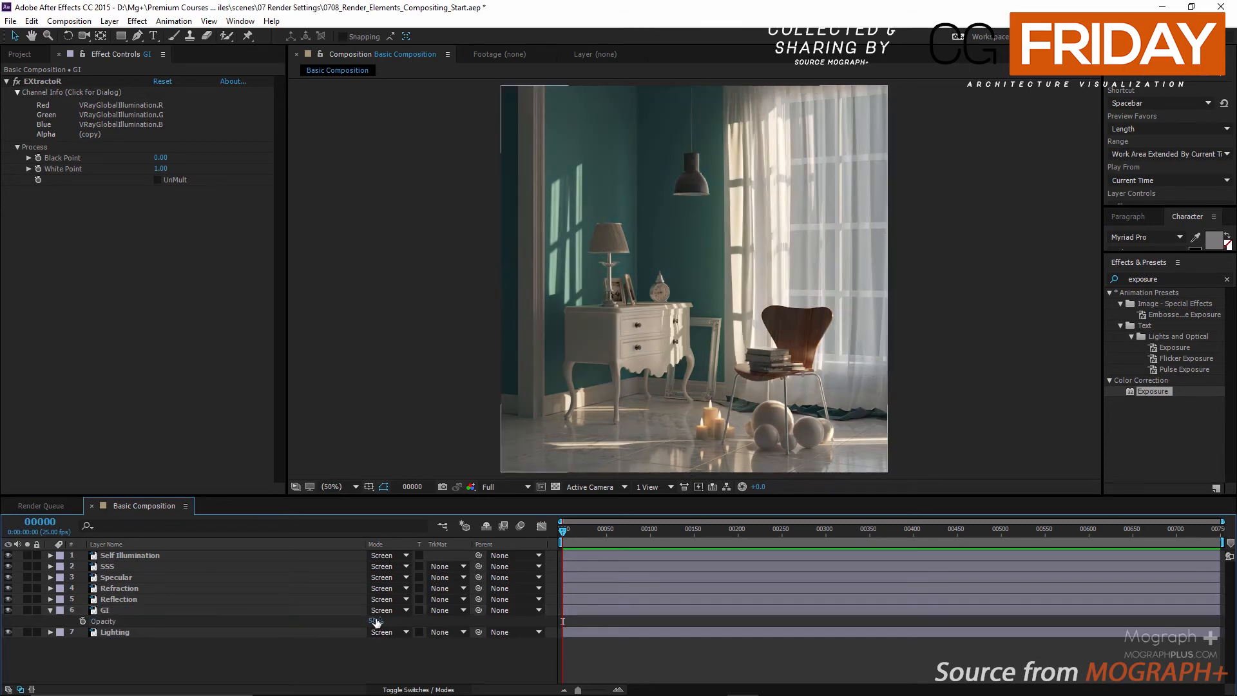
Restore the GI layer's opacity to 100% and collapse its properties.
{"action": "left_click", "coordinate": [374, 621]}
{"action": "type", "text": "100"}
{"action": "key", "text": "Return"}
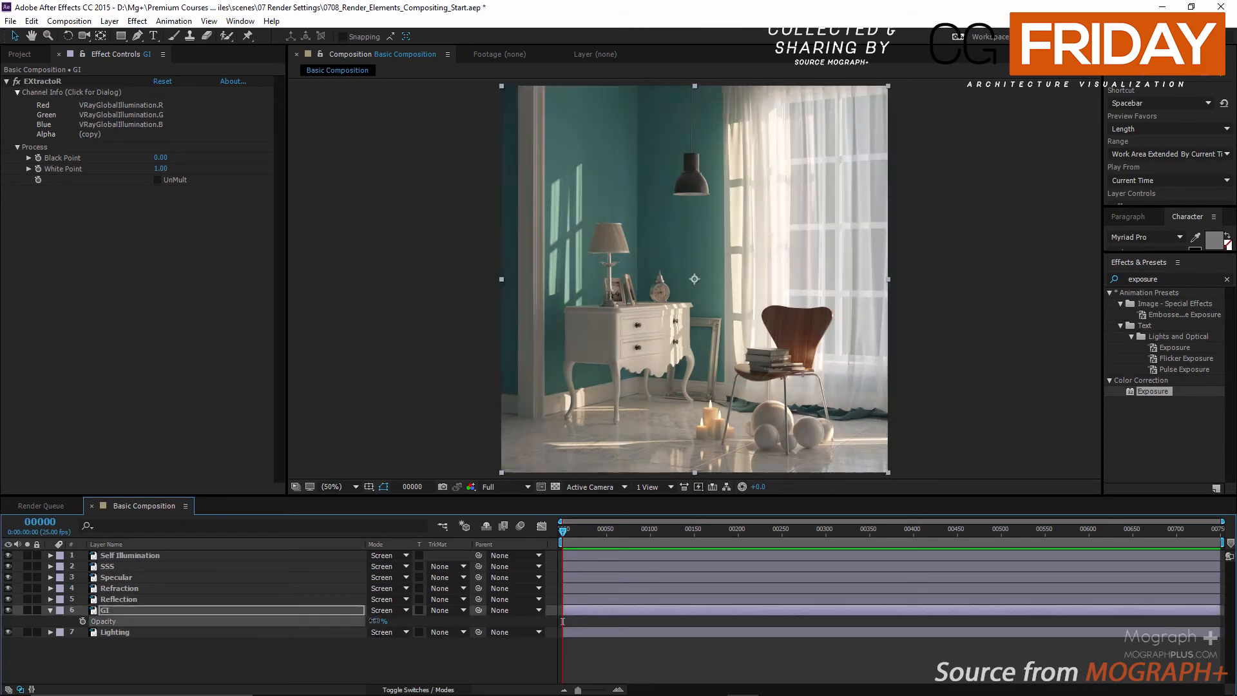
{"action": "left_click", "coordinate": [49, 611]}
{"action": "left_click", "coordinate": [121, 637]}
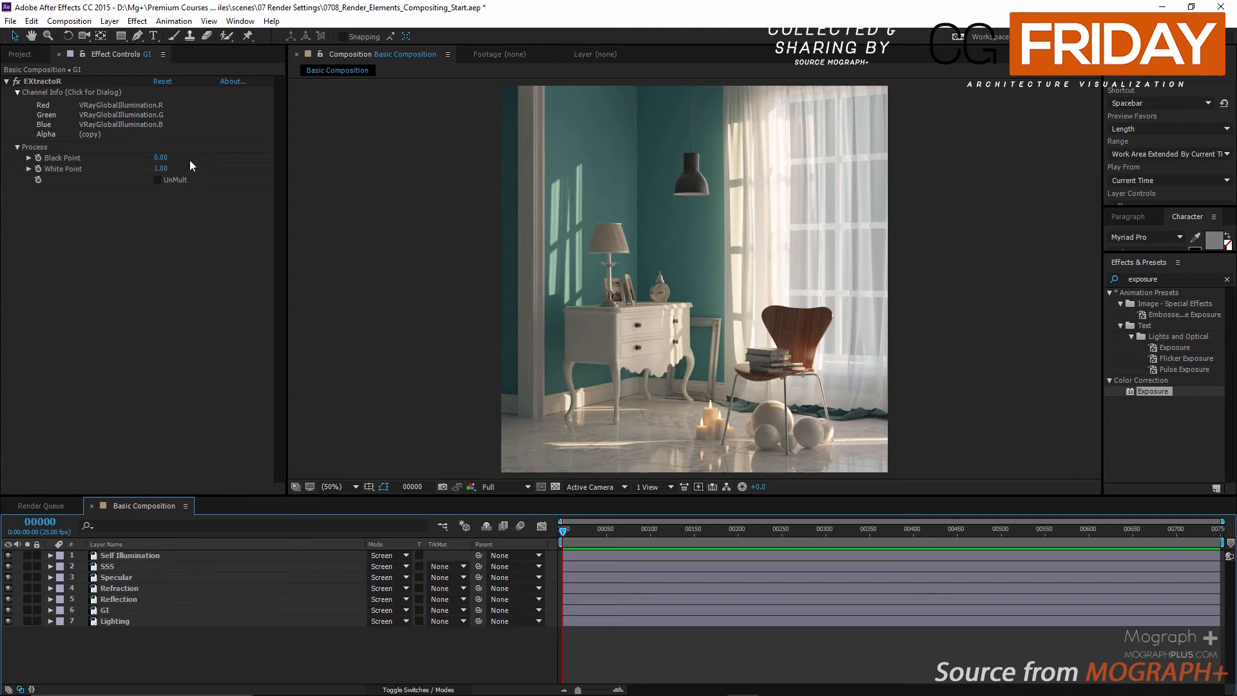
Duplicate Basic Composition in the project and rename the copy as Light Select.
{"action": "left_click", "coordinate": [19, 54]}
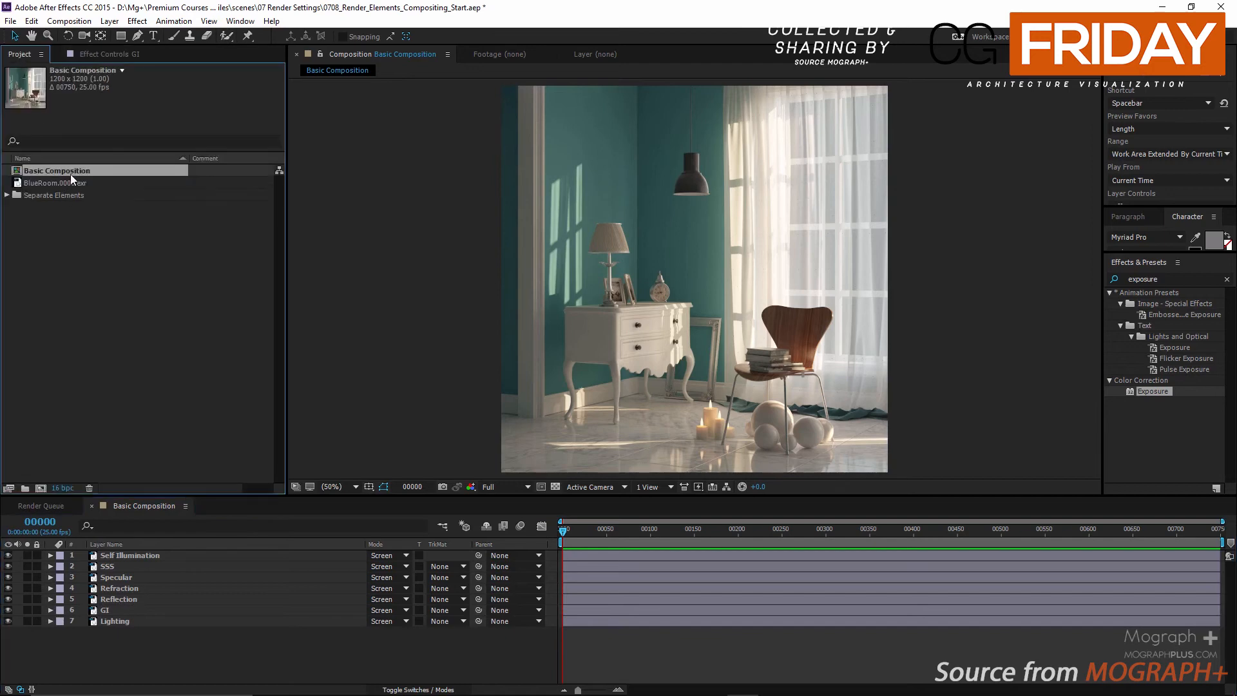
{"action": "key", "text": "ctrl+d"}
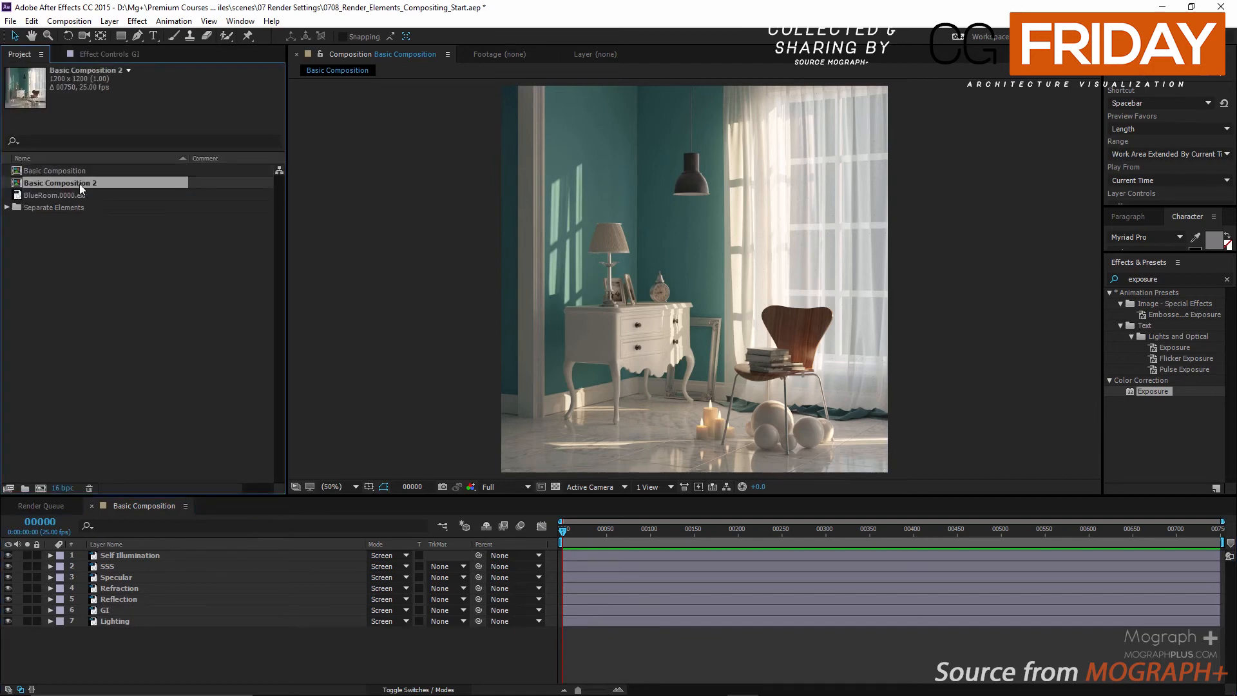
{"action": "key", "text": "Return"}
{"action": "key", "text": "Right"}
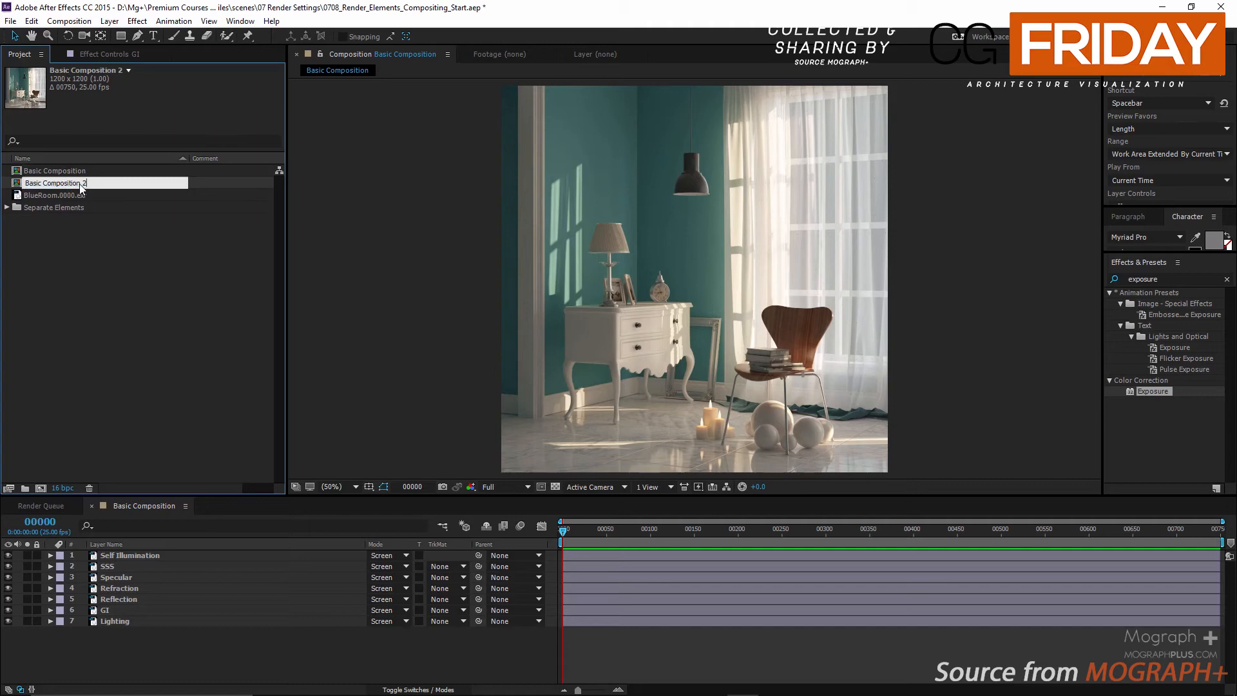
{"action": "key", "text": "shift+Home"}
{"action": "type", "text": "Light Selec"}
{"action": "key", "text": "Return"}
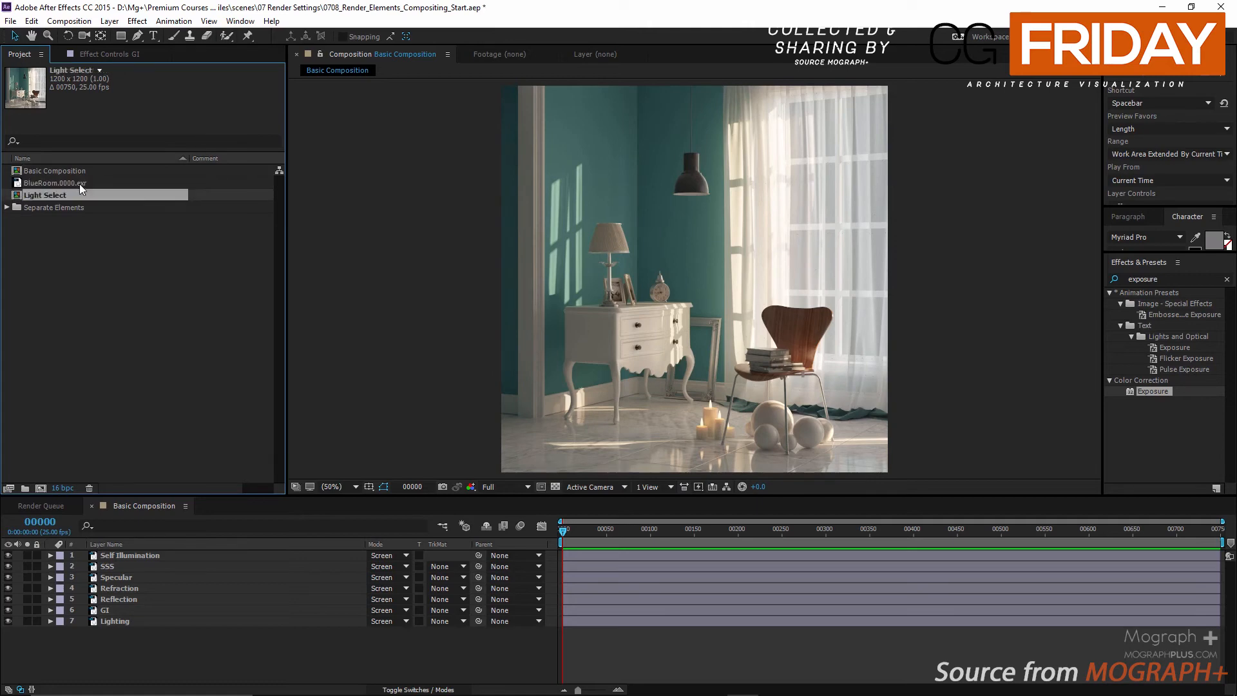
Open the Light Select composition and hide all seven of its layers.
{"action": "double_click", "coordinate": [87, 195]}
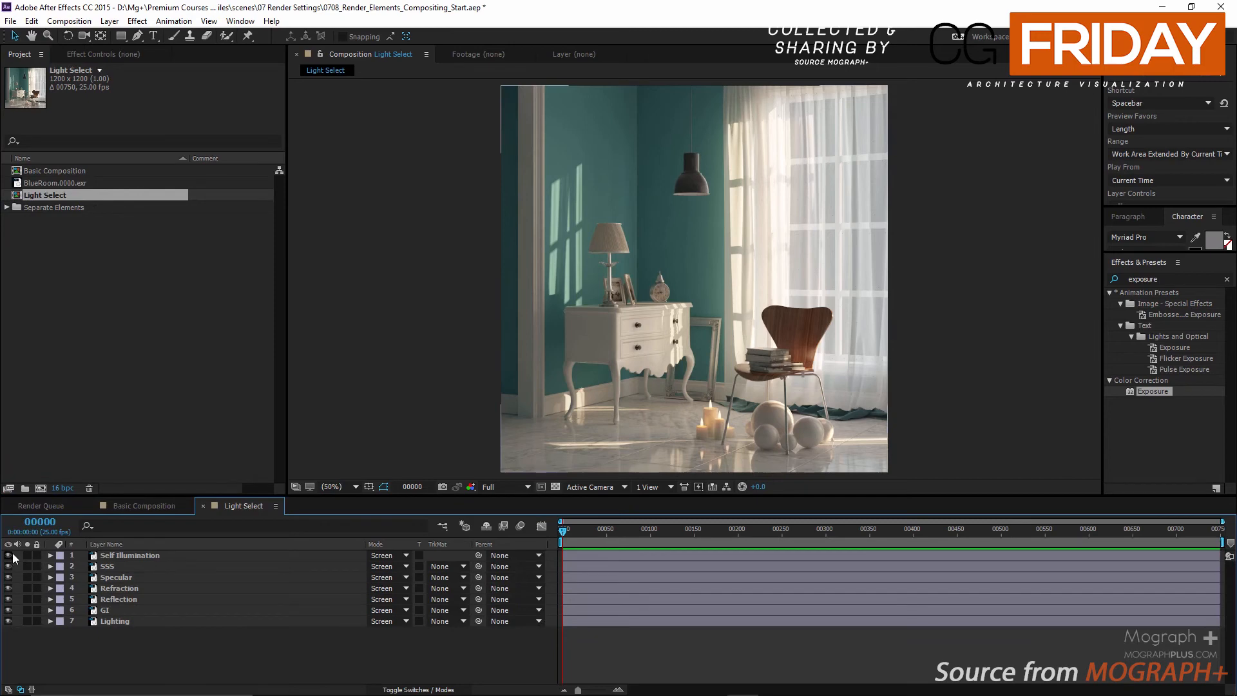
{"action": "left_click_drag", "start_coordinate": [8, 556], "coordinate": [12, 612]}
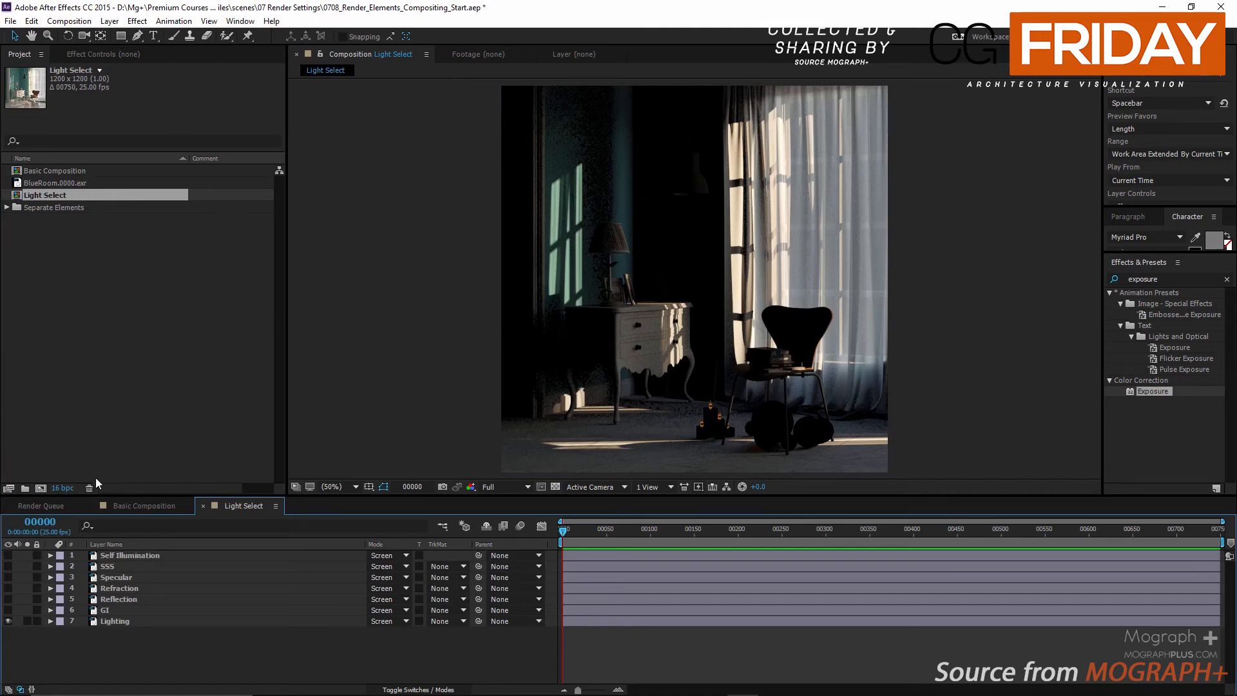
{"action": "left_click", "coordinate": [9, 620]}
Duplicate the Lighting layer and rename the copy as Light Select Sun.
{"action": "left_click", "coordinate": [98, 622]}
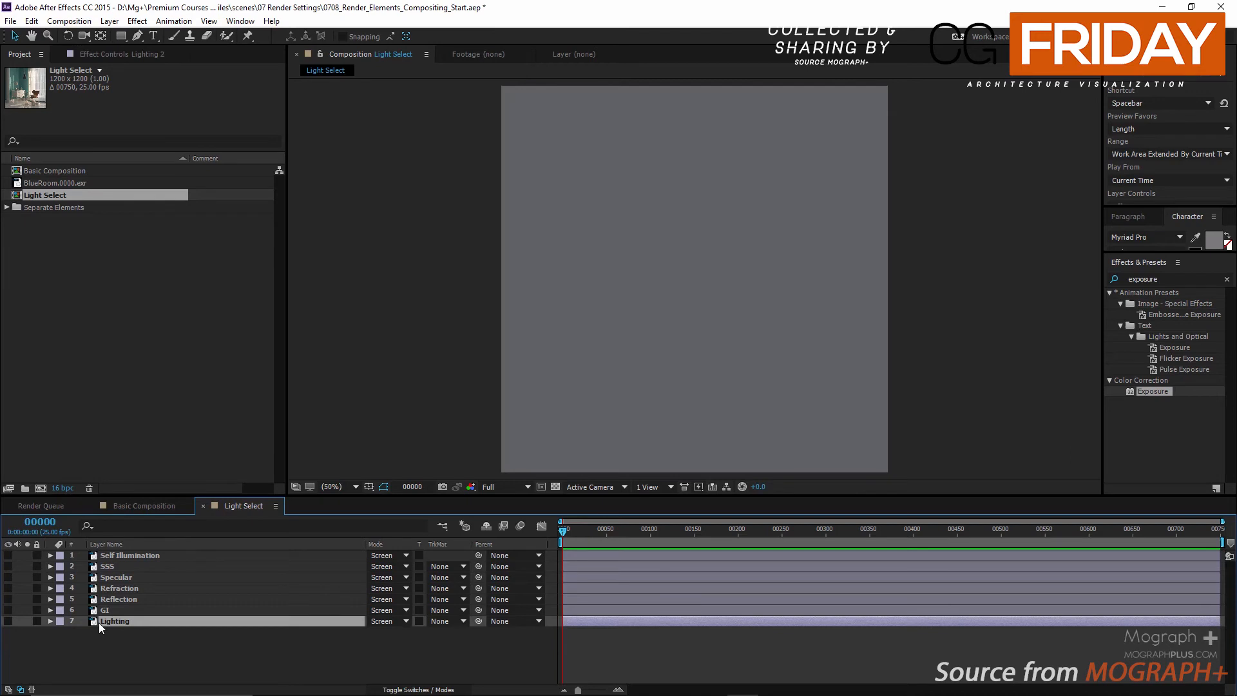
{"action": "key", "text": "ctrl+d"}
{"action": "key", "text": "Return"}
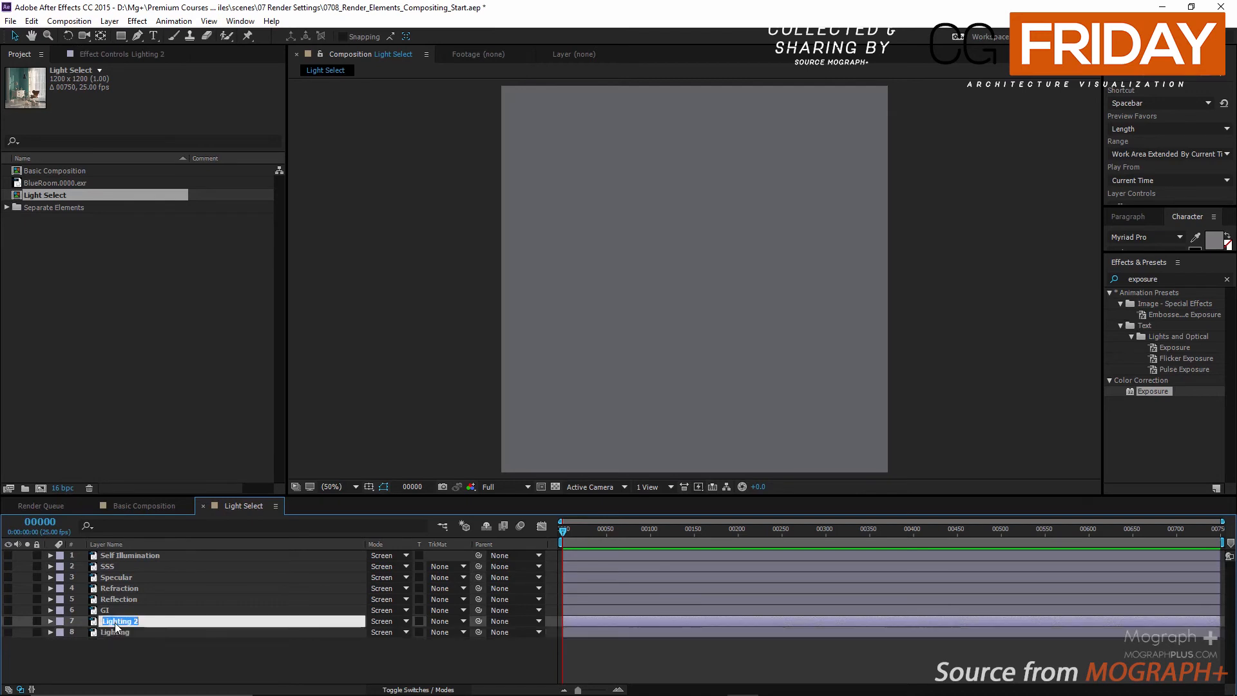
{"action": "type", "text": "Light Select Sun"}
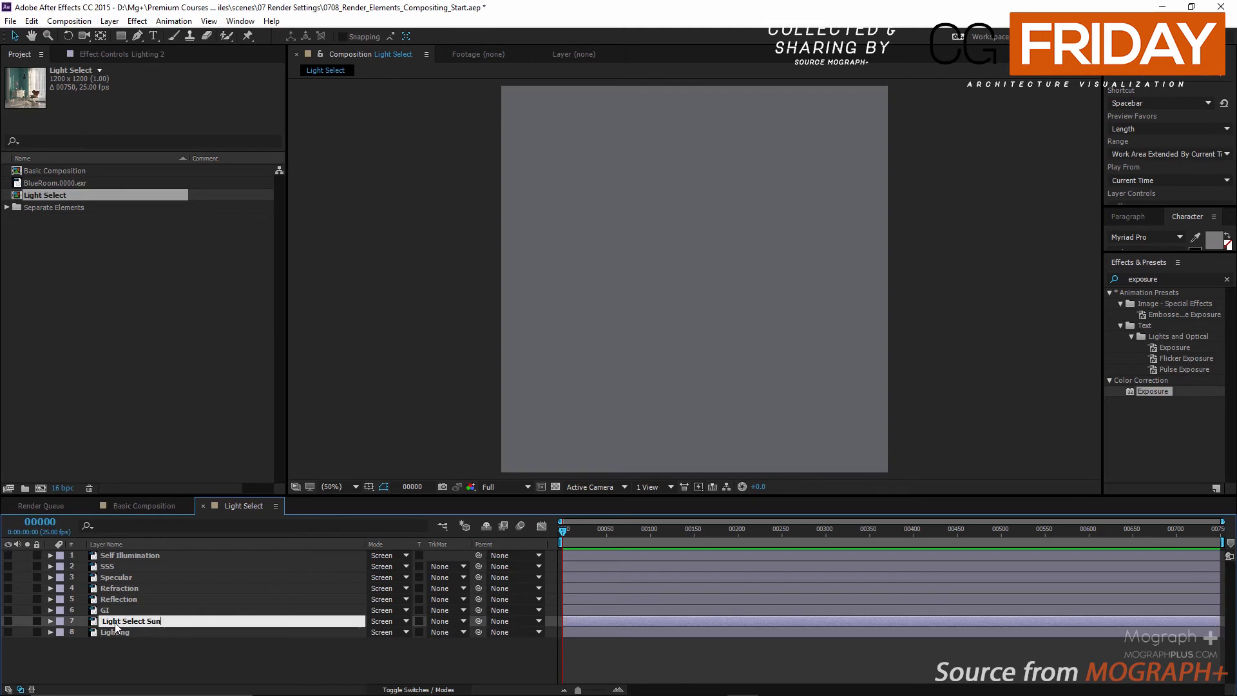
{"action": "key", "text": "Return"}
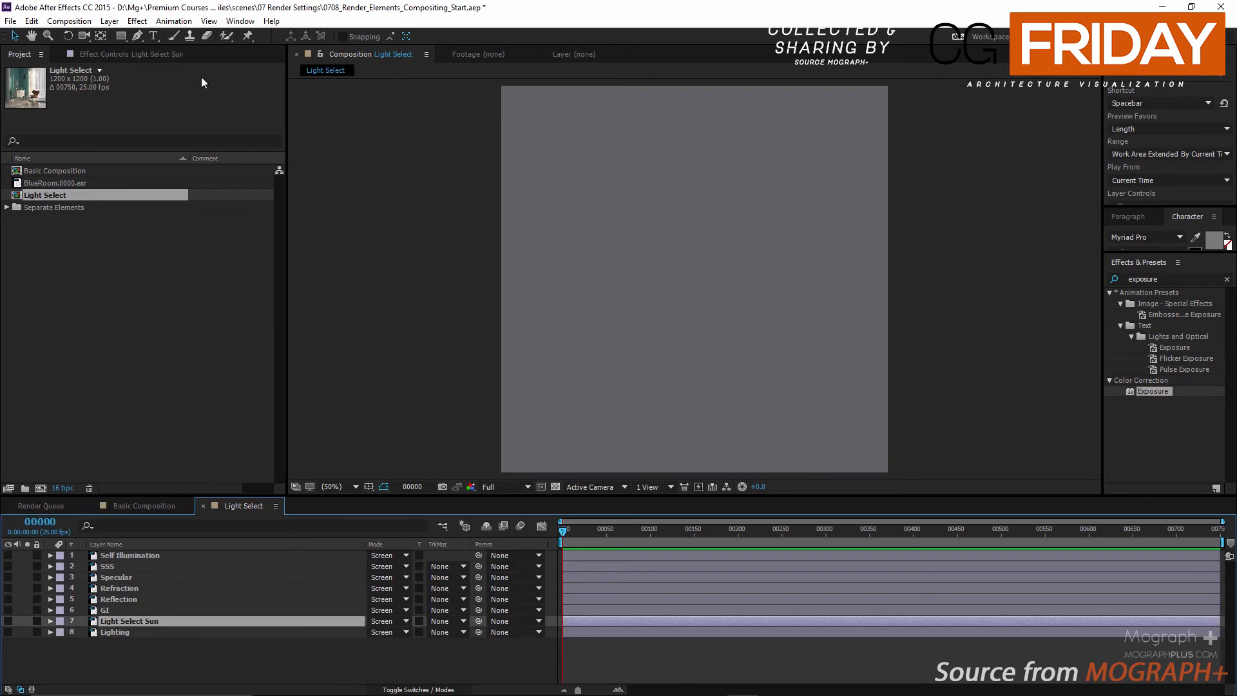
Set the EXtractoR channels of the Light Select Sun layer to VRayLightSelect_Sun and make the layer visible.
{"action": "left_click", "coordinate": [115, 57]}
{"action": "left_click", "coordinate": [71, 92]}
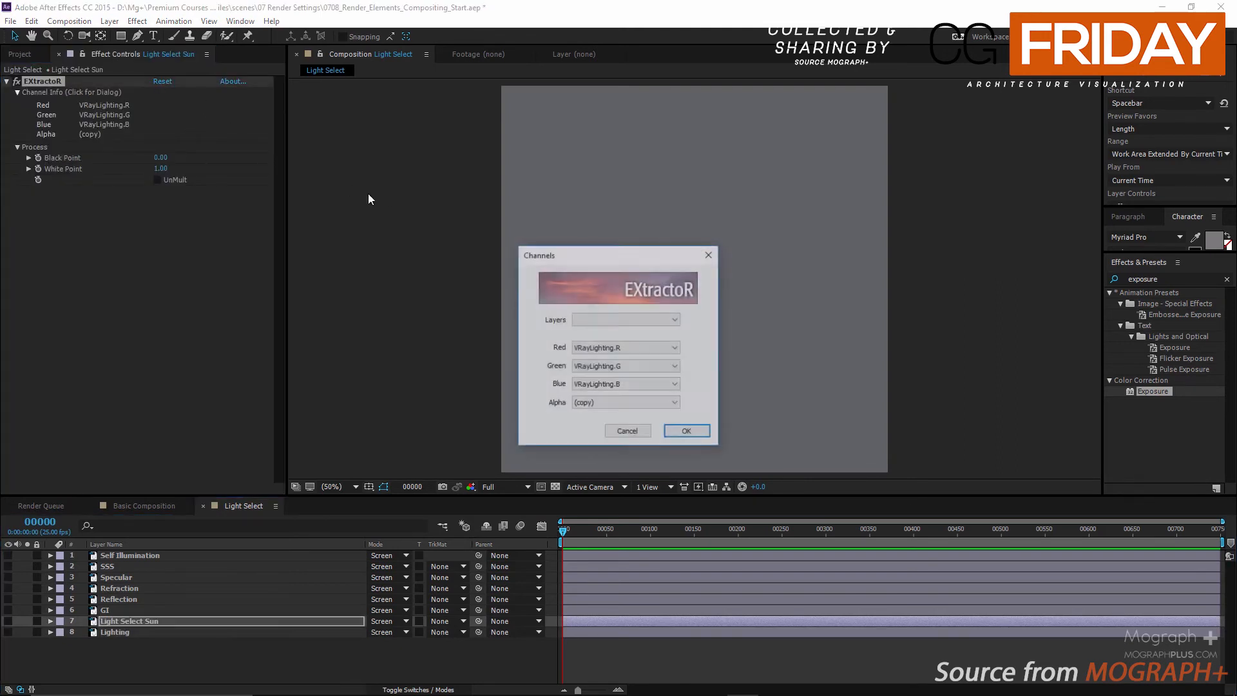
{"action": "left_click", "coordinate": [607, 322]}
{"action": "left_click", "coordinate": [618, 398]}
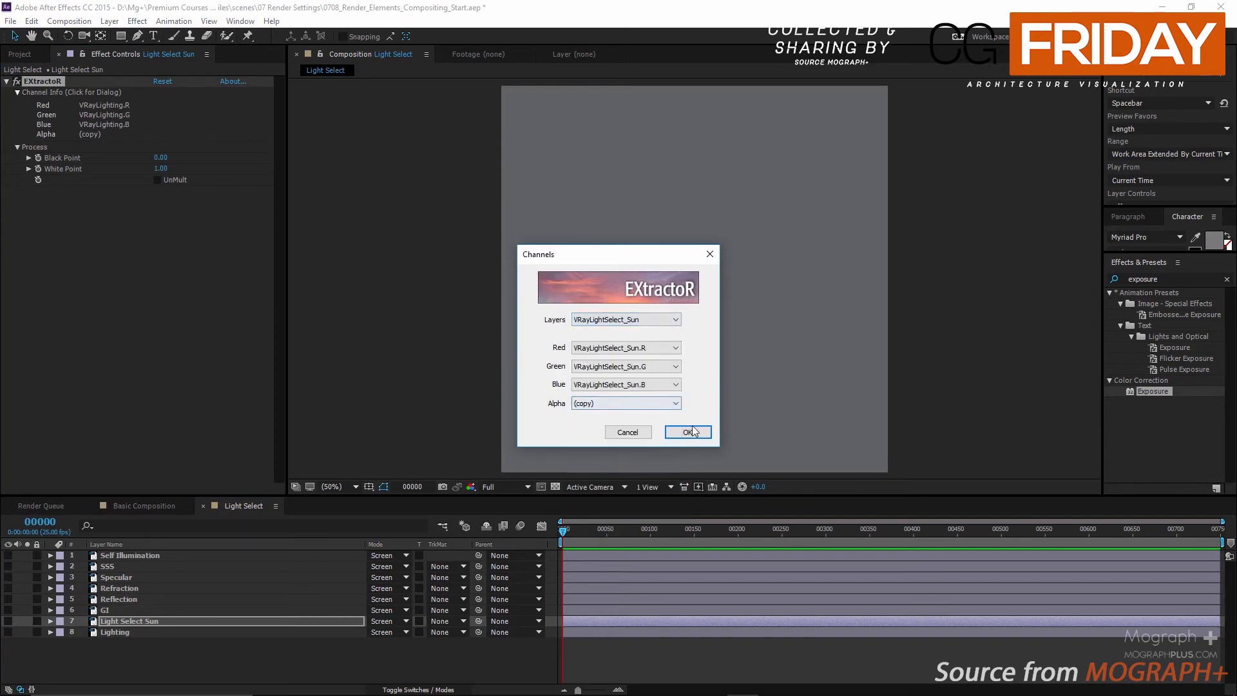
{"action": "left_click", "coordinate": [688, 431]}
{"action": "left_click", "coordinate": [8, 621]}
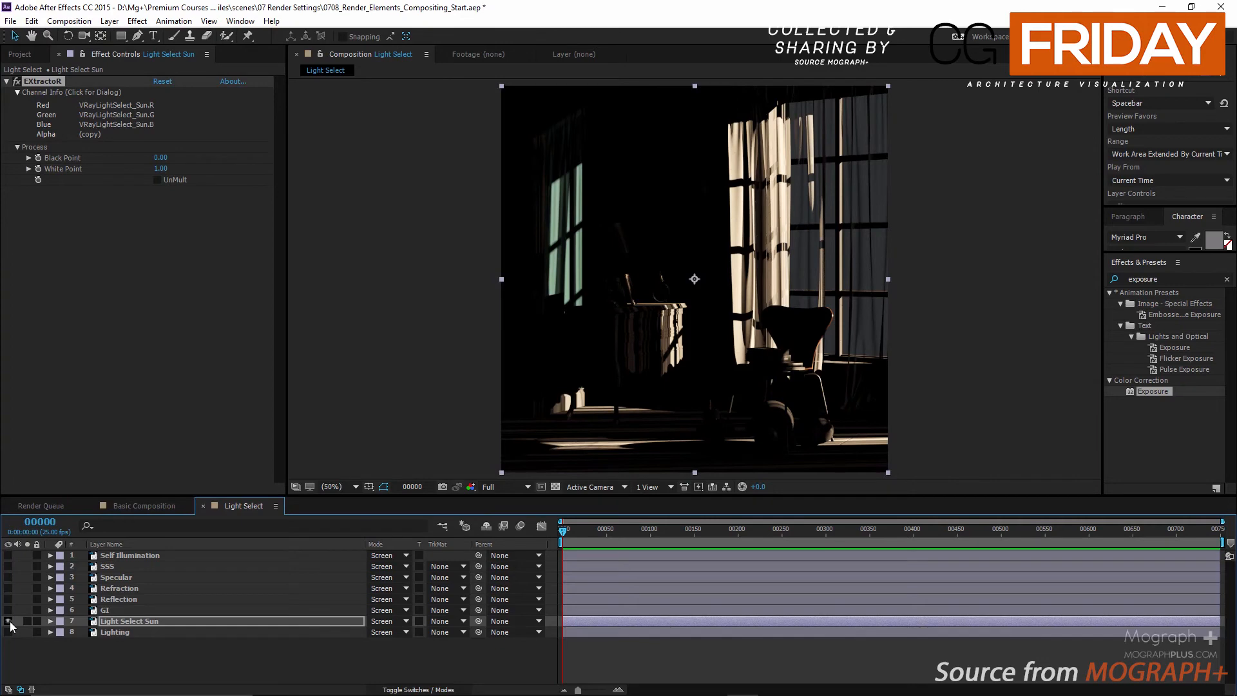
Duplicate the Light Select Sun layer and rename the copy as Light Select Portal.
{"action": "left_click", "coordinate": [111, 622]}
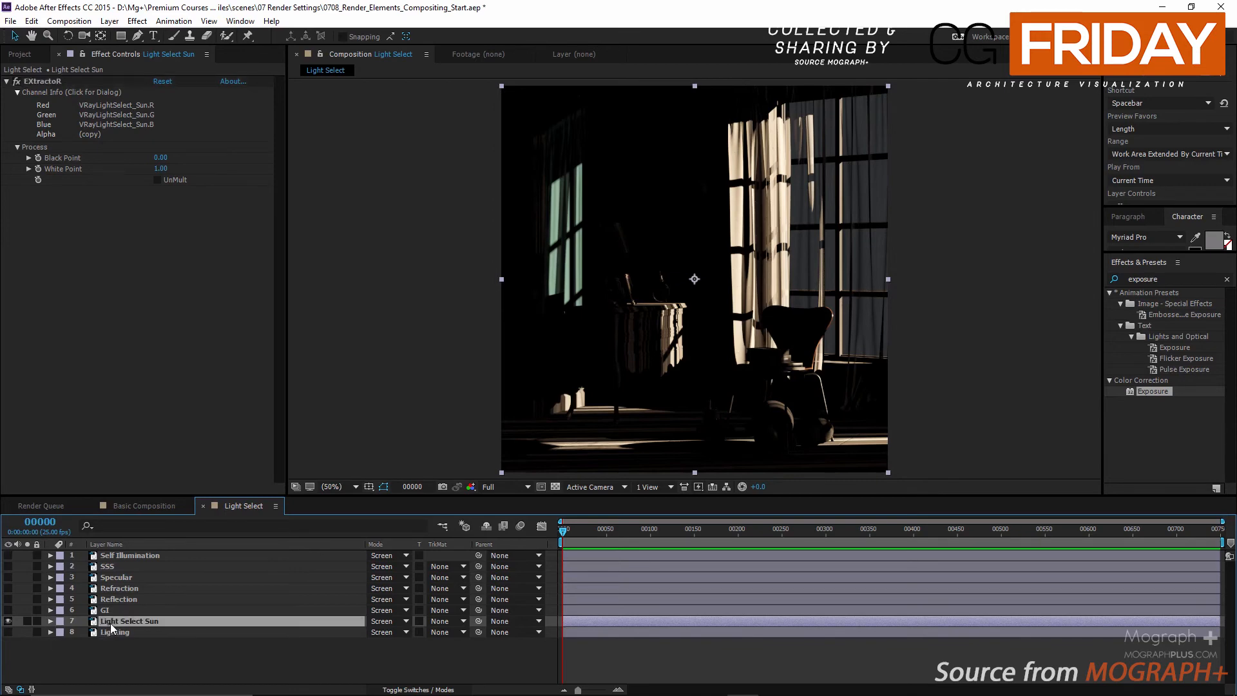
{"action": "key", "text": "ctrl+d"}
{"action": "key", "text": "Return"}
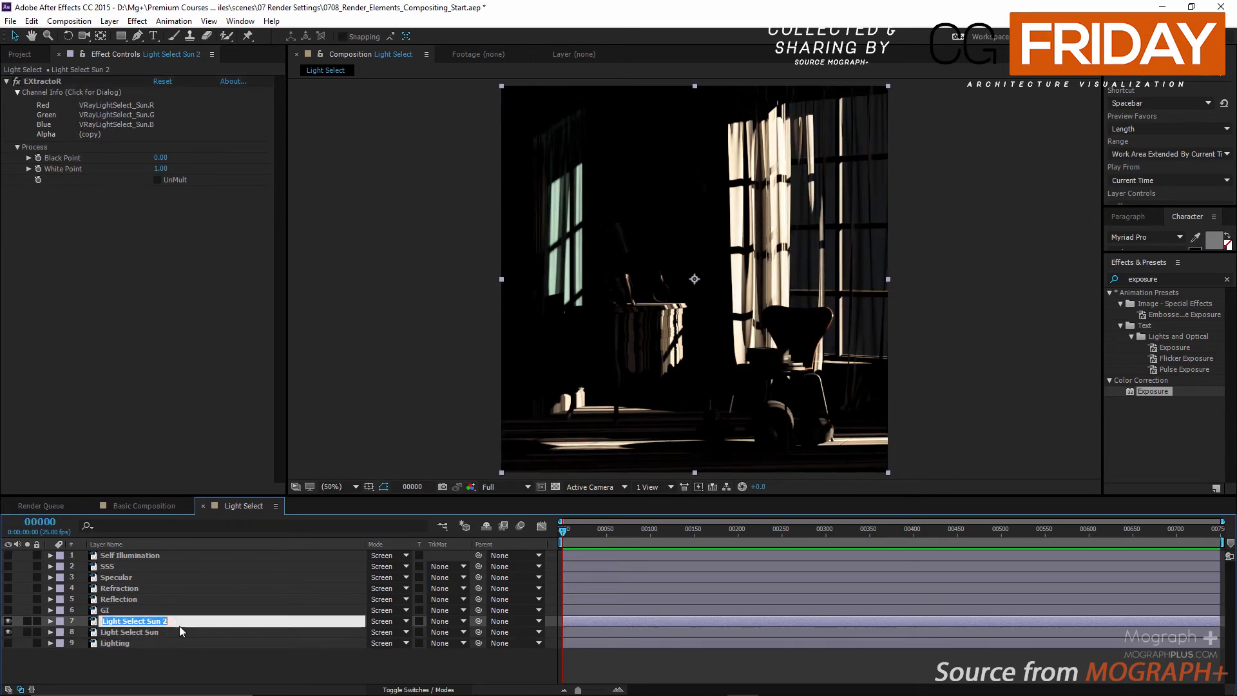
{"action": "left_click", "coordinate": [186, 621]}
{"action": "key", "text": "BackSpace"}
{"action": "key", "text": "BackSpace"}
{"action": "key", "text": "BackSpace"}
{"action": "key", "text": "BackSpace"}
{"action": "key", "text": "BackSpace"}
{"action": "key", "text": "BackSpace"}
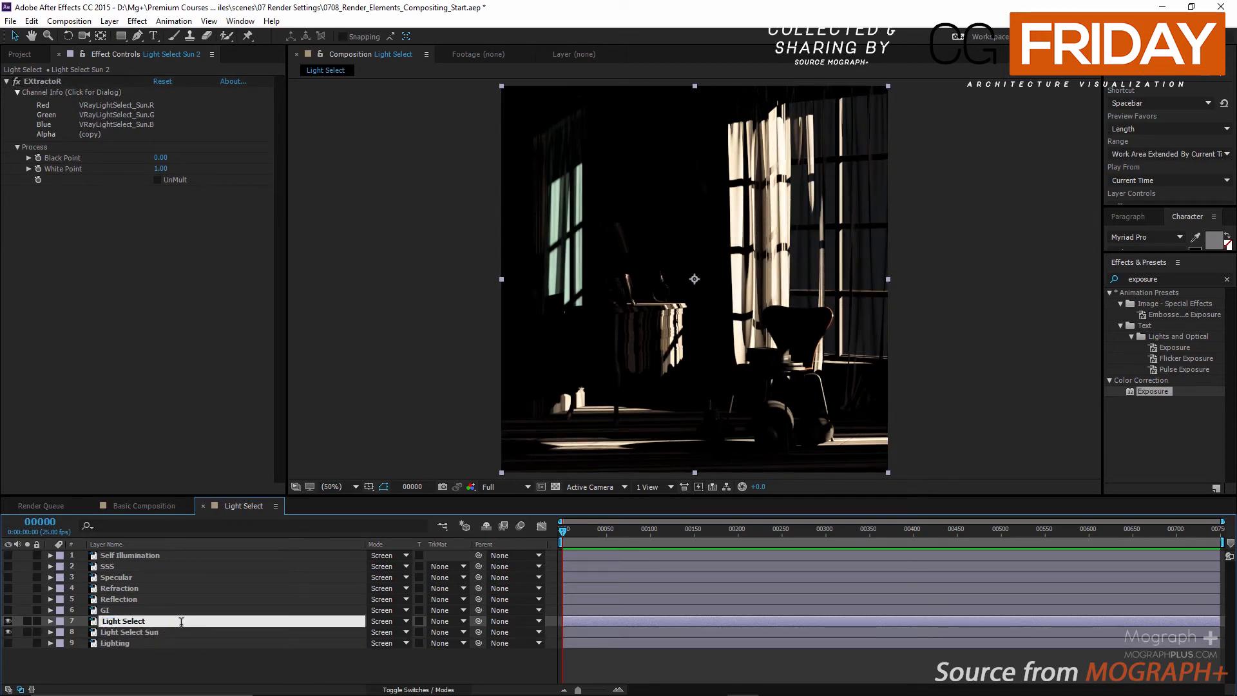
{"action": "type", "text": "Portal"}
{"action": "key", "text": "Return"}
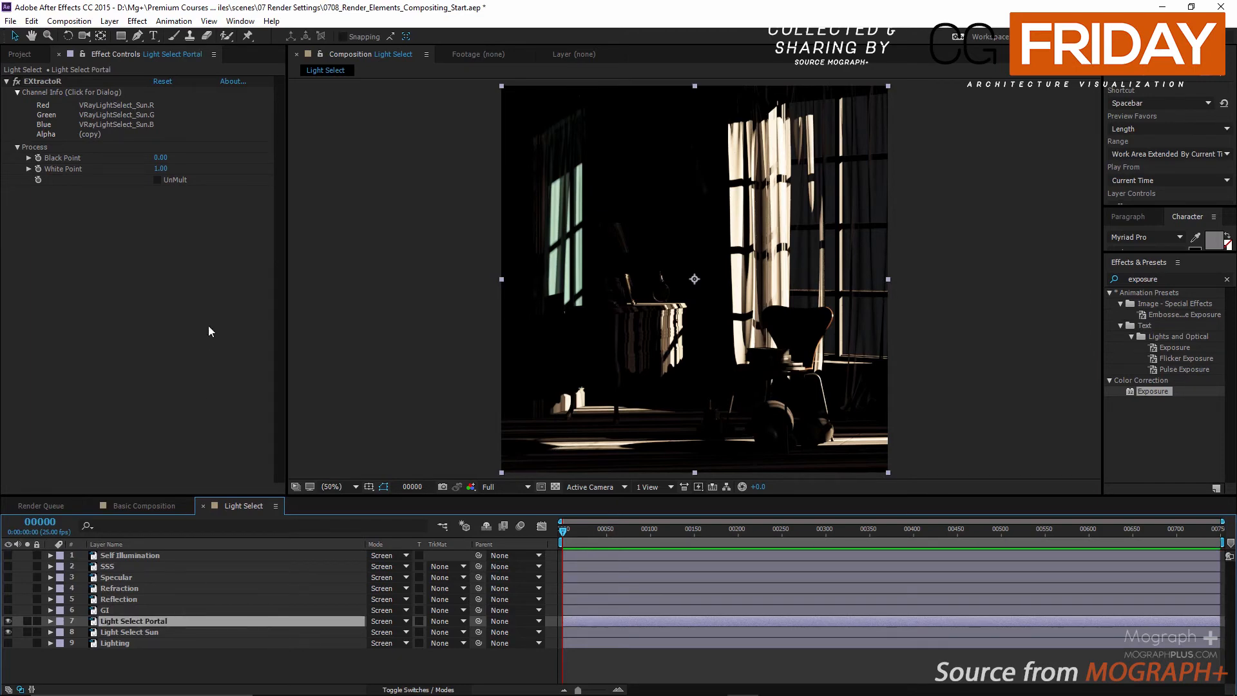
Set the EXtractoR channels of the Light Select Portal layer to VRayLightSelect_Portal.
{"action": "left_click", "coordinate": [193, 92]}
{"action": "left_click", "coordinate": [613, 317]}
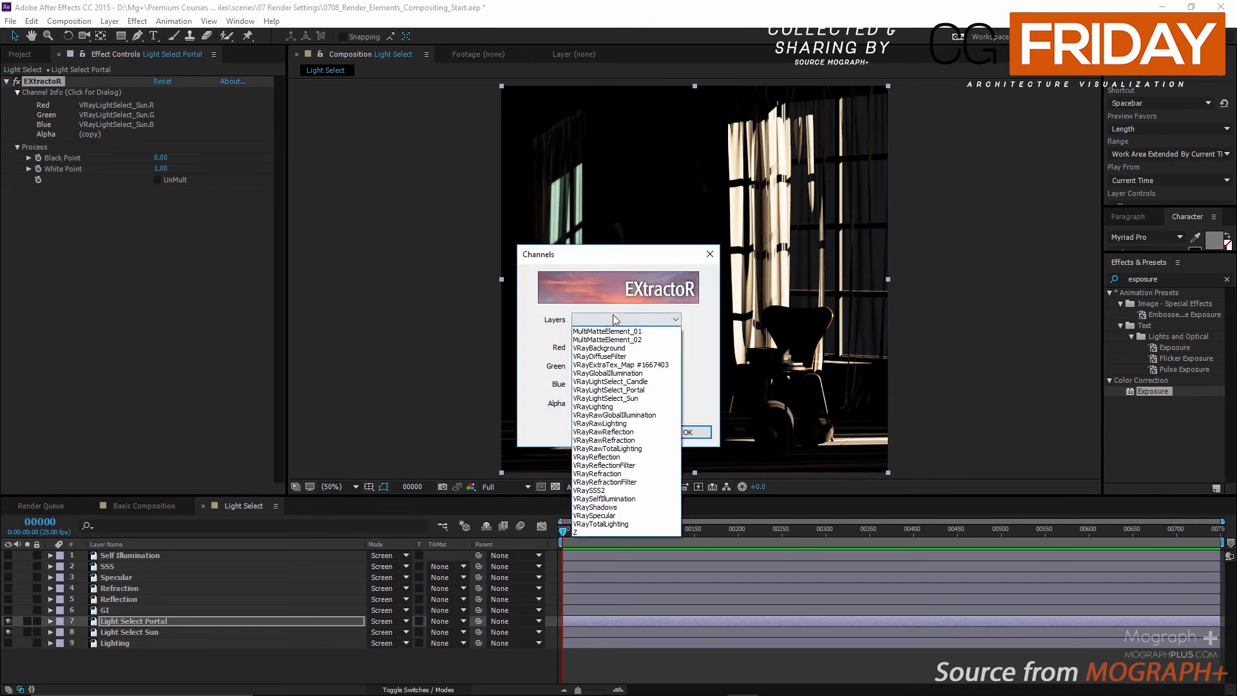
{"action": "left_click", "coordinate": [655, 390]}
{"action": "left_click", "coordinate": [683, 431]}
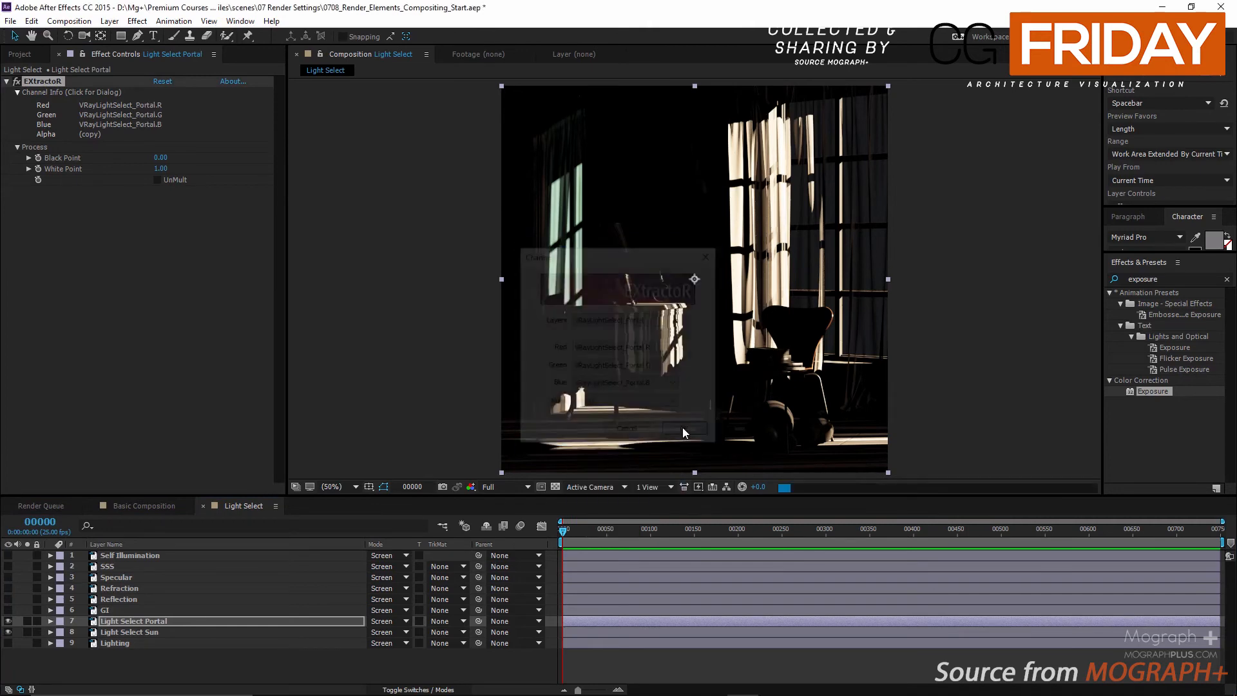
Compare the image with and without the Light Select Portal layer by toggling its visibility, leaving it shown.
{"action": "left_click", "coordinate": [8, 621]}
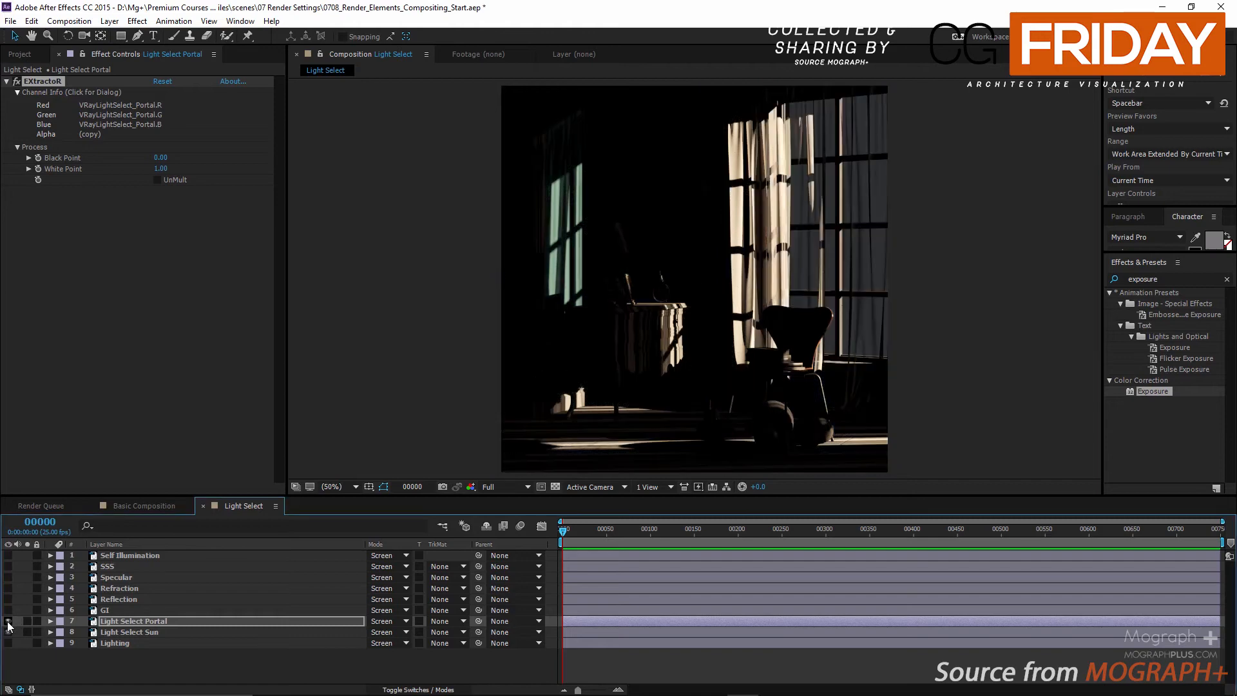
{"action": "left_click", "coordinate": [8, 622]}
{"action": "left_click", "coordinate": [8, 622]}
{"action": "left_click", "coordinate": [7, 621]}
{"action": "left_click", "coordinate": [7, 622]}
{"action": "left_click", "coordinate": [8, 622]}
Duplicate the Light Select Portal layer and rename the copy as Light Select Candle.
{"action": "left_click", "coordinate": [122, 622]}
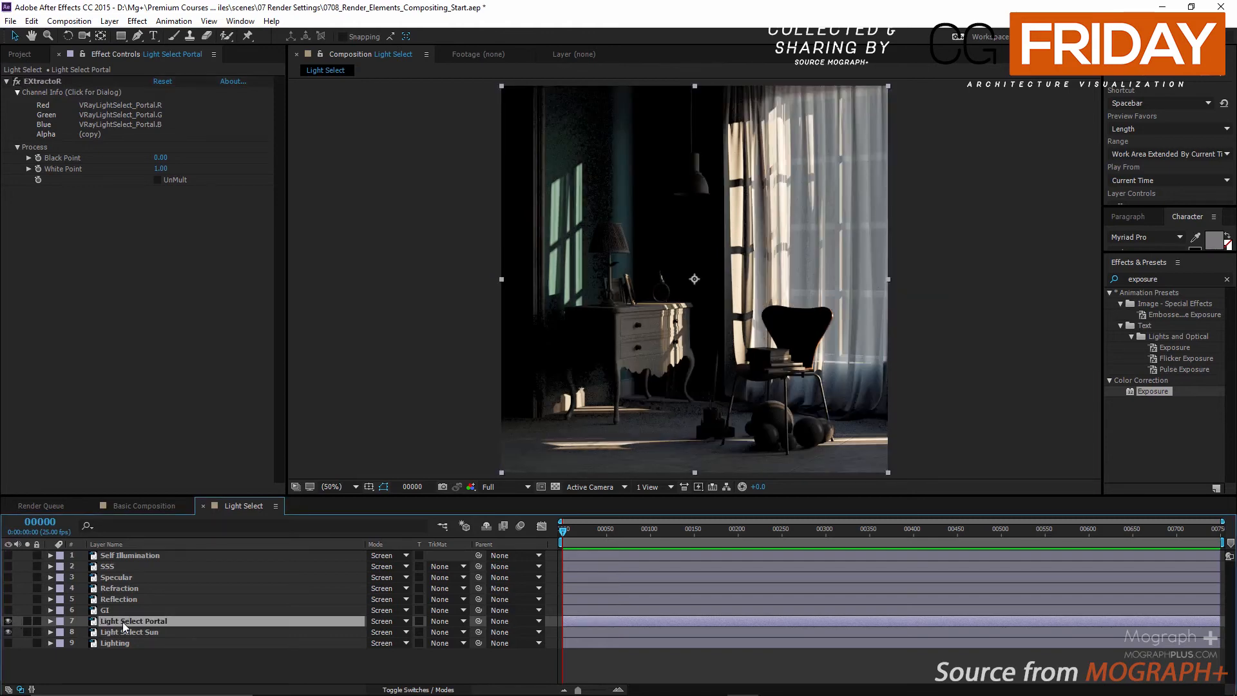
{"action": "key", "text": "ctrl+d"}
{"action": "key", "text": "Return"}
{"action": "left_click", "coordinate": [190, 622]}
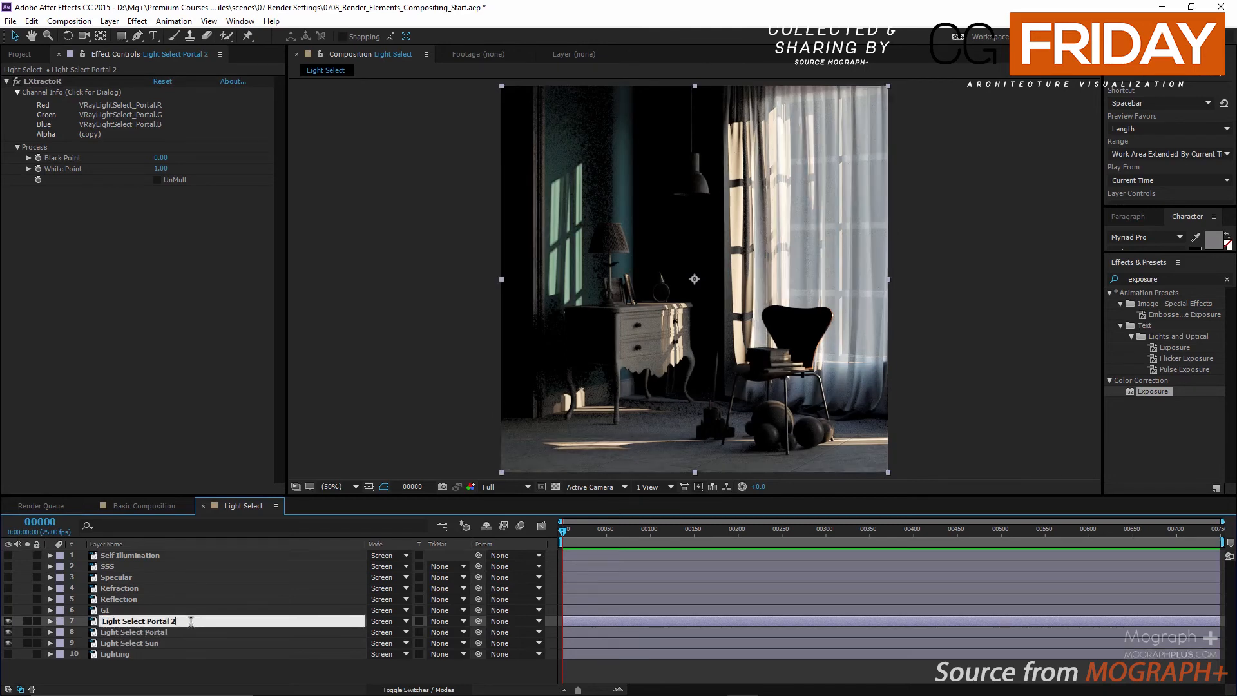
{"action": "key", "text": "BackSpace"}
{"action": "key", "text": "BackSpace"}
{"action": "key", "text": "BackSpace"}
{"action": "key", "text": "BackSpace"}
{"action": "key", "text": "BackSpace"}
{"action": "key", "text": "BackSpace"}
{"action": "key", "text": "BackSpace"}
{"action": "key", "text": "BackSpace"}
{"action": "type", "text": "Candle"}
{"action": "key", "text": "Return"}
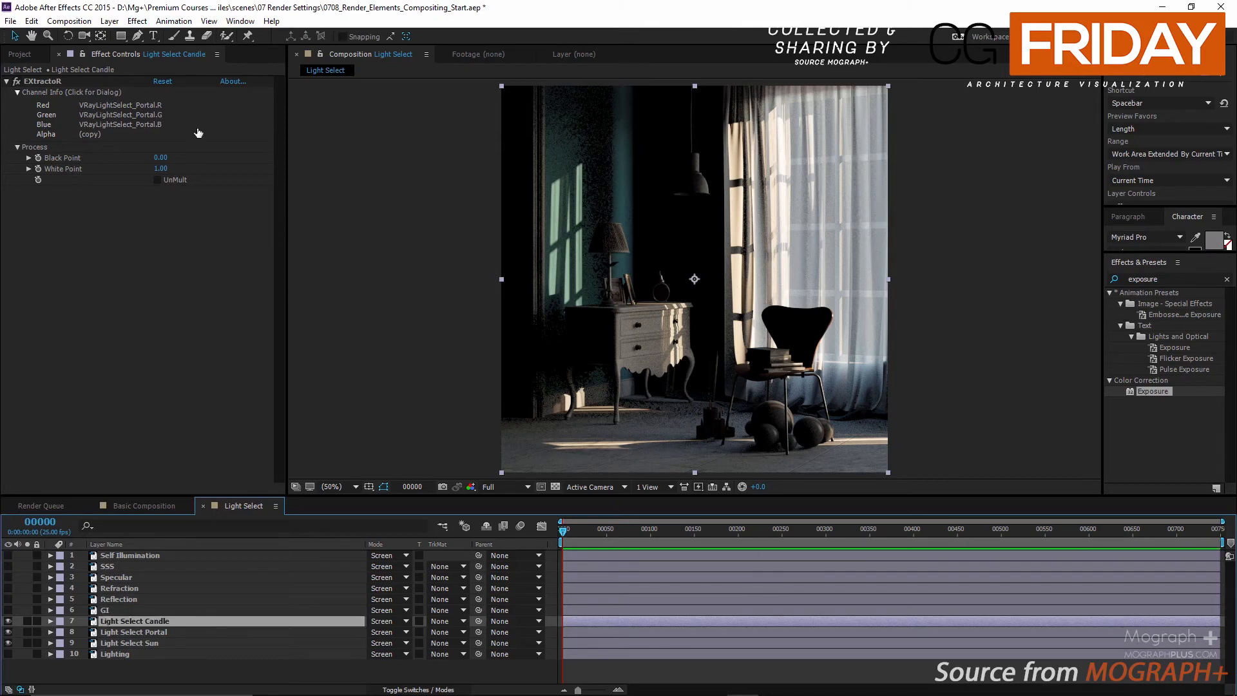
Set the EXtractoR channels of the Light Select Candle layer to VRayLightSelect_Candle.
{"action": "left_click", "coordinate": [68, 92]}
{"action": "left_click", "coordinate": [615, 319]}
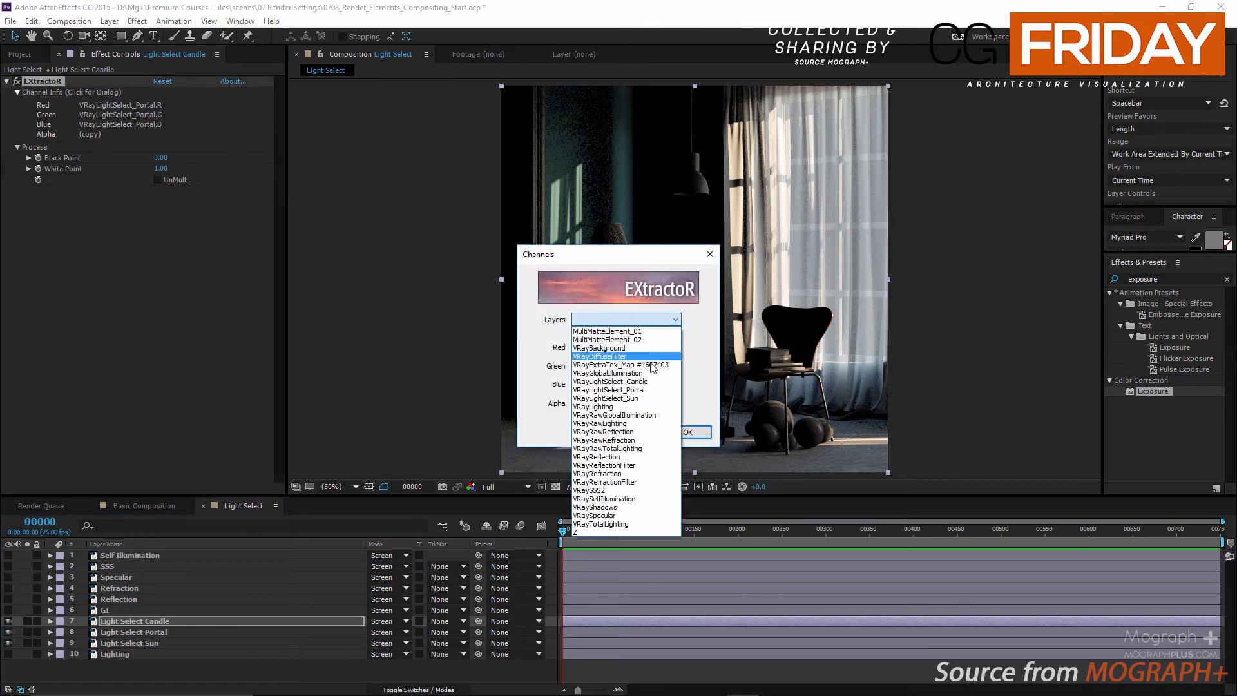
{"action": "left_click", "coordinate": [610, 382]}
{"action": "left_click", "coordinate": [686, 432]}
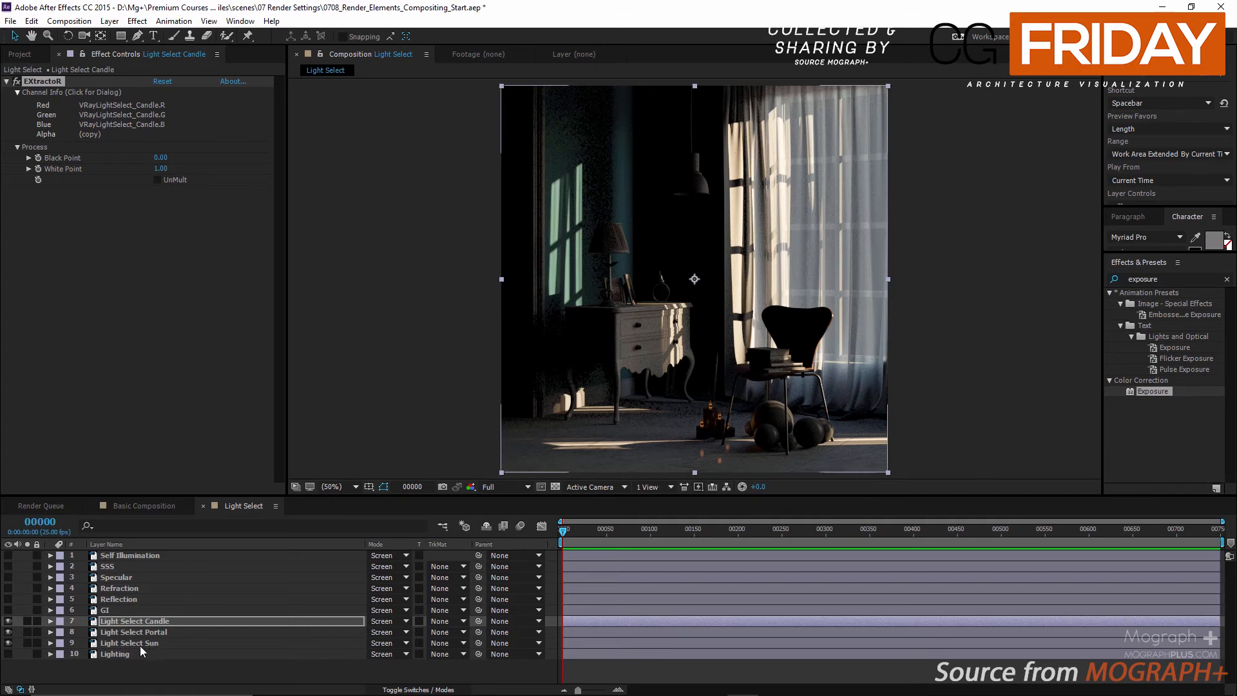
Try reducing the Light Select Portal layer's opacity to dim the portal light, and return it to 100%.
{"action": "left_click", "coordinate": [165, 643]}
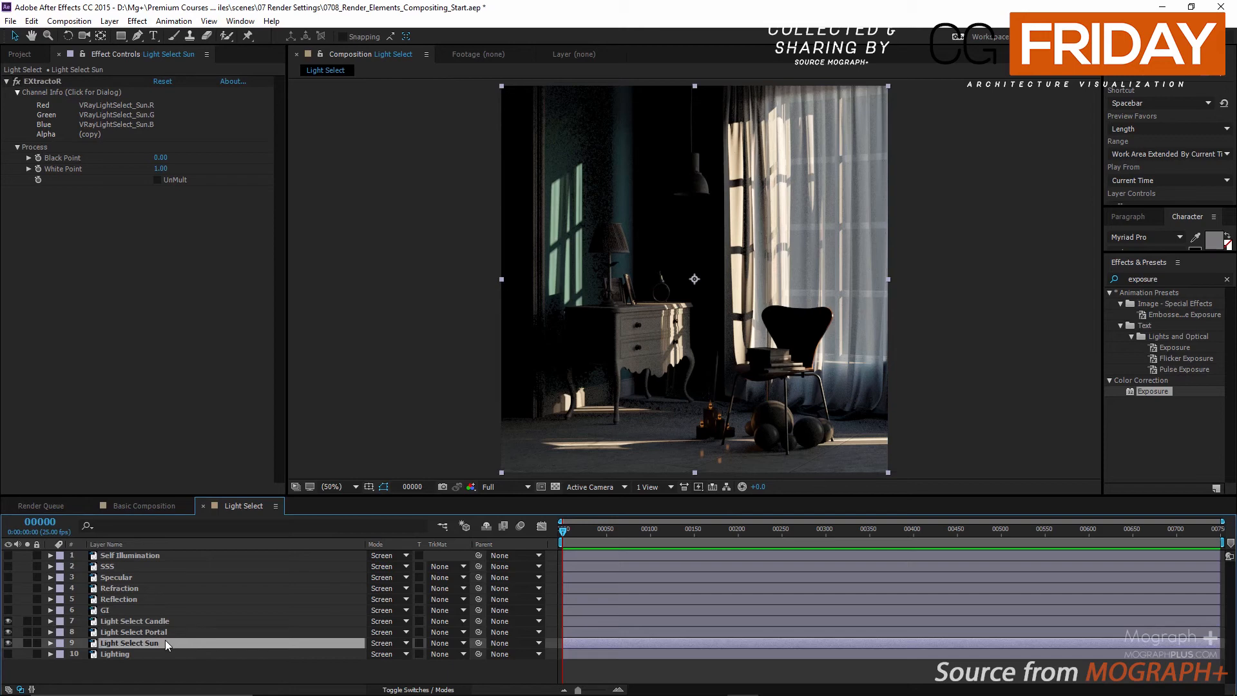
{"action": "left_click", "coordinate": [176, 632]}
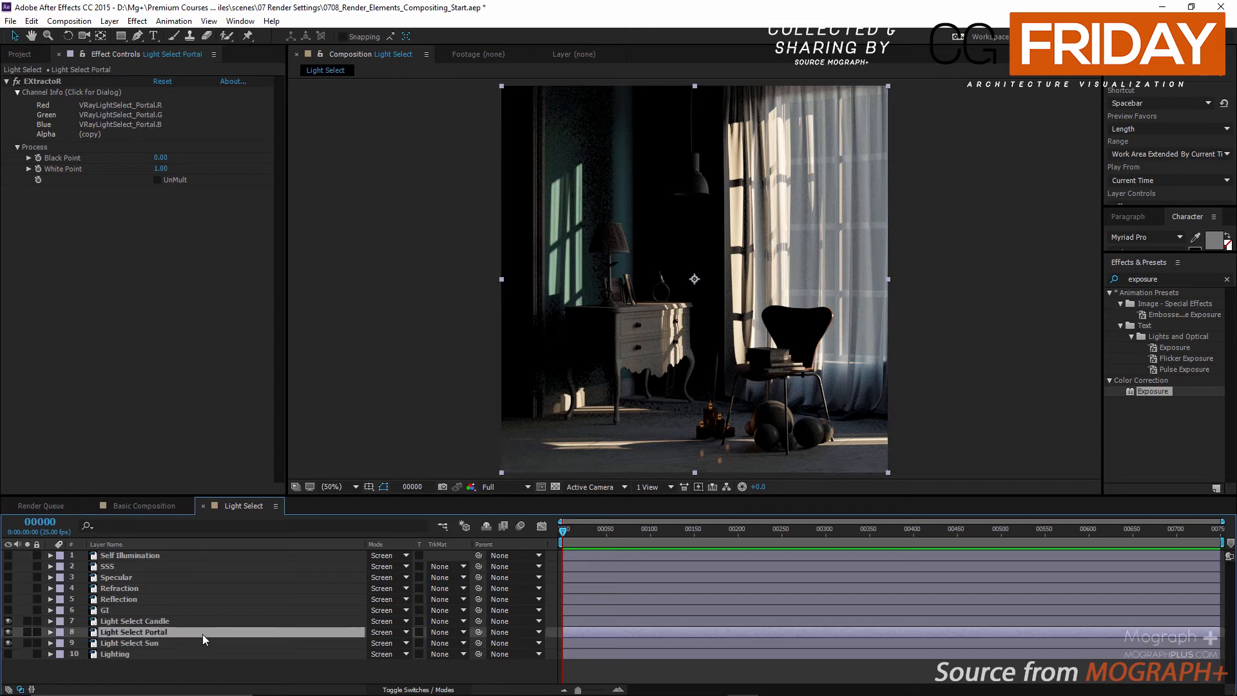
{"action": "key", "text": "t"}
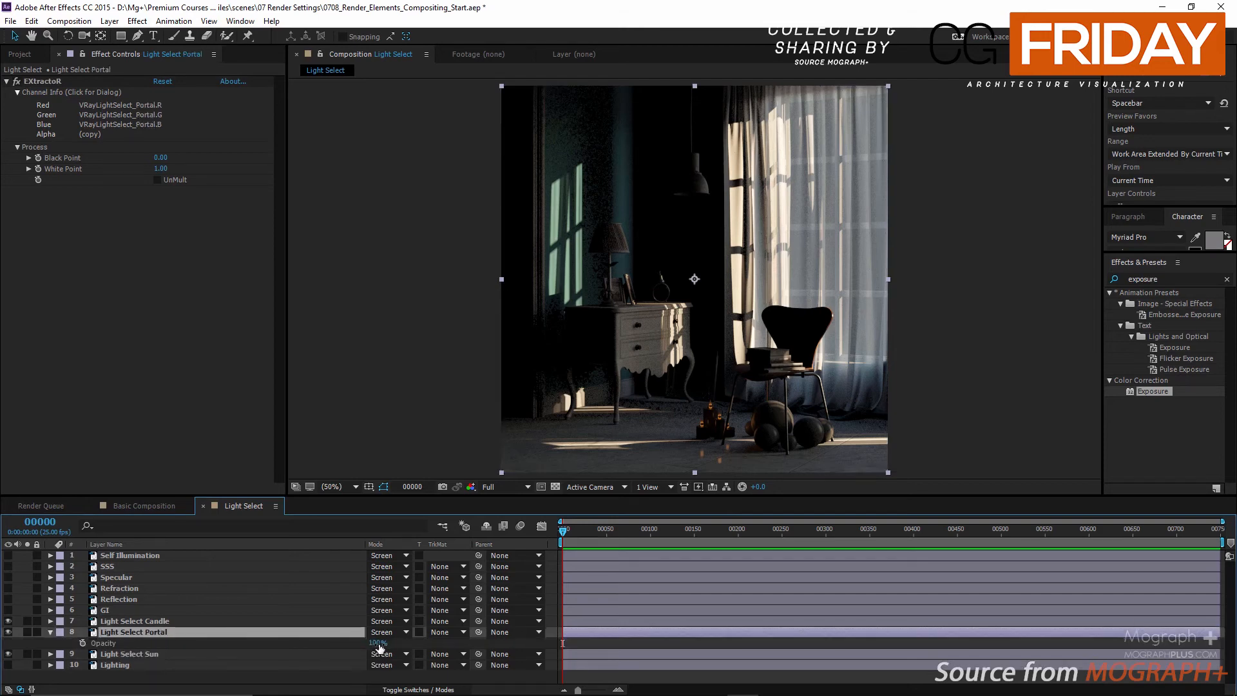
{"action": "mouse_move", "coordinate": [377, 643]}
{"action": "left_mouse_down"}
{"action": "mouse_move", "coordinate": [287, 648]}
{"action": "mouse_move", "coordinate": [369, 643]}
{"action": "left_mouse_up"}
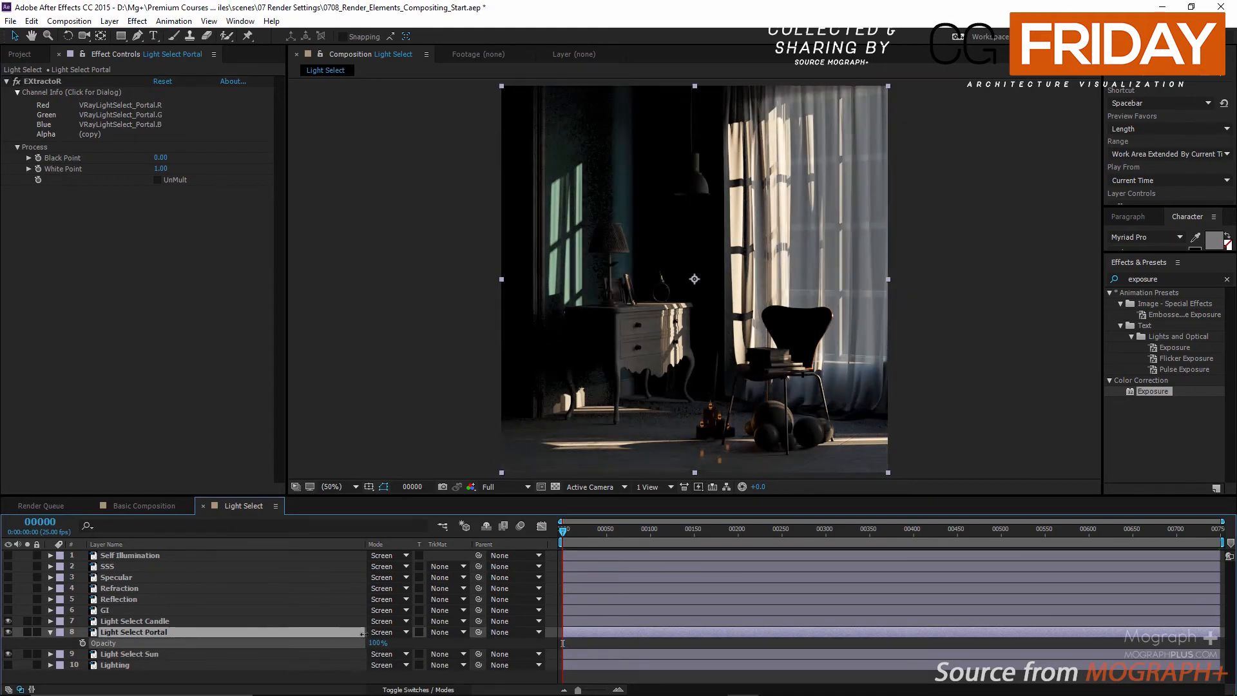
Try intensifying the portal light with a duplicate of Light Select Portal, compare by toggling its visibility, and delete the duplicate.
{"action": "left_click", "coordinate": [230, 633]}
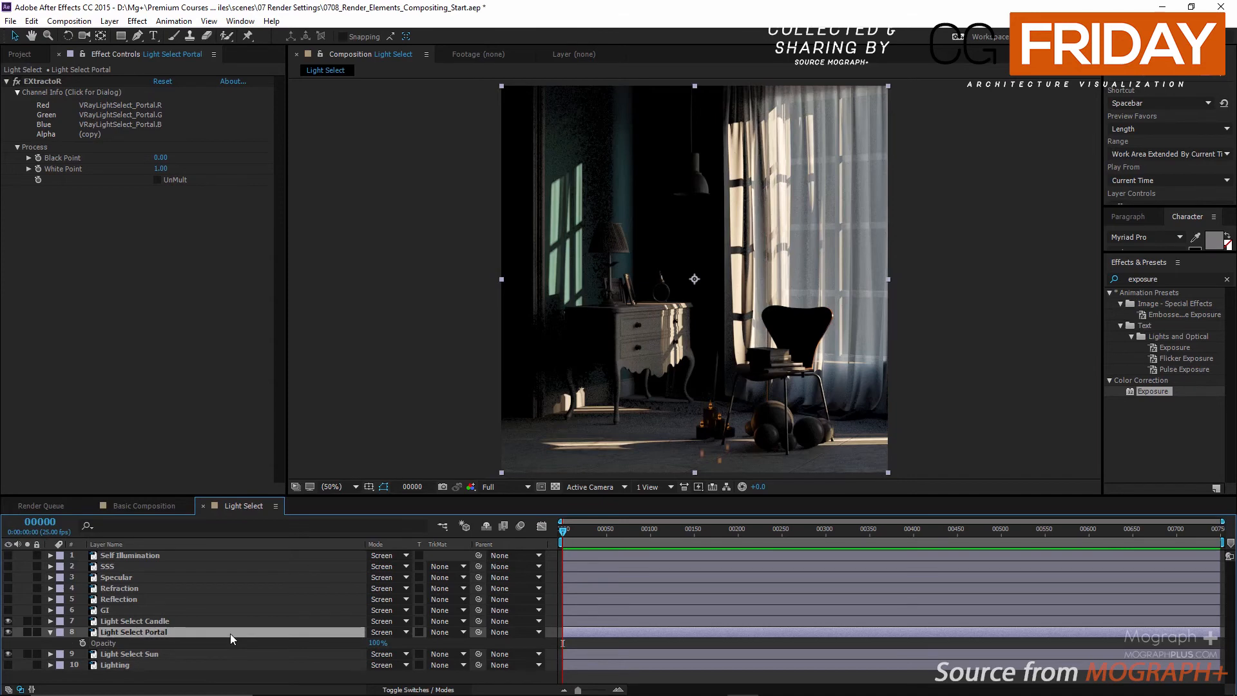
{"action": "key", "text": "ctrl+d"}
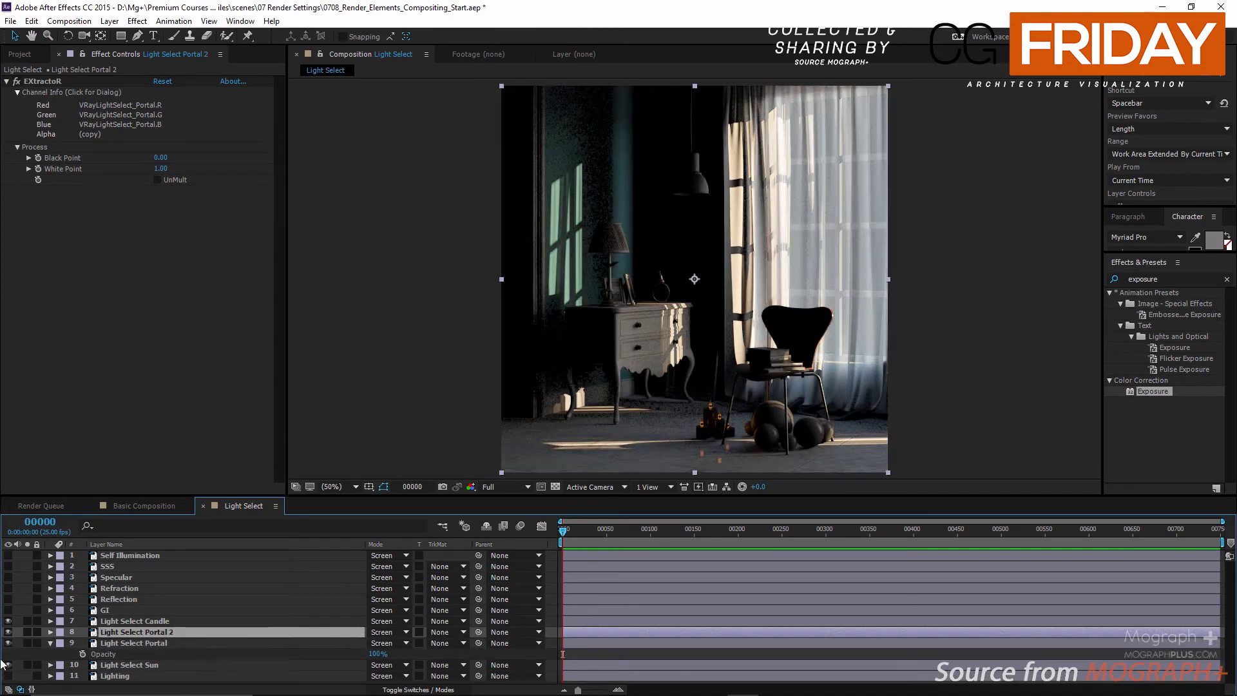
{"action": "left_click", "coordinate": [9, 632]}
{"action": "left_click", "coordinate": [8, 632]}
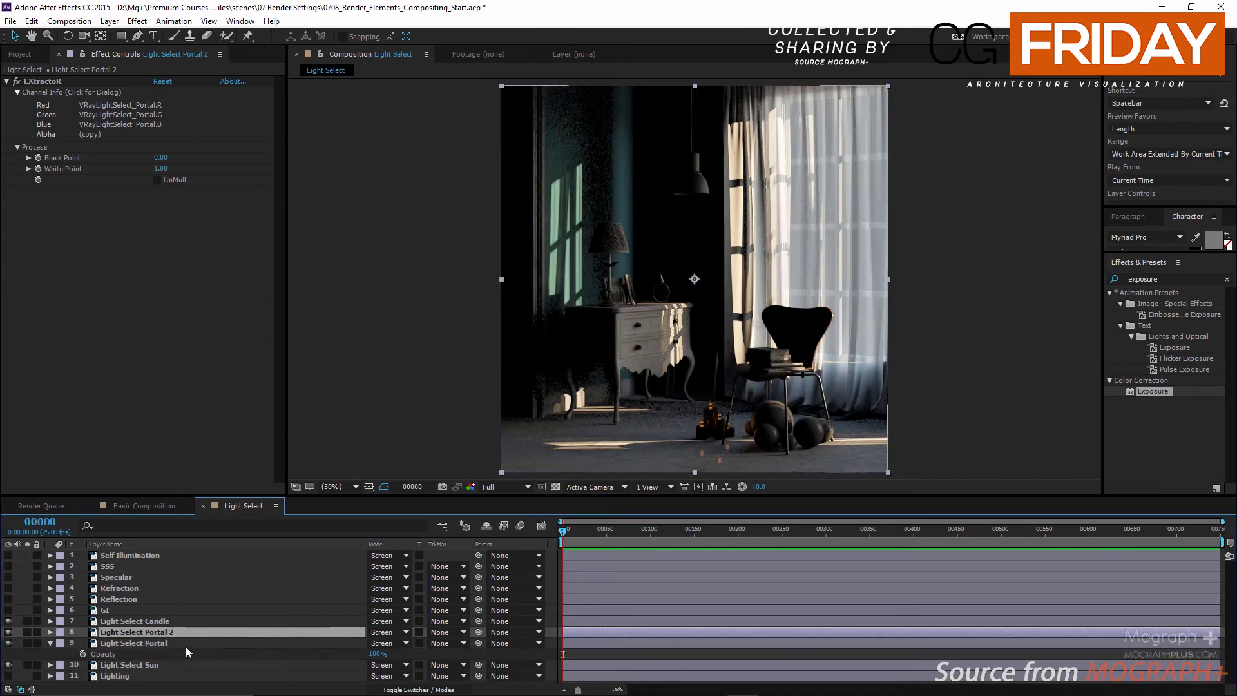
{"action": "key", "text": "Delete"}
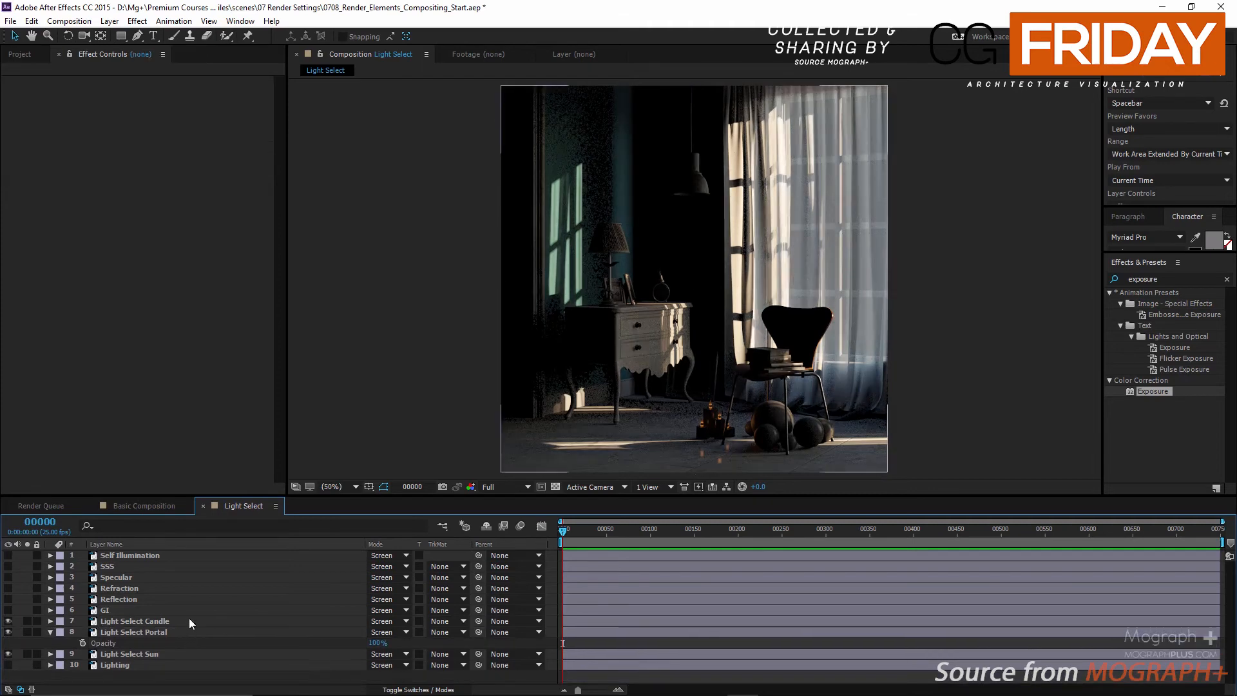
Collapse the Light Select Portal properties and show the six layers from GI up to Self Illumination.
{"action": "left_click", "coordinate": [49, 632]}
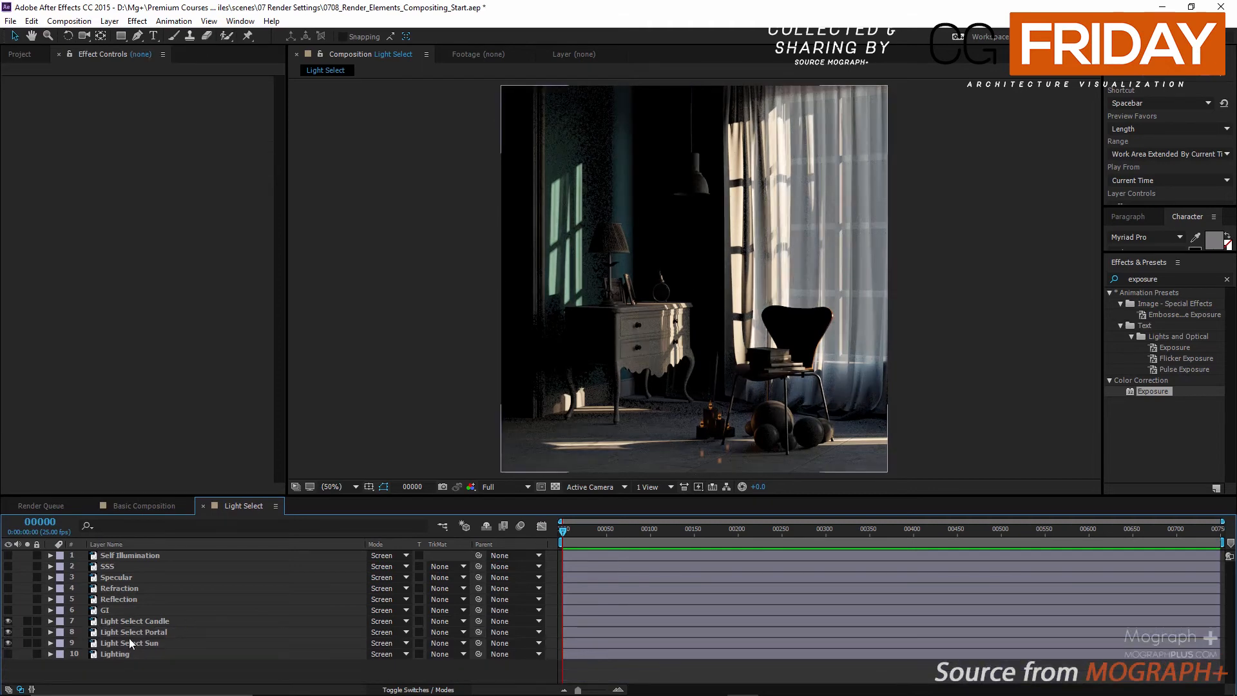
{"action": "left_click_drag", "start_coordinate": [8, 610], "coordinate": [11, 558]}
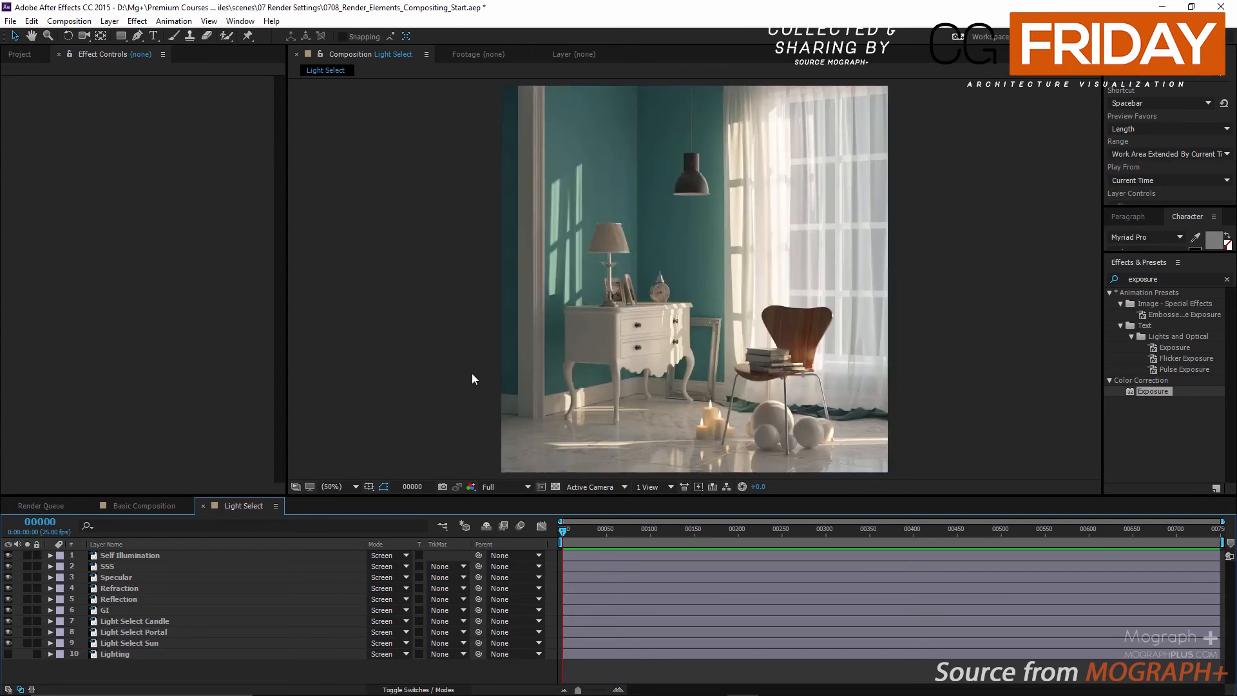
Examine the combined Light Select composite up close in an enlarged viewer, and return to the full-frame view.
{"action": "key", "text": "grave"}
{"action": "scroll", "coordinate": [519, 486], "scroll_direction": "up", "scroll_amount": 1}
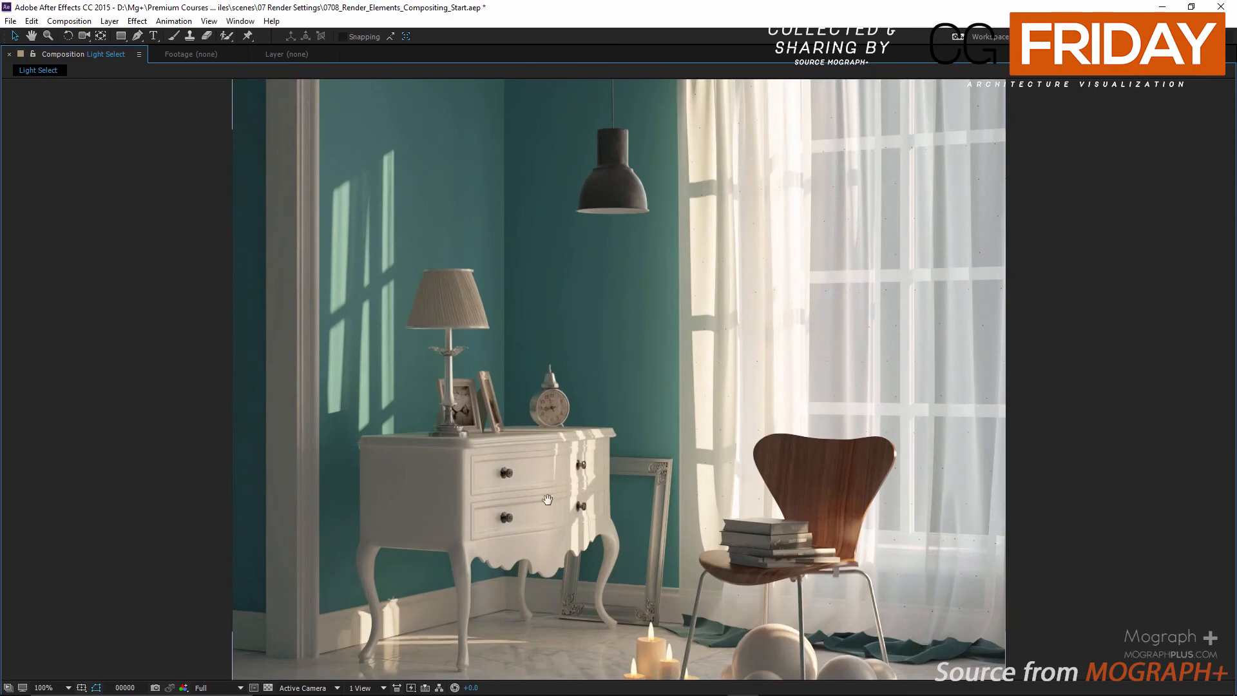
{"action": "scroll", "coordinate": [556, 381], "scroll_direction": "up", "scroll_amount": 2}
{"action": "scroll", "coordinate": [550, 358], "scroll_direction": "down", "scroll_amount": 2}
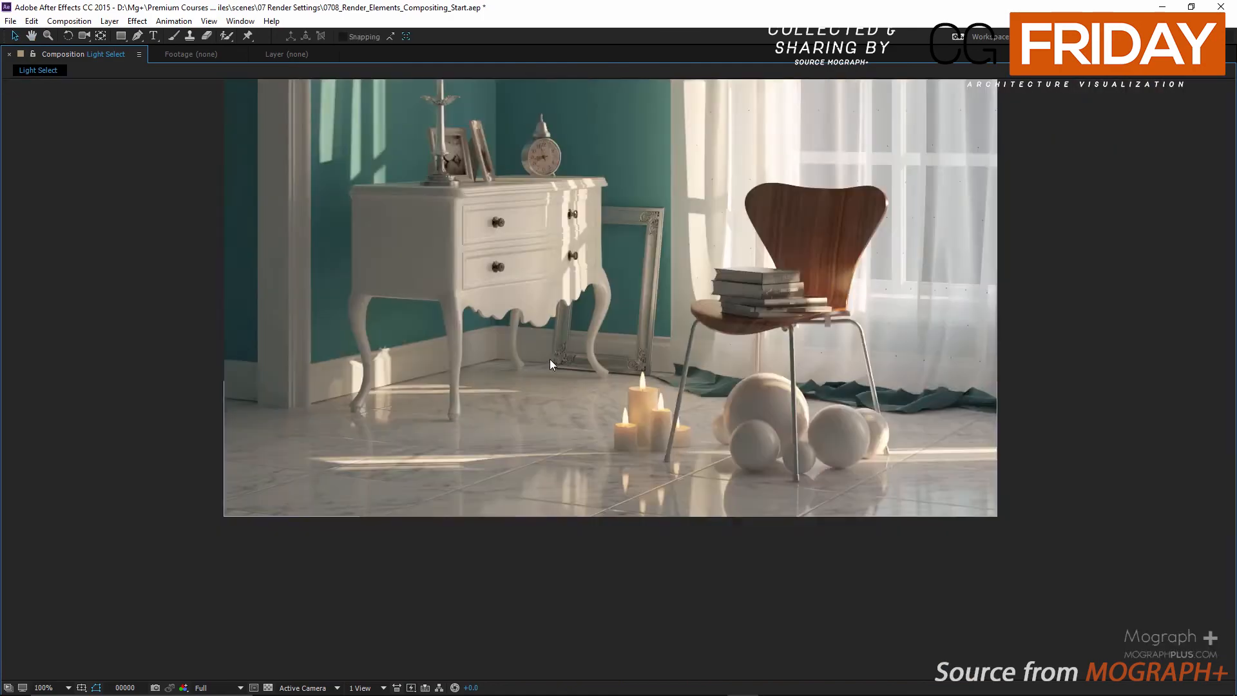
{"action": "scroll", "coordinate": [543, 258], "scroll_direction": "up", "scroll_amount": 2}
{"action": "middle_click_drag", "start_coordinate": [535, 271], "coordinate": [604, 424]}
{"action": "middle_click_drag", "start_coordinate": [424, 286], "coordinate": [473, 430]}
{"action": "scroll", "coordinate": [450, 266], "scroll_direction": "down", "scroll_amount": 1}
{"action": "key", "text": "grave"}
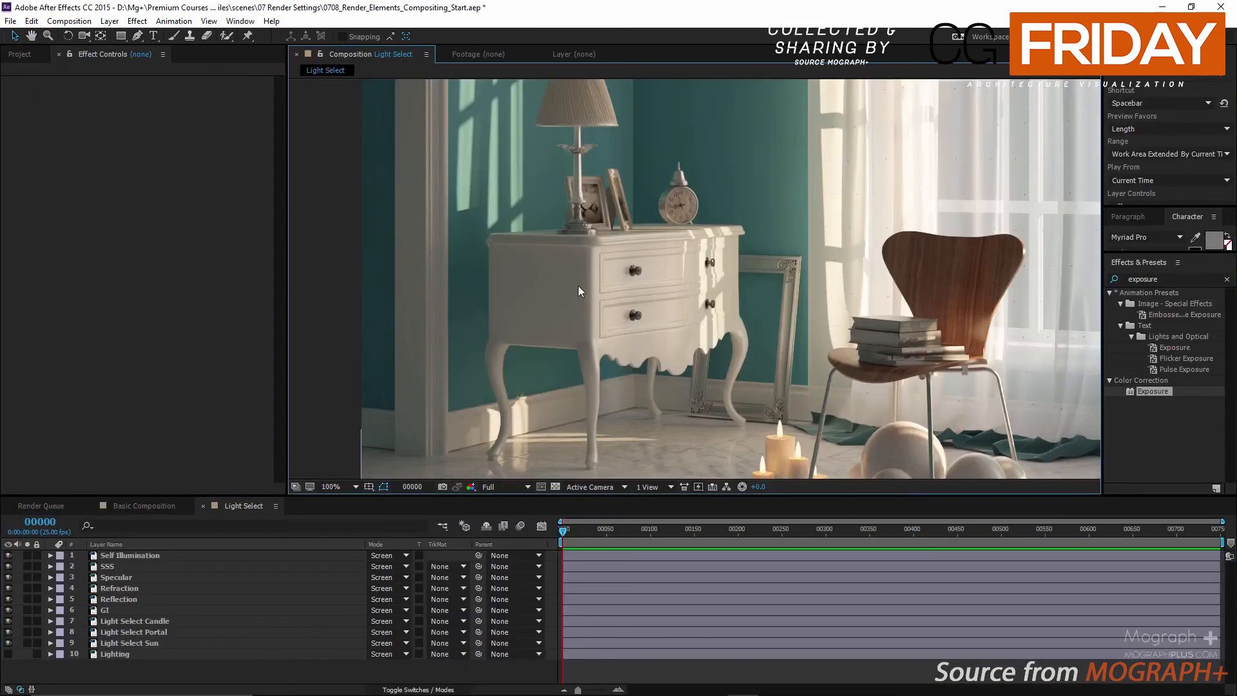
{"action": "scroll", "coordinate": [578, 291], "scroll_direction": "down", "scroll_amount": 1}
{"action": "key", "text": "shift+slash"}
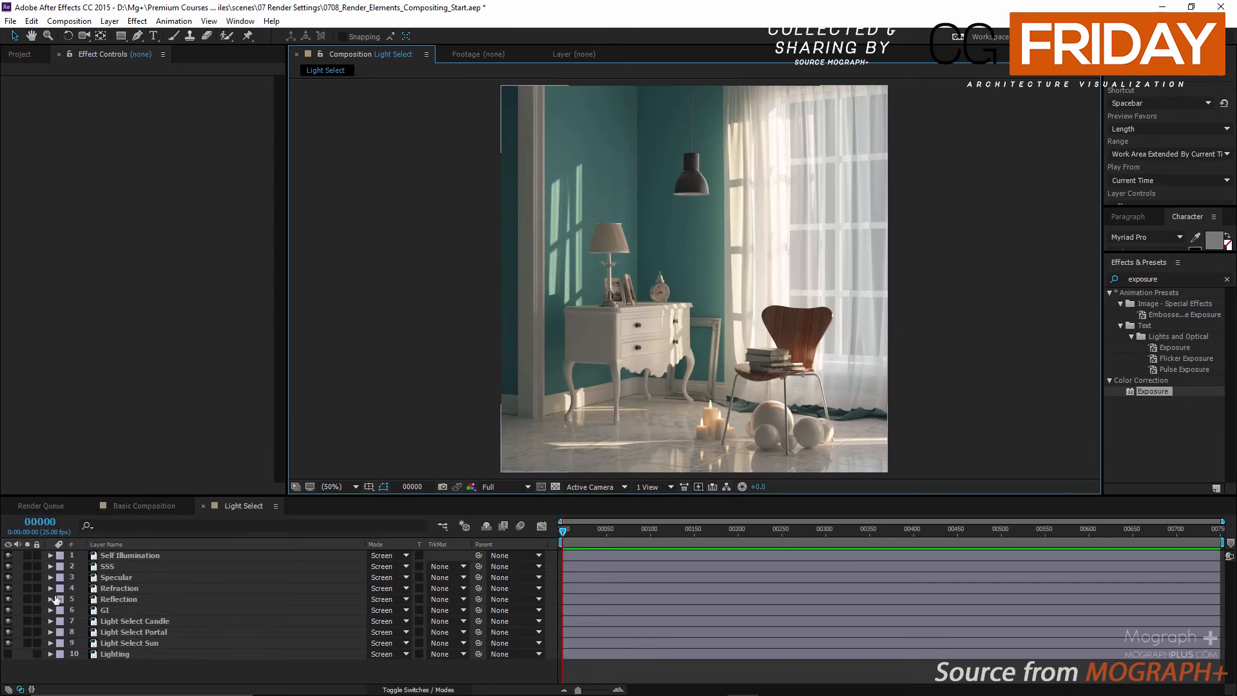
Compare the image with and without the Specular layer, both full frame and close up on the candles and spheres.
{"action": "left_click", "coordinate": [9, 577]}
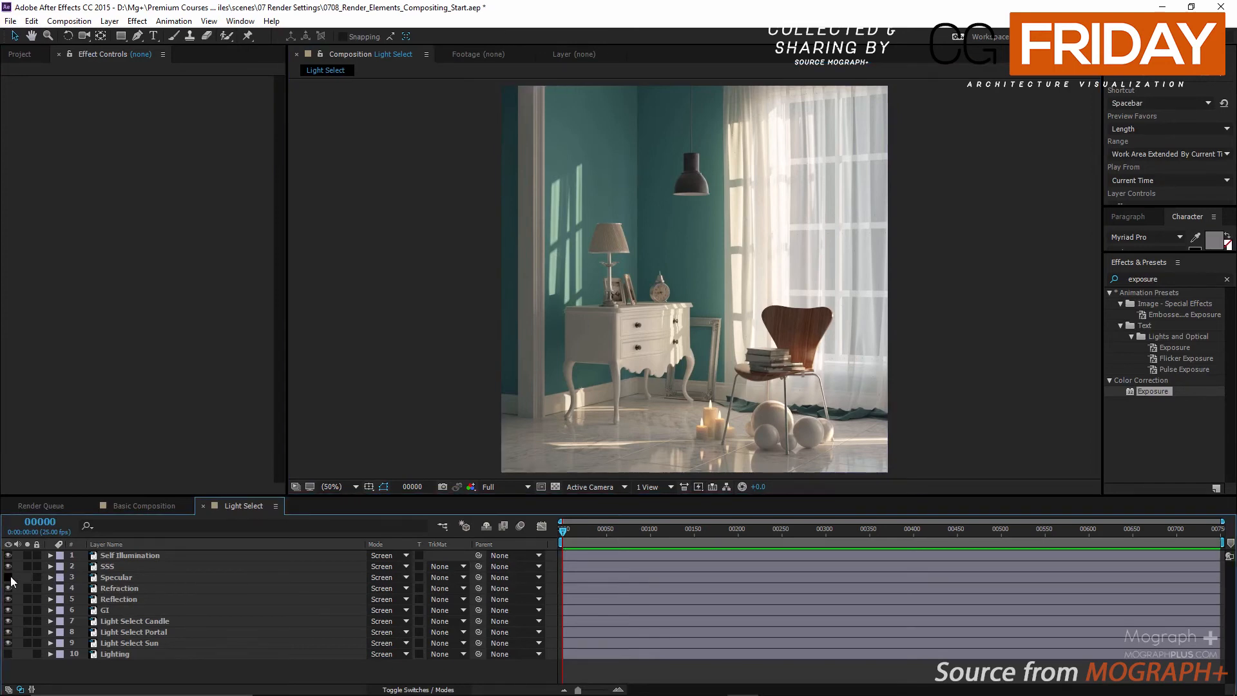
{"action": "left_click", "coordinate": [10, 577]}
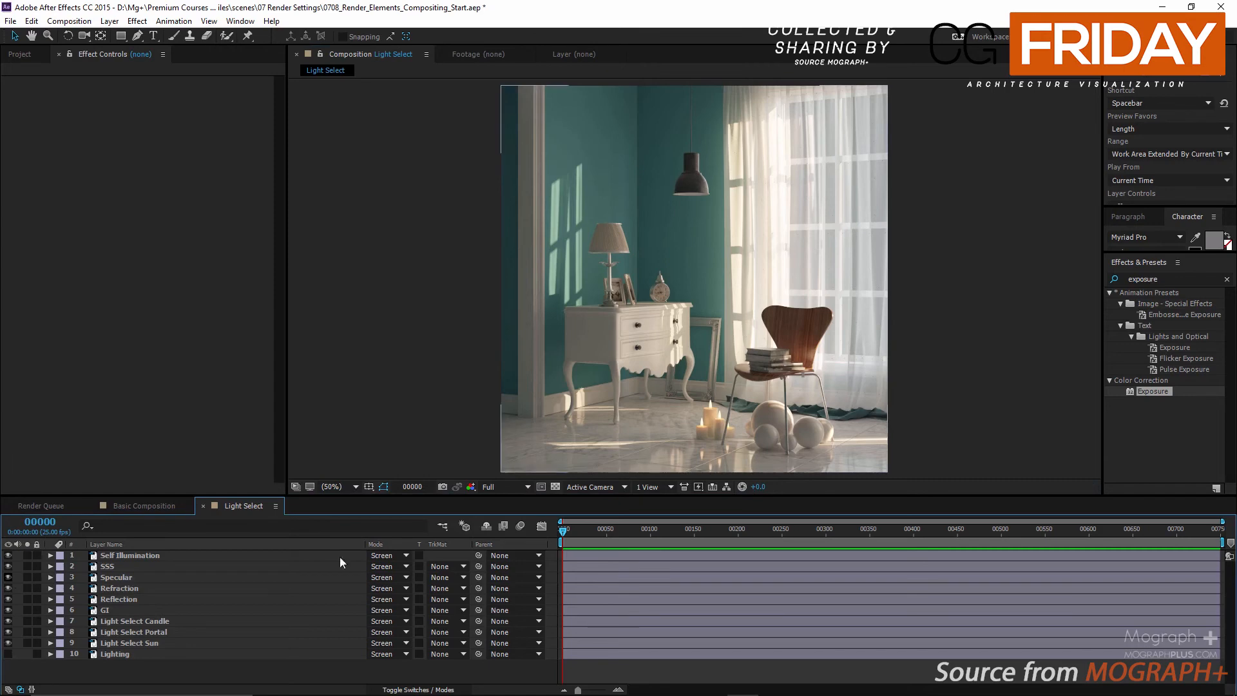
{"action": "scroll", "coordinate": [721, 439], "scroll_direction": "up", "scroll_amount": 2}
{"action": "middle_click_drag", "start_coordinate": [672, 455], "coordinate": [644, 235]}
{"action": "middle_click_drag", "start_coordinate": [701, 413], "coordinate": [664, 214]}
{"action": "mouse_move", "coordinate": [667, 381]}
{"action": "middle_mouse_down"}
{"action": "mouse_move", "coordinate": [657, 333]}
{"action": "mouse_move", "coordinate": [485, 200]}
{"action": "middle_mouse_up"}
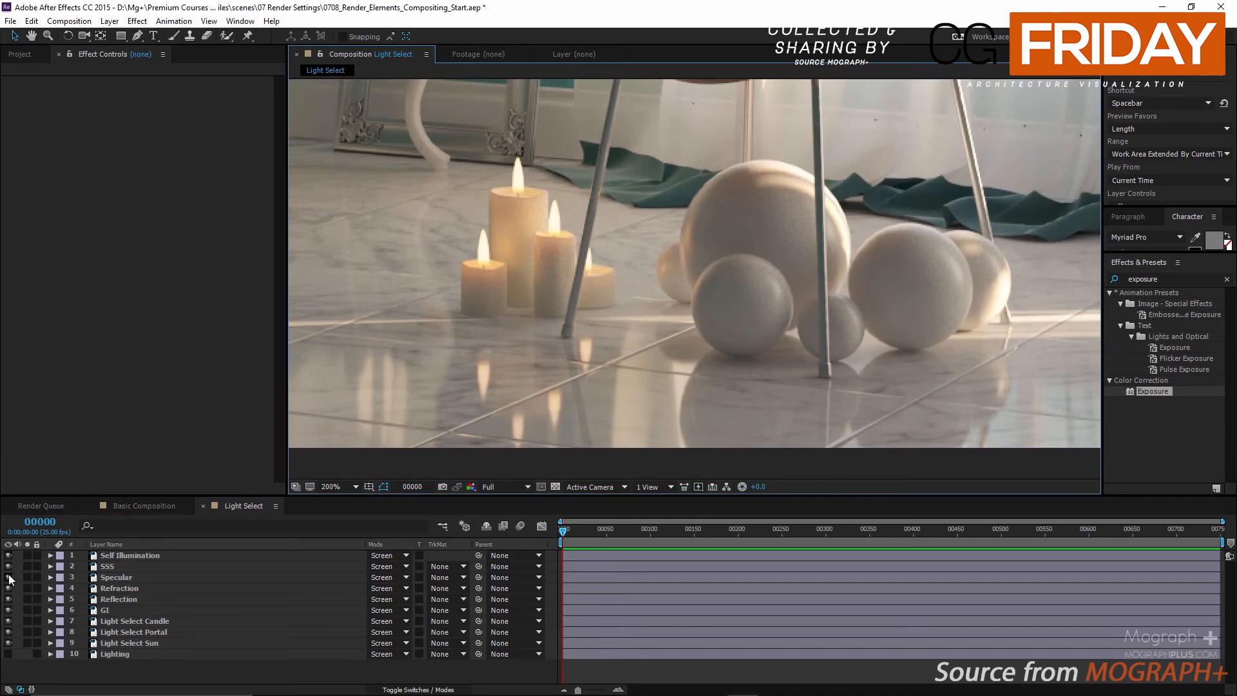
{"action": "left_click", "coordinate": [9, 576]}
{"action": "left_click", "coordinate": [9, 576]}
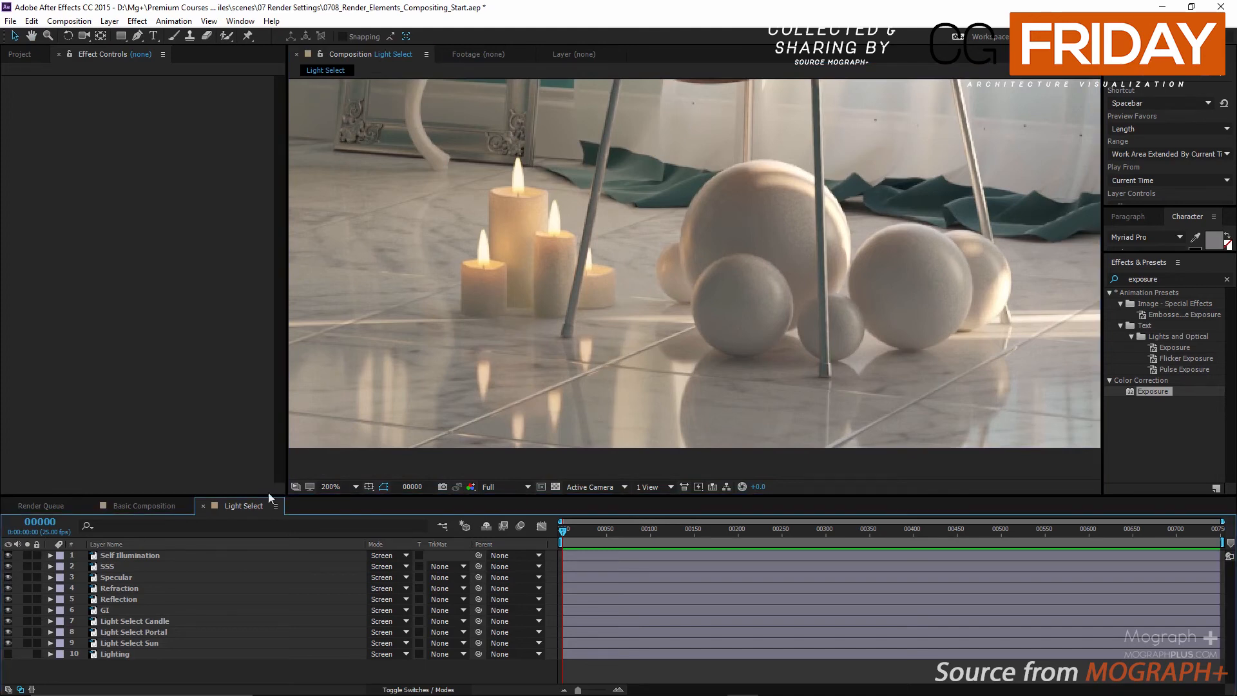
{"action": "scroll", "coordinate": [673, 310], "scroll_direction": "down", "scroll_amount": 2}
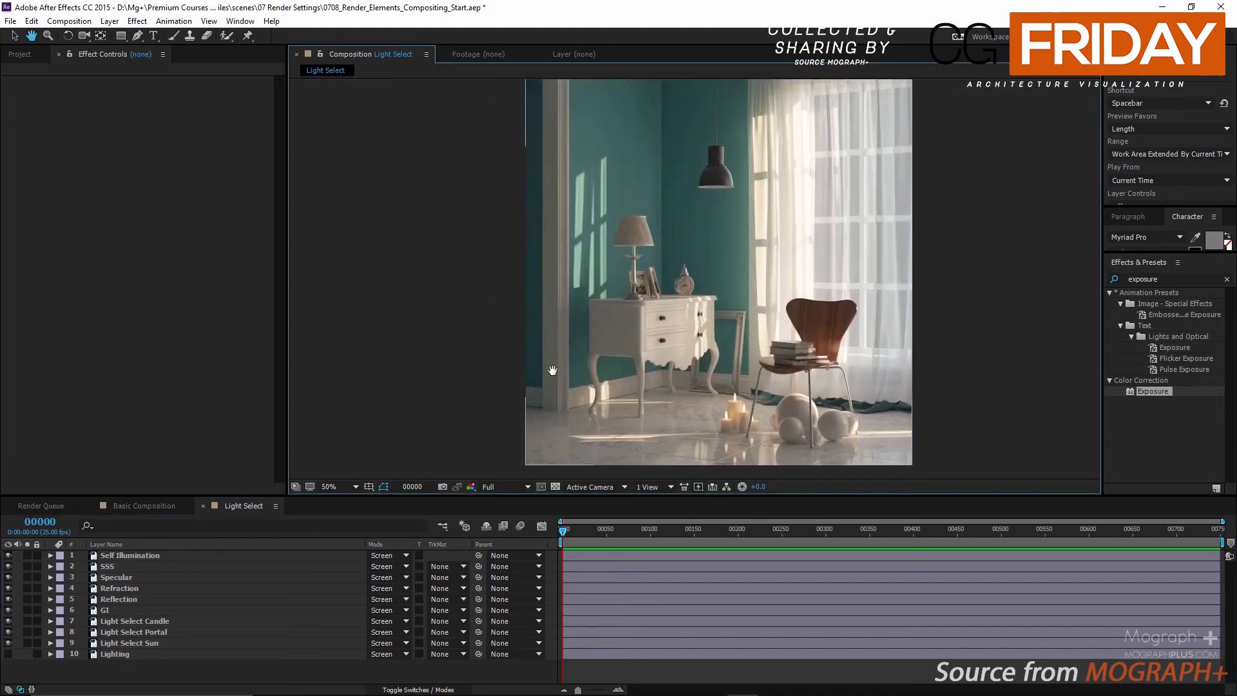
{"action": "key", "text": "shift+slash"}
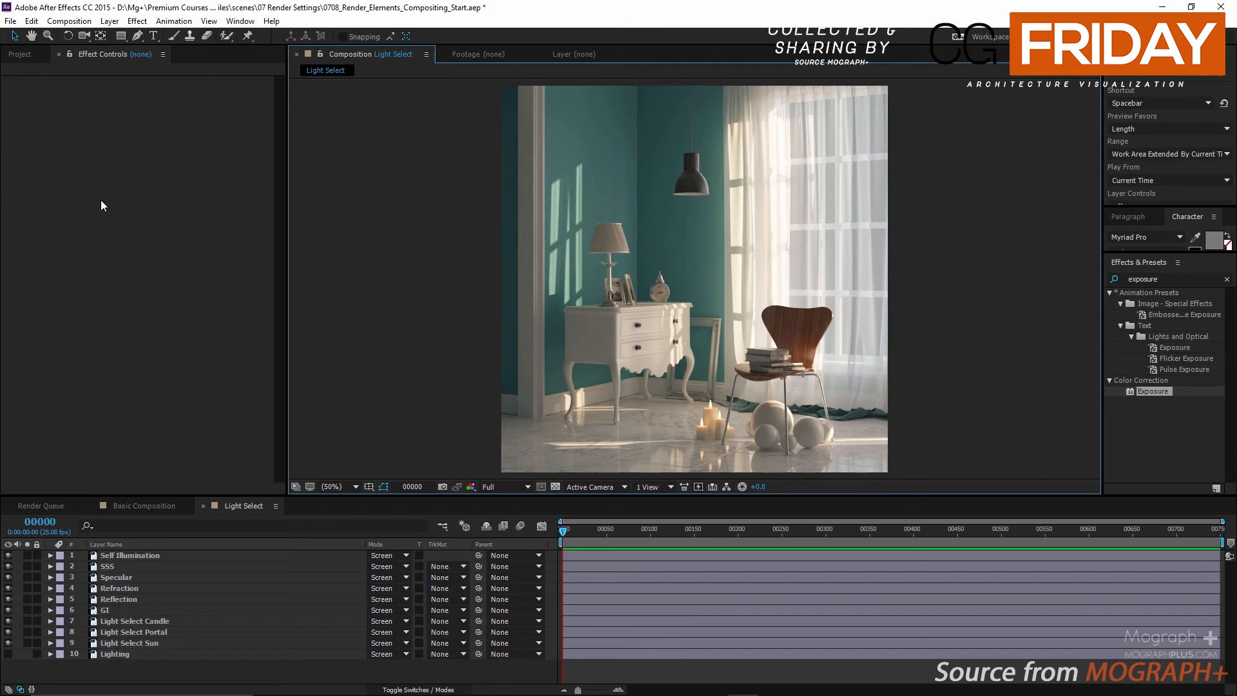
Create a composition from BlueRoom.0000.exr and rename it GI Reconstruction.
{"action": "left_click", "coordinate": [22, 54]}
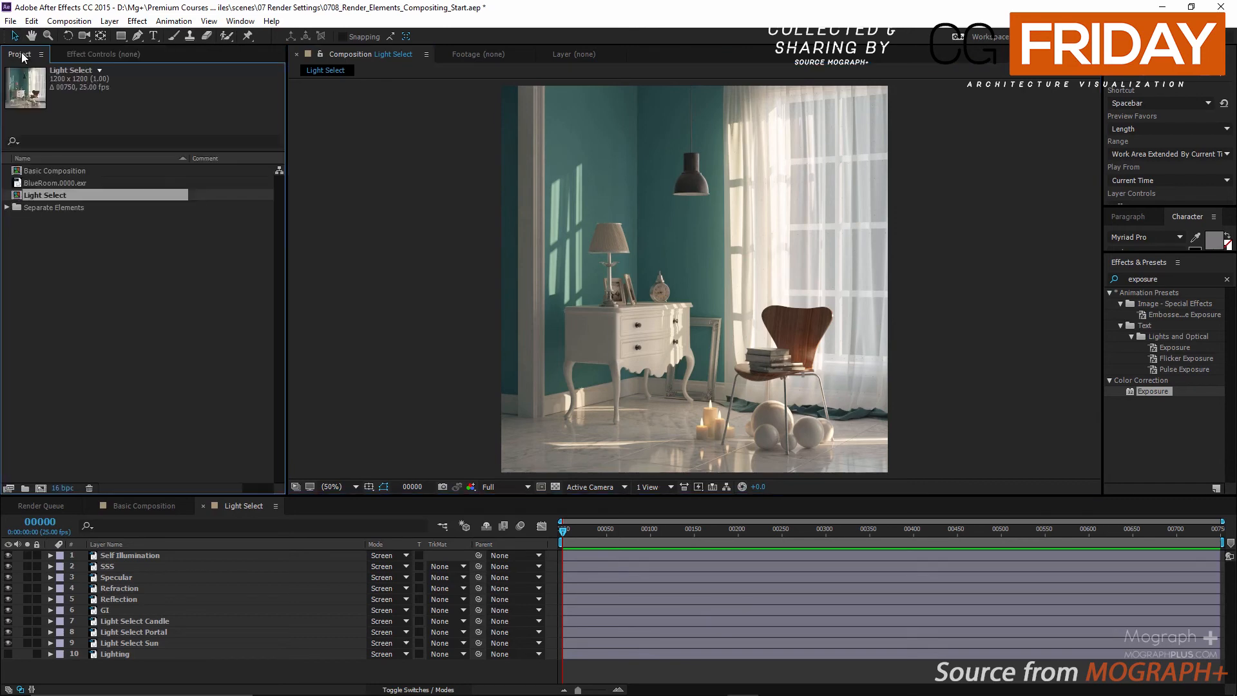
{"action": "left_click", "coordinate": [73, 182]}
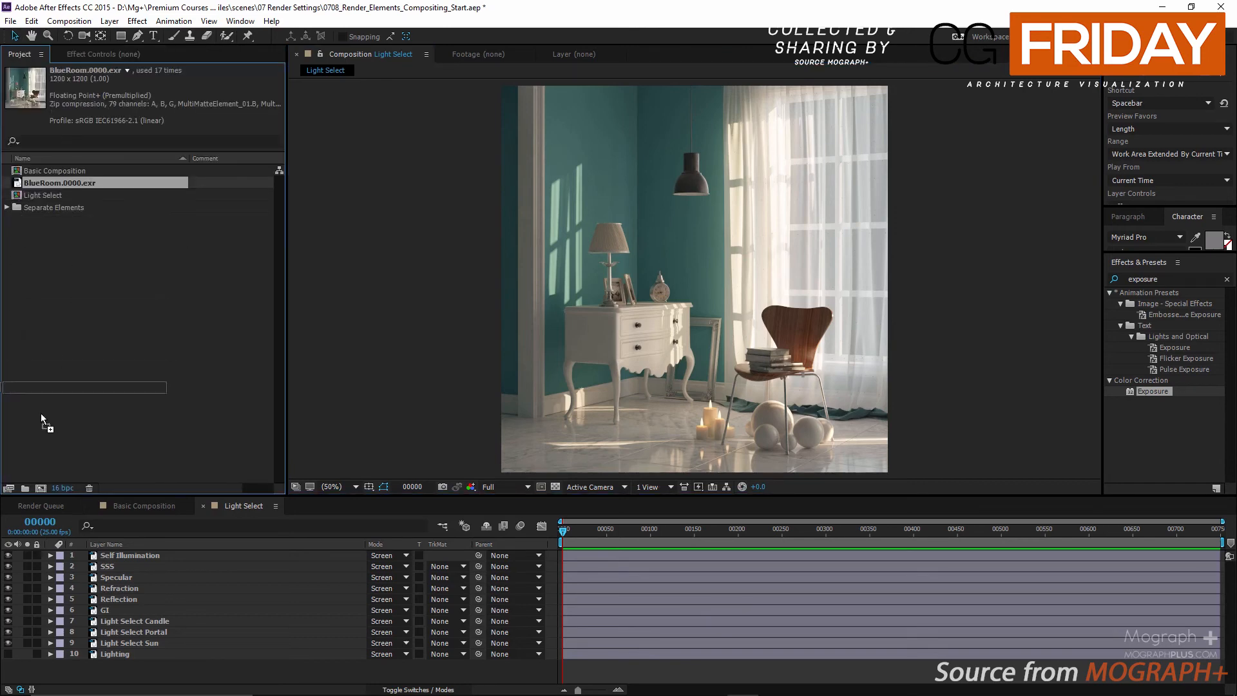
{"action": "left_click", "coordinate": [41, 489]}
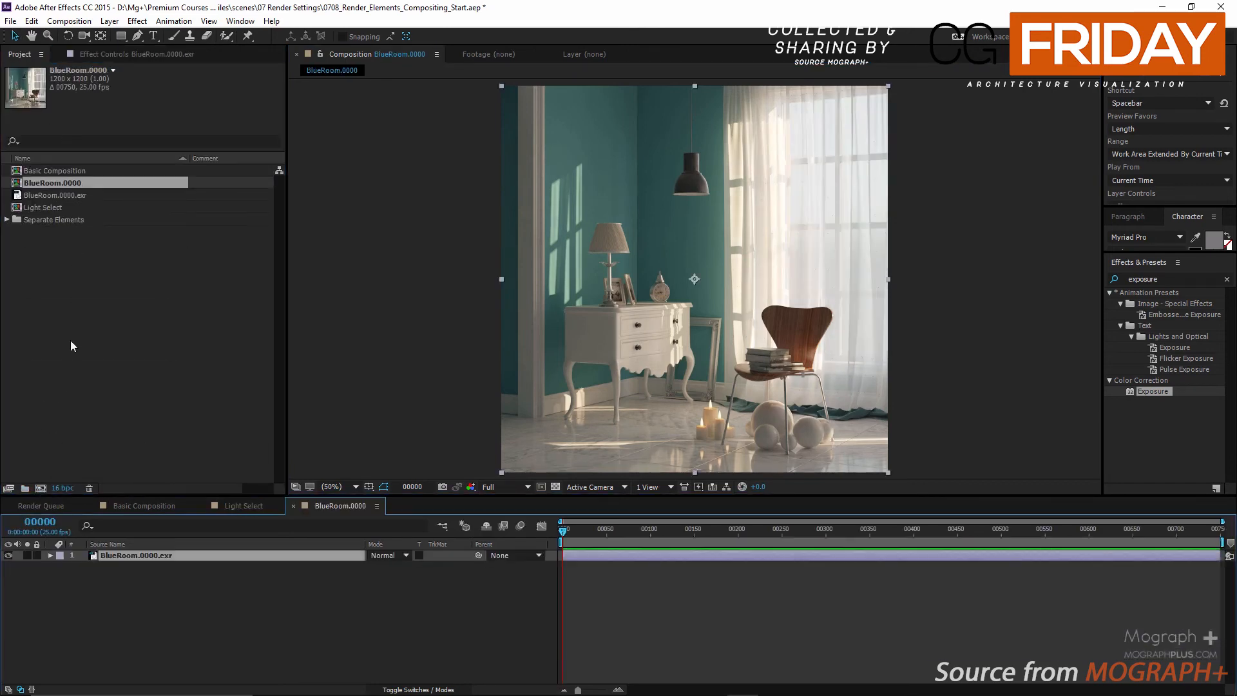
{"action": "left_click", "coordinate": [72, 183]}
{"action": "key", "text": "Return"}
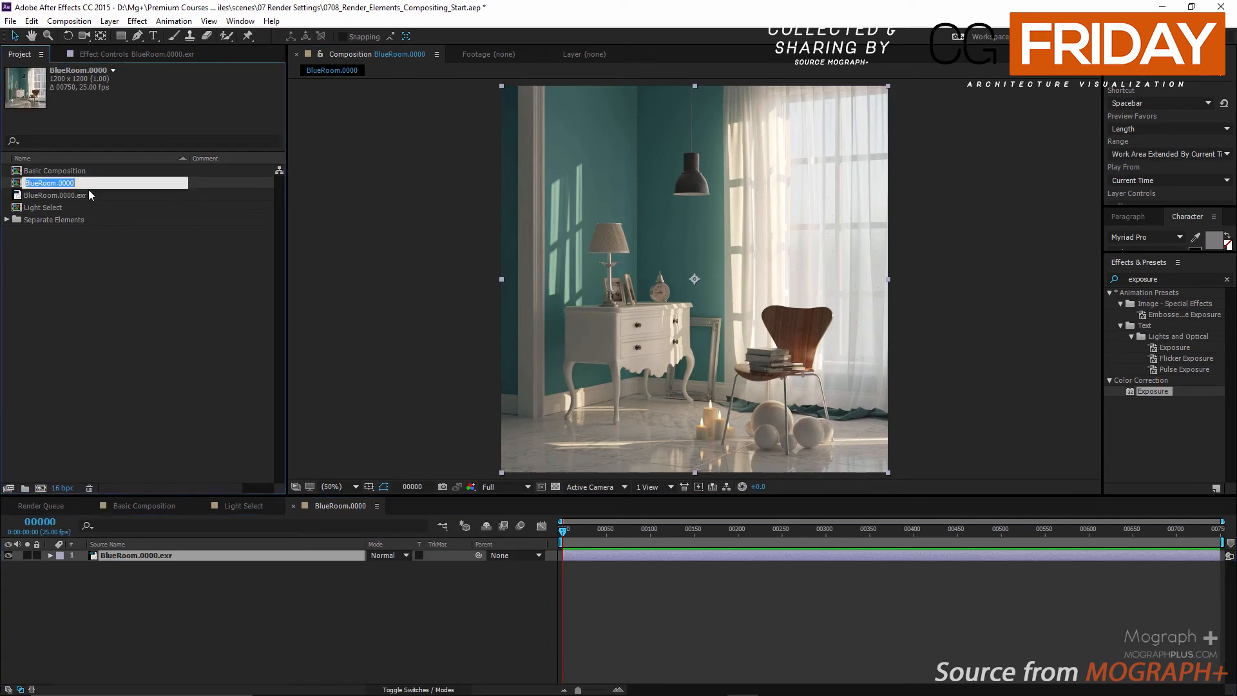
{"action": "type", "text": "GI Reconstruction"}
{"action": "key", "text": "Return"}
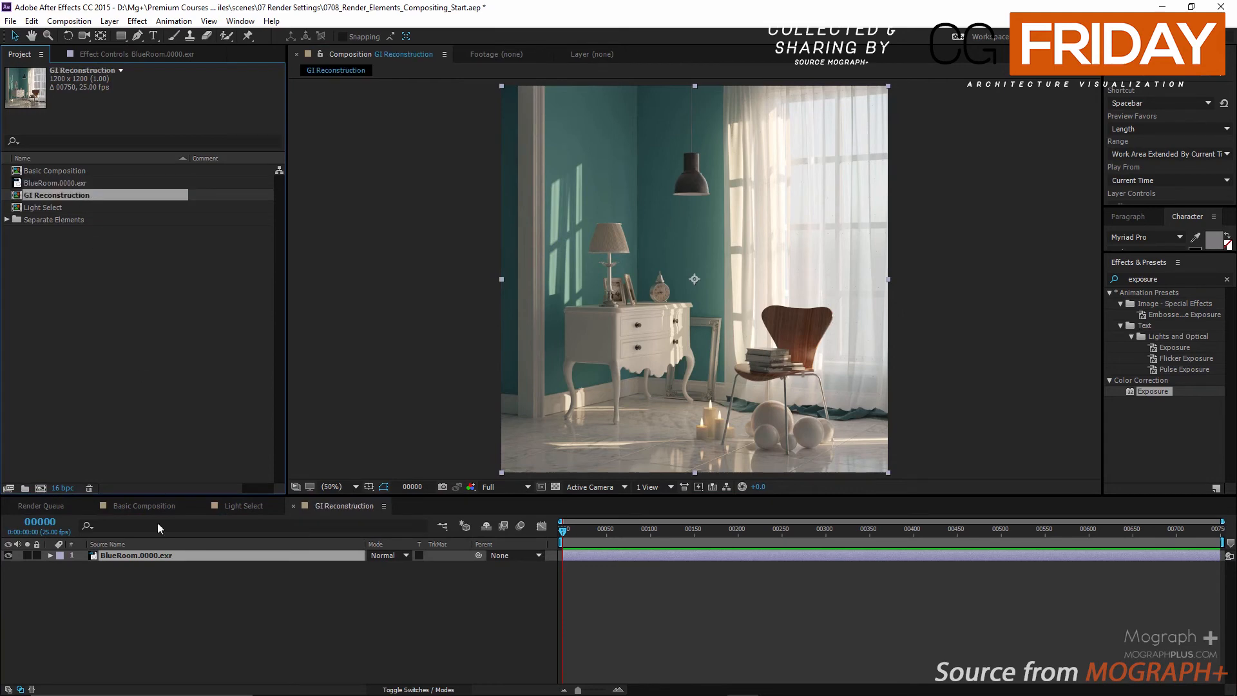
Apply EXtractoR to the BlueRoom.0000.exr layer in GI Reconstruction and extract the VRayRawGlobalIllumination pass.
{"action": "left_click", "coordinate": [172, 580]}
{"action": "left_click", "coordinate": [161, 558]}
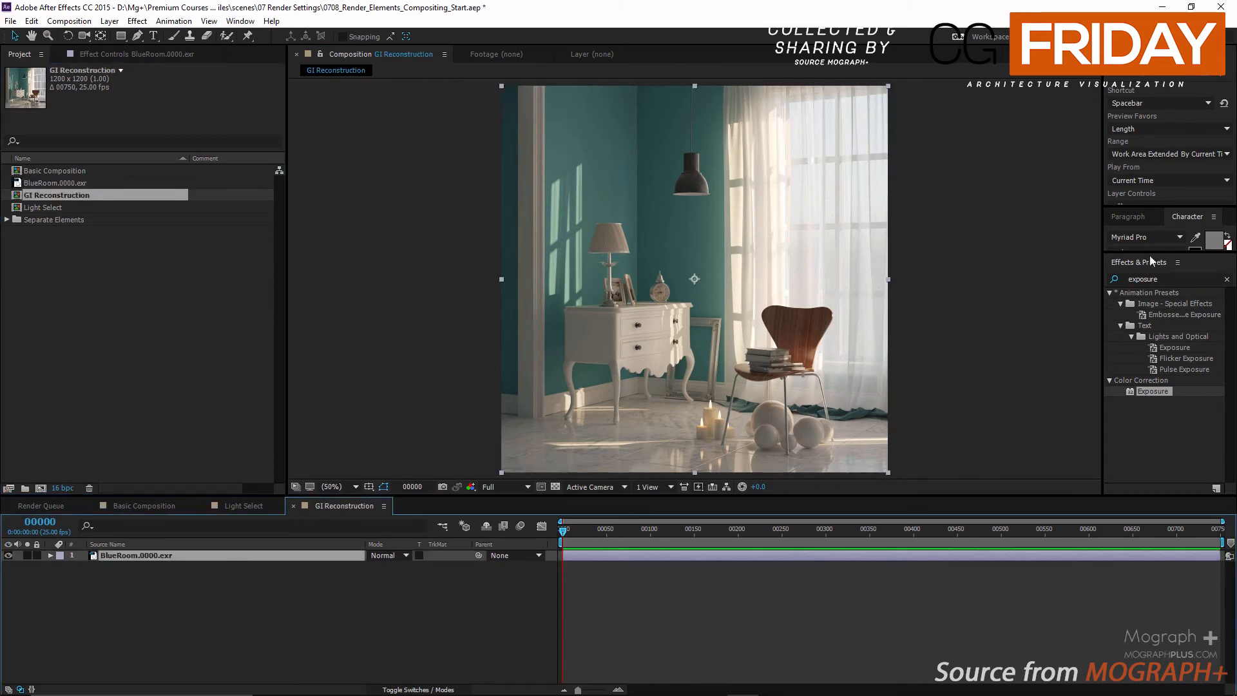
{"action": "left_click", "coordinate": [1143, 284]}
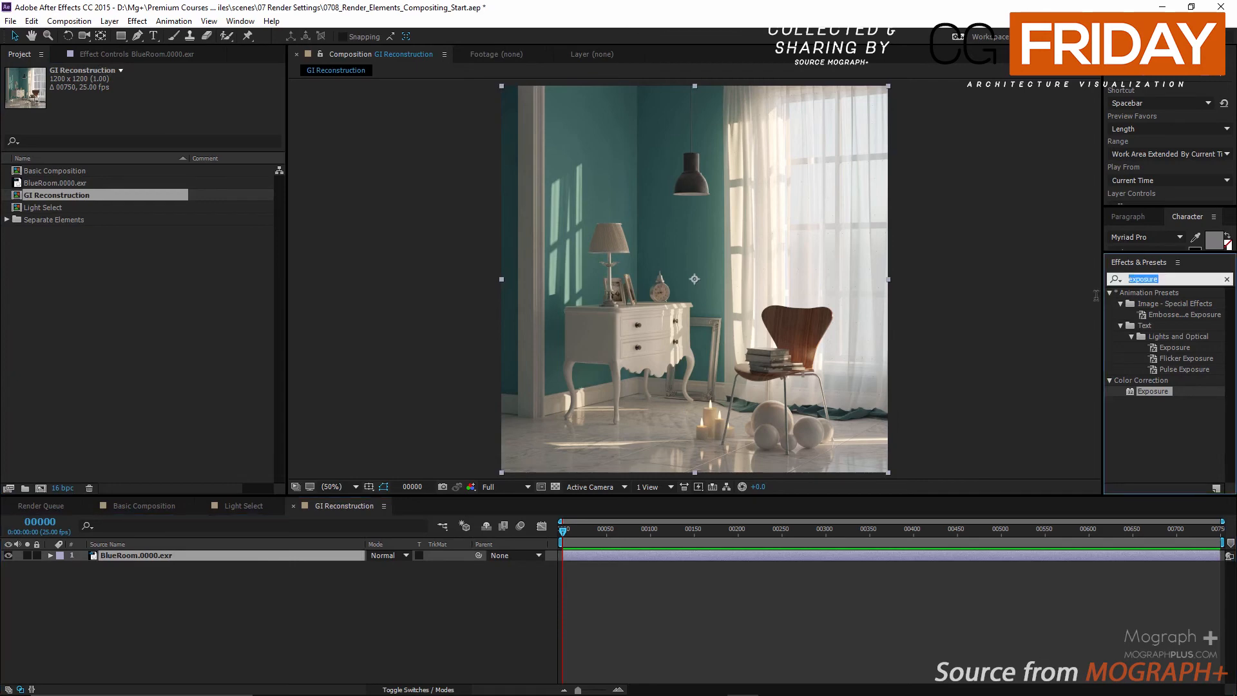
{"action": "type", "text": "extra"}
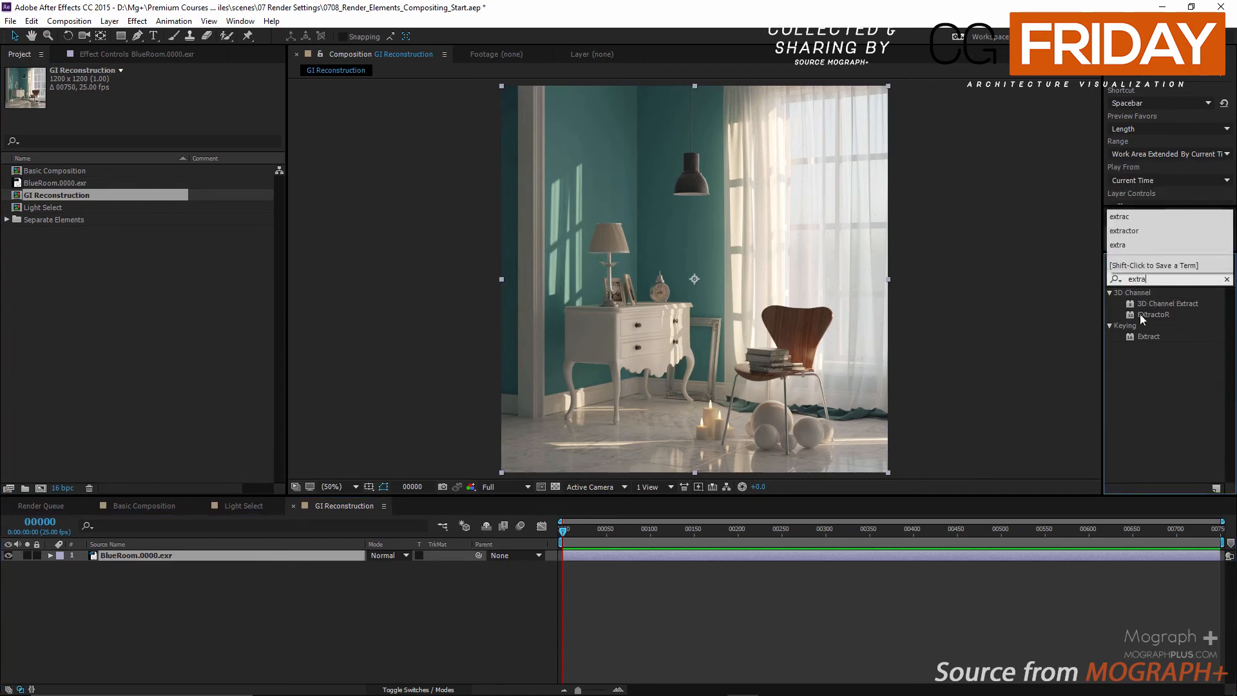
{"action": "double_click", "coordinate": [1141, 316]}
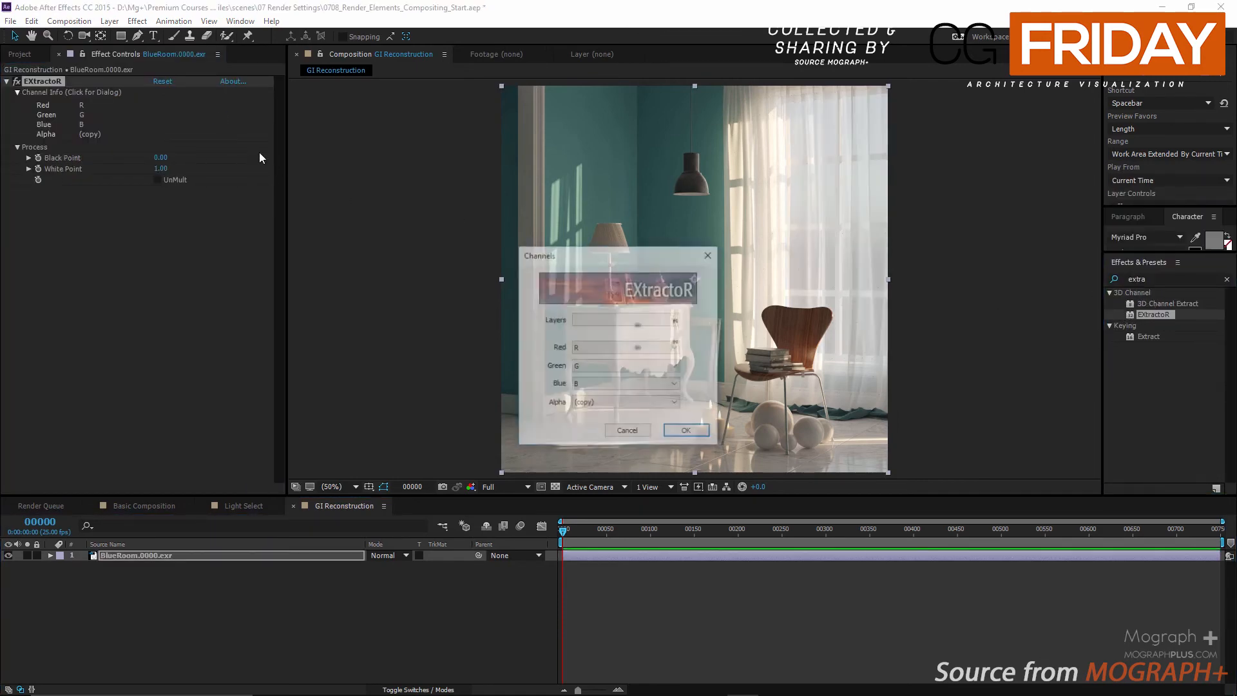
{"action": "left_click", "coordinate": [674, 320]}
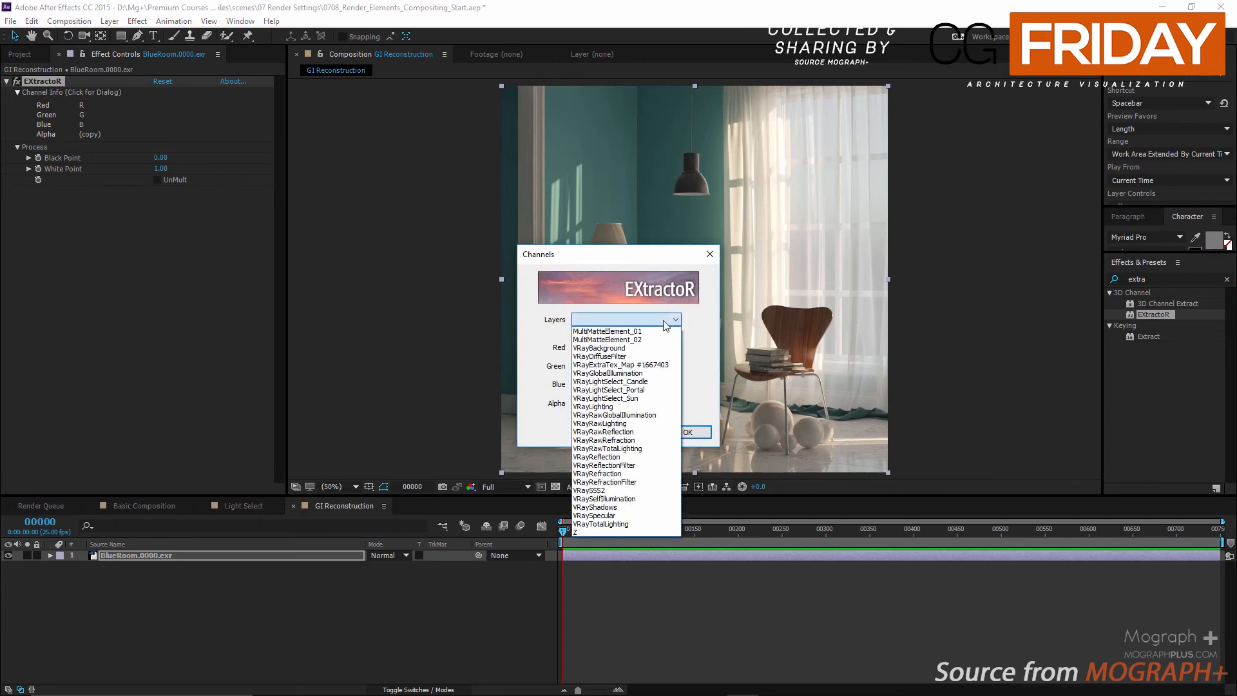
{"action": "left_click", "coordinate": [652, 416]}
{"action": "left_click", "coordinate": [685, 432]}
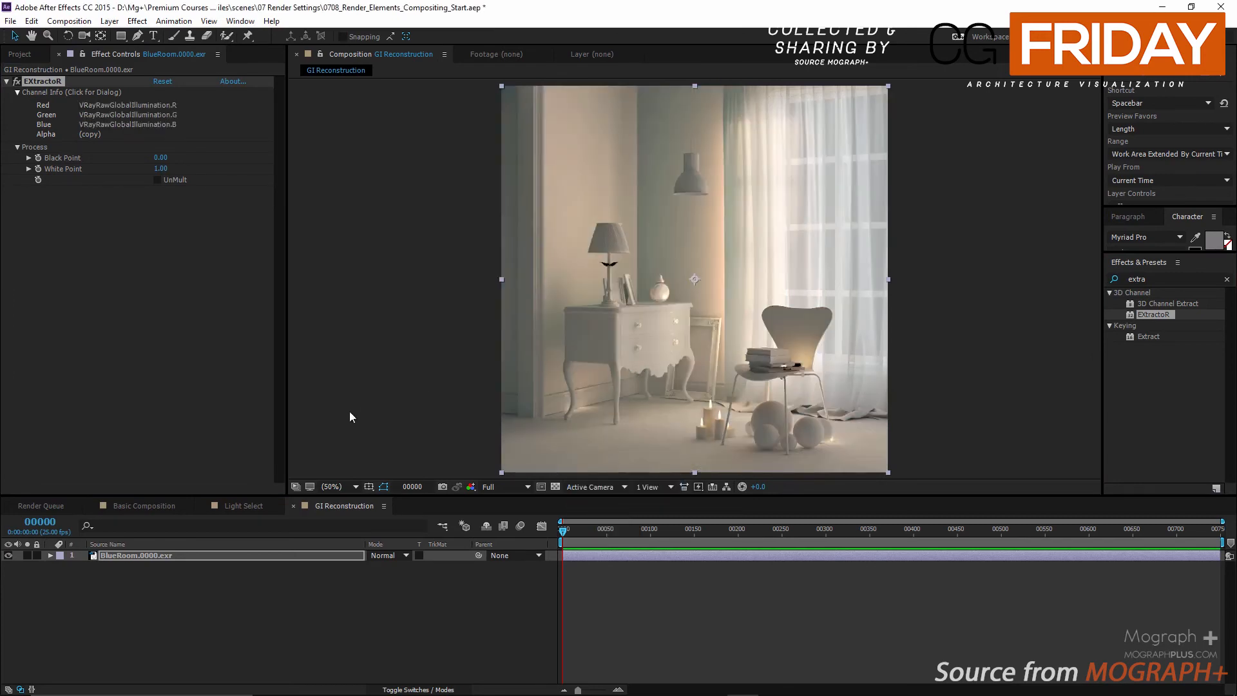
Rename the raw global illumination layer as RAW GI.
{"action": "left_click", "coordinate": [145, 594]}
{"action": "left_click", "coordinate": [151, 553]}
{"action": "key", "text": "Return"}
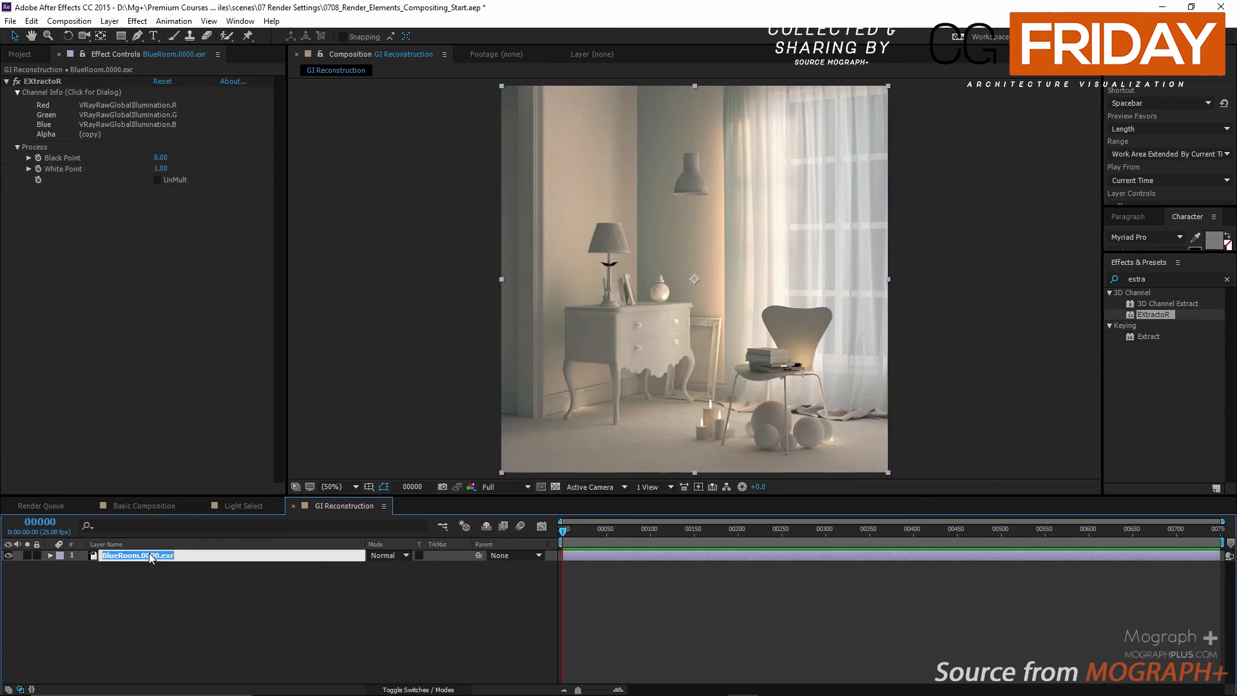
{"action": "type", "text": "RAW GI"}
{"action": "key", "text": "Return"}
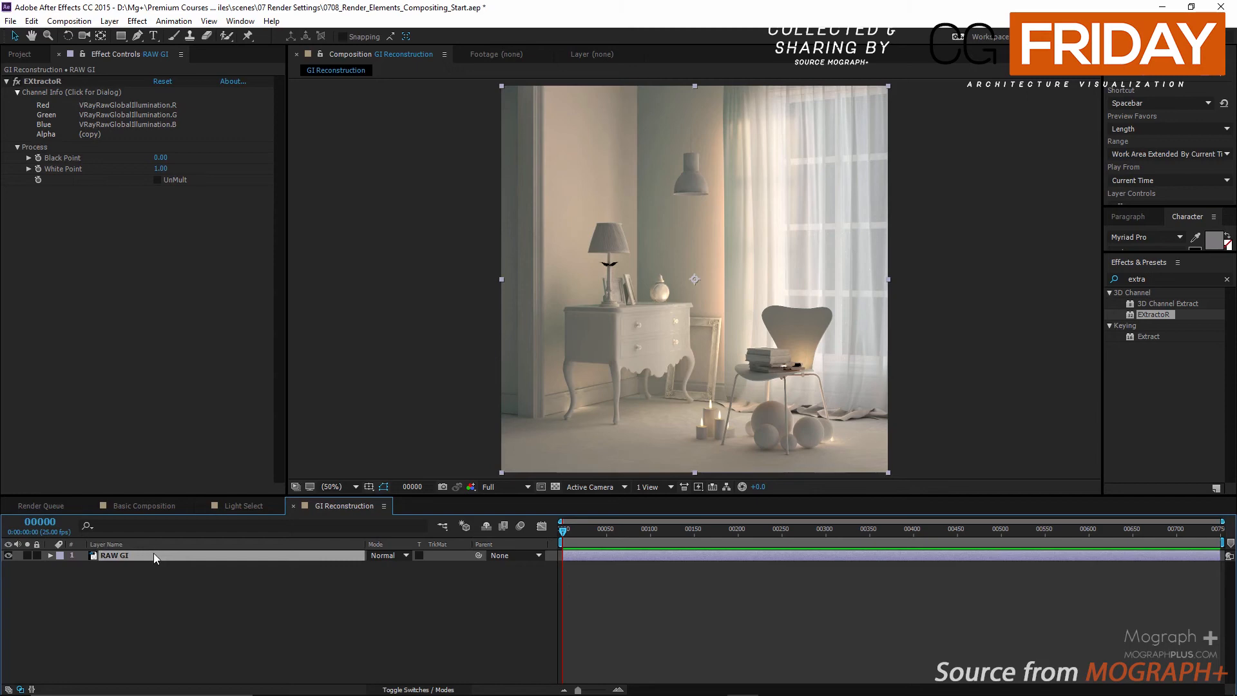
Duplicate the RAW GI layer and rename the copy Diffuse Filter.
{"action": "left_click", "coordinate": [179, 587]}
{"action": "left_click", "coordinate": [169, 558]}
{"action": "key", "text": "ctrl+d"}
{"action": "key", "text": "Caps_Lock"}
{"action": "key", "text": "Return"}
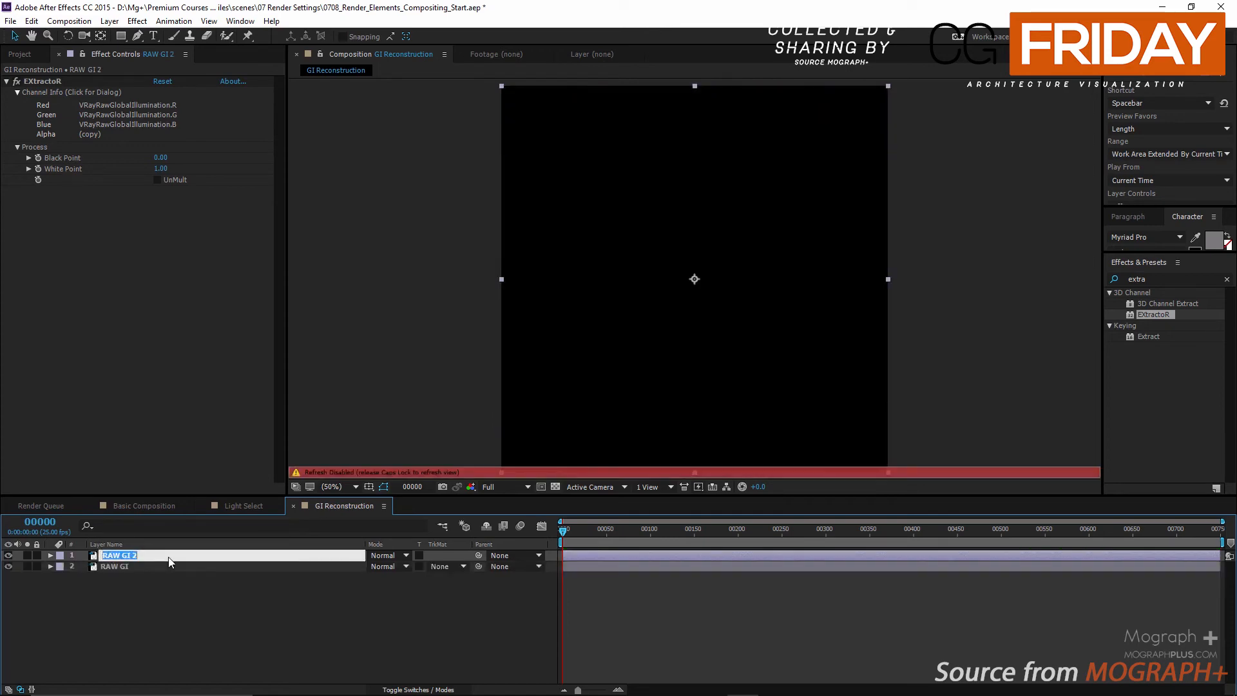
{"action": "type", "text": "D"}
{"action": "key", "text": "Caps_Lock"}
{"action": "type", "text": "iffu"}
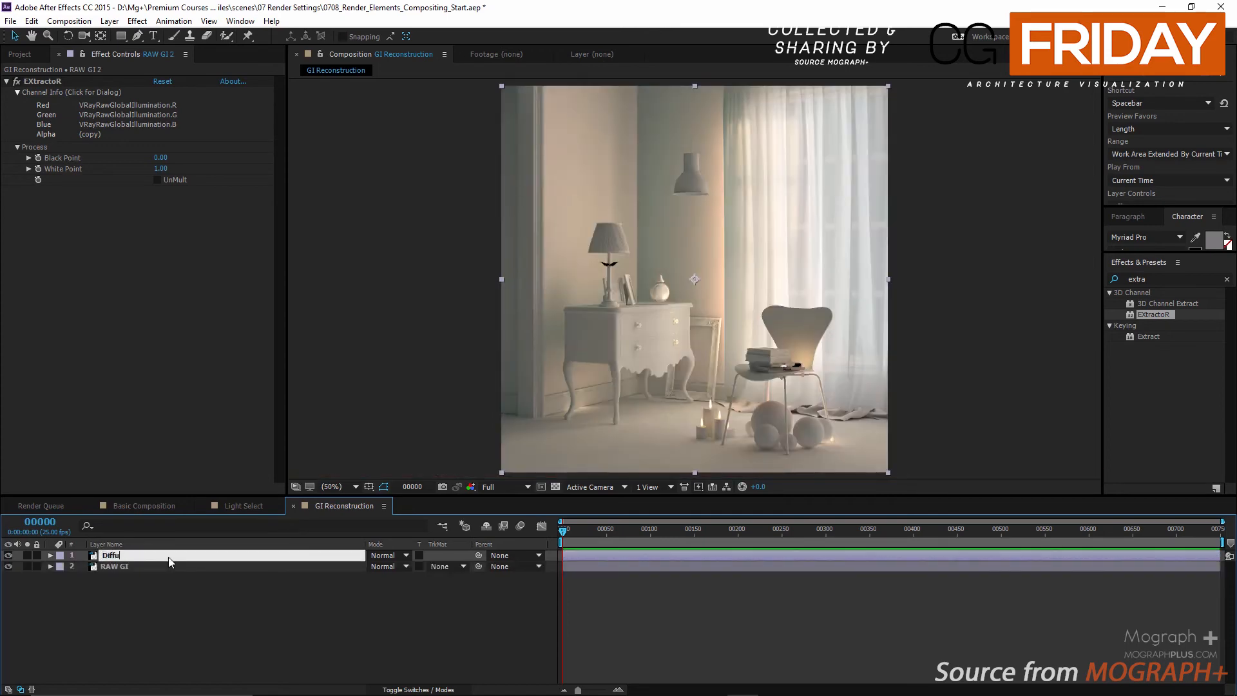
{"action": "type", "text": "se Filter"}
{"action": "key", "text": "Return"}
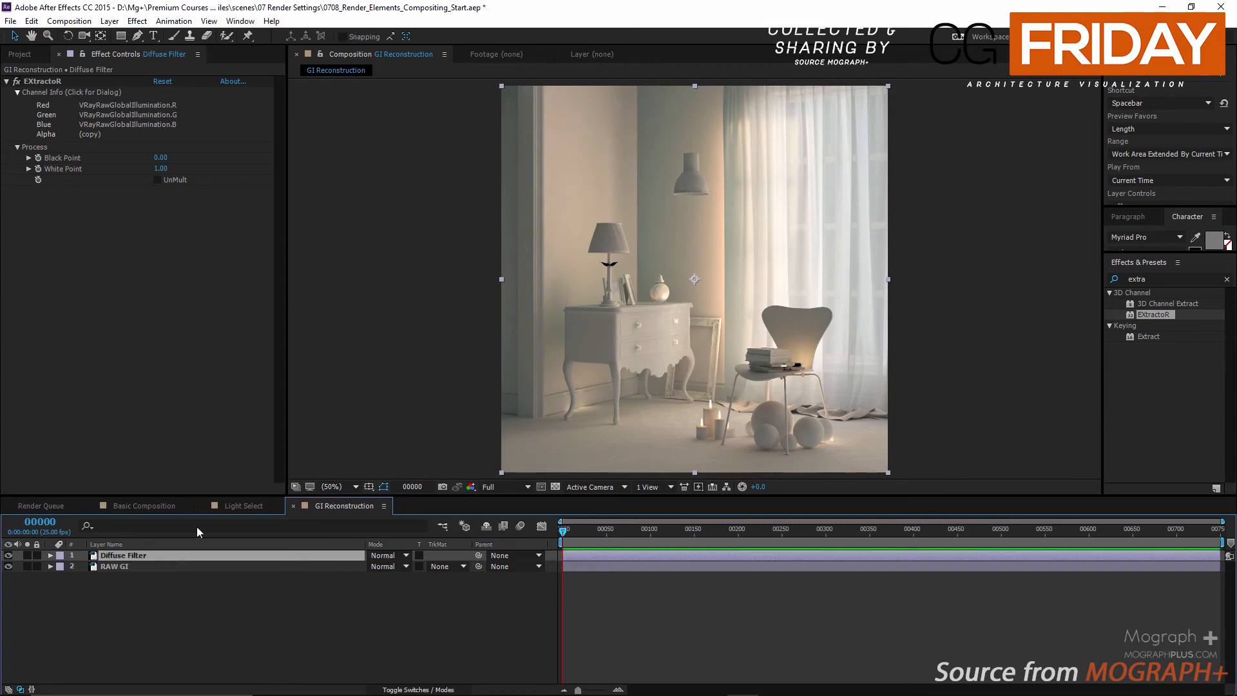
Switch the EXtractoR source of the Diffuse Filter layer to the VRayDiffuseFilter pass.
{"action": "left_click", "coordinate": [103, 92]}
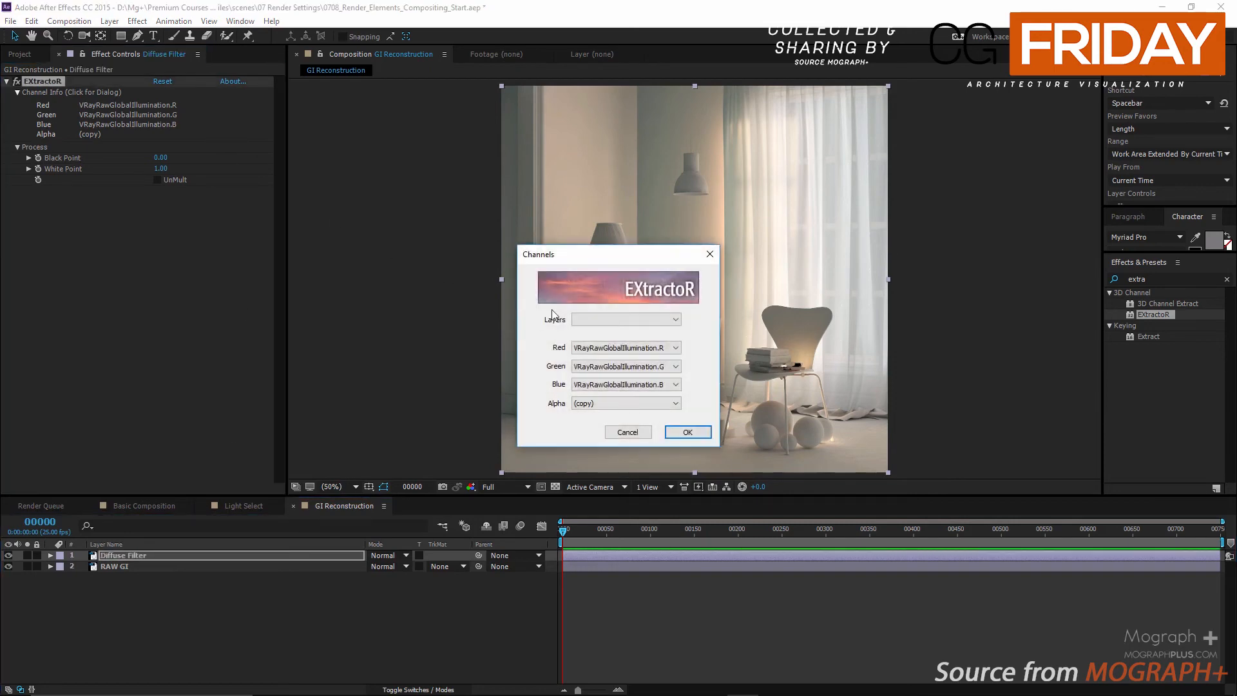
{"action": "left_click", "coordinate": [618, 320]}
{"action": "left_click", "coordinate": [633, 357]}
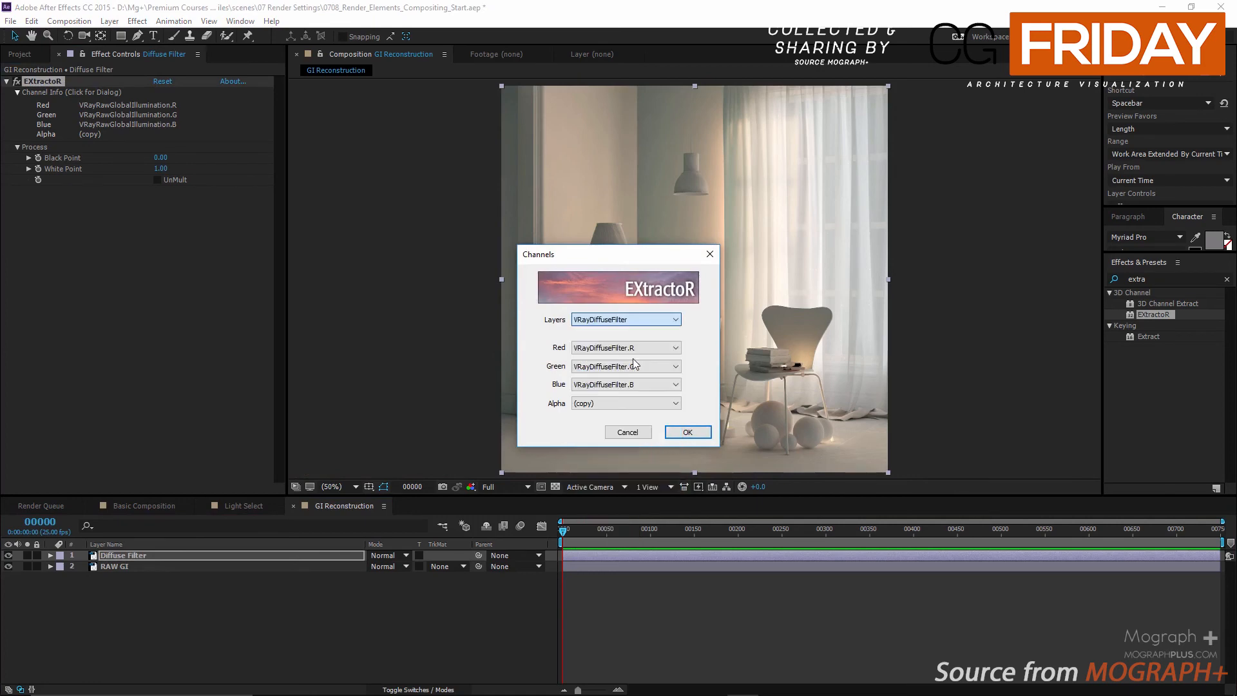
{"action": "left_click", "coordinate": [684, 430]}
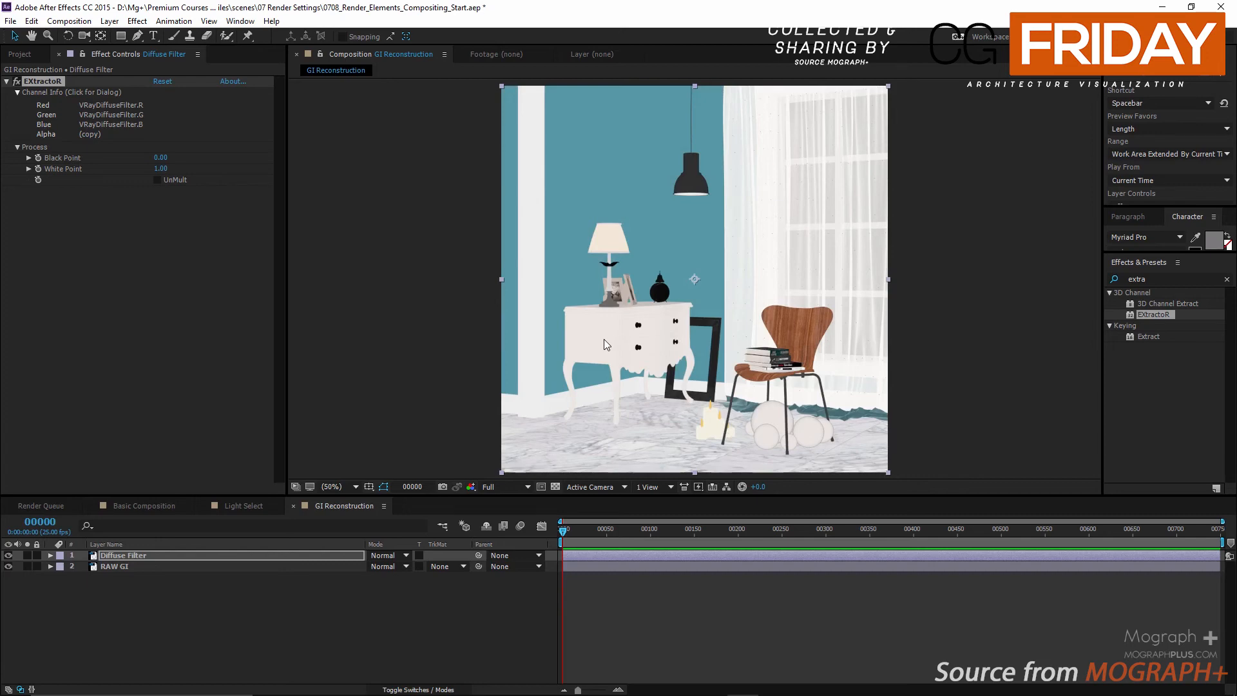
Set the Diffuse Filter layer's blending mode to Multiply over RAW GI.
{"action": "left_click", "coordinate": [389, 557]}
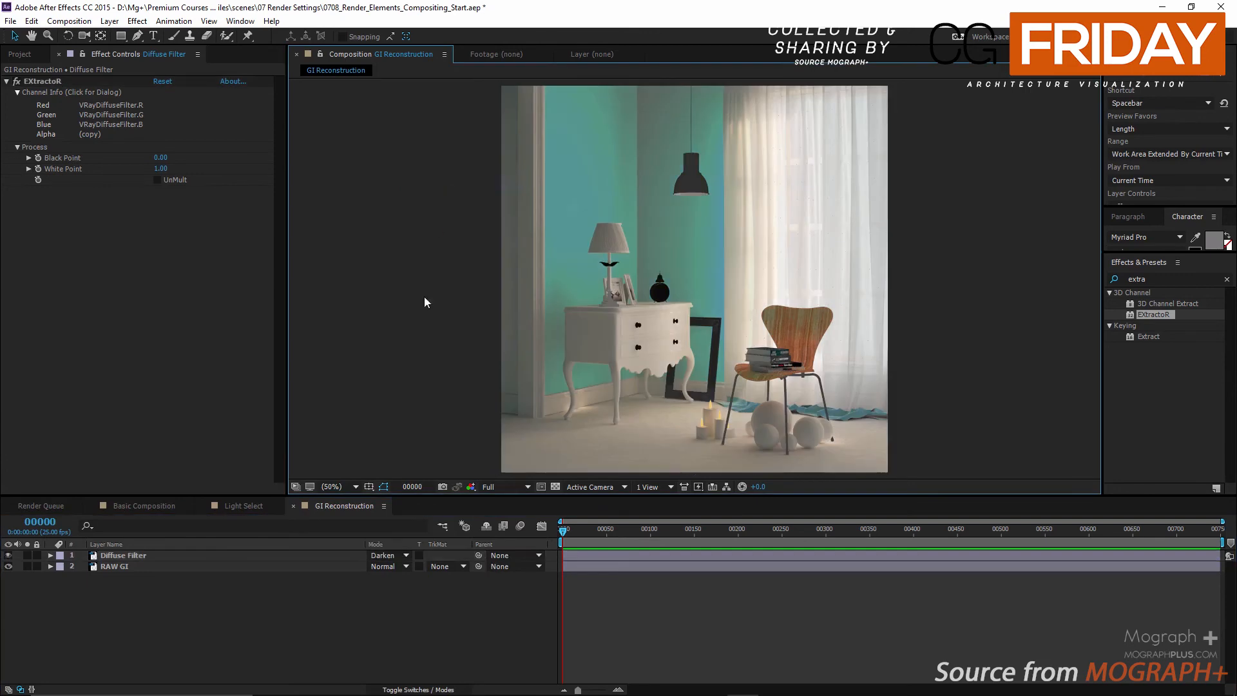
{"action": "left_click", "coordinate": [402, 556]}
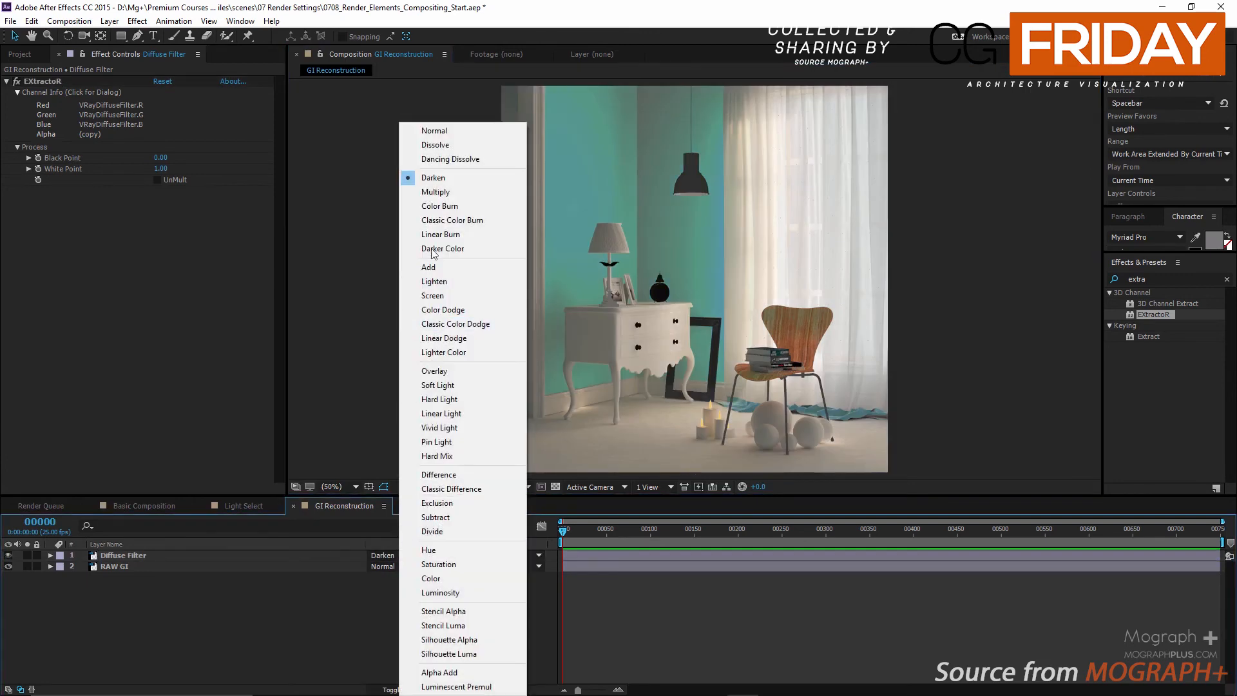
{"action": "left_click", "coordinate": [436, 192]}
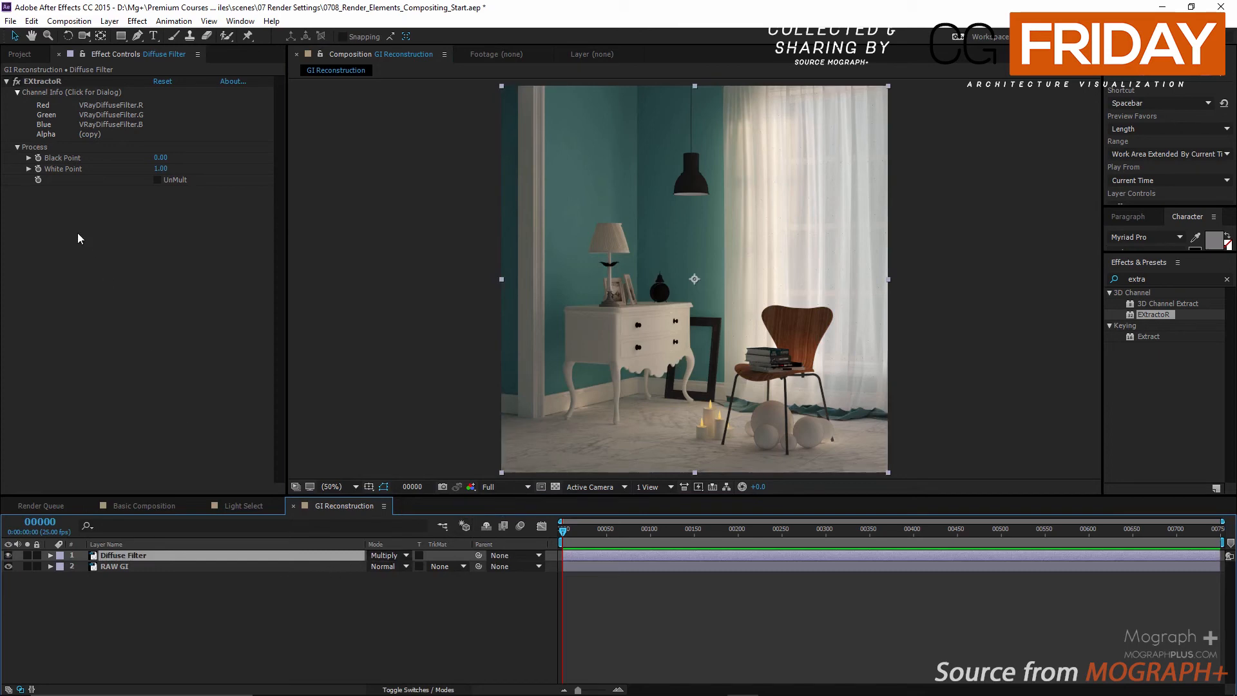
Duplicate Basic Composition in the project and rename the copy Complex Composition.
{"action": "left_click", "coordinate": [19, 54]}
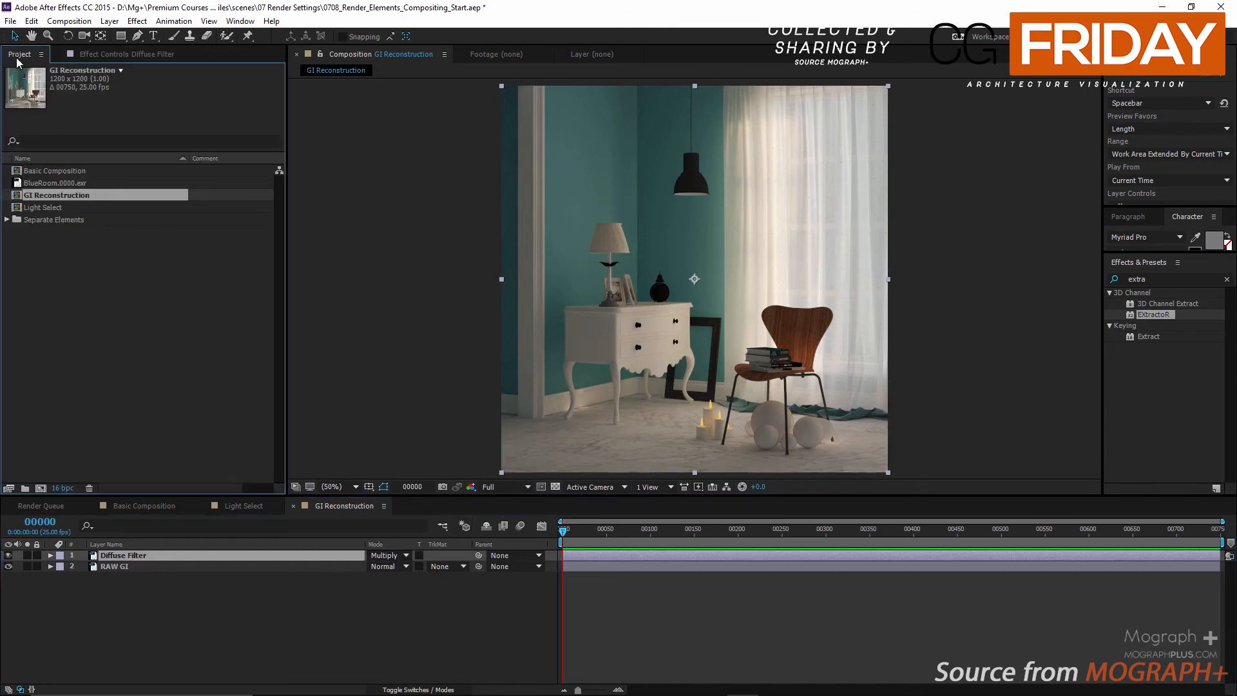
{"action": "left_click", "coordinate": [98, 270]}
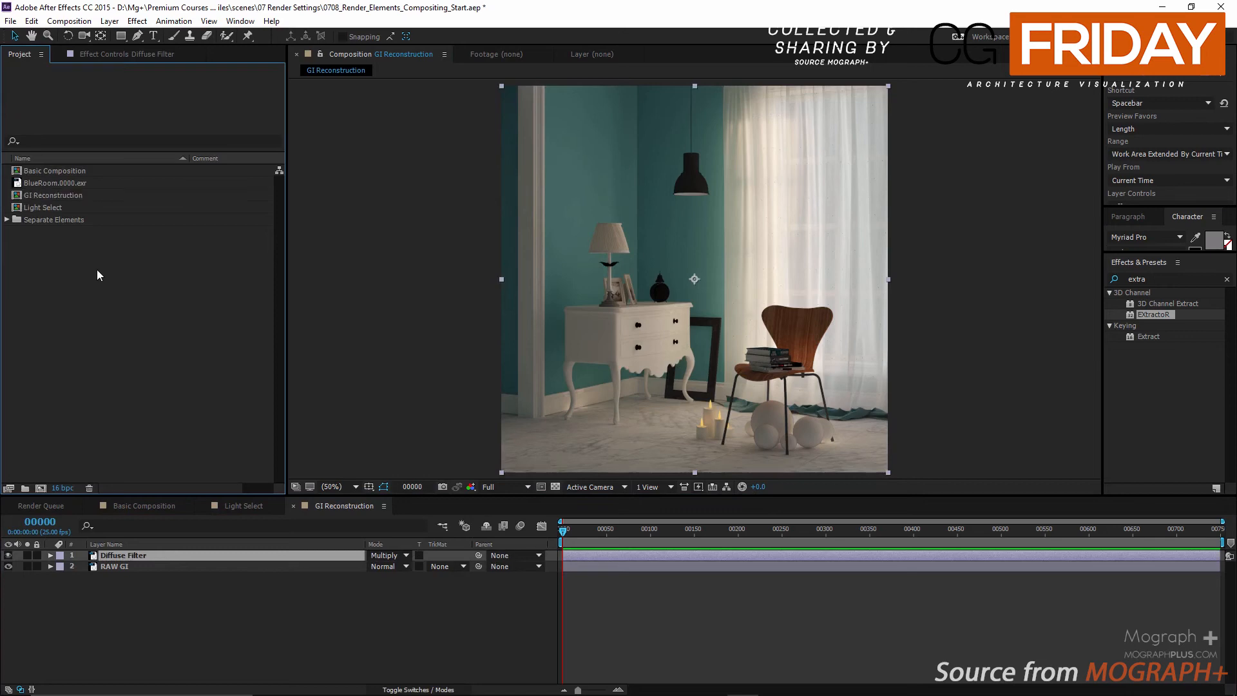
{"action": "left_click", "coordinate": [60, 171]}
{"action": "key", "text": "ctrl+d"}
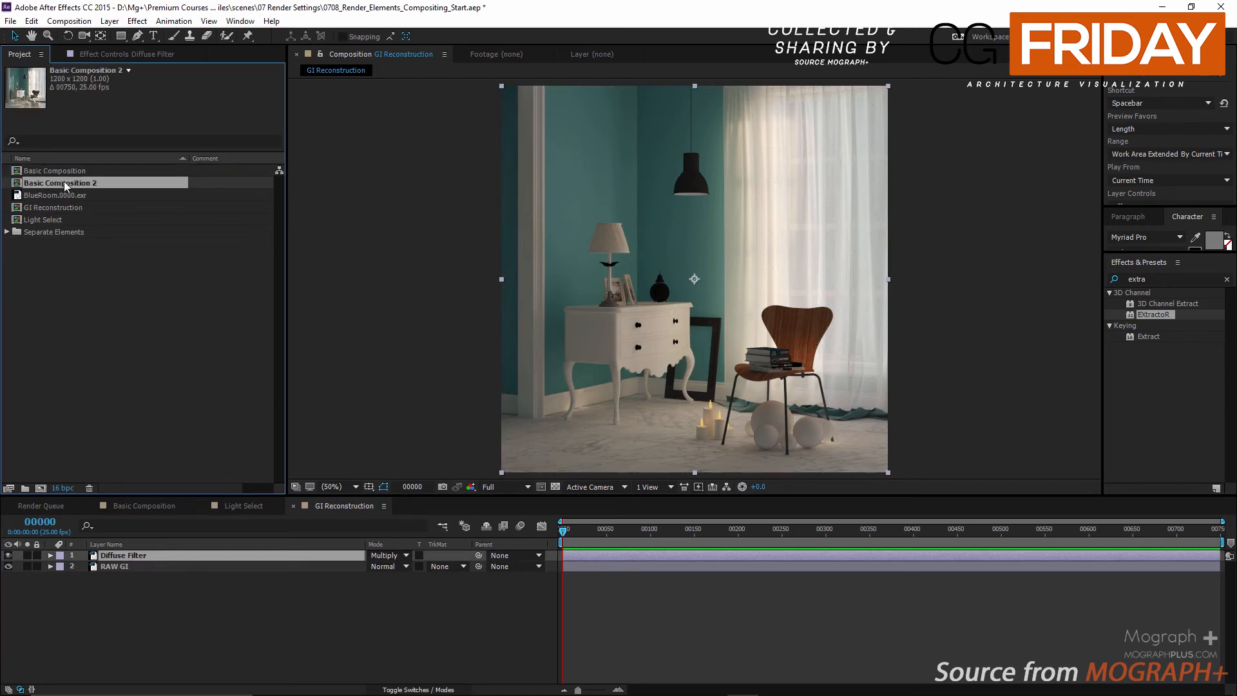
{"action": "key", "text": "Return"}
{"action": "left_click", "coordinate": [102, 183]}
{"action": "key", "text": "BackSpace"}
{"action": "key", "text": "BackSpace"}
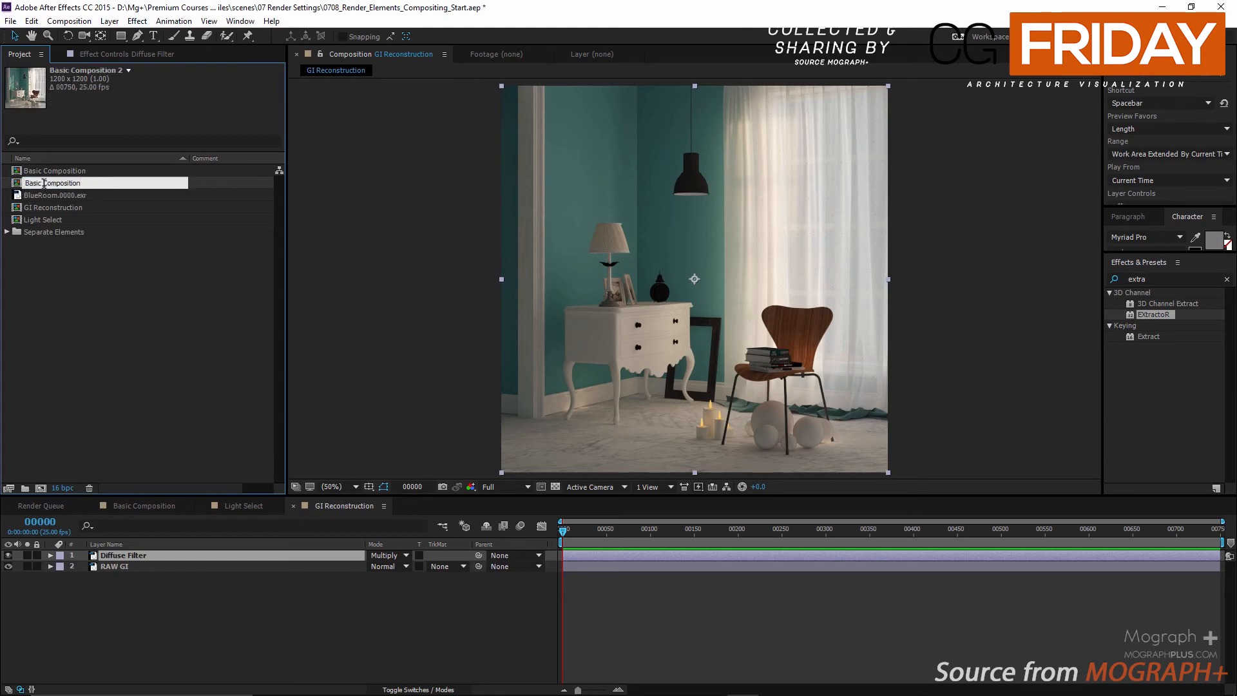
{"action": "double_click", "coordinate": [33, 183]}
{"action": "type", "text": "Complex"}
{"action": "key", "text": "Return"}
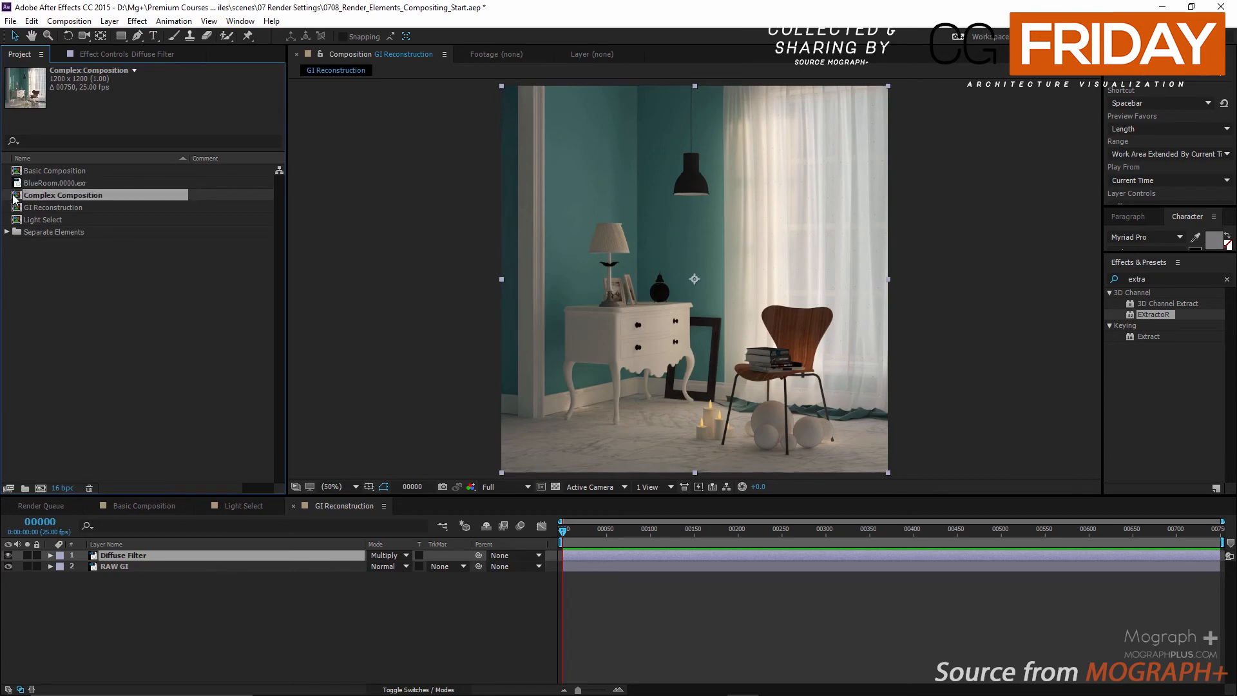
Open Complex Composition, hide its GI layer and insert the GI Reconstruction composition directly above it.
{"action": "double_click", "coordinate": [30, 196]}
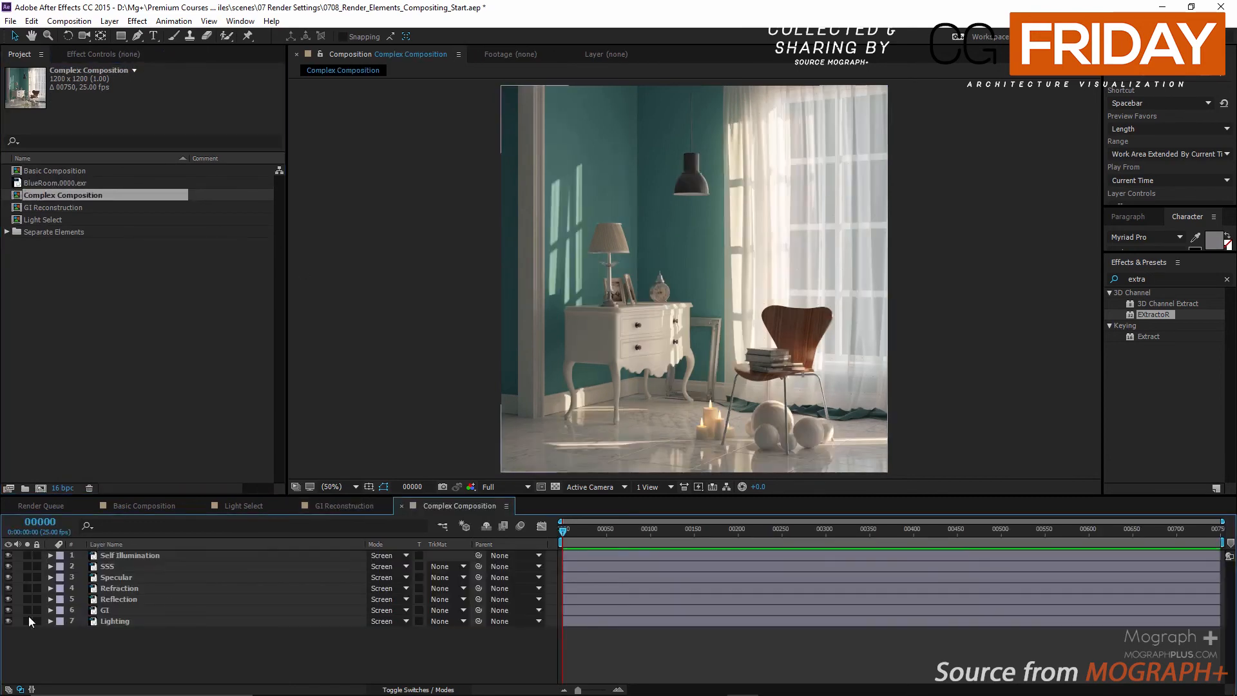
{"action": "left_click", "coordinate": [9, 611]}
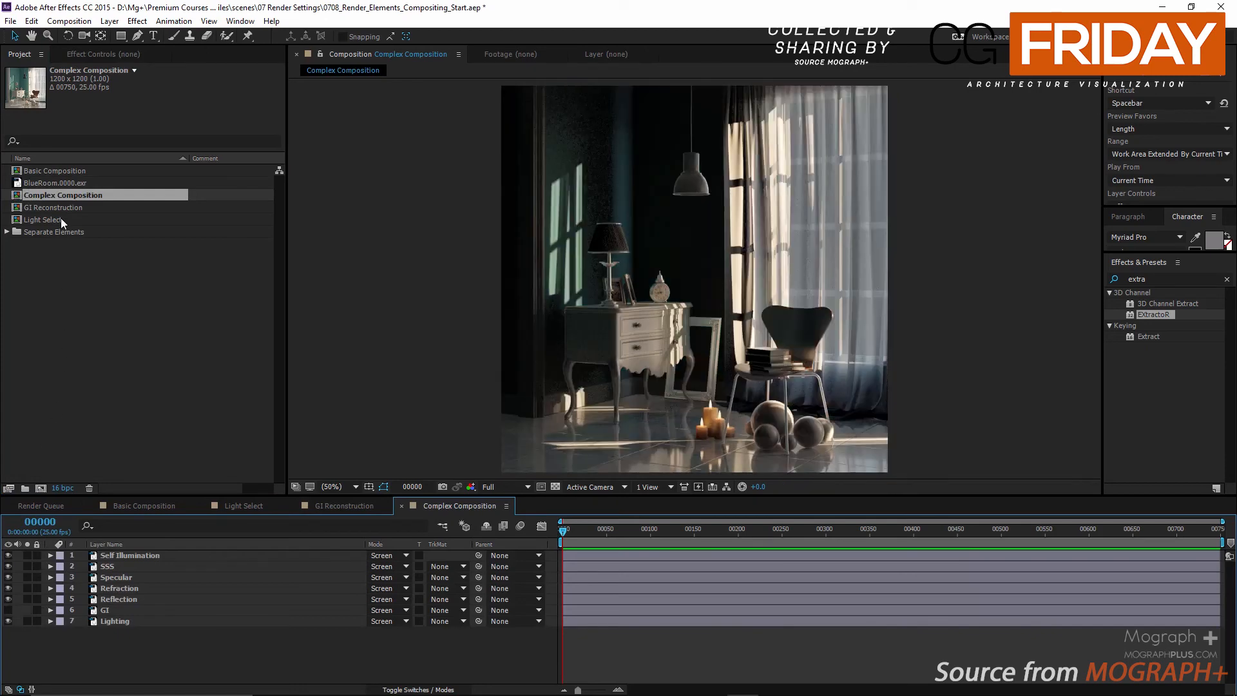
{"action": "left_click_drag", "start_coordinate": [60, 211], "coordinate": [165, 610]}
Set the GI Reconstruction layer's blending mode to Screen and turn on its Preserve Underlying Transparency switch.
{"action": "left_click", "coordinate": [384, 610]}
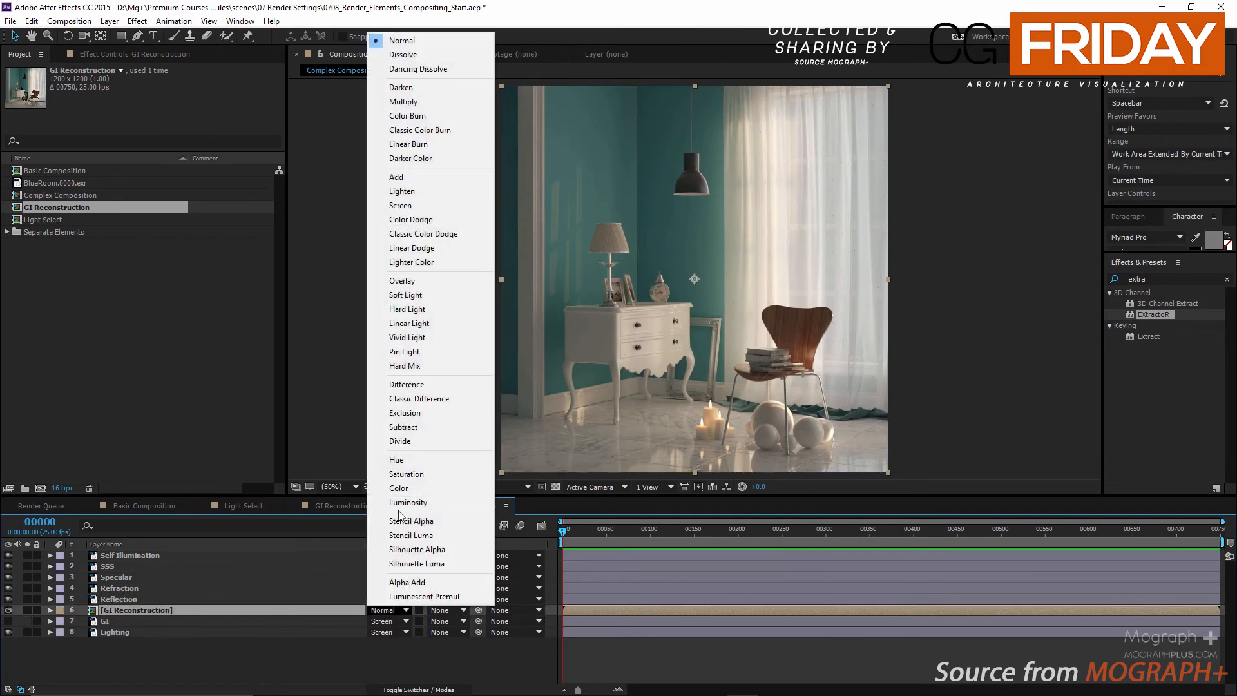
{"action": "left_click", "coordinate": [405, 206]}
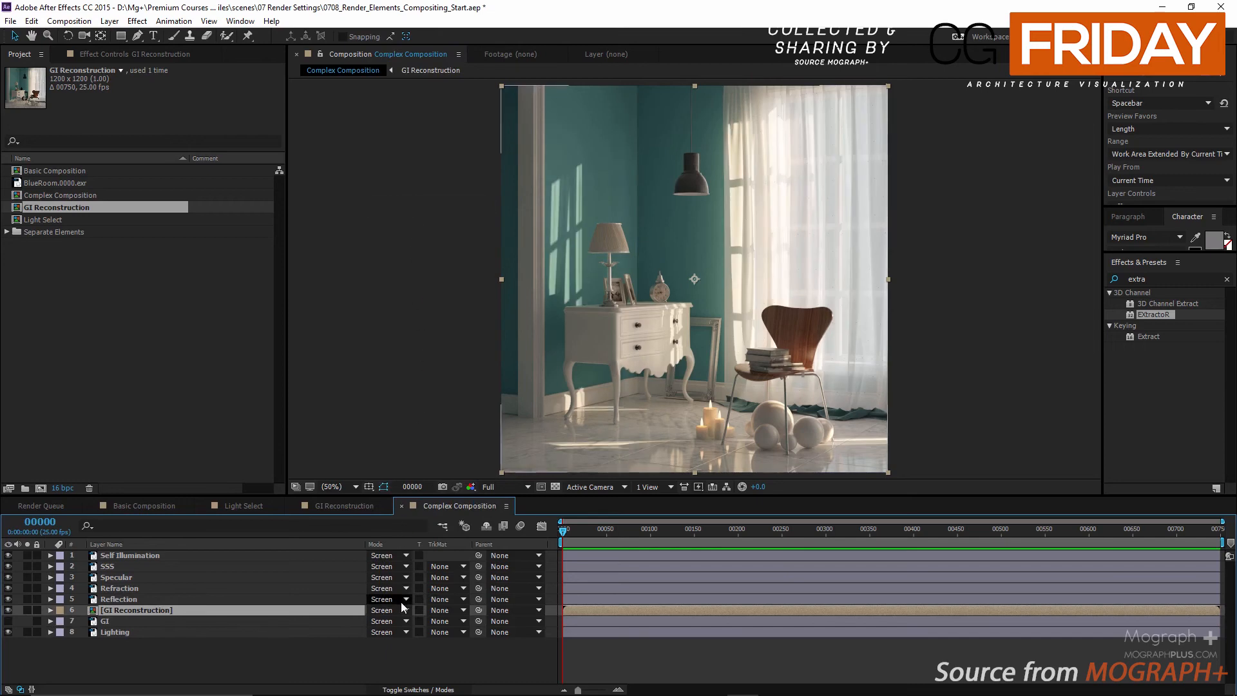
{"action": "left_click", "coordinate": [419, 610]}
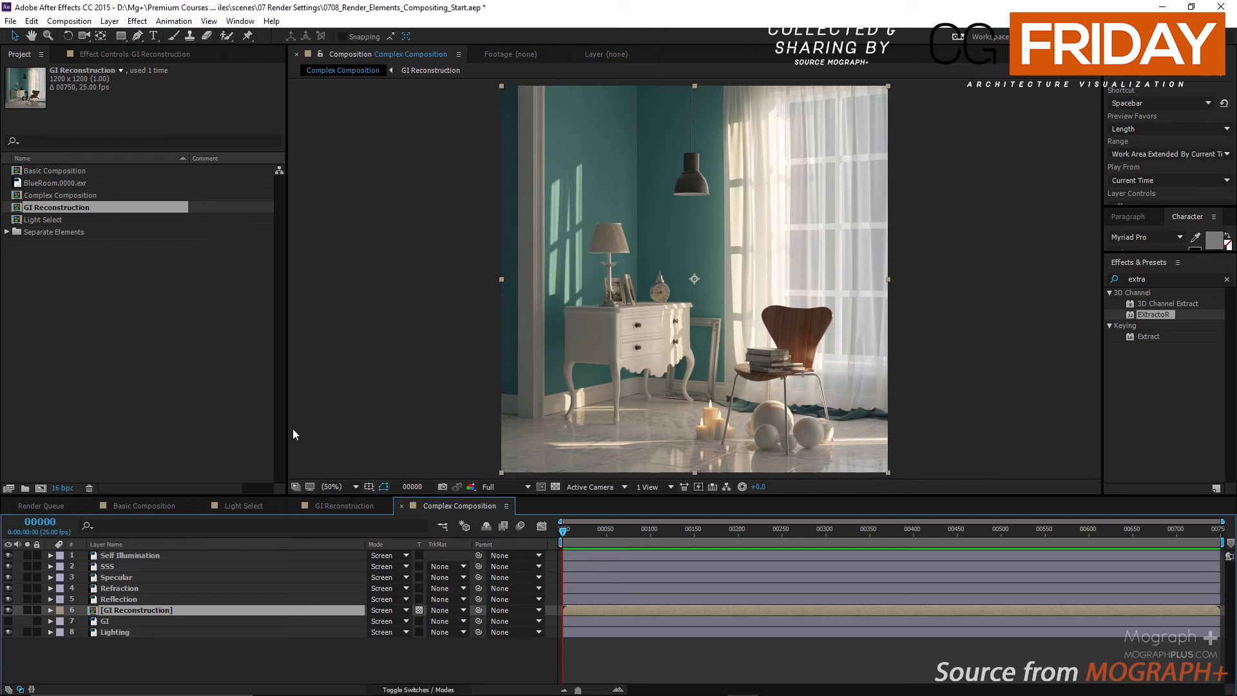
In the GI Reconstruction composition, hide the Diffuse Filter layer and apply the Curves effect to the RAW GI layer.
{"action": "left_click", "coordinate": [334, 506]}
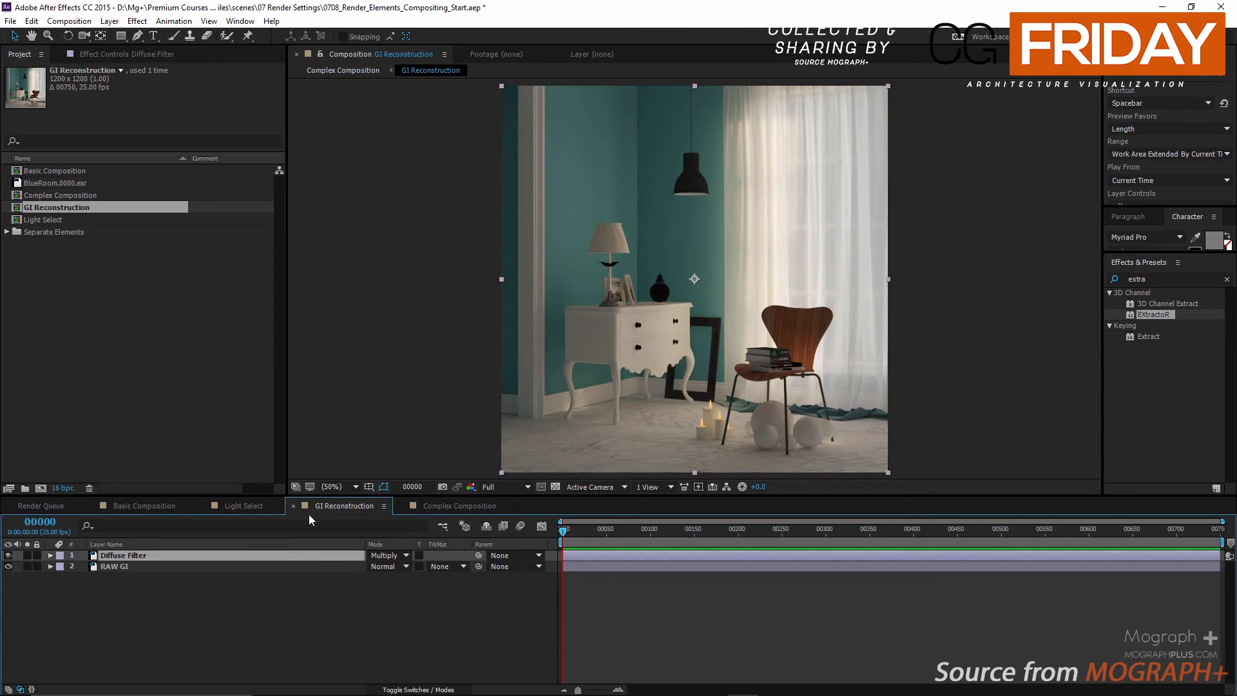
{"action": "left_click", "coordinate": [84, 592]}
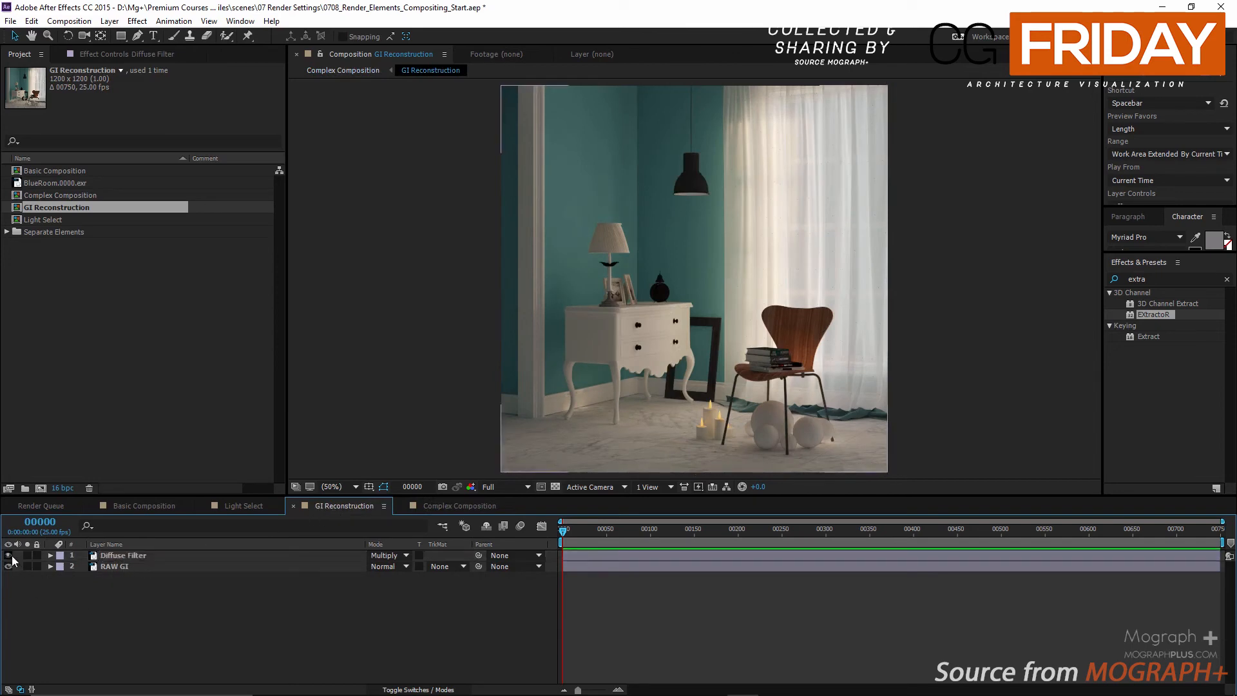
{"action": "left_click", "coordinate": [8, 555]}
{"action": "left_click", "coordinate": [164, 566]}
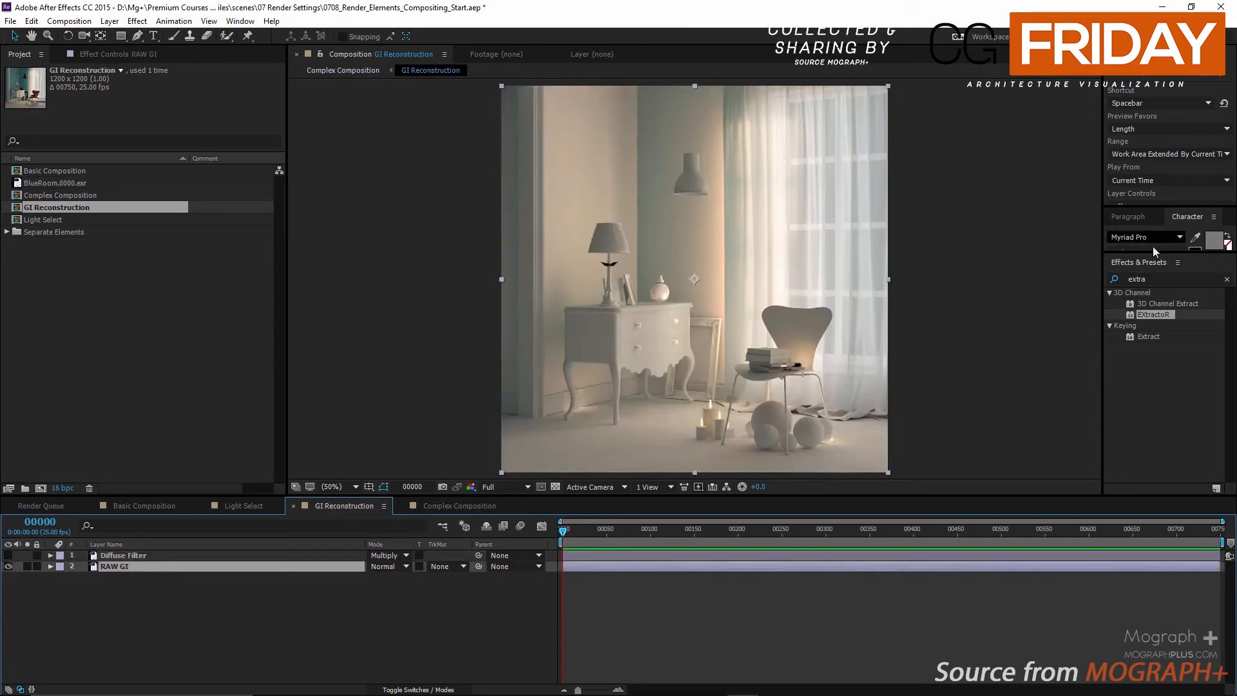
{"action": "left_click", "coordinate": [1143, 279]}
{"action": "type", "text": "curve"}
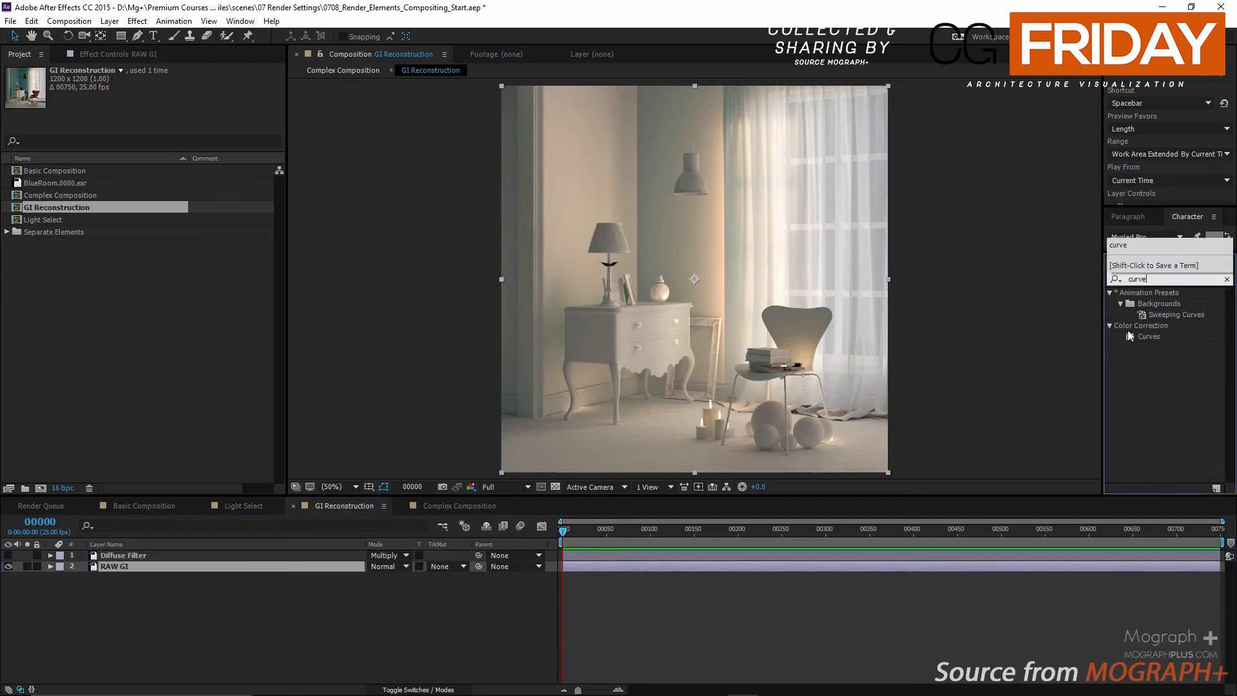
{"action": "double_click", "coordinate": [1129, 335]}
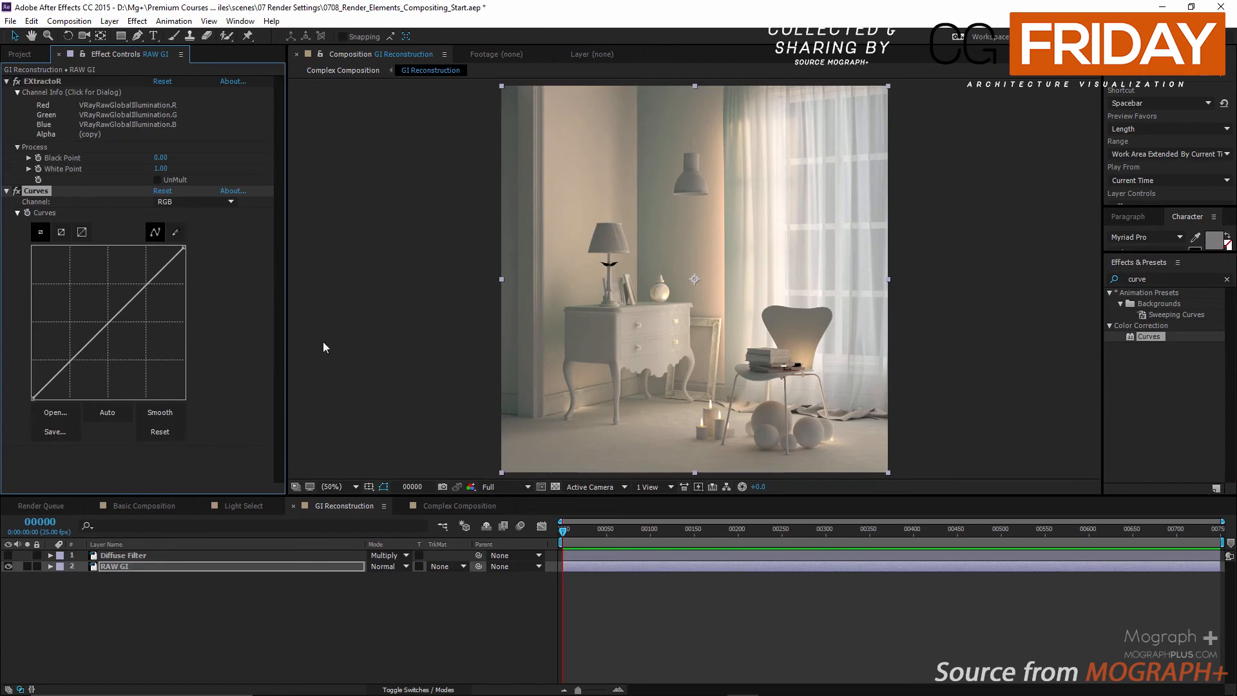
Raise the midpoint of the Red channel curve slightly on RAW GI and show the Diffuse Filter layer again.
{"action": "left_click", "coordinate": [214, 201]}
{"action": "left_click", "coordinate": [204, 212]}
{"action": "left_click_drag", "start_coordinate": [106, 326], "coordinate": [105, 318]}
{"action": "left_click", "coordinate": [9, 554]}
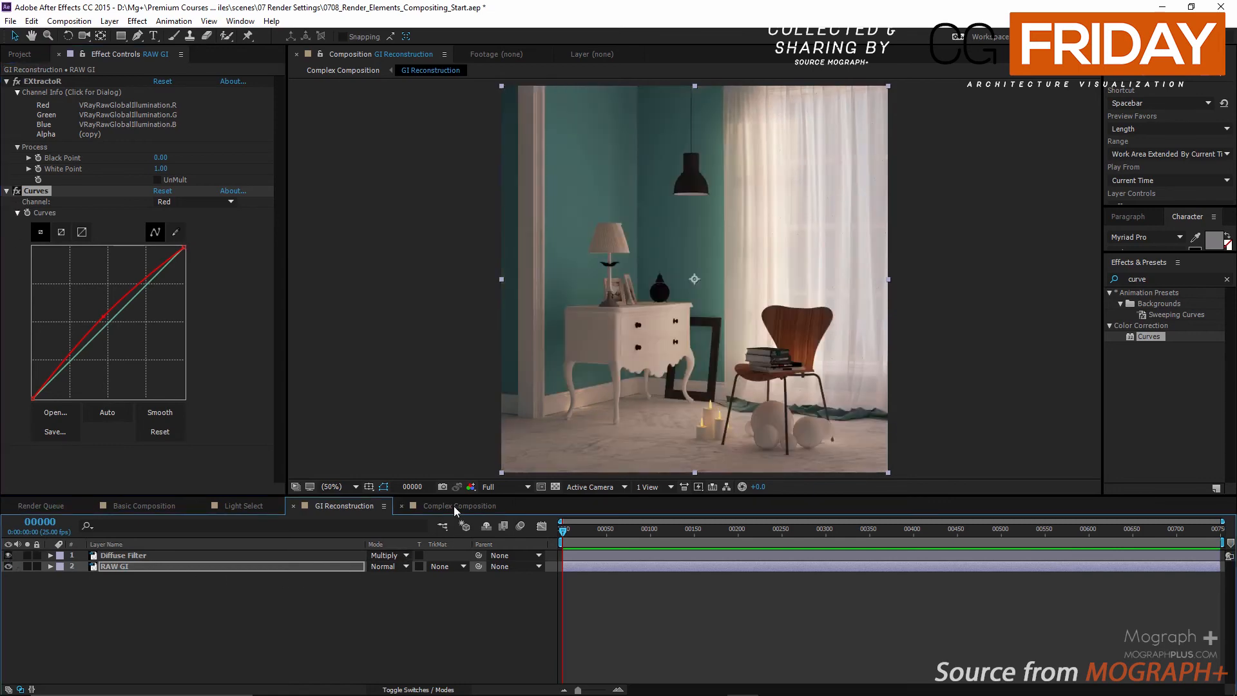
In Complex Composition, take a snapshot with GI Reconstruction visible and compare it against the original GI layer, restoring the layer visibility.
{"action": "left_click", "coordinate": [454, 505]}
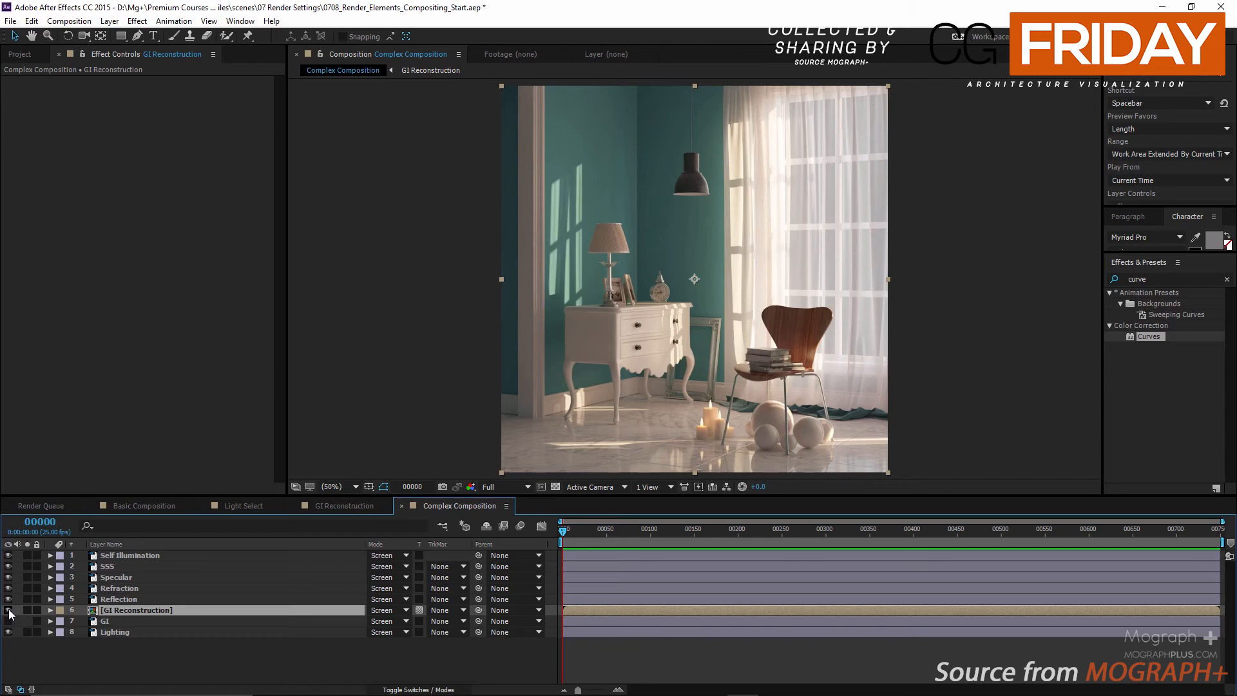
{"action": "left_click", "coordinate": [8, 610]}
{"action": "left_click", "coordinate": [441, 491]}
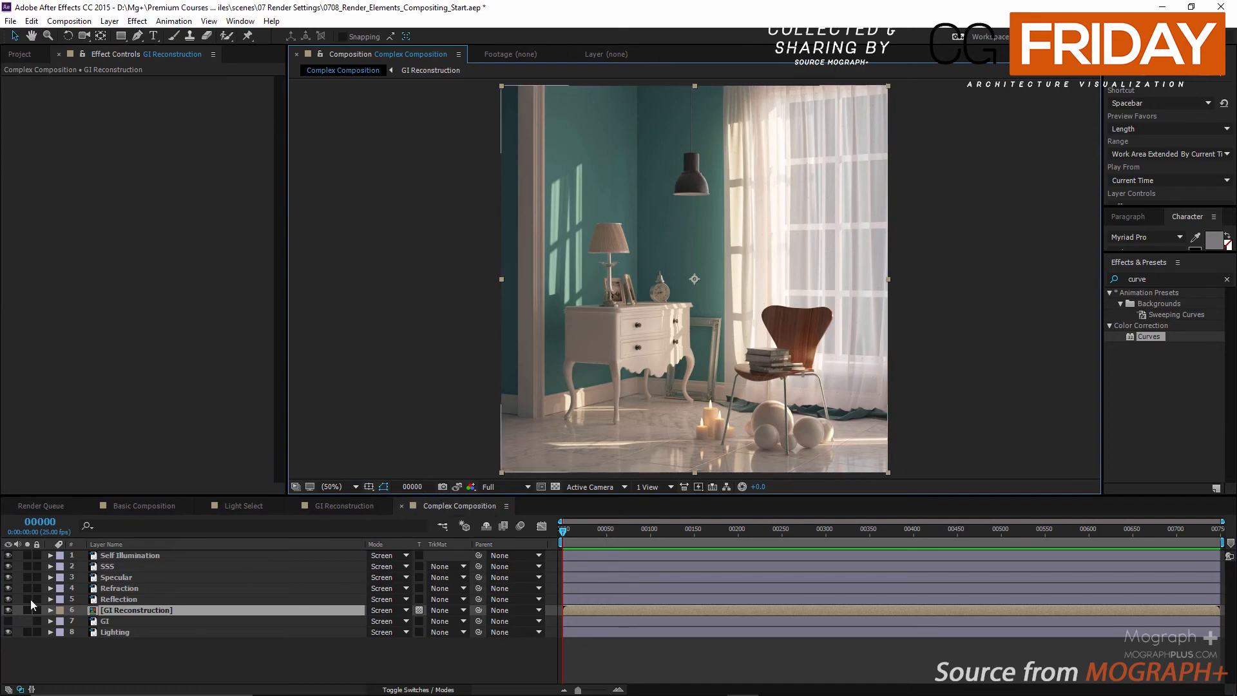
{"action": "left_click", "coordinate": [9, 610]}
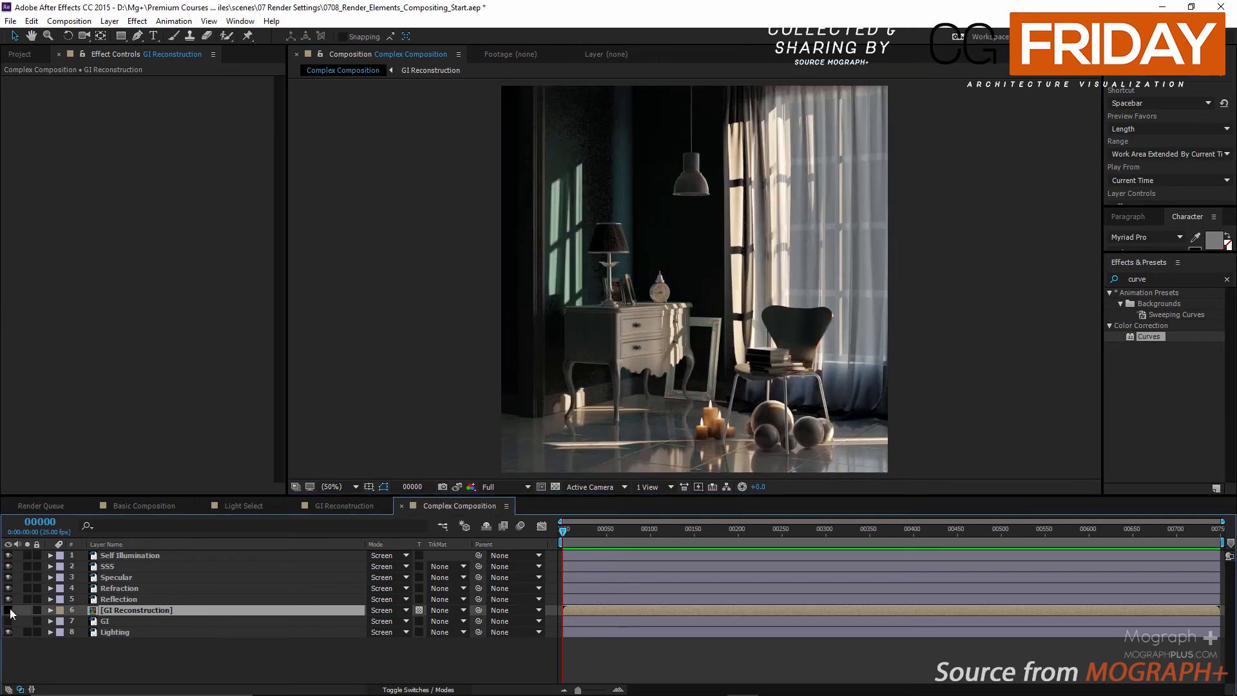
{"action": "left_click", "coordinate": [9, 621]}
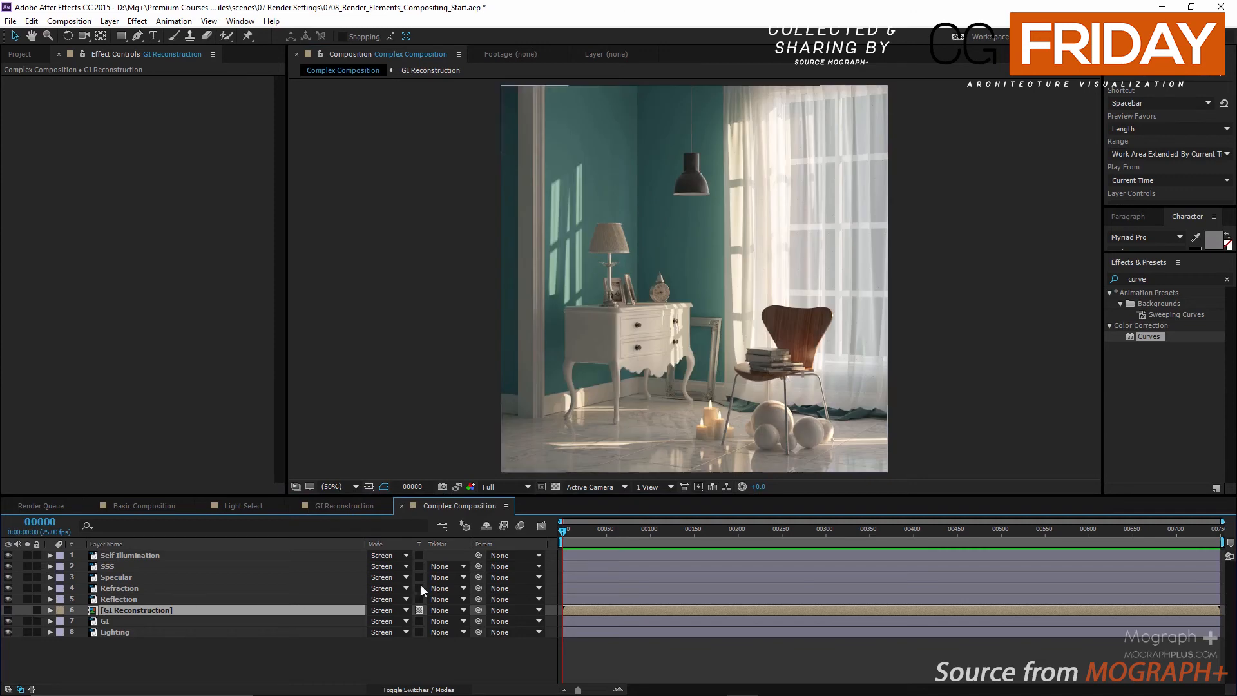
{"action": "left_click", "coordinate": [457, 489]}
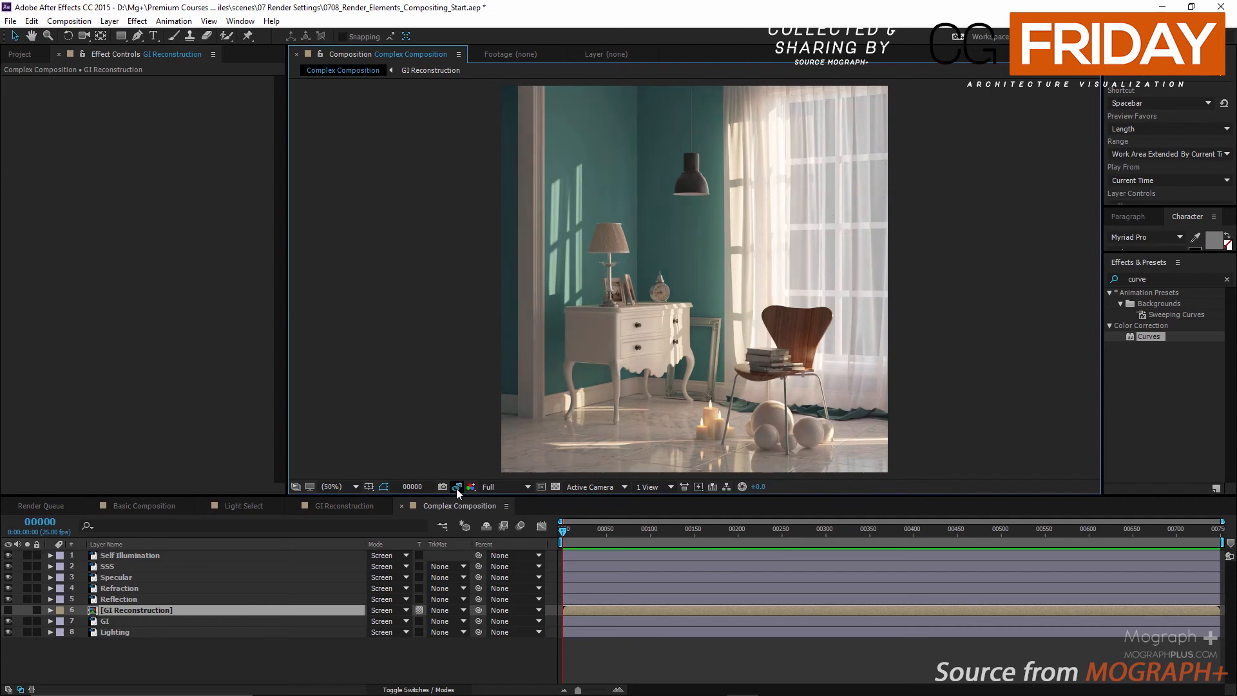
{"action": "left_click", "coordinate": [7, 621]}
{"action": "left_click", "coordinate": [9, 611]}
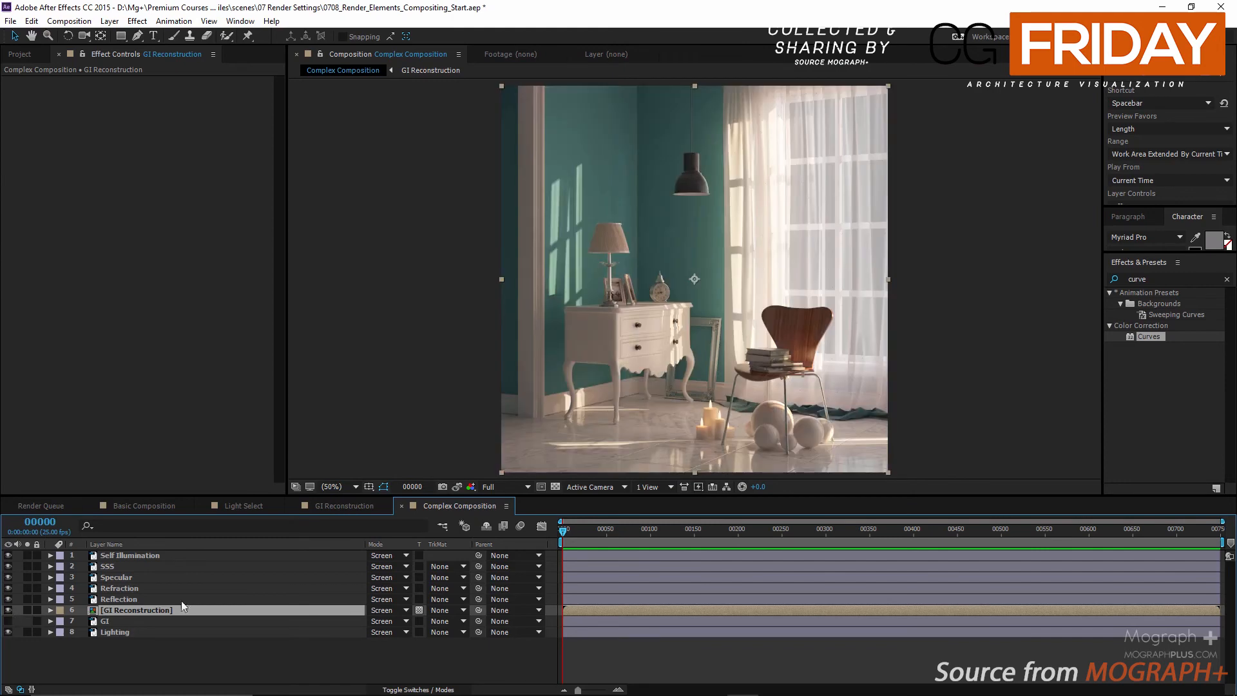
Return to the GI Reconstruction composition and disable the Curves effect on the RAW GI layer.
{"action": "left_click", "coordinate": [342, 506]}
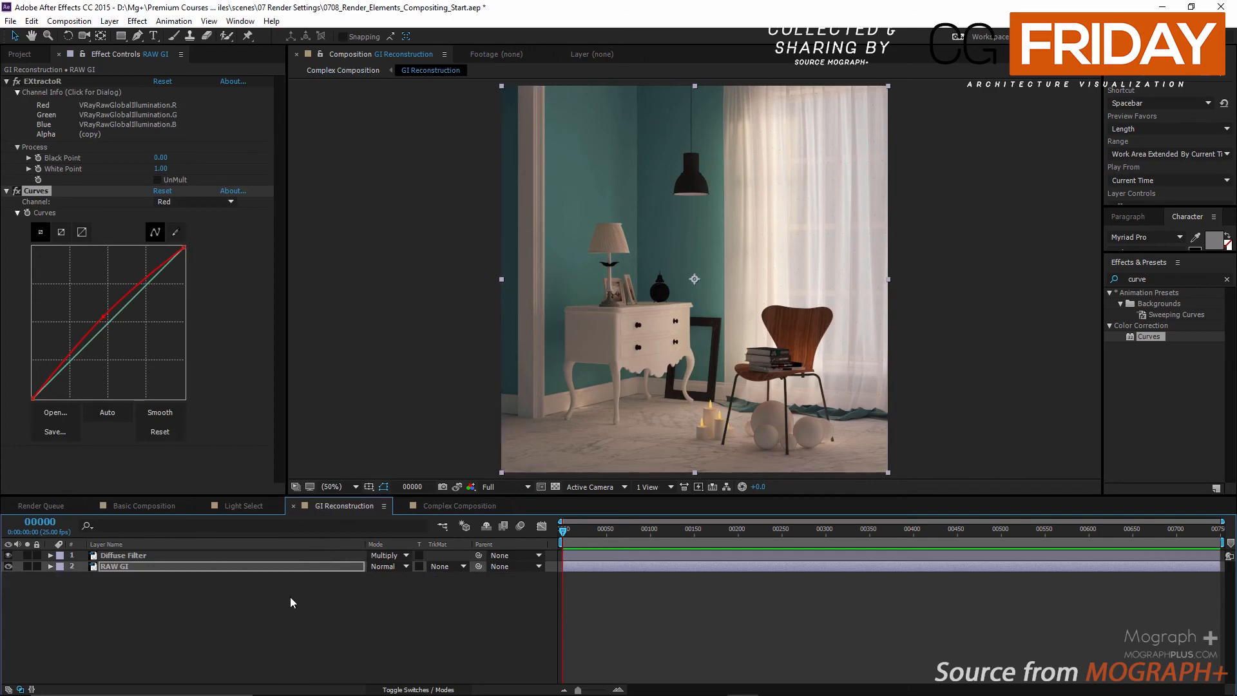
{"action": "left_click", "coordinate": [372, 617]}
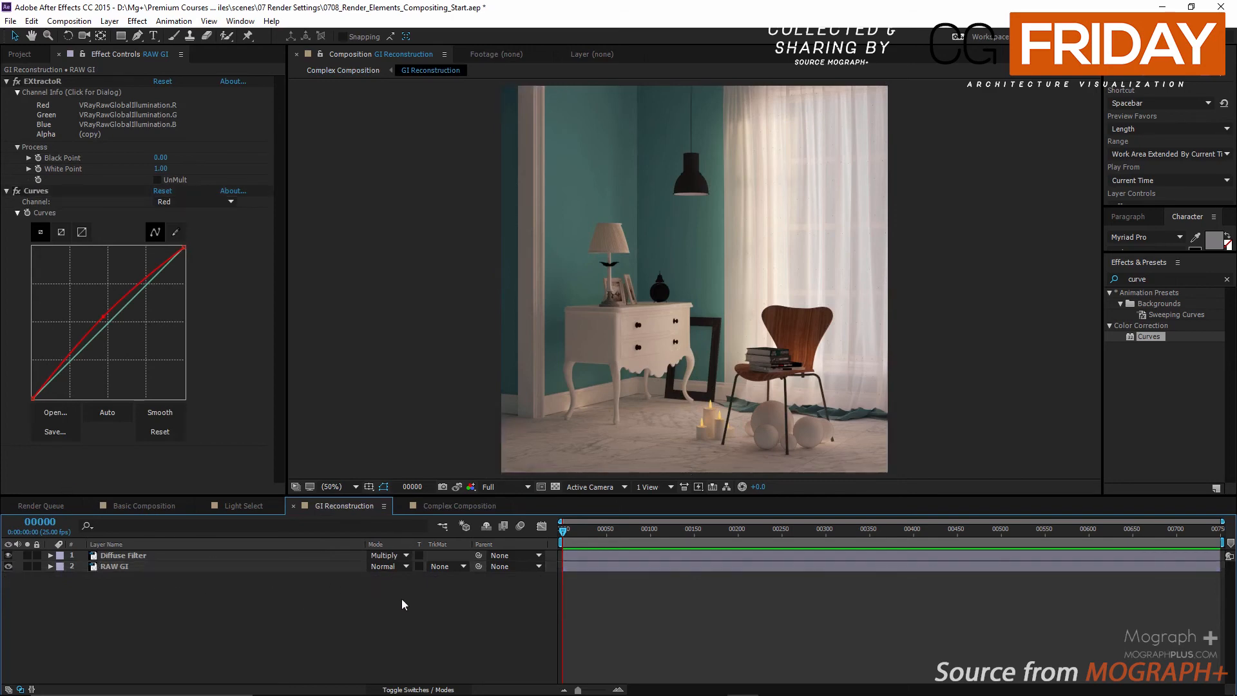
{"action": "left_click", "coordinate": [17, 191]}
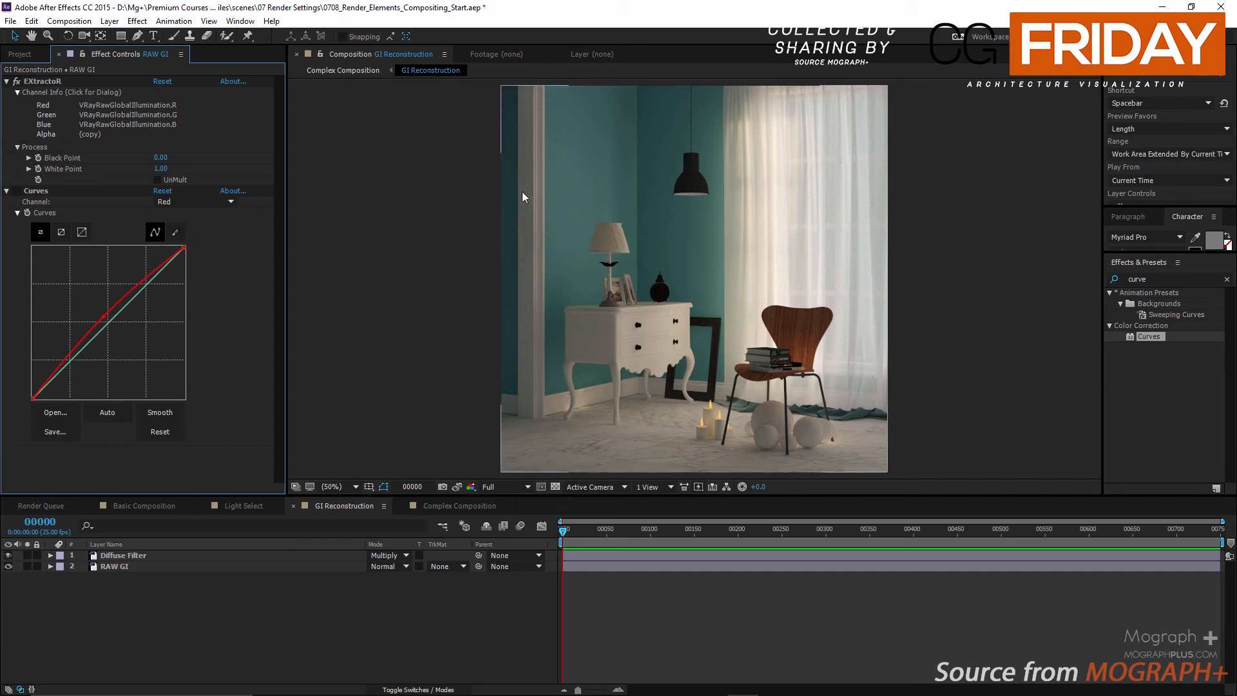
Compare Basic Composition with Complex Composition and examine what the GI Reconstruction and Lighting layers contribute by toggling their visibility.
{"action": "left_click", "coordinate": [134, 502]}
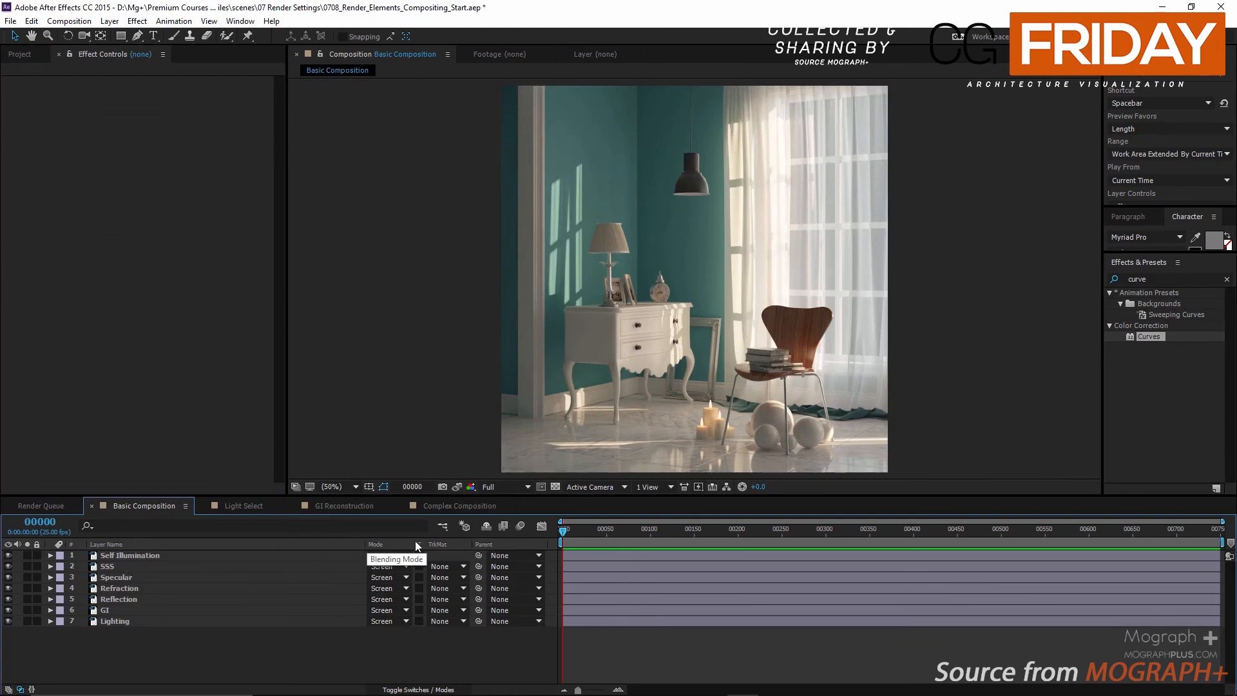
{"action": "left_click", "coordinate": [444, 507]}
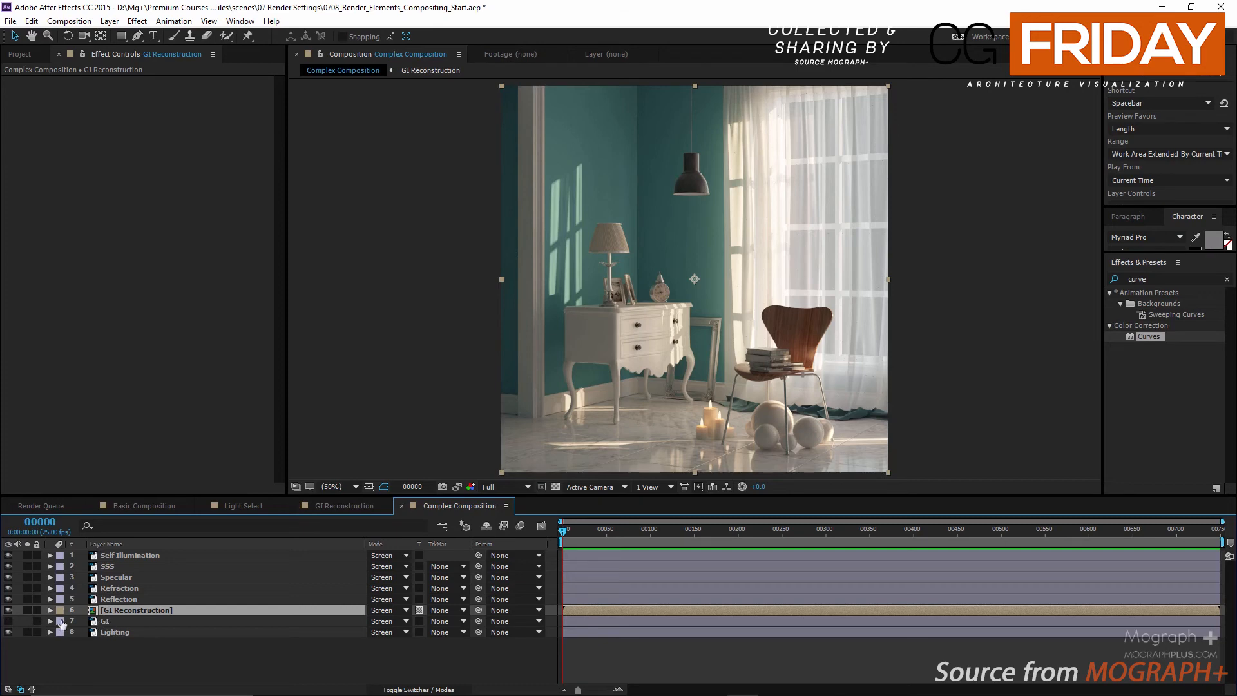
{"action": "left_click", "coordinate": [9, 612]}
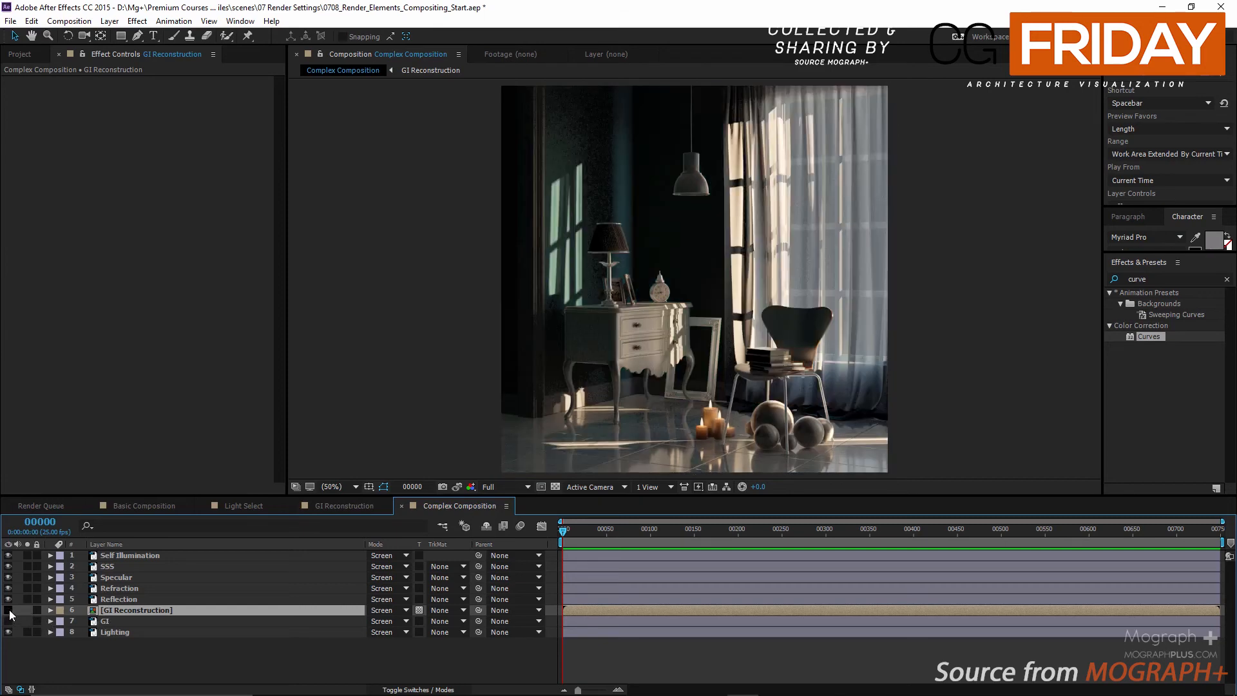
{"action": "left_click", "coordinate": [8, 610]}
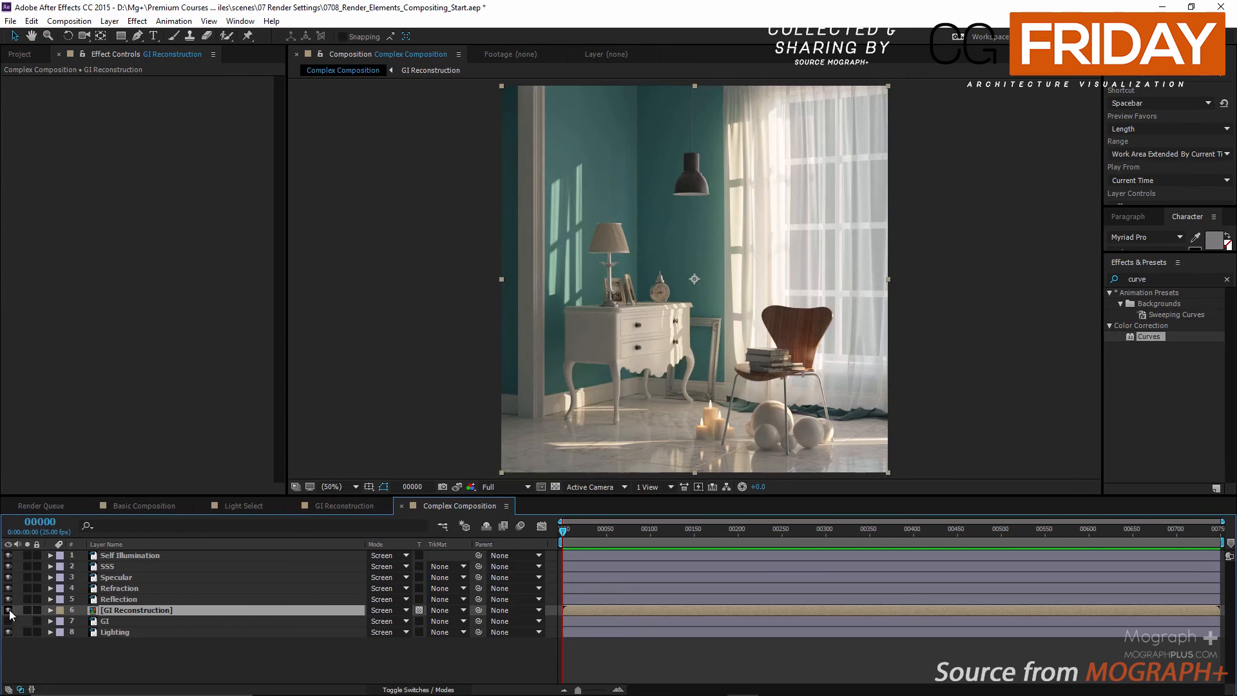
{"action": "left_click", "coordinate": [9, 610]}
{"action": "left_click", "coordinate": [8, 632]}
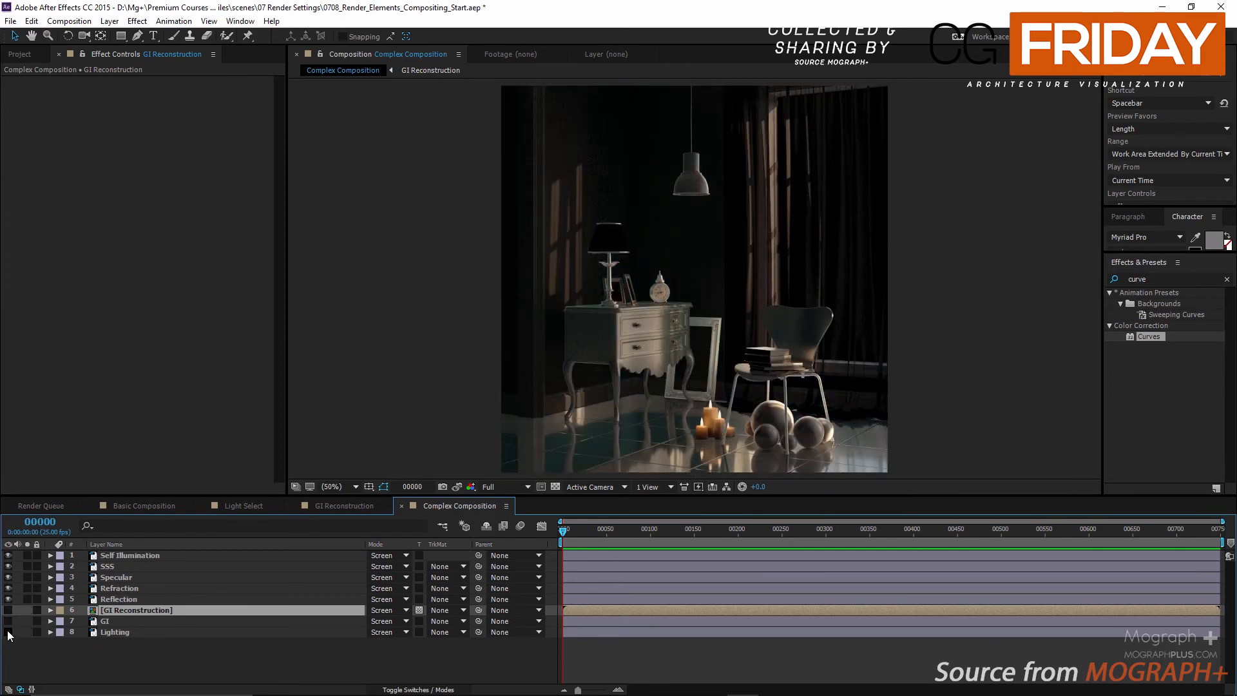
{"action": "left_click", "coordinate": [8, 632]}
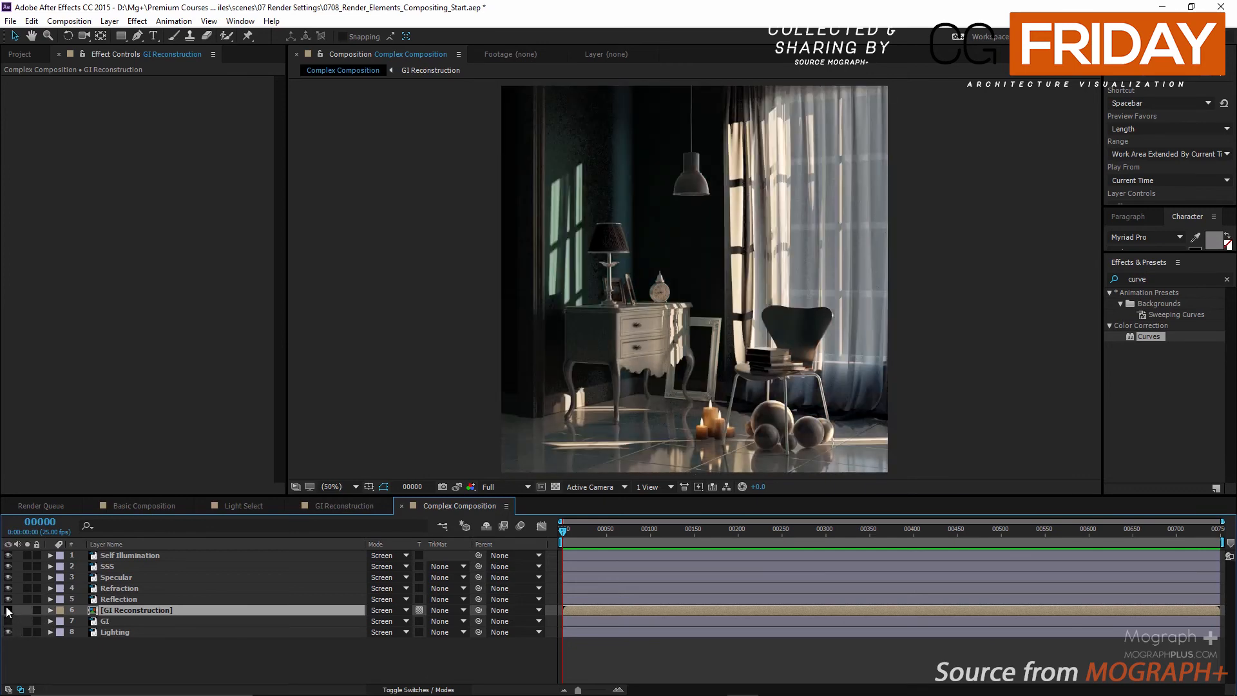
{"action": "left_click", "coordinate": [8, 610]}
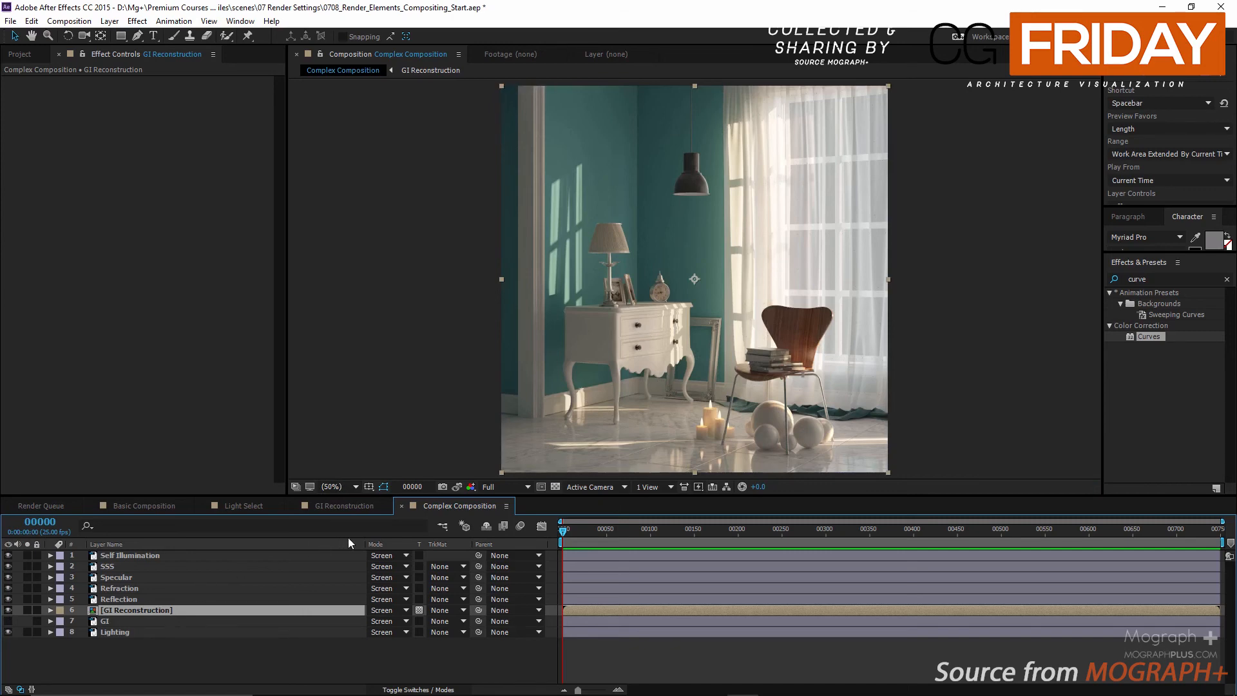
Add BlueRoom.0000.exr as the top layer of the GI Reconstruction composition and rename it MASK FOR THE WALL.
{"action": "left_click", "coordinate": [327, 505]}
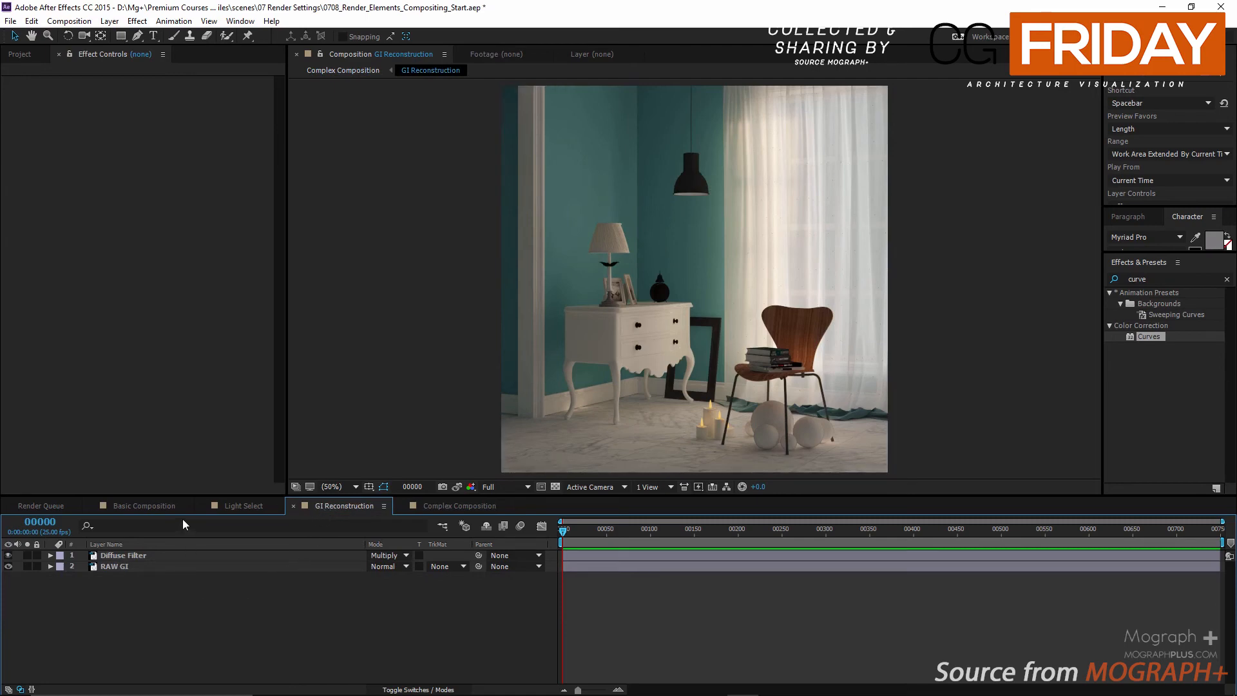
{"action": "left_click", "coordinate": [20, 55]}
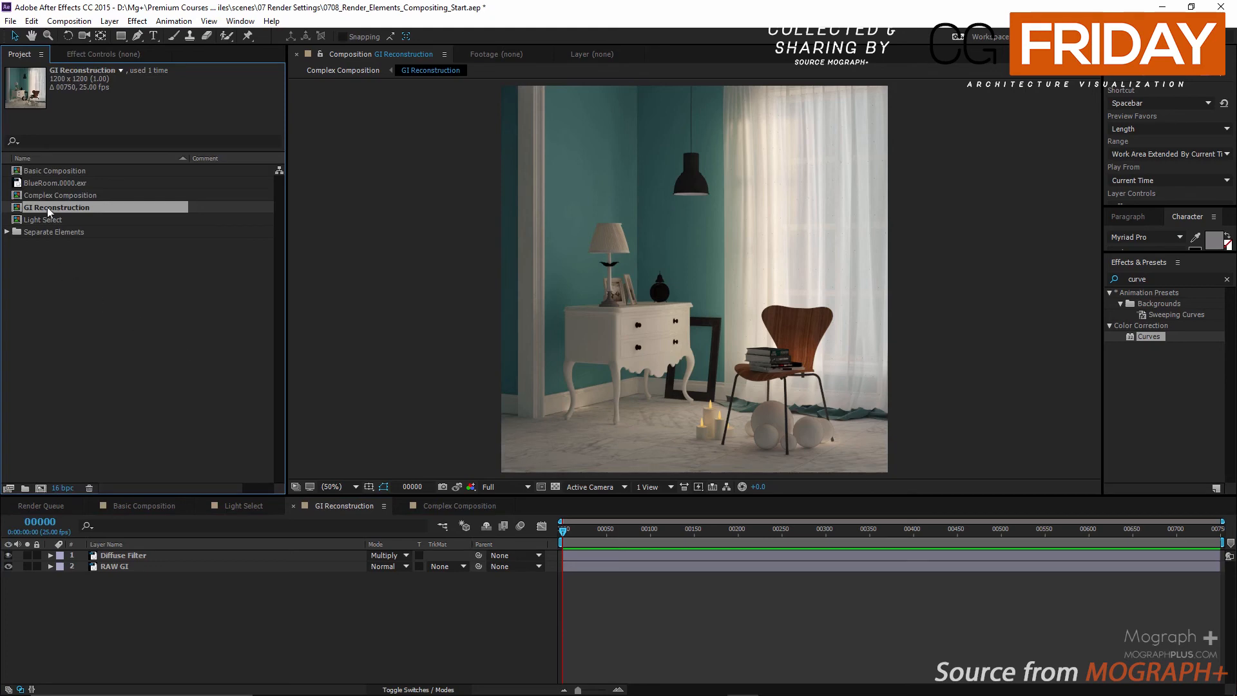
{"action": "left_click_drag", "start_coordinate": [51, 183], "coordinate": [183, 554]}
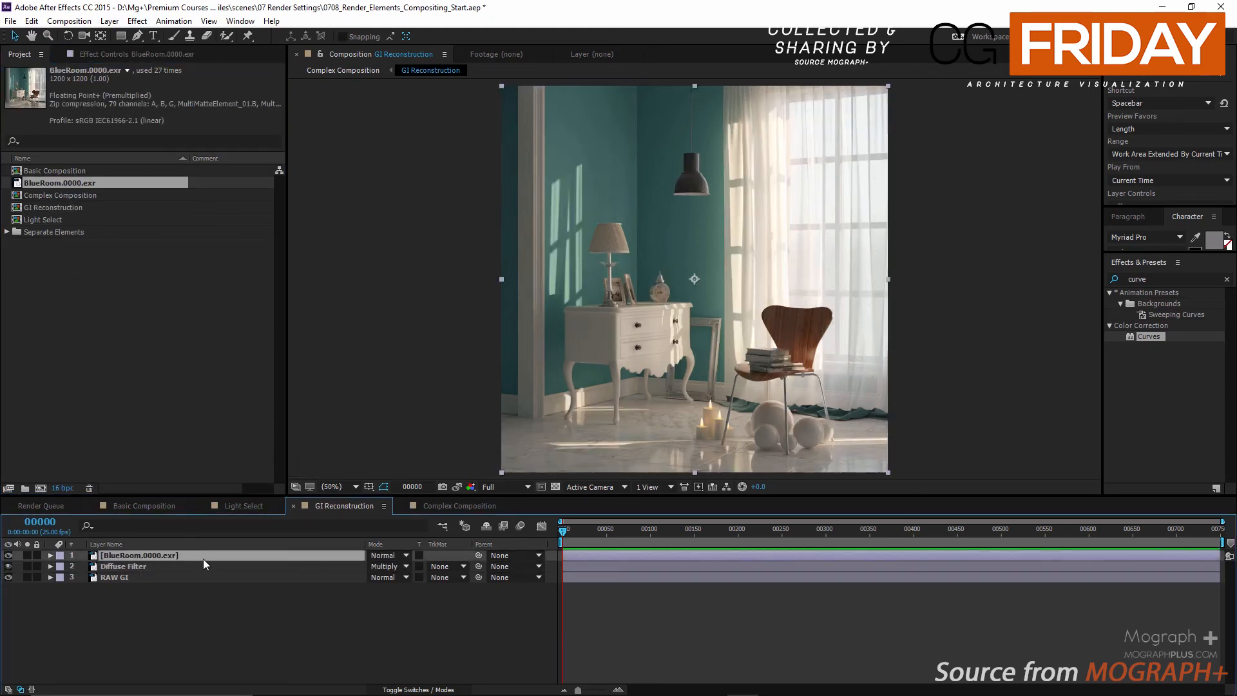
{"action": "key", "text": "Return"}
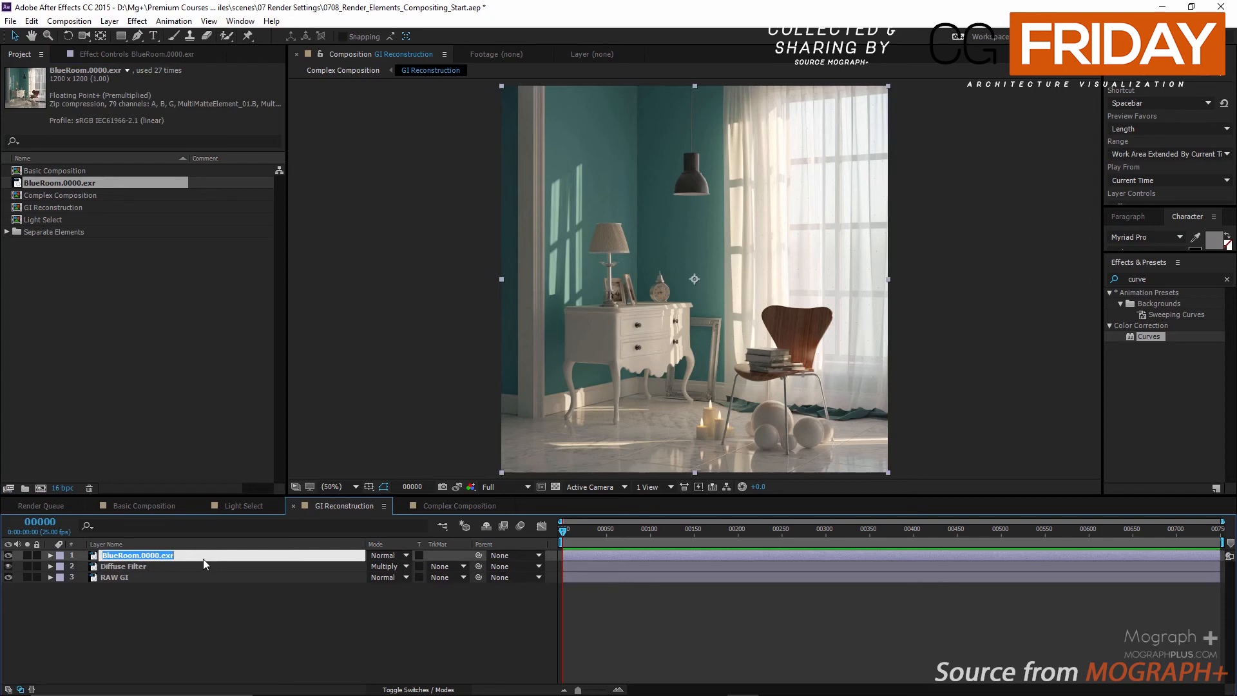
{"action": "type", "text": "MASK"}
{"action": "type", "text": "FOR THE WALL"}
{"action": "key", "text": "Return"}
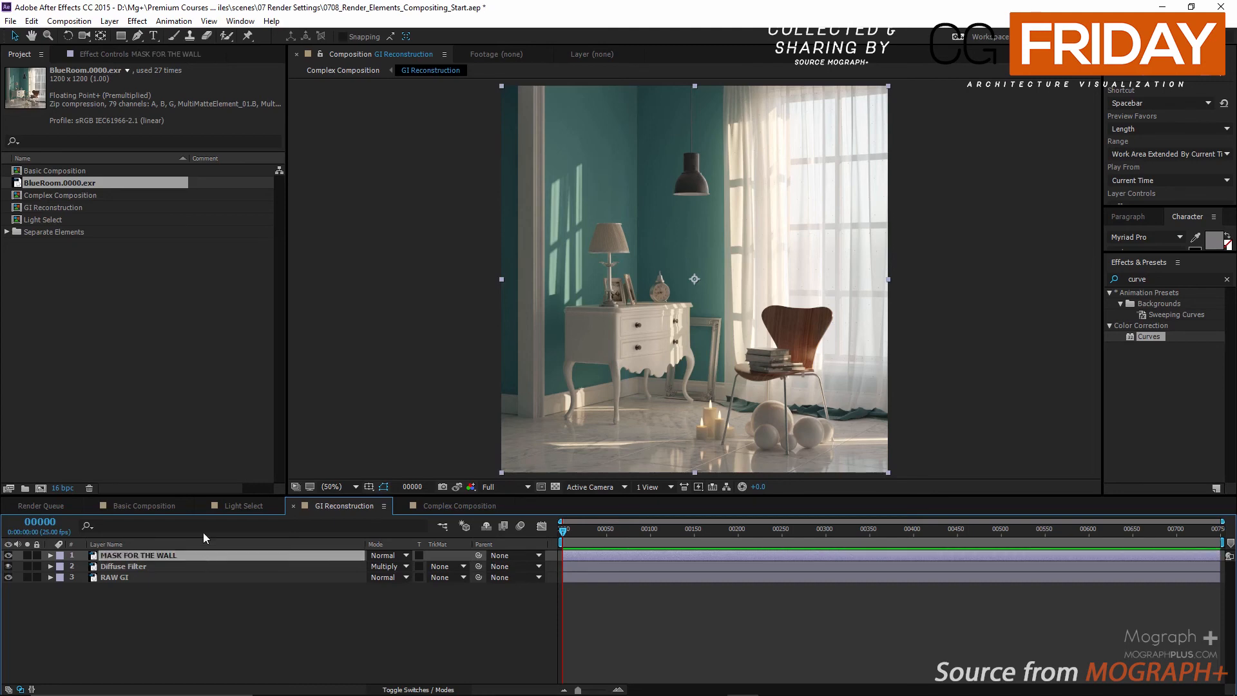
Apply EXtractoR to the MASK FOR THE WALL layer and extract the MultiMatteElement_01 pass.
{"action": "left_click", "coordinate": [1161, 279]}
{"action": "left_click_drag", "start_coordinate": [1161, 279], "coordinate": [1116, 283]}
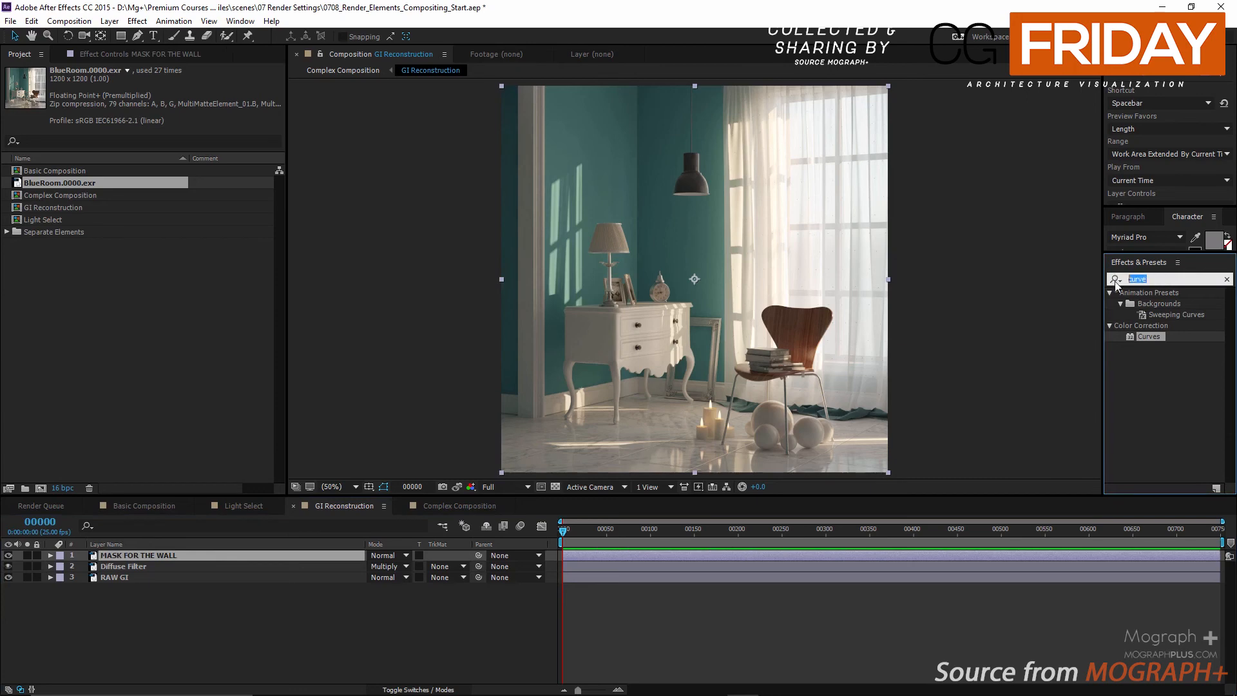
{"action": "type", "text": "EXTRA"}
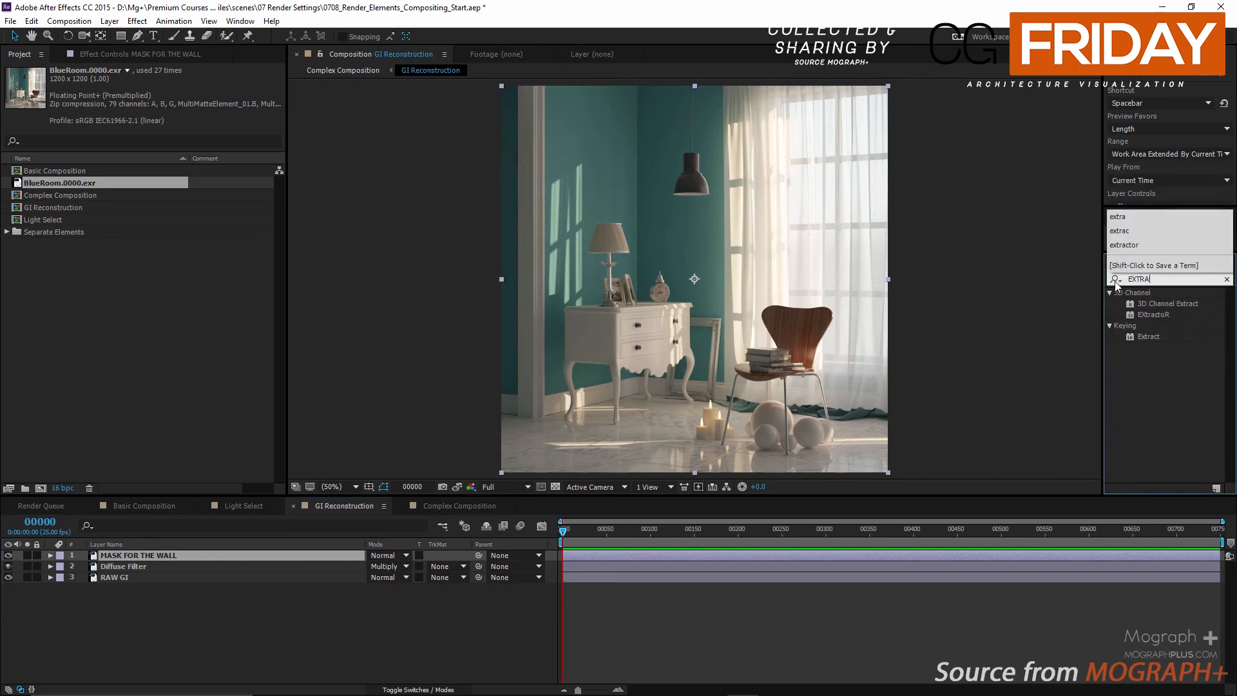
{"action": "double_click", "coordinate": [1133, 315]}
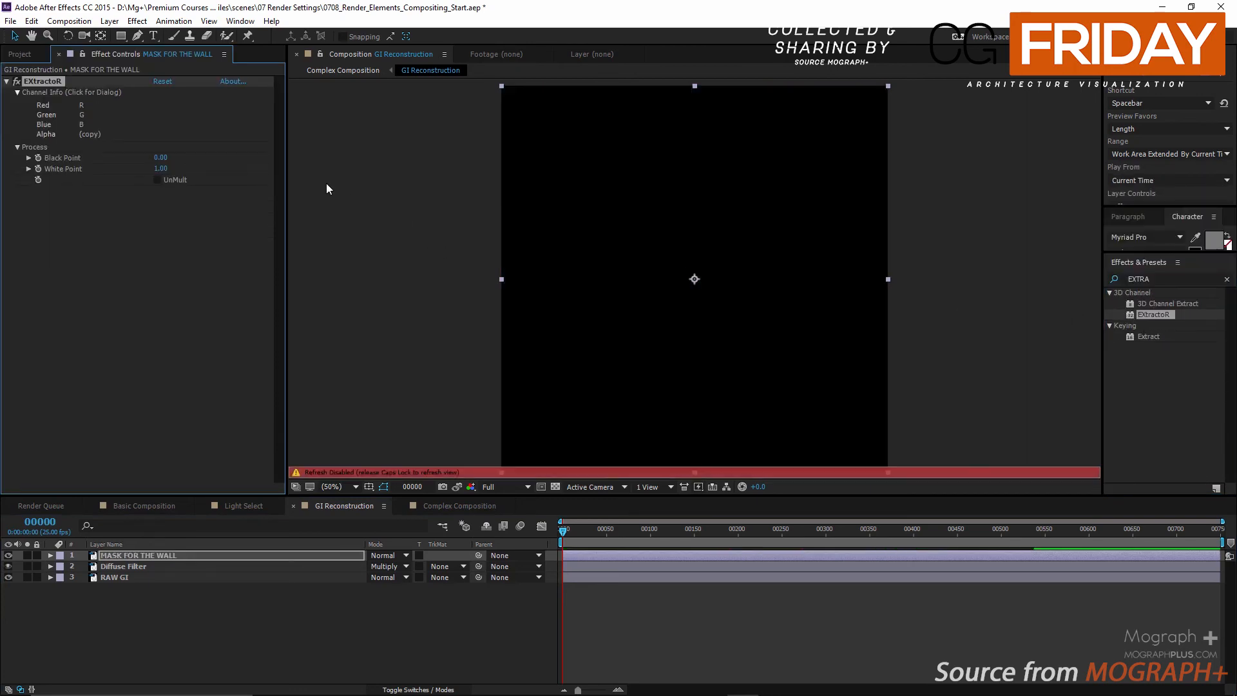
{"action": "left_click", "coordinate": [207, 129]}
{"action": "left_click", "coordinate": [583, 320]}
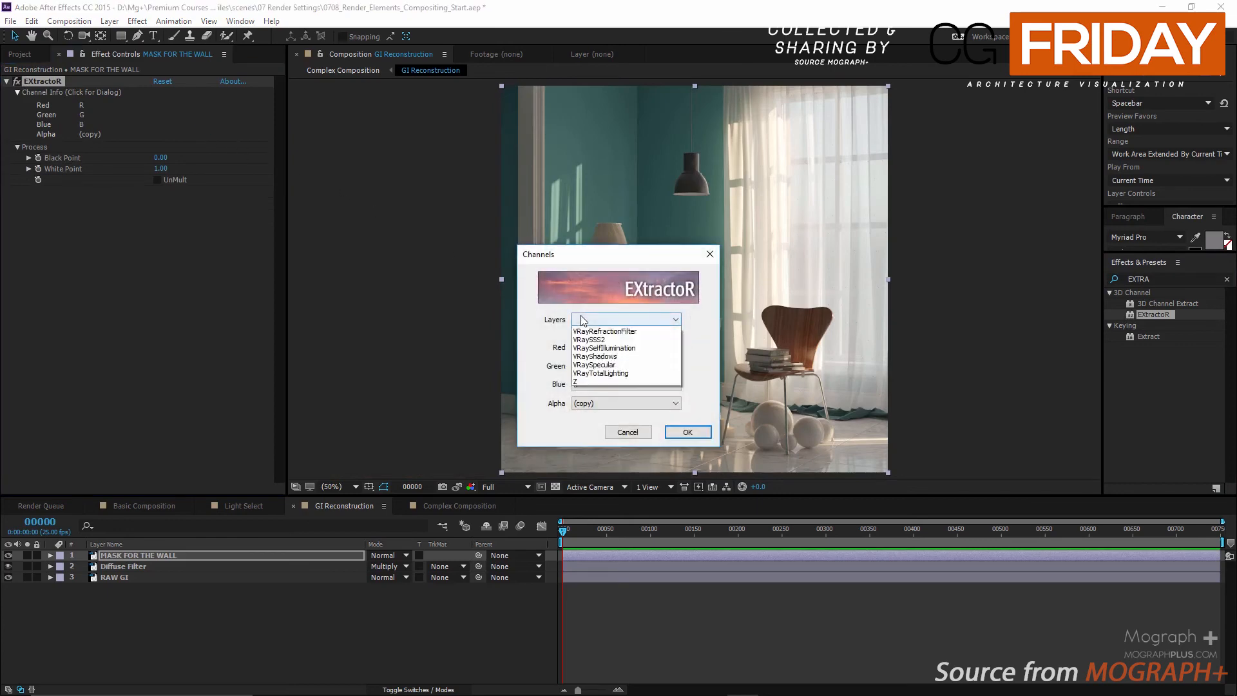
{"action": "left_click", "coordinate": [616, 334]}
{"action": "left_click", "coordinate": [687, 431]}
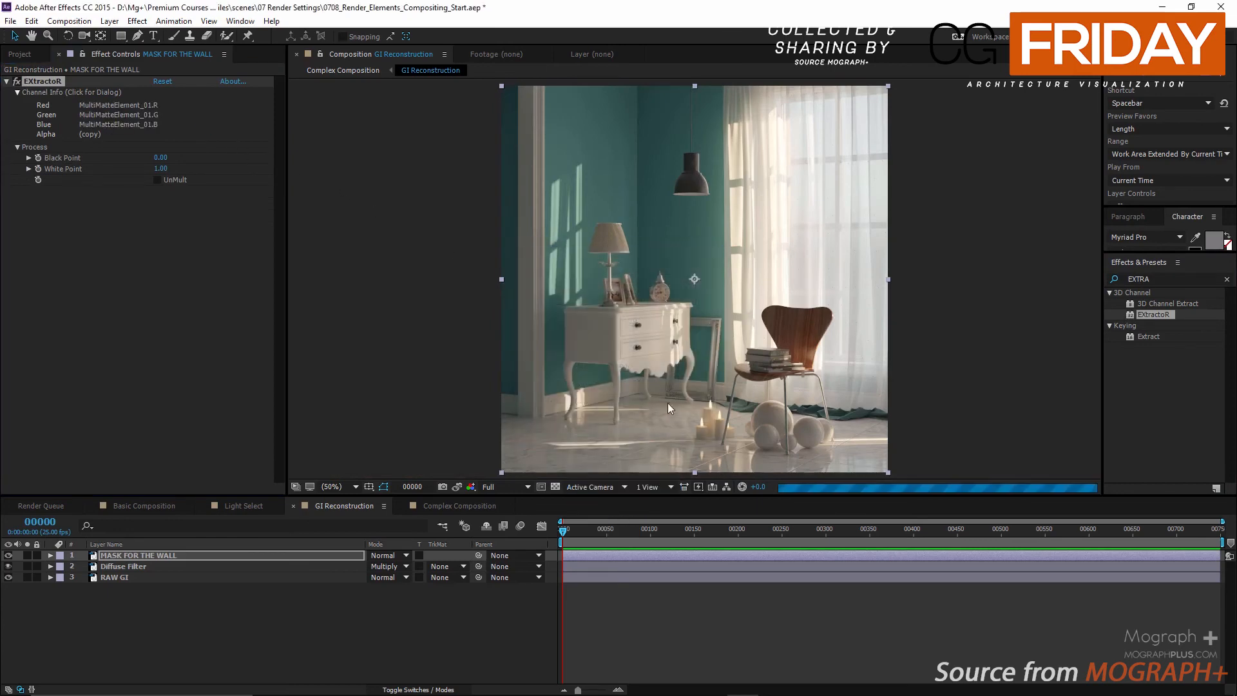
Find the Set Channels effect and apply it to the MASK FOR THE WALL layer.
{"action": "left_click", "coordinate": [1172, 279]}
{"action": "type", "text": "s"}
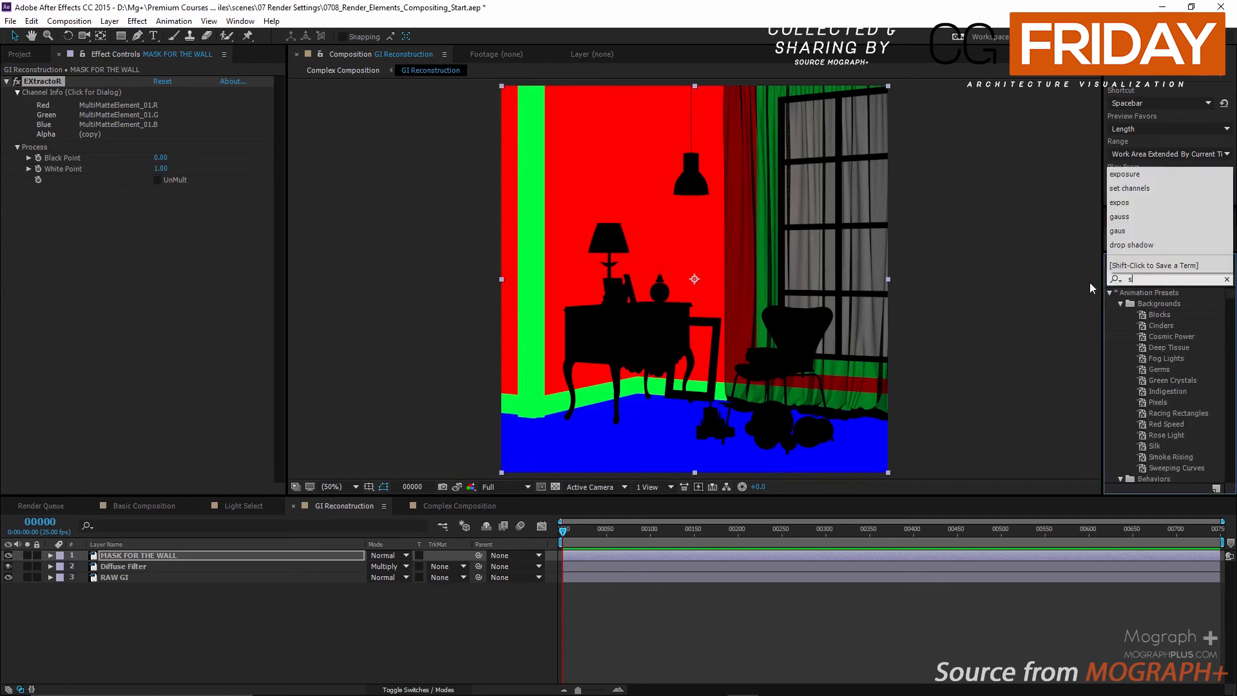
{"action": "type", "text": "et chann"}
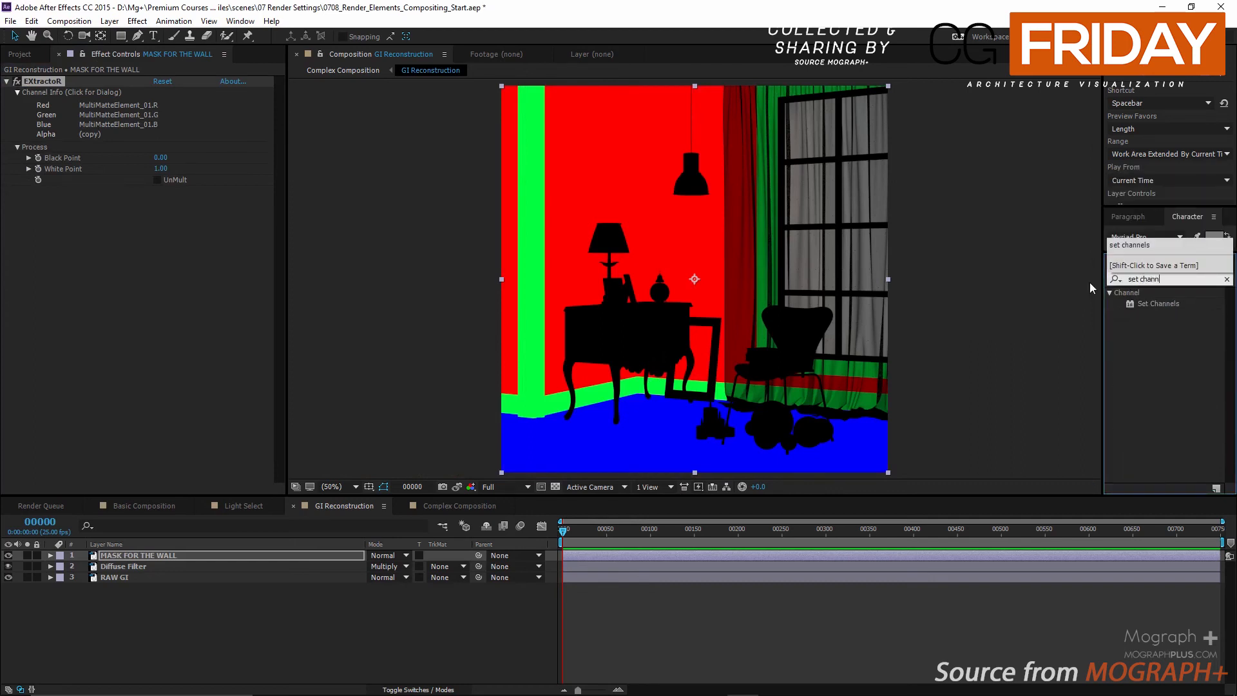
{"action": "double_click", "coordinate": [1130, 303]}
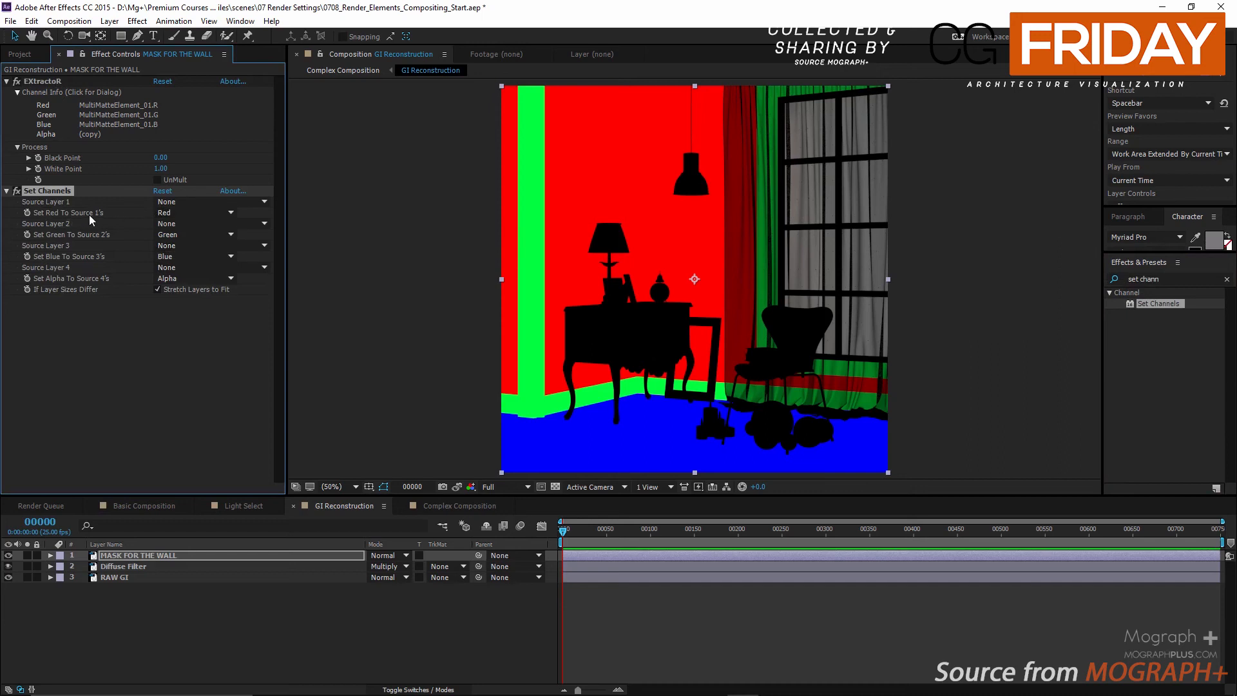
In Set Channels on MASK FOR THE WALL, turn off the green and blue channels and set alpha to the red channel.
{"action": "left_click", "coordinate": [172, 235]}
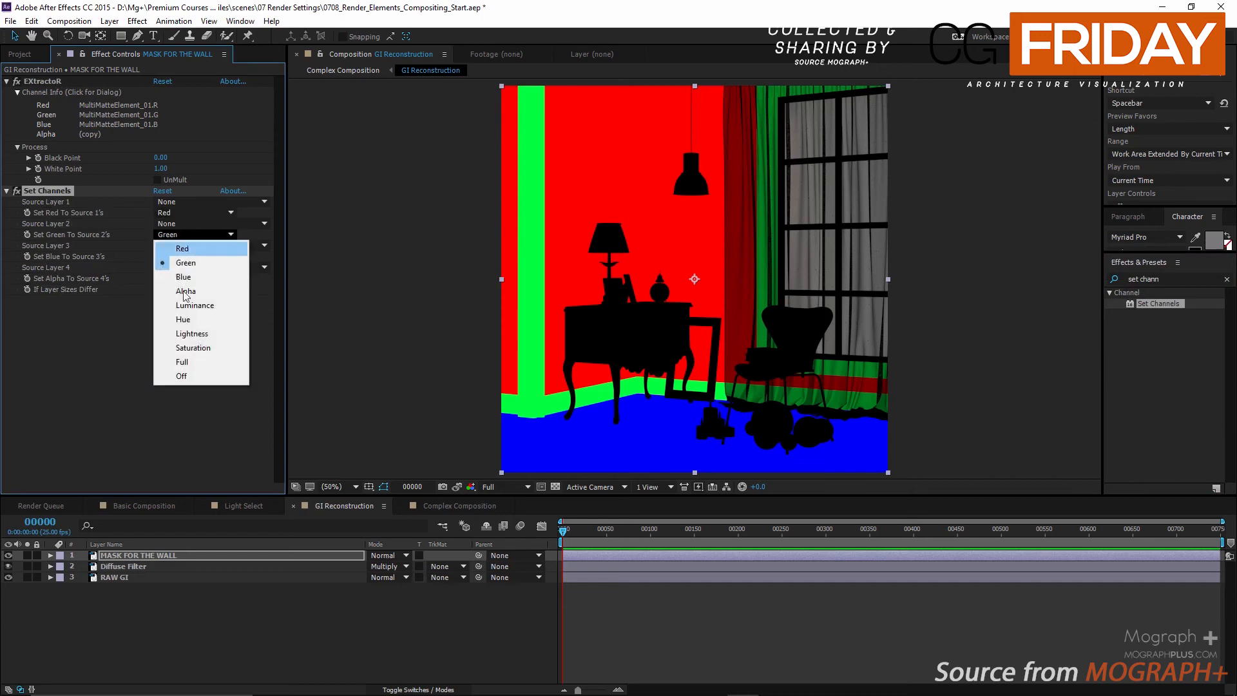
{"action": "left_click", "coordinate": [185, 376]}
{"action": "left_click", "coordinate": [178, 256]}
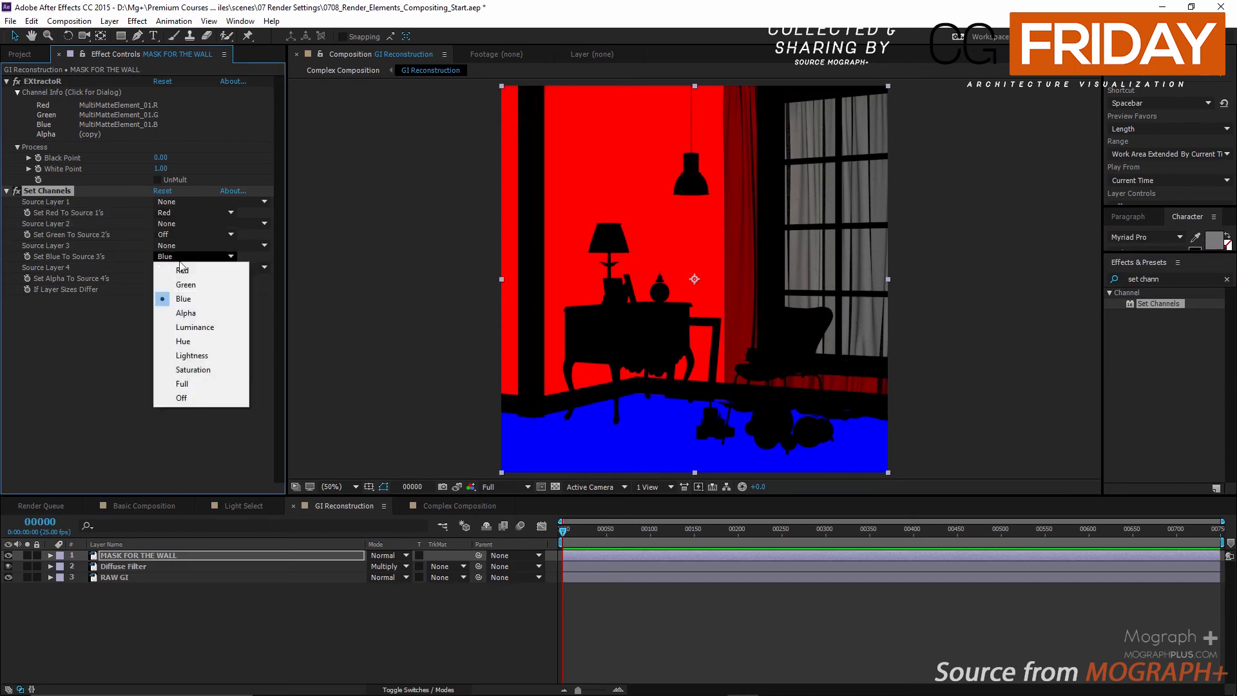
{"action": "left_click", "coordinate": [196, 397]}
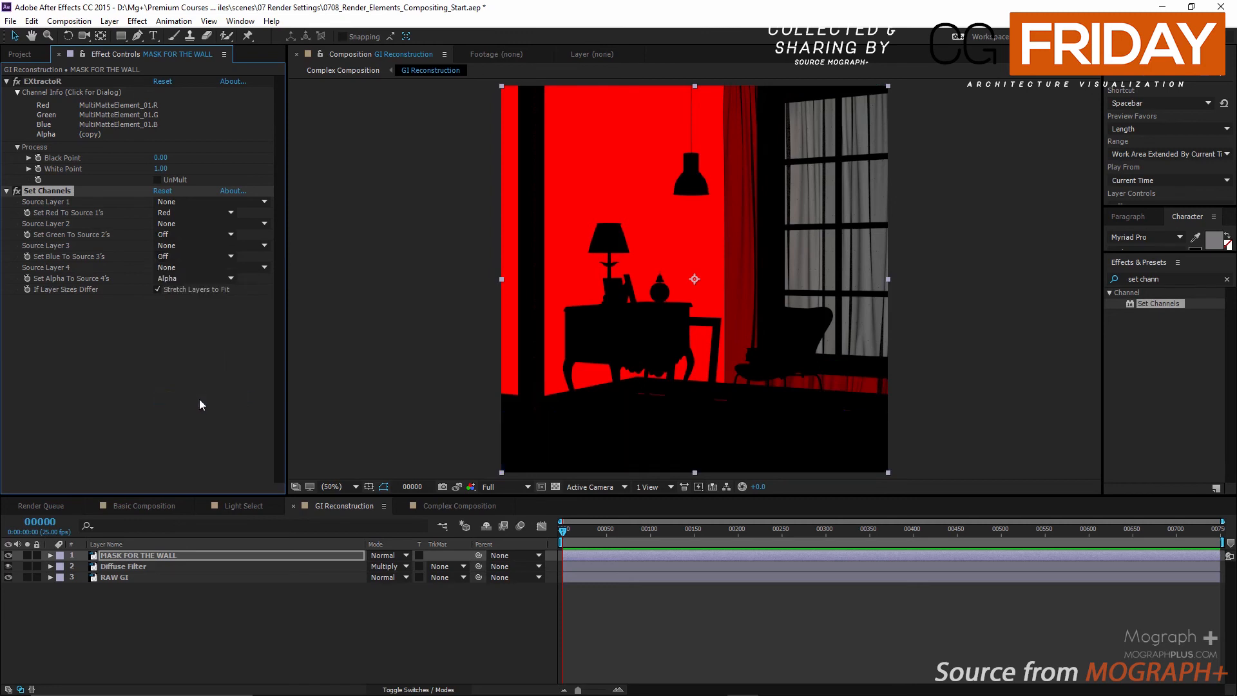
{"action": "left_click", "coordinate": [203, 281]}
{"action": "left_click", "coordinate": [201, 291]}
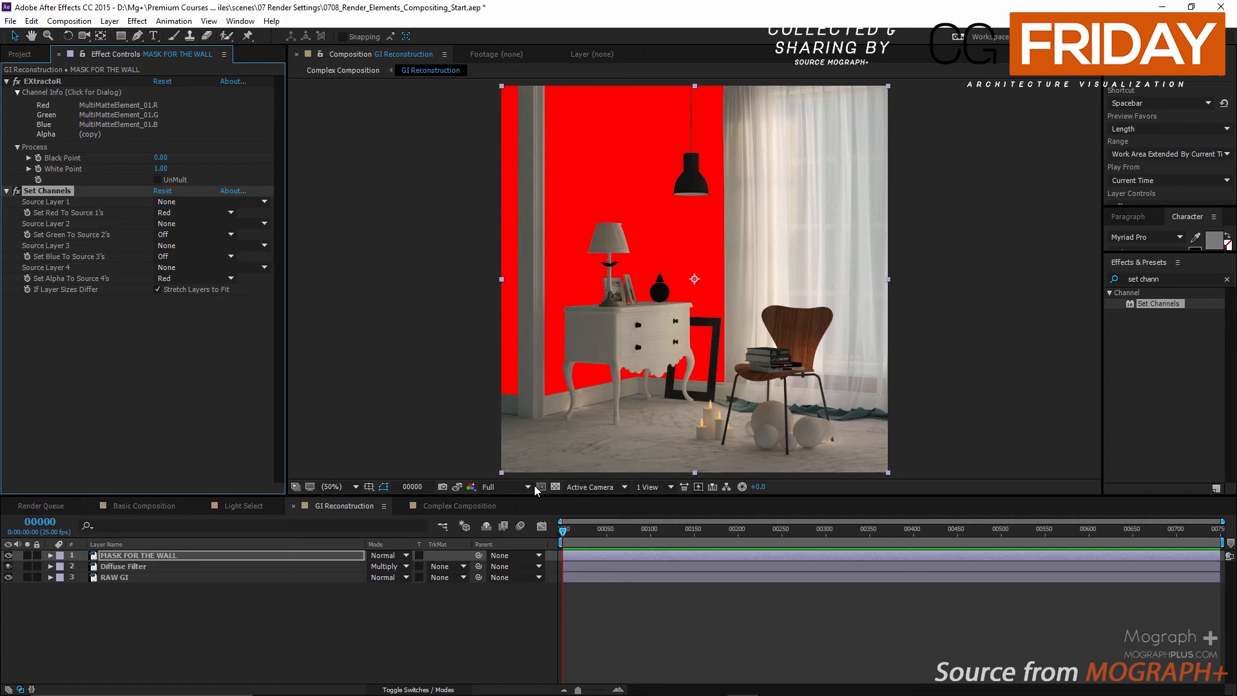
Add an adjustment layer to GI Reconstruction and place it directly below MASK FOR THE WALL.
{"action": "left_click_drag", "start_coordinate": [559, 495], "coordinate": [555, 520]}
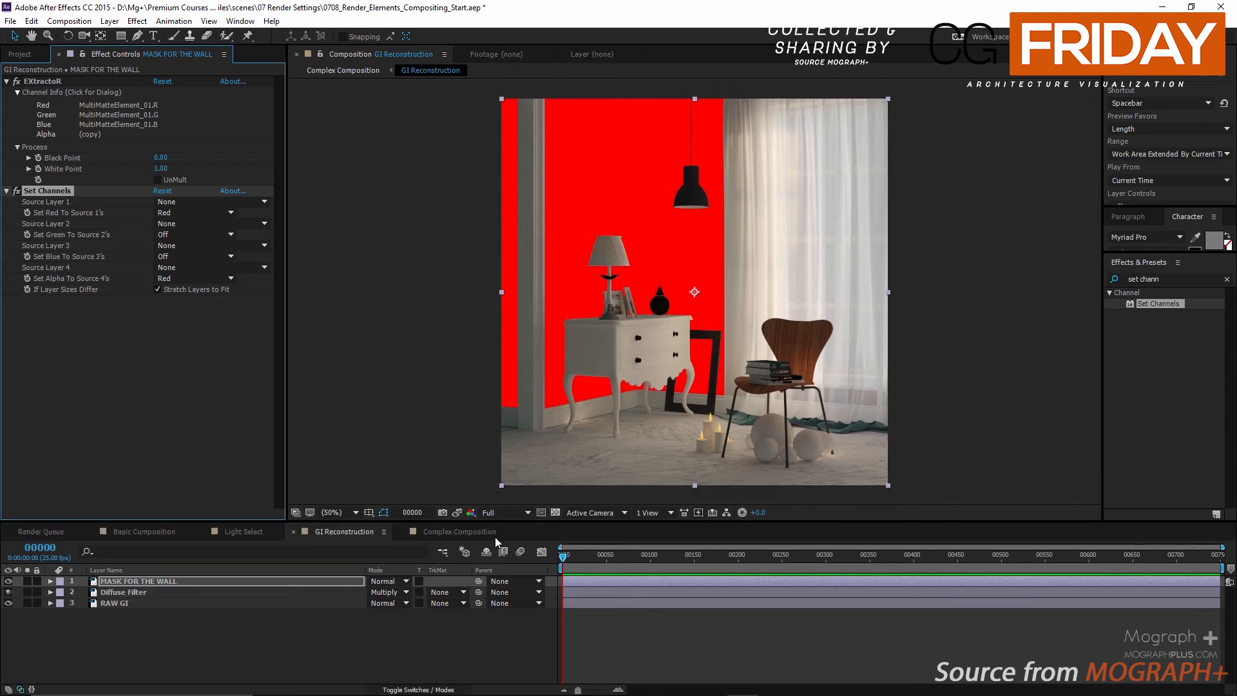
{"action": "left_click", "coordinate": [414, 414]}
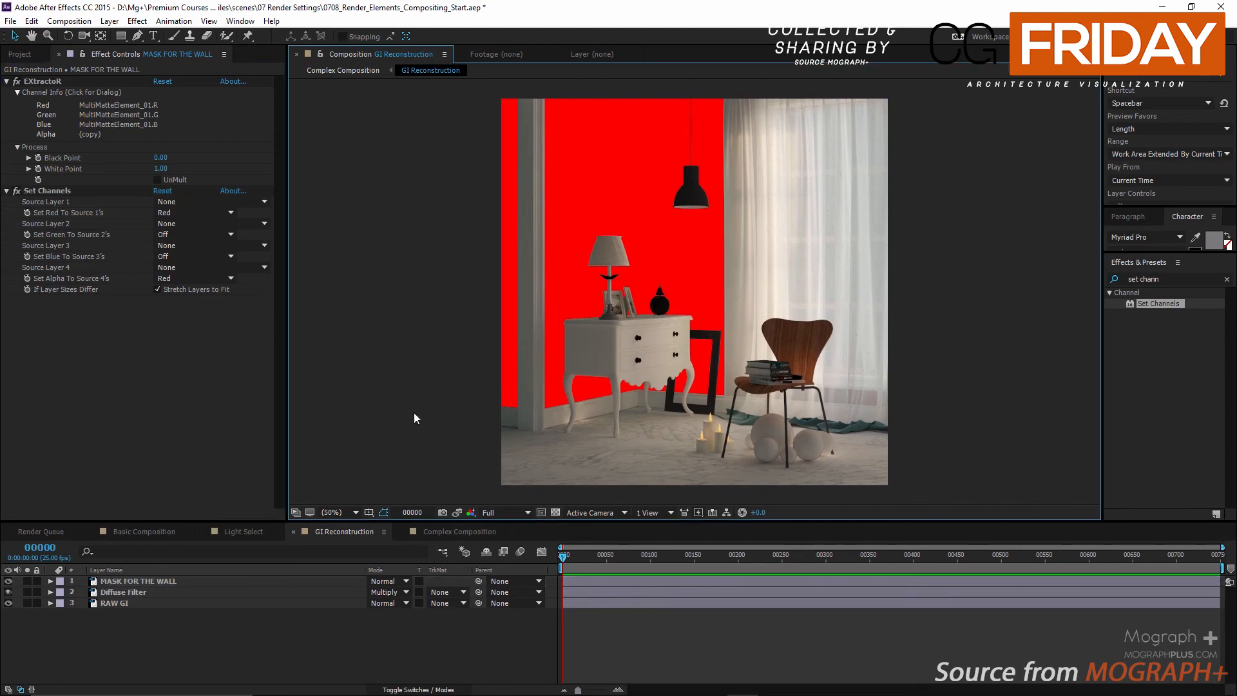
{"action": "left_click", "coordinate": [110, 21]}
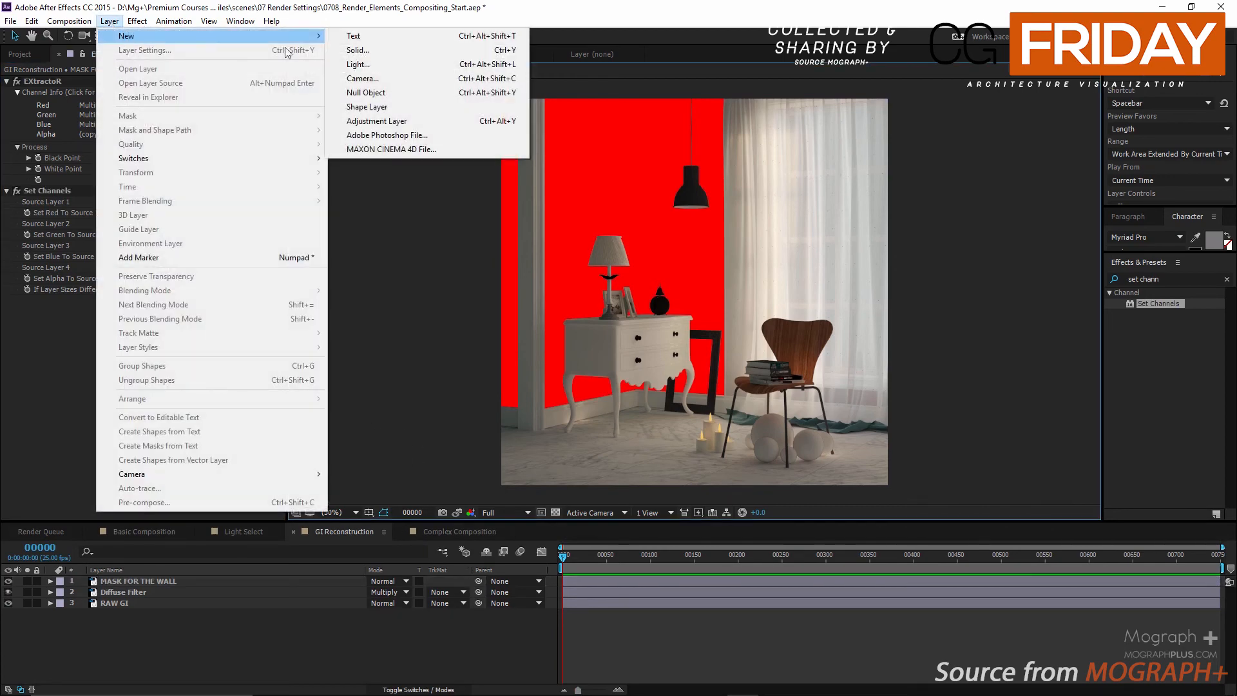
{"action": "left_click", "coordinate": [417, 119]}
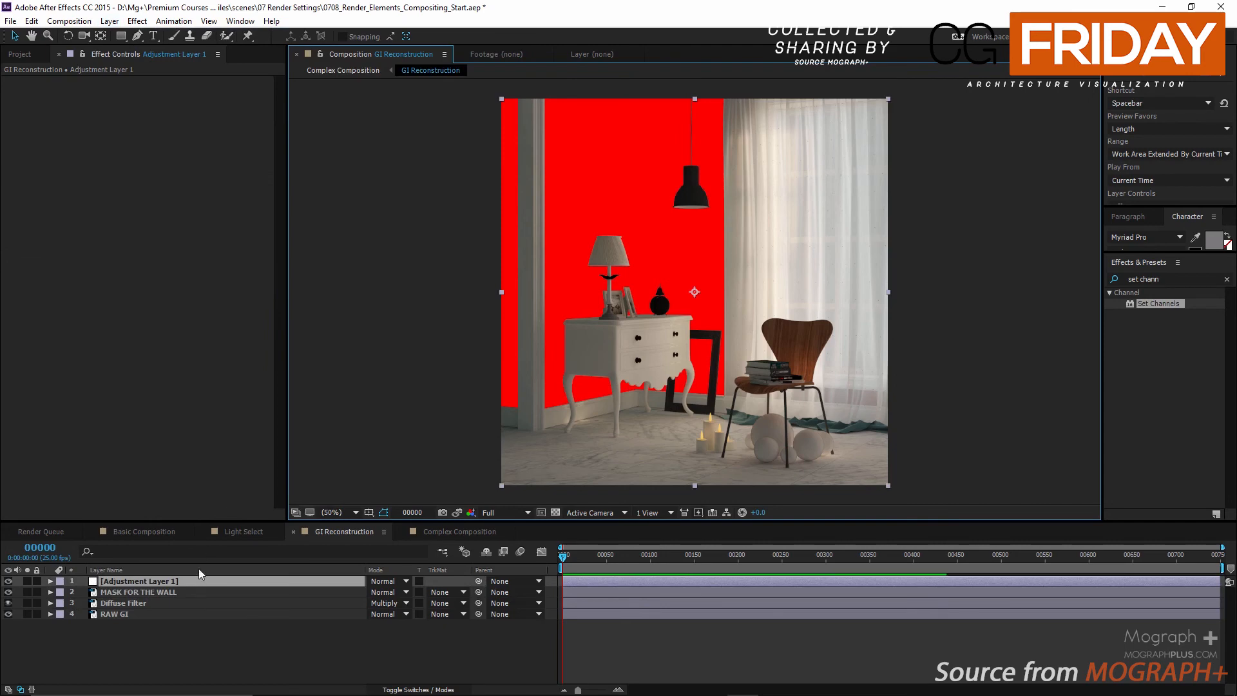
{"action": "left_click_drag", "start_coordinate": [185, 580], "coordinate": [189, 597]}
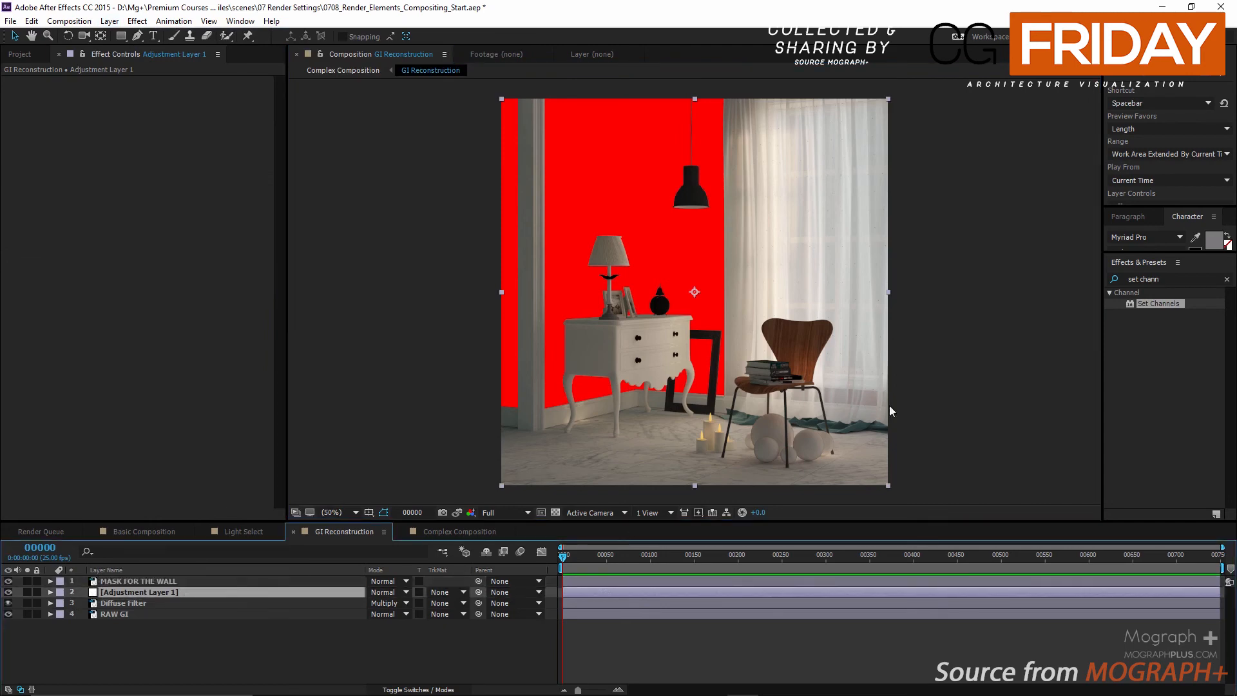
Apply the Hue/Saturation effect to the adjustment layer and shift its Master Hue to about 67°.
{"action": "left_click", "coordinate": [1167, 279]}
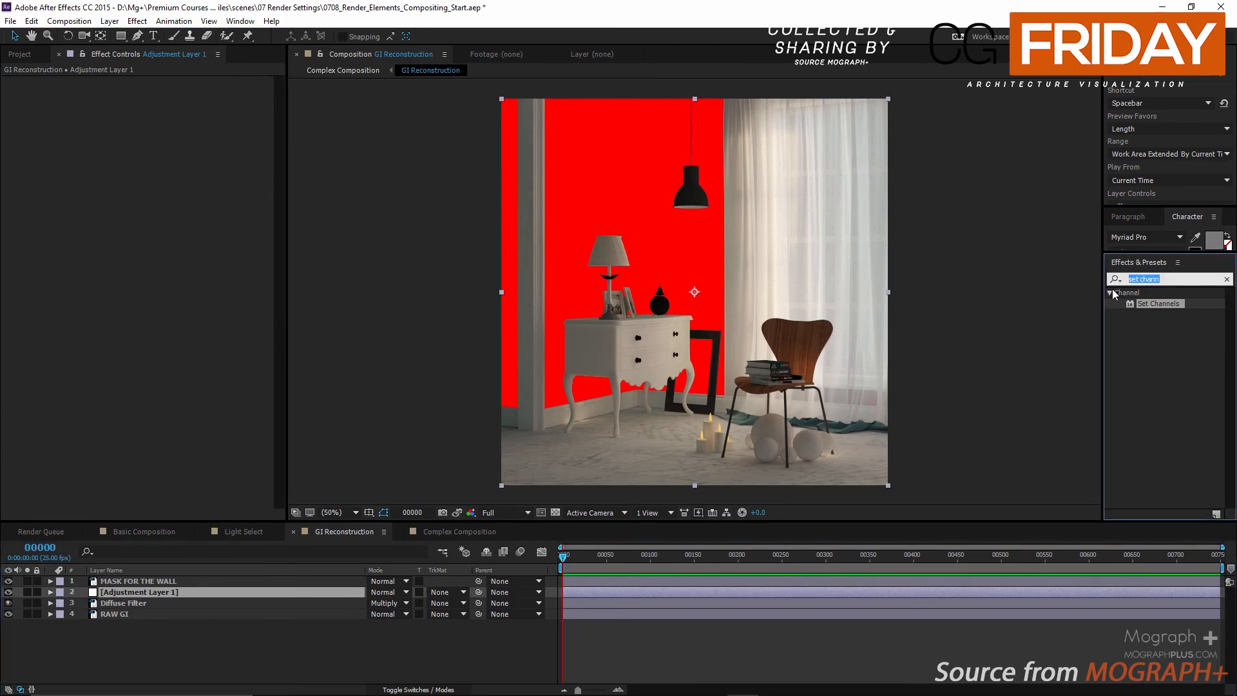
{"action": "type", "text": "hue"}
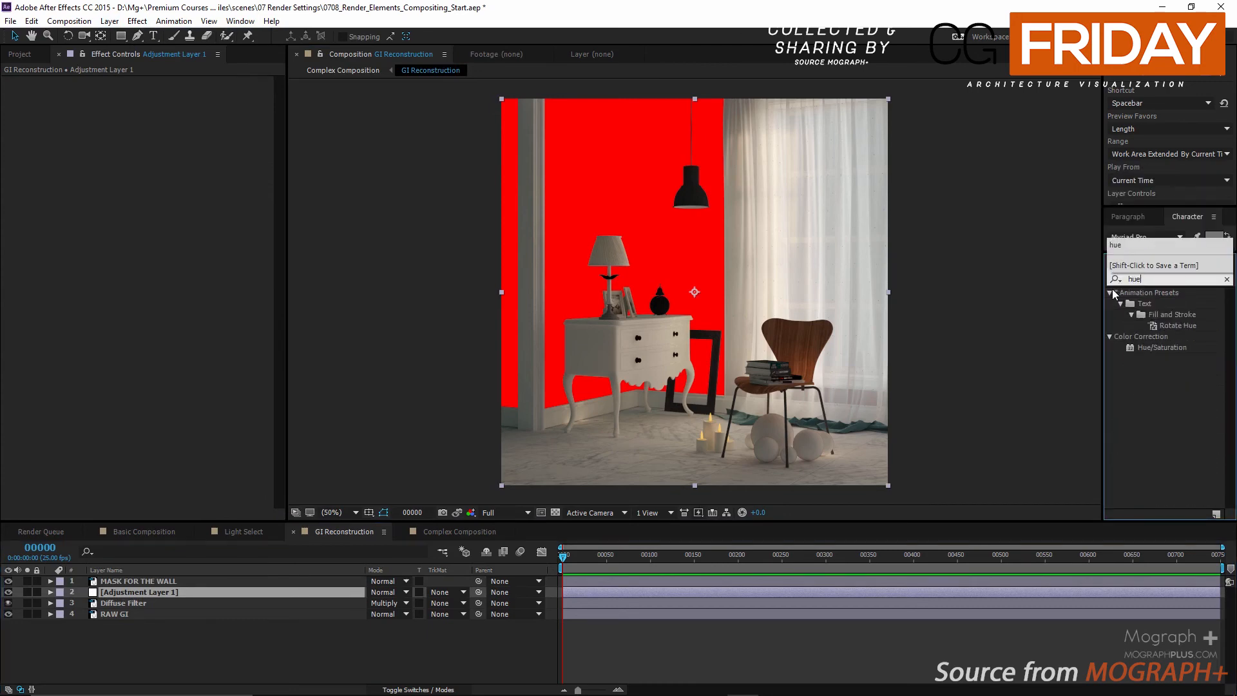
{"action": "double_click", "coordinate": [1129, 347]}
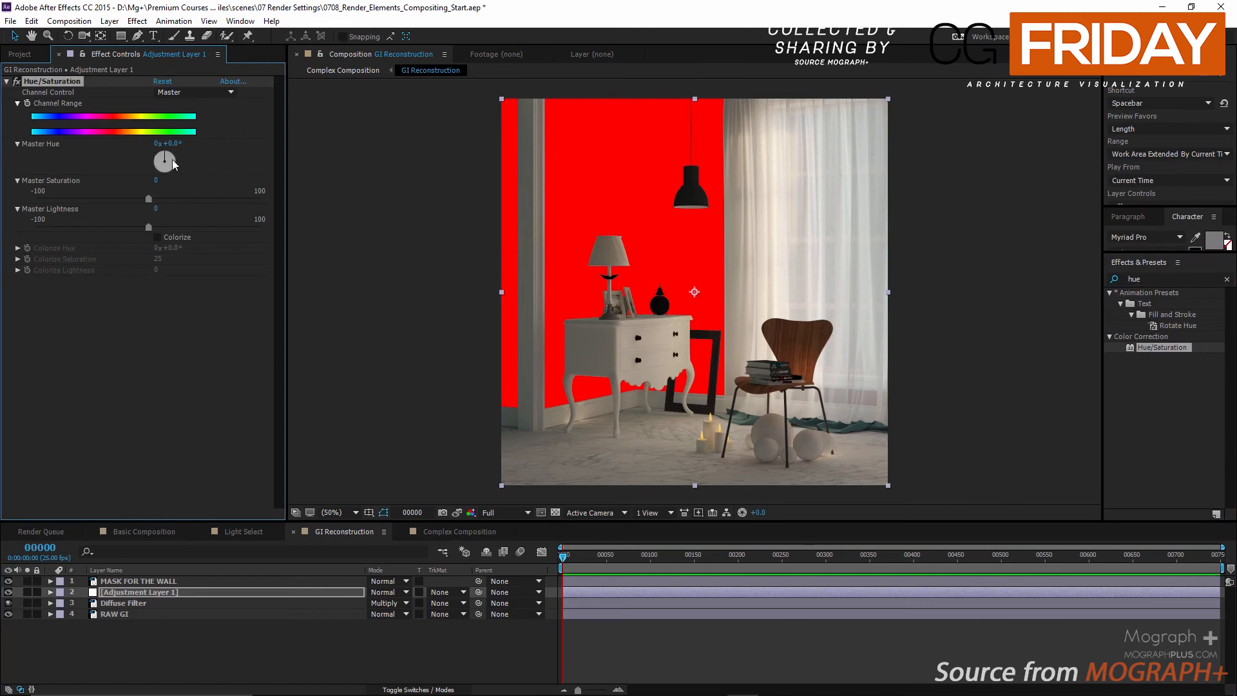
{"action": "mouse_move", "coordinate": [172, 160]}
{"action": "left_mouse_down"}
{"action": "mouse_move", "coordinate": [169, 176]}
{"action": "mouse_move", "coordinate": [146, 167]}
{"action": "mouse_move", "coordinate": [153, 175]}
{"action": "mouse_move", "coordinate": [183, 154]}
{"action": "left_mouse_up"}
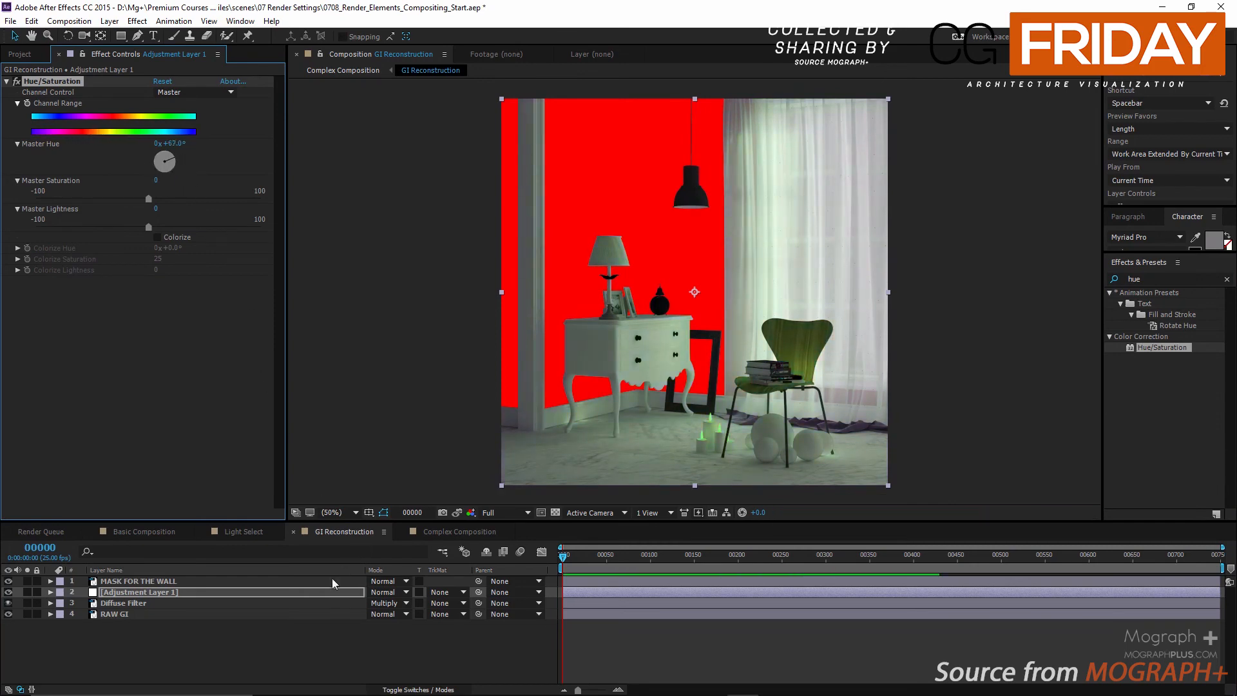
Use MASK FOR THE WALL as the adjustment layer's alpha matte and shift its Master Hue to about -208°.
{"action": "left_click", "coordinate": [446, 592]}
{"action": "left_click", "coordinate": [505, 625]}
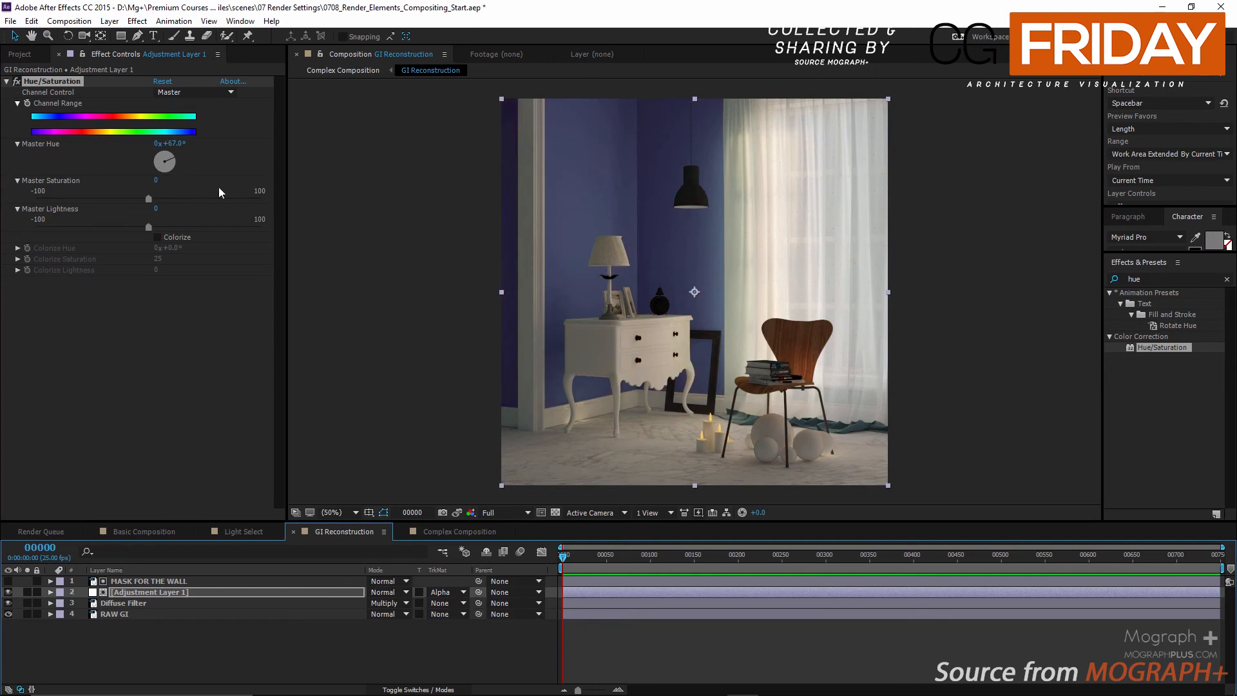
{"action": "mouse_move", "coordinate": [173, 167]}
{"action": "left_mouse_down"}
{"action": "mouse_move", "coordinate": [166, 152]}
{"action": "mouse_move", "coordinate": [149, 161]}
{"action": "mouse_move", "coordinate": [161, 180]}
{"action": "mouse_move", "coordinate": [179, 165]}
{"action": "mouse_move", "coordinate": [163, 155]}
{"action": "mouse_move", "coordinate": [170, 172]}
{"action": "left_mouse_up"}
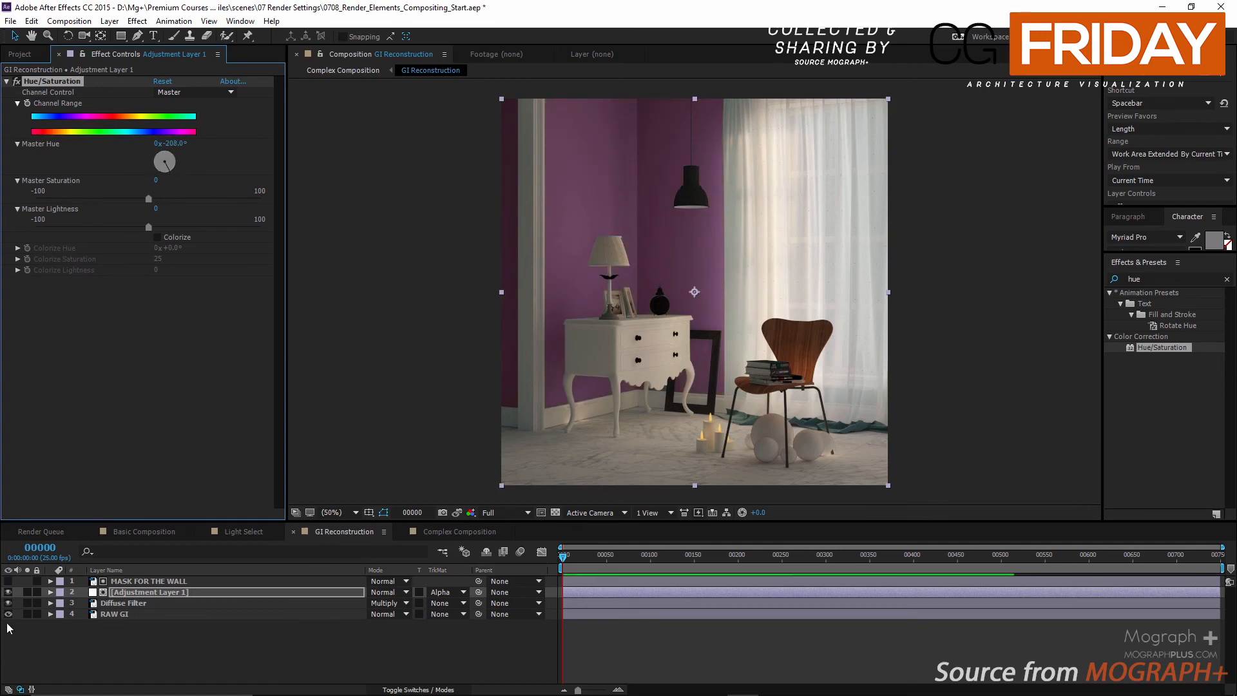
Examine the hue change on Raw GI and Diffuse Filter separately by toggling the layers' visibility and the Hue/Saturation effect.
{"action": "left_click", "coordinate": [9, 603]}
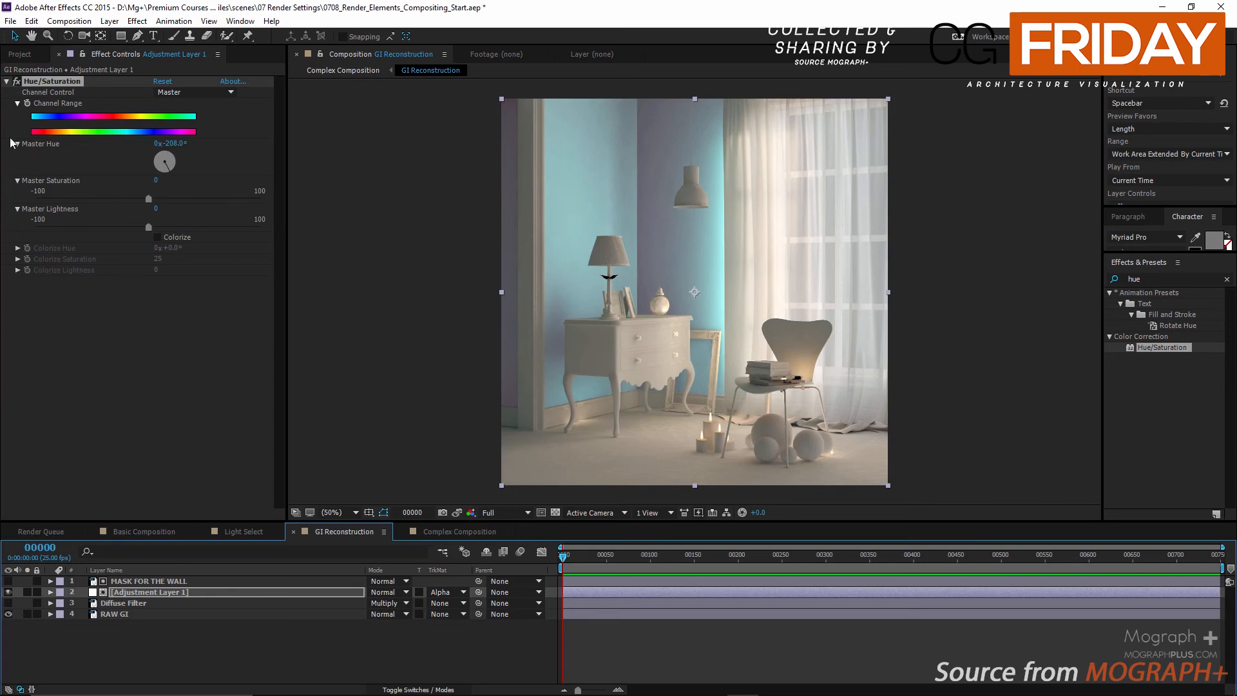
{"action": "left_click", "coordinate": [16, 82]}
{"action": "left_click", "coordinate": [16, 82]}
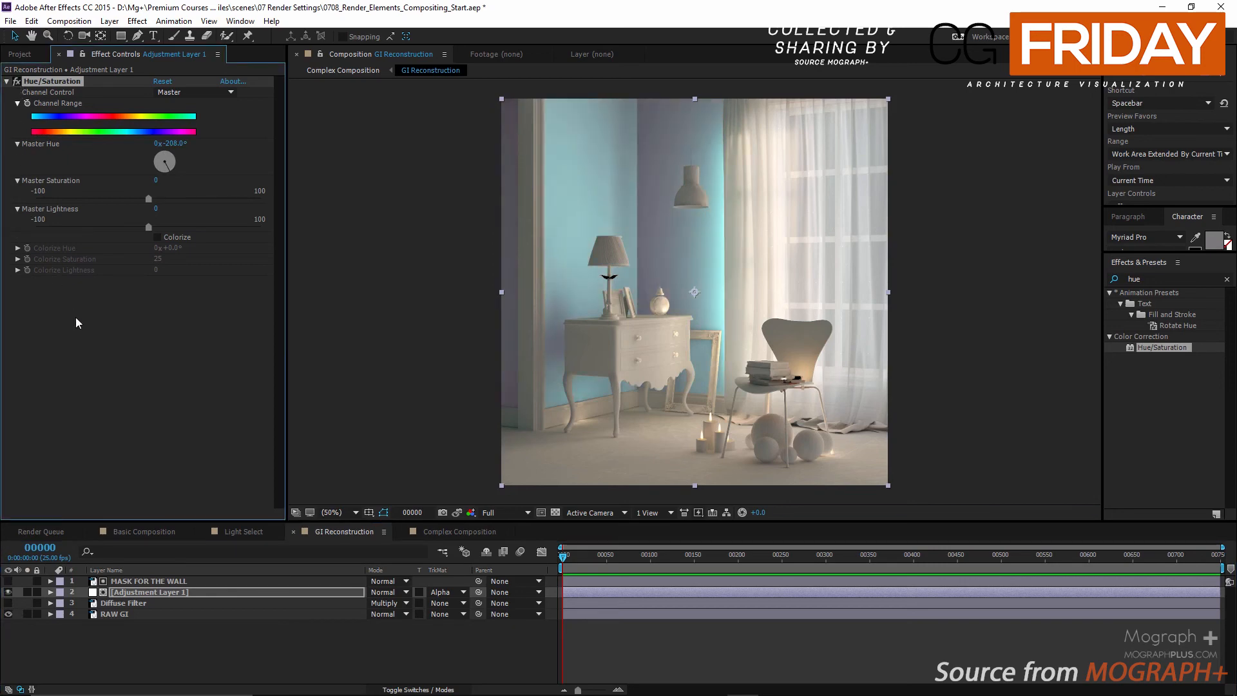
{"action": "left_click", "coordinate": [9, 603]}
{"action": "left_click", "coordinate": [9, 614]}
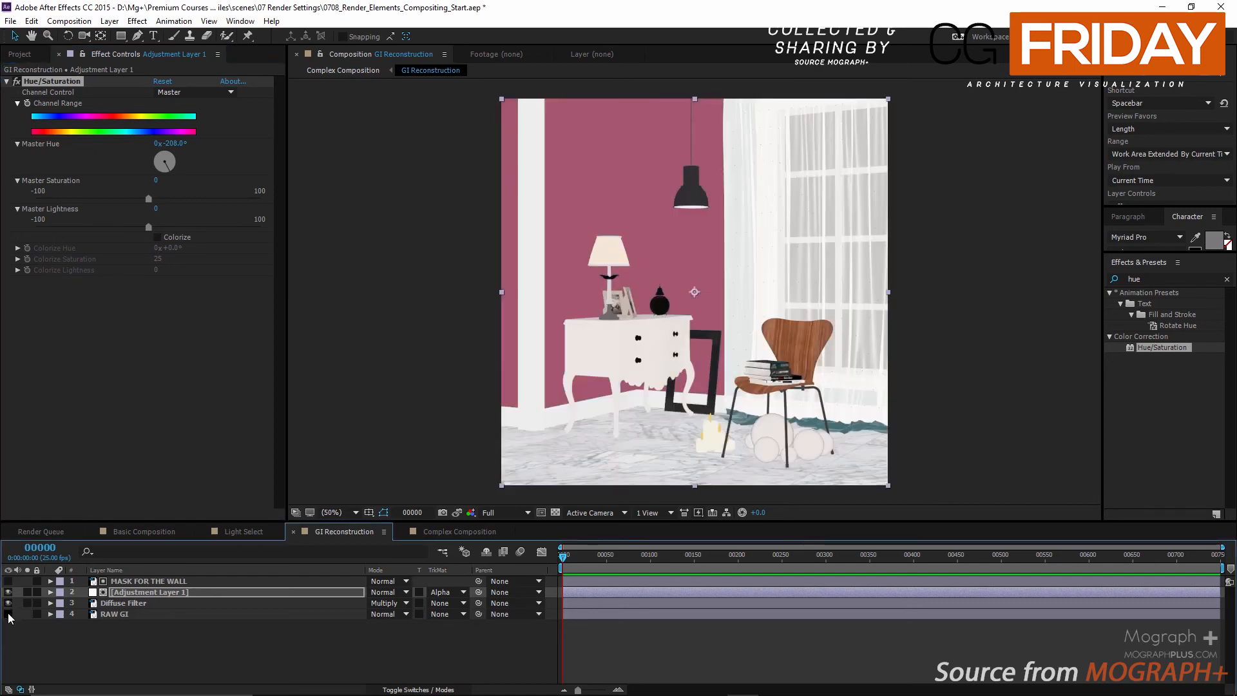
{"action": "left_click", "coordinate": [9, 614]}
{"action": "left_click", "coordinate": [9, 614]}
{"action": "left_click", "coordinate": [8, 614]}
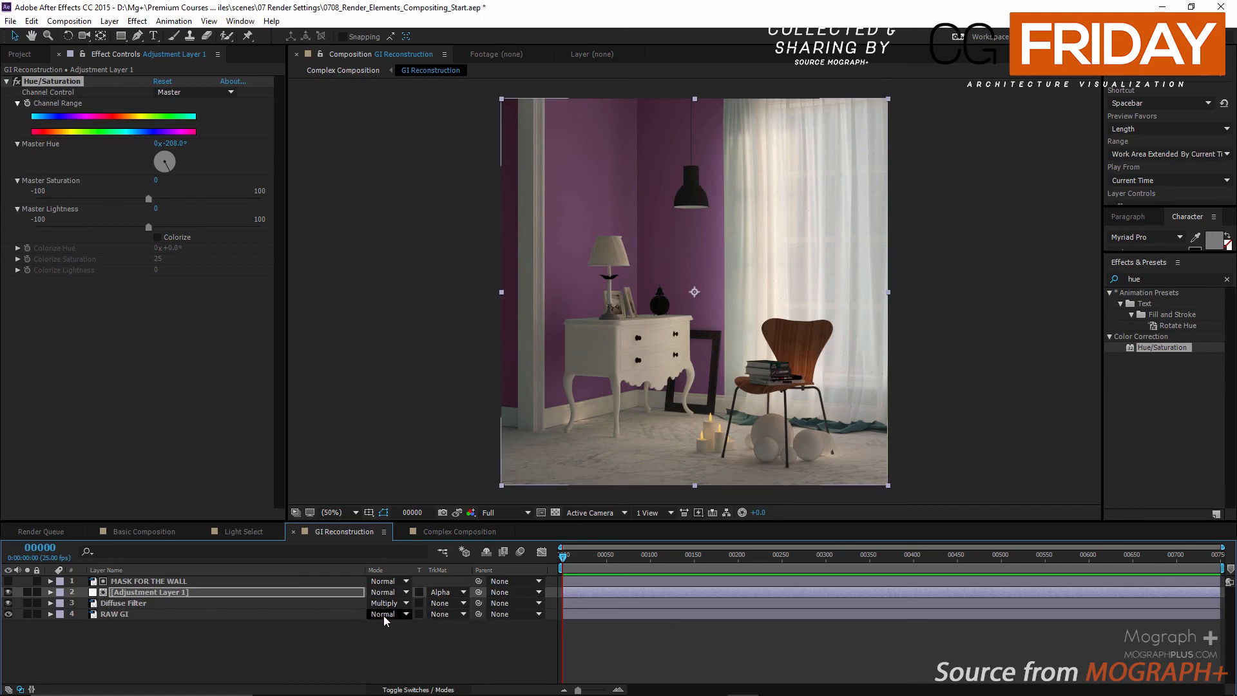
Set the RAW GI layer's blending mode to Multiply and move it to the top of the layer stack.
{"action": "left_click", "coordinate": [280, 635]}
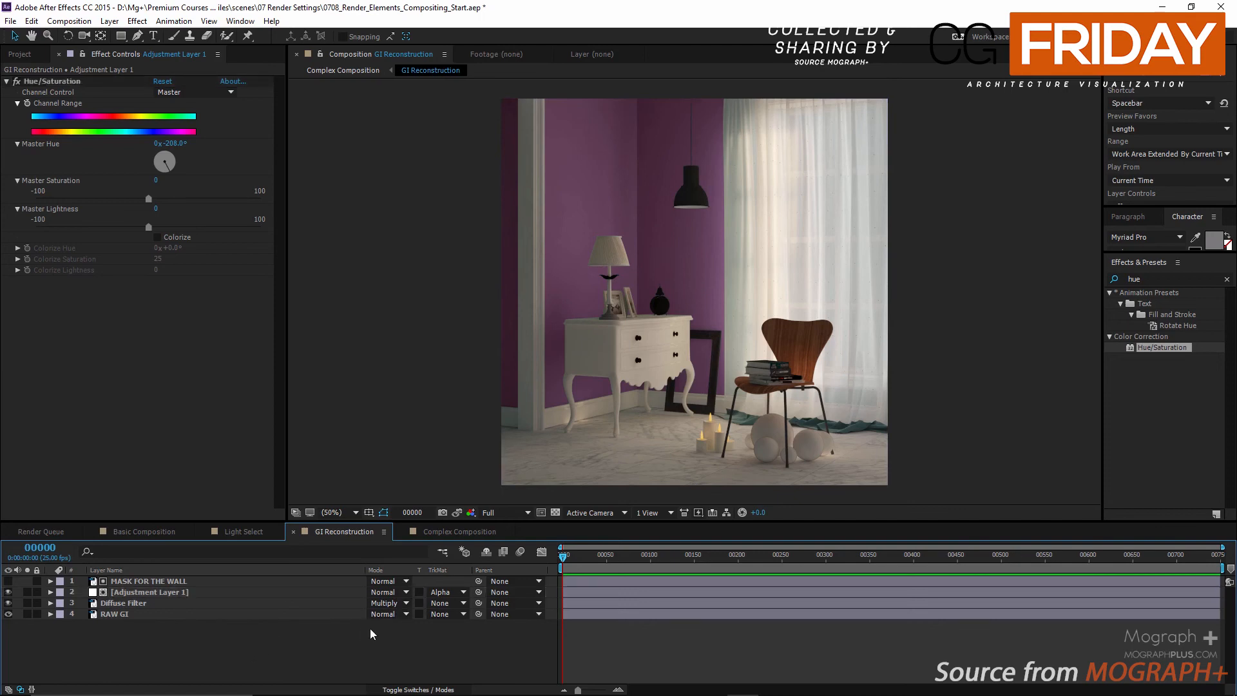
{"action": "left_click", "coordinate": [386, 615]}
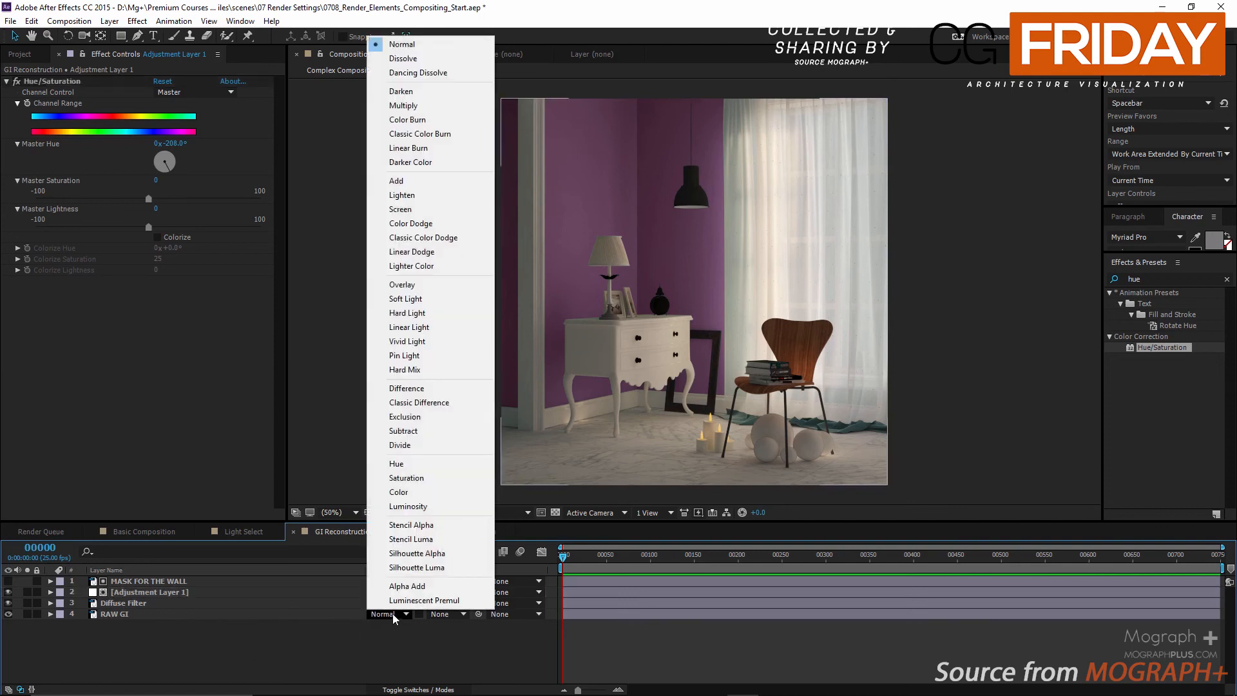
{"action": "left_click", "coordinate": [418, 107]}
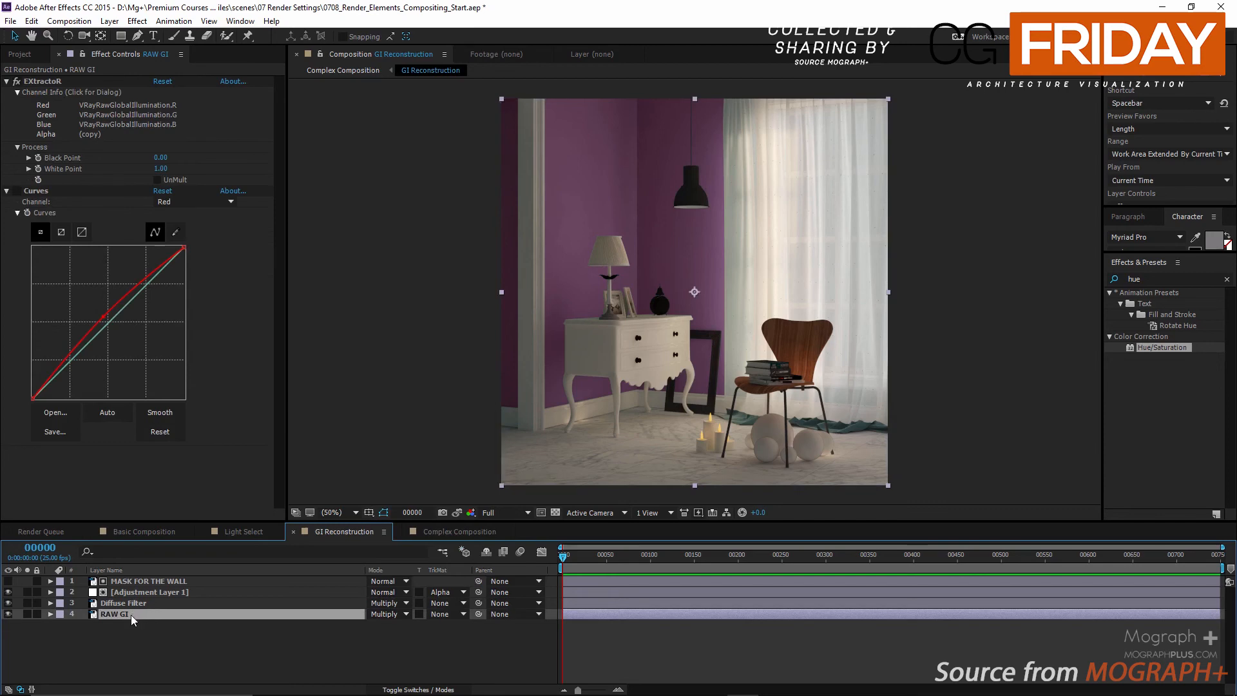
{"action": "left_click_drag", "start_coordinate": [131, 615], "coordinate": [138, 585]}
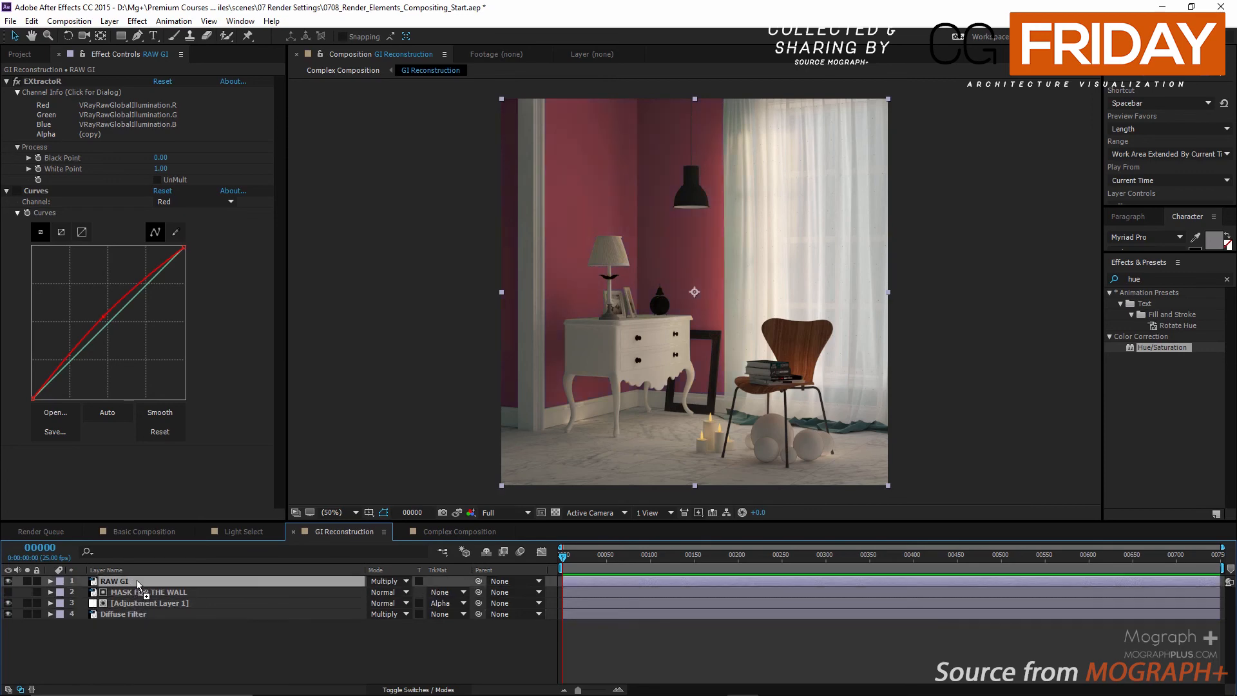
Check RAW GI's contribution above the wall adjustment by toggling its visibility and soloing it.
{"action": "left_click", "coordinate": [9, 580]}
{"action": "left_click", "coordinate": [9, 581]}
{"action": "left_click", "coordinate": [27, 581]}
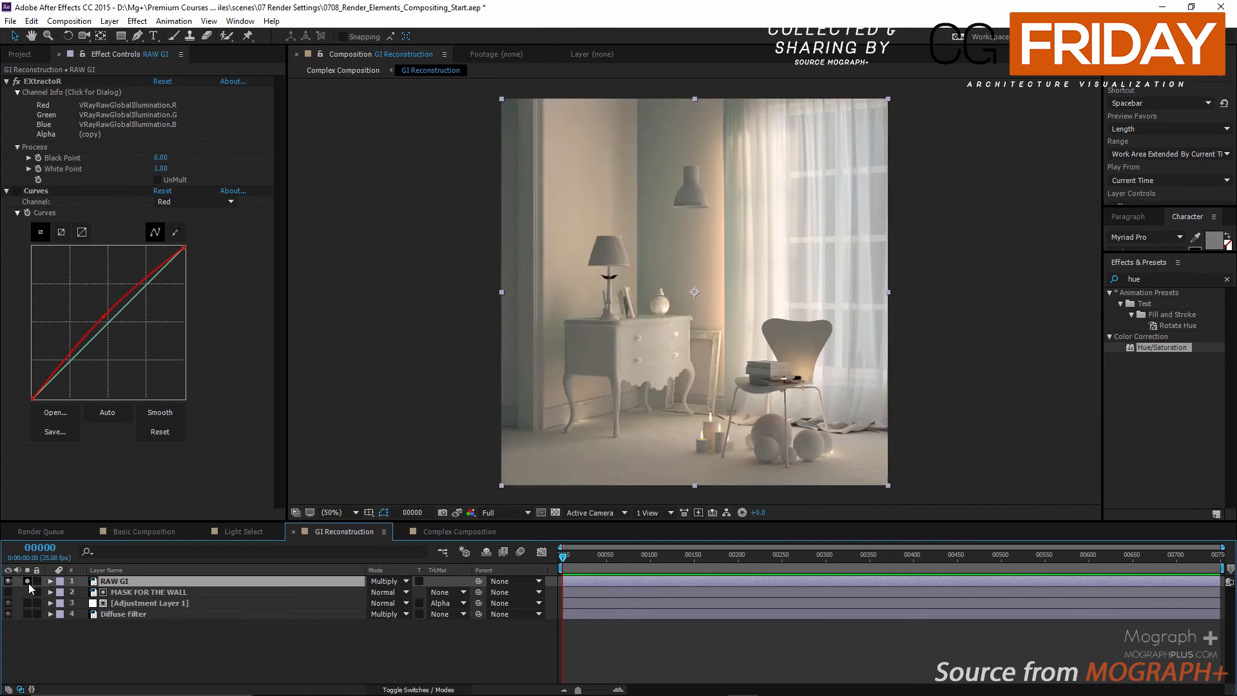
{"action": "left_click", "coordinate": [28, 582]}
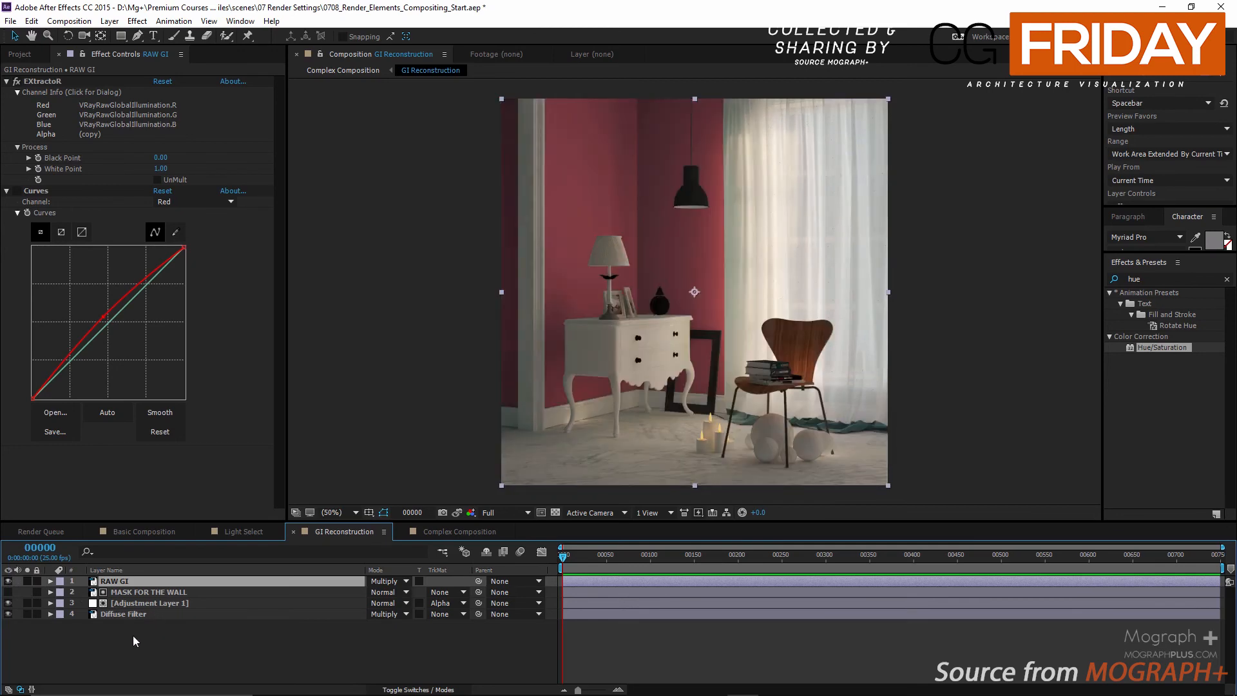
Set the adjustment layer's Master Hue to 322° in Hue/Saturation.
{"action": "left_click", "coordinate": [125, 601]}
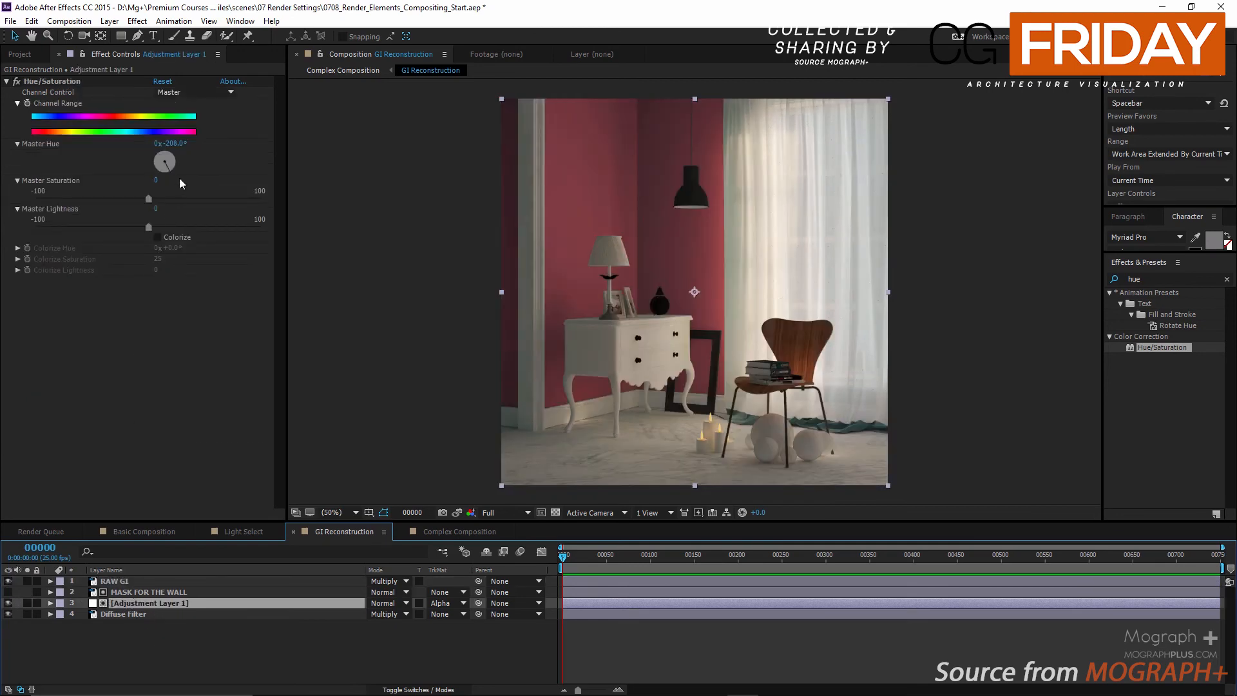
{"action": "mouse_move", "coordinate": [169, 163]}
{"action": "left_mouse_down"}
{"action": "mouse_move", "coordinate": [161, 176]}
{"action": "mouse_move", "coordinate": [156, 160]}
{"action": "mouse_move", "coordinate": [171, 144]}
{"action": "left_mouse_up"}
{"action": "left_click", "coordinate": [172, 143]}
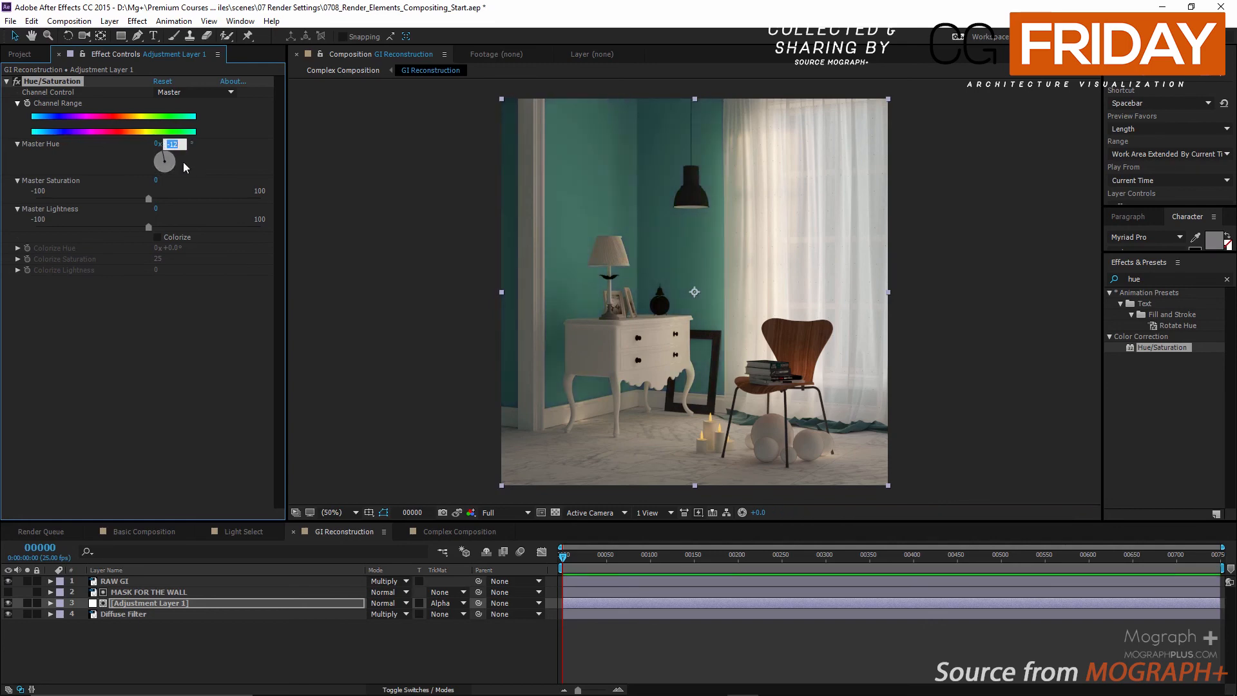
{"action": "type", "text": "322"}
{"action": "key", "text": "Return"}
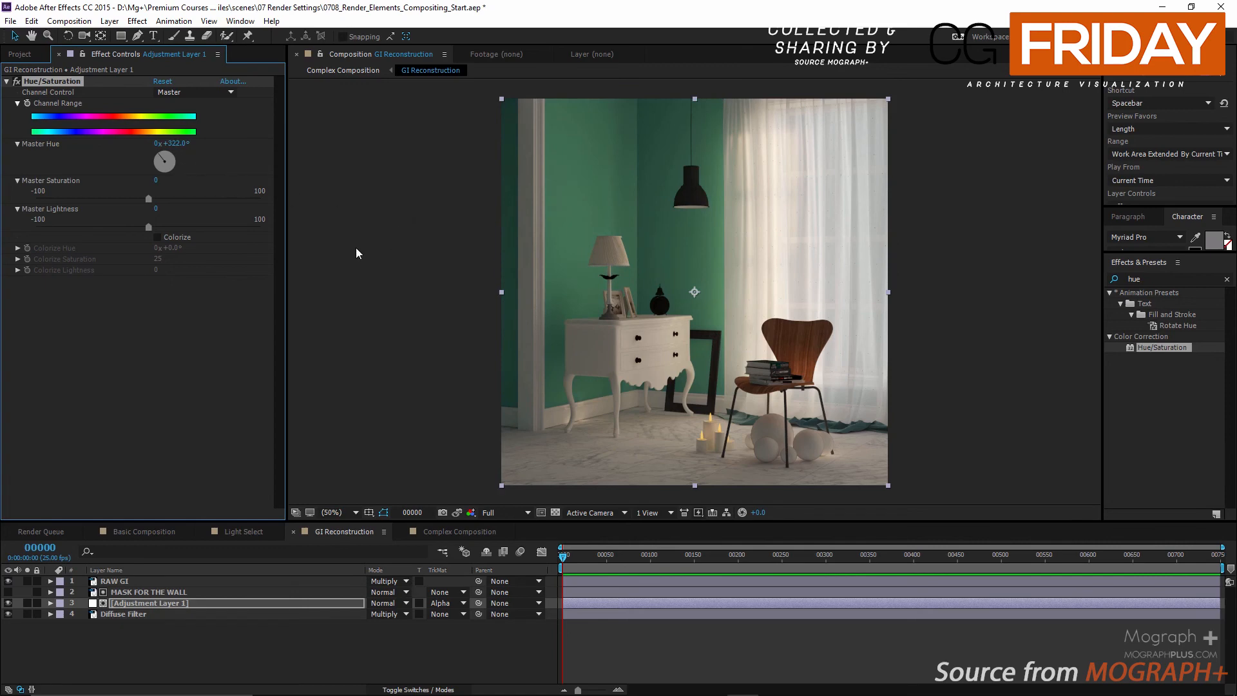
Inspect the recoloured wall in GI Reconstruction and Complex Composition, toggling the Lighting layer's visibility, and return to GI Reconstruction.
{"action": "scroll", "coordinate": [533, 287], "scroll_direction": "up", "scroll_amount": 1}
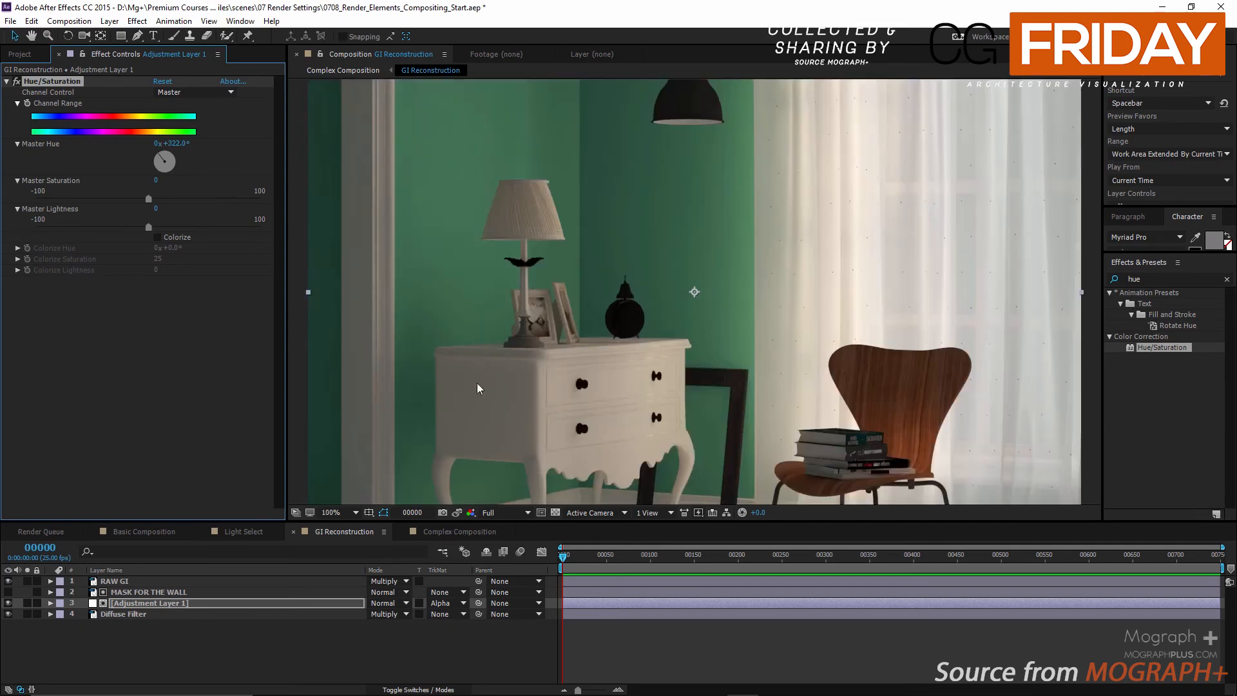
{"action": "middle_click_drag", "start_coordinate": [488, 412], "coordinate": [511, 253]}
{"action": "scroll", "coordinate": [508, 322], "scroll_direction": "down", "scroll_amount": 2}
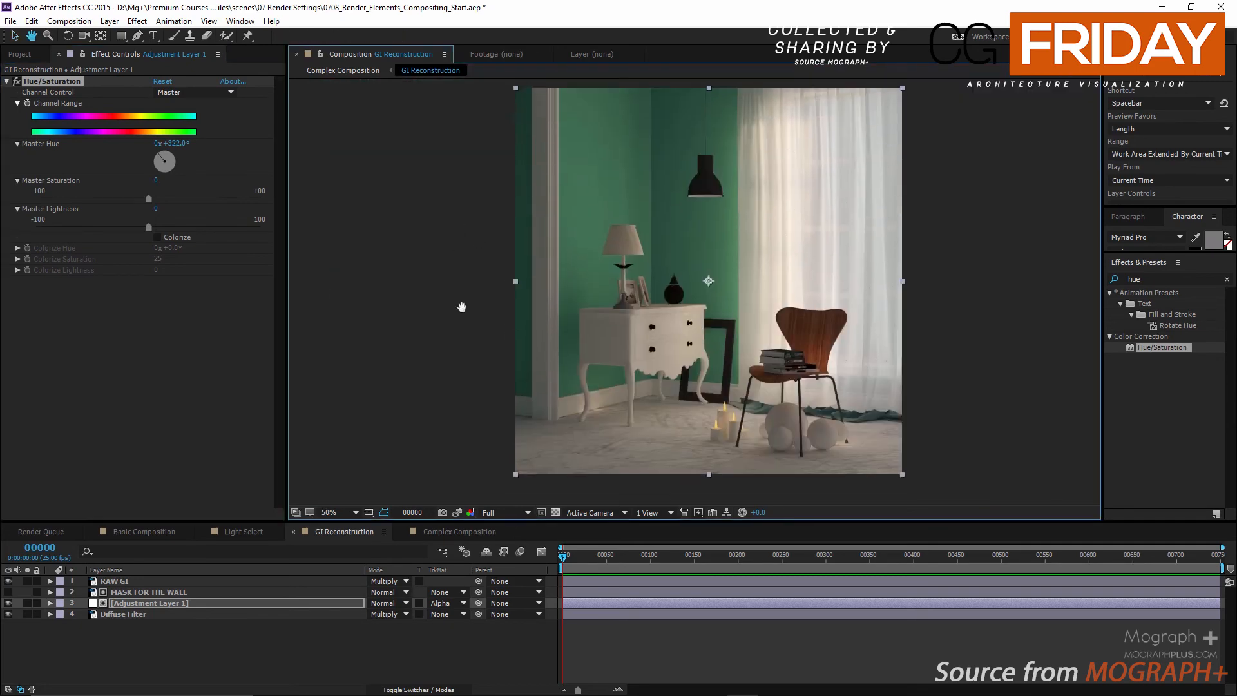
{"action": "left_click", "coordinate": [446, 531]}
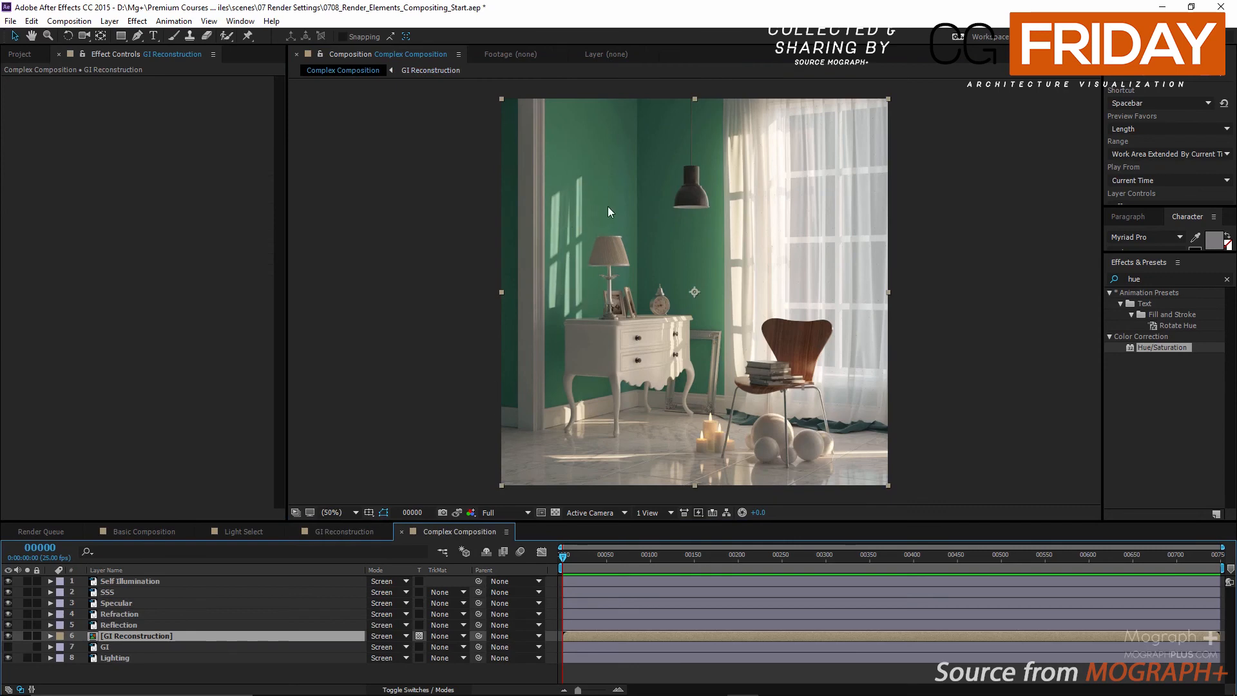
{"action": "scroll", "coordinate": [451, 203], "scroll_direction": "up", "scroll_amount": 2}
{"action": "scroll", "coordinate": [433, 183], "scroll_direction": "down", "scroll_amount": 1}
{"action": "middle_click_drag", "start_coordinate": [433, 183], "coordinate": [457, 231]}
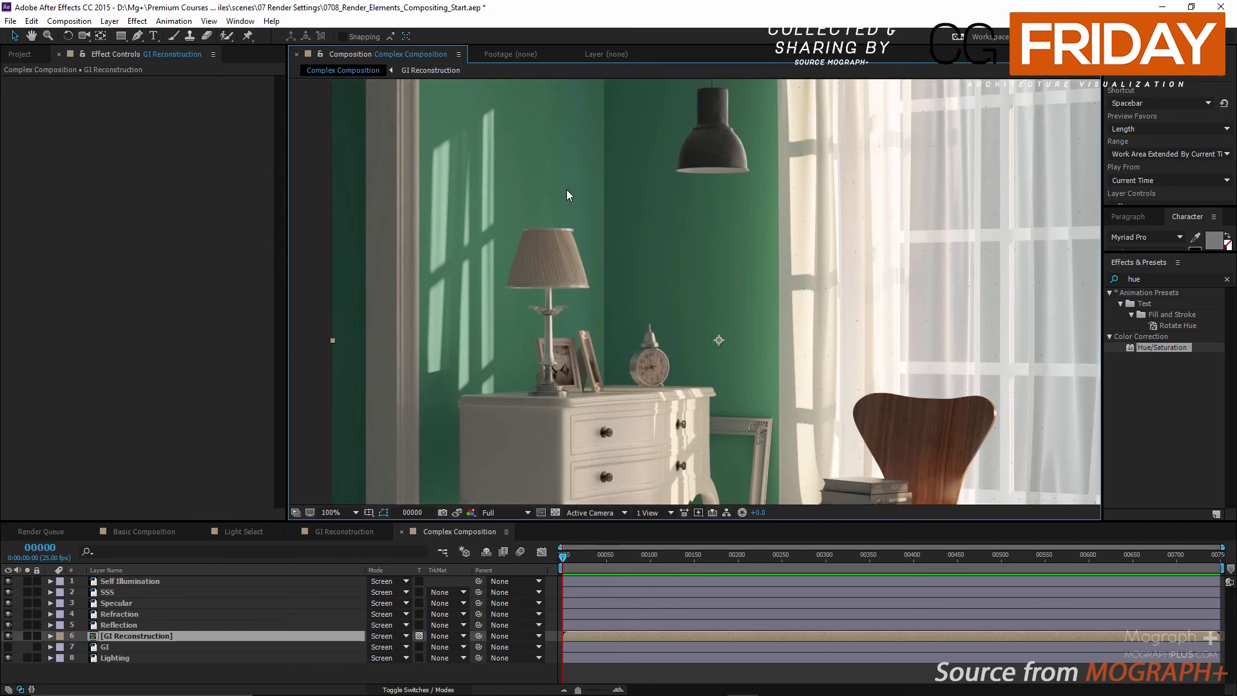
{"action": "left_click", "coordinate": [8, 658]}
{"action": "left_click", "coordinate": [8, 658]}
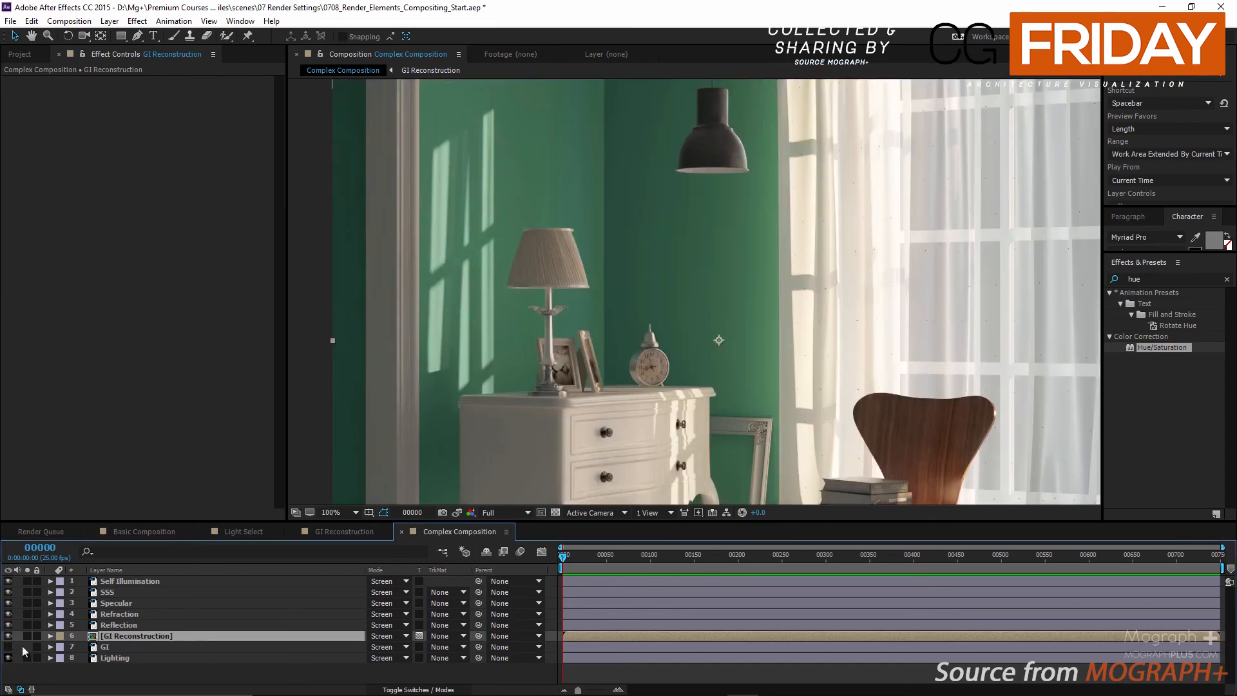
{"action": "scroll", "coordinate": [570, 295], "scroll_direction": "down", "scroll_amount": 1}
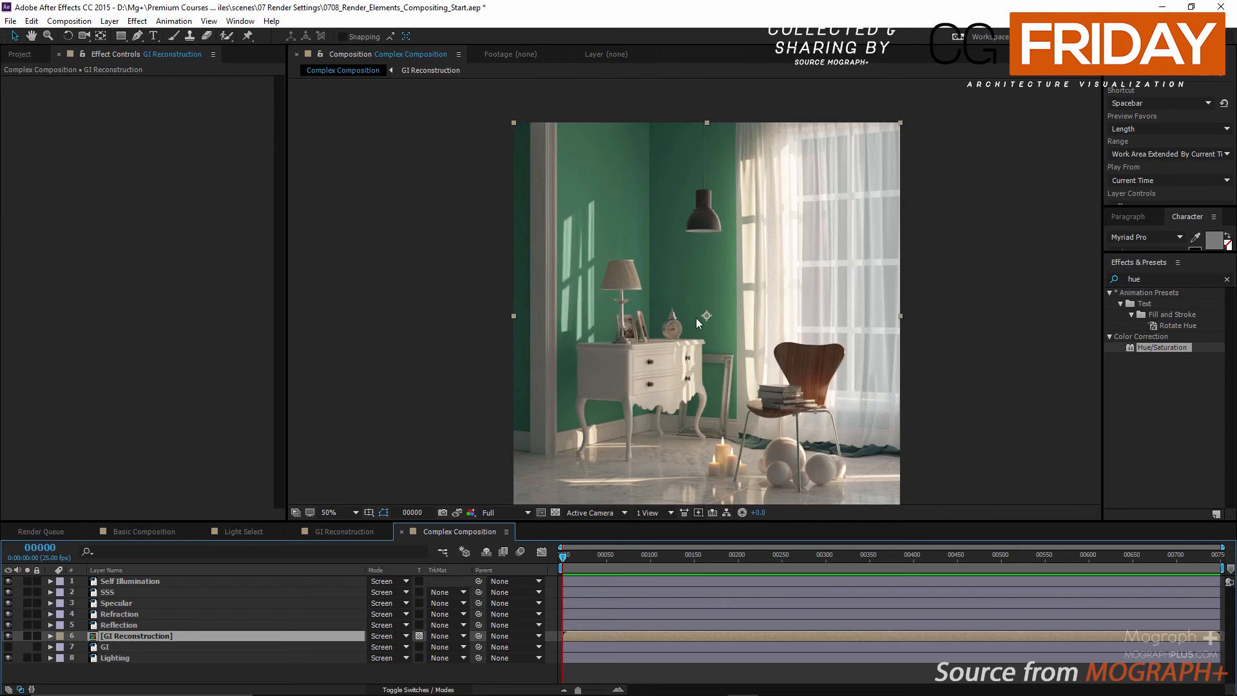
{"action": "left_click", "coordinate": [316, 531]}
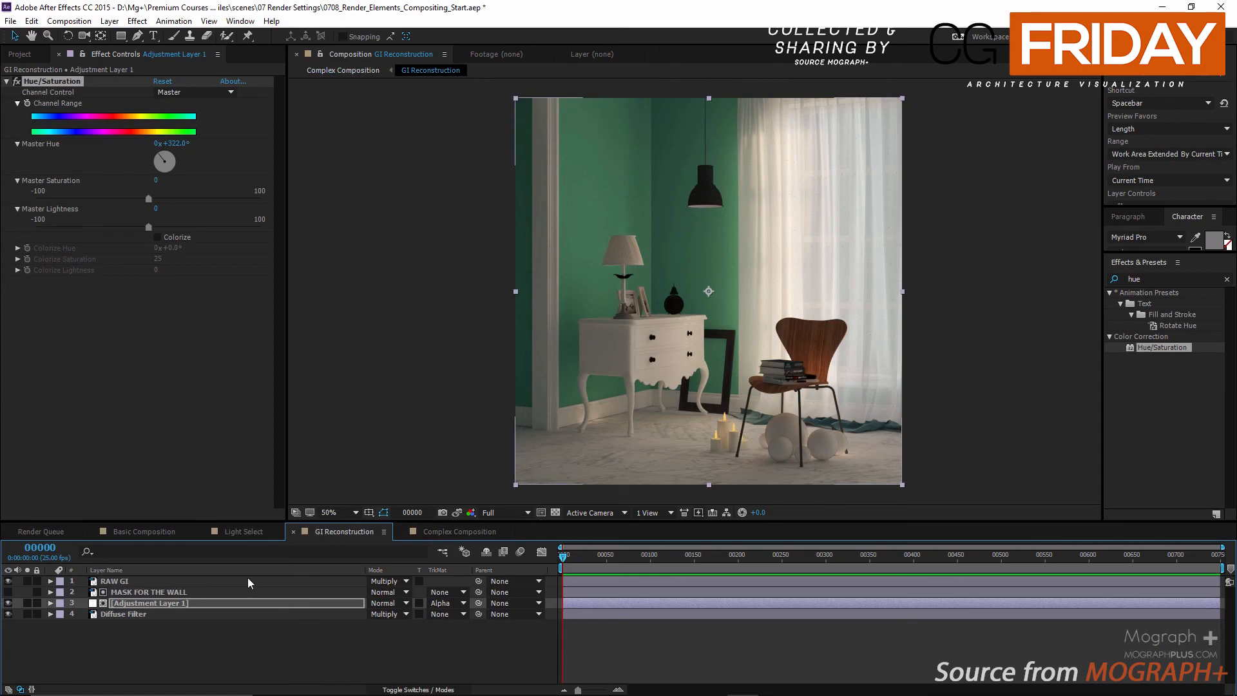
Rename the wall's adjustment layer in GI Reconstruction as Wall CC.
{"action": "left_click", "coordinate": [223, 604]}
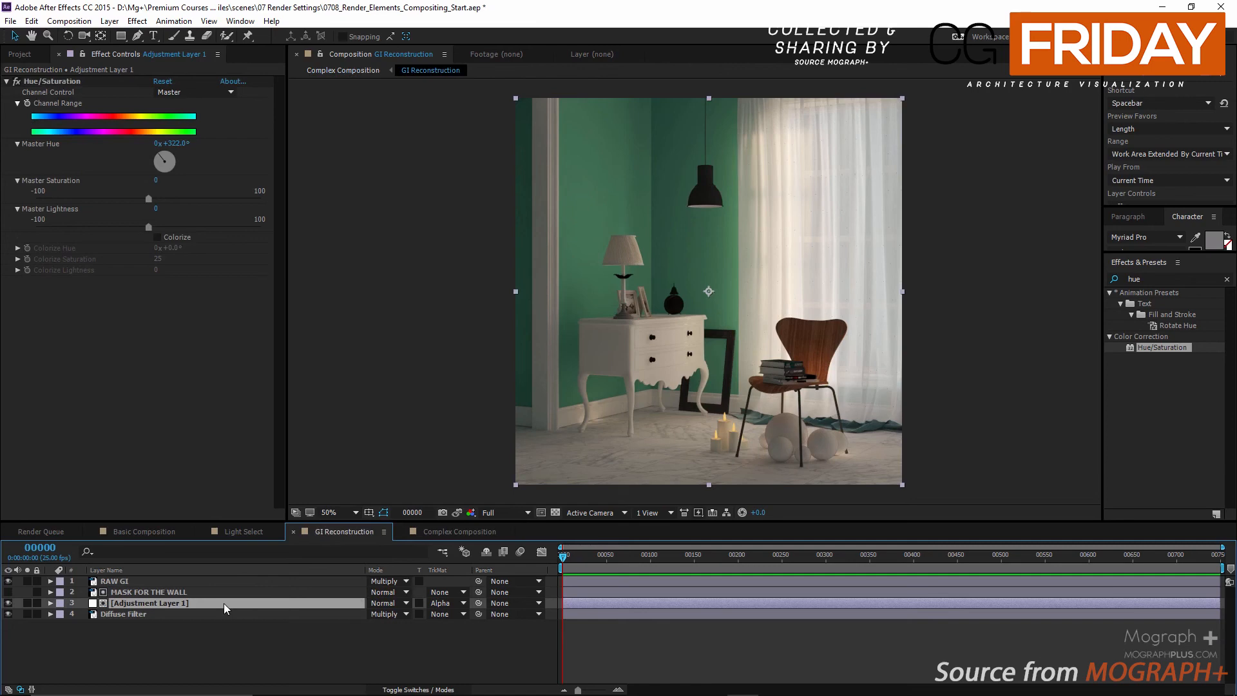
{"action": "key", "text": "Return"}
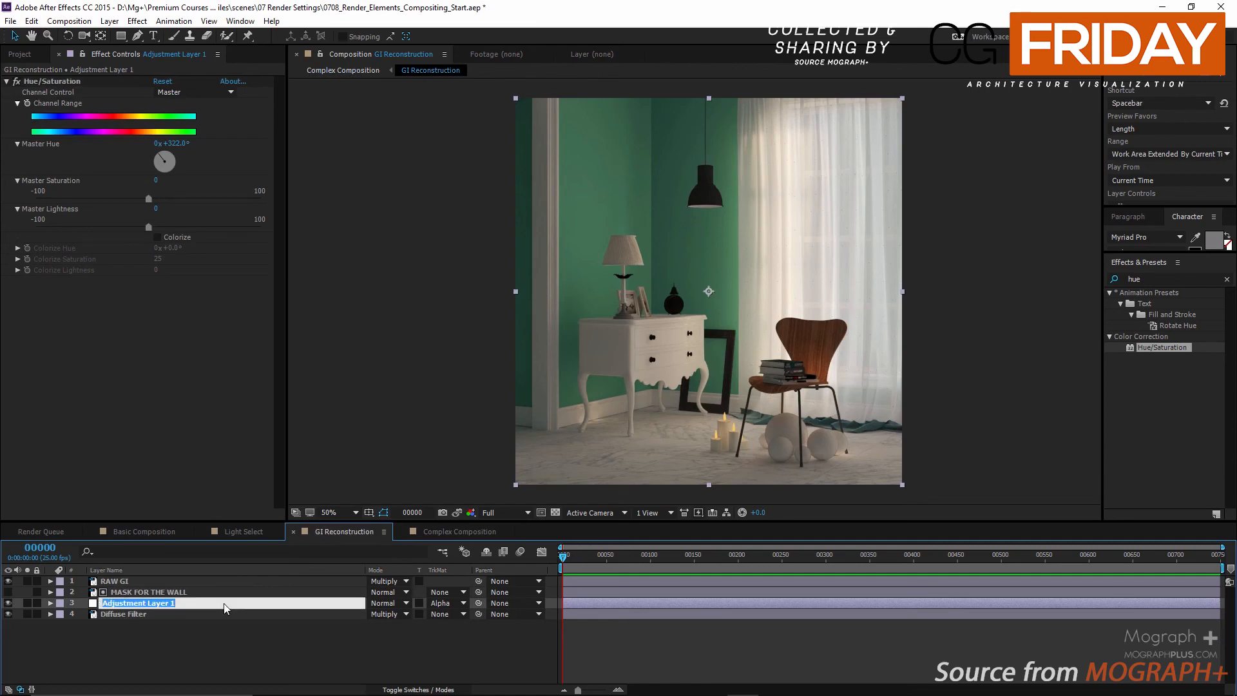
{"action": "type", "text": "Wall CC"}
{"action": "key", "text": "Return"}
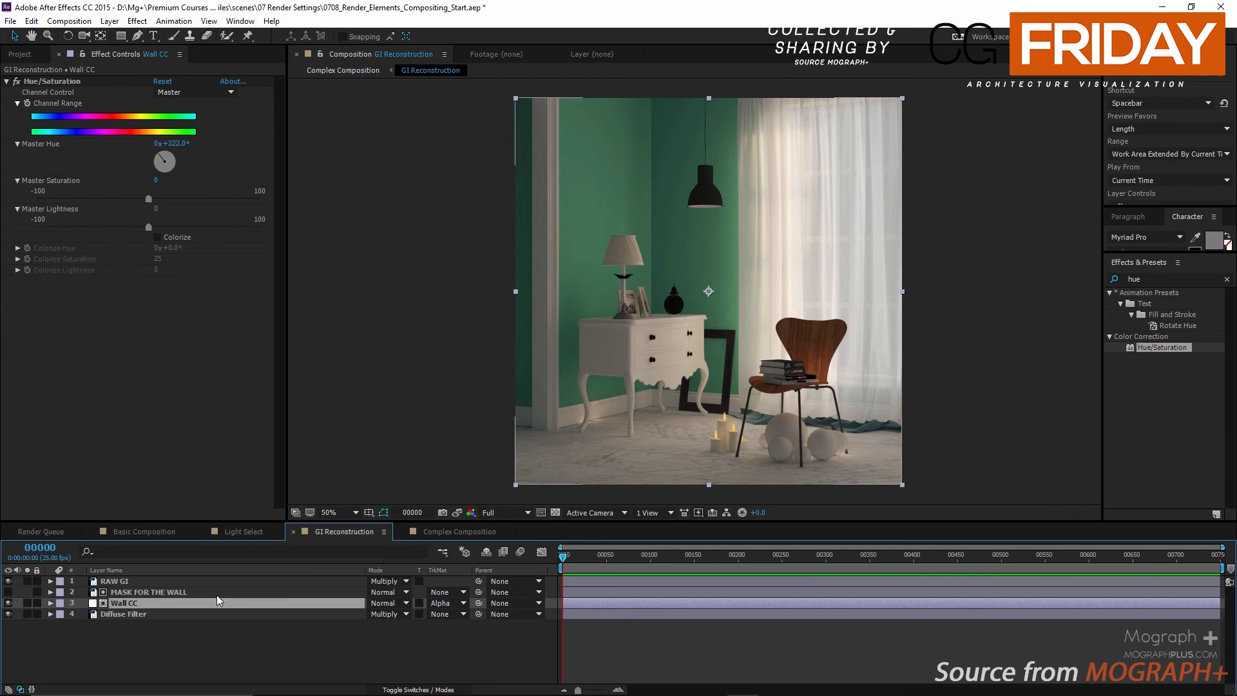
Copy the Wall CC and MASK FOR THE WALL layers into Basic Composition, with Wall CC directly beneath the mask.
{"action": "left_click", "coordinate": [217, 594], "text": "shift"}
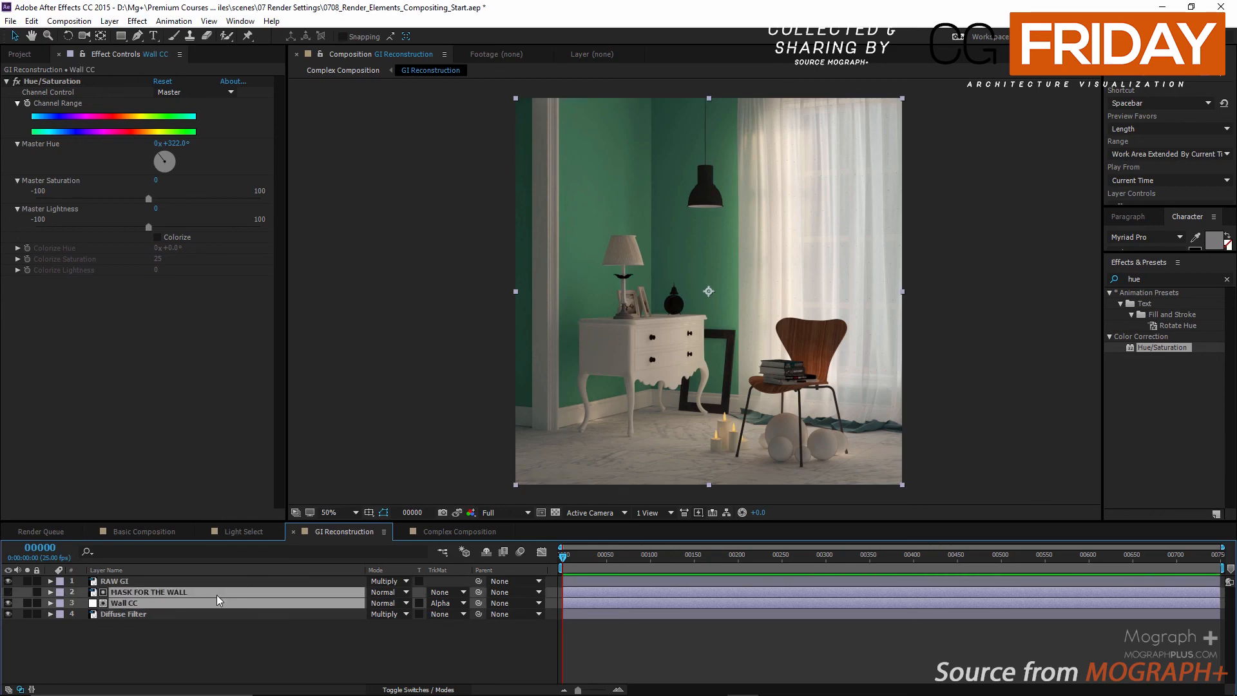
{"action": "left_click", "coordinate": [152, 532]}
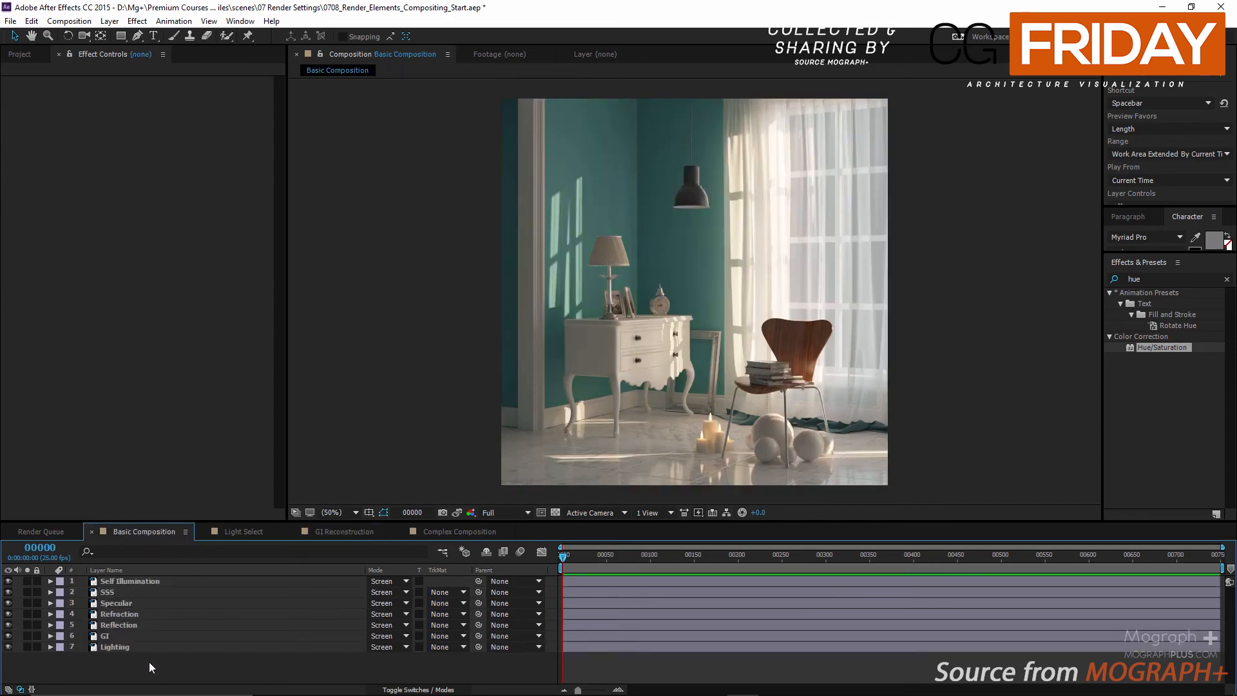
{"action": "key", "text": "ctrl+v"}
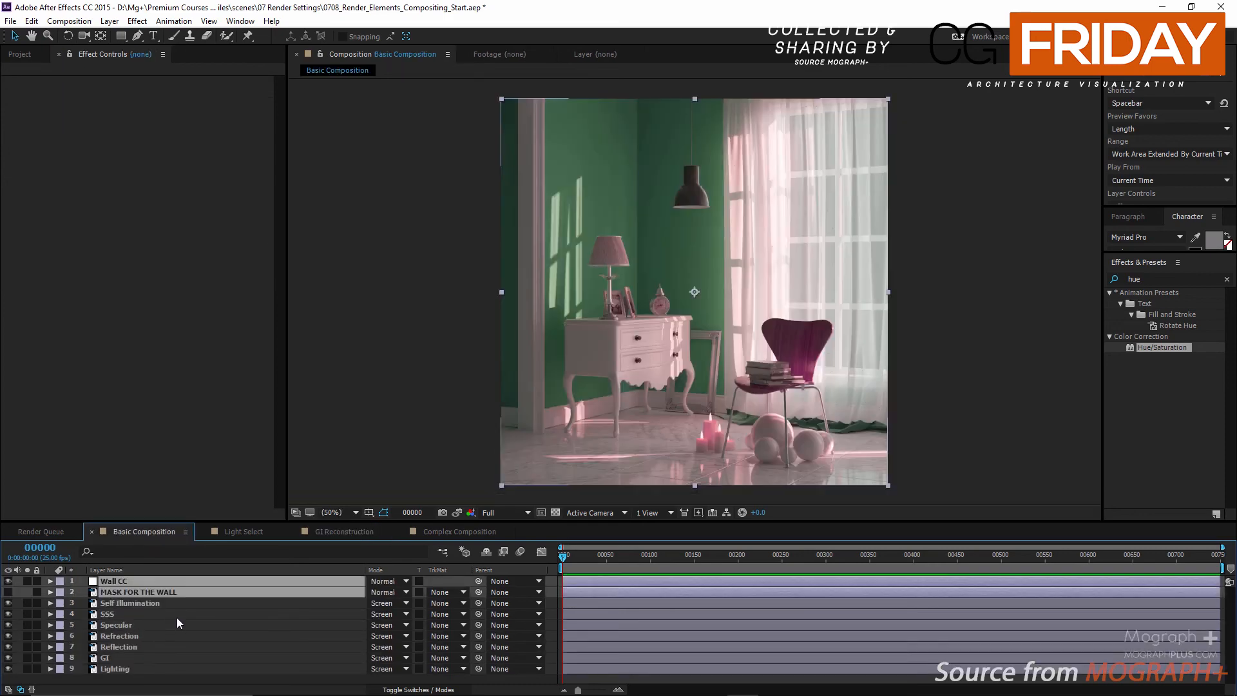
{"action": "left_click", "coordinate": [160, 497]}
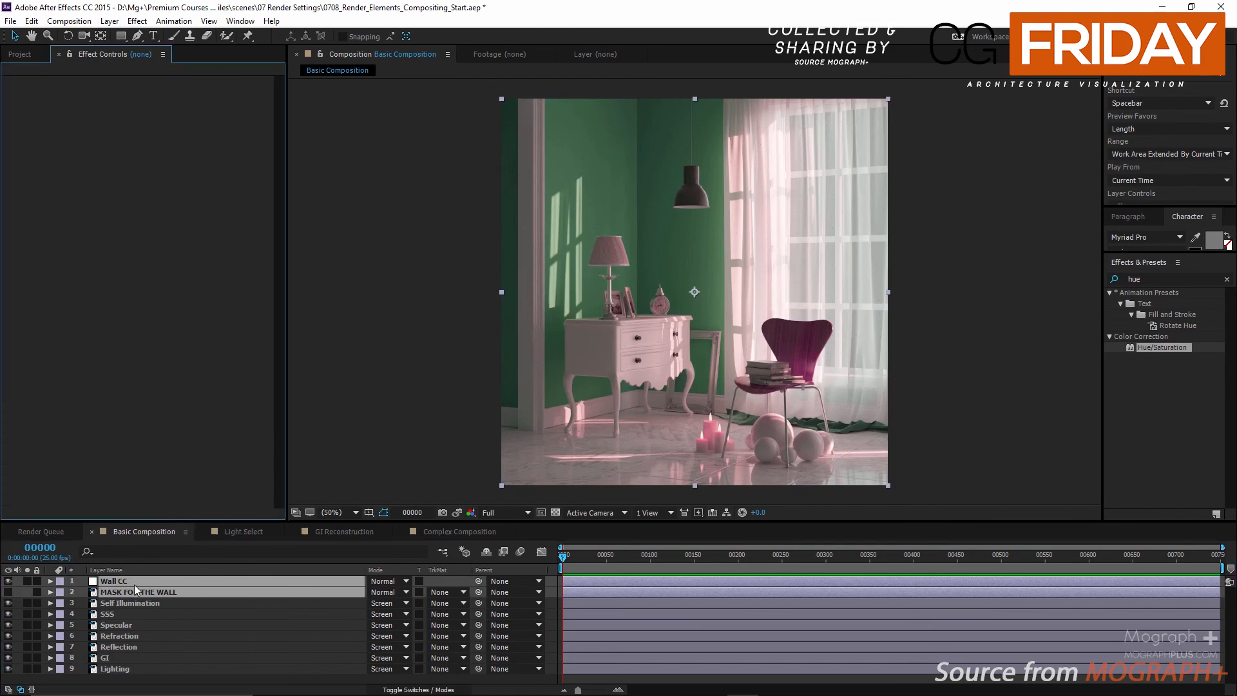
{"action": "left_click", "coordinate": [141, 606]}
{"action": "left_click_drag", "start_coordinate": [141, 582], "coordinate": [143, 599]}
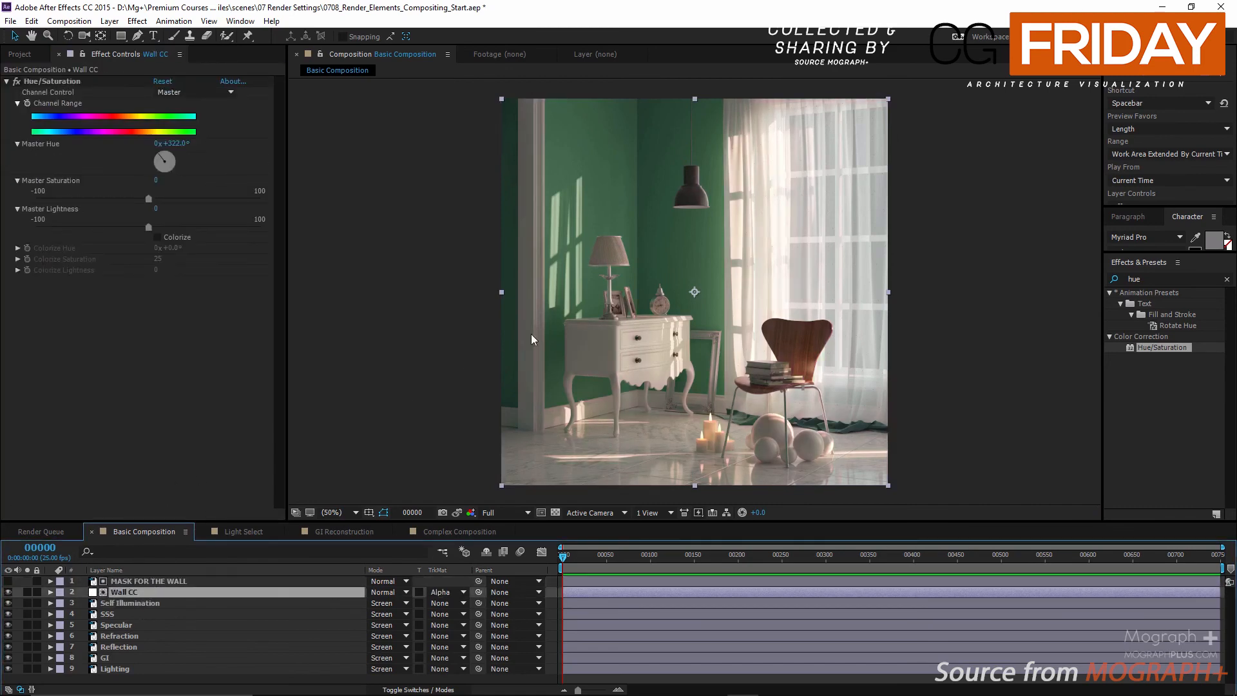
Set Wall CC's Master Hue to 1x+33° in Basic Composition and compare the wall with the effect off and on.
{"action": "key", "text": "grave"}
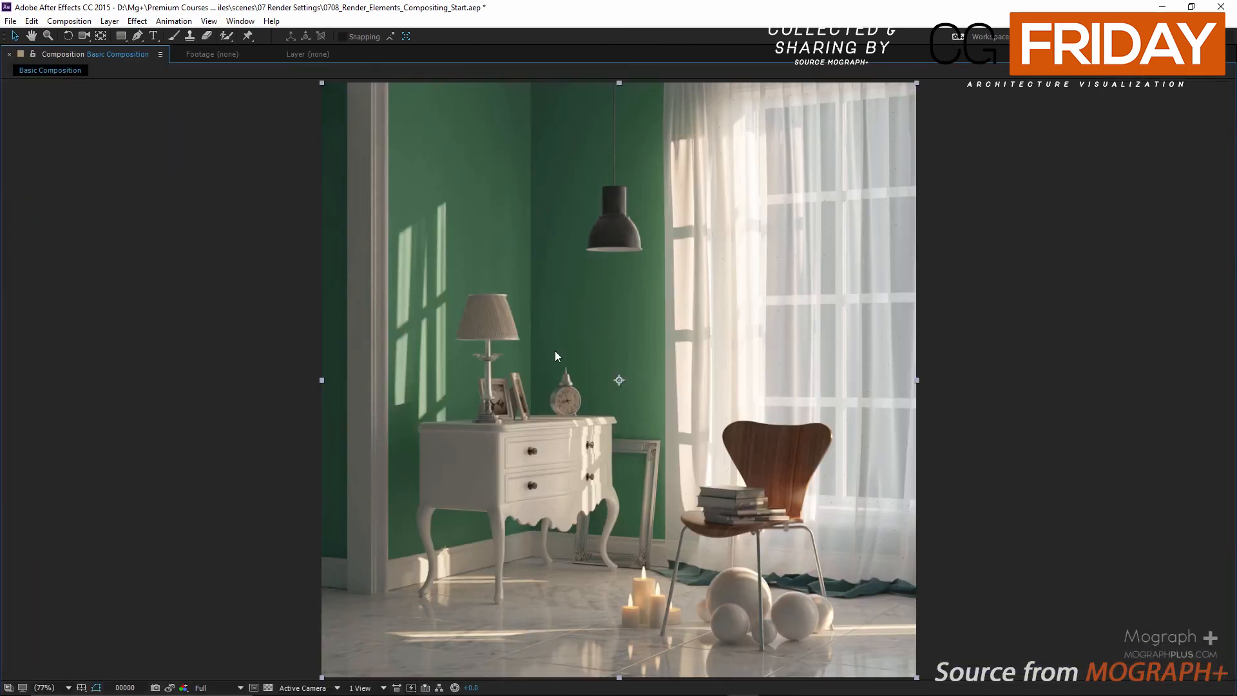
{"action": "key", "text": "grave"}
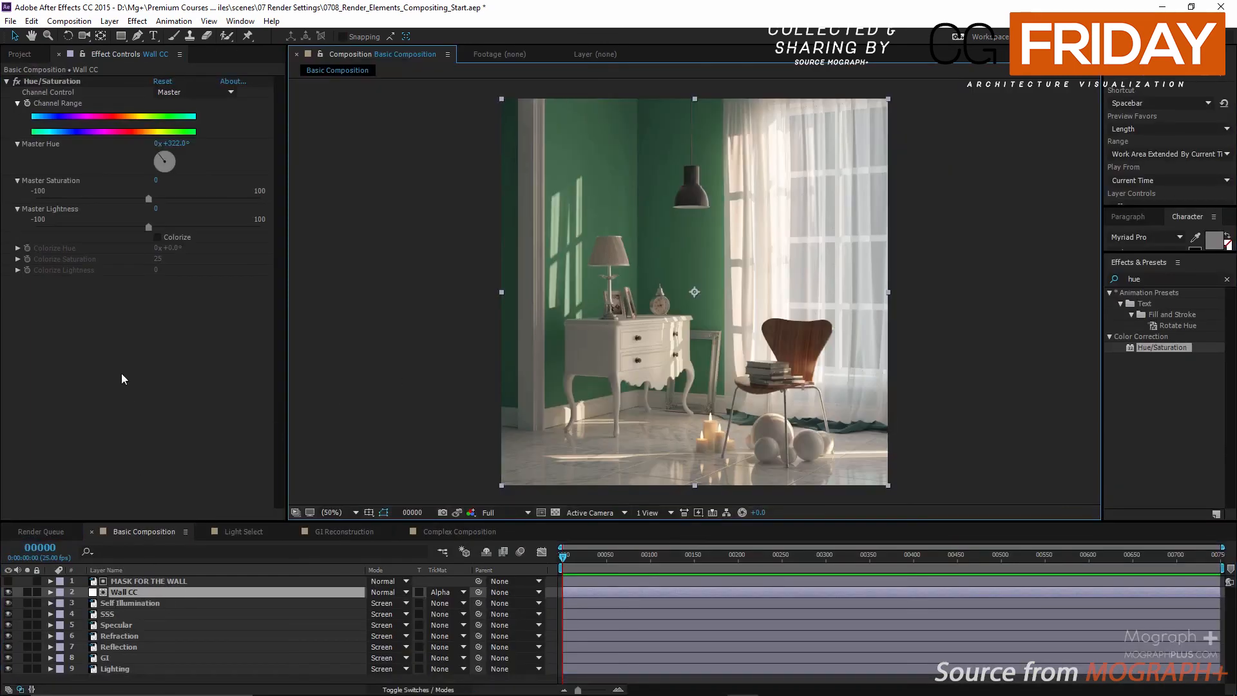
{"action": "left_click_drag", "start_coordinate": [164, 165], "coordinate": [172, 159]}
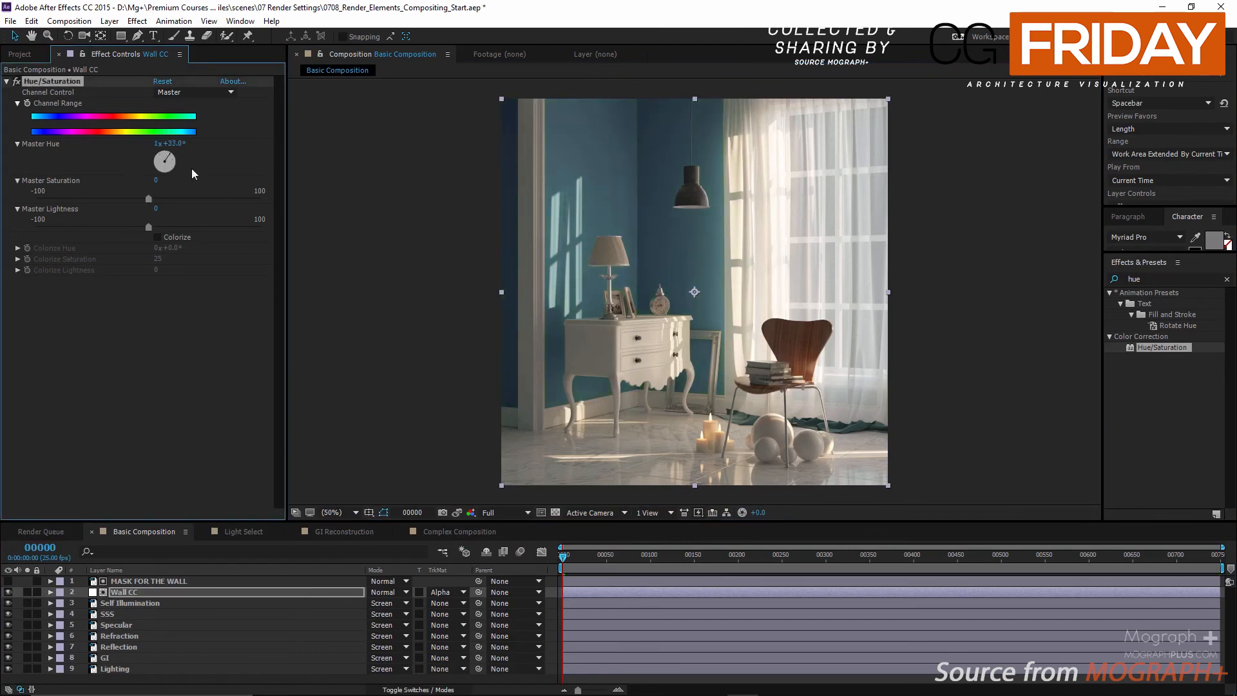
{"action": "left_click", "coordinate": [18, 82]}
{"action": "left_click", "coordinate": [19, 83]}
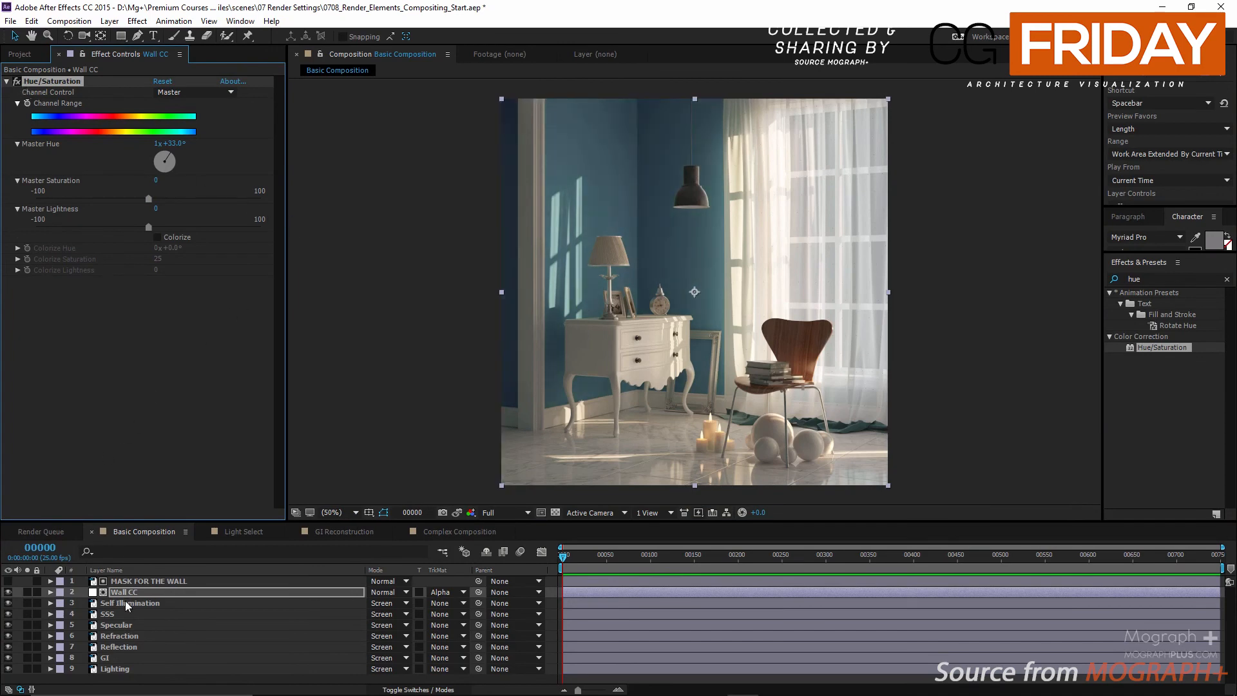
Enlarge the timeline area and hide the Wall CC layer in Basic Composition.
{"action": "left_click", "coordinate": [169, 594]}
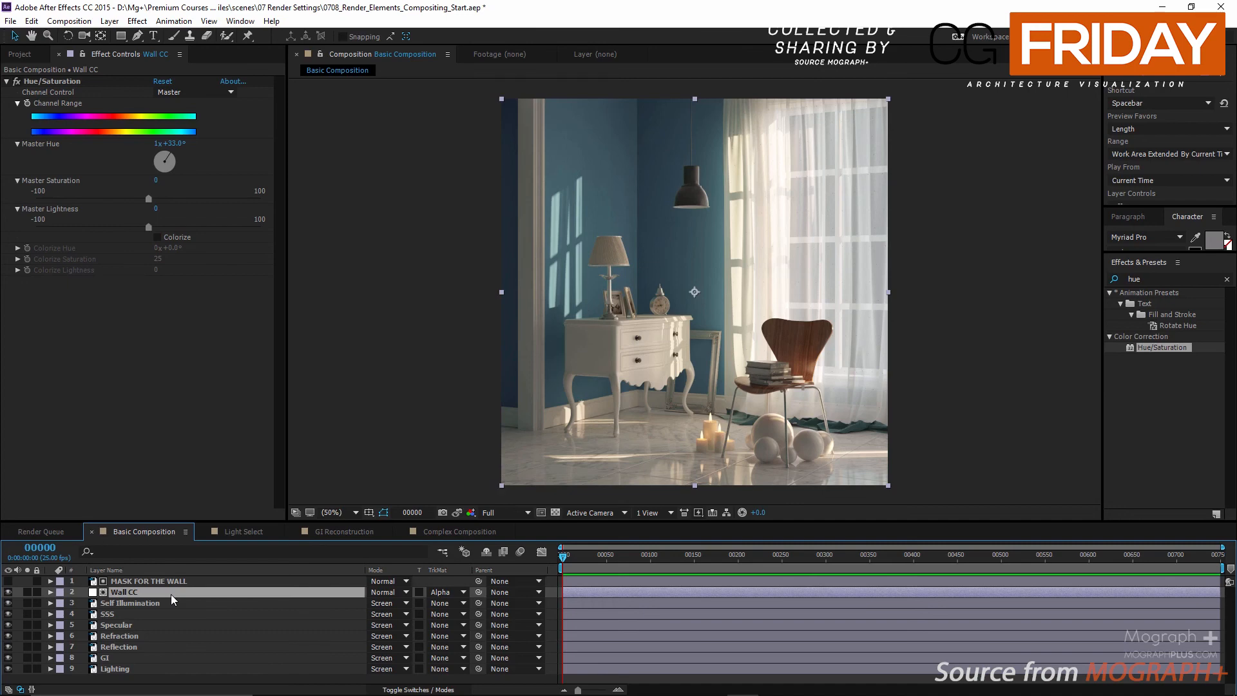
{"action": "left_click", "coordinate": [372, 449]}
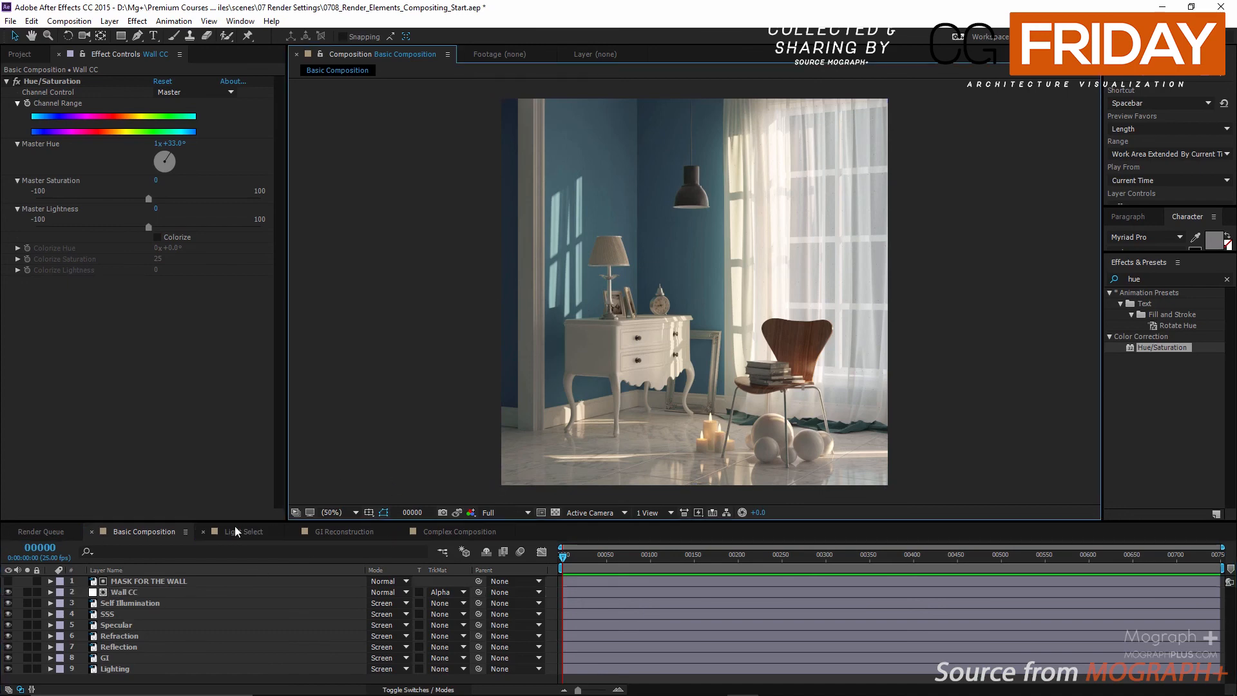
{"action": "left_click_drag", "start_coordinate": [239, 521], "coordinate": [242, 505]}
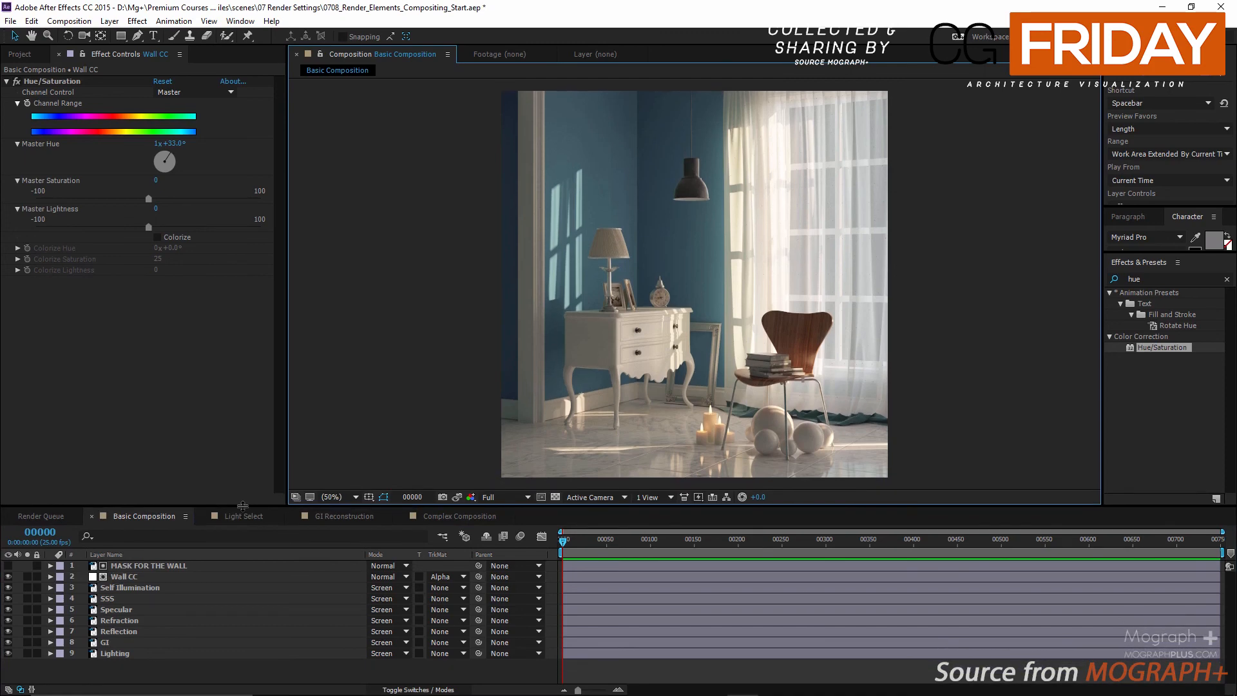
{"action": "left_click", "coordinate": [148, 520]}
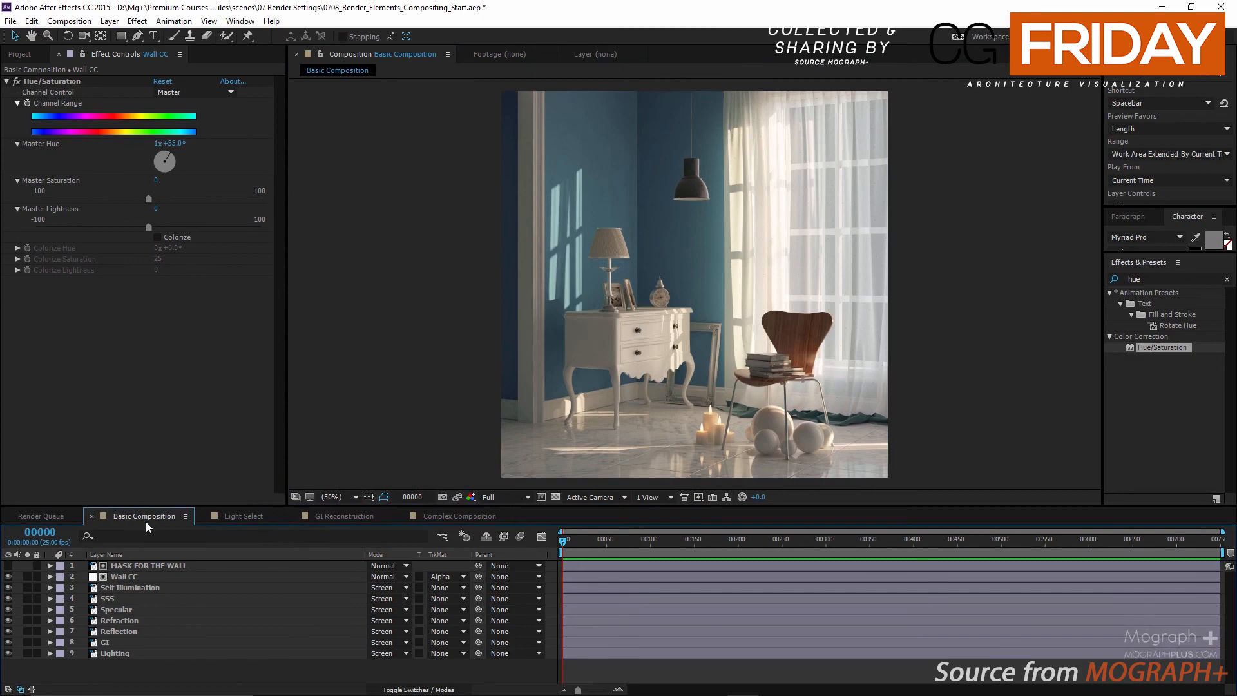
{"action": "left_click", "coordinate": [7, 576]}
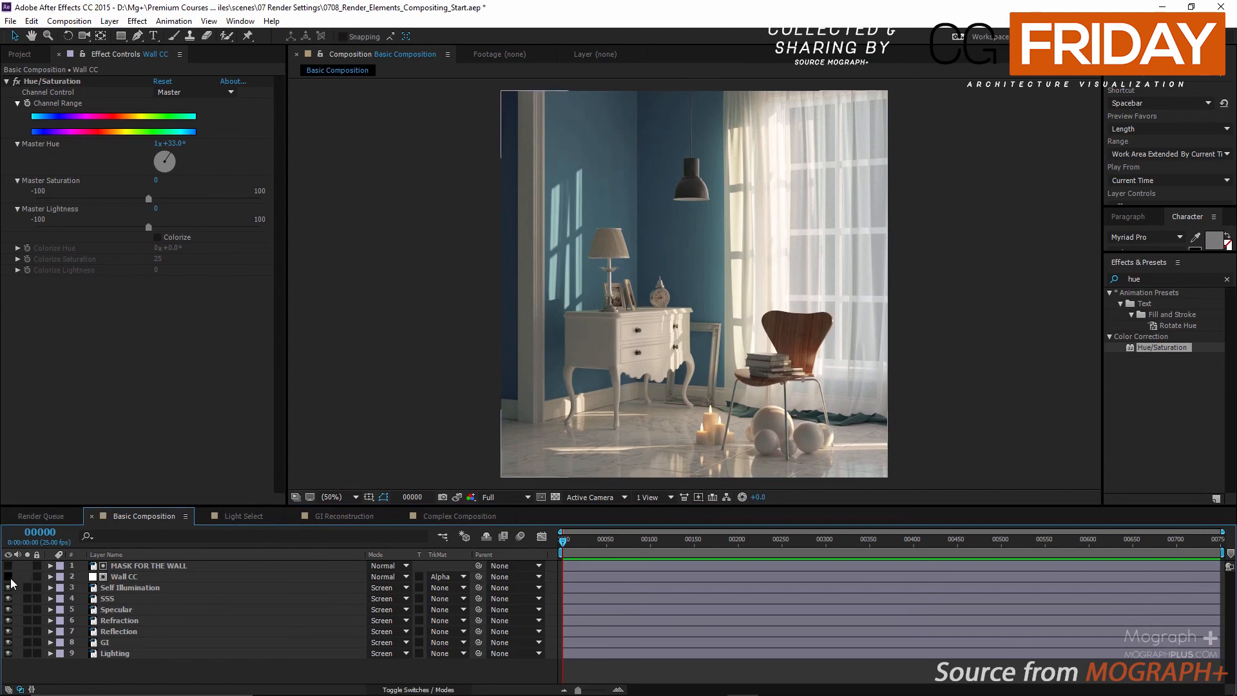
Give the MASK FOR THE WALL and Wall CC layers an orange label colour, then deselect them.
{"action": "left_click", "coordinate": [114, 573]}
{"action": "left_click", "coordinate": [130, 567], "text": "shift"}
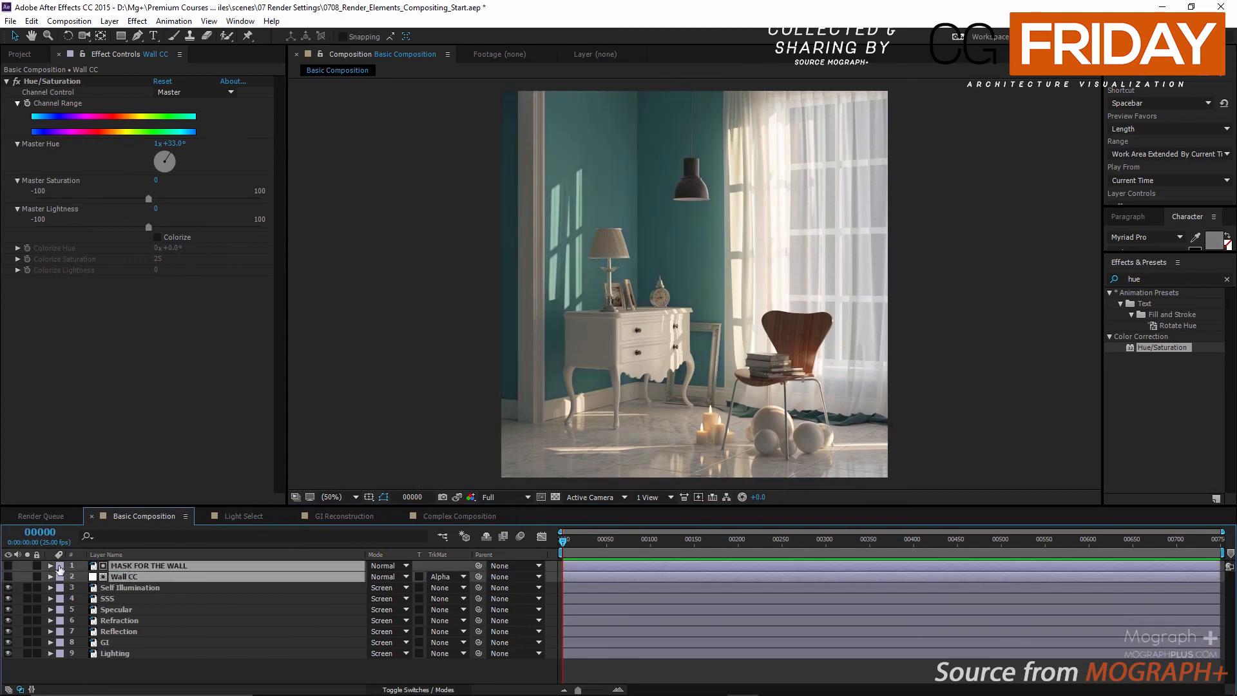
{"action": "left_click", "coordinate": [59, 567]}
{"action": "left_click", "coordinate": [105, 482]}
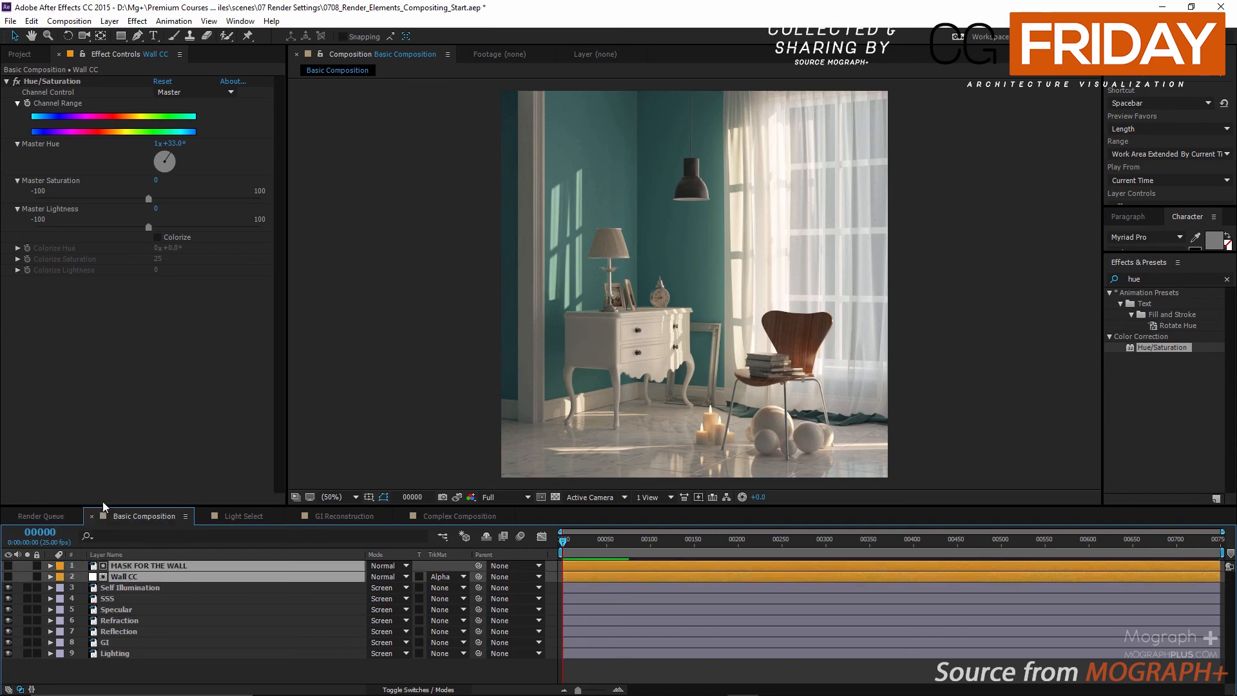
{"action": "left_click", "coordinate": [137, 662]}
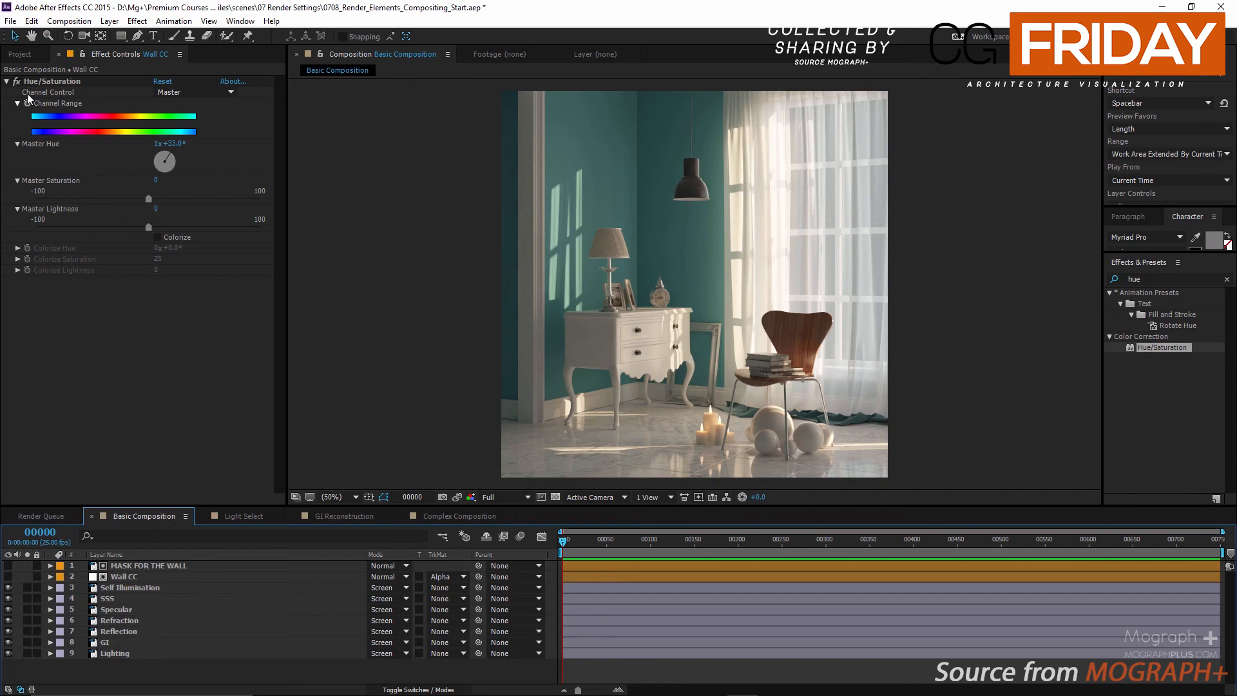
Add SeparateBlueRoom.VRayZDepth.0000.exr from Separate Elements as the uppermost layer of Basic Composition and hide it.
{"action": "left_click", "coordinate": [19, 54]}
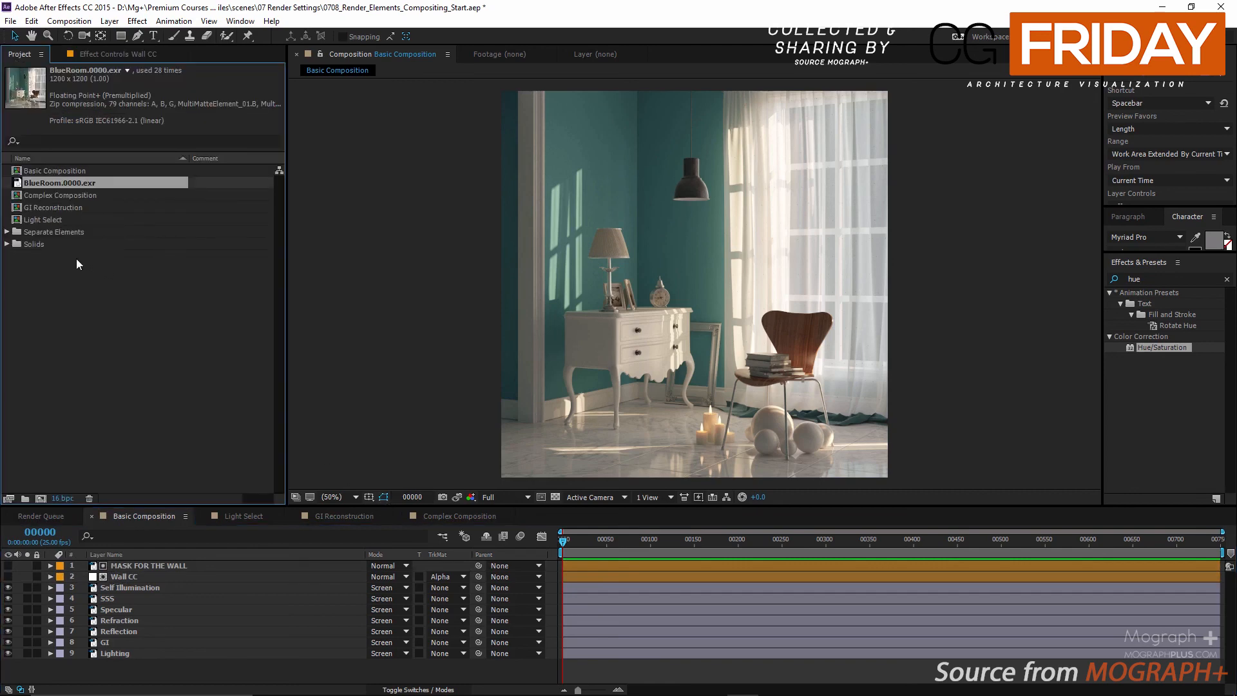
{"action": "left_click", "coordinate": [7, 233]}
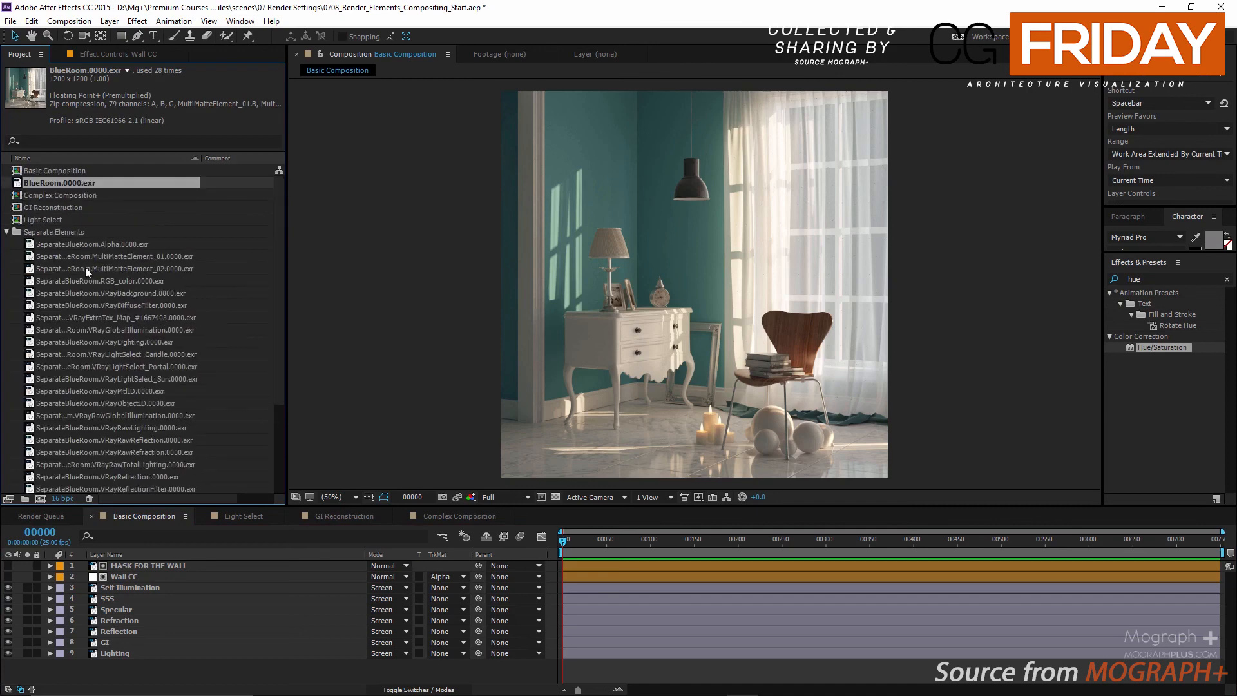
{"action": "scroll", "coordinate": [116, 278], "scroll_direction": "down", "scroll_amount": 3}
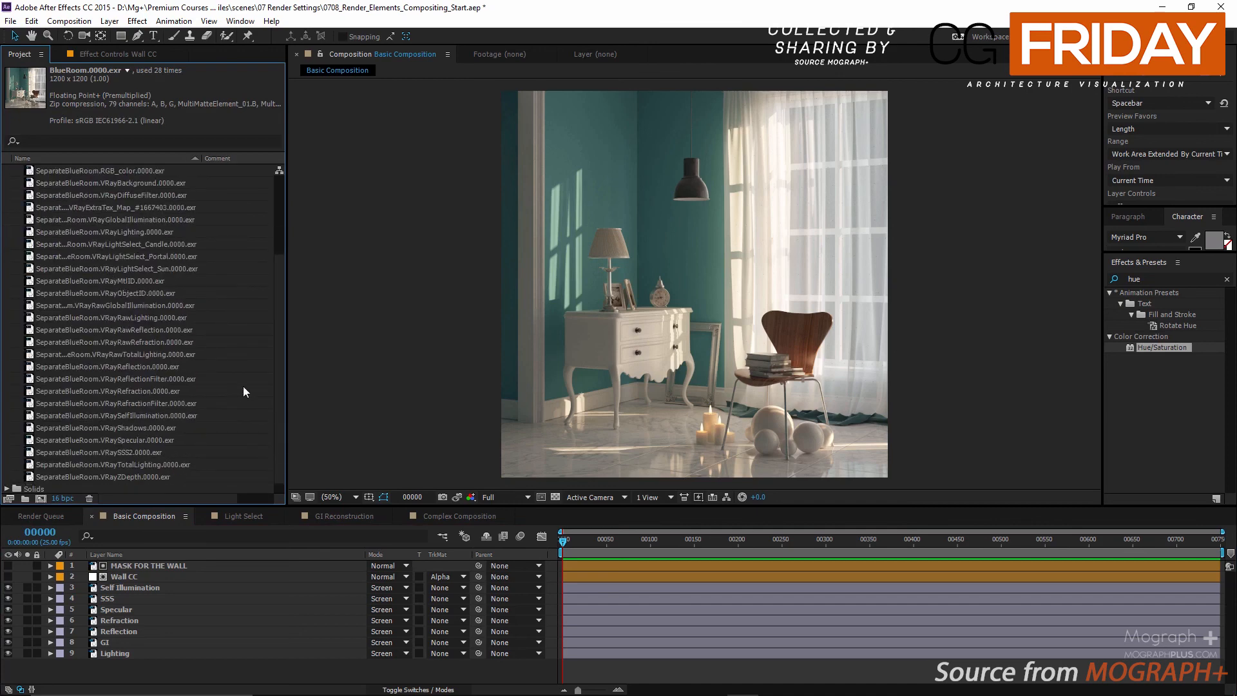
{"action": "left_click", "coordinate": [149, 477]}
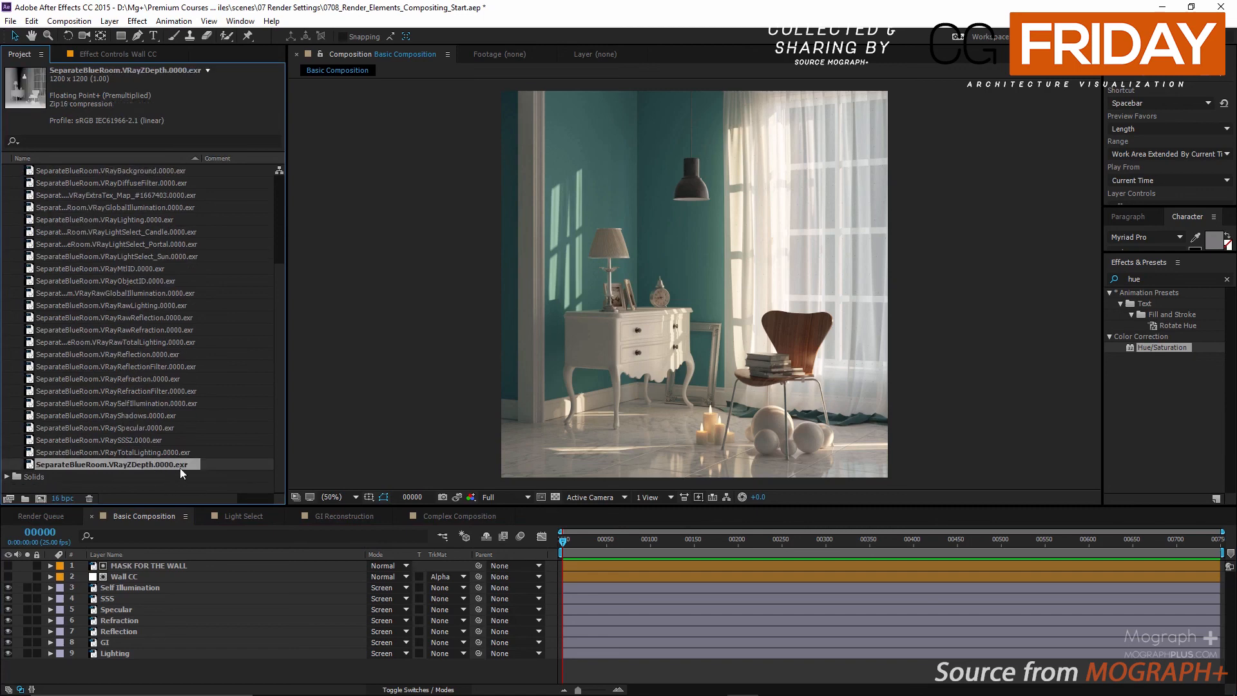
{"action": "left_click_drag", "start_coordinate": [164, 464], "coordinate": [185, 544]}
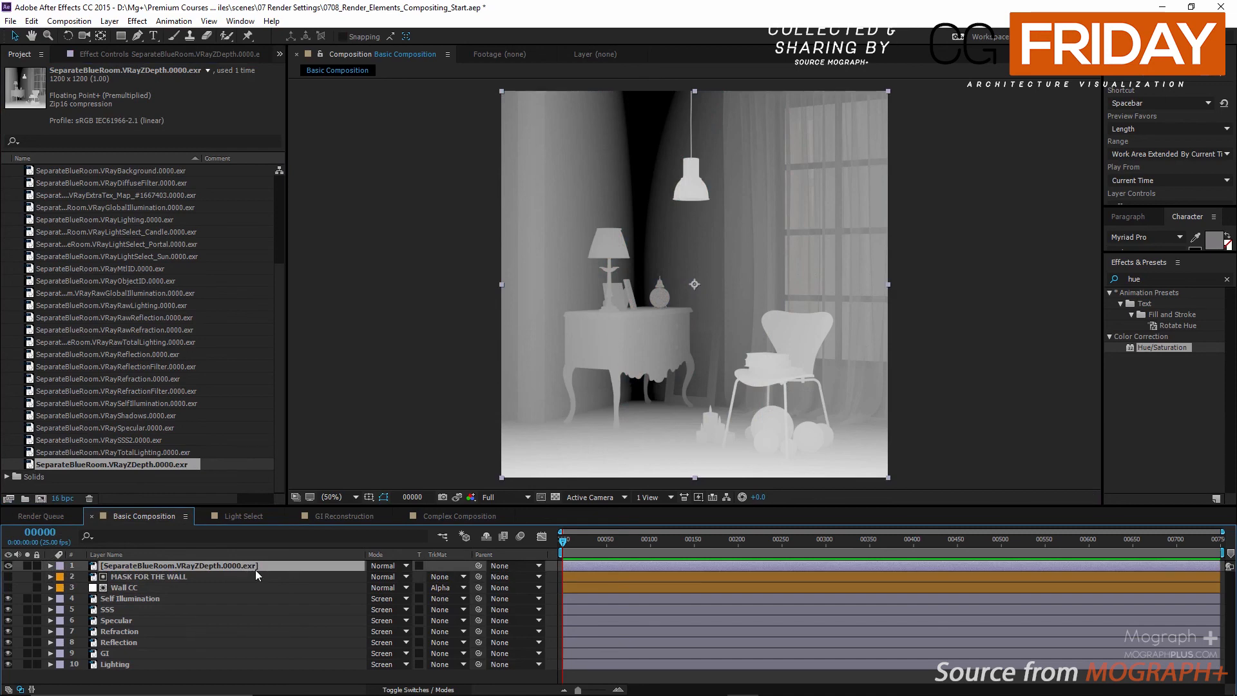
{"action": "left_click", "coordinate": [9, 565]}
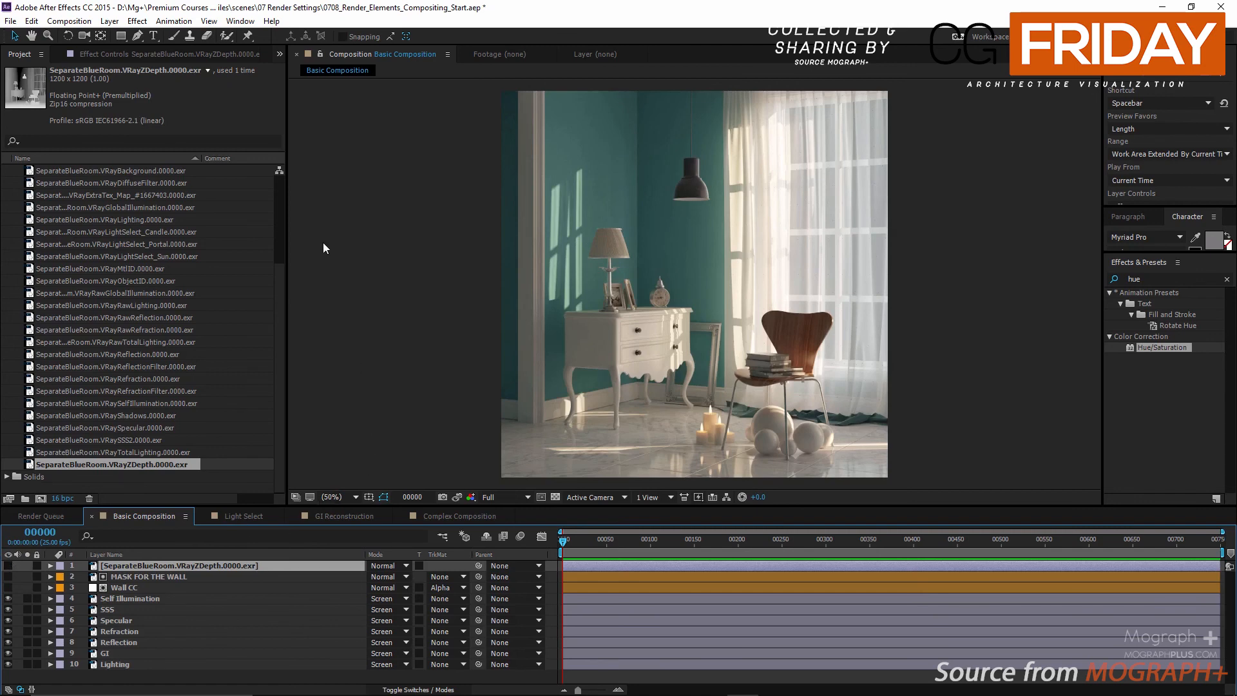
Create an adjustment layer above the ZDepth layer and name it Depth Of Field.
{"action": "left_click", "coordinate": [110, 20]}
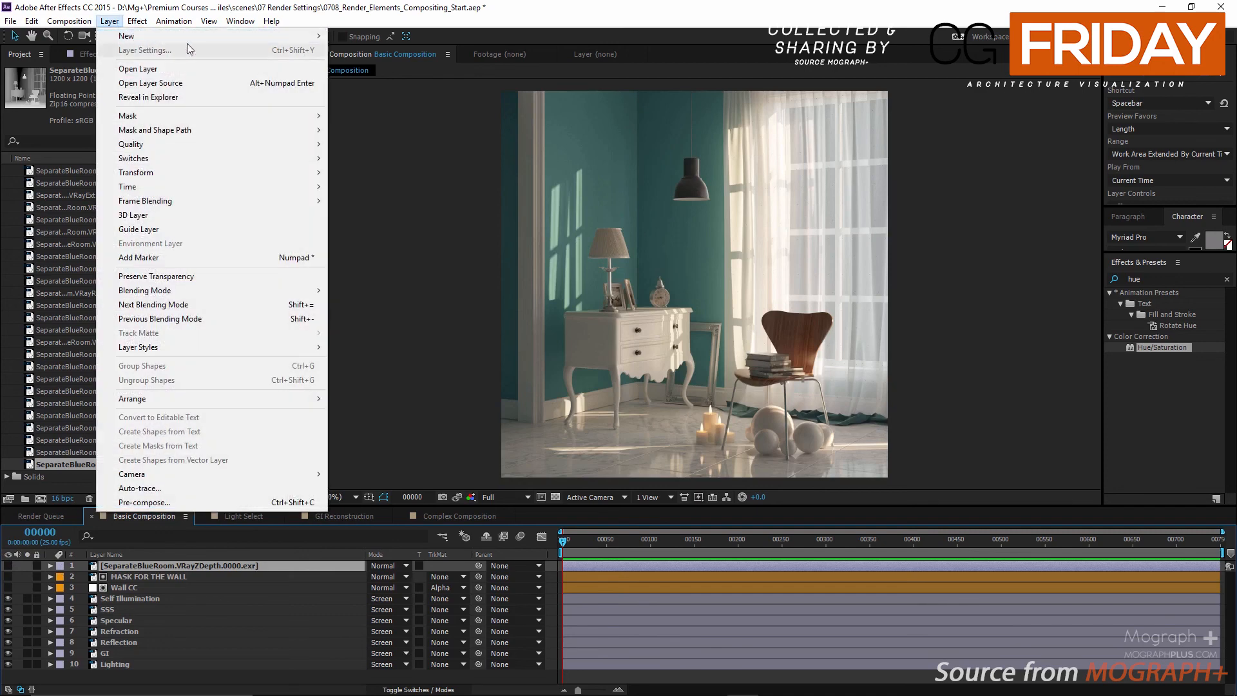
{"action": "mouse_move", "coordinate": [299, 35]}
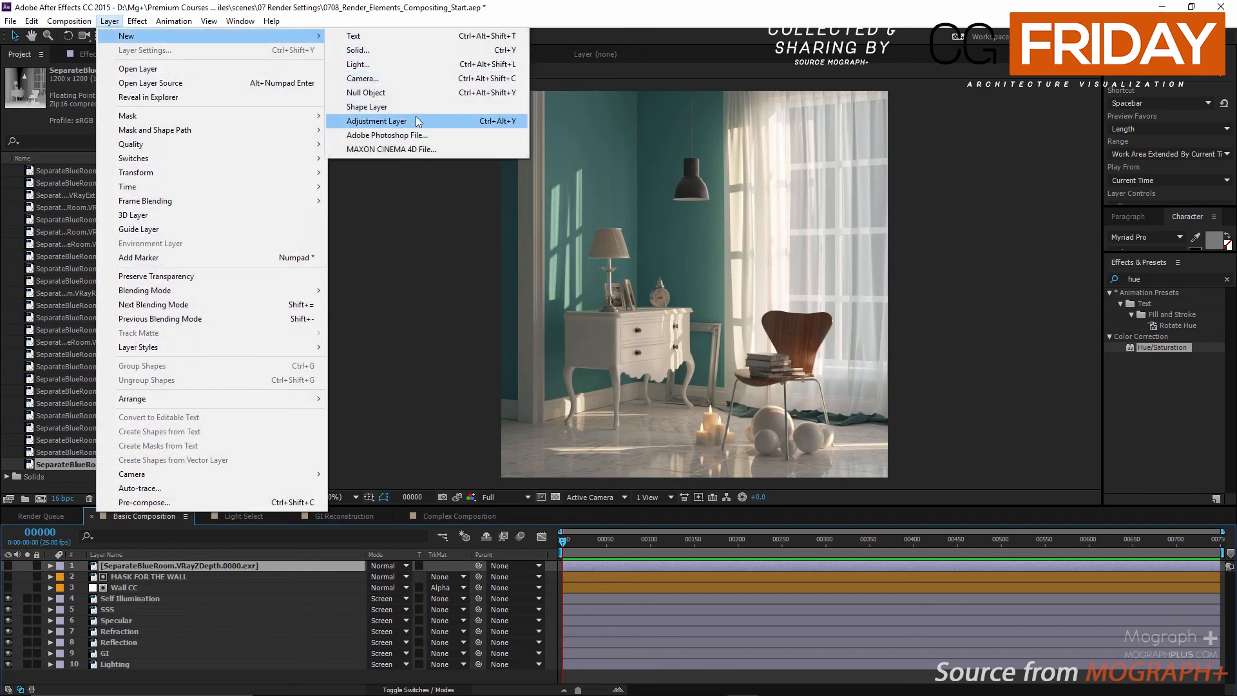
{"action": "left_click", "coordinate": [418, 121]}
{"action": "key", "text": "Return"}
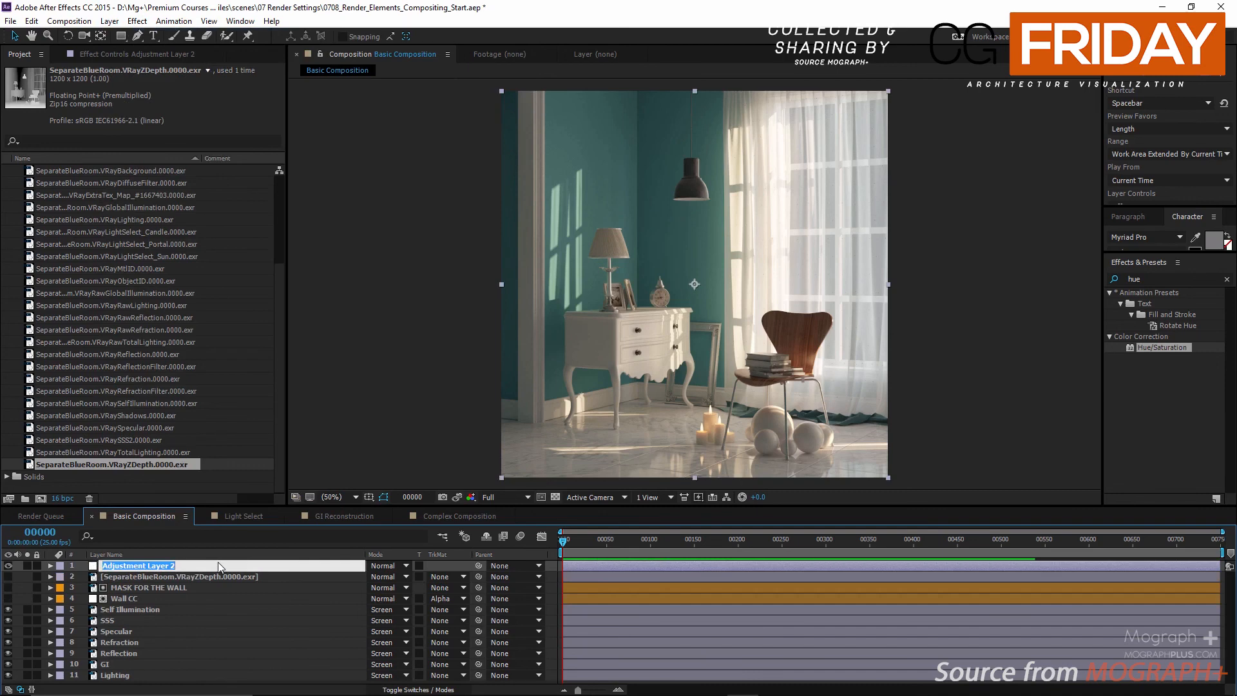
{"action": "type", "text": "Dep"}
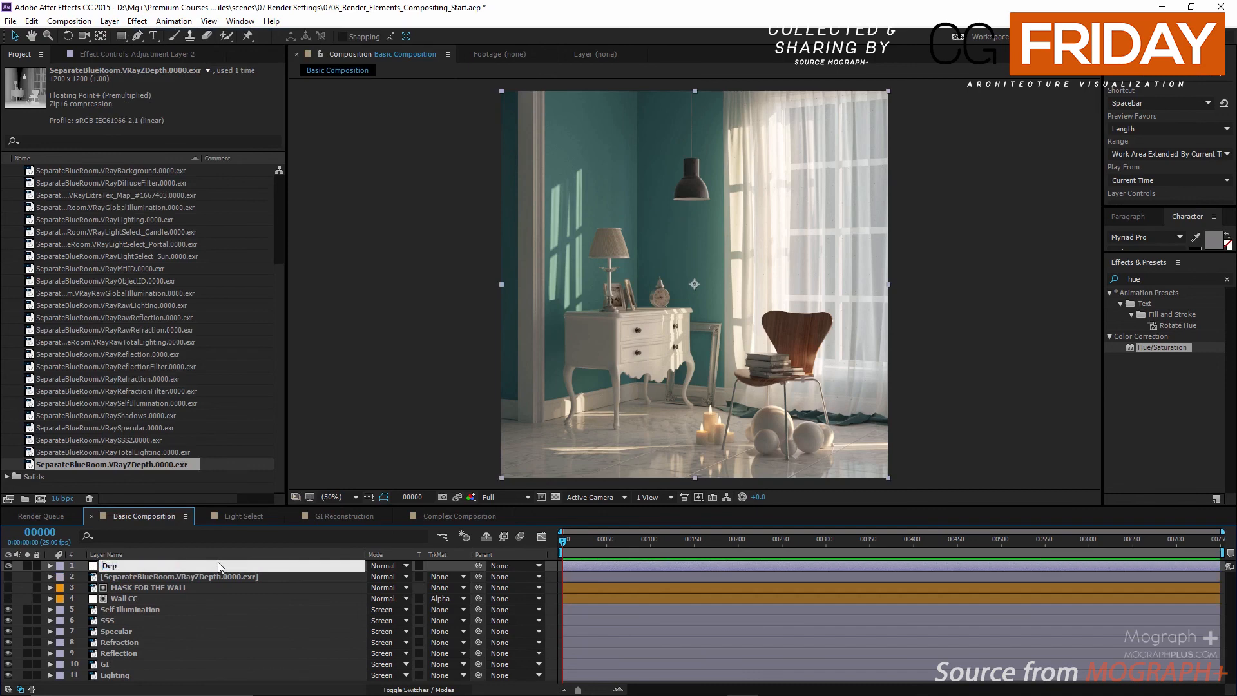
{"action": "type", "text": "th Of Field"}
{"action": "key", "text": "Return"}
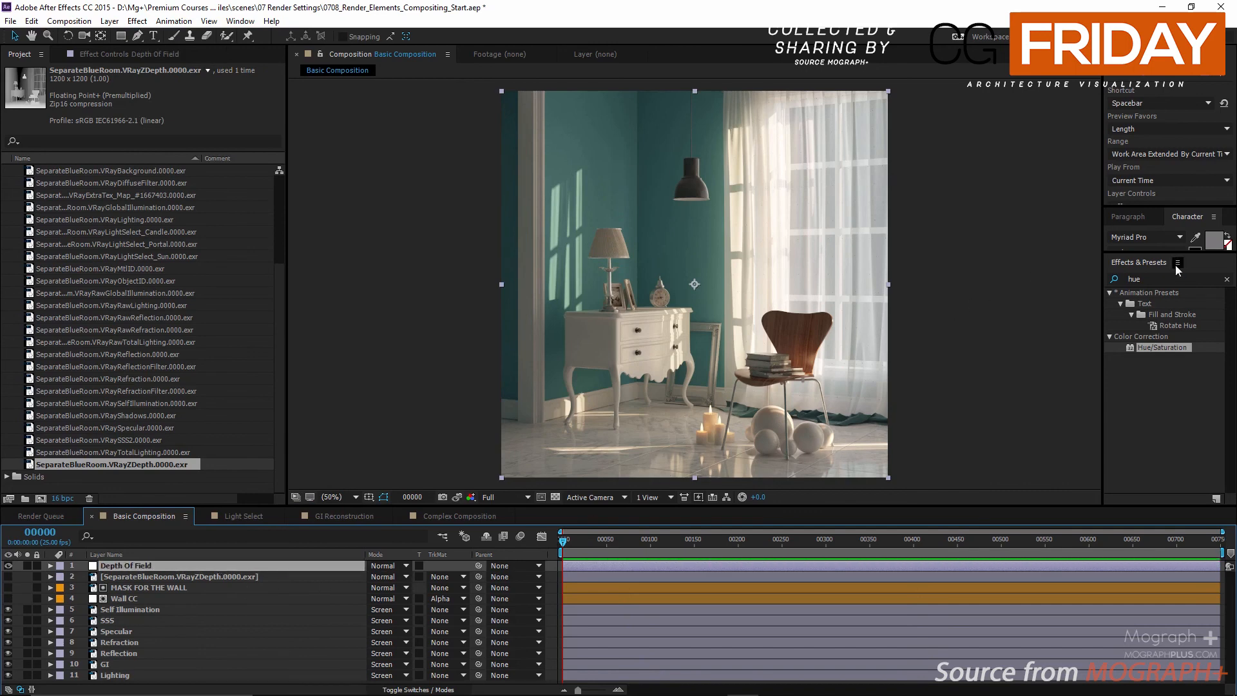
Apply the FL Depth Of Field effect to the Depth Of Field layer, with SeparateBlueRoom.VRayZDepth.0000.exr as its depth layer.
{"action": "left_click", "coordinate": [1150, 279]}
{"action": "type", "text": "depth"}
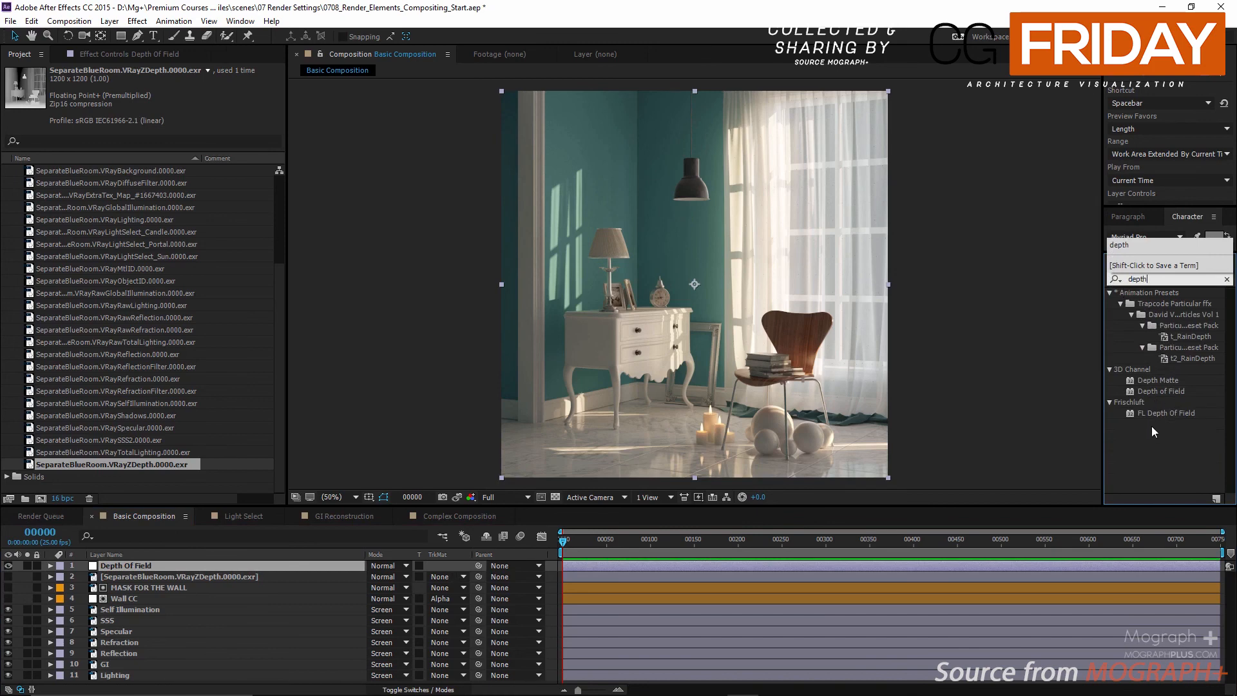
{"action": "left_click", "coordinate": [1163, 413]}
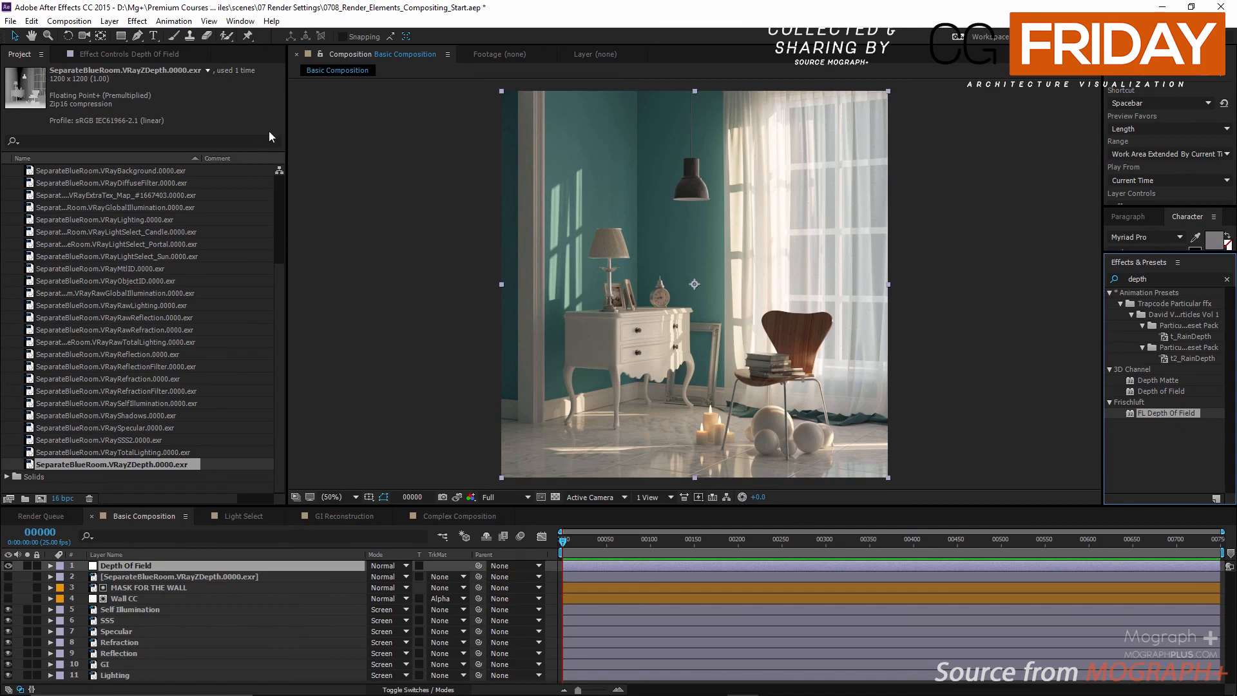
{"action": "double_click", "coordinate": [1130, 413]}
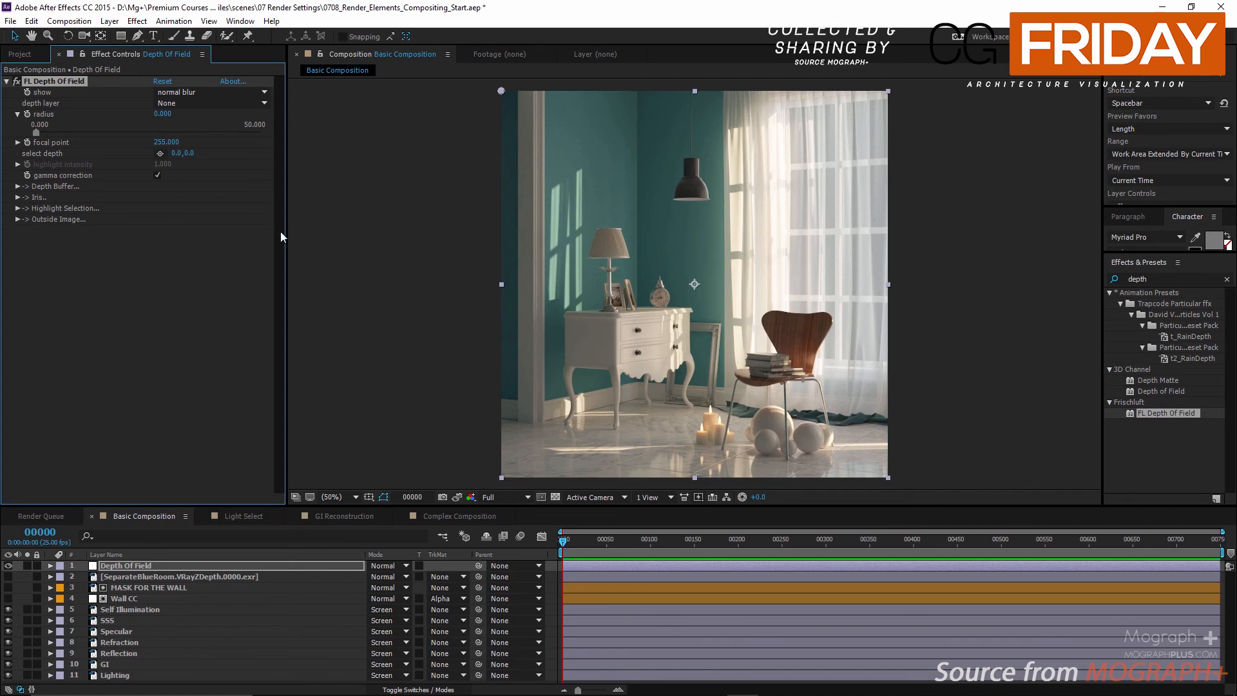
{"action": "left_click", "coordinate": [212, 103]}
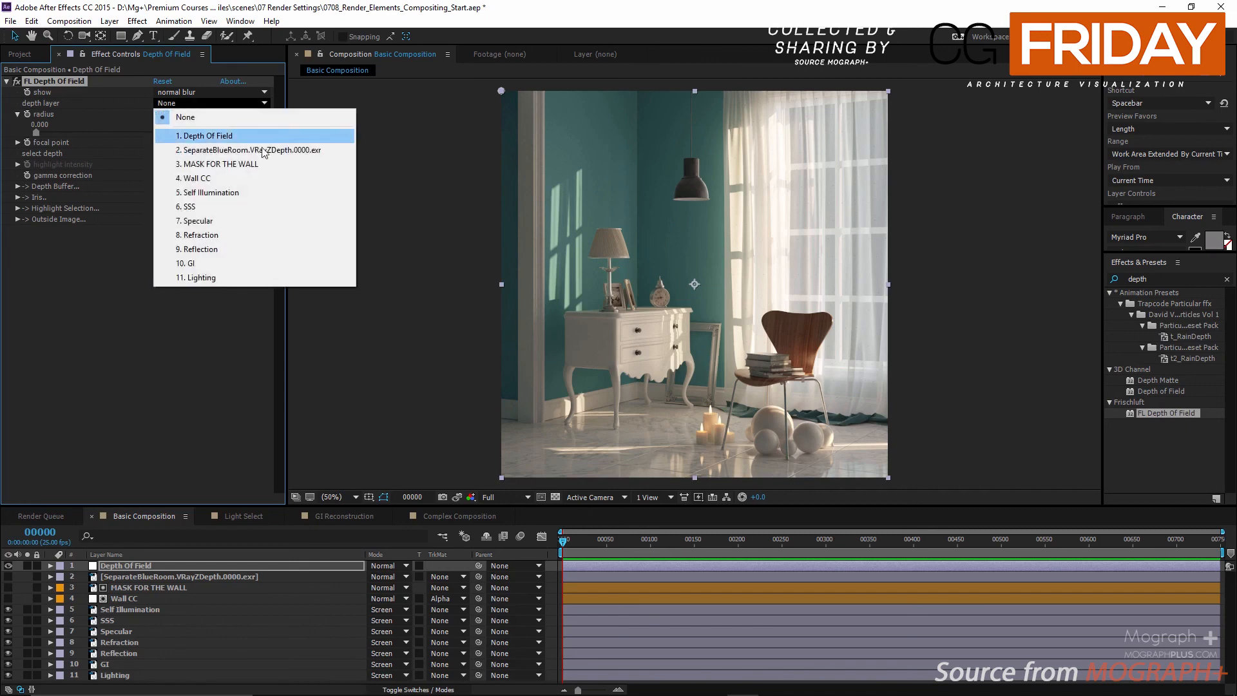
{"action": "left_click", "coordinate": [319, 152]}
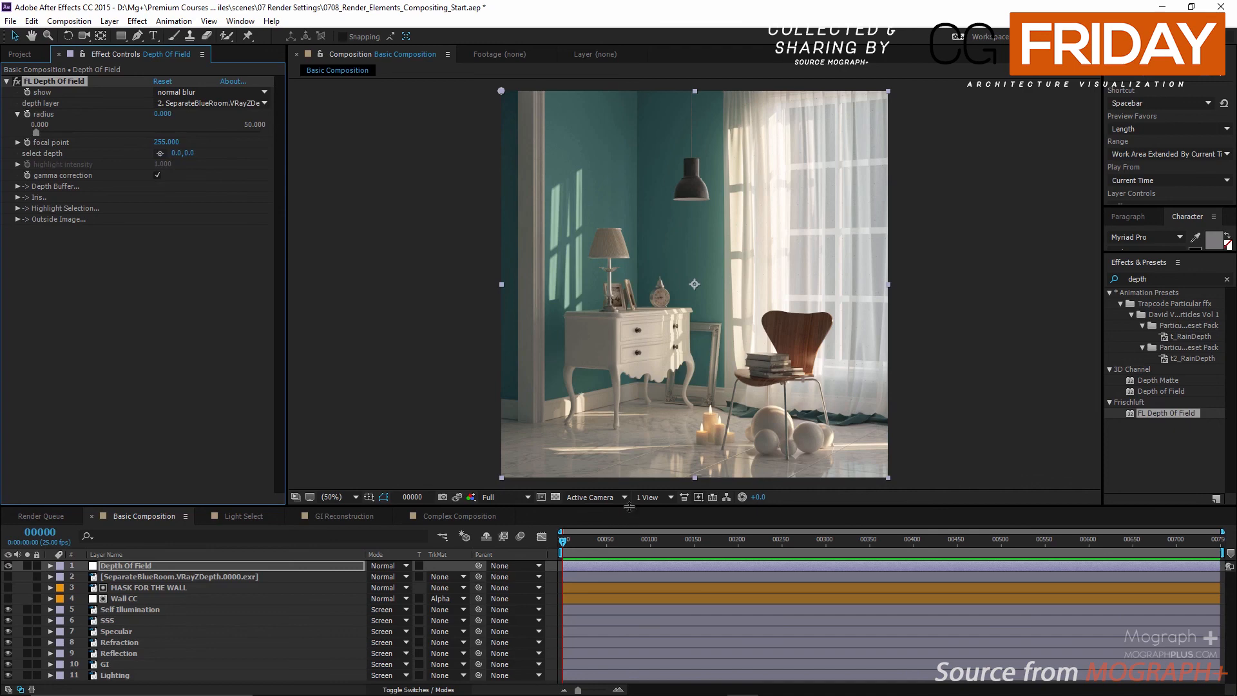
Enlarge the composition viewer and set the depth of field radius to 10.
{"action": "left_click_drag", "start_coordinate": [625, 509], "coordinate": [612, 615]}
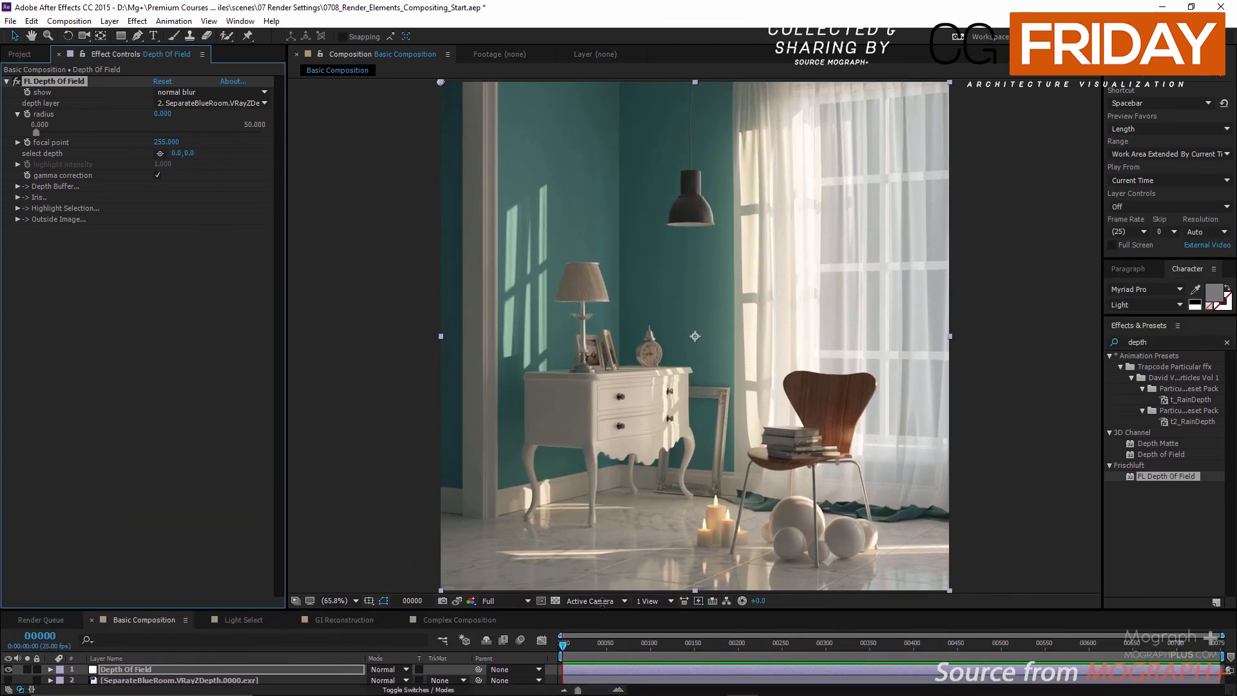
{"action": "left_click", "coordinate": [162, 114]}
{"action": "type", "text": "10"}
{"action": "key", "text": "Return"}
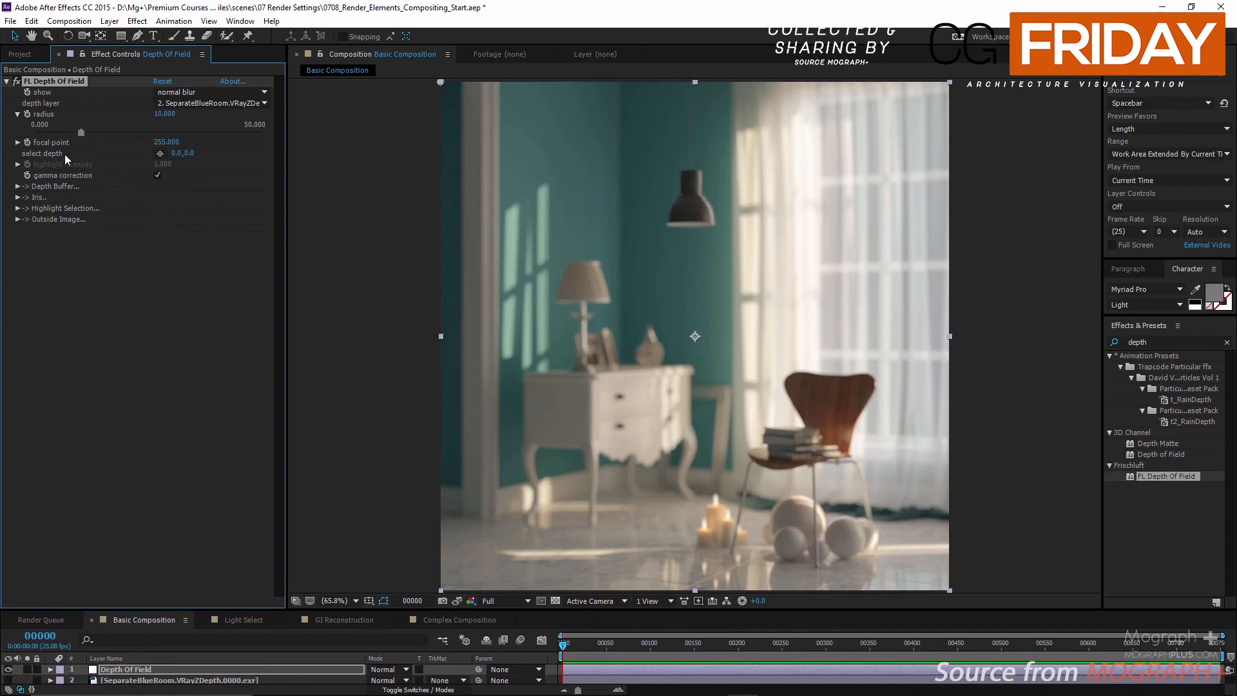
Sample the focus depth on the book stack on the chair and inspect the blur around it up close.
{"action": "left_click", "coordinate": [159, 153]}
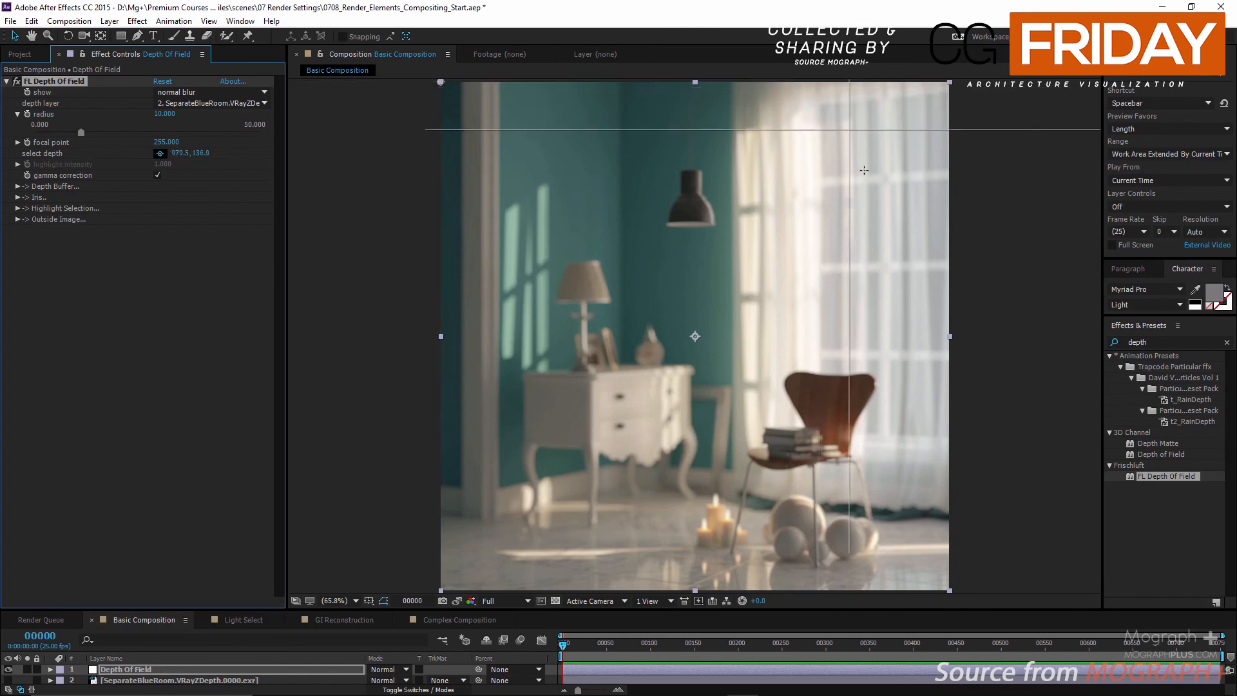
{"action": "left_click", "coordinate": [797, 440]}
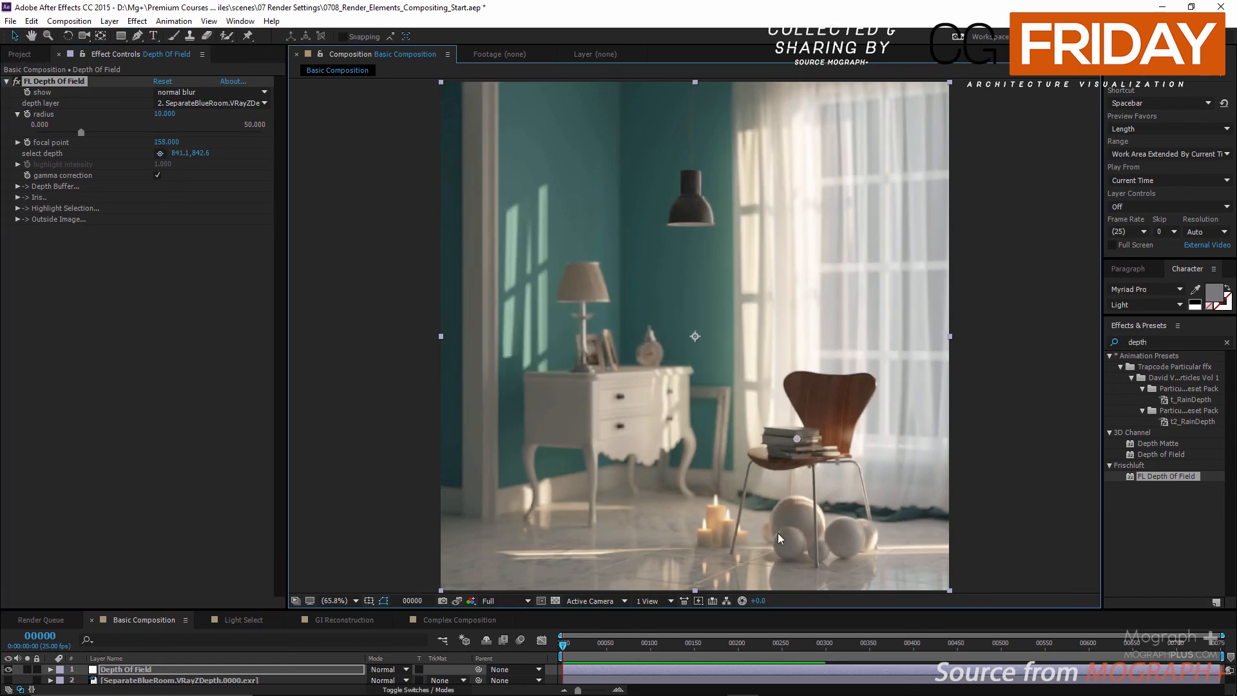
{"action": "scroll", "coordinate": [784, 535], "scroll_direction": "up", "scroll_amount": 1}
{"action": "middle_click_drag", "start_coordinate": [789, 536], "coordinate": [757, 419]}
{"action": "scroll", "coordinate": [786, 416], "scroll_direction": "up", "scroll_amount": 1}
{"action": "middle_click_drag", "start_coordinate": [888, 425], "coordinate": [775, 354]}
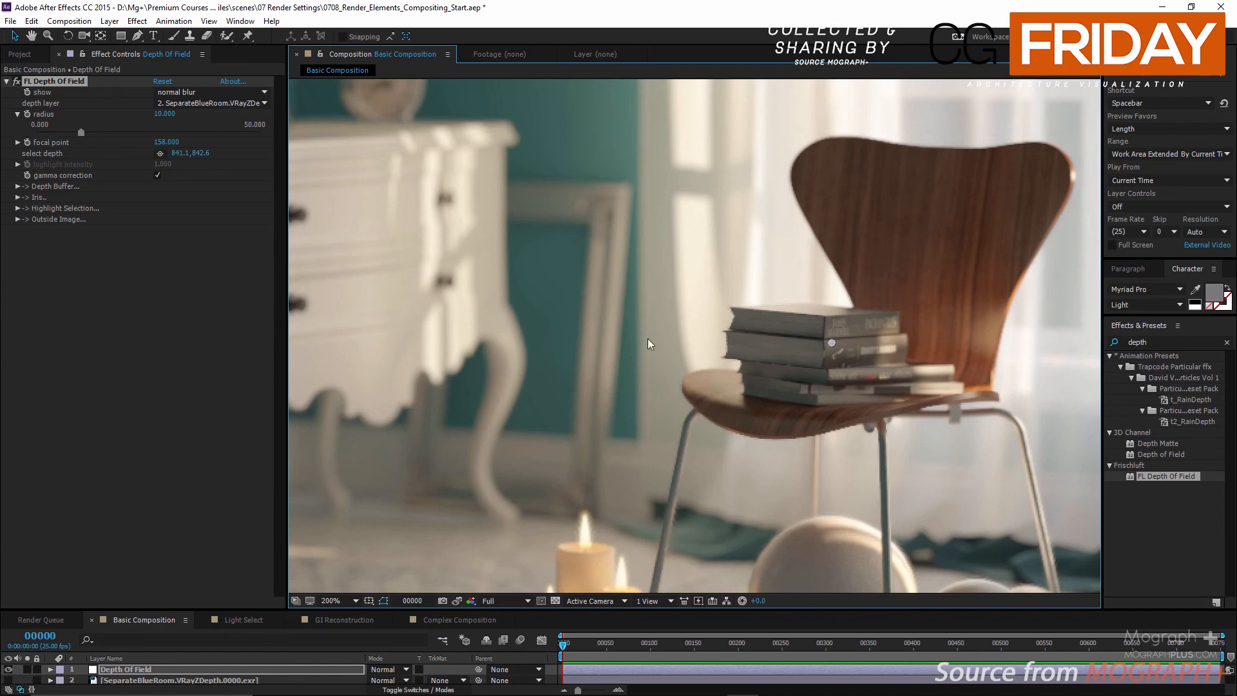
{"action": "middle_click_drag", "start_coordinate": [648, 342], "coordinate": [660, 294]}
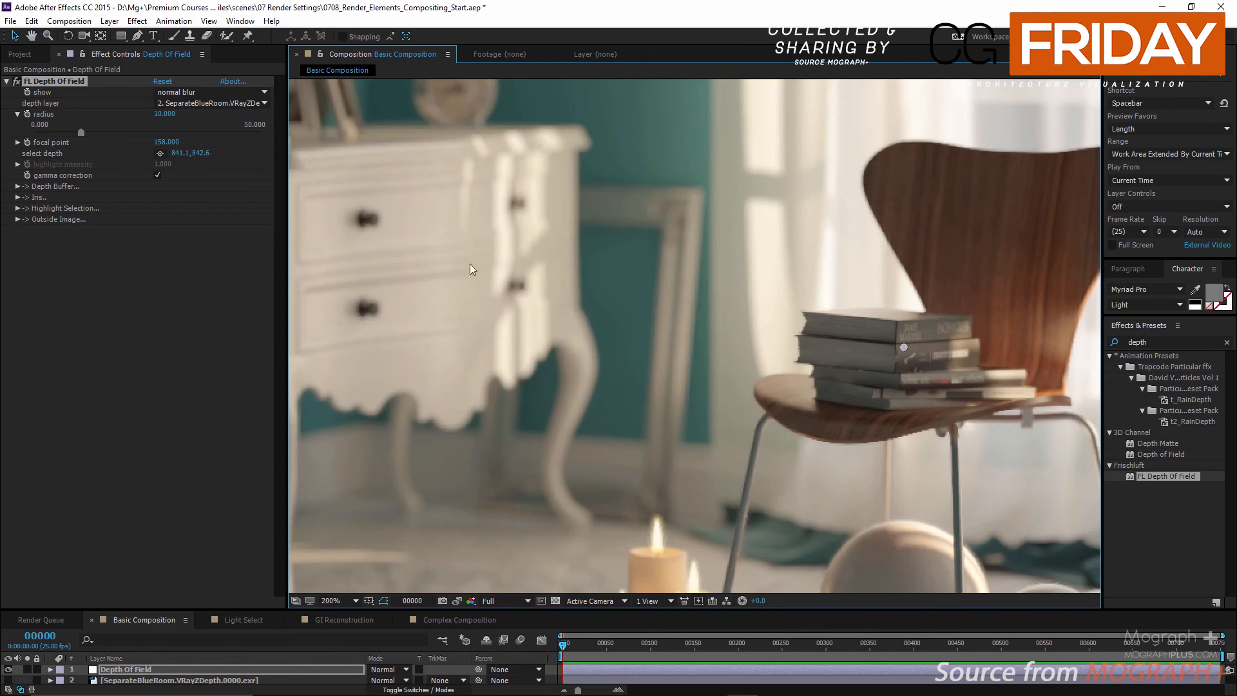
{"action": "left_click", "coordinate": [159, 153]}
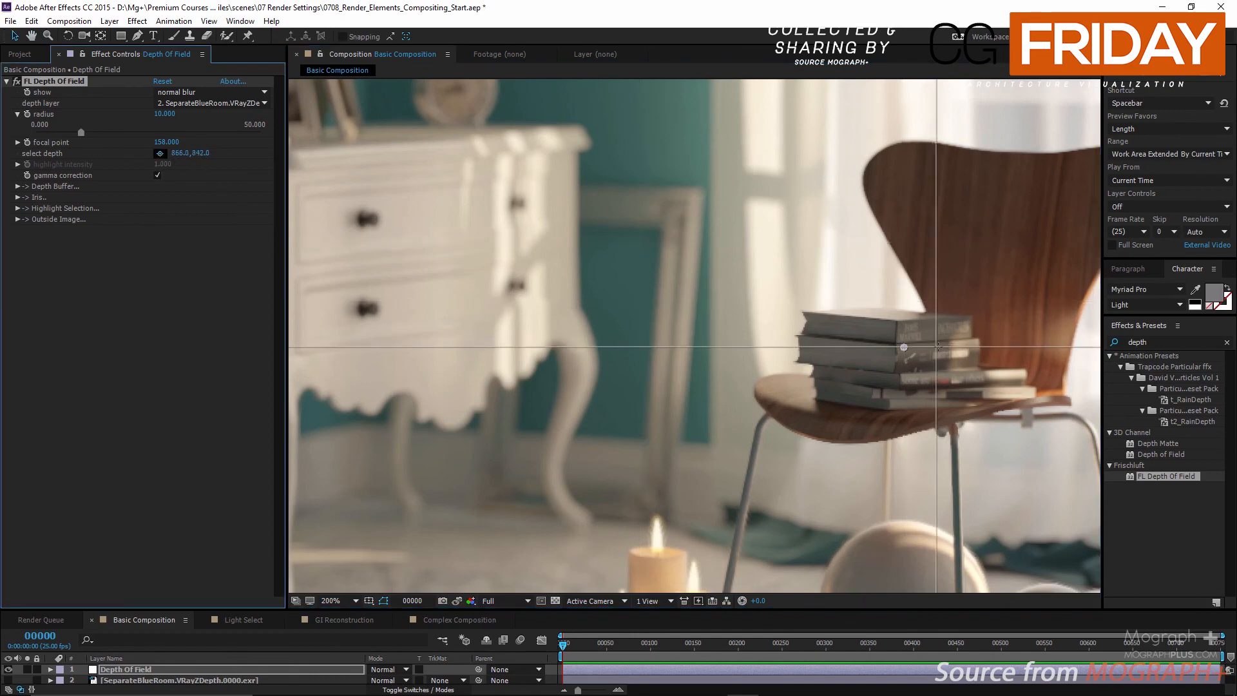
{"action": "left_click", "coordinate": [904, 348]}
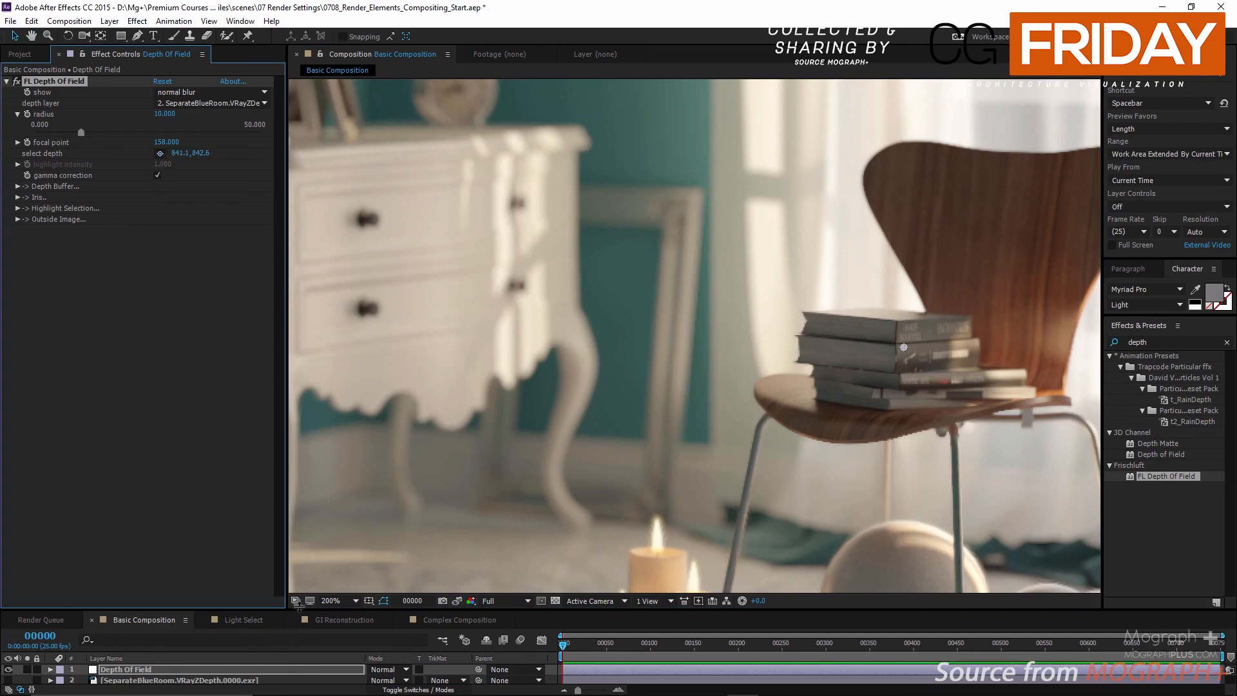
Temporarily show the ZDepth layer instead of Depth Of Field to examine its depth values, then restore both layers' visibility and reselect Depth Of Field.
{"action": "left_click_drag", "start_coordinate": [298, 607], "coordinate": [299, 567]}
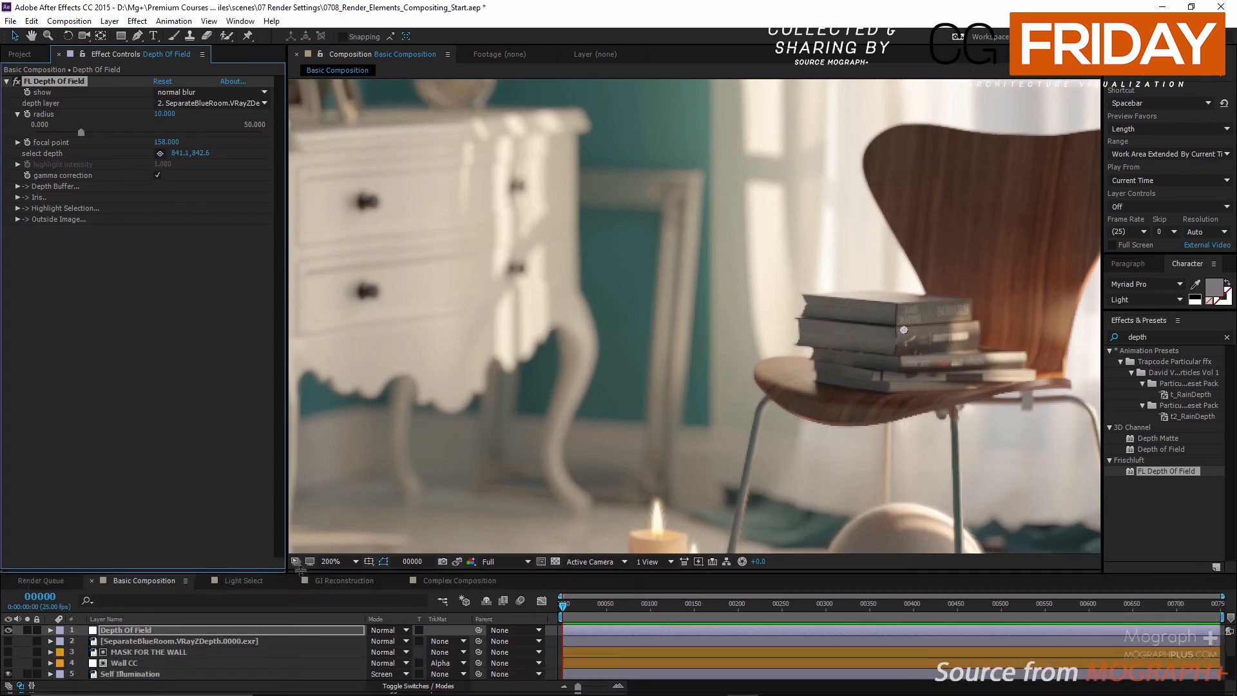
{"action": "left_click", "coordinate": [7, 640]}
{"action": "left_click", "coordinate": [8, 630]}
{"action": "left_click", "coordinate": [186, 641]}
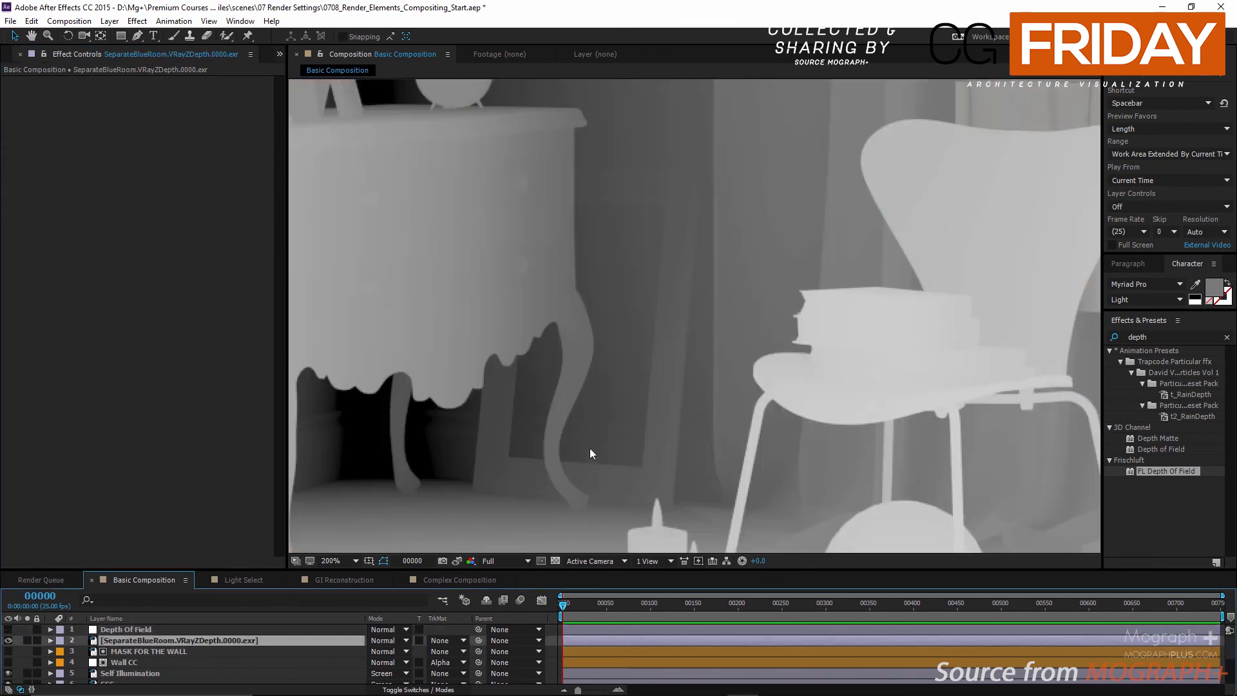
{"action": "scroll", "coordinate": [771, 335], "scroll_direction": "down", "scroll_amount": 1}
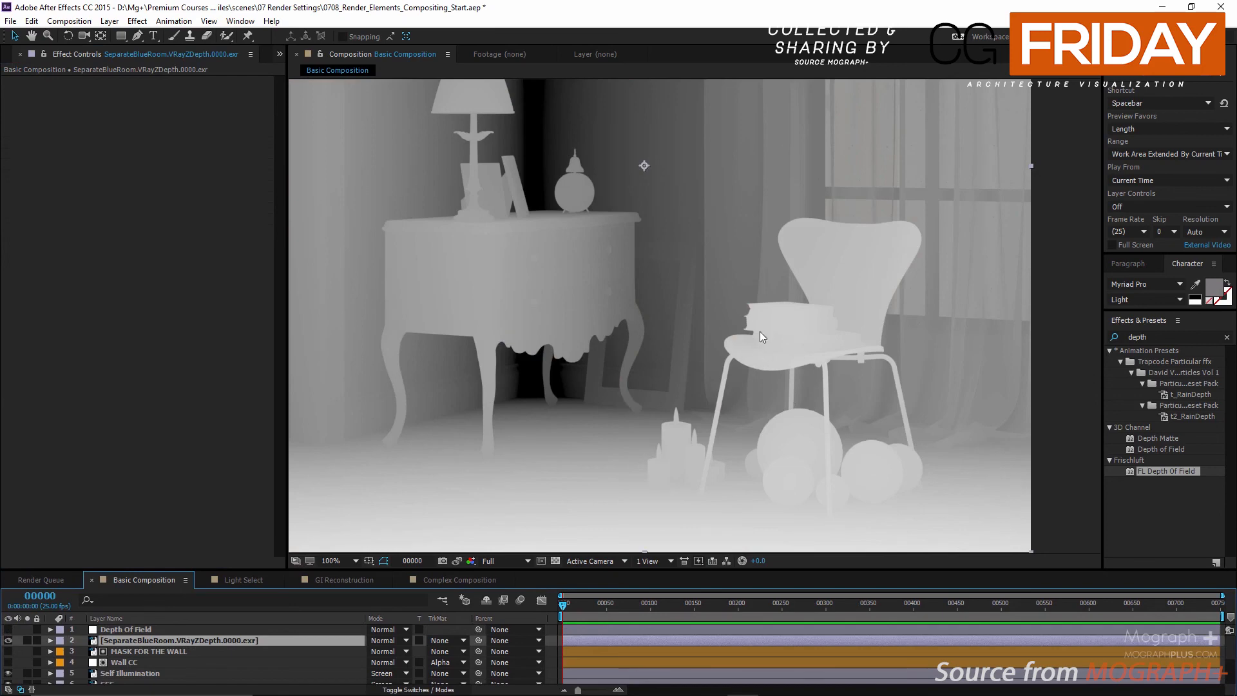
{"action": "left_click", "coordinate": [8, 640]}
{"action": "left_click", "coordinate": [8, 630]}
{"action": "left_click", "coordinate": [134, 631]}
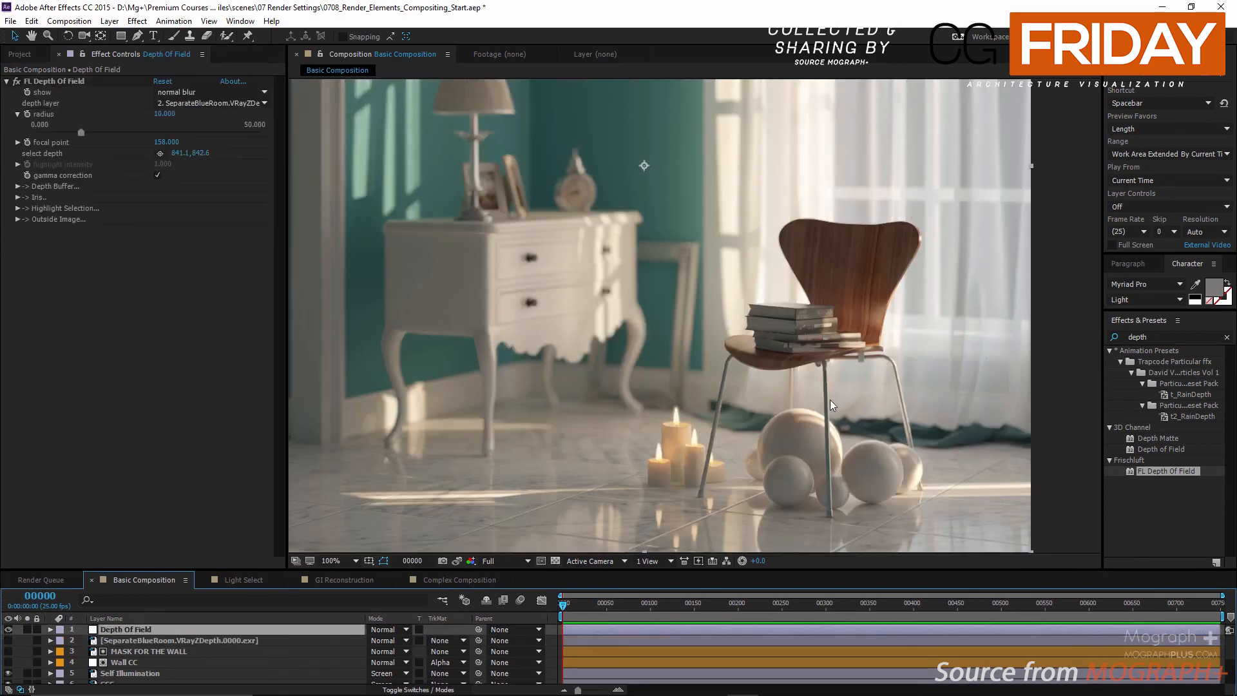
Sample the focus depth on the tallest candle and check the sharpness around it.
{"action": "scroll", "coordinate": [775, 361], "scroll_direction": "up", "scroll_amount": 1}
{"action": "left_click", "coordinate": [160, 154]}
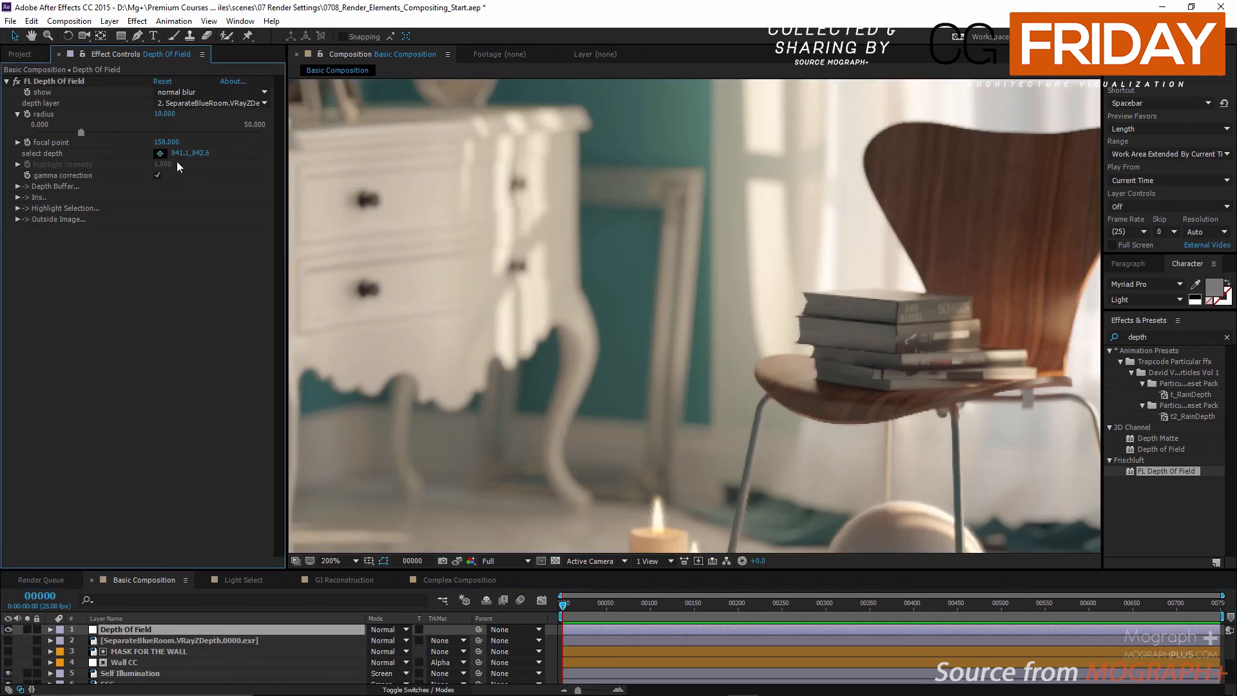
{"action": "left_click", "coordinate": [658, 534]}
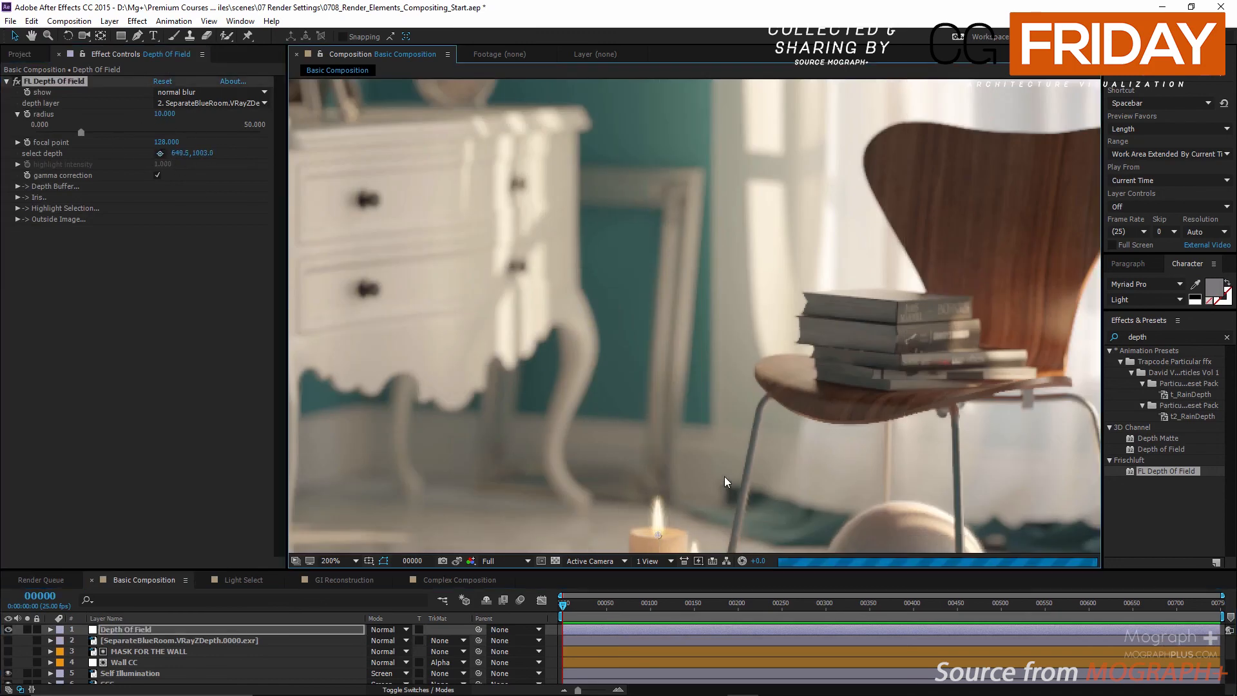
{"action": "left_click_drag", "start_coordinate": [740, 507], "coordinate": [724, 276]}
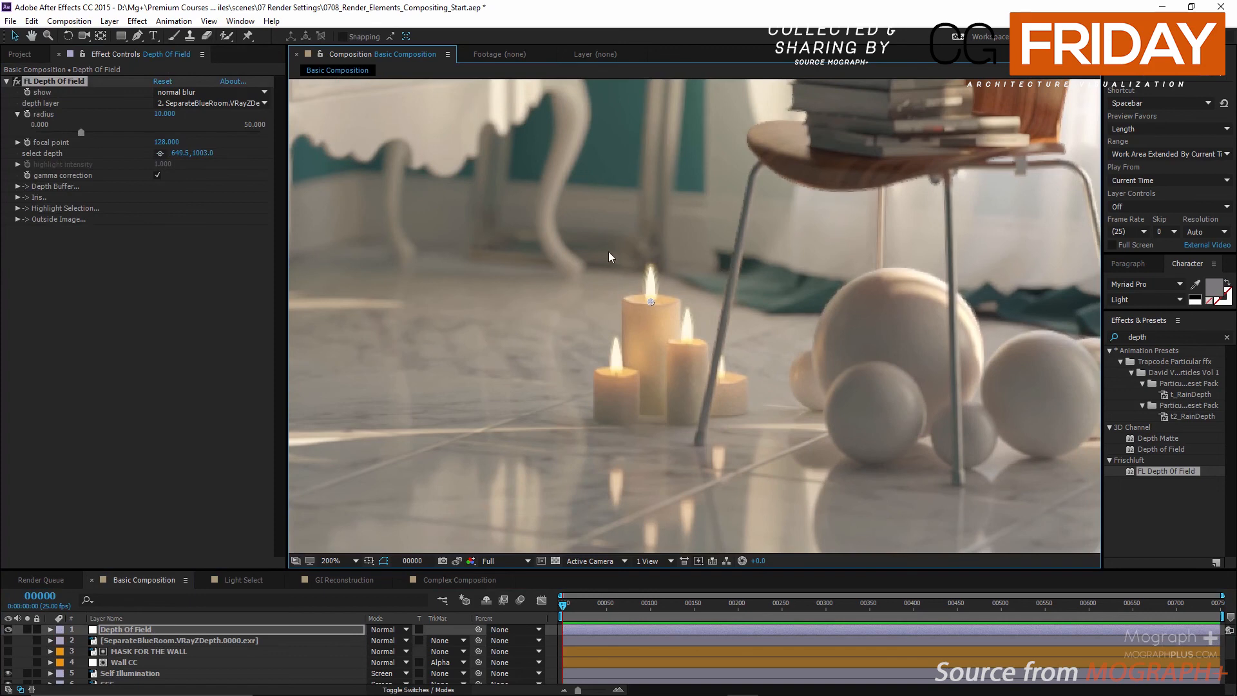
{"action": "middle_click_drag", "start_coordinate": [553, 223], "coordinate": [591, 390]}
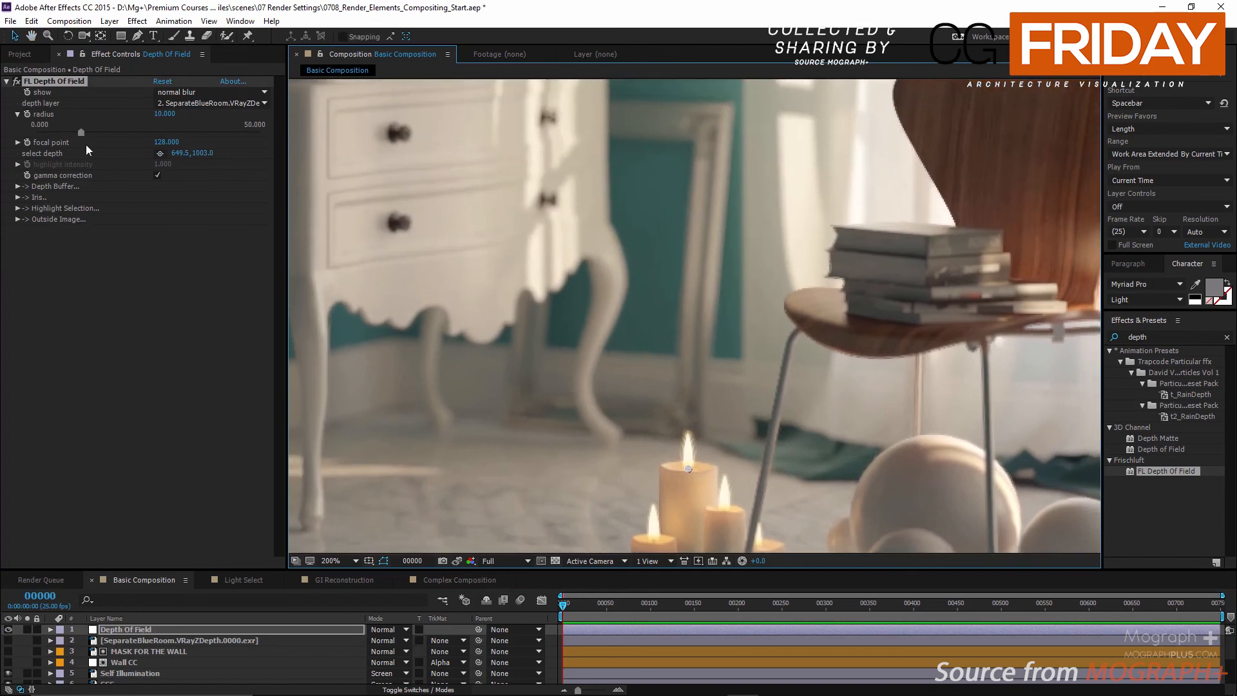
Sample the focus depth on the upper corner of the picture frame leaning behind the dresser and check the blur.
{"action": "left_click", "coordinate": [161, 154]}
{"action": "left_click", "coordinate": [702, 126]}
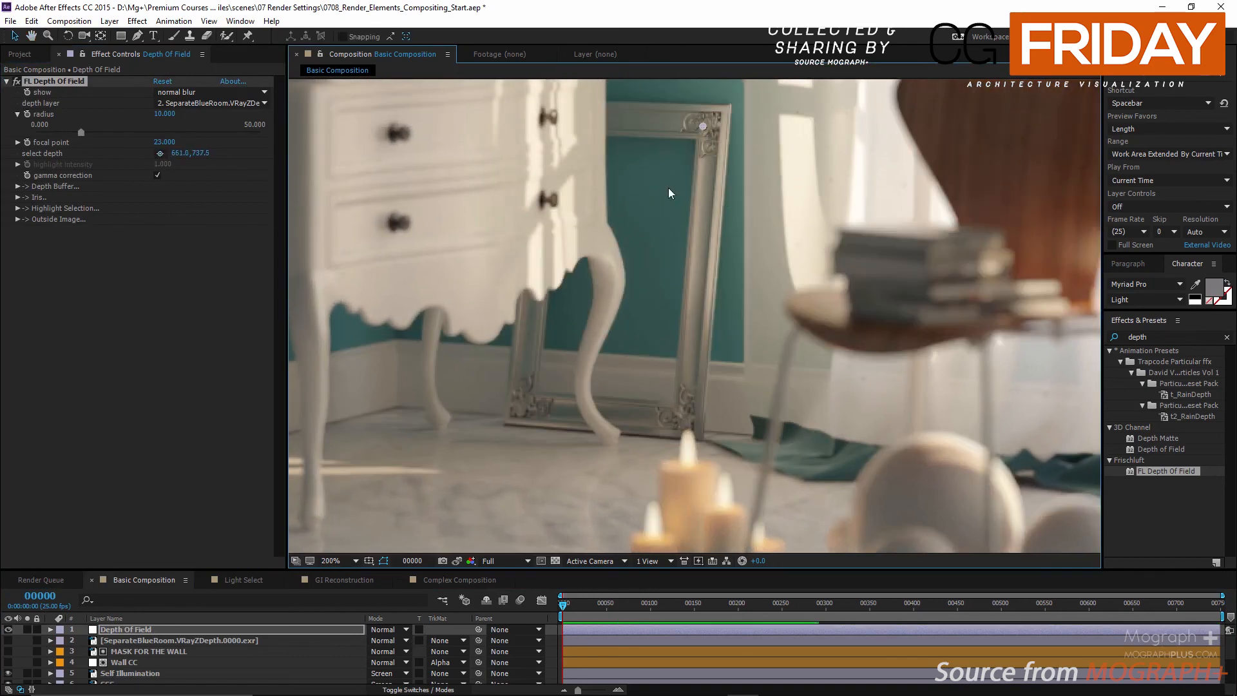
{"action": "middle_click_drag", "start_coordinate": [860, 291], "coordinate": [772, 262]}
{"action": "middle_click_drag", "start_coordinate": [665, 204], "coordinate": [726, 303]}
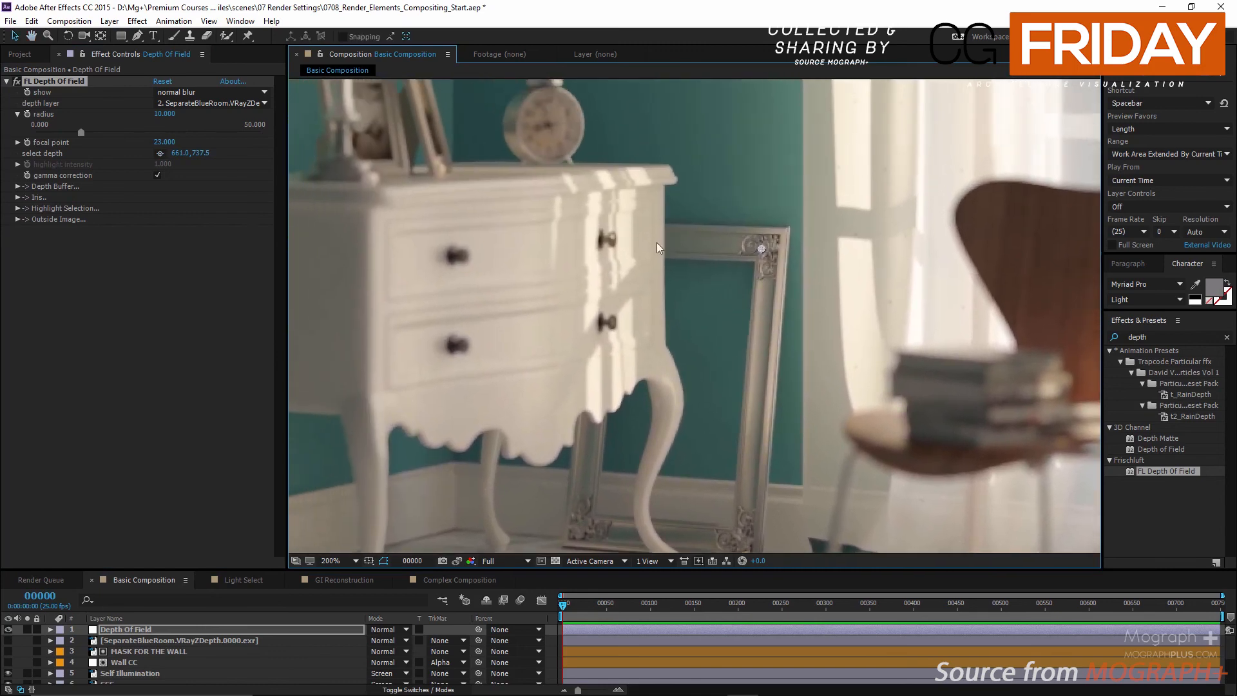
Sample the focus depth on the alarm clock standing on the dresser and check its sharpness.
{"action": "left_click", "coordinate": [160, 153]}
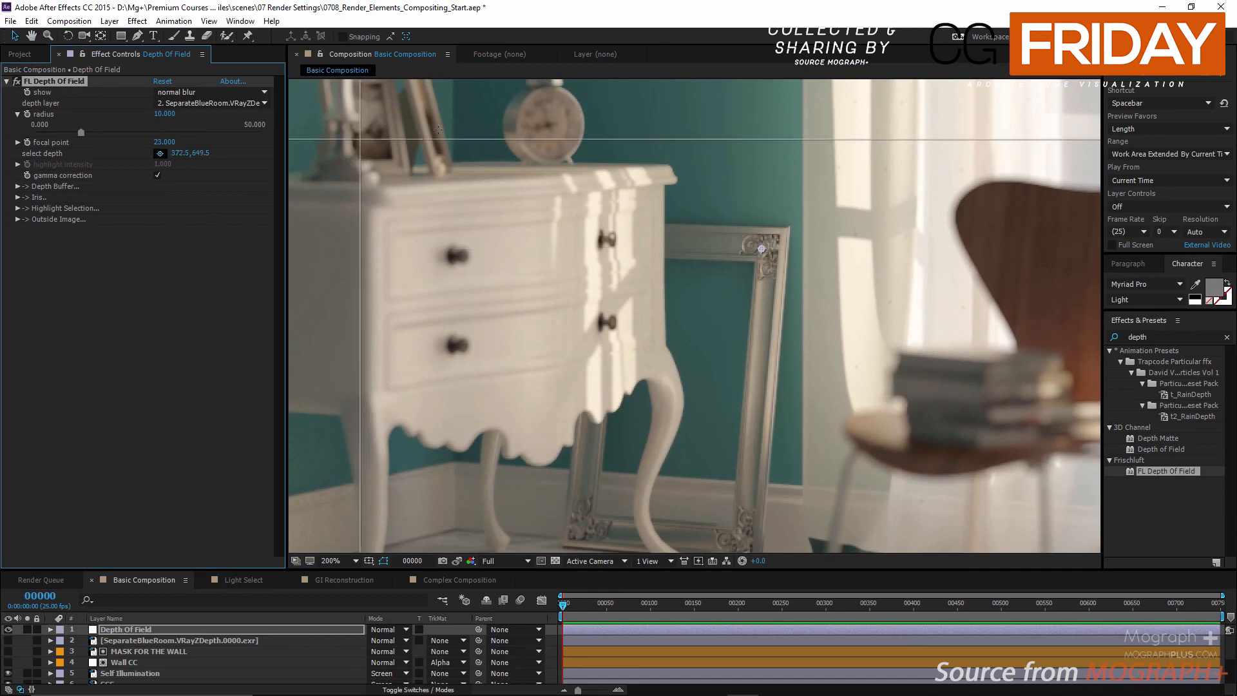
{"action": "left_click", "coordinate": [538, 125]}
{"action": "middle_click_drag", "start_coordinate": [496, 150], "coordinate": [571, 234]}
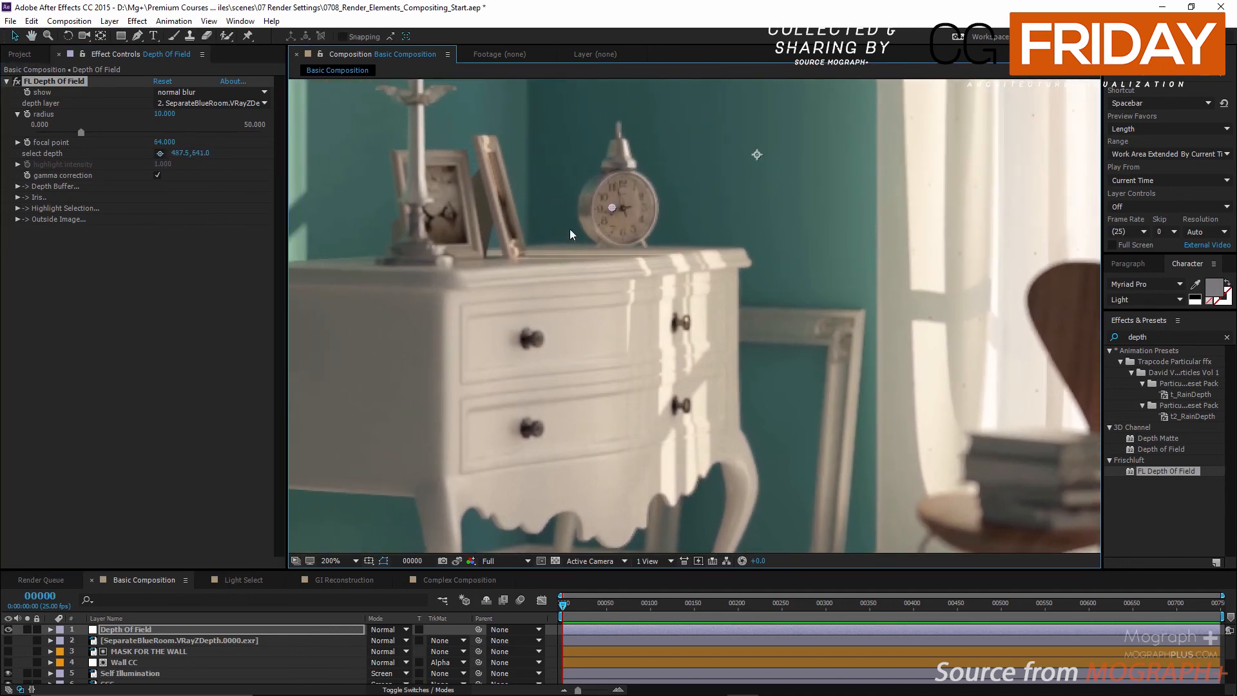
Sample the focus depth on the small front sphere beneath the chair.
{"action": "middle_click_drag", "start_coordinate": [627, 336], "coordinate": [558, 99]}
{"action": "middle_click_drag", "start_coordinate": [702, 263], "coordinate": [499, 119]}
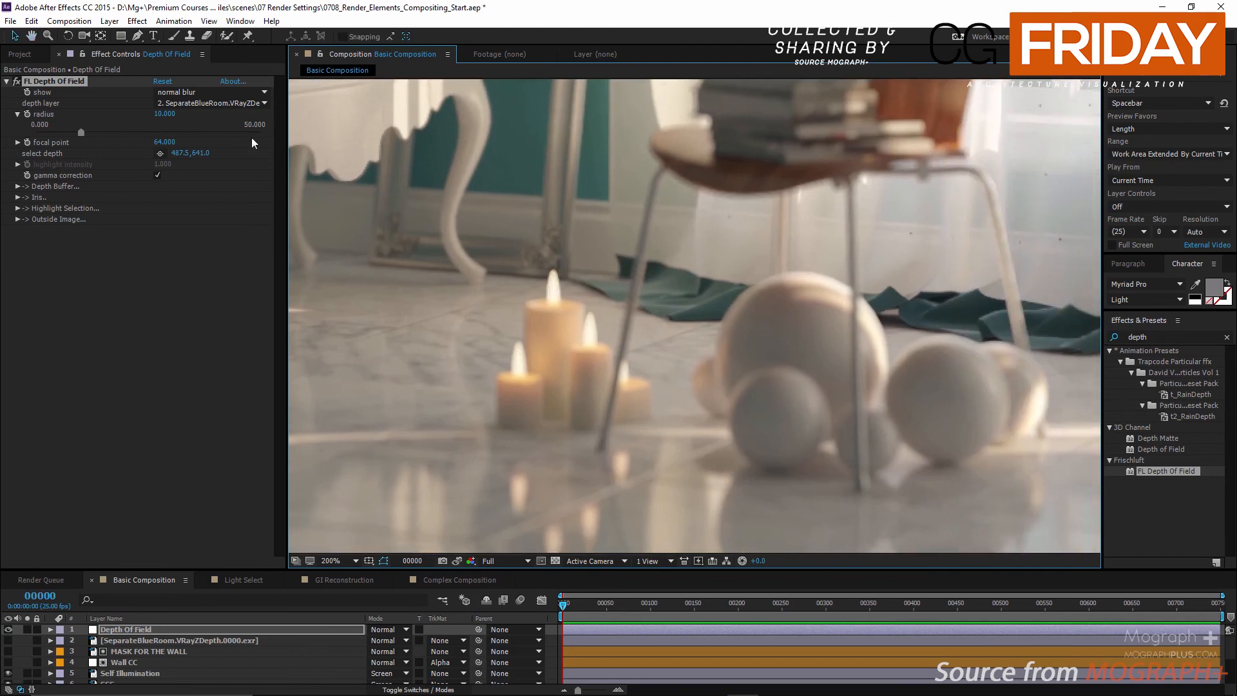
{"action": "left_click", "coordinate": [160, 153]}
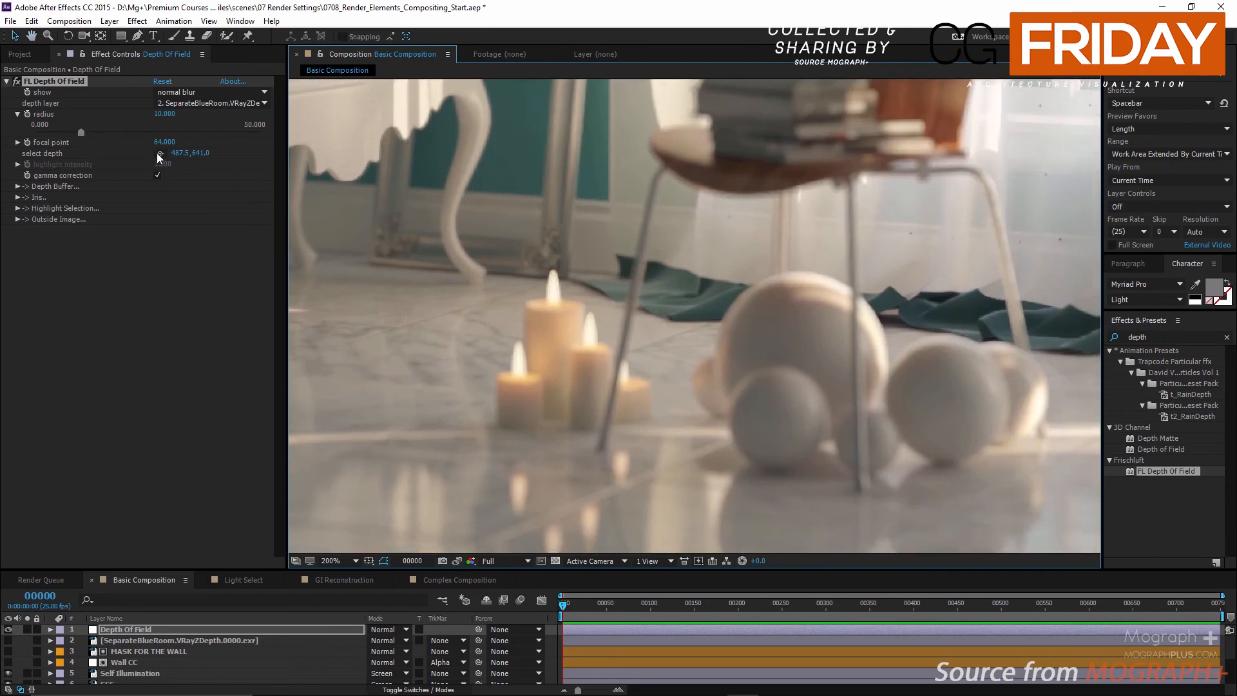
{"action": "left_click", "coordinate": [770, 413]}
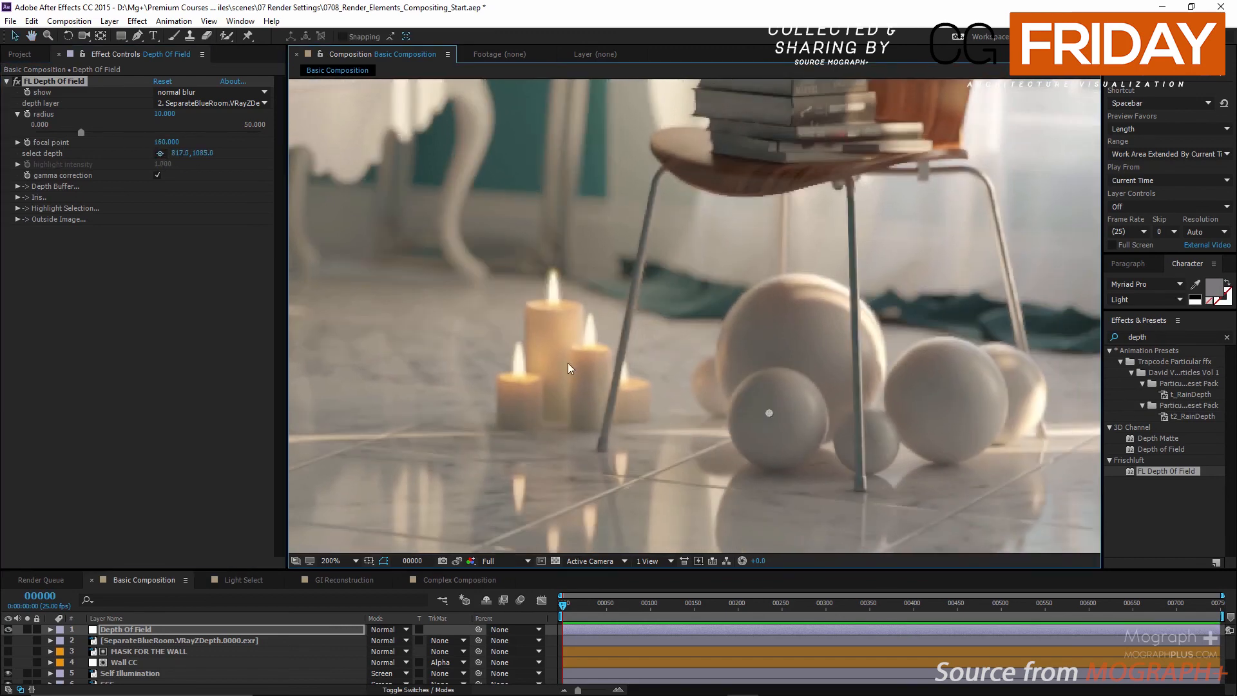
Sample the focus depth on the book stack on the chair and fit the whole image in the viewer.
{"action": "left_click", "coordinate": [161, 153]}
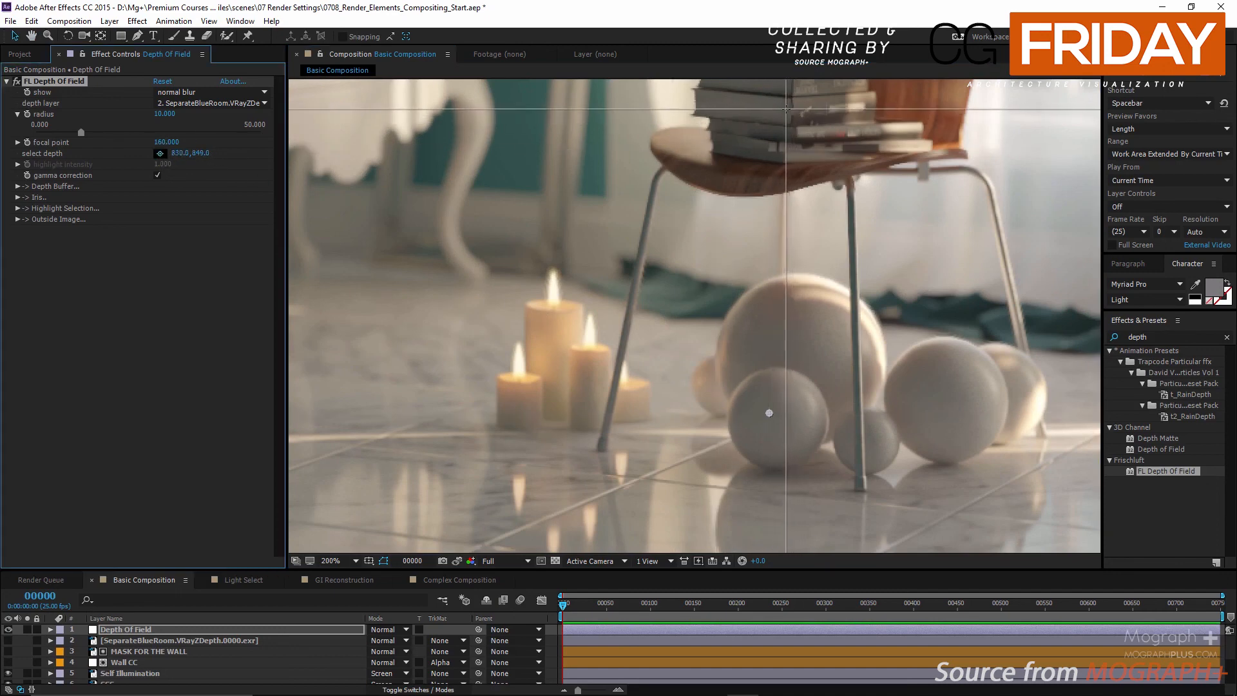
{"action": "left_click", "coordinate": [785, 109]}
{"action": "scroll", "coordinate": [764, 199], "scroll_direction": "down", "scroll_amount": 3}
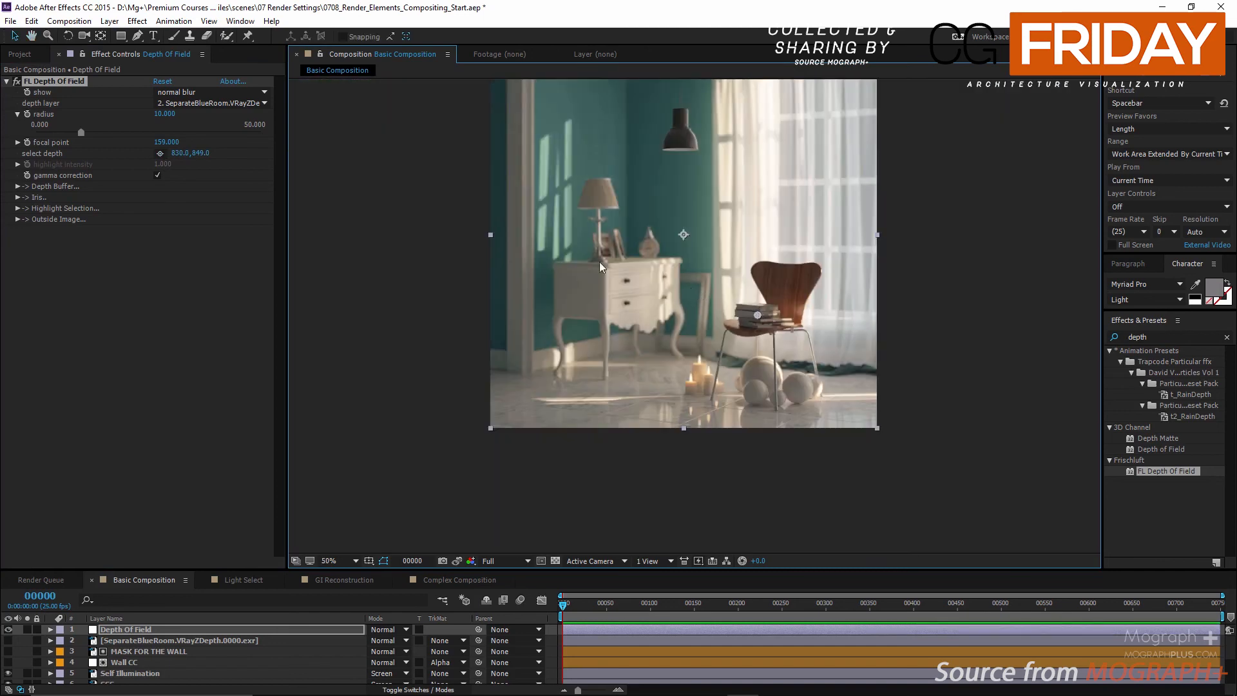
{"action": "key", "text": "shift+/"}
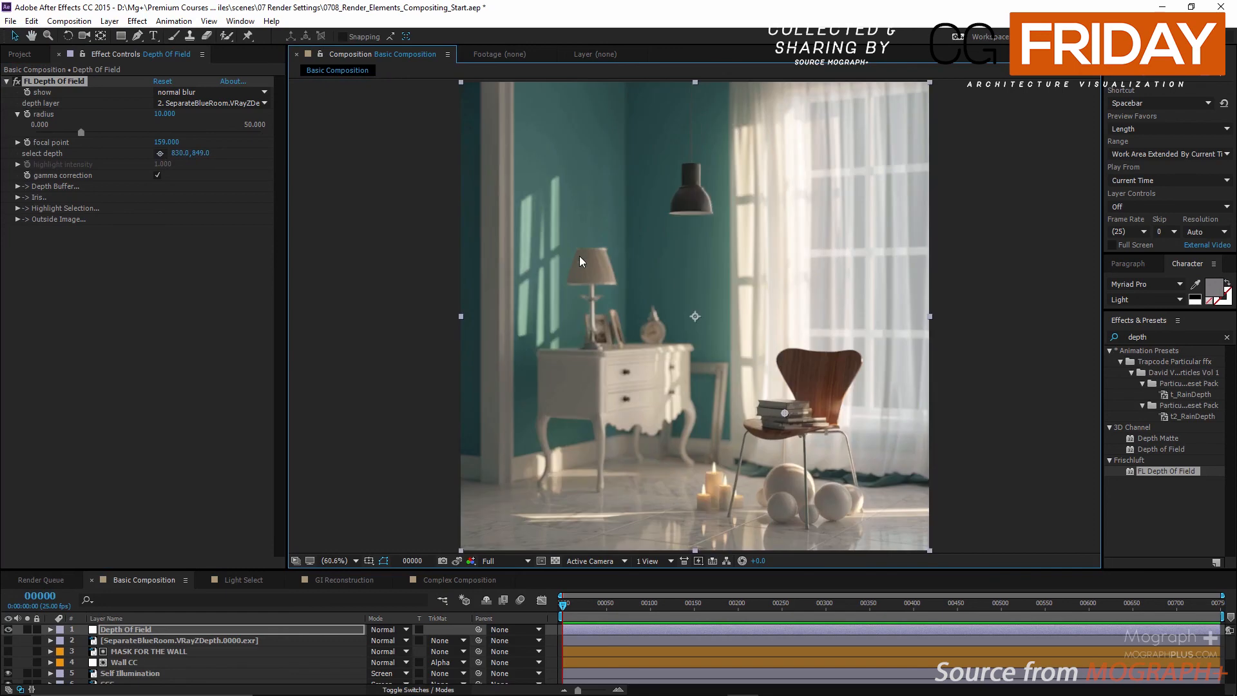
{"action": "left_click", "coordinate": [18, 197]}
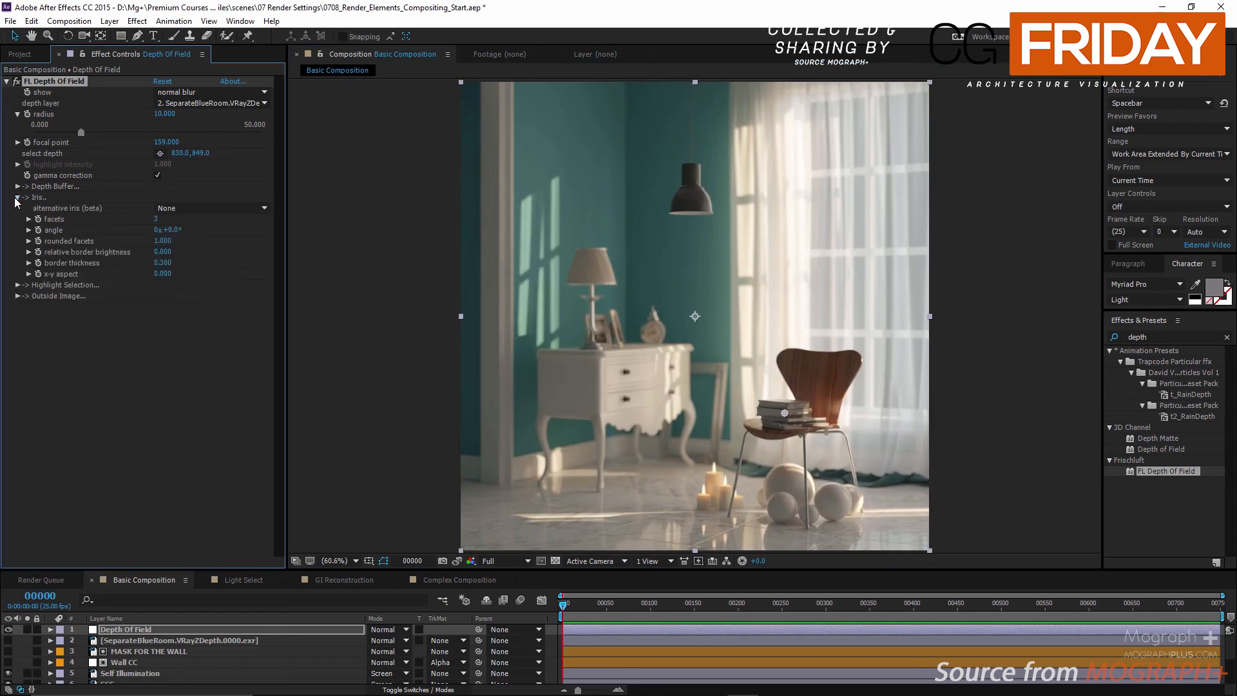
{"action": "left_click", "coordinate": [16, 198]}
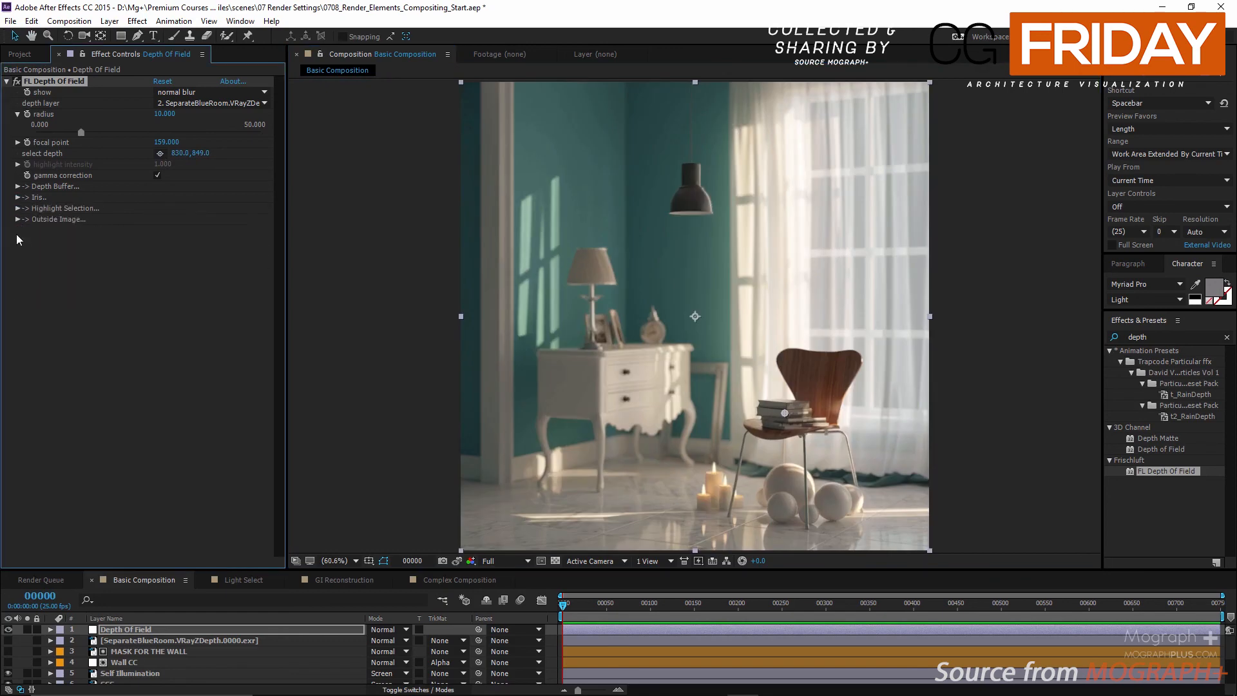
{"action": "left_click", "coordinate": [17, 219]}
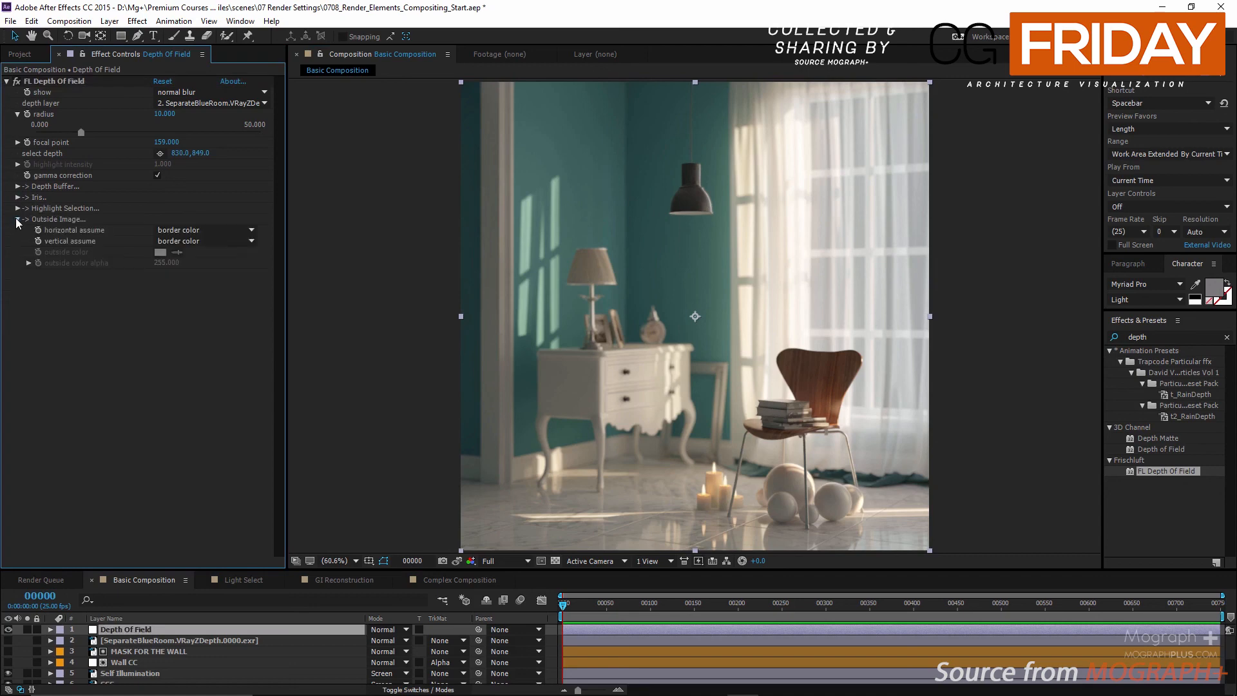
{"action": "left_click", "coordinate": [17, 219]}
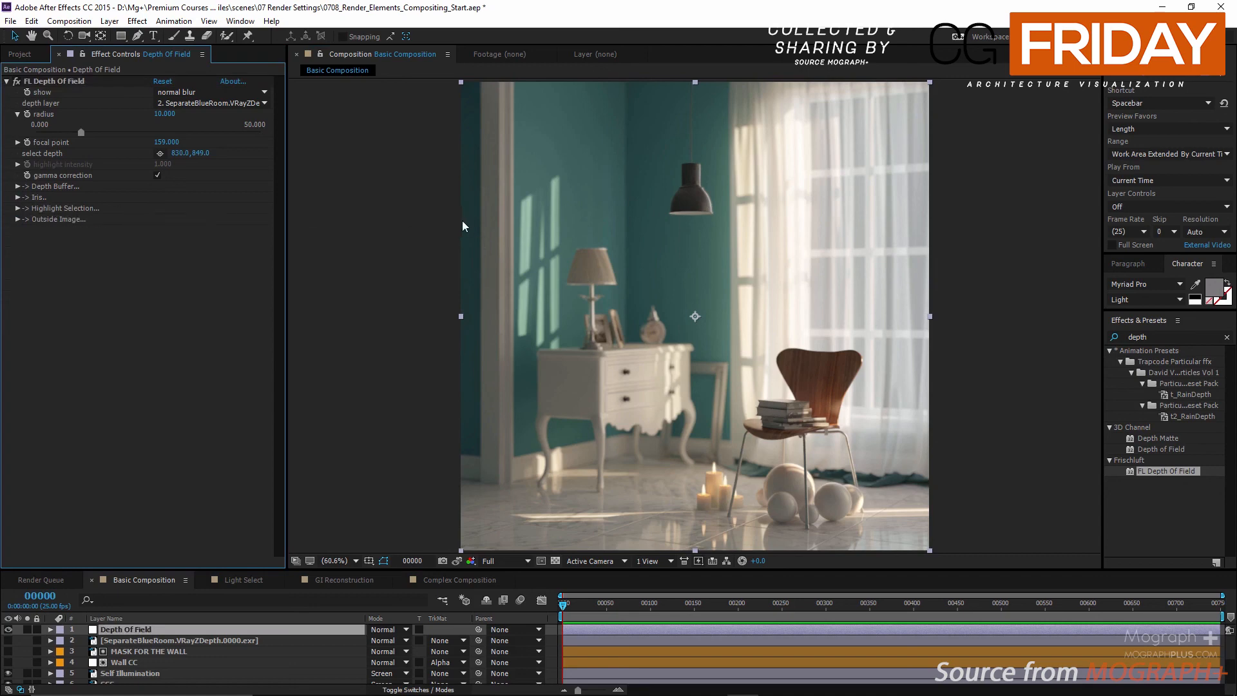
Hide the Depth Of Field layer and give it and the VRayZDepth layer the Blue label colour.
{"action": "left_click", "coordinate": [8, 630]}
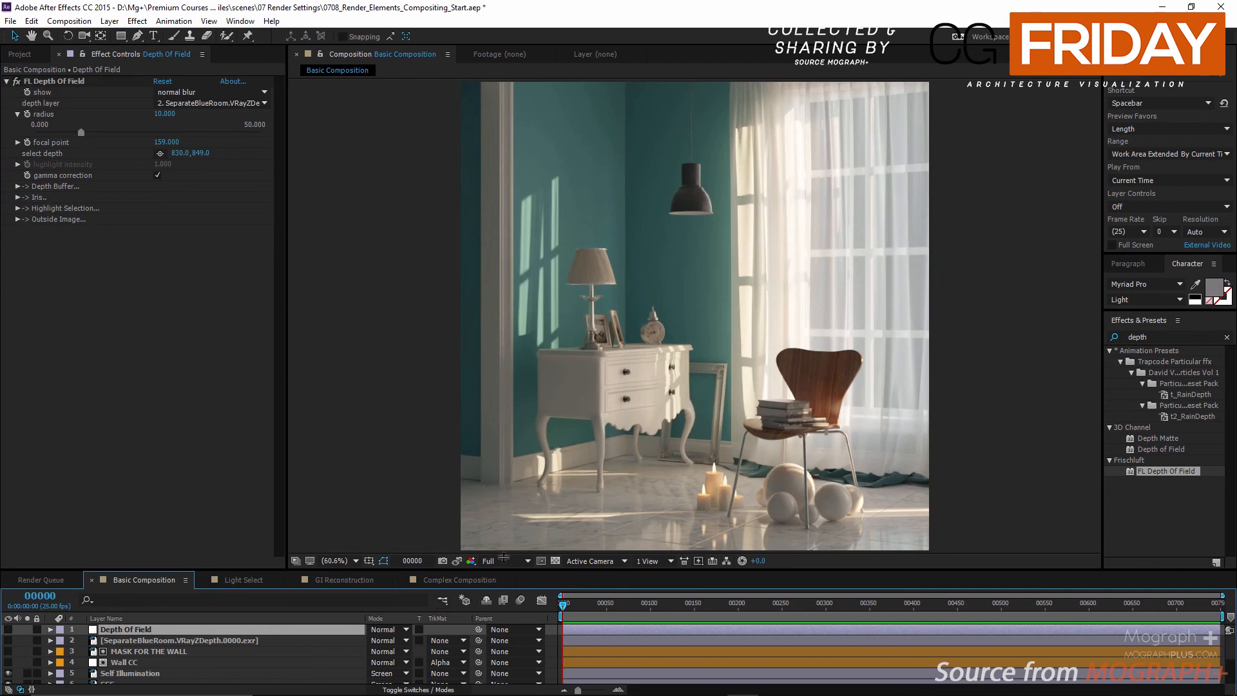
{"action": "left_click_drag", "start_coordinate": [497, 571], "coordinate": [335, 453]}
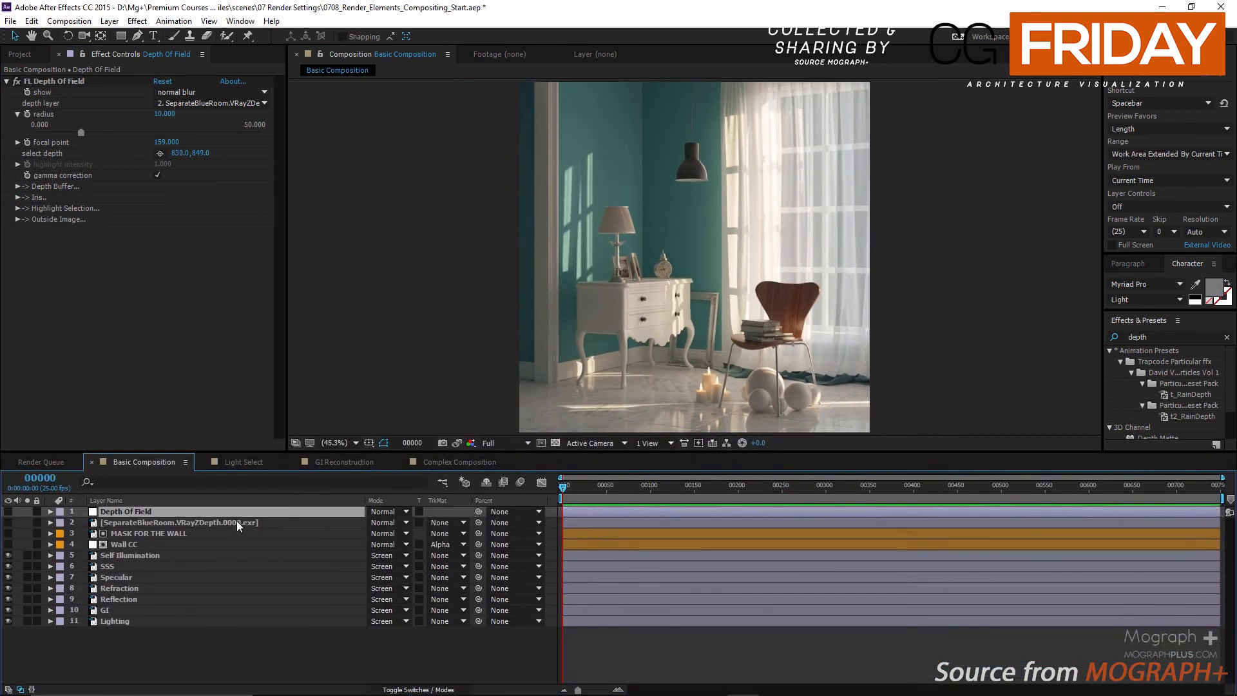
{"action": "left_click", "coordinate": [237, 521], "text": "ctrl"}
{"action": "left_click", "coordinate": [65, 527]}
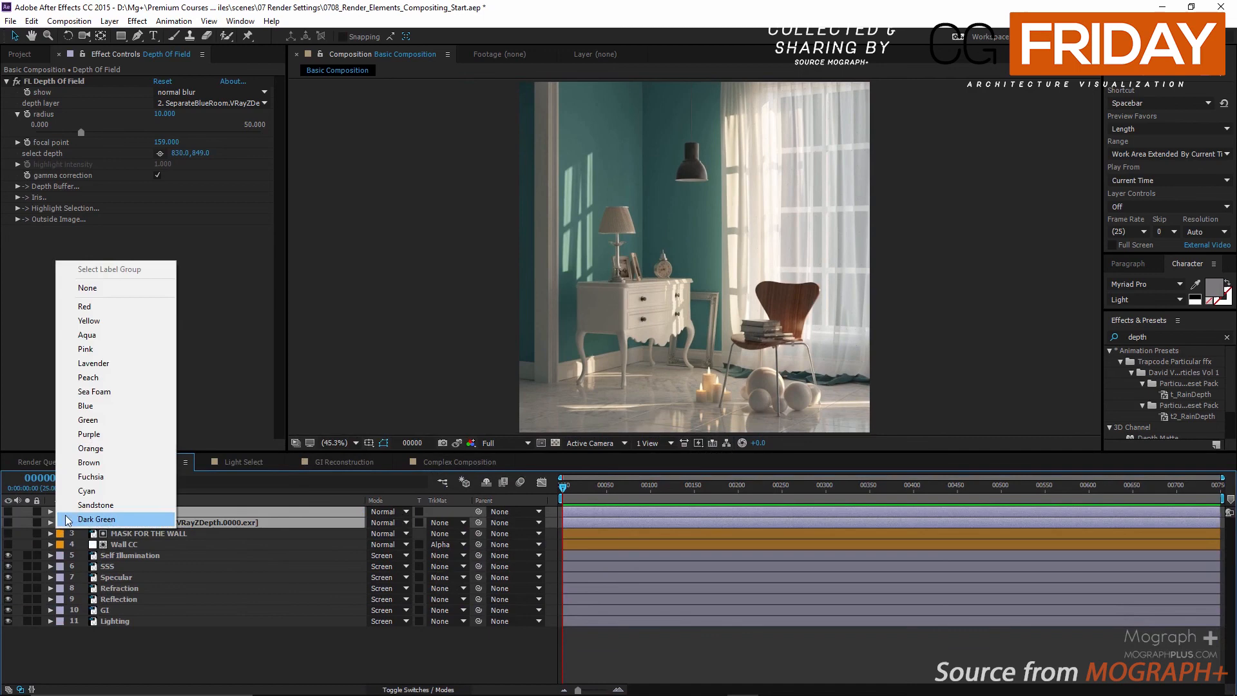
{"action": "left_click", "coordinate": [104, 365]}
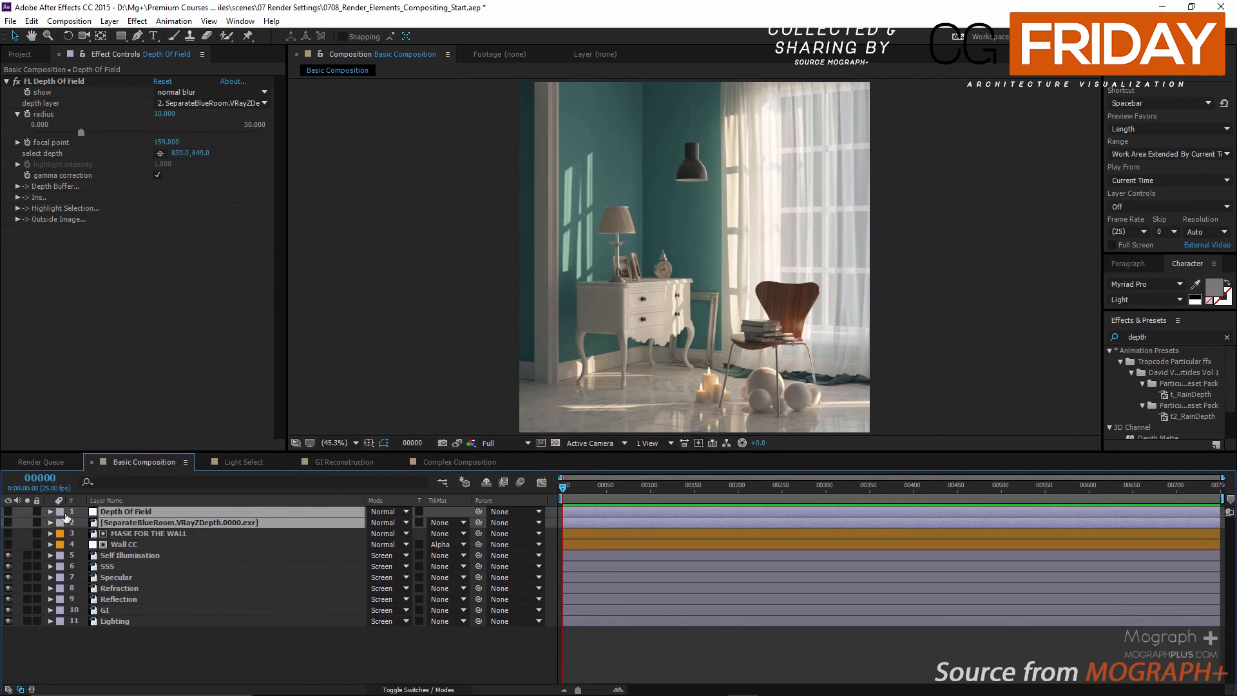
{"action": "left_click", "coordinate": [60, 522]}
{"action": "left_click", "coordinate": [103, 395]}
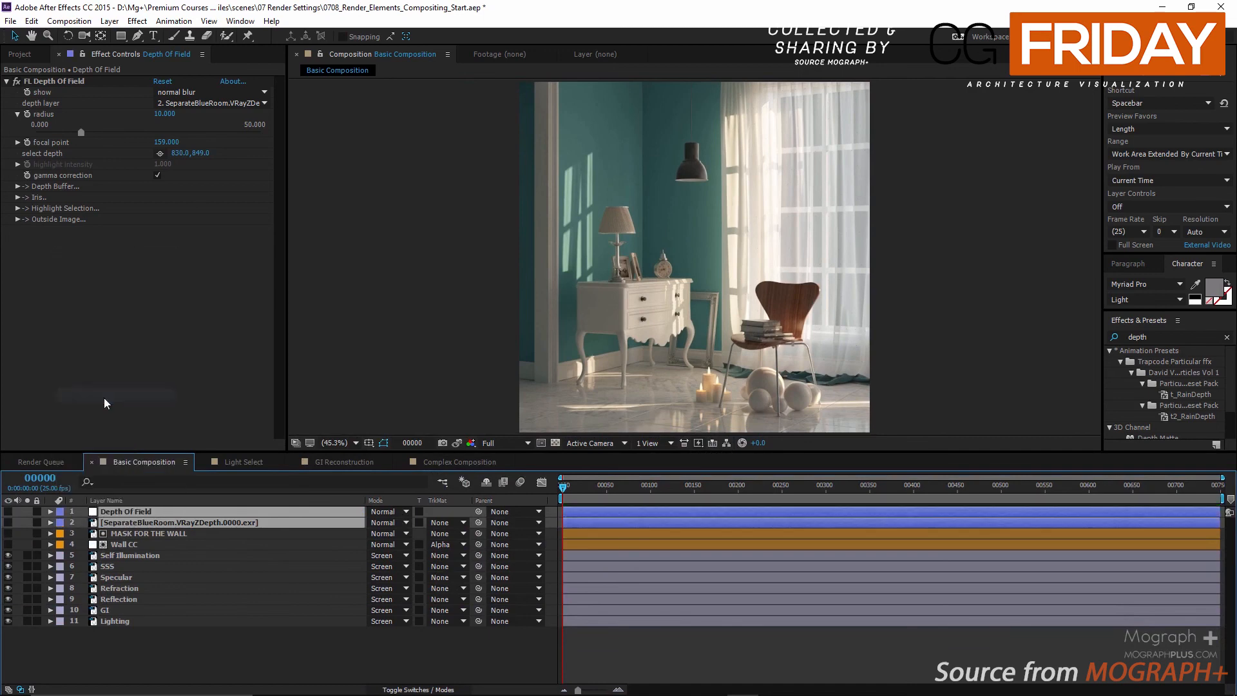
Duplicate the Lighting layer to the bottom of the layer stack and rename the copy Background.
{"action": "left_click", "coordinate": [119, 634]}
{"action": "left_click", "coordinate": [118, 621]}
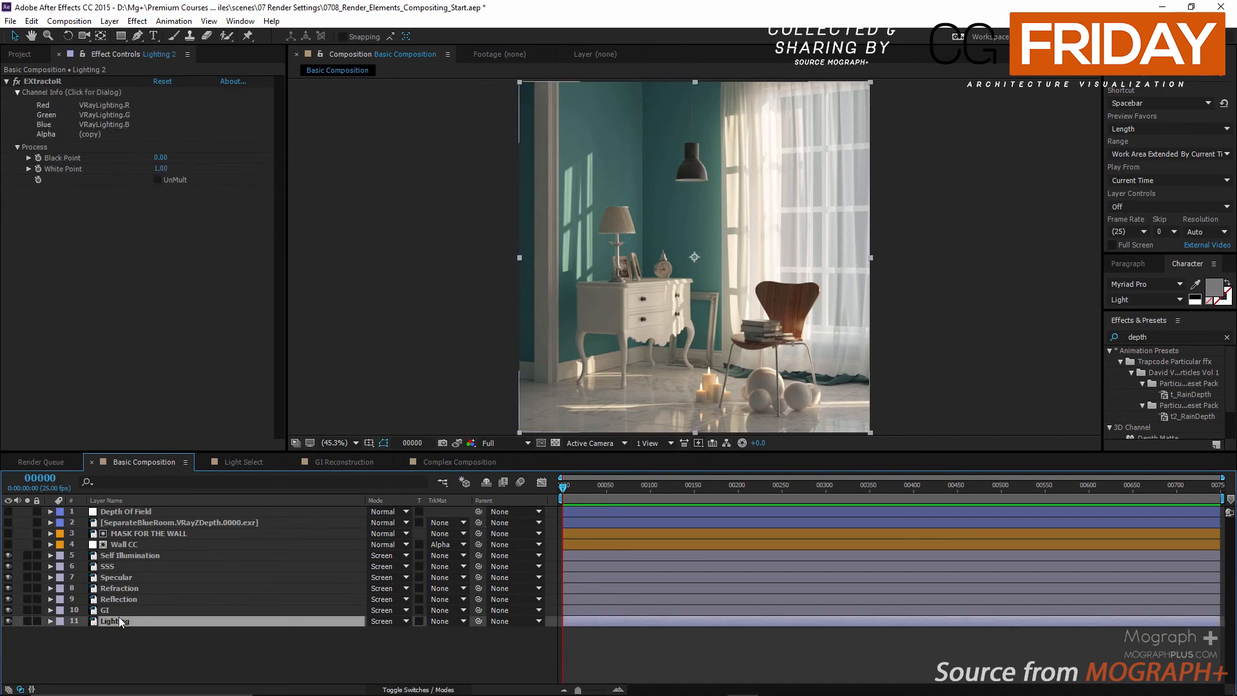
{"action": "key", "text": "ctrl+d"}
{"action": "left_click_drag", "start_coordinate": [129, 621], "coordinate": [130, 633]}
{"action": "key", "text": "Return"}
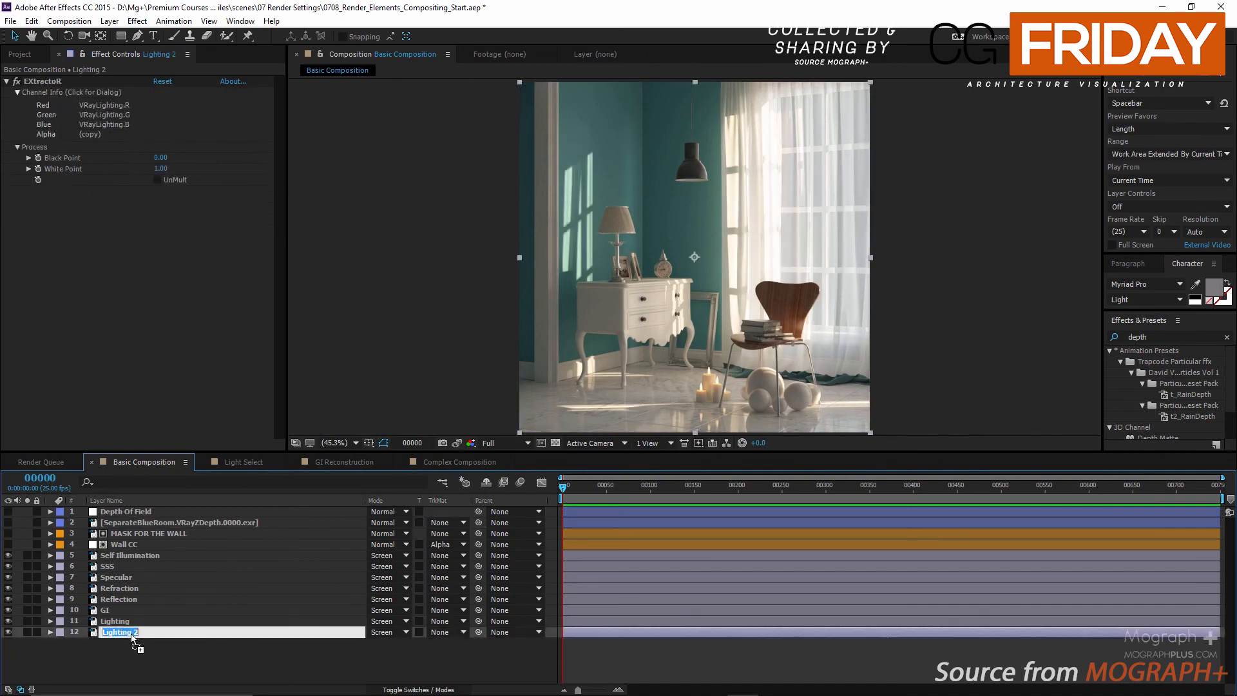
{"action": "type", "text": "Background"}
{"action": "key", "text": "Return"}
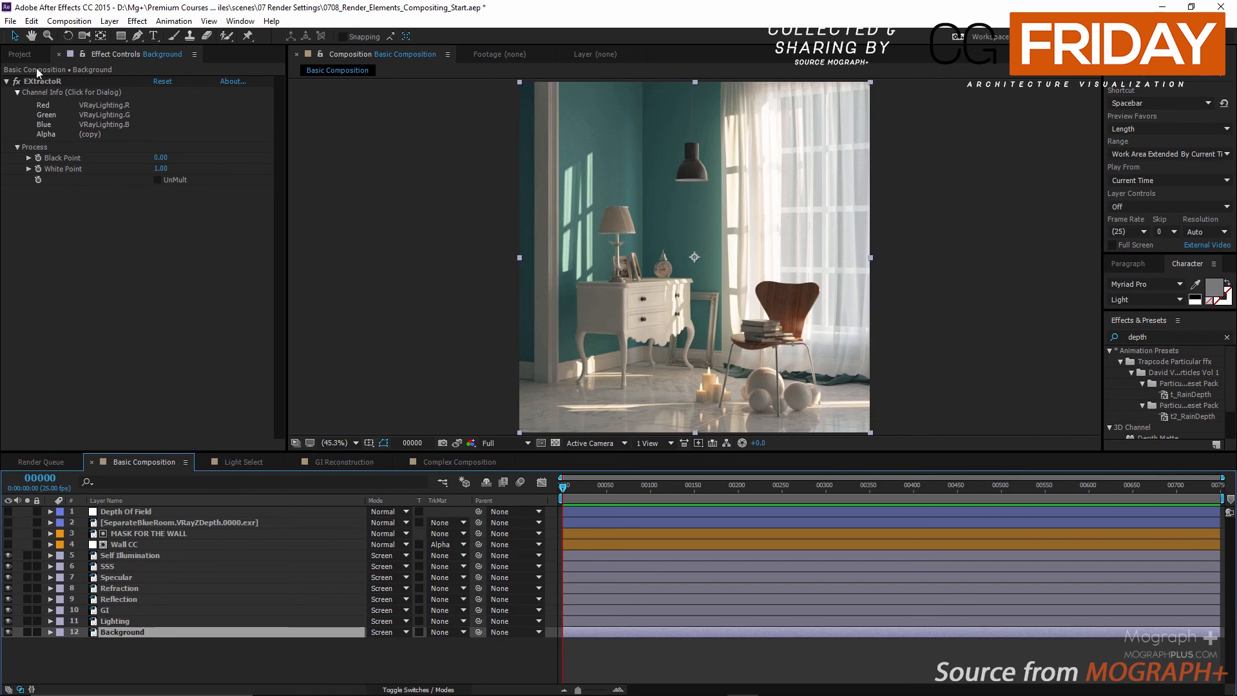
Set the Background layer's EXtractoR channels to the VRayBackground render pass.
{"action": "left_click", "coordinate": [185, 113]}
{"action": "left_click", "coordinate": [614, 319]}
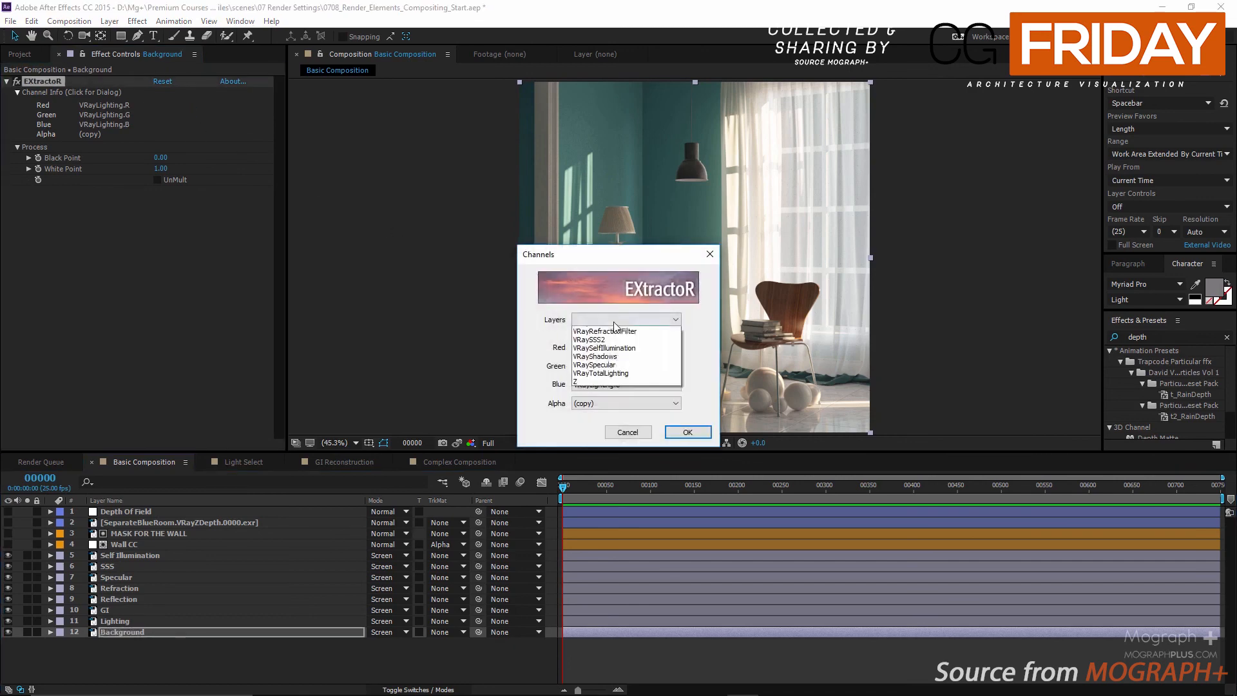
{"action": "left_click", "coordinate": [621, 333]}
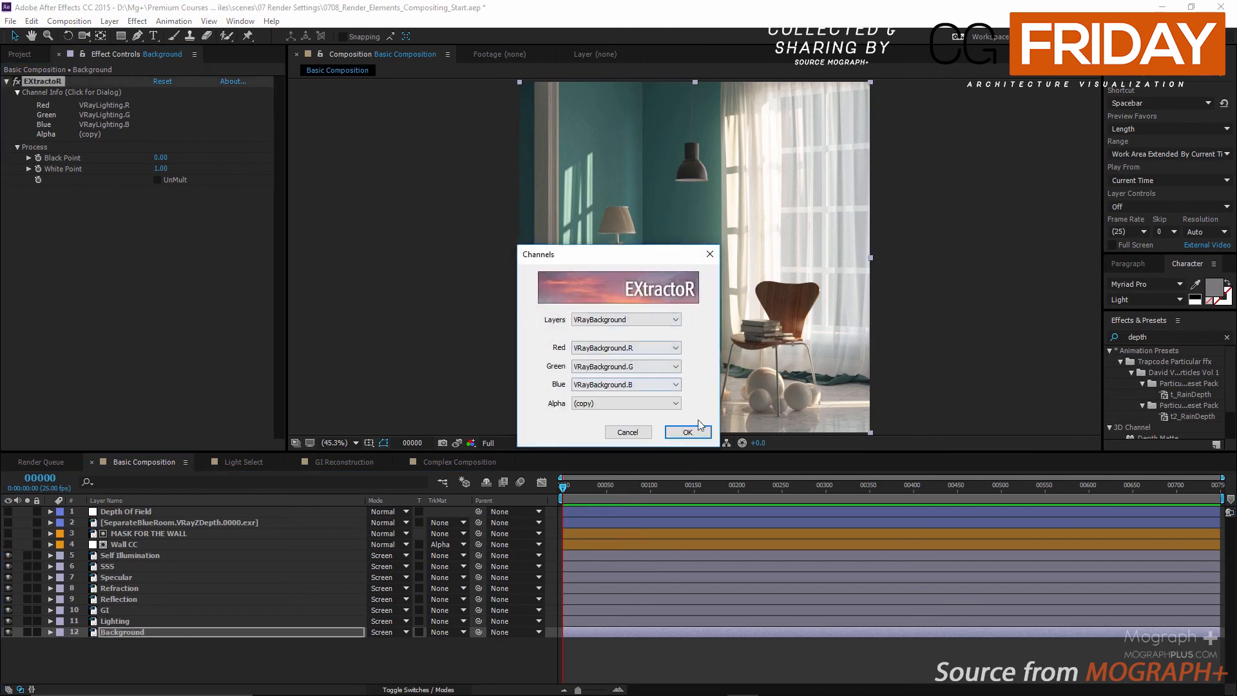
{"action": "left_click", "coordinate": [694, 430]}
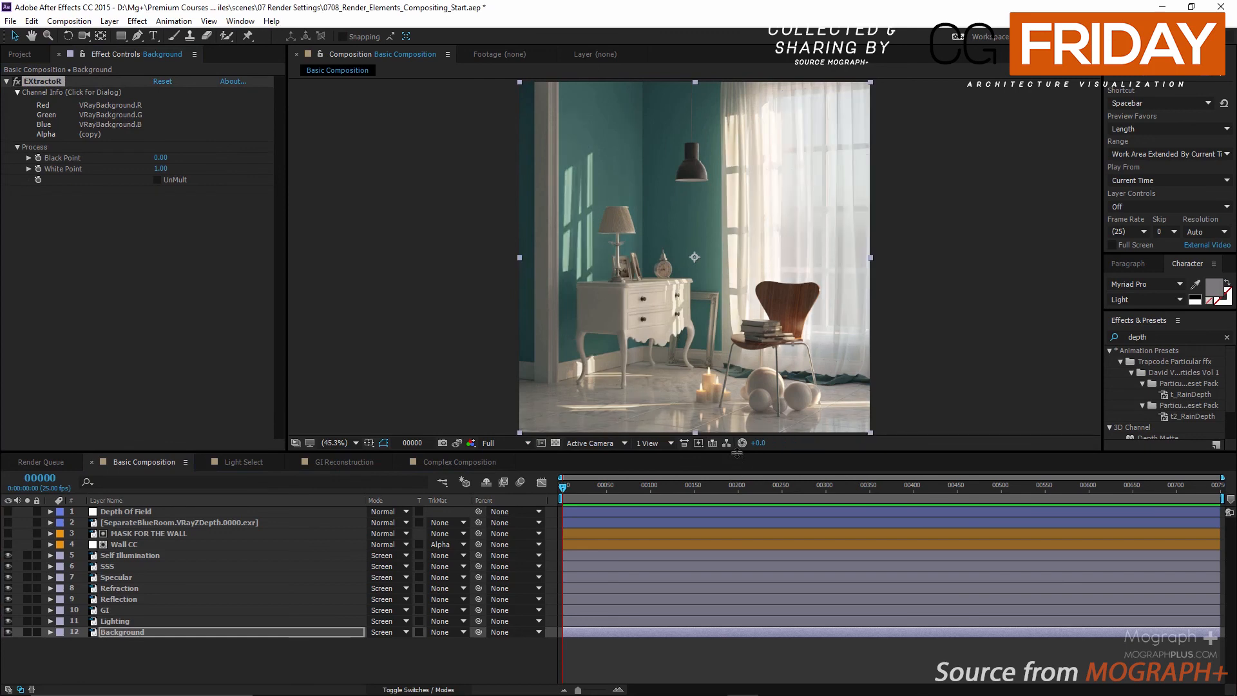
Compare the window area up close with the Background layer hidden and shown.
{"action": "left_click_drag", "start_coordinate": [734, 455], "coordinate": [739, 483]}
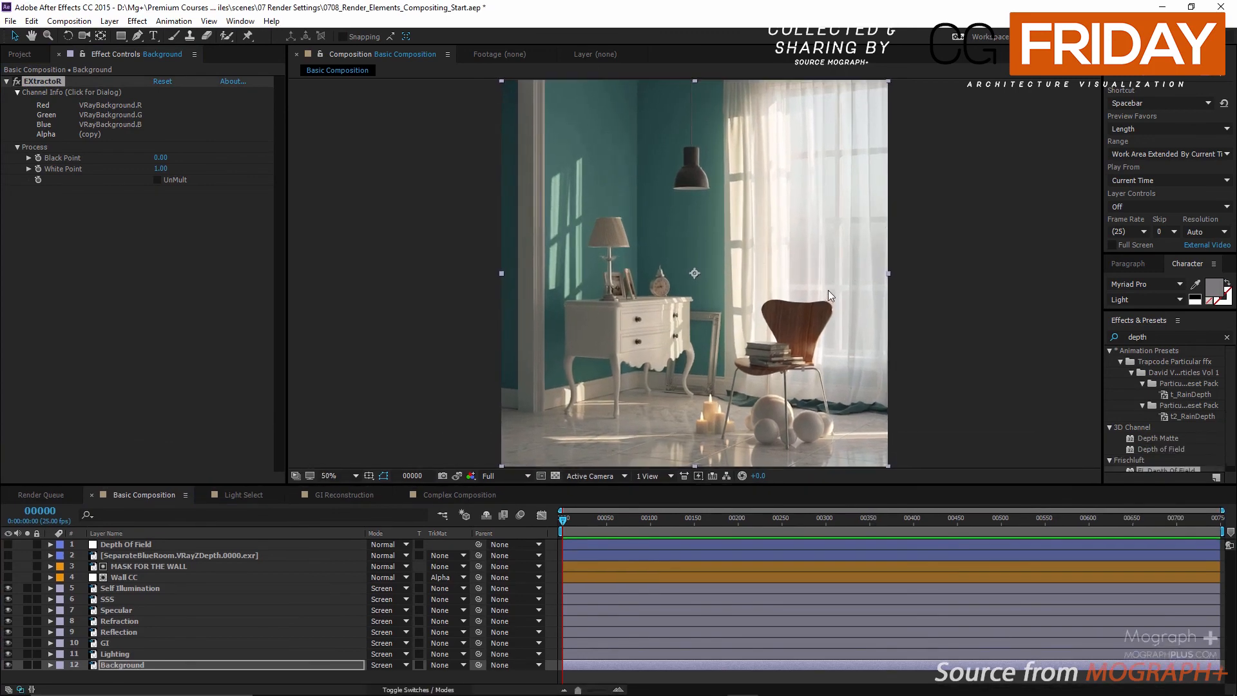
{"action": "scroll", "coordinate": [845, 249], "scroll_direction": "up", "scroll_amount": 2}
{"action": "middle_click_drag", "start_coordinate": [865, 252], "coordinate": [711, 268]}
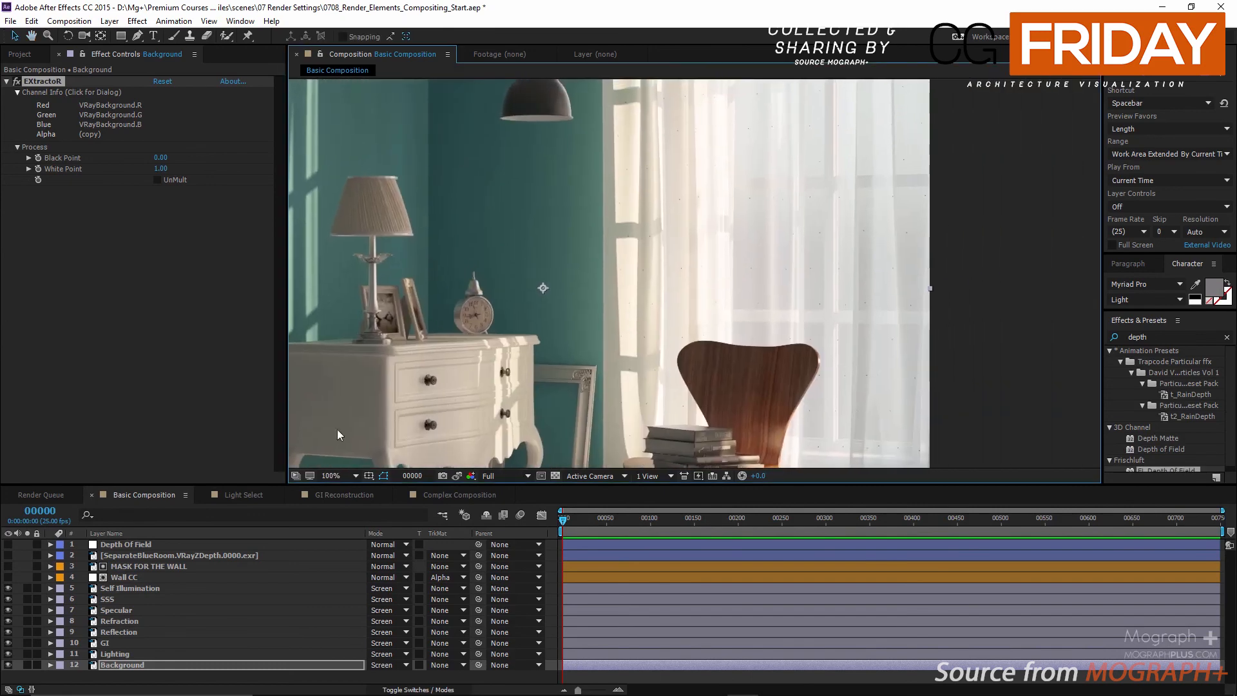
{"action": "left_click", "coordinate": [10, 664]}
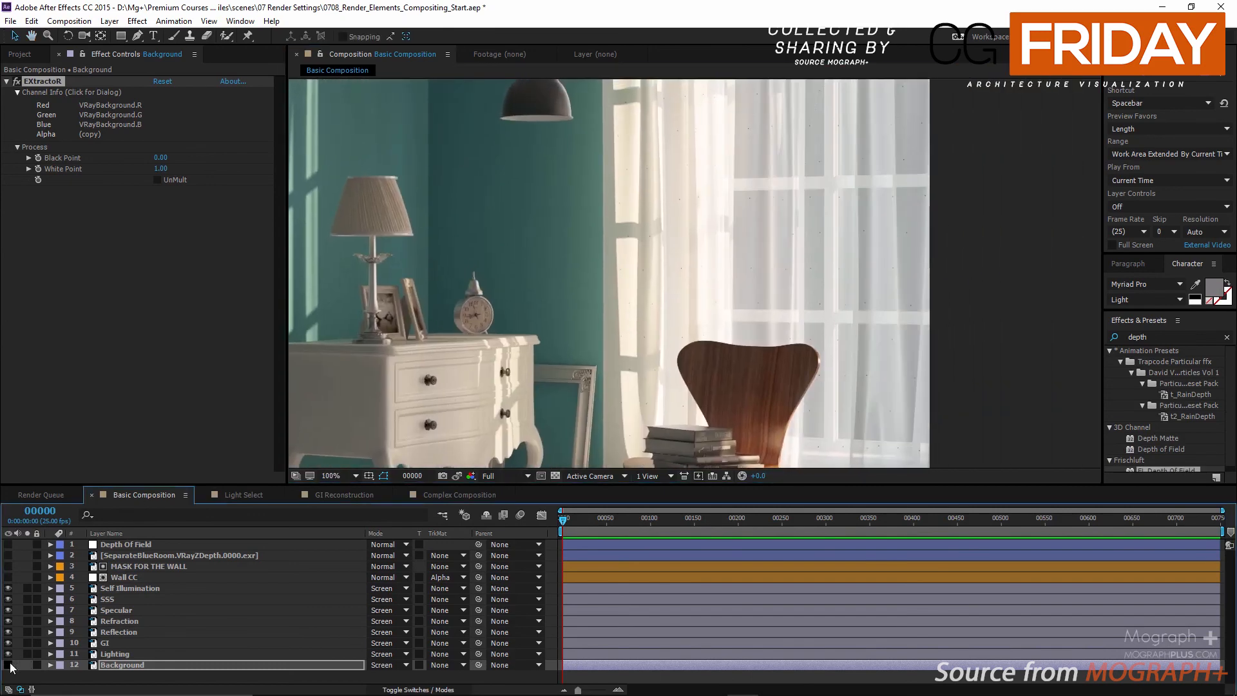
{"action": "left_click", "coordinate": [10, 664]}
Turn the Depth Of Field layer back on and check the blur around the chair and dresser.
{"action": "scroll", "coordinate": [647, 259], "scroll_direction": "down", "scroll_amount": 1}
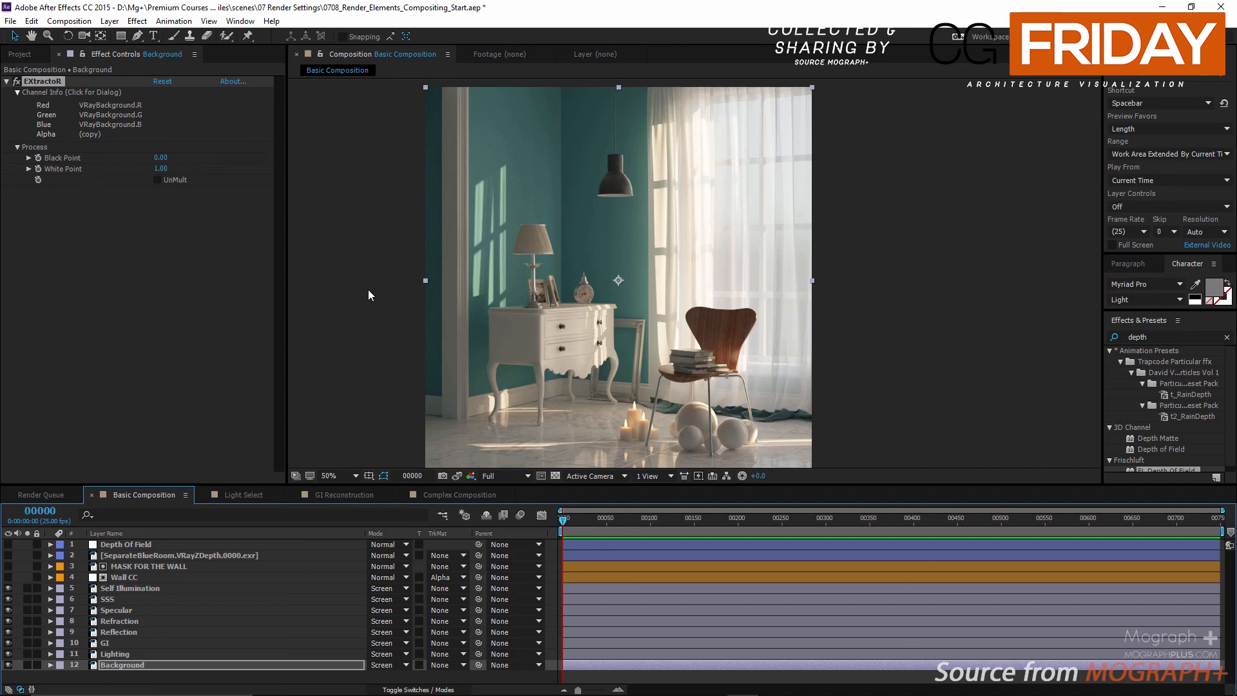
{"action": "scroll", "coordinate": [620, 370], "scroll_direction": "up", "scroll_amount": 1}
{"action": "middle_click_drag", "start_coordinate": [649, 385], "coordinate": [696, 210]}
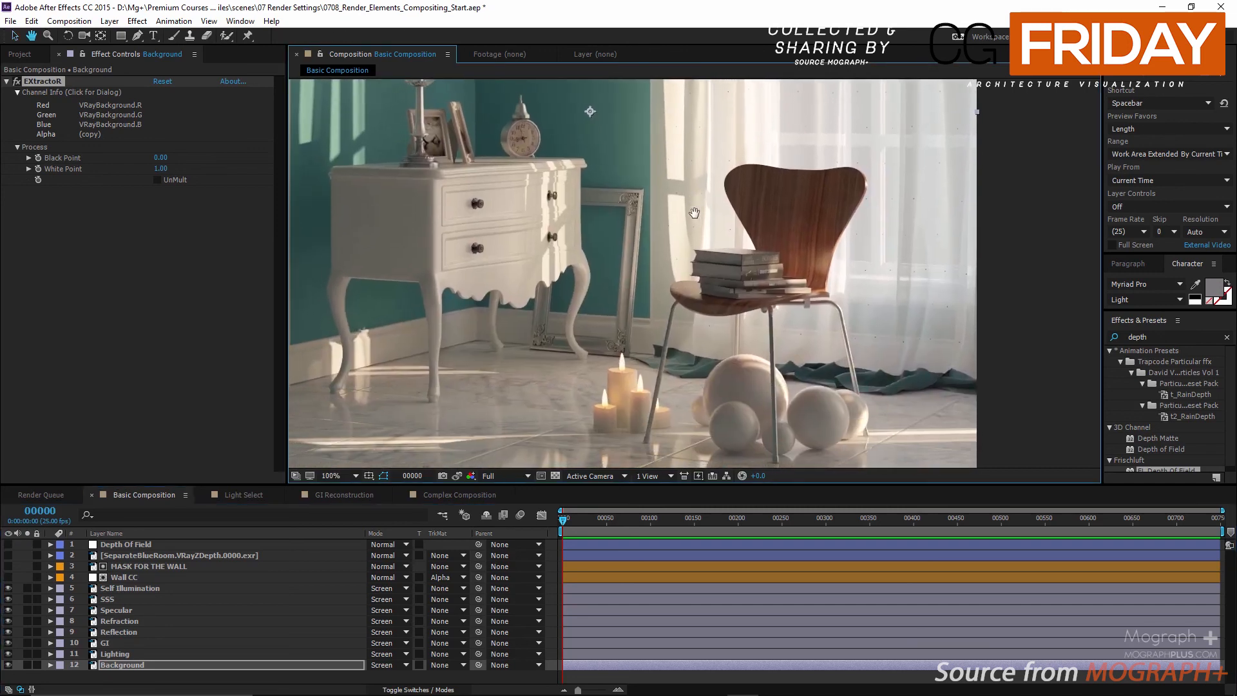
{"action": "left_click", "coordinate": [8, 544]}
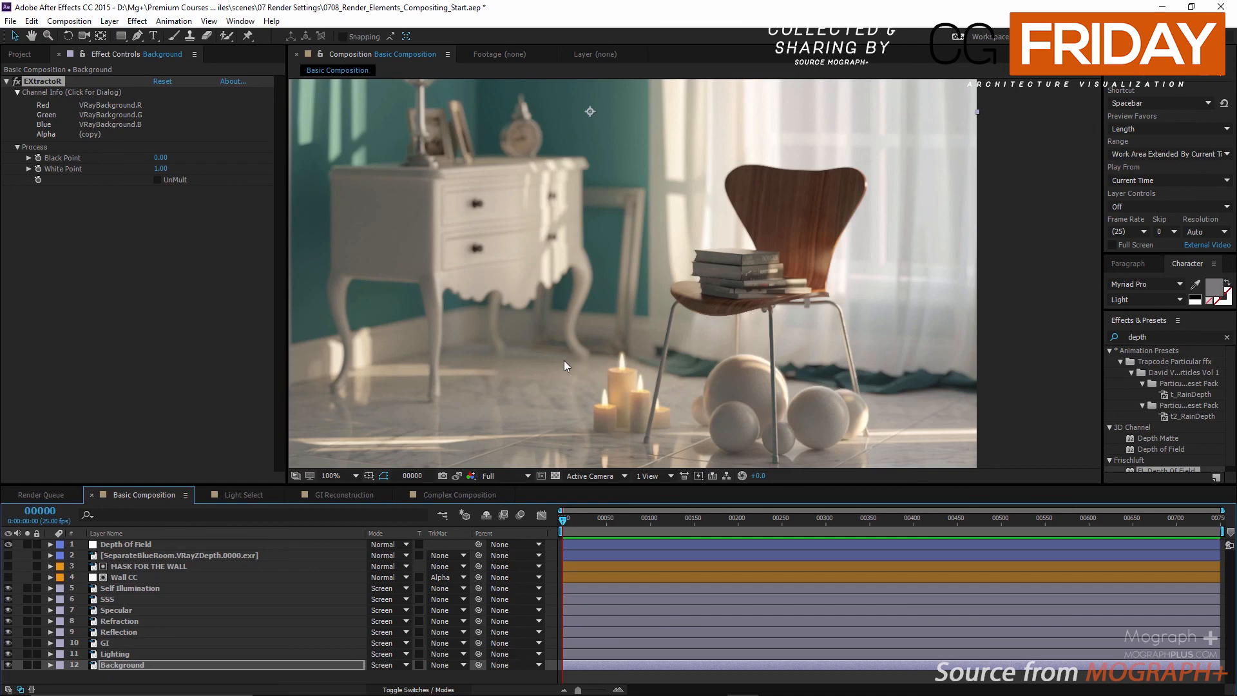
Review the Light Select and GI Reconstruction compositions.
{"action": "left_click", "coordinate": [232, 492]}
{"action": "left_click", "coordinate": [342, 493]}
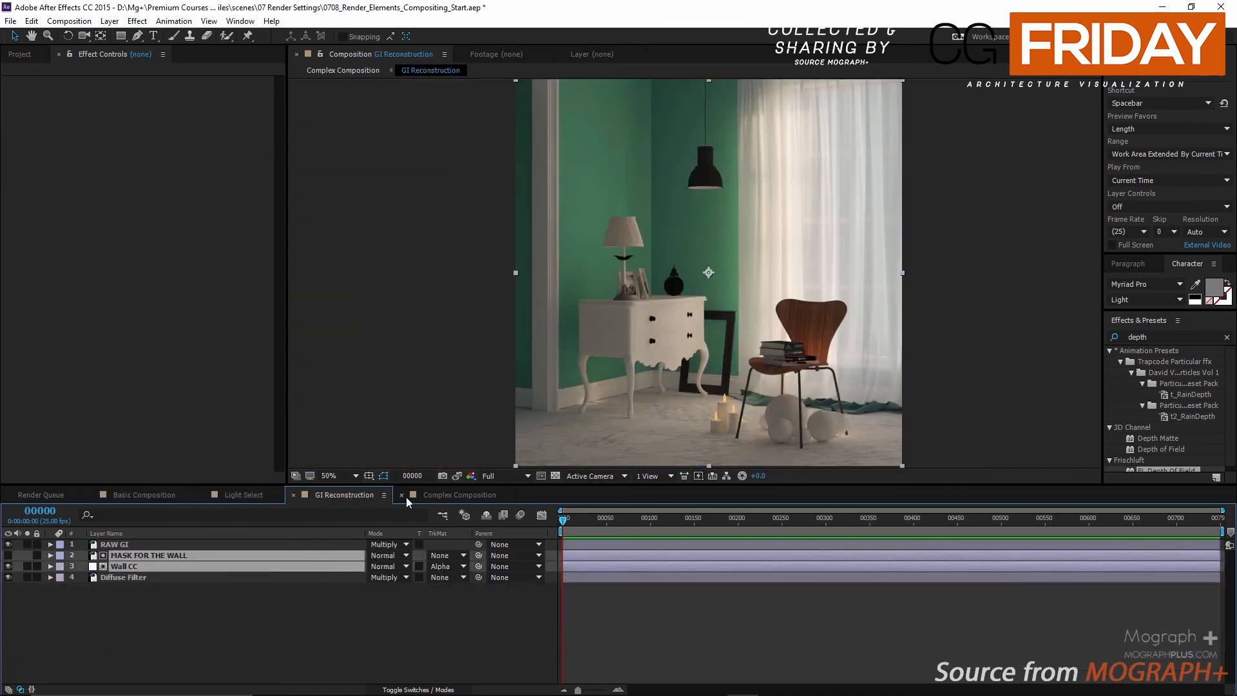